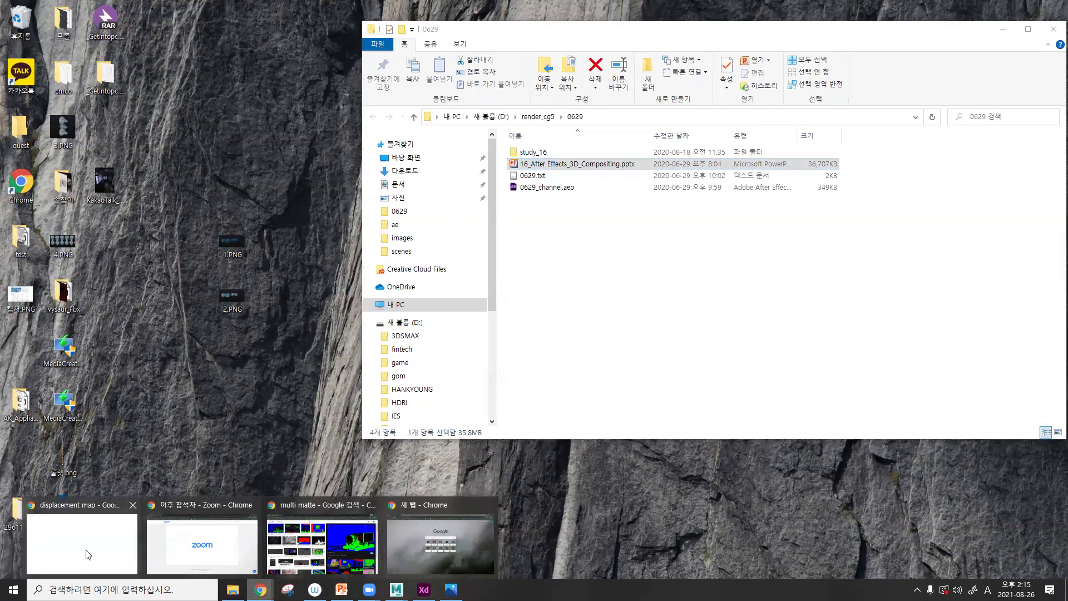
# - Review today's topics in the 1월 수업계획_01 class plan document, from 그룹관리 to 레이어드맵, glancing at the production pipeline artboards in Adobe XD
pyautogui.click(89, 551)
pyautogui.click(72, 8)
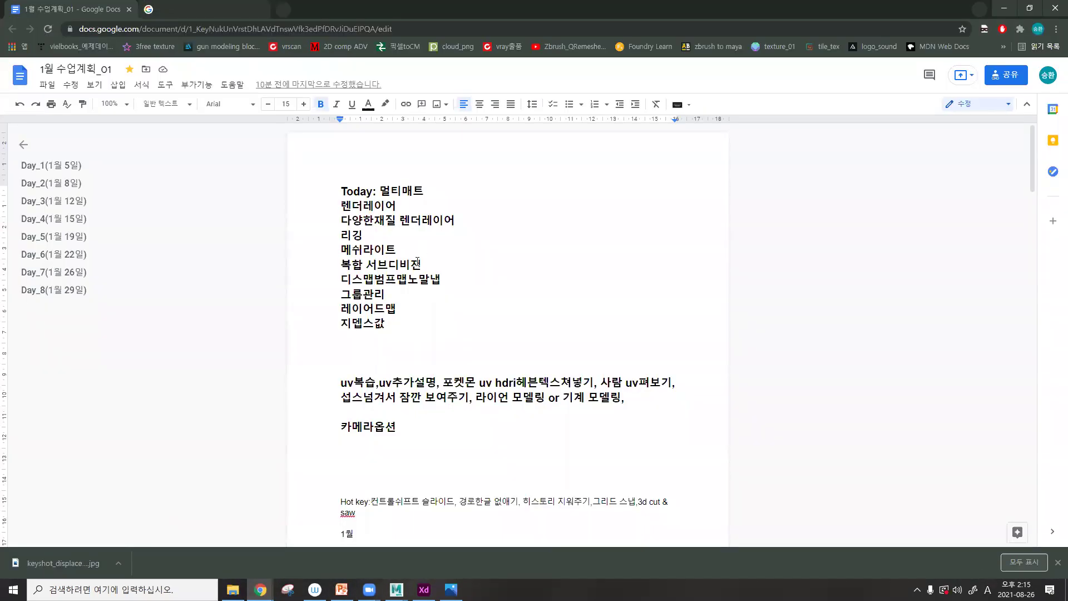
pyautogui.moveTo(384, 293); pyautogui.dragTo(339, 295)
pyautogui.click(339, 295)
pyautogui.scroll(-5, 342, 293)
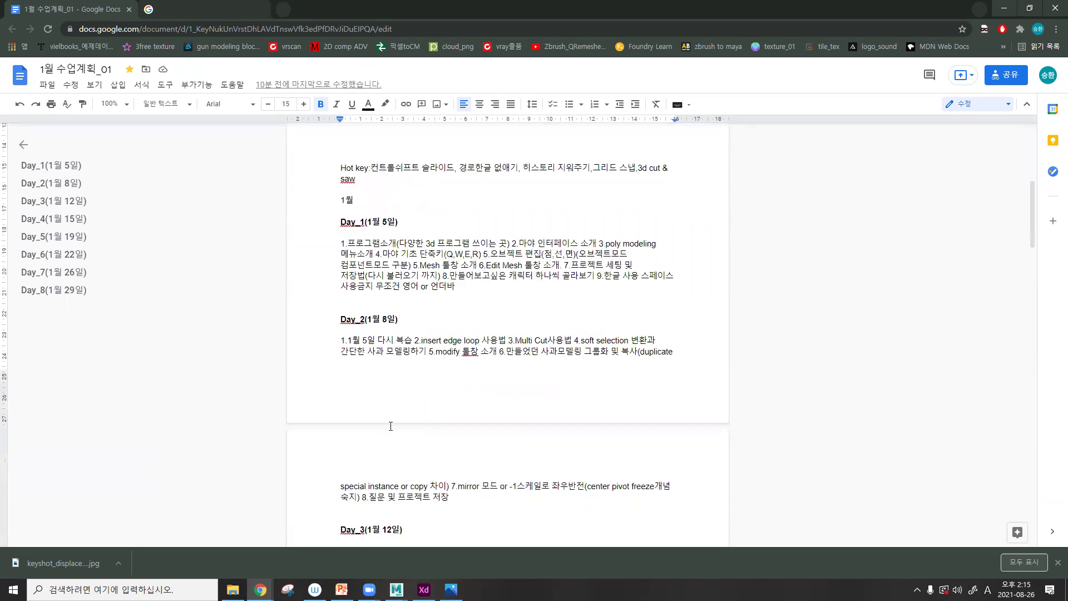
pyautogui.click(423, 589)
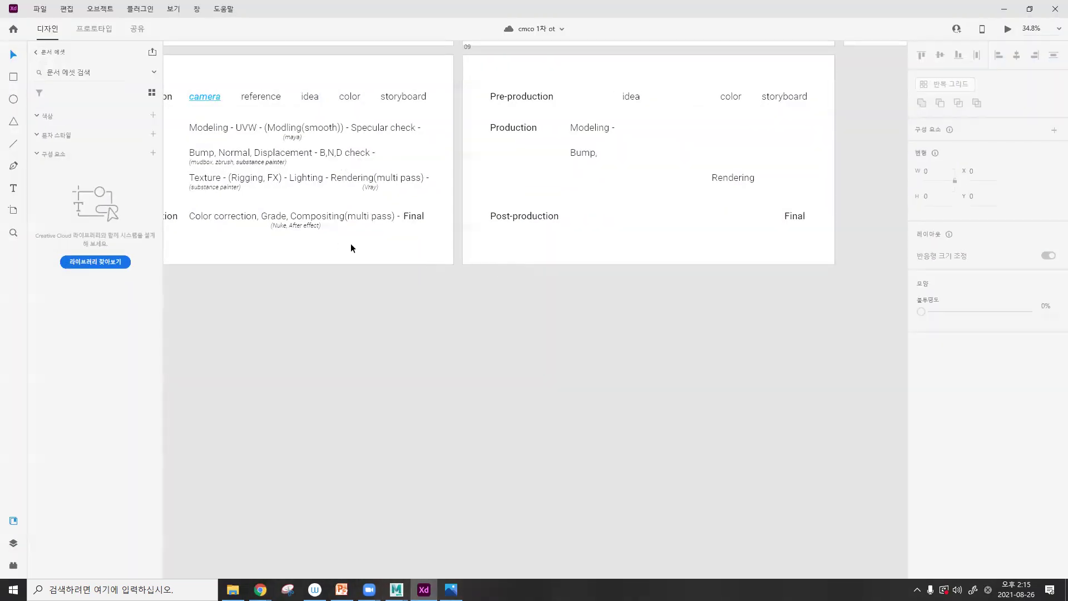
pyautogui.click(1004, 9)
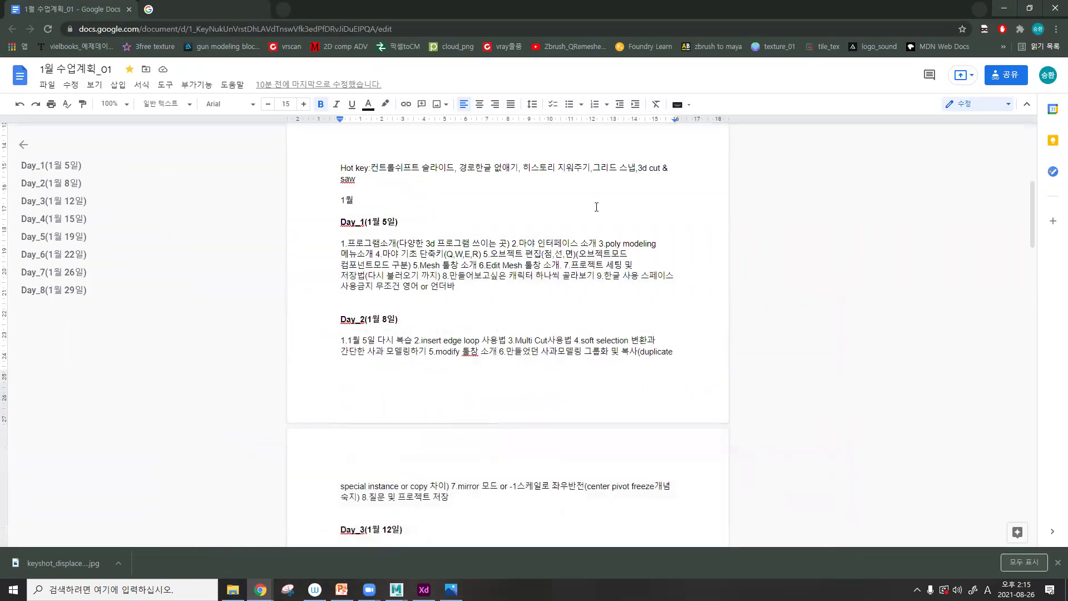
pyautogui.scroll(6, 470, 355)
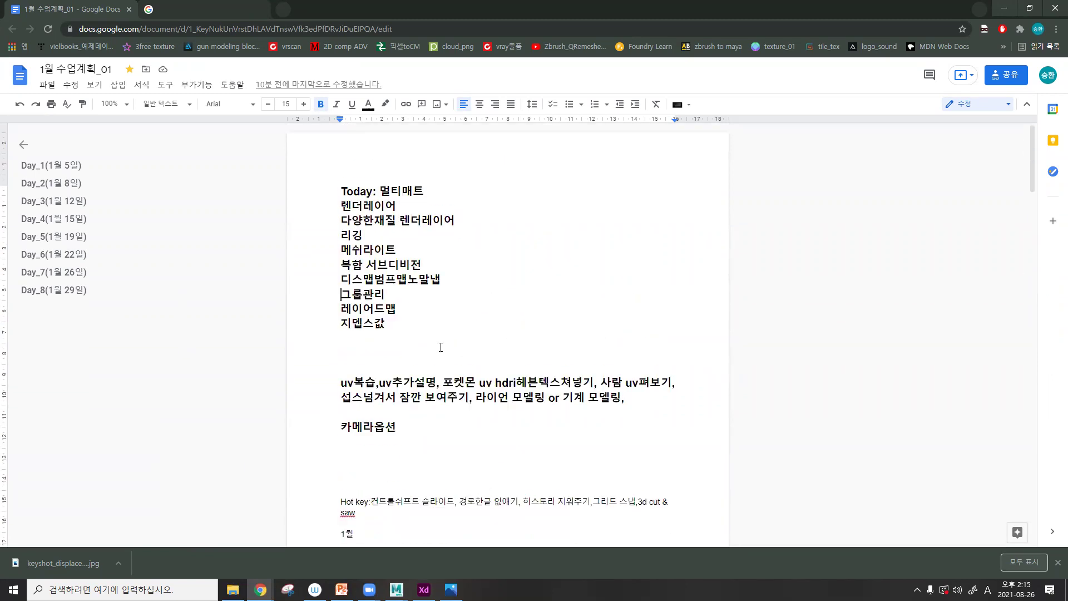
pyautogui.moveTo(398, 310); pyautogui.dragTo(332, 312)
pyautogui.tripleClick(333, 313)
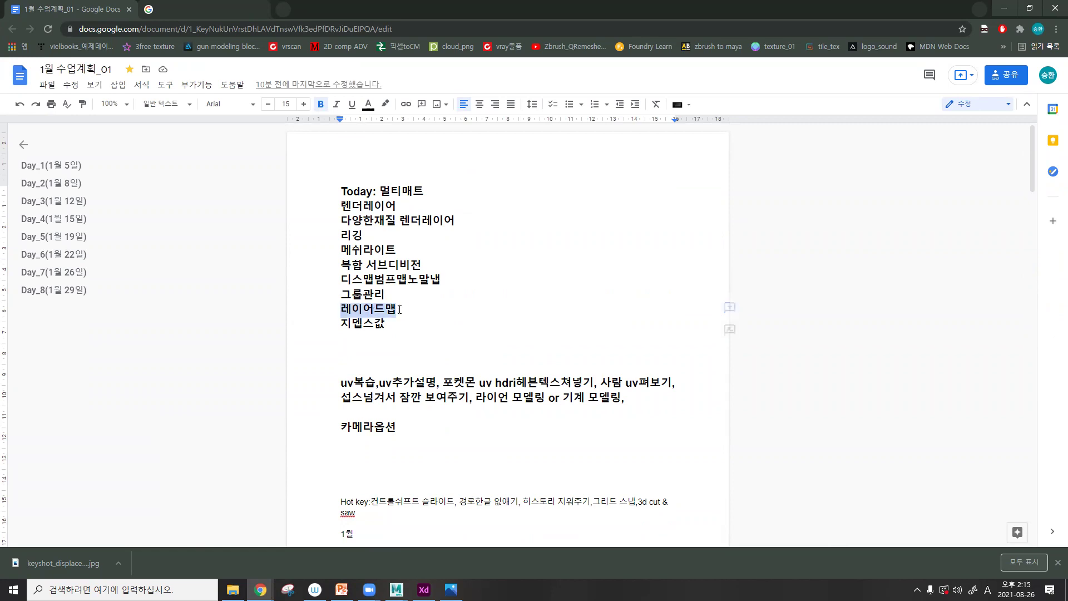
# - Switch to Maya, assign a File texture to the VRayMtl1 Diffuse Color, and preview Dirty_roughness.jpg as its image without loading it
pyautogui.click(396, 590)
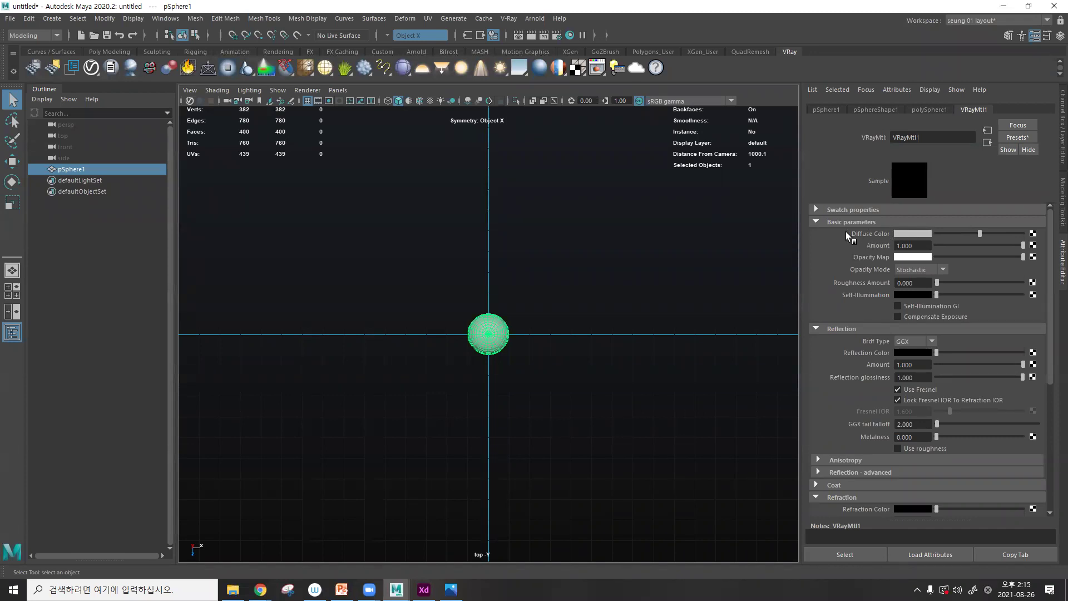
pyautogui.click(1033, 234)
pyautogui.click(681, 449)
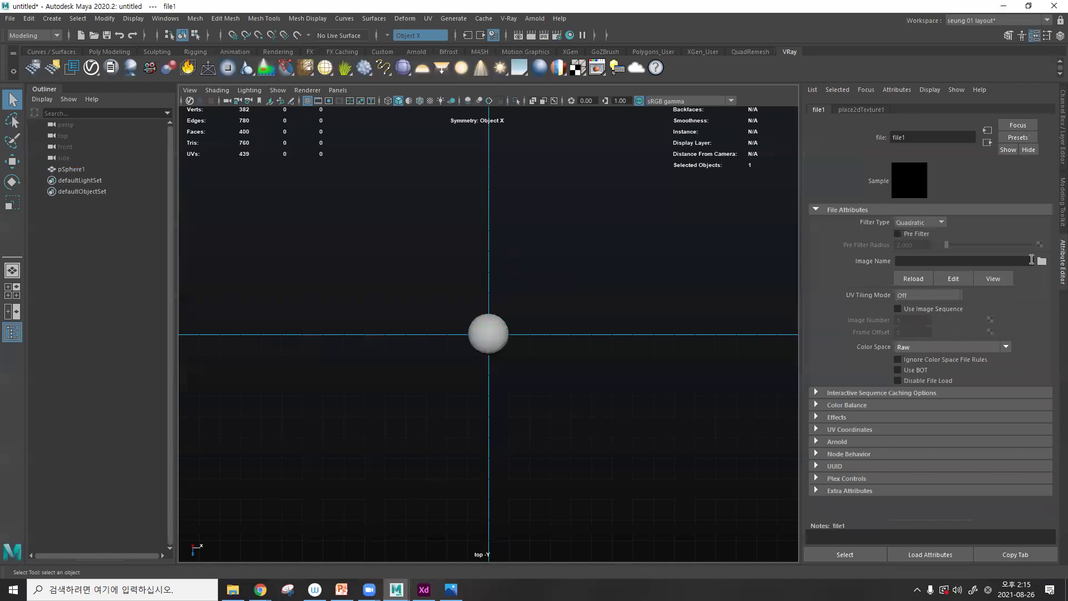
pyautogui.click(1041, 261)
pyautogui.click(537, 174)
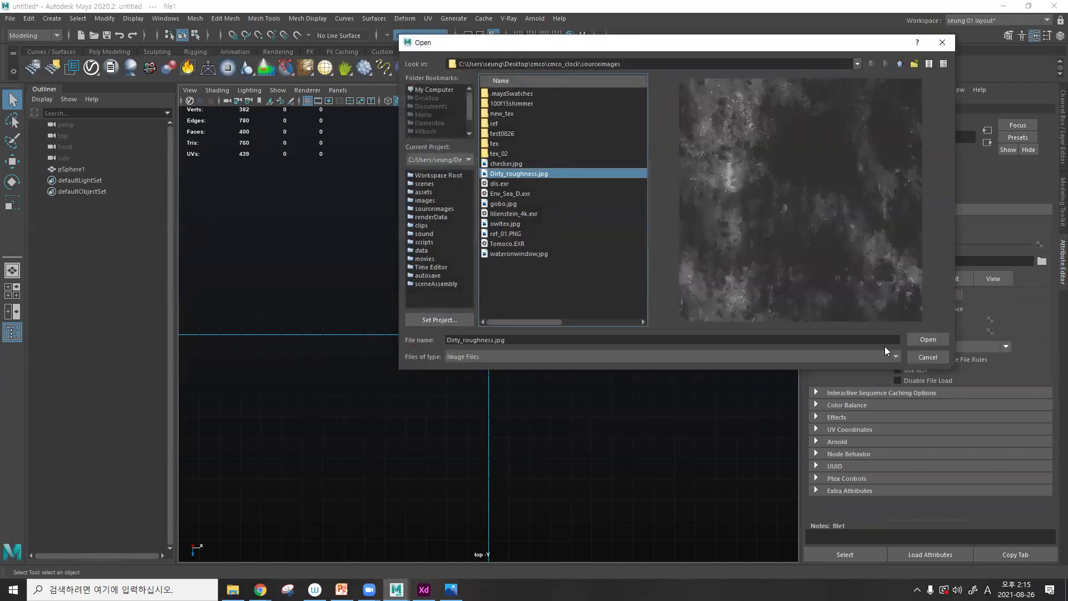
pyautogui.click(926, 356)
# - Select the sphere in the four-view layout and show it enlarged in the perspective view alone
pyautogui.click(478, 193)
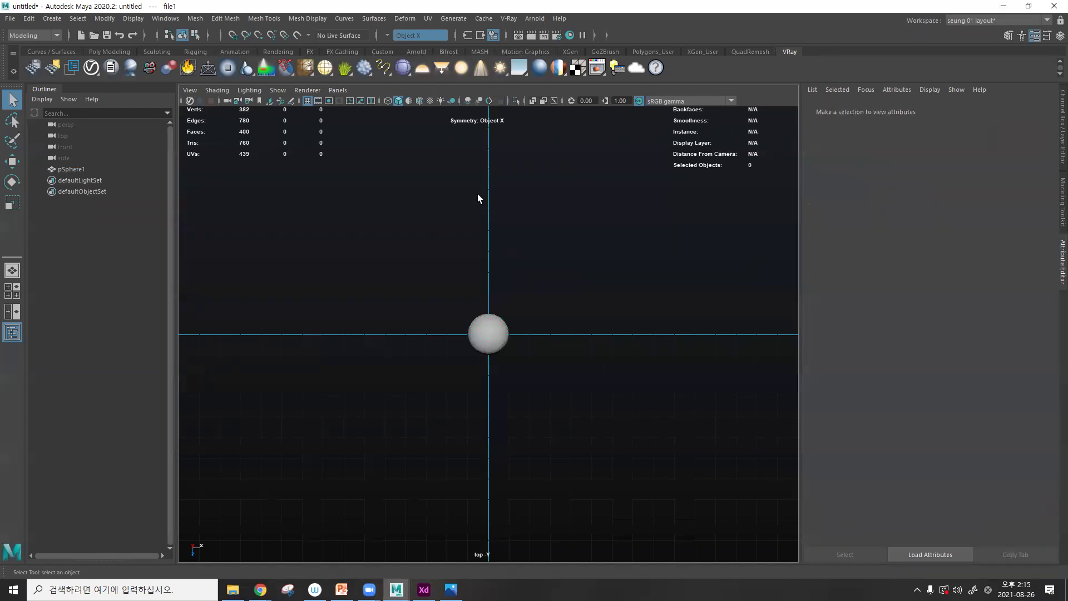
pyautogui.press('space')
pyautogui.press('space')
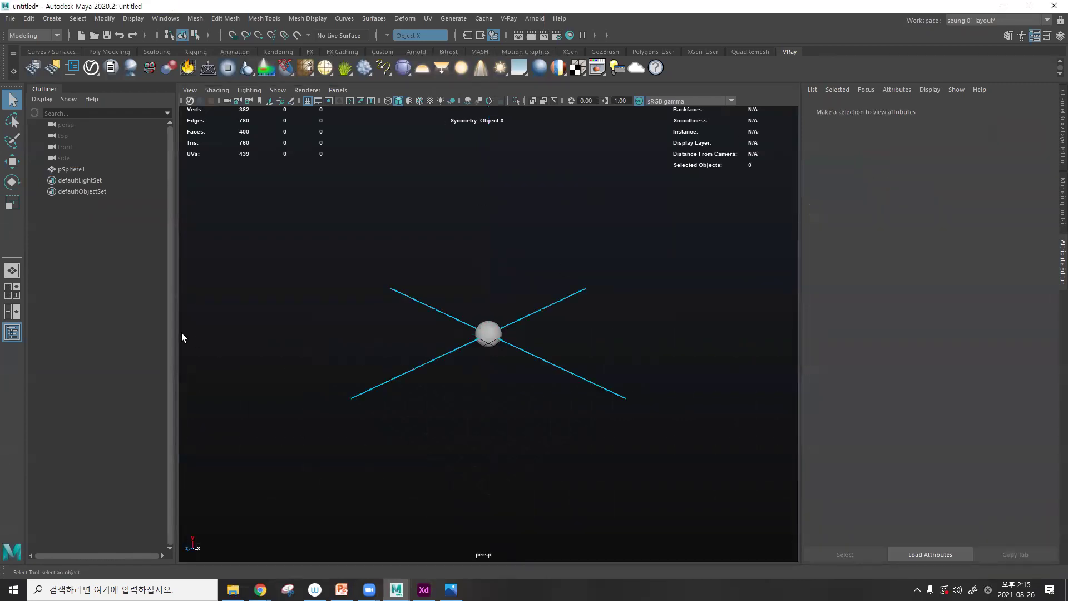
pyautogui.click(13, 291)
pyautogui.click(642, 214)
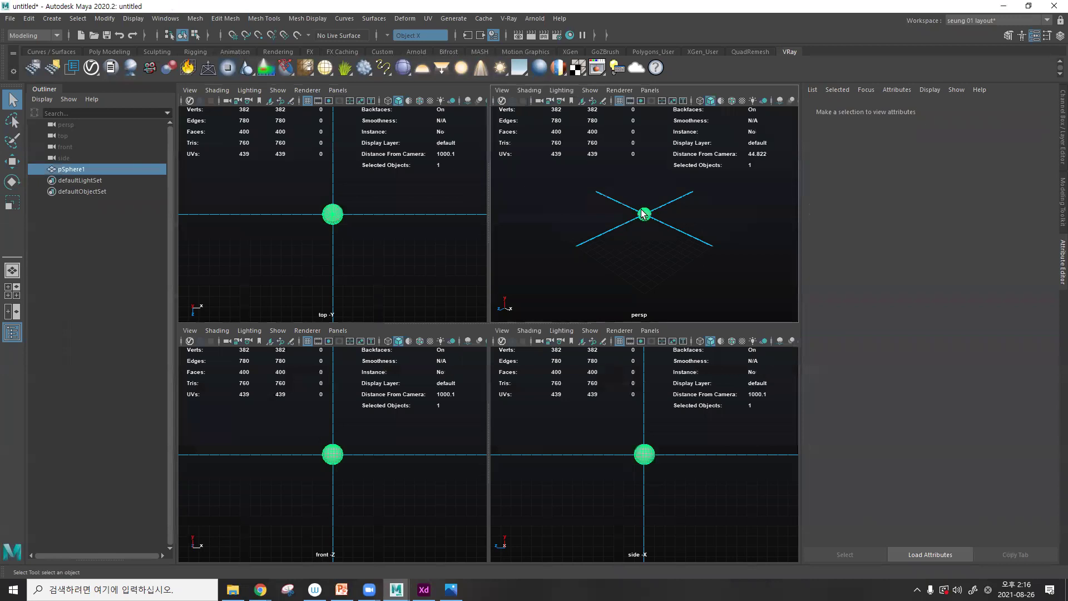
pyautogui.press('space')
pyautogui.scroll(5, 491, 350)
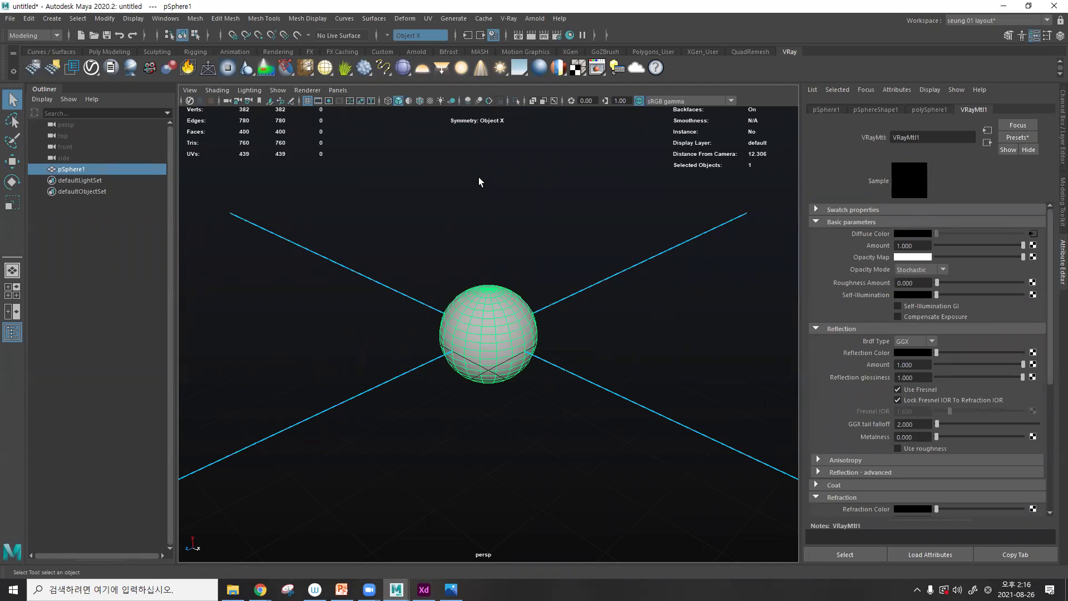
# - Break the File texture connection on the sphere material's Diffuse Color
pyautogui.click(1032, 234)
pyautogui.click(987, 143)
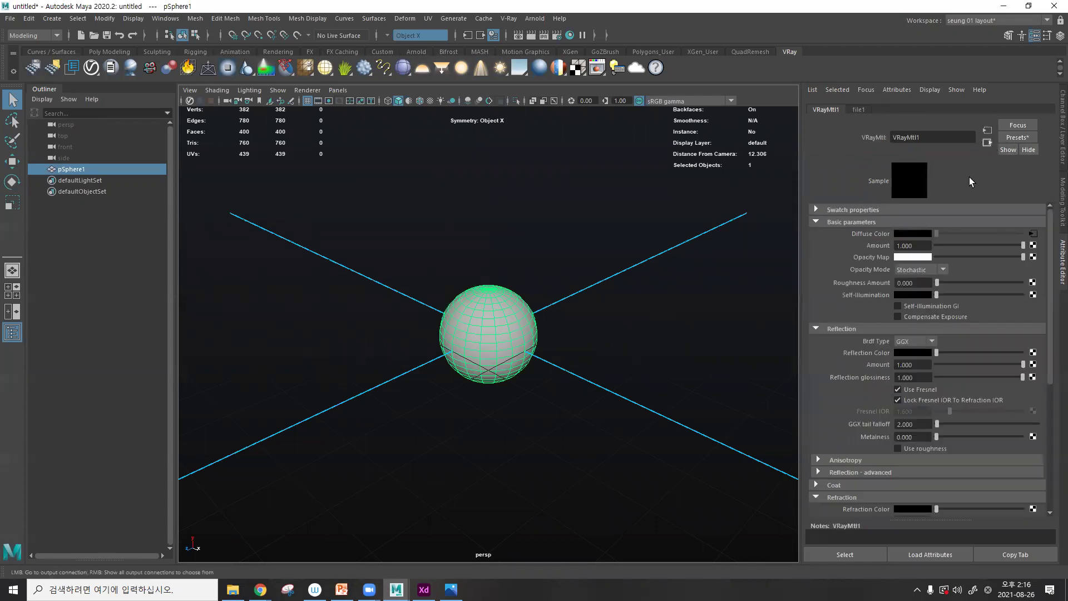
pyautogui.rightClick(877, 233)
pyautogui.click(898, 262)
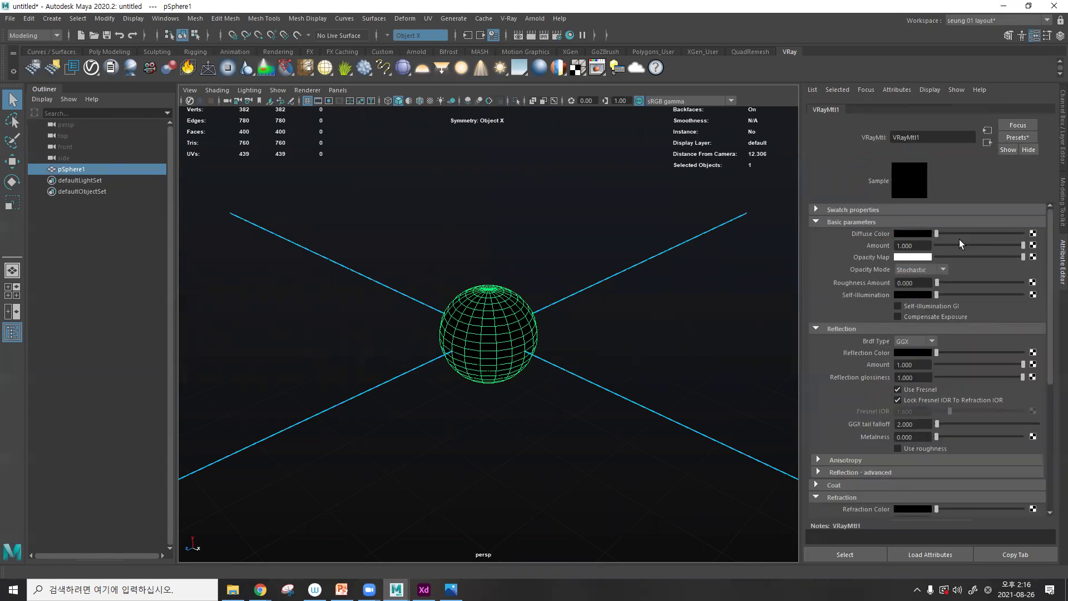
# - Map a VRay Layered Tex to the Diffuse Color, add three layers to it, and return to the VRayMtl1 settings
pyautogui.click(1030, 234)
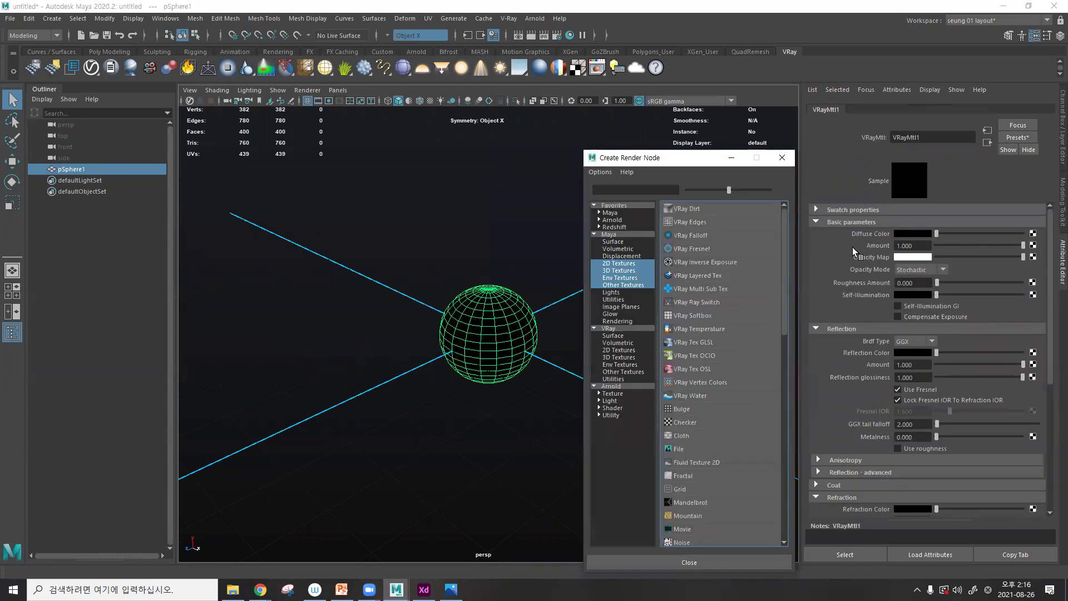
pyautogui.click(687, 274)
pyautogui.click(972, 208)
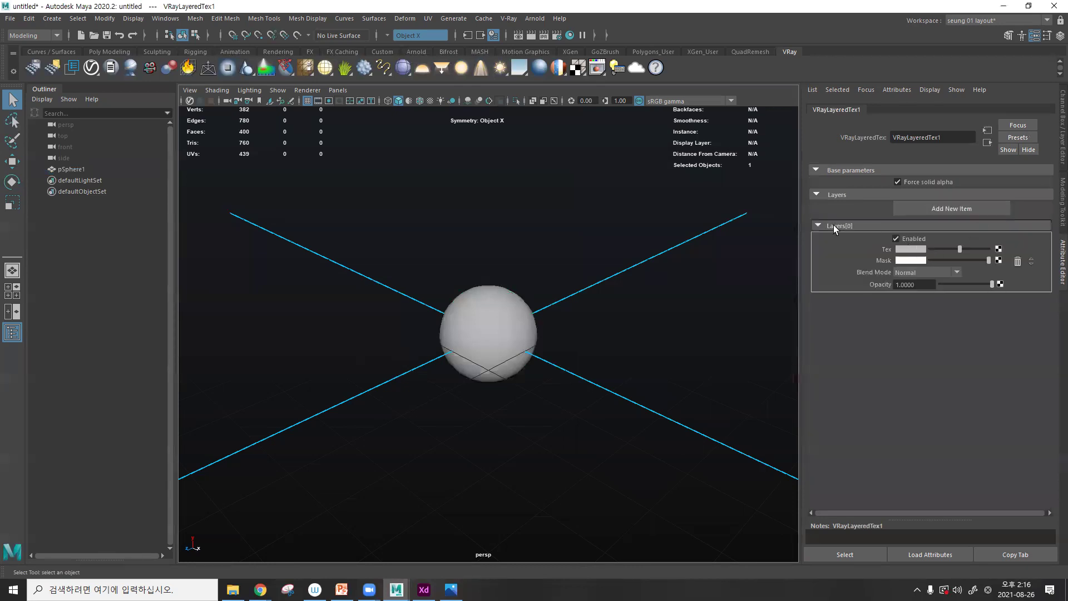
pyautogui.click(951, 205)
pyautogui.click(950, 204)
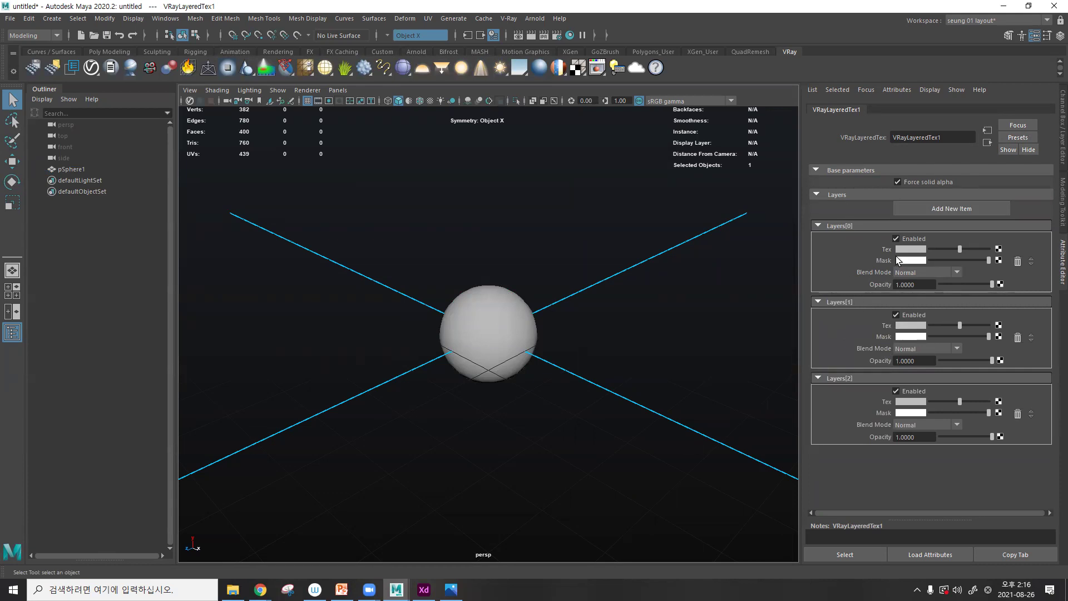
pyautogui.click(987, 129)
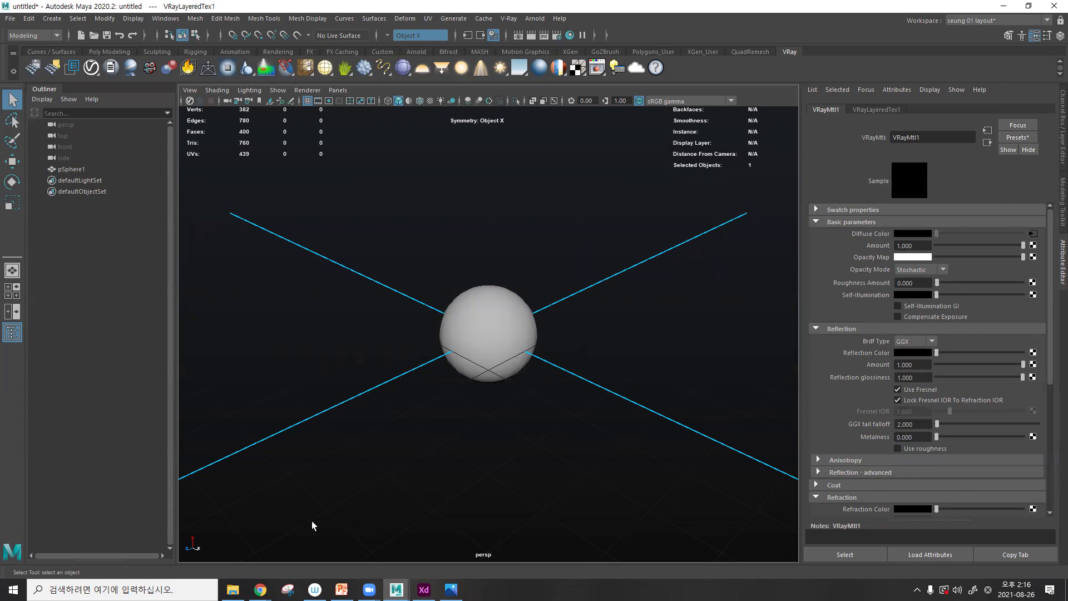
# - Switch to the class plan document in Chrome and check the 지뎁스값 topic under 레이어드맵
pyautogui.moveTo(261, 589)
pyautogui.click(92, 556)
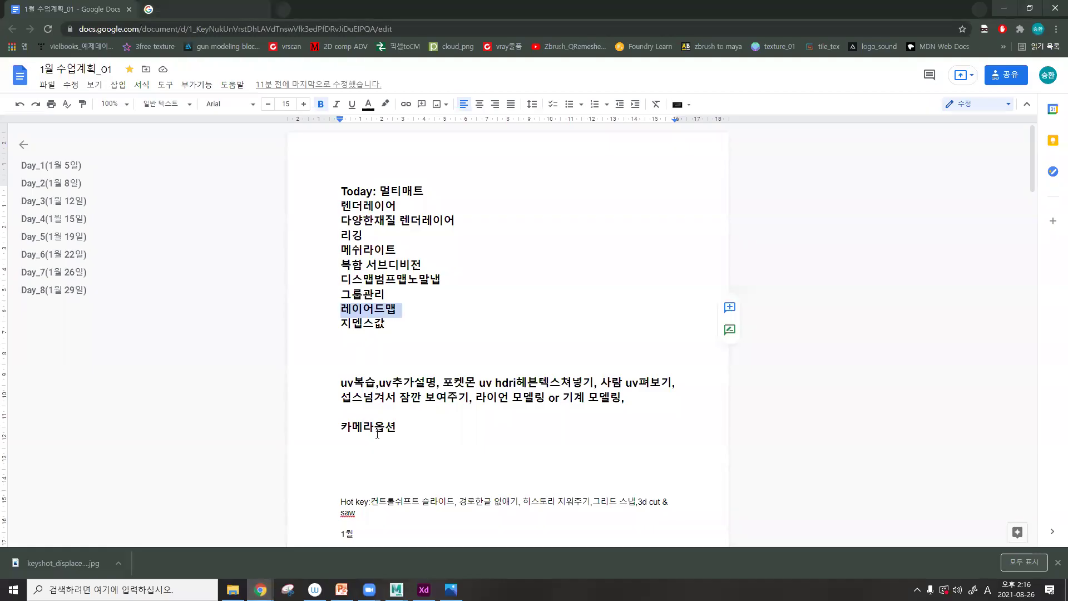
pyautogui.click(375, 346)
pyautogui.press('Left')
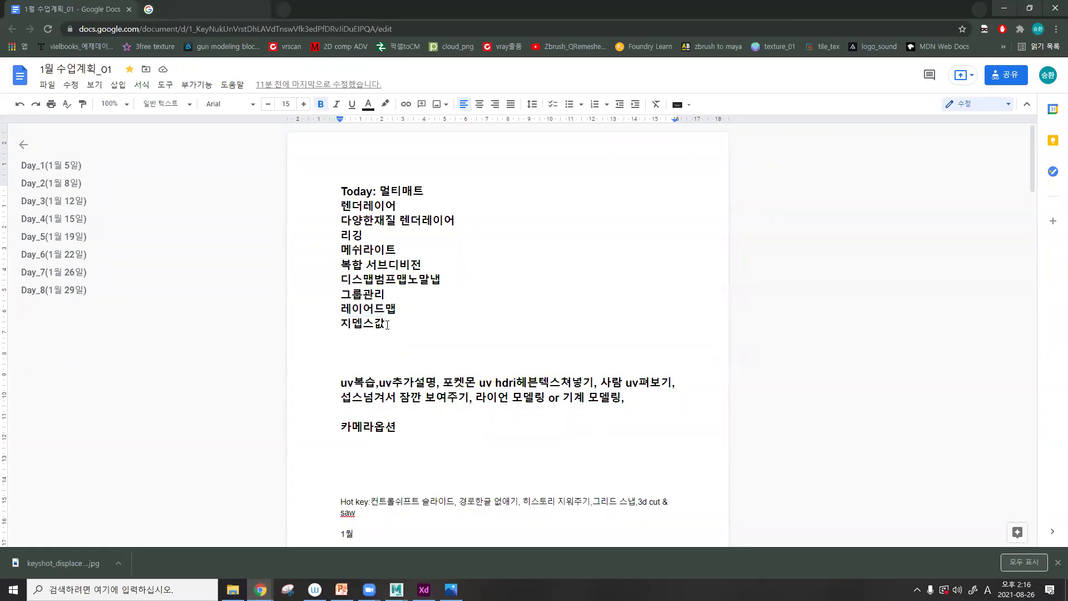
pyautogui.moveTo(337, 327); pyautogui.dragTo(335, 327)
pyautogui.click(339, 327)
# - Switch back to Maya and add the V-Ray physical camera attributes to the persp camera
pyautogui.click(396, 589)
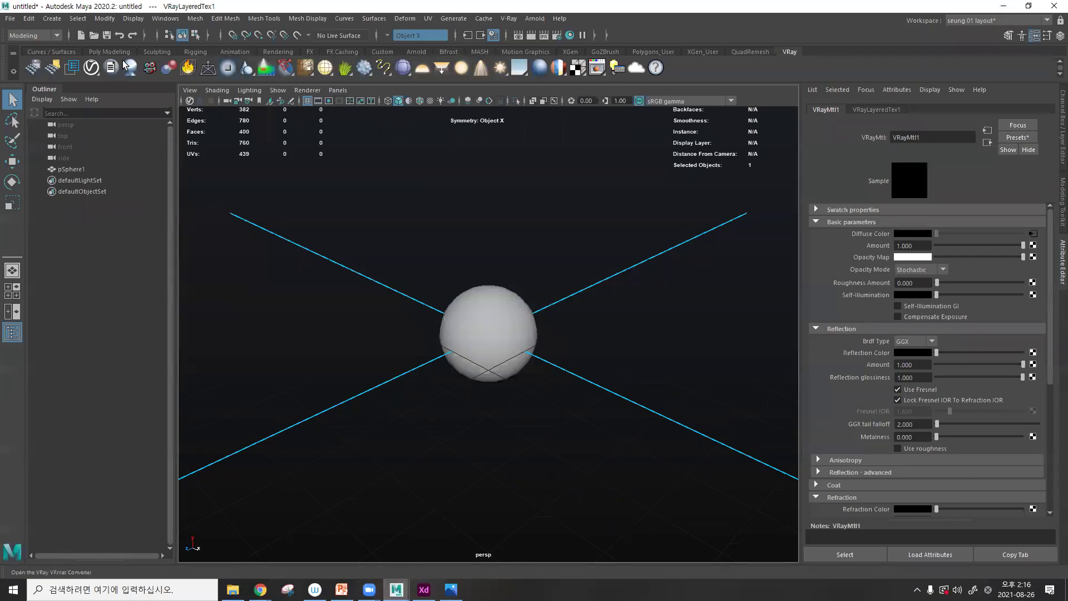
pyautogui.click(79, 127)
pyautogui.scroll(-5, 851, 344)
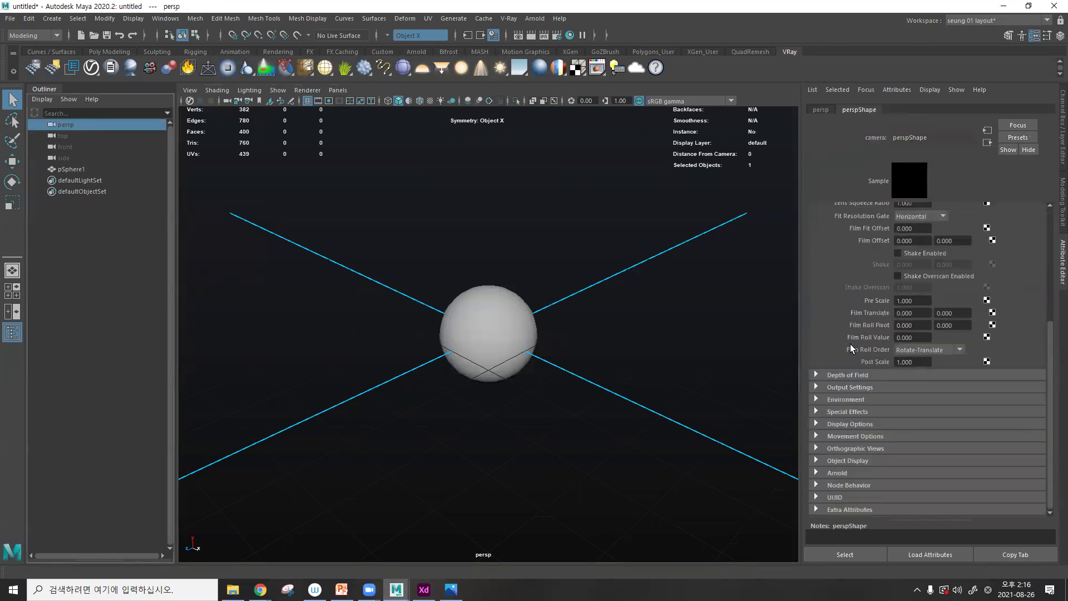
pyautogui.click(835, 509)
pyautogui.scroll(-5, 845, 423)
pyautogui.click(881, 94)
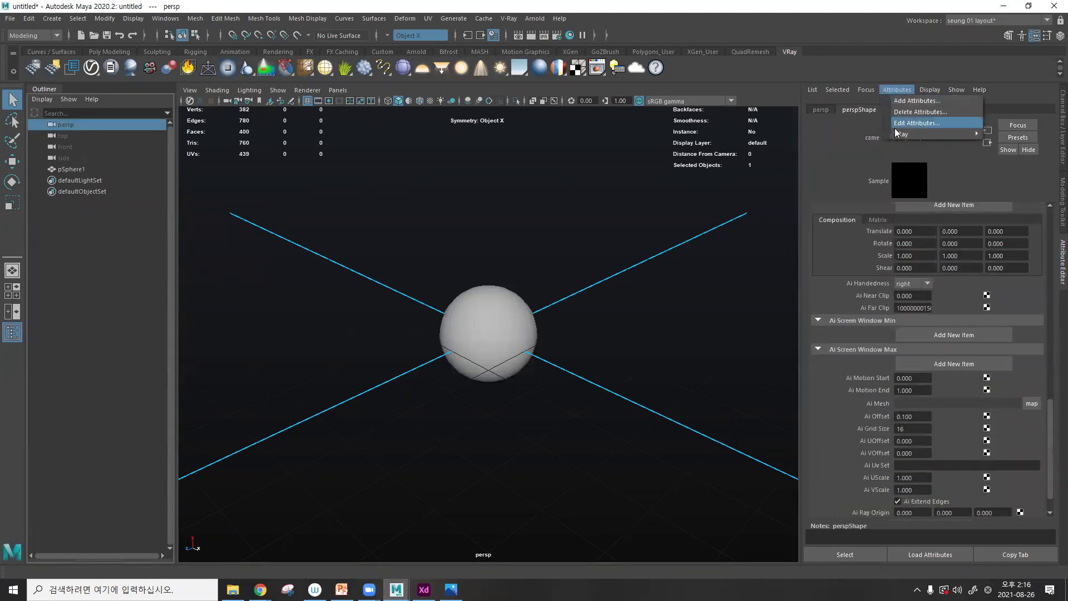
pyautogui.moveTo(892, 130)
pyautogui.click(836, 133)
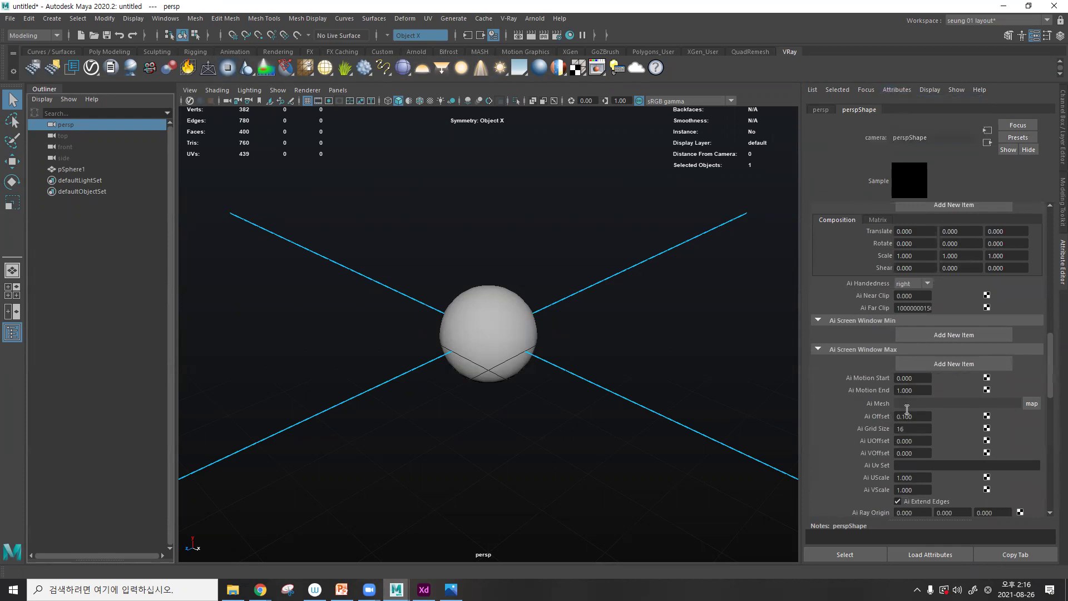
# - Turn on Specify focus and Enable Depth of field in the persp camera's V-Ray physical camera attributes
pyautogui.scroll(-10, 851, 389)
pyautogui.click(847, 507)
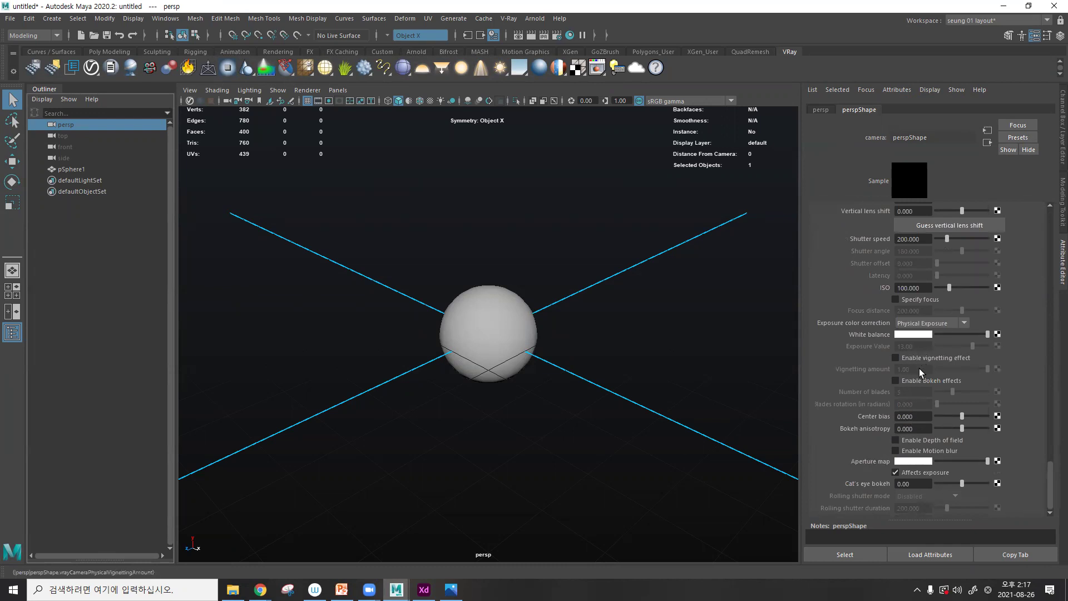
pyautogui.click(912, 299)
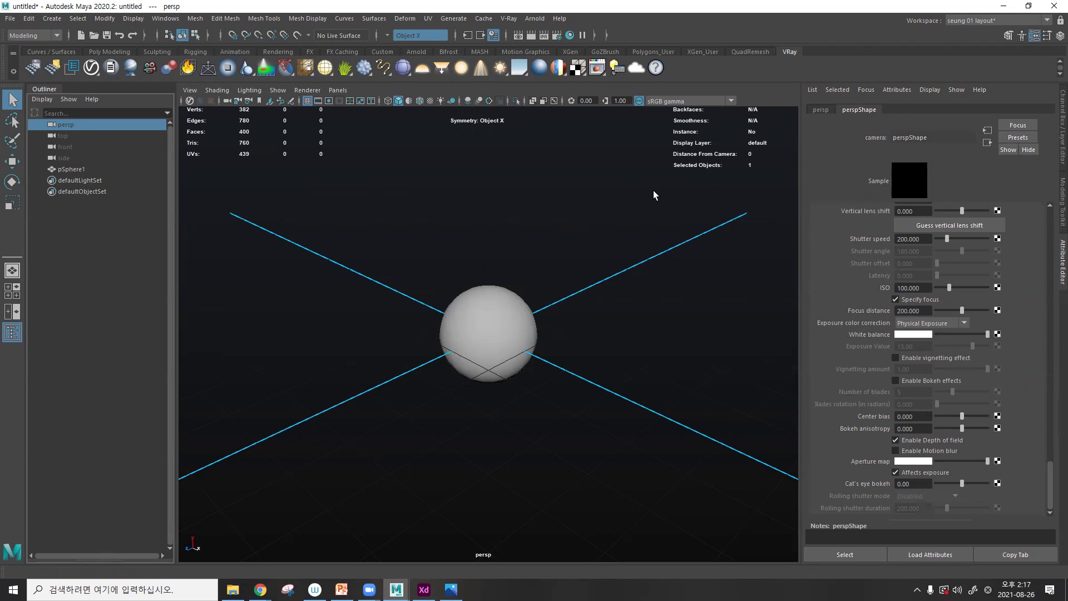
pyautogui.rightClick(872, 417)
pyautogui.click(845, 422)
pyautogui.rightClick(872, 310)
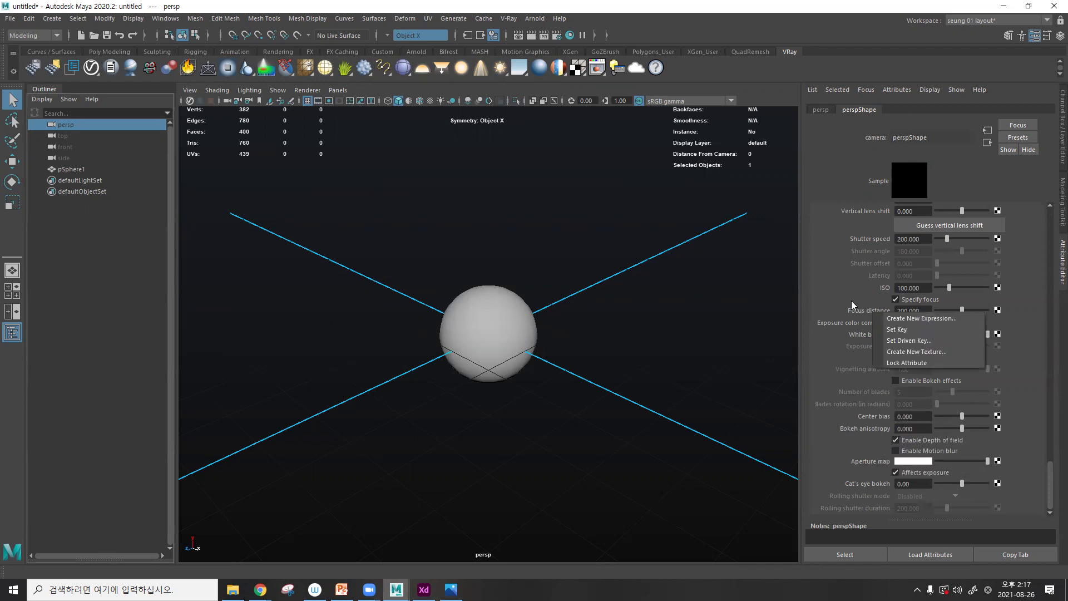
pyautogui.click(850, 300)
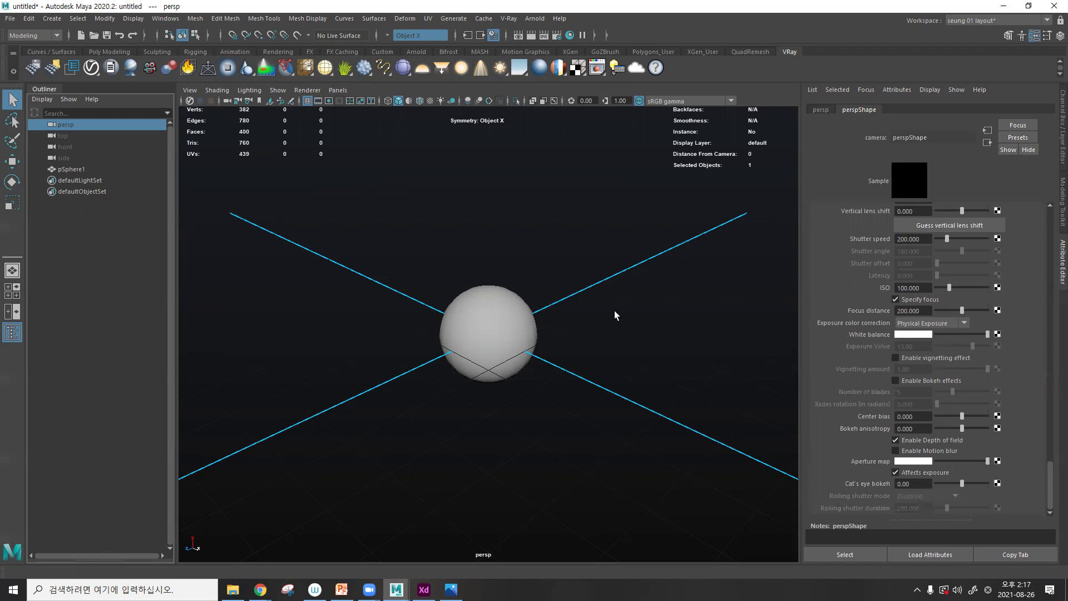
# - Examine the Arnold Renderer's Diagnostics options in the Render Settings, and close the window
pyautogui.click(556, 35)
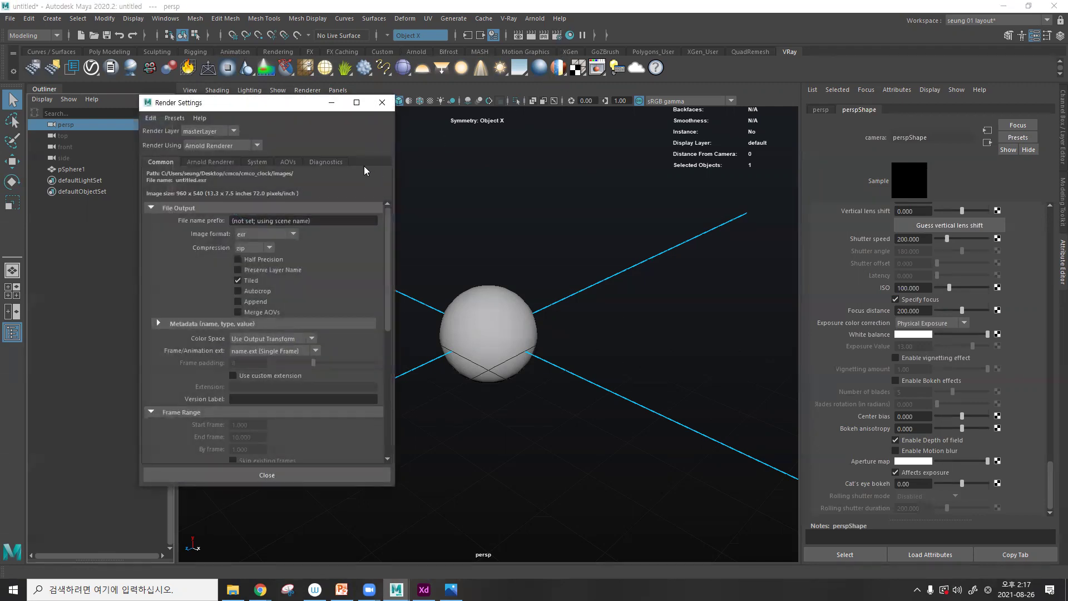
pyautogui.click(339, 164)
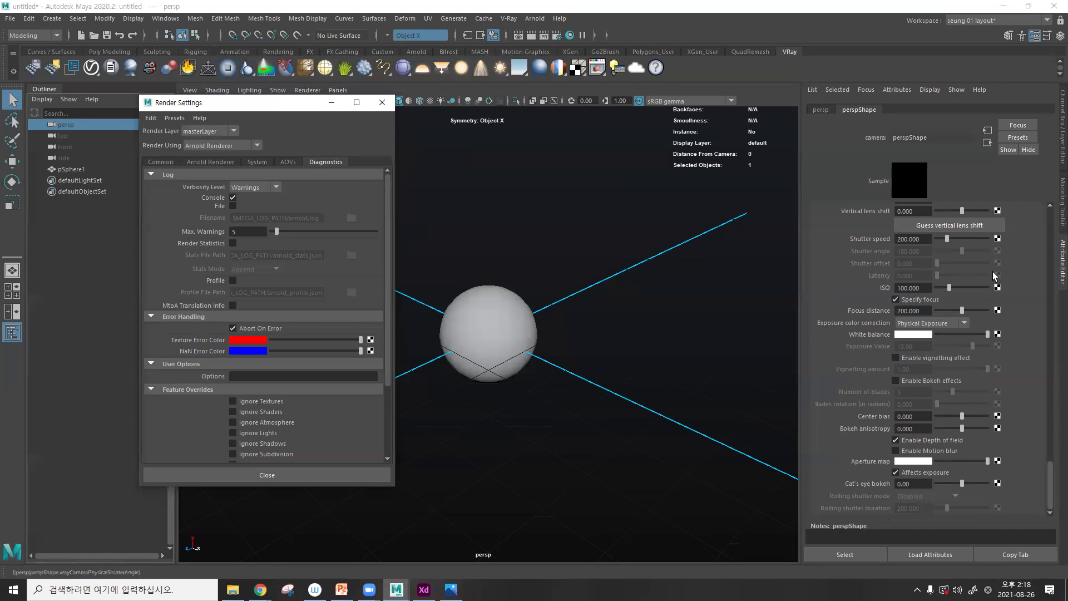
pyautogui.click(382, 102)
# - Check the topic list in the class plan document again, and return to Maya with the four-view layout shown
pyautogui.moveTo(259, 589)
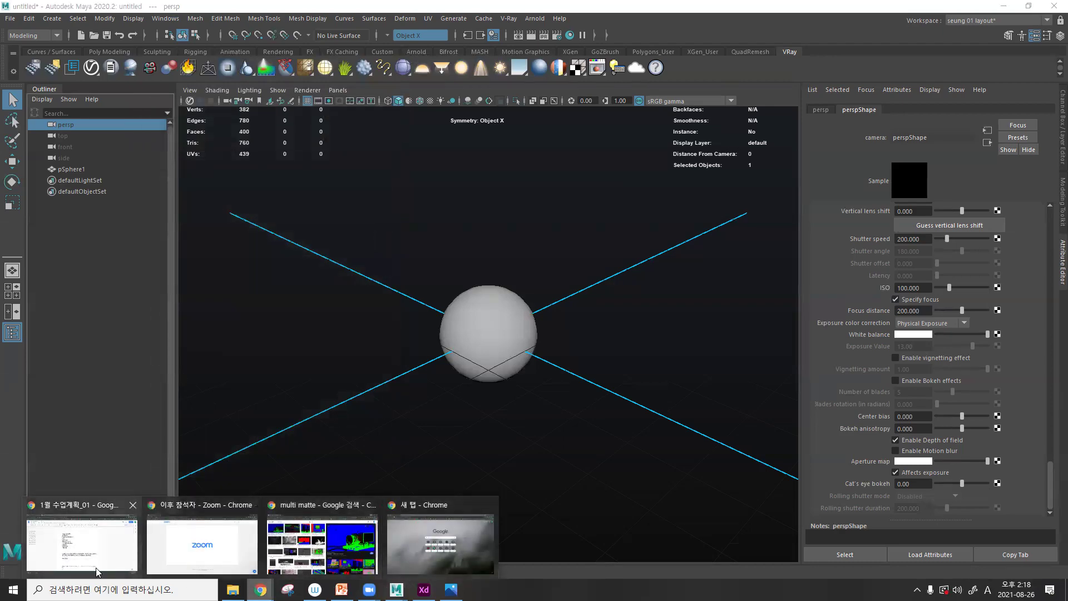
pyautogui.click(84, 543)
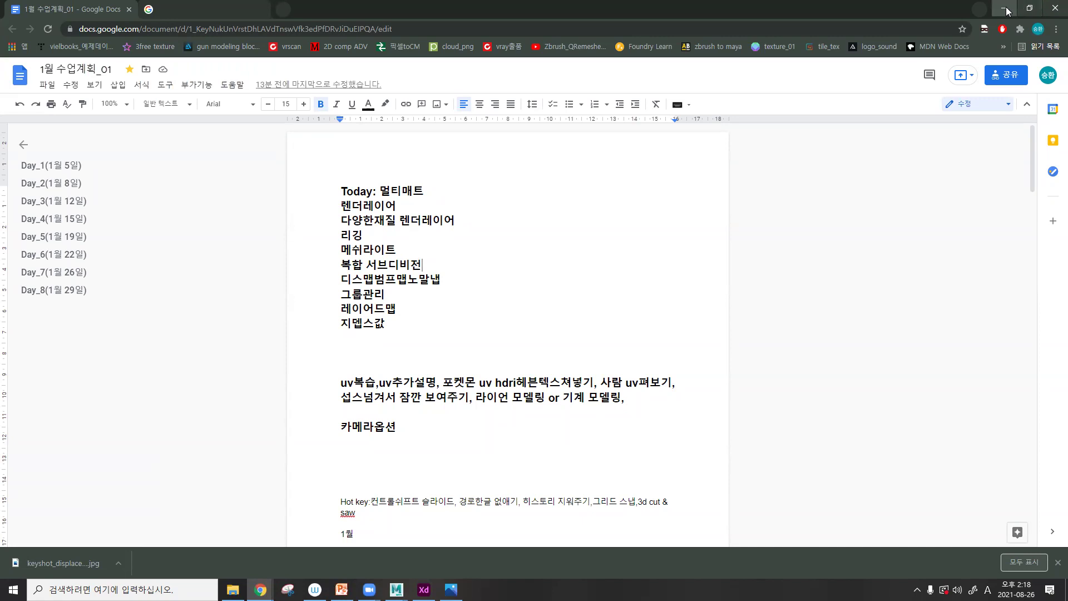
pyautogui.click(1007, 10)
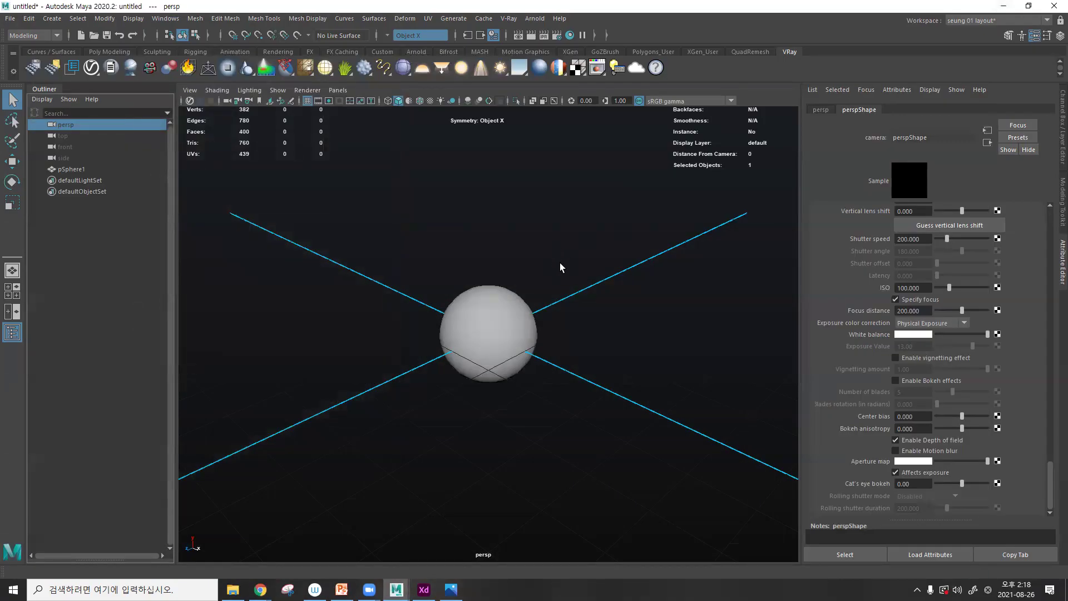
pyautogui.click(12, 291)
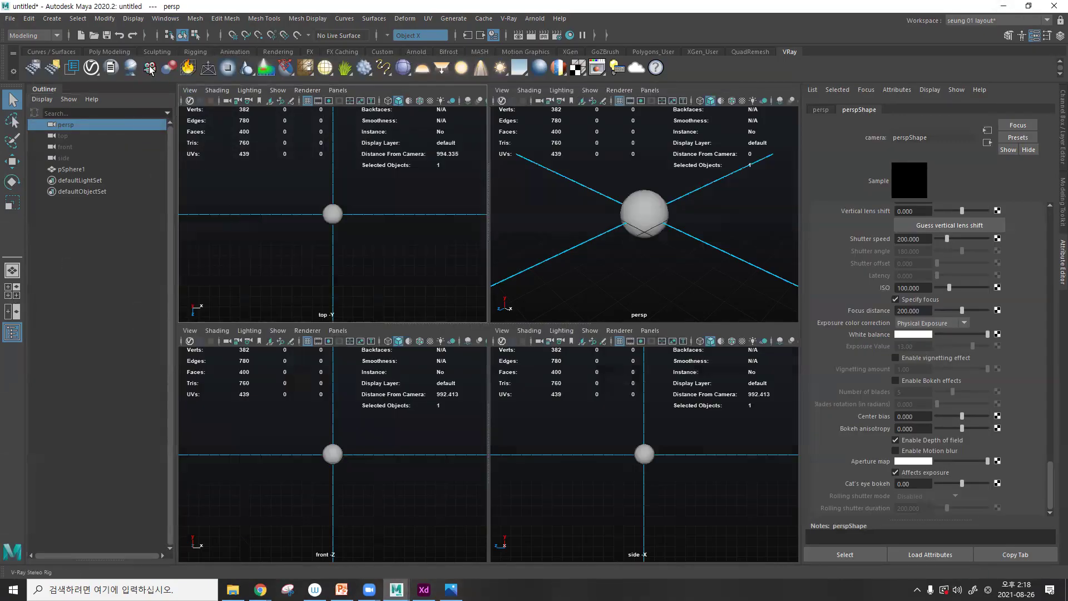
pyautogui.click(94, 35)
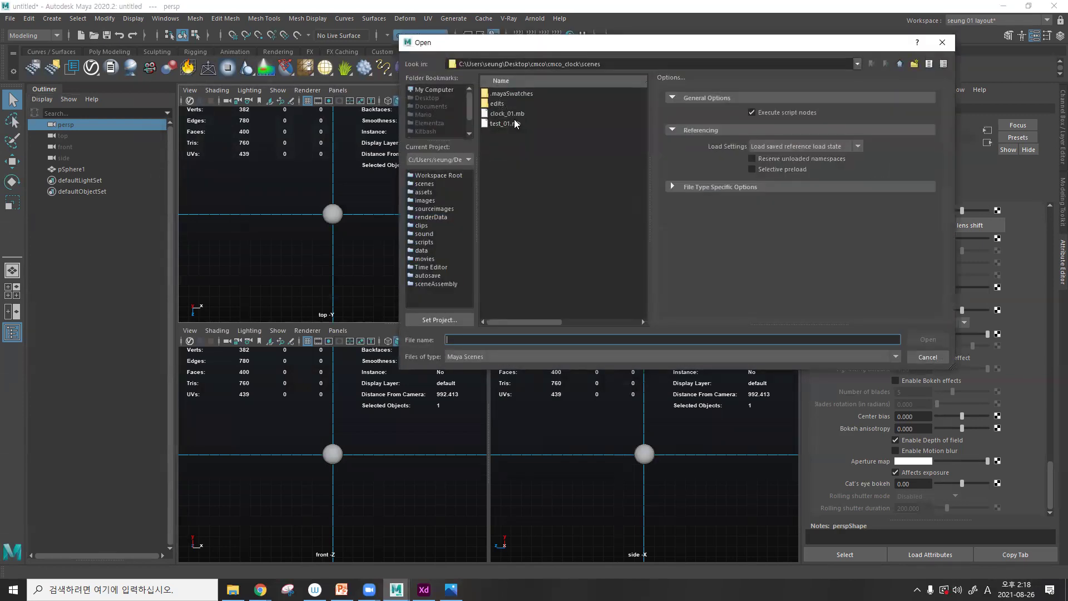
pyautogui.click(509, 124)
pyautogui.click(926, 341)
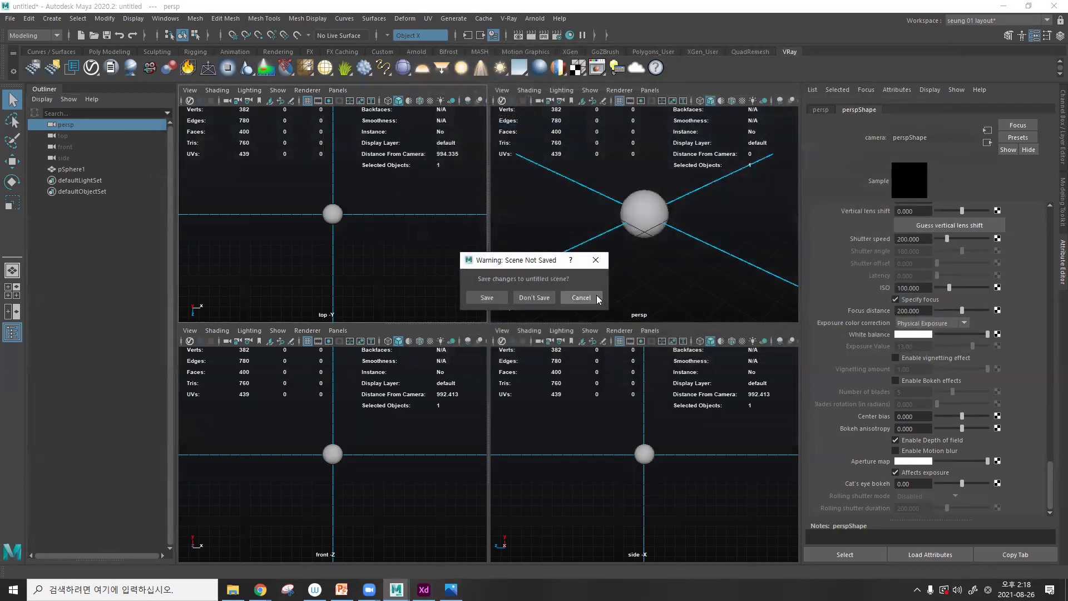
pyautogui.click(580, 297)
# - Open the scene clock_01.mb from the project's scenes folder without saving the changes to the untitled scene
pyautogui.click(94, 36)
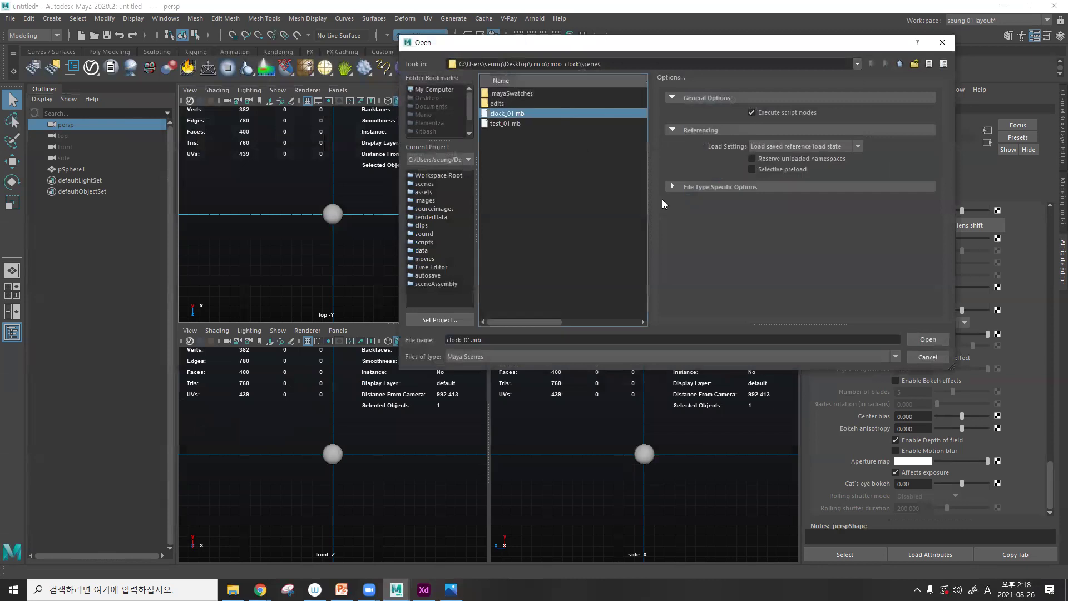
pyautogui.click(927, 339)
pyautogui.click(539, 300)
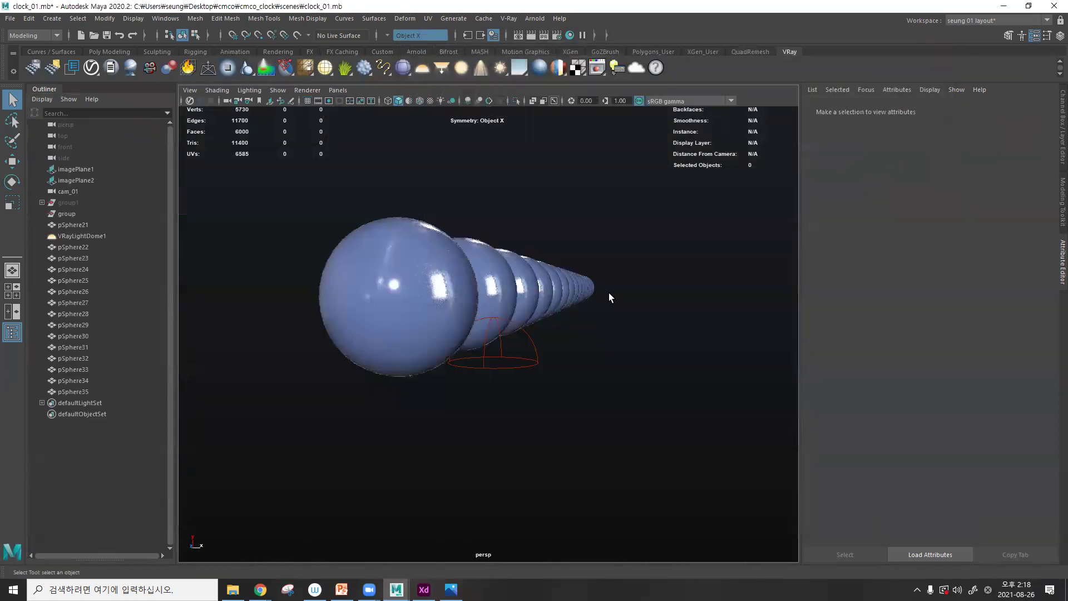
# - Delete the whole row of spheres from the scene, including the last small one at the far end
pyautogui.moveTo(271, 271); pyautogui.dragTo(641, 261)
pyautogui.press('Delete')
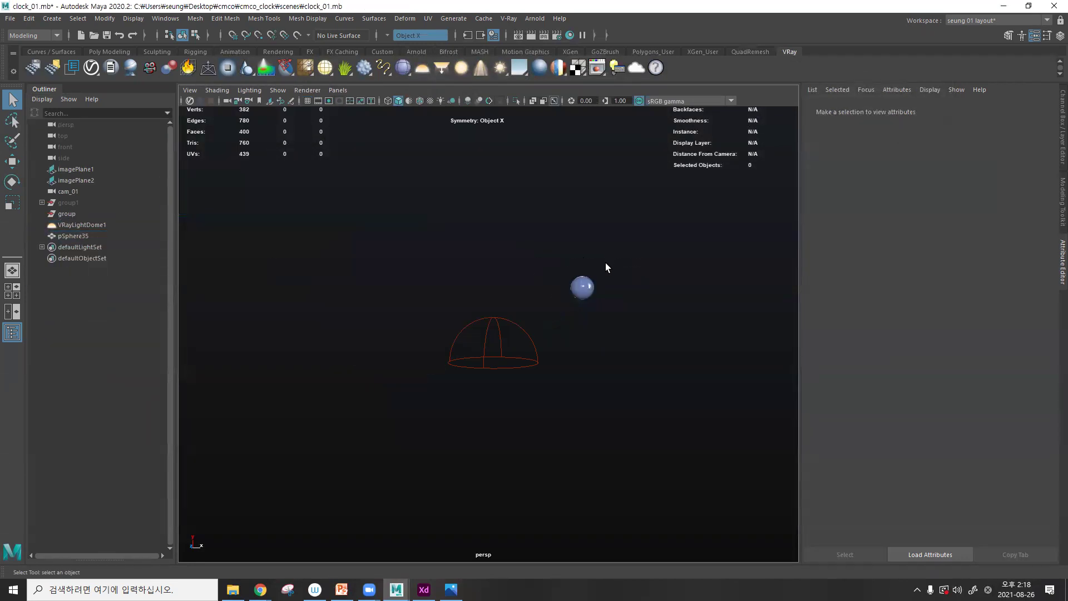
pyautogui.click(582, 288)
pyautogui.press('Delete')
# - Select the V-Ray dome light at the grid's centre and expand its Options and Object Display attributes
pyautogui.press('space')
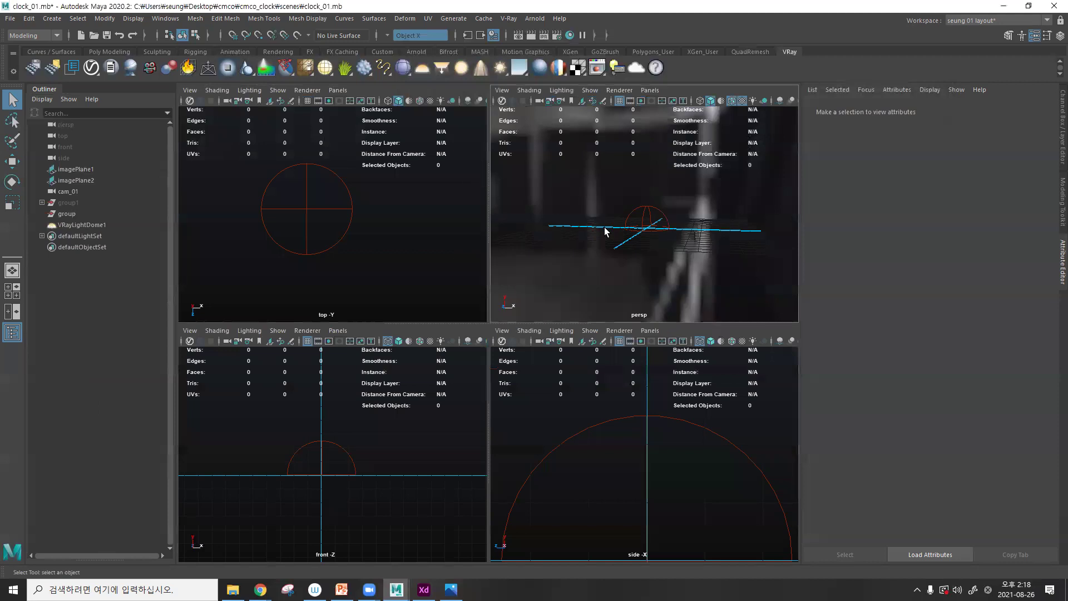
pyautogui.press('space')
pyautogui.keyDown('alt'); pyautogui.moveTo(518, 239); pyautogui.dragTo(509, 330); pyautogui.keyUp('alt')
pyautogui.keyDown('alt'); pyautogui.moveTo(469, 288); pyautogui.dragTo(484, 162); pyautogui.keyUp('alt')
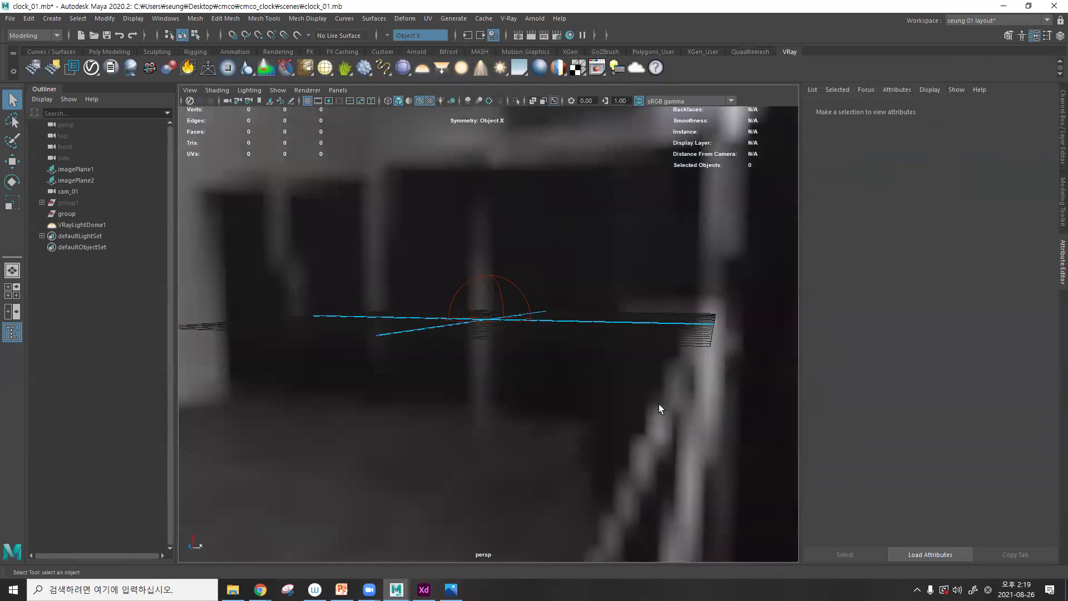
pyautogui.keyDown('alt'); pyautogui.moveTo(658, 265); pyautogui.dragTo(344, 199); pyautogui.keyUp('alt')
pyautogui.keyDown('alt'); pyautogui.moveTo(502, 287); pyautogui.dragTo(540, 192); pyautogui.keyUp('alt')
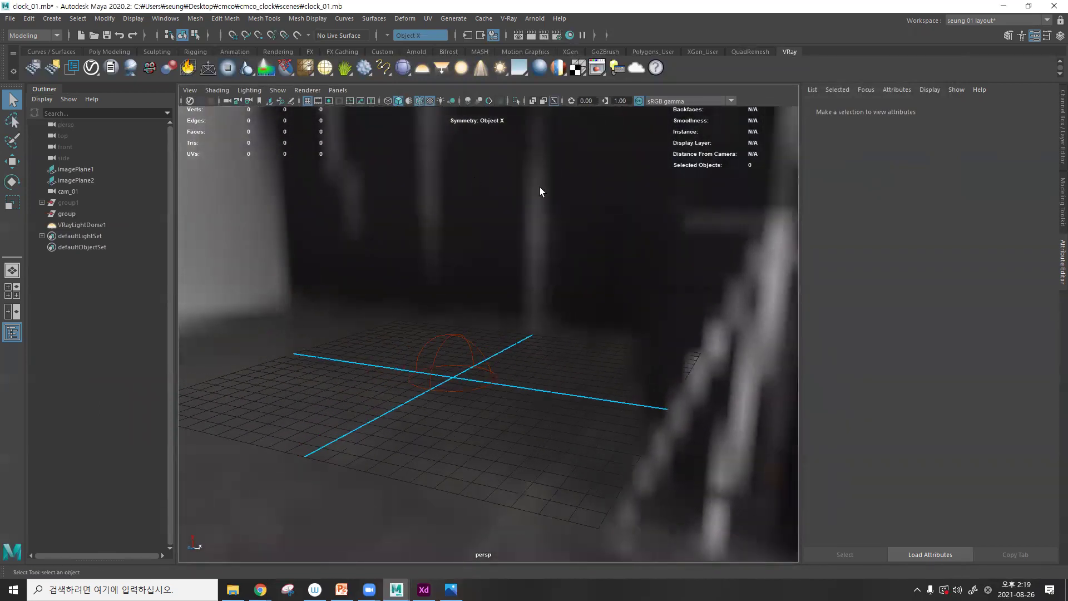
pyautogui.click(468, 354)
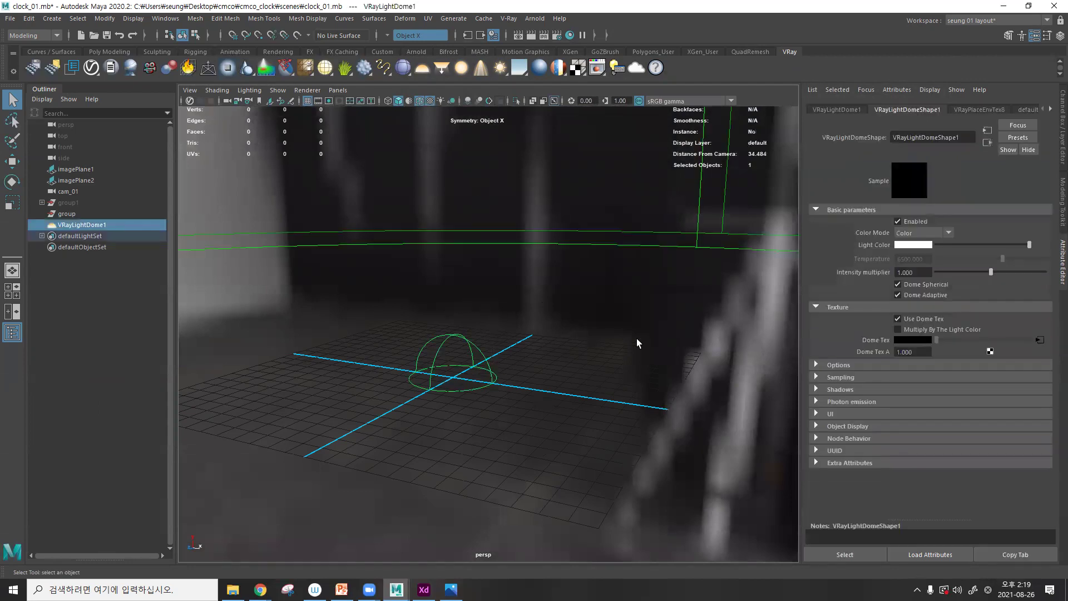
pyautogui.click(825, 363)
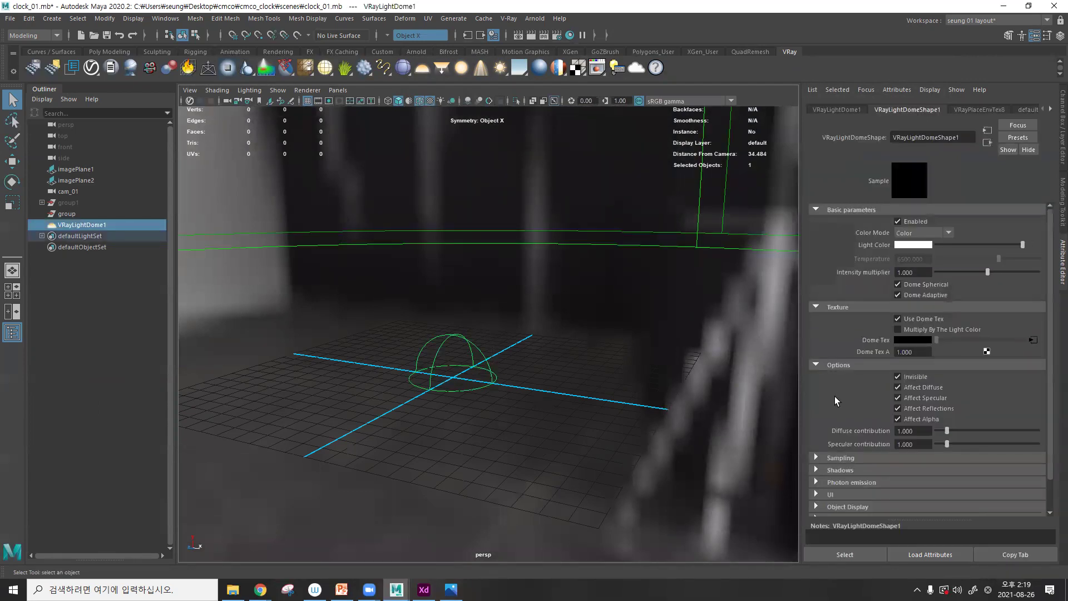
pyautogui.scroll(-2, 871, 442)
pyautogui.click(834, 473)
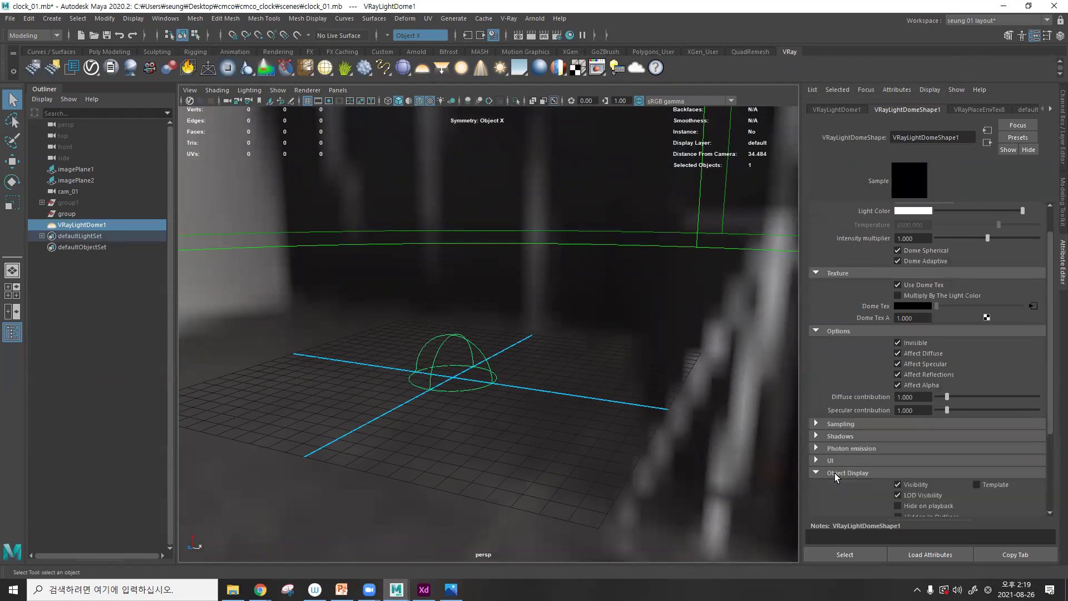
pyautogui.scroll(-2, 834, 473)
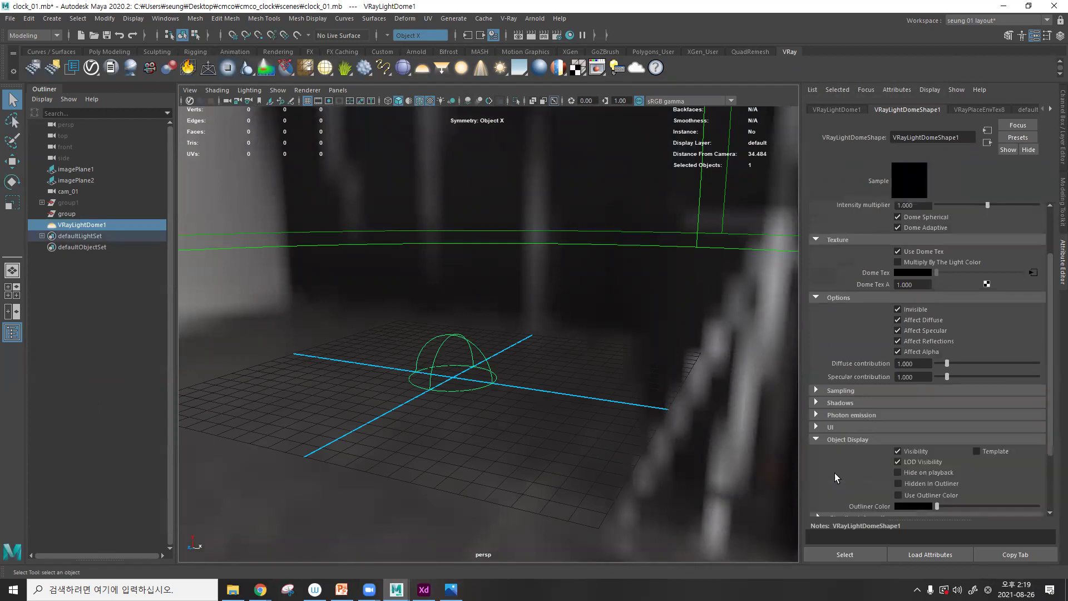
# - Turn the dome light's LOD Visibility off and back on to compare the viewport display
pyautogui.click(897, 462)
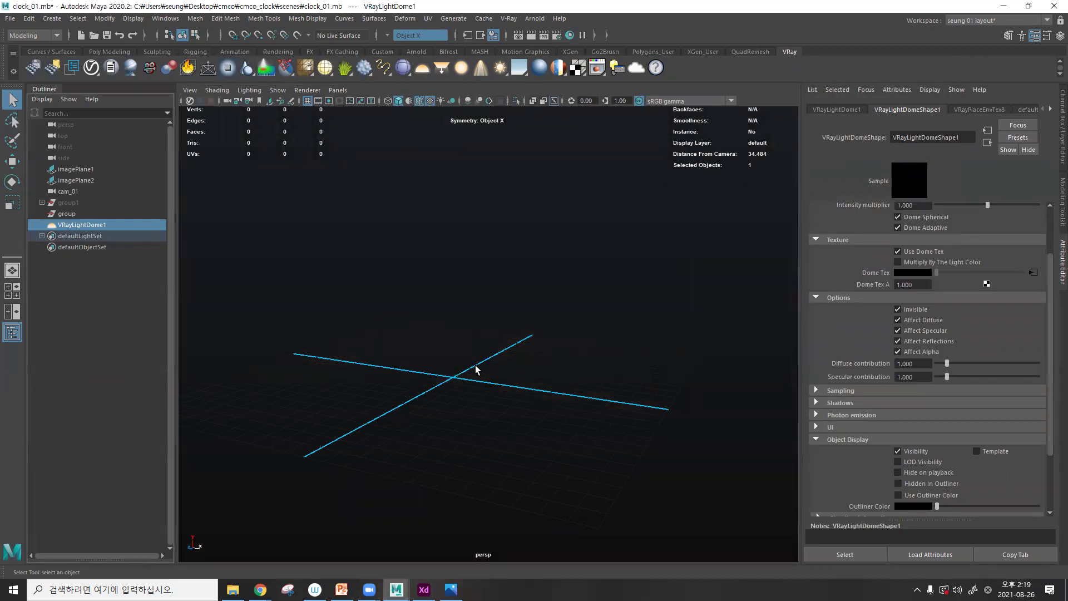
pyautogui.keyDown('alt'); pyautogui.moveTo(462, 364); pyautogui.dragTo(541, 380, button='middle'); pyautogui.keyUp('alt')
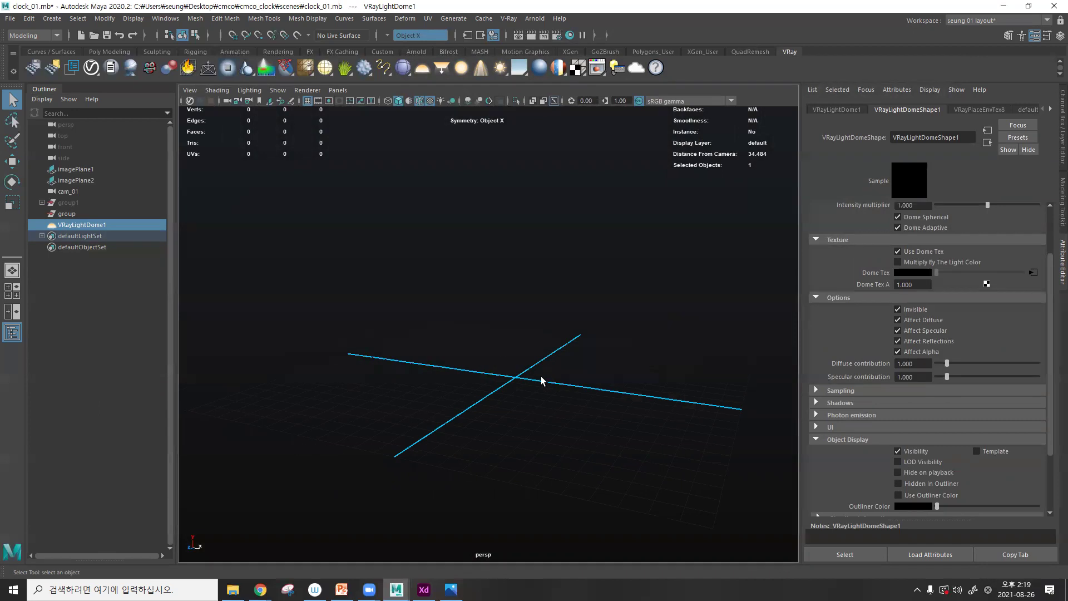
pyautogui.click(918, 462)
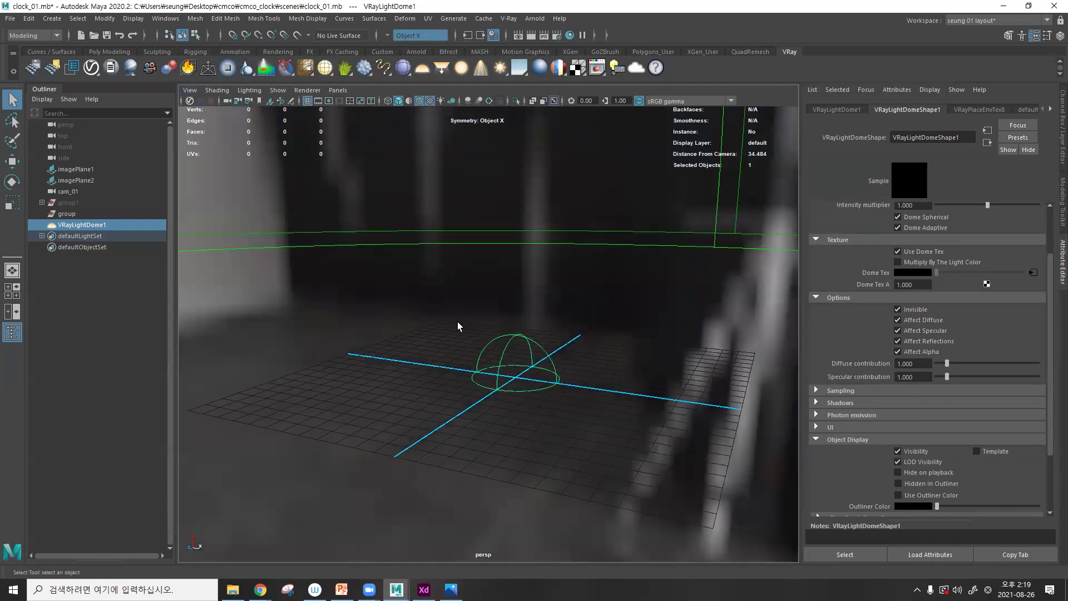
# - Create a polygon cube at the grid's origin, scale it uniformly to about 3.6, and deselect it
pyautogui.click(109, 51)
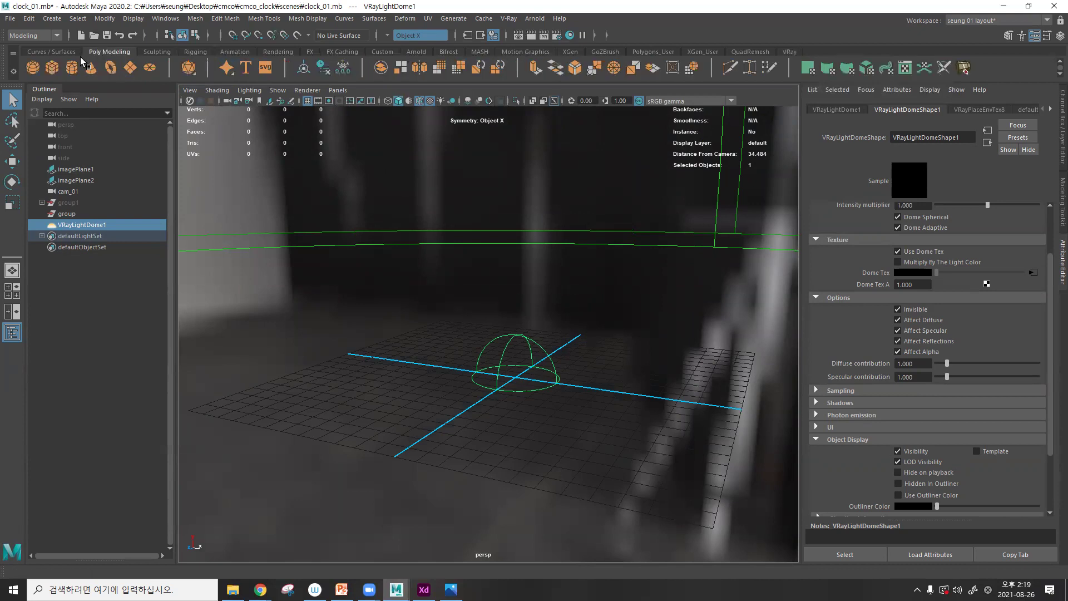
pyautogui.click(52, 67)
pyautogui.press('r')
pyautogui.moveTo(514, 378); pyautogui.dragTo(605, 359)
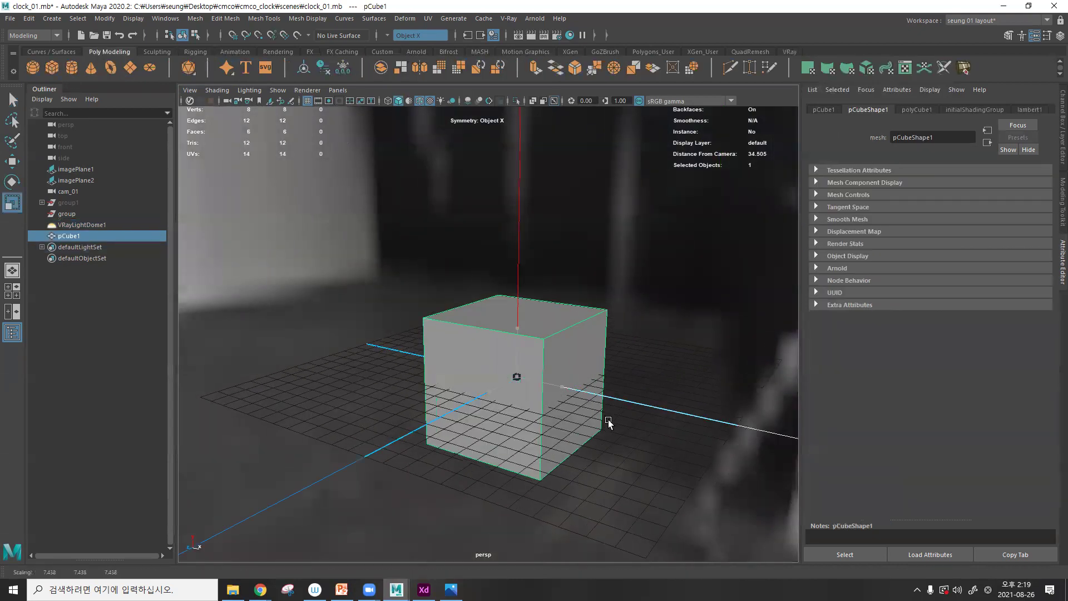
pyautogui.hotkey('ctrl', 'z')
pyautogui.hotkey('ctrl', 'z')
pyautogui.hotkey('ctrl', 'z')
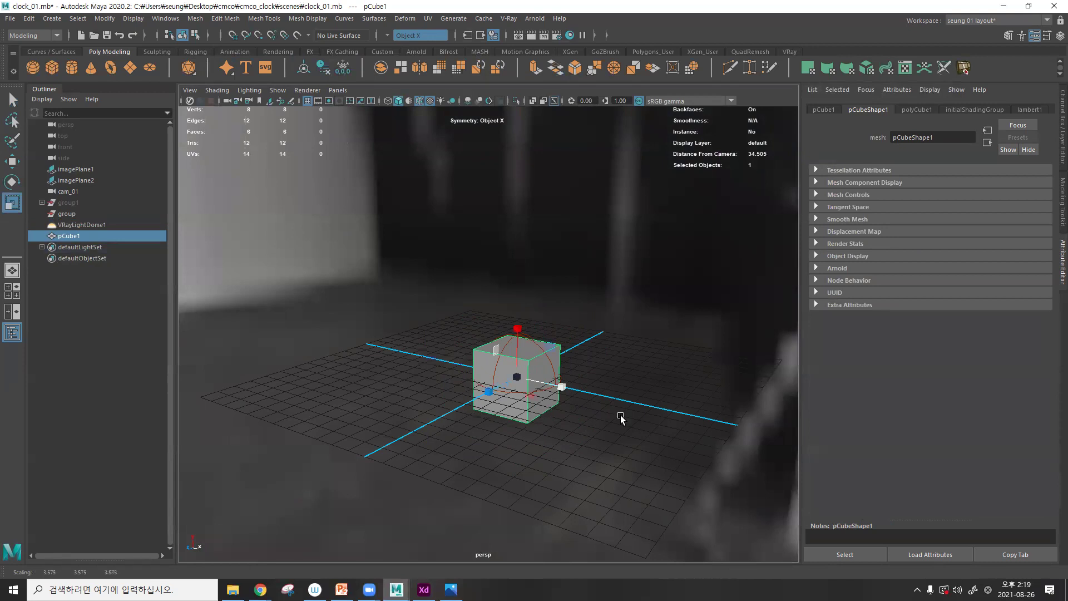
pyautogui.click(617, 417)
pyautogui.click(545, 413)
pyautogui.keyDown('shift'); pyautogui.click(550, 365); pyautogui.keyUp('shift')
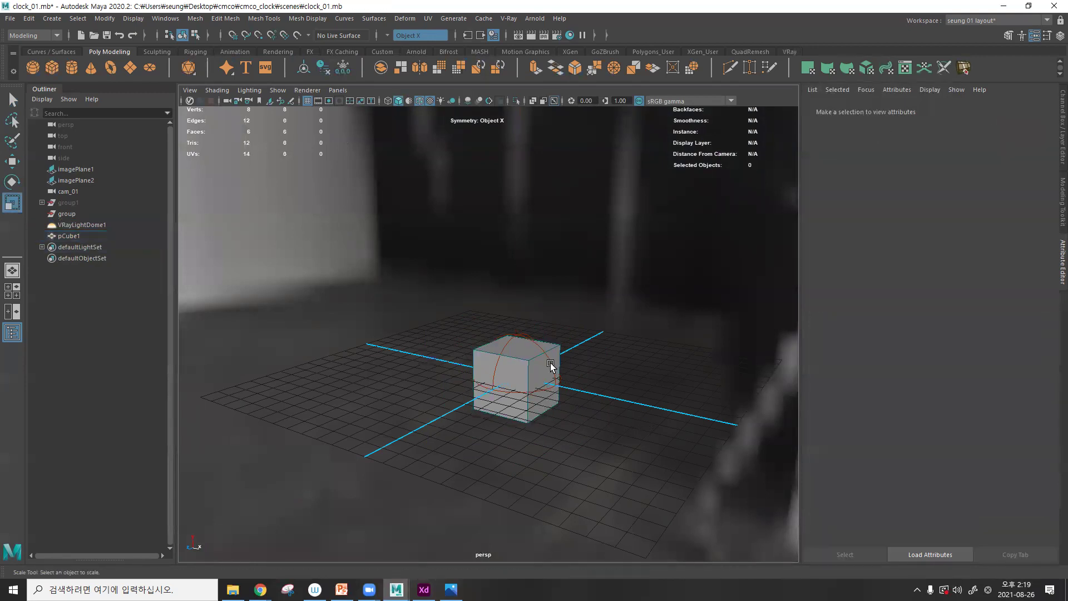
# - Select the V-Ray dome light and turn off LOD Visibility in its Object Display attributes
pyautogui.click(539, 347)
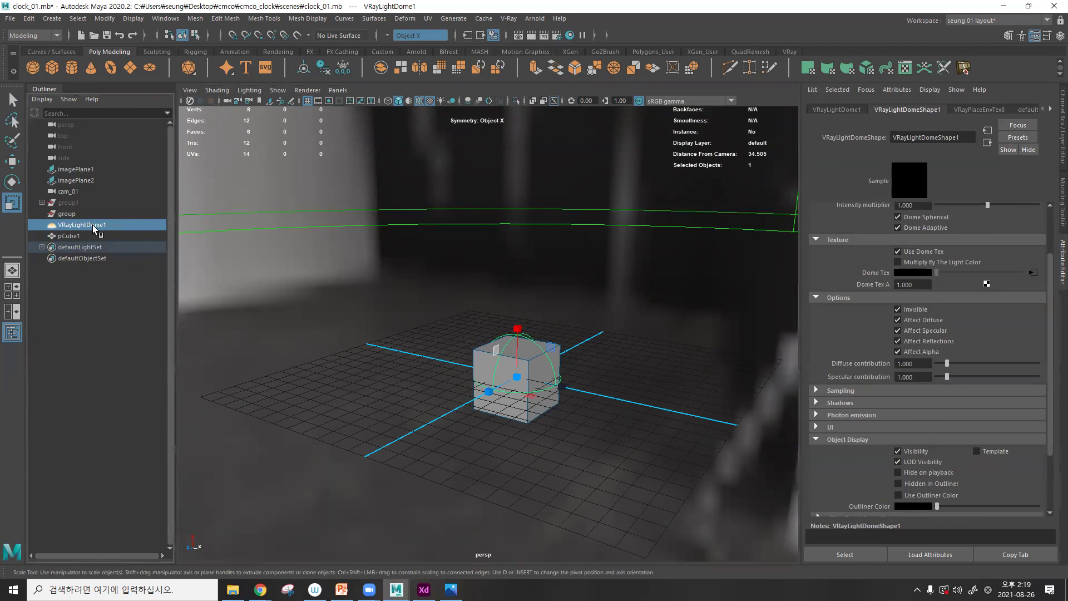
pyautogui.scroll(-3, 858, 322)
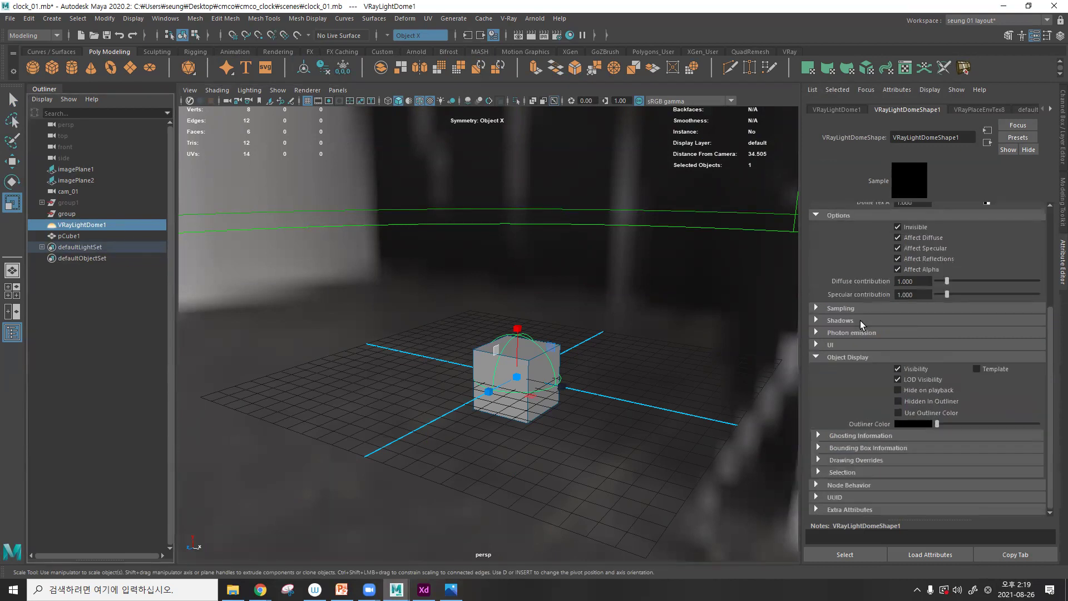
pyautogui.click(815, 356)
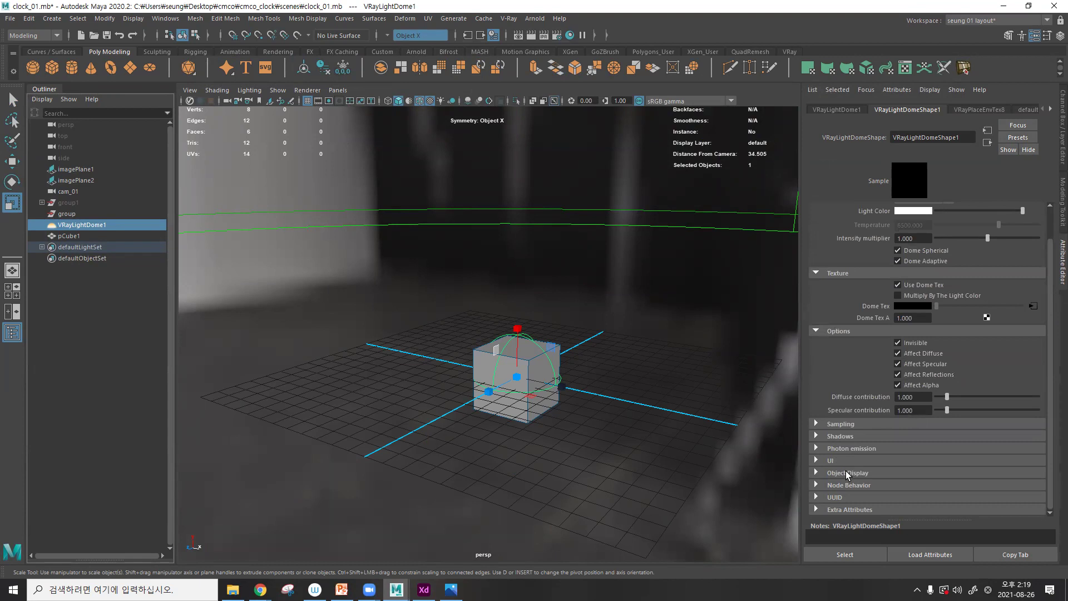
pyautogui.click(815, 472)
pyautogui.scroll(-4, 878, 439)
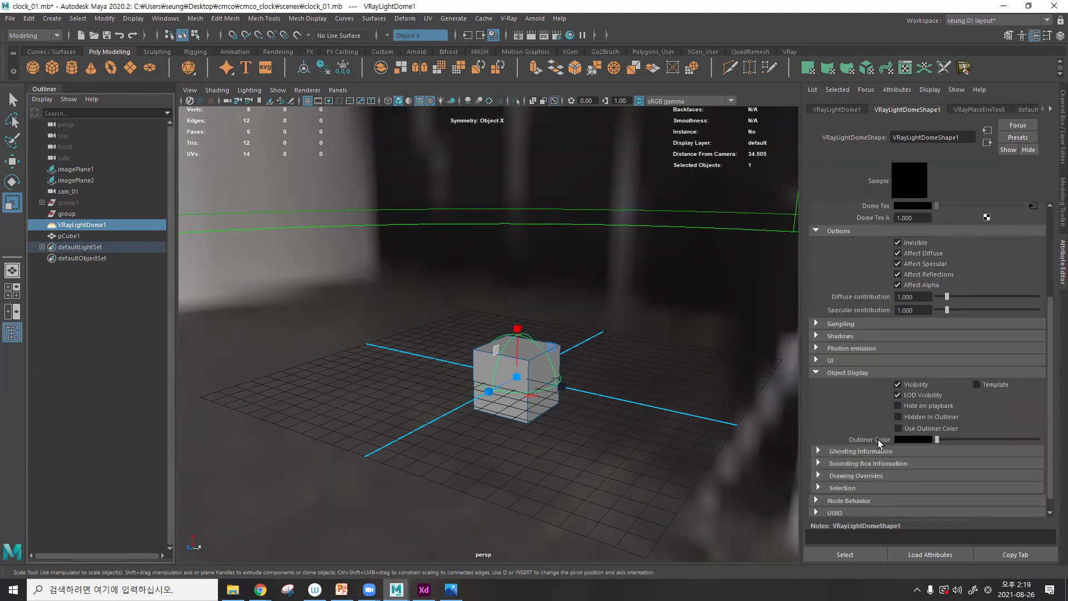
pyautogui.click(909, 396)
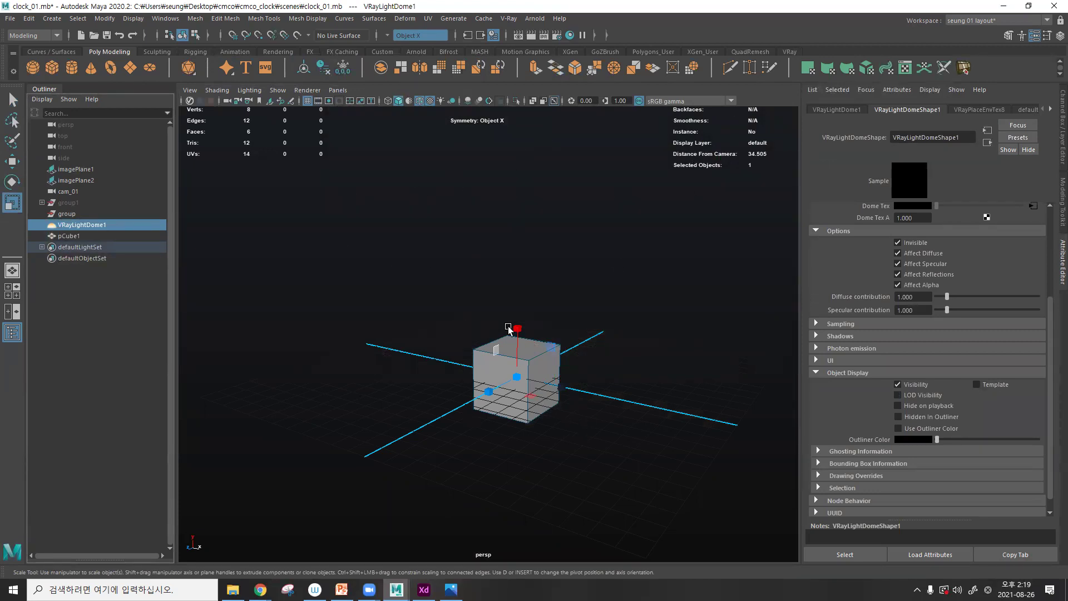
# - Delete the test cube at the grid's origin
pyautogui.click(566, 337)
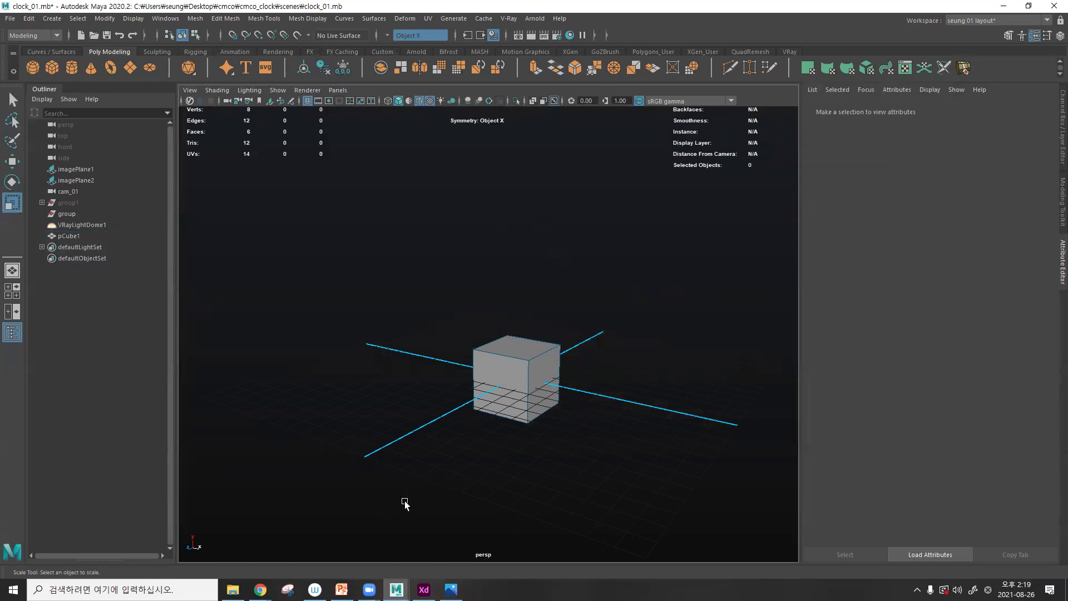
pyautogui.moveTo(574, 279); pyautogui.dragTo(489, 433)
pyautogui.press('Delete')
# - Create a polygon ground plane centred on the origin and extending beyond the grid, and hide the viewport grid
pyautogui.click(129, 67)
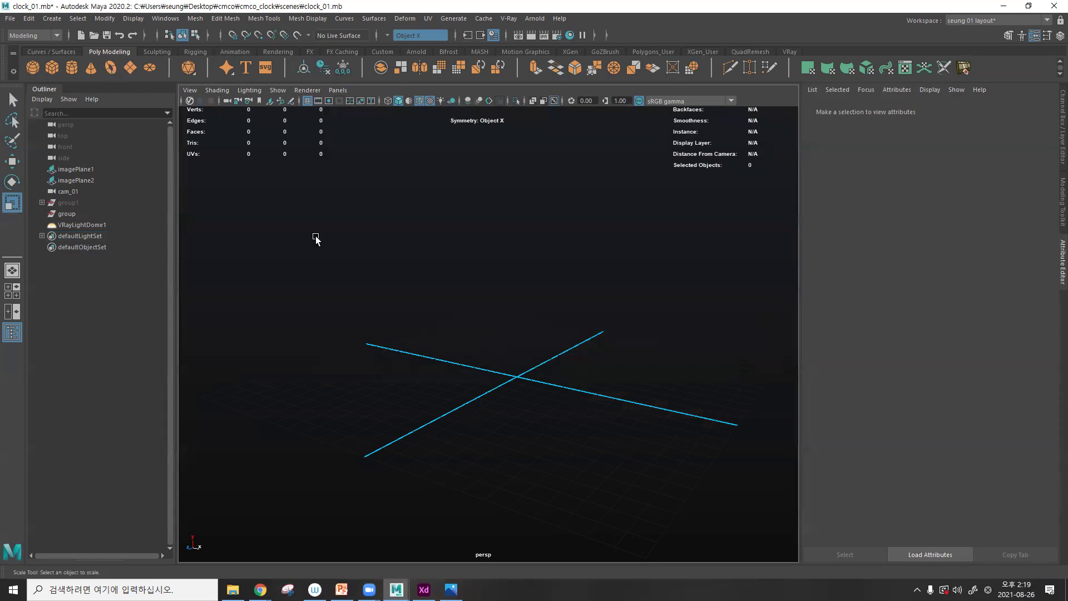
pyautogui.moveTo(506, 368); pyautogui.dragTo(579, 216)
pyautogui.click(578, 217)
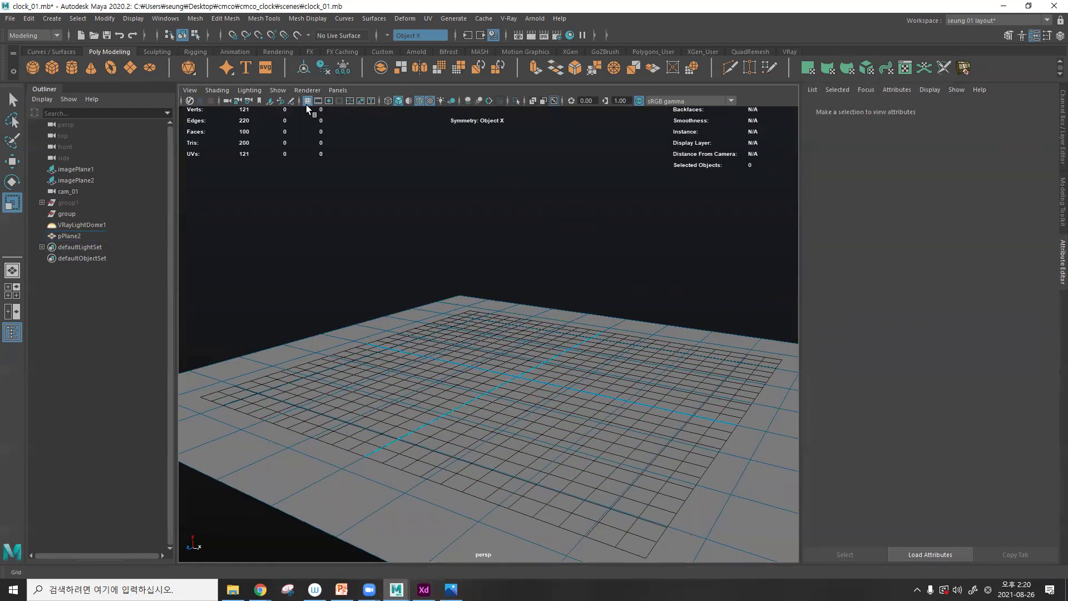
pyautogui.click(307, 101)
pyautogui.press('f')
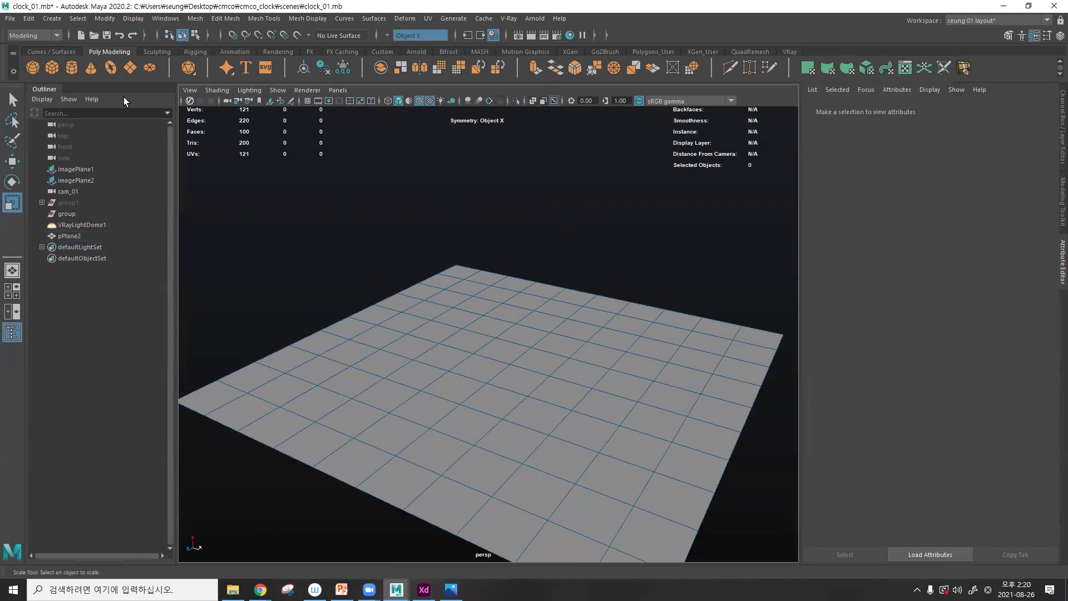
# - Create a large polygon sphere and position it so that it rests on the ground plane
pyautogui.click(32, 67)
pyautogui.keyDown('alt'); pyautogui.moveTo(441, 262); pyautogui.dragTo(637, 345); pyautogui.keyUp('alt')
pyautogui.press('w')
pyautogui.moveTo(548, 267); pyautogui.dragTo(436, 262)
pyautogui.click(656, 202)
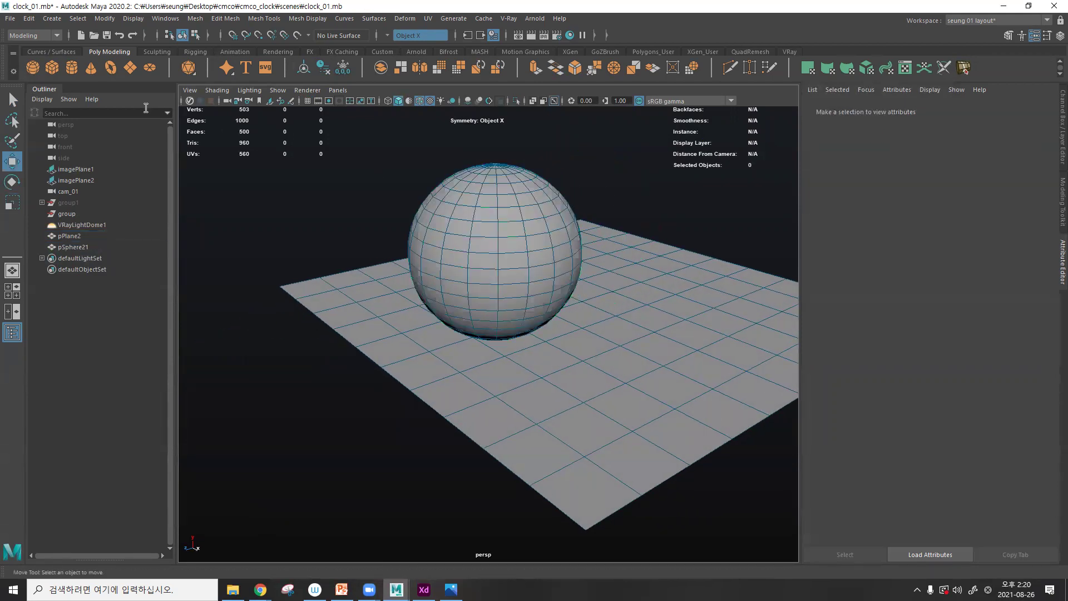
# - Create a polygon cube, scale it up to nearly the sphere's height, and place it on the plane beside the sphere
pyautogui.click(52, 67)
pyautogui.keyDown('alt'); pyautogui.moveTo(369, 198); pyautogui.dragTo(508, 269); pyautogui.keyUp('alt')
pyautogui.press('r')
pyautogui.moveTo(603, 350); pyautogui.dragTo(645, 384)
pyautogui.press('w')
pyautogui.moveTo(546, 262); pyautogui.dragTo(553, 211)
pyautogui.press('r')
pyautogui.moveTo(552, 270); pyautogui.dragTo(625, 310)
pyautogui.press('w')
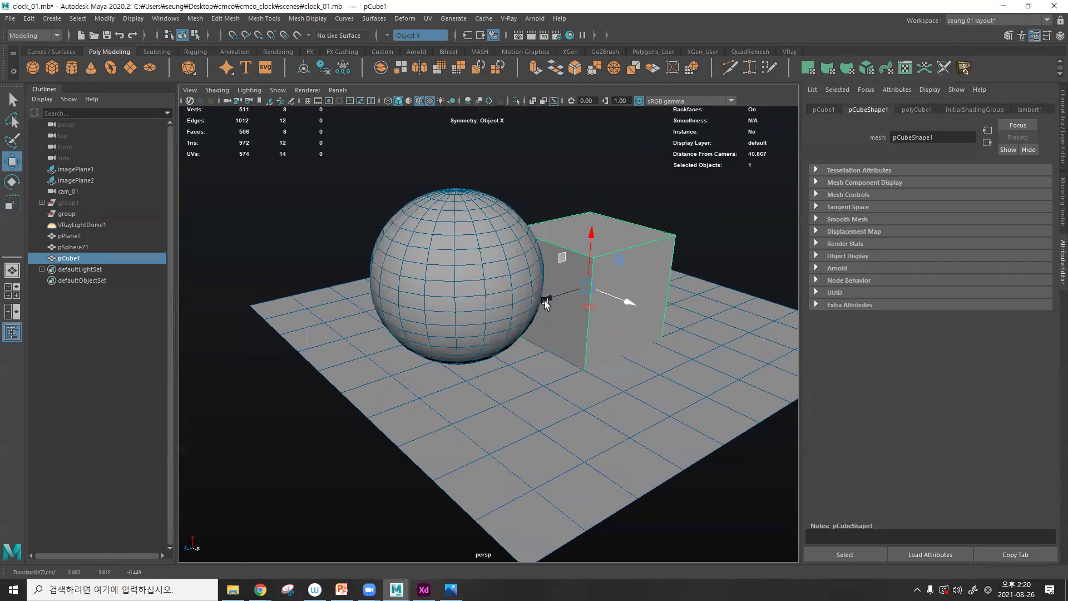
pyautogui.click(389, 155)
# - Create a polygon cylinder, enlarge it into a tall column, and move it out beside the cube
pyautogui.click(72, 67)
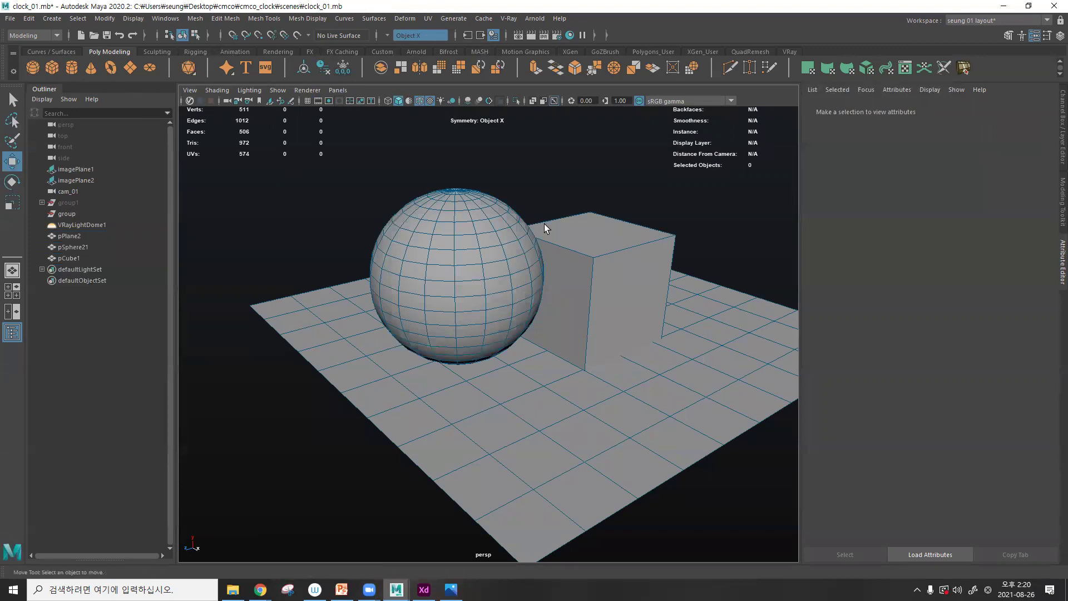
pyautogui.press('r')
pyautogui.moveTo(568, 337); pyautogui.dragTo(638, 375)
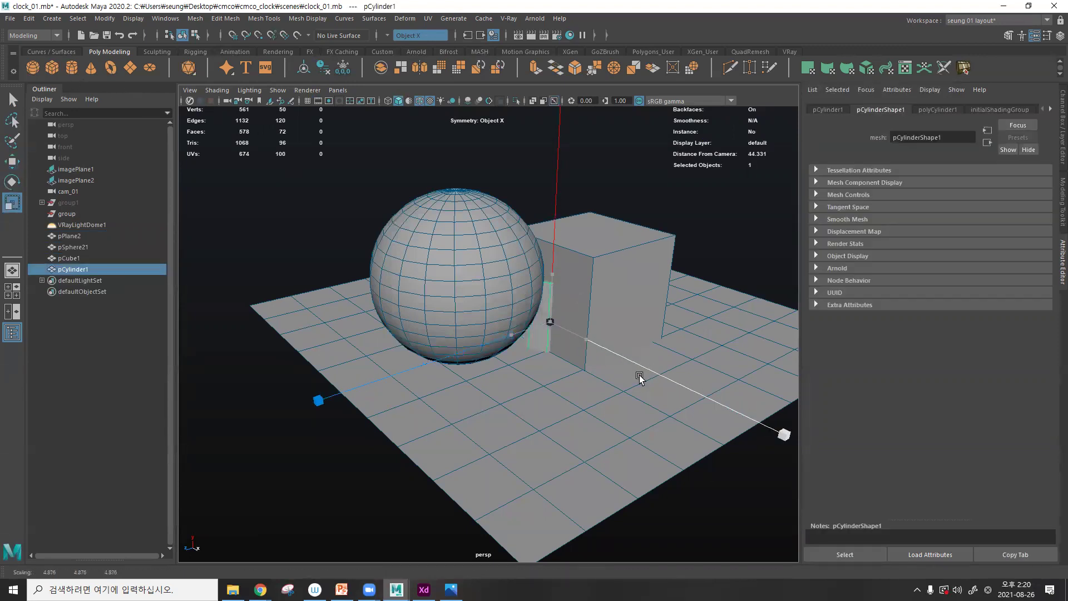
pyautogui.moveTo(554, 272); pyautogui.dragTo(573, 450)
pyautogui.press('w')
# - Move the cylinder's bottom vertices up to ground level so that its base rests on the plane
pyautogui.press('F9')
pyautogui.press('4')
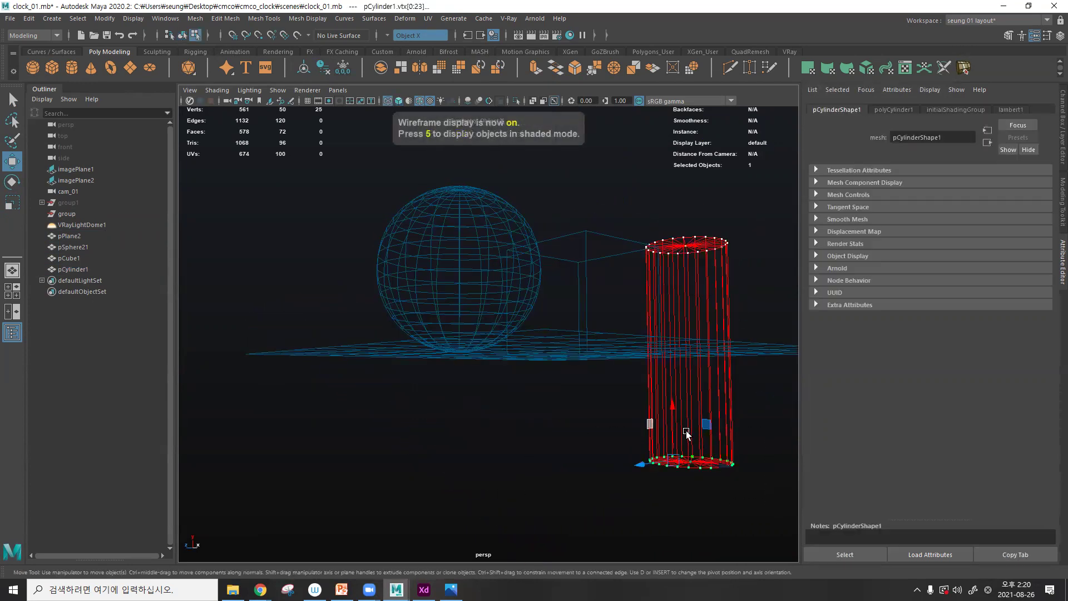
pyautogui.moveTo(674, 414); pyautogui.dragTo(676, 361)
pyautogui.press('space')
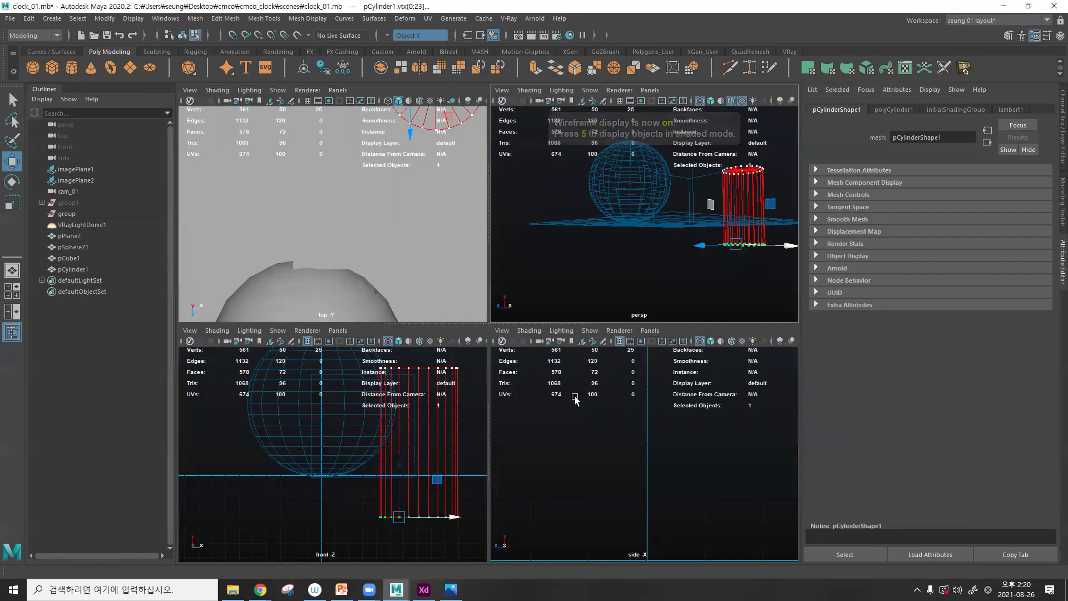
pyautogui.press('space')
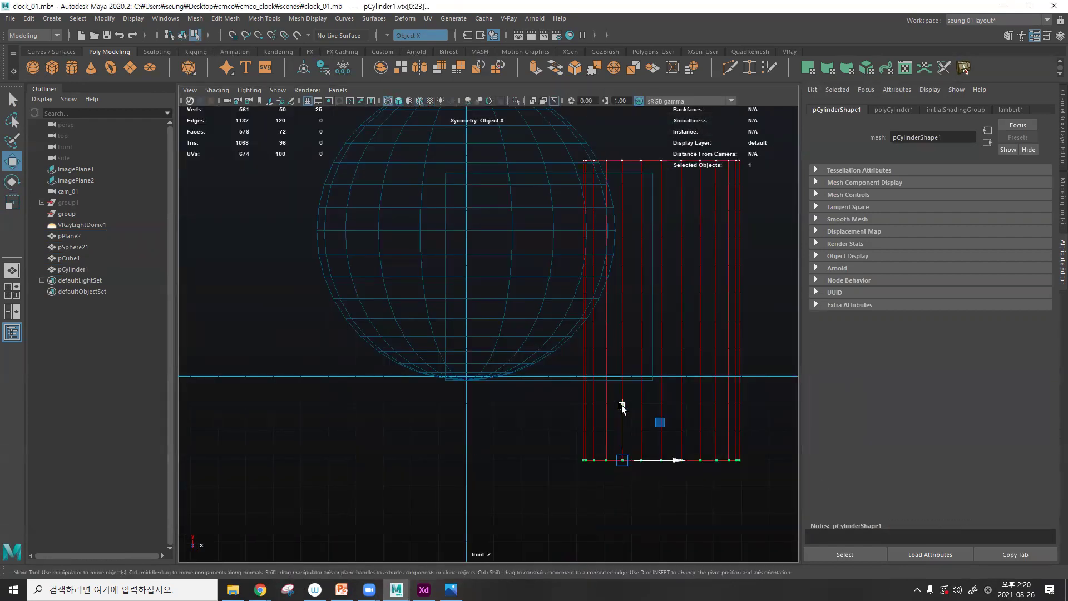
pyautogui.press('v')
pyautogui.click(623, 408)
pyautogui.moveTo(623, 407); pyautogui.dragTo(620, 375)
pyautogui.press('space')
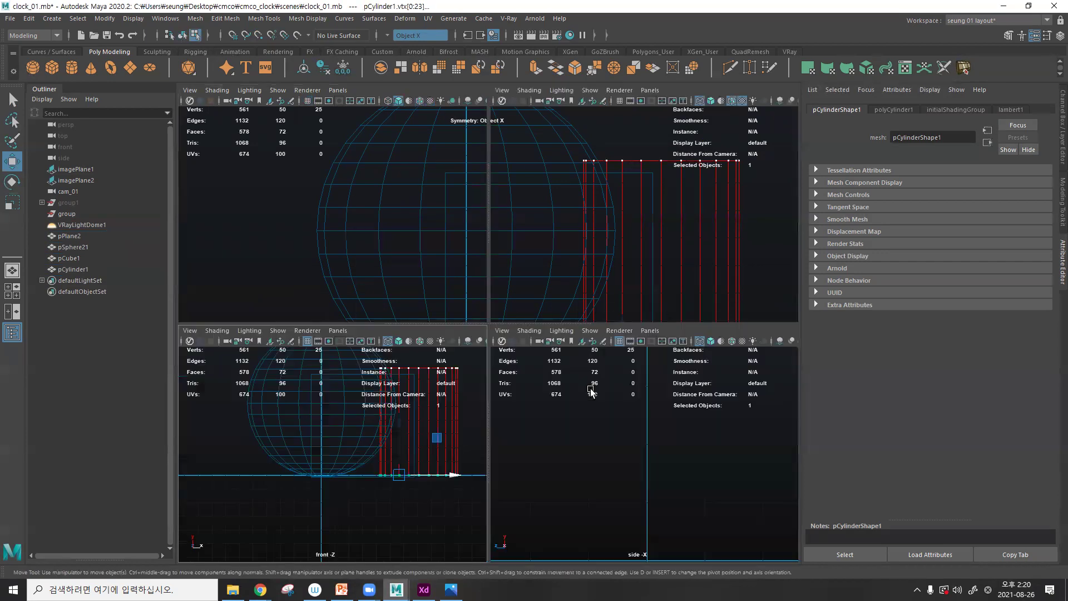
pyautogui.press('space')
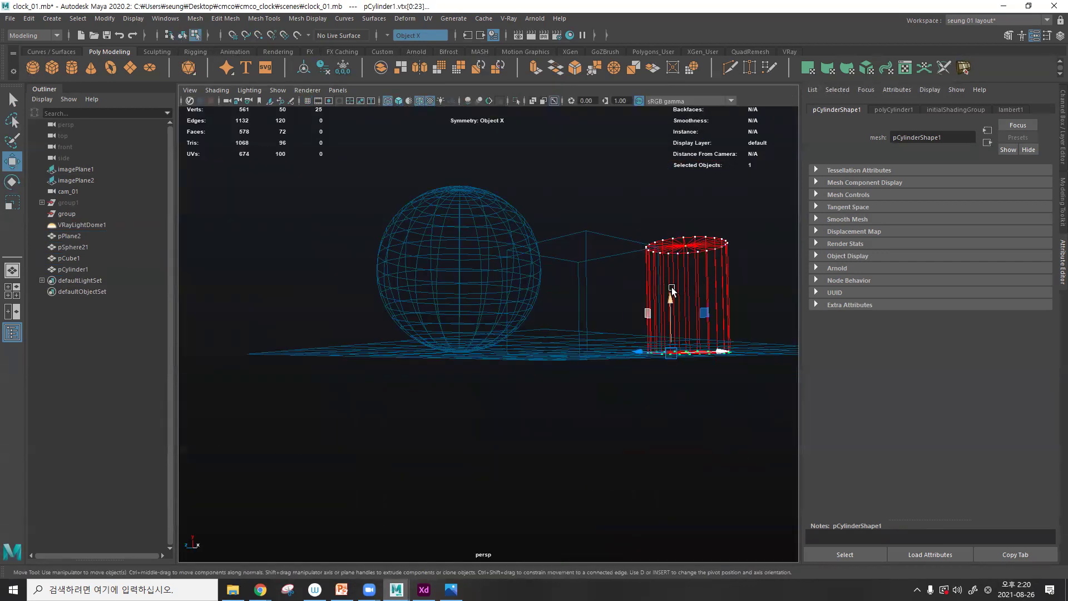
pyautogui.press('5')
pyautogui.keyDown('alt'); pyautogui.moveTo(635, 327); pyautogui.dragTo(608, 345); pyautogui.keyUp('alt')
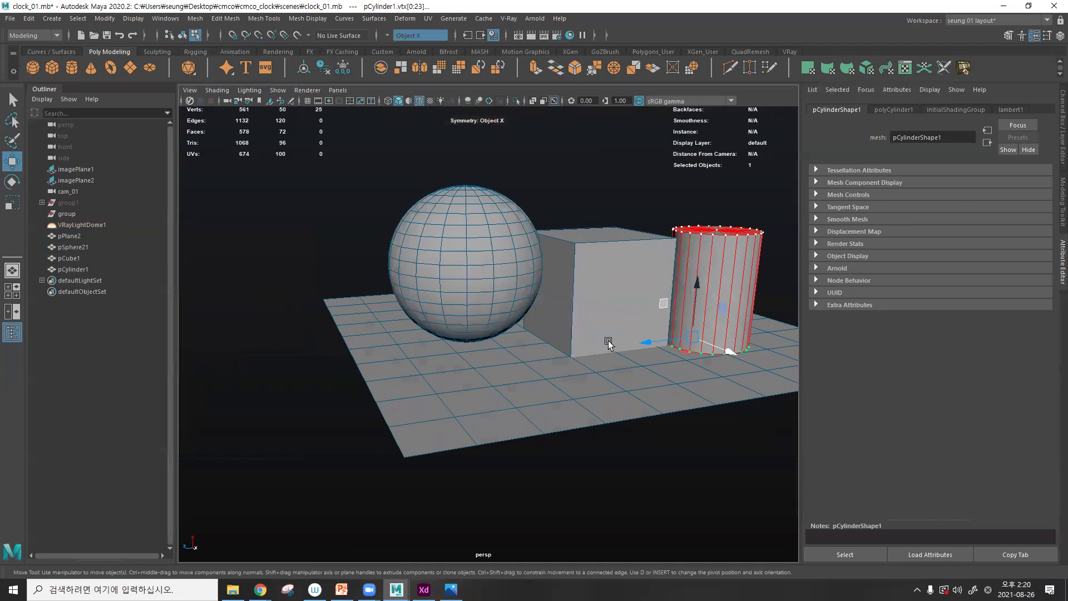
pyautogui.press('F8')
pyautogui.keyDown('alt'); pyautogui.moveTo(660, 267); pyautogui.dragTo(565, 302); pyautogui.keyUp('alt')
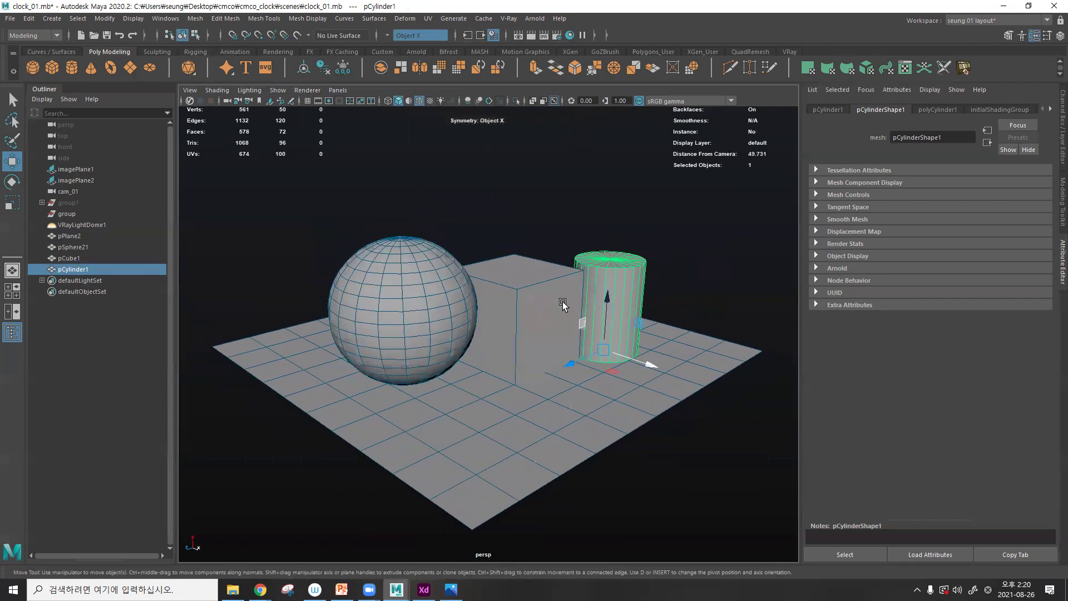
# - Scale the ground plane up so that it extends much farther around the sphere, cube and cylinder
pyautogui.click(536, 396)
pyautogui.press('r')
pyautogui.moveTo(487, 362); pyautogui.dragTo(617, 409)
pyautogui.click(599, 227)
# - Create a camera from the perspective view closely framing the three objects and rename it cam_02
pyautogui.press('space')
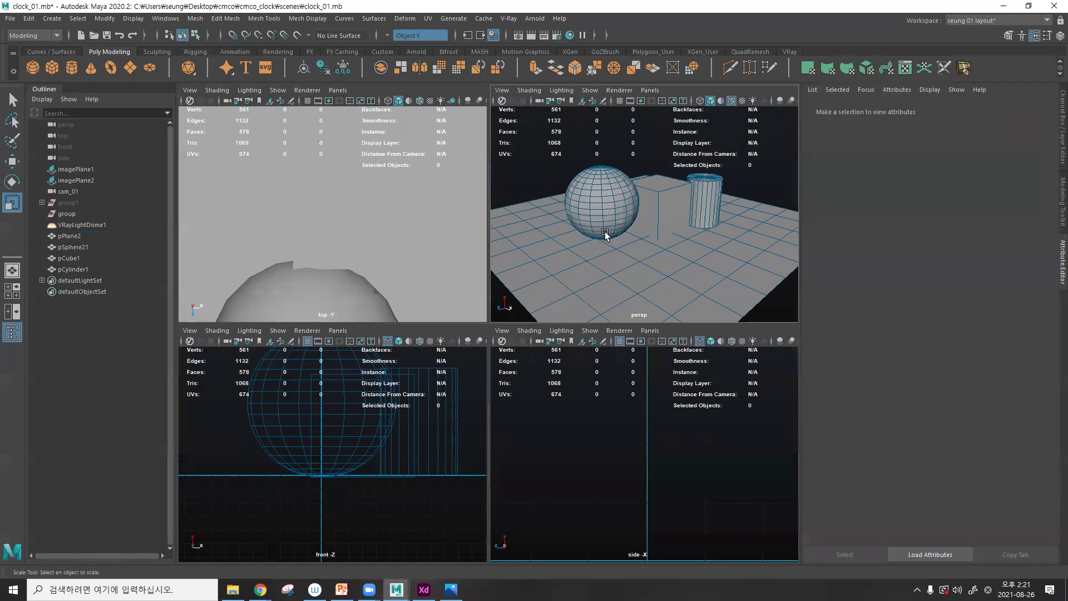
pyautogui.press('space')
pyautogui.scroll(3, 534, 293)
pyautogui.keyDown('alt'); pyautogui.moveTo(458, 297); pyautogui.dragTo(519, 283, button='right'); pyautogui.keyUp('alt')
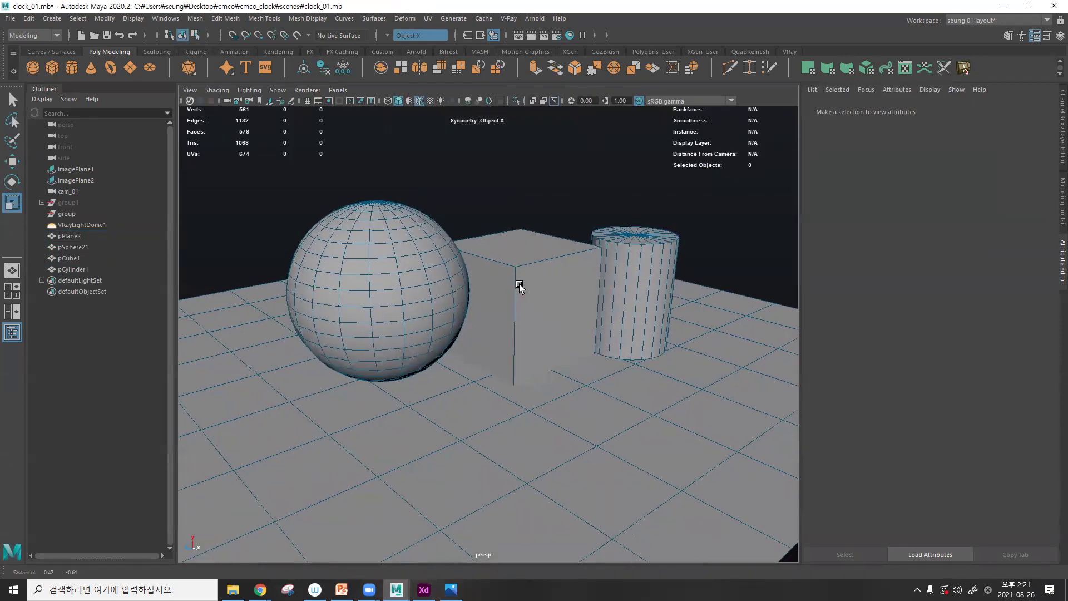
pyautogui.press('space')
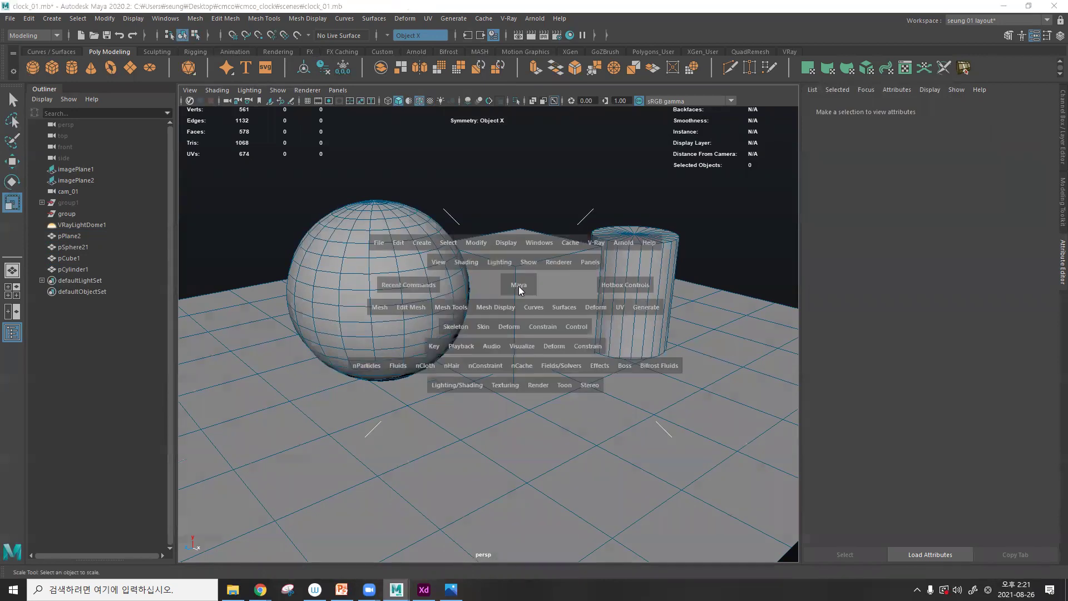
pyautogui.click(520, 289)
pyautogui.moveTo(521, 286); pyautogui.dragTo(554, 272)
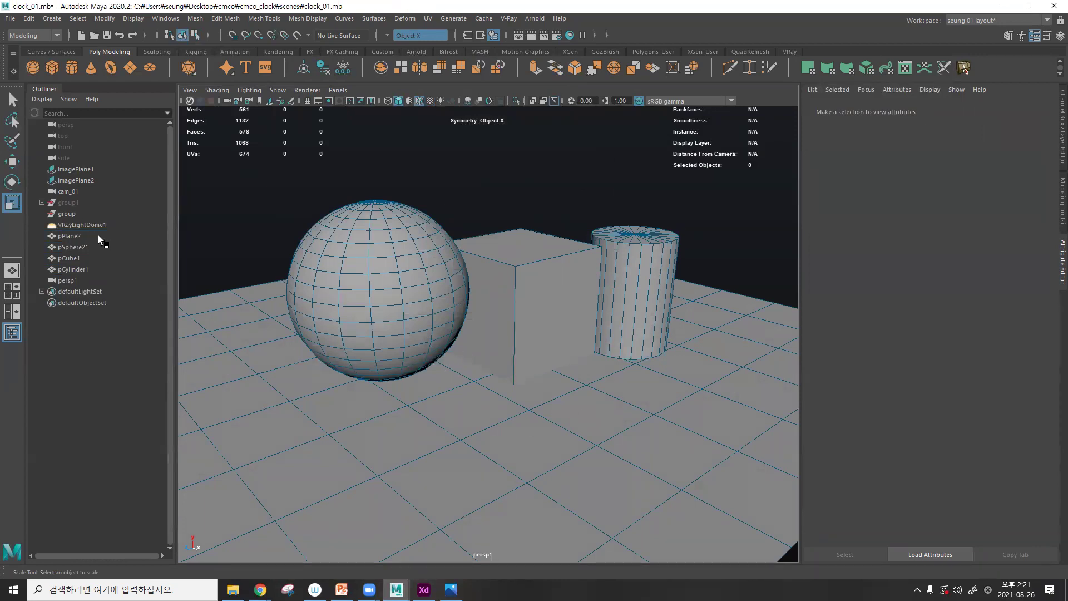
pyautogui.doubleClick(97, 277)
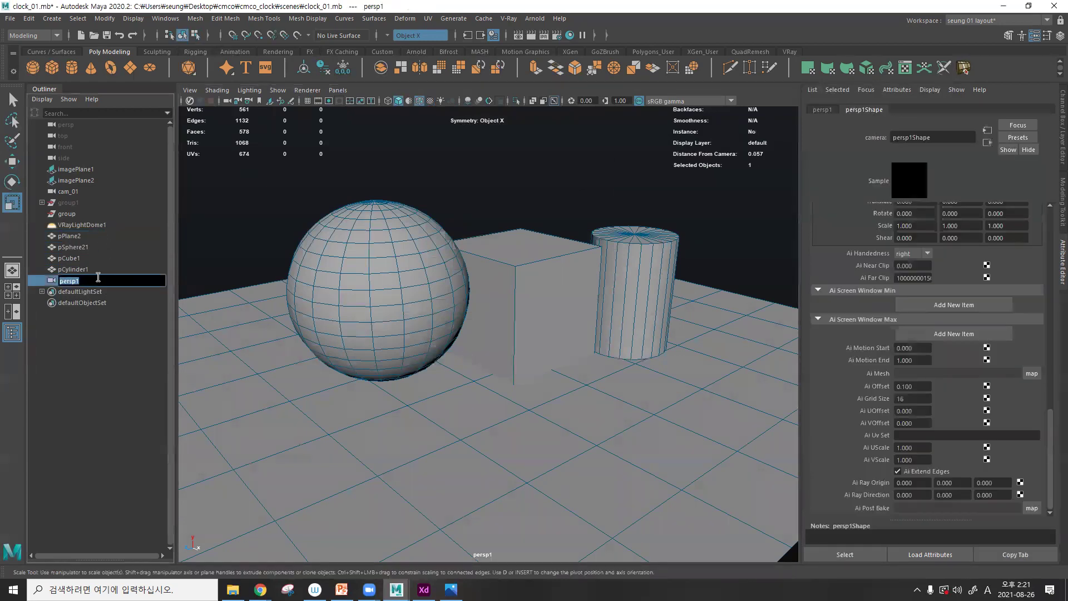
pyautogui.write('cam_02')
pyautogui.press('Return')
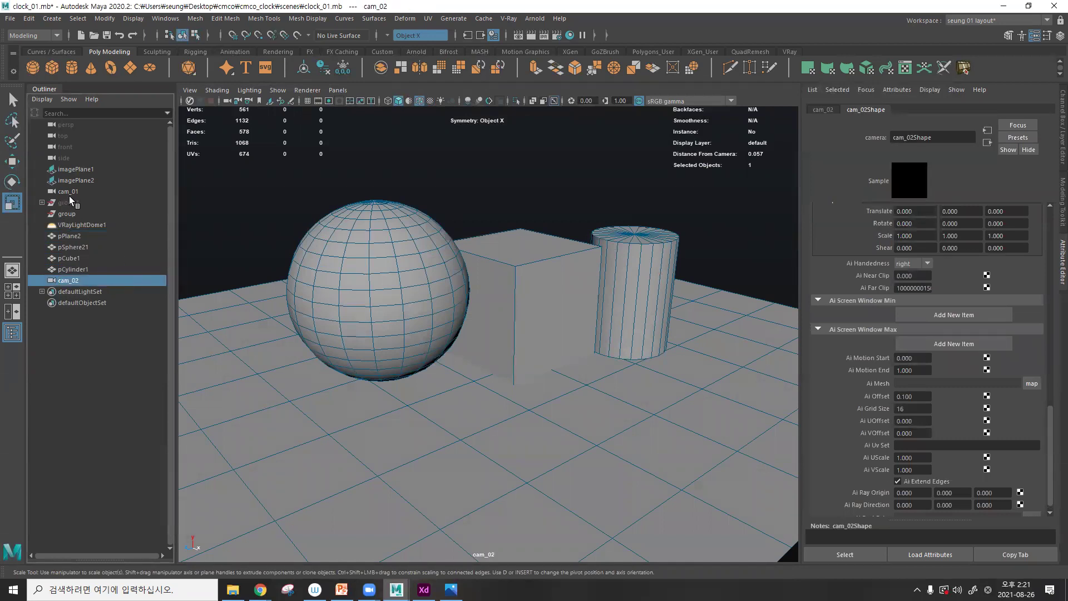
# - Delete the cam_02 camera, undo the deletion, and look through cam_02 in the viewport again
pyautogui.press('Delete')
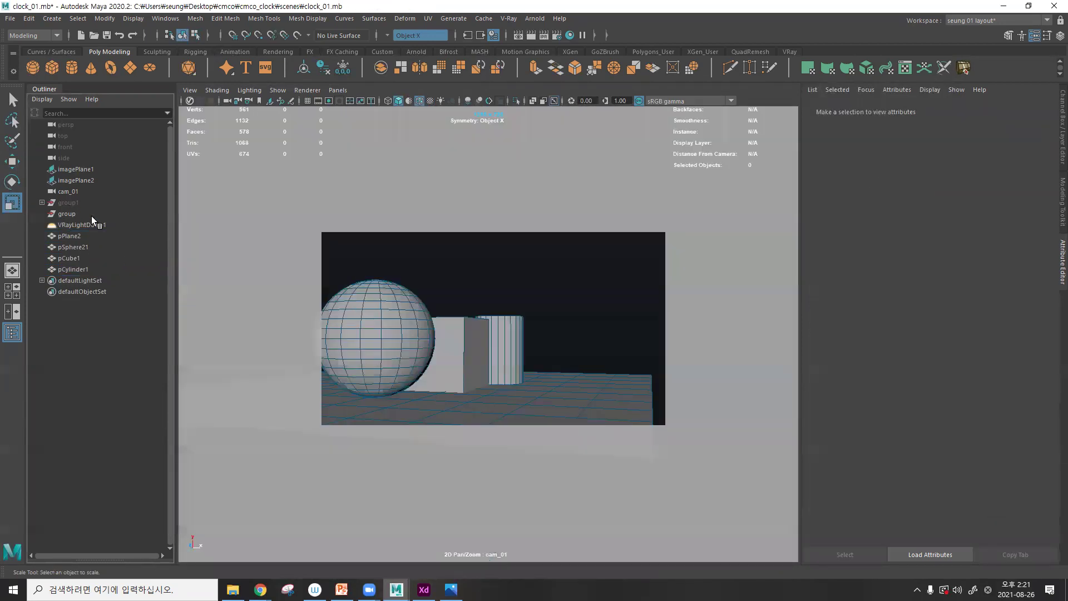
pyautogui.hotkey('ctrl', 'z')
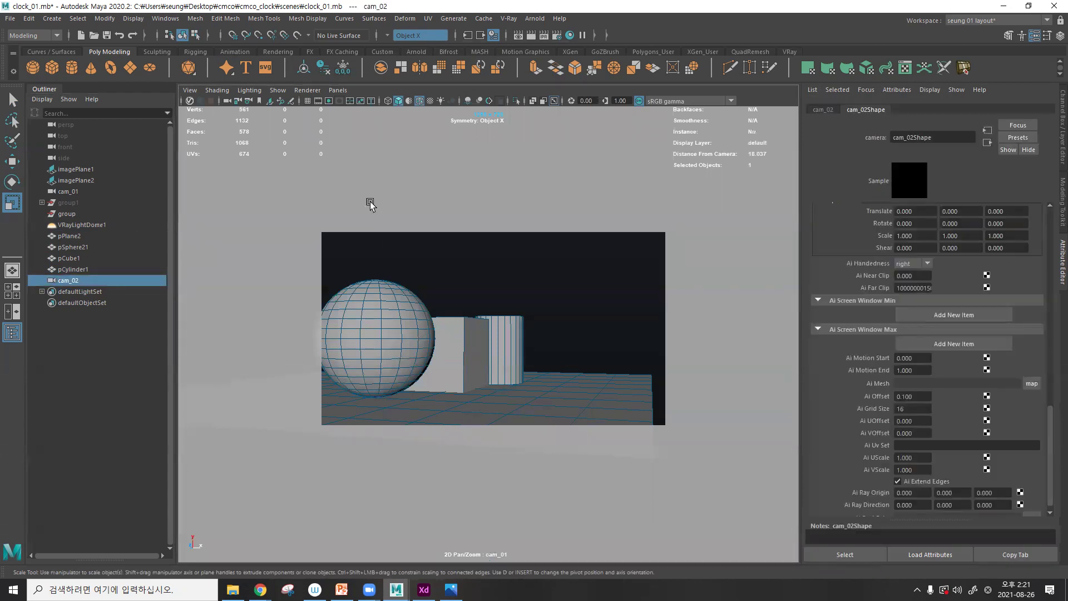
pyautogui.click(105, 280)
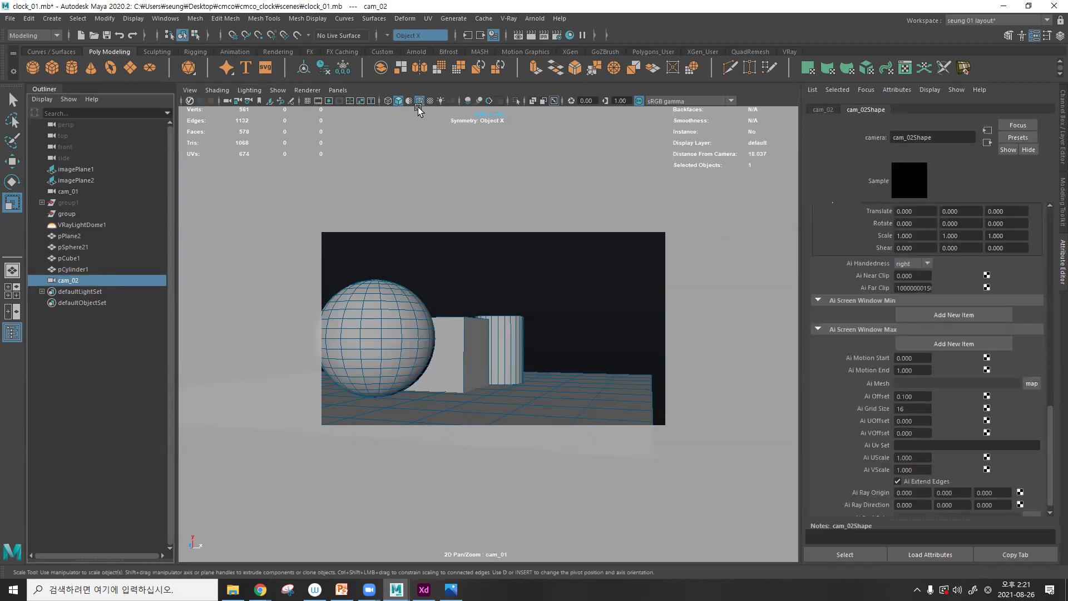
pyautogui.click(337, 90)
pyautogui.click(481, 115)
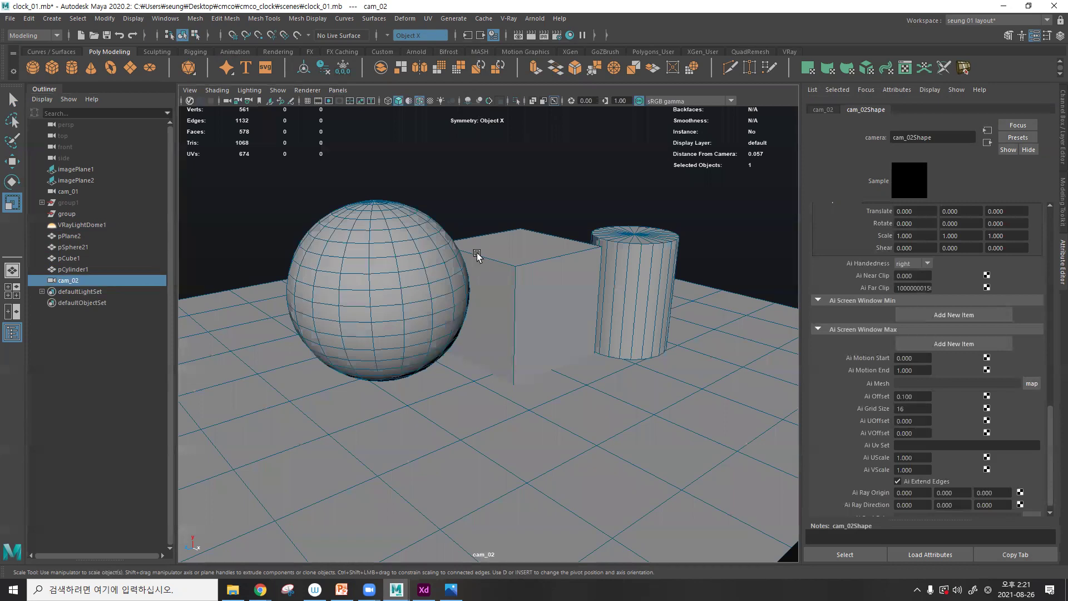
# - Review the renderable cameras and output resolution in the render settings, and close the settings
pyautogui.click(557, 35)
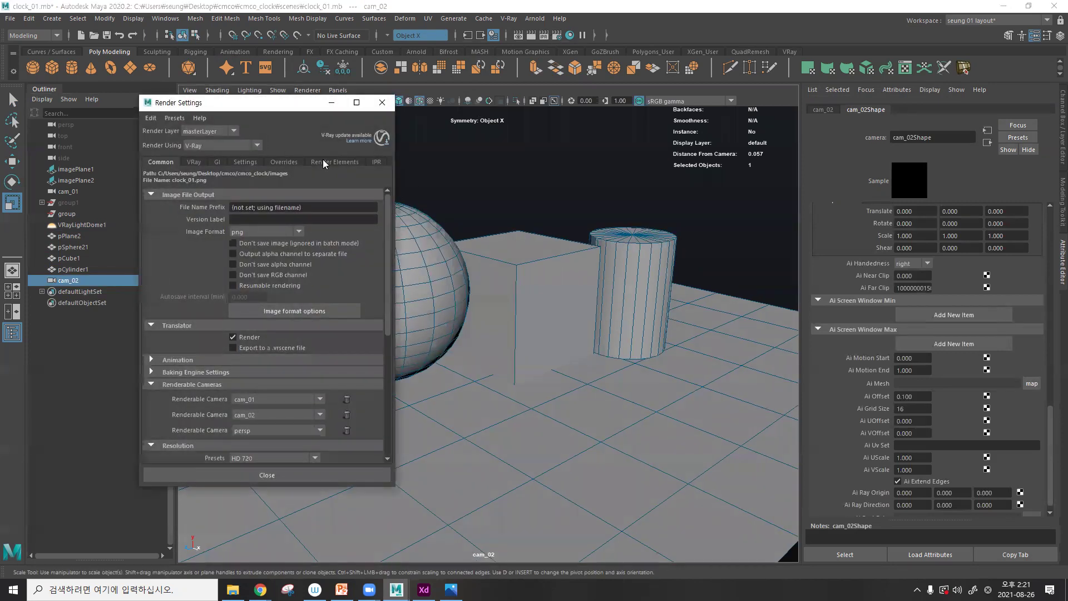
pyautogui.scroll(-6, 255, 310)
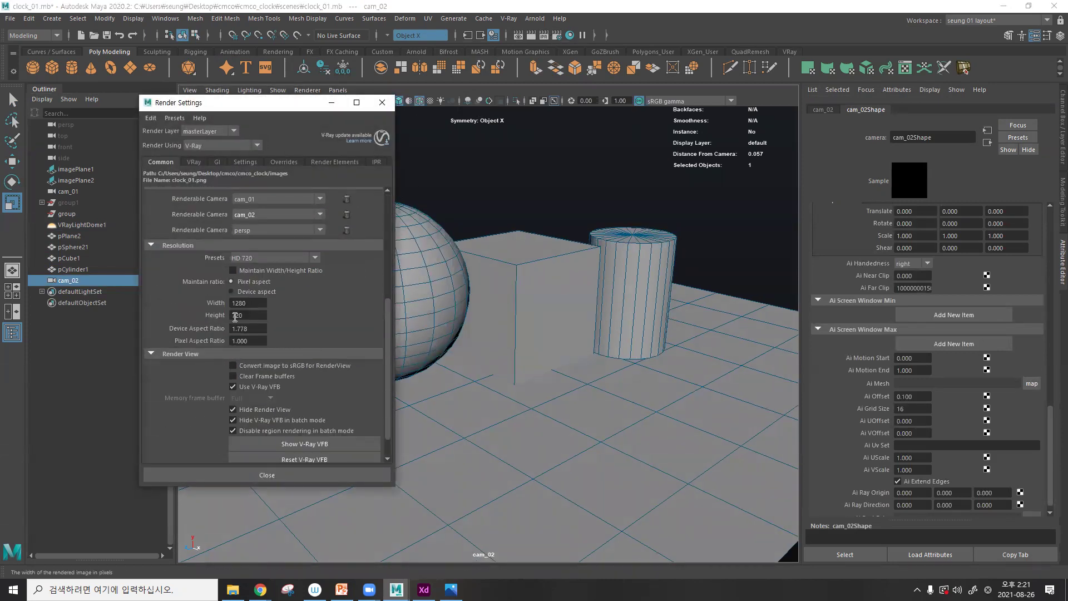
pyautogui.click(381, 102)
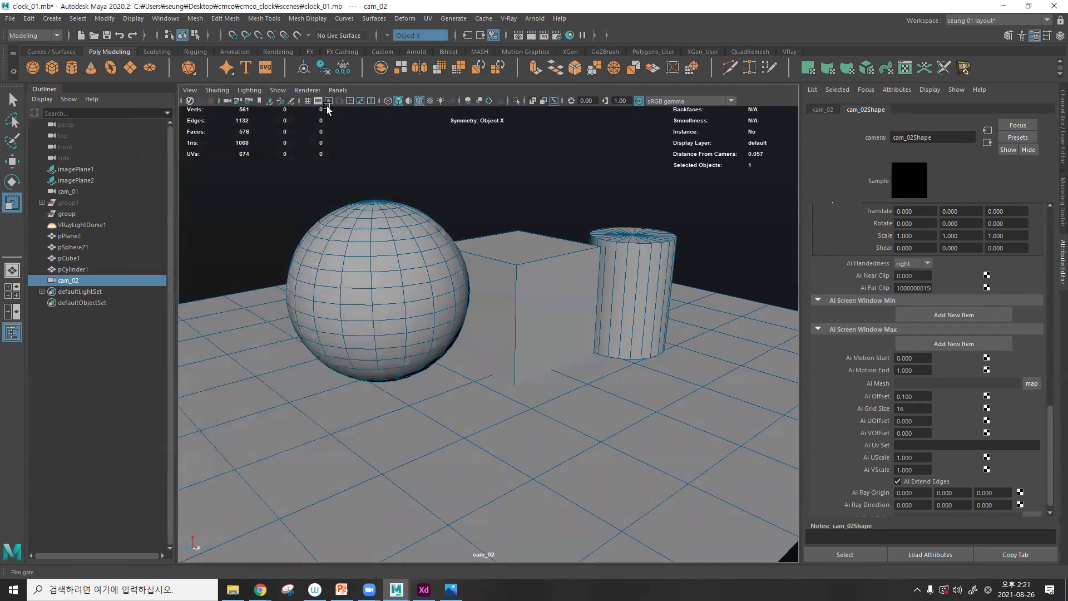
# - Show the resolution gate for cam_02 and reframe the camera closer to the sphere, cube and cylinder
pyautogui.click(321, 102)
pyautogui.click(329, 100)
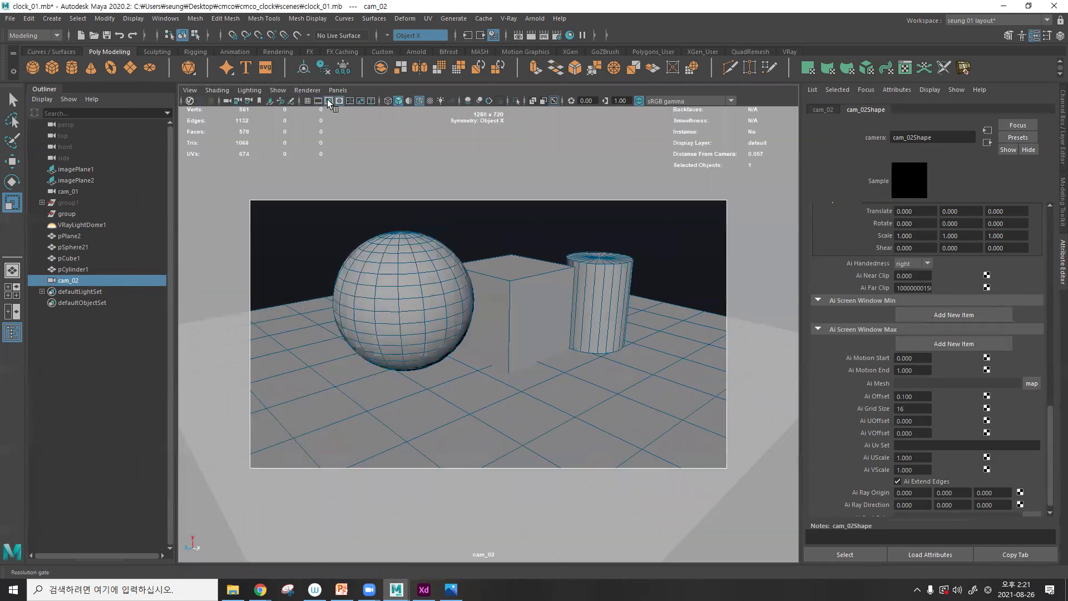
pyautogui.scroll(4, 479, 358)
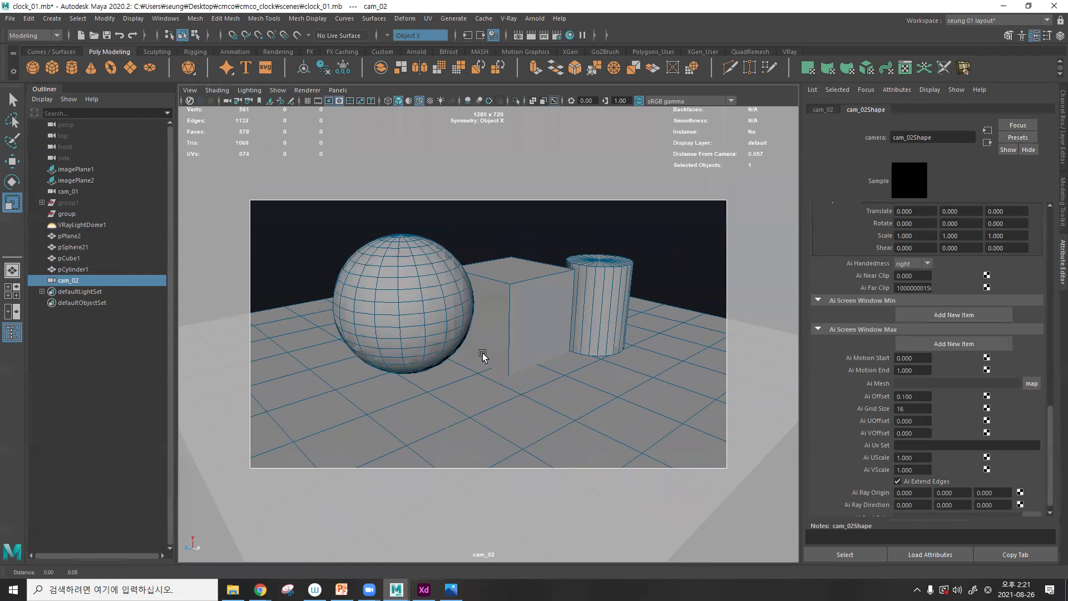
pyautogui.keyDown('alt'); pyautogui.moveTo(514, 365); pyautogui.dragTo(445, 256); pyautogui.keyUp('alt')
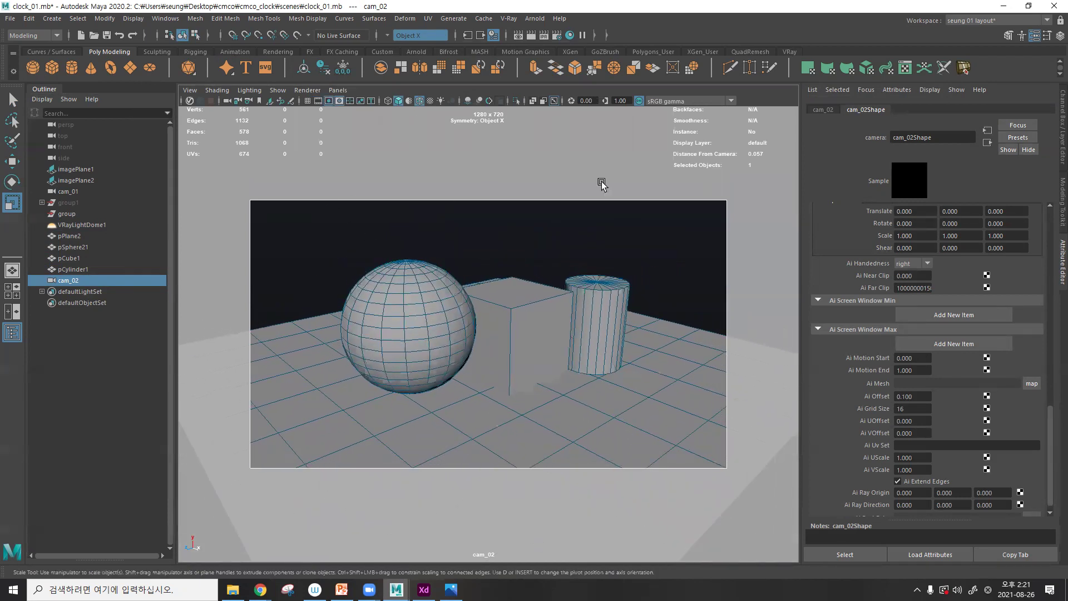
pyautogui.keyDown('alt'); pyautogui.moveTo(677, 403); pyautogui.dragTo(543, 361); pyautogui.keyUp('alt')
pyautogui.moveTo(559, 364)
pyautogui.keyDown('alt'); pyautogui.mouseDown()
pyautogui.moveTo(586, 362)
pyautogui.moveTo(572, 365)
pyautogui.mouseUp(); pyautogui.keyUp('alt')
pyautogui.scroll(-2, 573, 367)
pyautogui.keyDown('alt'); pyautogui.moveTo(576, 280); pyautogui.dragTo(635, 312, button='right'); pyautogui.keyUp('alt')
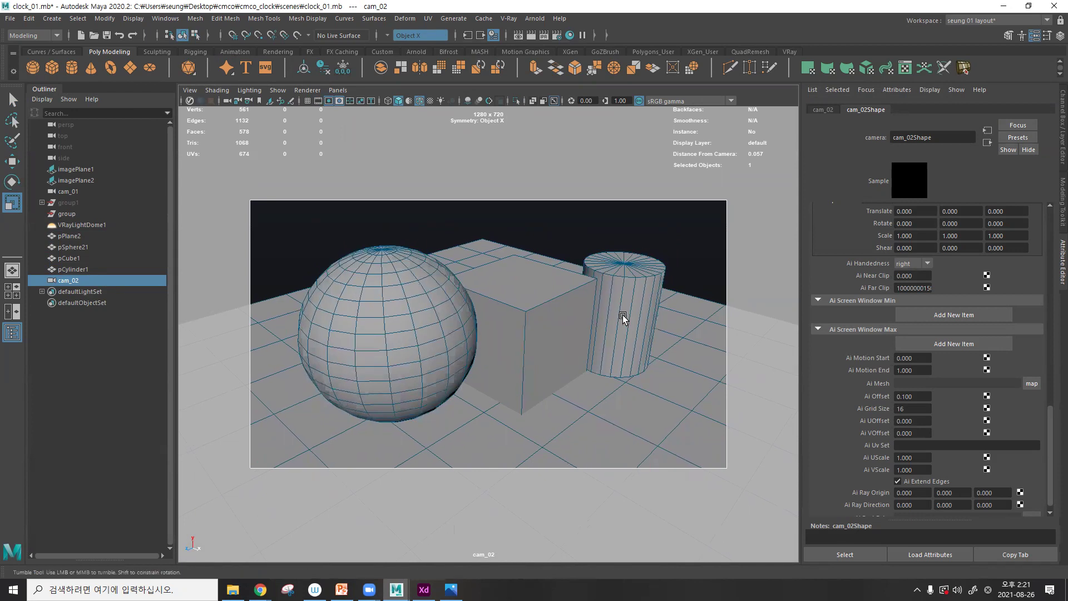
# - Assign a separate new V-Ray material to the sphere, the cube, the cylinder and the ground plane
pyautogui.click(405, 305)
pyautogui.click(787, 52)
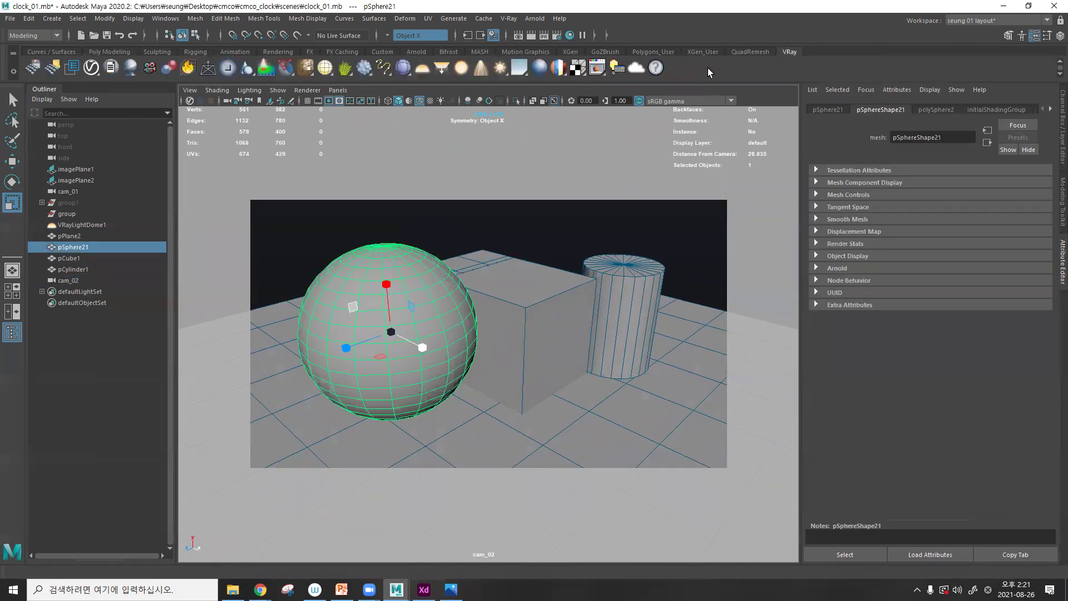
pyautogui.click(541, 77)
pyautogui.click(549, 280)
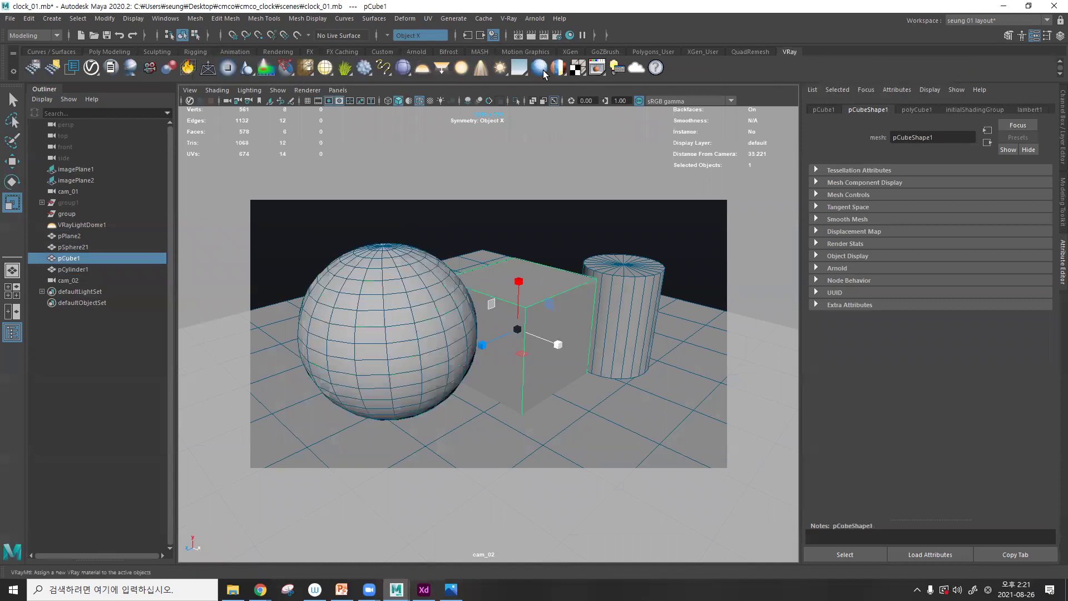
pyautogui.click(540, 69)
pyautogui.click(648, 275)
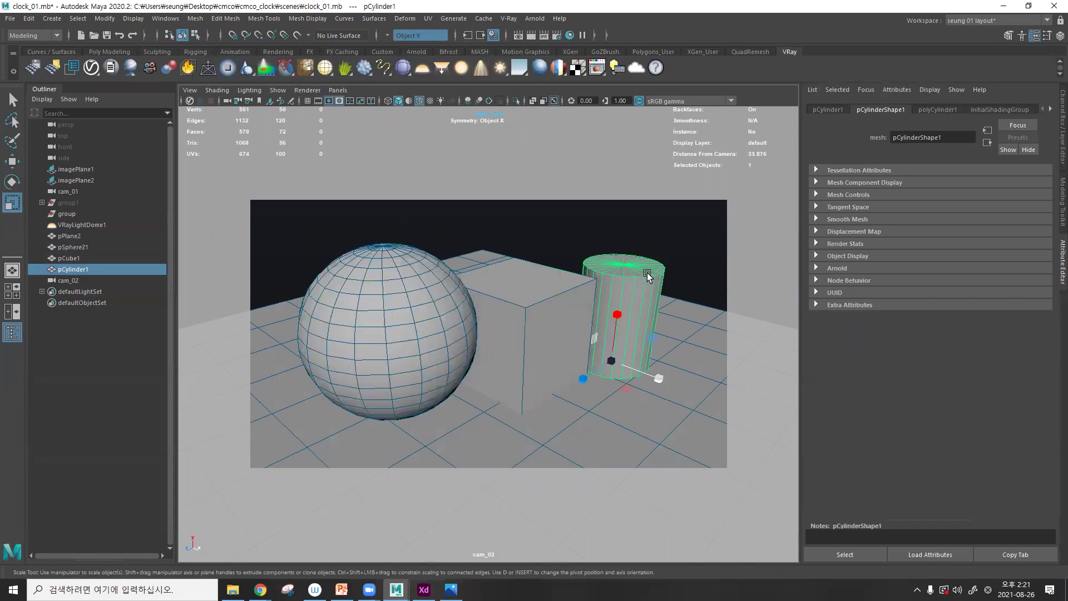
pyautogui.click(540, 72)
pyautogui.click(679, 313)
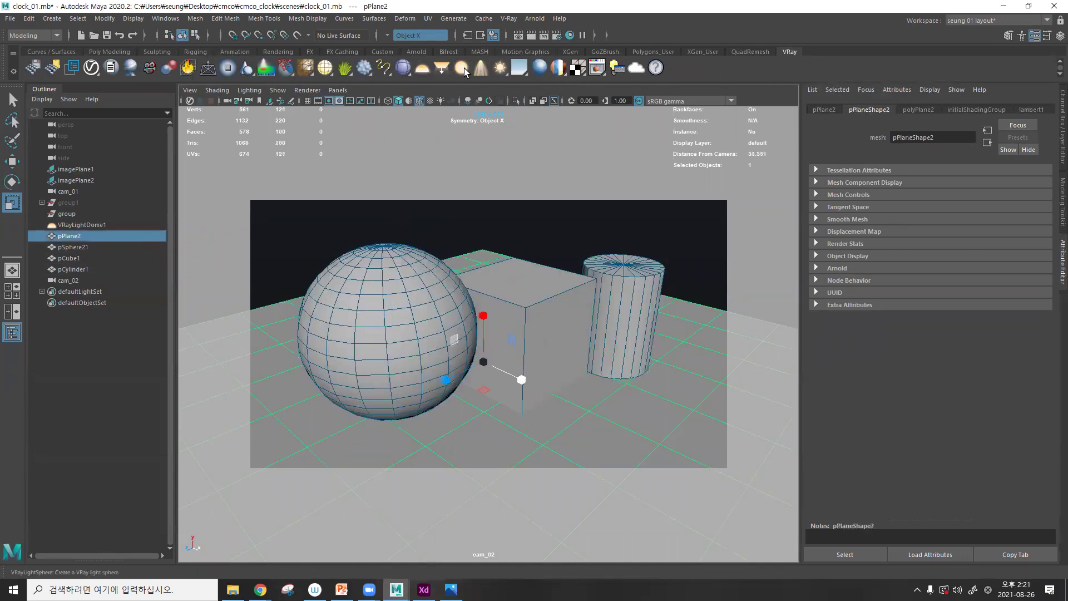
pyautogui.click(540, 68)
pyautogui.click(590, 223)
# - Check the V-Ray material attributes of the sphere, cube, cylinder and ground plane one after another
pyautogui.click(429, 286)
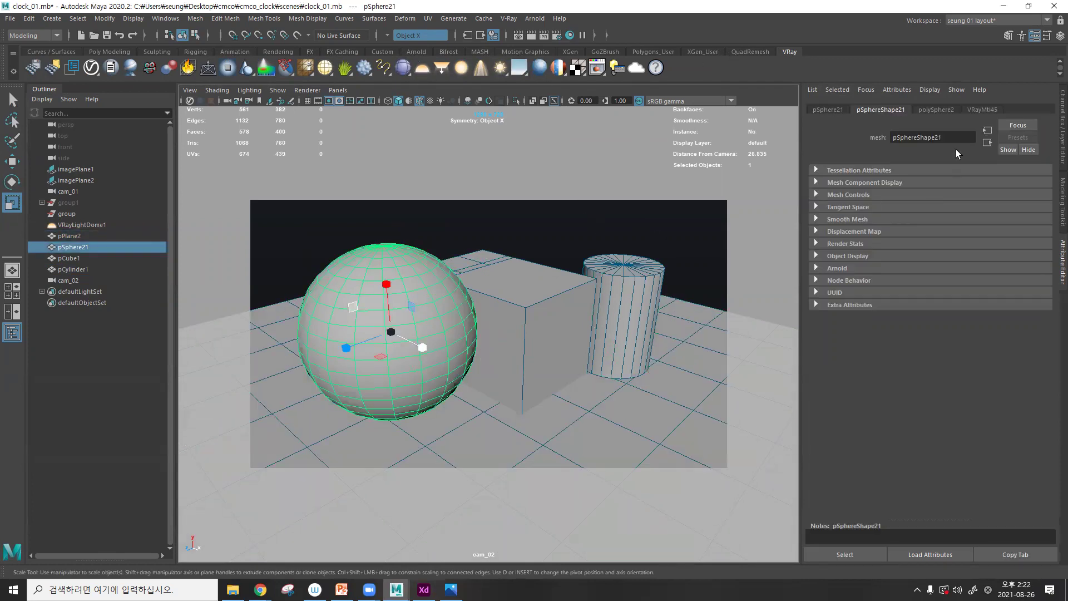
pyautogui.click(974, 111)
pyautogui.click(544, 304)
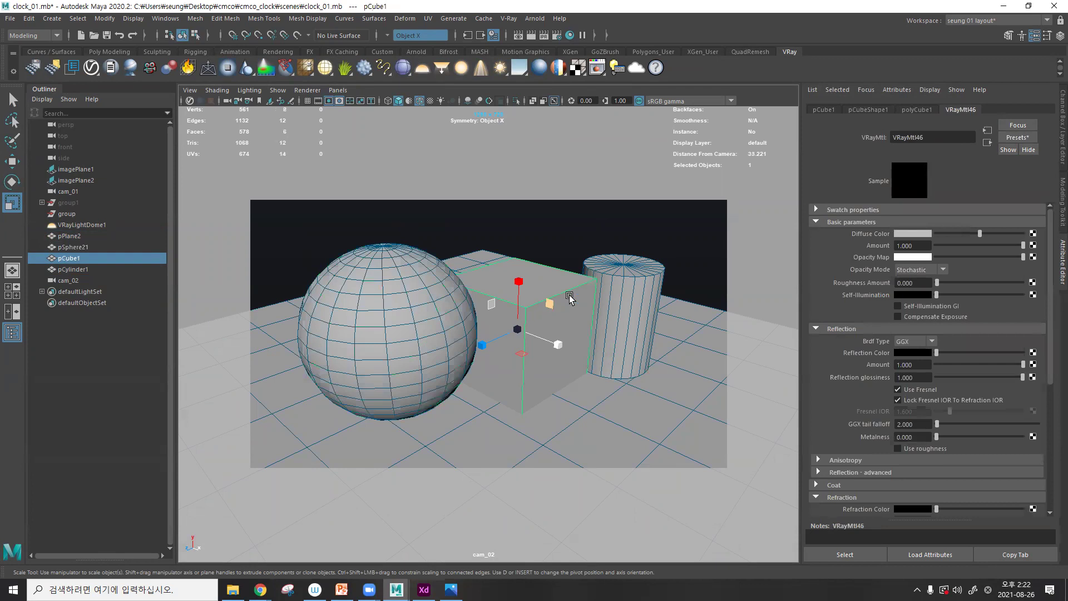
pyautogui.click(614, 292)
pyautogui.click(465, 429)
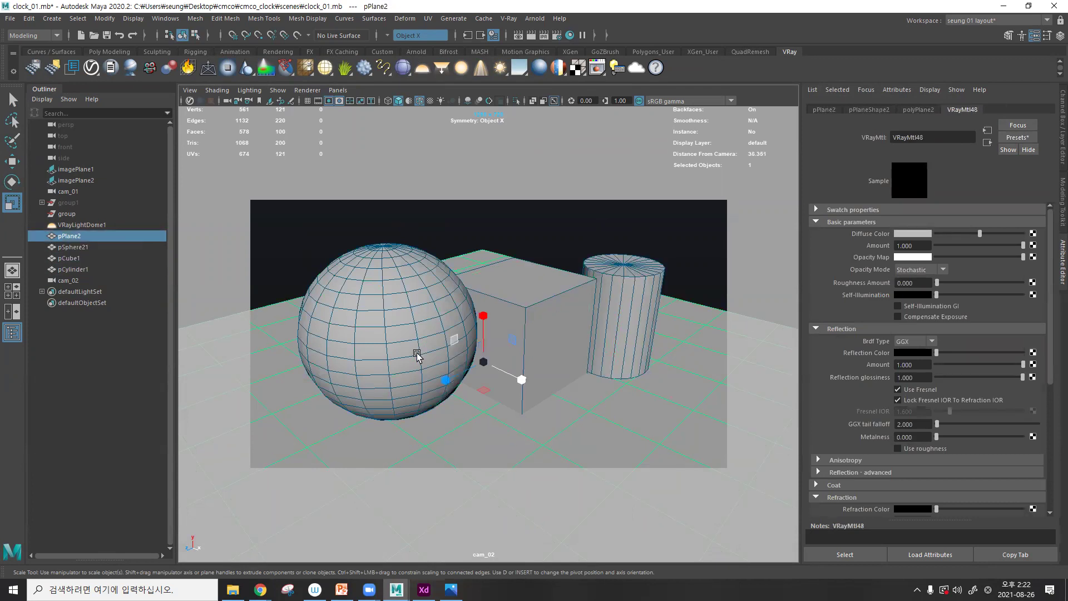
pyautogui.click(418, 352)
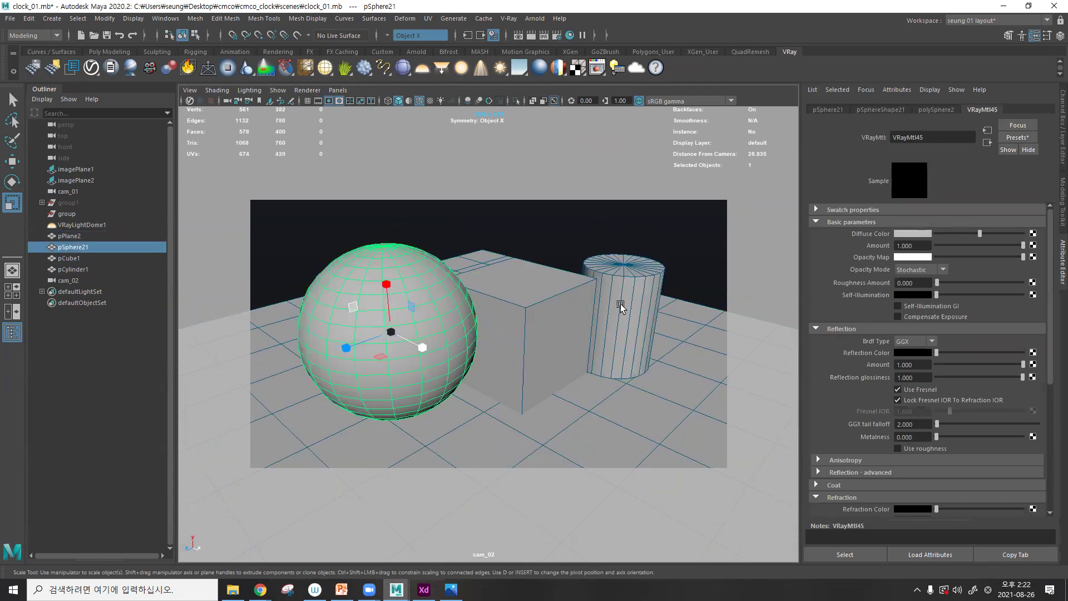
pyautogui.click(623, 236)
# - Set the diffuse color of the sphere's V-Ray material to a muted yellow
pyautogui.click(411, 331)
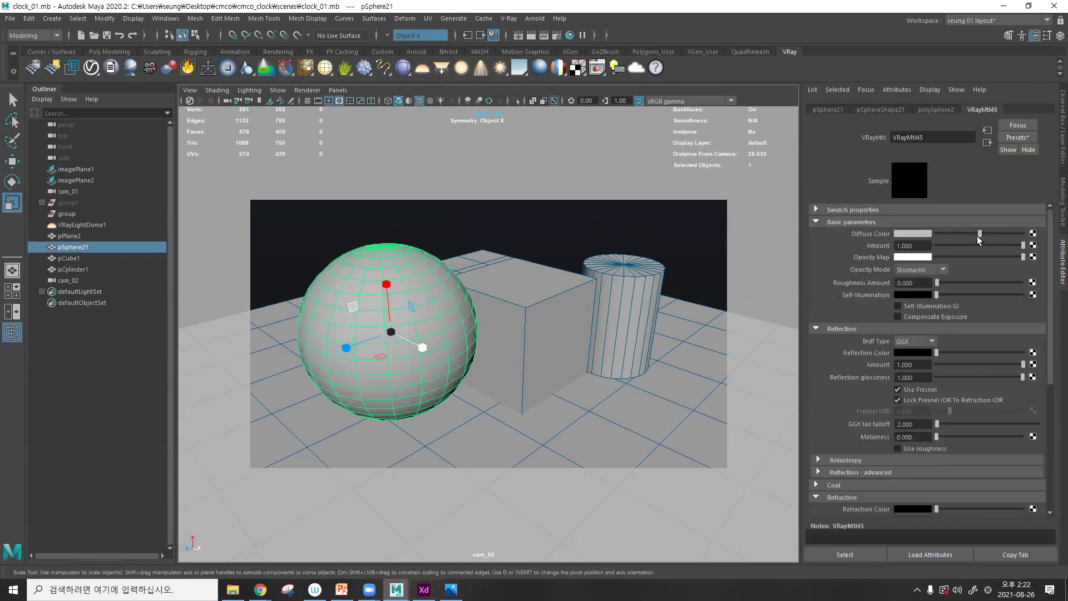
pyautogui.click(912, 234)
pyautogui.click(877, 263)
pyautogui.click(919, 276)
pyautogui.click(551, 287)
# - Set the diffuse color of the cube's V-Ray material to bright cyan
pyautogui.click(551, 287)
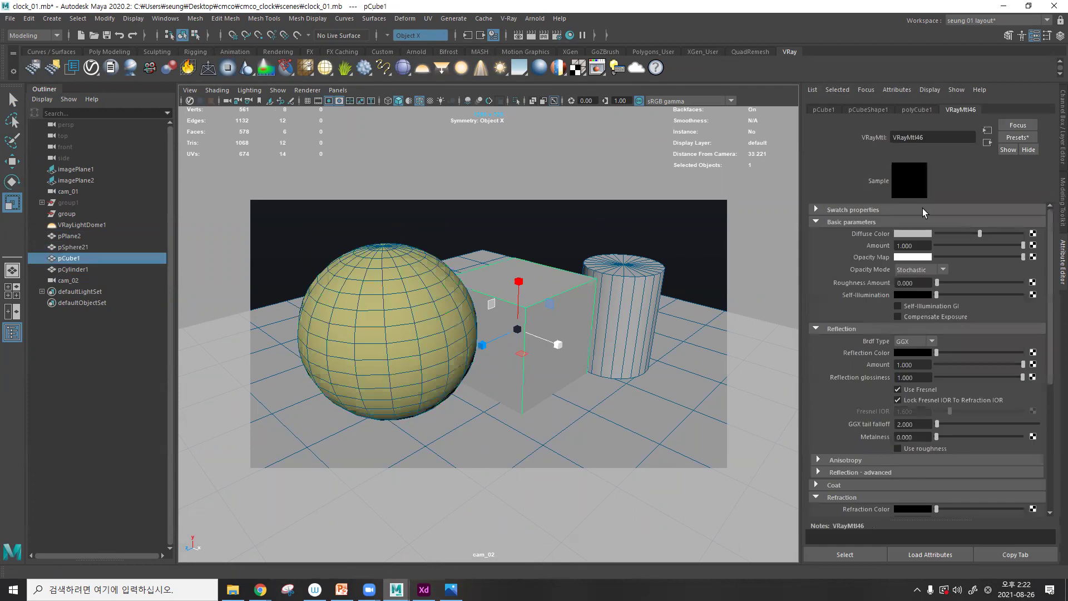
pyautogui.click(918, 234)
pyautogui.click(916, 204)
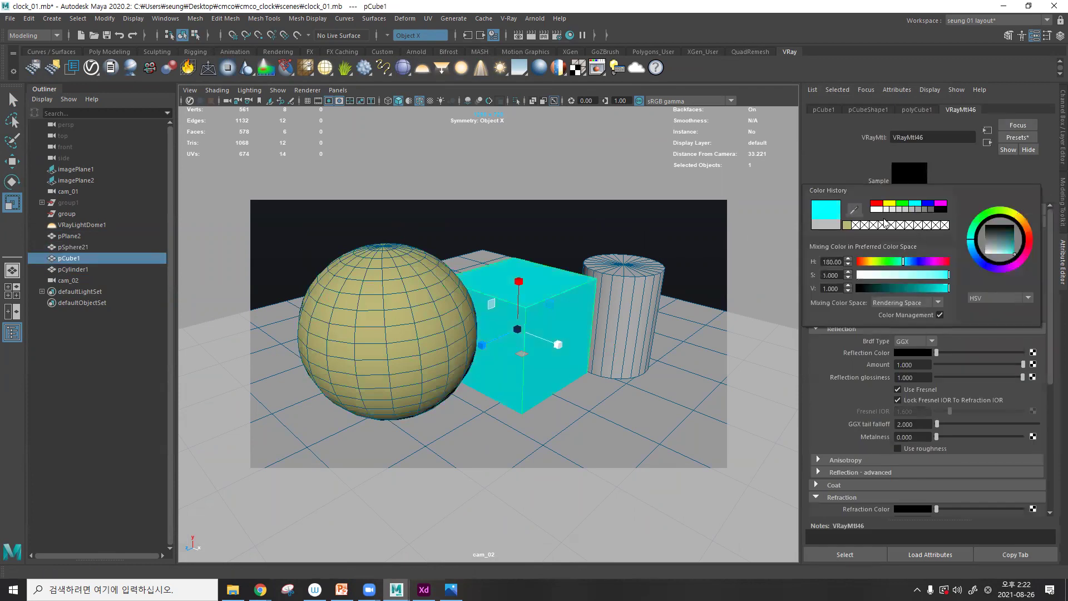
pyautogui.click(690, 239)
# - Set the diffuse color of the cylinder's V-Ray material to a darker teal
pyautogui.click(628, 317)
pyautogui.click(900, 235)
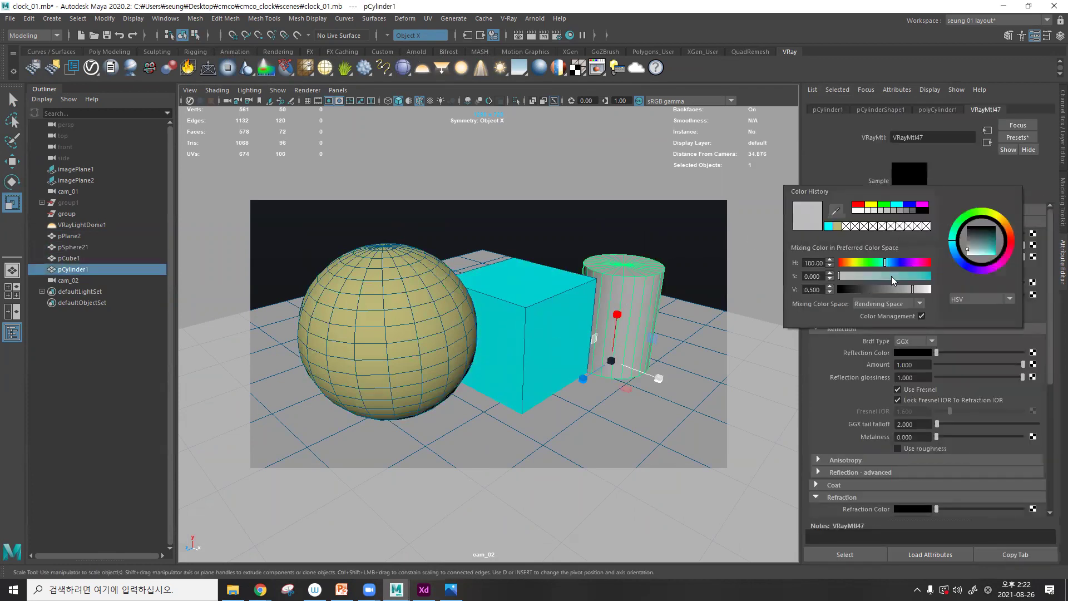
pyautogui.click(896, 204)
pyautogui.moveTo(908, 292); pyautogui.dragTo(887, 289)
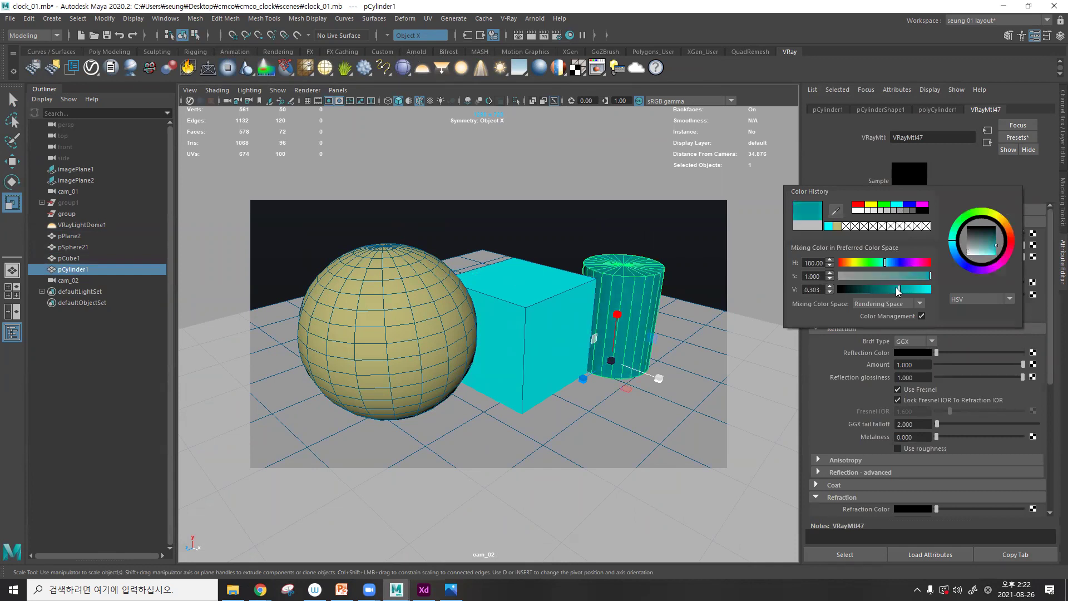
# - Set the diffuse color of the ground plane's V-Ray material to a muted red
pyautogui.click(698, 342)
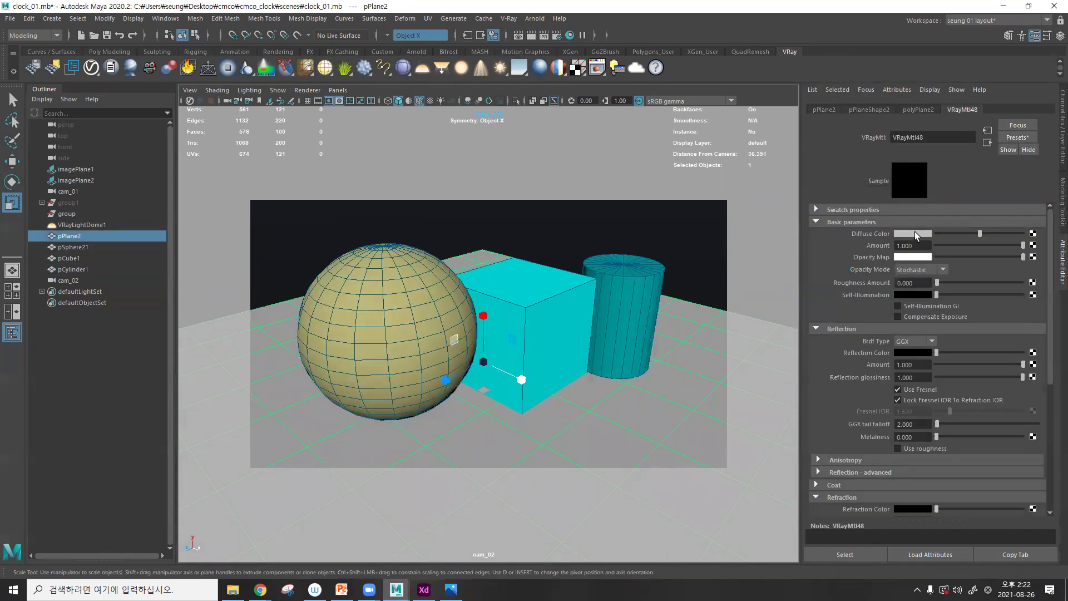
pyautogui.click(914, 233)
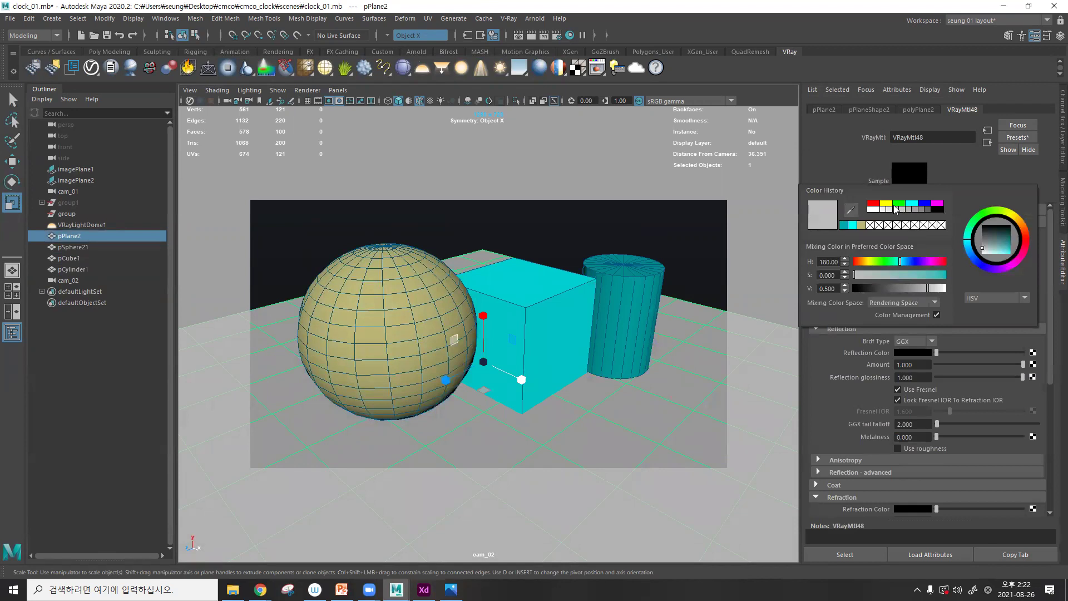
pyautogui.click(855, 260)
pyautogui.moveTo(896, 273); pyautogui.dragTo(916, 271)
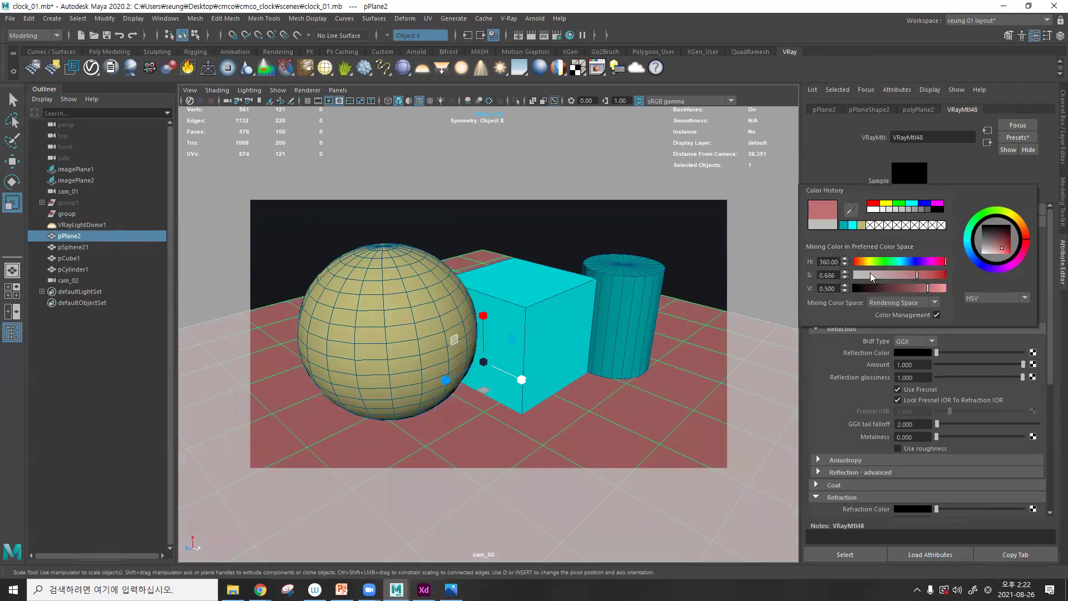
pyautogui.click(661, 238)
# - Set the reflection color of the sphere's V-Ray material to white
pyautogui.click(474, 291)
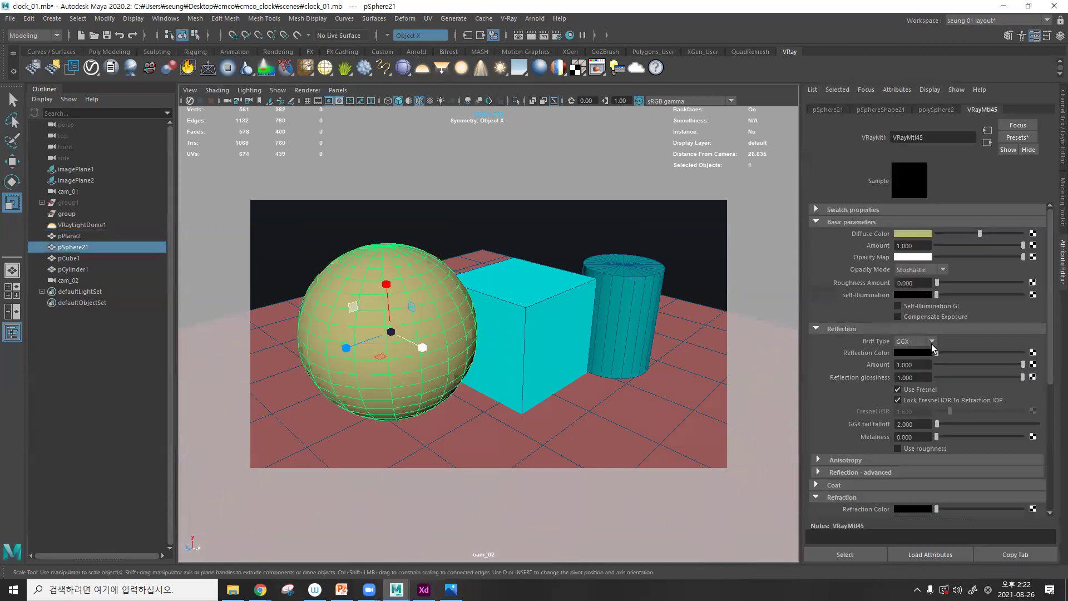
pyautogui.moveTo(1046, 355); pyautogui.dragTo(1046, 354)
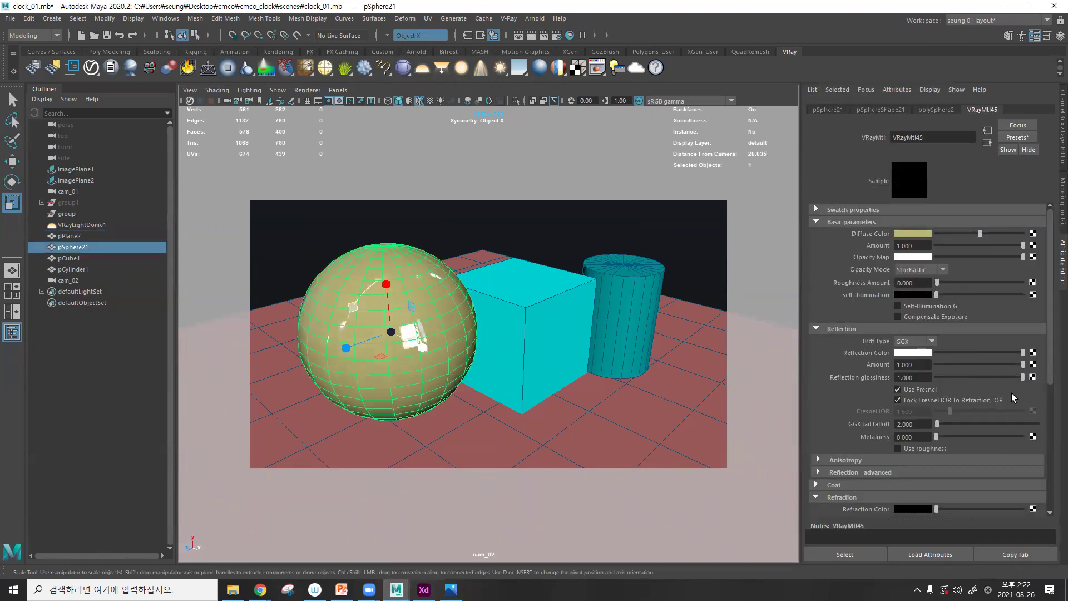
# - Give the cube's V-Ray material a white reflection color, metalness 1.000 and reflection glossiness of about 0.704
pyautogui.click(546, 315)
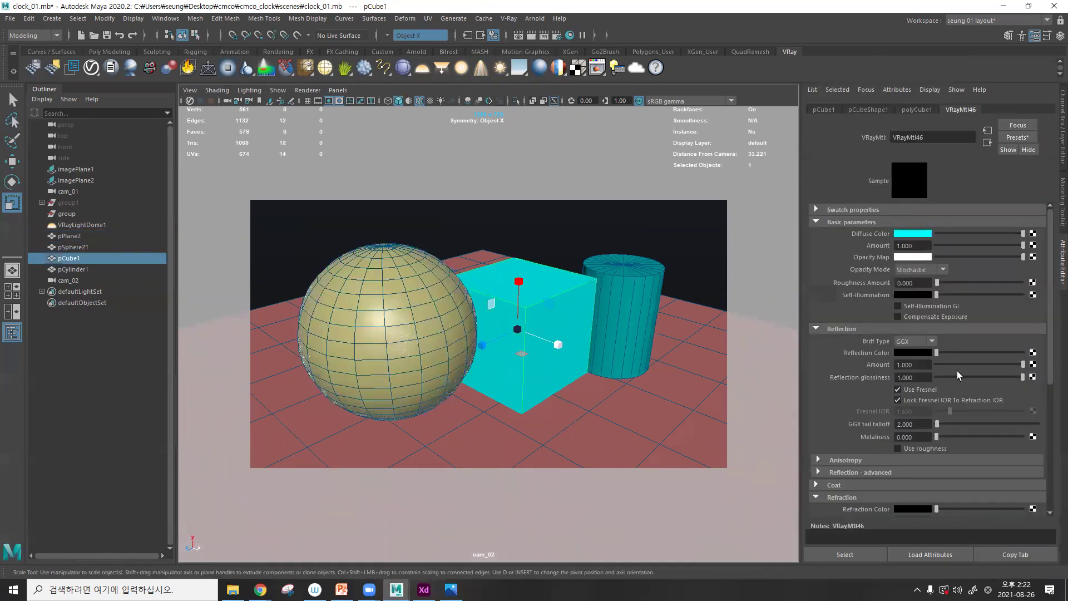
pyautogui.moveTo(949, 356); pyautogui.dragTo(1045, 354)
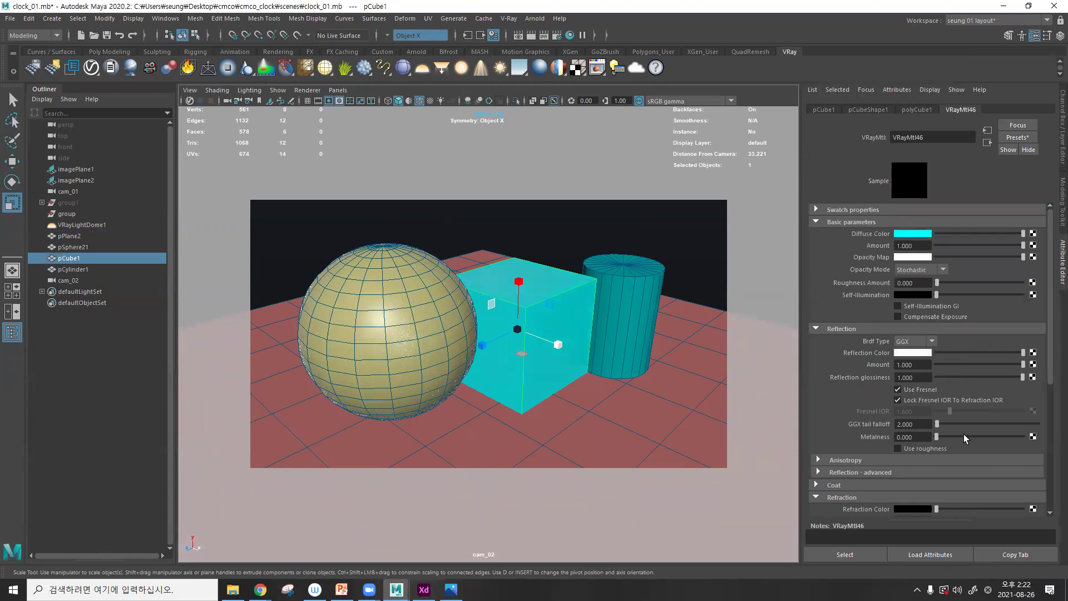
pyautogui.moveTo(964, 435); pyautogui.dragTo(1046, 429)
pyautogui.click(996, 377)
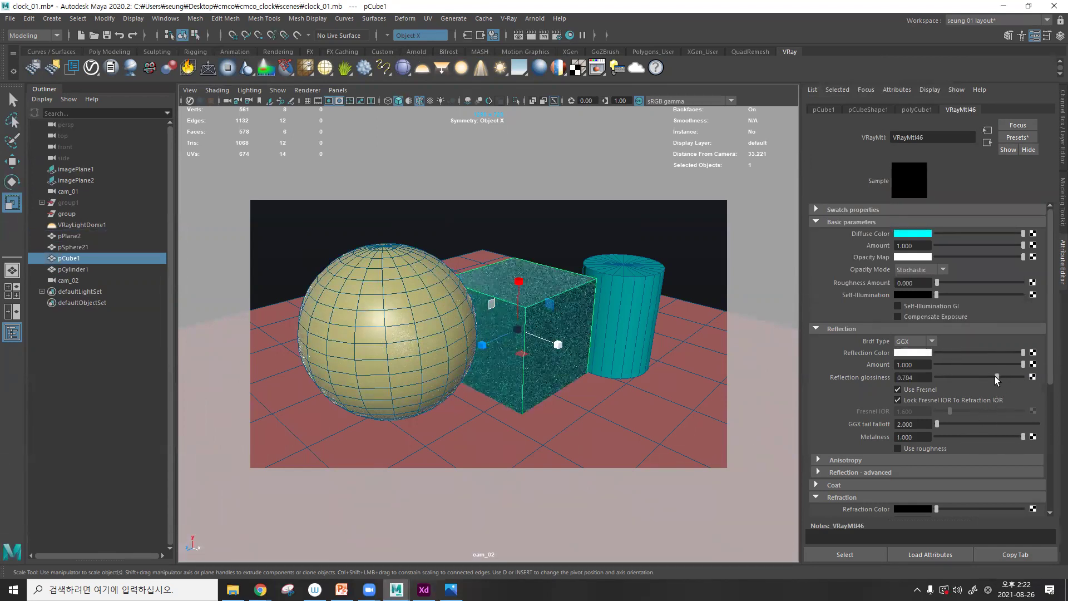
# - Give the cylinder's material a white reflection color with glossiness of about 0.816, and brighten the ground plane's reflection color
pyautogui.click(645, 292)
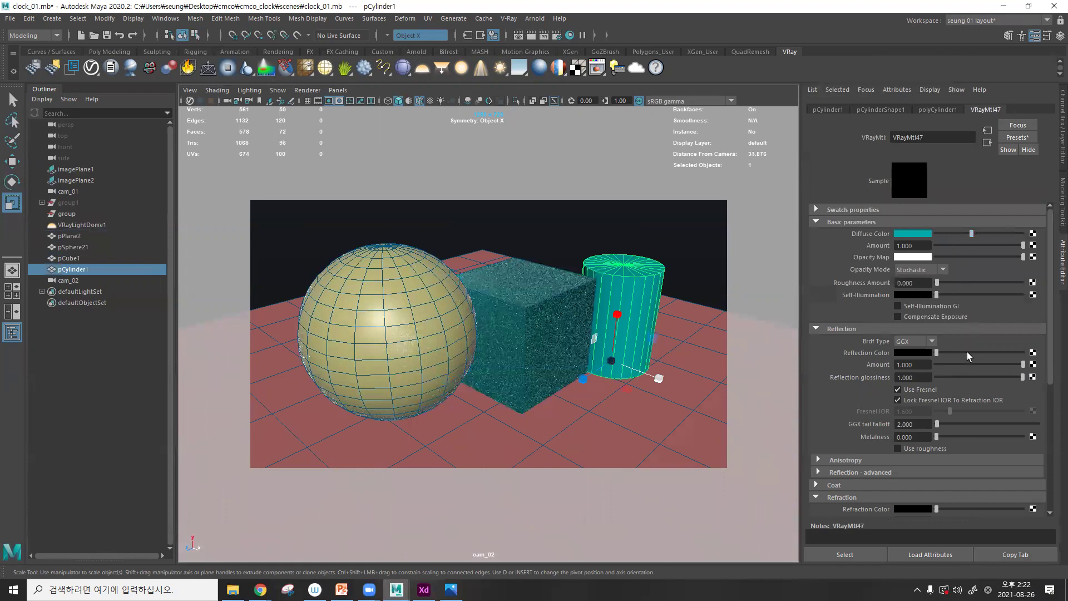
pyautogui.moveTo(955, 355); pyautogui.dragTo(1007, 378)
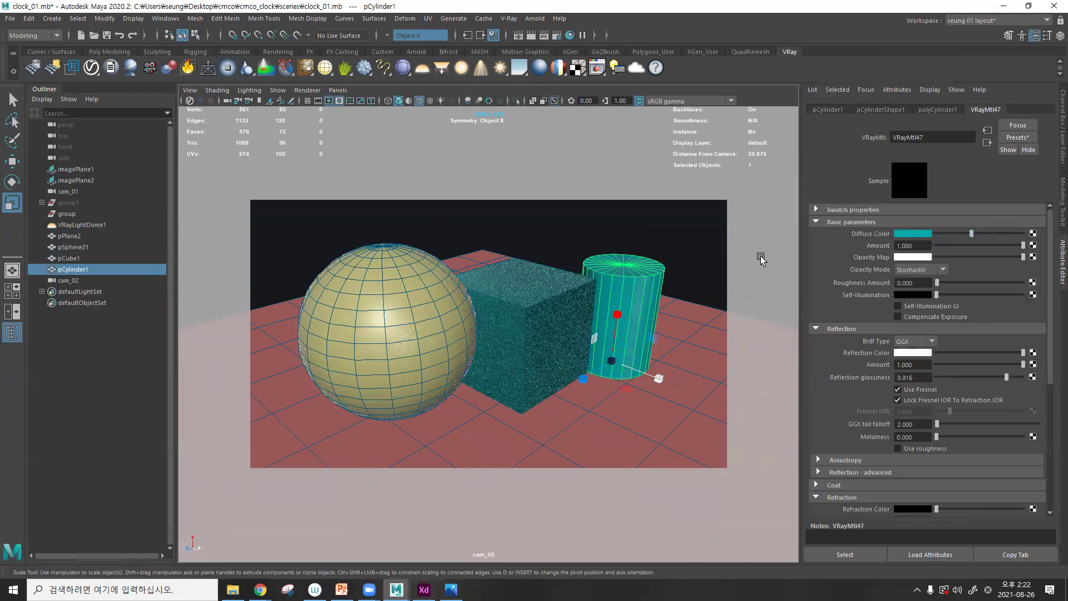
pyautogui.click(707, 357)
pyautogui.moveTo(951, 351); pyautogui.dragTo(960, 360)
pyautogui.click(730, 269)
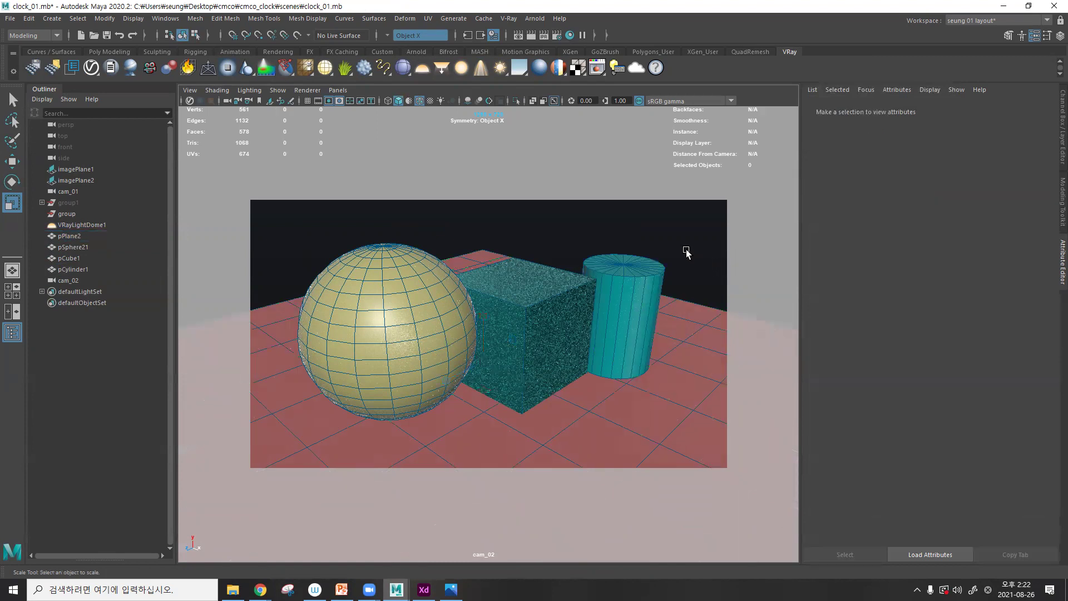
# - Render the cam_02 view with V-Ray and collapse the frame buffer's history and layers panels
pyautogui.click(546, 33)
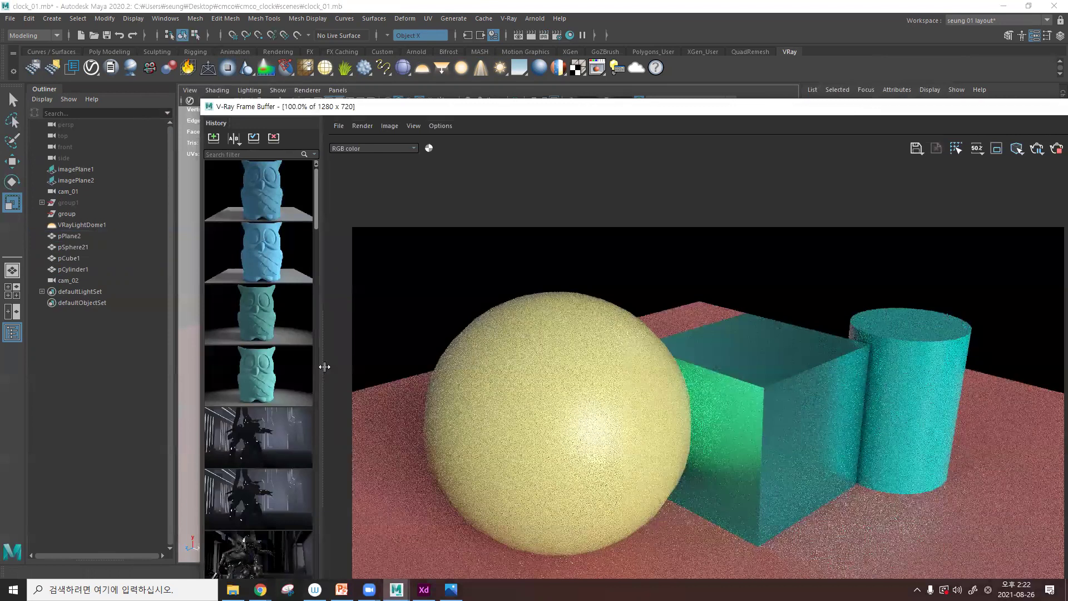
pyautogui.moveTo(321, 361); pyautogui.dragTo(143, 345)
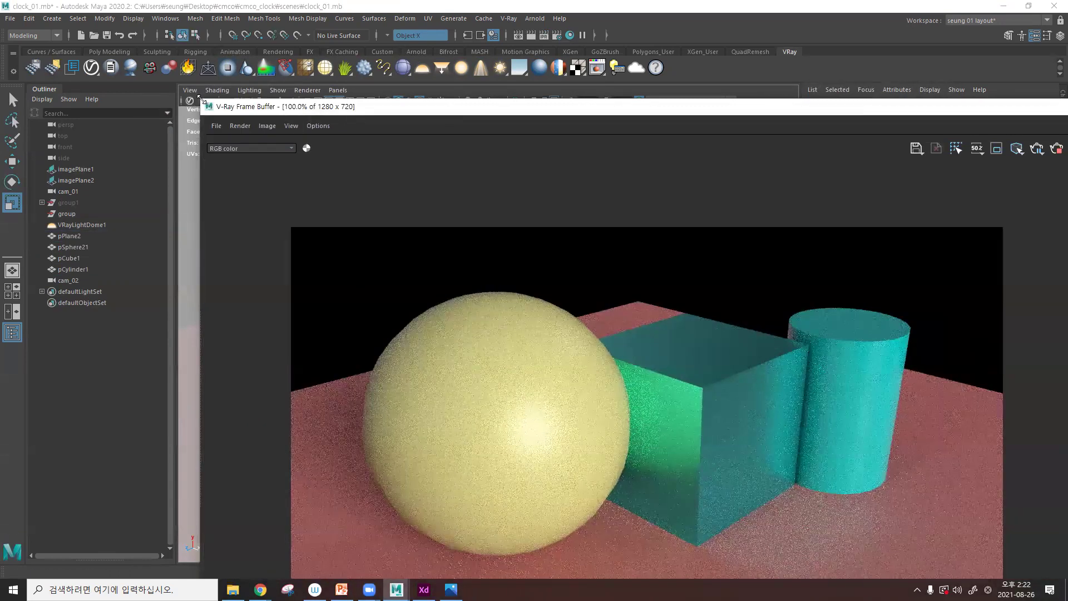
pyautogui.moveTo(314, 112); pyautogui.dragTo(478, 261)
pyautogui.doubleClick(479, 262)
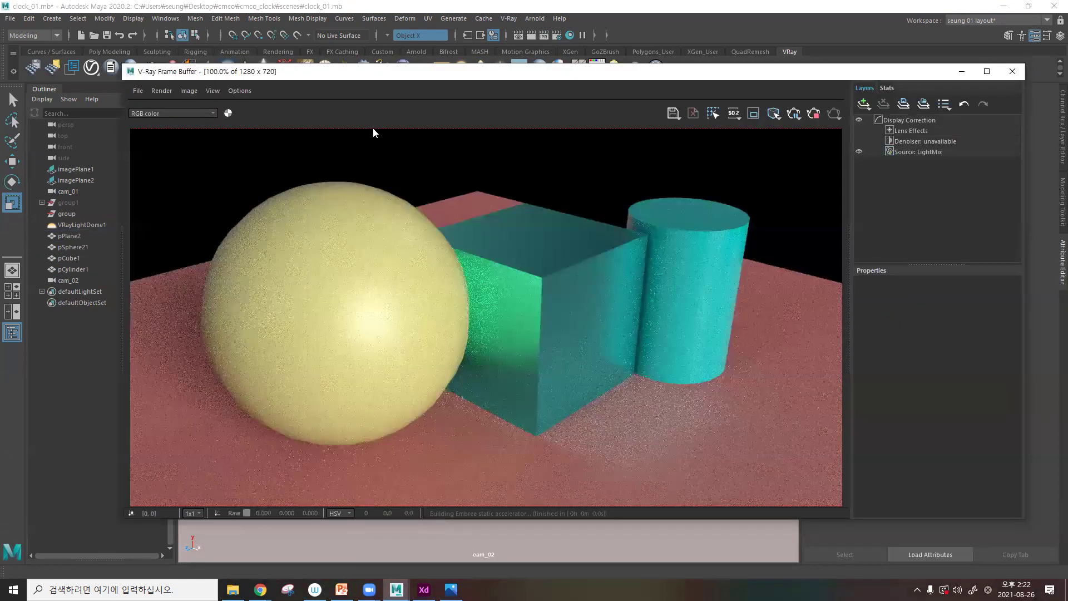
pyautogui.click(846, 260)
pyautogui.scroll(-2, 720, 317)
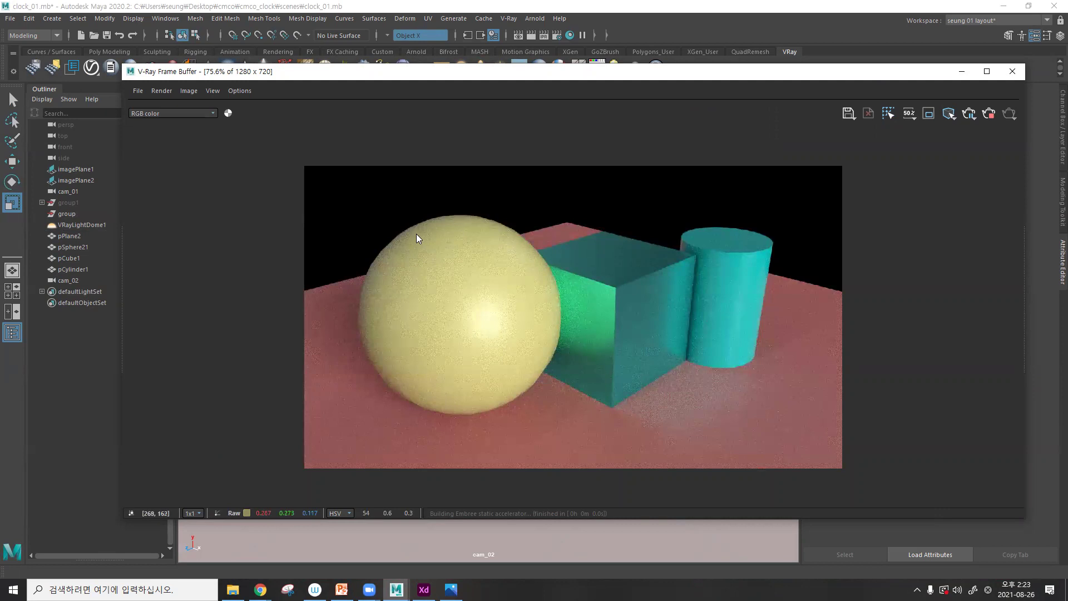
# - Shrink and reposition the frame buffer window around the image, and stop the render
pyautogui.moveTo(639, 77); pyautogui.dragTo(245, 88)
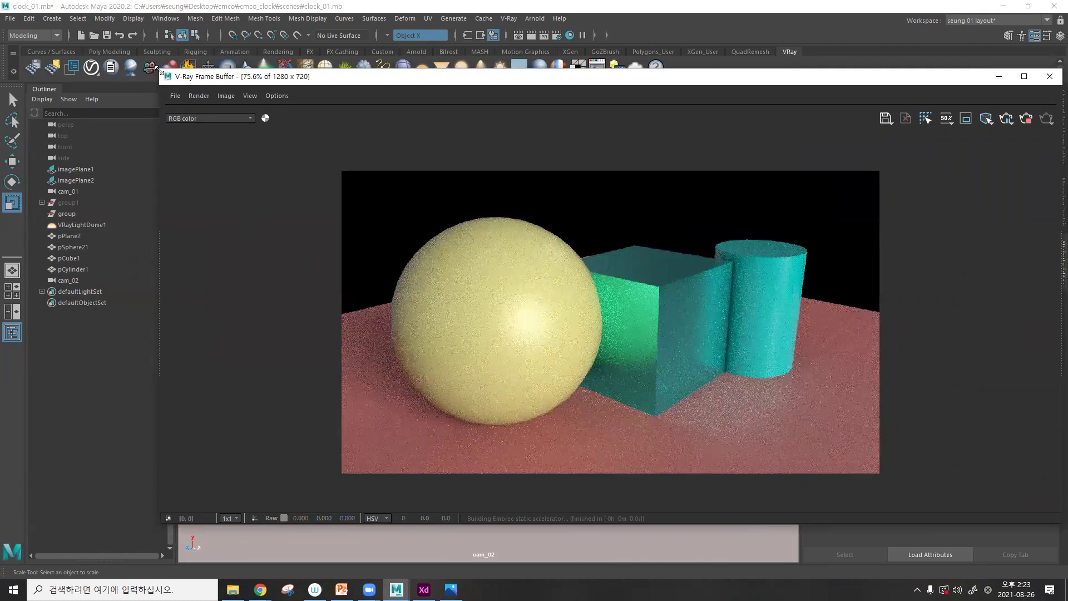
pyautogui.moveTo(160, 70); pyautogui.dragTo(300, 95)
pyautogui.moveTo(509, 105); pyautogui.dragTo(316, 75)
pyautogui.click(834, 115)
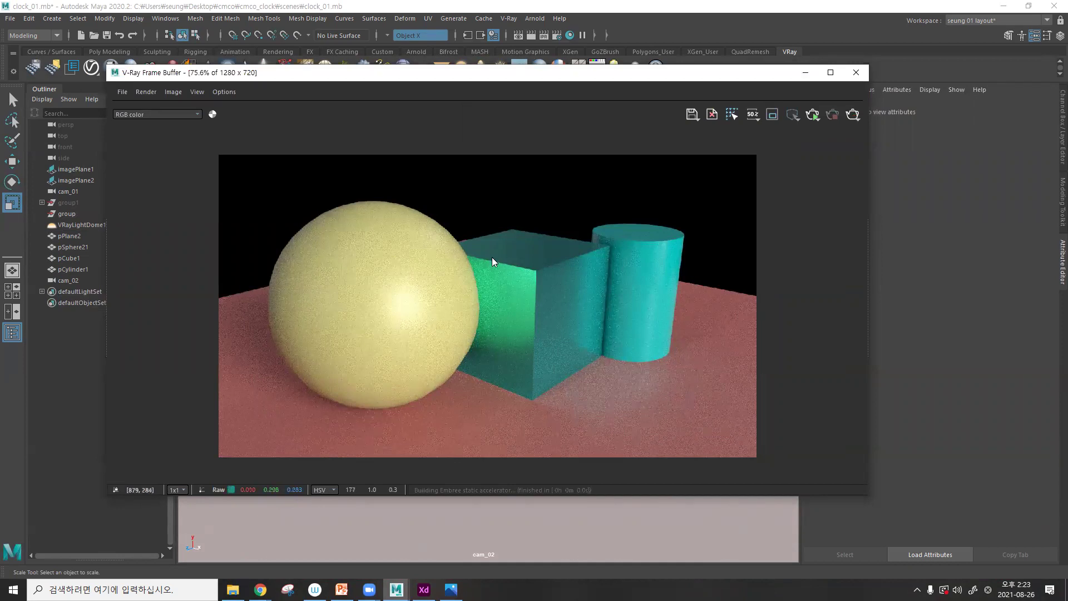
# - Examine the rendered sphere, cube and cylinder up close, and close the frame buffer
pyautogui.scroll(1, 490, 267)
pyautogui.scroll(1, 492, 264)
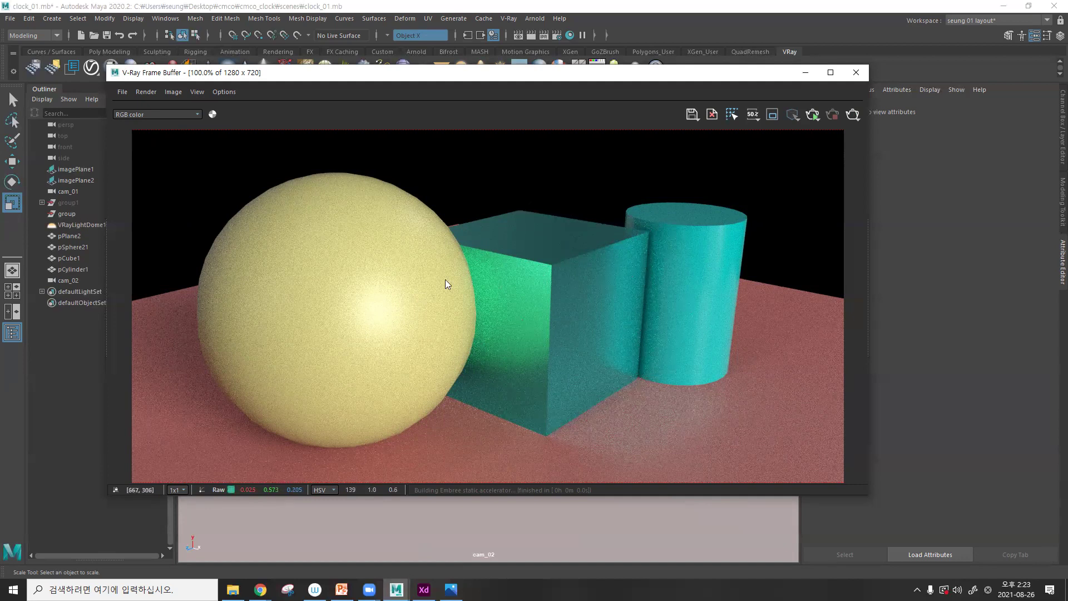
pyautogui.scroll(-1, 338, 277)
pyautogui.scroll(-1, 337, 273)
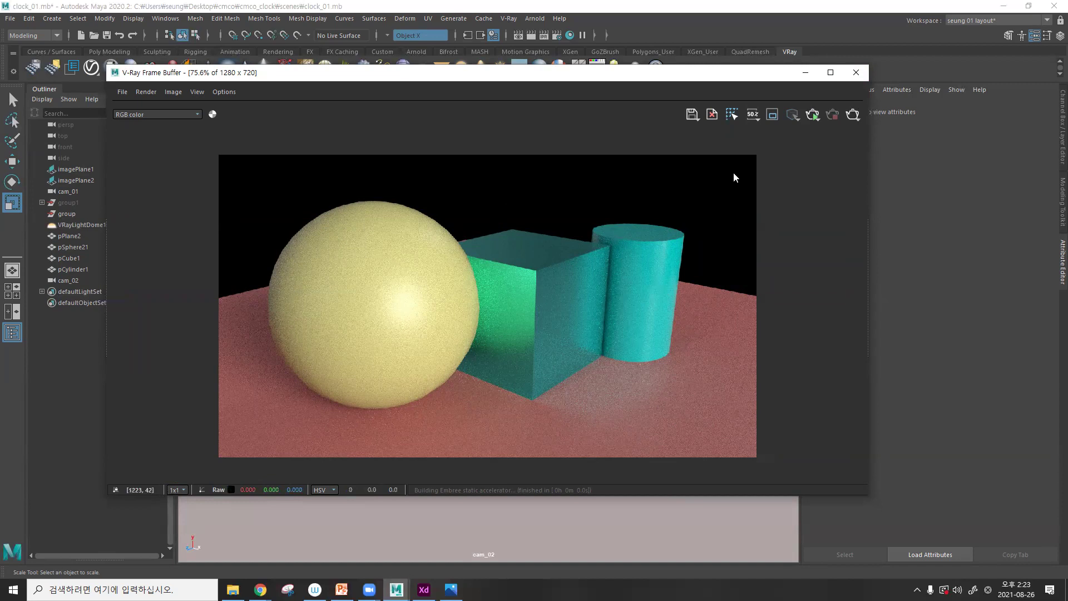
pyautogui.click(855, 74)
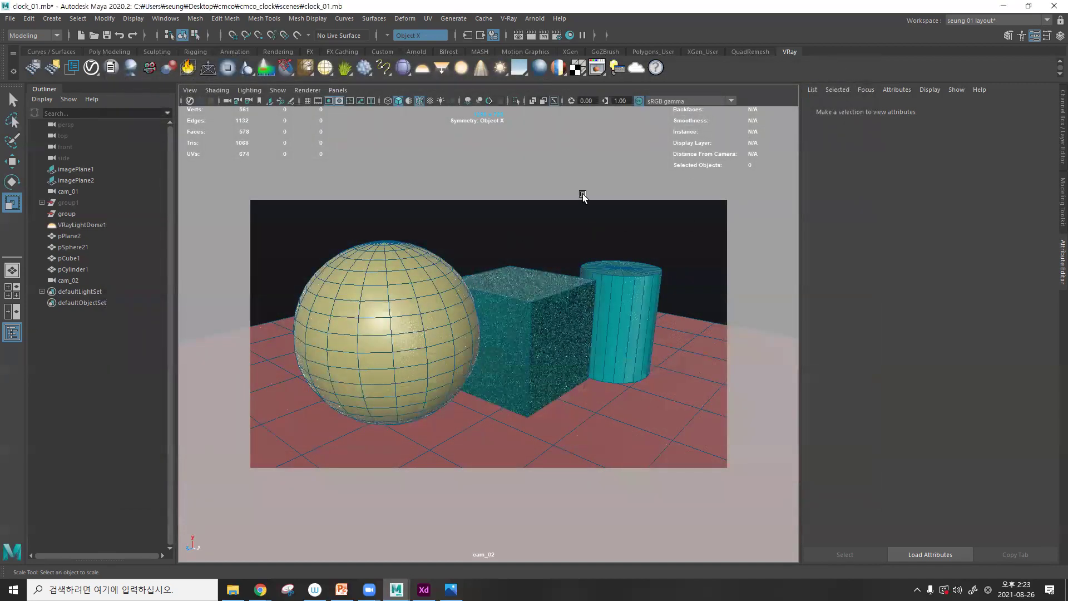
# - Remove all previously added render elements from the V-Ray render settings
pyautogui.click(558, 36)
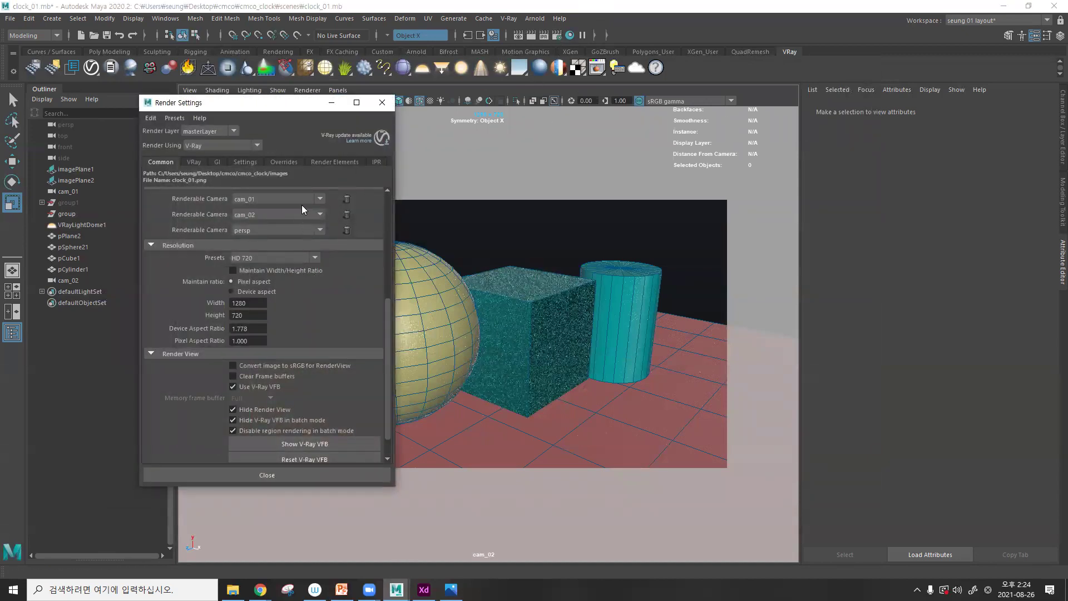
pyautogui.click(345, 162)
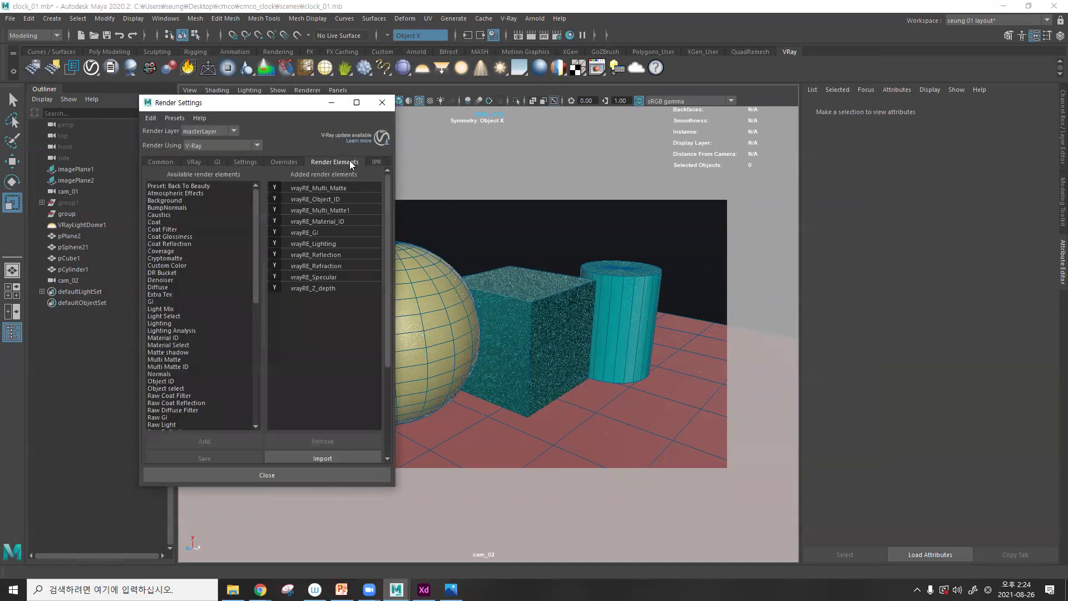
pyautogui.click(319, 288)
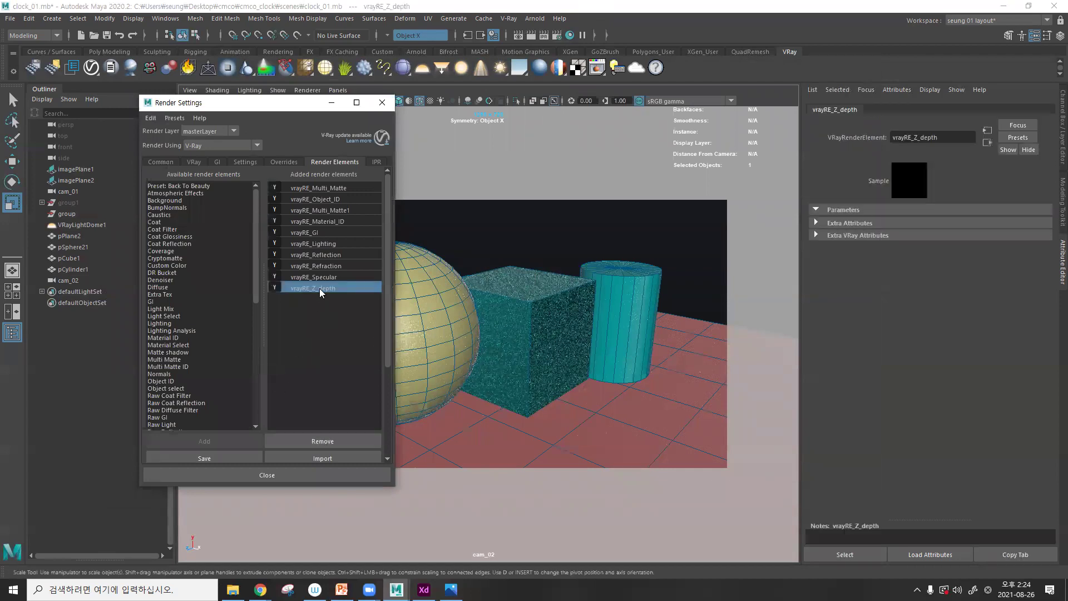
pyautogui.click(320, 189)
pyautogui.hotkey('ctrl', 'a')
pyautogui.click(341, 441)
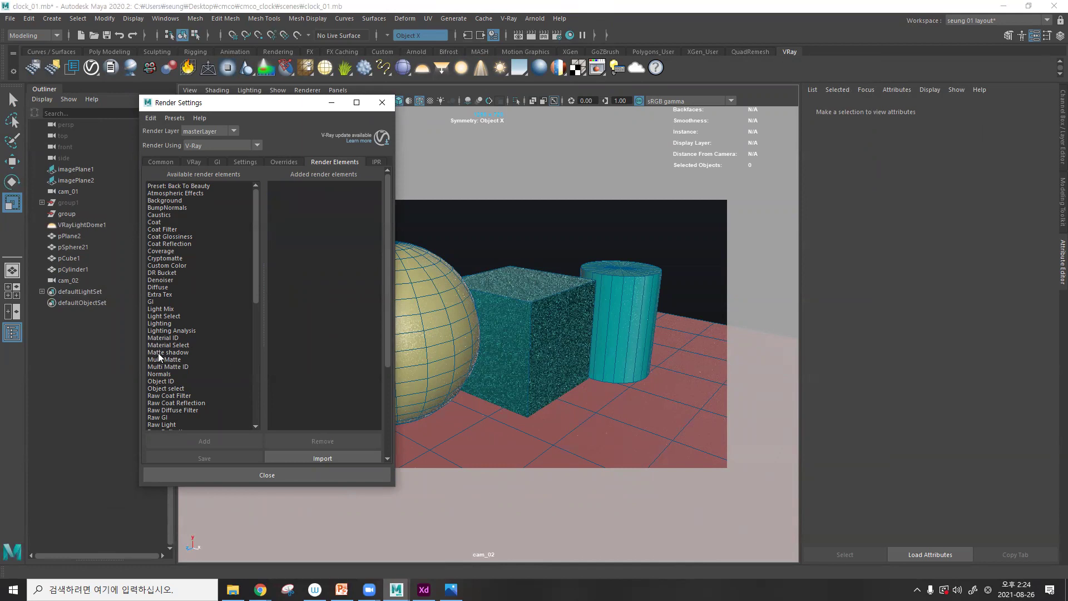
# - Add a Multi Matte render element, rename it multi_cmco, and close the render settings
pyautogui.click(178, 359)
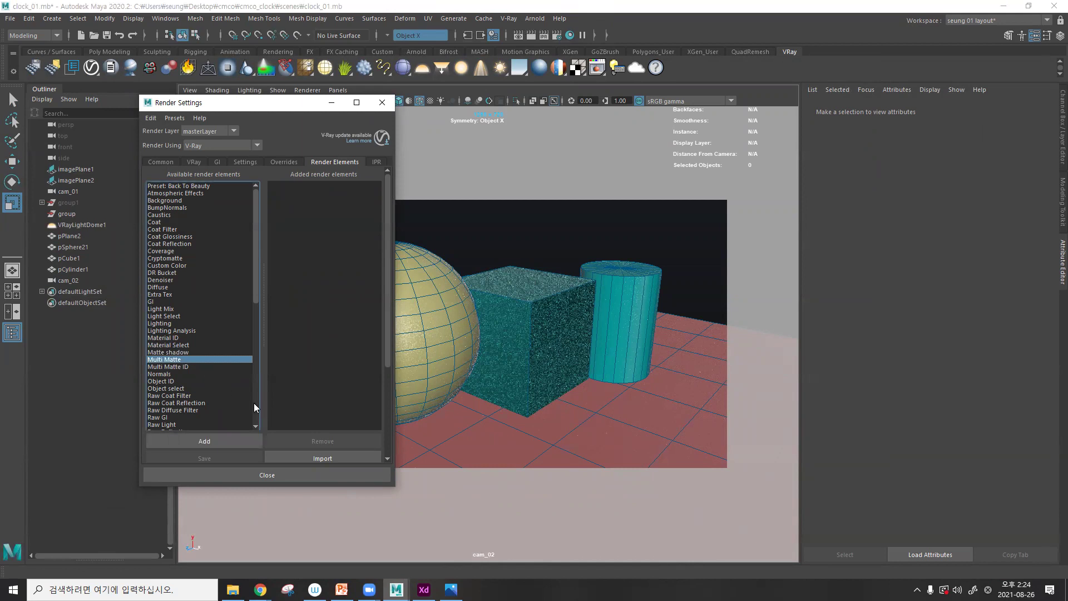
pyautogui.click(224, 445)
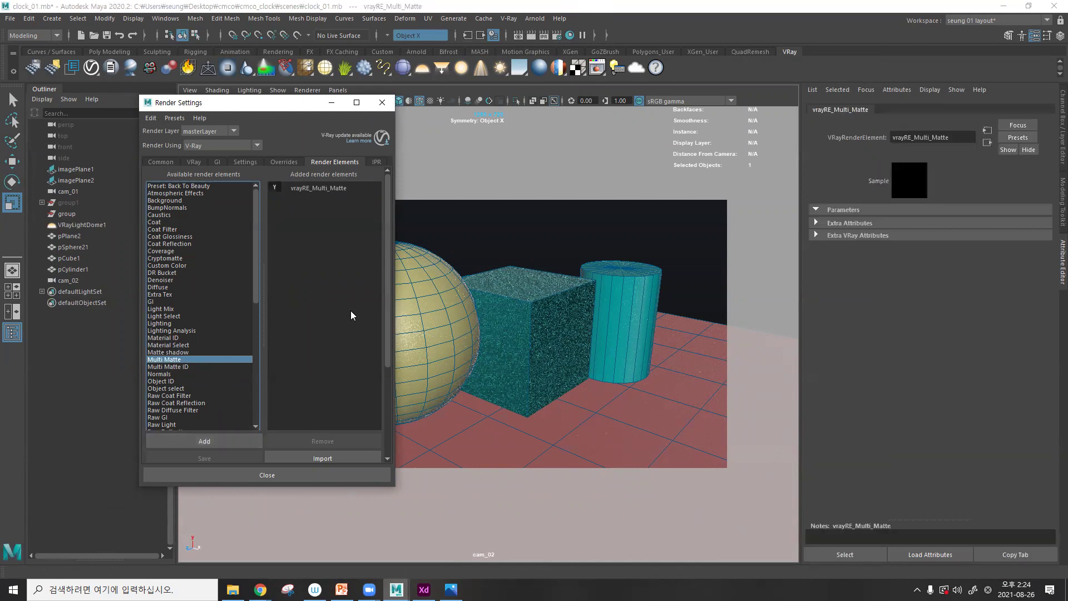
pyautogui.doubleClick(323, 188)
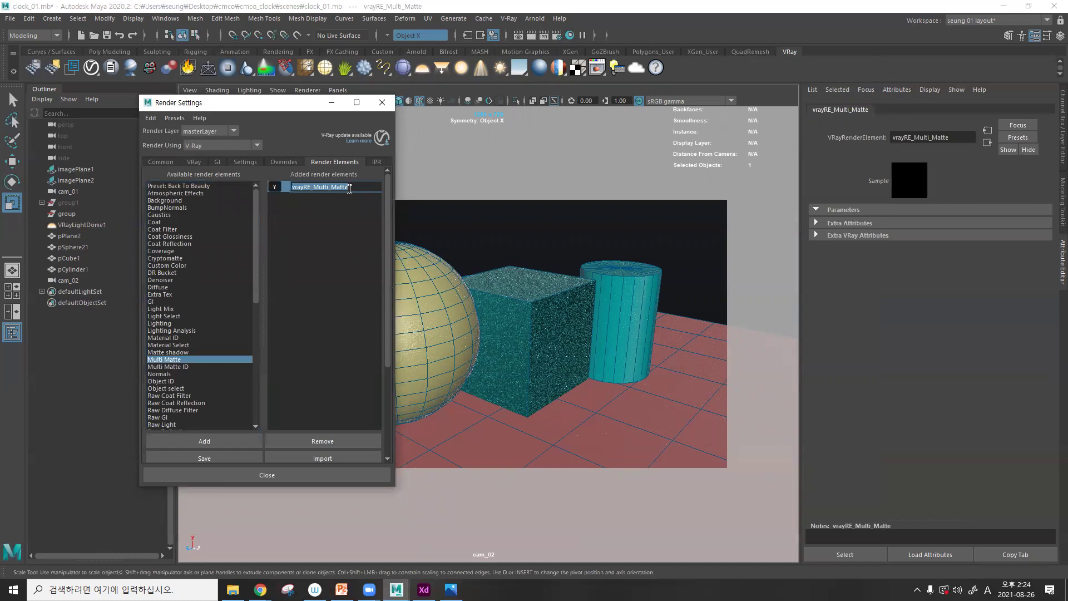
pyautogui.click(968, 137)
pyautogui.moveTo(969, 138); pyautogui.dragTo(846, 134)
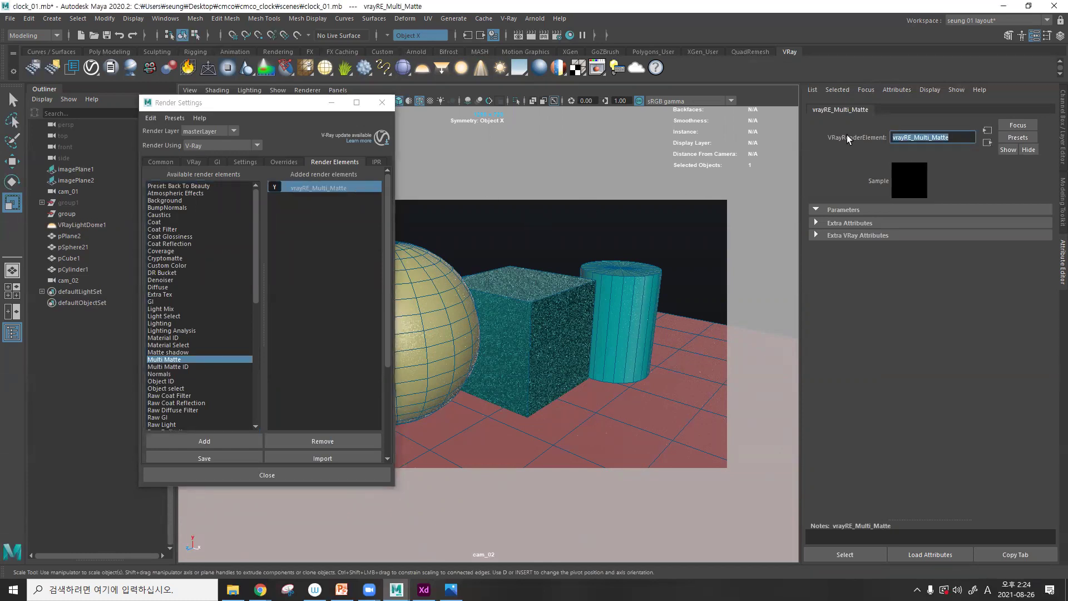
pyautogui.write('multi_cmco')
pyautogui.press('Return')
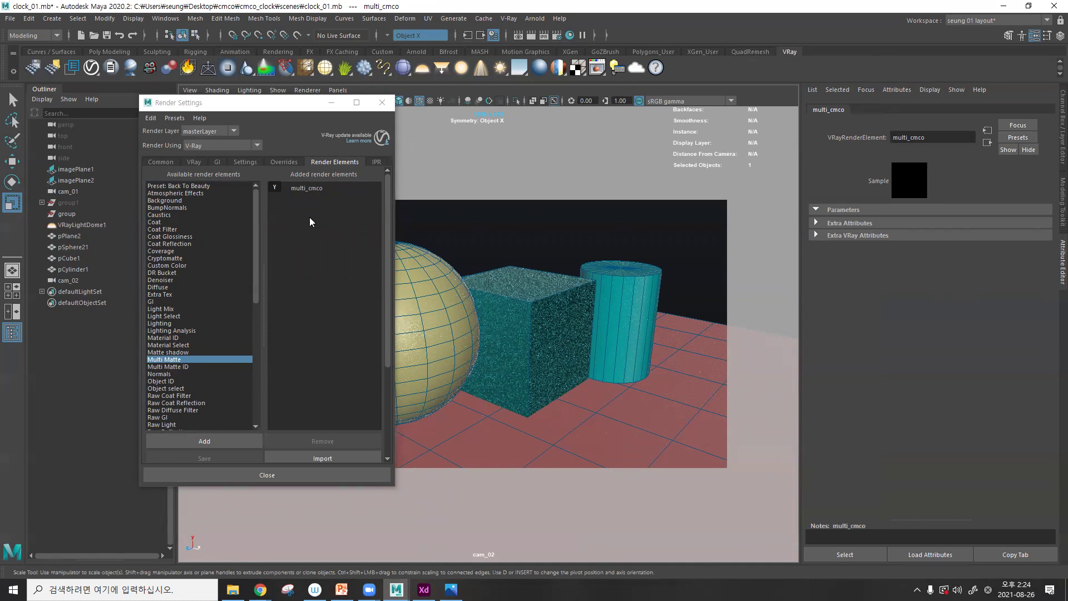
pyautogui.click(382, 103)
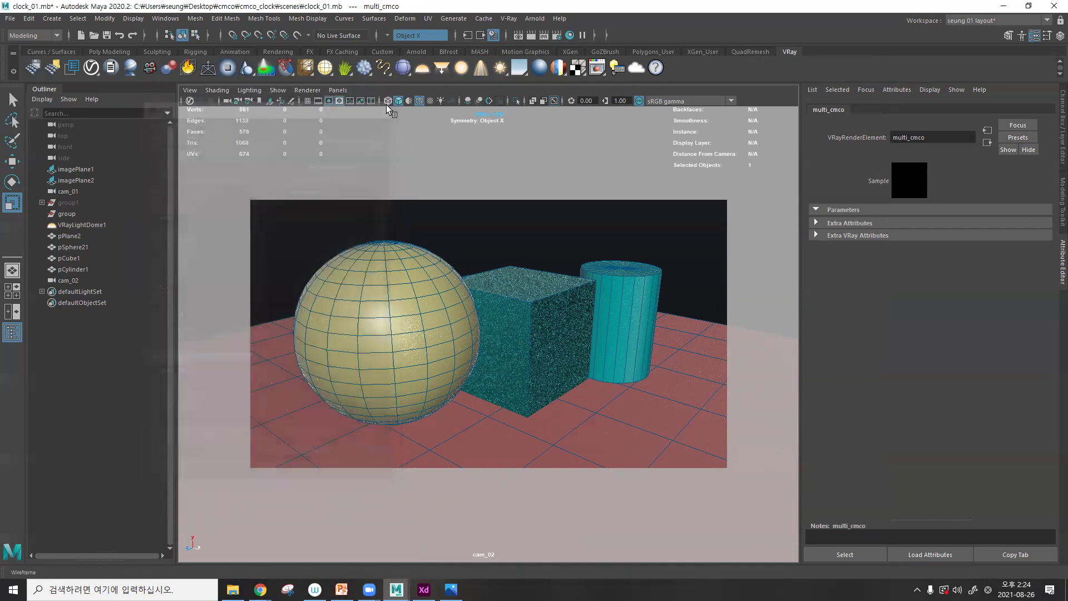
pyautogui.click(465, 249)
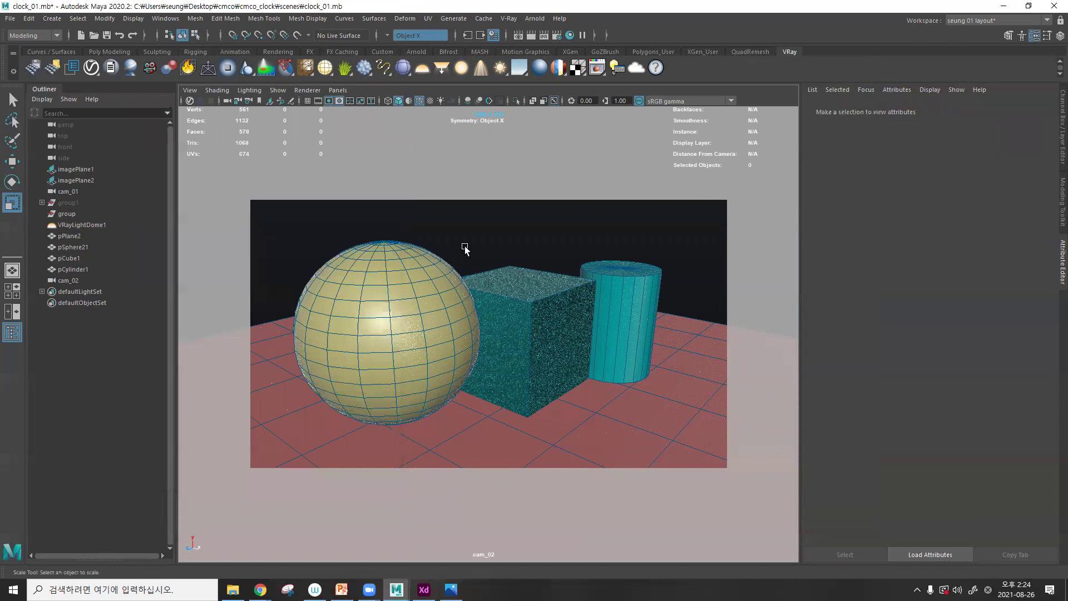
# - Inspect the V-Ray materials assigned to the sphere, cube, cylinder and floor plane one by one
pyautogui.click(379, 258)
pyautogui.click(549, 297)
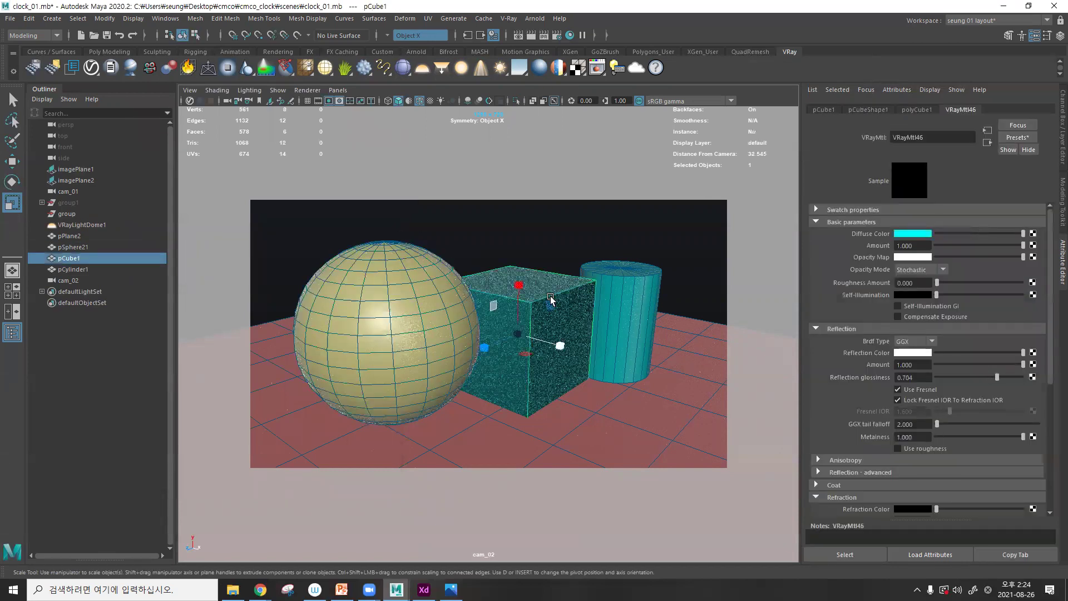
pyautogui.click(628, 289)
pyautogui.click(685, 360)
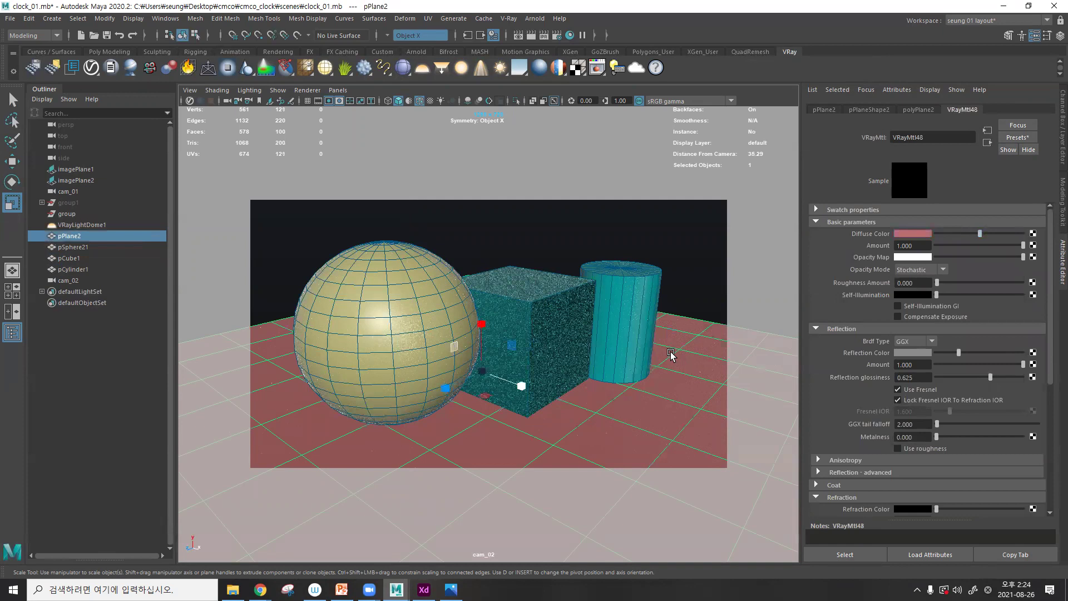
pyautogui.click(391, 271)
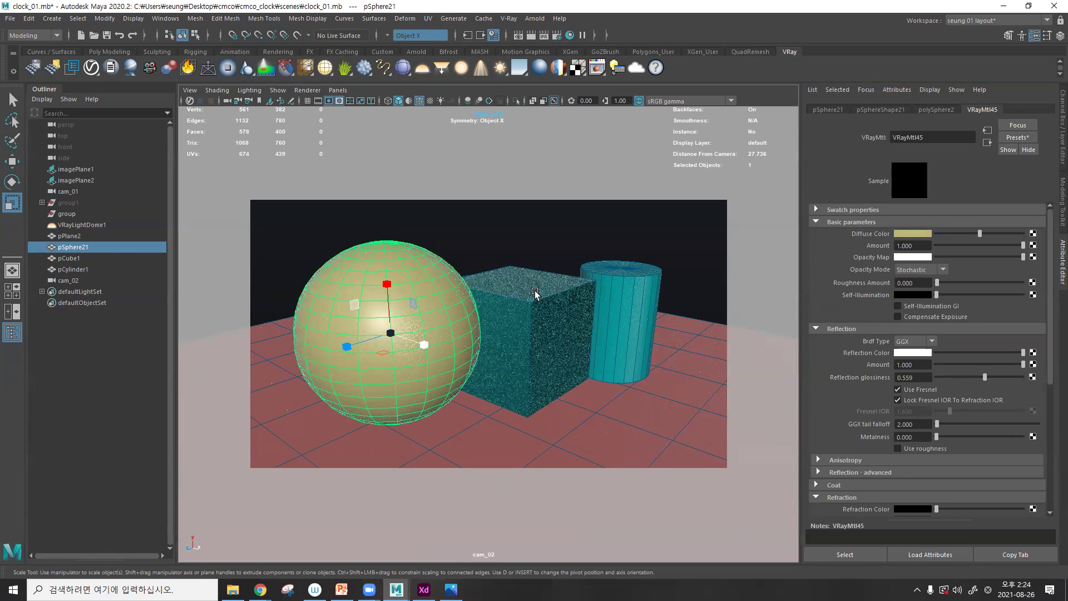
pyautogui.press('Right')
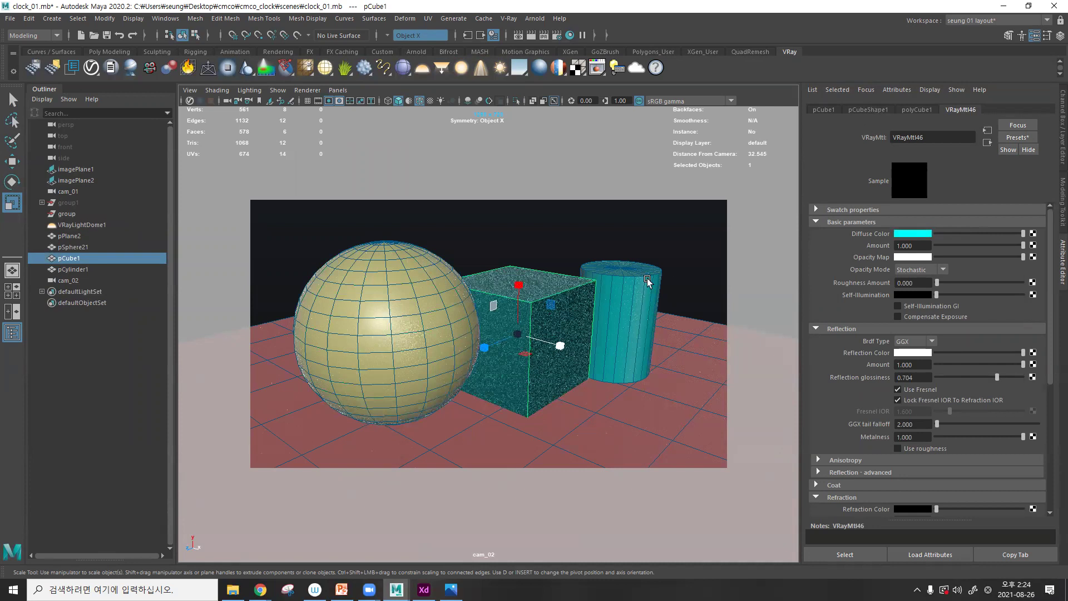
pyautogui.press('Right')
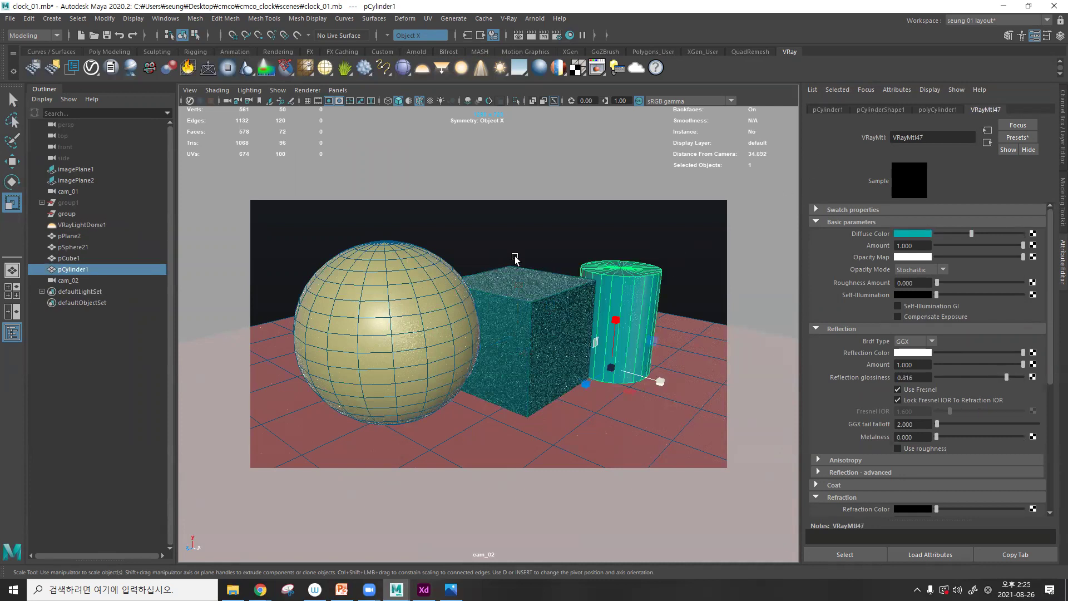
# - Add the V-Ray Object ID attribute to the sphere's shape node
pyautogui.click(433, 278)
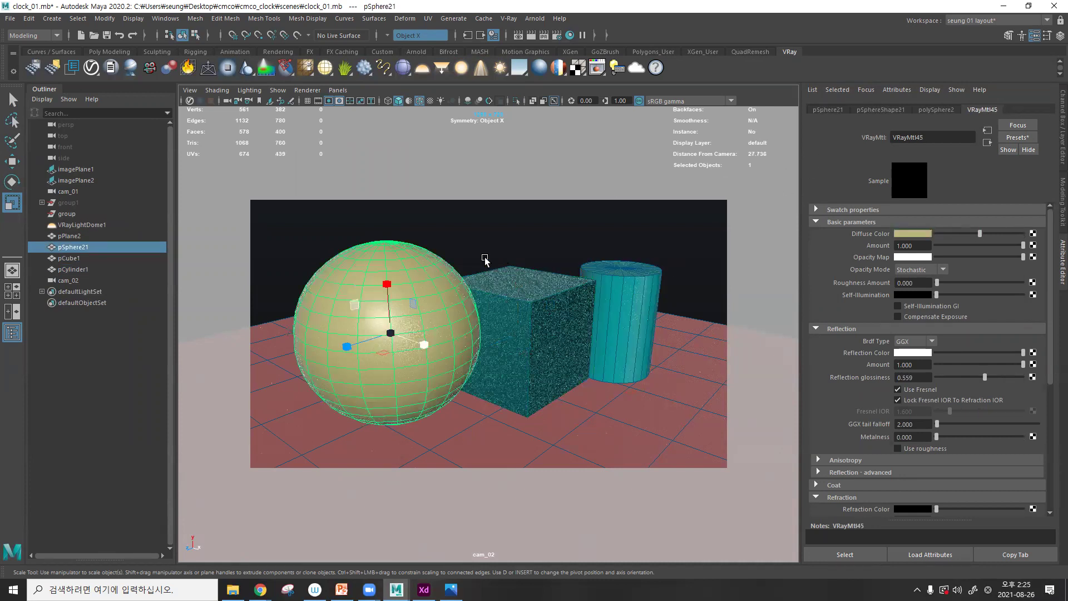
pyautogui.click(877, 110)
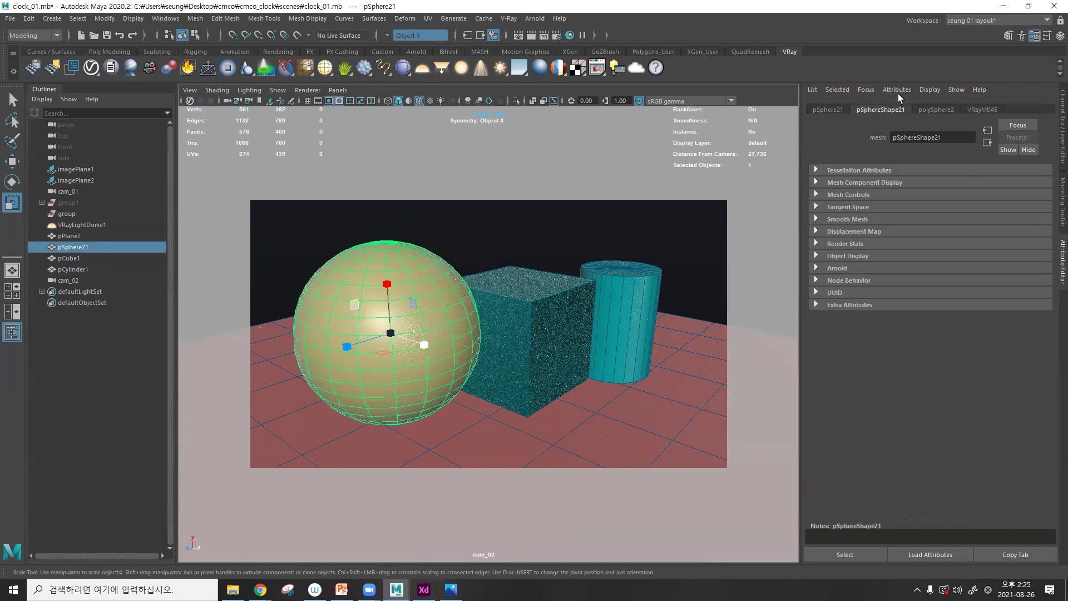
pyautogui.click(898, 91)
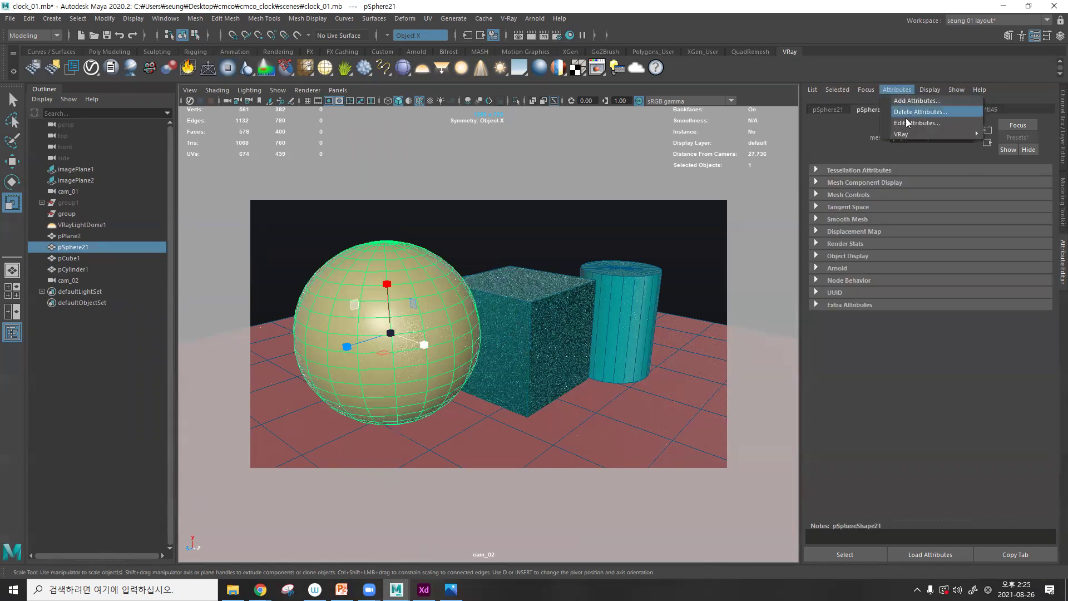
pyautogui.moveTo(906, 132)
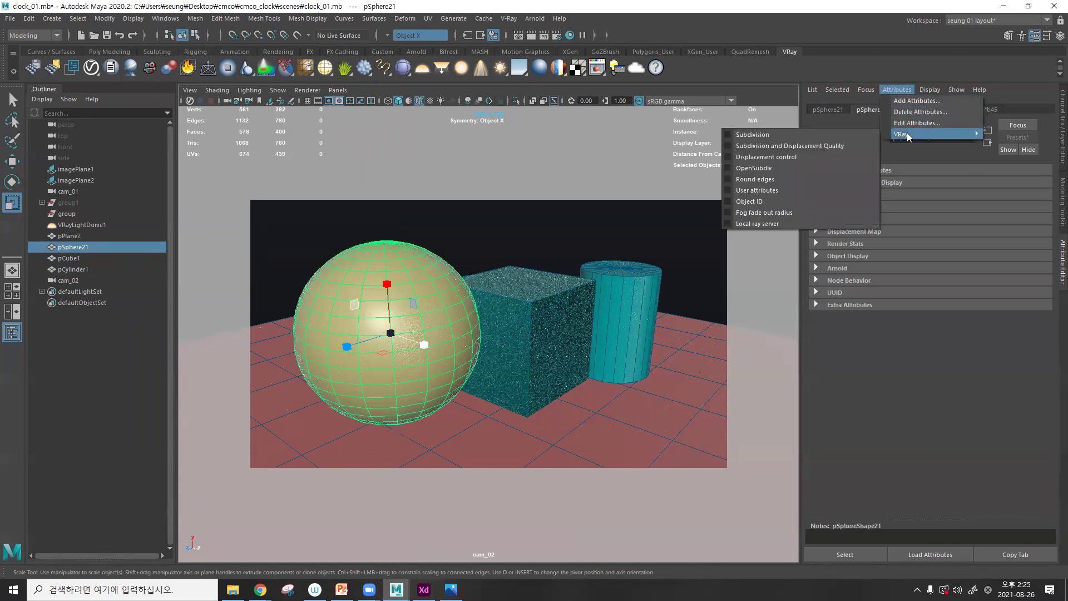
pyautogui.click(780, 203)
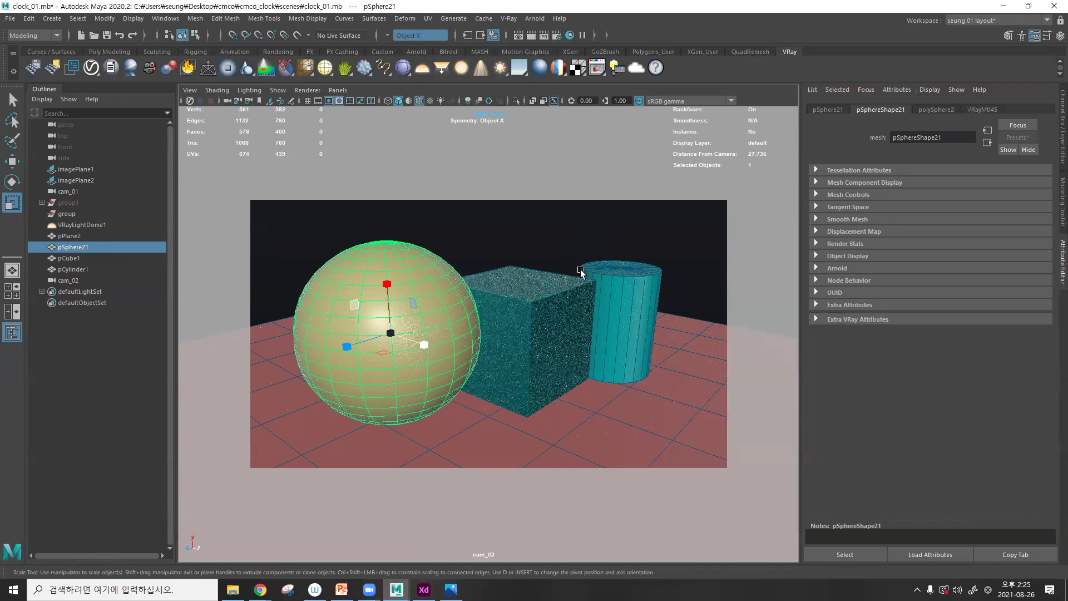
# - Add the V-Ray Object ID attribute to the cube's shape node
pyautogui.click(536, 304)
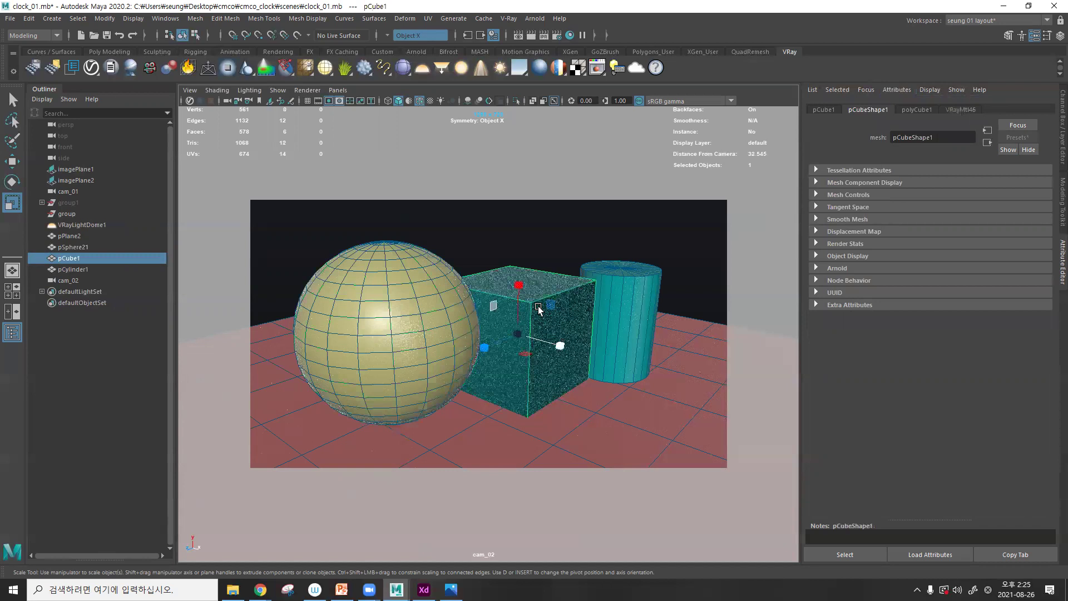
pyautogui.click(954, 109)
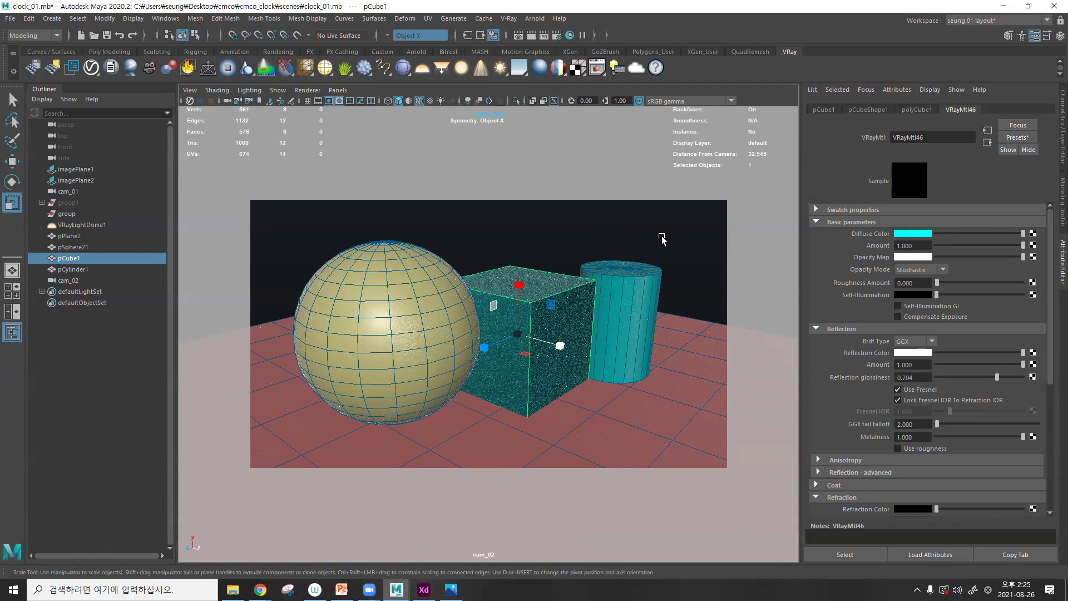
pyautogui.click(869, 111)
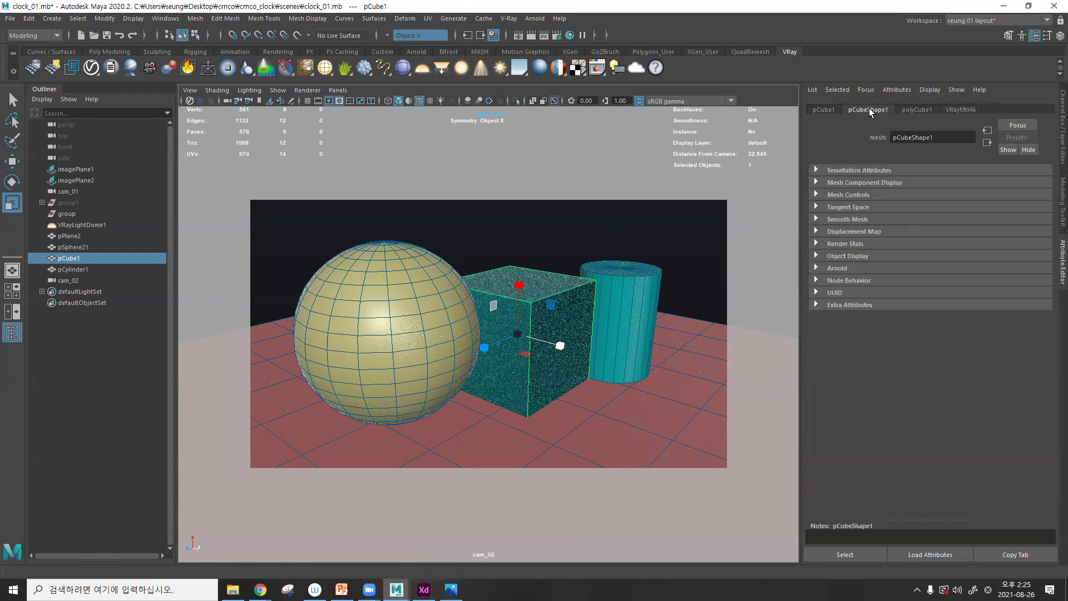
pyautogui.click(892, 90)
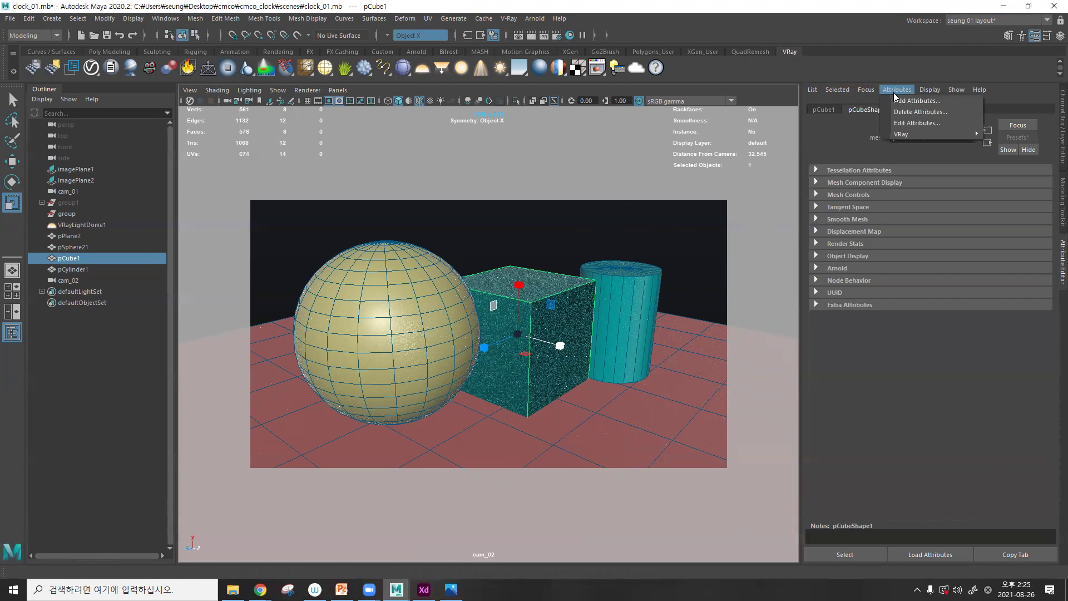
pyautogui.moveTo(905, 134)
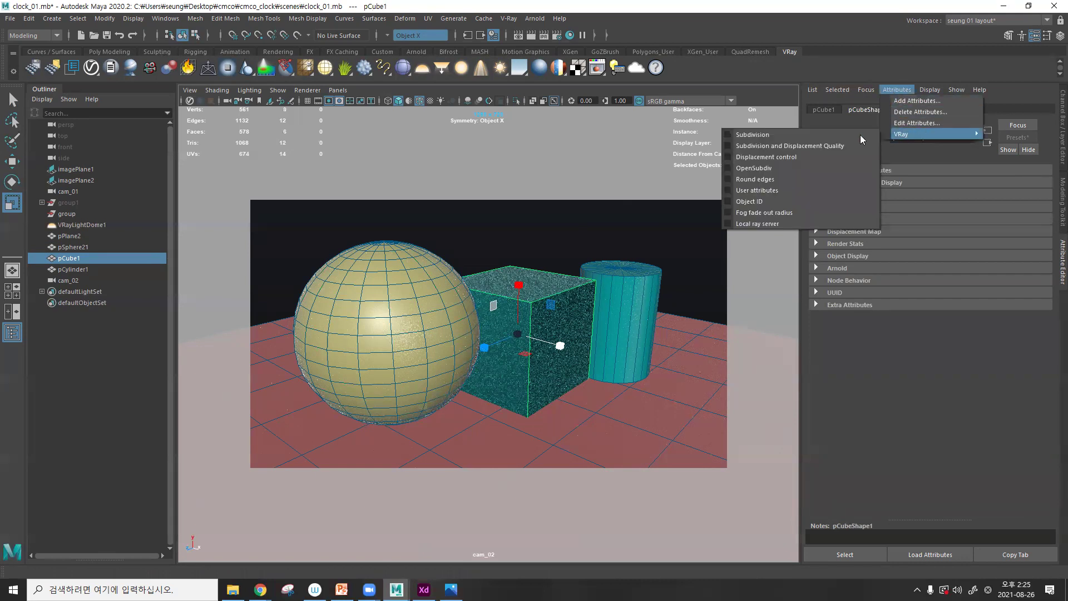
pyautogui.click(786, 198)
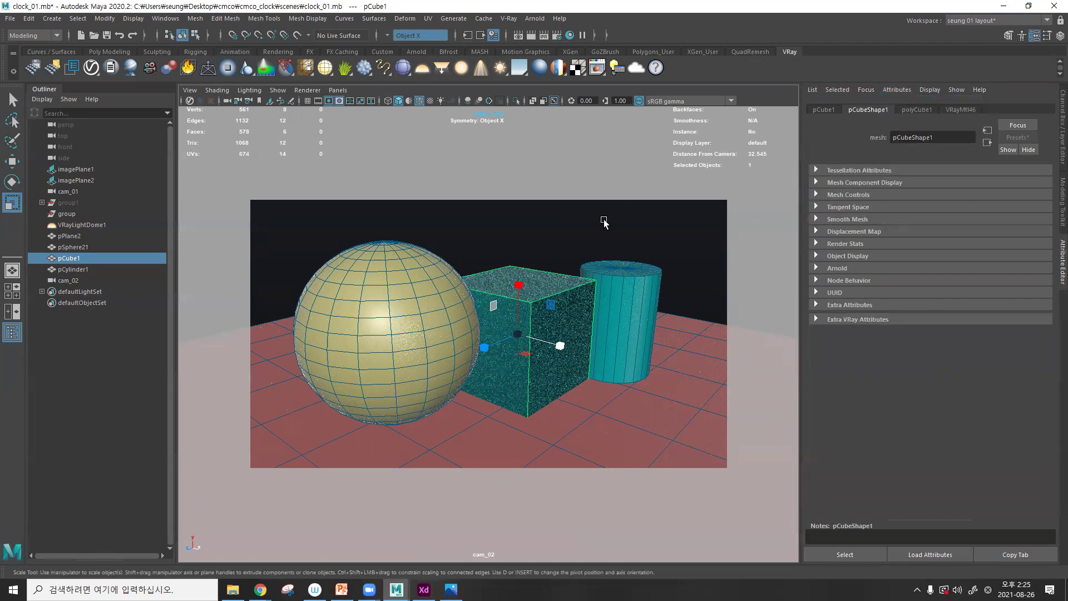
# - Add the V-Ray Object ID attribute to the cylinder's shape node
pyautogui.click(640, 273)
pyautogui.click(895, 90)
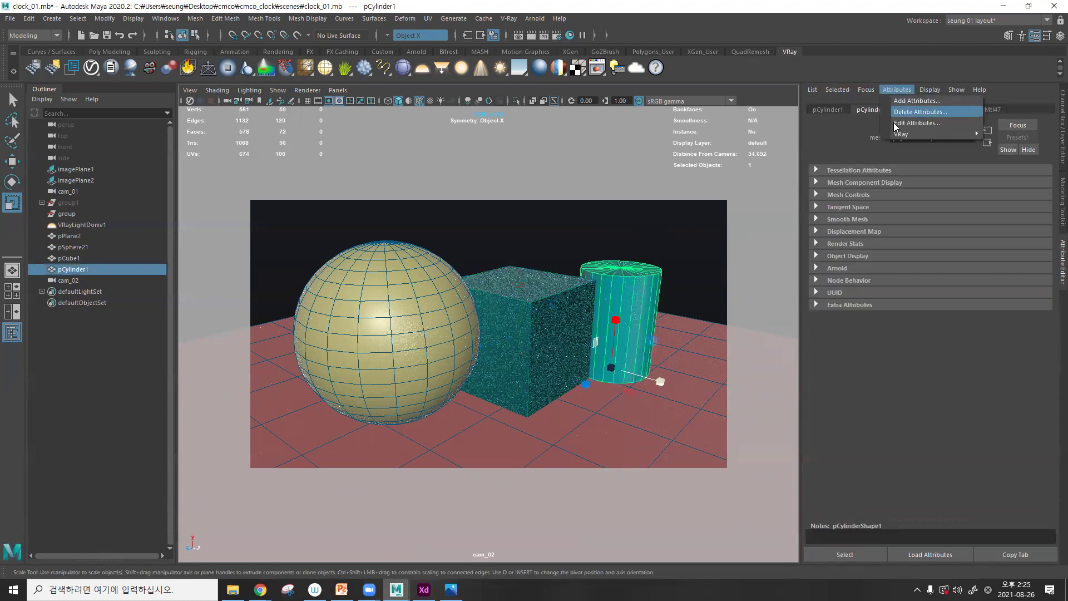
pyautogui.moveTo(894, 135)
pyautogui.click(806, 212)
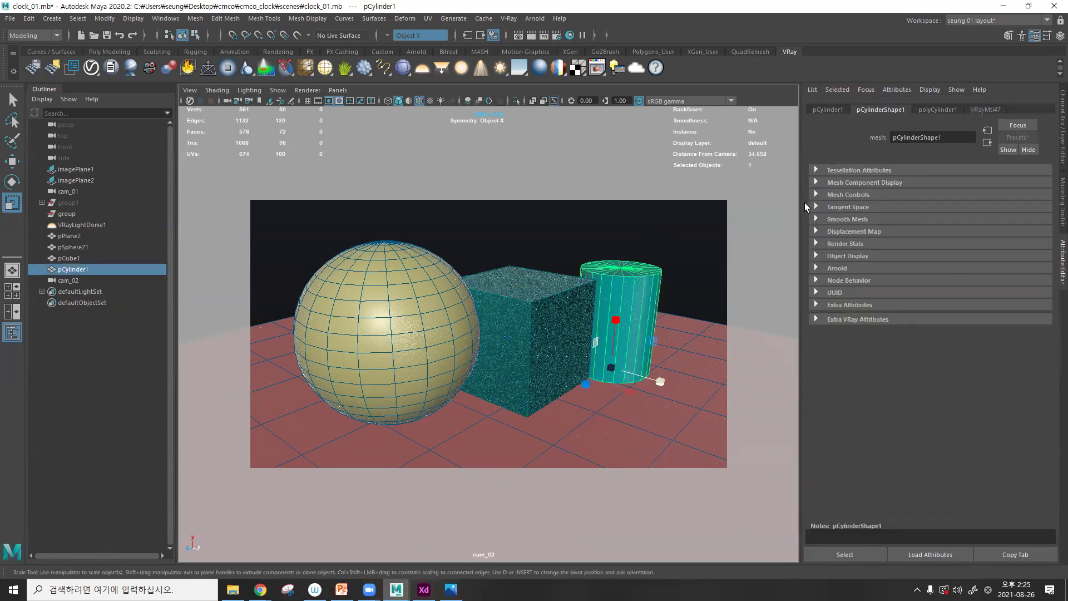
# - Add the V-Ray Object ID attribute to the floor plane's shape node, and clear the selection
pyautogui.click(708, 340)
pyautogui.click(888, 91)
pyautogui.moveTo(899, 135)
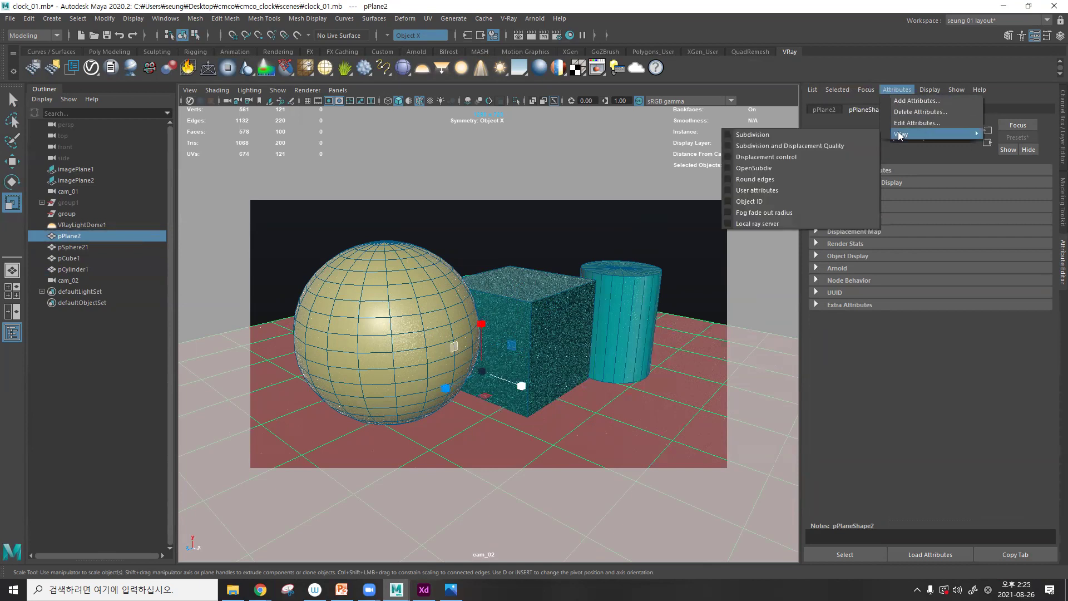
pyautogui.click(796, 201)
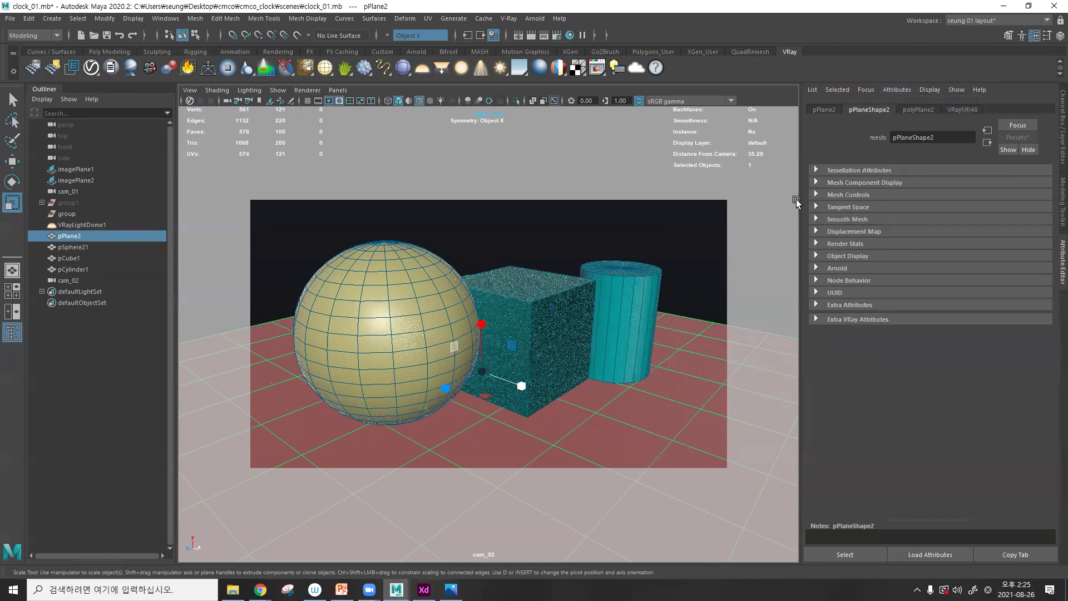
pyautogui.click(651, 242)
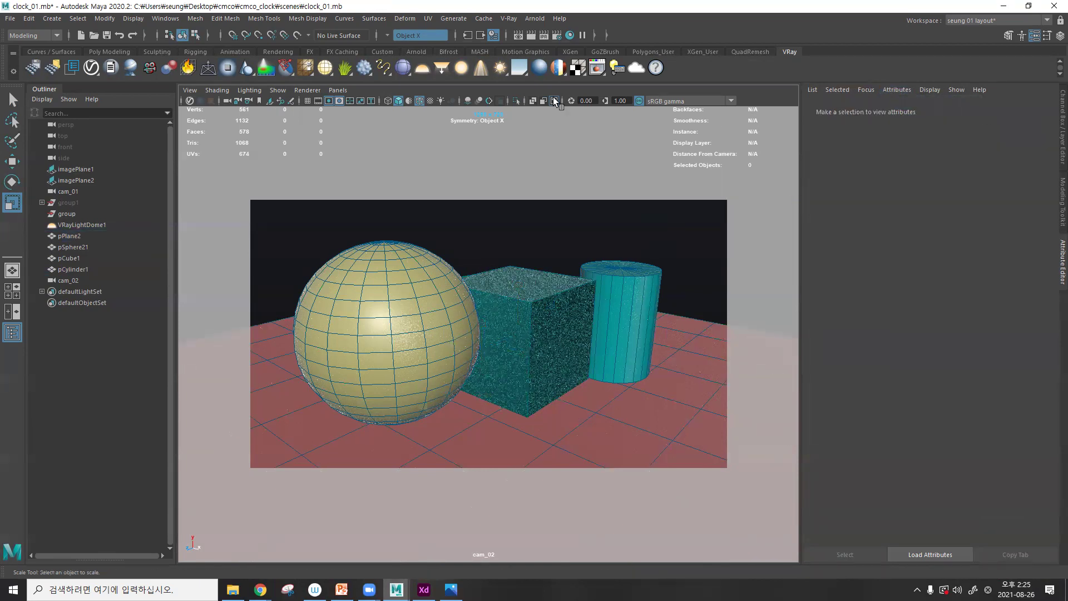
# - Render the scene, view the Alpha and multimatte channels, and close the frame buffer
pyautogui.click(546, 36)
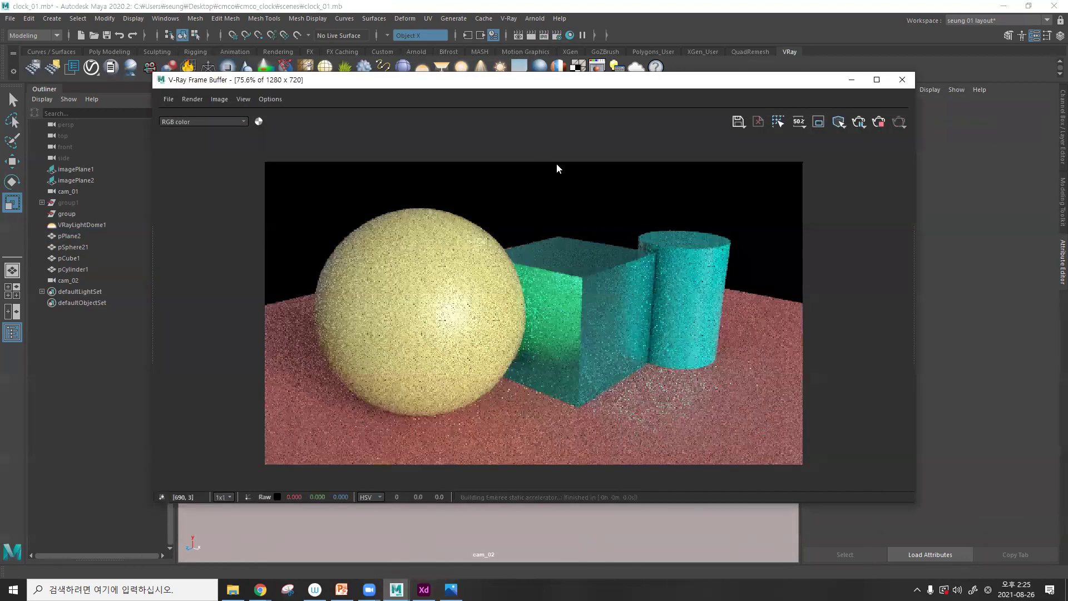
pyautogui.click(196, 122)
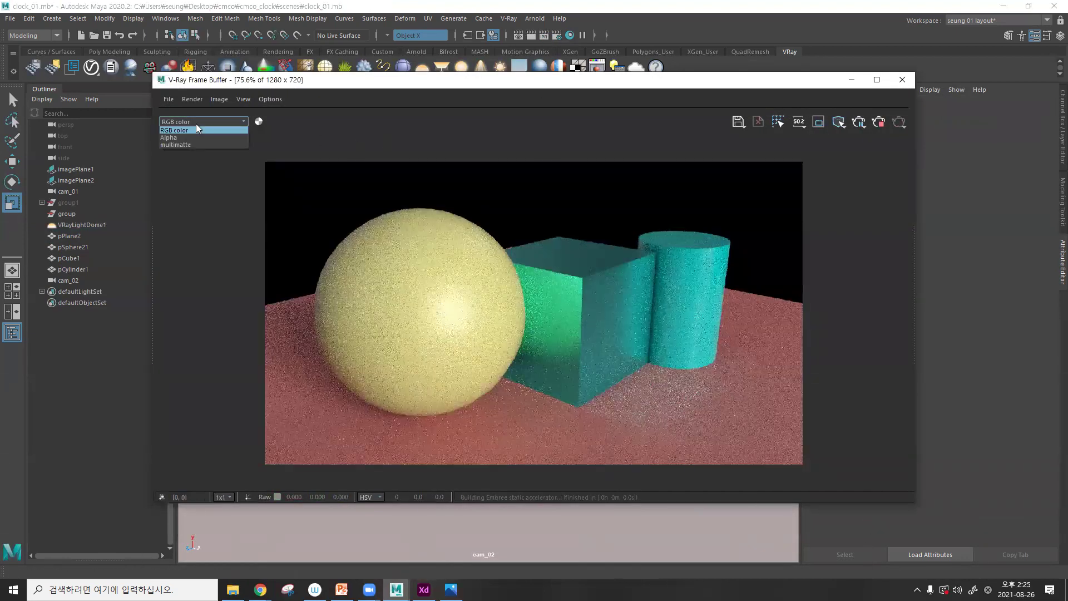
pyautogui.click(238, 121)
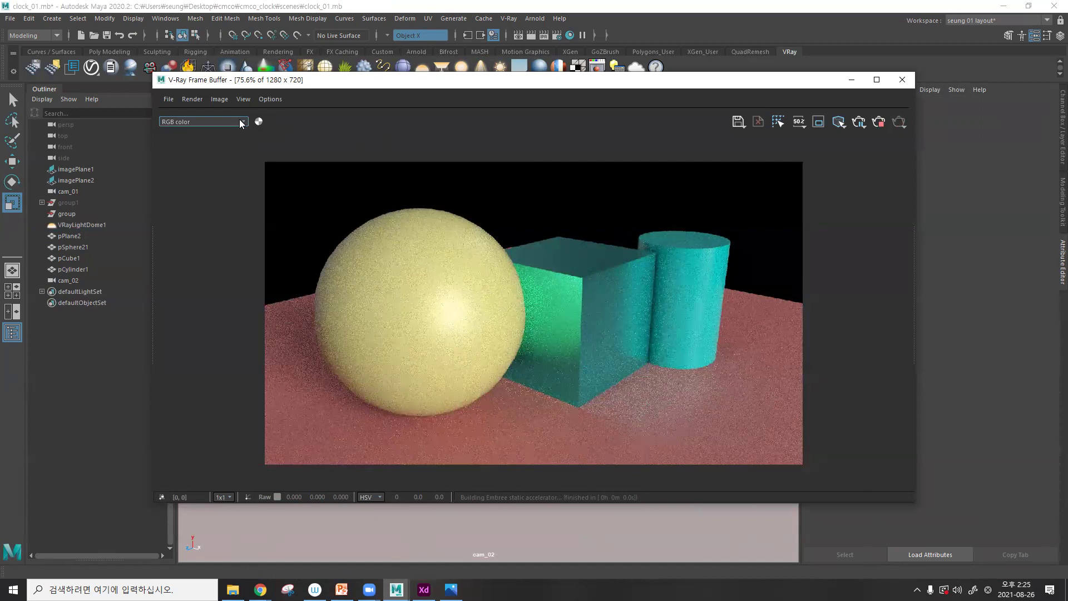
pyautogui.click(239, 121)
pyautogui.click(231, 137)
pyautogui.click(230, 126)
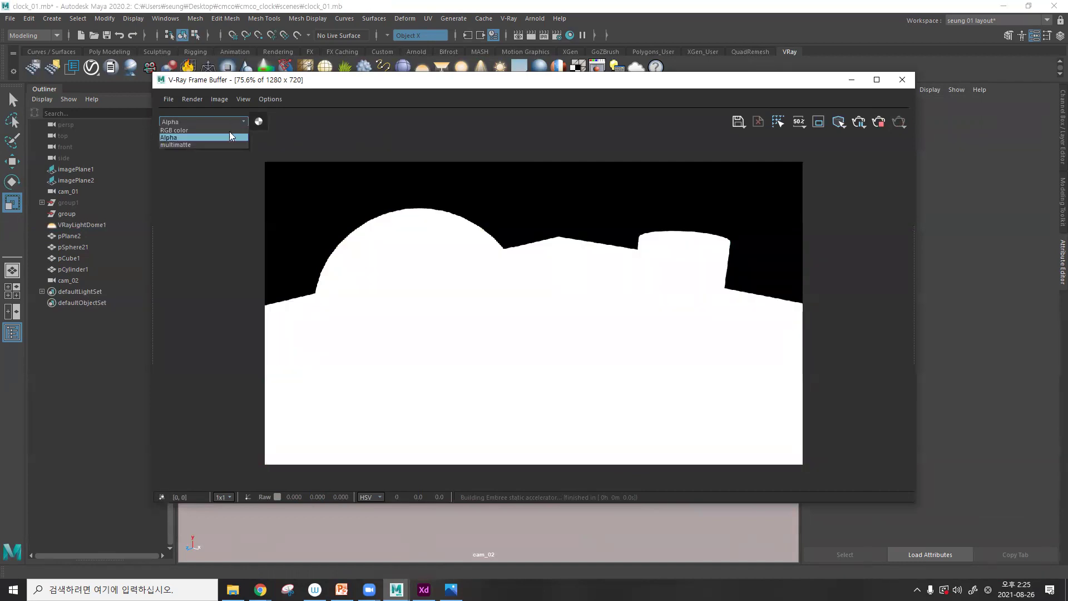
pyautogui.click(227, 144)
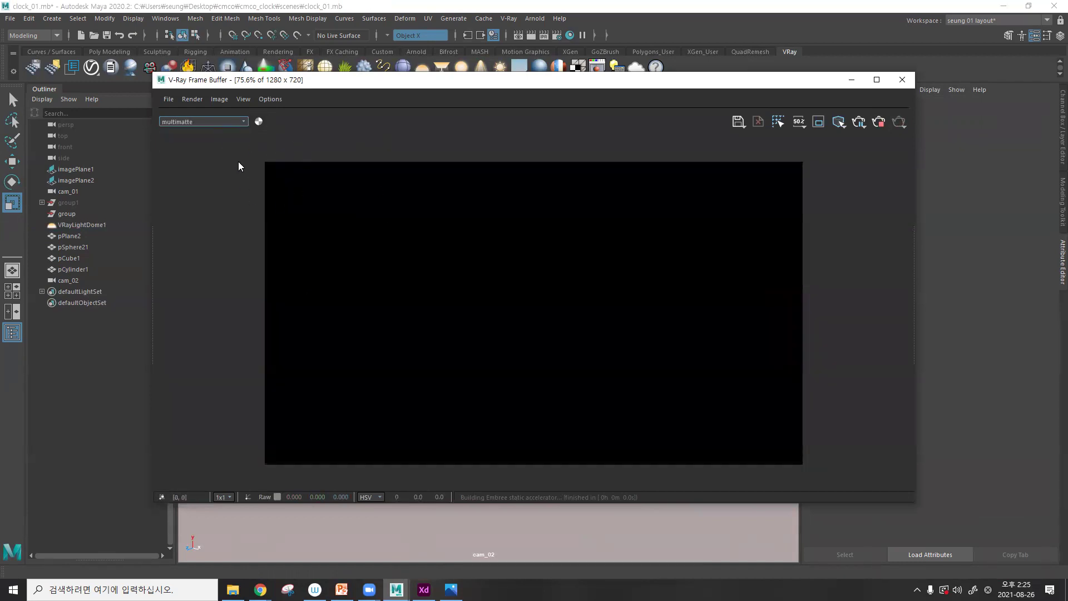
pyautogui.click(901, 79)
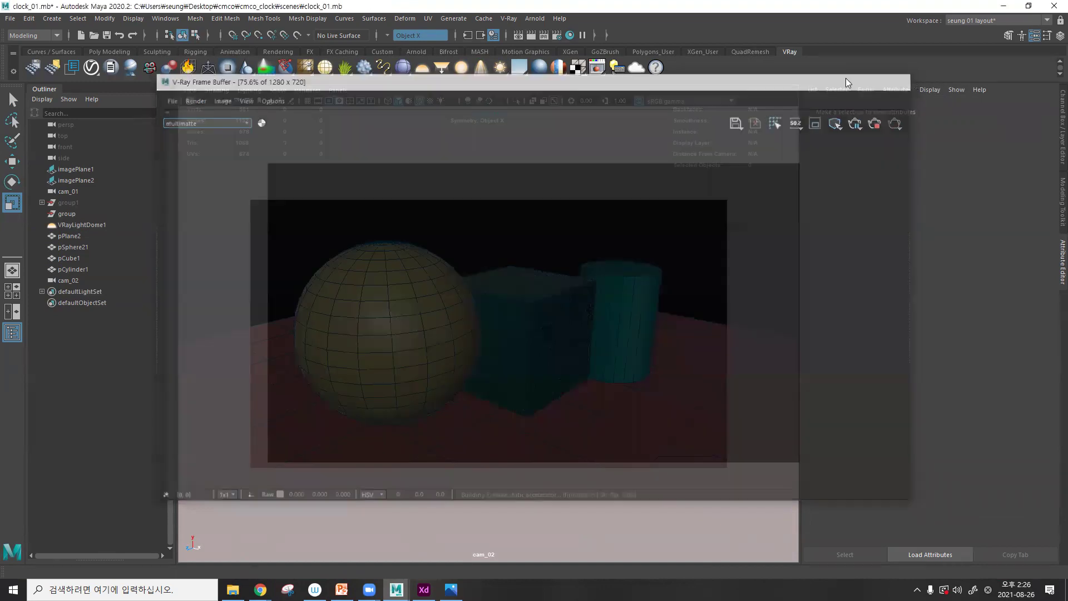
# - Set the V-Ray output name of the multi_cmco render element to multimatte_cmco in its extra attributes
pyautogui.click(557, 36)
pyautogui.click(316, 187)
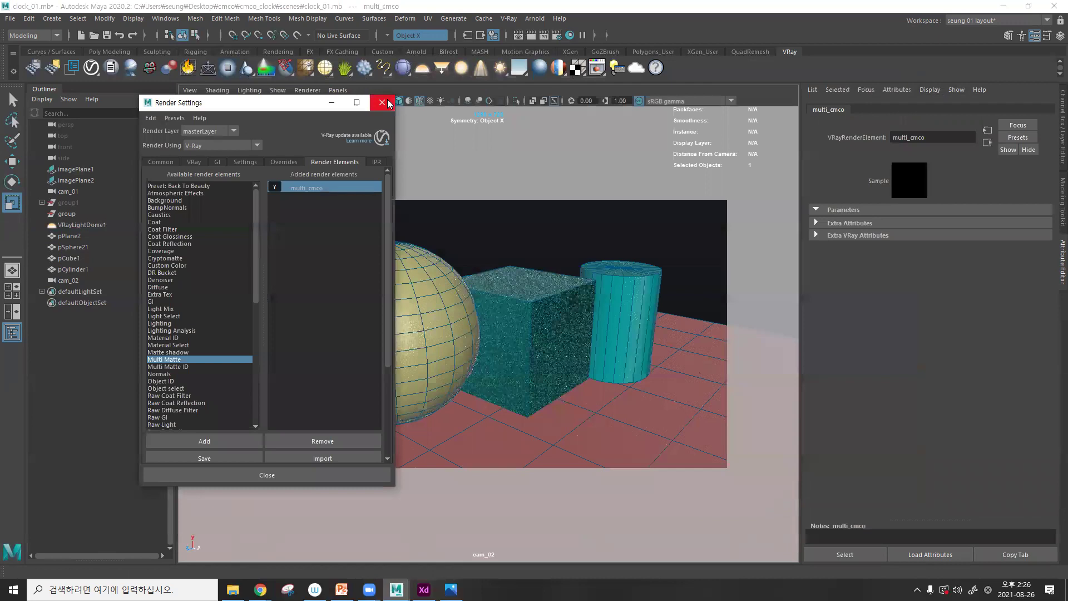
pyautogui.click(856, 222)
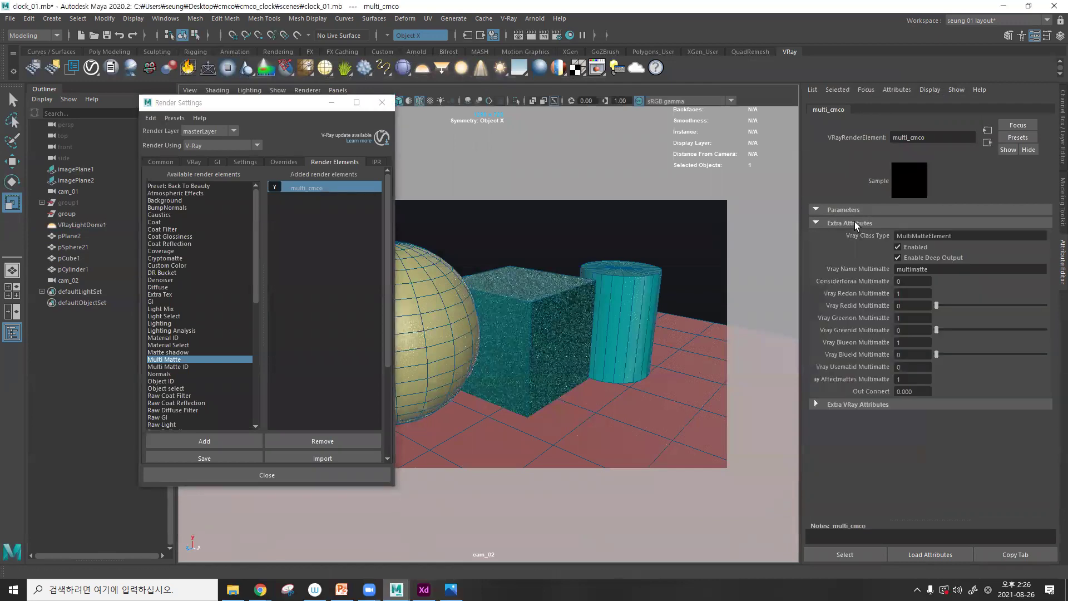
pyautogui.click(943, 271)
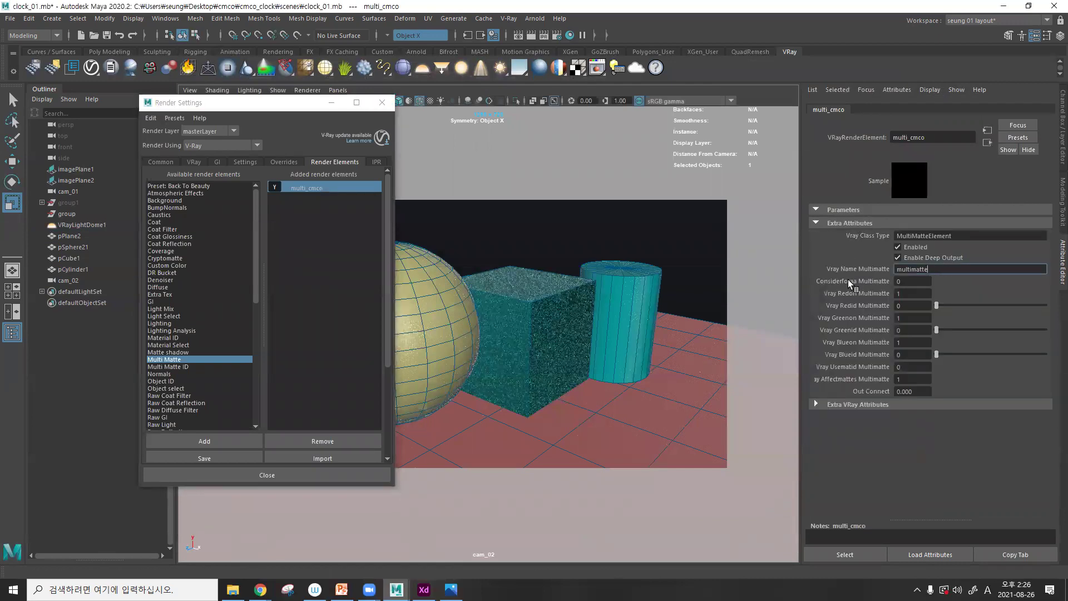
pyautogui.moveTo(933, 270); pyautogui.dragTo(914, 270)
pyautogui.click(912, 269)
pyautogui.write('_cmco')
pyautogui.press('Return')
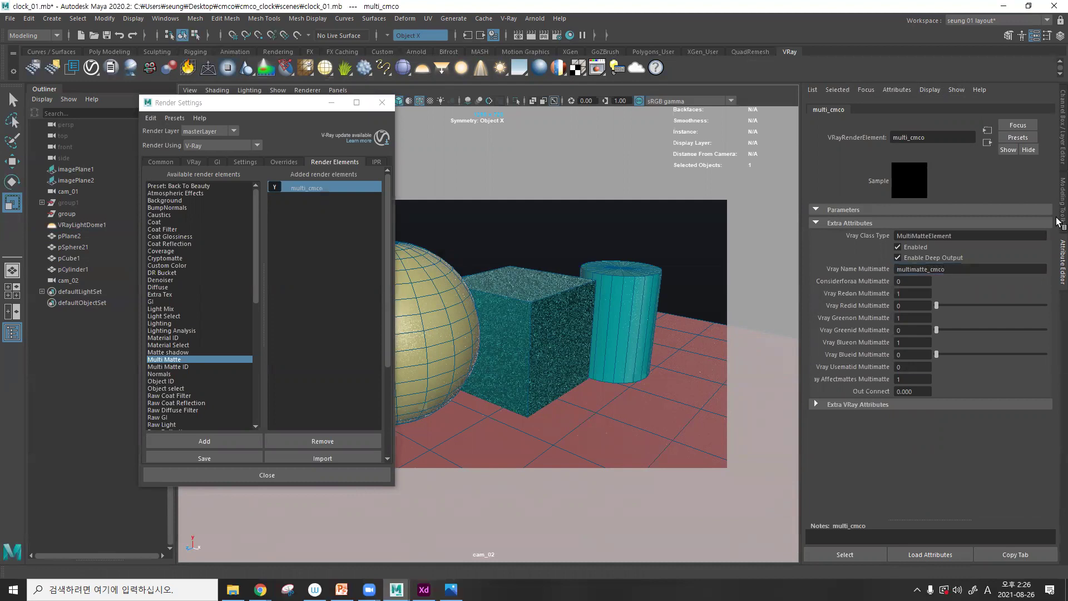
# - Render the scene again, view the multimatte_cmco channel, and return the frame buffer display to RGB color
pyautogui.click(545, 35)
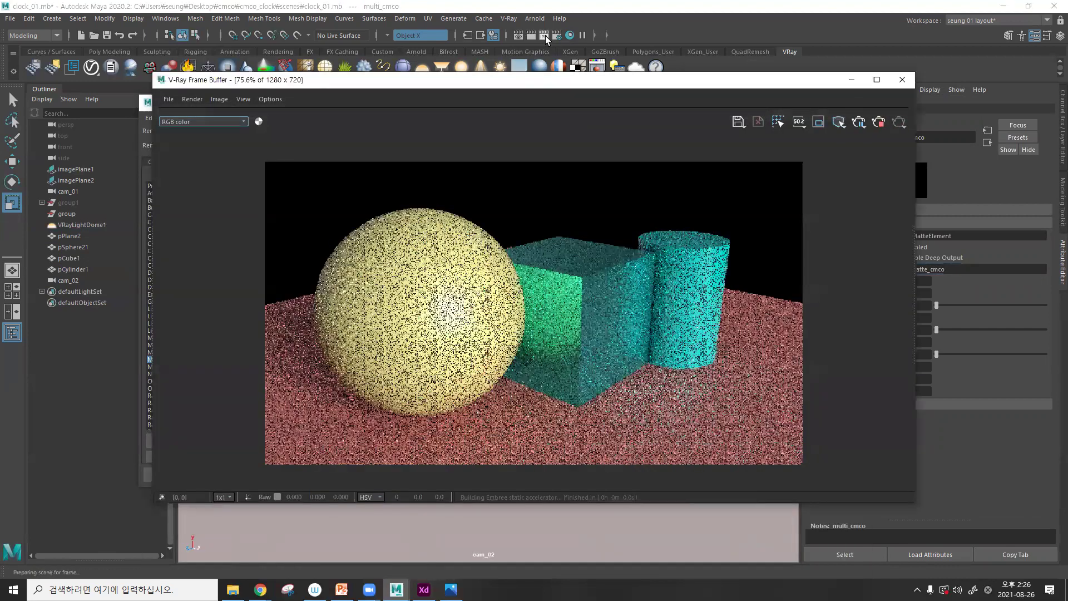
pyautogui.click(232, 120)
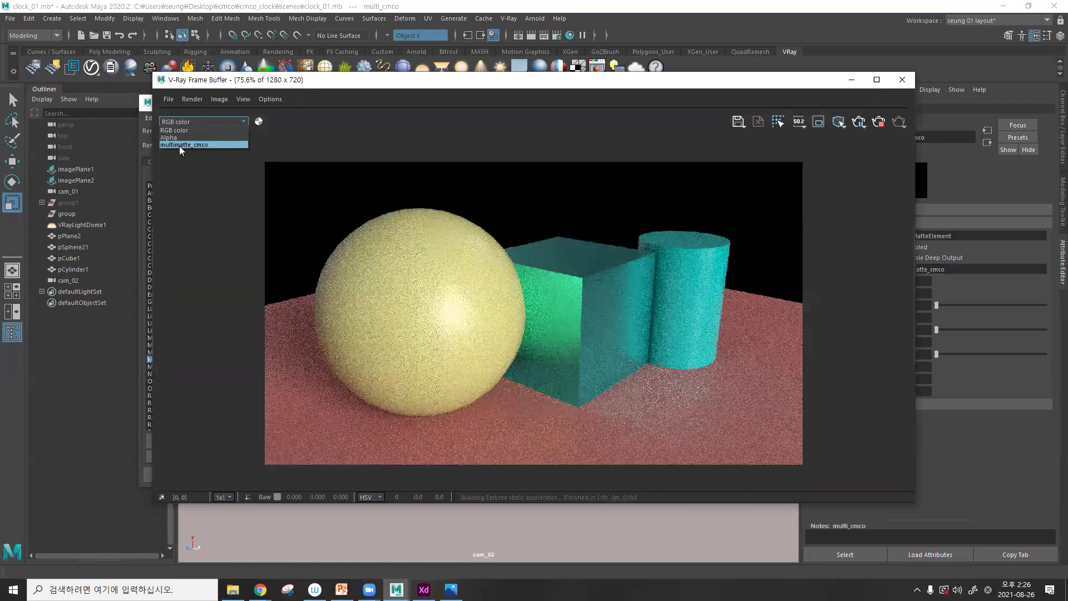
pyautogui.click(194, 145)
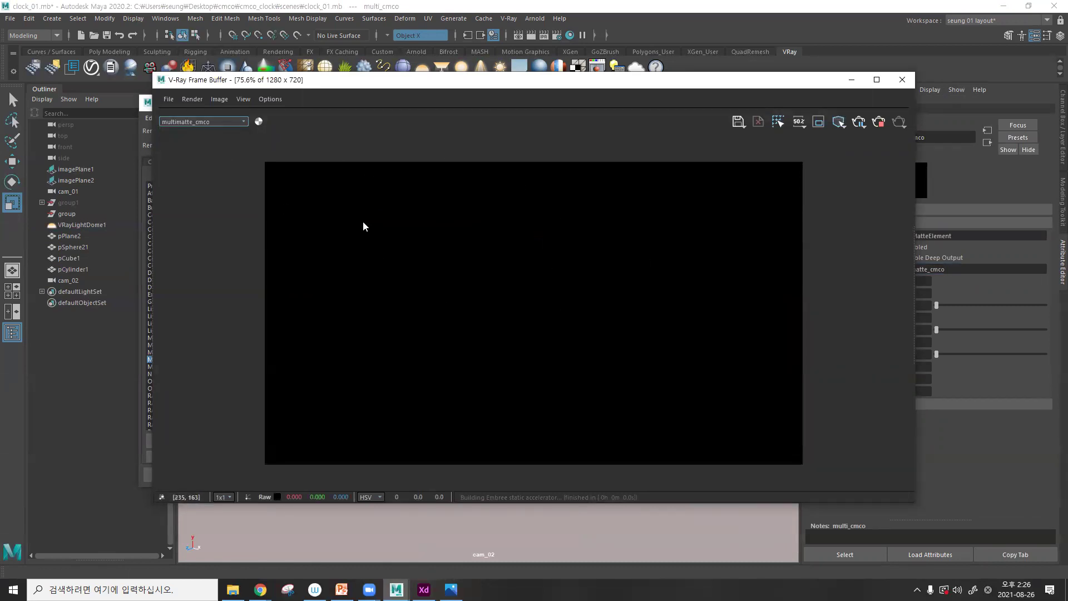
pyautogui.click(203, 121)
pyautogui.click(216, 144)
pyautogui.click(204, 122)
pyautogui.click(203, 130)
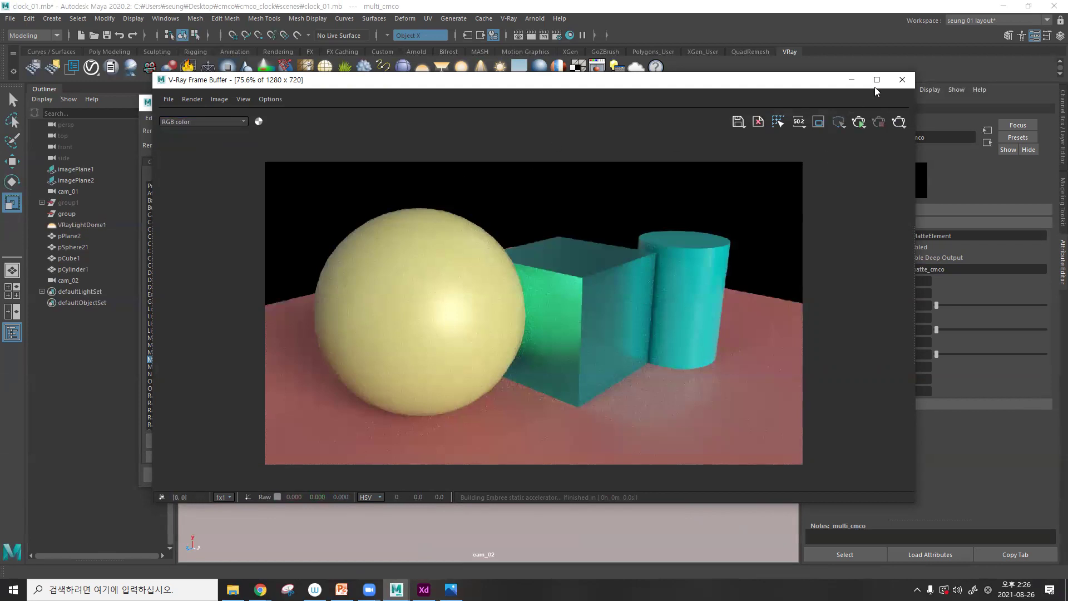
# - Minimize the frame buffer, move the Render Settings window clear of the objects, and select the sphere
pyautogui.click(851, 79)
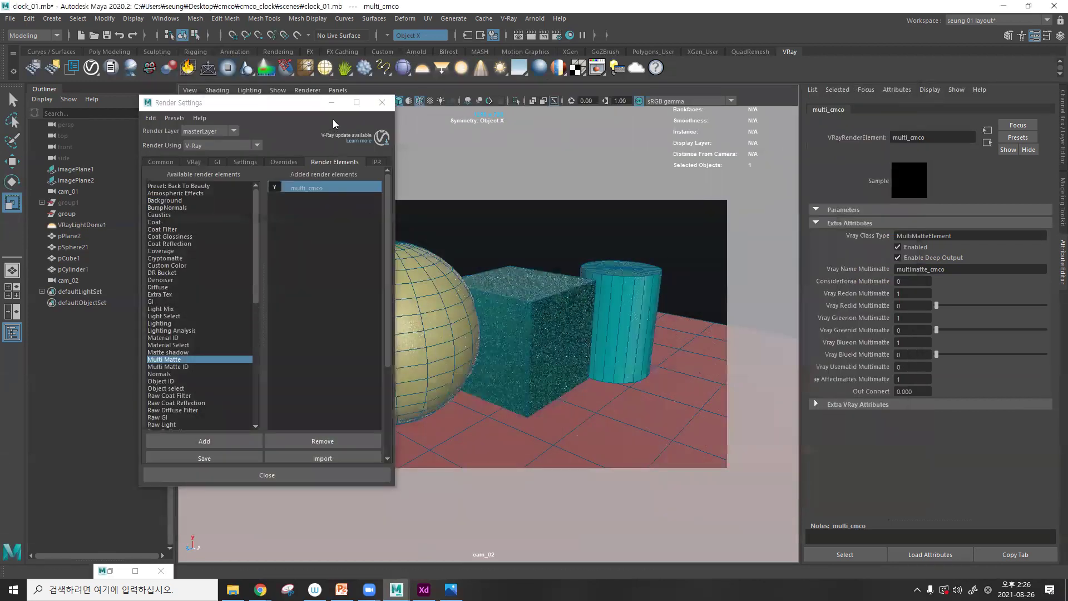
pyautogui.moveTo(261, 103); pyautogui.dragTo(148, 81)
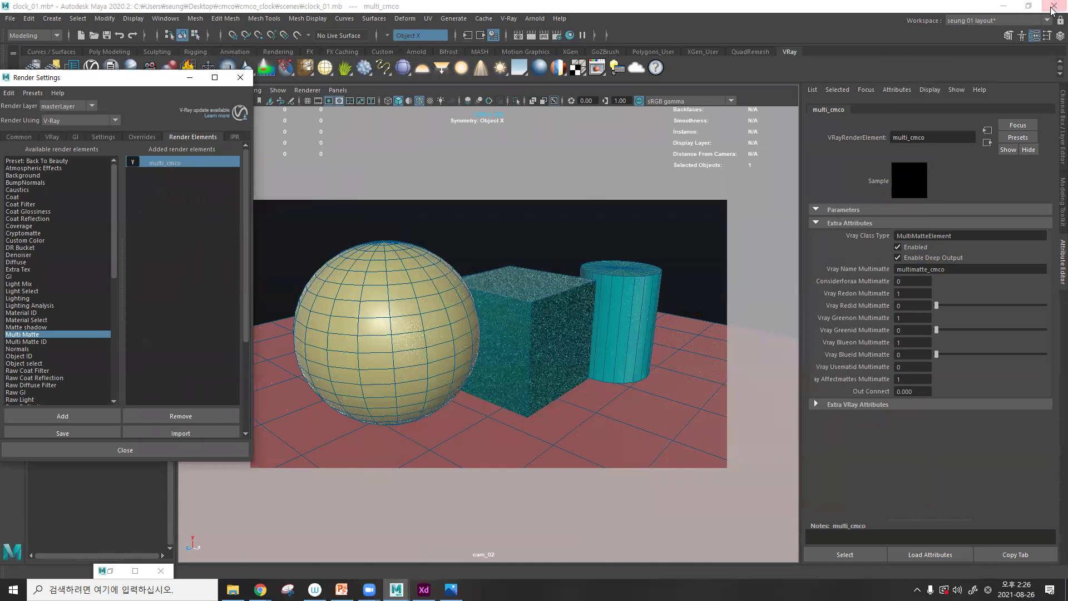
pyautogui.click(374, 272)
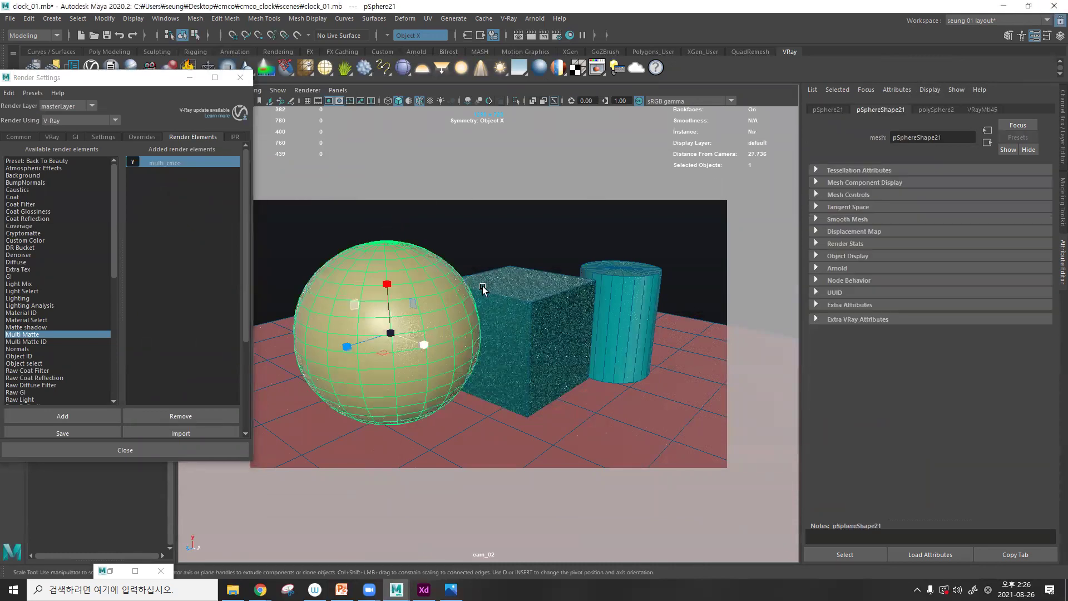
# - Remove the V-Ray Object ID attribute from the sphere's shape node and add it back
pyautogui.click(909, 90)
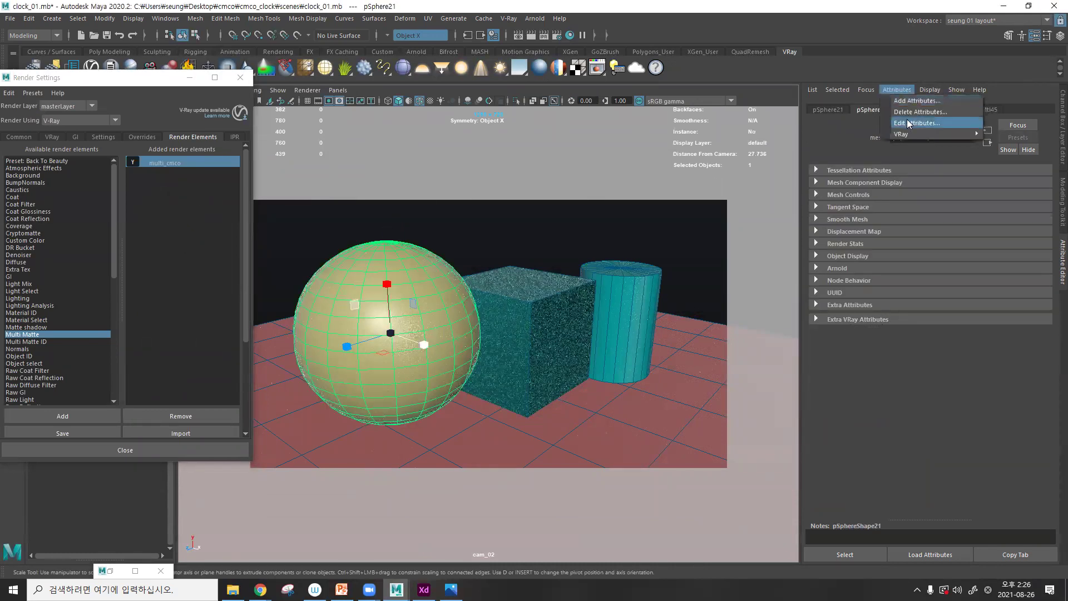
pyautogui.moveTo(907, 133)
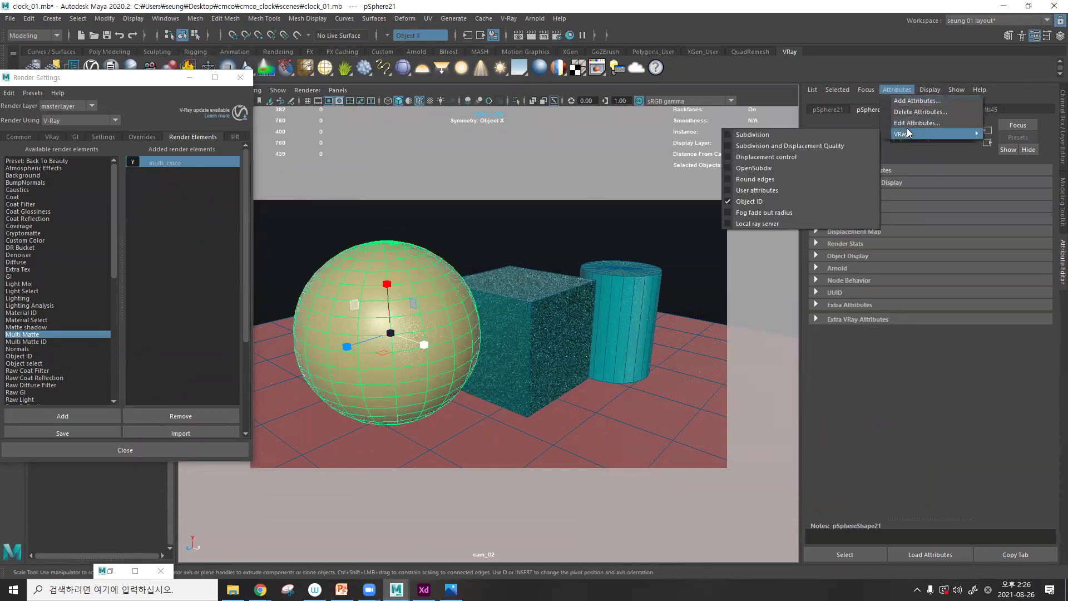
pyautogui.click(779, 201)
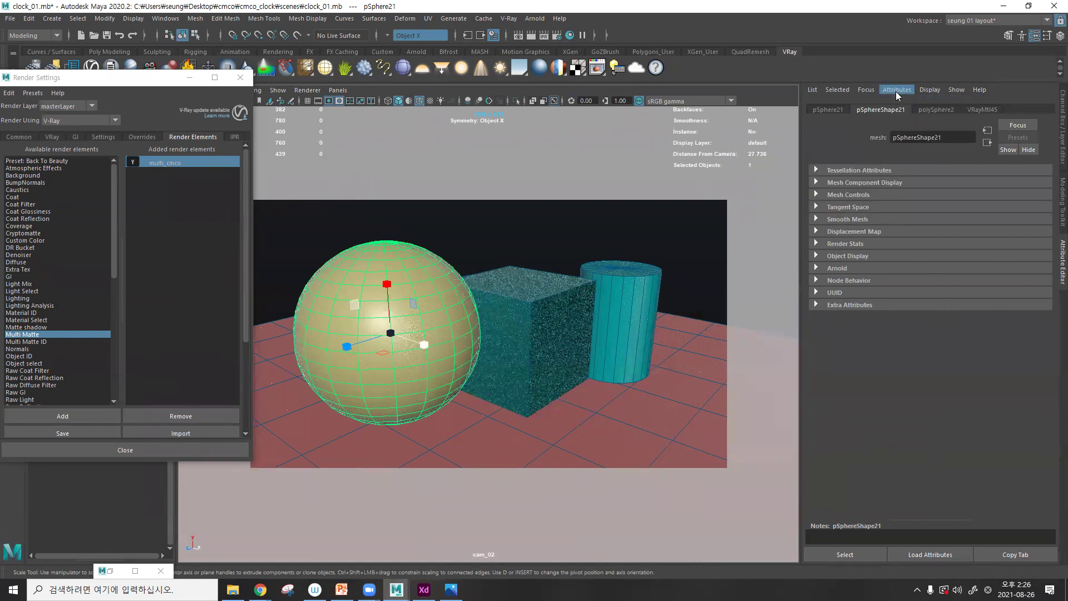
pyautogui.click(896, 91)
pyautogui.moveTo(899, 137)
pyautogui.click(794, 202)
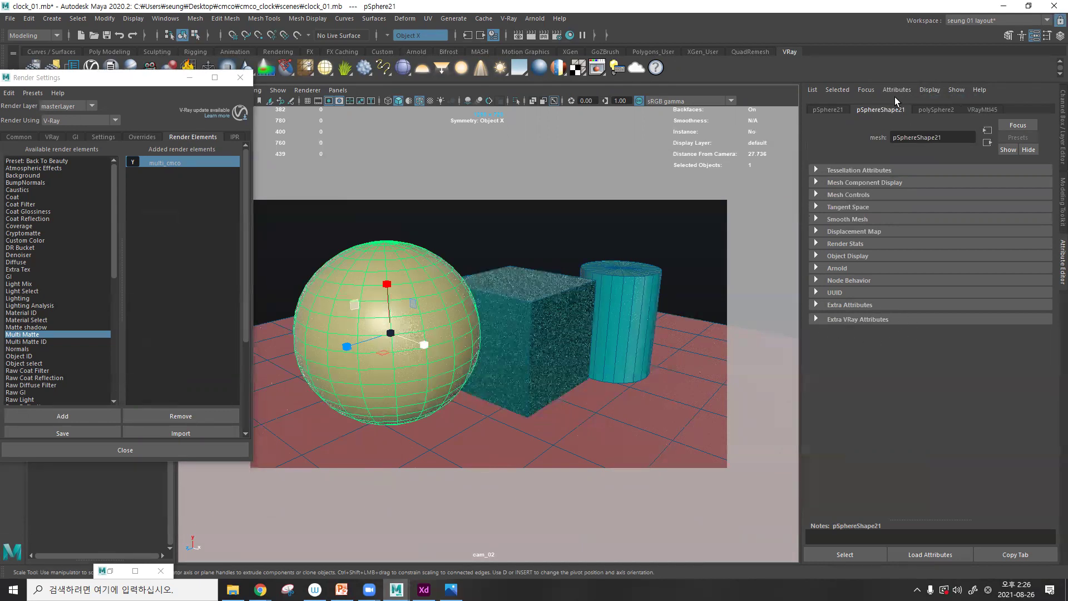
# - Set the sphere's V-Ray Object ID to 1
pyautogui.click(813, 319)
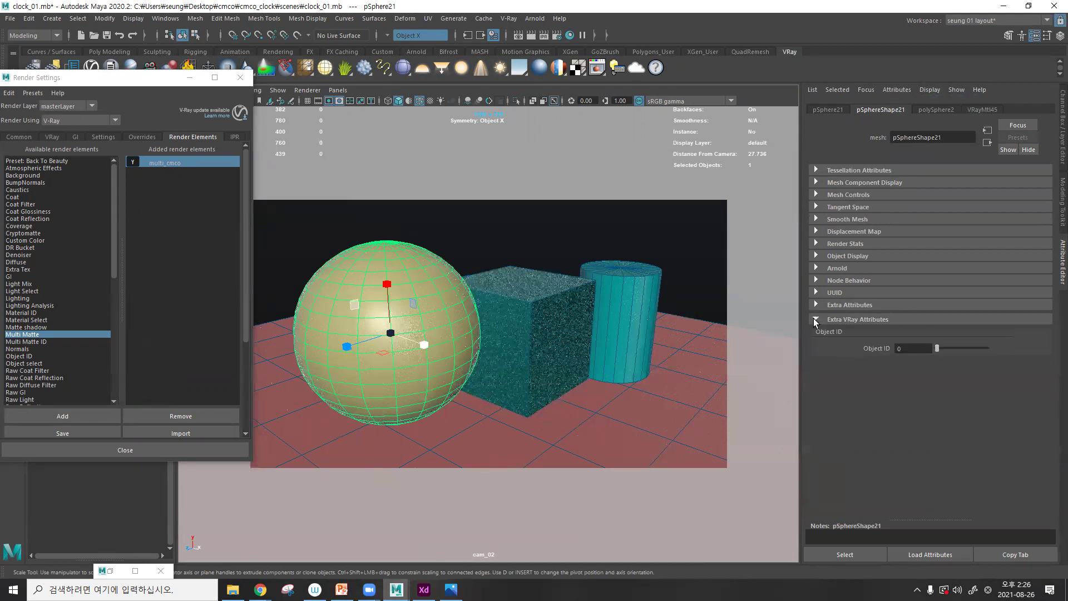
pyautogui.doubleClick(912, 348)
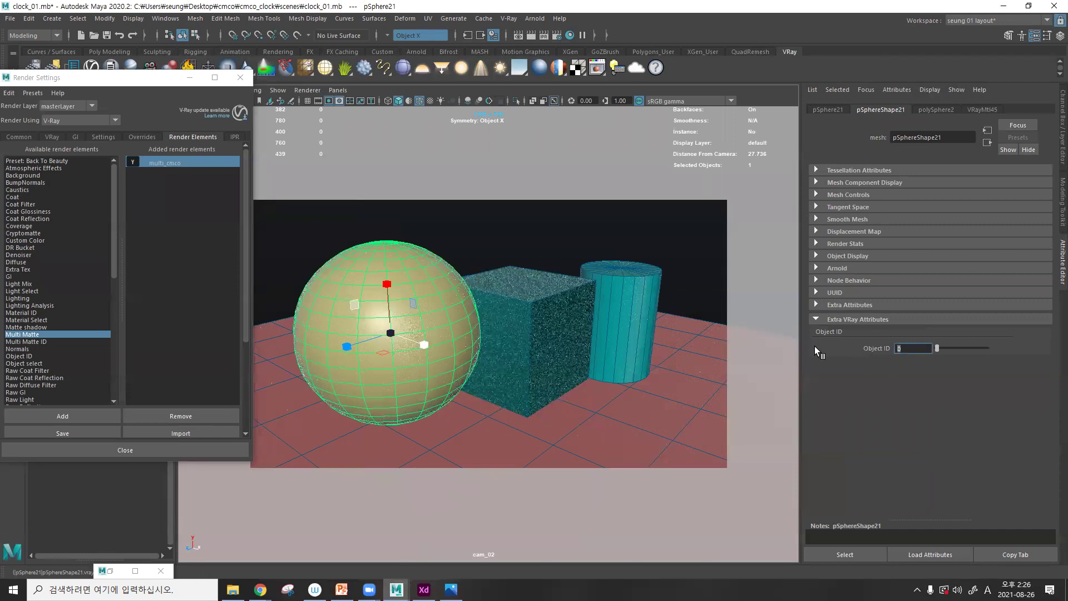
pyautogui.write('1')
pyautogui.press('Return')
# - Set the cube's V-Ray Object ID to 2
pyautogui.click(556, 310)
pyautogui.doubleClick(912, 348)
pyautogui.write('2')
pyautogui.press('Return')
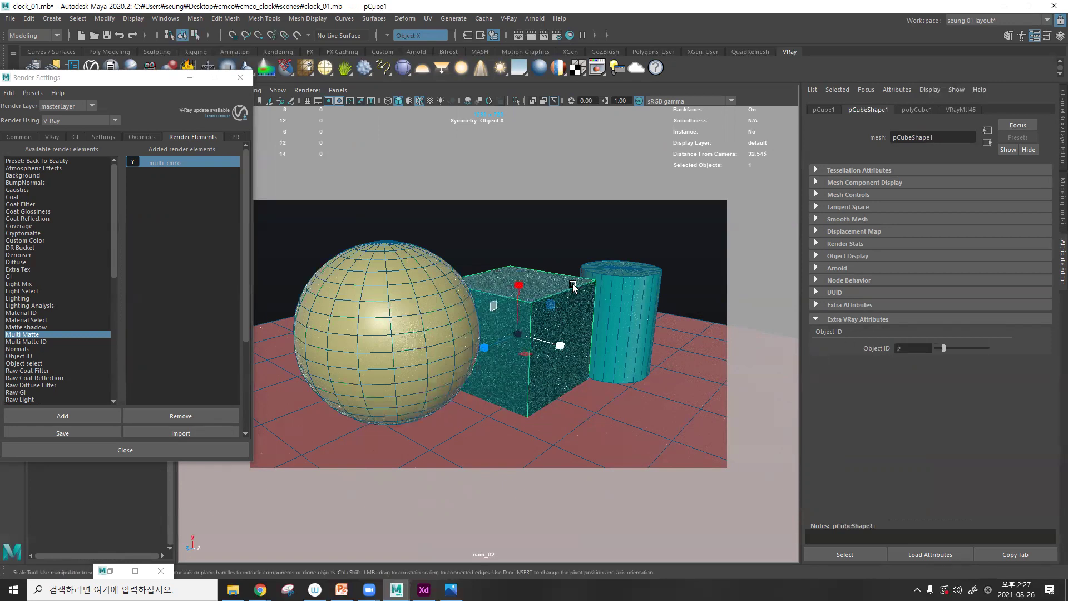
# - Set the cylinder's V-Ray Object ID to 3
pyautogui.click(614, 281)
pyautogui.doubleClick(912, 348)
pyautogui.write('3')
pyautogui.press('Return')
# - Set the floor plane's V-Ray Object ID to 4, and check its list of available V-Ray attributes
pyautogui.click(689, 357)
pyautogui.doubleClick(912, 348)
pyautogui.write('4')
pyautogui.press('Return')
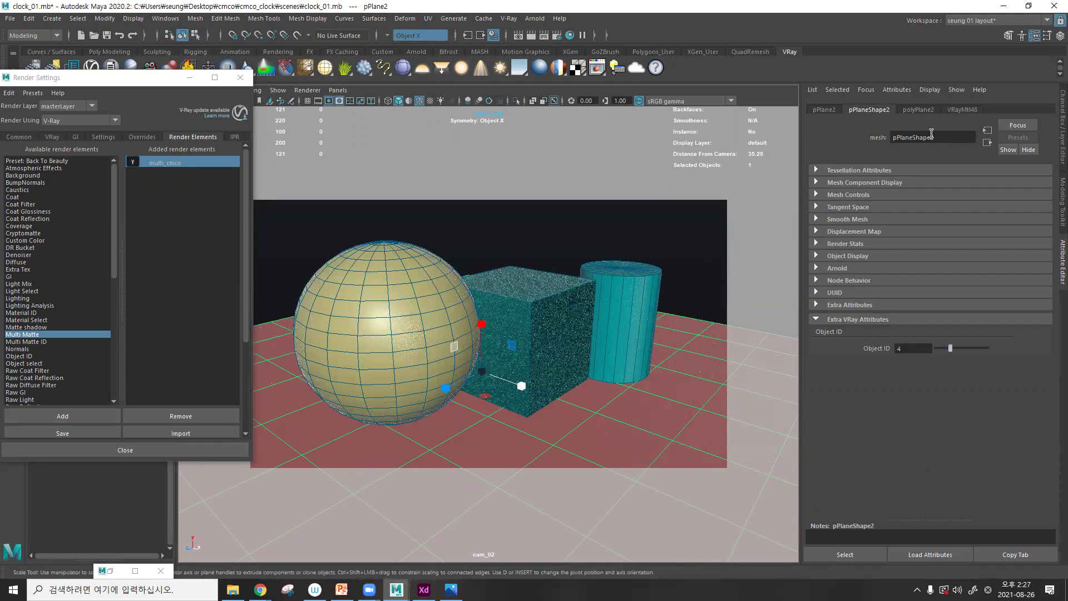
pyautogui.click(902, 90)
pyautogui.moveTo(906, 134)
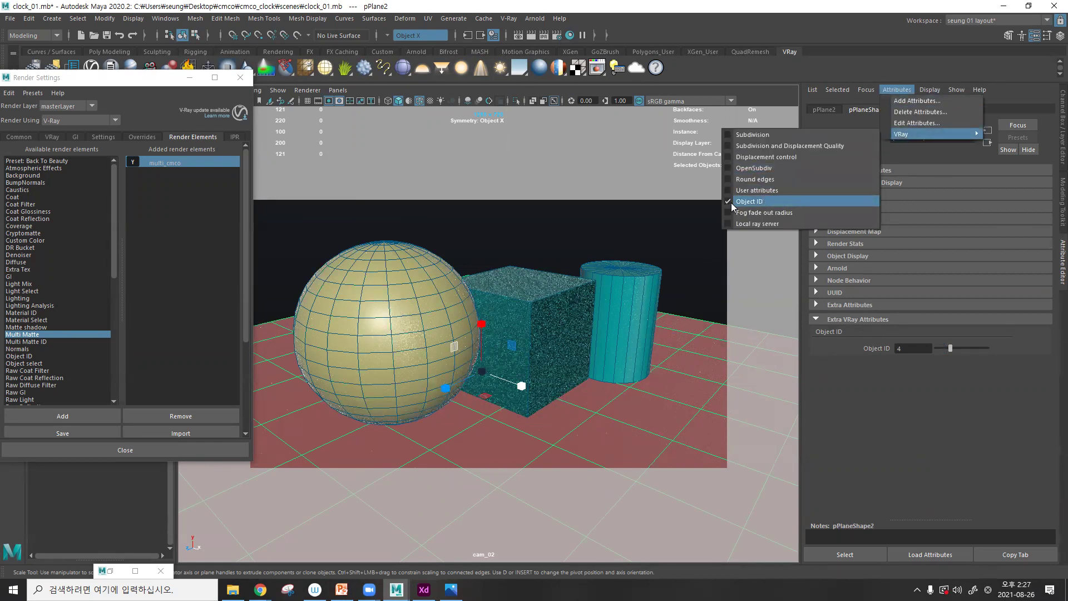
pyautogui.click(945, 371)
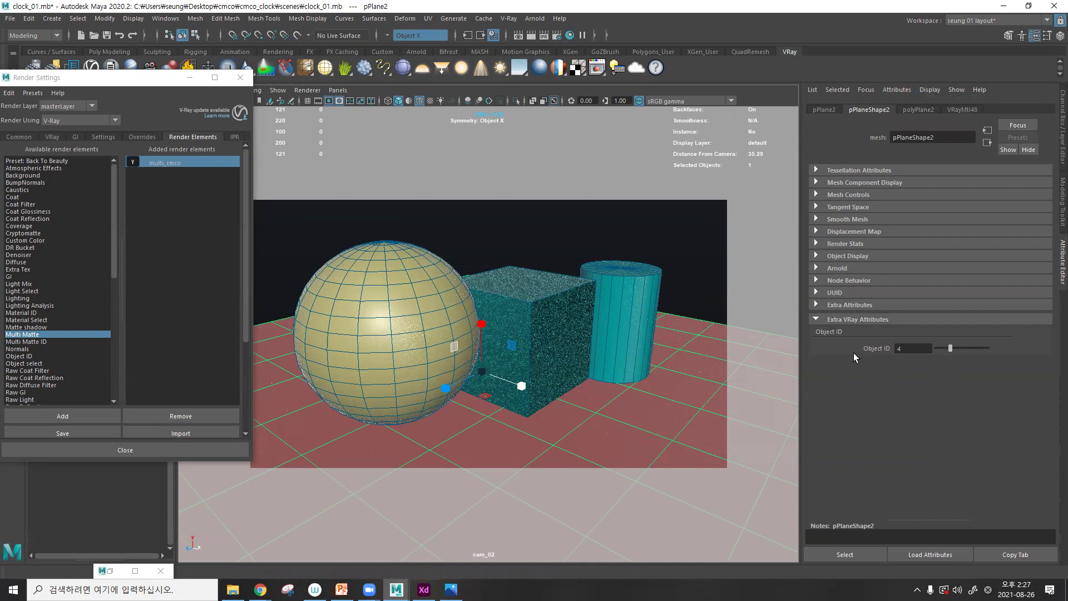
# - Show the multi_cmco render element's Extra VRay Attributes and collapse its Extra Attributes section
pyautogui.click(134, 82)
pyautogui.moveTo(134, 83); pyautogui.dragTo(226, 89)
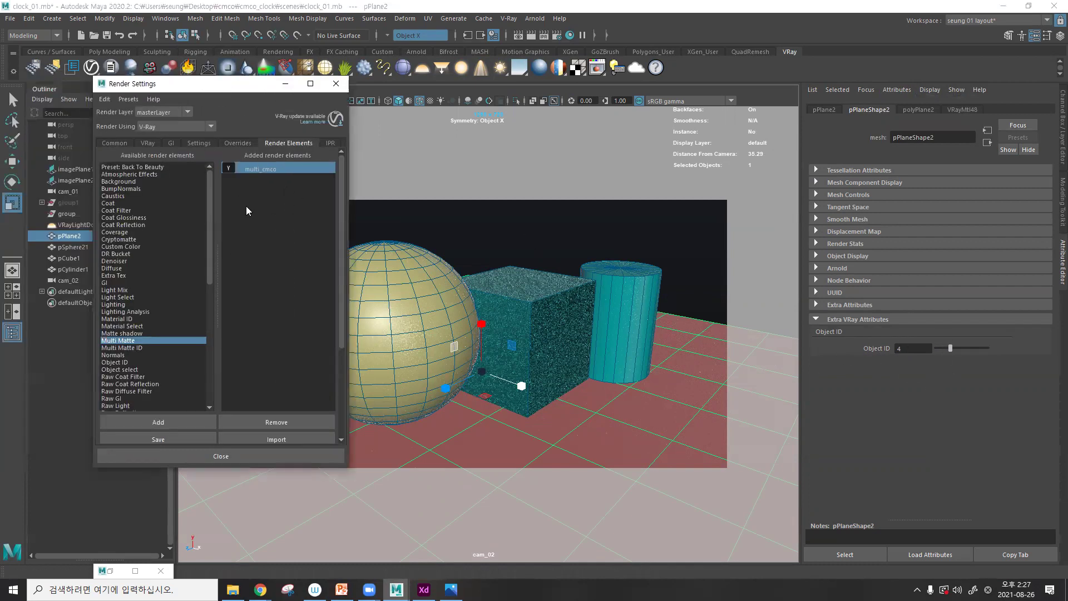
pyautogui.click(272, 168)
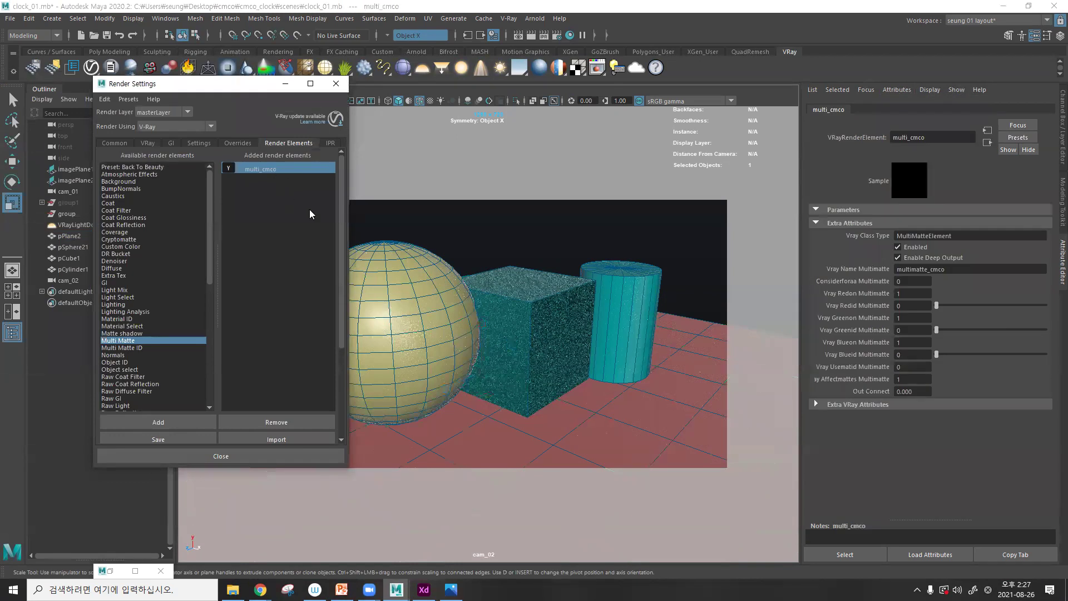
pyautogui.click(825, 404)
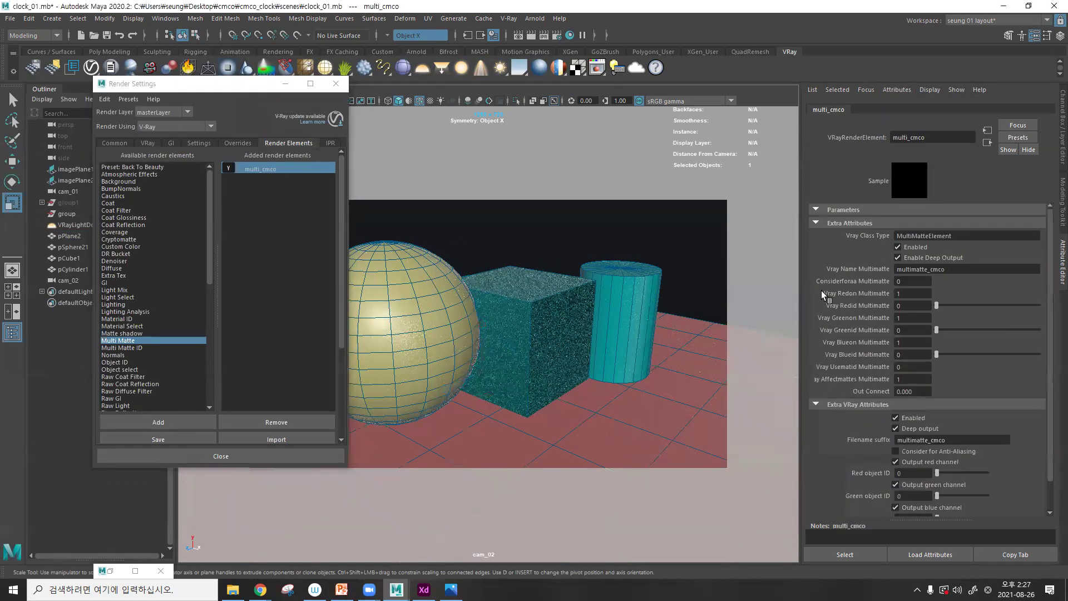
pyautogui.click(817, 223)
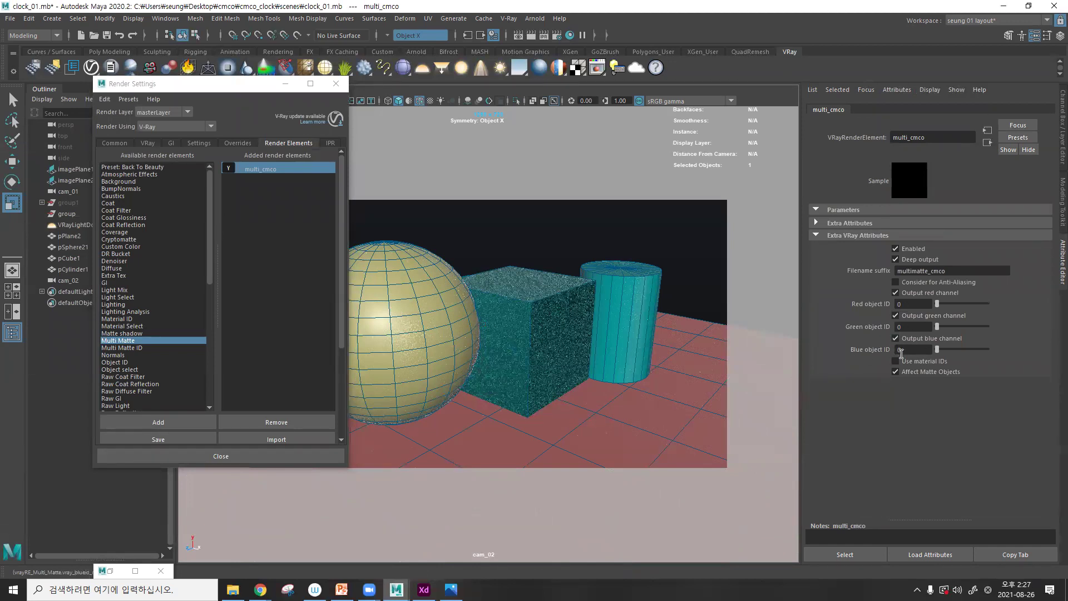
# - Set the multi_cmco element's red object ID to 1, green object ID to 2 and blue object ID to 3
pyautogui.click(912, 304)
pyautogui.write('1')
pyautogui.press('Return')
pyautogui.click(920, 327)
pyautogui.write('2')
pyautogui.press('Return')
pyautogui.click(906, 350)
pyautogui.write('3')
pyautogui.press('Return')
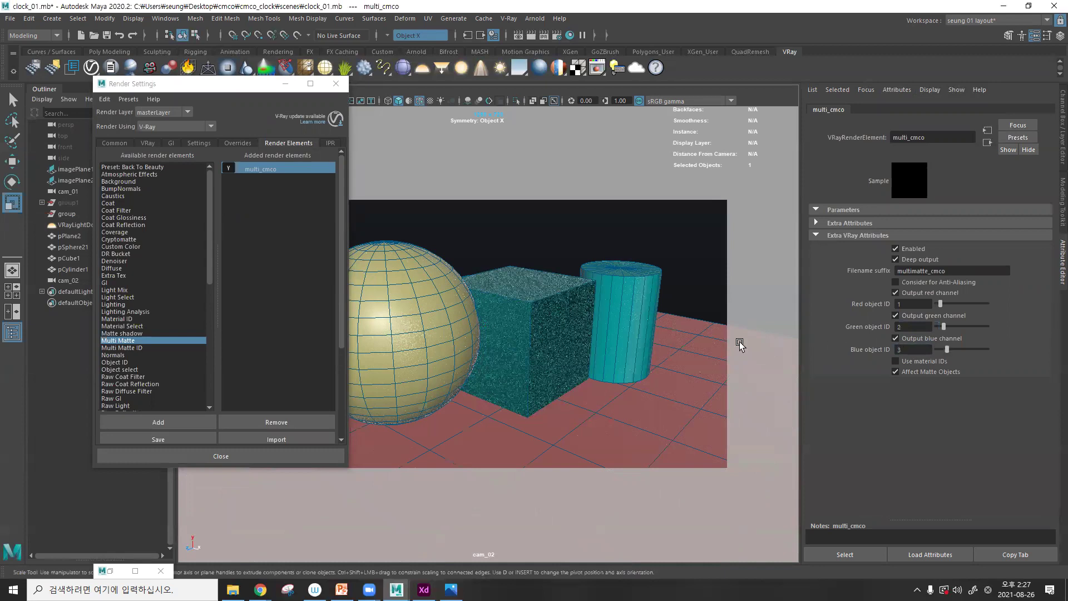
# - Check the Object IDs of the sphere, the cube and the cylinder one after another
pyautogui.click(428, 257)
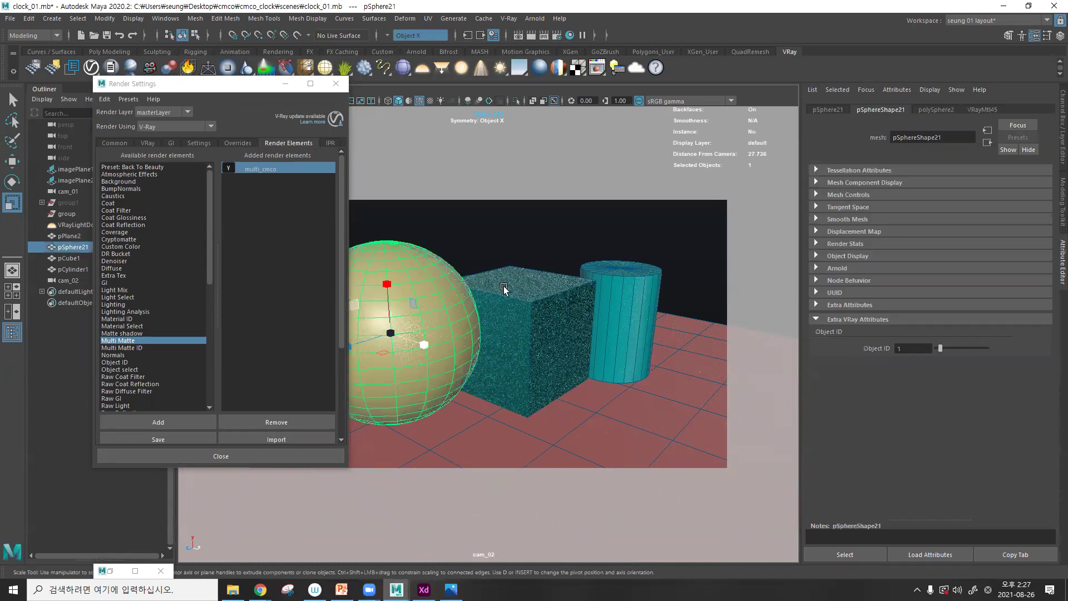
pyautogui.click(504, 287)
pyautogui.click(628, 286)
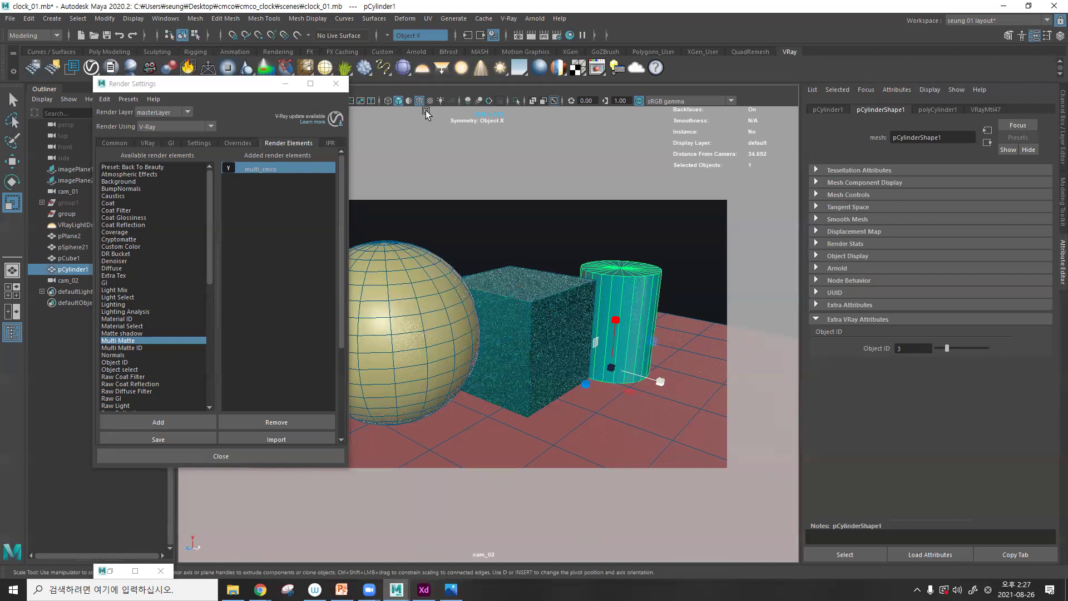
# - Render the scene and show the multimatte_cmco channel in a restored, non-maximized V-Ray frame buffer
pyautogui.click(544, 35)
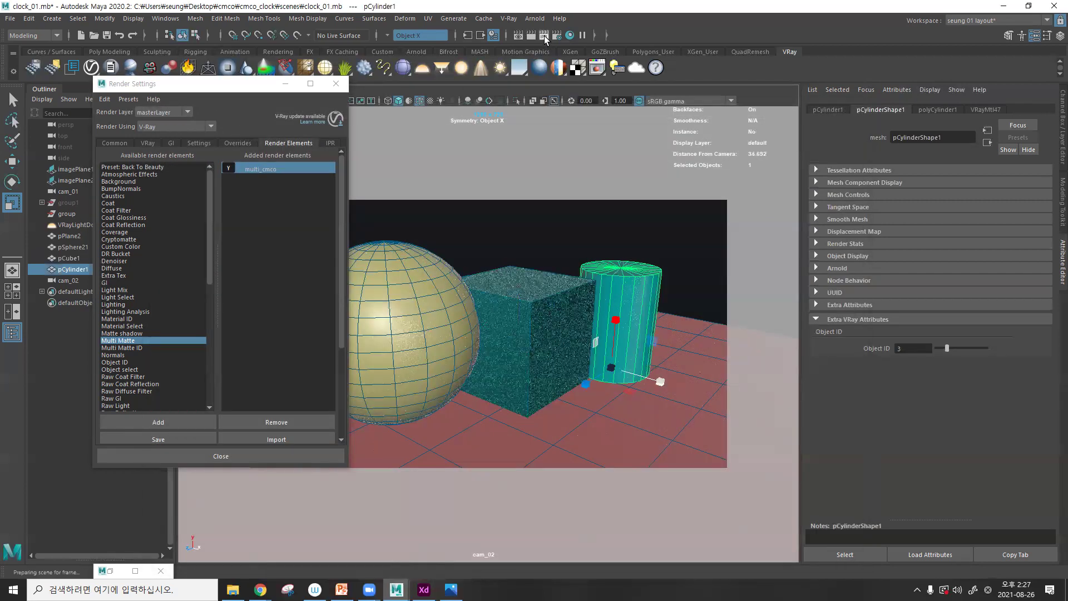
pyautogui.click(135, 570)
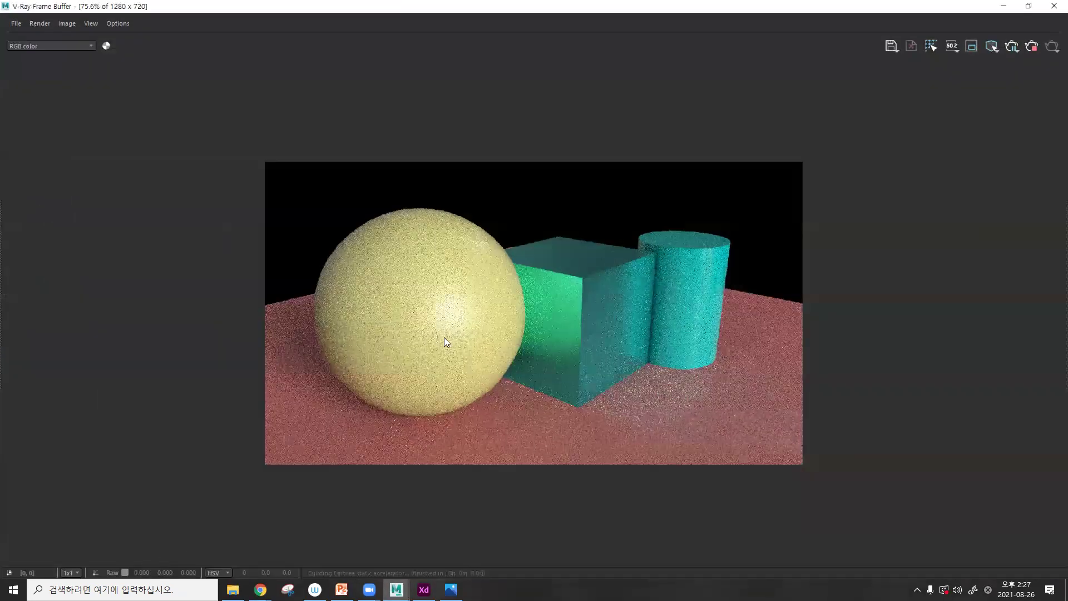
pyautogui.click(1032, 9)
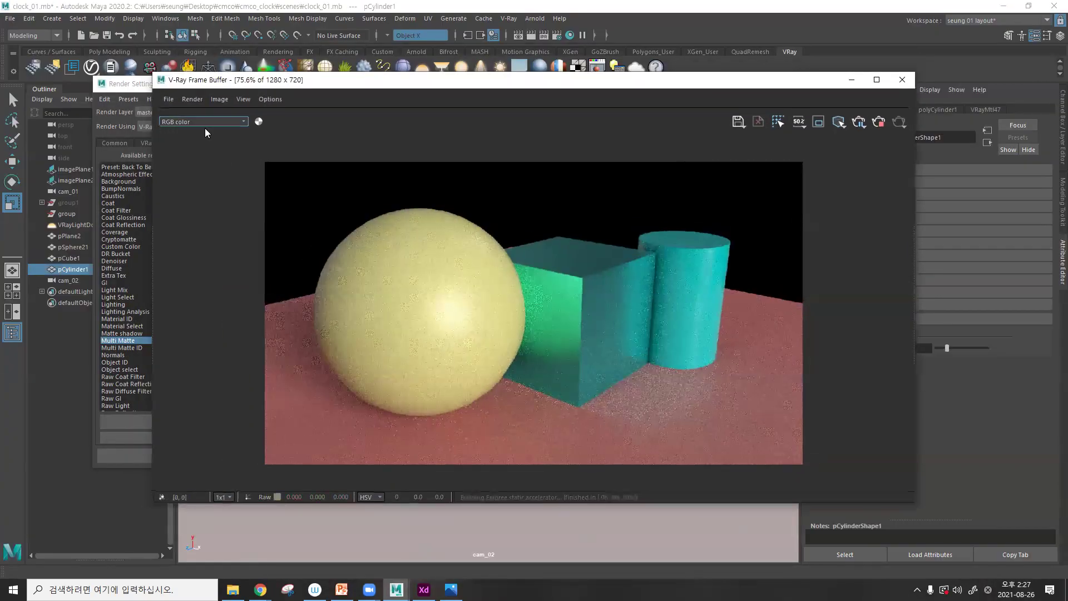
pyautogui.click(222, 123)
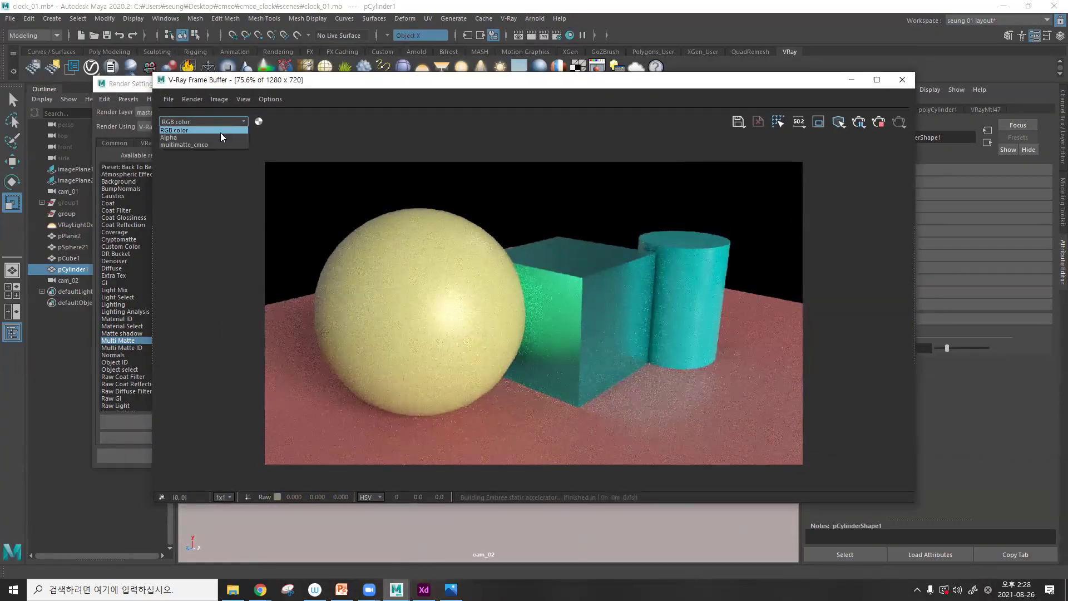
pyautogui.click(212, 146)
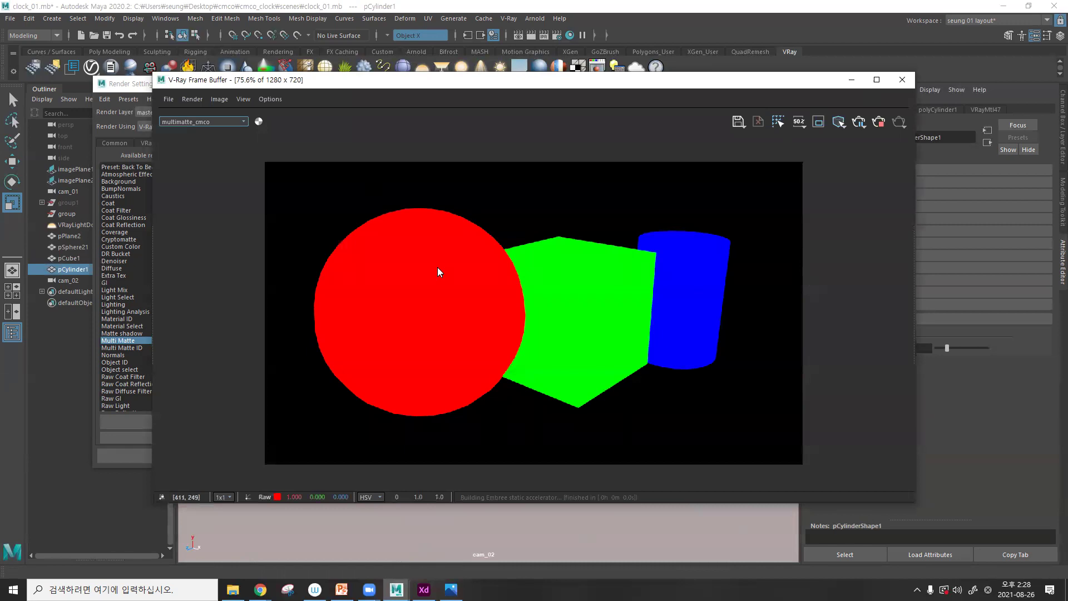
# - Examine the sphere, cube and cylinder mattes and their edges up close in the multimatte_cmco channel
pyautogui.scroll(1, 437, 267)
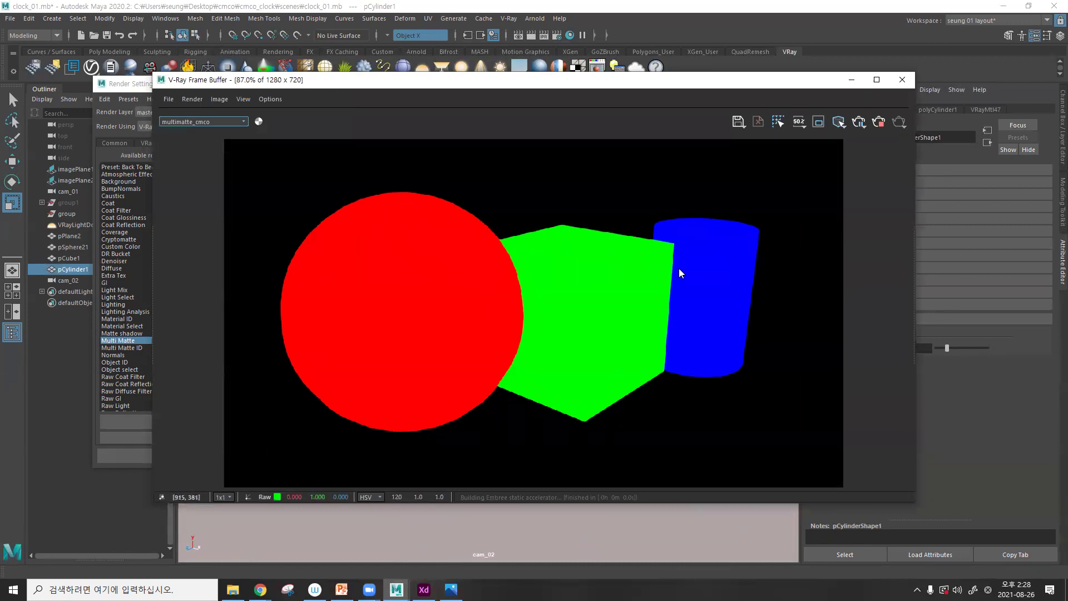
pyautogui.scroll(3, 681, 272)
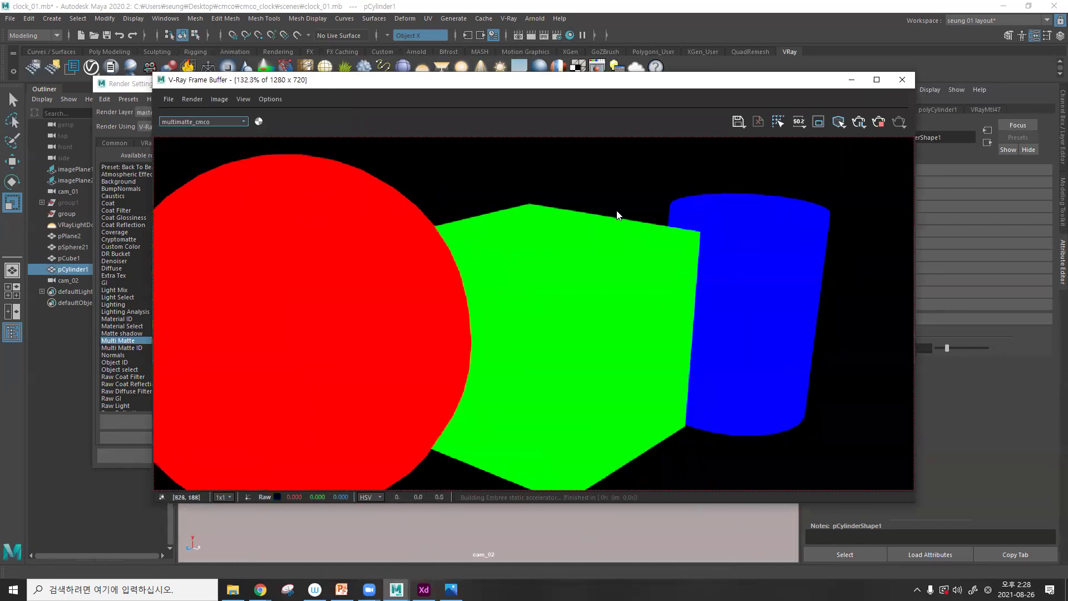
pyautogui.scroll(-2, 683, 420)
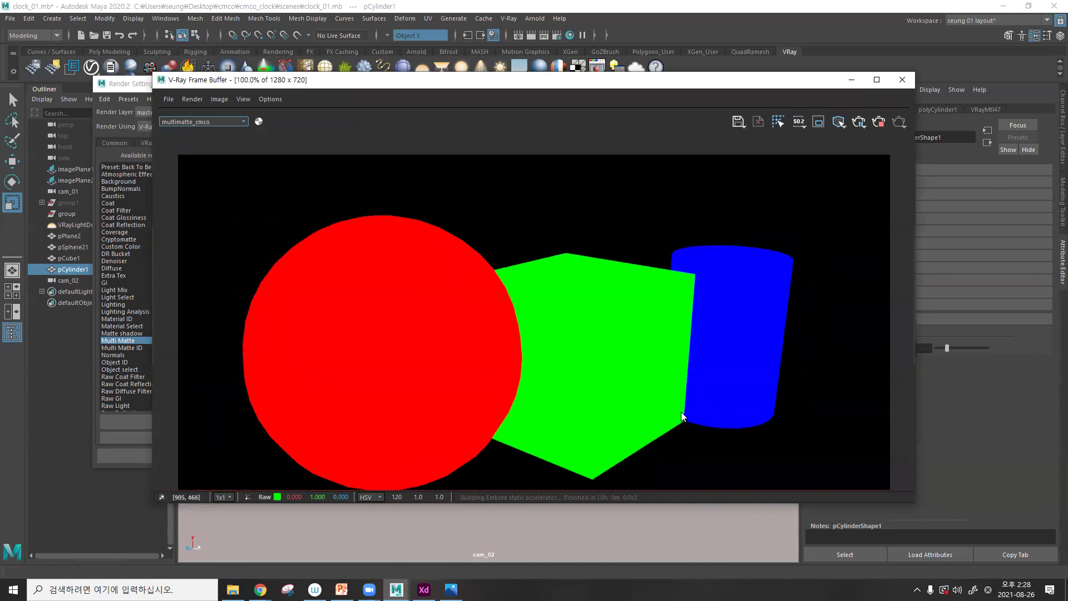
pyautogui.moveTo(581, 279); pyautogui.dragTo(558, 282, button='middle')
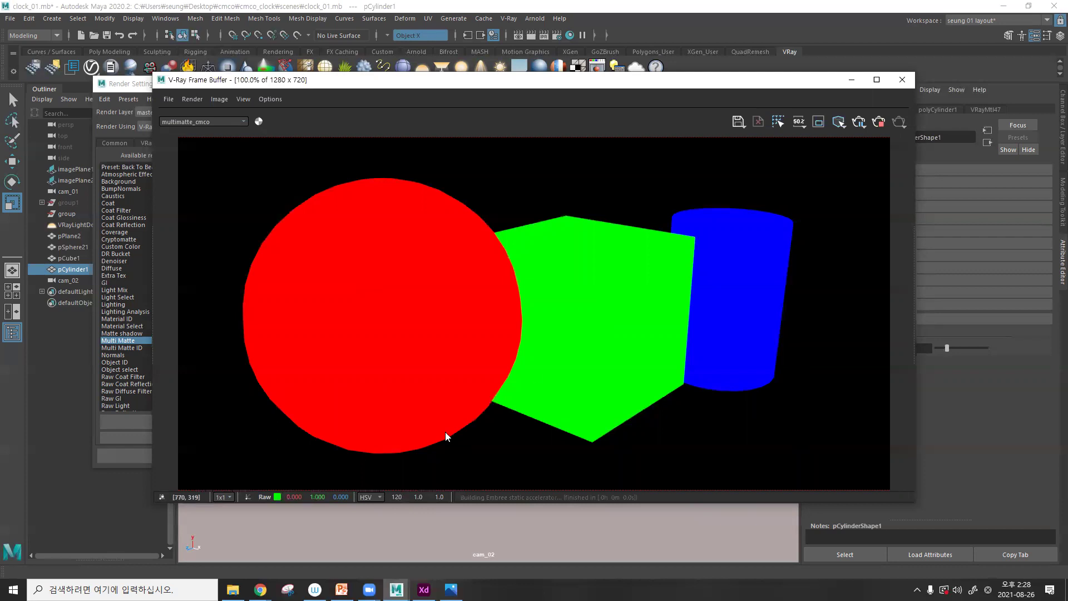
pyautogui.press('ctrl')
pyautogui.press('ctrl')
pyautogui.press('ctrl')
pyautogui.scroll(-1, 626, 229)
pyautogui.scroll(-1, 435, 169)
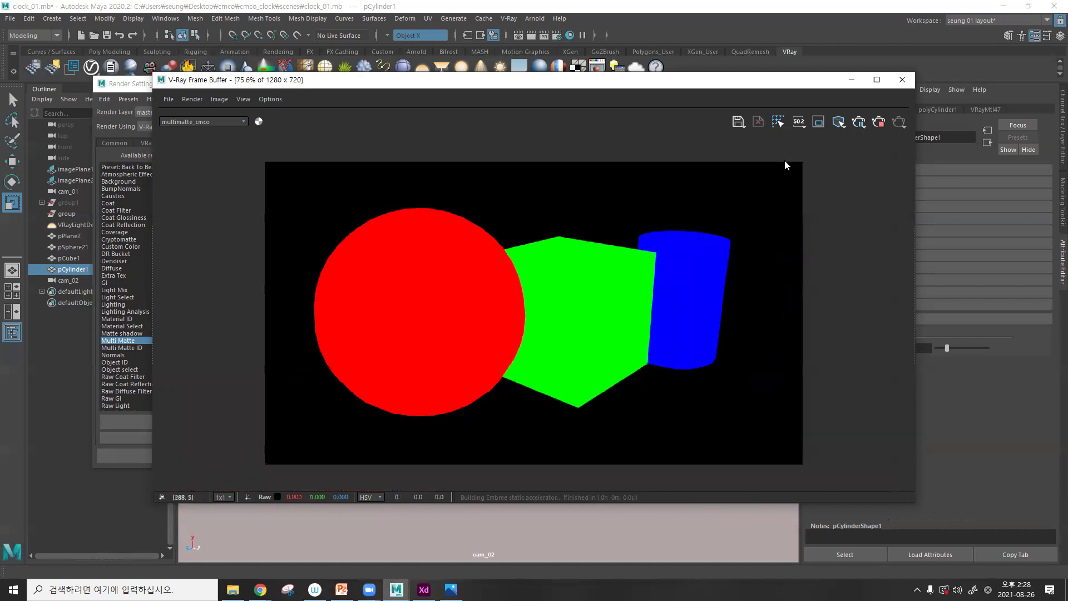
# - Start saving all image channels to separate files, with the project's images folder as the destination
pyautogui.click(739, 122)
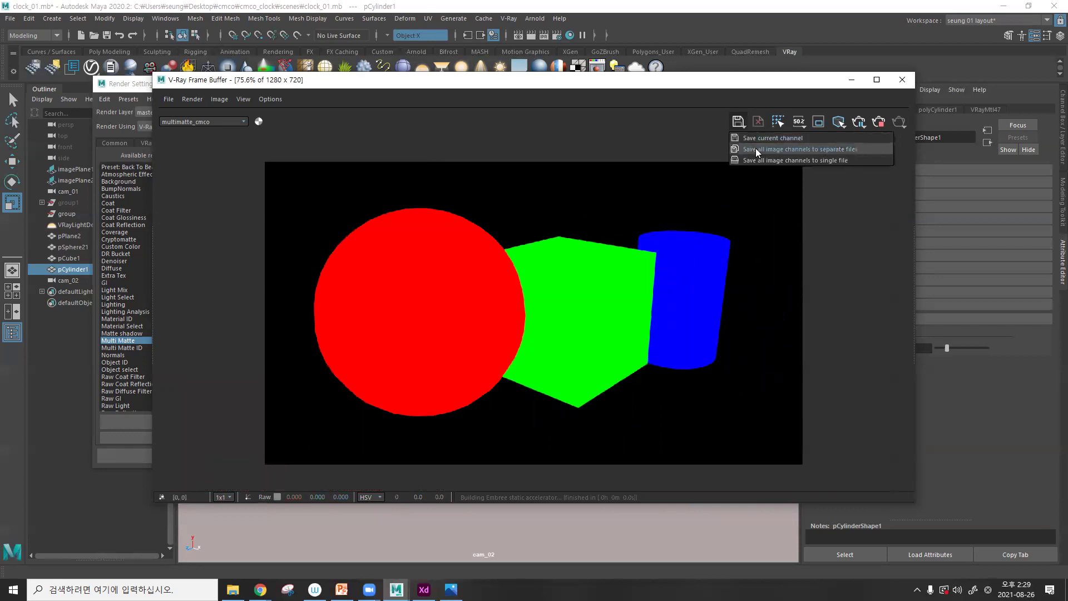
pyautogui.click(755, 148)
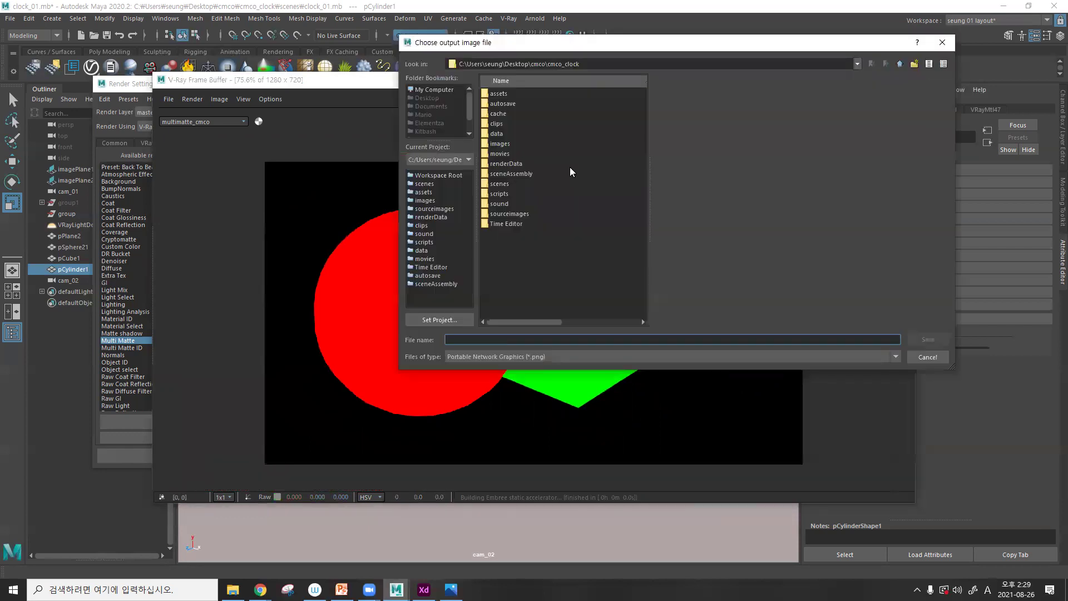
pyautogui.doubleClick(500, 143)
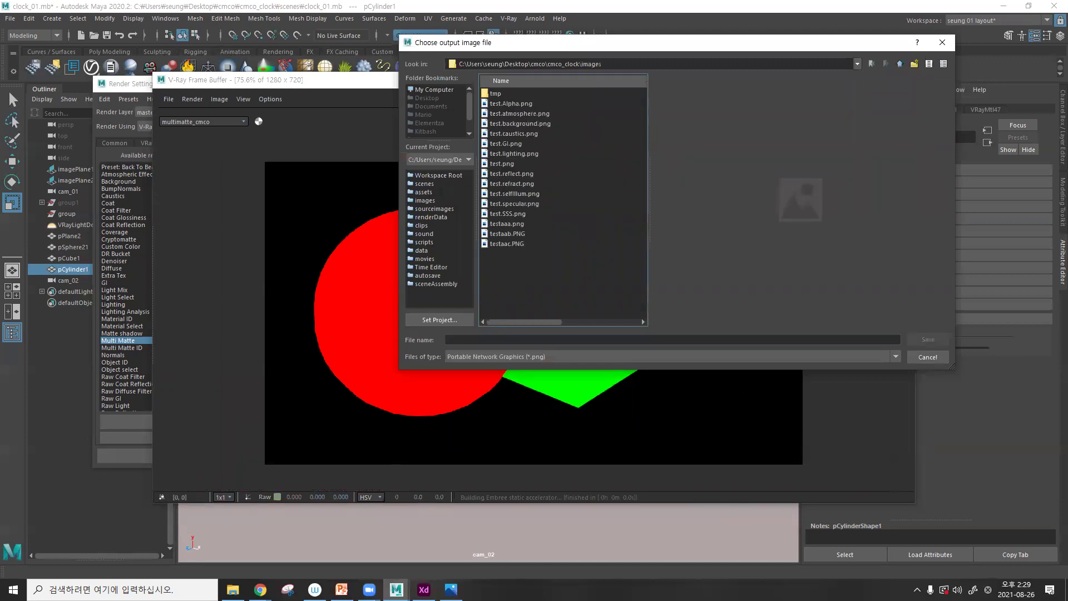
# - Switch to File Explorer and open the images folder of the cmco_clock project
pyautogui.hotkey('alt', 'Tab')
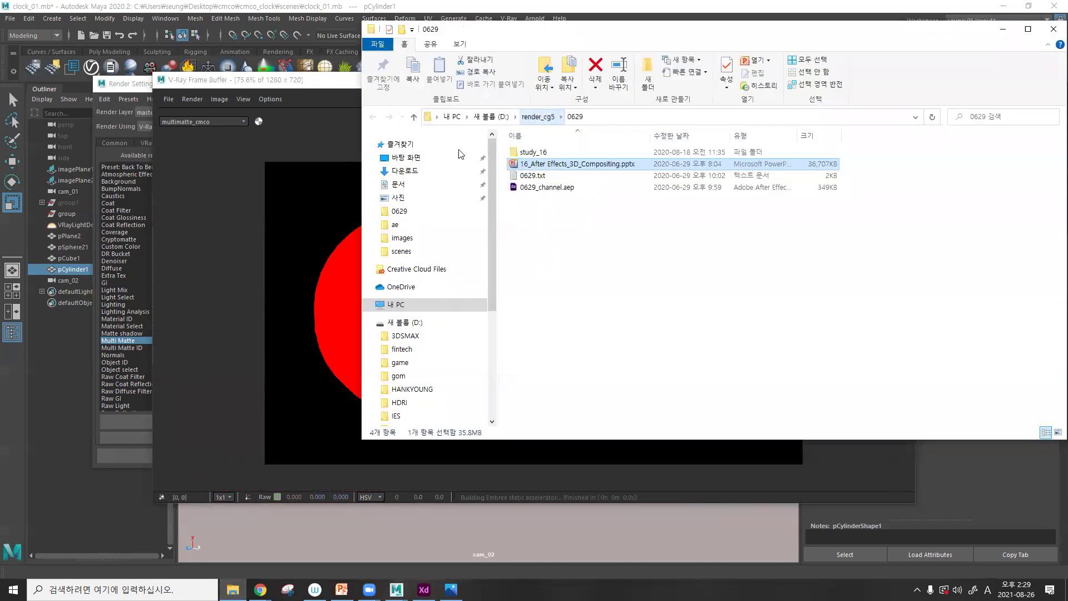
pyautogui.hotkey('alt', 'Up')
pyautogui.click(419, 326)
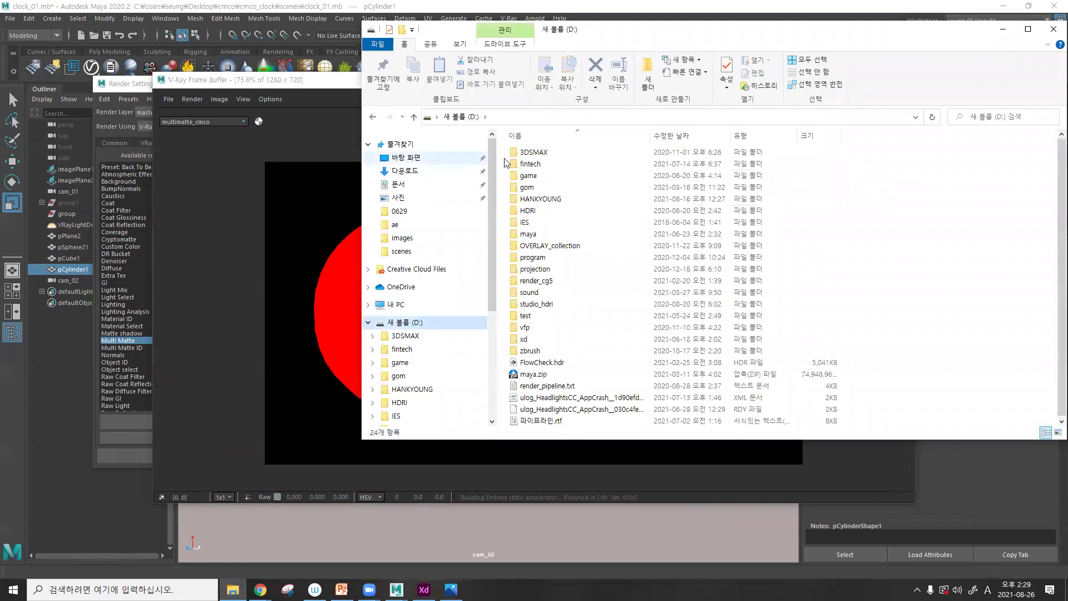
pyautogui.hotkey('alt', 'Left')
pyautogui.doubleClick(793, 166)
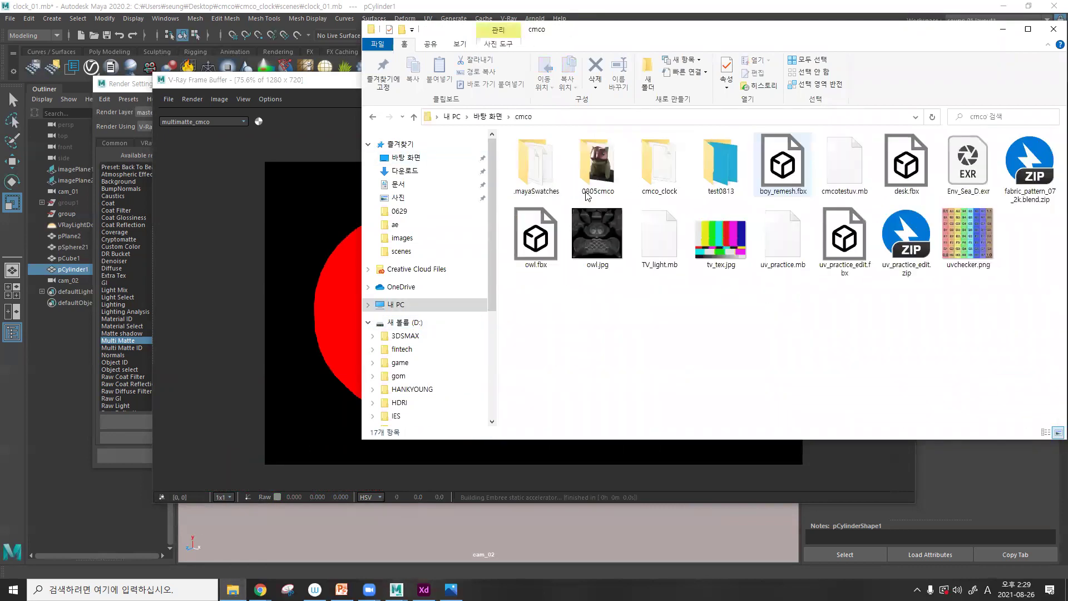
pyautogui.doubleClick(646, 167)
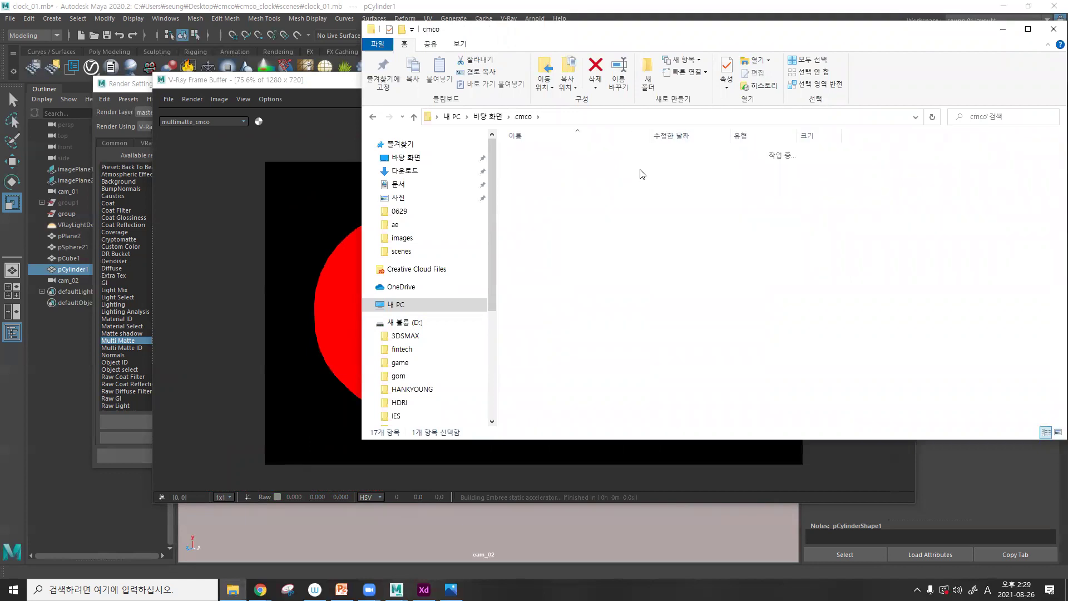
pyautogui.doubleClick(594, 246)
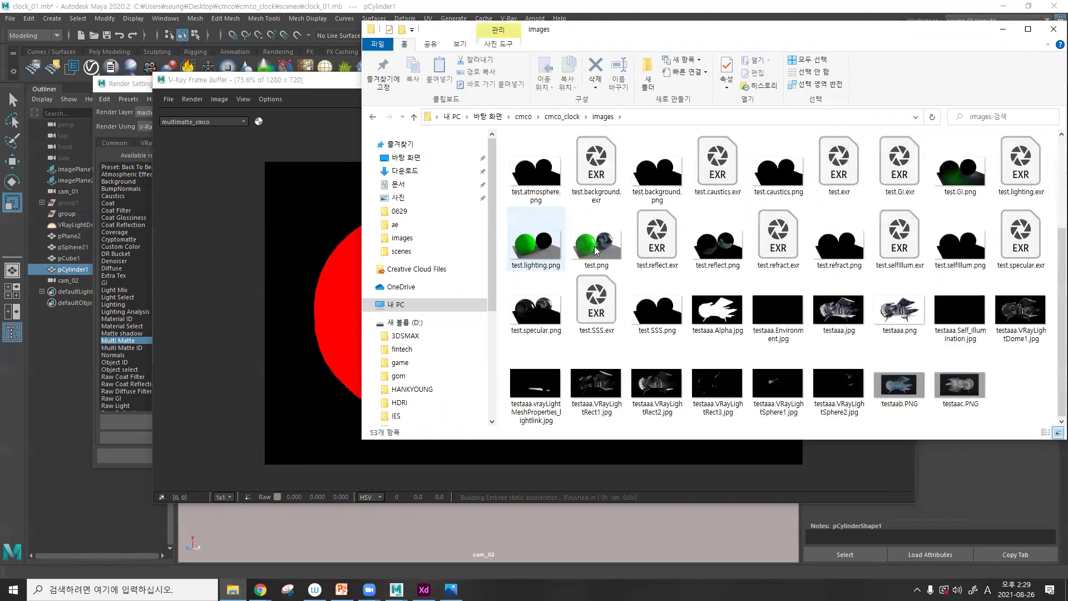
pyautogui.click(617, 260)
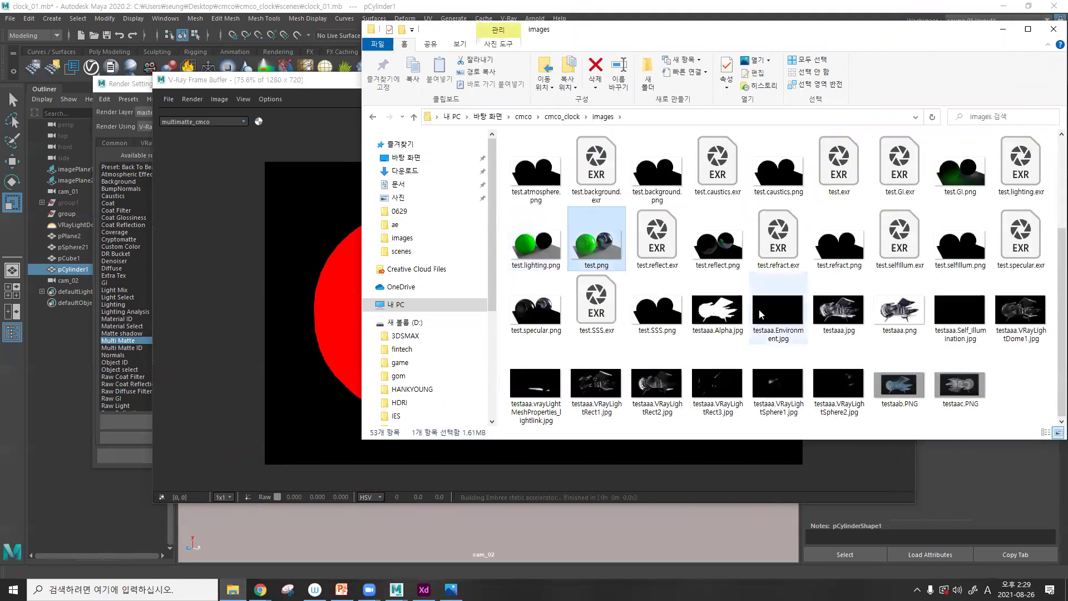
pyautogui.scroll(3, 666, 272)
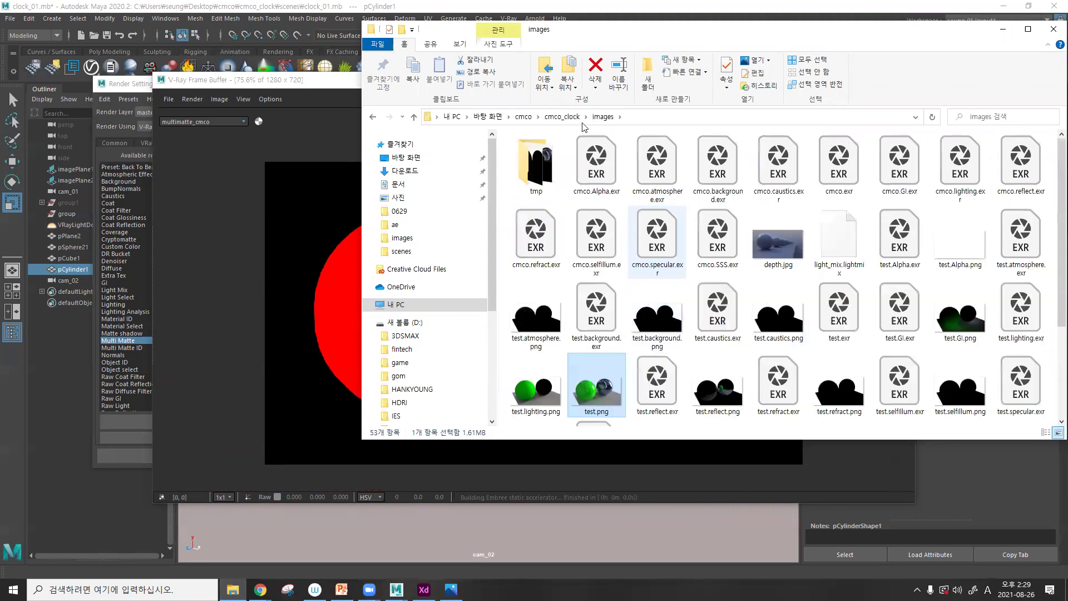
pyautogui.click(563, 116)
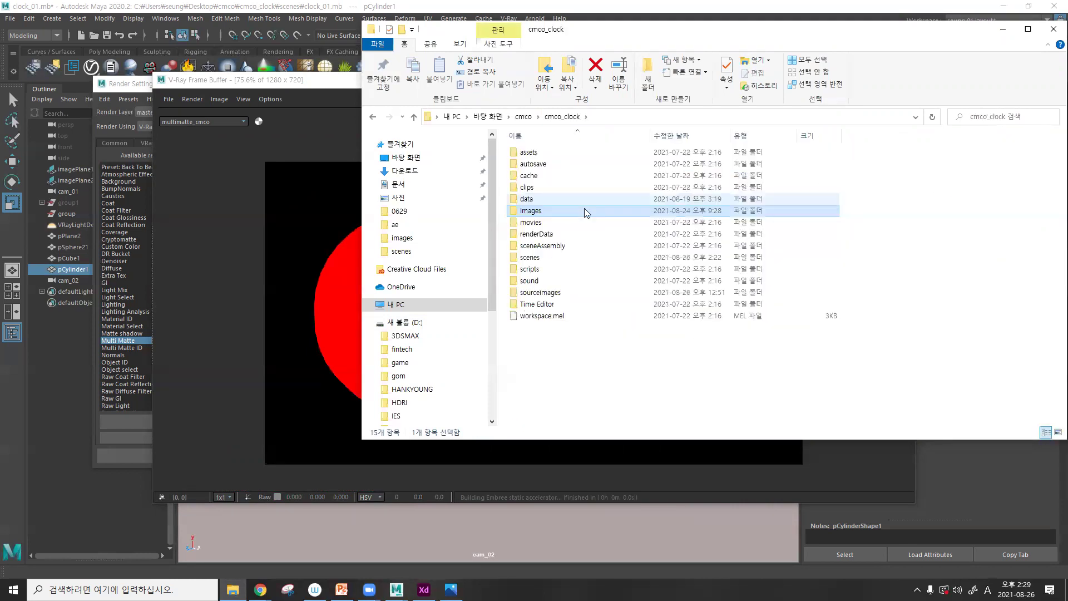
pyautogui.hotkey('alt', 'Left')
# - Create a new folder named 0826test in the project's images folder
pyautogui.rightClick(915, 214)
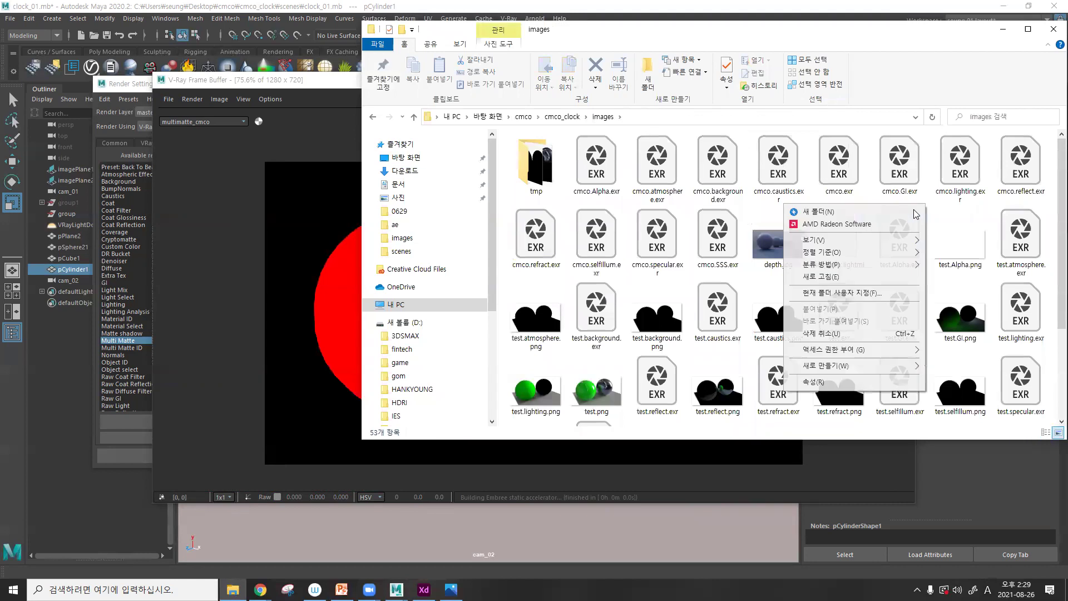
pyautogui.click(915, 212)
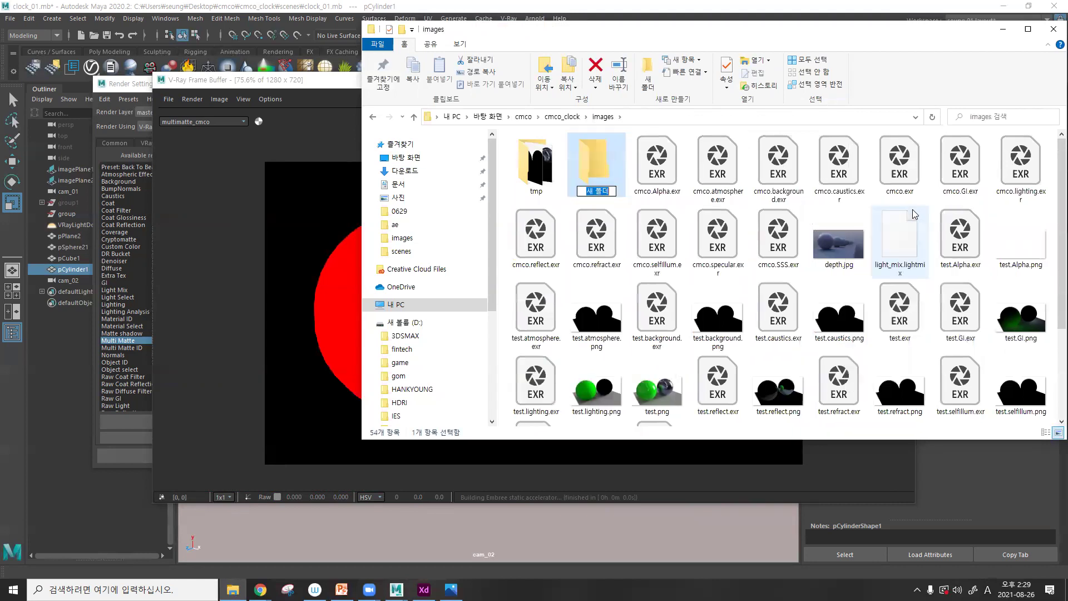
pyautogui.write('0826')
pyautogui.write('tse')
pyautogui.press('BackSpace')
pyautogui.press('BackSpace')
pyautogui.write('est')
pyautogui.press('Return')
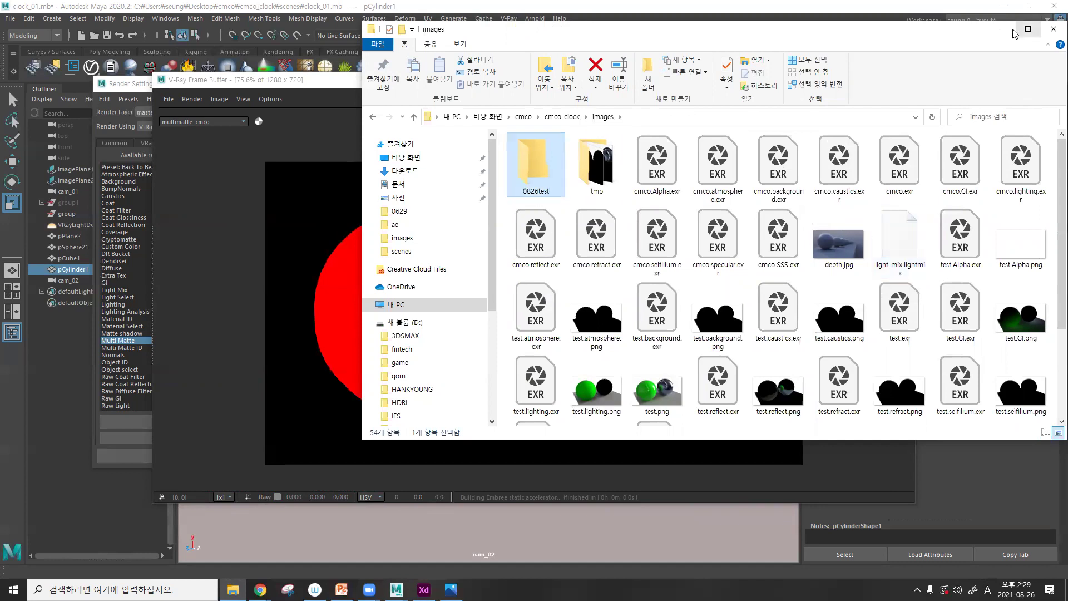
# - Back in Maya's output file dialog, choose the 0826test folder as the destination and name the image test0826
pyautogui.hotkey('alt', 'Tab')
pyautogui.doubleClick(521, 96)
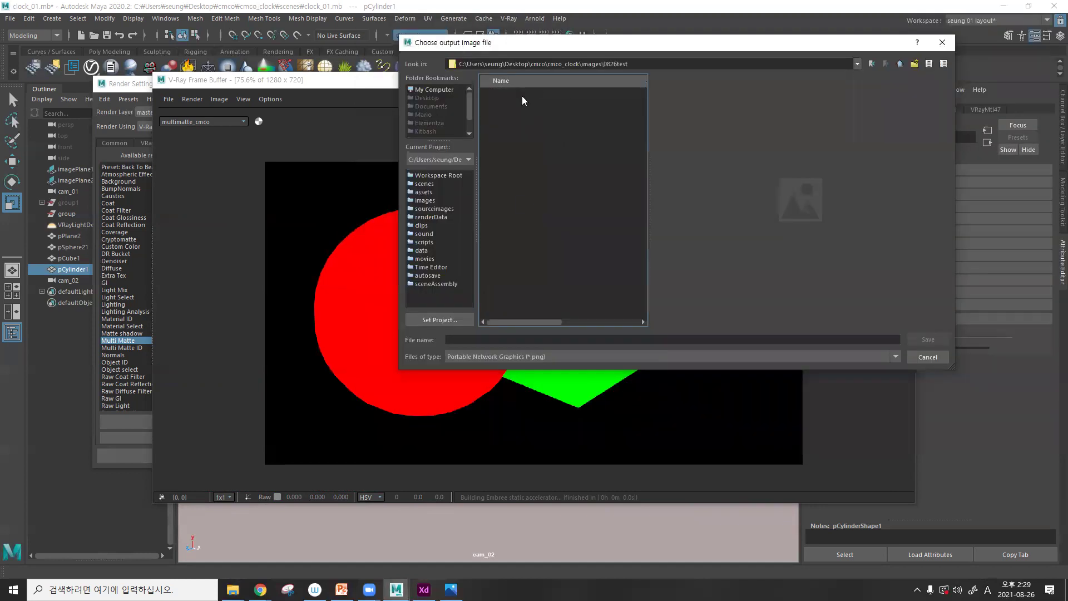
pyautogui.click(507, 336)
pyautogui.write('0')
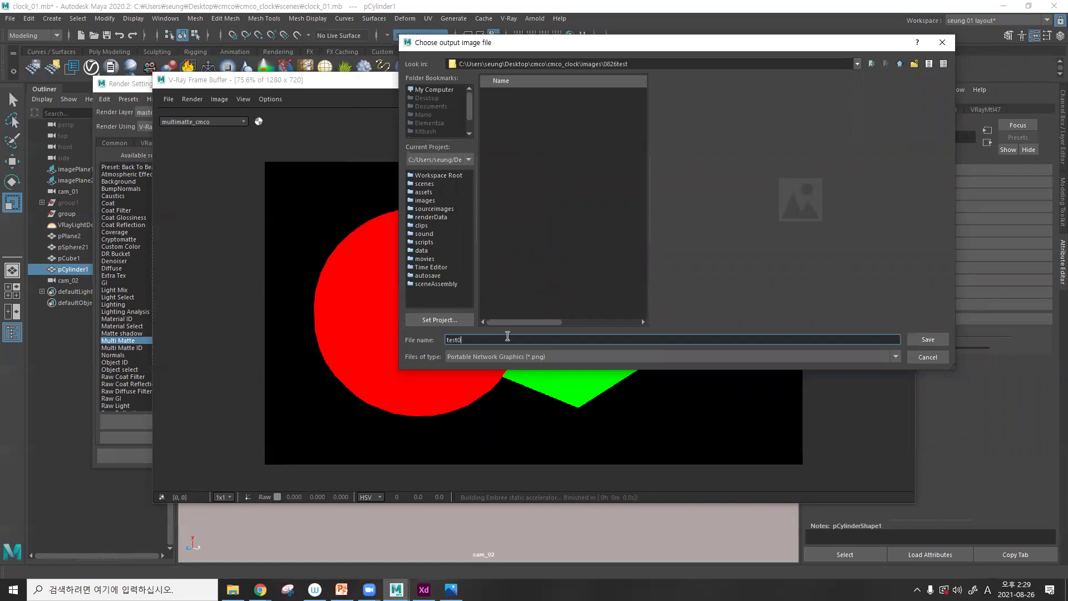
pyautogui.write('8826')
# - Review the destination path and file name, and save all image channels as separate PNG files
pyautogui.click(603, 63)
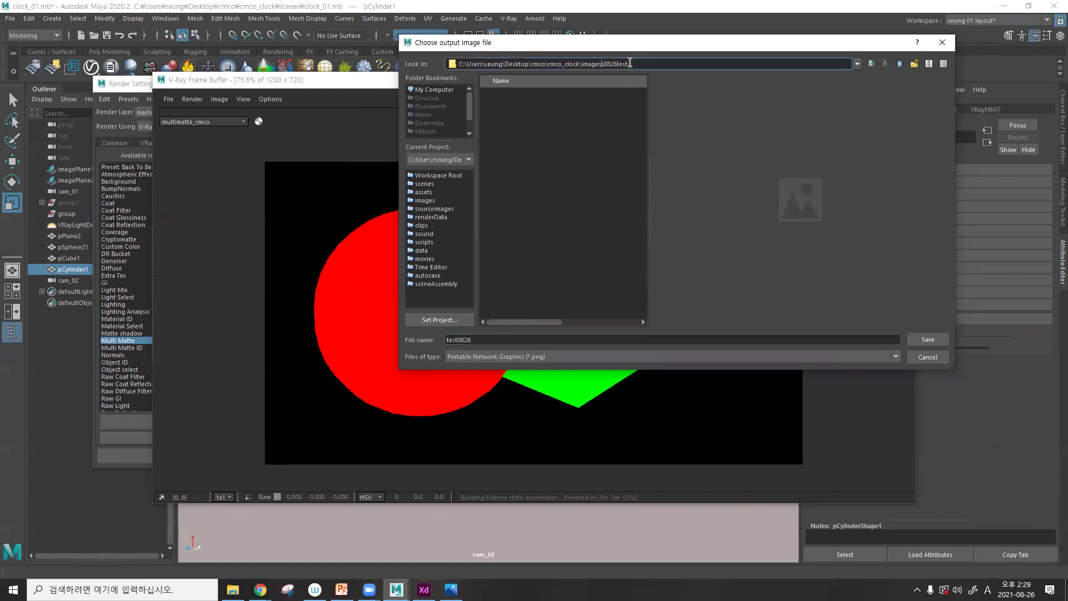
pyautogui.doubleClick(633, 64)
pyautogui.moveTo(611, 64); pyautogui.dragTo(618, 64)
pyautogui.doubleClick(609, 65)
pyautogui.click(466, 339)
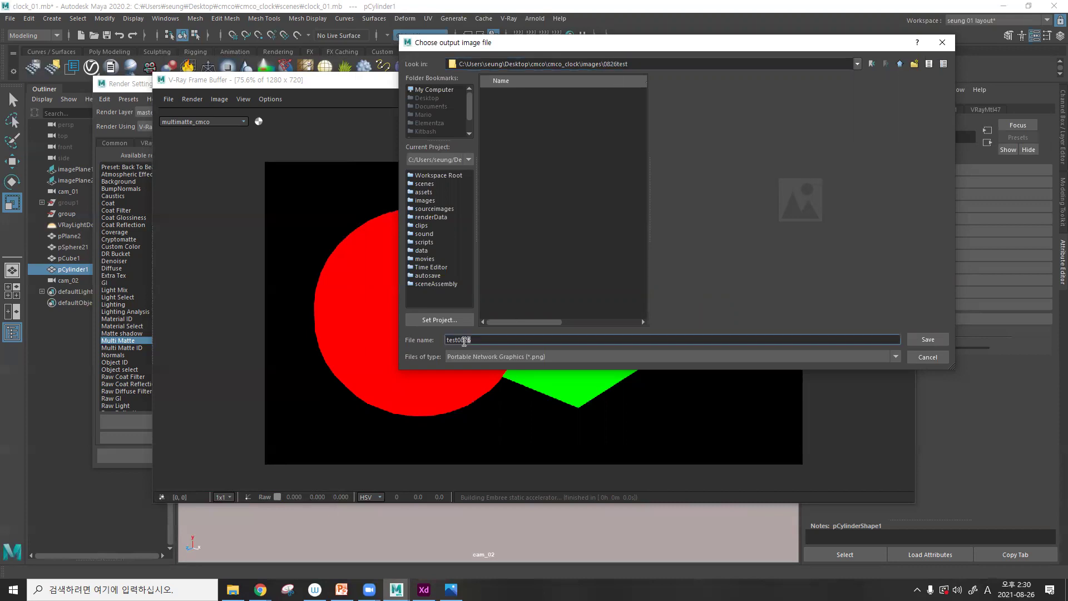
pyautogui.doubleClick(462, 341)
pyautogui.click(489, 338)
pyautogui.press('Return')
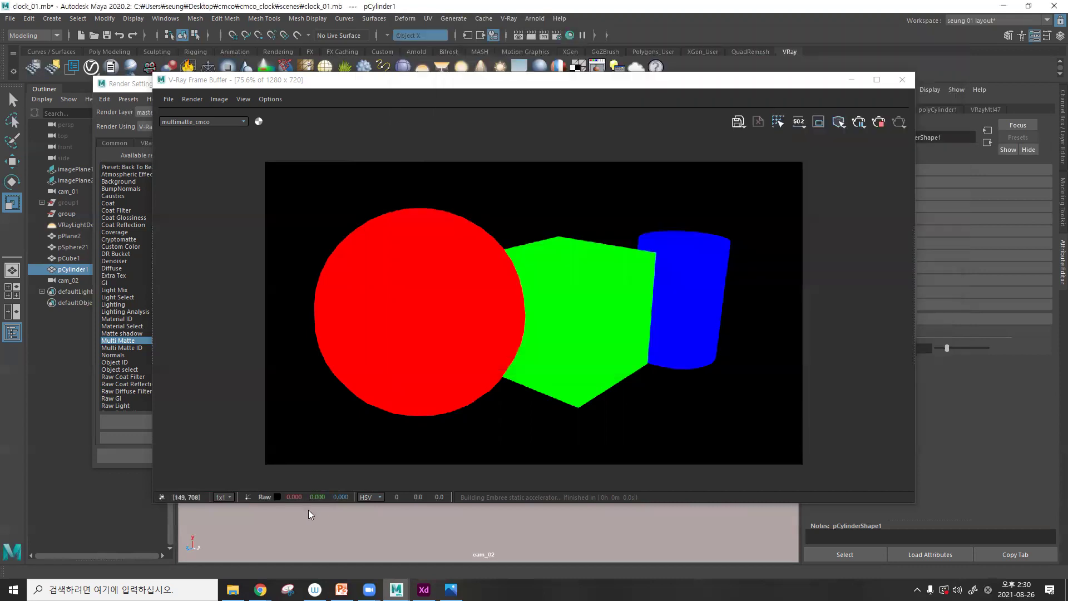
# - Switch to File Explorer and rename the 0826test folder as test_0826
pyautogui.hotkey('alt', 'Tab')
pyautogui.rightClick(533, 186)
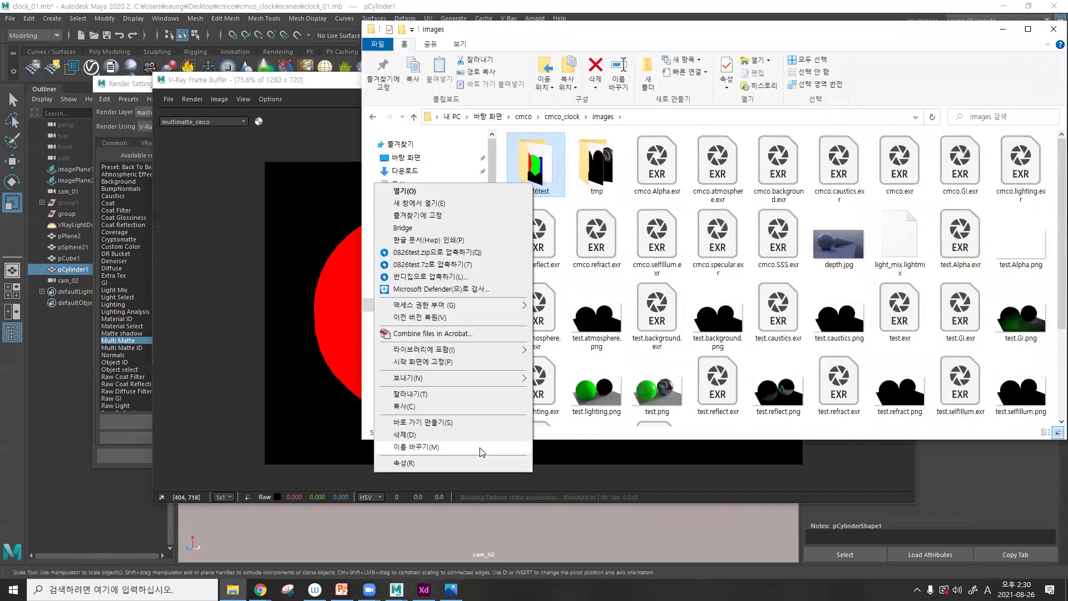
pyautogui.click(478, 447)
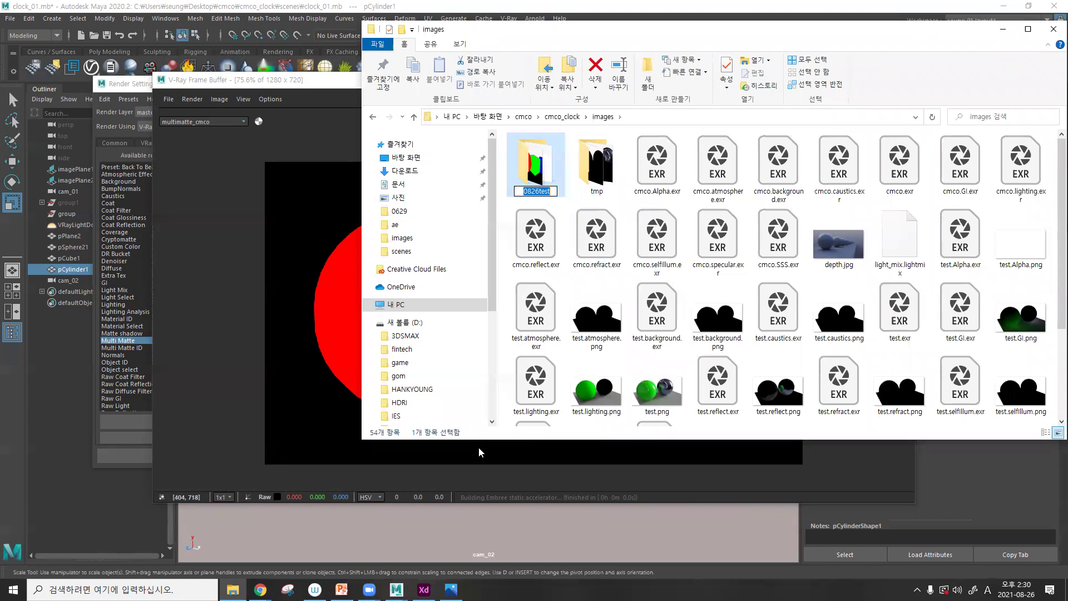
pyautogui.write('test_0826')
pyautogui.press('Return')
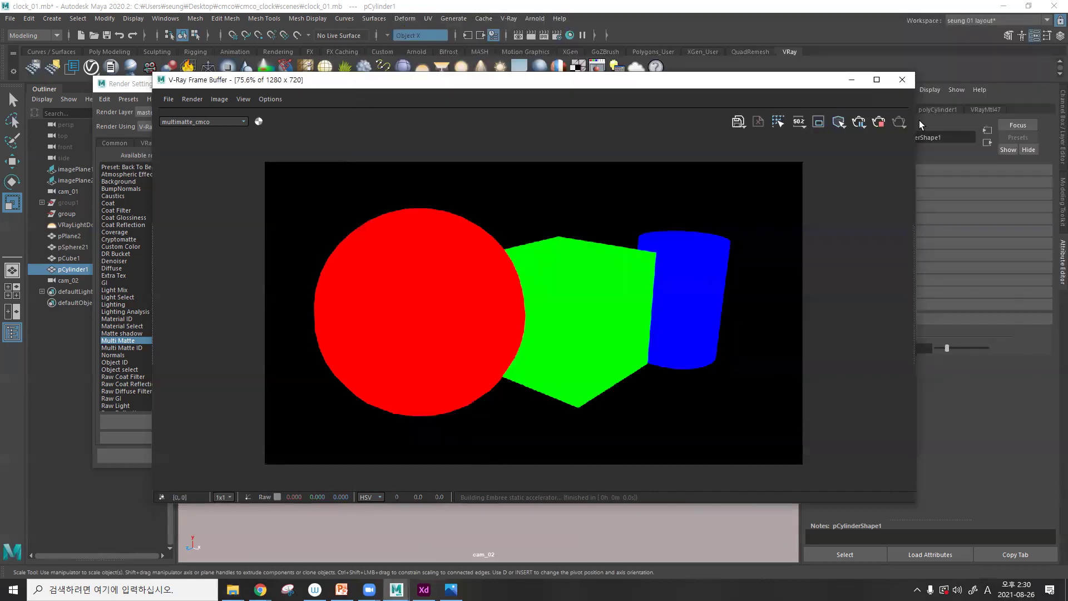
# - View the saved multimatte_cmco image from the test_0826 folder in the photo viewer and close it again
pyautogui.click(276, 91)
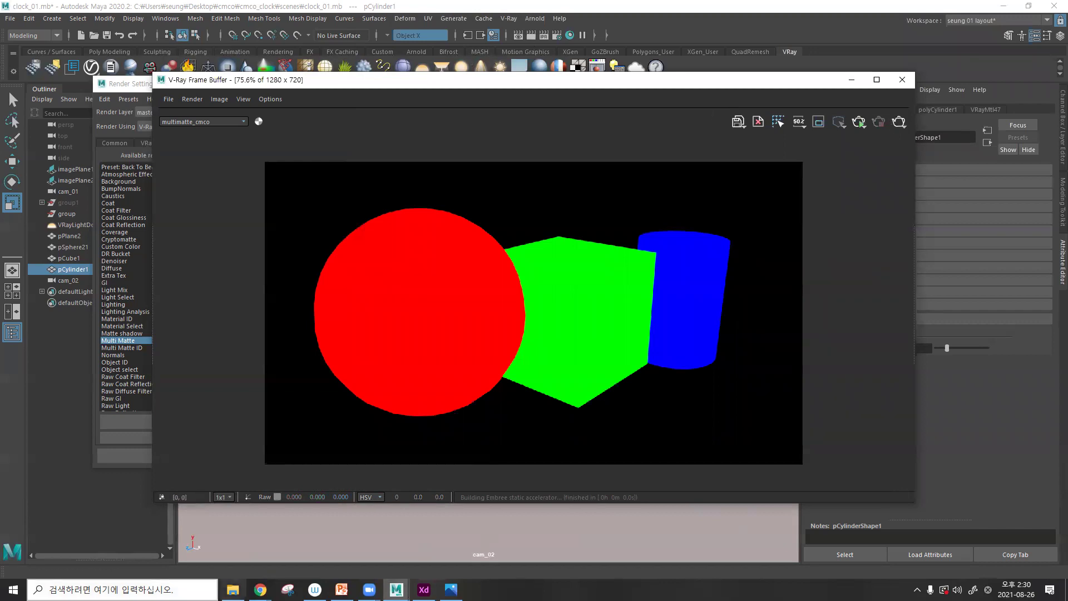
pyautogui.click(232, 590)
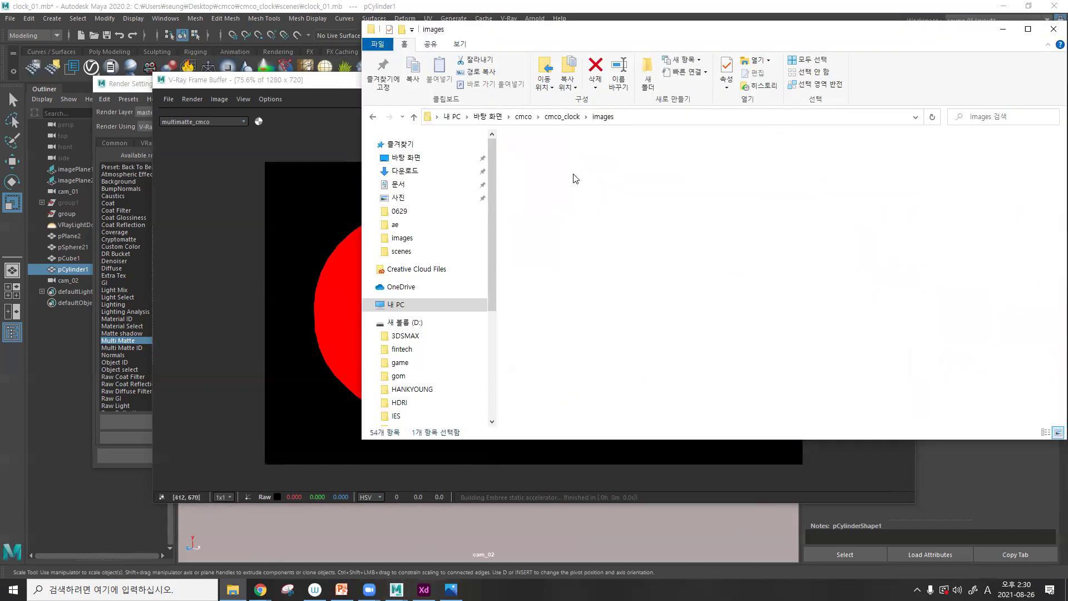
pyautogui.doubleClick(601, 192)
pyautogui.doubleClick(607, 209)
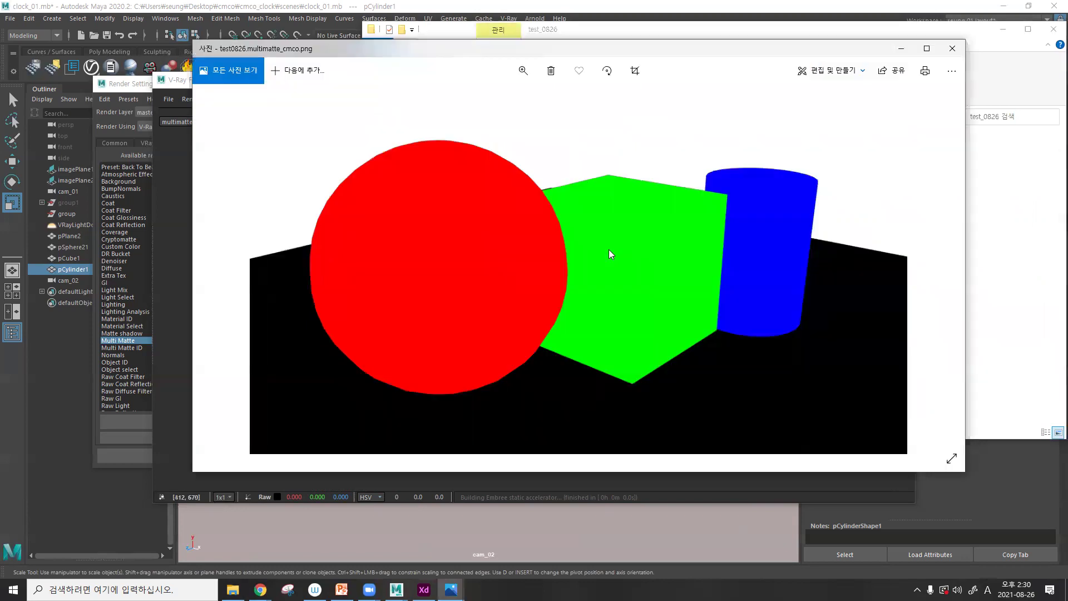
pyautogui.click(943, 50)
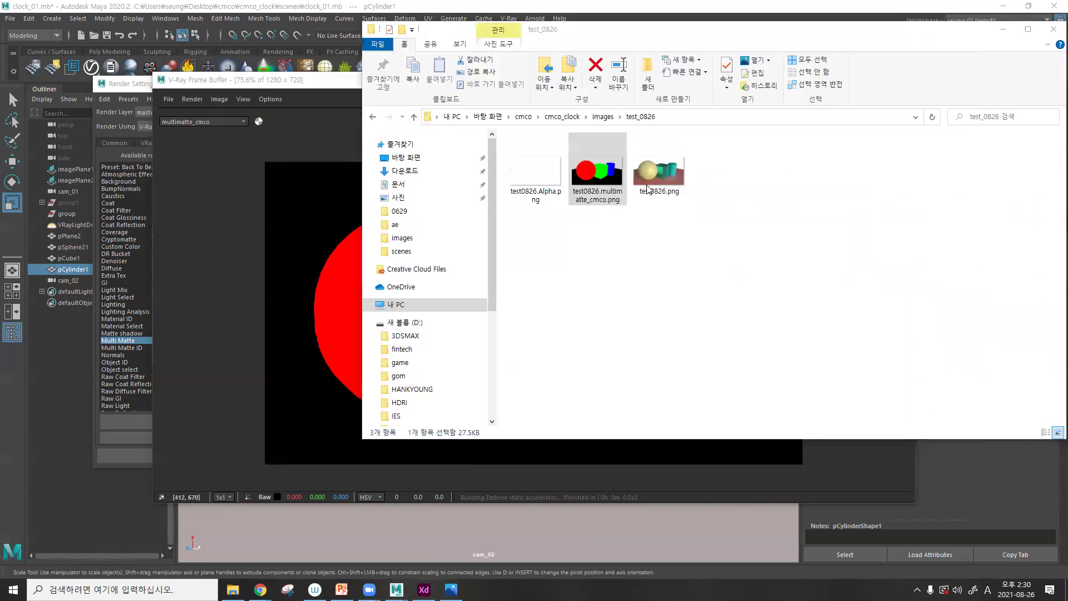
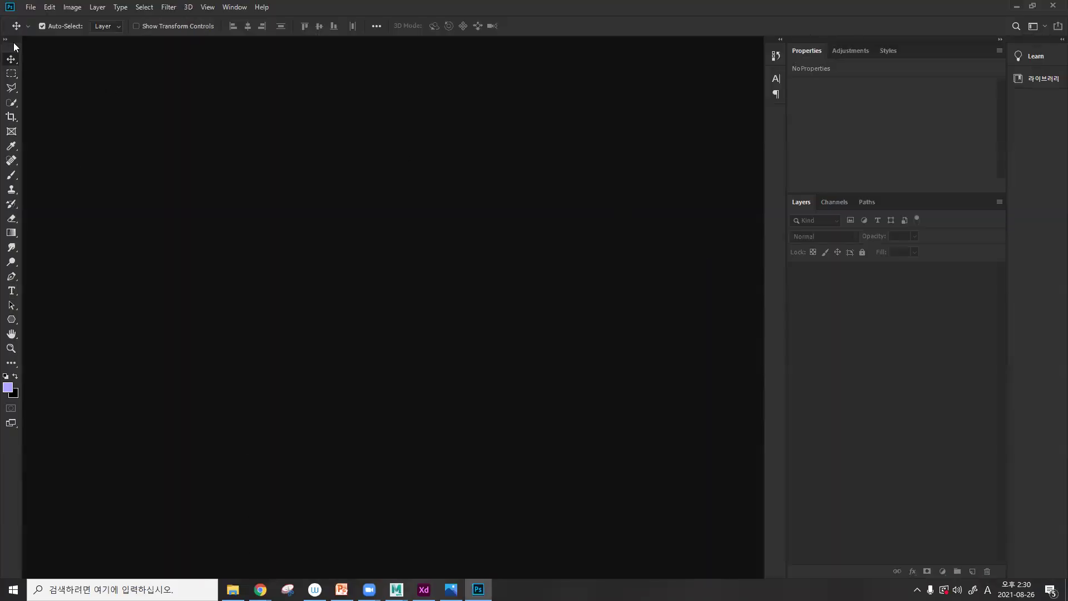
# - In Photoshop, create a 1280 × 720 pixel Grayscale document with 32 bit colour depth
pyautogui.click(29, 9)
pyautogui.click(44, 20)
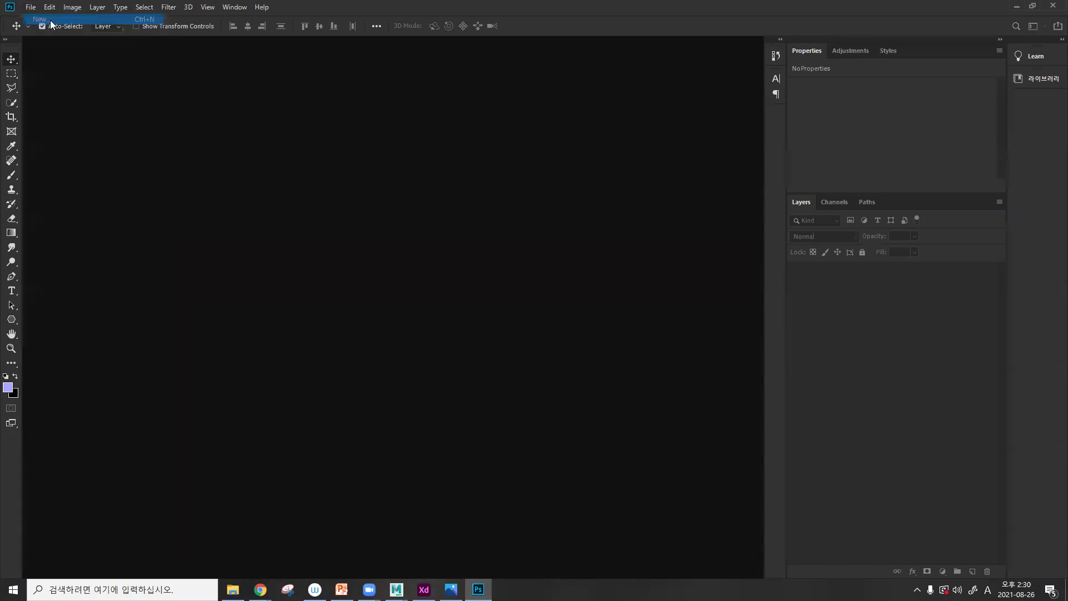
pyautogui.click(646, 163)
pyautogui.write('1280')
pyautogui.click(630, 198)
pyautogui.write('720')
pyautogui.click(759, 270)
pyautogui.click(759, 324)
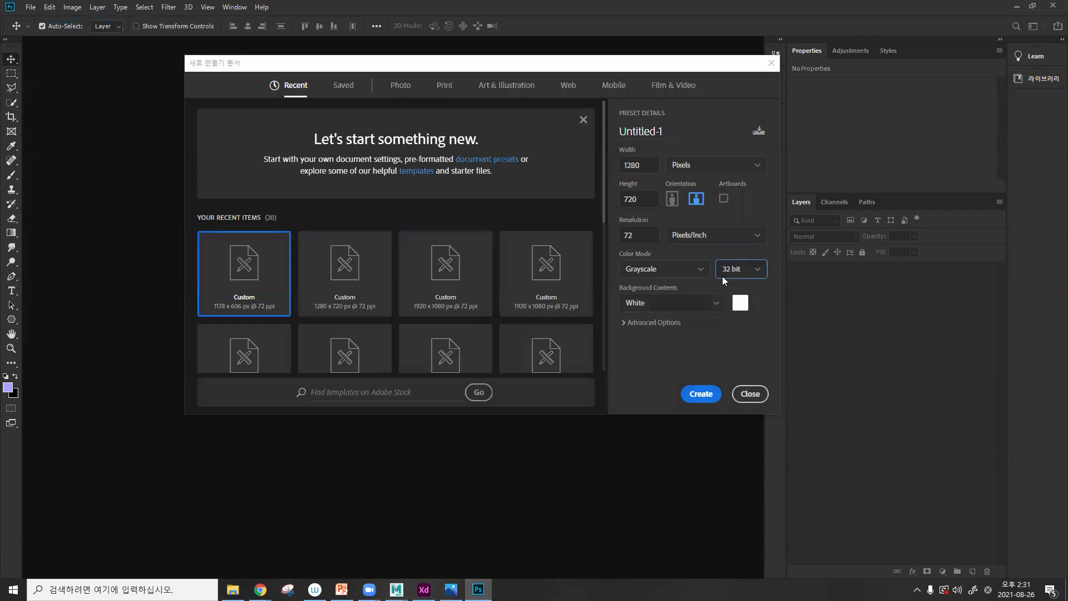
pyautogui.click(702, 396)
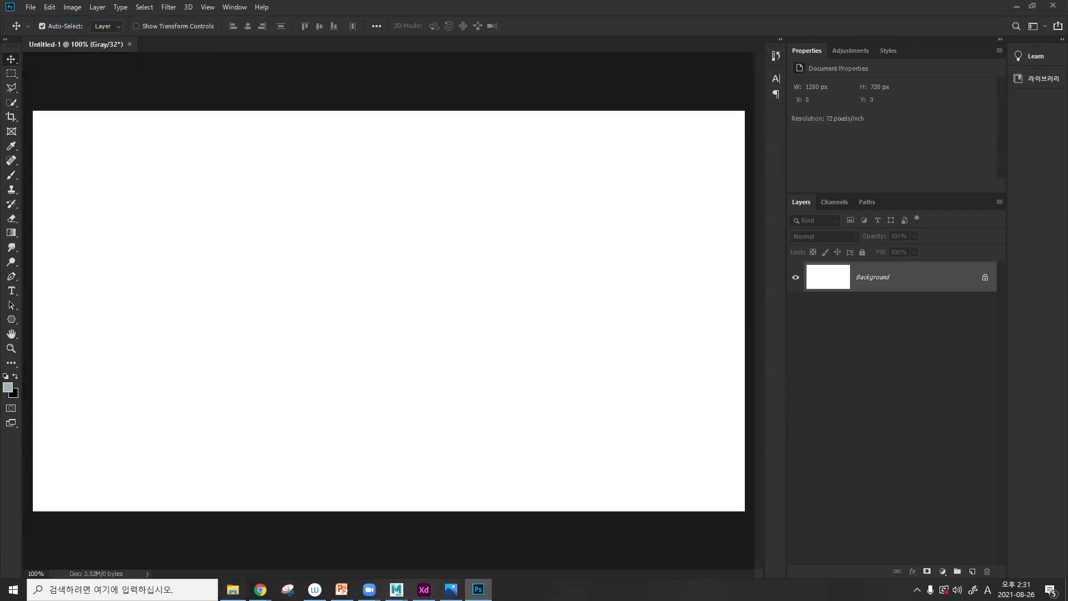
# - Place test0826.multimatte_cmco.png and test0826.png from the test_0826 folder into the grayscale document as layers
pyautogui.click(232, 589)
pyautogui.moveTo(687, 230); pyautogui.dragTo(536, 211)
pyautogui.moveTo(597, 172); pyautogui.dragTo(282, 274)
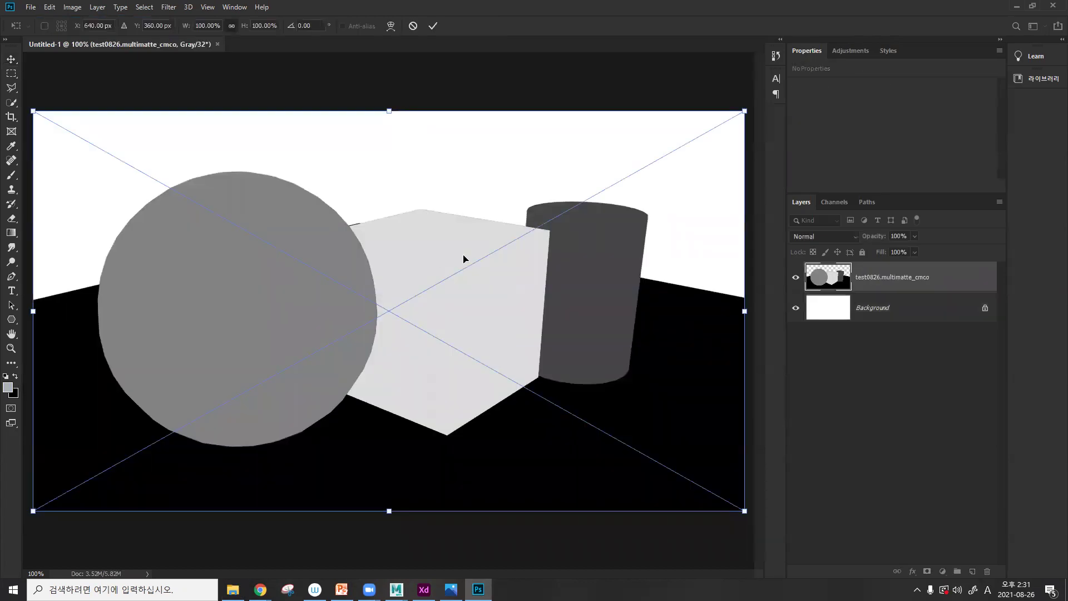
pyautogui.press('Return')
pyautogui.press('Return')
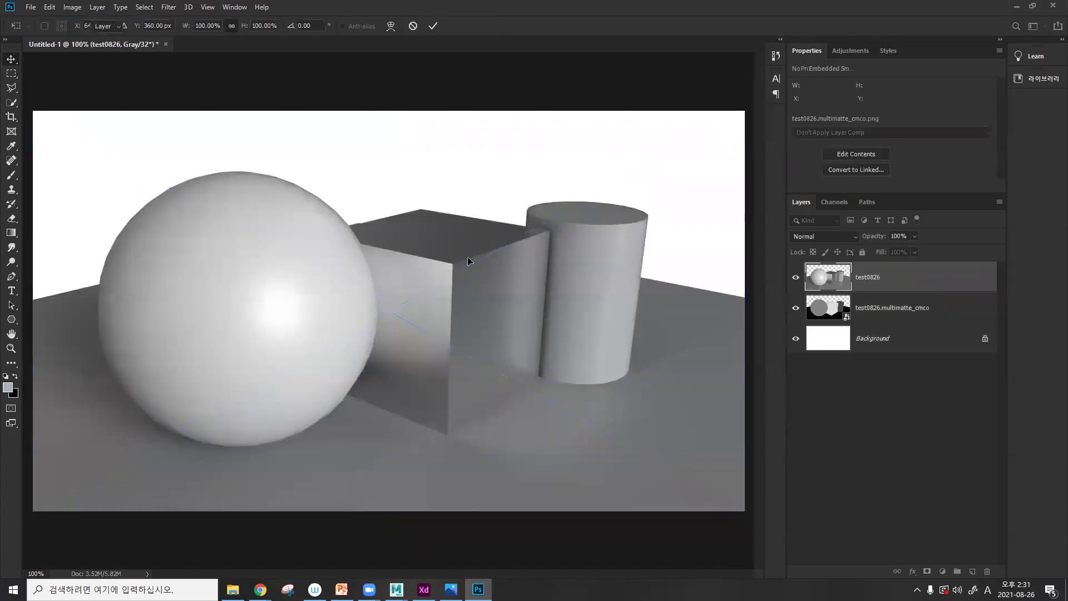
# - Create a new 1280 × 720 pixel, 32 bit RGB Color document and close the grayscale document without saving it
pyautogui.click(31, 7)
pyautogui.press('Escape')
pyautogui.hotkey('ctrl', 'n')
pyautogui.click(680, 269)
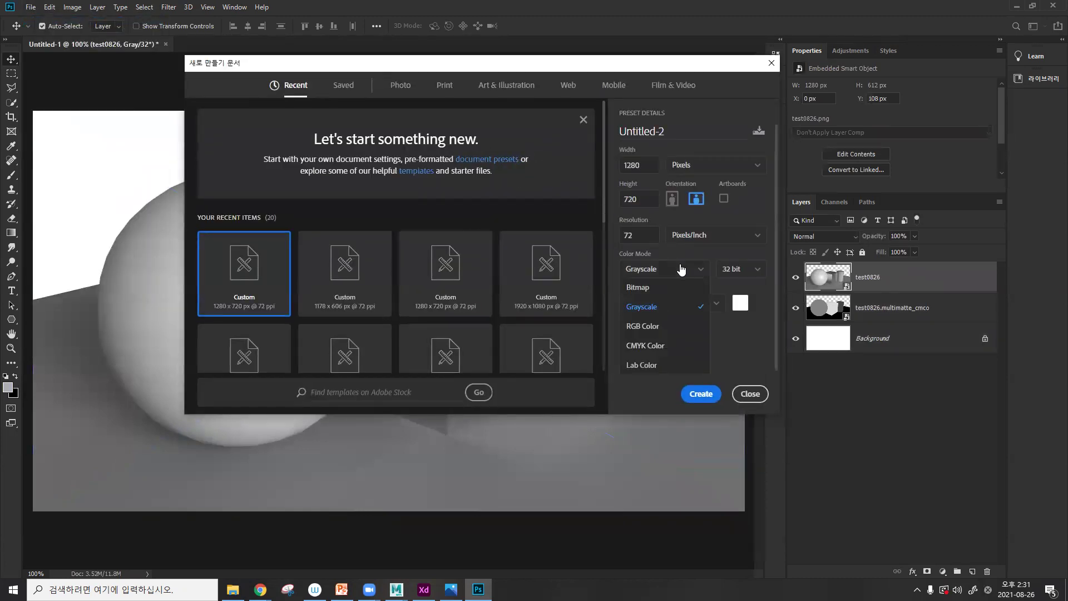
pyautogui.click(667, 326)
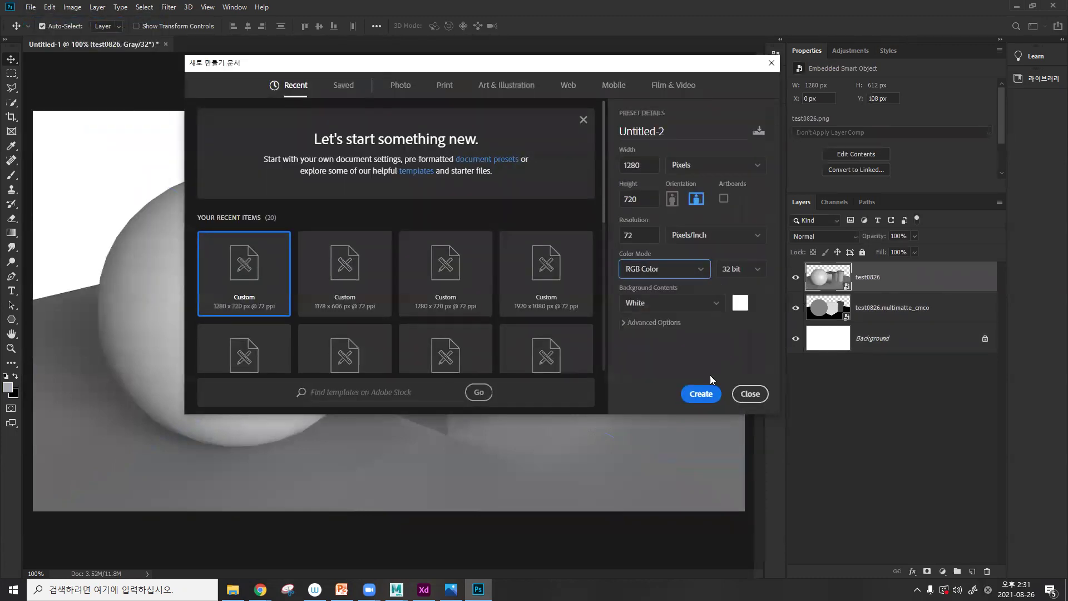
pyautogui.click(705, 392)
pyautogui.click(166, 44)
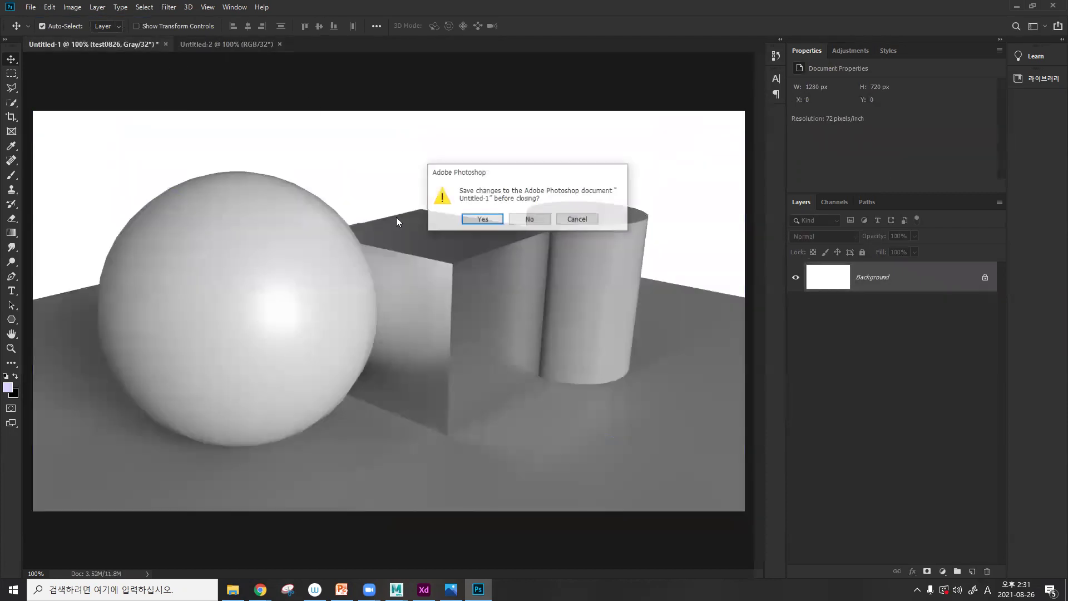
pyautogui.click(546, 219)
# - Place test0826.multimatte_cmco.png and test0826.png as layers in the RGB document at their original size
pyautogui.click(232, 589)
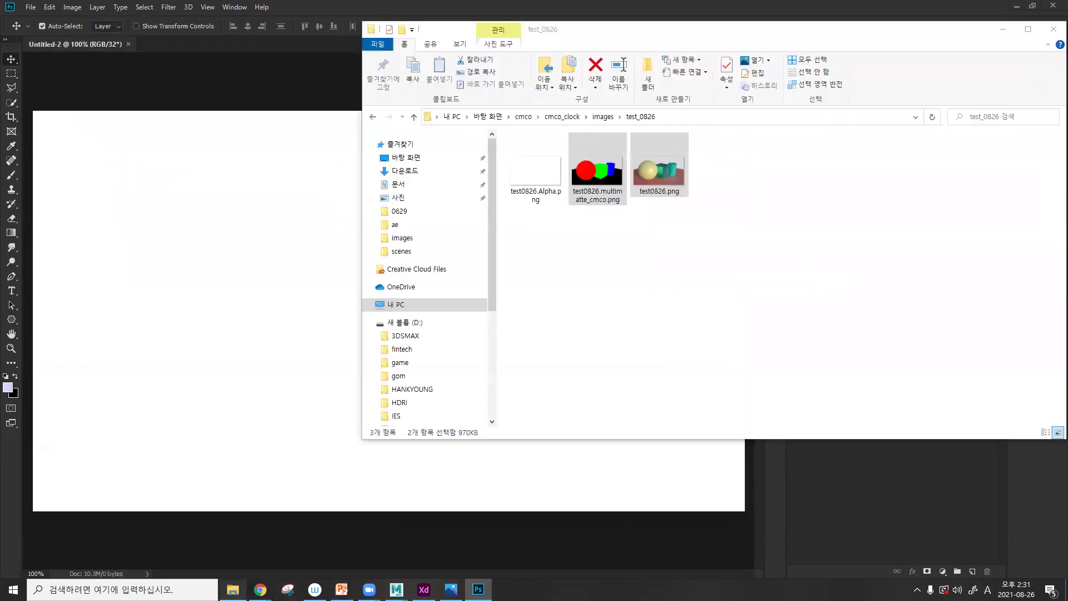
pyautogui.moveTo(580, 154); pyautogui.dragTo(245, 281)
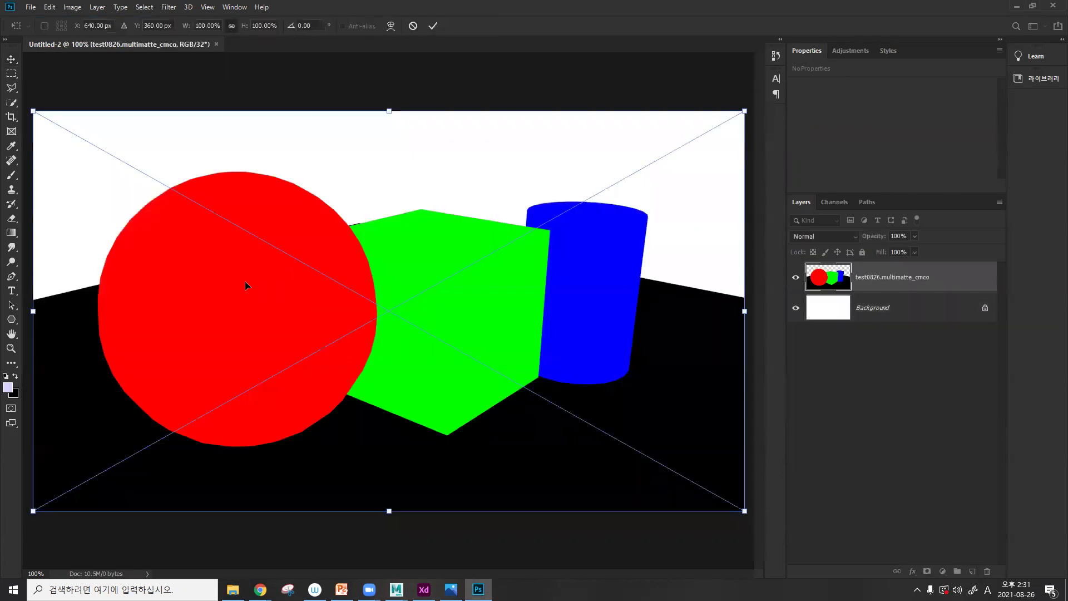
pyautogui.press('Return')
pyautogui.press('Return')
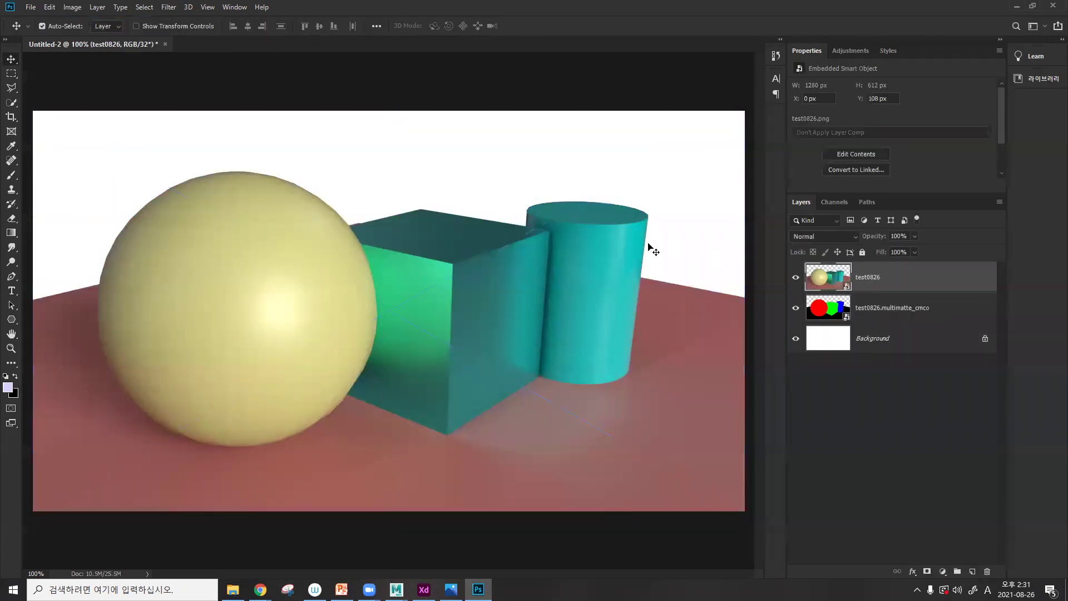
# - Outline the teal cube with the Polygonal Lasso tool, following its edges and the sphere's overlapping contour
pyautogui.keyDown('alt'); pyautogui.scroll(4, 441, 224); pyautogui.keyUp('alt')
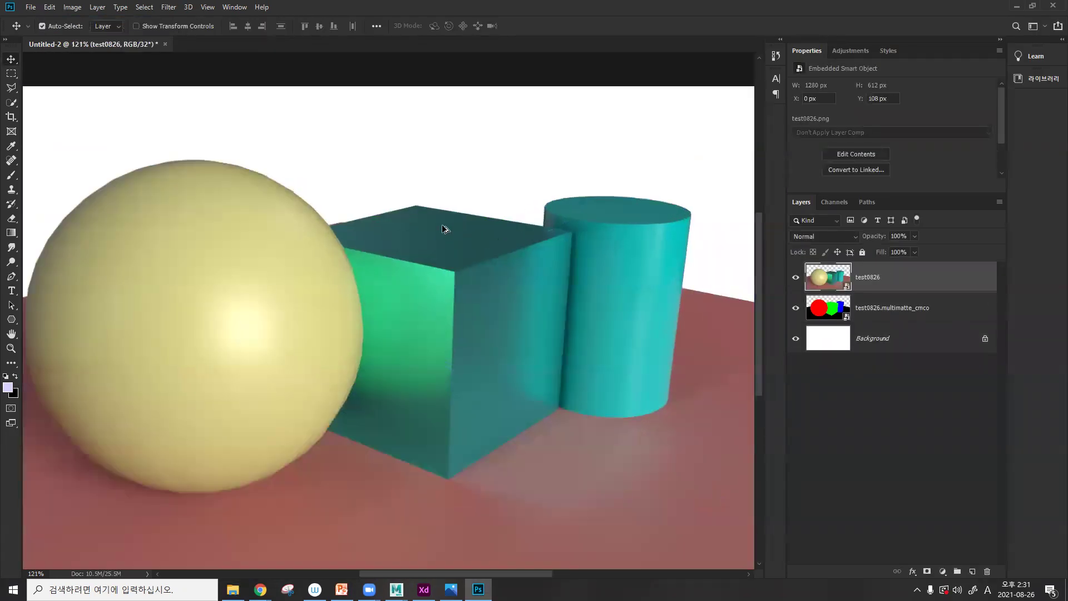
pyautogui.press('l')
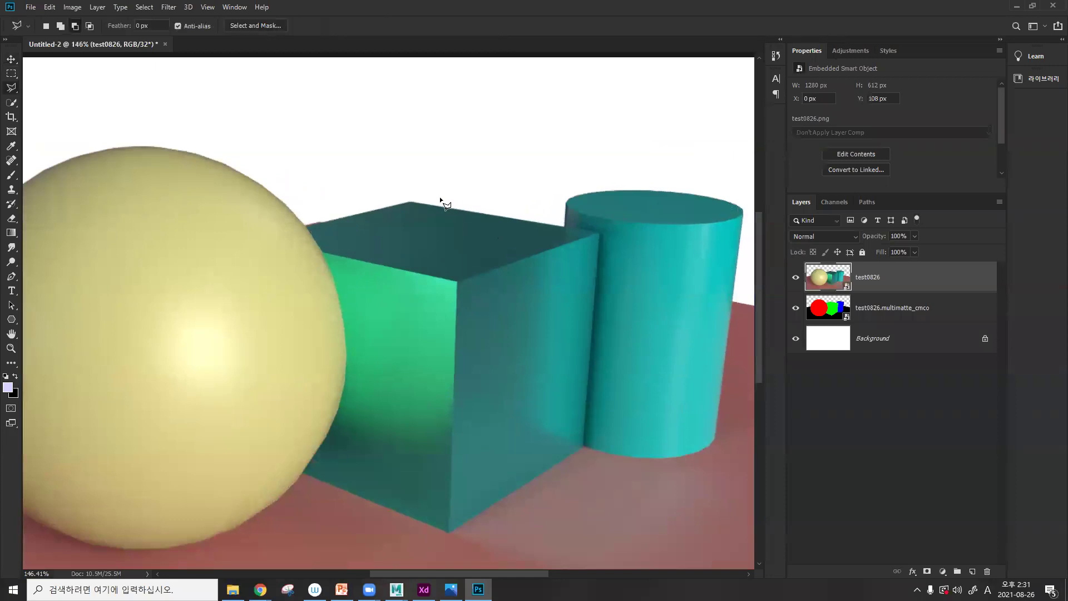
pyautogui.click(411, 200)
pyautogui.click(598, 230)
pyautogui.click(584, 446)
pyautogui.click(447, 530)
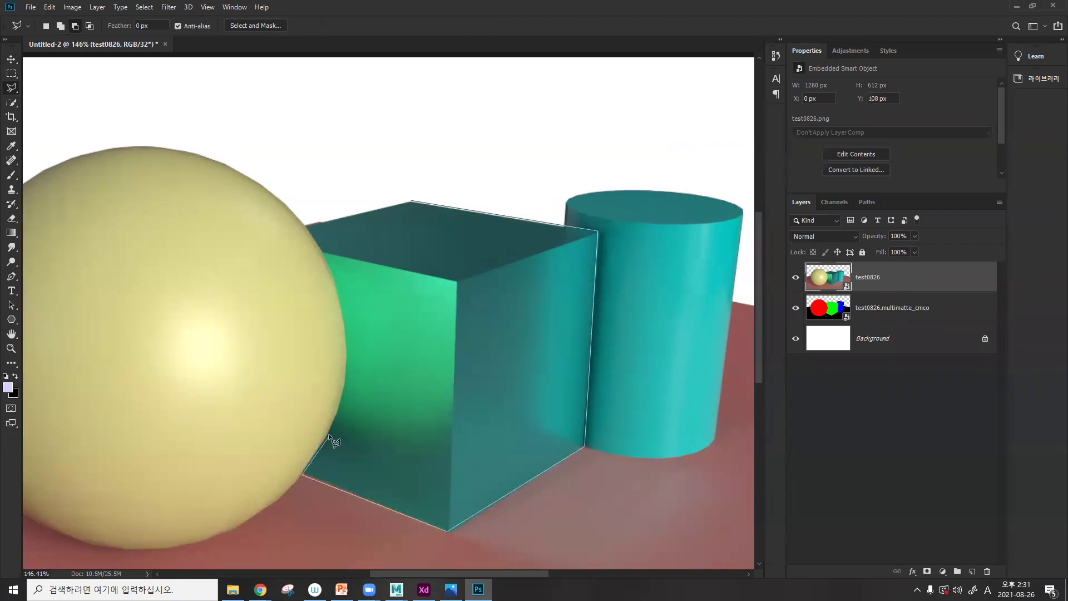
pyautogui.click(341, 370)
pyautogui.click(347, 352)
pyautogui.click(306, 226)
pyautogui.click(409, 203)
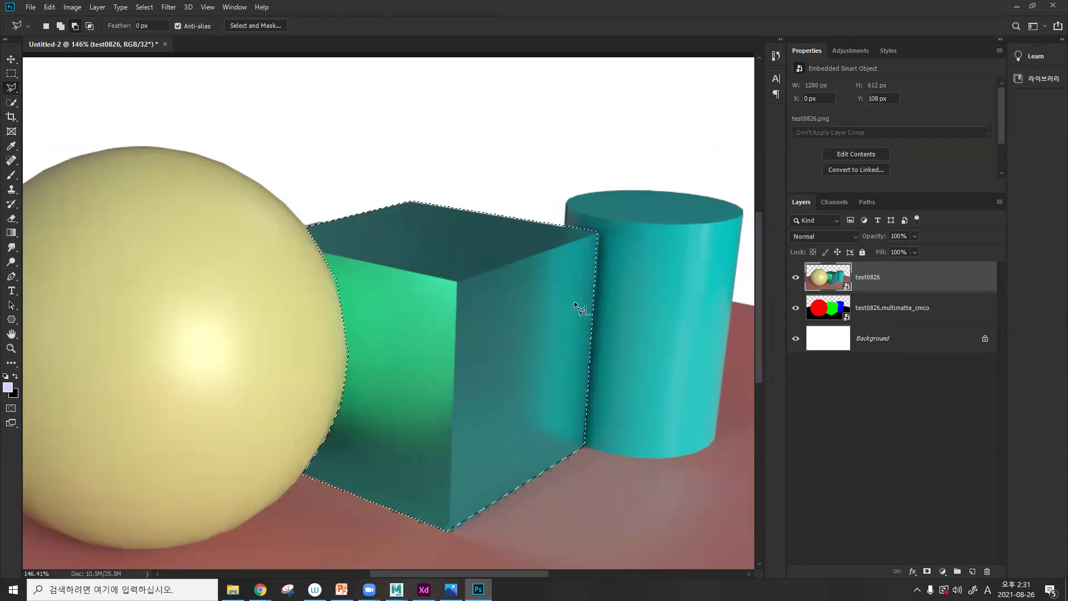
# - Delete the test0826 layer to inspect the matte's cube edge up close, and undo the deletion
pyautogui.keyDown('alt'); pyautogui.scroll(6, 600, 245); pyautogui.keyUp('alt')
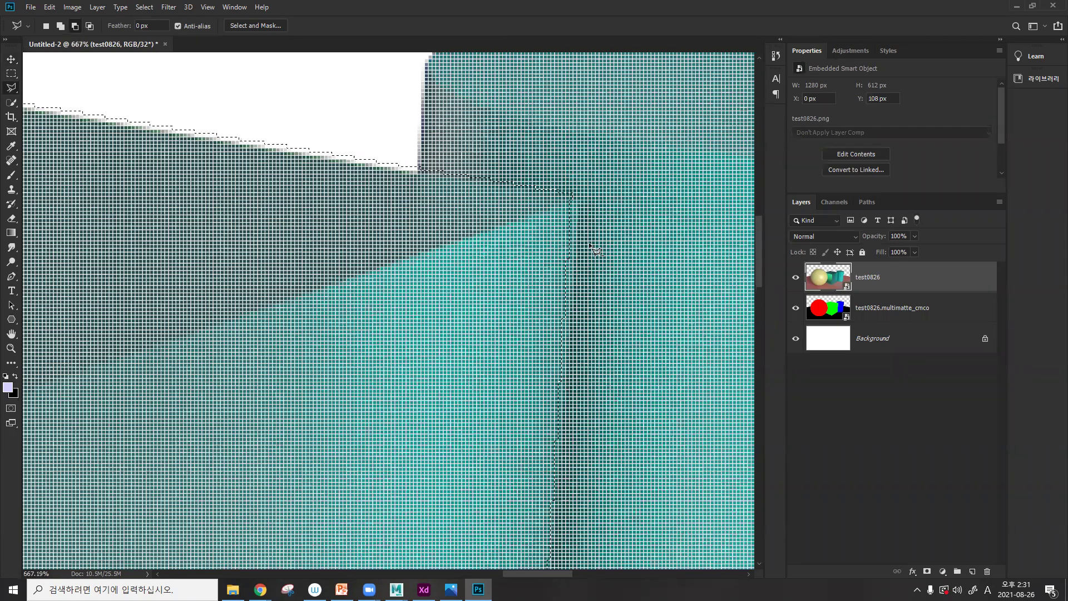
pyautogui.keyDown('alt'); pyautogui.scroll(1, 579, 214); pyautogui.keyUp('alt')
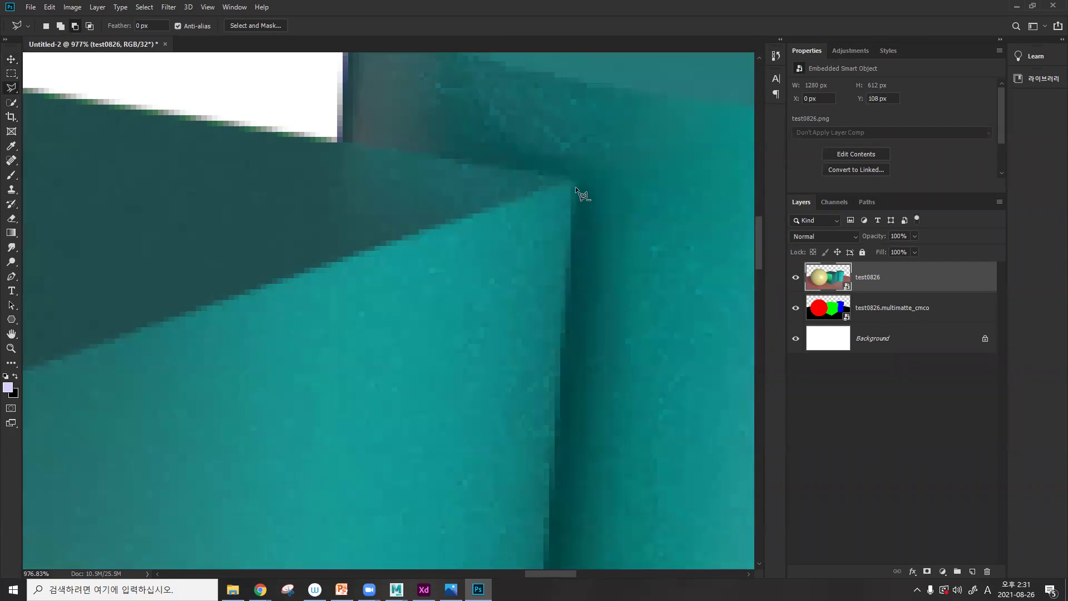
pyautogui.press('Delete')
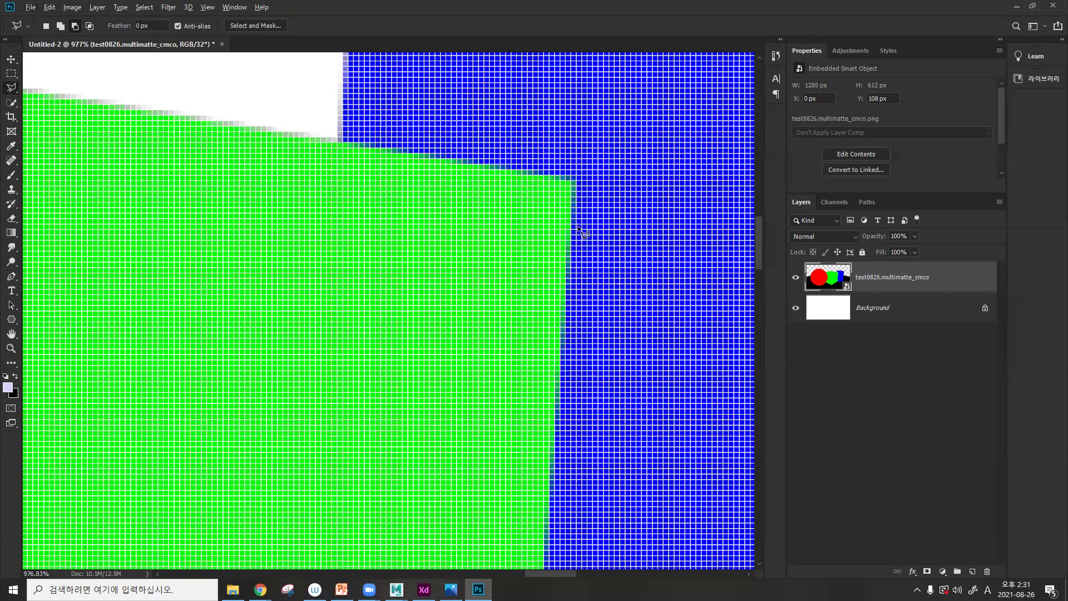
pyautogui.scroll(-1, 581, 231)
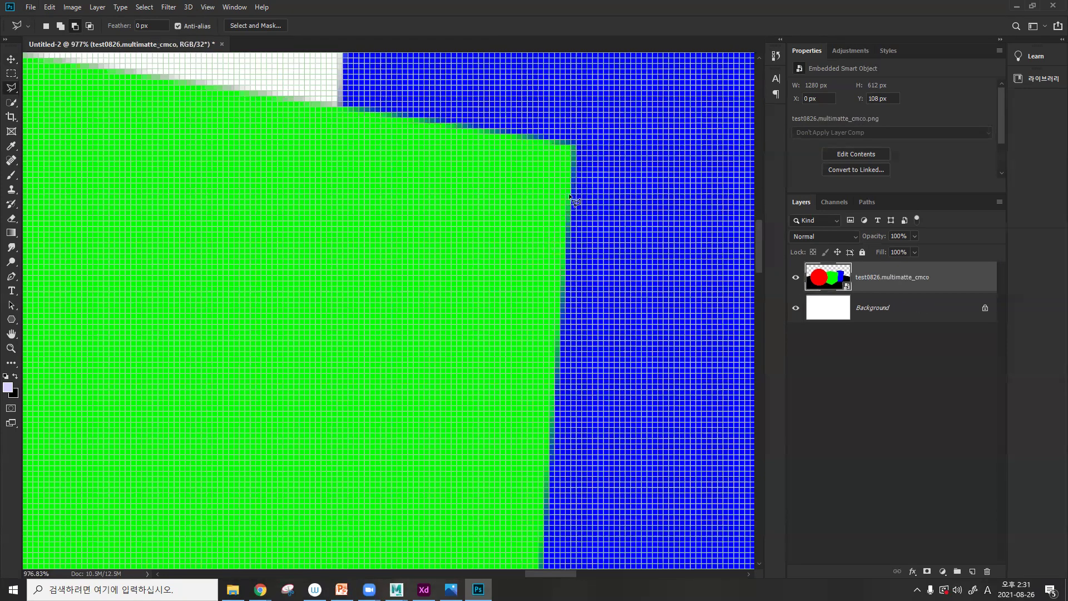
pyautogui.hotkey('ctrl', 'z')
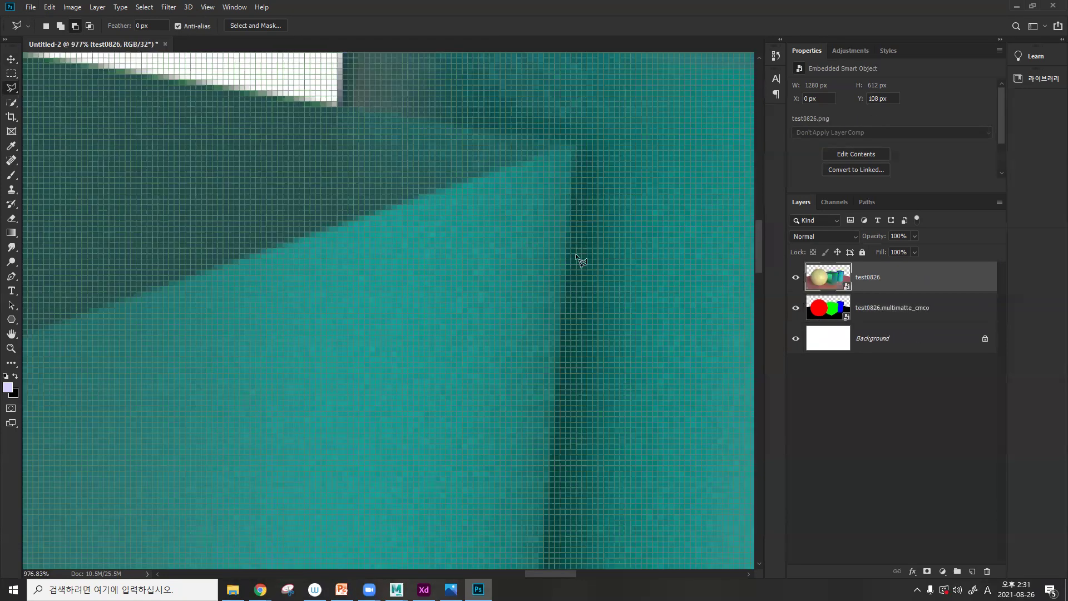
# - Hide and show the test0826 layer to compare the cube's edge with the matte beneath
pyautogui.click(563, 332)
pyautogui.press('Escape')
pyautogui.click(795, 277)
pyautogui.click(795, 277)
pyautogui.keyDown('alt'); pyautogui.scroll(-4, 499, 327); pyautogui.keyUp('alt')
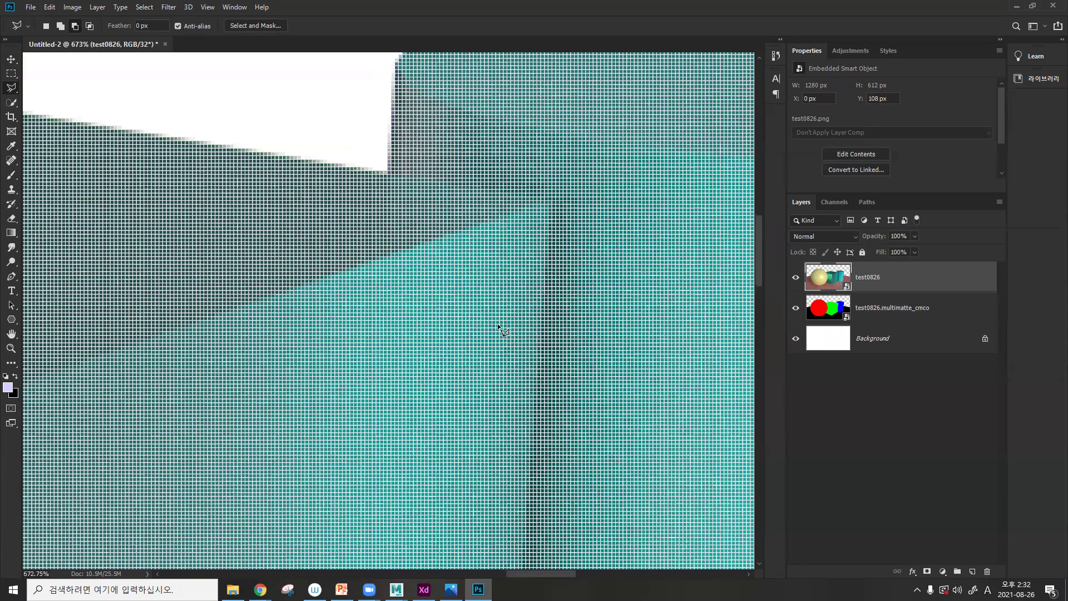
pyautogui.keyDown('alt'); pyautogui.scroll(-6, 448, 302); pyautogui.keyUp('alt')
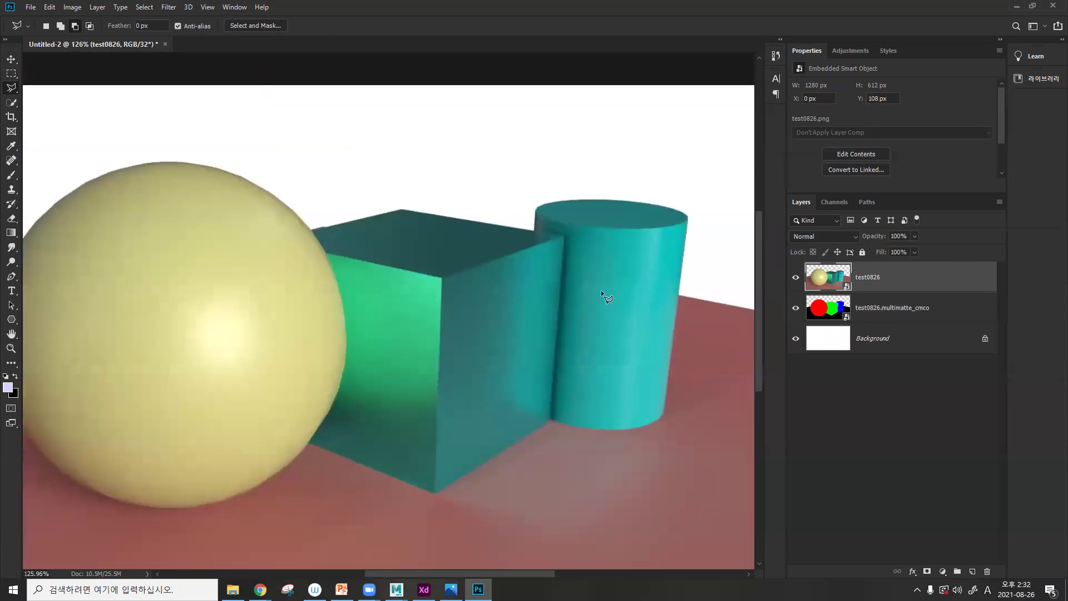
# - With the test0826.multimatte_cmco layer selected, toggle the Red, Green and Blue channels' visibility and restore the RGB composite
pyautogui.click(825, 309)
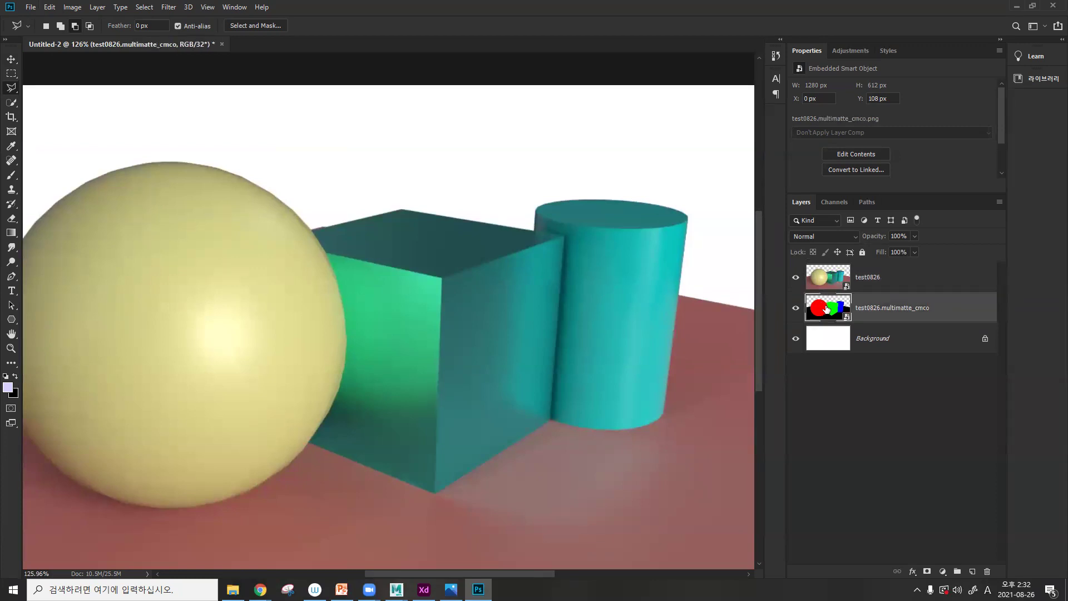
pyautogui.click(832, 202)
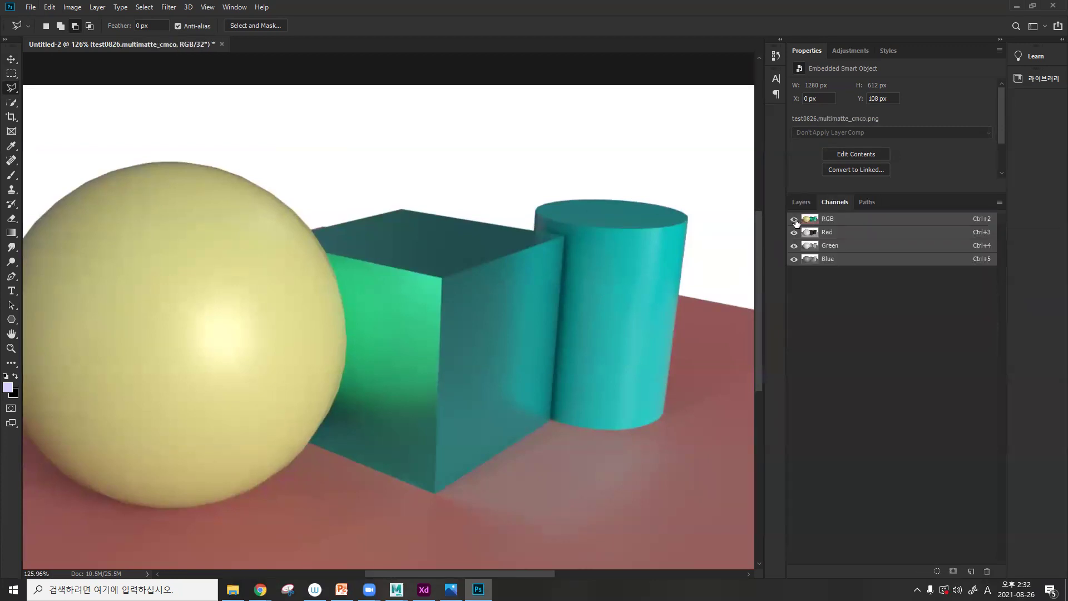
pyautogui.click(793, 232)
pyautogui.click(794, 245)
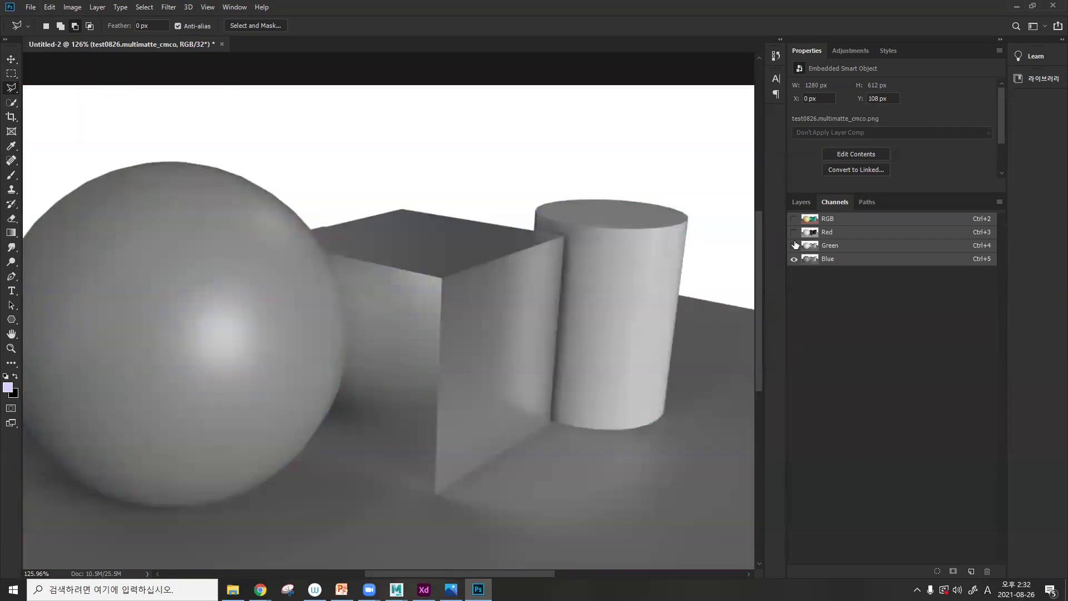
pyautogui.click(794, 246)
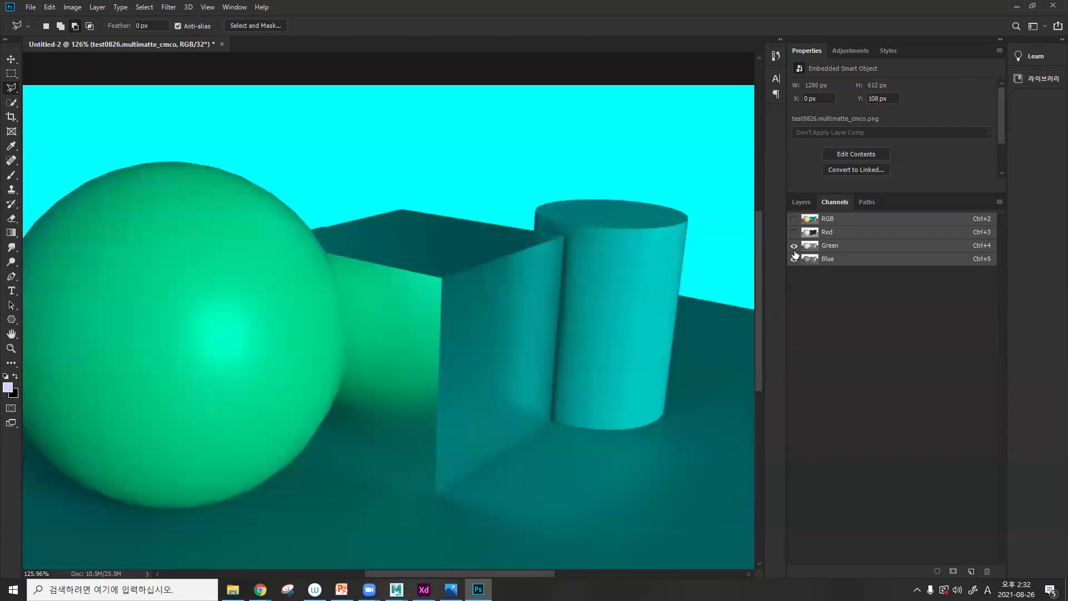
pyautogui.click(794, 259)
pyautogui.click(794, 232)
pyautogui.click(793, 232)
pyautogui.click(794, 232)
pyautogui.click(794, 219)
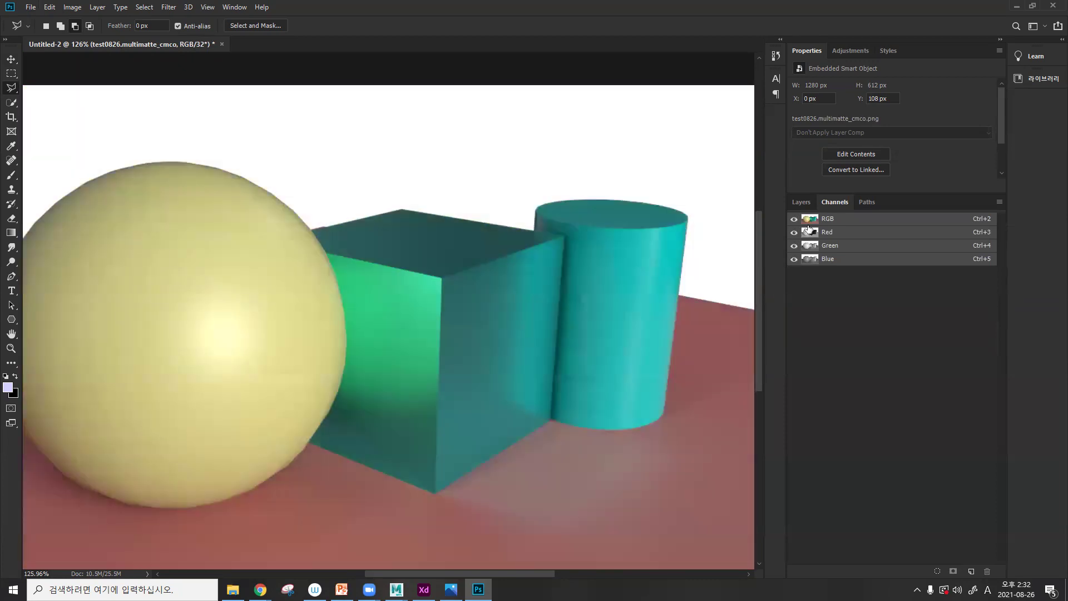
# - View the Red channel on its own, followed by the Blue channel on its own
pyautogui.click(812, 233)
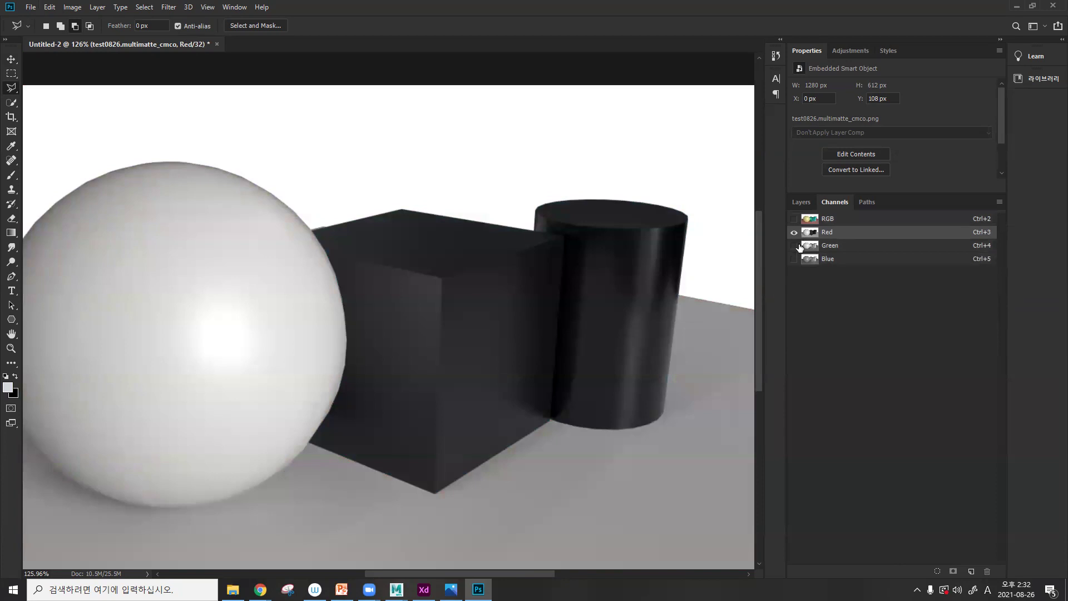
pyautogui.click(804, 202)
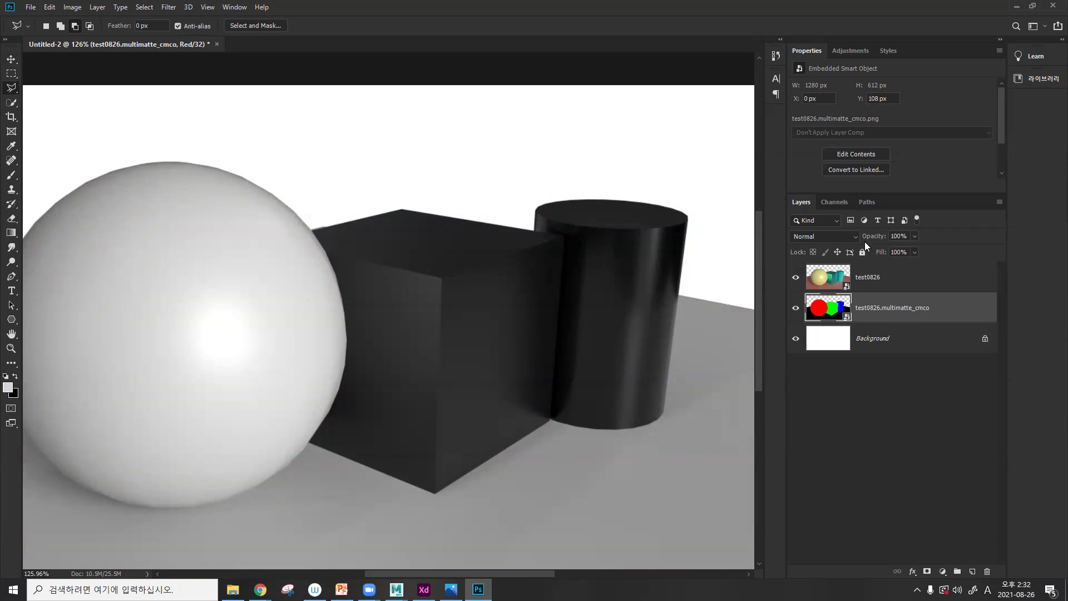
pyautogui.click(840, 202)
pyautogui.click(828, 259)
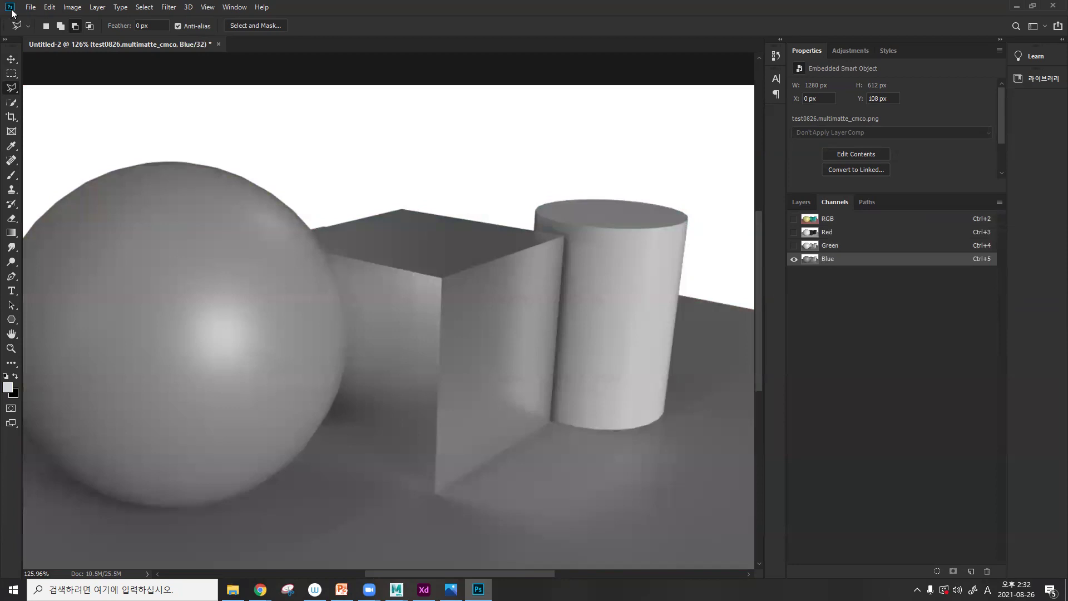
# - Switch to File Explorer, look for test0826.multimatte.png in cmco_clock's sourceimages/test0826 folder, and close the window
pyautogui.click(32, 8)
pyautogui.click(288, 177)
pyautogui.click(233, 590)
pyautogui.click(603, 116)
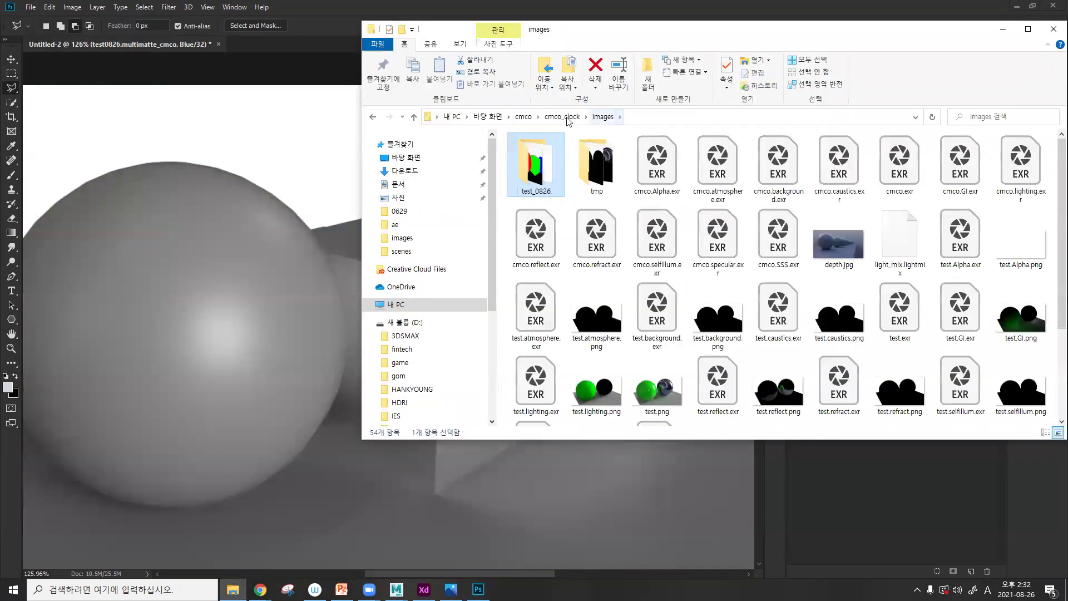
pyautogui.click(562, 116)
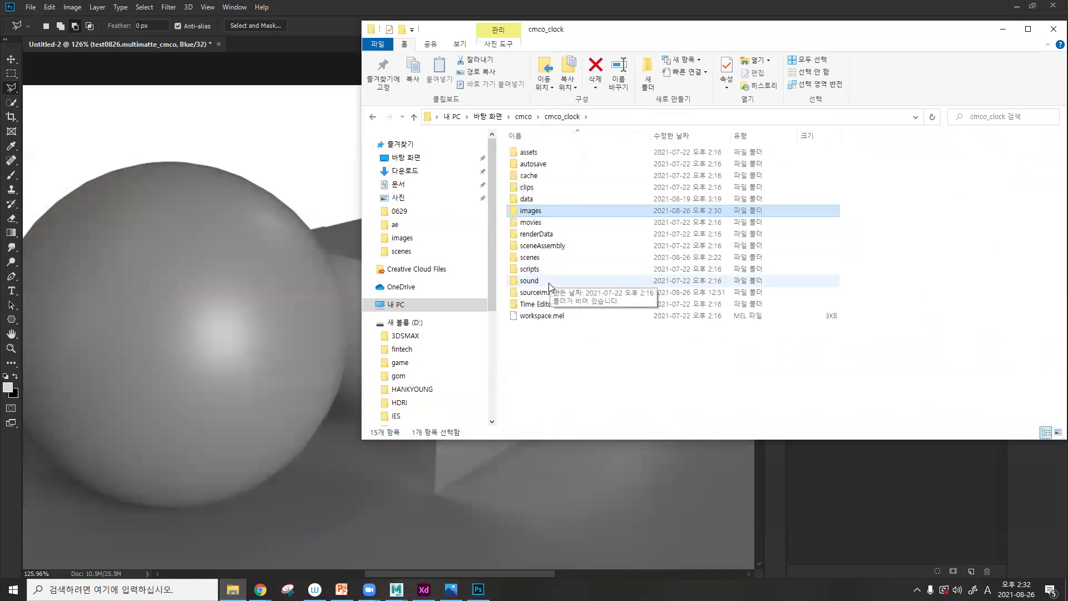
pyautogui.doubleClick(551, 281)
pyautogui.doubleClick(562, 199)
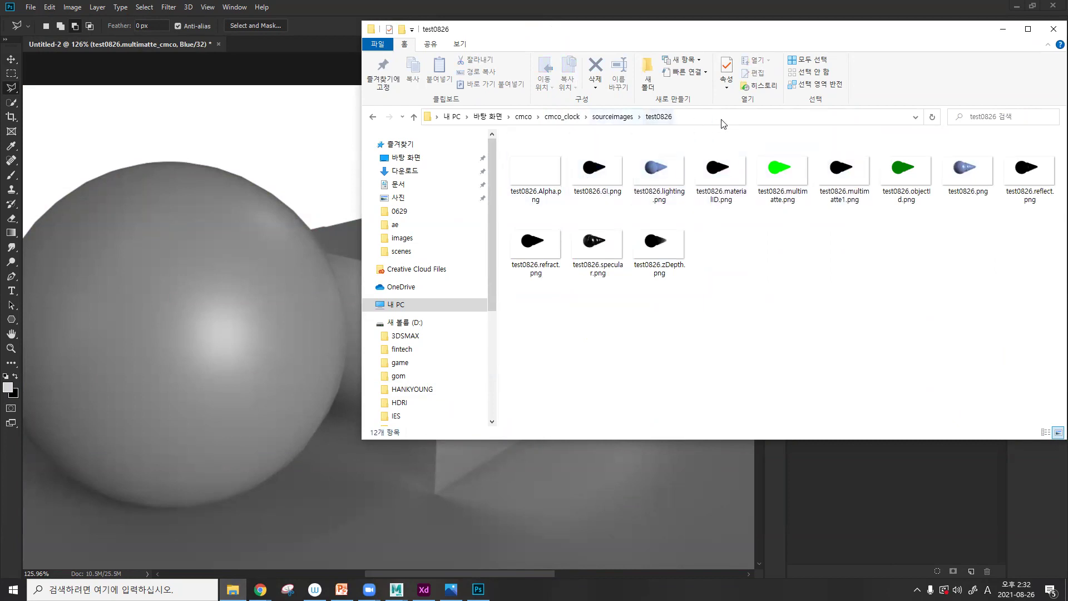
pyautogui.click(791, 177)
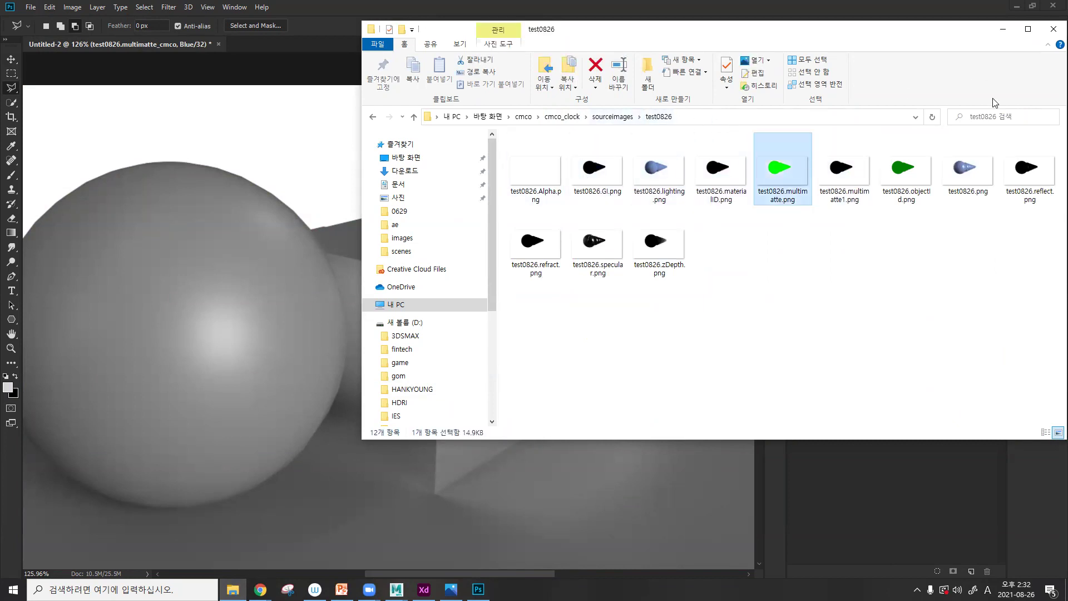
pyautogui.click(1054, 28)
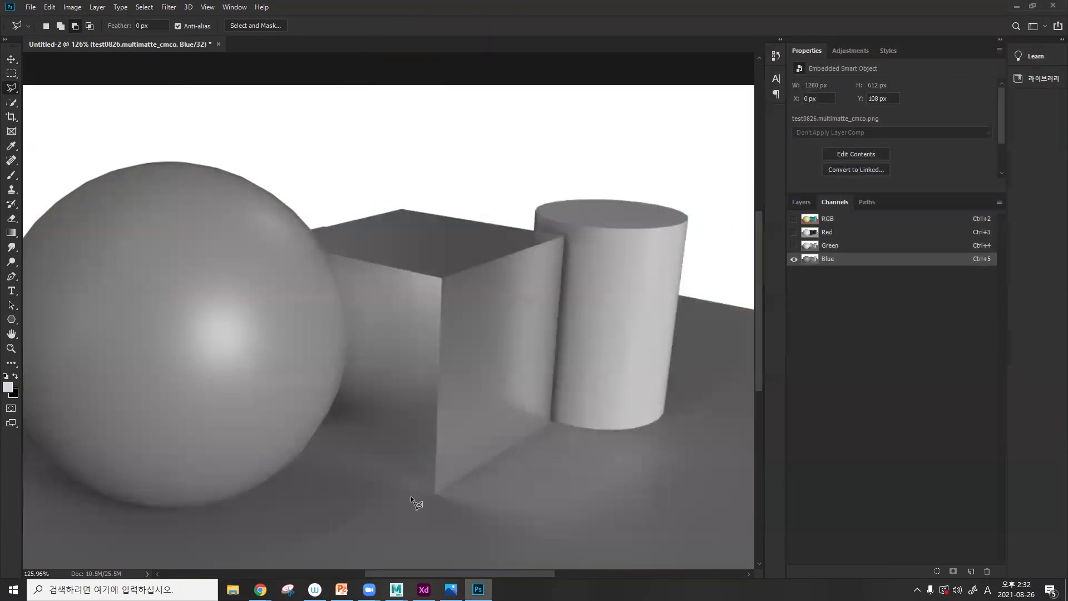
# - Switch to Maya, close the old V-Ray Frame Buffer and the Render Settings, and start a new V-Ray render
pyautogui.moveTo(396, 589)
pyautogui.click(437, 565)
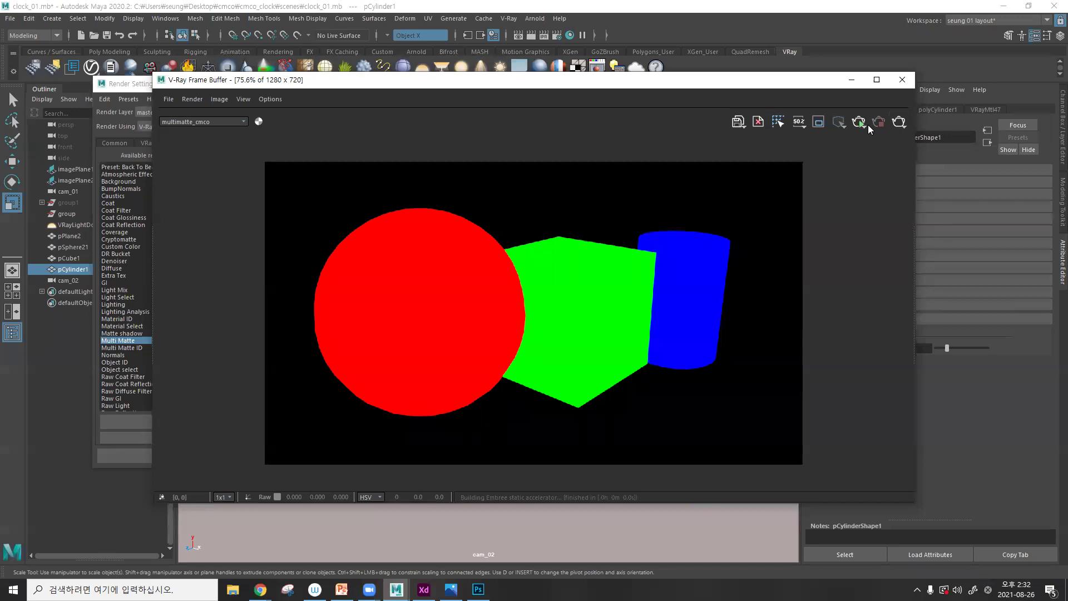
pyautogui.click(902, 80)
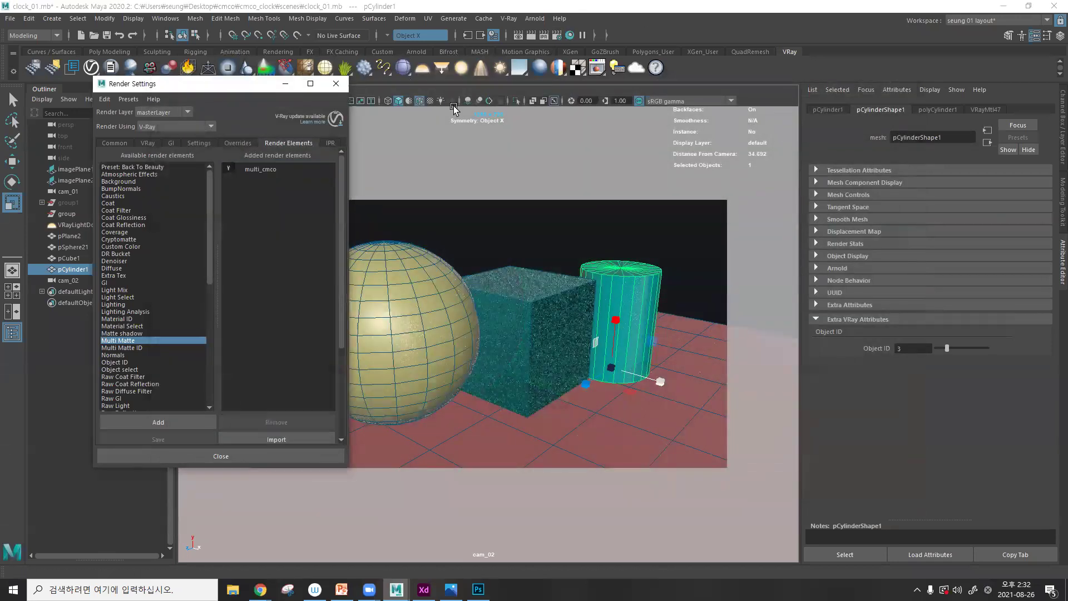
pyautogui.click(147, 143)
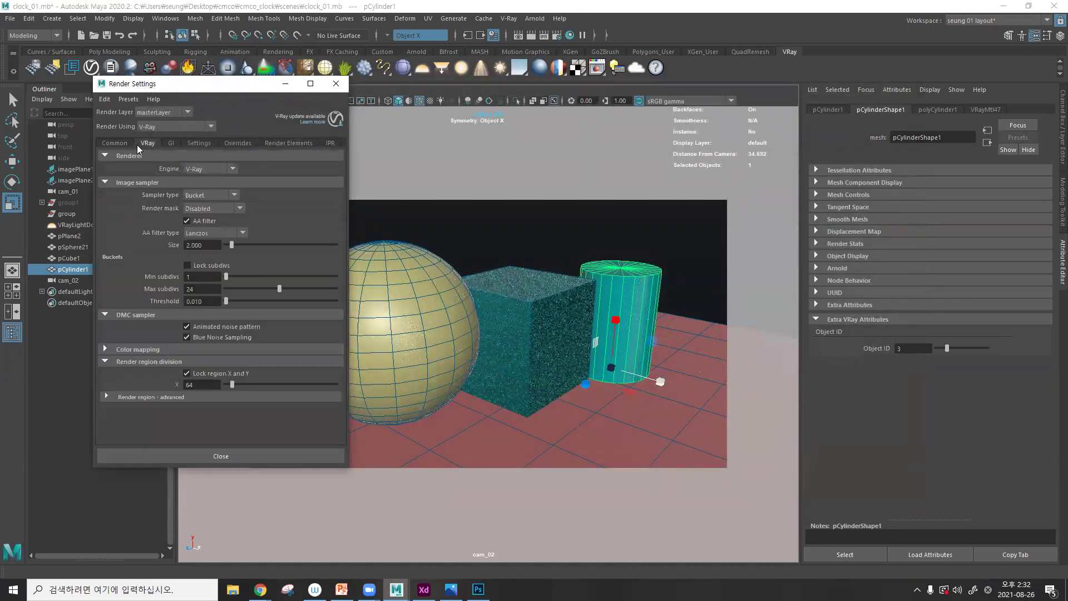
pyautogui.click(335, 84)
pyautogui.click(531, 36)
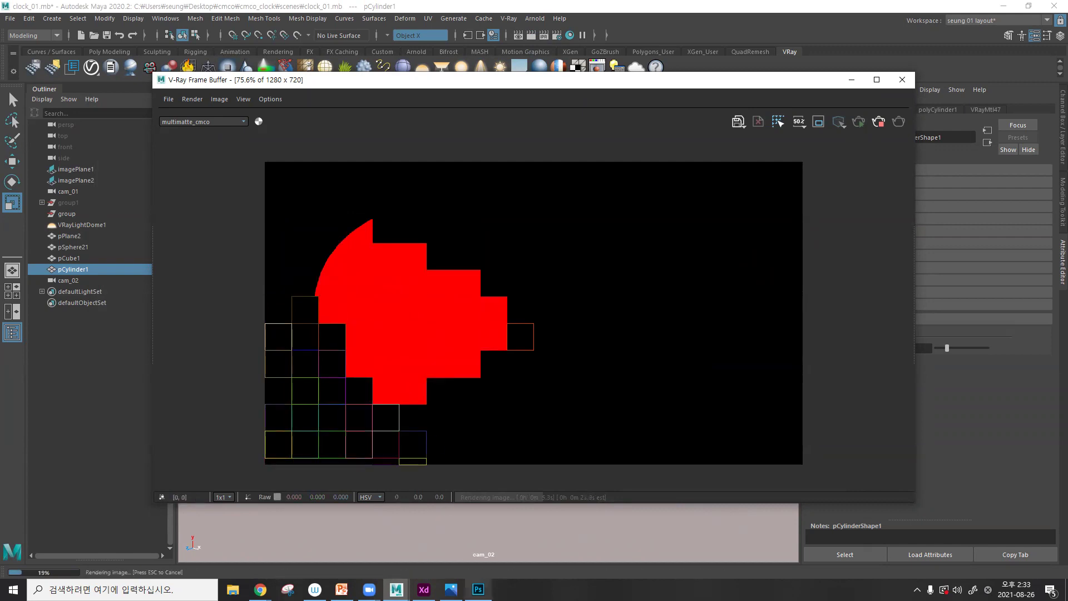
# - Switch to Photoshop, hide the test0826 layer and show the test0826.multimatte_cmco layer's RGB channels
pyautogui.moveTo(477, 587)
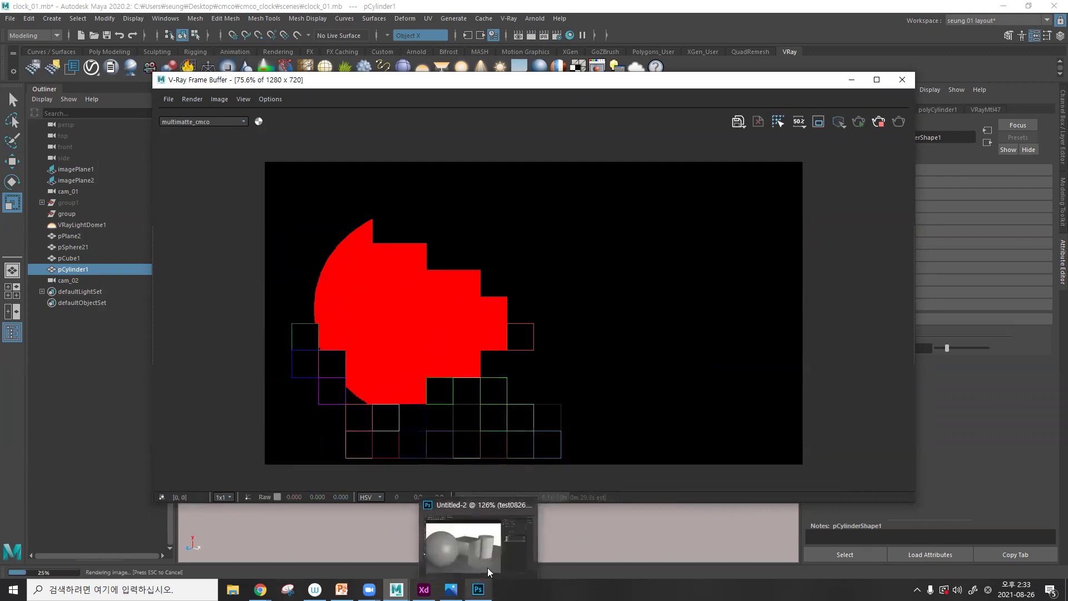
pyautogui.click(477, 589)
pyautogui.click(802, 202)
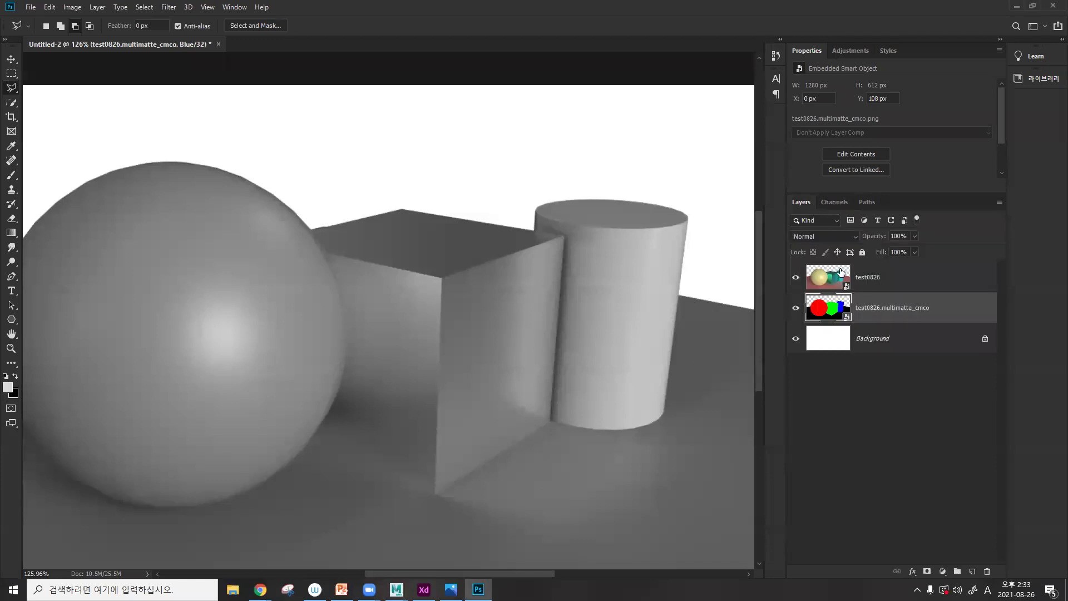
pyautogui.click(845, 279)
pyautogui.click(834, 202)
pyautogui.click(801, 202)
pyautogui.click(794, 278)
pyautogui.click(845, 305)
pyautogui.click(834, 201)
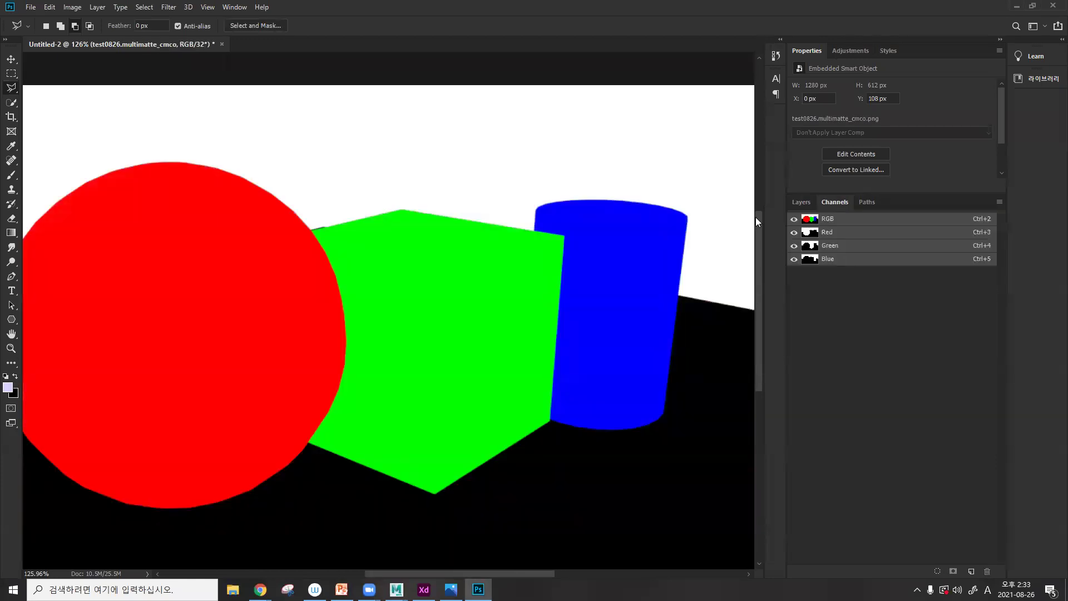
# - Toggle the test0826 layer's visibility to compare the beauty render with the matte, leaving the layer hidden
pyautogui.click(802, 202)
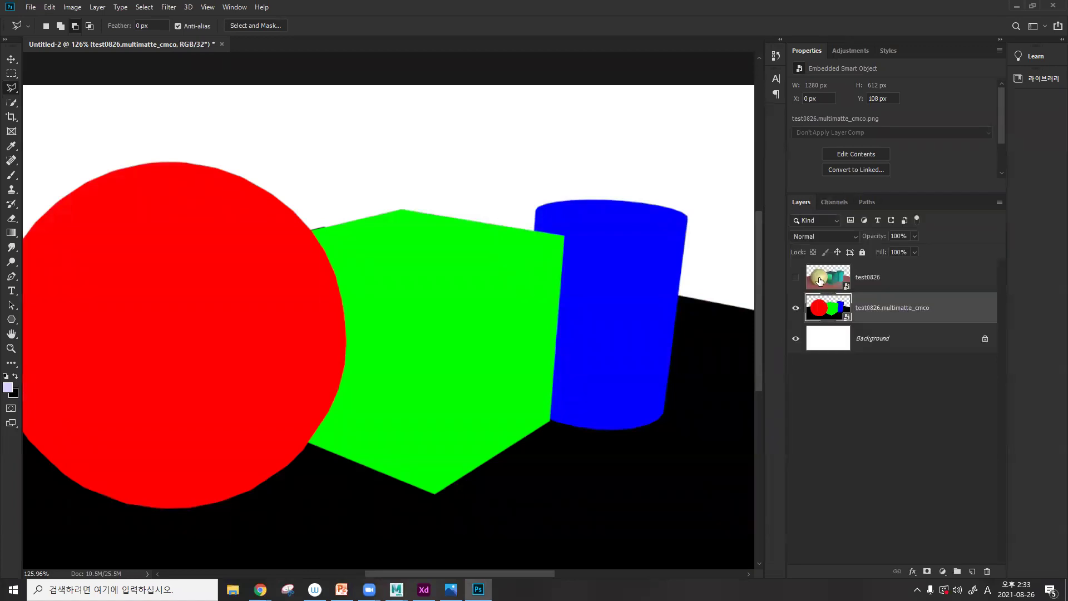
pyautogui.click(795, 276)
pyautogui.click(796, 277)
pyautogui.click(795, 278)
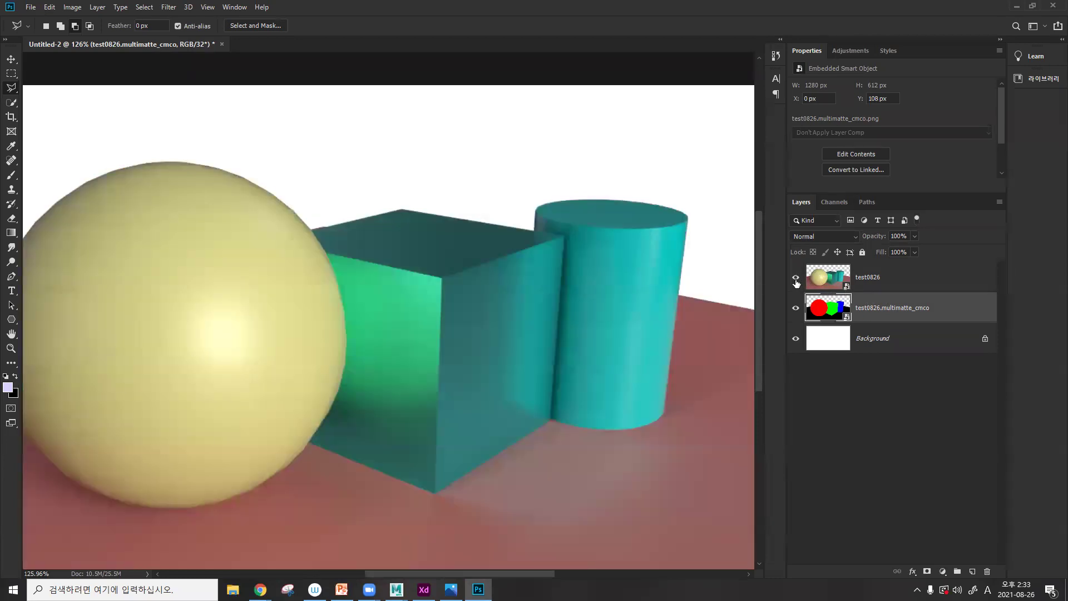
pyautogui.click(795, 278)
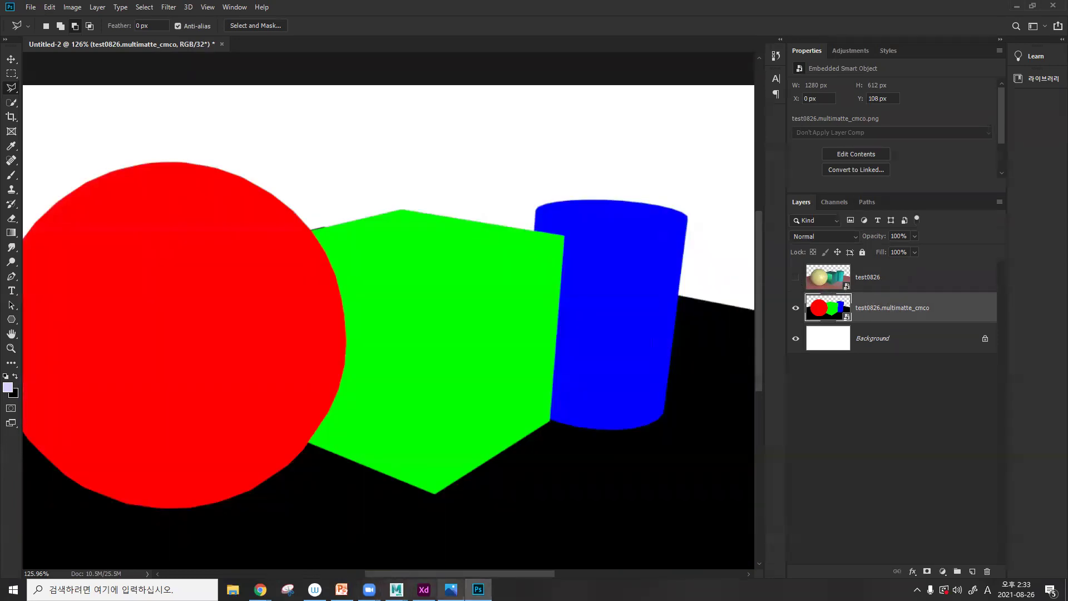
# - Switch to Maya, close the V-Ray Frame Buffer, and switch back to Photoshop
pyautogui.moveTo(396, 589)
pyautogui.click(445, 543)
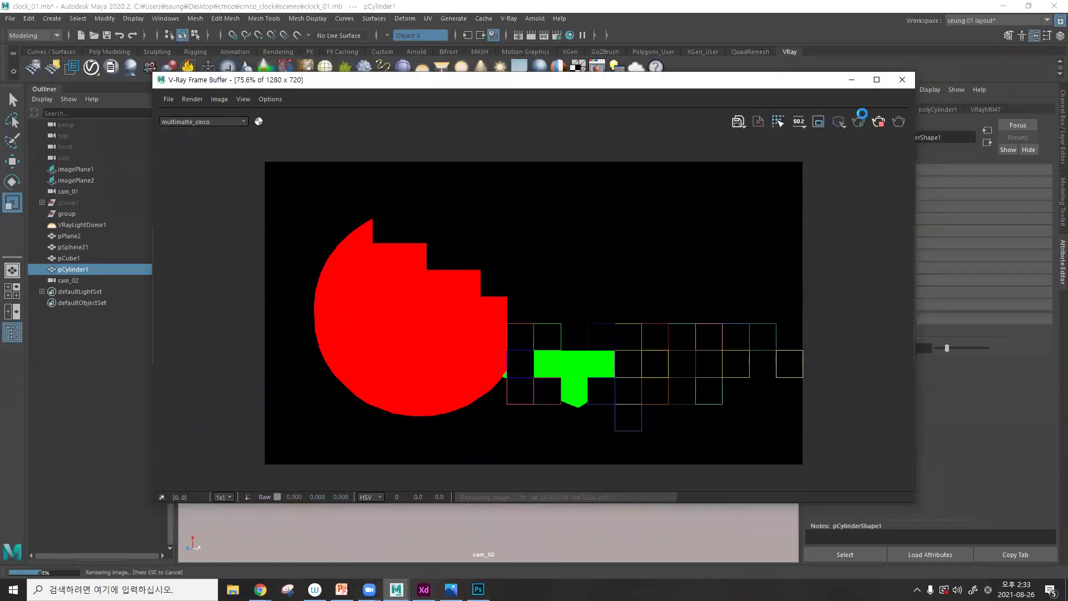
pyautogui.click(902, 80)
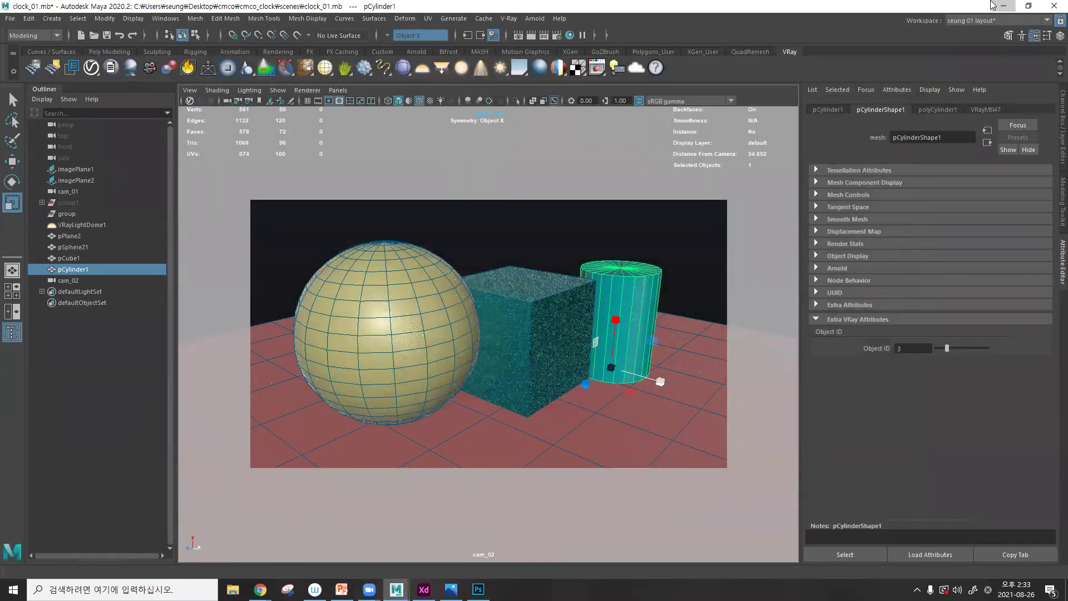
pyautogui.hotkey('alt', 'Tab')
# - Isolate the Green, Red and Blue channels of the test0826.multimatte_cmco layer one at a time to examine each object's matte
pyautogui.click(845, 202)
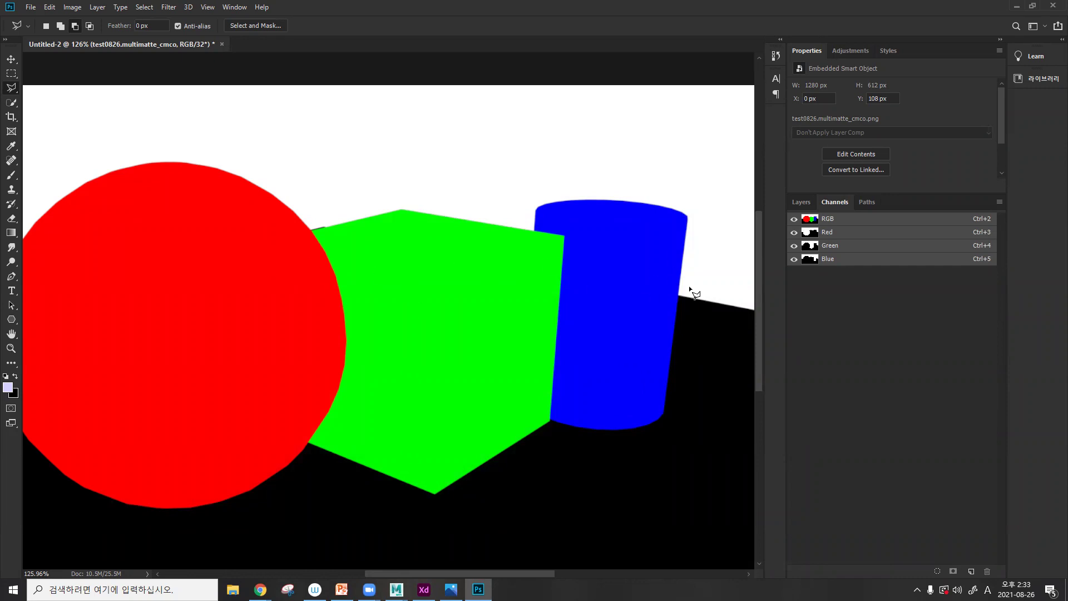
pyautogui.click(794, 232)
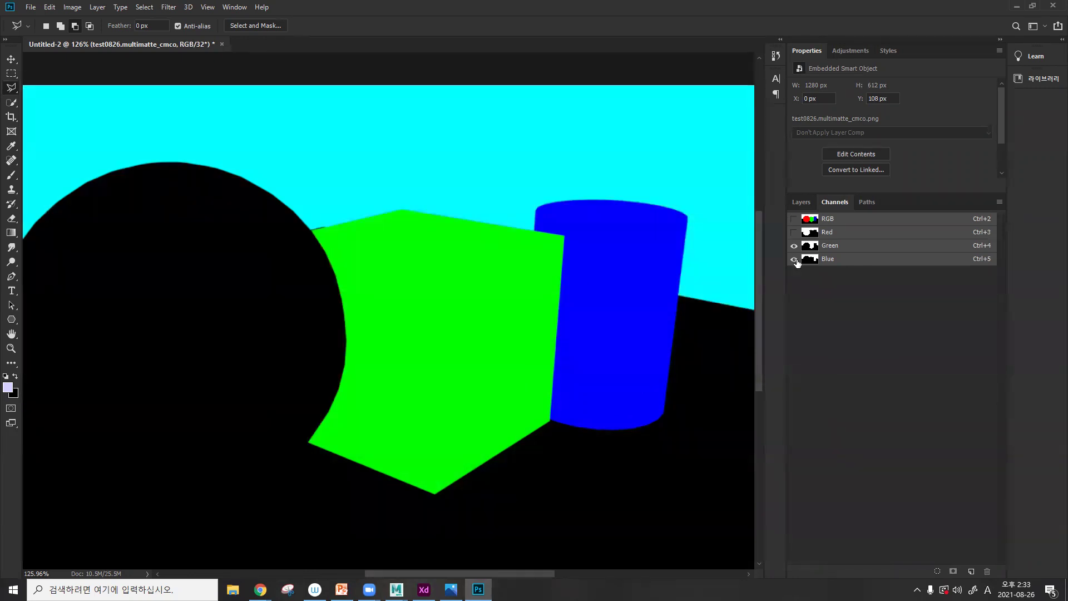
pyautogui.click(793, 258)
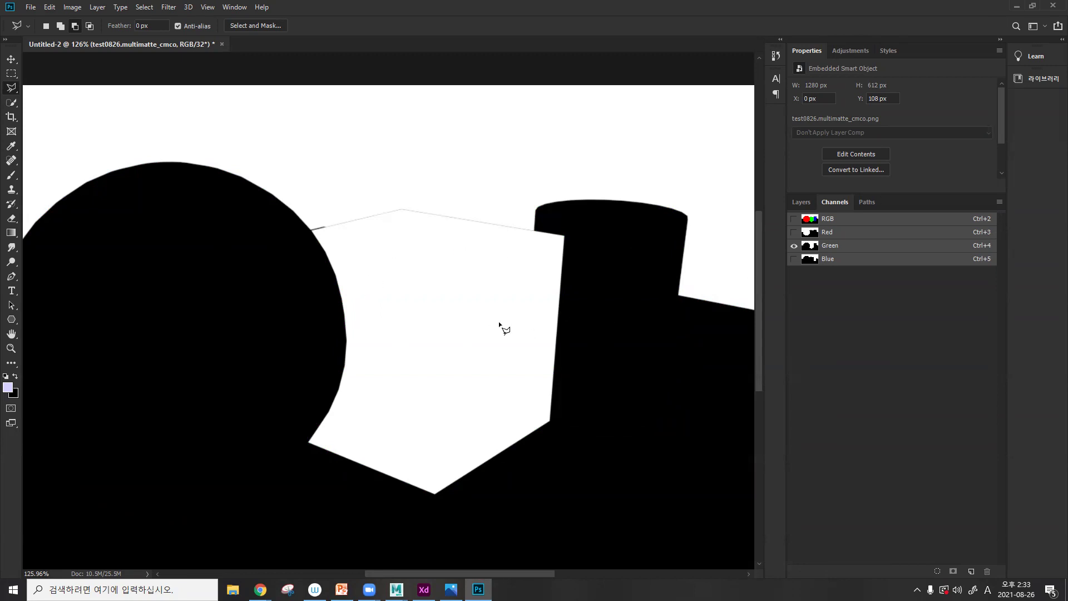
pyautogui.click(794, 232)
pyautogui.click(794, 245)
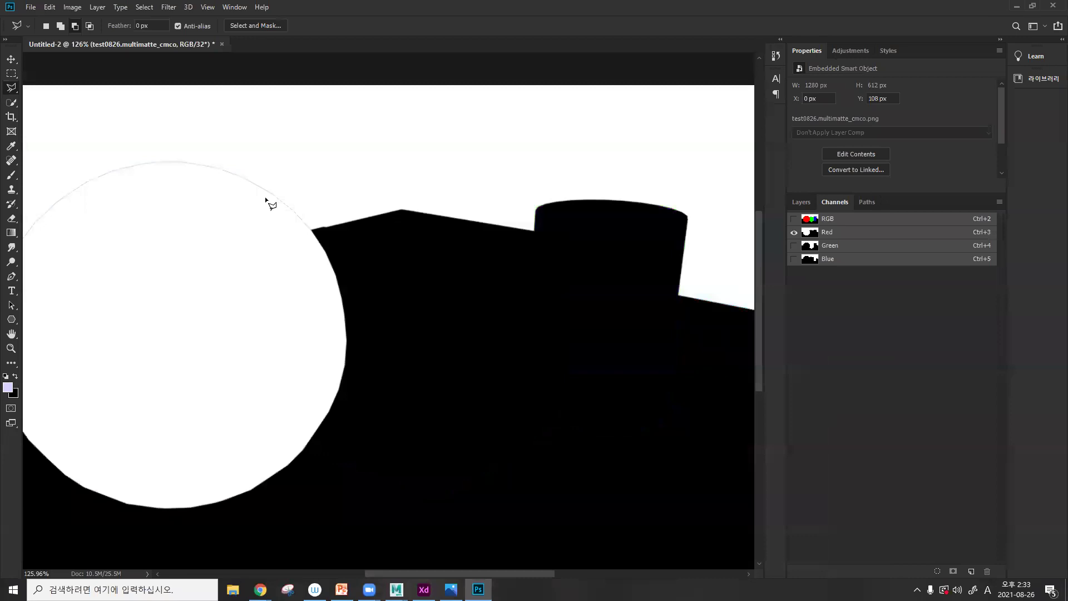
pyautogui.click(794, 259)
pyautogui.click(793, 232)
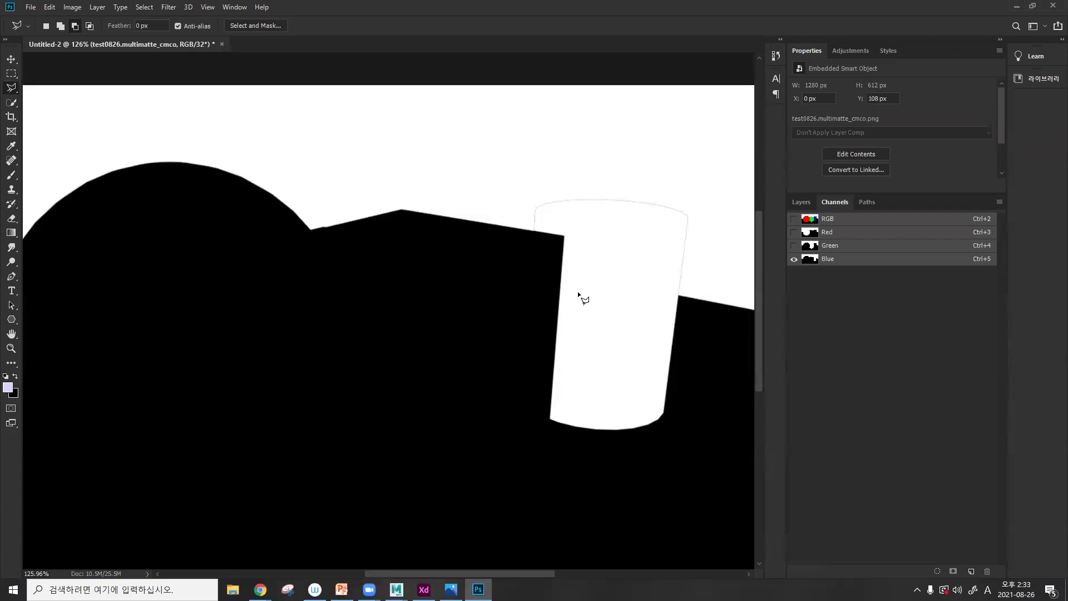
# - Isolate the multimatte's Green channel, then select and copy its entire canvas
pyautogui.click(800, 203)
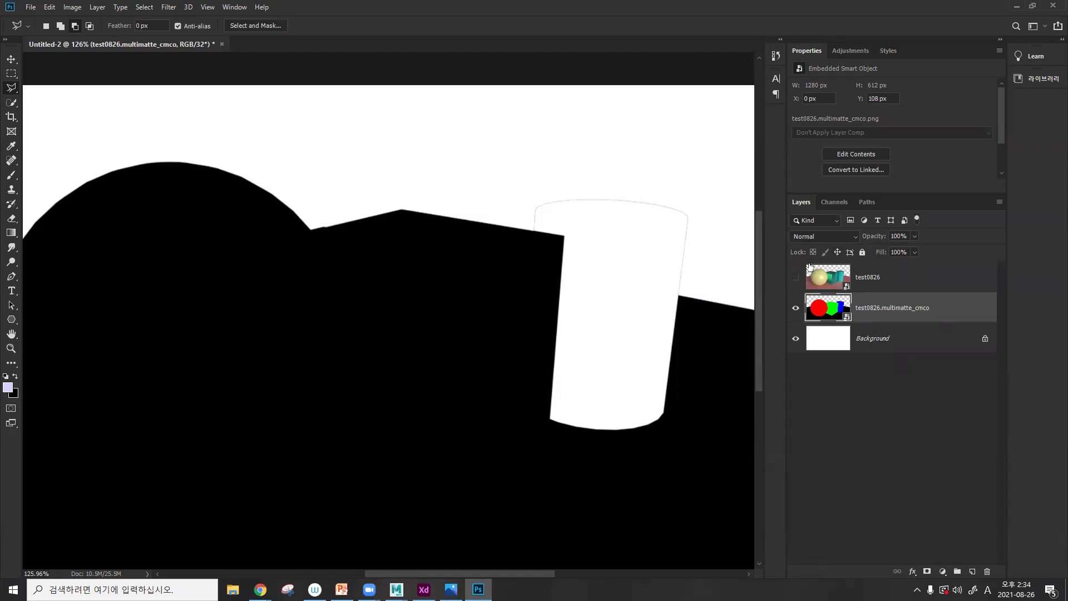
pyautogui.click(830, 202)
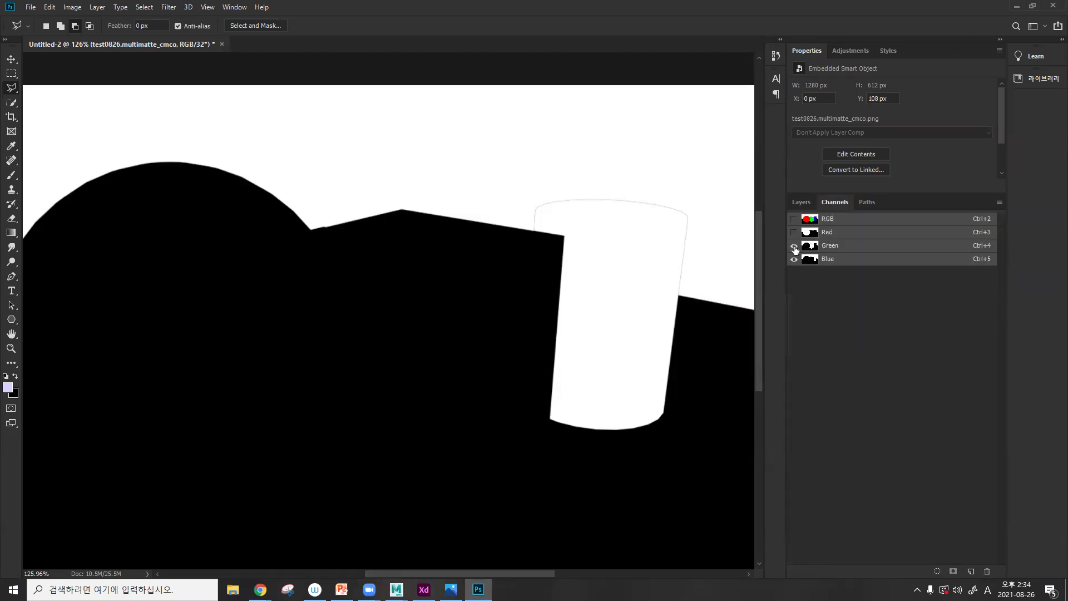
pyautogui.click(794, 259)
pyautogui.click(846, 246)
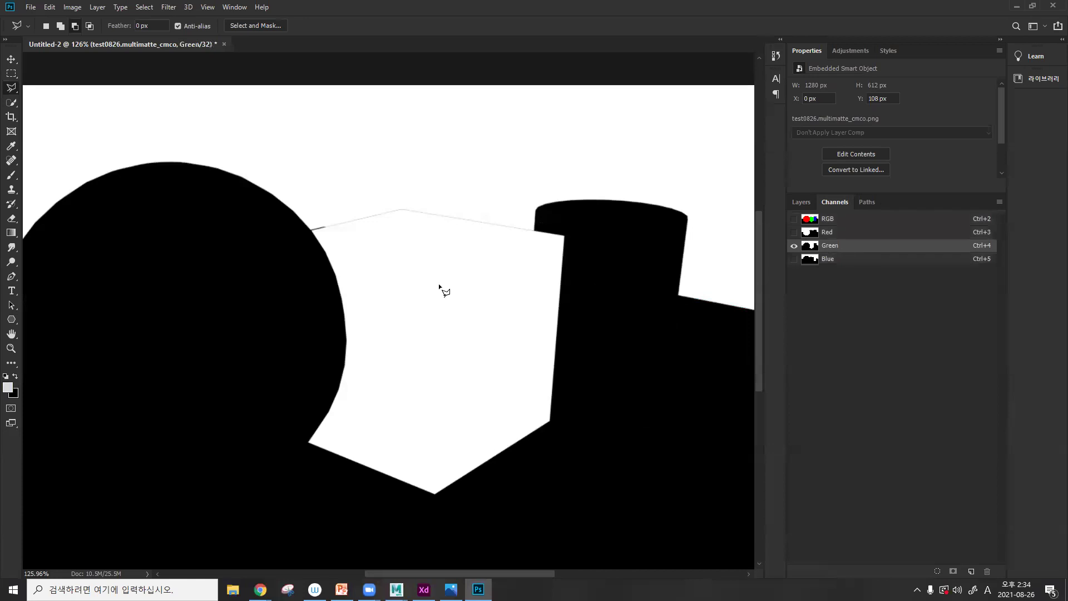
pyautogui.keyDown('alt'); pyautogui.scroll(-3, 436, 327); pyautogui.keyUp('alt')
pyautogui.hotkey('ctrl', 'a')
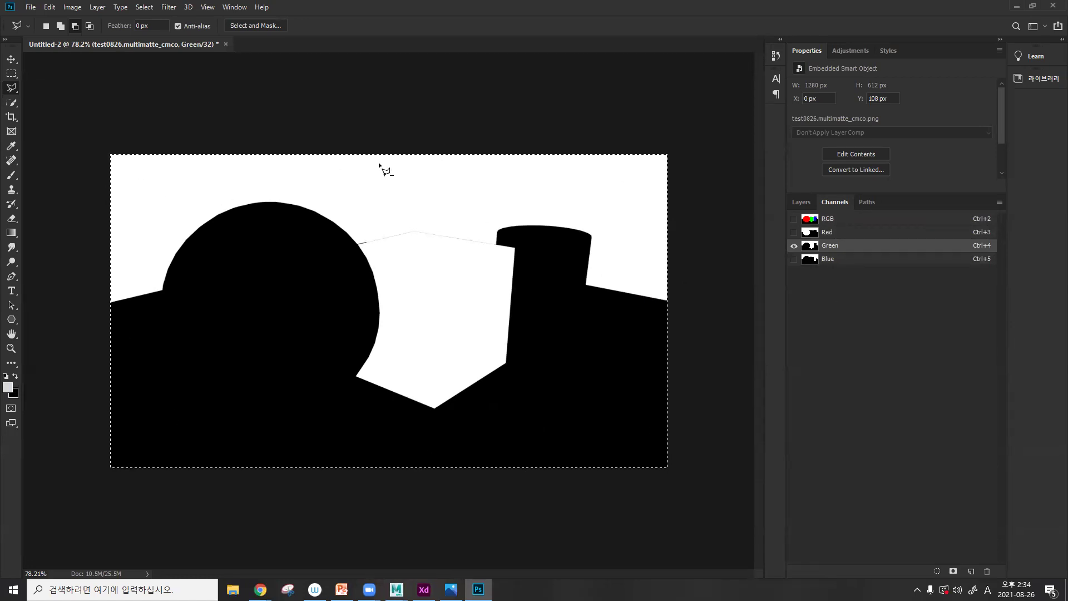
# - Hide the multimatte layer, show the test0826 render with all RGB channels, and make test0826 the active layer
pyautogui.click(804, 201)
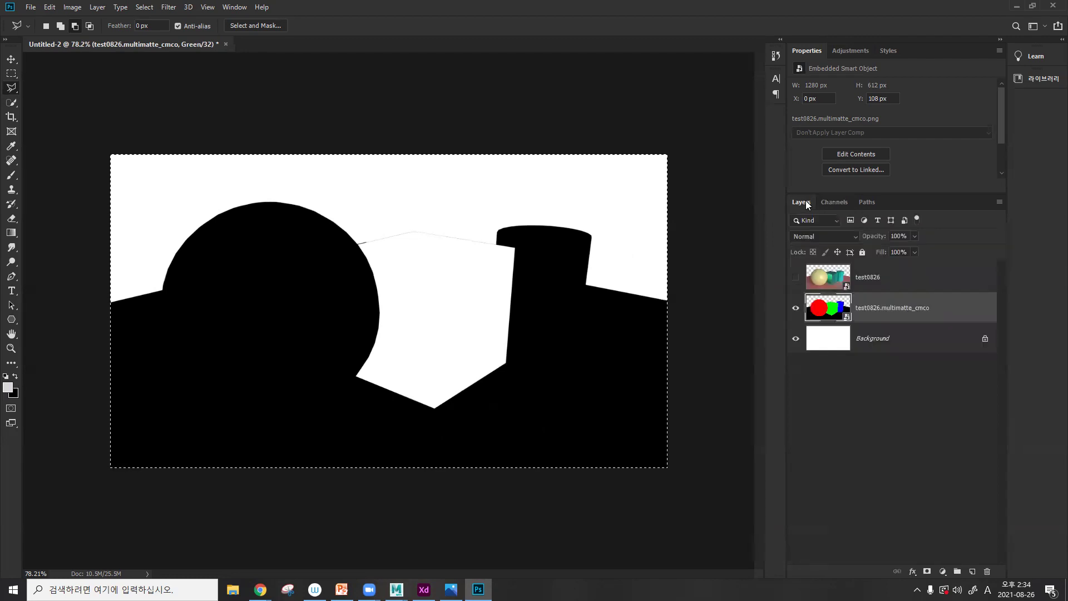
pyautogui.click(796, 312)
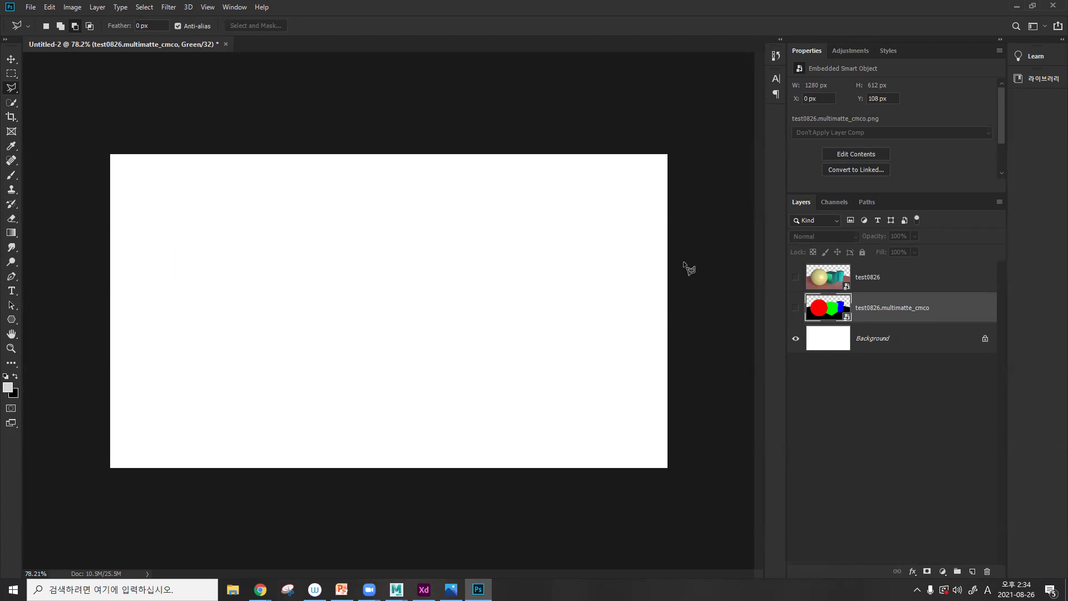
pyautogui.click(794, 277)
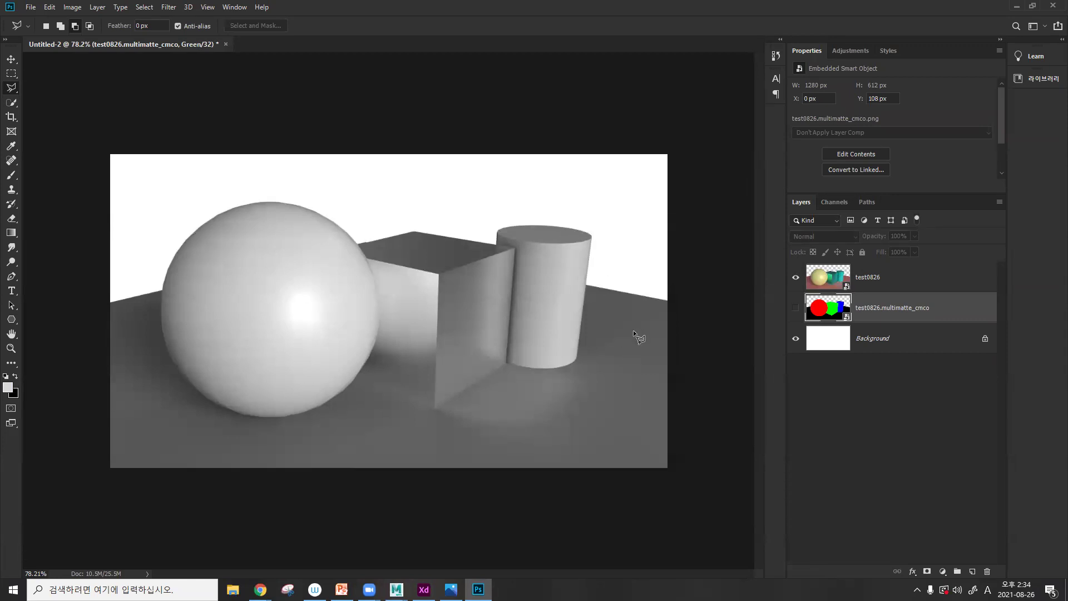
pyautogui.click(837, 201)
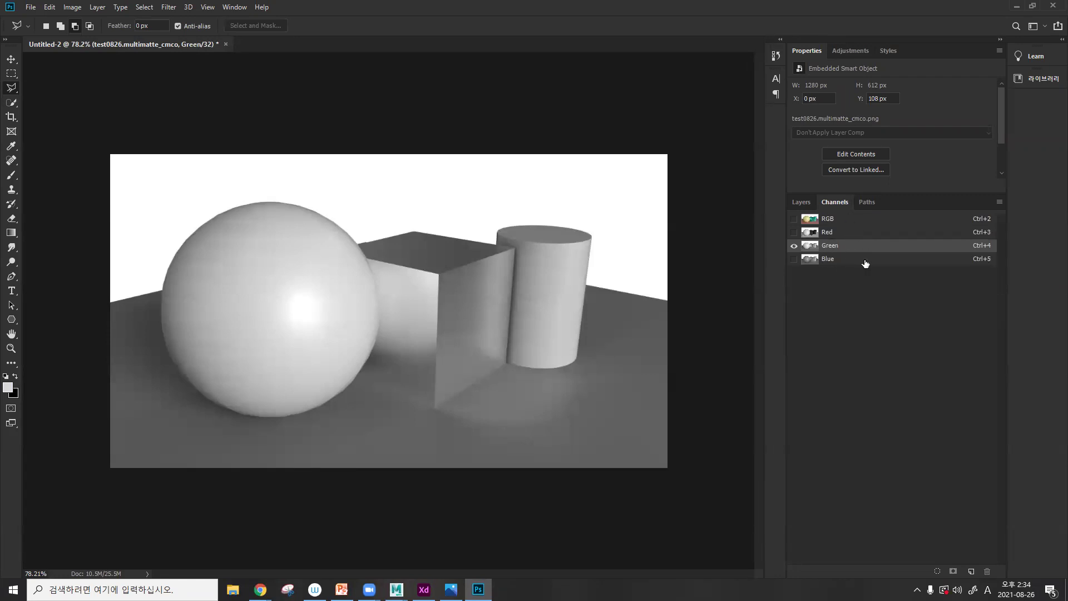
pyautogui.click(795, 219)
pyautogui.click(806, 201)
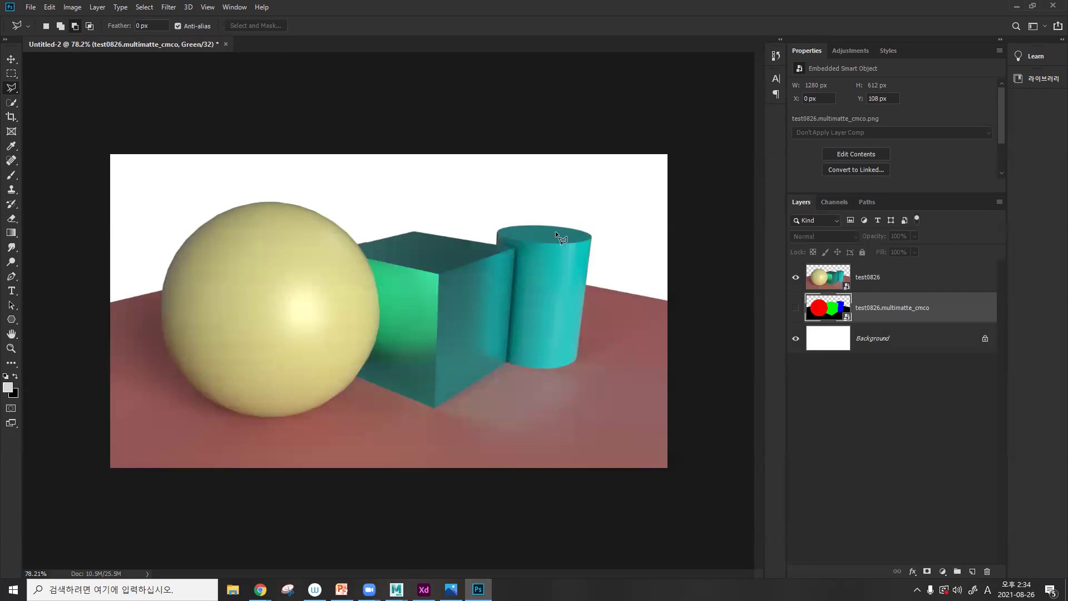
pyautogui.click(875, 286)
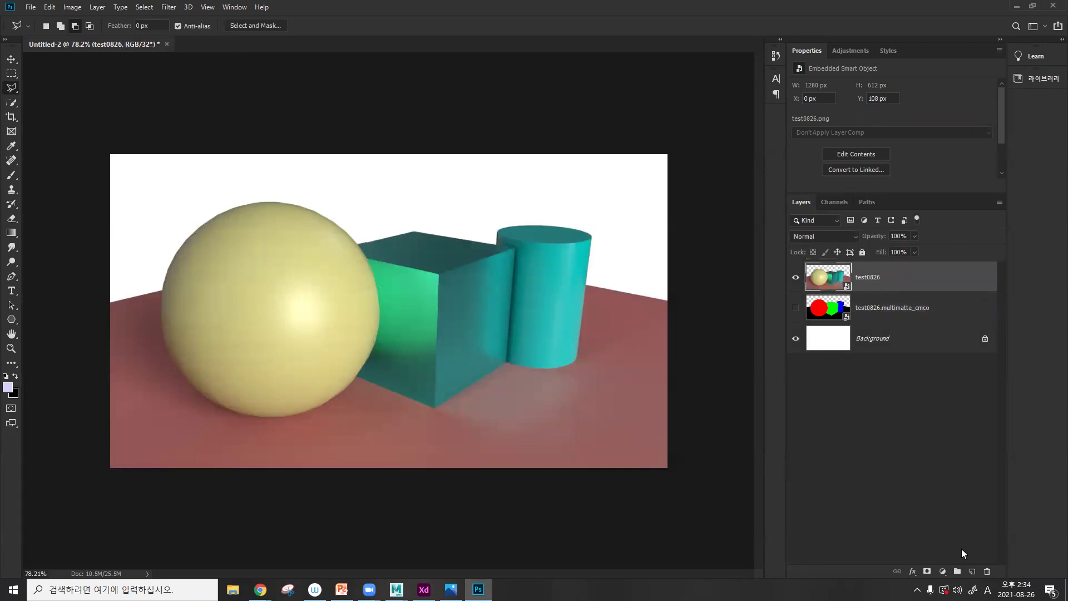
# - Undo a trial layer mask on test0826 and add a Hue/Saturation adjustment layer clipped to it
pyautogui.click(927, 572)
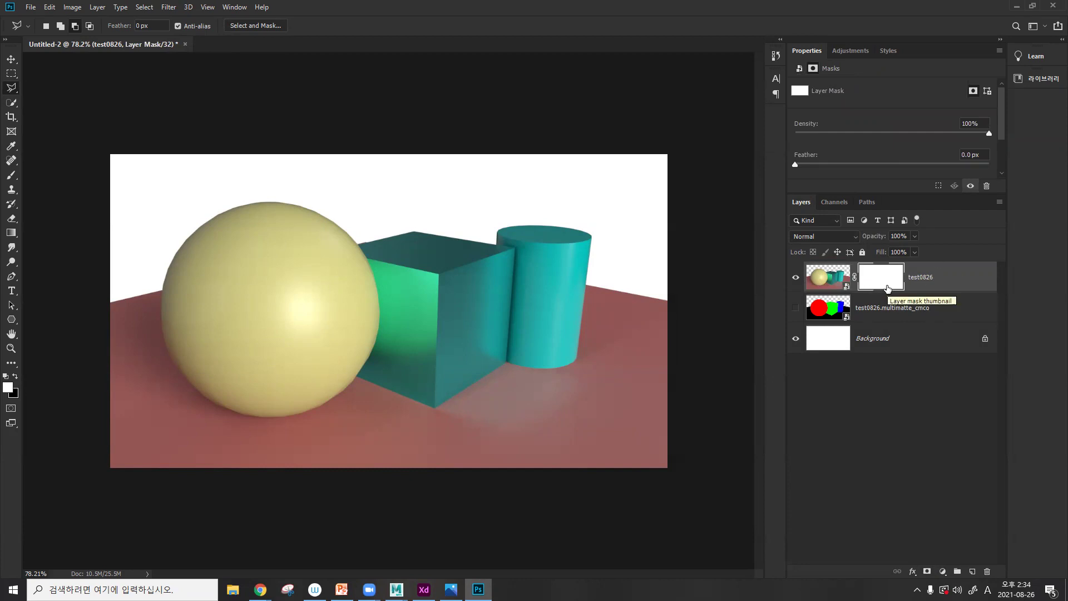
pyautogui.hotkey('ctrl', 'z')
pyautogui.click(943, 566)
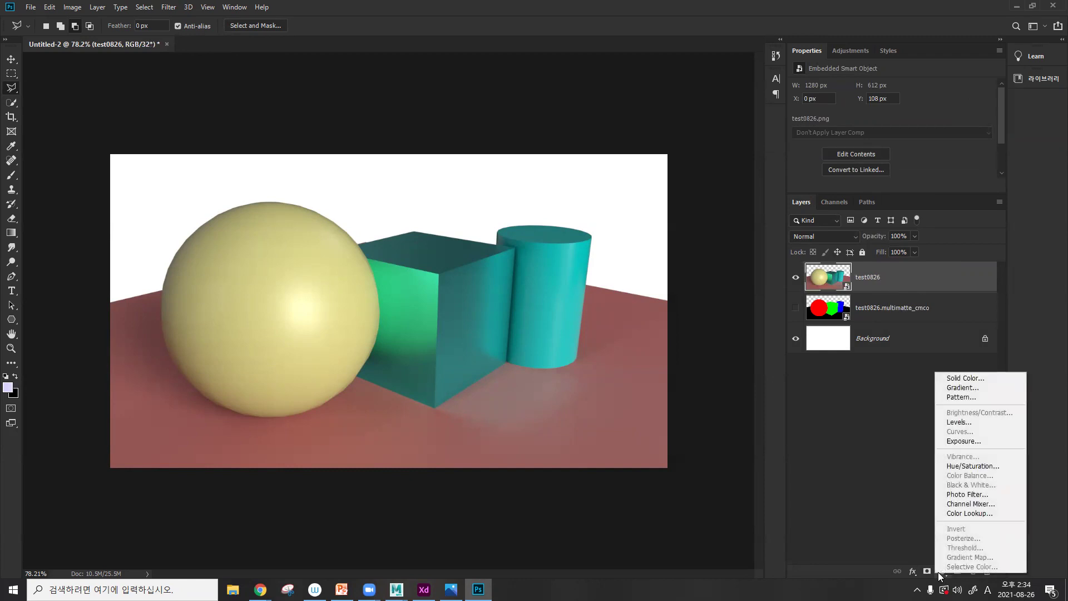
pyautogui.click(967, 466)
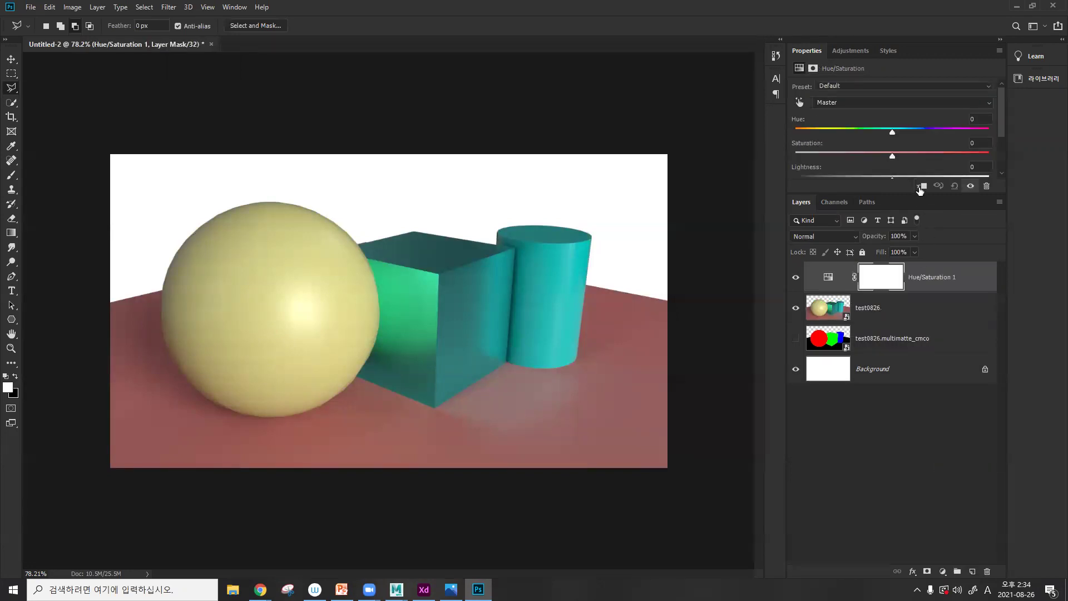
pyautogui.click(920, 189)
pyautogui.click(922, 187)
pyautogui.click(924, 281)
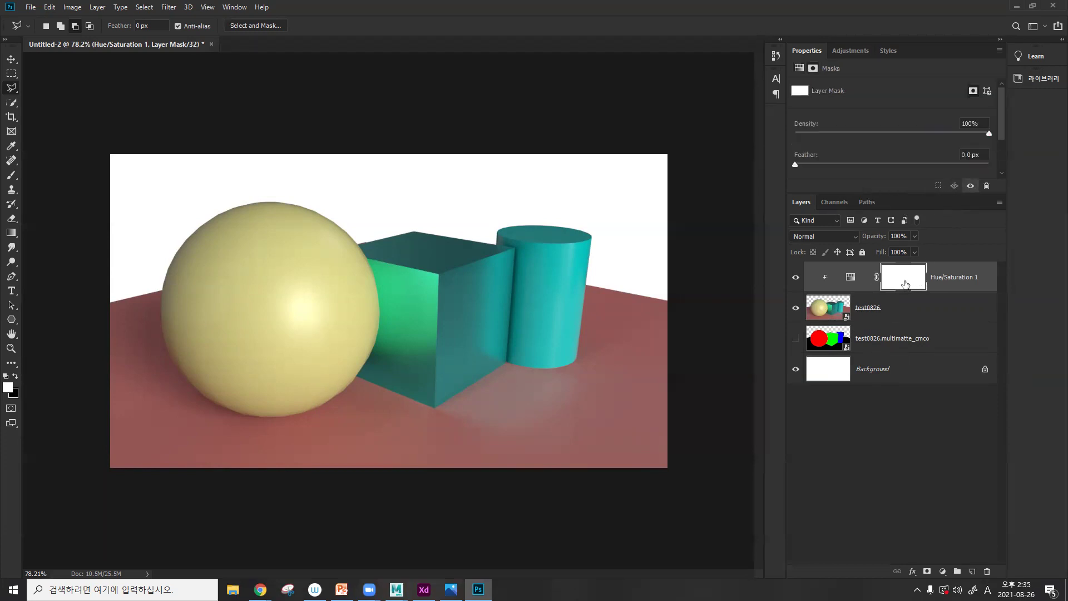
# - Display the Hue/Saturation layer's mask on the canvas and paste the copied Green channel matte into it
pyautogui.keyDown('alt'); pyautogui.click(905, 284); pyautogui.keyUp('alt')
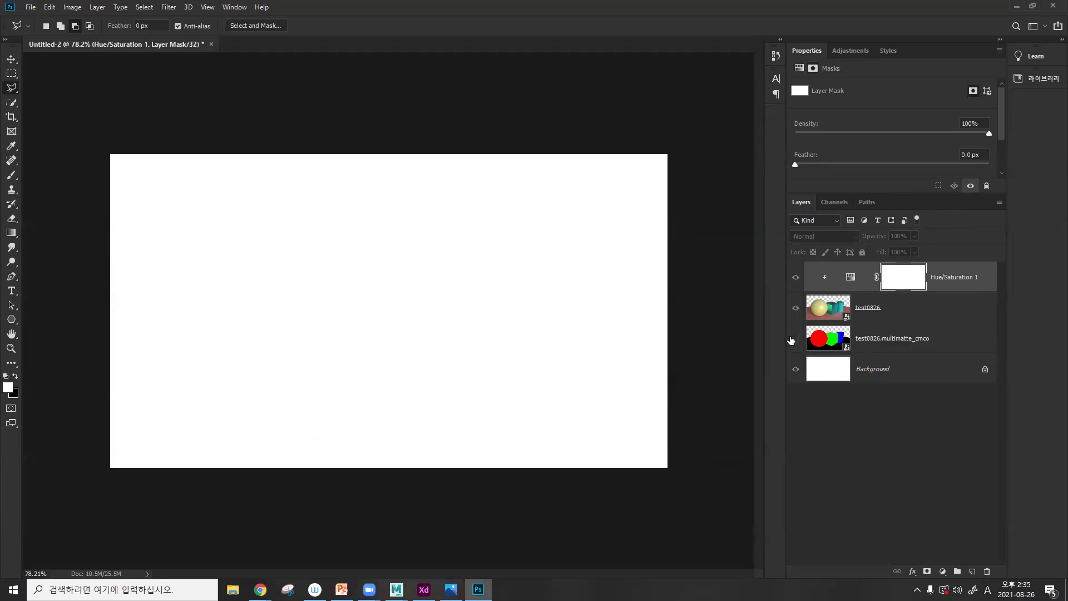
pyautogui.click(832, 318)
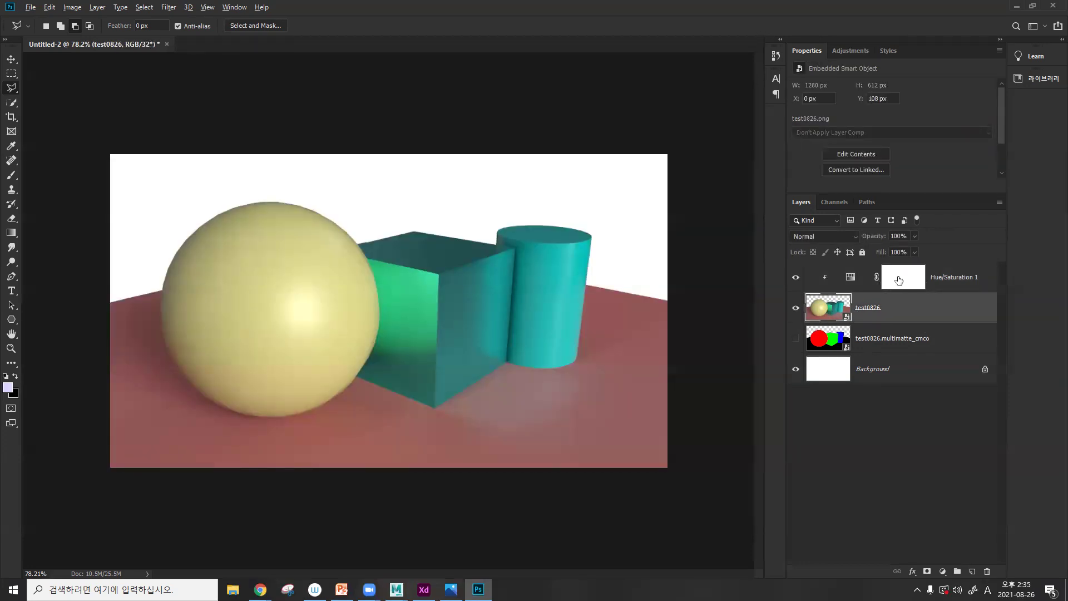
pyautogui.keyDown('alt'); pyautogui.click(899, 280); pyautogui.keyUp('alt')
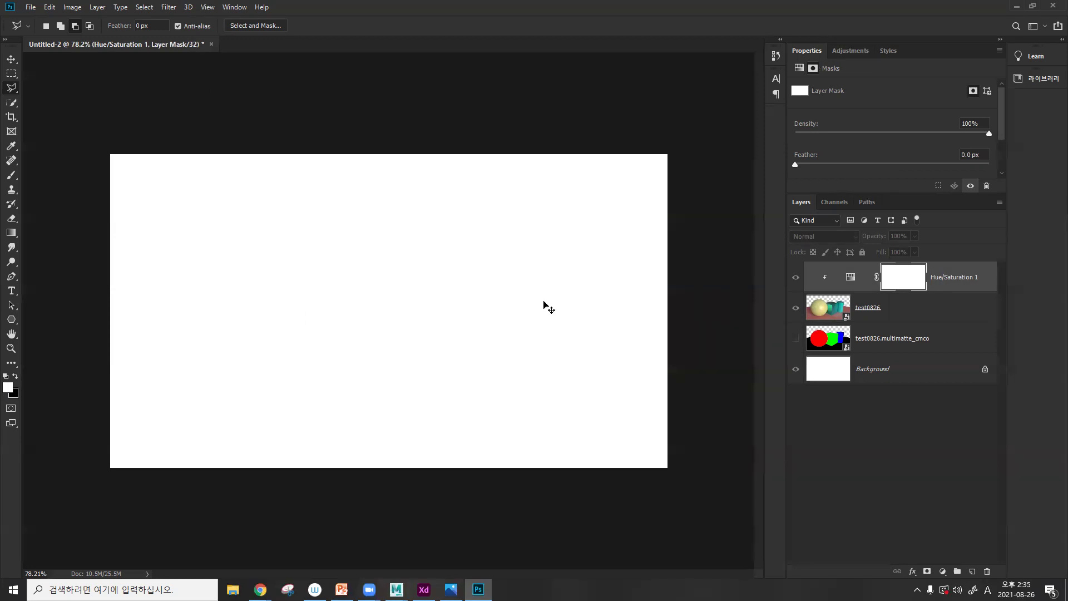
pyautogui.hotkey('ctrl', 'v')
pyautogui.hotkey('ctrl', 'd')
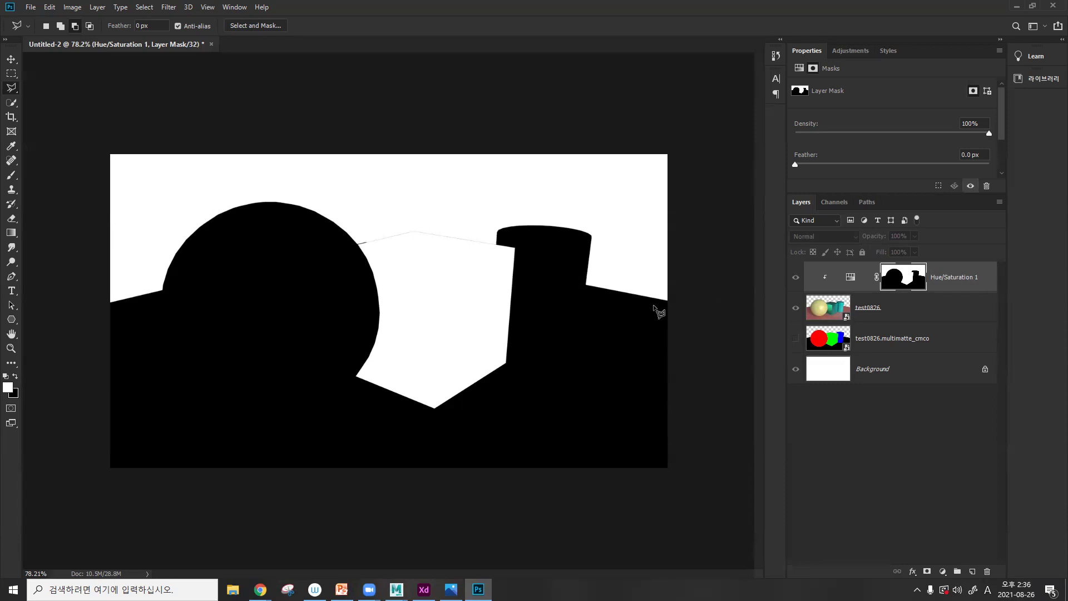
# - Fill the mask with white, try pasting and repositioning the matte again, and delete the Hue/Saturation layer
pyautogui.hotkey('alt', 'Delete')
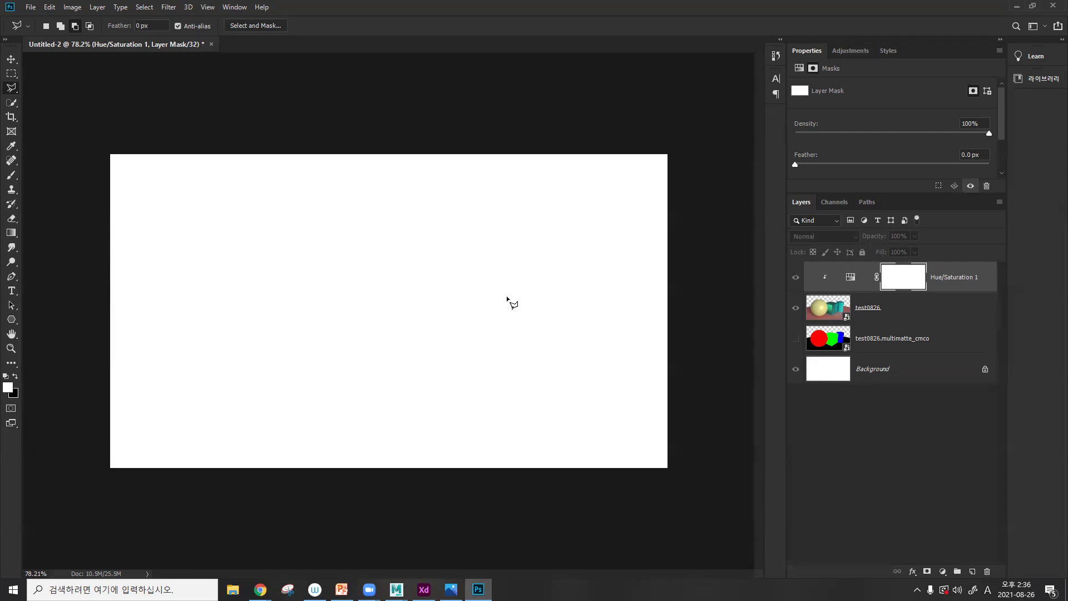
pyautogui.hotkey('ctrl', 'Delete')
pyautogui.hotkey('ctrl', 'd')
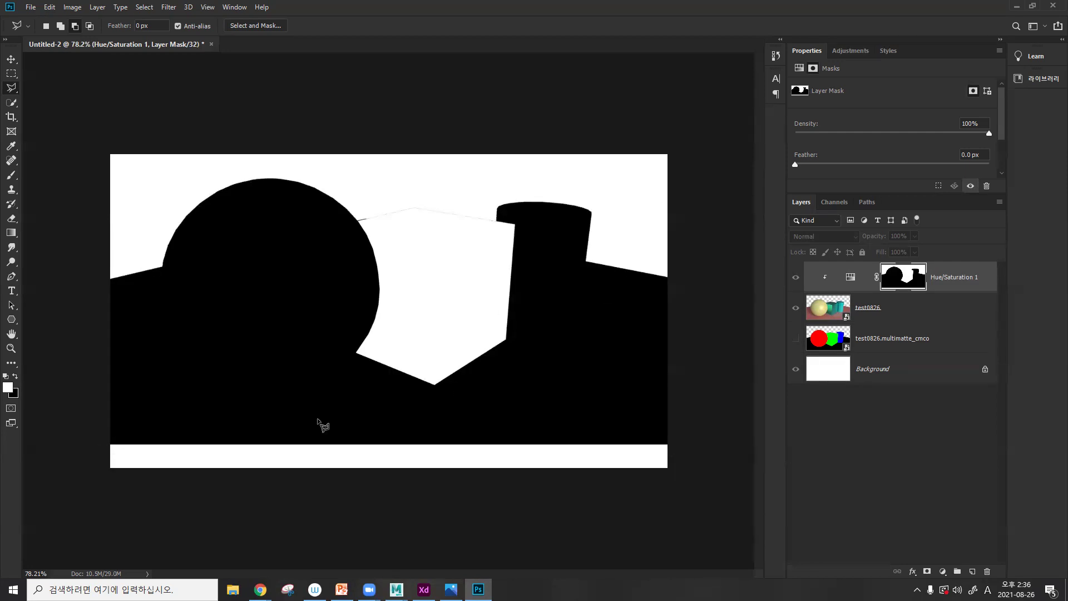
pyautogui.hotkey('ctrl', 't')
pyautogui.press('l')
pyautogui.press('Delete')
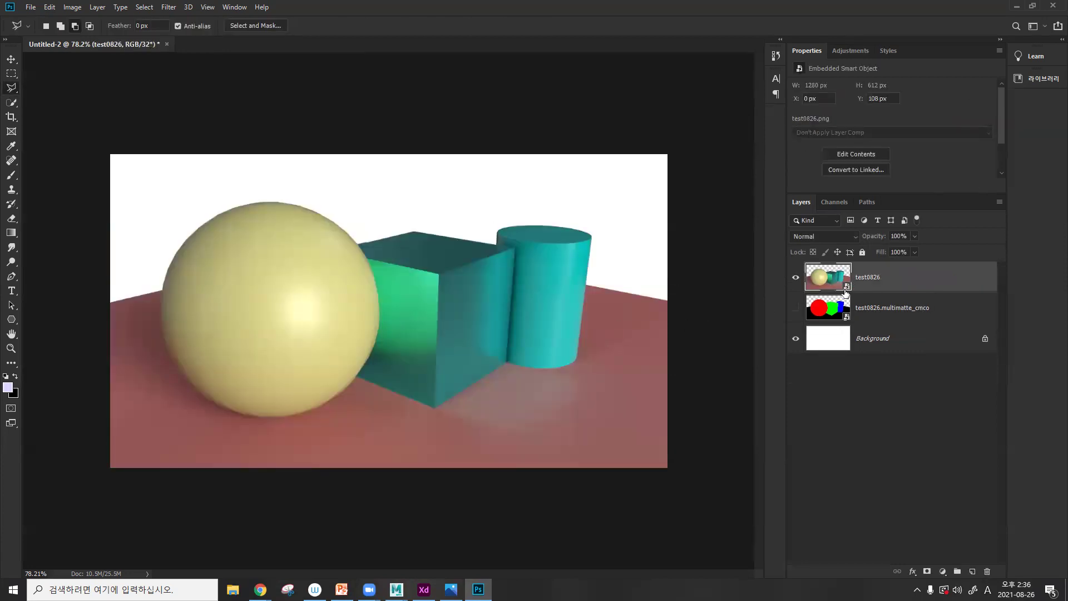
# - Create a new Hue/Saturation adjustment layer above test0826 and clip it to that layer
pyautogui.click(941, 572)
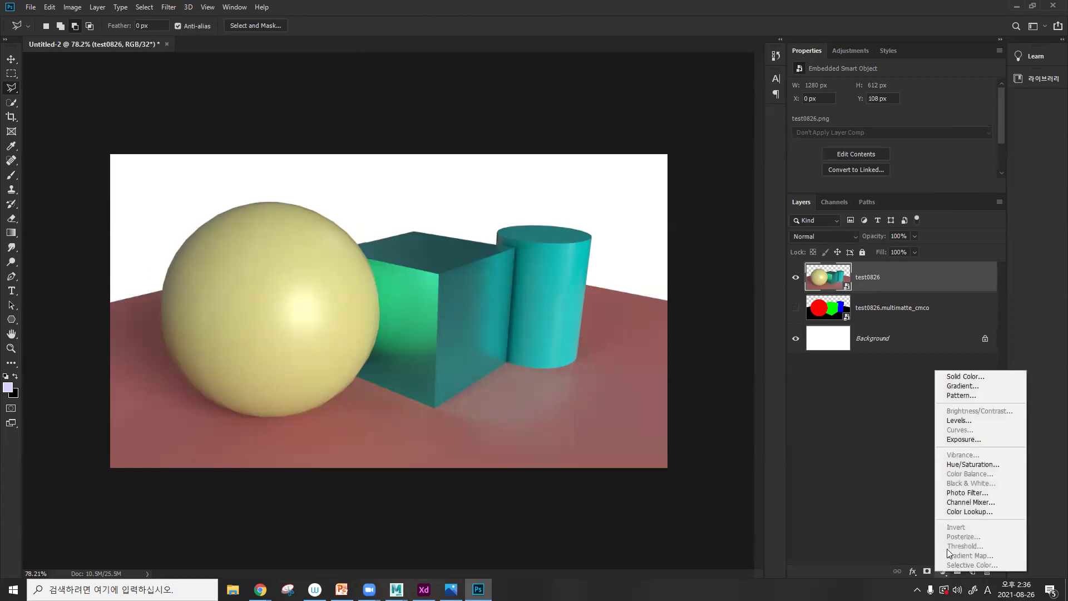
pyautogui.click(974, 464)
pyautogui.click(924, 188)
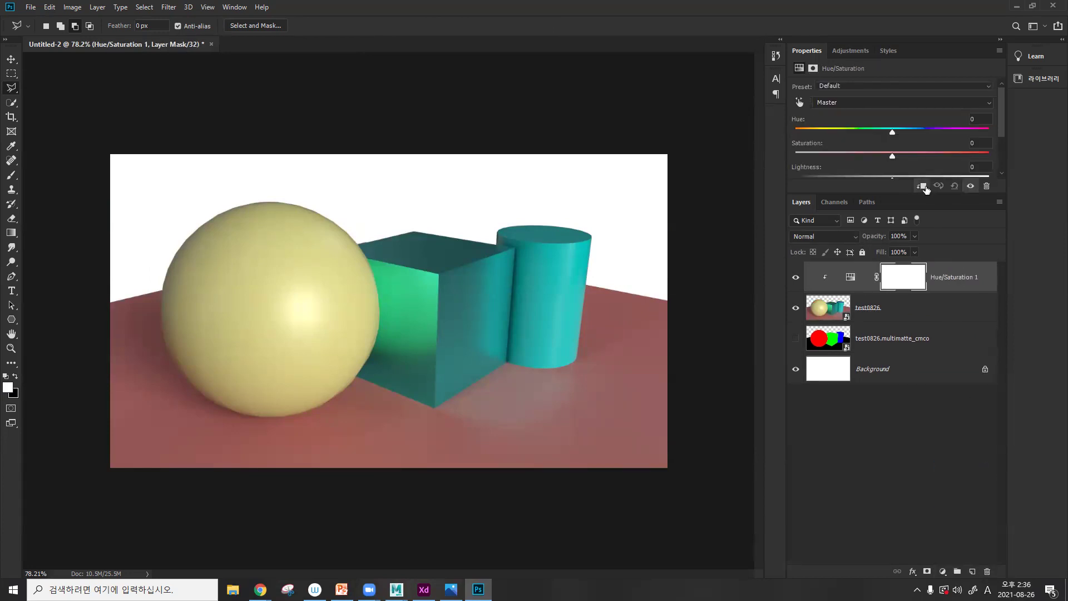
# - Paste the Green channel matte into the Hue/Saturation mask, aligned with the render, and open the adjustment's settings
pyautogui.keyDown('alt'); pyautogui.click(903, 283); pyautogui.keyUp('alt')
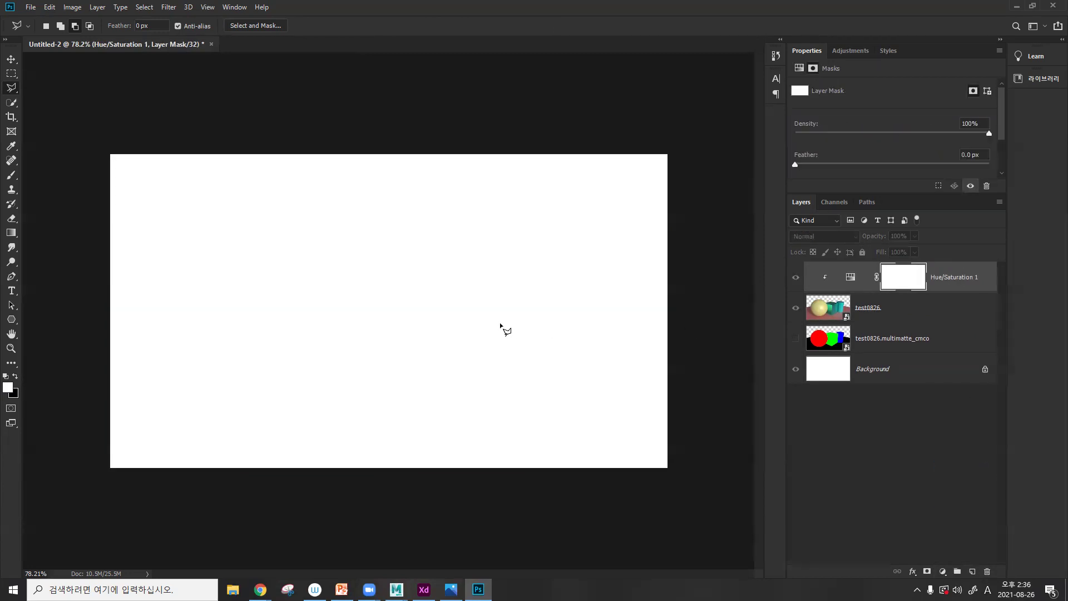
pyautogui.hotkey('ctrl', 'v')
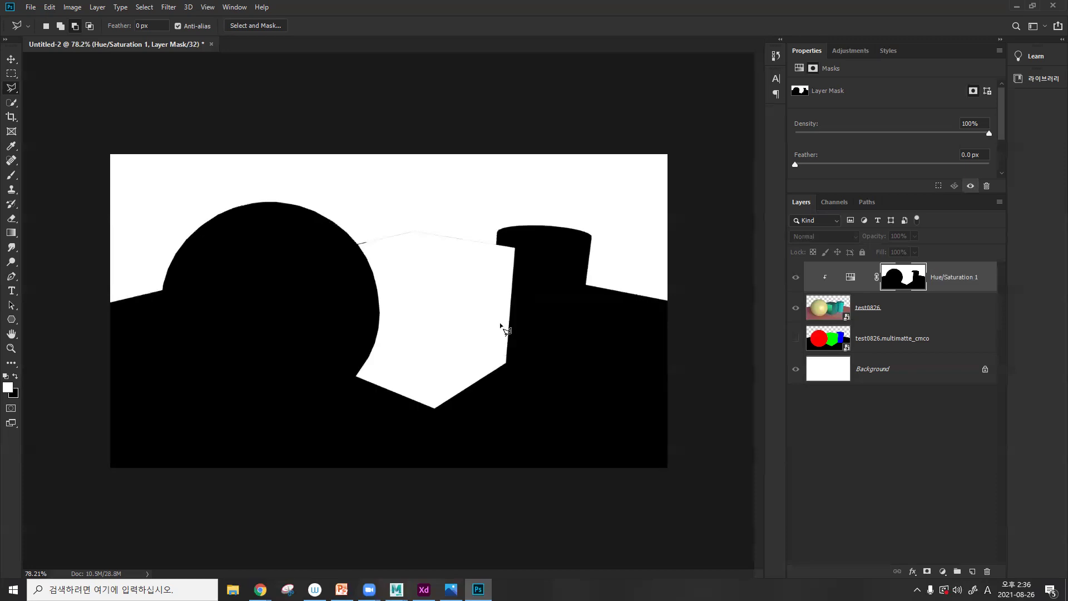
pyautogui.hotkey('ctrl', 't')
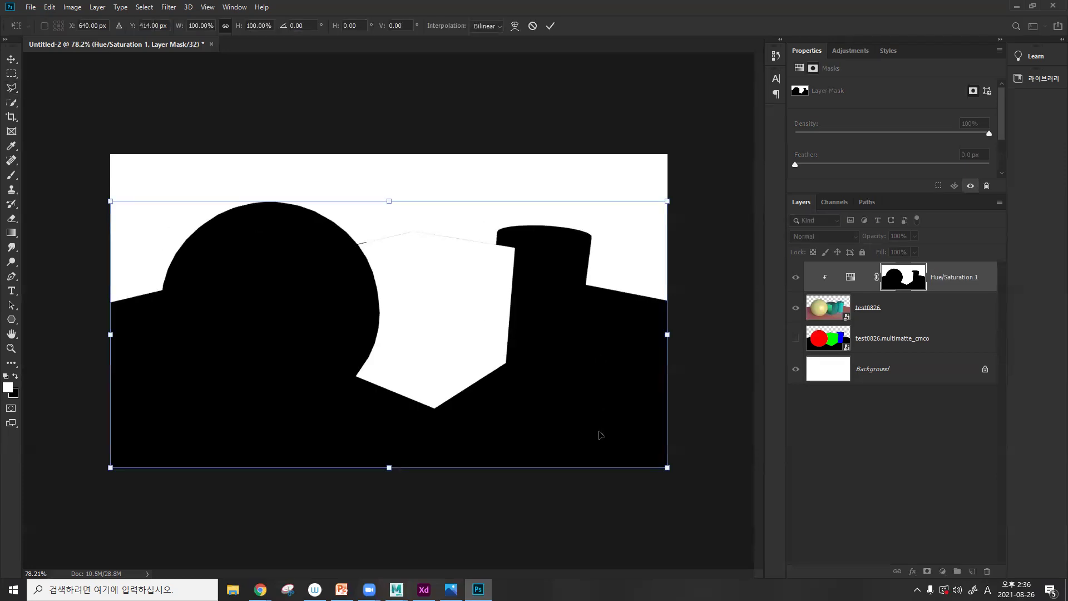
pyautogui.press('Return')
pyautogui.press('l')
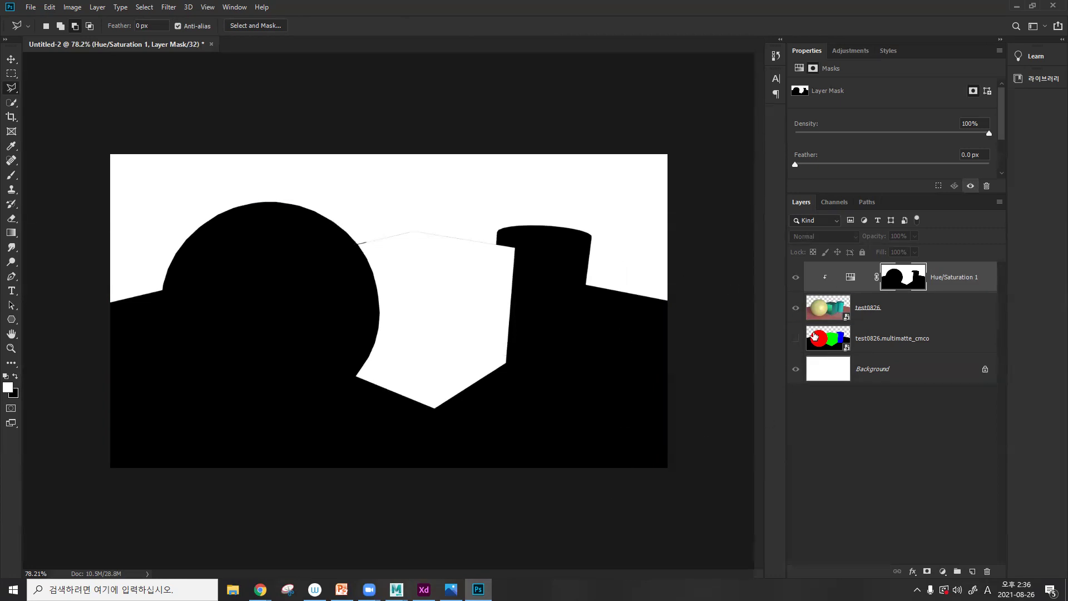
pyautogui.click(850, 281)
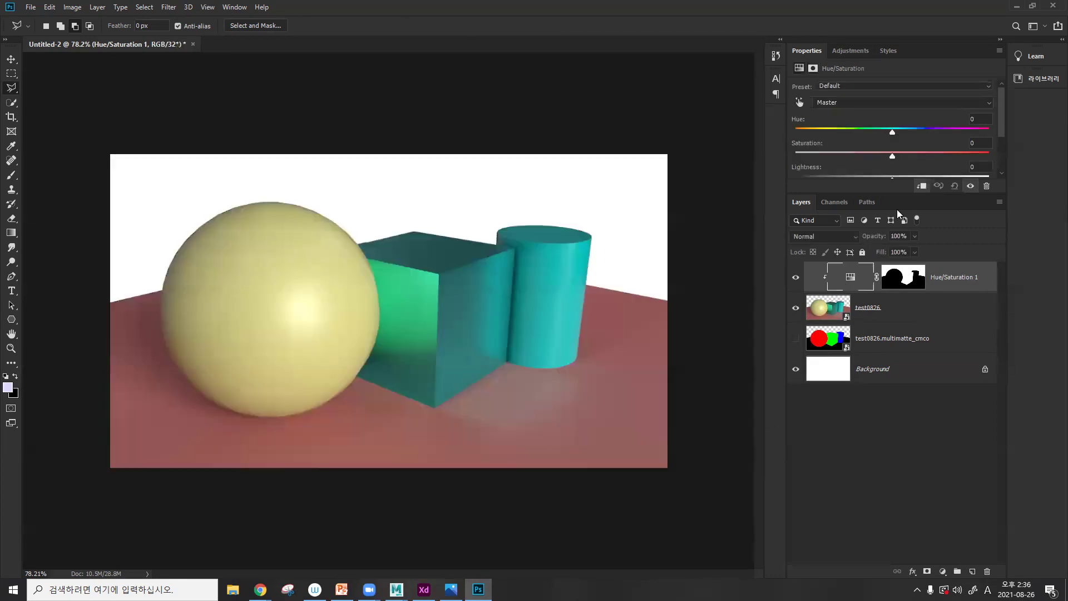
# - Set the Hue/Saturation 1 saturation to -50, view its mask properties, and reopen its adjustment settings
pyautogui.moveTo(892, 156); pyautogui.dragTo(843, 156)
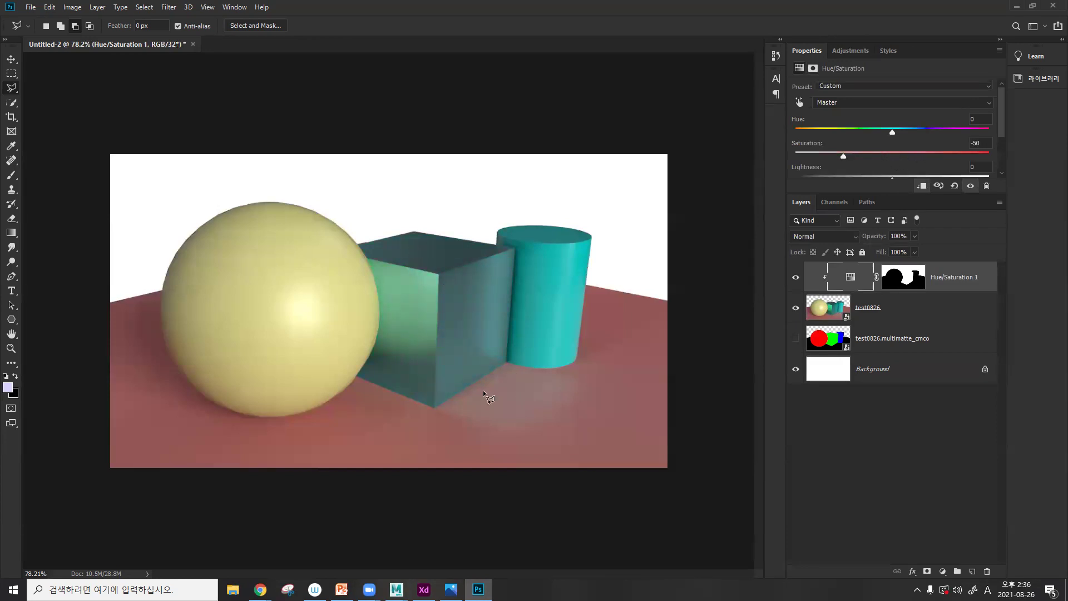
pyautogui.click(906, 276)
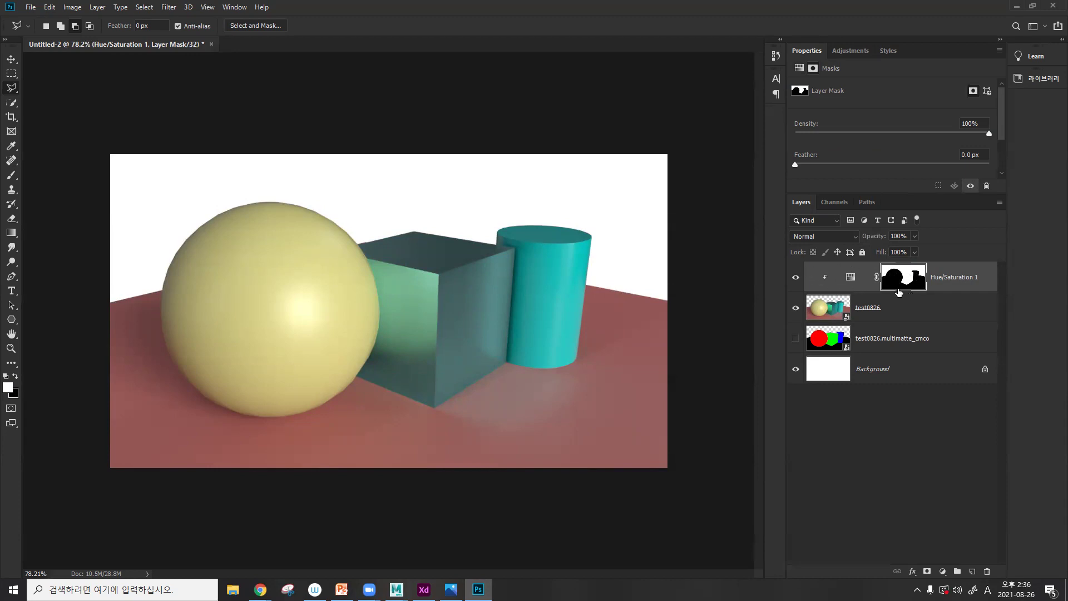
pyautogui.click(857, 283)
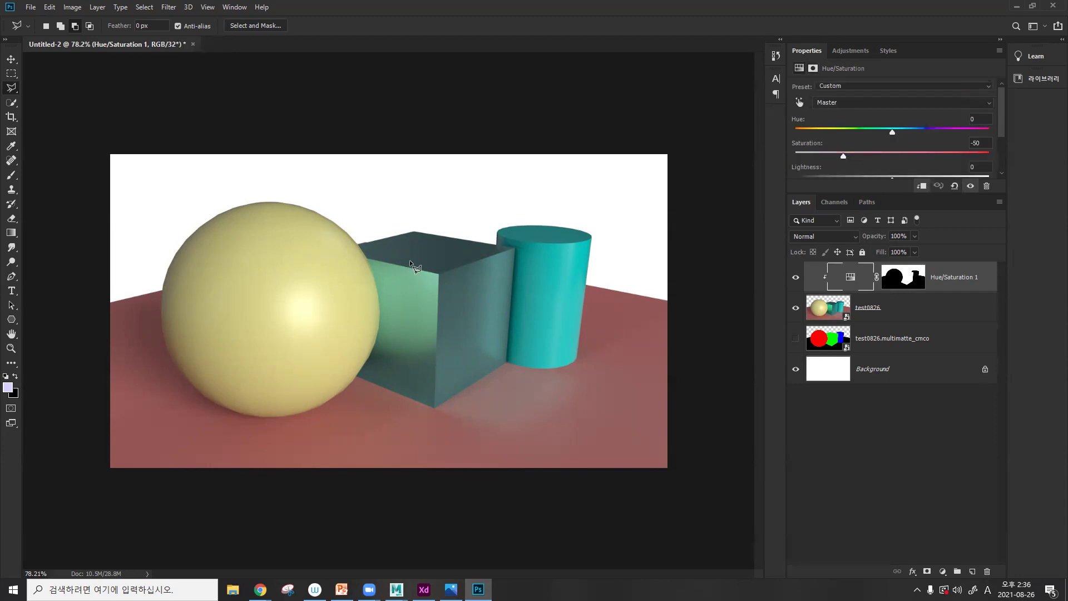
# - Compare the cube in the render and multimatte layers by toggling their visibility, ending with the render shown and selected
pyautogui.click(795, 307)
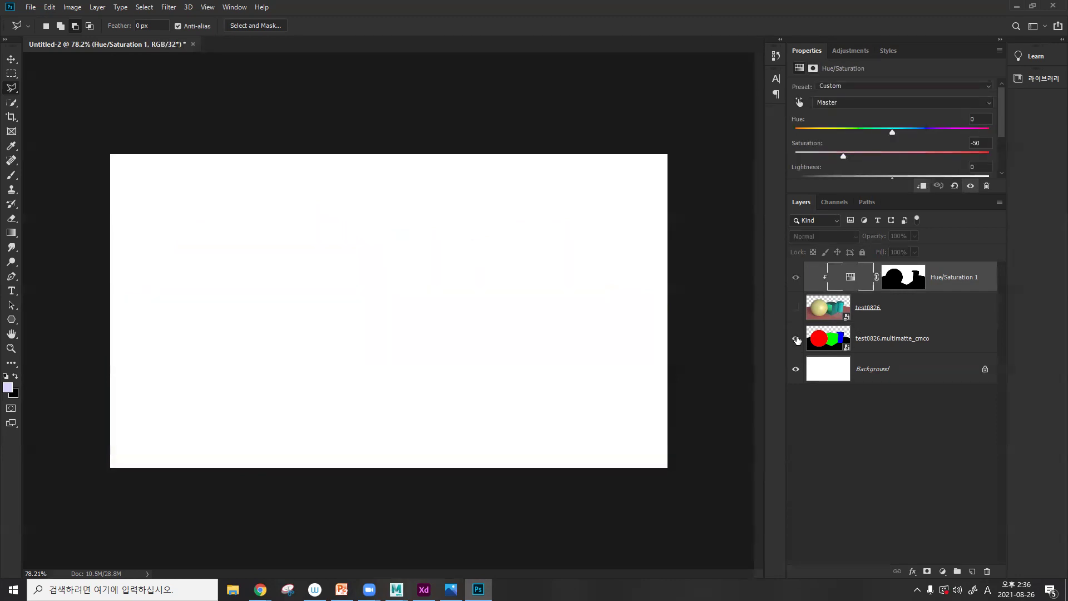
pyautogui.click(796, 338)
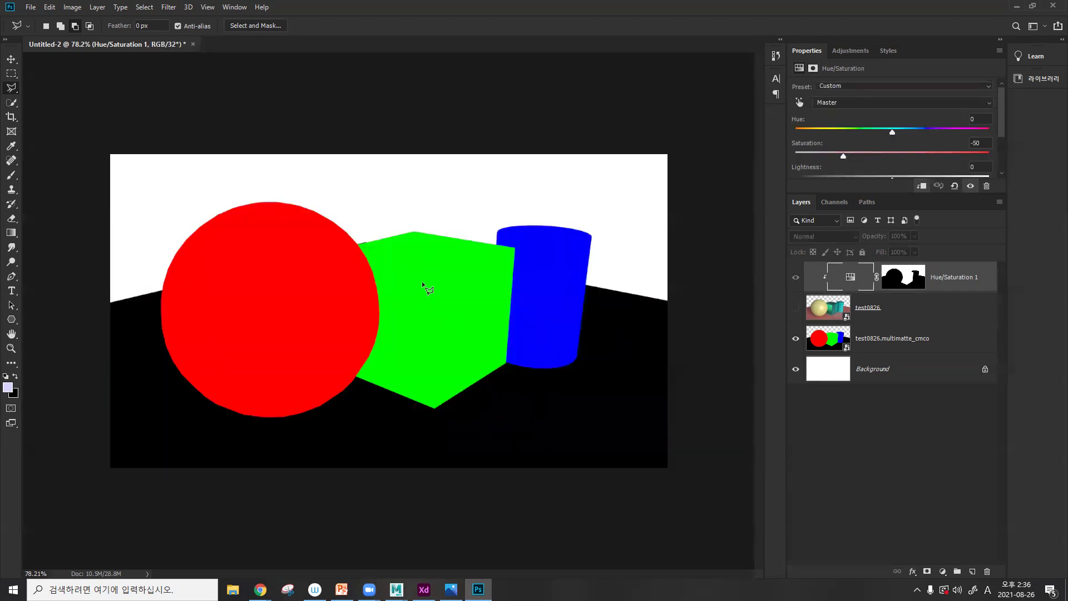
pyautogui.click(796, 337)
pyautogui.click(795, 308)
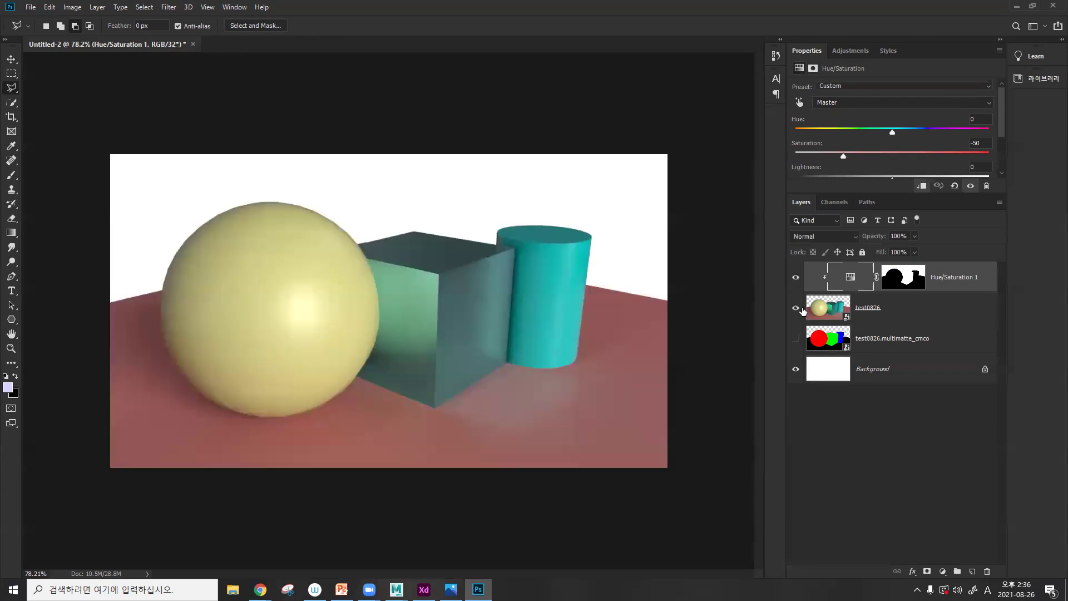
pyautogui.click(842, 337)
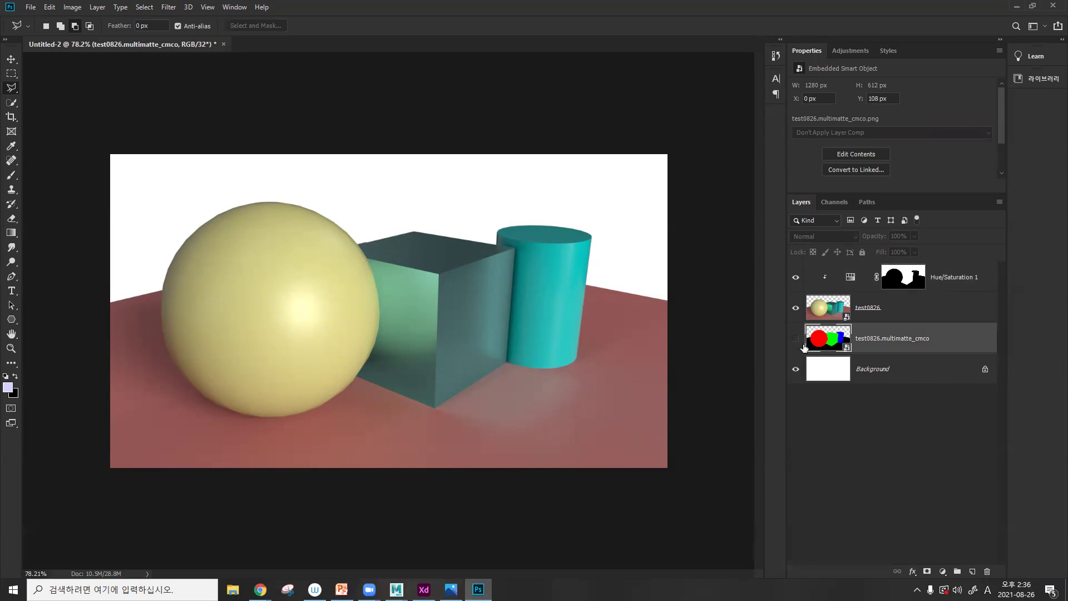
pyautogui.click(831, 305)
# - Set the hue of the Hue/Saturation 1 adjustment to +30 and hide that layer
pyautogui.click(834, 283)
pyautogui.moveTo(899, 128)
pyautogui.mouseDown()
pyautogui.moveTo(934, 128)
pyautogui.moveTo(863, 132)
pyautogui.moveTo(915, 132)
pyautogui.mouseUp()
pyautogui.click(796, 276)
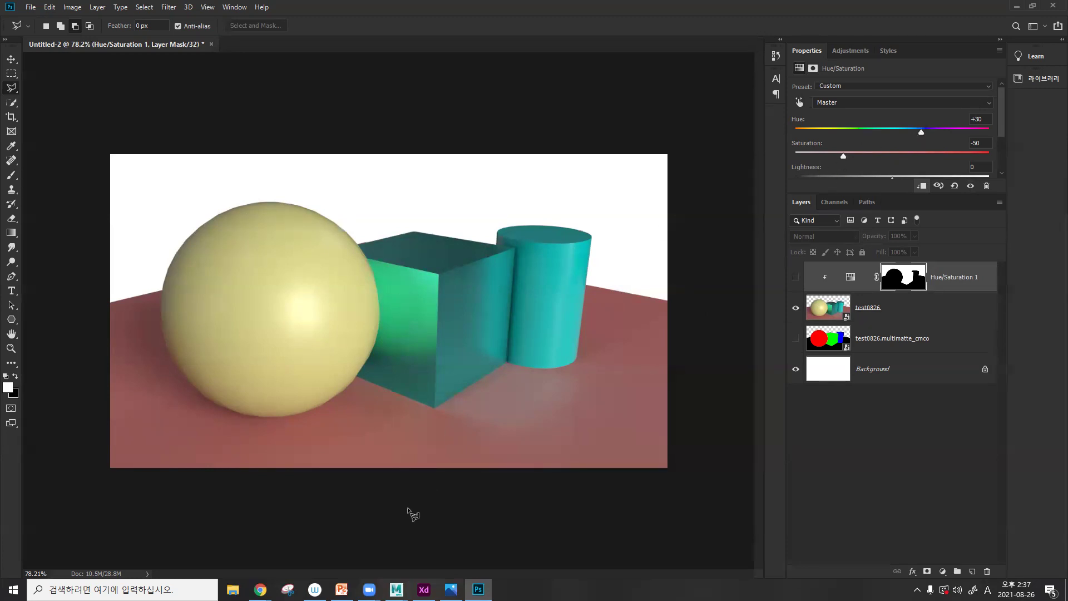
# - Switch to Maya and change the diffuse colour of the cube's V-Ray material to yellow
pyautogui.moveTo(396, 589)
pyautogui.click(465, 542)
pyautogui.click(530, 349)
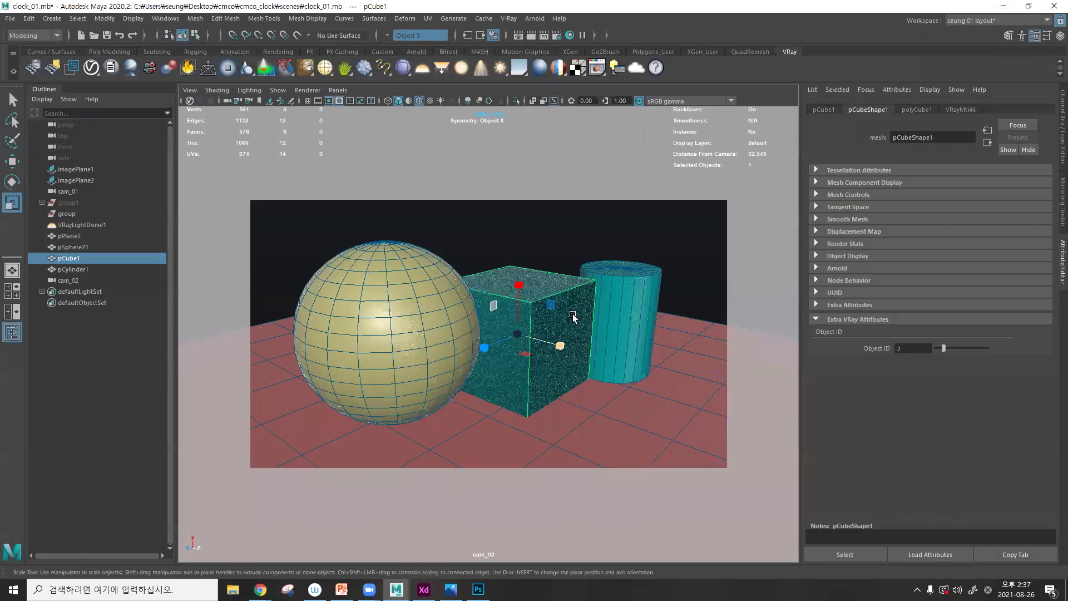
pyautogui.click(954, 110)
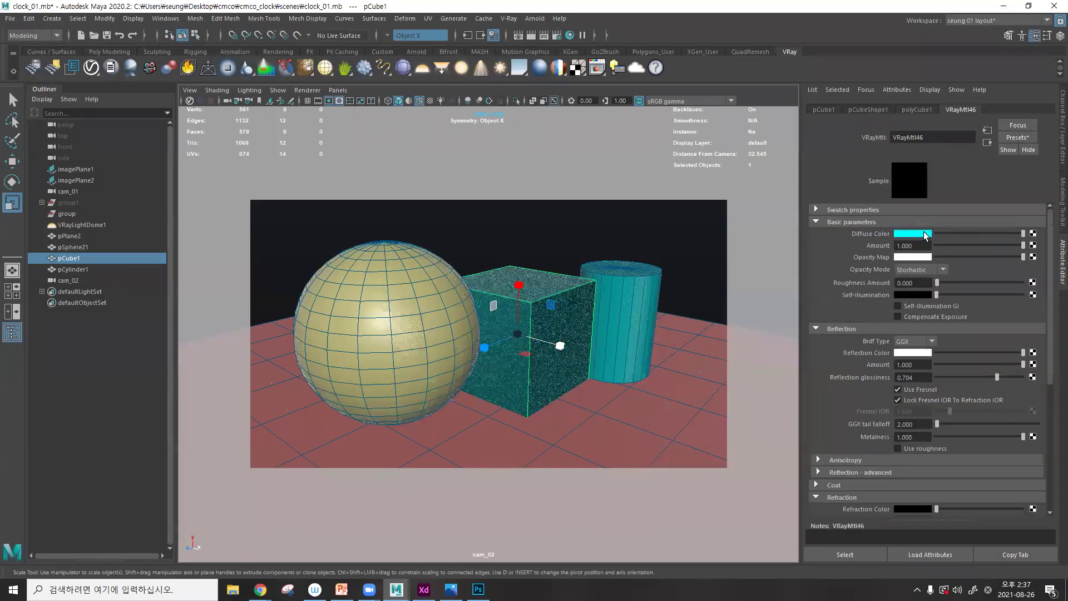
pyautogui.click(925, 236)
pyautogui.click(895, 204)
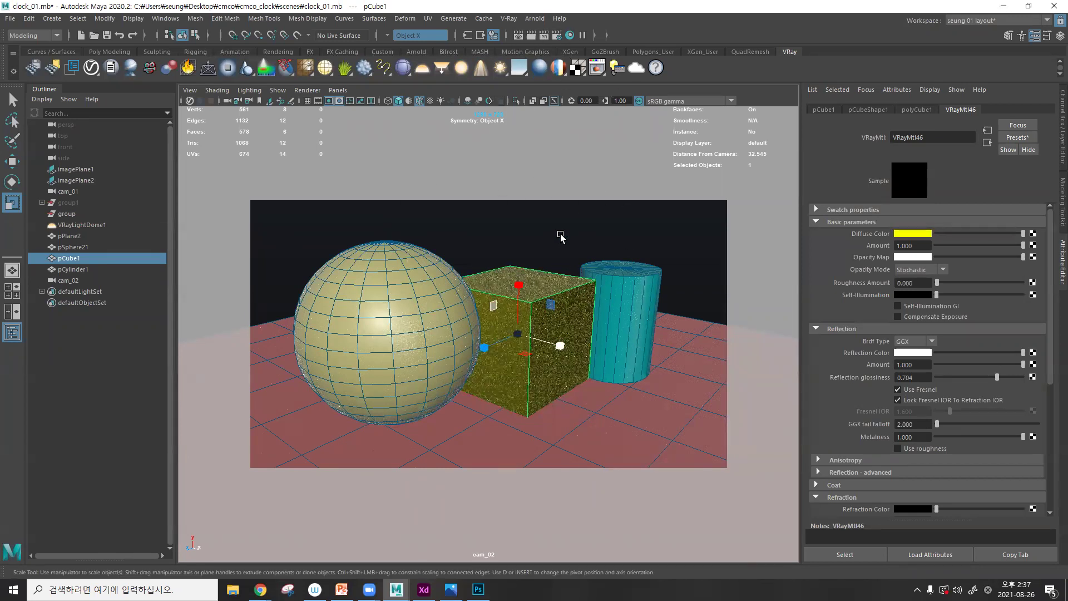
pyautogui.click(571, 258)
pyautogui.click(555, 295)
# - Return to Photoshop, show the Hue/Saturation 1 layer, and set hue to +27, saturation to +1 and lightness to +4
pyautogui.click(476, 593)
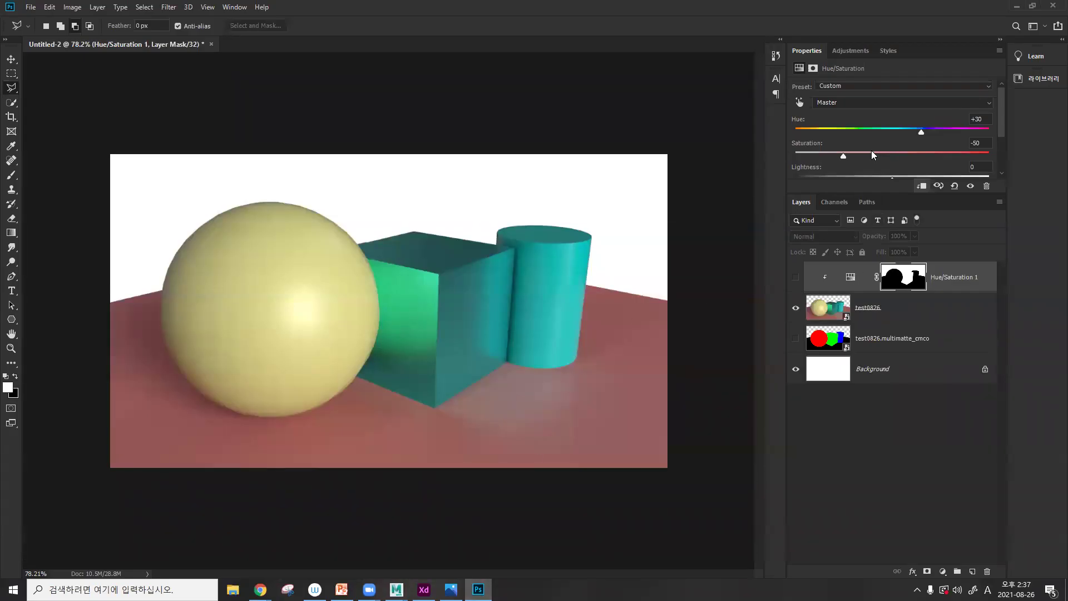
pyautogui.moveTo(896, 128); pyautogui.dragTo(949, 157)
pyautogui.click(795, 277)
pyautogui.moveTo(848, 132)
pyautogui.mouseDown()
pyautogui.moveTo(862, 130)
pyautogui.moveTo(853, 131)
pyautogui.mouseUp()
pyautogui.scroll(-1, 921, 158)
pyautogui.moveTo(893, 168)
pyautogui.mouseDown()
pyautogui.moveTo(869, 172)
pyautogui.moveTo(909, 167)
pyautogui.moveTo(880, 169)
pyautogui.moveTo(897, 167)
pyautogui.mouseUp()
pyautogui.click(894, 143)
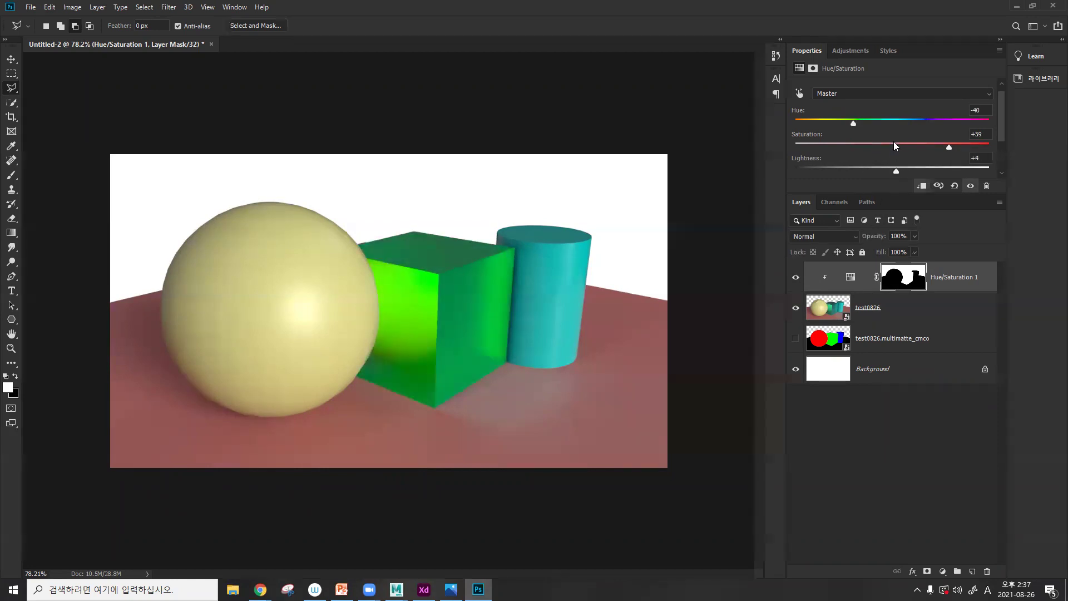
pyautogui.moveTo(853, 123); pyautogui.dragTo(918, 119)
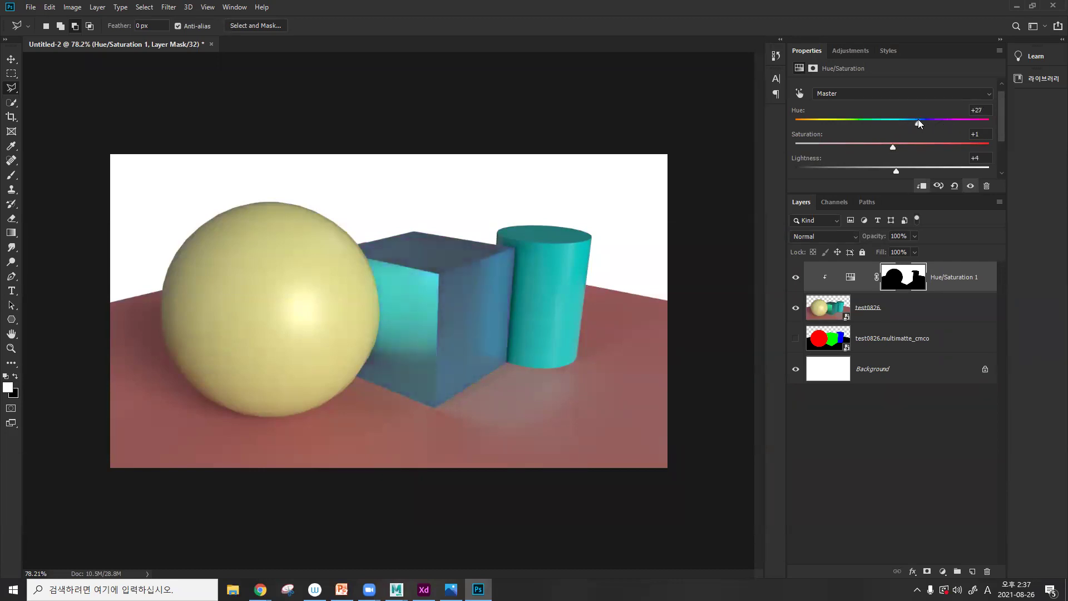
# - Add a Levels adjustment clipped to test0826, paste the copied Green channel matte into its mask, and deselect
pyautogui.click(942, 572)
pyautogui.click(976, 418)
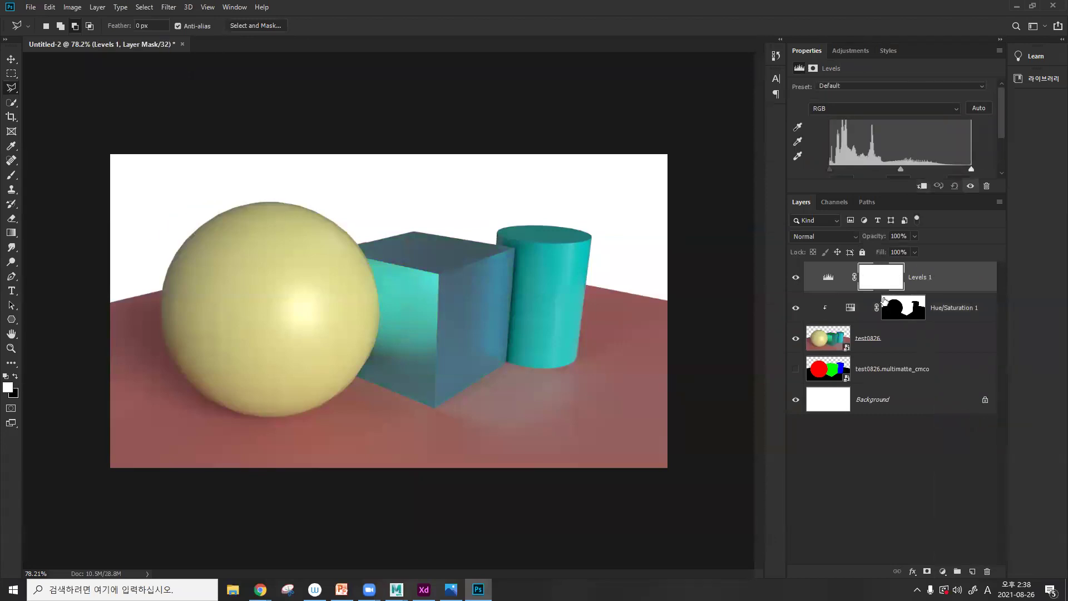
pyautogui.click(918, 187)
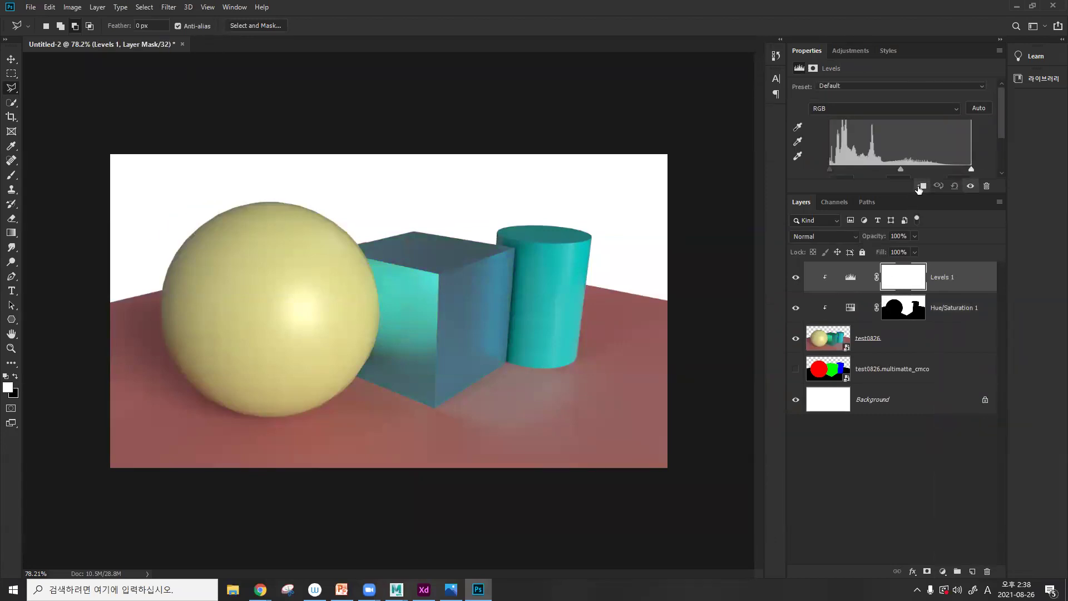
pyautogui.keyDown('alt'); pyautogui.click(902, 281); pyautogui.keyUp('alt')
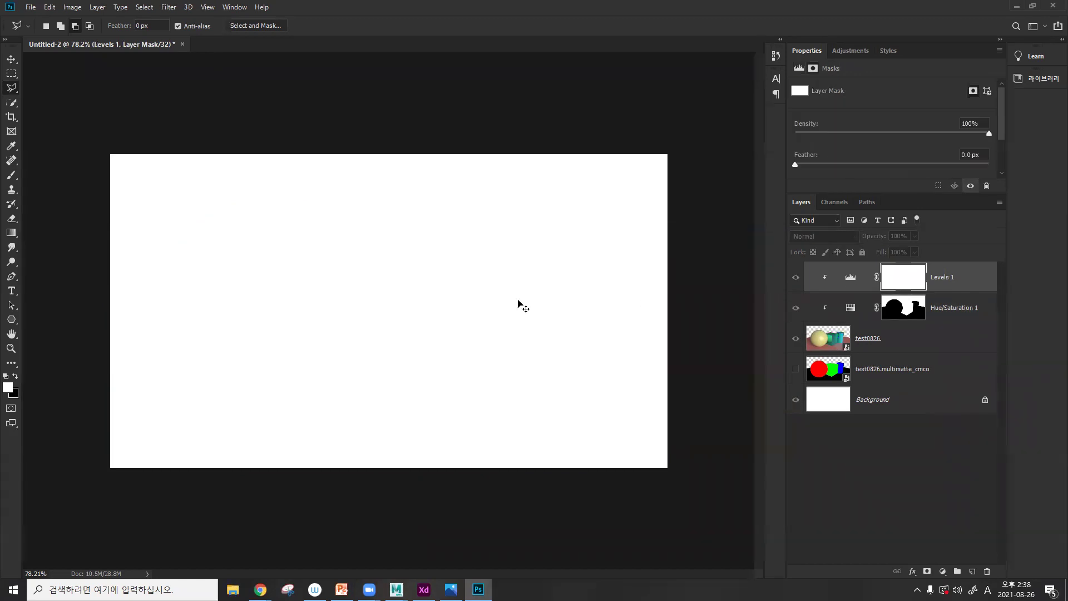
pyautogui.hotkey('ctrl', 'v')
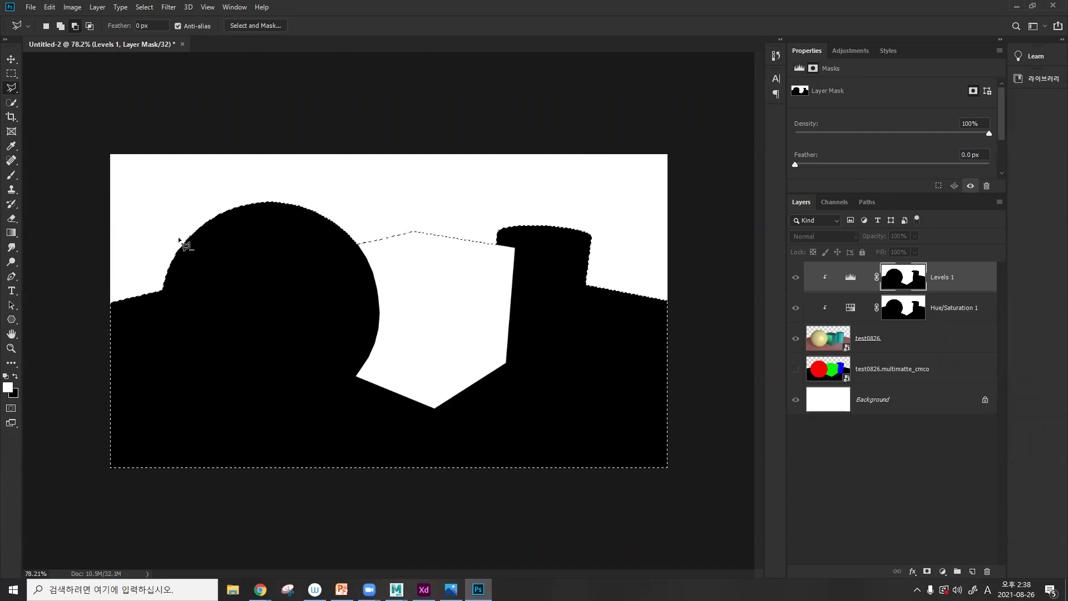
pyautogui.hotkey('ctrl', 'd')
# - Return to the composite view and raise the black input and lower the white input of Levels 1 for more cube contrast
pyautogui.click(831, 344)
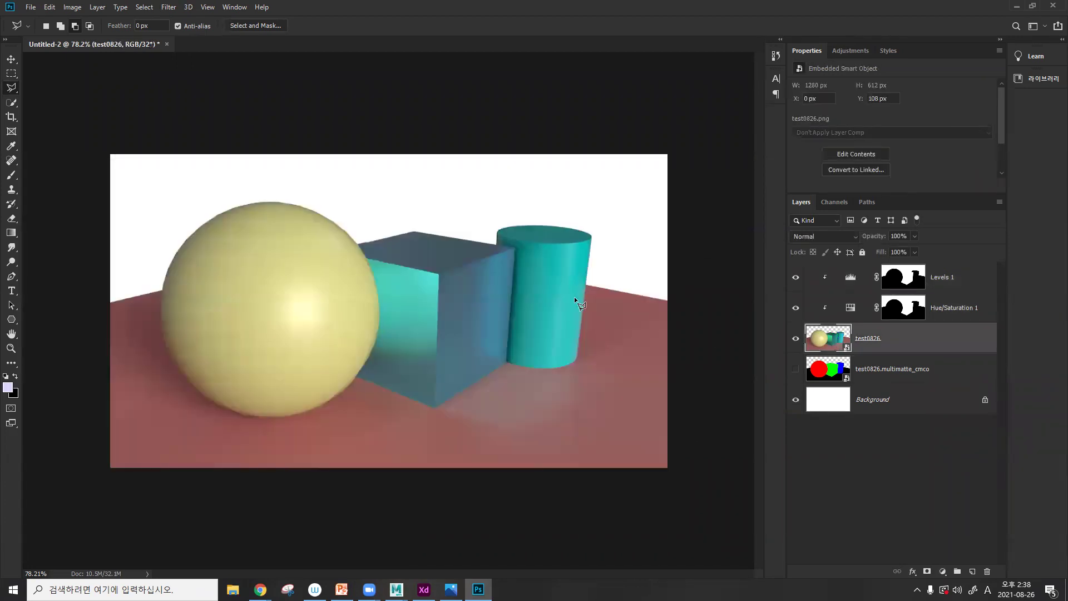
pyautogui.click(837, 280)
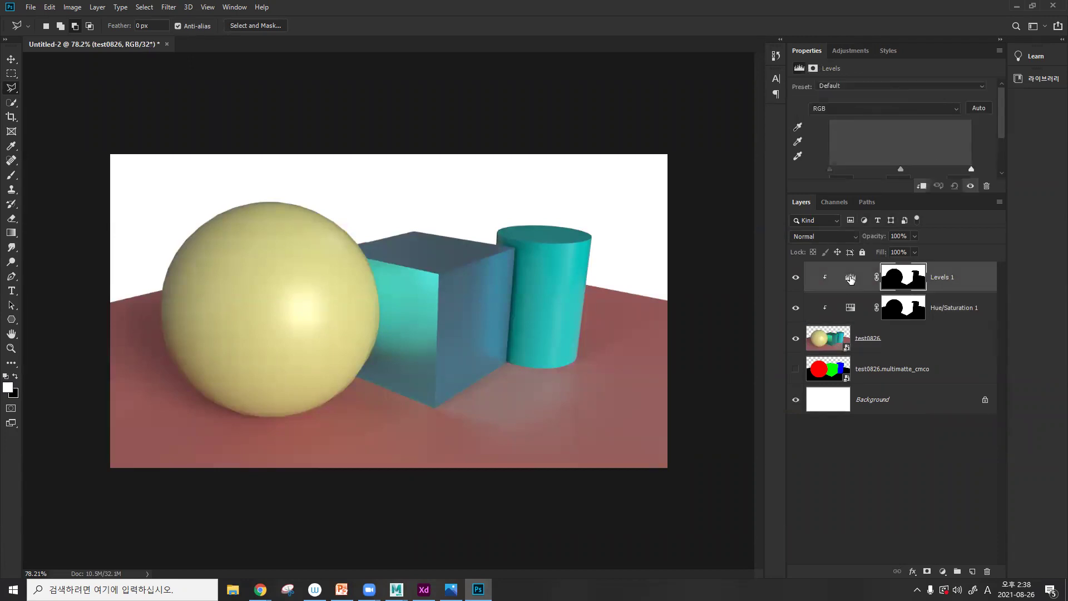
pyautogui.moveTo(826, 169); pyautogui.dragTo(836, 168)
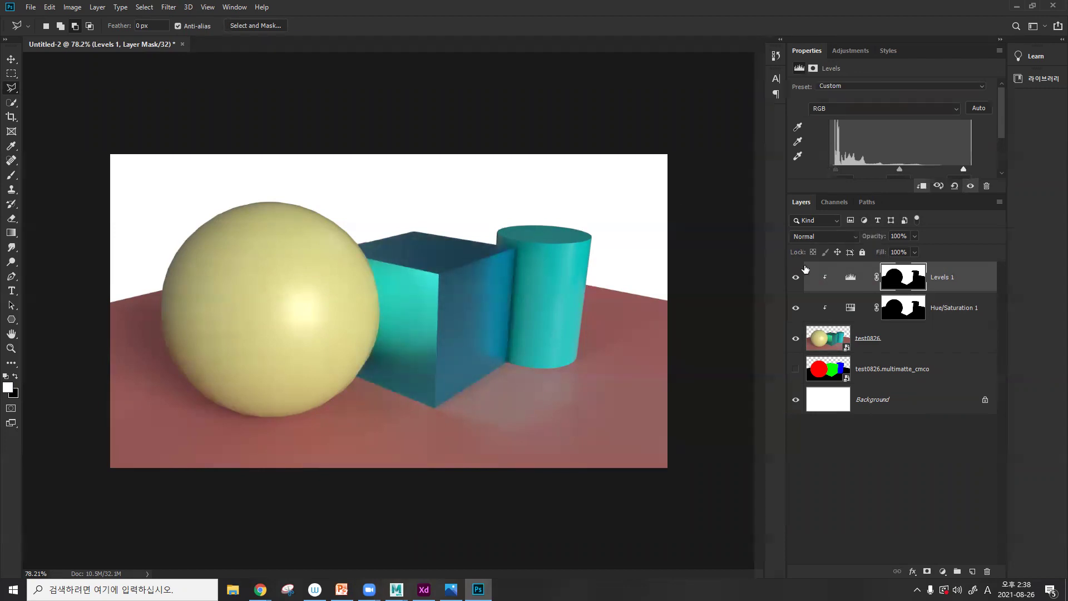
# - Delete the Levels 1 and Hue/Saturation 1 adjustment layers
pyautogui.click(899, 281)
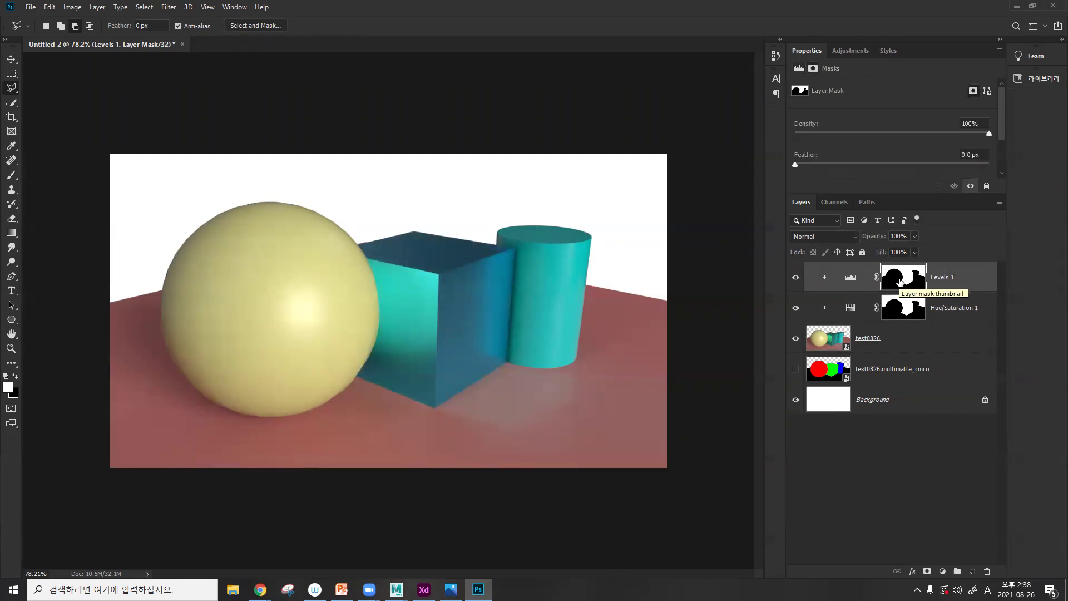
pyautogui.press('Delete')
pyautogui.press('Delete')
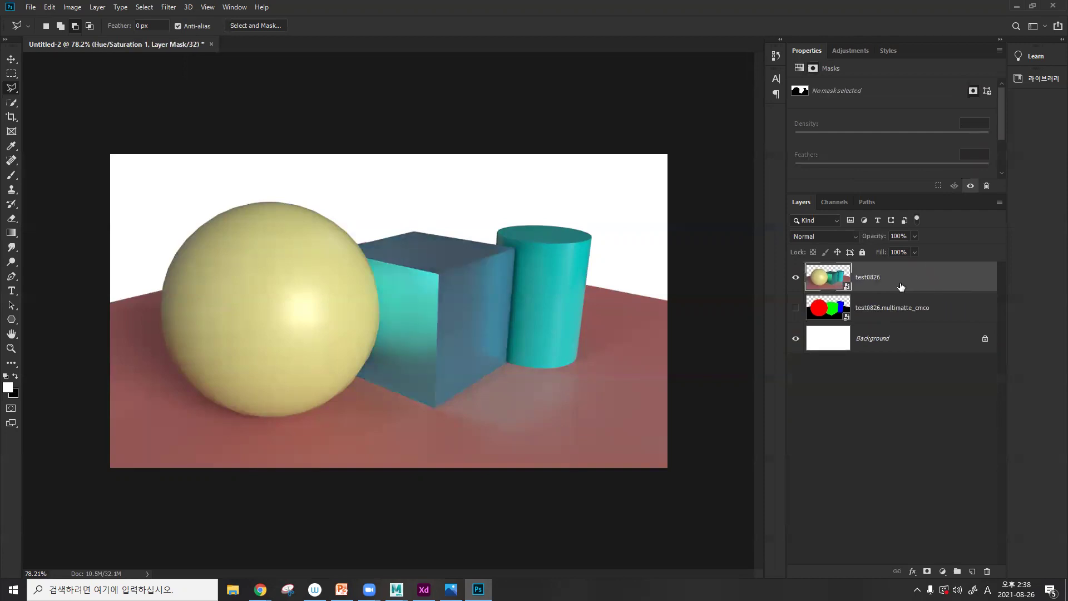
# - Add a Levels adjustment above test0826, raising its black input and lowering its white input to increase contrast
pyautogui.click(943, 571)
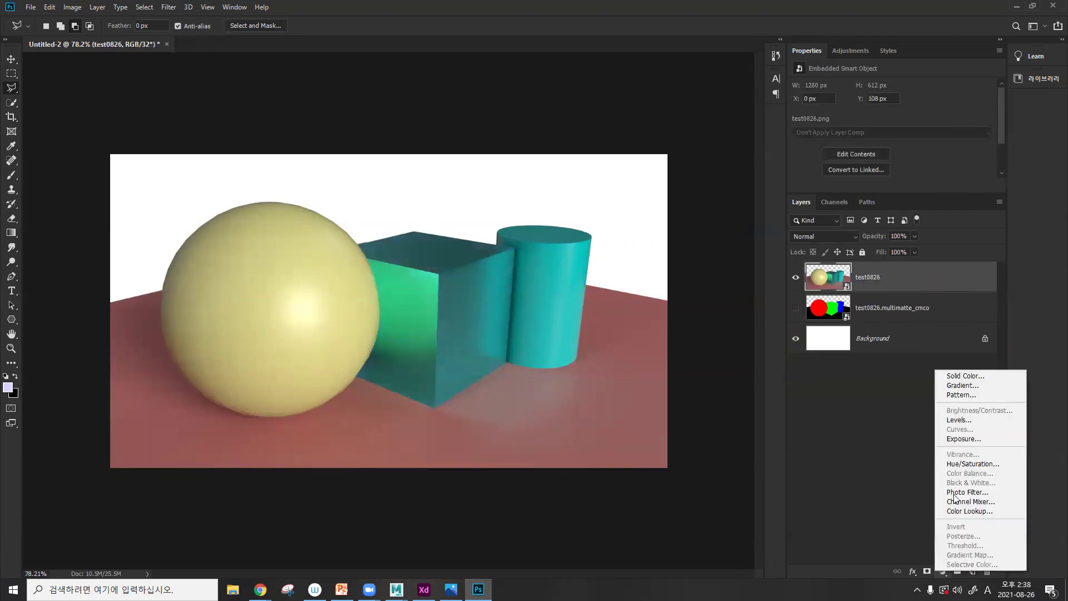
pyautogui.click(966, 415)
pyautogui.moveTo(832, 166); pyautogui.dragTo(845, 168)
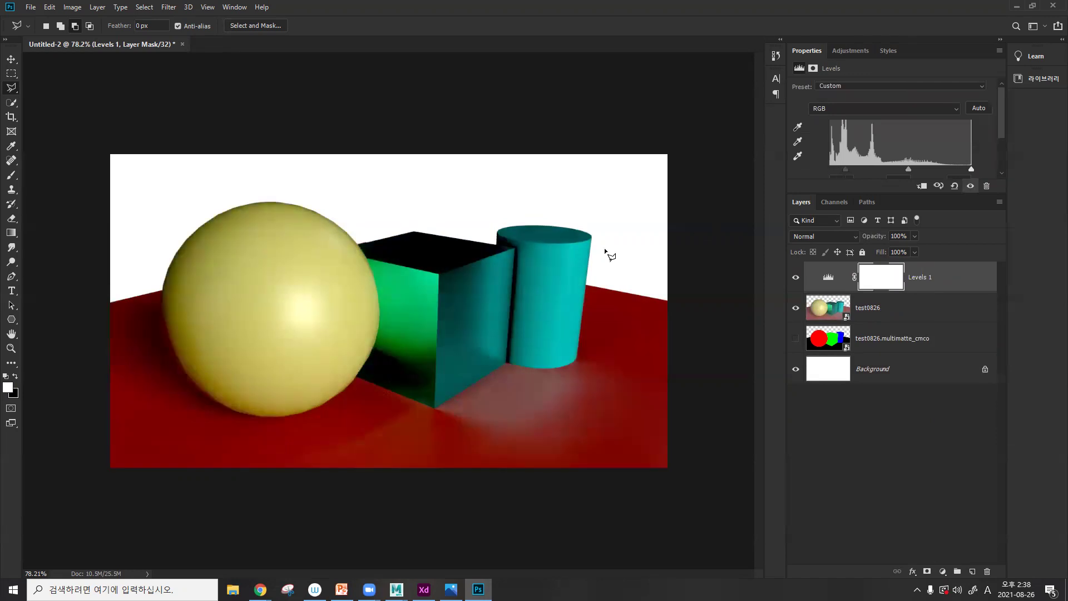
pyautogui.moveTo(969, 169); pyautogui.dragTo(946, 169)
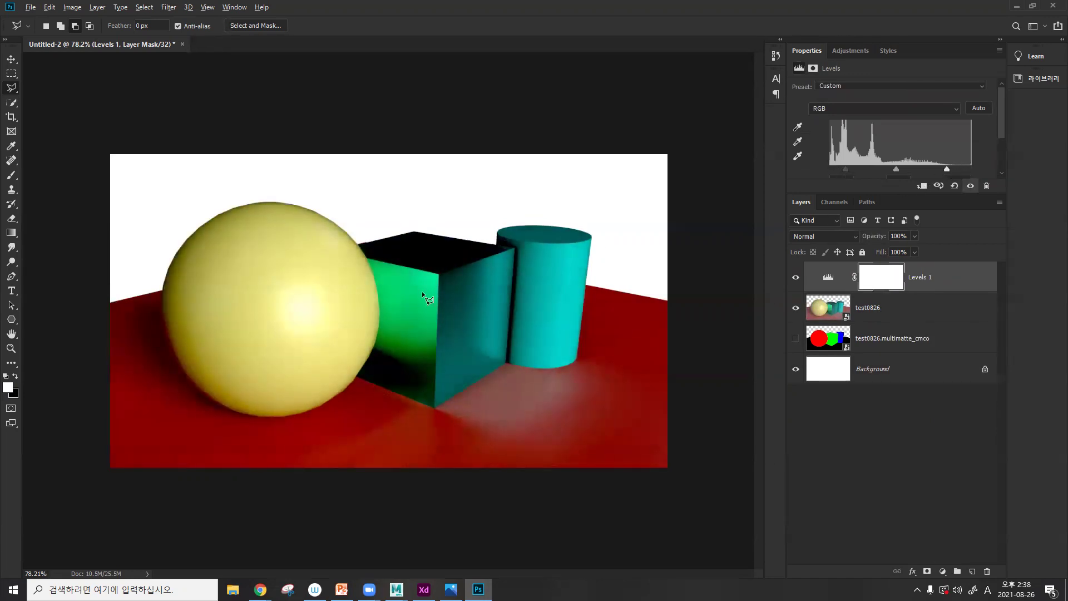
# - Outline the cube by hand with the Polygonal Lasso, following the sphere's edge where it overlaps, and close the selection
pyautogui.keyDown('alt'); pyautogui.scroll(2, 422, 293); pyautogui.keyUp('alt')
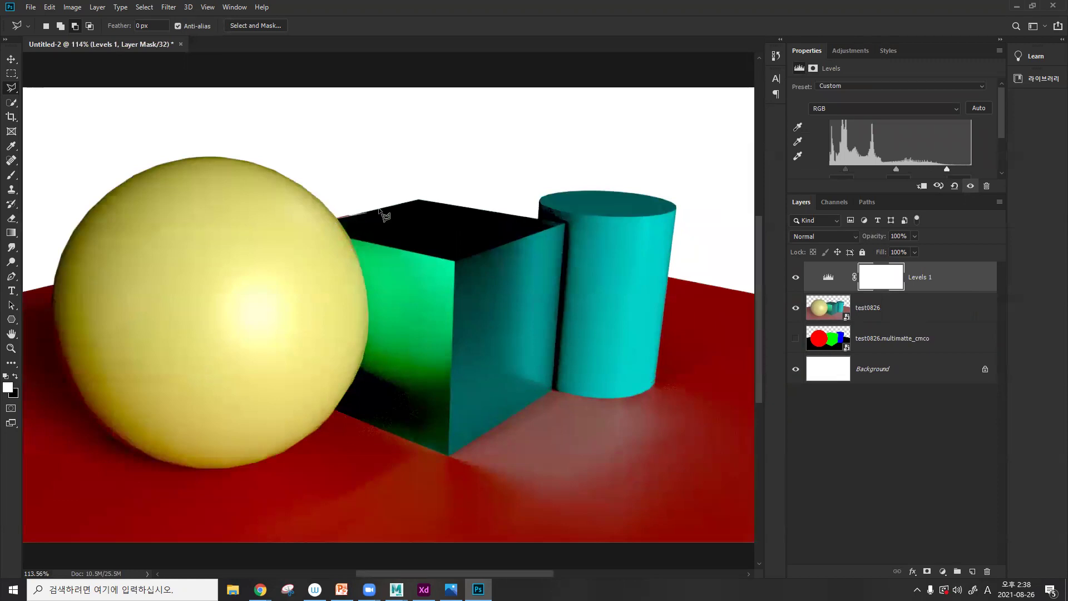
pyautogui.click(419, 198)
pyautogui.click(563, 224)
pyautogui.click(552, 389)
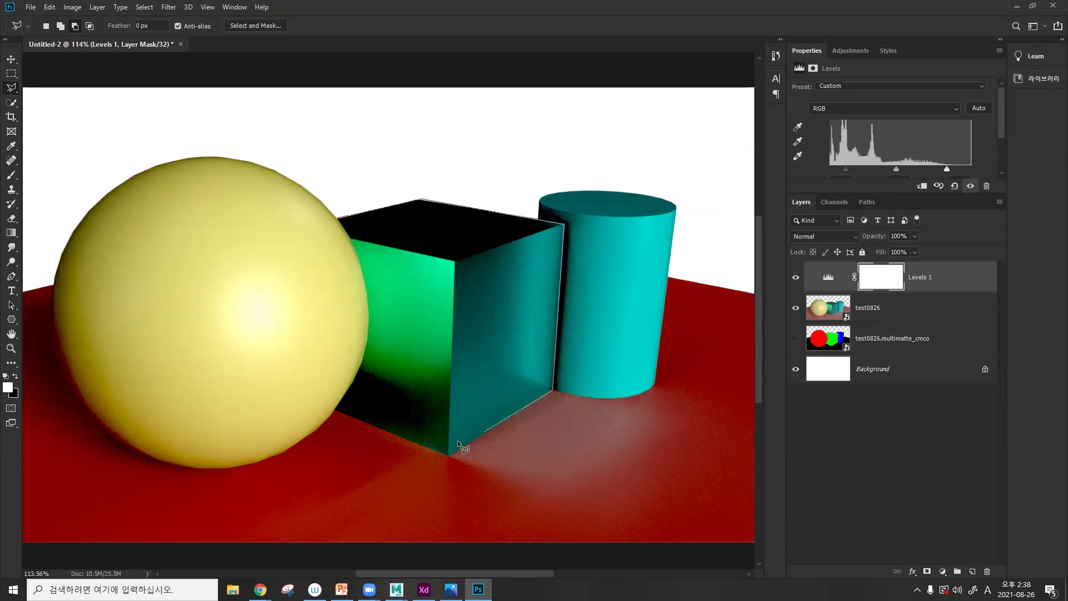
pyautogui.click(448, 455)
pyautogui.click(334, 411)
pyautogui.click(349, 386)
pyautogui.click(358, 366)
pyautogui.click(340, 225)
pyautogui.click(341, 226)
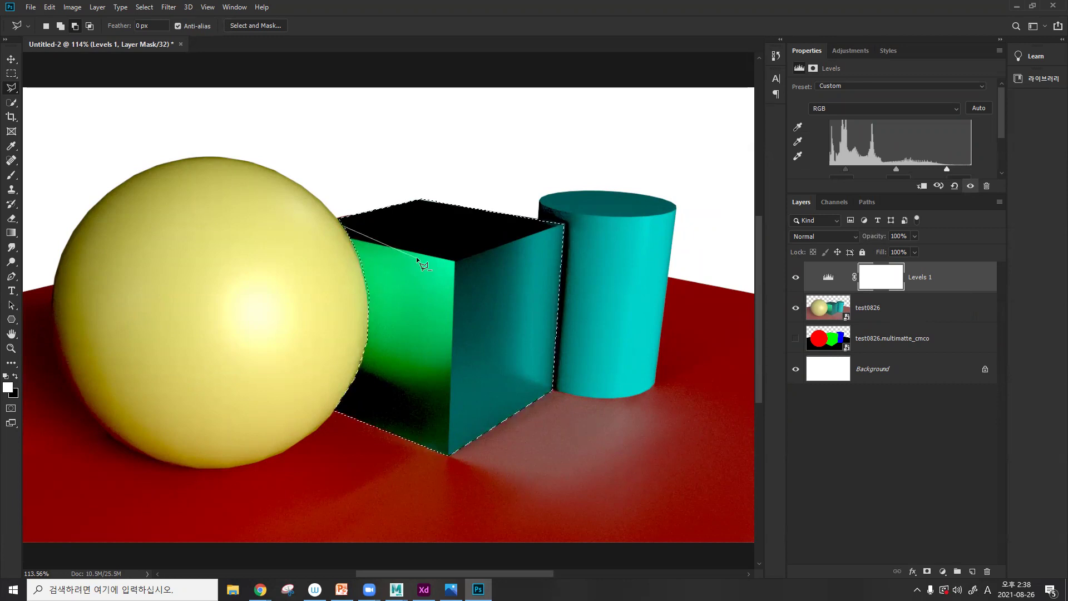
pyautogui.press('Escape')
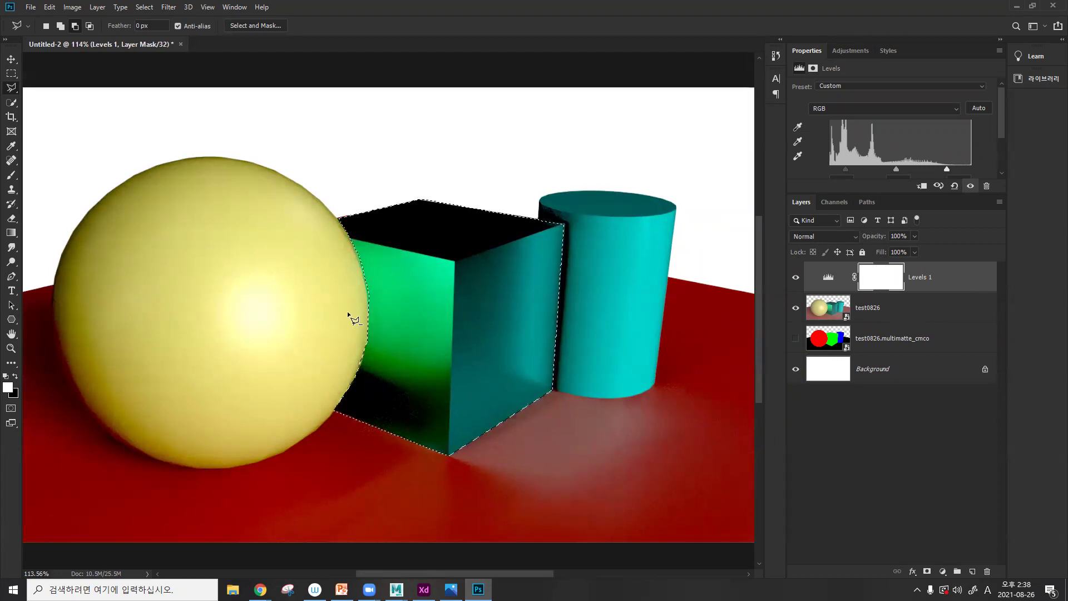
# - Black out the Levels mask everywhere except the outlined cube and deselect
pyautogui.press('Delete')
pyautogui.hotkey('ctrl', 'd')
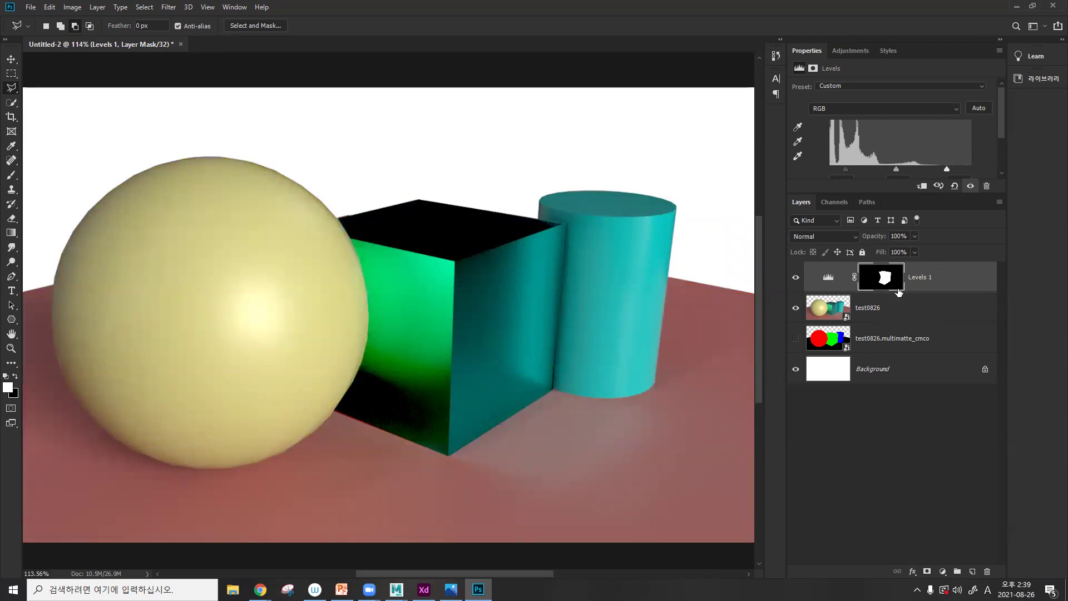
# - Examine the hand-made mask's edges up close, then show the multimatte layer and hide the render to compare
pyautogui.keyDown('alt'); pyautogui.scroll(5, 590, 258); pyautogui.keyUp('alt')
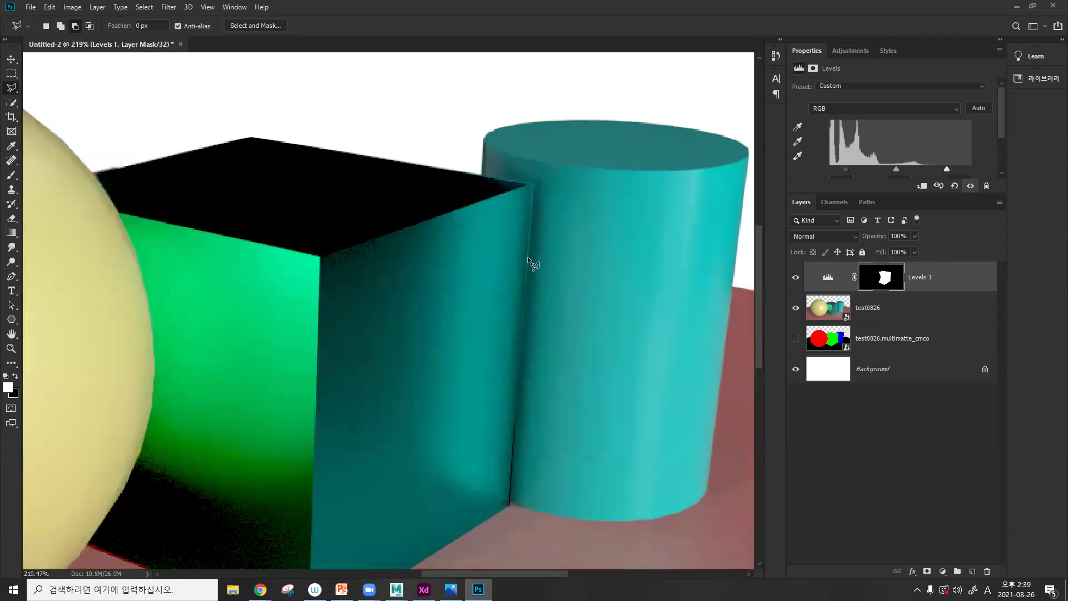
pyautogui.click(795, 338)
pyautogui.click(795, 307)
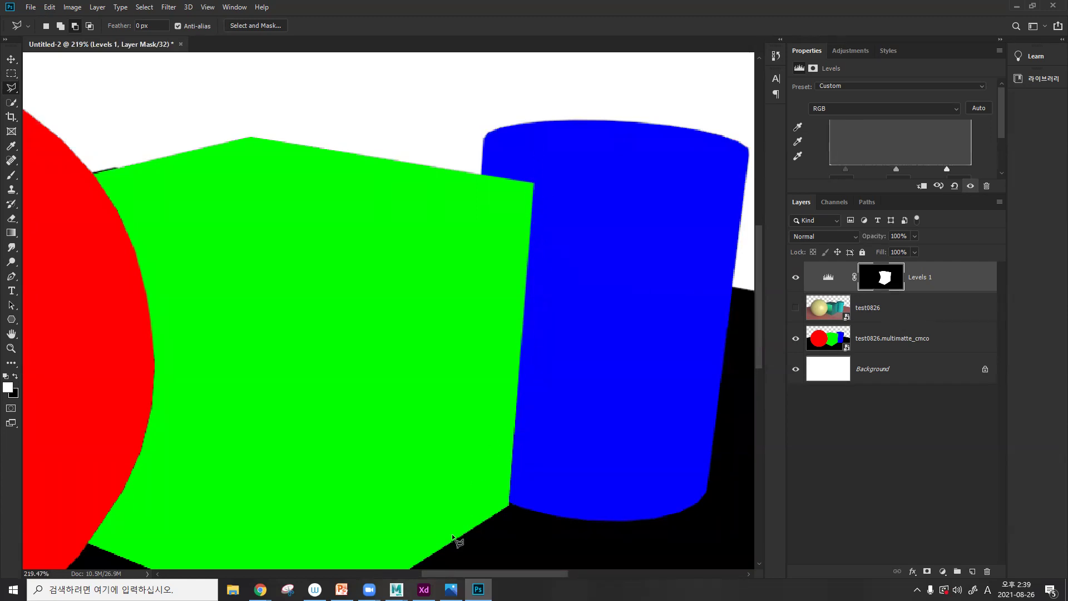
# - Switch to Maya and clear the cube's selection in the scene
pyautogui.moveTo(396, 589)
pyautogui.click(437, 563)
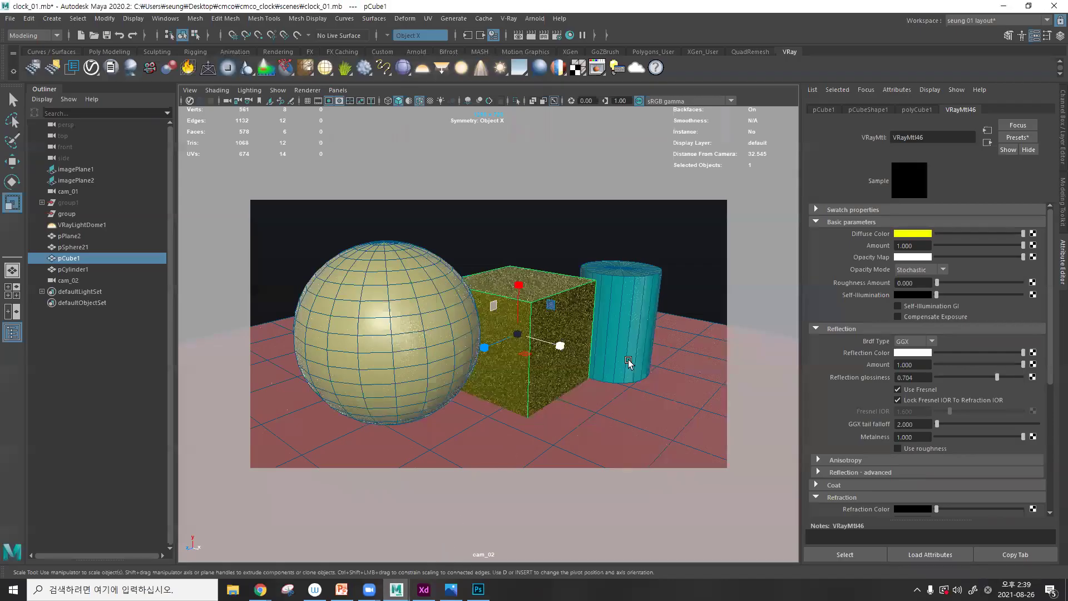
pyautogui.click(659, 244)
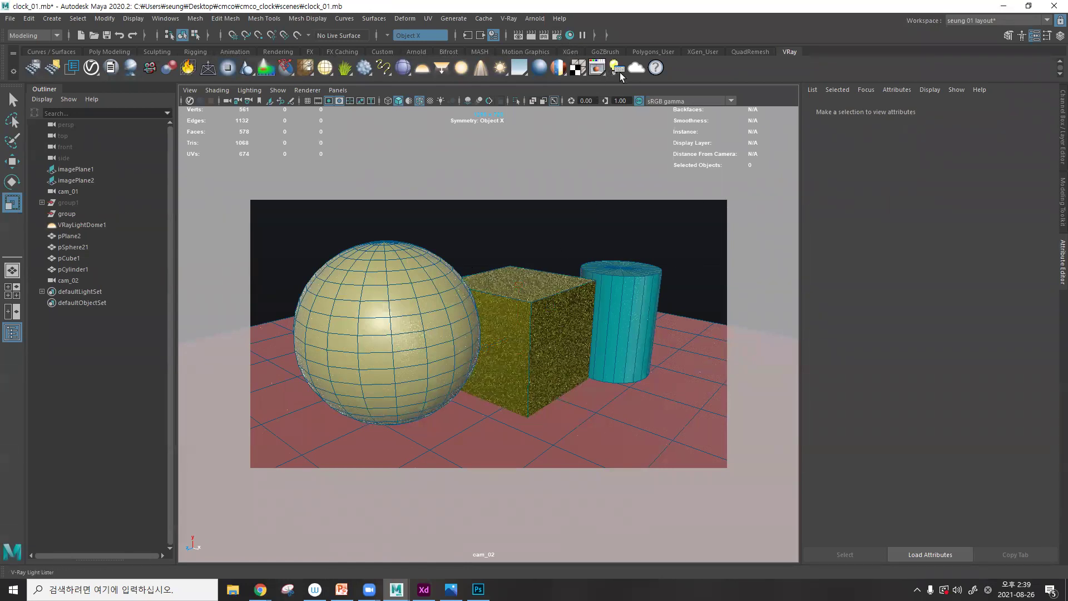
pyautogui.click(420, 291)
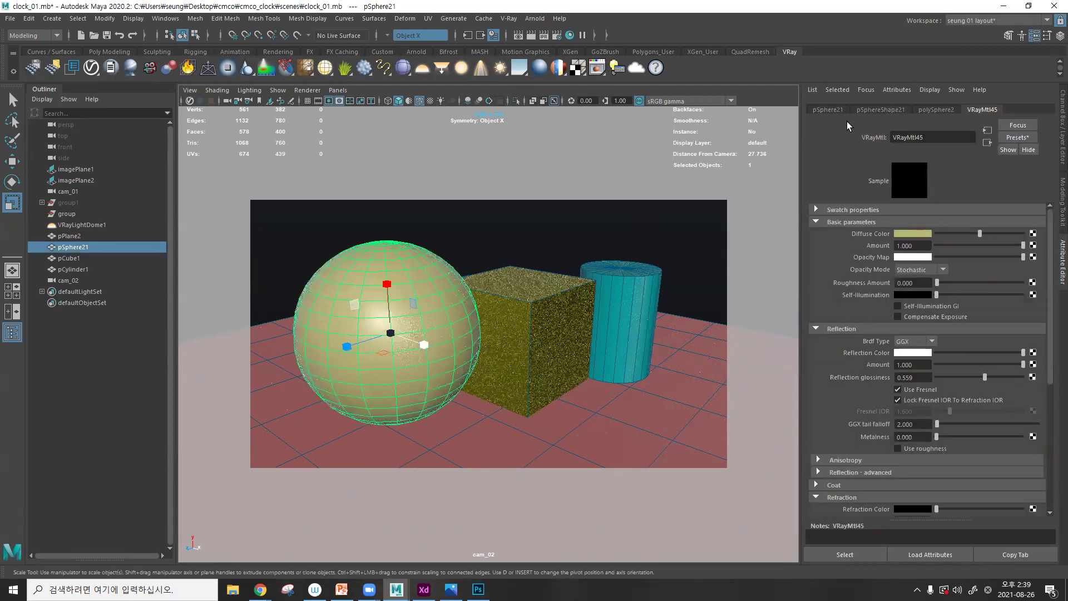
pyautogui.click(896, 89)
pyautogui.moveTo(901, 135)
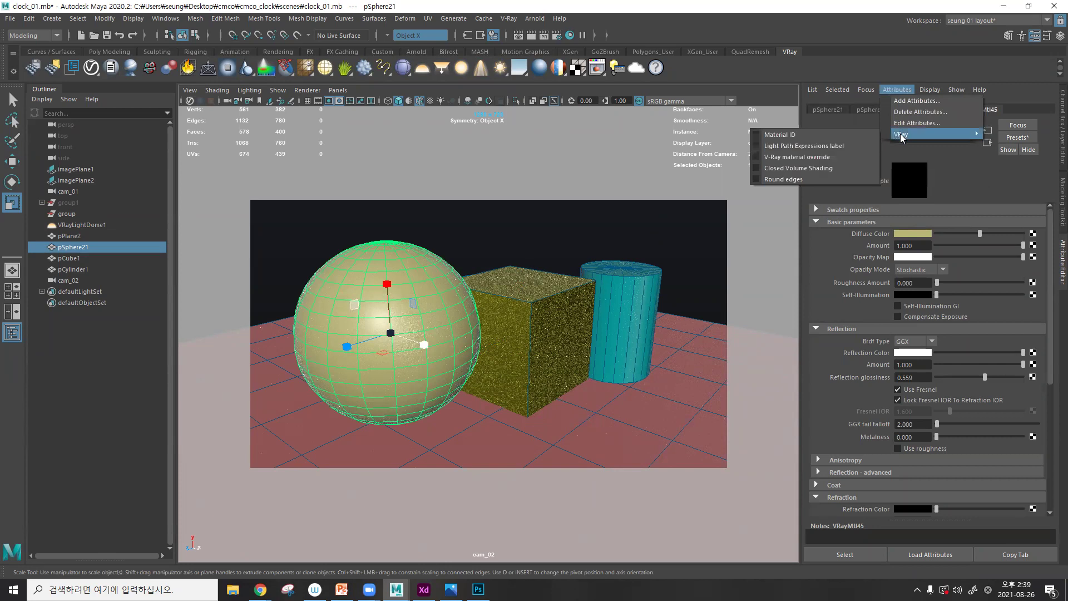
pyautogui.click(556, 233)
# - Add the V-Ray Material ID attribute to the sphere's material and set its Material ID colour to red
pyautogui.click(416, 334)
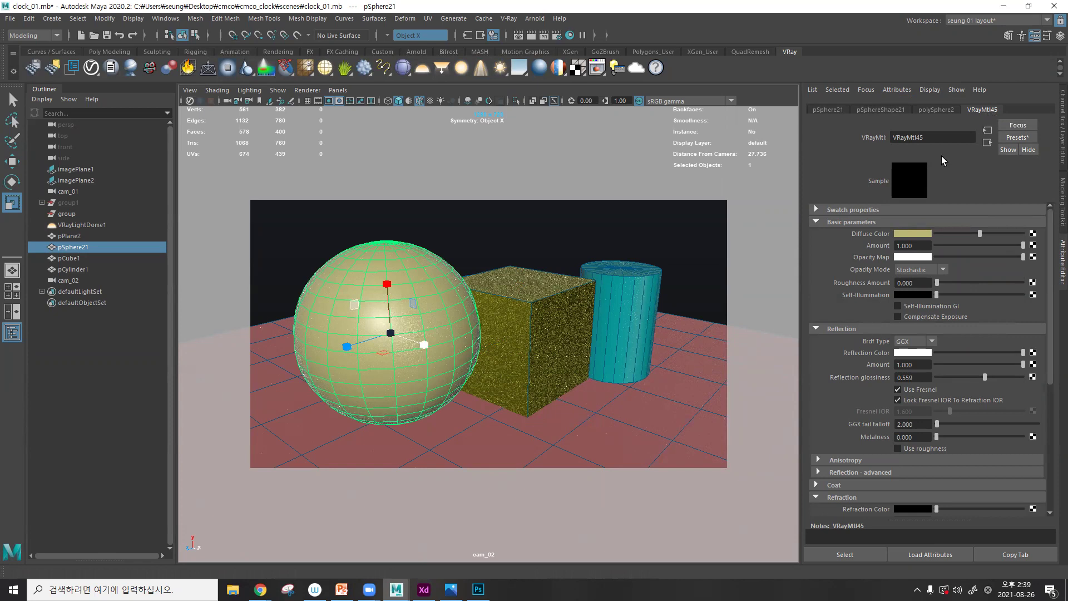
pyautogui.click(894, 93)
pyautogui.moveTo(899, 136)
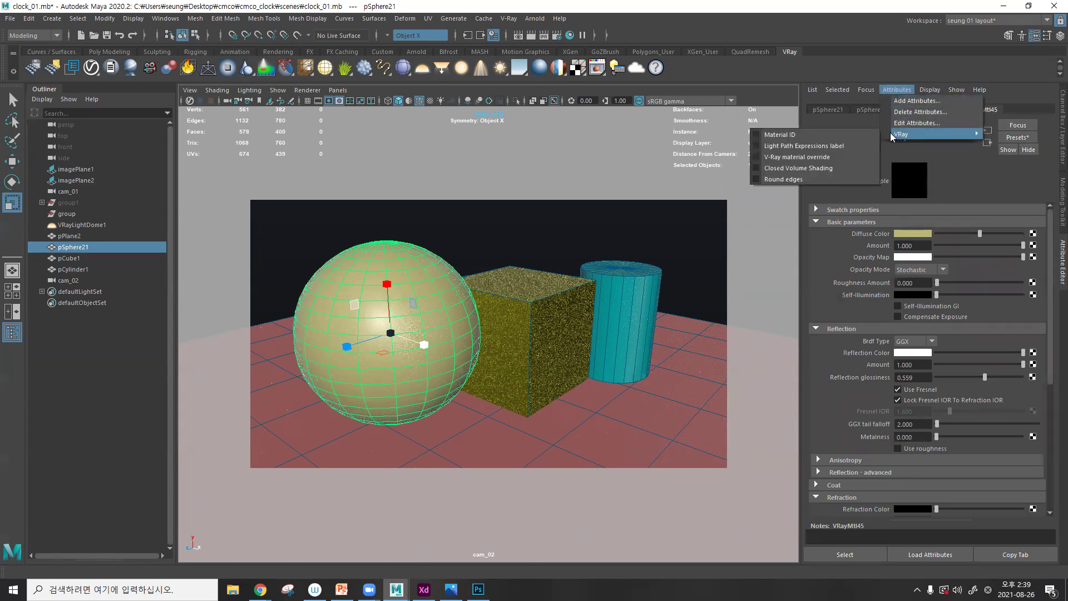
pyautogui.click(763, 135)
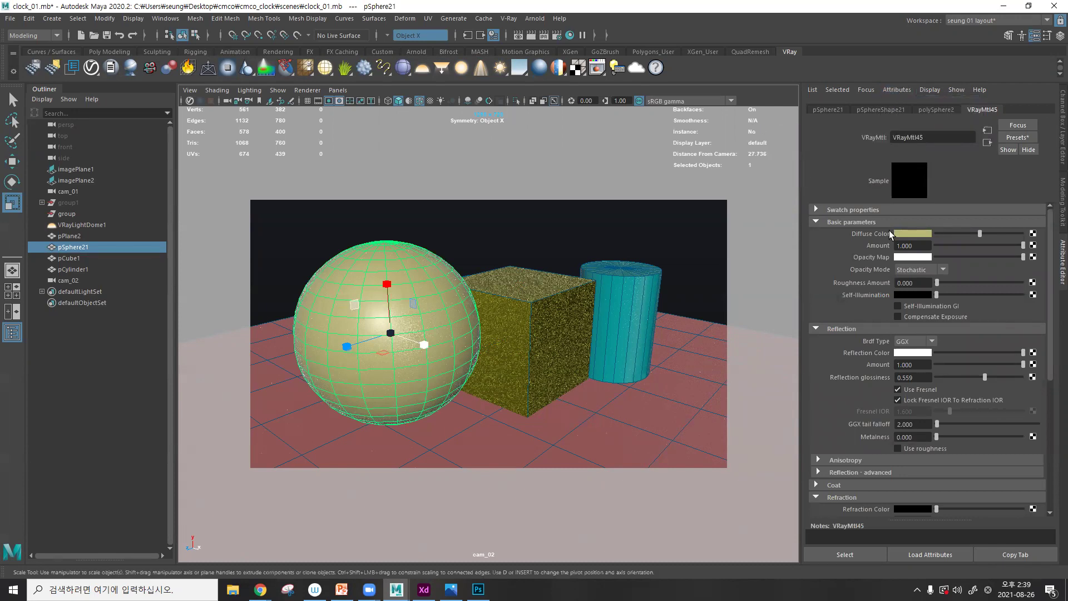
pyautogui.scroll(-5, 872, 258)
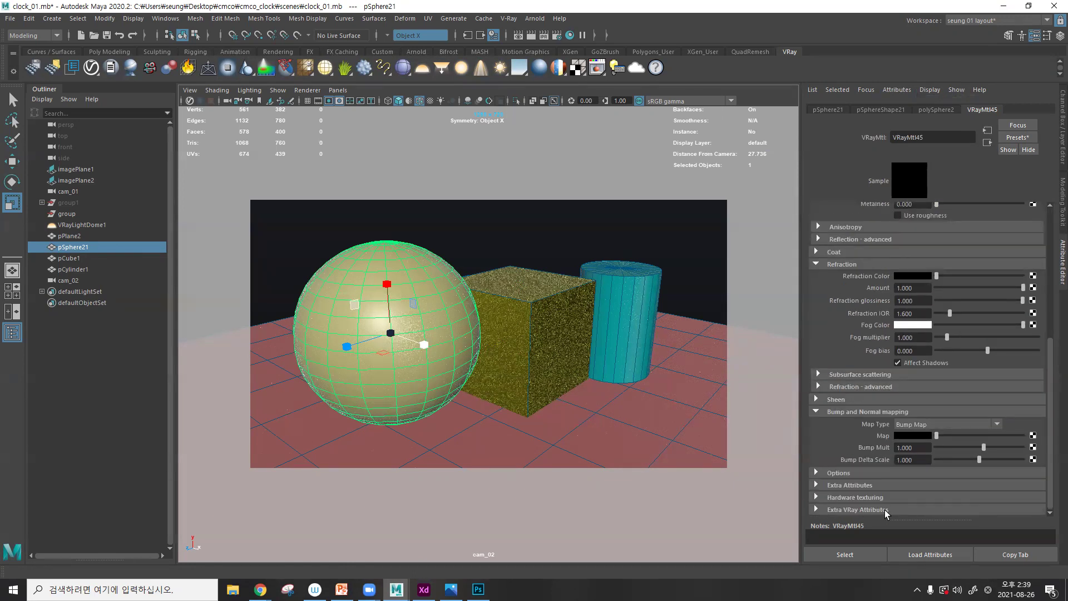
pyautogui.click(816, 509)
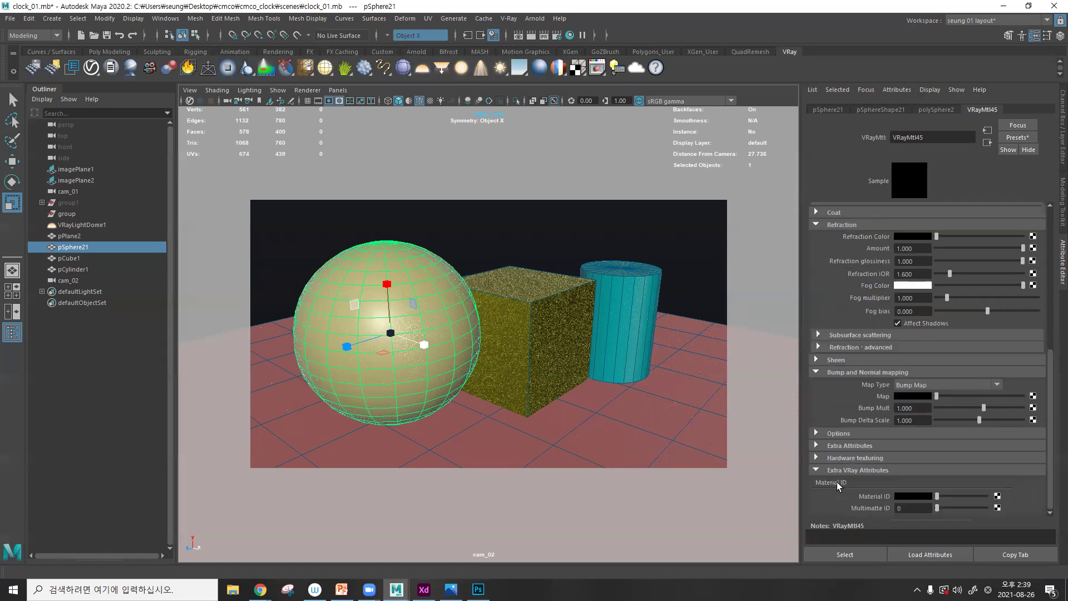
pyautogui.click(915, 498)
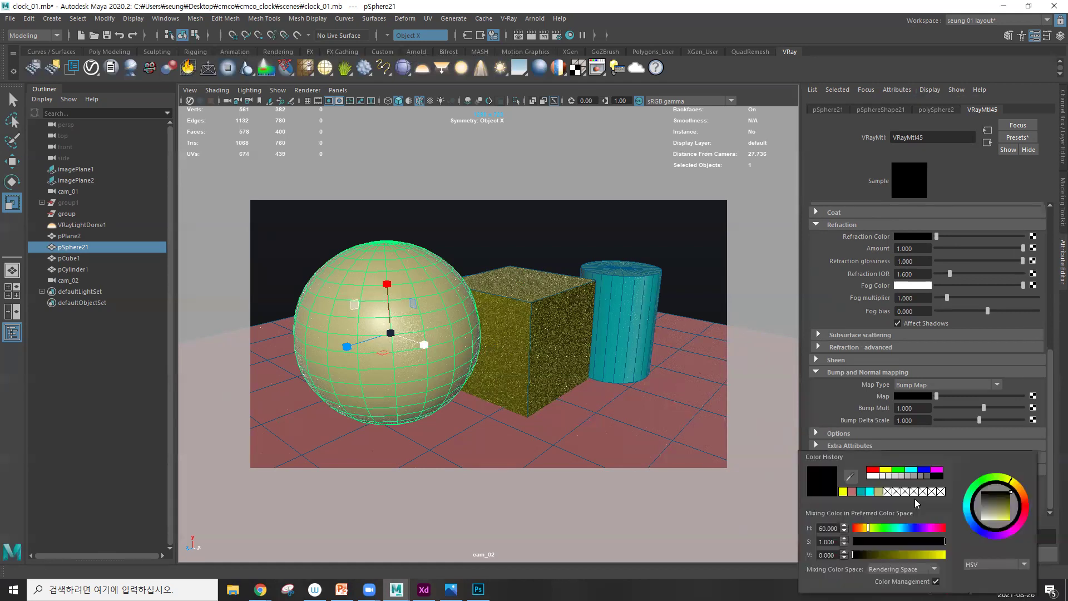
pyautogui.click(877, 469)
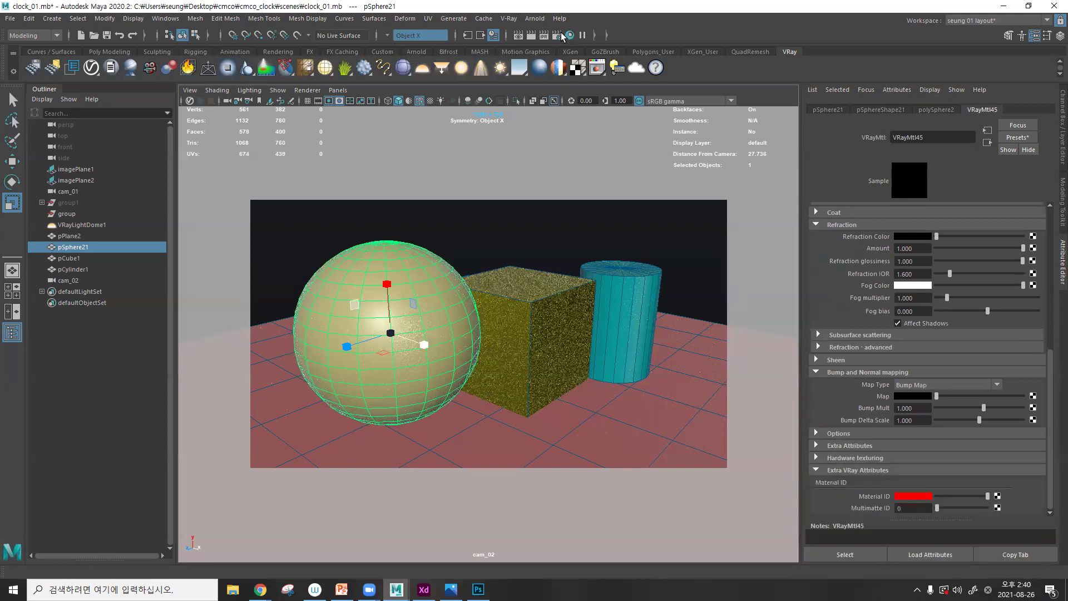
# - Add a Material ID render element in the V-Ray render settings and close them
pyautogui.click(557, 68)
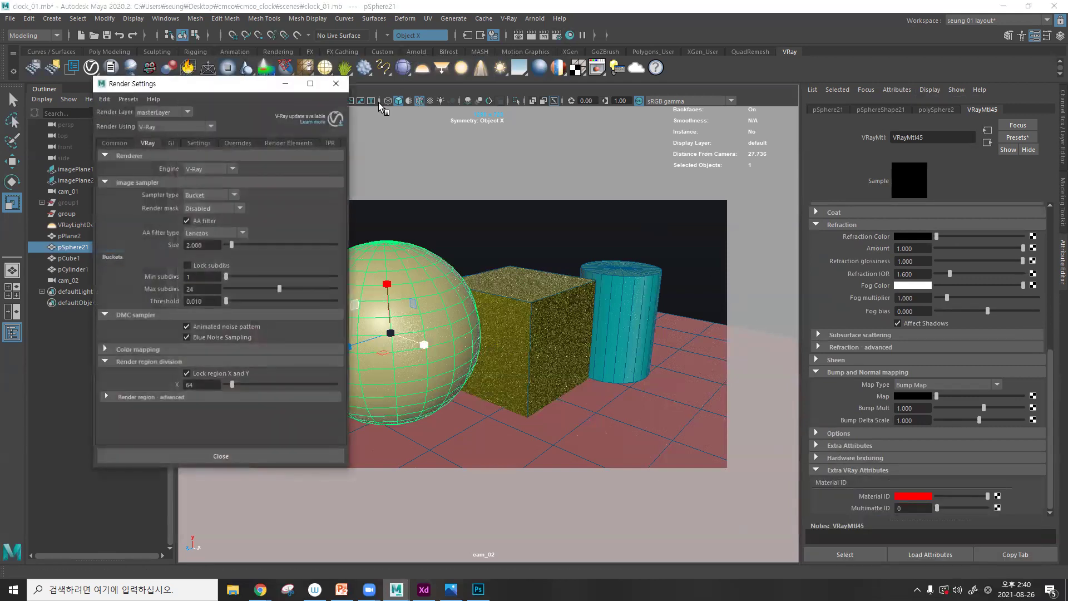
pyautogui.click(280, 146)
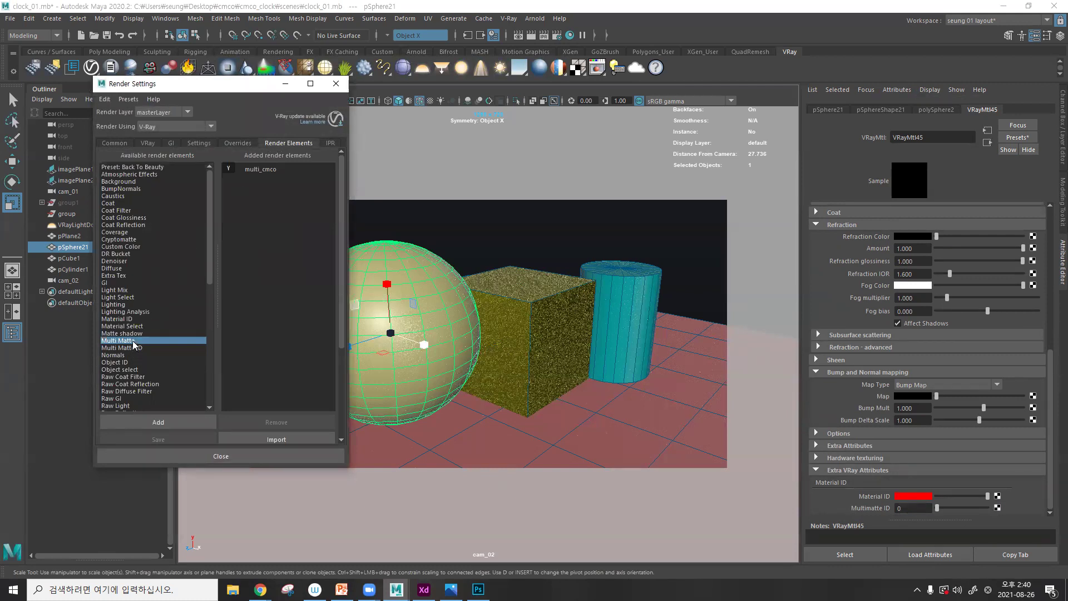
pyautogui.click(133, 319)
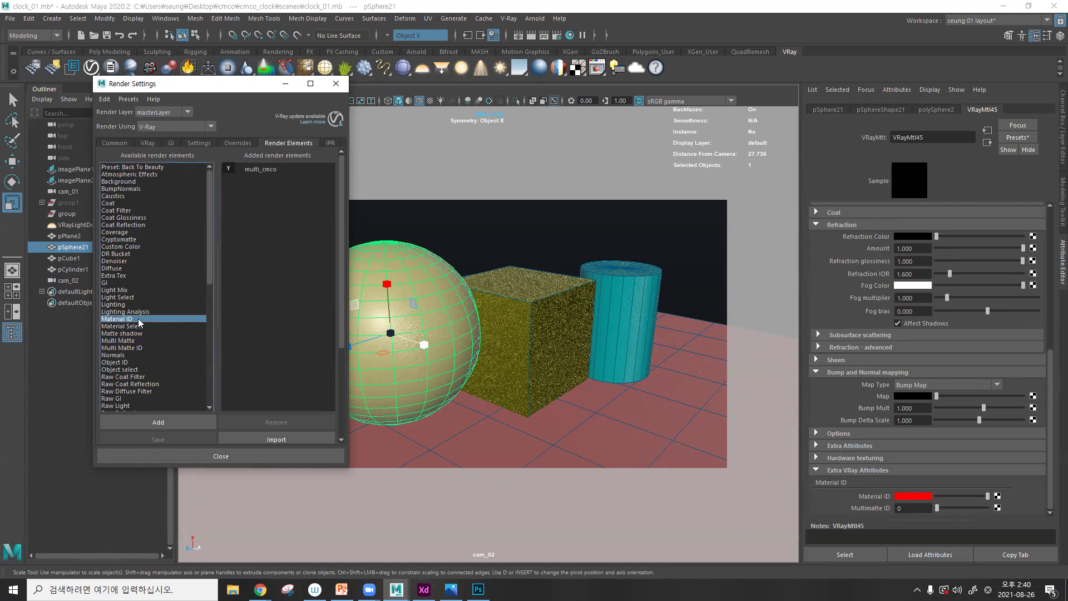
pyautogui.click(146, 421)
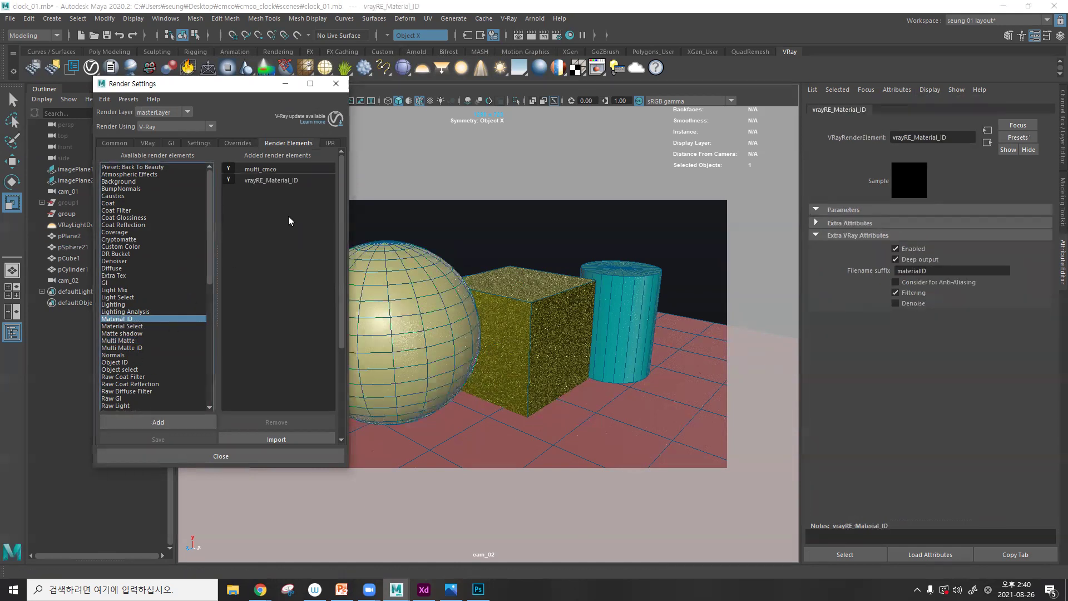
pyautogui.click(341, 87)
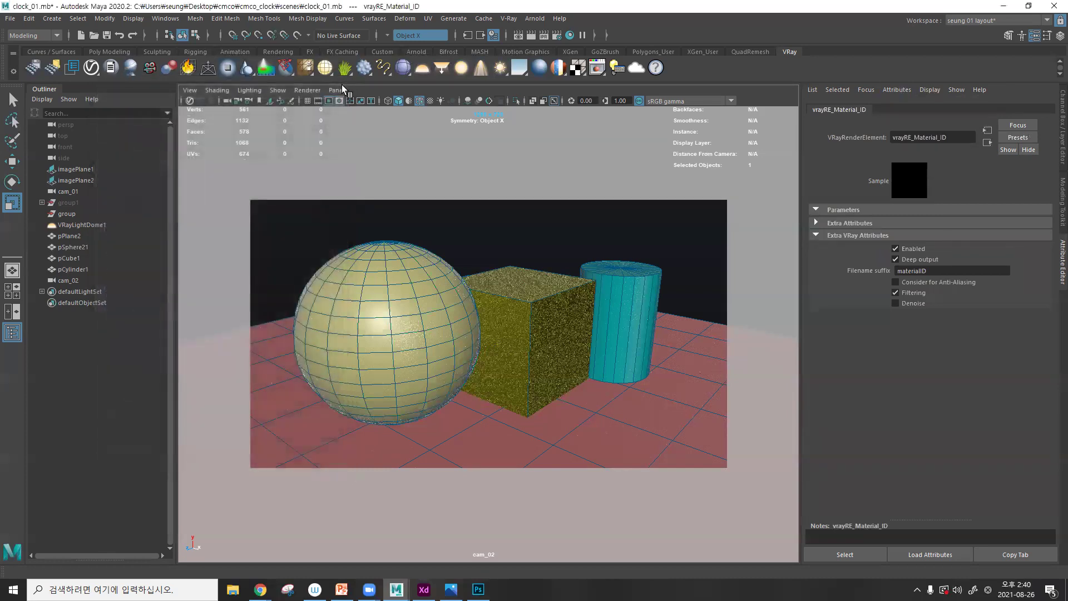
# - Render the scene with the sphere selected, view the materialID channel in the frame buffer, and close it
pyautogui.click(444, 267)
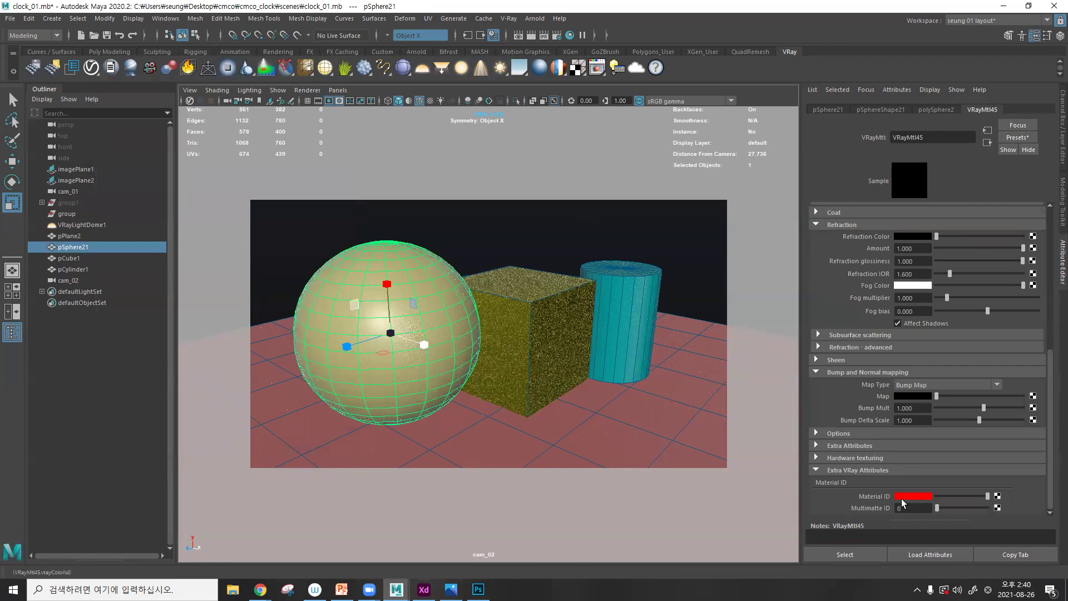
pyautogui.click(543, 38)
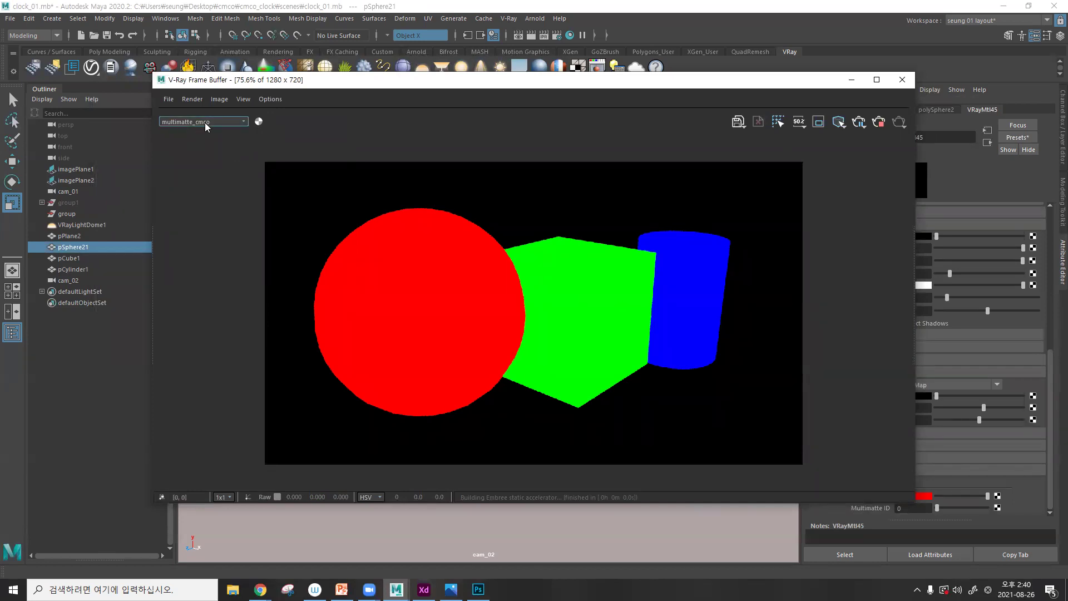
pyautogui.click(181, 120)
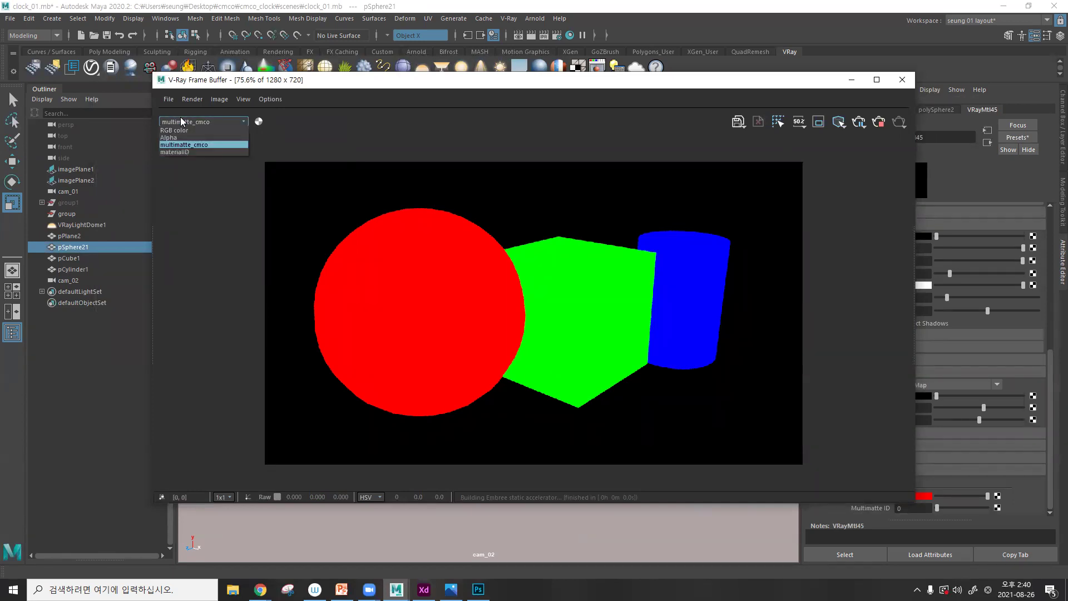
pyautogui.click(185, 154)
pyautogui.moveTo(445, 78); pyautogui.dragTo(398, 60)
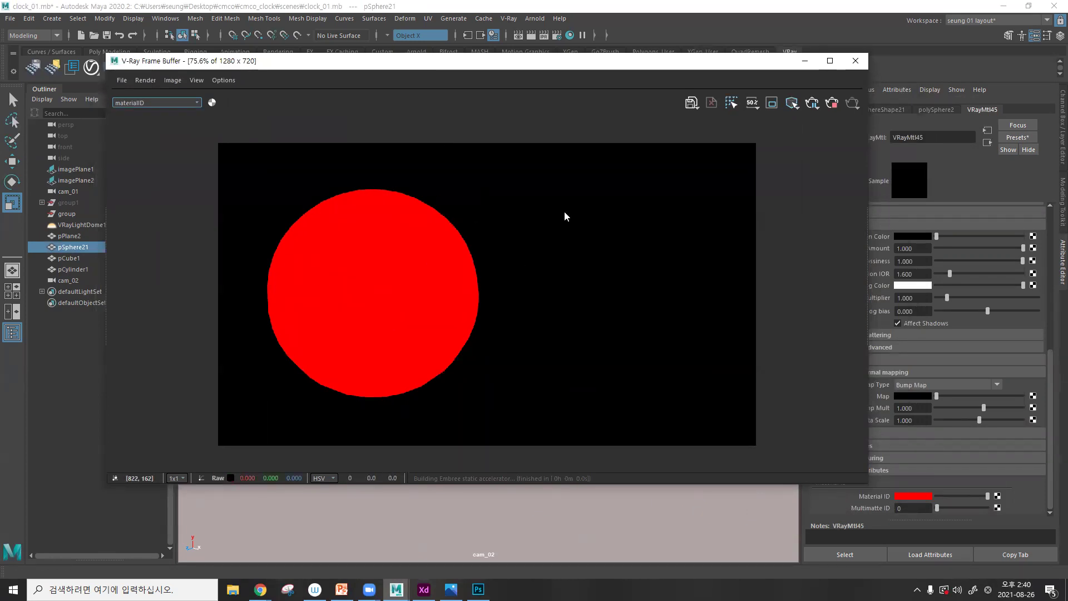
pyautogui.click(856, 60)
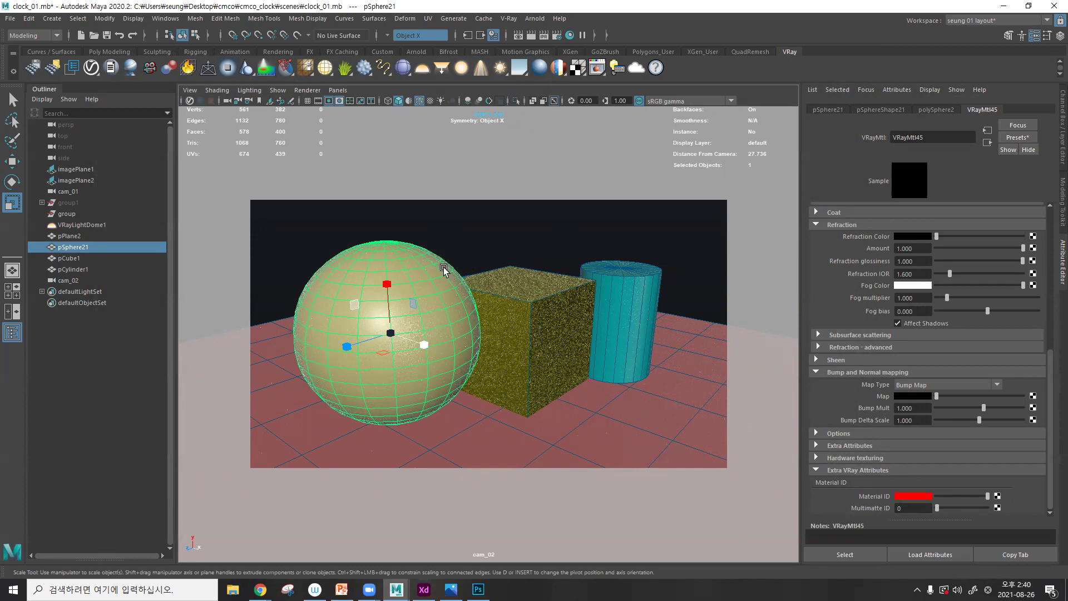
# - Rename the sphere's V-Ray material as red_id
pyautogui.moveTo(940, 138); pyautogui.dragTo(879, 140)
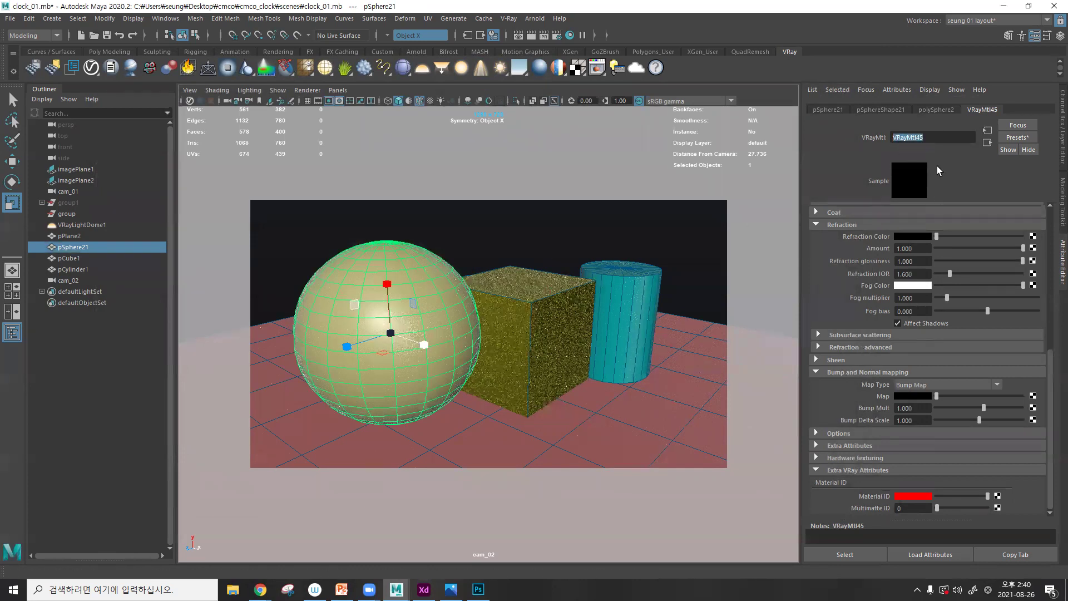
pyautogui.press('e')
pyautogui.click(595, 222)
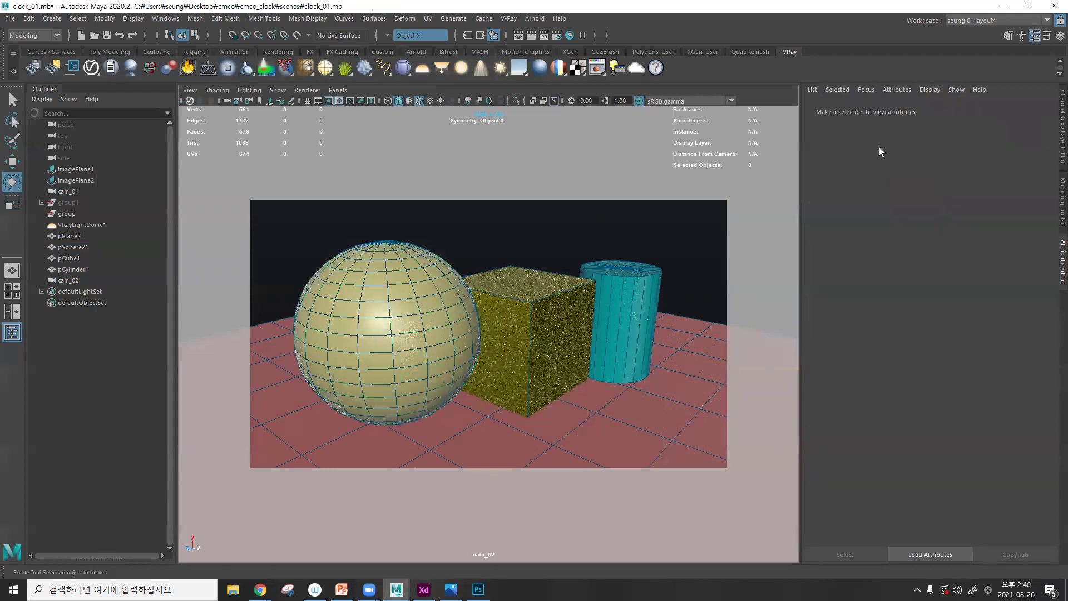
pyautogui.click(428, 274)
pyautogui.doubleClick(933, 137)
pyautogui.write('red_id')
pyautogui.press('Return')
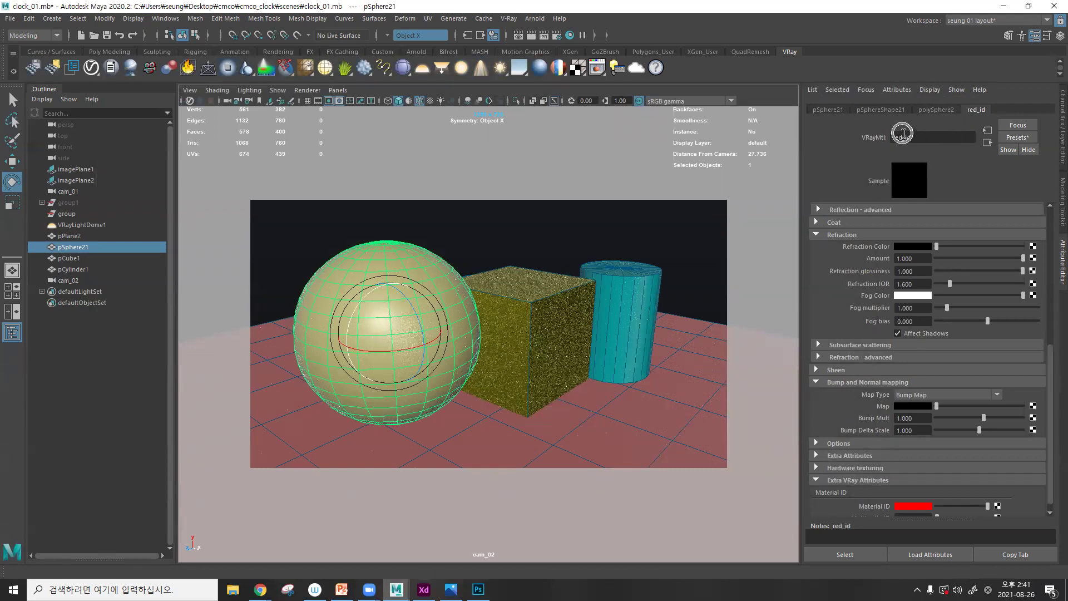
# - Assign the existing red_id material to the cylinder and clear the selection
pyautogui.click(638, 287)
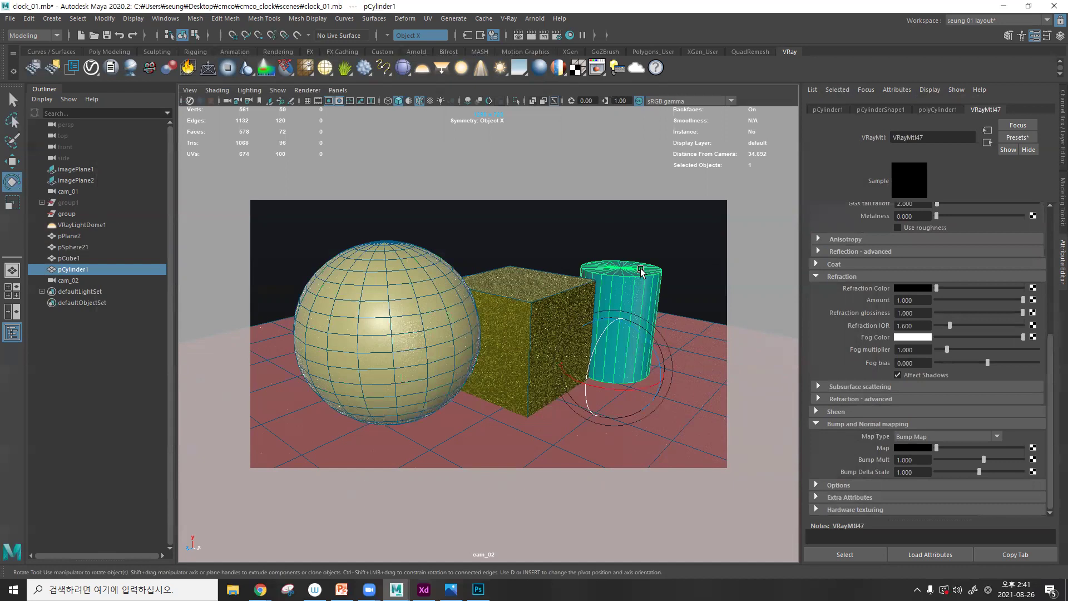
pyautogui.rightClick(641, 270)
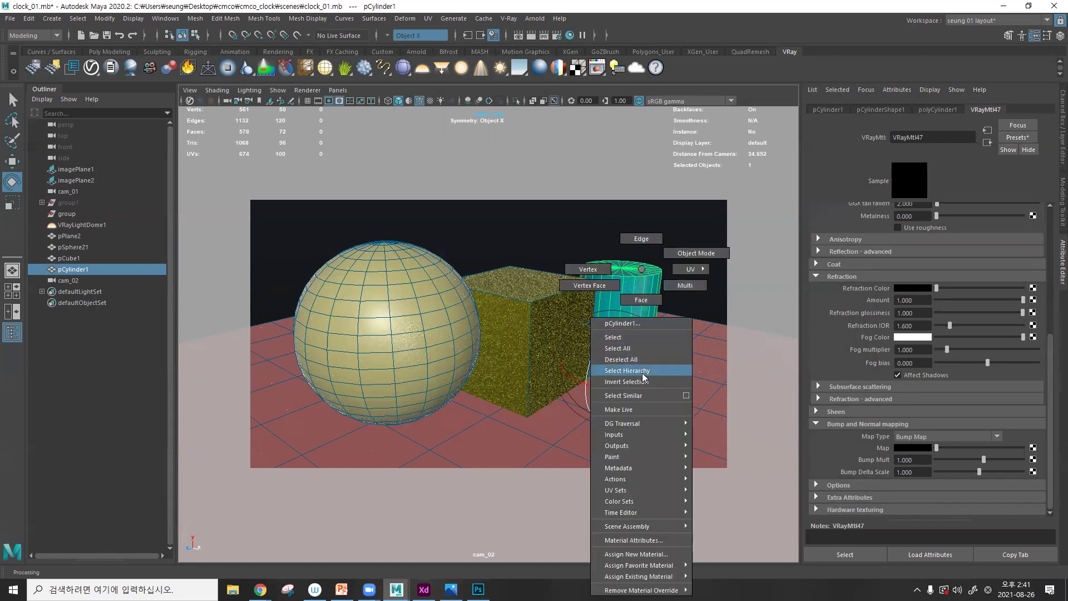
pyautogui.moveTo(643, 577)
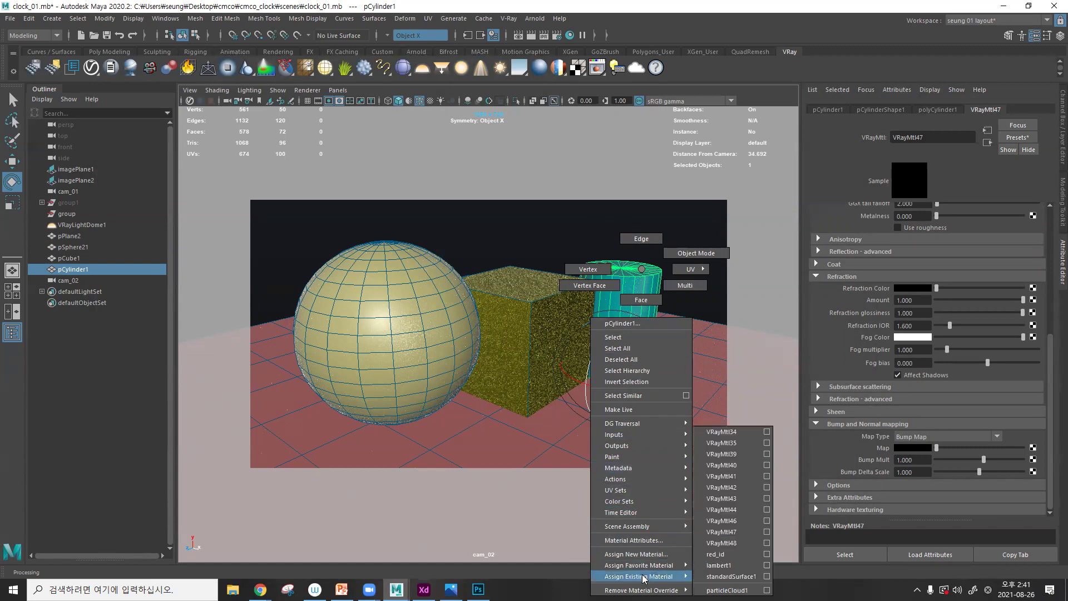
pyautogui.click(714, 555)
pyautogui.click(684, 278)
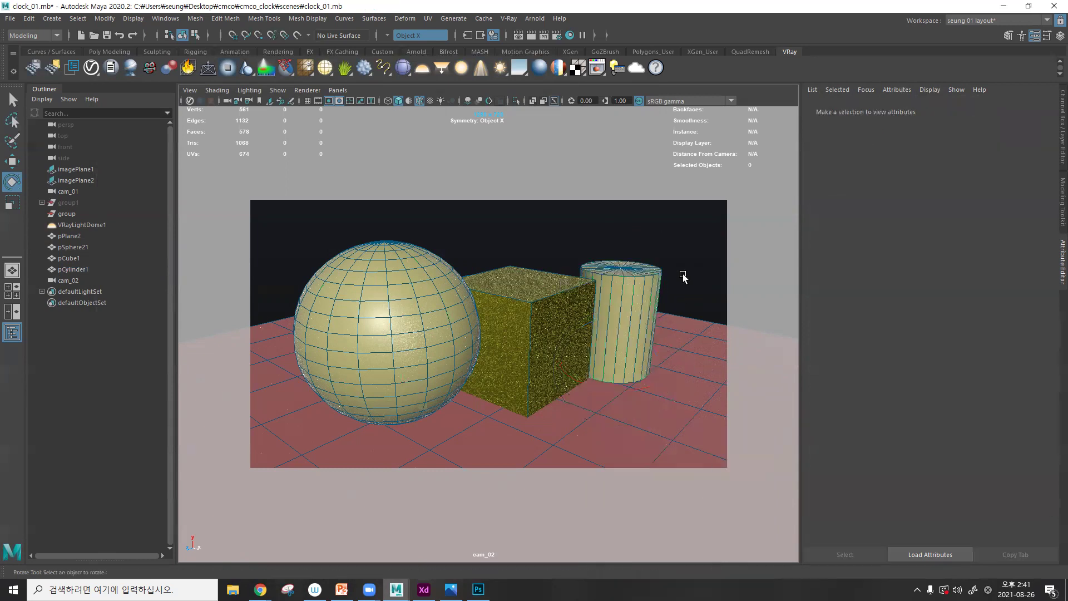
# - Select the sphere and the cylinder alternately to compare their material attributes
pyautogui.click(428, 262)
pyautogui.click(612, 276)
pyautogui.click(412, 274)
pyautogui.click(640, 281)
pyautogui.click(412, 280)
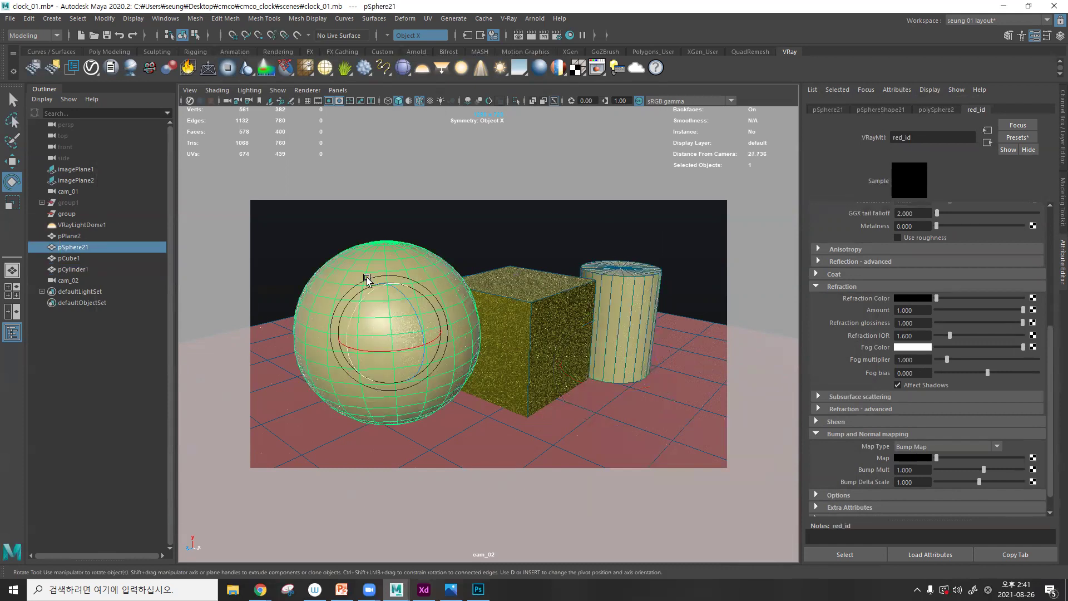
pyautogui.scroll(3, 905, 277)
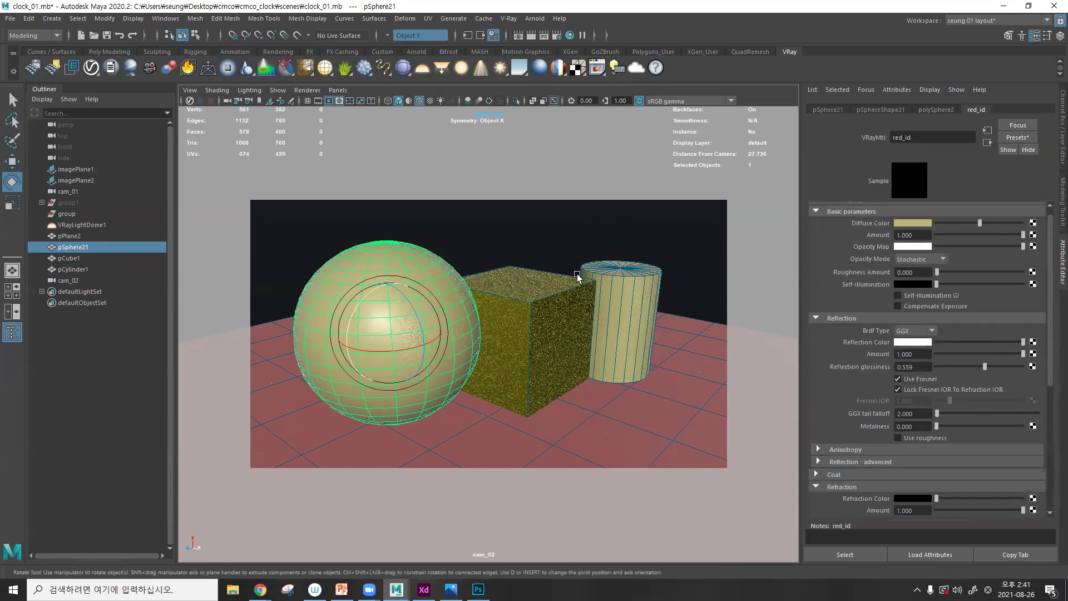
pyautogui.click(603, 272)
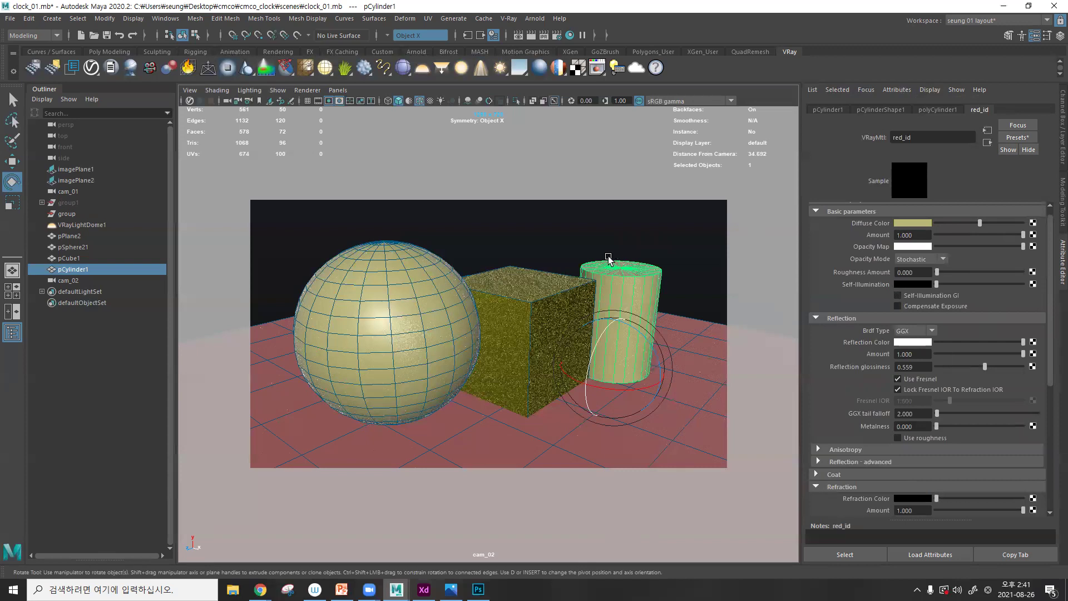
# - Render the scene again and compare the materialID channel with multimatte_cmco, closing the frame buffer when done
pyautogui.click(543, 35)
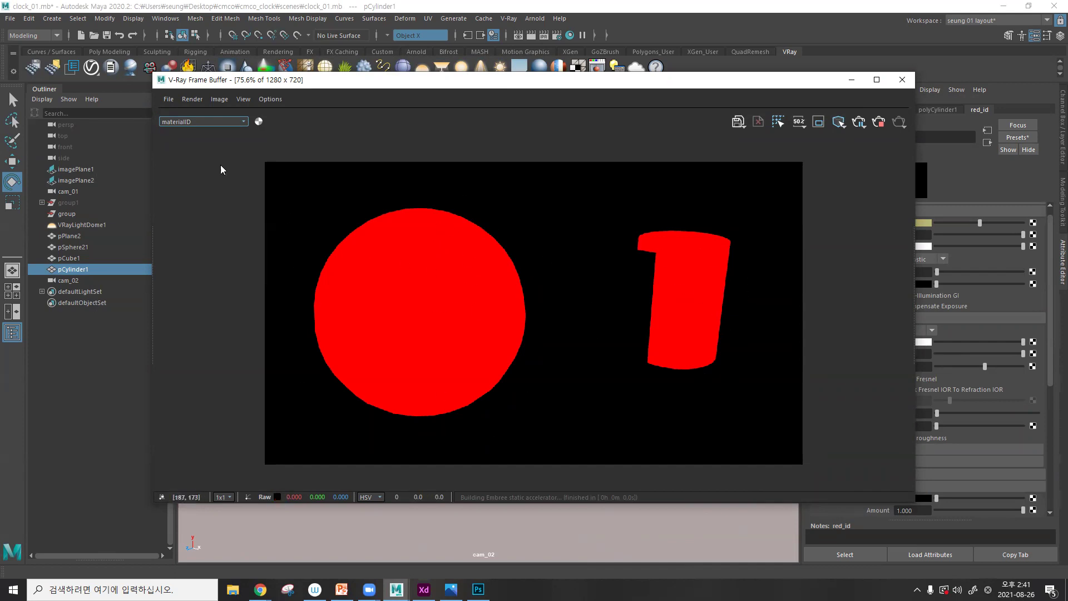
pyautogui.click(201, 121)
pyautogui.click(202, 145)
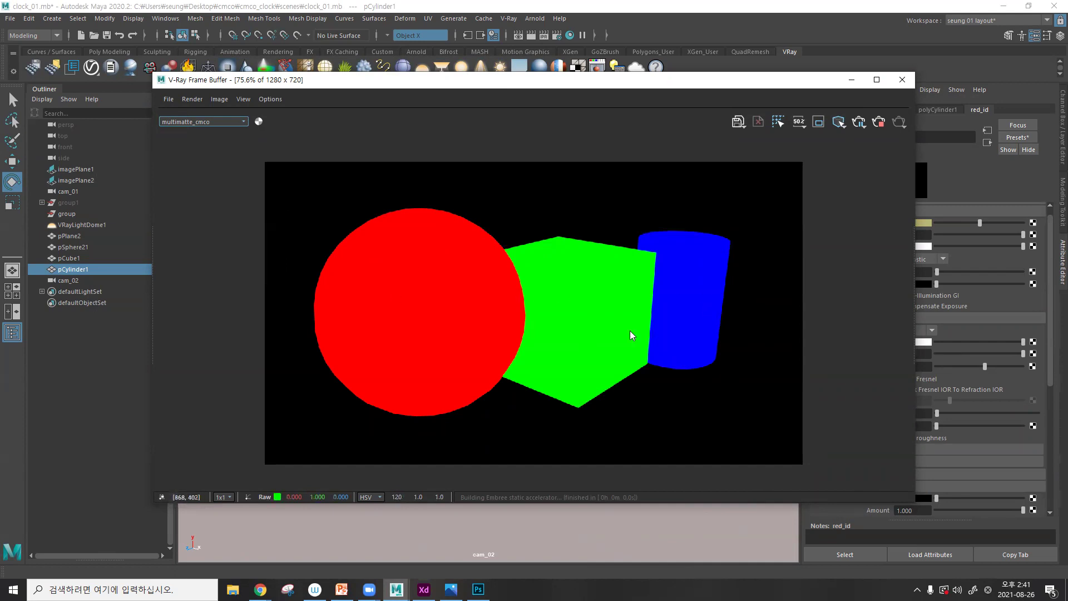
pyautogui.click(901, 80)
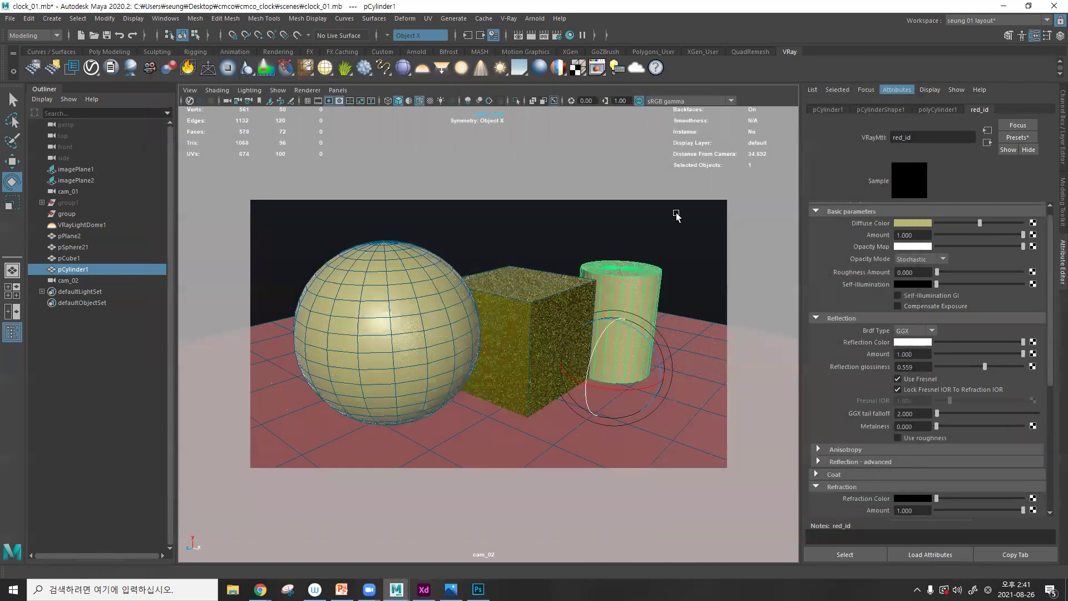
# - Check the V-Ray object IDs assigned to the sphere, cylinder and floor plane
pyautogui.click(574, 241)
pyautogui.click(422, 279)
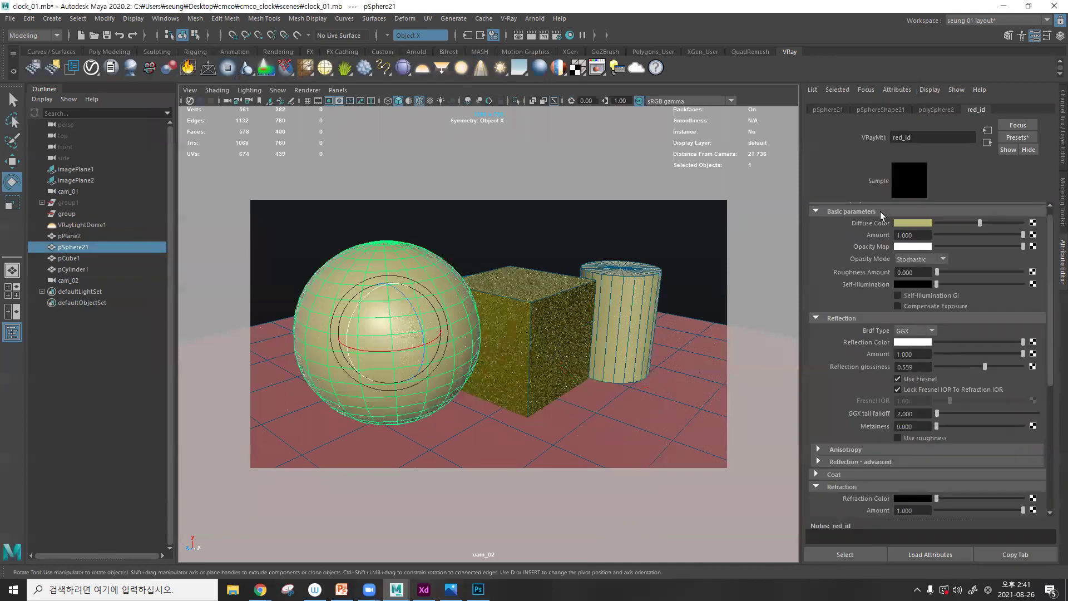
pyautogui.click(870, 109)
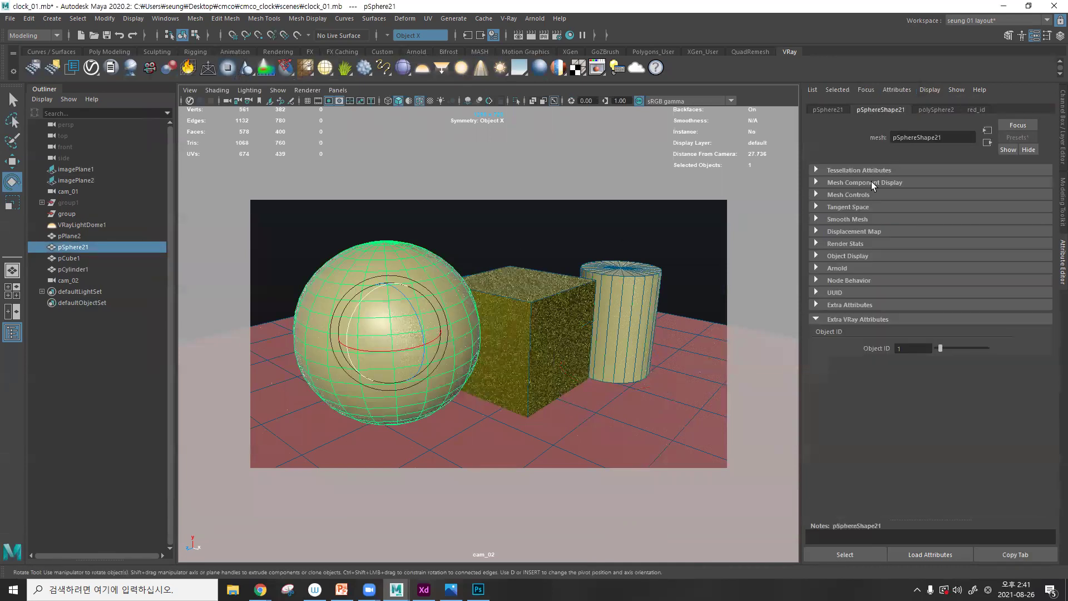
pyautogui.click(558, 313)
pyautogui.click(621, 288)
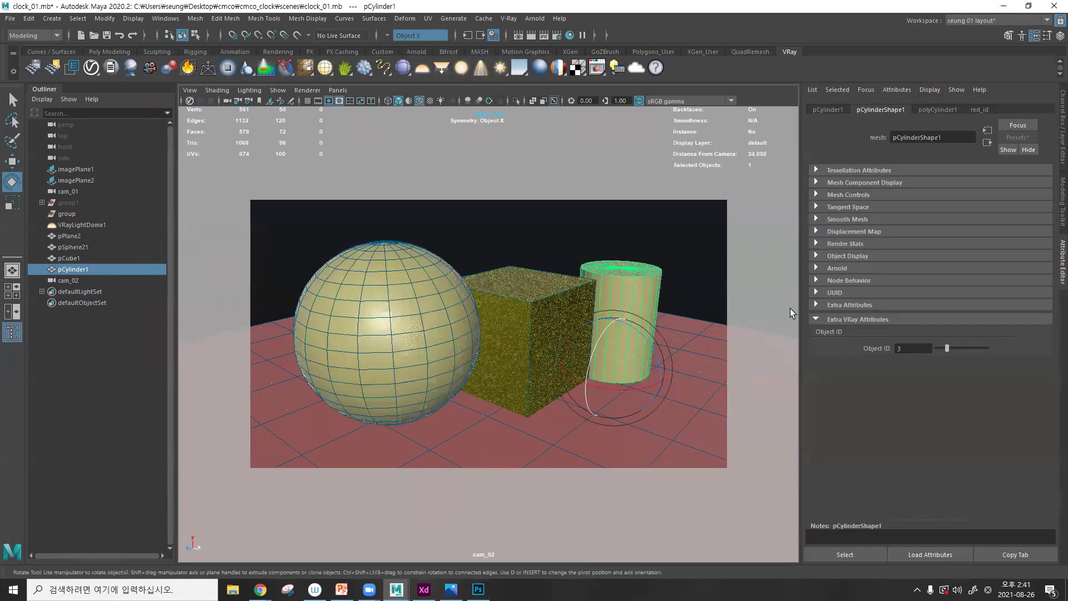
pyautogui.click(725, 363)
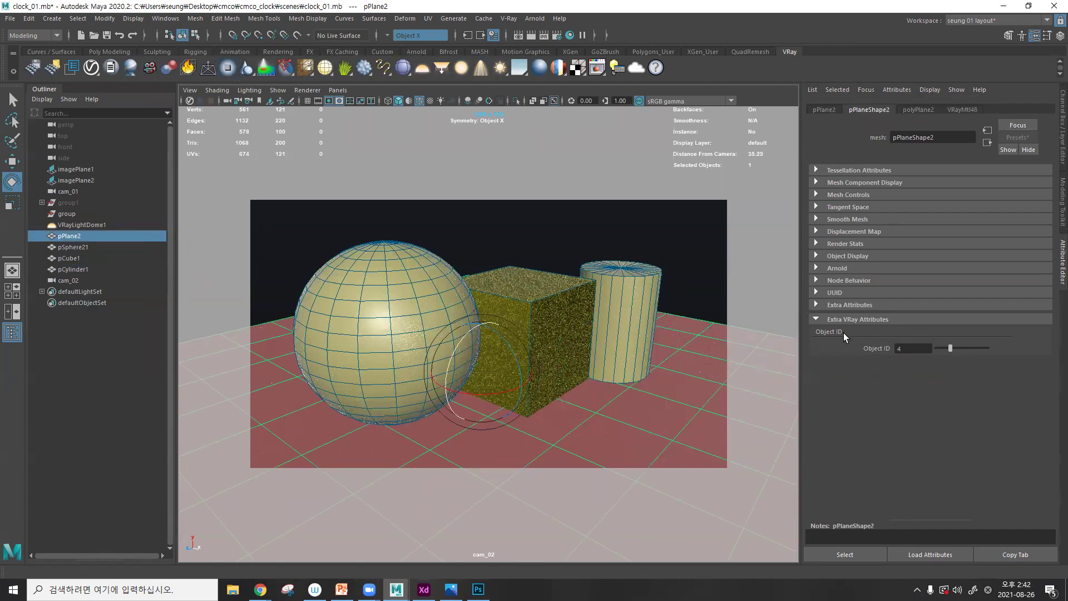
# - Review the attributes of the vrayRE_Material_ID and multi_cmco elements in the V-Ray render settings
pyautogui.click(557, 35)
pyautogui.click(258, 181)
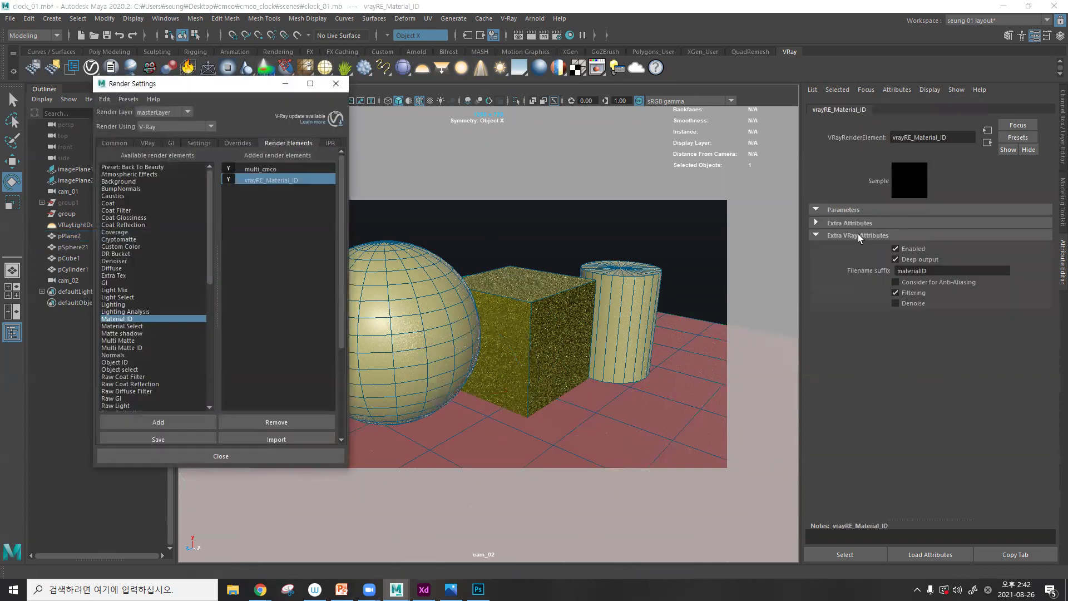
pyautogui.click(301, 169)
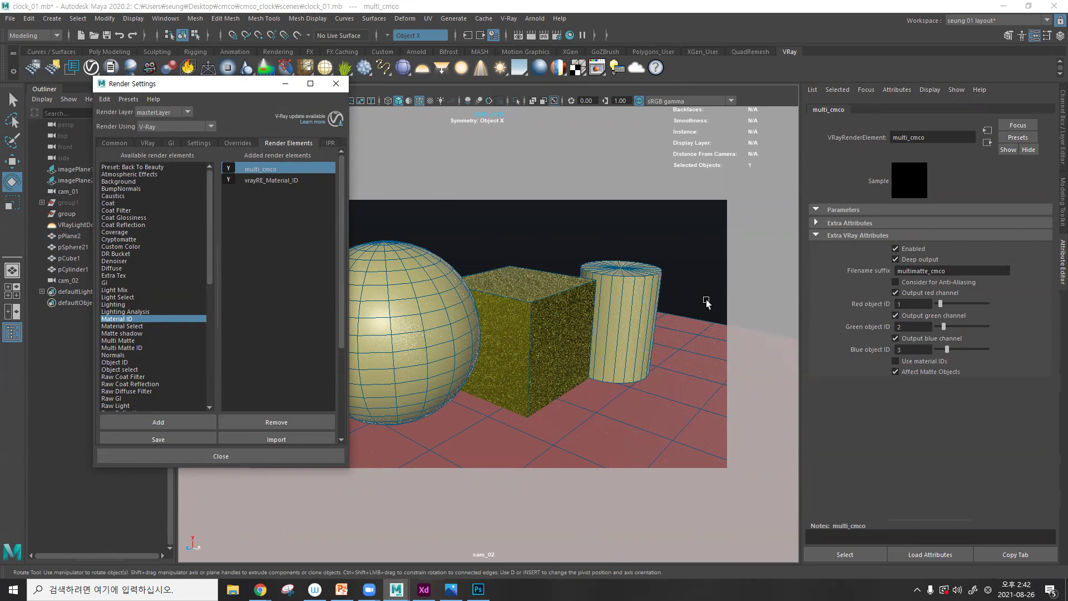
# - Add a Multi Matte render element and set its red object ID to 4
pyautogui.click(147, 340)
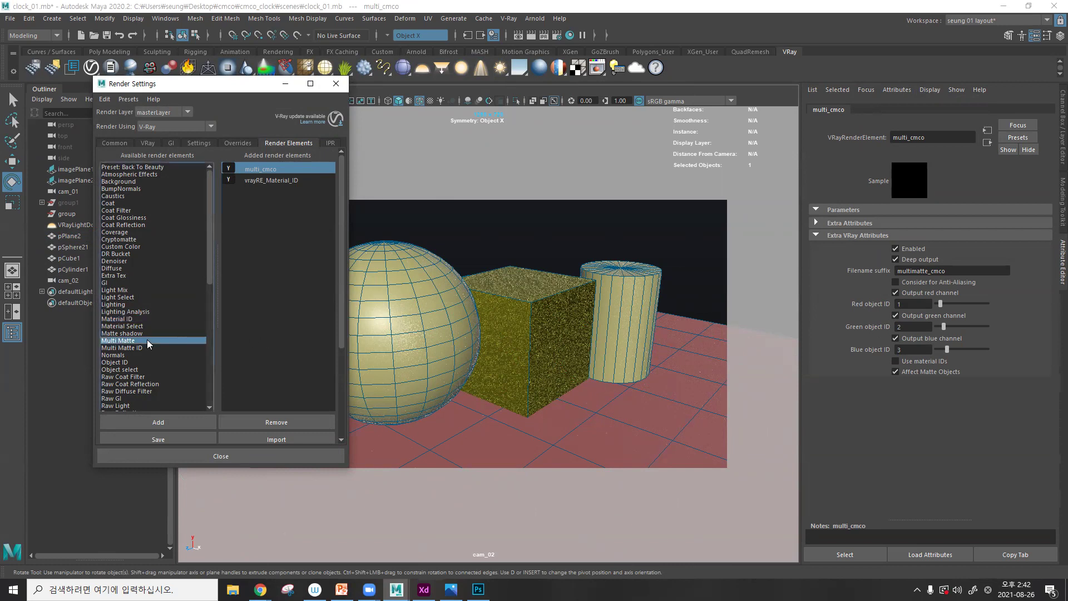
pyautogui.click(173, 421)
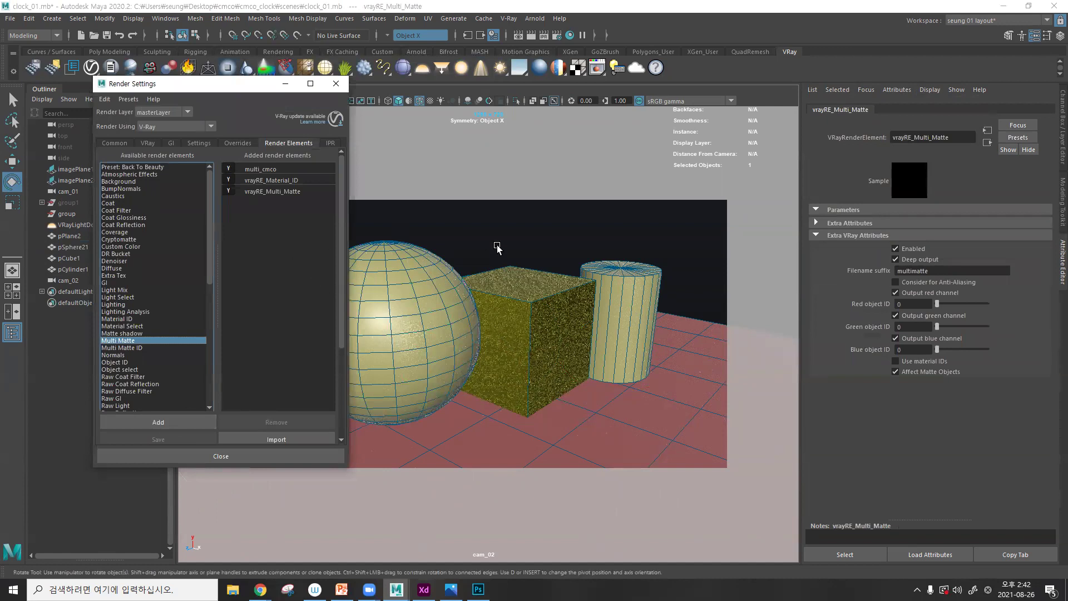
pyautogui.click(912, 304)
pyautogui.press('Return')
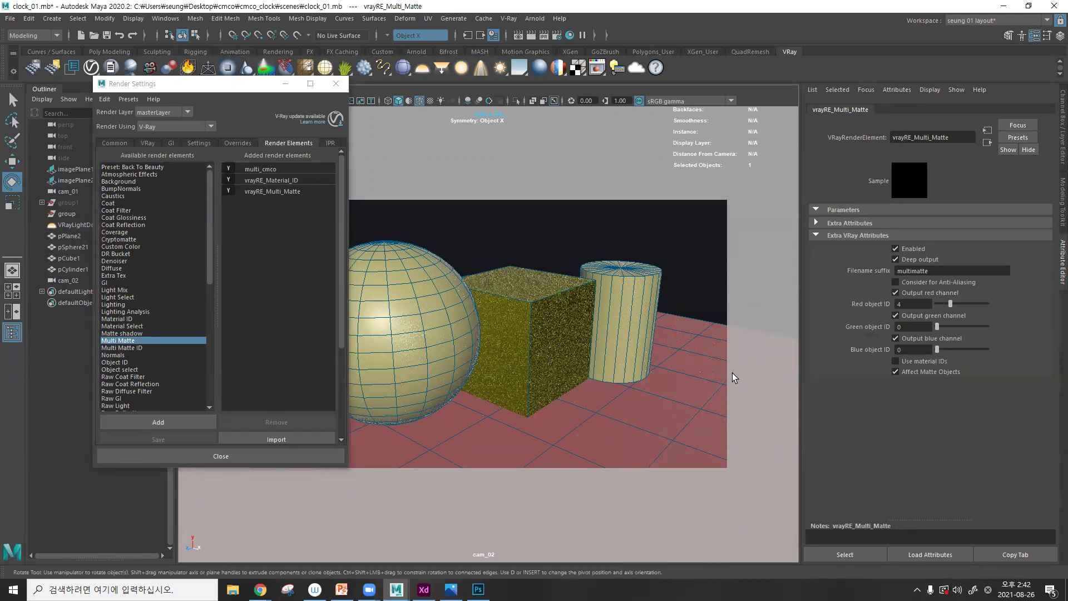
# - Set the new Multi Matte element's blue object ID to 4 and its red object ID to 0
pyautogui.click(906, 304)
pyautogui.hotkey('ctrl', 'c')
pyautogui.click(914, 349)
pyautogui.hotkey('ctrl', 'v')
pyautogui.press('Return')
pyautogui.write('0')
pyautogui.press('Return')
pyautogui.click(286, 83)
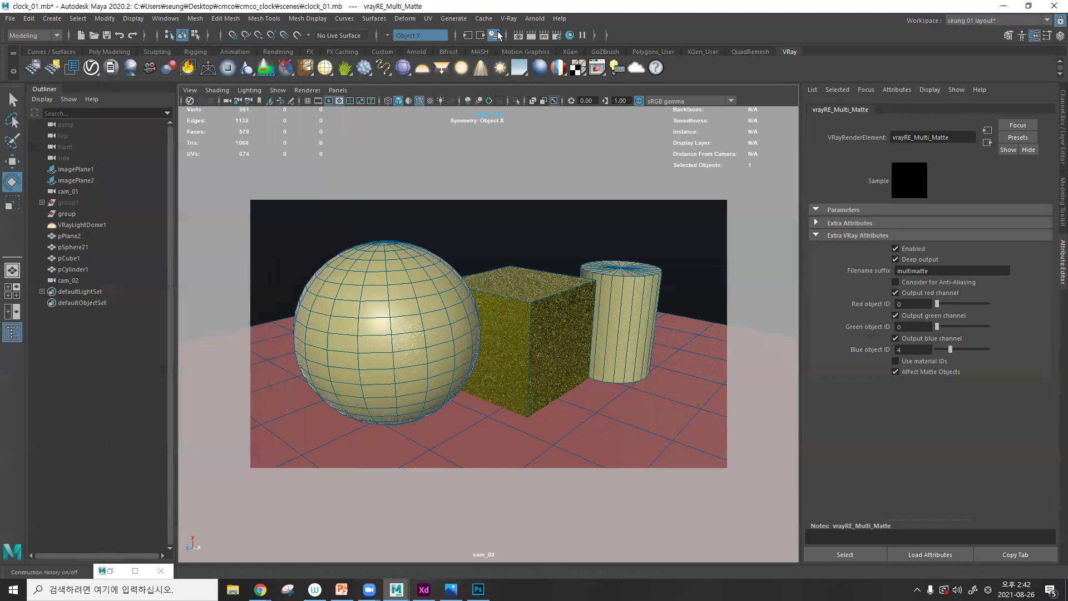
# - Render the scene and compare the multimatte_cmco and multimatte passes in the frame buffer
pyautogui.click(545, 35)
pyautogui.click(220, 123)
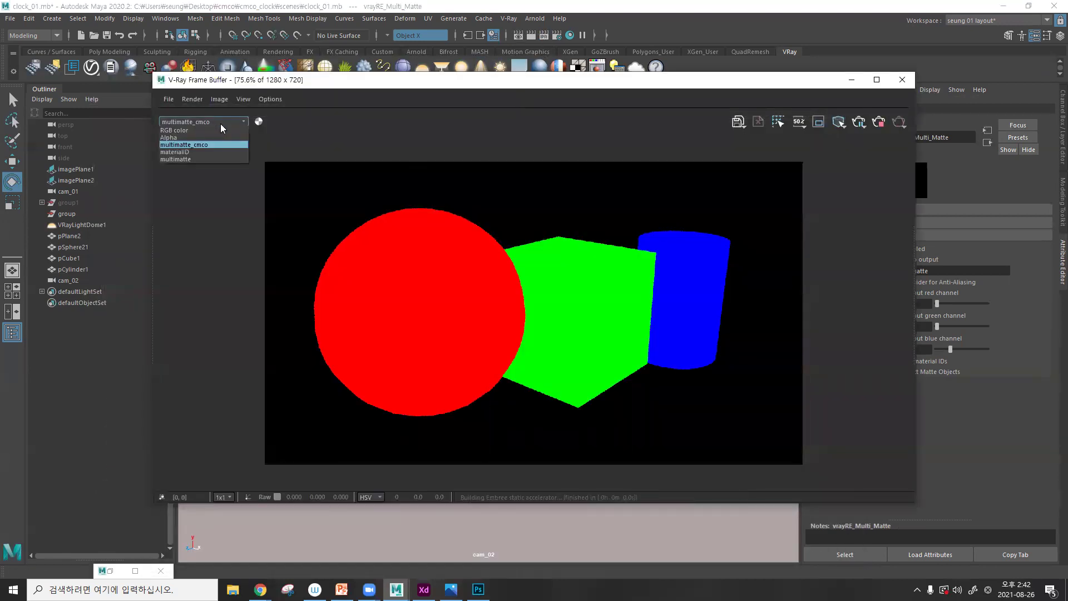
pyautogui.click(219, 143)
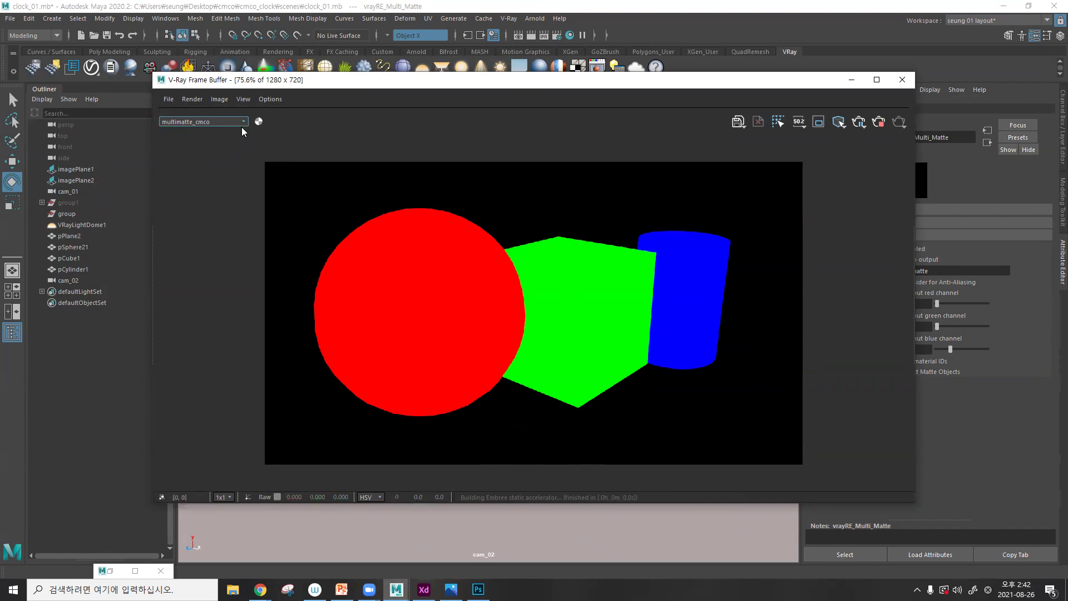
pyautogui.click(217, 121)
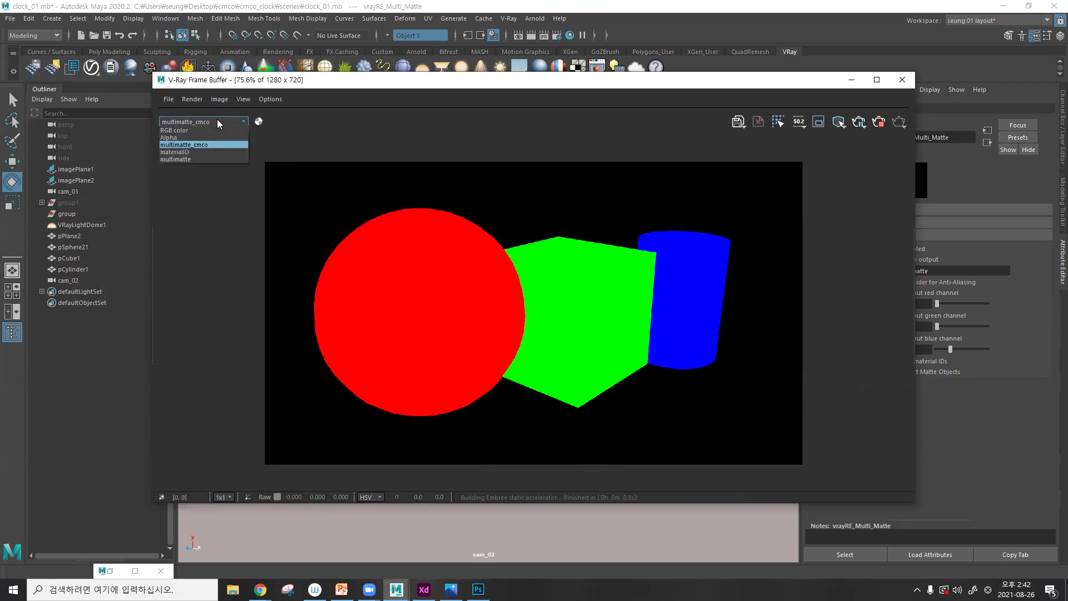
pyautogui.click(203, 159)
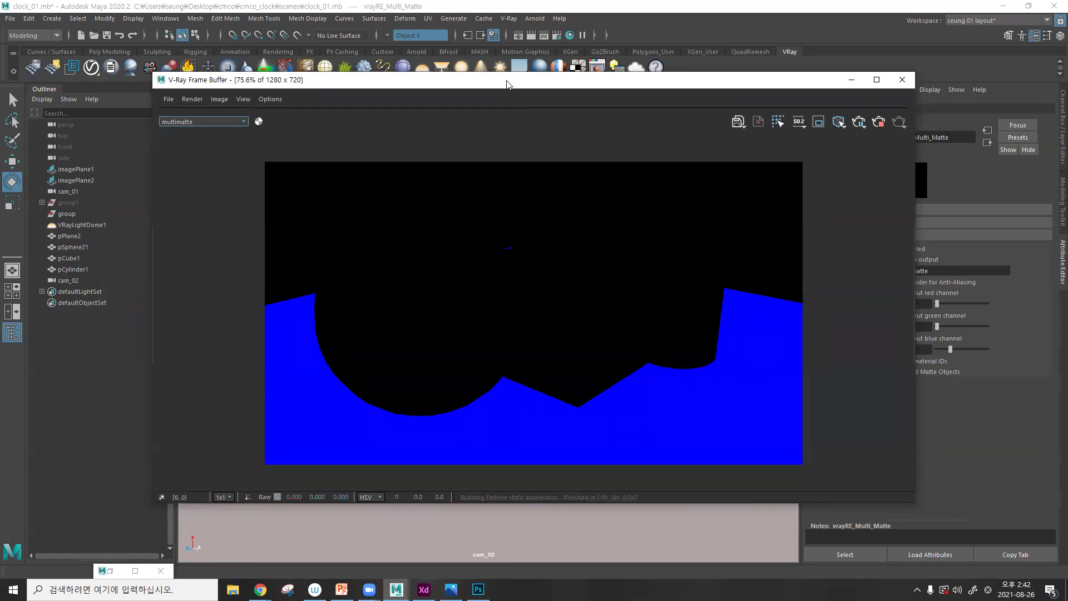
pyautogui.moveTo(506, 83); pyautogui.dragTo(373, 72)
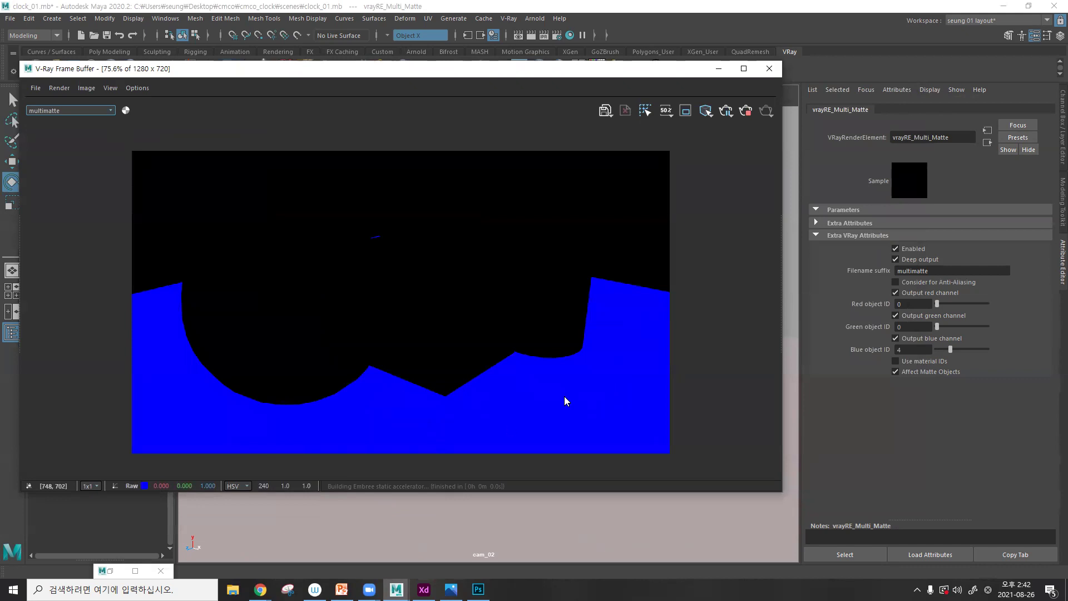
pyautogui.moveTo(902, 349); pyautogui.dragTo(885, 350)
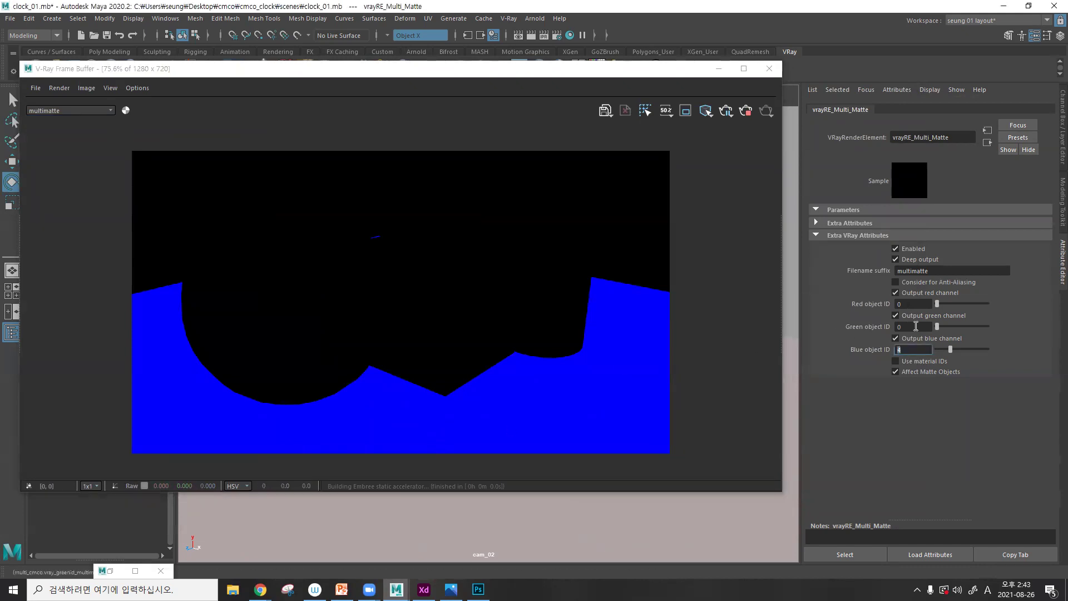
pyautogui.click(768, 68)
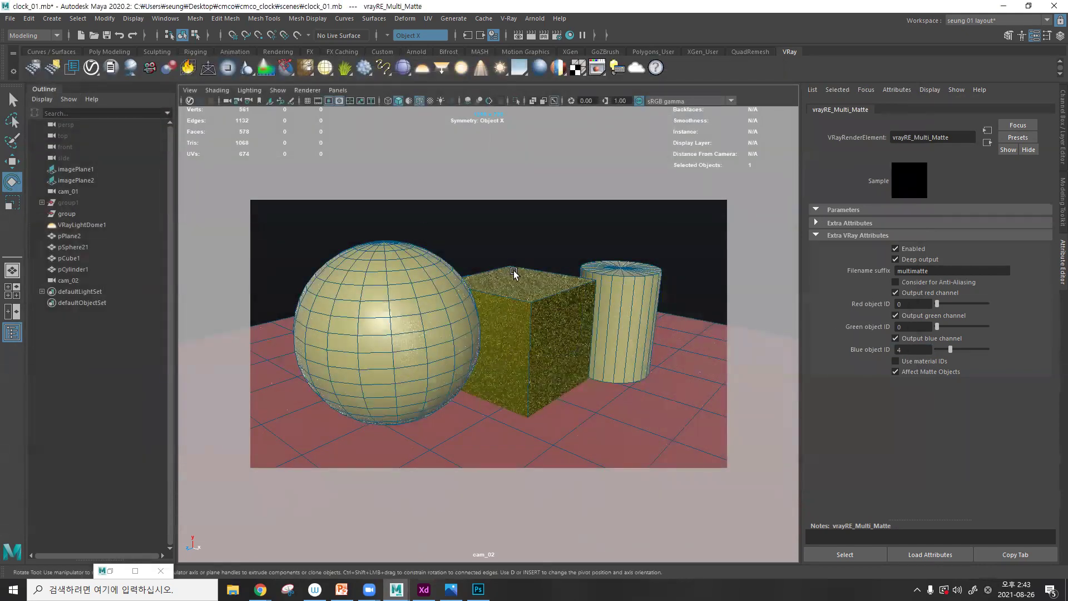
# - Recheck the new Multi Matte element's settings and inspect the materials assigned to the cylinder and cube
pyautogui.click(557, 35)
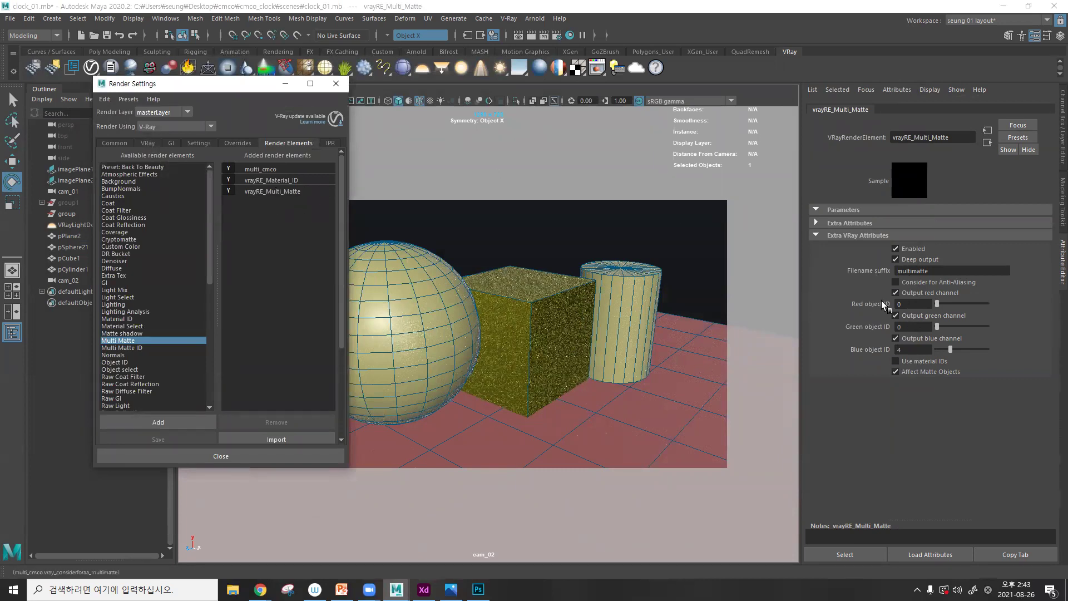
pyautogui.click(337, 83)
pyautogui.click(618, 275)
pyautogui.click(976, 110)
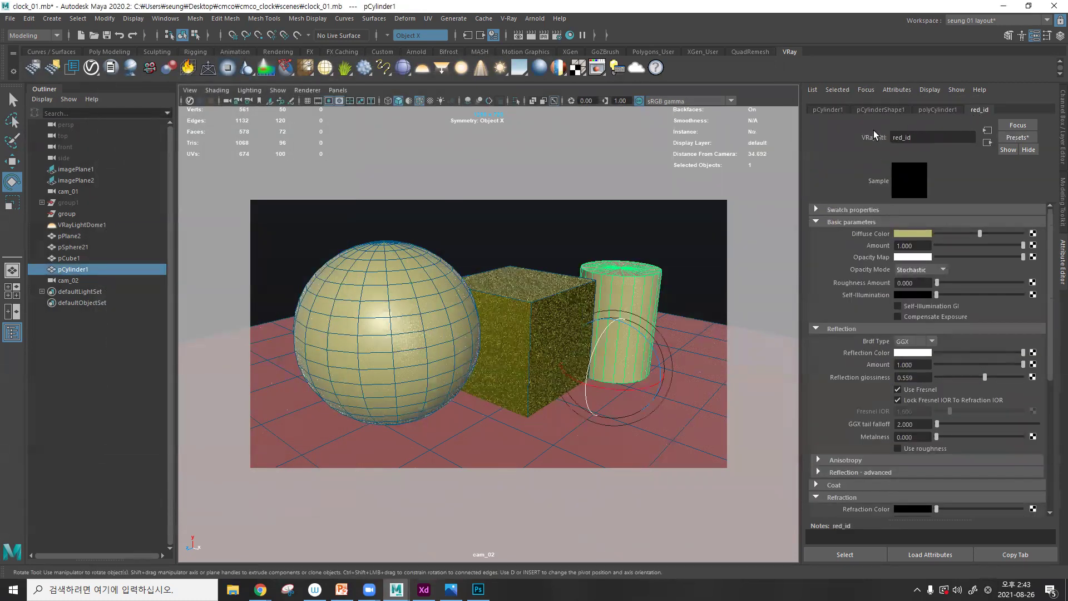
pyautogui.click(526, 306)
pyautogui.click(928, 137)
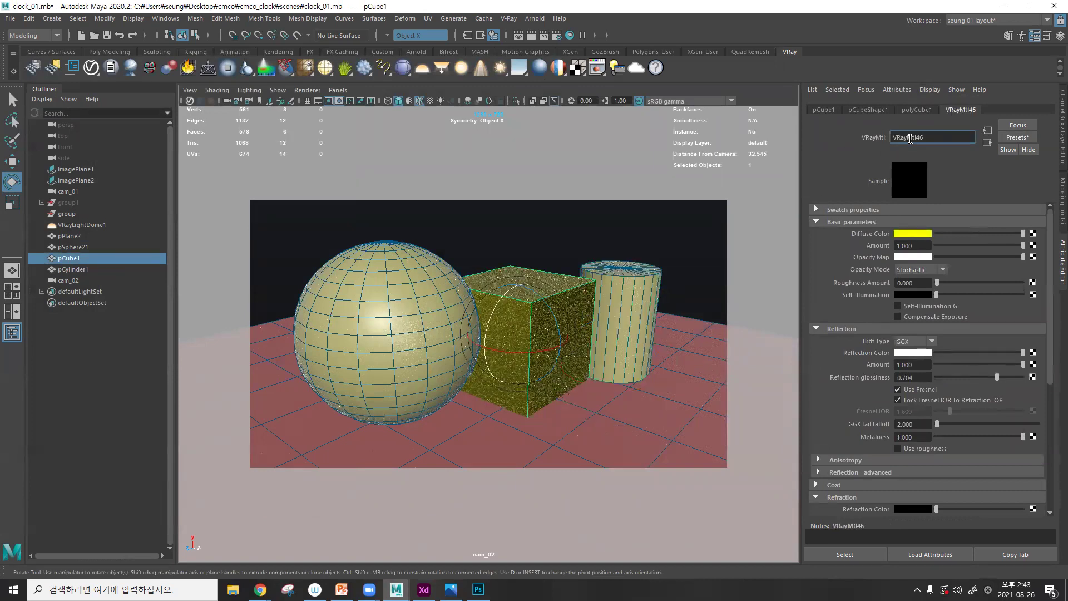
# - Change the material ID color of the cylinder's red_id material to blue
pyautogui.click(612, 297)
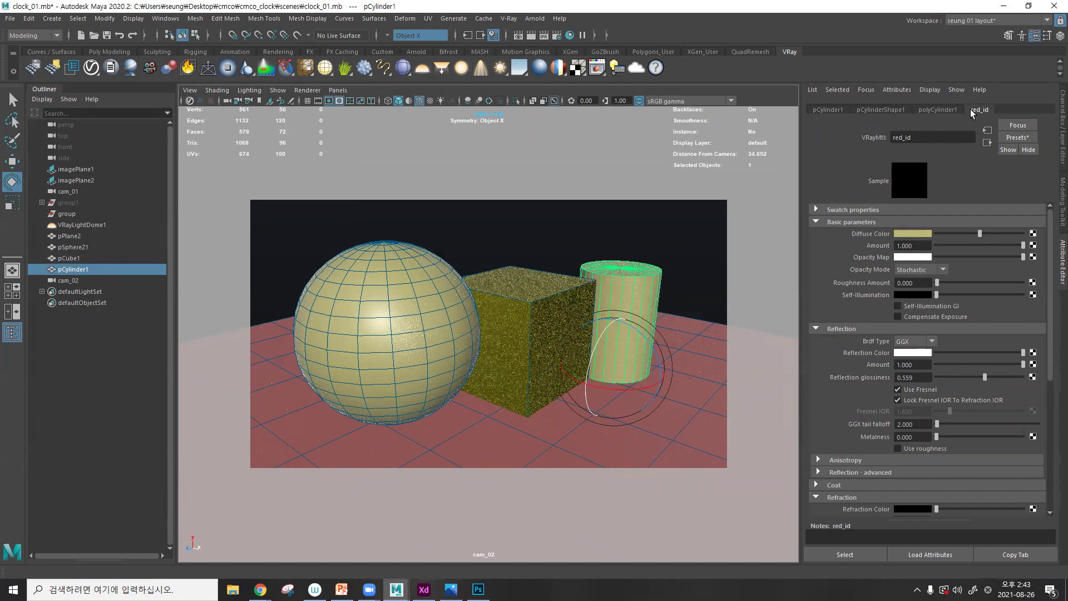
pyautogui.click(899, 91)
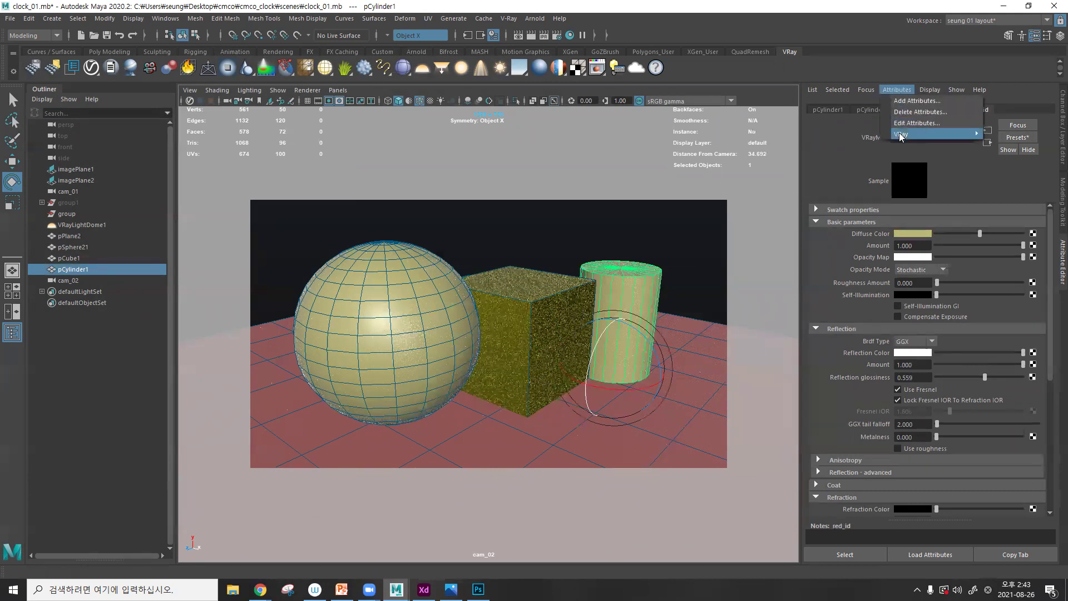
pyautogui.moveTo(902, 133)
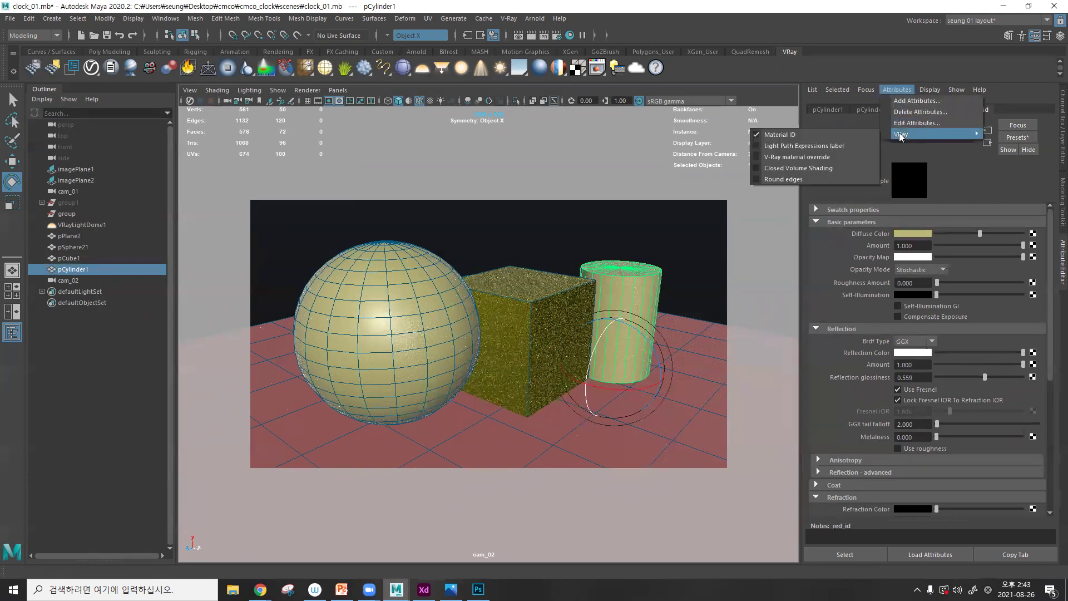
pyautogui.click(952, 194)
pyautogui.scroll(-5, 936, 266)
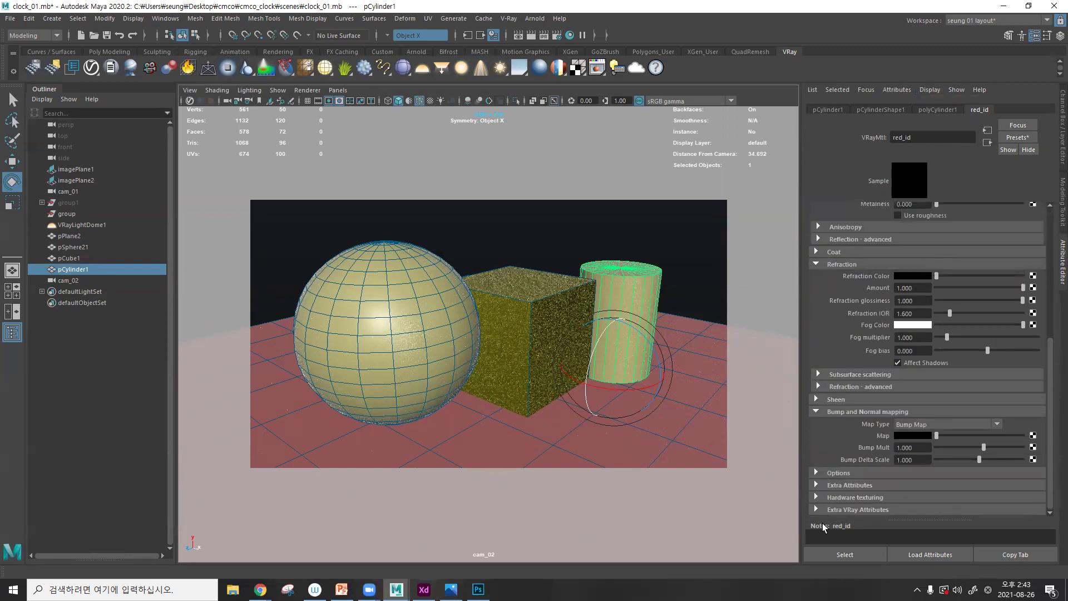
pyautogui.click(815, 509)
pyautogui.scroll(-2, 868, 498)
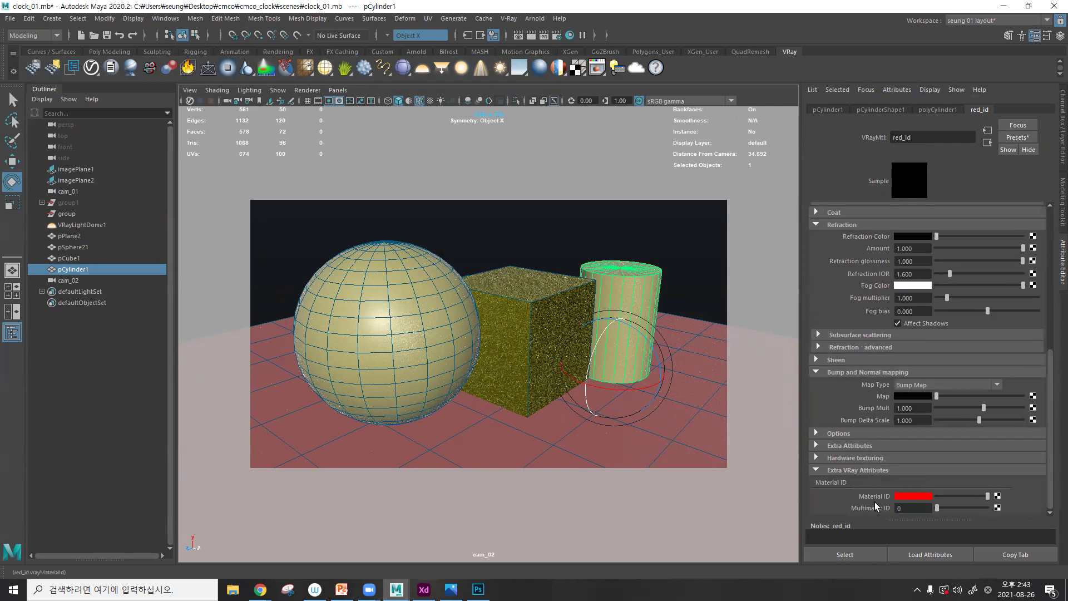
pyautogui.click(907, 497)
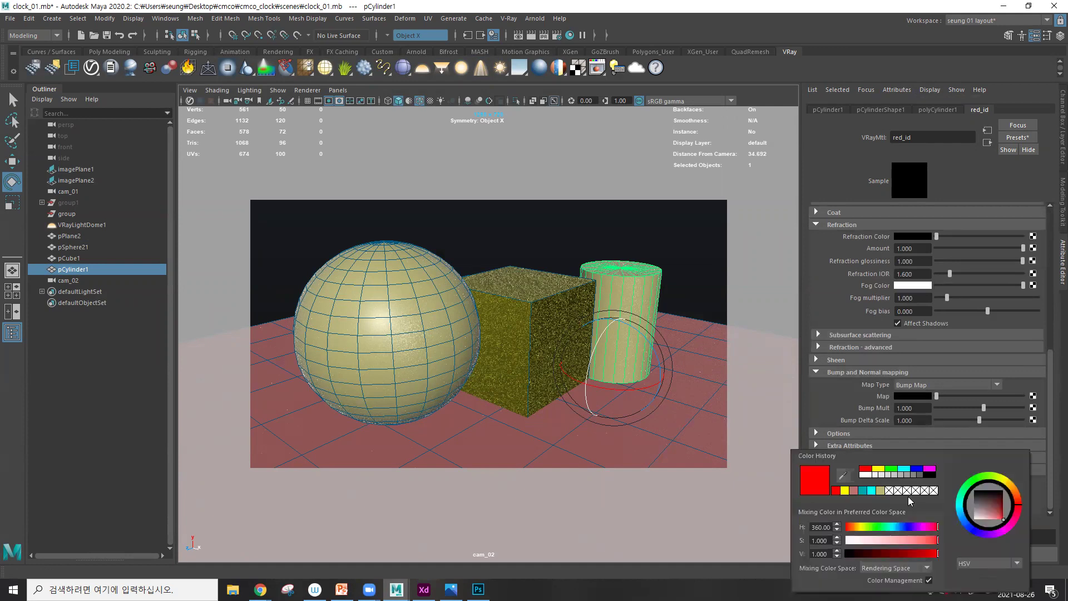
pyautogui.click(916, 471)
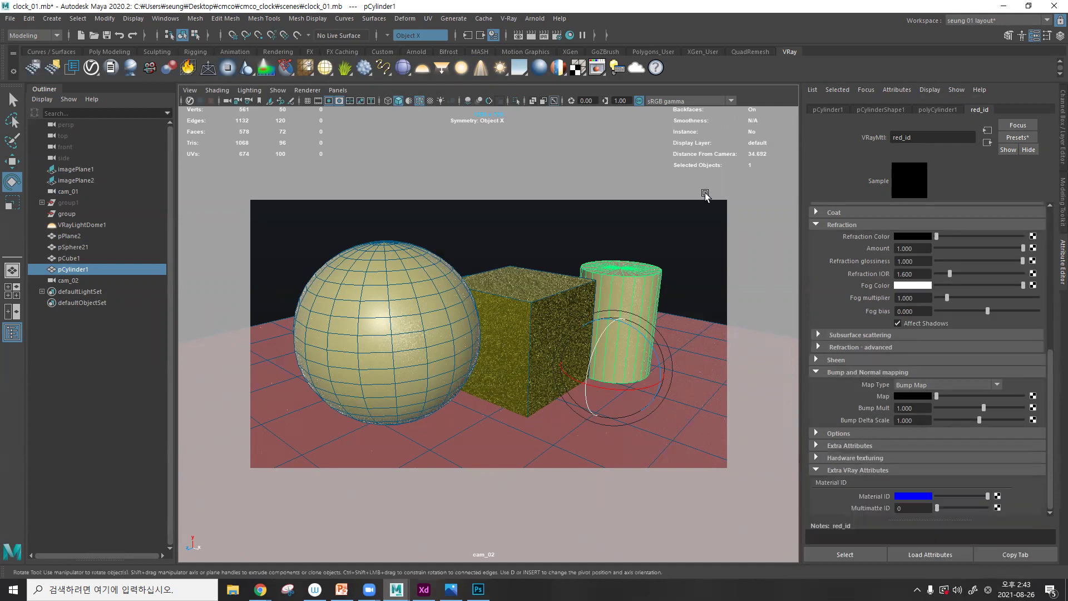
# - Render the scene and view the materialID pass in the frame buffer
pyautogui.click(545, 36)
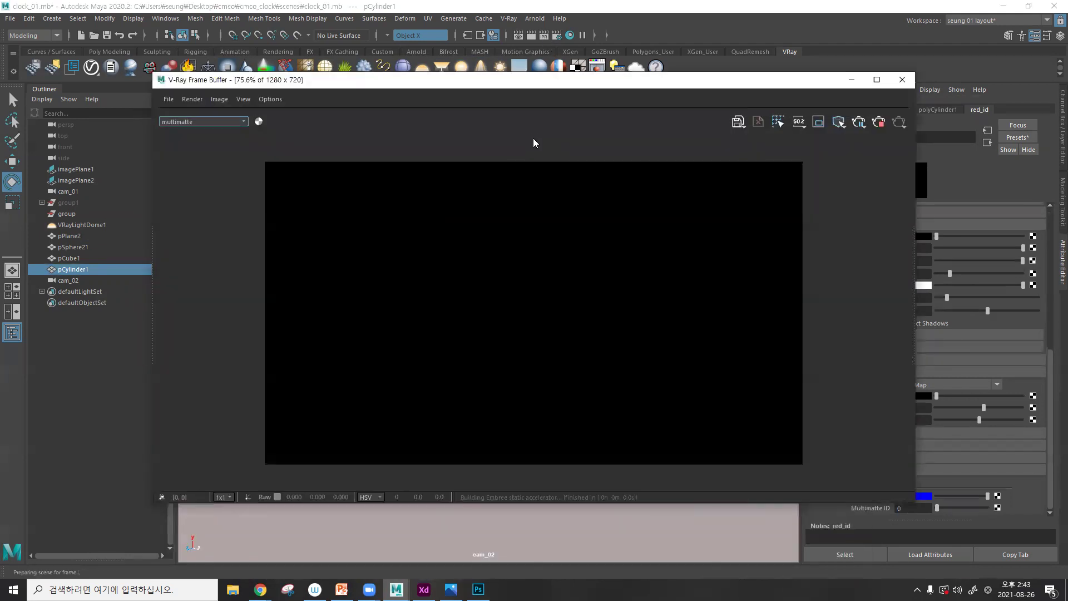
pyautogui.click(236, 122)
pyautogui.click(219, 152)
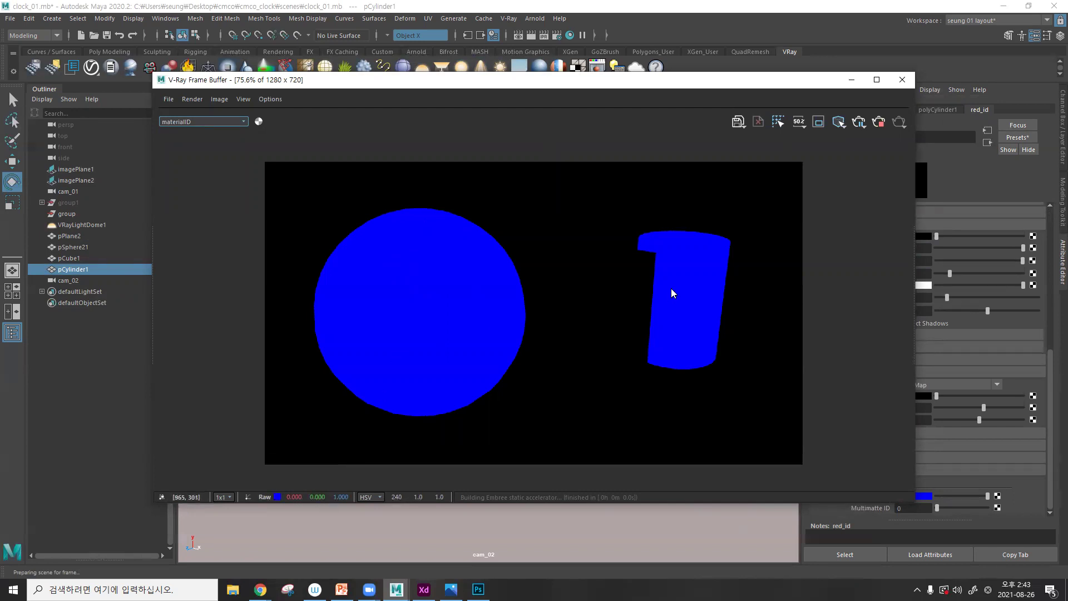
pyautogui.click(902, 79)
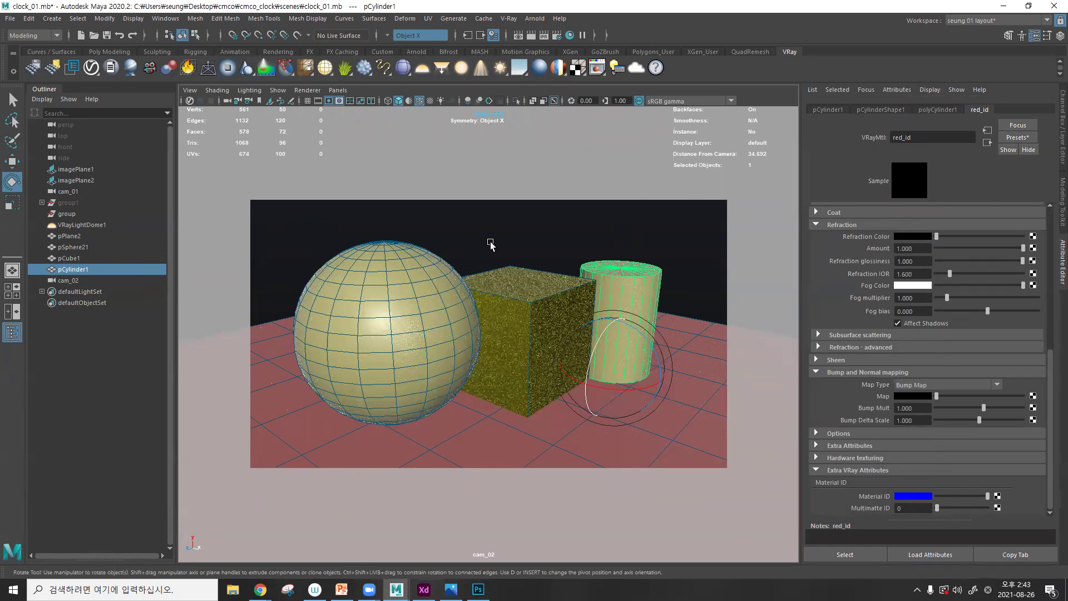
# - Render the scene from a different camera angle and display the multimatte_cmco pass
pyautogui.keyDown('alt'); pyautogui.moveTo(568, 264); pyautogui.dragTo(536, 259); pyautogui.keyUp('alt')
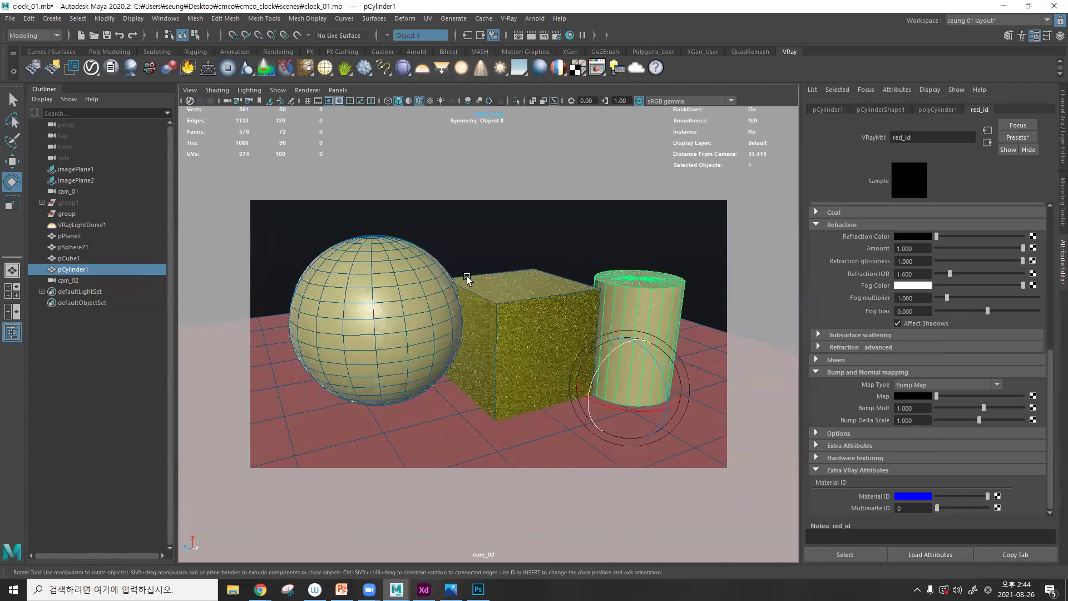
pyautogui.keyDown('alt'); pyautogui.moveTo(594, 292); pyautogui.dragTo(478, 299); pyautogui.keyUp('alt')
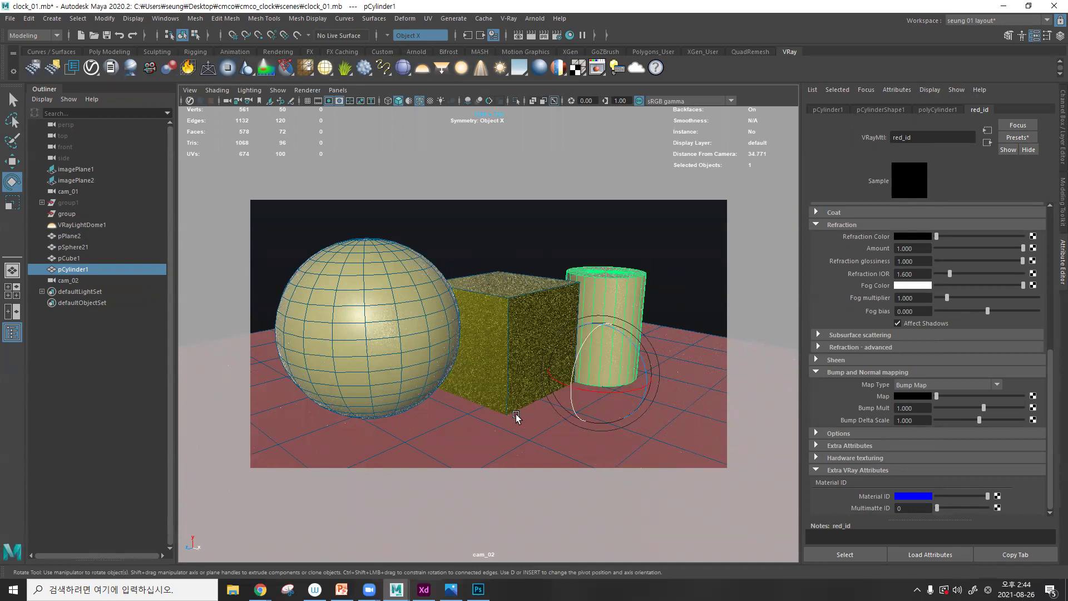
pyautogui.keyDown('alt'); pyautogui.moveTo(540, 301); pyautogui.dragTo(501, 285); pyautogui.keyUp('alt')
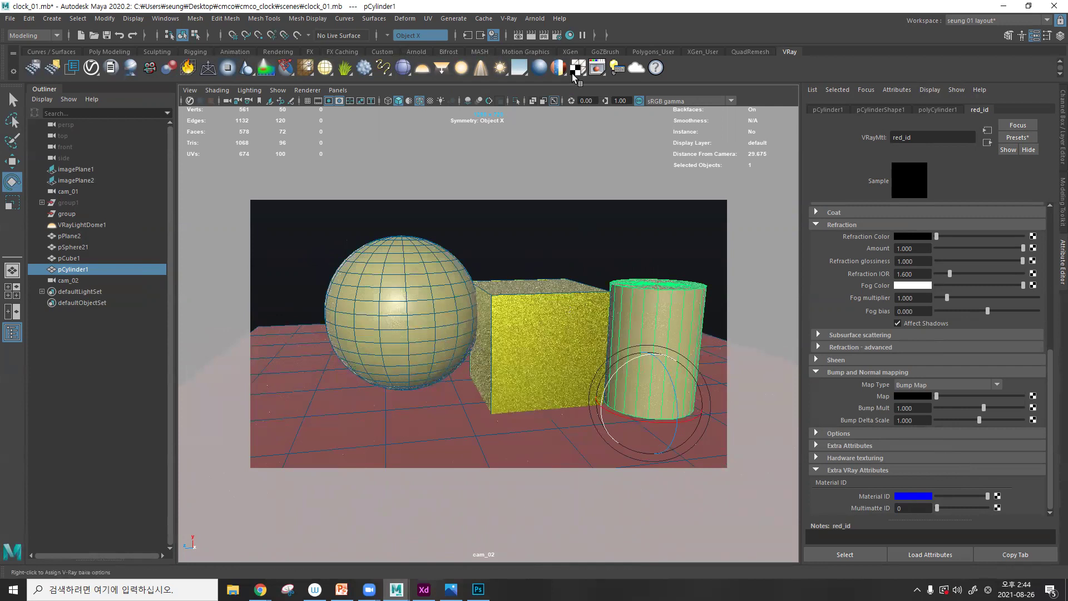
pyautogui.click(545, 36)
pyautogui.click(233, 122)
pyautogui.click(225, 145)
# - Place the frame buffer beside the viewport and orbit the camera to compare the live multimatte_cmco render with the scene
pyautogui.moveTo(567, 89); pyautogui.dragTo(735, 100)
pyautogui.moveTo(340, 93); pyautogui.dragTo(564, 44)
pyautogui.keyDown('alt'); pyautogui.moveTo(381, 281); pyautogui.dragTo(402, 290); pyautogui.keyUp('alt')
pyautogui.keyDown('alt'); pyautogui.moveTo(406, 240); pyautogui.dragTo(494, 265); pyautogui.keyUp('alt')
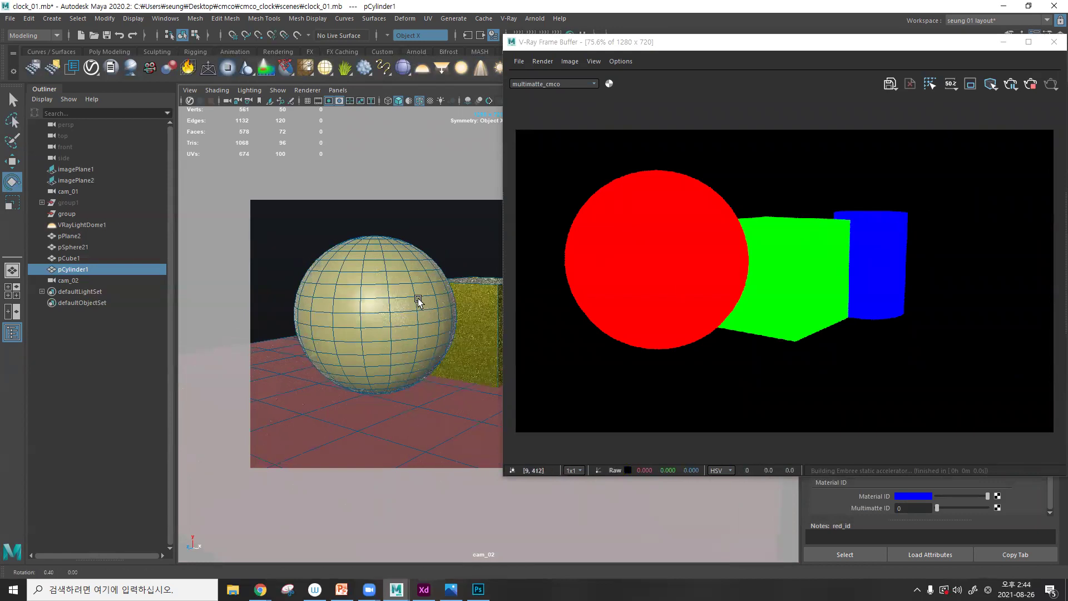
pyautogui.keyDown('alt'); pyautogui.moveTo(417, 298); pyautogui.dragTo(405, 299); pyautogui.keyUp('alt')
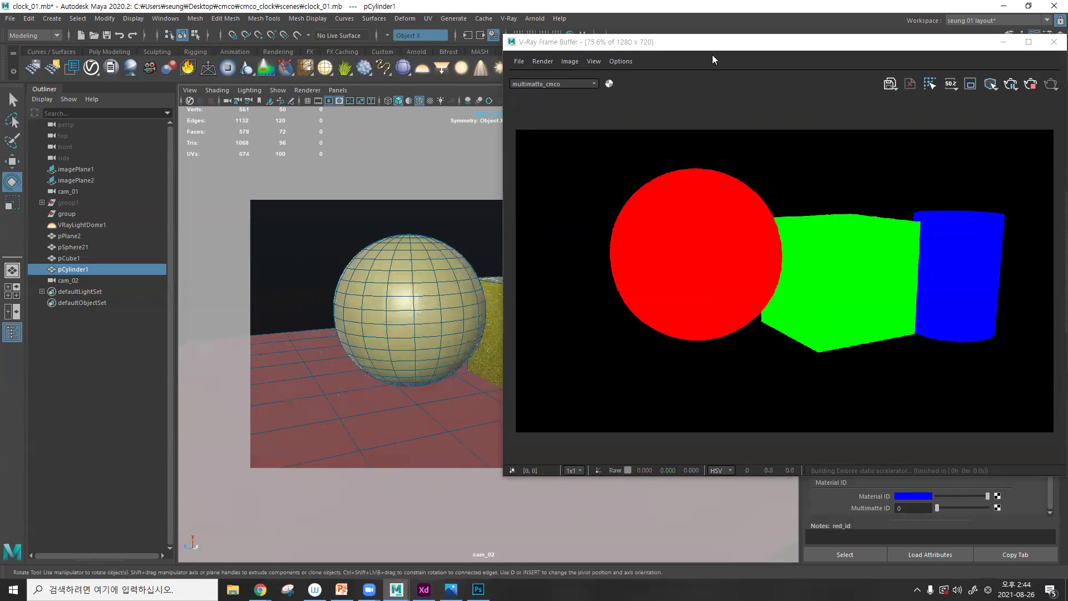
# - Put away the V-Ray frame buffer, check the lesson plan document in Chrome, and deselect the cylinder back in Maya
pyautogui.moveTo(1062, 37); pyautogui.dragTo(836, 52)
pyautogui.click(834, 53)
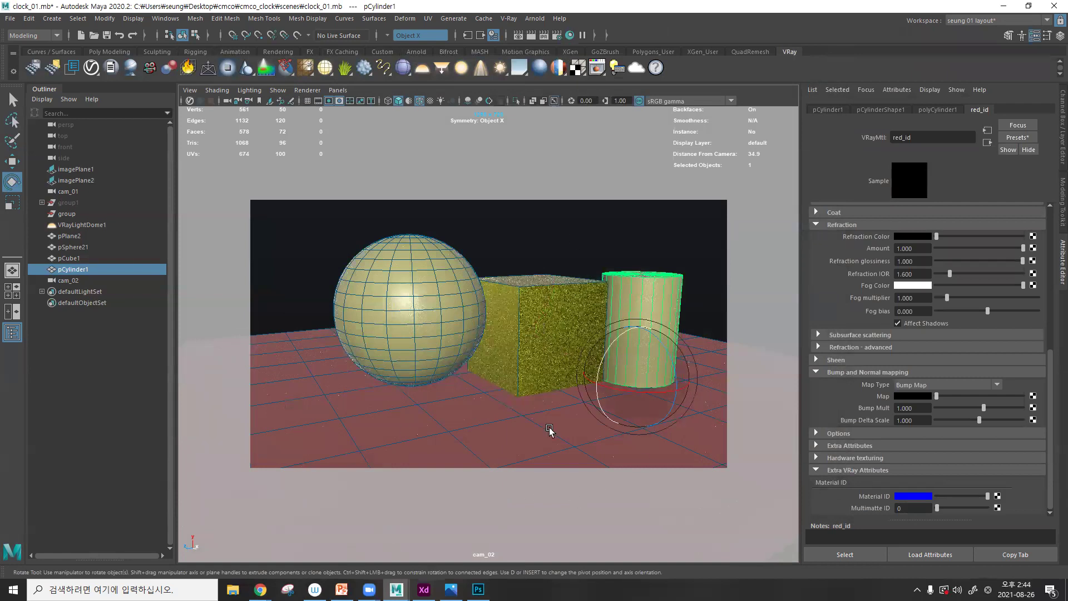
pyautogui.click(261, 589)
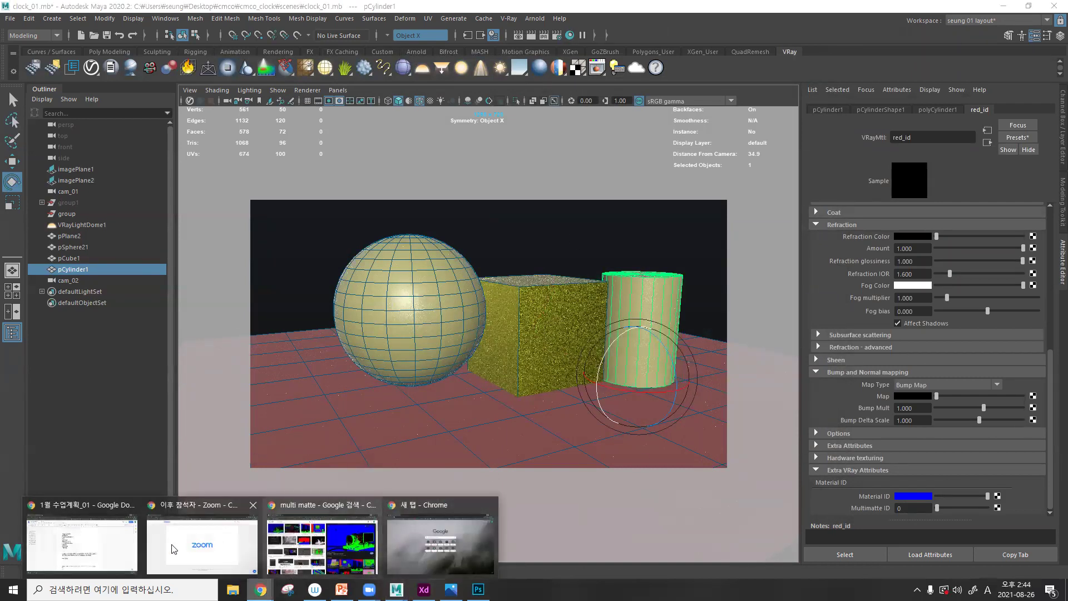
pyautogui.click(144, 547)
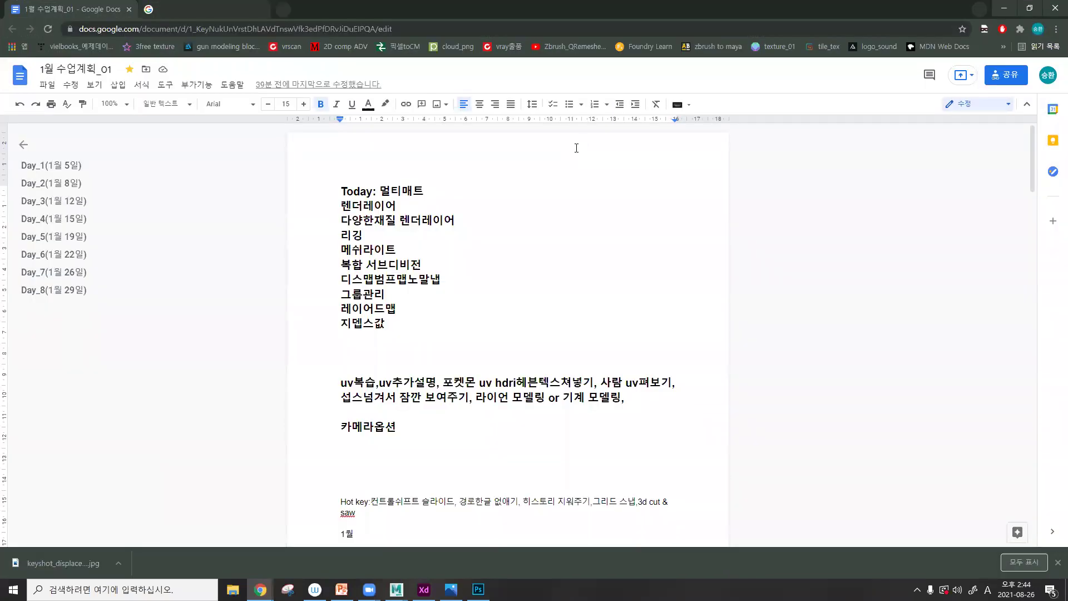
pyautogui.hotkey('alt', 'Tab')
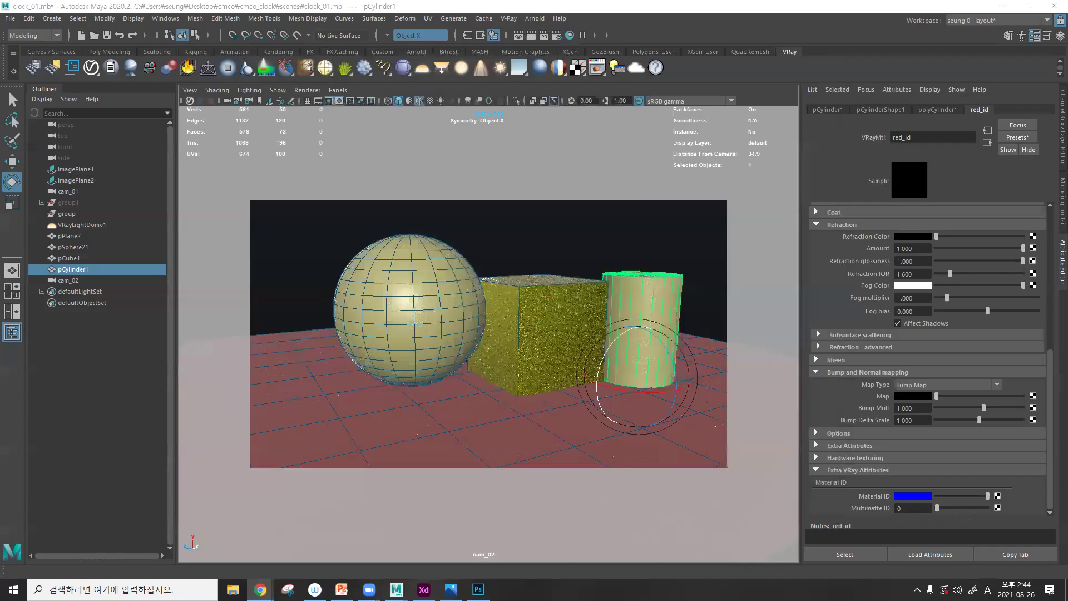
pyautogui.click(548, 234)
pyautogui.keyDown('alt'); pyautogui.moveTo(550, 242); pyautogui.dragTo(569, 243); pyautogui.keyUp('alt')
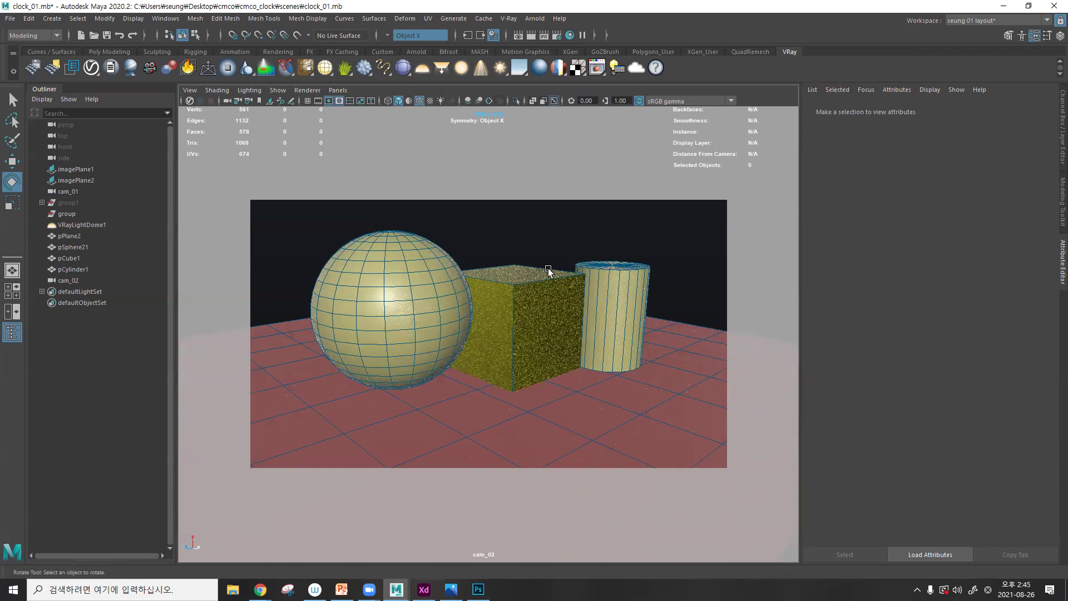
# - Switch to Adobe XD, review the artboards listing the production pipeline stages, and return to Maya
pyautogui.click(424, 589)
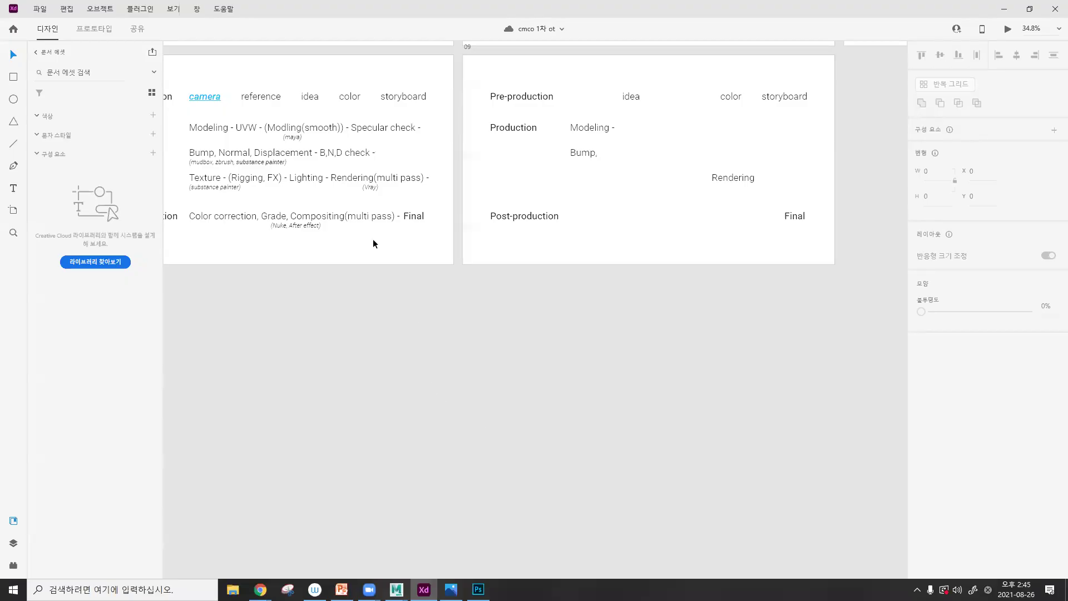
pyautogui.scroll(2, 371, 234)
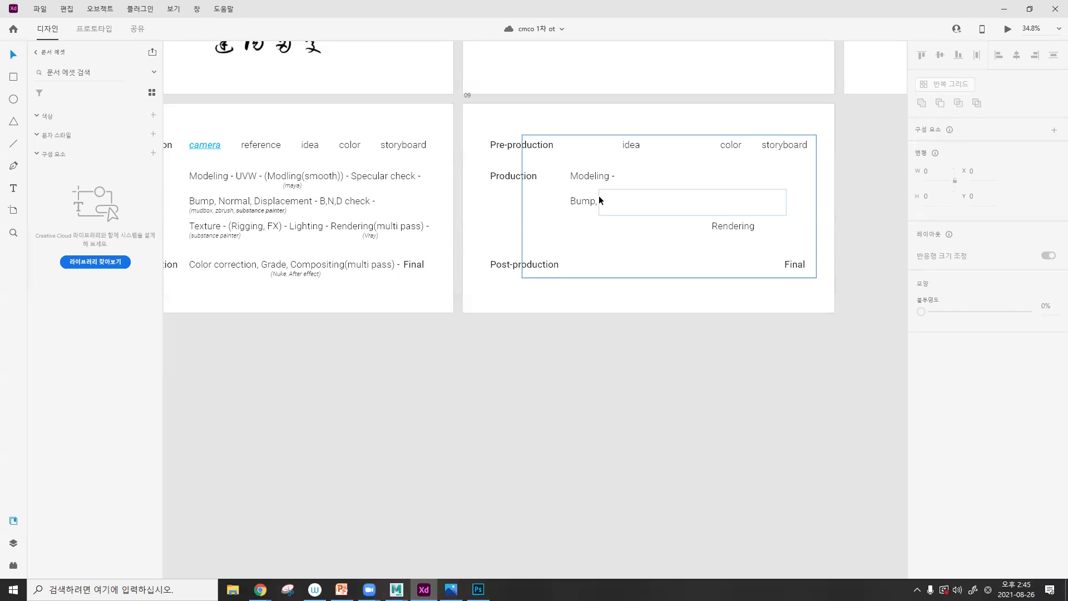
pyautogui.click(1002, 10)
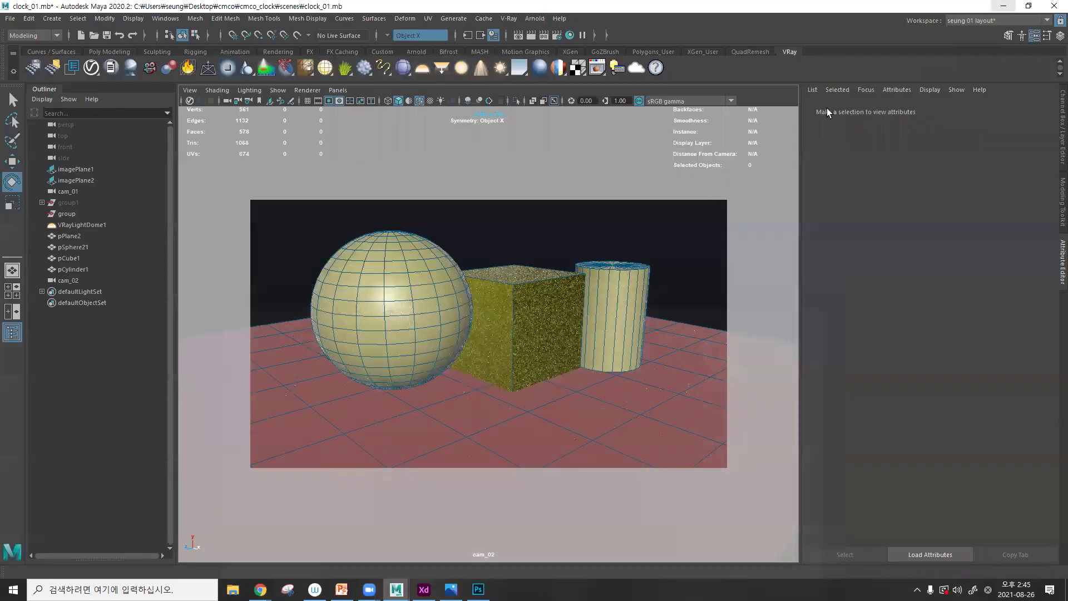
# - Create a polygon cube and place it on the floor in front of the cylinder at about X 10.15, Y 2.05, Z 0
pyautogui.click(439, 241)
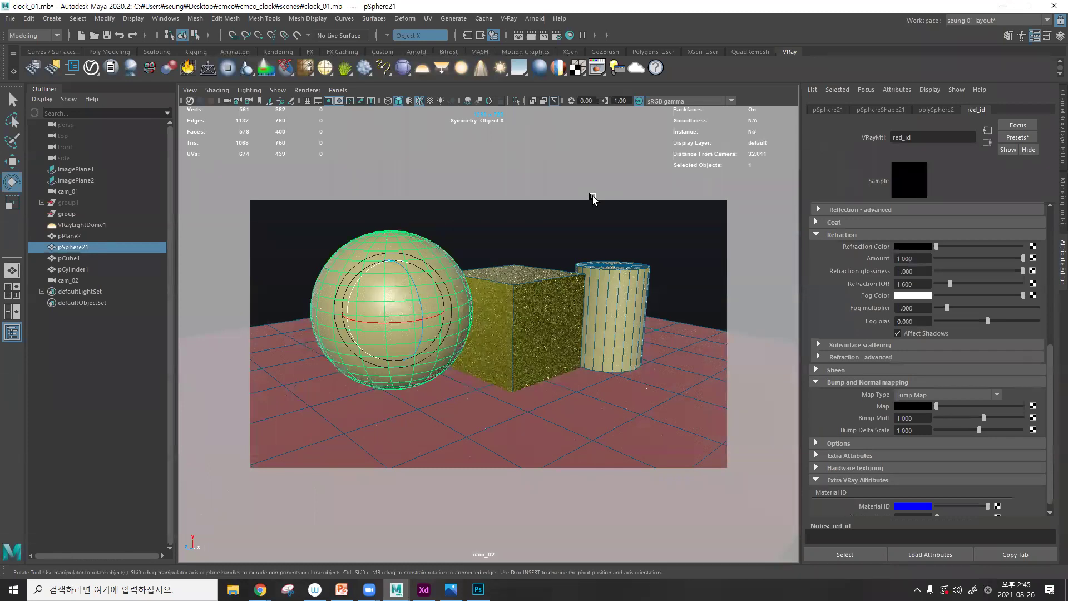
pyautogui.moveTo(566, 226)
pyautogui.keyDown('alt'); pyautogui.mouseDown()
pyautogui.moveTo(565, 241)
pyautogui.moveTo(582, 241)
pyautogui.moveTo(567, 237)
pyautogui.mouseUp(); pyautogui.keyUp('alt')
pyautogui.click(109, 51)
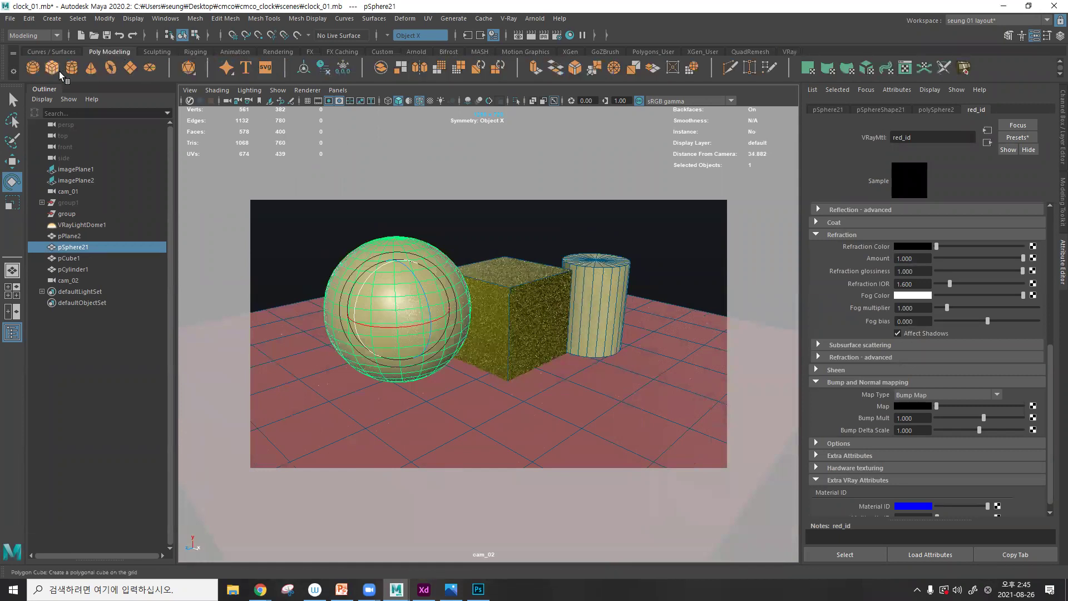
pyautogui.click(505, 277)
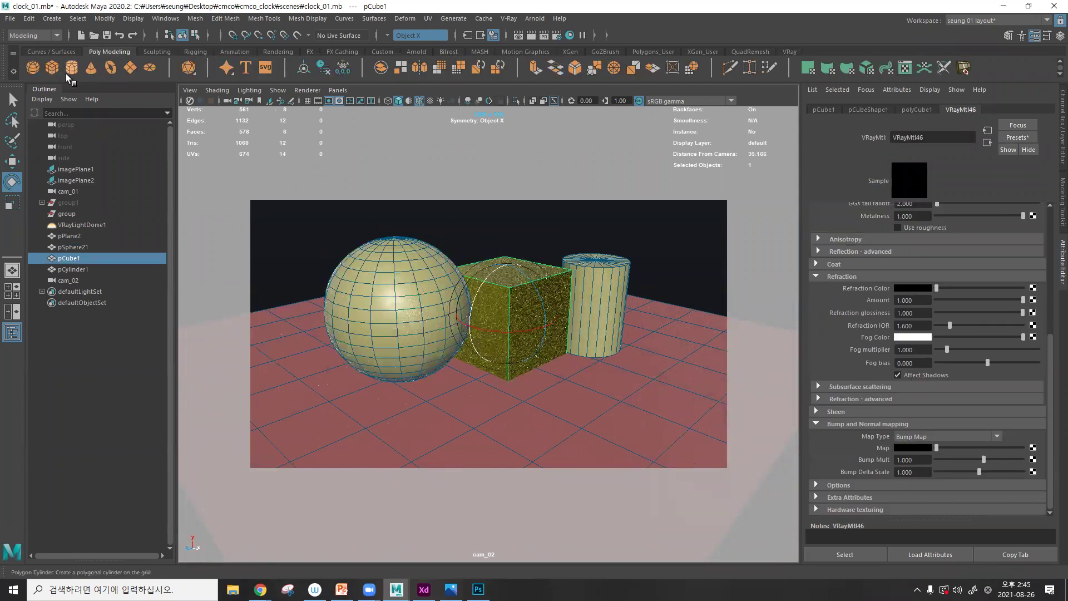
pyautogui.click(53, 67)
pyautogui.press('w')
pyautogui.moveTo(478, 345); pyautogui.dragTo(598, 400)
pyautogui.press('r')
pyautogui.press('w')
pyautogui.moveTo(573, 330); pyautogui.dragTo(576, 306)
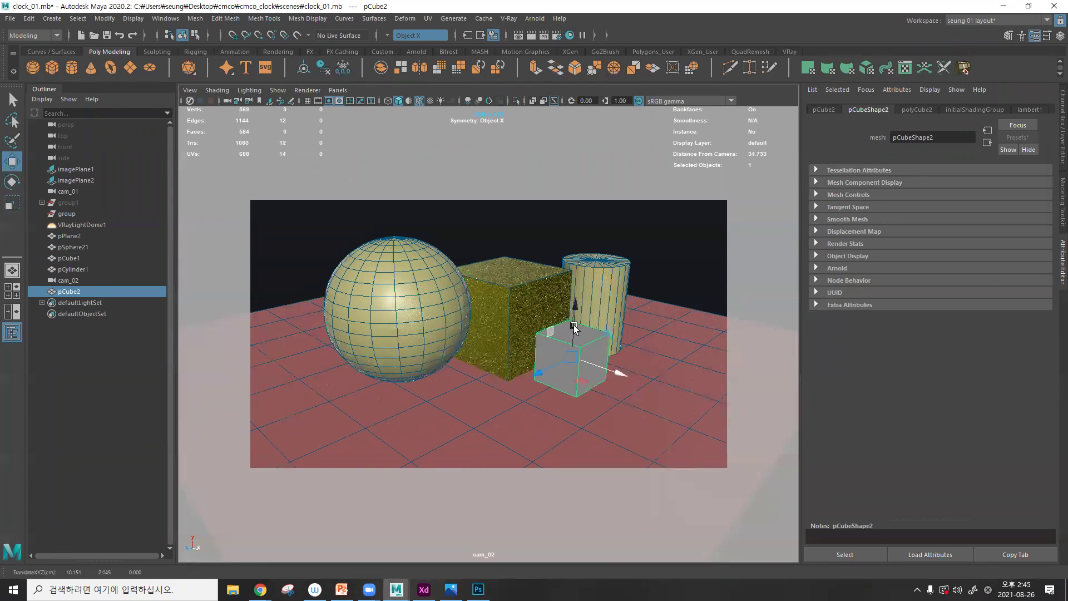
# - Extrude the new cube's faces to give its walls thickness
pyautogui.scroll(5, 574, 328)
pyautogui.keyDown('alt'); pyautogui.moveTo(495, 308); pyautogui.dragTo(448, 291, button='middle'); pyautogui.keyUp('alt')
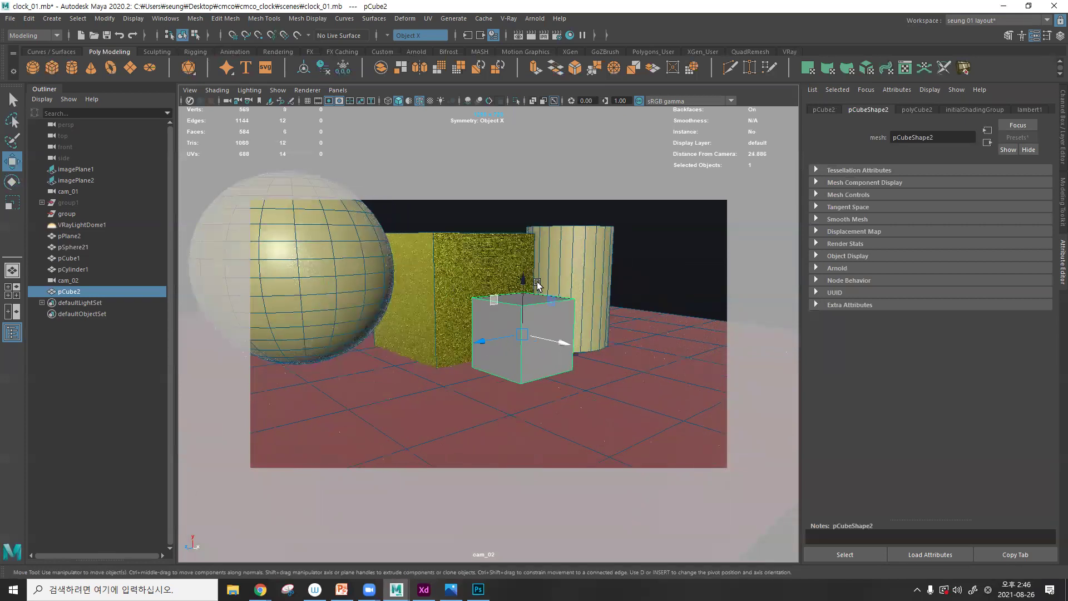
pyautogui.scroll(5, 519, 302)
pyautogui.scroll(-3, 529, 309)
pyautogui.hotkey('ctrl', 'e')
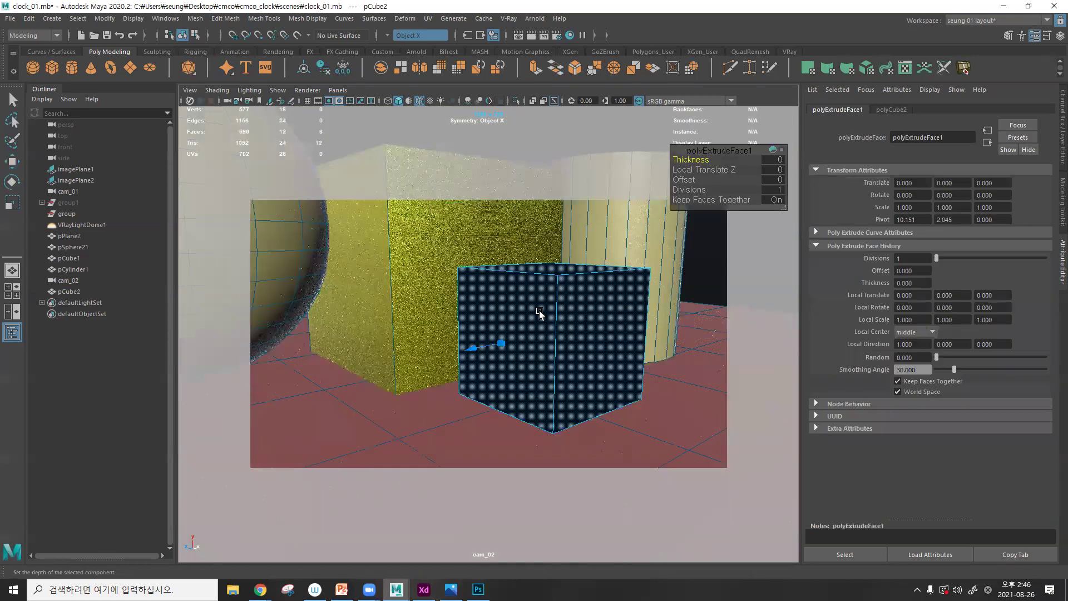
pyautogui.moveTo(690, 160); pyautogui.dragTo(733, 167)
pyautogui.keyDown('alt'); pyautogui.moveTo(601, 274); pyautogui.dragTo(507, 300); pyautogui.keyUp('alt')
pyautogui.press('q')
# - Turn symmetry off and bevel all edges of the extruded cube with a fraction of 0.08 and 2 segments
pyautogui.press('F10')
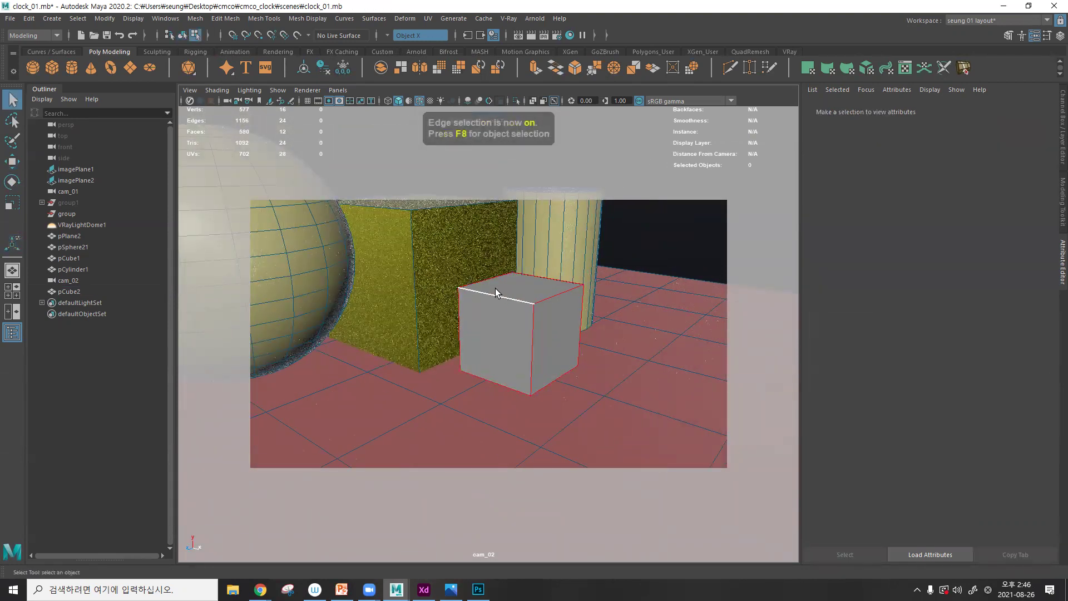
pyautogui.click(396, 35)
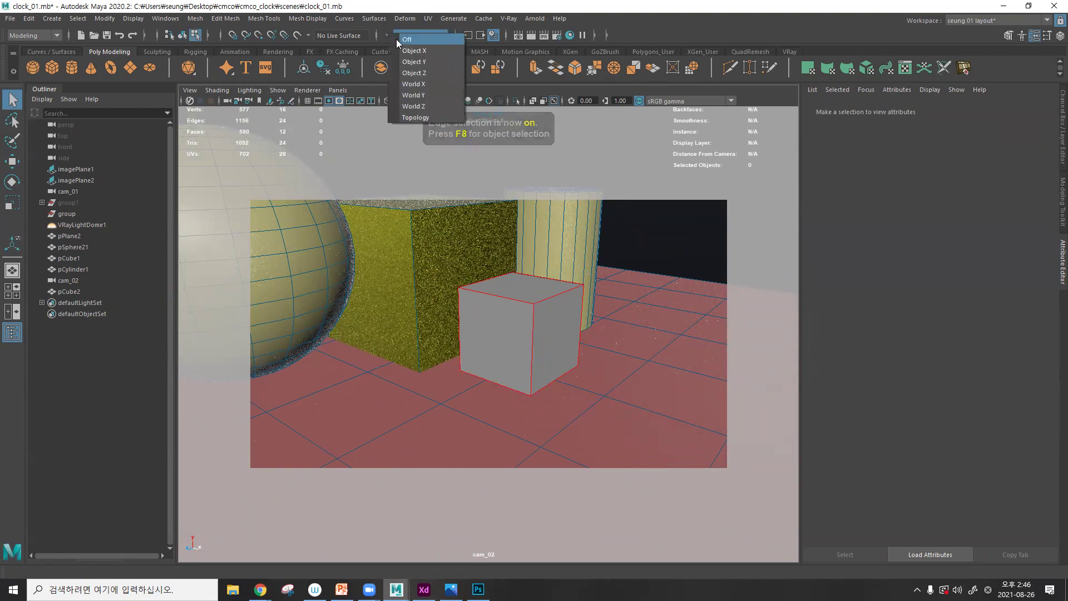
pyautogui.click(396, 39)
pyautogui.moveTo(413, 215); pyautogui.dragTo(622, 425)
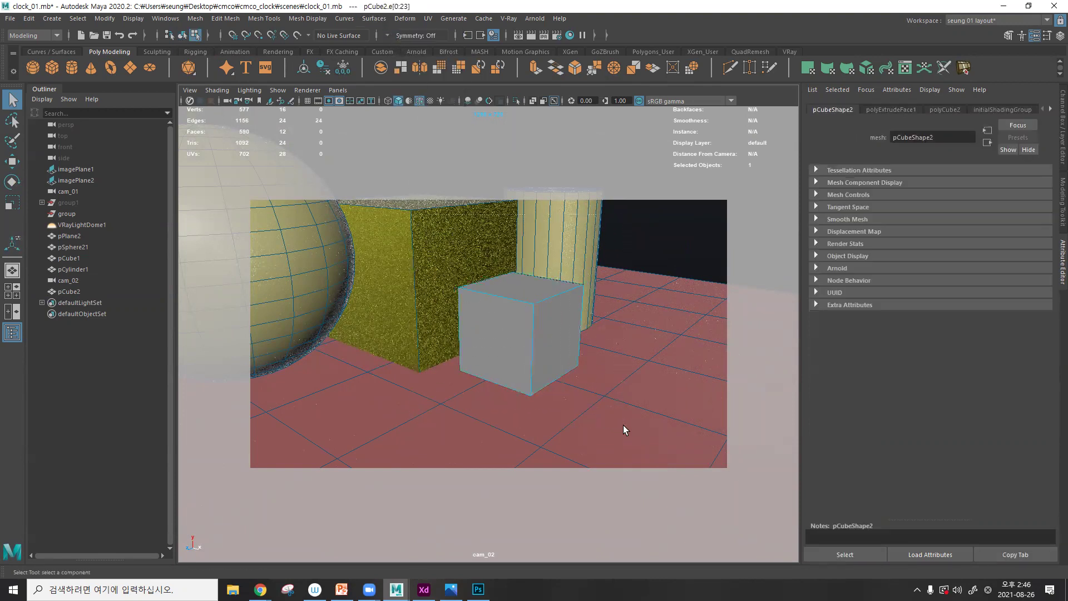
pyautogui.hotkey('ctrl', 'b')
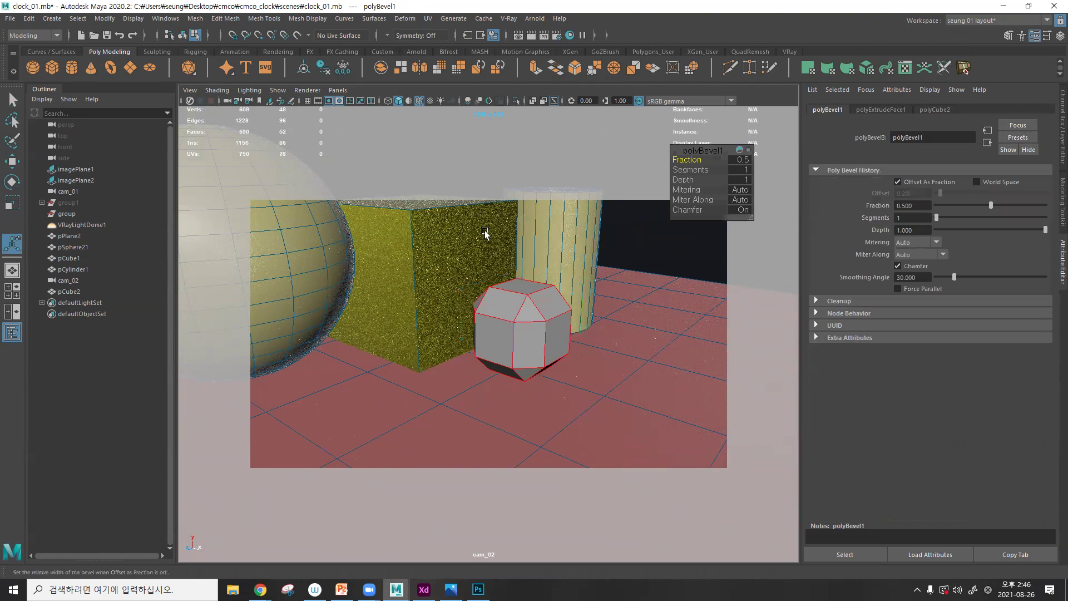
pyautogui.scroll(3, 578, 250)
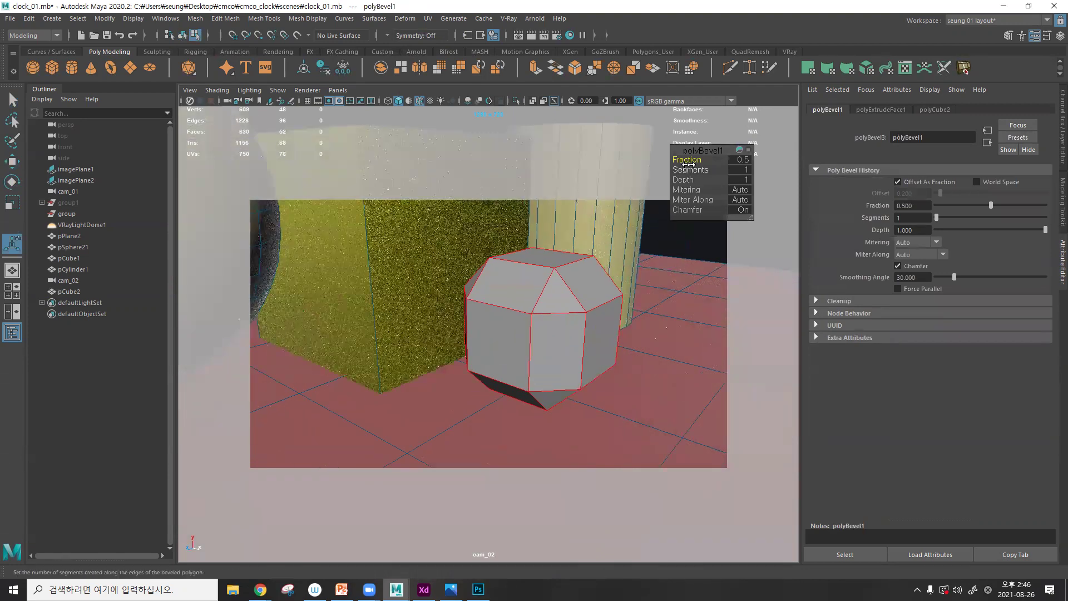
pyautogui.moveTo(691, 208); pyautogui.dragTo(759, 215)
pyautogui.moveTo(689, 169); pyautogui.dragTo(660, 164)
pyautogui.keyDown('alt'); pyautogui.moveTo(592, 253); pyautogui.dragTo(580, 253); pyautogui.keyUp('alt')
pyautogui.press('q')
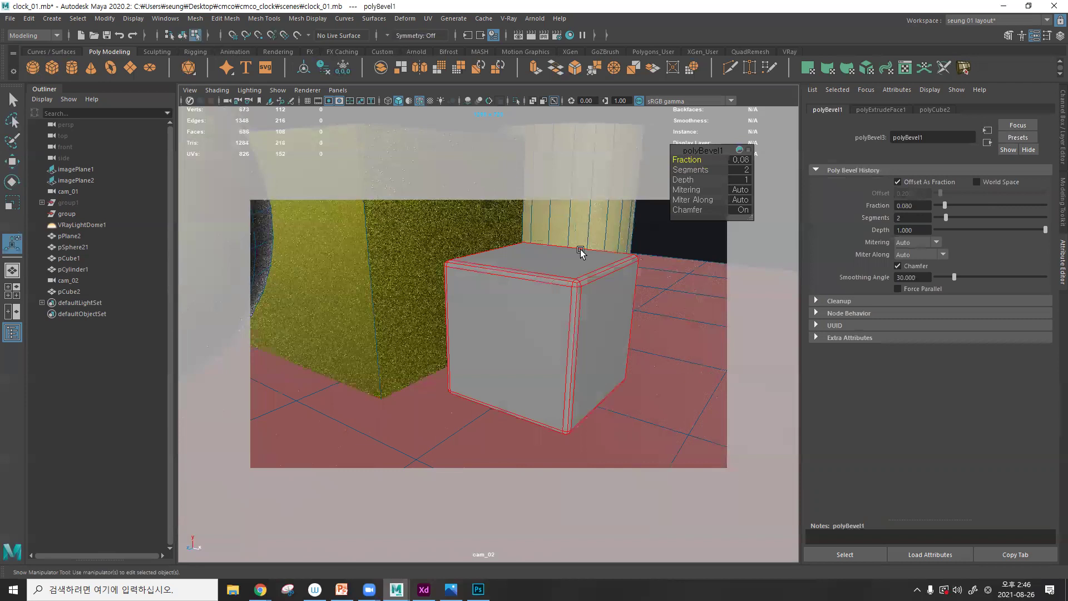
pyautogui.press('F8')
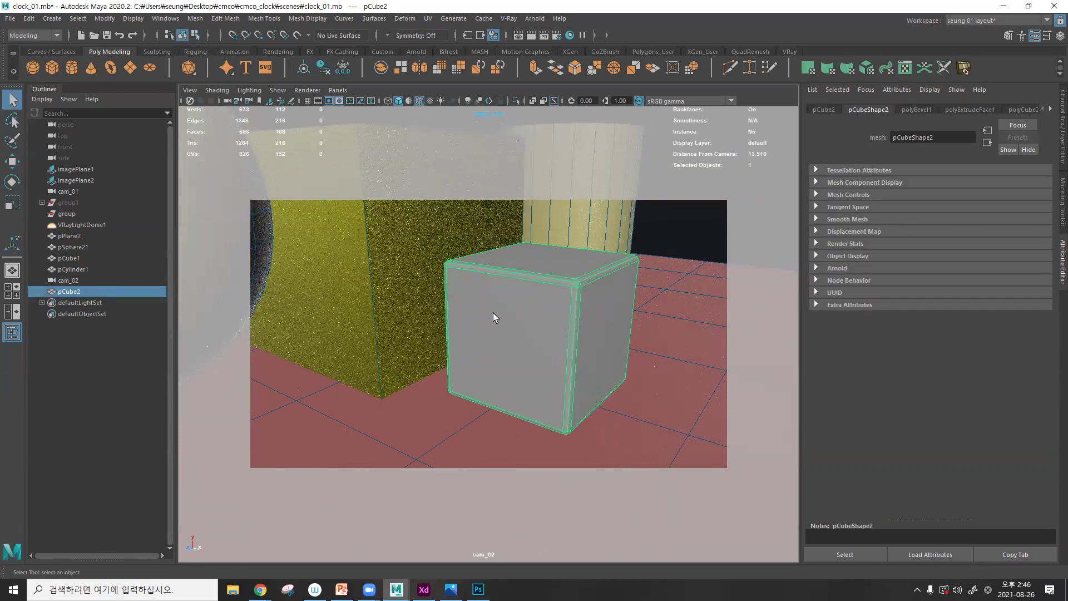
# - Create a second polygon cube, move it beside the beveled cube and scale it to a similar size
pyautogui.keyDown('alt'); pyautogui.moveTo(538, 287); pyautogui.dragTo(495, 345); pyautogui.keyUp('alt')
pyautogui.click(52, 68)
pyautogui.press('w')
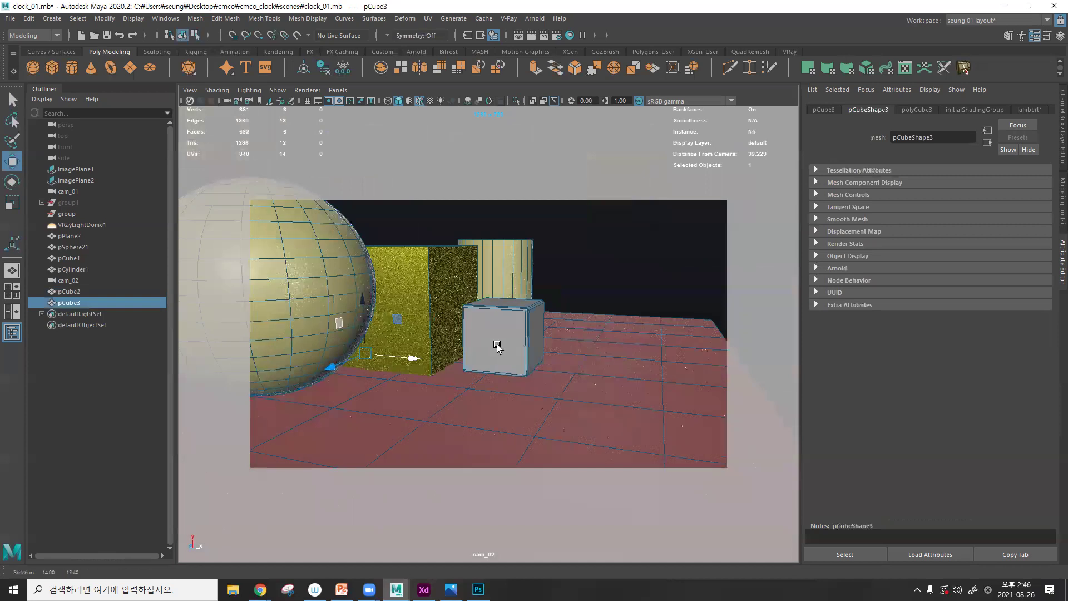
pyautogui.moveTo(423, 352); pyautogui.dragTo(613, 367)
pyautogui.moveTo(568, 330); pyautogui.dragTo(568, 296)
pyautogui.press('r')
pyautogui.moveTo(569, 335); pyautogui.dragTo(596, 351)
# - Bevel the second cube with a fraction of 0.15 and 2 segments
pyautogui.hotkey('ctrl', 'b')
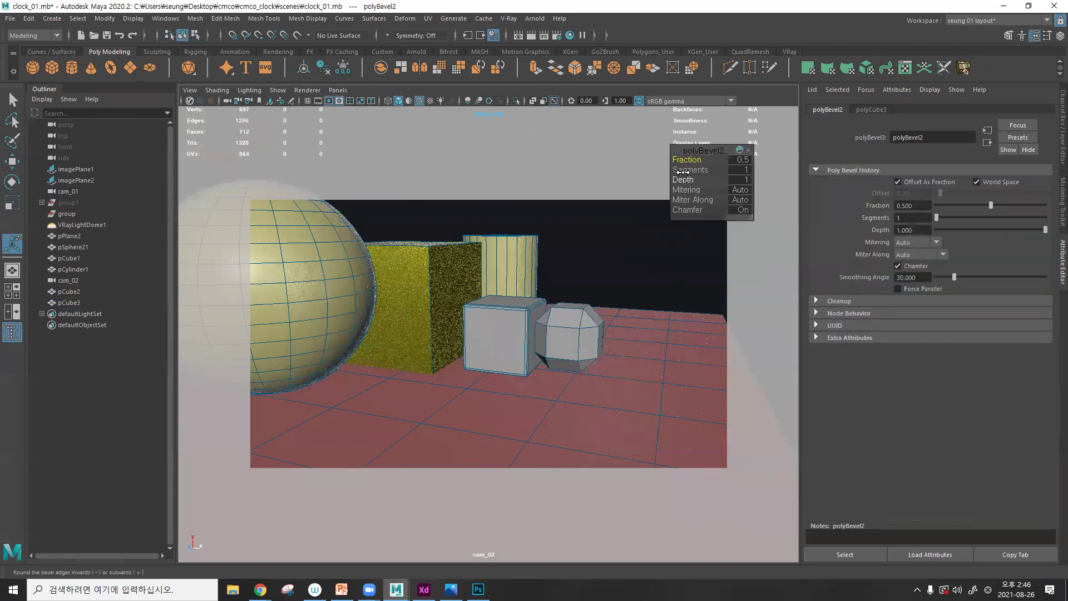
pyautogui.moveTo(687, 169); pyautogui.dragTo(675, 160)
pyautogui.scroll(4, 549, 322)
pyautogui.keyDown('alt'); pyautogui.moveTo(564, 327); pyautogui.dragTo(590, 274); pyautogui.keyUp('alt')
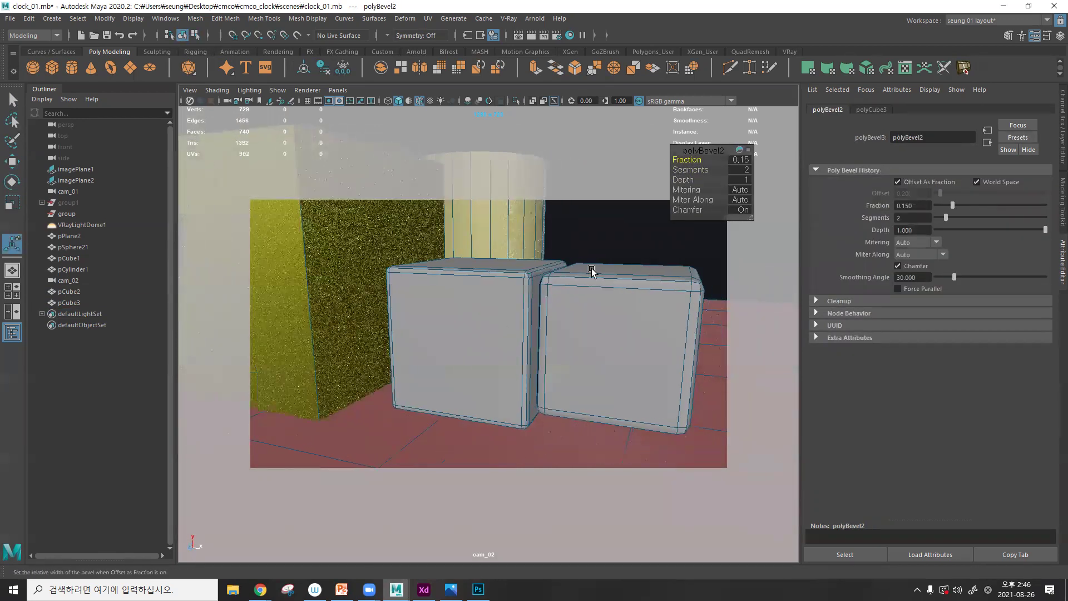
pyautogui.keyDown('alt'); pyautogui.moveTo(575, 325); pyautogui.dragTo(588, 306); pyautogui.keyUp('alt')
# - Compare the two beveled cubes and delete the front face of the second one
pyautogui.click(587, 305)
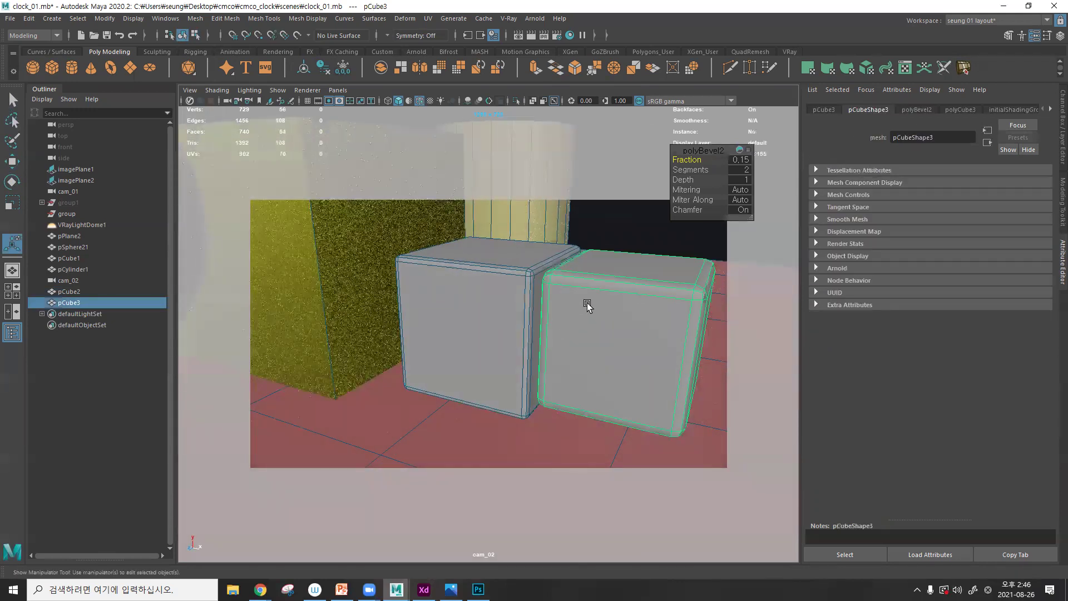
pyautogui.click(513, 278)
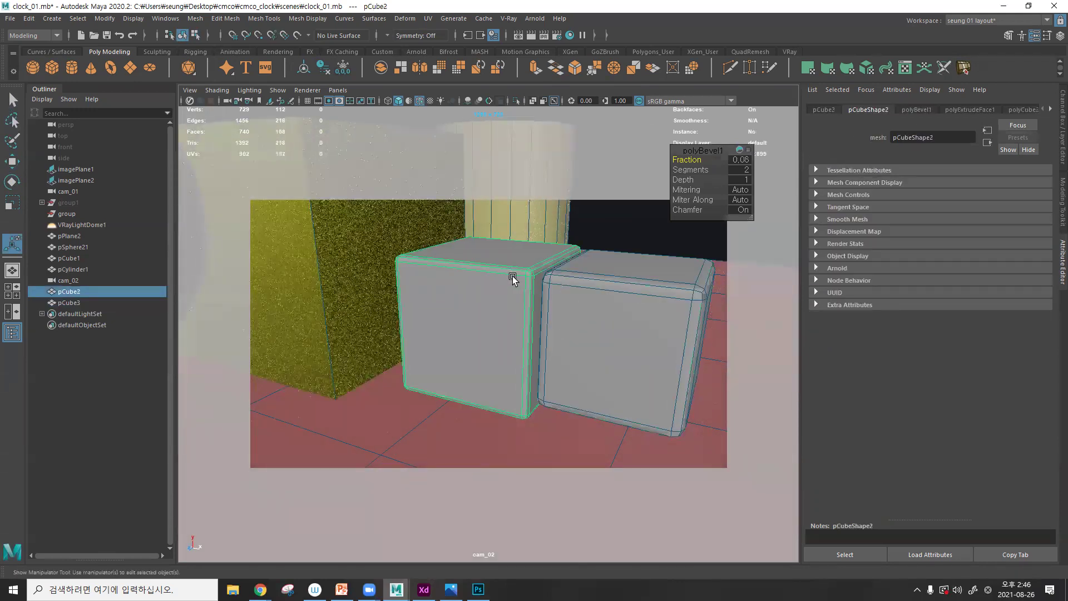
pyautogui.click(616, 281)
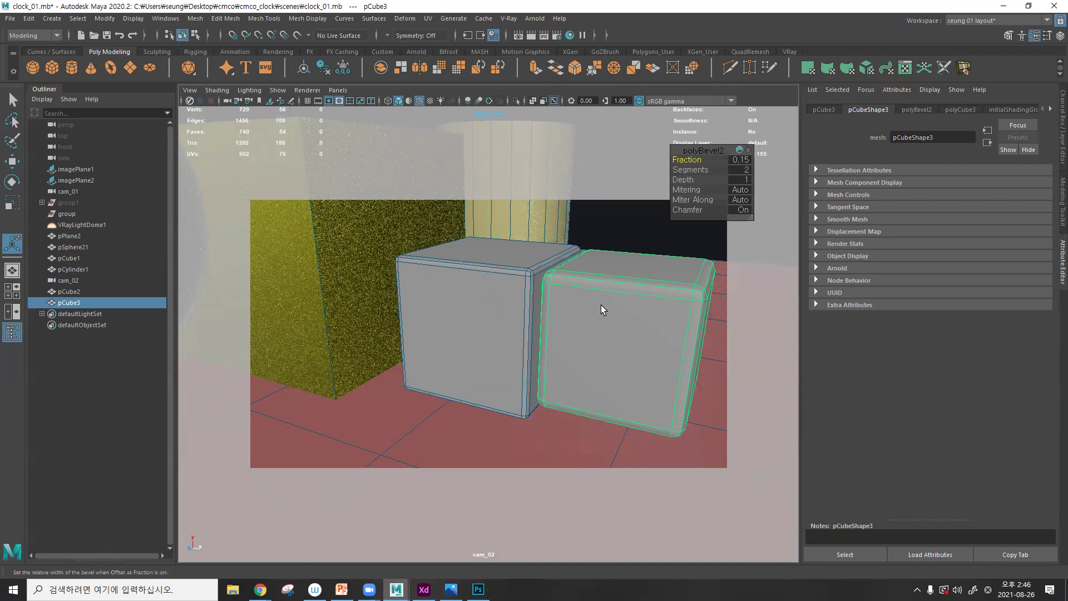
pyautogui.press('F11')
pyautogui.click(612, 328)
pyautogui.press('Delete')
# - Delete the outer and inner front faces of the extruded cube and inspect its thick walls beside the hollow second cube
pyautogui.keyDown('alt'); pyautogui.moveTo(597, 346); pyautogui.dragTo(502, 330); pyautogui.keyUp('alt')
pyautogui.click(449, 304)
pyautogui.press('Delete')
pyautogui.scroll(5, 486, 303)
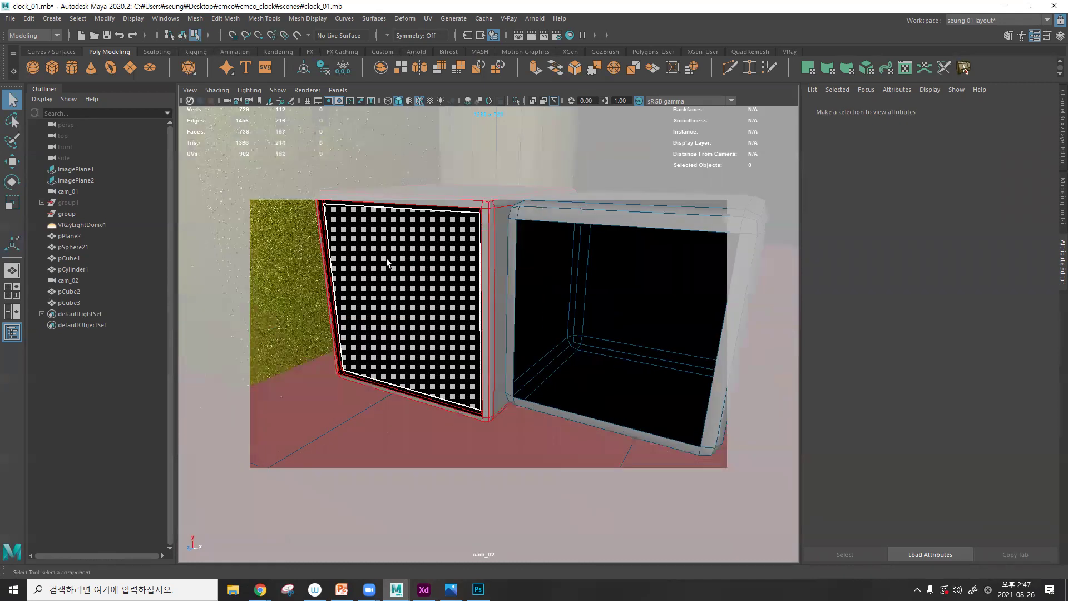
pyautogui.click(385, 268)
pyautogui.press('Delete')
pyautogui.keyDown('alt'); pyautogui.moveTo(385, 268); pyautogui.dragTo(429, 317); pyautogui.keyUp('alt')
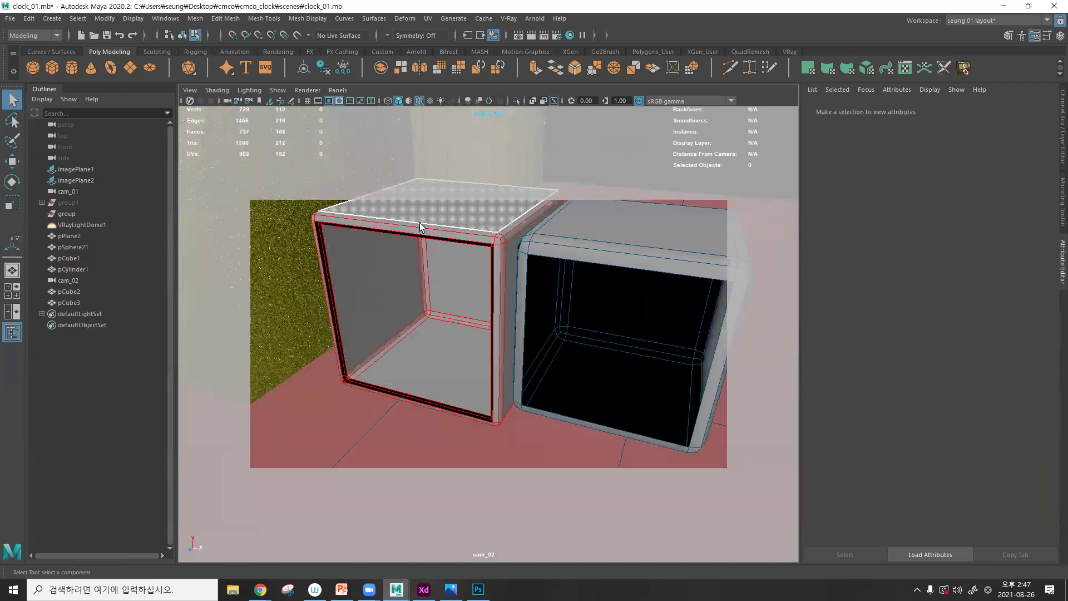
pyautogui.moveTo(436, 312)
pyautogui.keyDown('alt'); pyautogui.mouseDown()
pyautogui.moveTo(431, 296)
pyautogui.moveTo(432, 311)
pyautogui.mouseUp(); pyautogui.keyUp('alt')
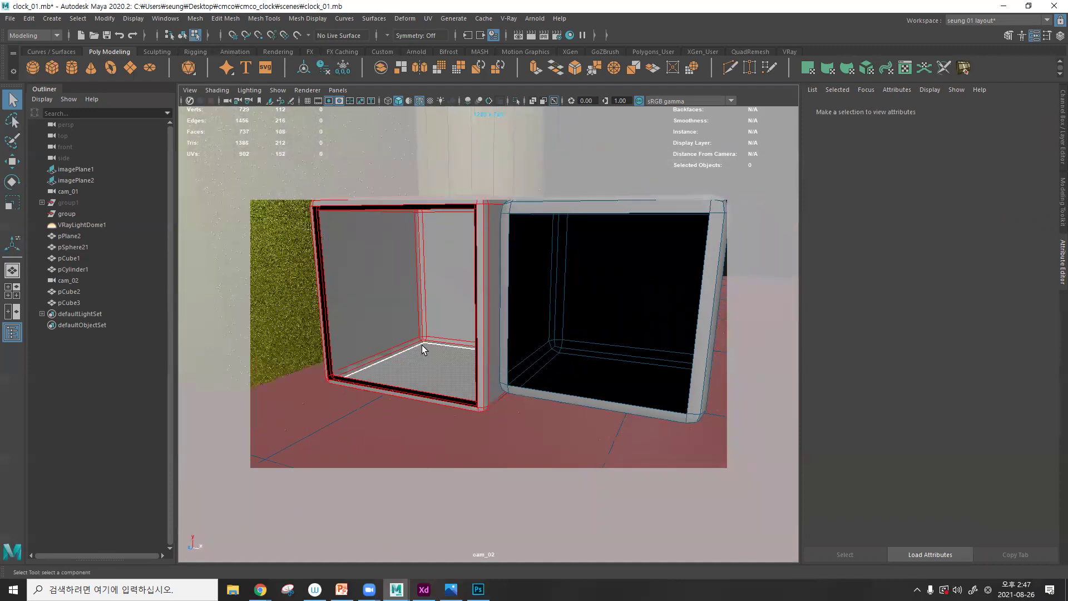
# - Undo the face deletions on the extruded cube and delete the second cube
pyautogui.keyDown('alt'); pyautogui.moveTo(421, 344); pyautogui.dragTo(583, 268); pyautogui.keyUp('alt')
pyautogui.hotkey('ctrl', 'z')
pyautogui.hotkey('ctrl', 'z')
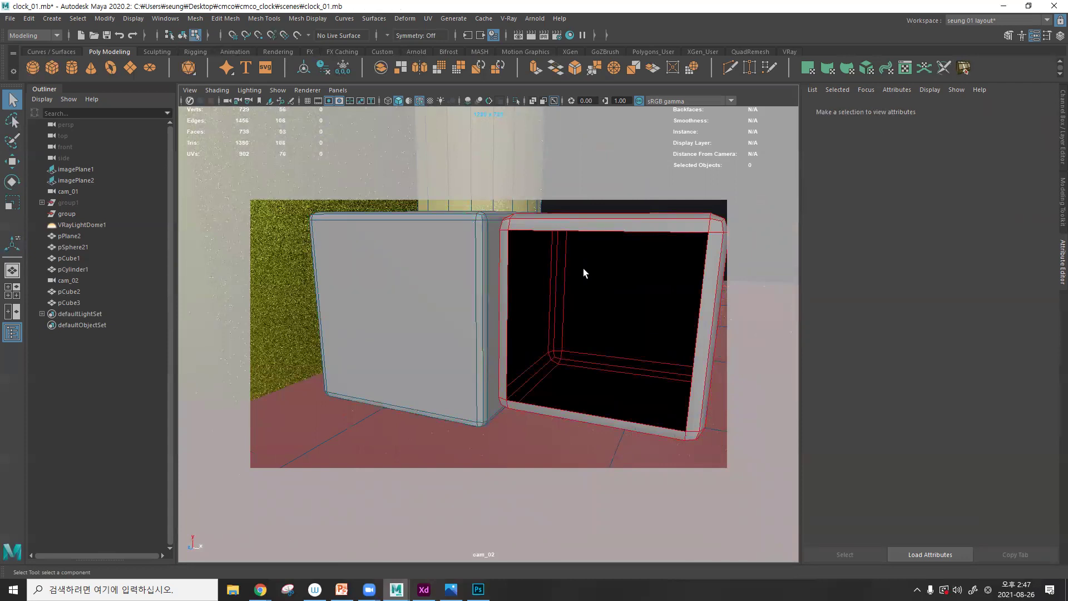
pyautogui.click(582, 269)
pyautogui.press('F8')
pyautogui.press('Delete')
# - Assign a new VRayMtl material to the beveled cube, show its attributes, and open the Hypershade
pyautogui.click(485, 265)
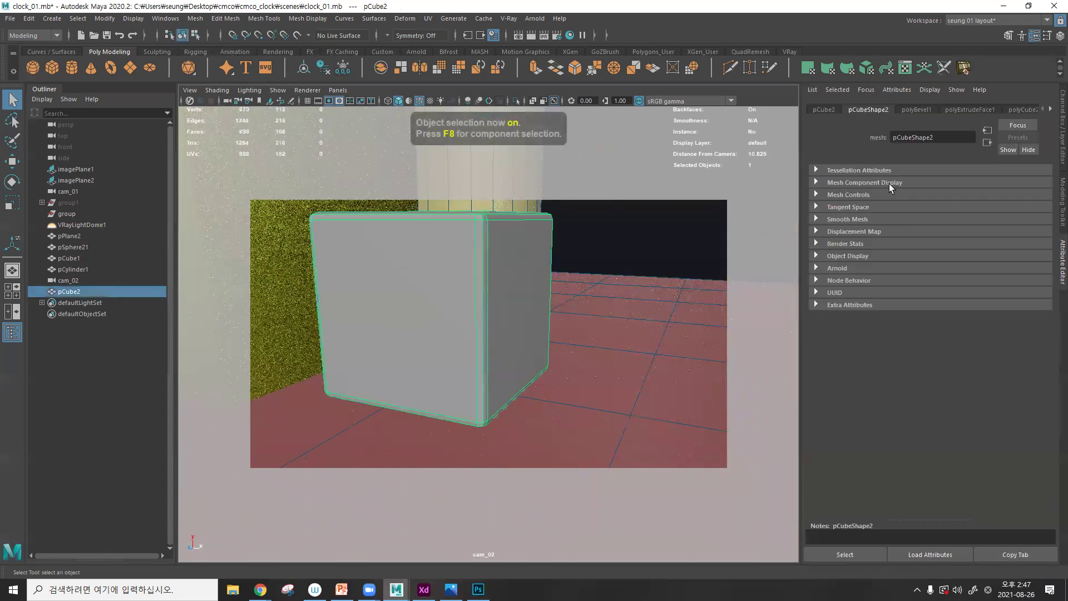
pyautogui.click(785, 52)
pyautogui.click(532, 69)
pyautogui.scroll(-8, 537, 222)
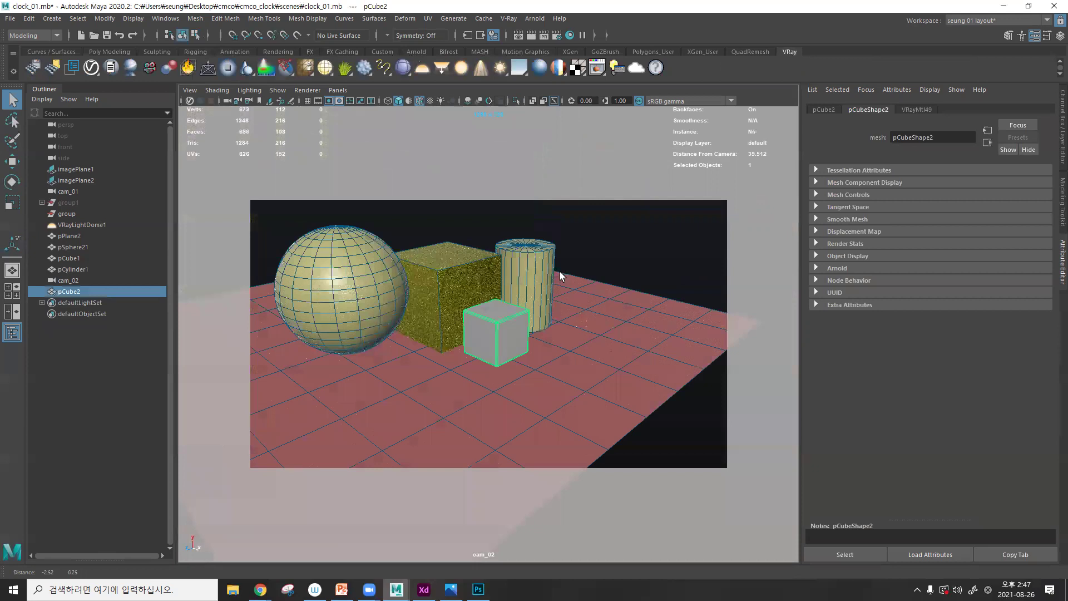
pyautogui.keyDown('alt'); pyautogui.moveTo(560, 272); pyautogui.dragTo(653, 213); pyautogui.keyUp('alt')
pyautogui.click(915, 109)
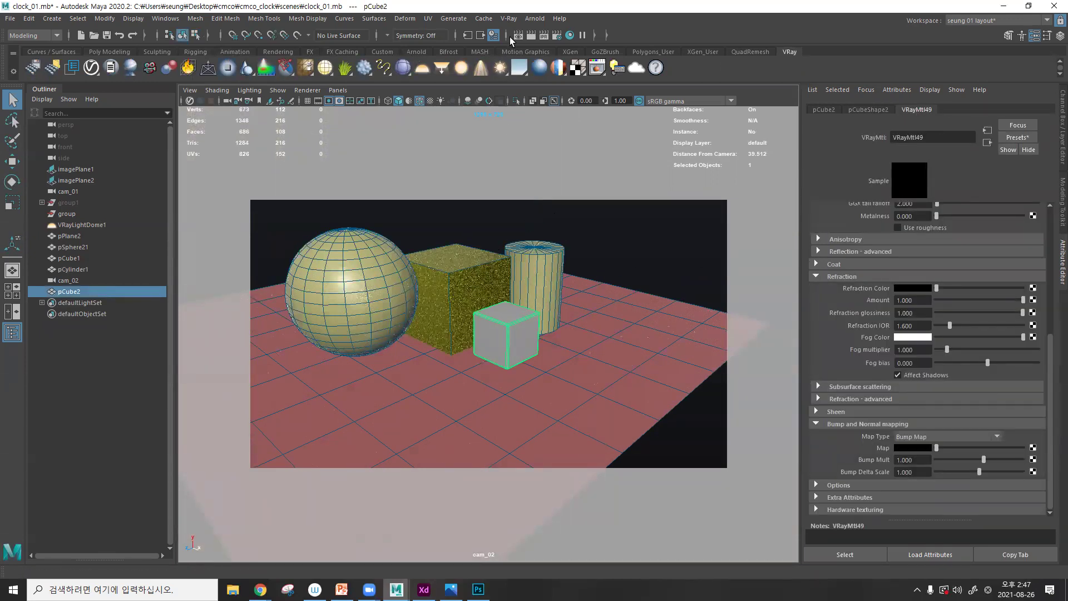
pyautogui.click(569, 35)
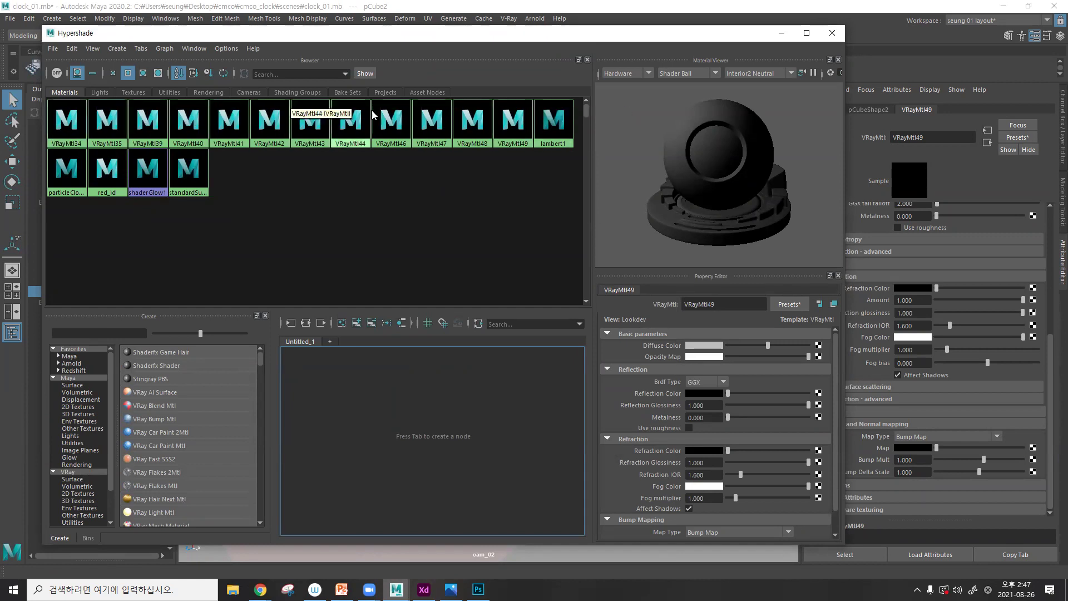
pyautogui.moveTo(419, 46); pyautogui.dragTo(469, 482)
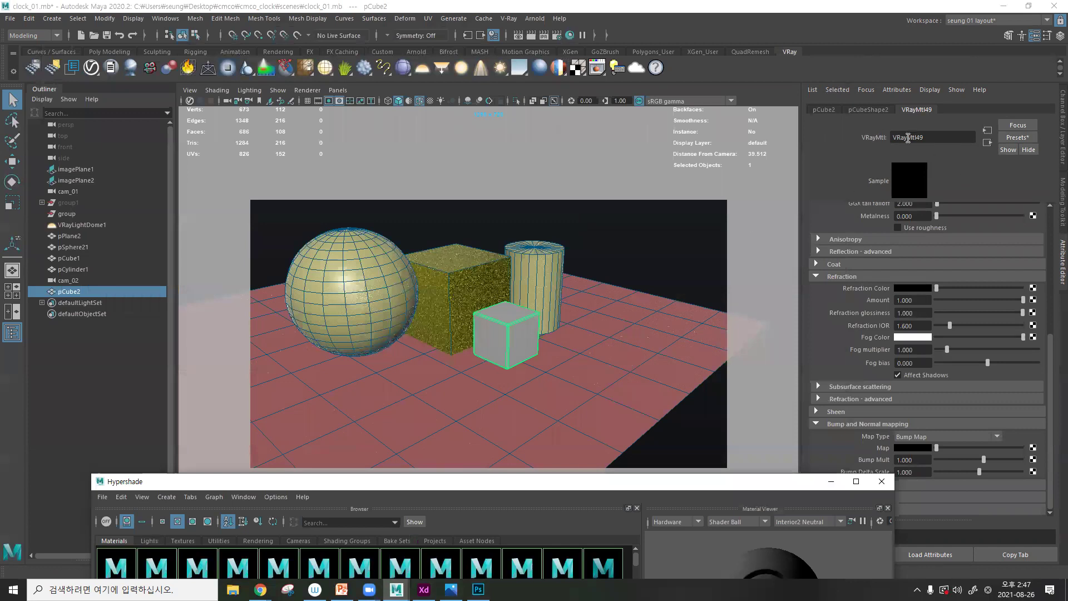
pyautogui.click(509, 321)
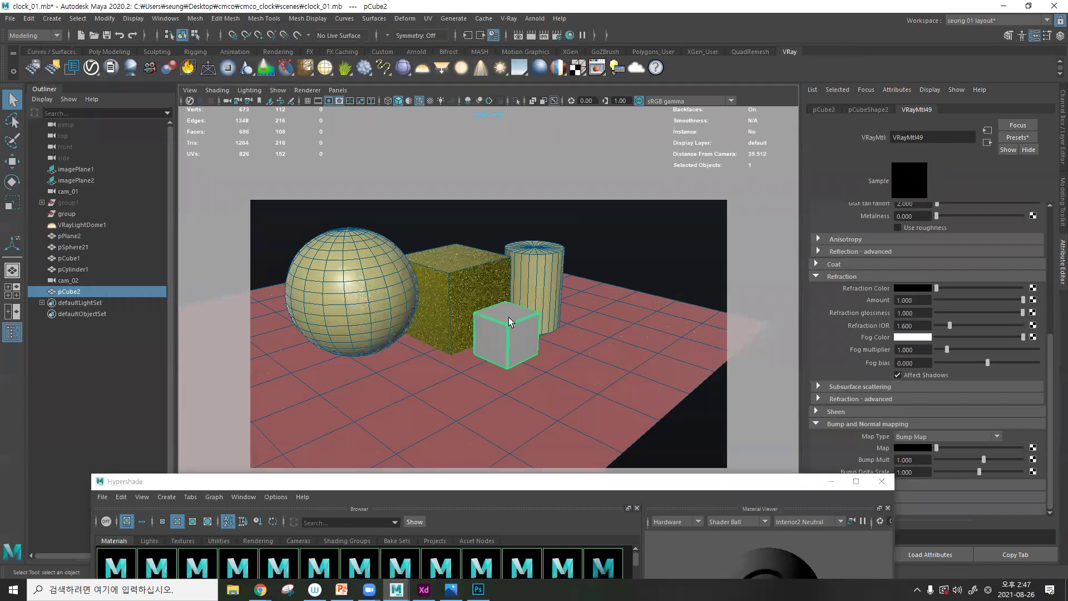
pyautogui.press('Delete')
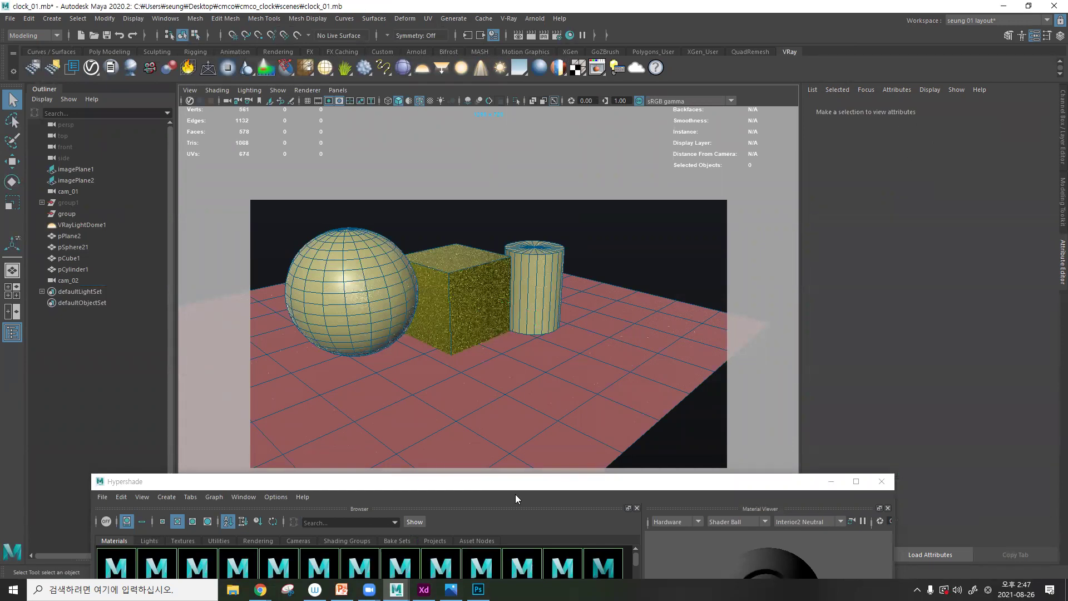
pyautogui.hotkey('ctrl', 'z')
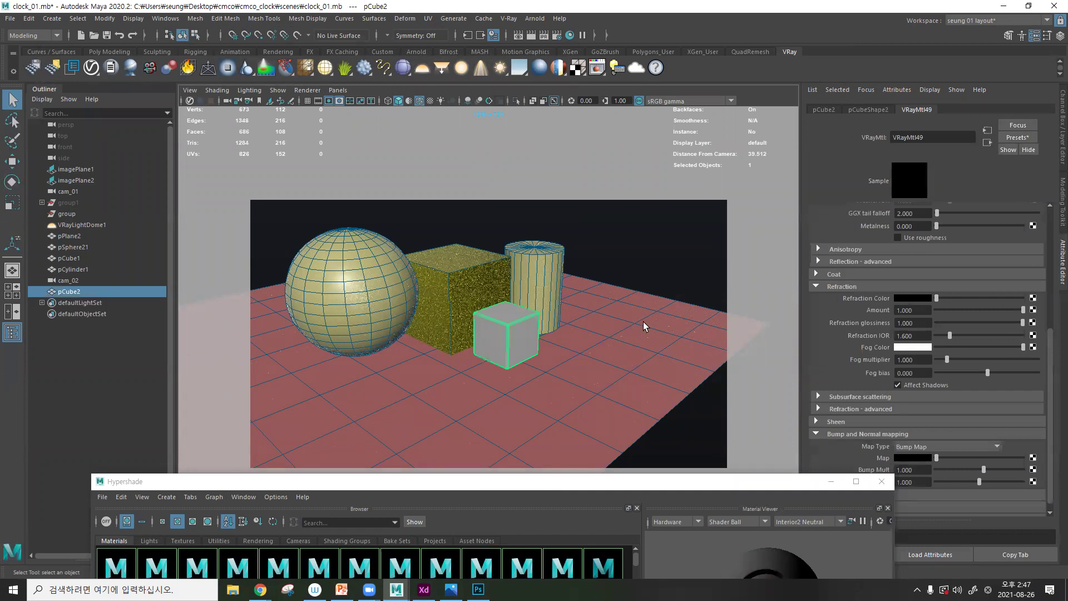
# - Rename the small beveled cube's material as glass and the cylinder's material as plastic
pyautogui.doubleClick(949, 139)
pyautogui.write('glass')
pyautogui.press('Return')
pyautogui.click(549, 270)
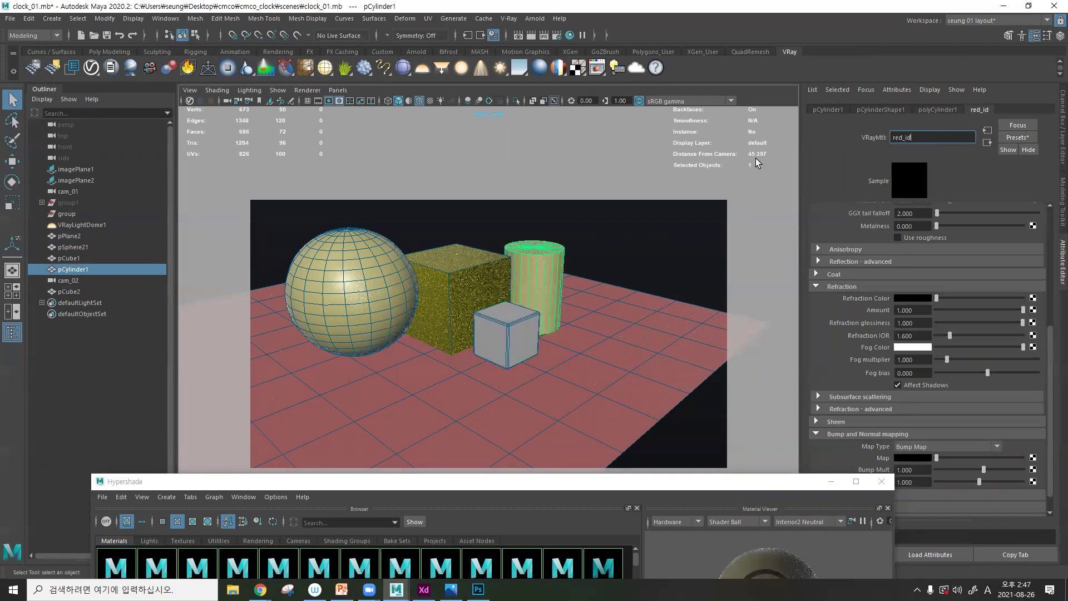
pyautogui.write('plastic')
pyautogui.press('Return')
# - Rename the large cube's material as cube and the sphere's material as sphere
pyautogui.click(473, 266)
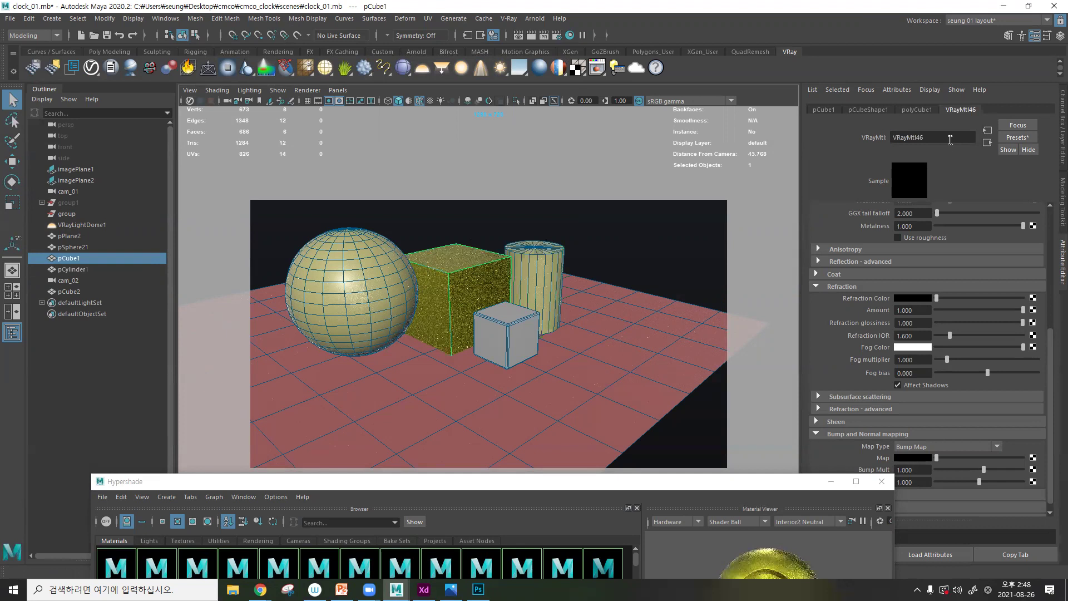
pyautogui.write('cube')
pyautogui.press('Return')
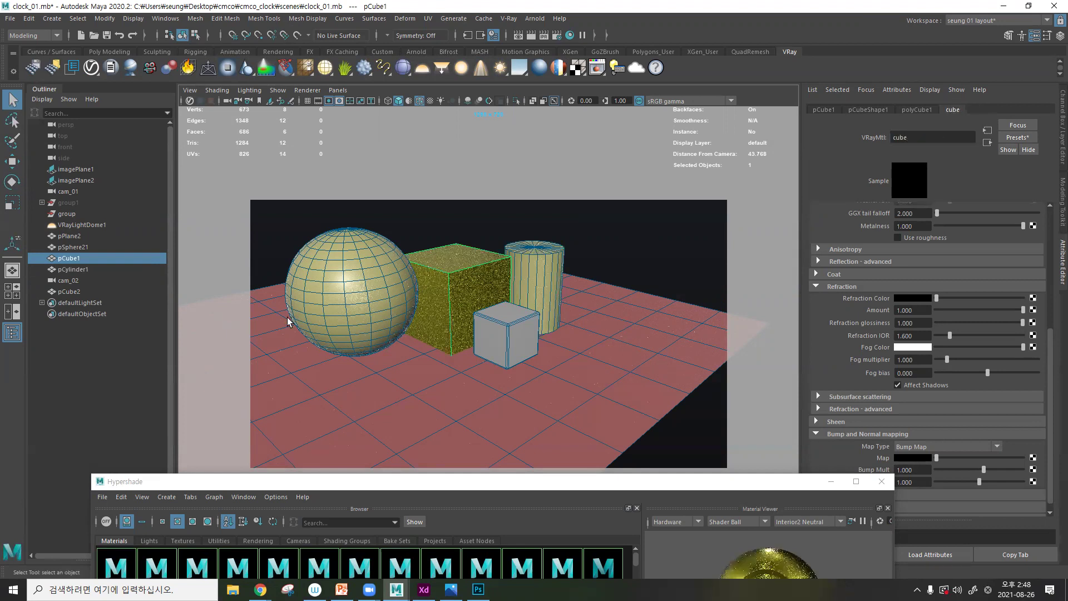
pyautogui.click(409, 288)
pyautogui.click(928, 142)
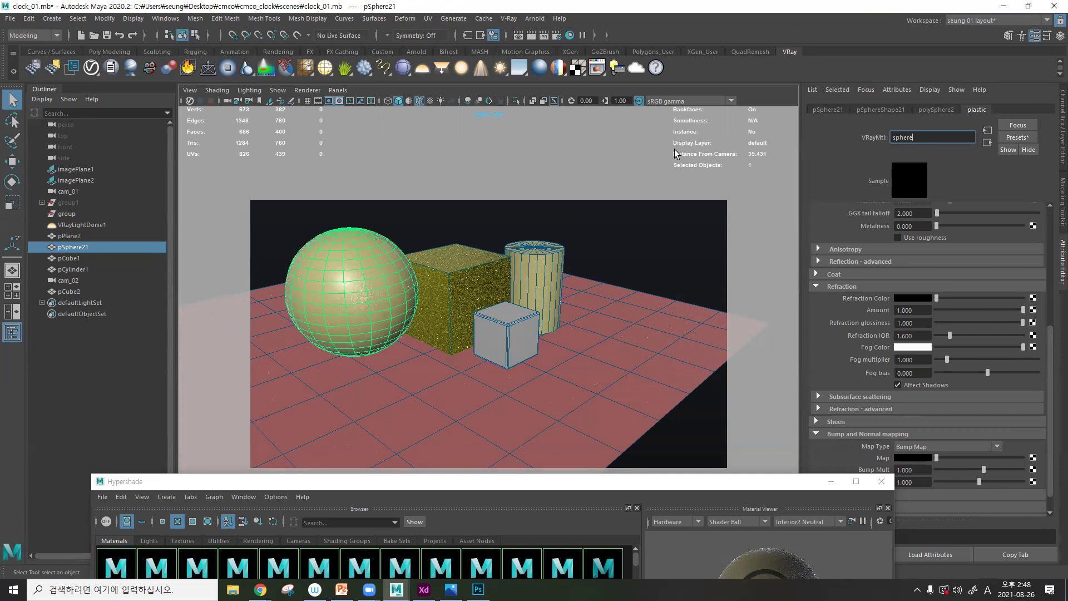
pyautogui.click(606, 221)
# - Delete the unused material nodes in the Hypershade, then close it
pyautogui.keyDown('alt'); pyautogui.moveTo(404, 270); pyautogui.dragTo(528, 284); pyautogui.keyUp('alt')
pyautogui.click(581, 476)
pyautogui.moveTo(580, 481); pyautogui.dragTo(644, 224)
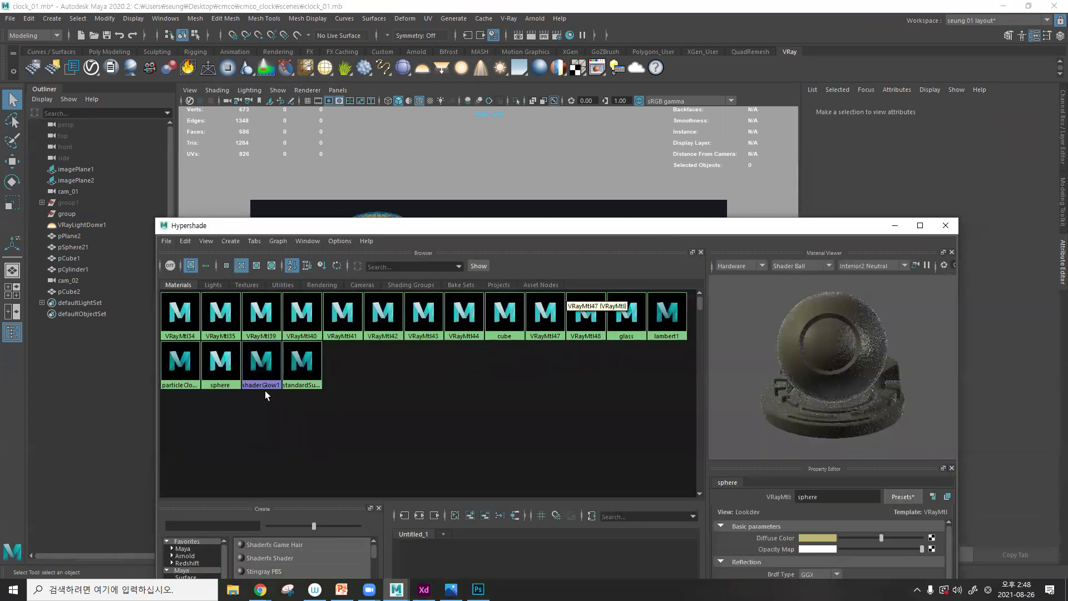
pyautogui.moveTo(612, 230); pyautogui.dragTo(619, 125)
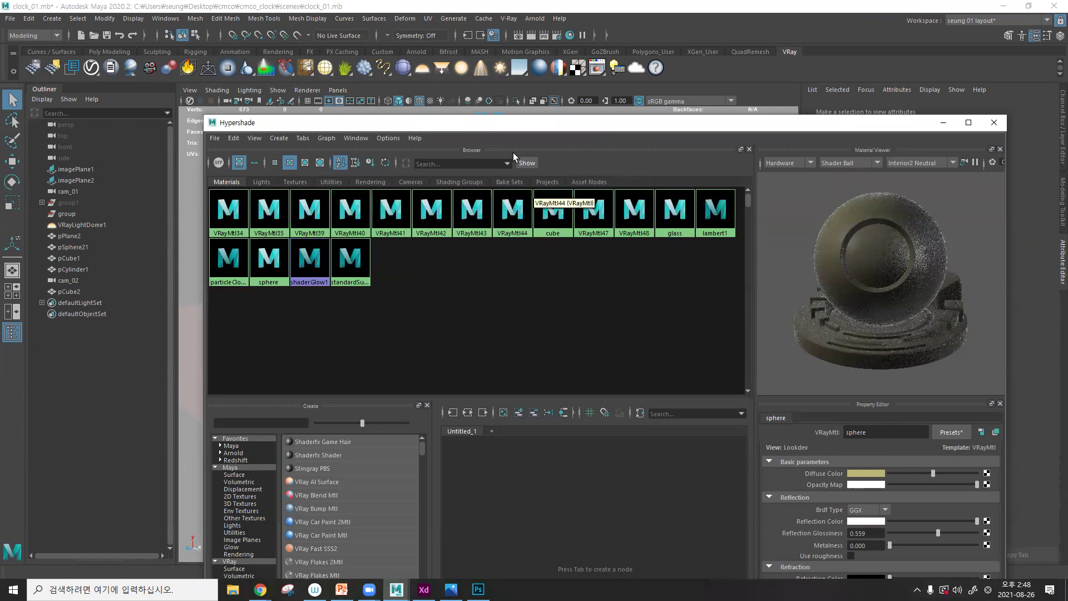
pyautogui.moveTo(519, 126); pyautogui.dragTo(506, 419)
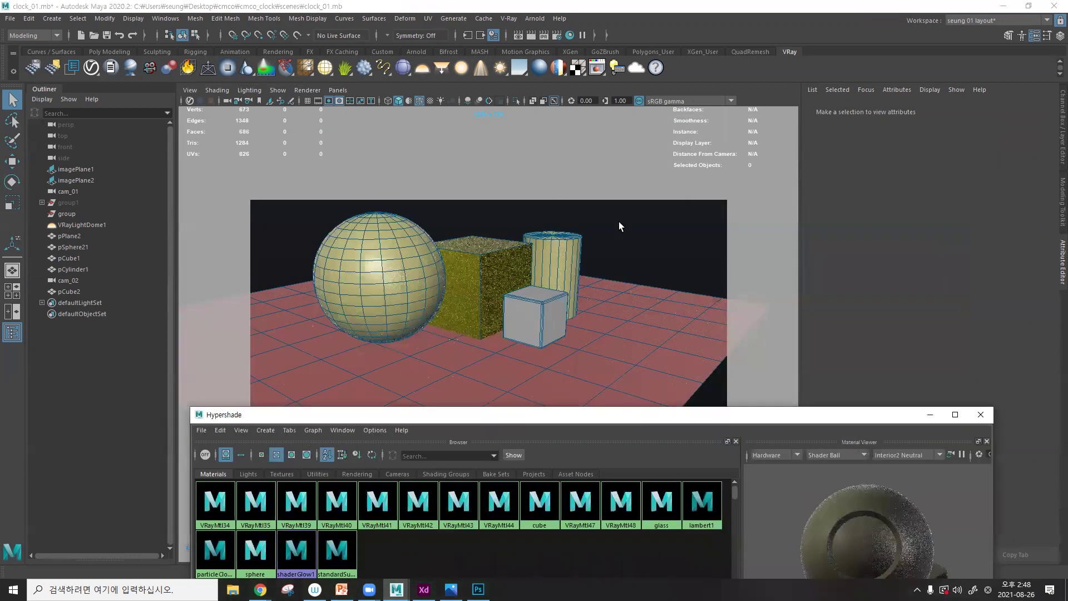
pyautogui.moveTo(523, 423); pyautogui.dragTo(573, 147)
pyautogui.click(274, 156)
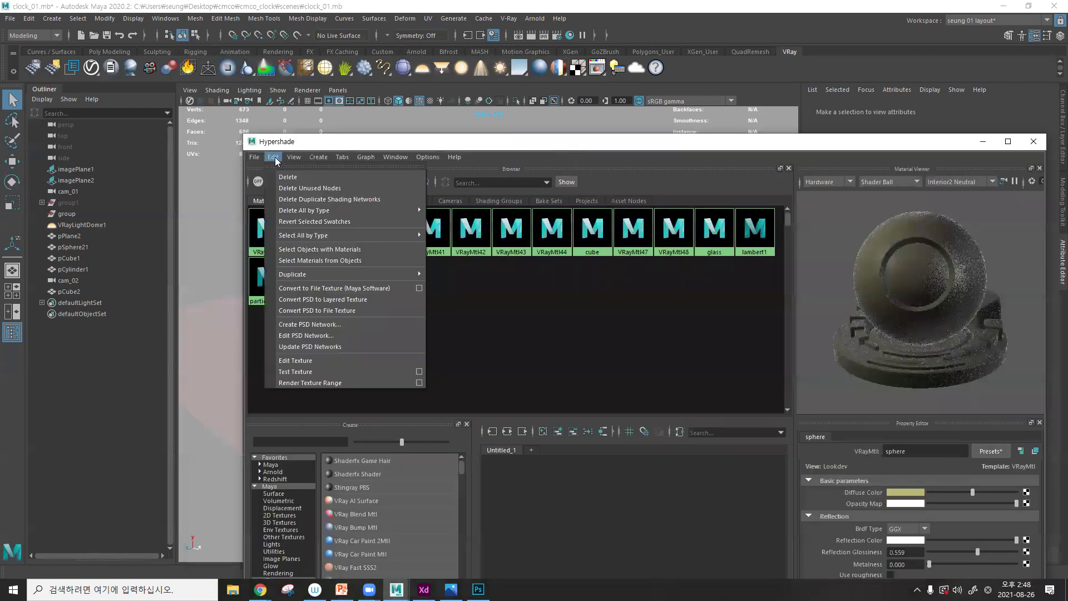
pyautogui.click(298, 187)
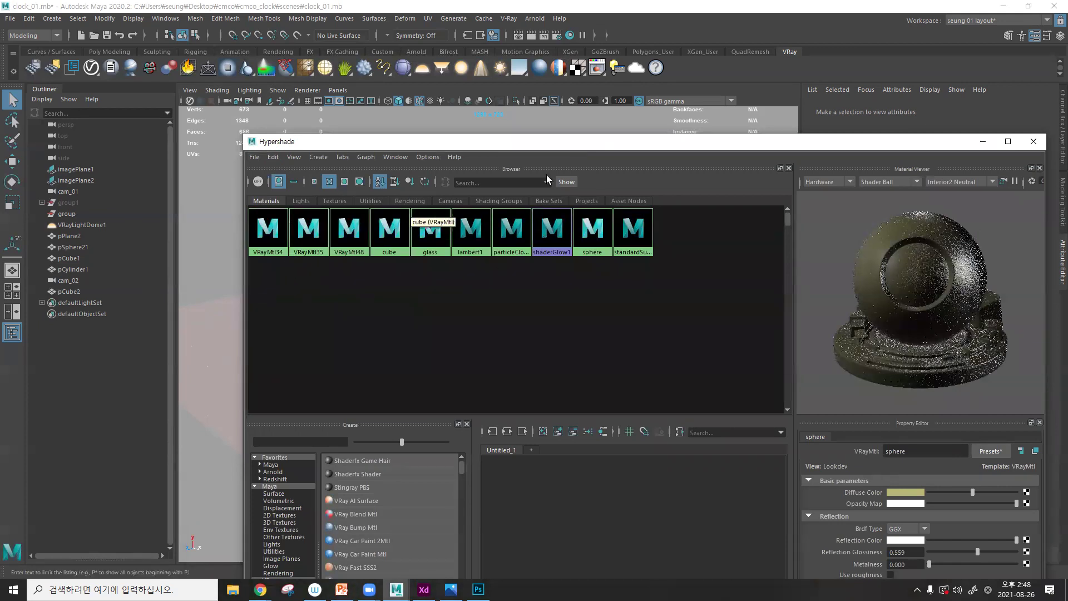
pyautogui.moveTo(547, 147); pyautogui.dragTo(503, 396)
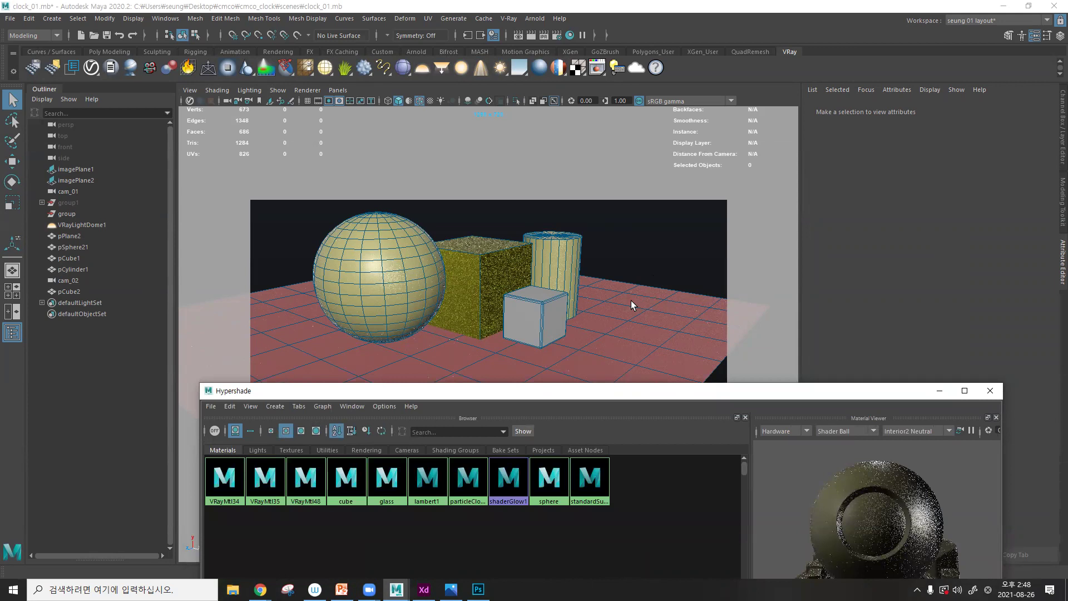
pyautogui.click(990, 390)
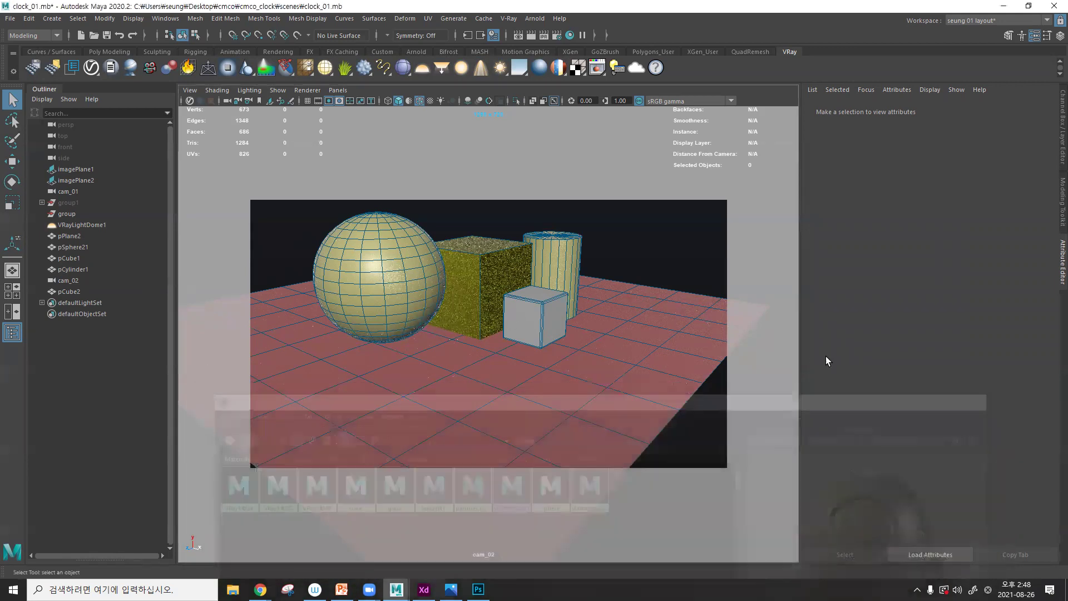
# - Assign a new VRayMtl material to the cylinder and rename it as plastic
pyautogui.moveTo(584, 297)
pyautogui.keyDown('alt'); pyautogui.mouseDown()
pyautogui.moveTo(558, 294)
pyautogui.moveTo(662, 317)
pyautogui.moveTo(584, 317)
pyautogui.mouseUp(); pyautogui.keyUp('alt')
pyautogui.scroll(3, 558, 348)
pyautogui.scroll(-5, 558, 347)
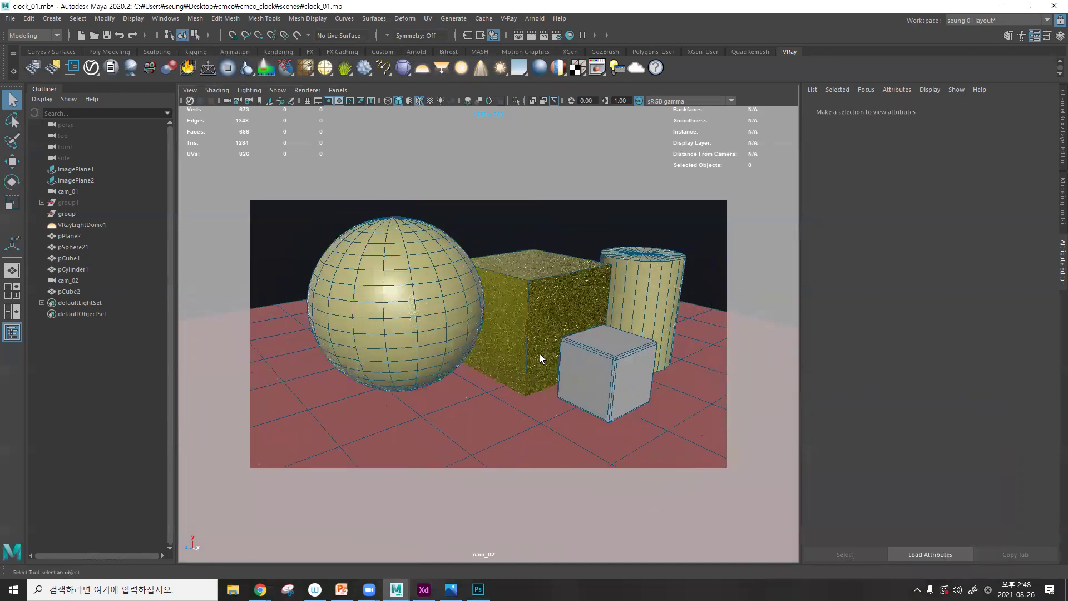
pyautogui.click(418, 317)
pyautogui.click(616, 293)
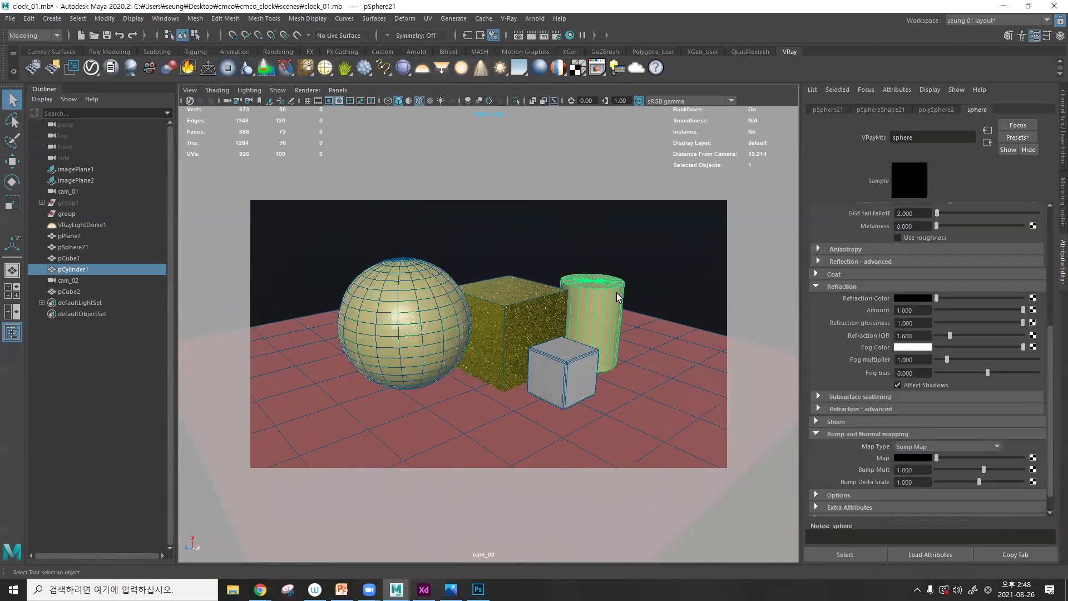
pyautogui.click(399, 322)
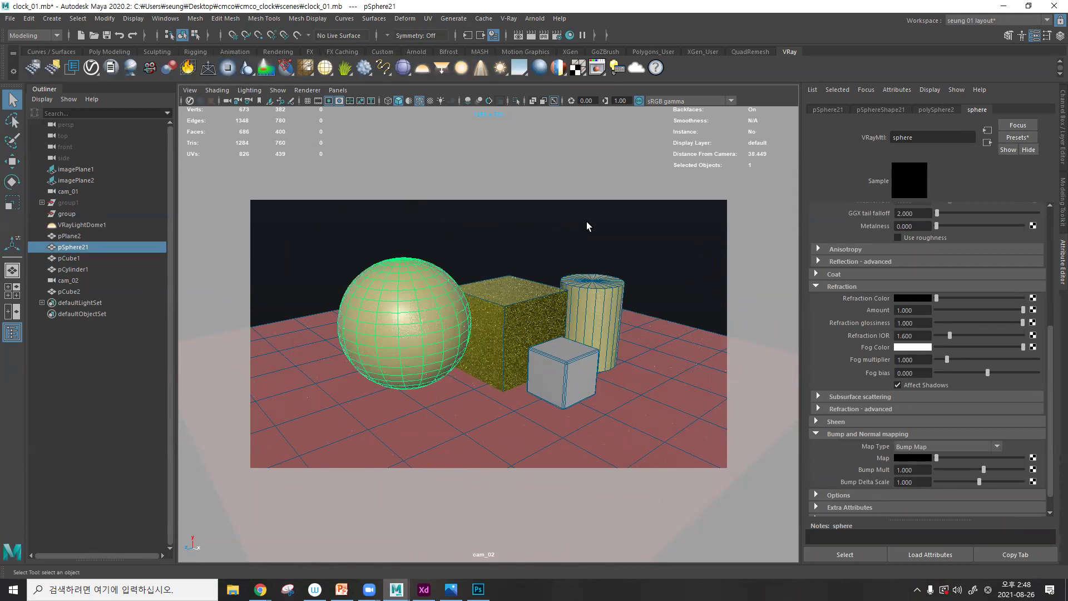
pyautogui.click(595, 295)
pyautogui.click(538, 67)
pyautogui.hotkey('ctrl', 'a')
pyautogui.write('p')
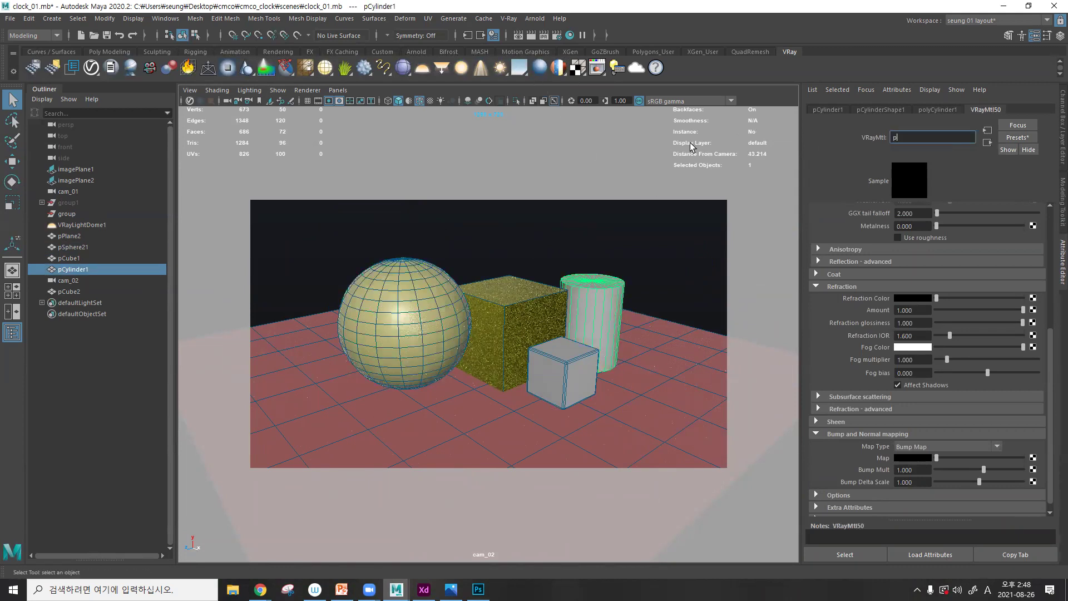
pyautogui.write('lastic')
pyautogui.press('Return')
# - Raise the metalness of the sphere's material to make the sphere look metallic
pyautogui.click(467, 333)
pyautogui.scroll(2, 896, 261)
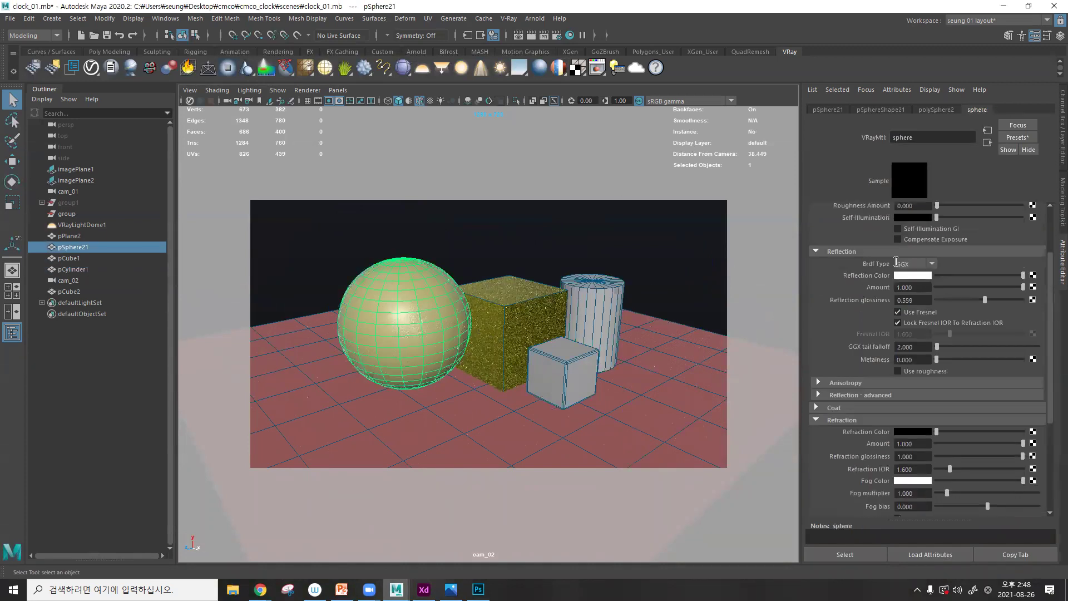
pyautogui.scroll(2, 896, 261)
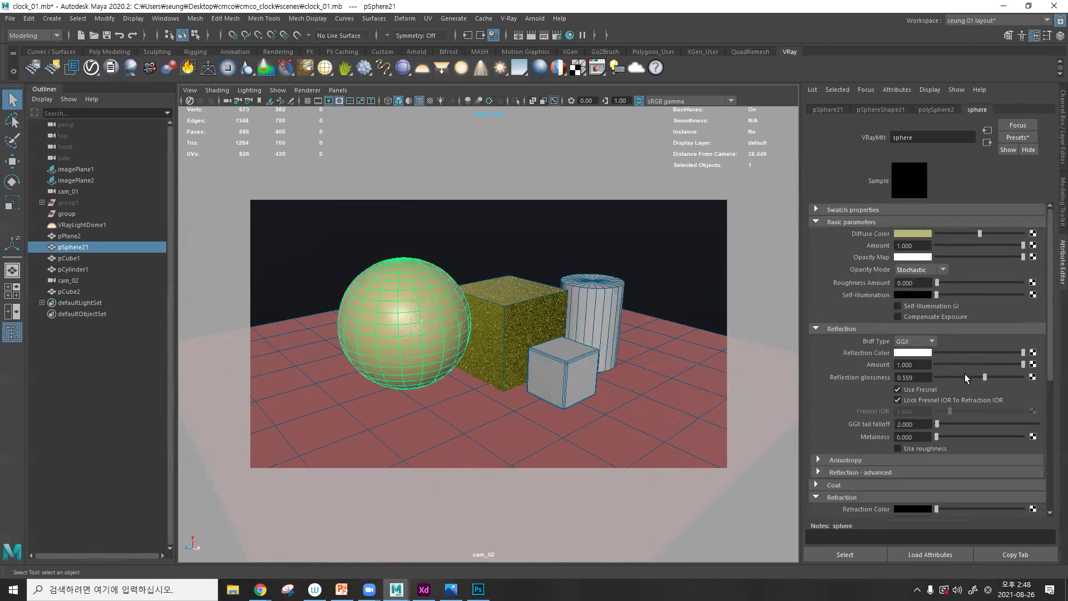
pyautogui.moveTo(945, 436); pyautogui.dragTo(949, 435)
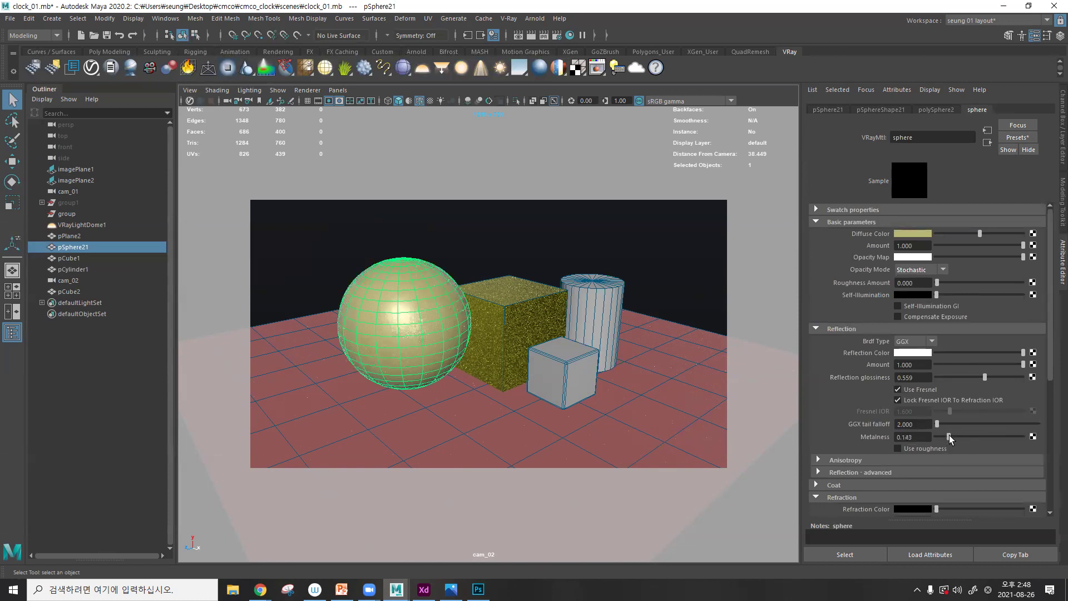
pyautogui.click(392, 250)
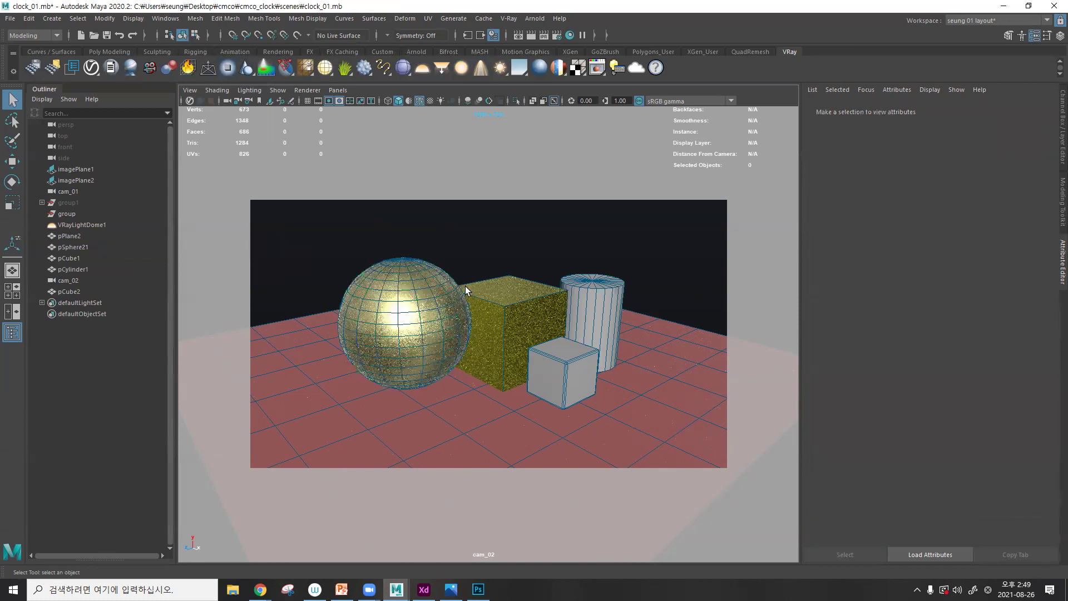
# - Give the large cube's material a pale yellow diffuse color, a metalness of 0 and a reflection glossiness of 0.862
pyautogui.click(517, 287)
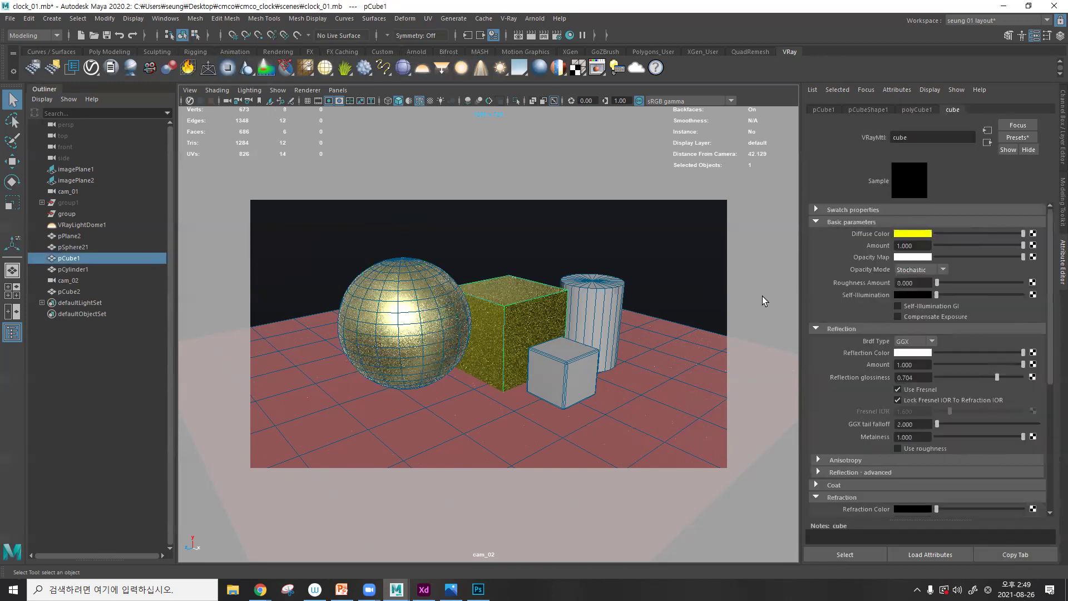
pyautogui.click(909, 232)
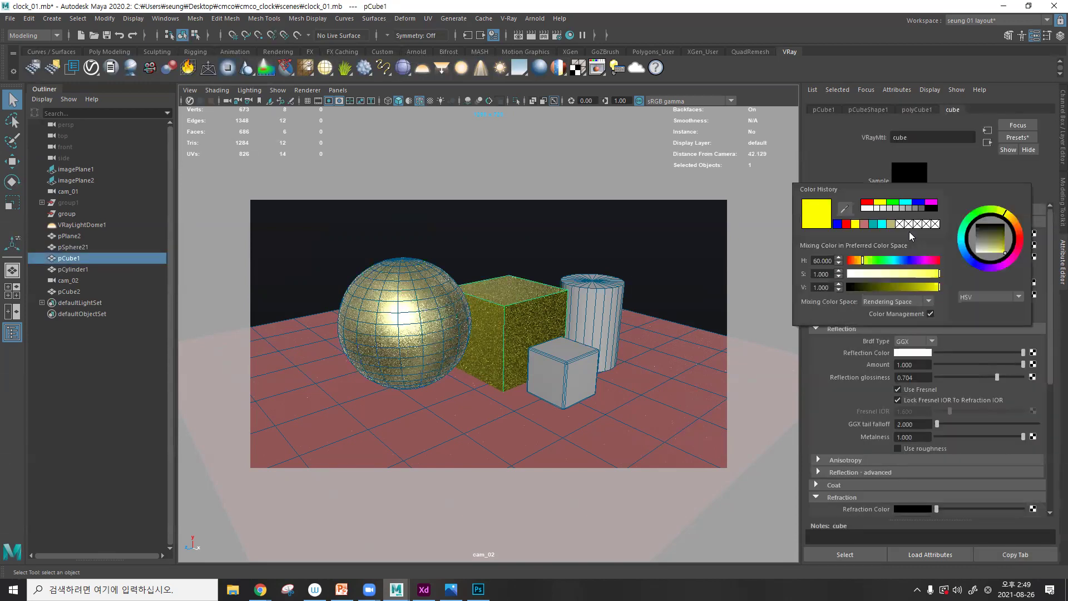
pyautogui.click(910, 234)
pyautogui.click(894, 274)
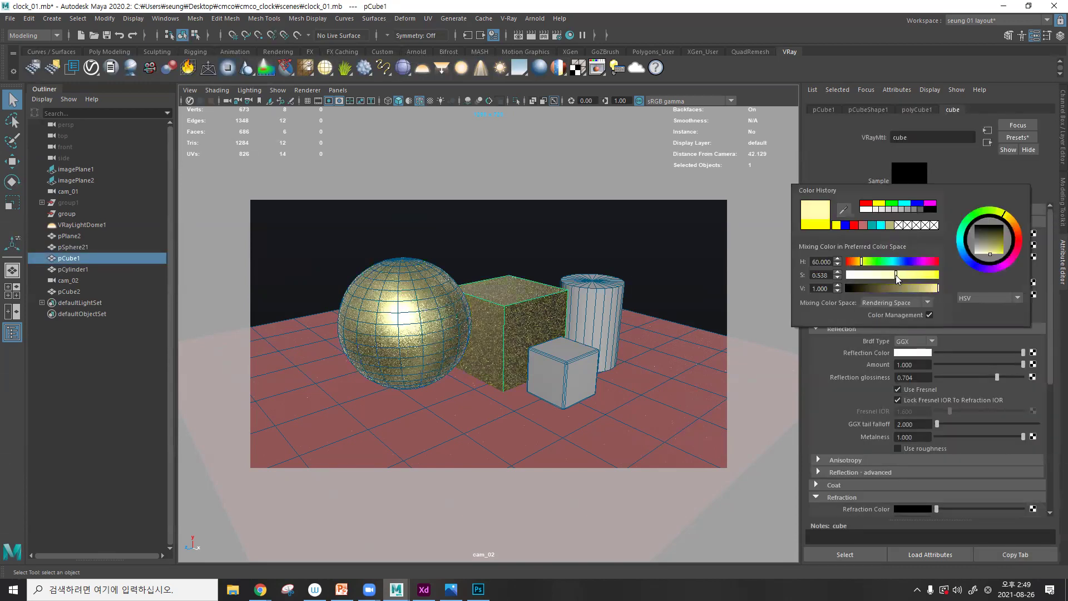
pyautogui.moveTo(986, 435); pyautogui.dragTo(935, 437)
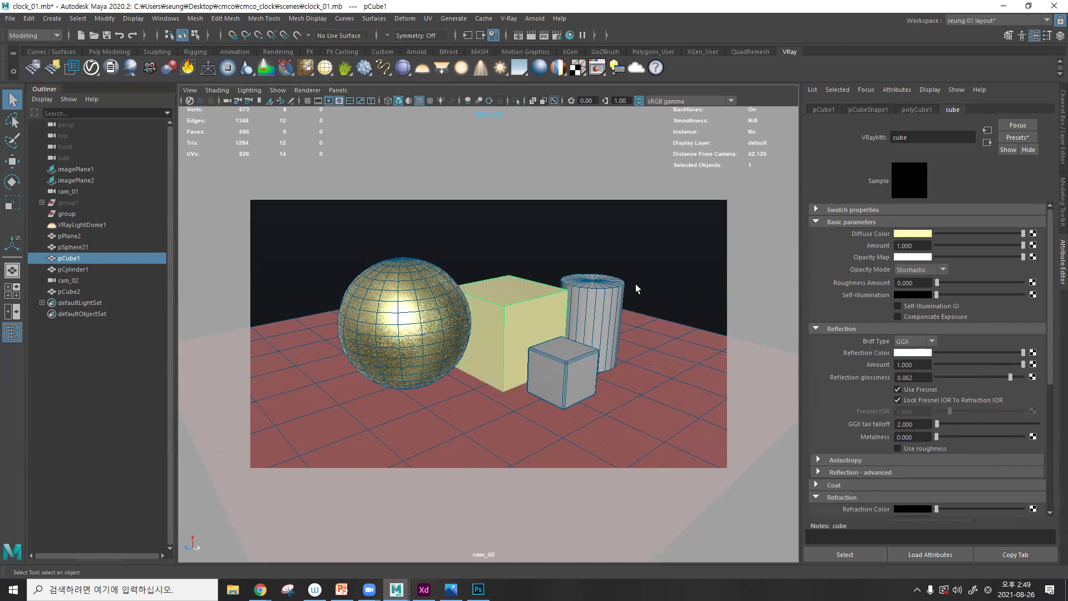
# - Bevel the large cube's edges with 3 segments and a fraction of about 0.145
pyautogui.hotkey('ctrl', 'b')
pyautogui.moveTo(692, 169); pyautogui.dragTo(499, 194)
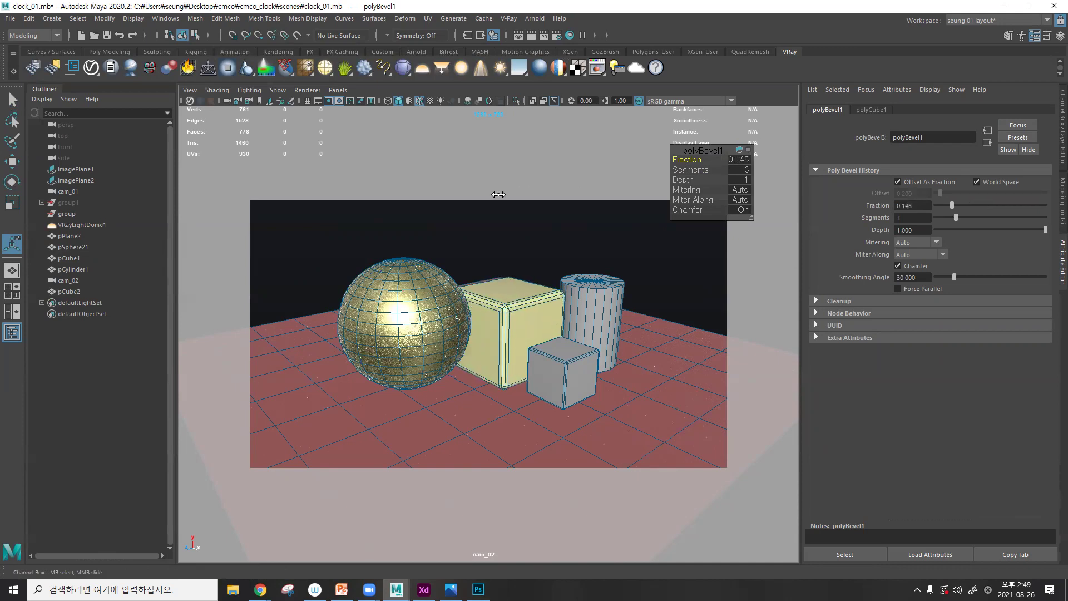
# - Select the edge loop around the cylinder's top rim, bevel it, and return to object selection
pyautogui.press('F8')
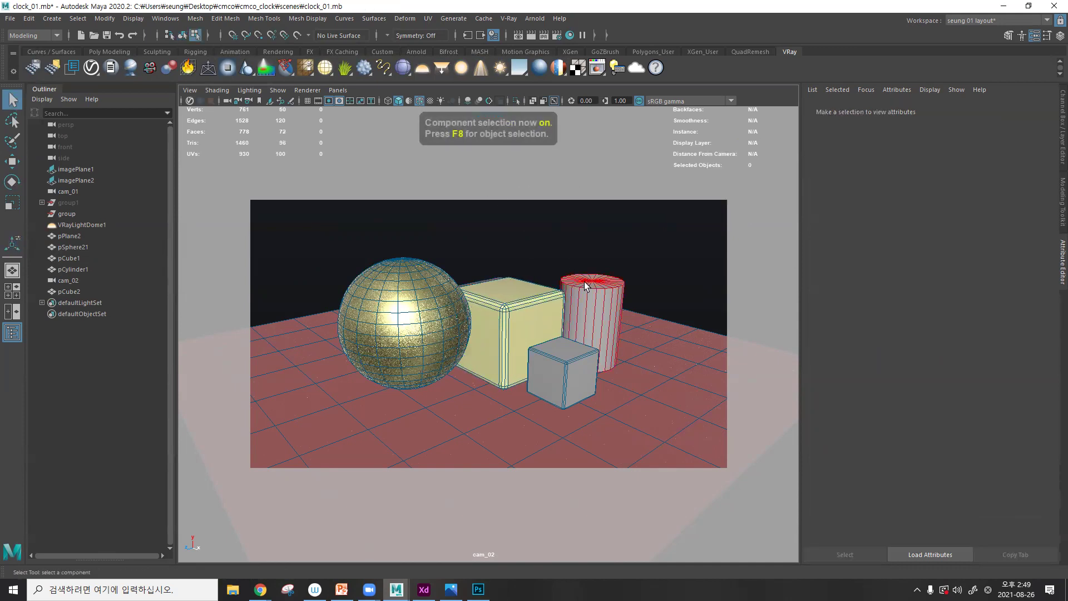
pyautogui.scroll(5, 656, 270)
pyautogui.press('F10')
pyautogui.doubleClick(684, 247)
pyautogui.scroll(-5, 556, 278)
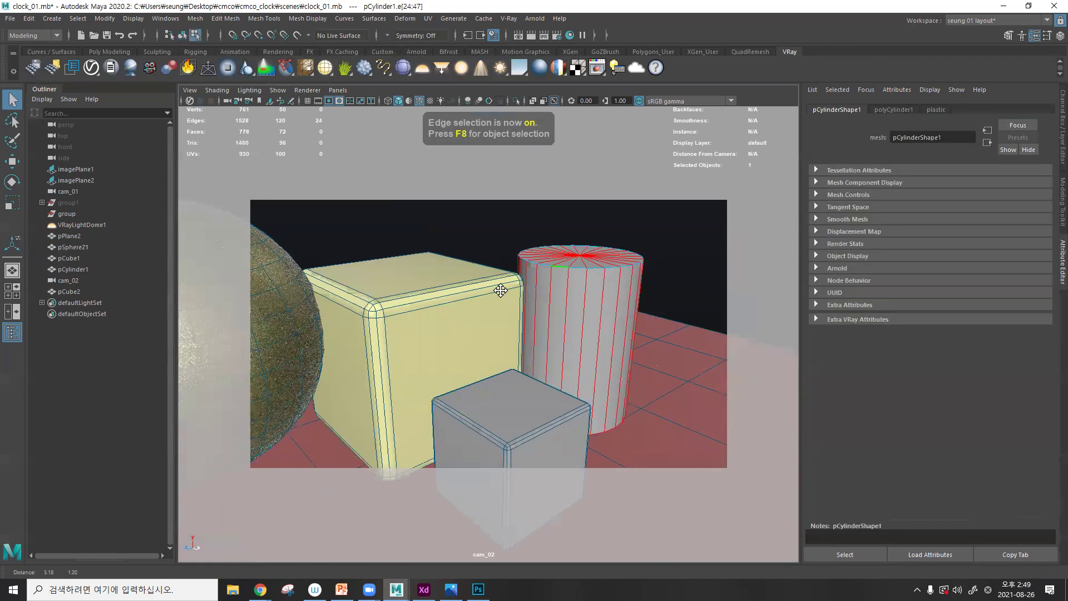
pyautogui.hotkey('ctrl', 'b')
pyautogui.moveTo(689, 170); pyautogui.dragTo(507, 183)
pyautogui.moveTo(690, 170)
pyautogui.mouseDown()
pyautogui.moveTo(702, 170)
pyautogui.moveTo(677, 162)
pyautogui.mouseUp()
pyautogui.press('F8')
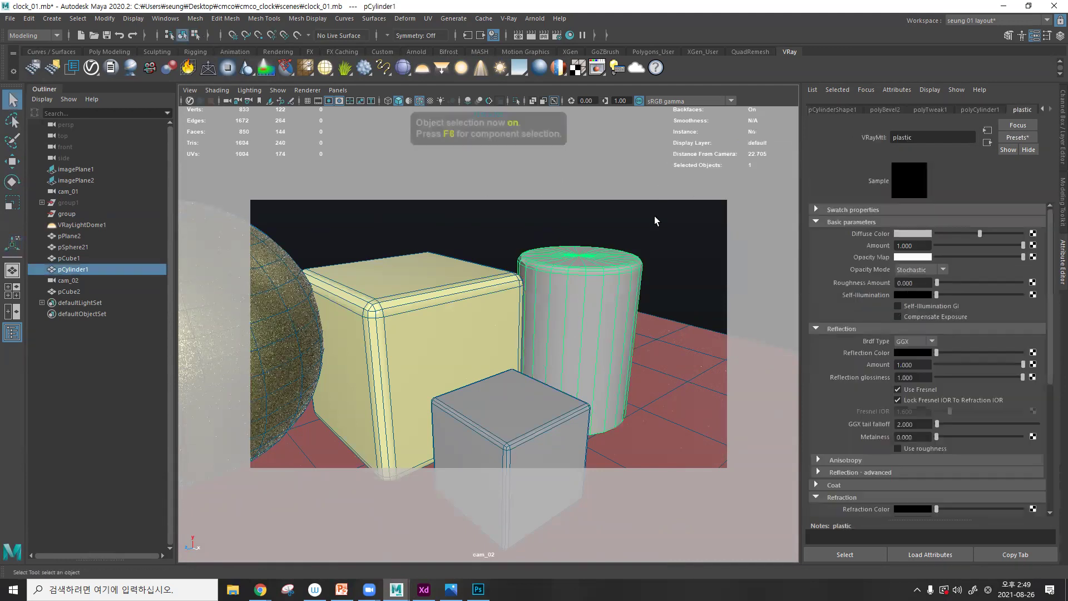
# - Set the cylinder's plastic material to a cyan diffuse color and a white reflection color
pyautogui.click(910, 233)
pyautogui.click(892, 225)
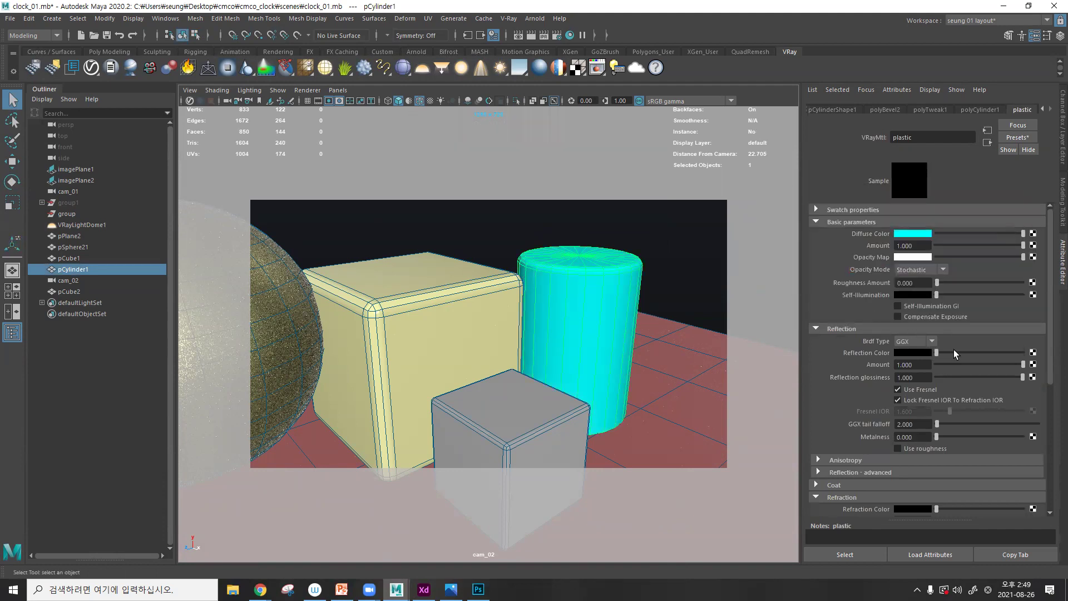
pyautogui.moveTo(936, 352); pyautogui.dragTo(1026, 352)
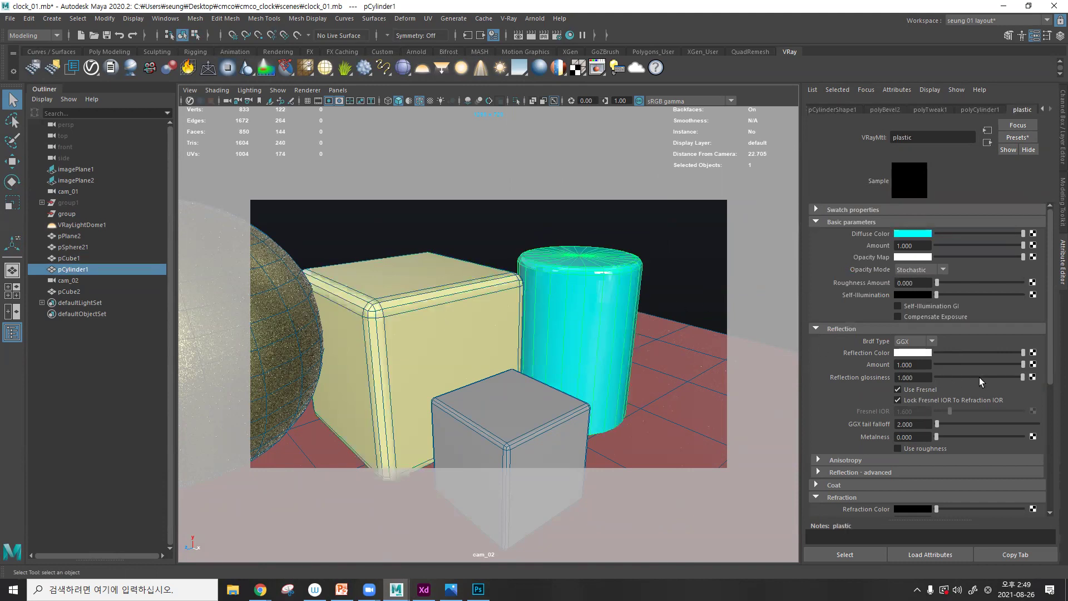
# - Give the small cube's glass material a black diffuse color, a white reflection color and a reflection glossiness of 0.98
pyautogui.click(483, 348)
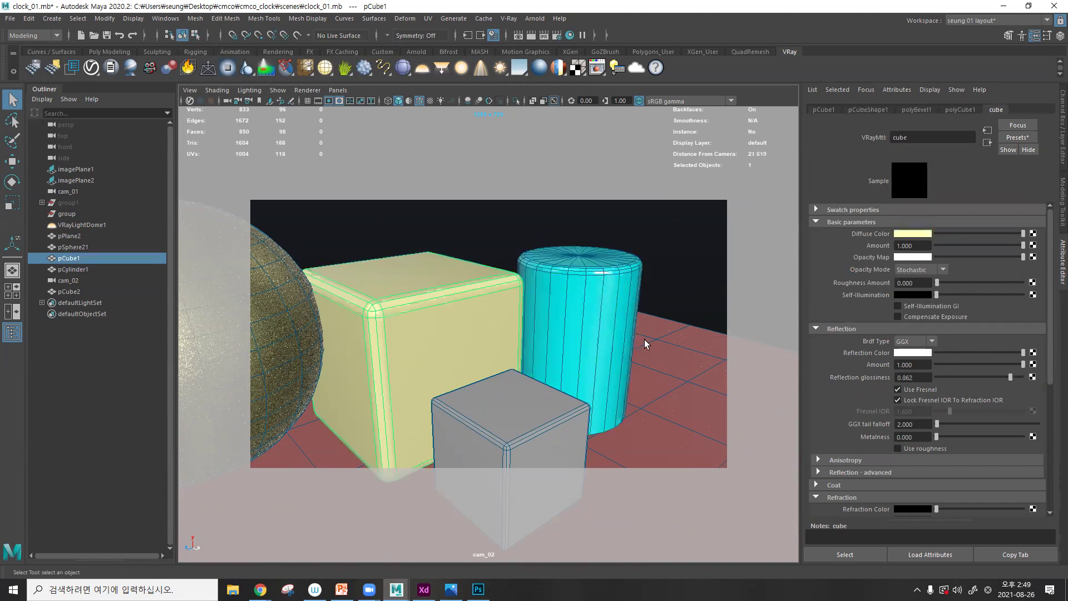
pyautogui.click(984, 377)
pyautogui.keyDown('alt'); pyautogui.moveTo(564, 306); pyautogui.dragTo(504, 308, button='right'); pyautogui.keyUp('alt')
pyautogui.click(551, 374)
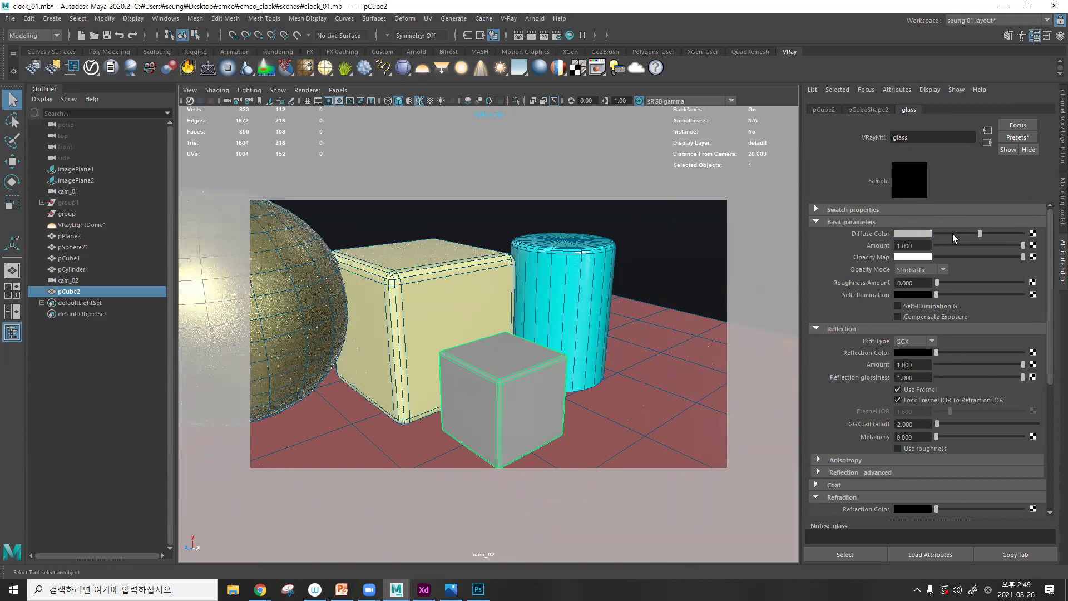
pyautogui.moveTo(956, 232); pyautogui.dragTo(930, 232)
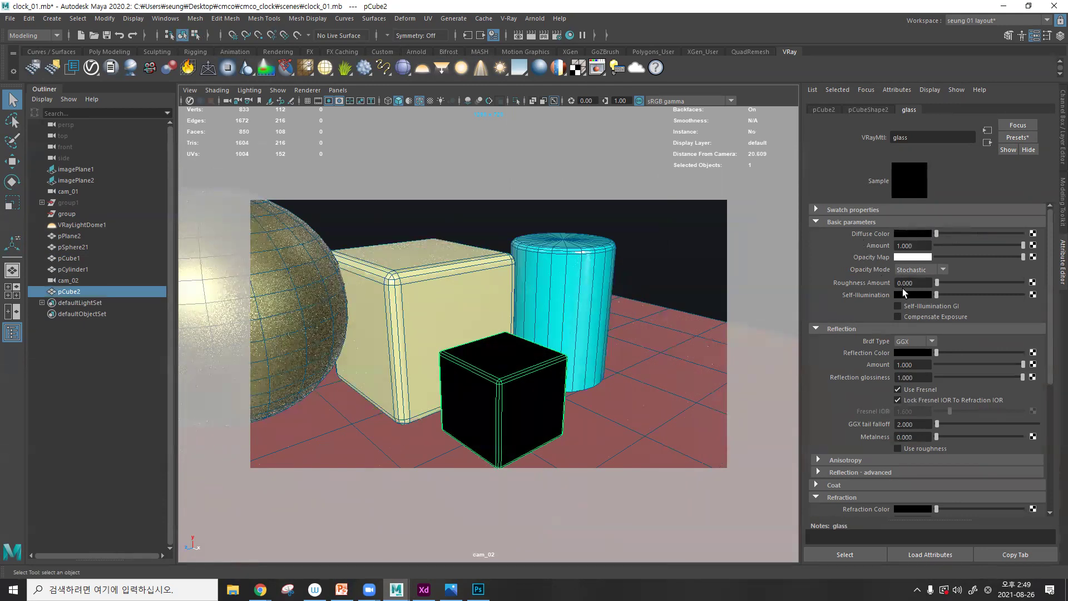
pyautogui.moveTo(959, 351); pyautogui.dragTo(1057, 356)
pyautogui.moveTo(916, 378); pyautogui.dragTo(852, 377)
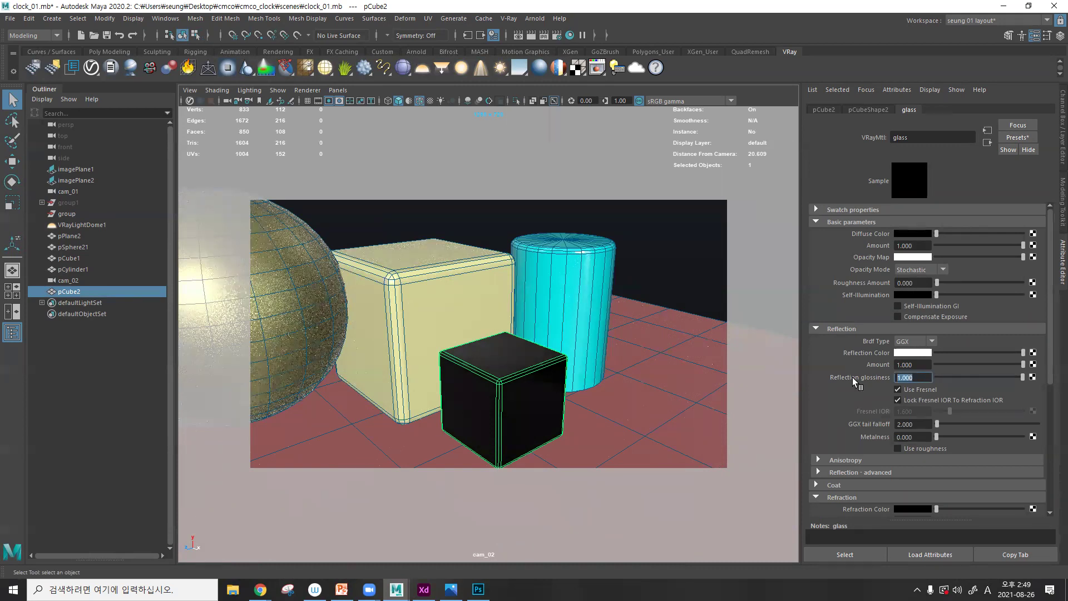
pyautogui.write('.98')
pyautogui.press('Return')
# - Set the glass material's refraction color to white and its refraction glossiness to 0.97
pyautogui.scroll(-5, 890, 401)
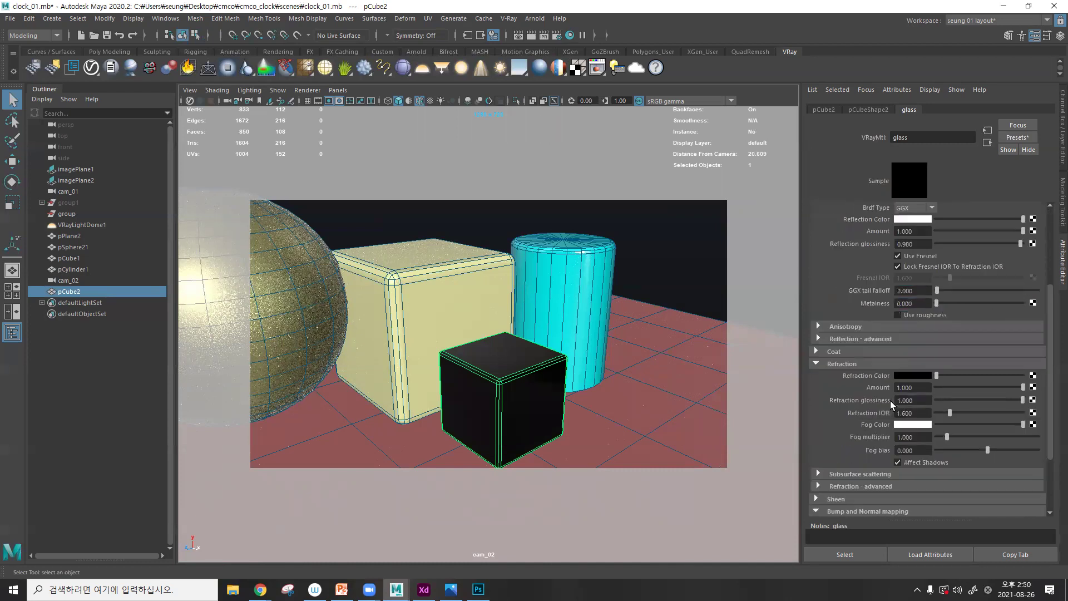
pyautogui.moveTo(935, 373); pyautogui.dragTo(1057, 378)
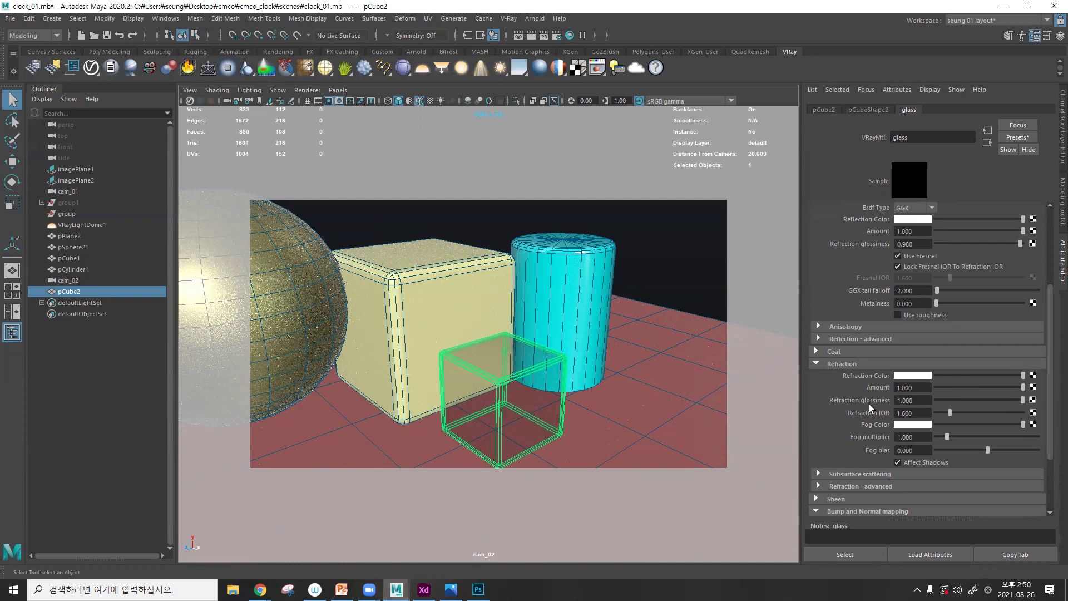
pyautogui.doubleClick(912, 400)
pyautogui.write('0.97')
pyautogui.press('Return')
# - Frame the sphere, both cubes and the cylinder in the camera view, render interactively and display the RGB color channel
pyautogui.keyDown('alt'); pyautogui.moveTo(601, 331); pyautogui.dragTo(457, 342, button='right'); pyautogui.keyUp('alt')
pyautogui.keyDown('alt'); pyautogui.moveTo(457, 342); pyautogui.dragTo(523, 340, button='middle'); pyautogui.keyUp('alt')
pyautogui.keyDown('alt'); pyautogui.moveTo(522, 340); pyautogui.dragTo(518, 342); pyautogui.keyUp('alt')
pyautogui.keyDown('alt'); pyautogui.moveTo(539, 361); pyautogui.dragTo(522, 360, button='middle'); pyautogui.keyUp('alt')
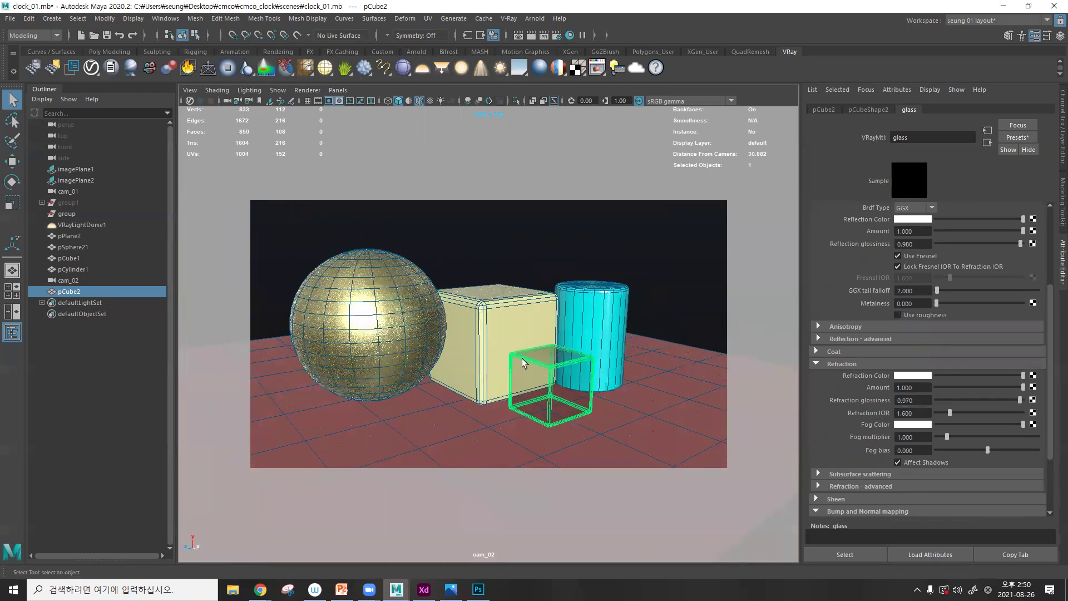
pyautogui.click(545, 35)
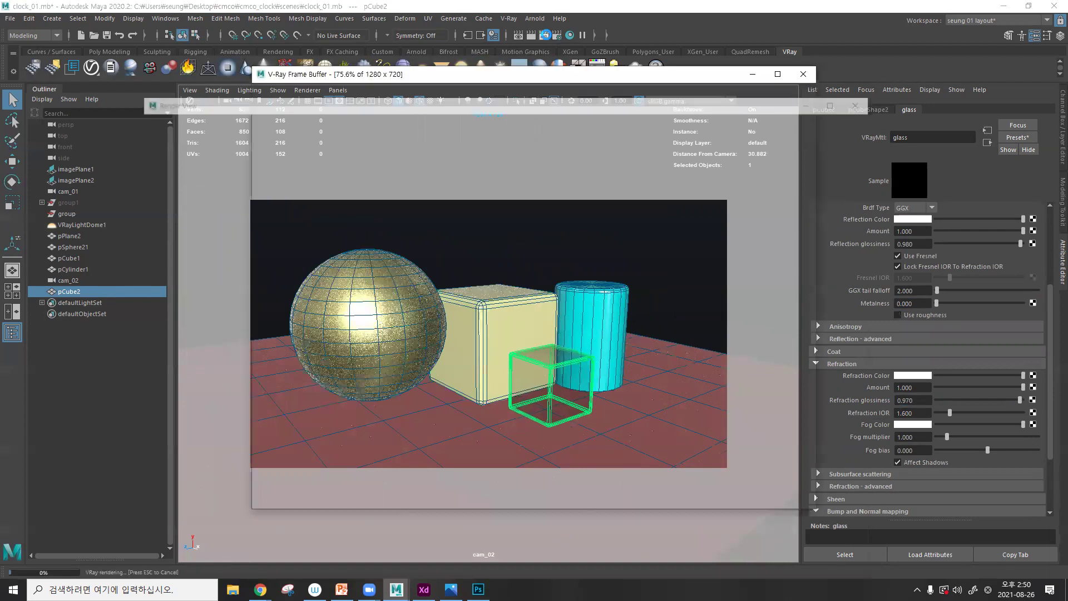
pyautogui.click(281, 114)
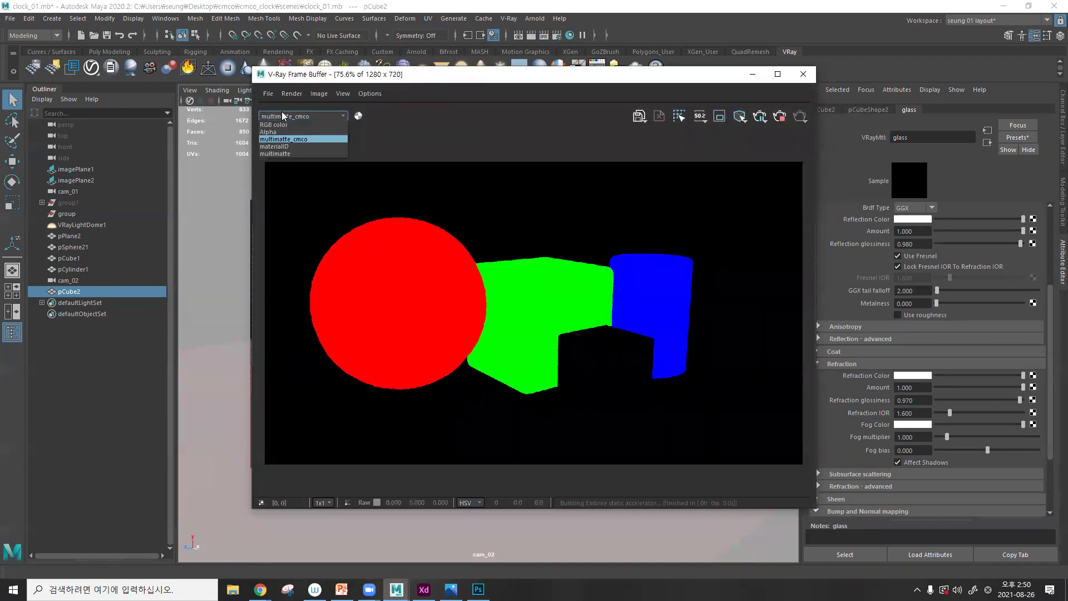
pyautogui.click(296, 121)
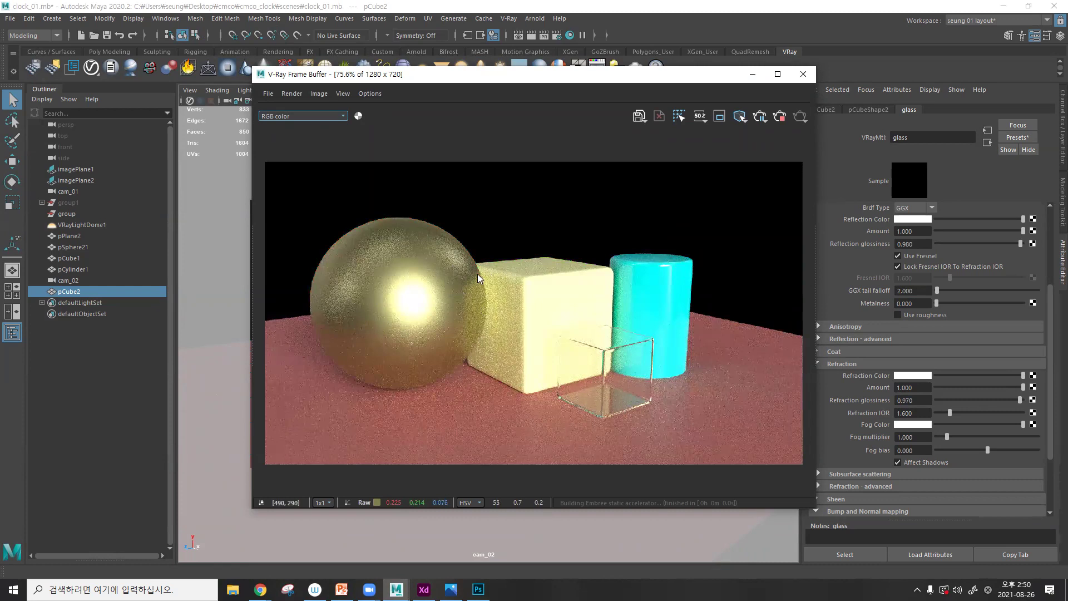
# - Rotate the dome light's environment texture horizontally to about 284, then close the render window and clear the selection
pyautogui.click(83, 225)
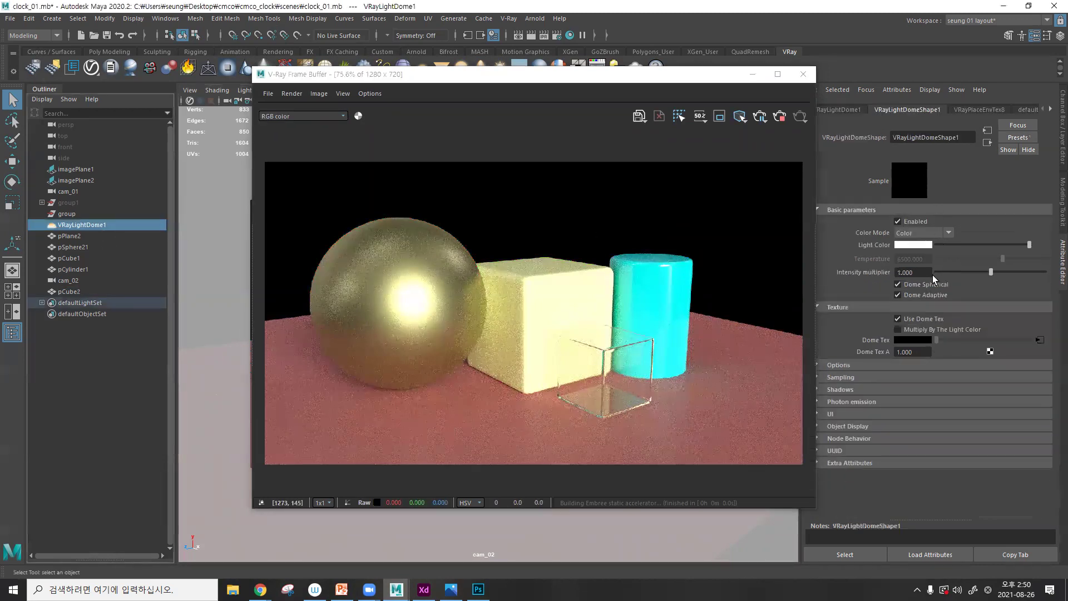
pyautogui.click(979, 109)
pyautogui.moveTo(939, 224); pyautogui.dragTo(1007, 226)
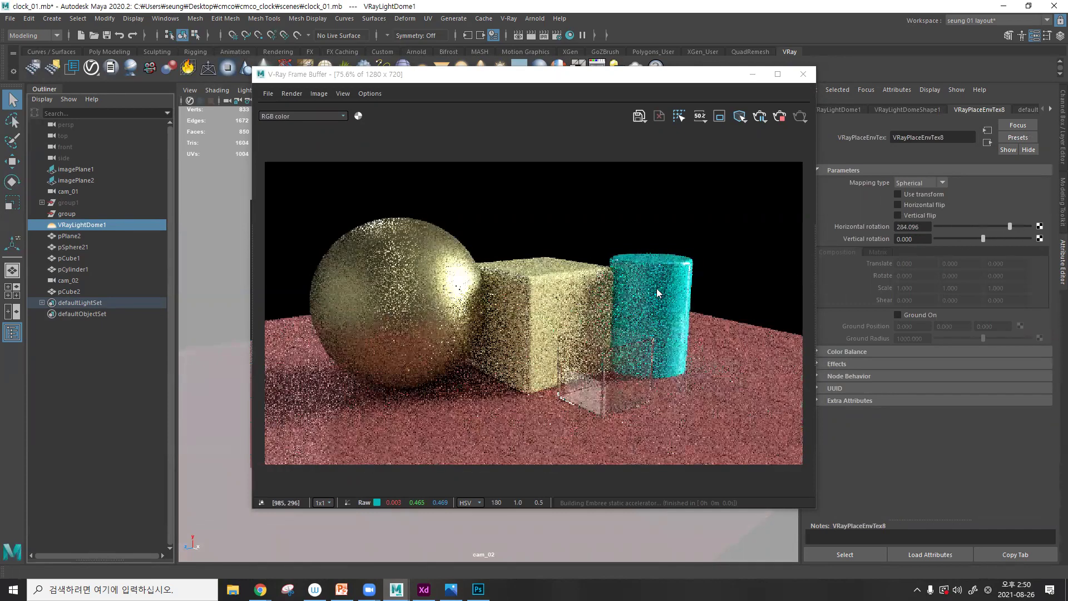
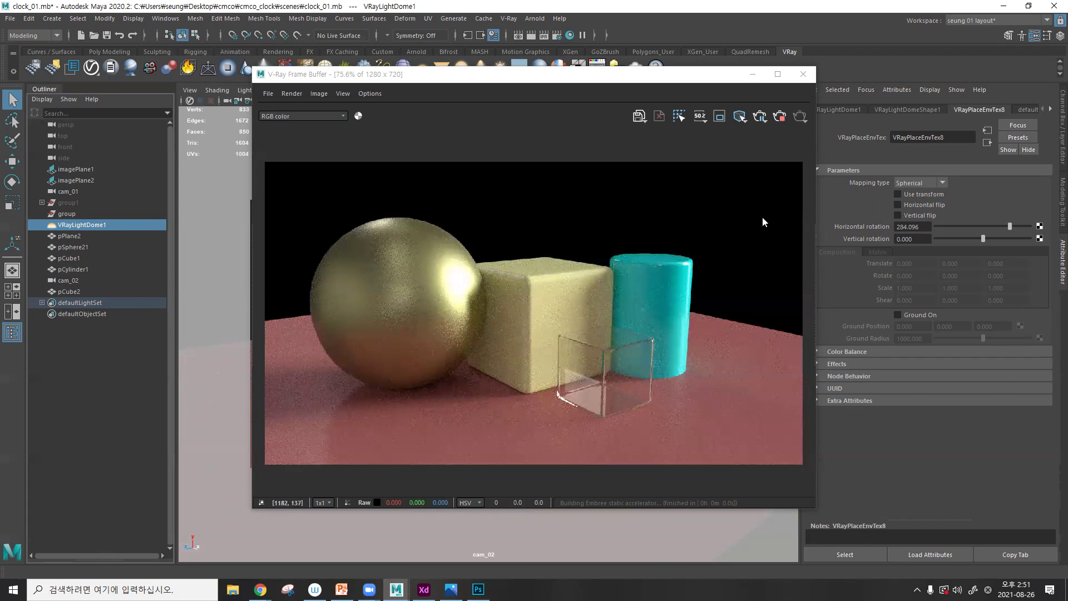
pyautogui.click(807, 79)
pyautogui.click(619, 251)
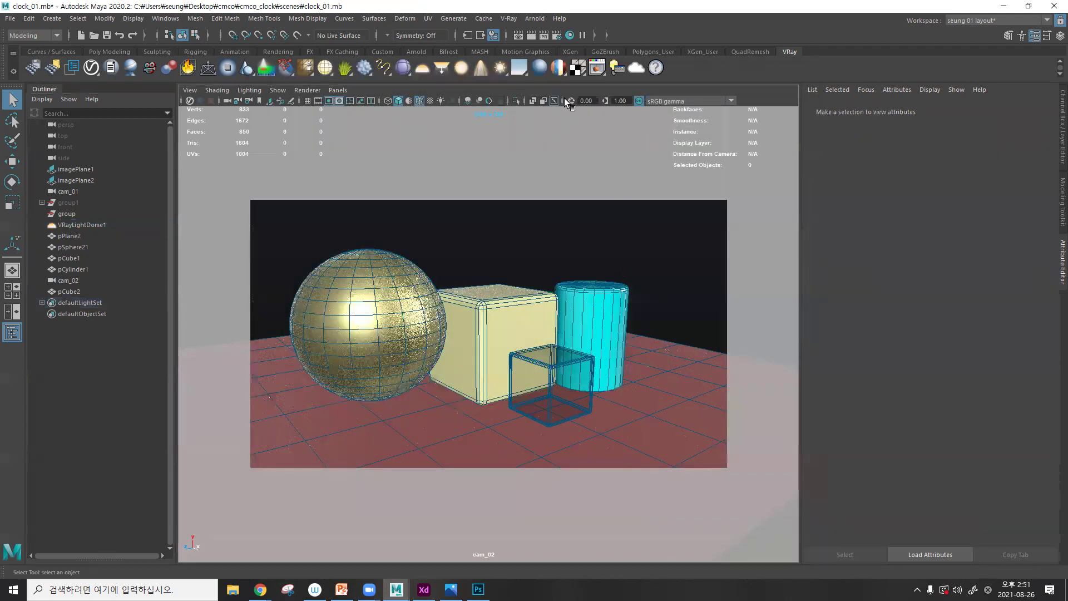
# - Remove the multi_cmco, Material ID and Multi Matte elements from the added render elements
pyautogui.click(559, 35)
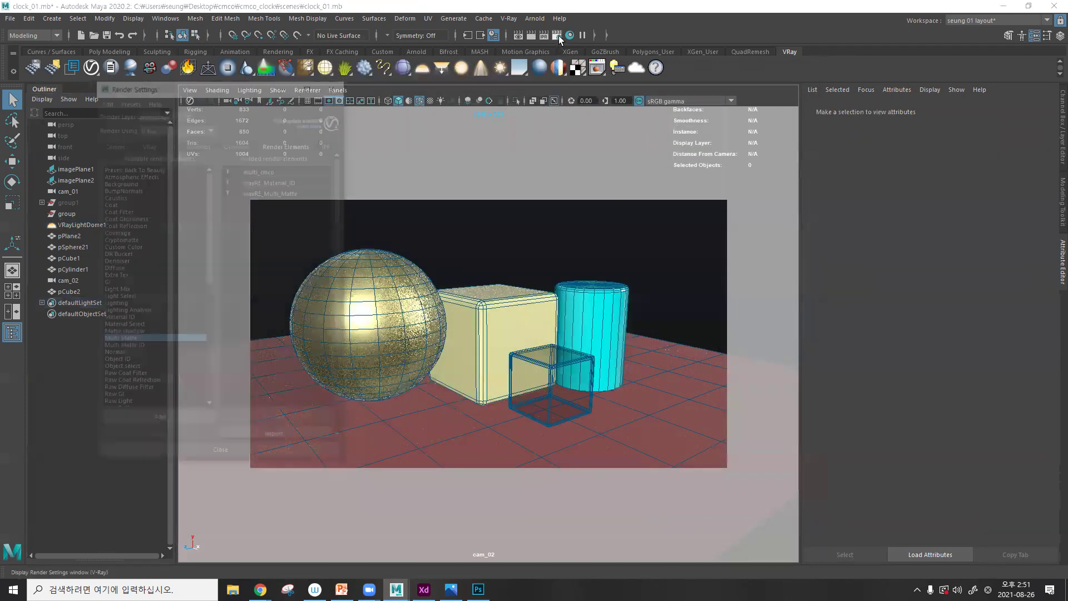
pyautogui.moveTo(214, 89); pyautogui.dragTo(360, 71)
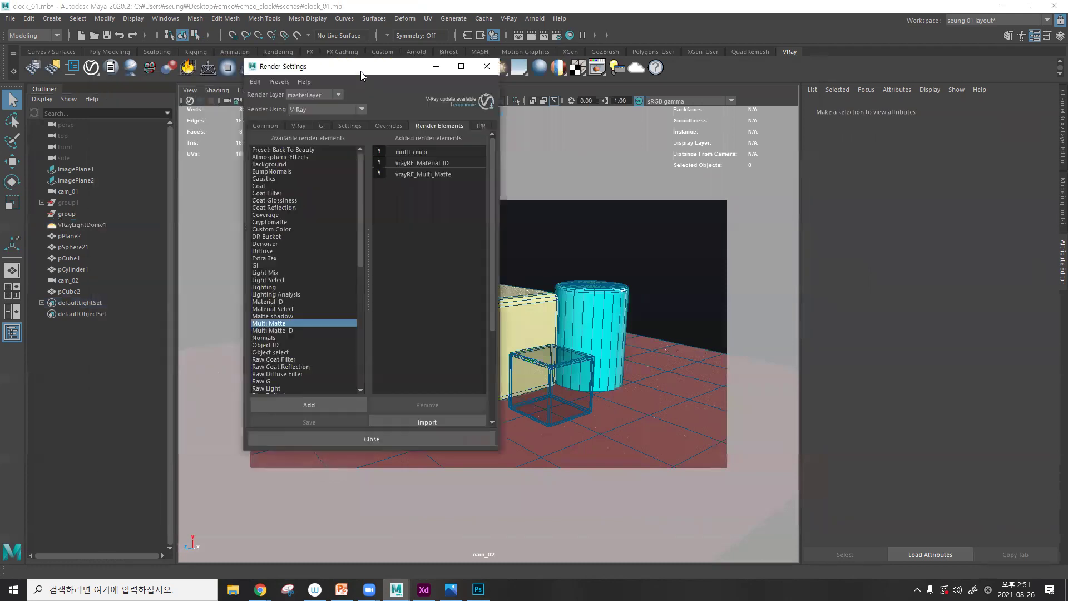
pyautogui.click(431, 152)
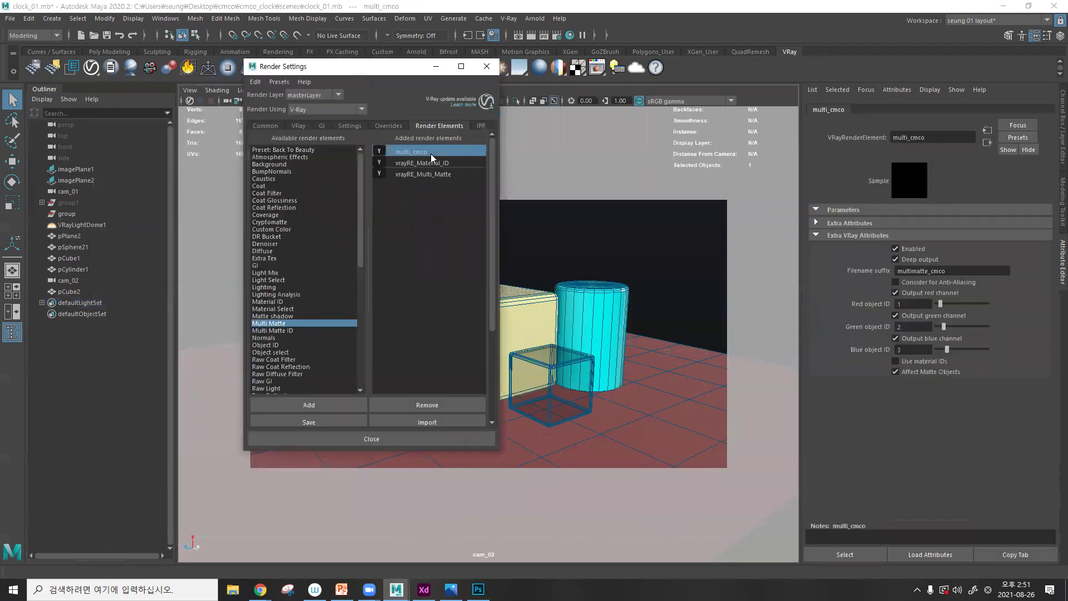
pyautogui.keyDown('shift'); pyautogui.click(437, 174); pyautogui.keyUp('shift')
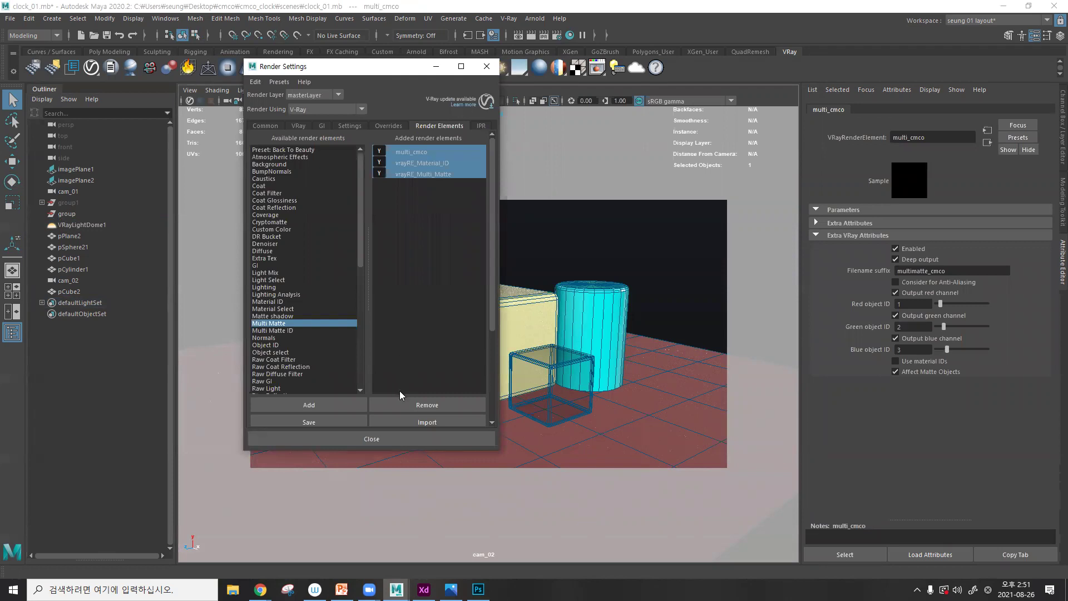
pyautogui.click(418, 401)
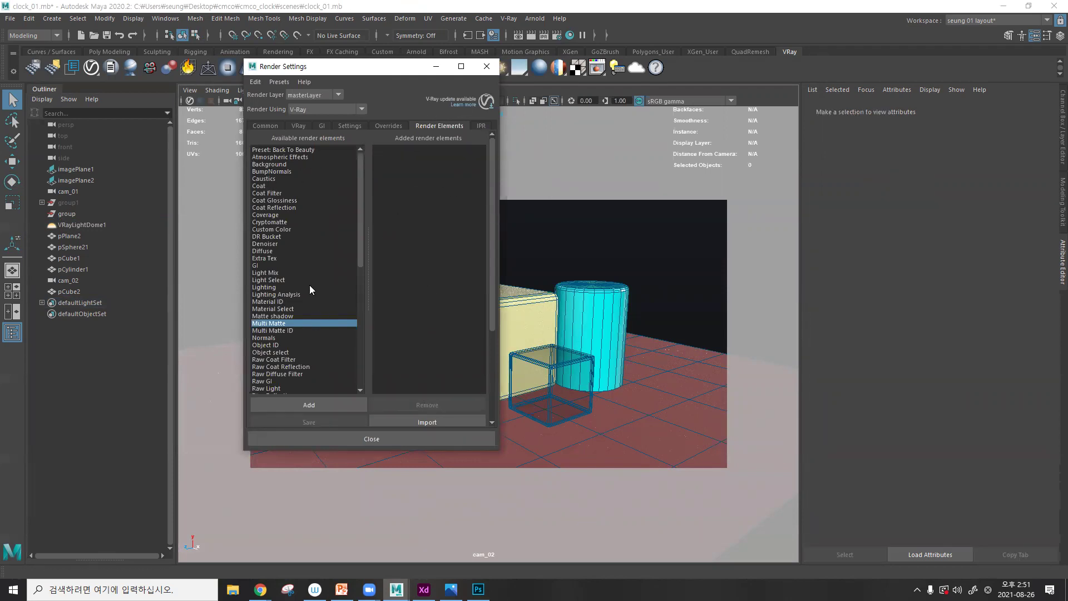
pyautogui.scroll(-1, 276, 205)
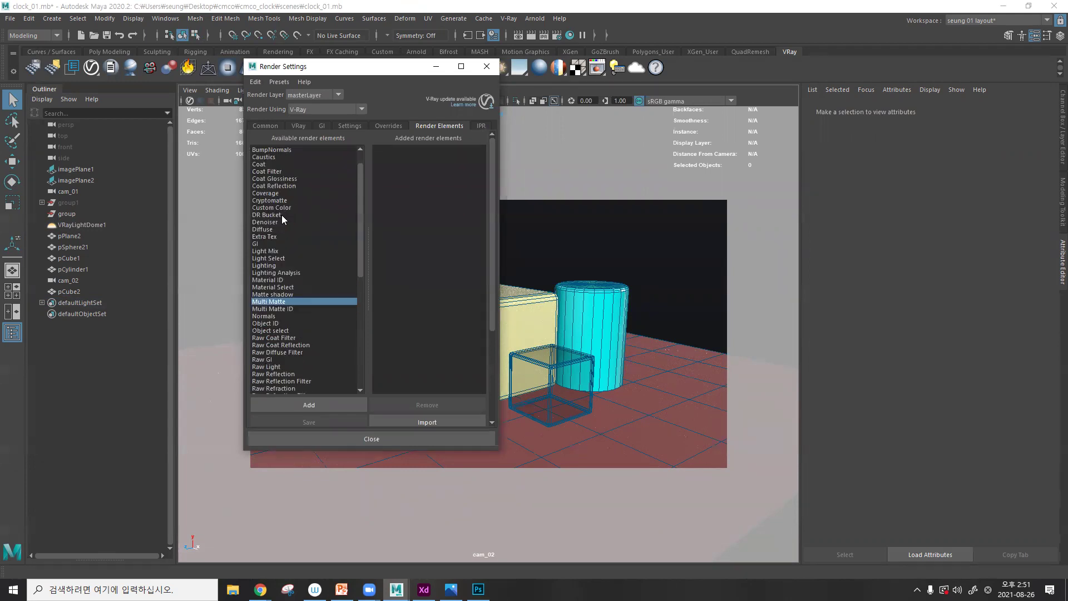
pyautogui.click(333, 404)
pyautogui.click(305, 359)
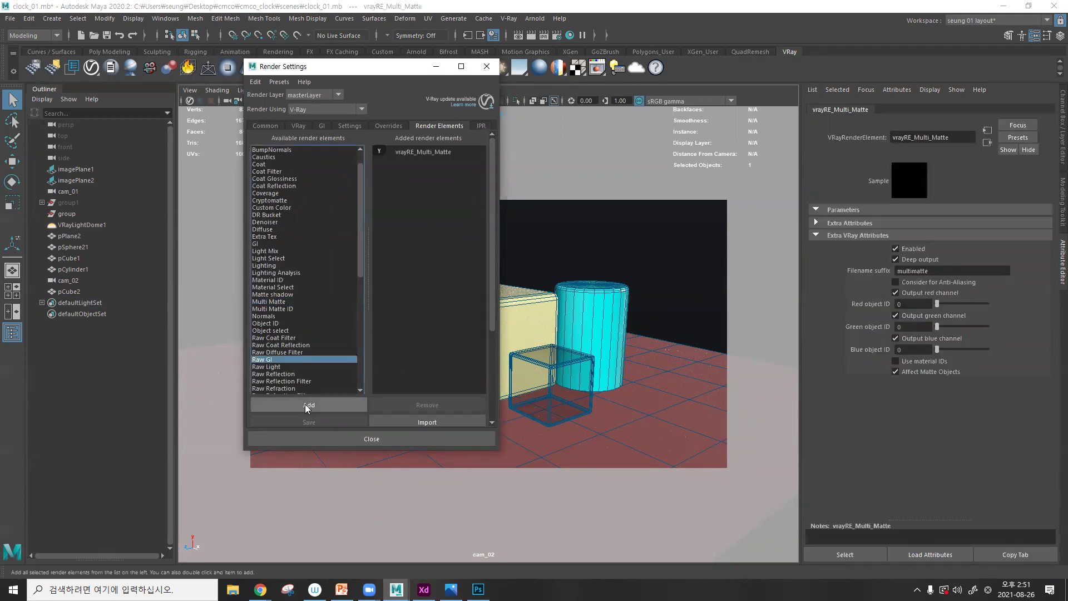
pyautogui.click(305, 404)
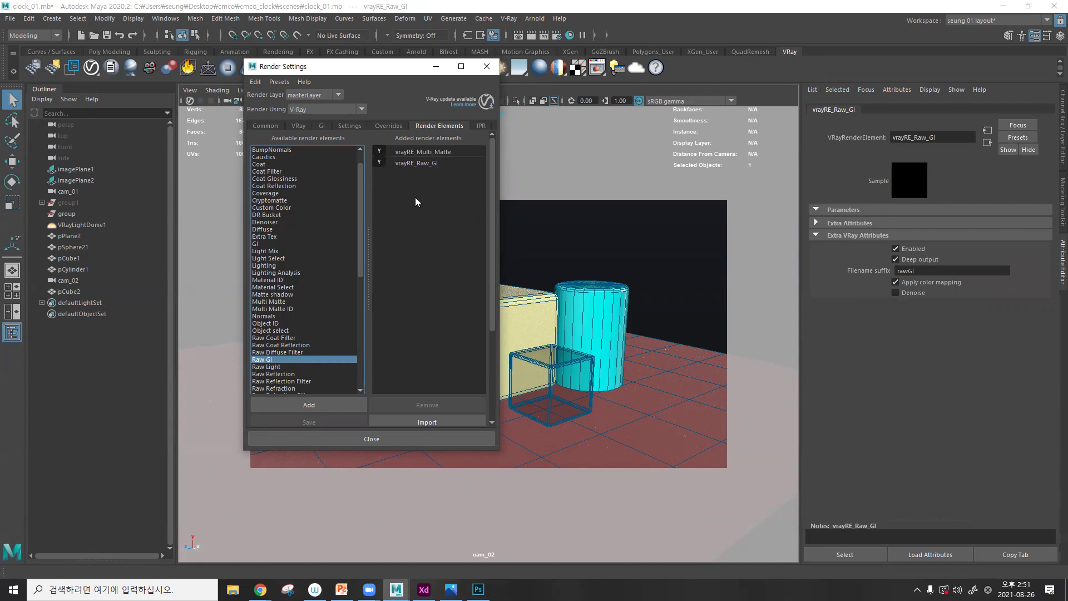
pyautogui.moveTo(429, 166); pyautogui.dragTo(436, 152)
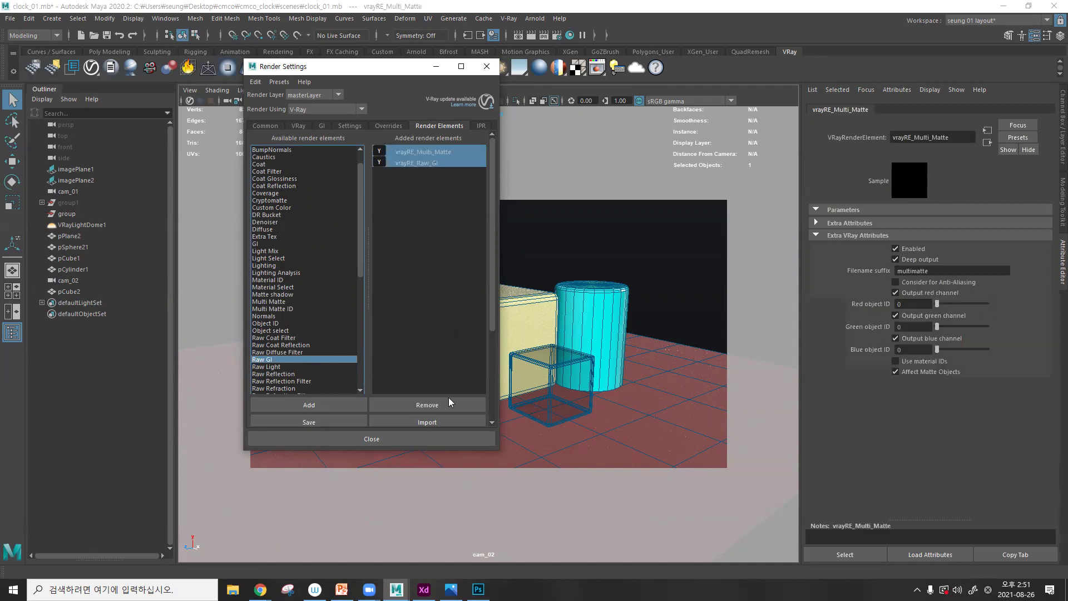
pyautogui.click(448, 400)
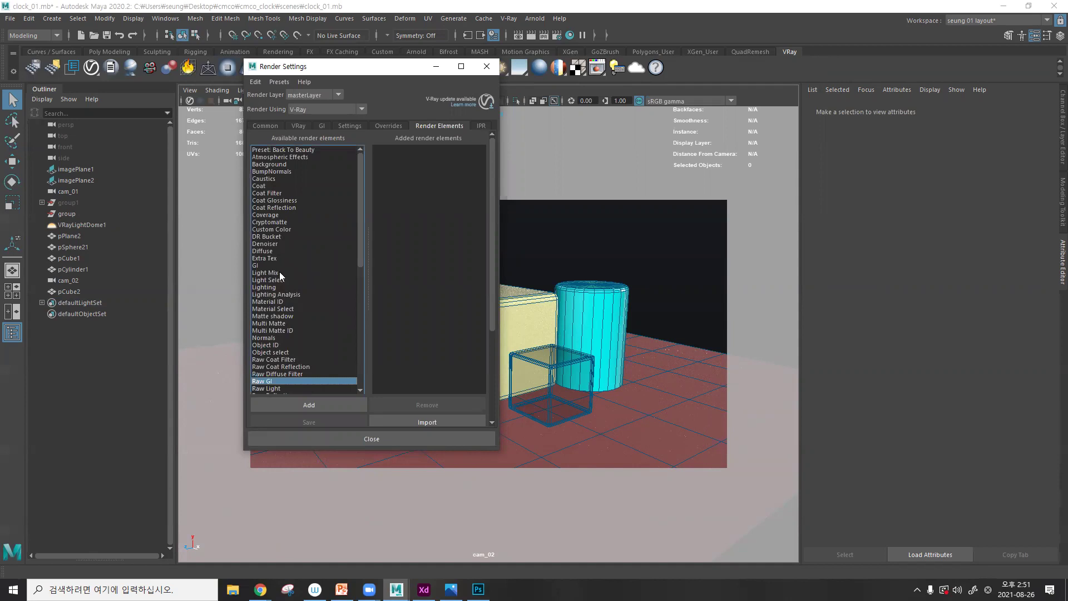
# - Add the GI, Lighting, Reflection, Refraction and Specular render elements together
pyautogui.click(276, 287)
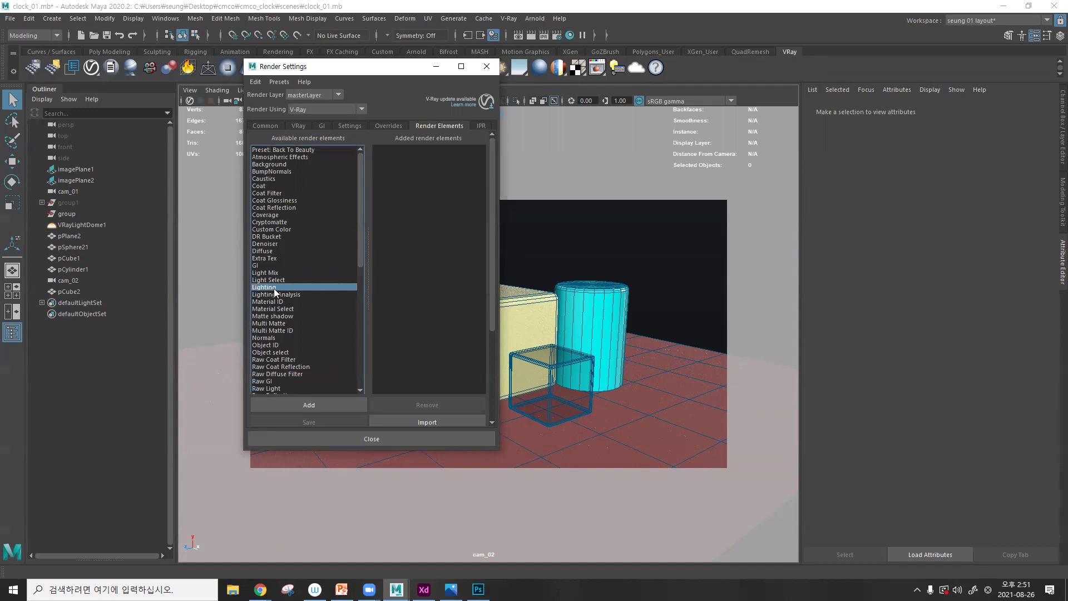
pyautogui.keyDown('ctrl'); pyautogui.click(280, 266); pyautogui.keyUp('ctrl')
pyautogui.scroll(-2, 281, 265)
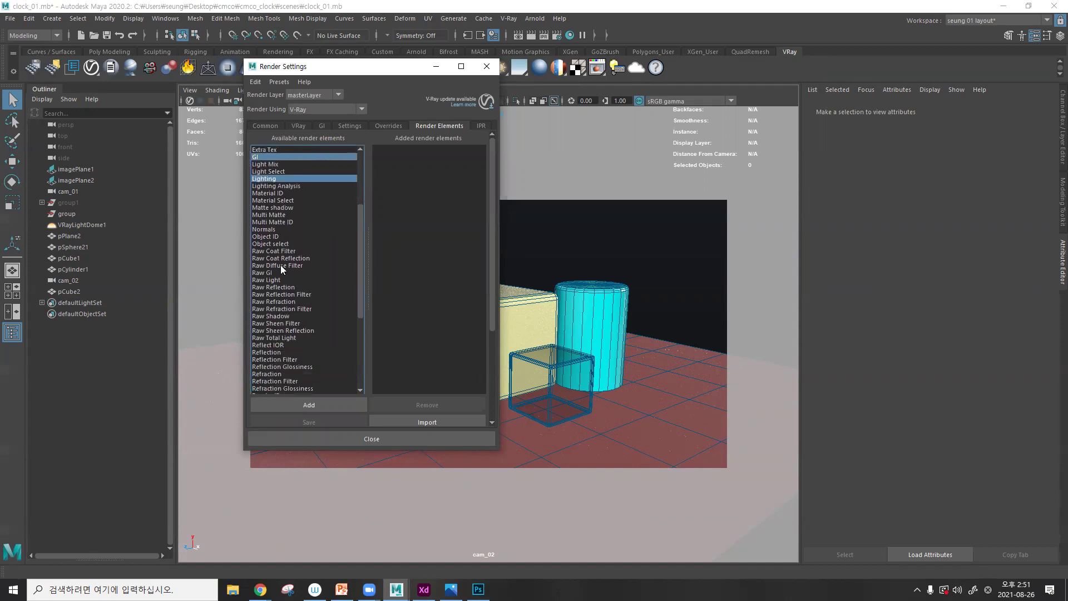
pyautogui.keyDown('ctrl'); pyautogui.click(276, 352); pyautogui.keyUp('ctrl')
pyautogui.scroll(-1, 280, 348)
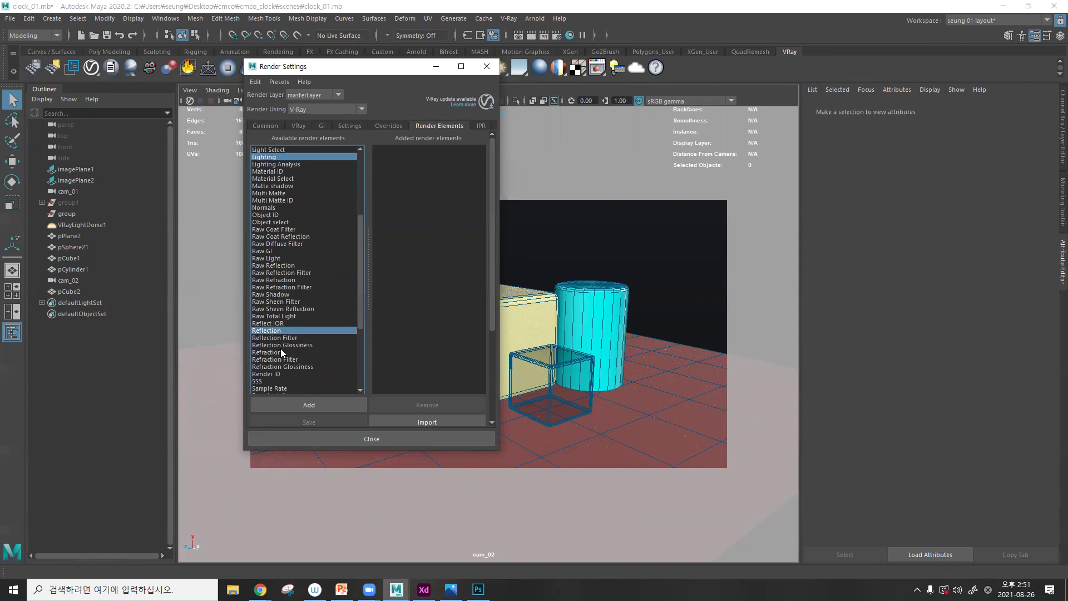
pyautogui.keyDown('ctrl'); pyautogui.click(269, 352); pyautogui.keyUp('ctrl')
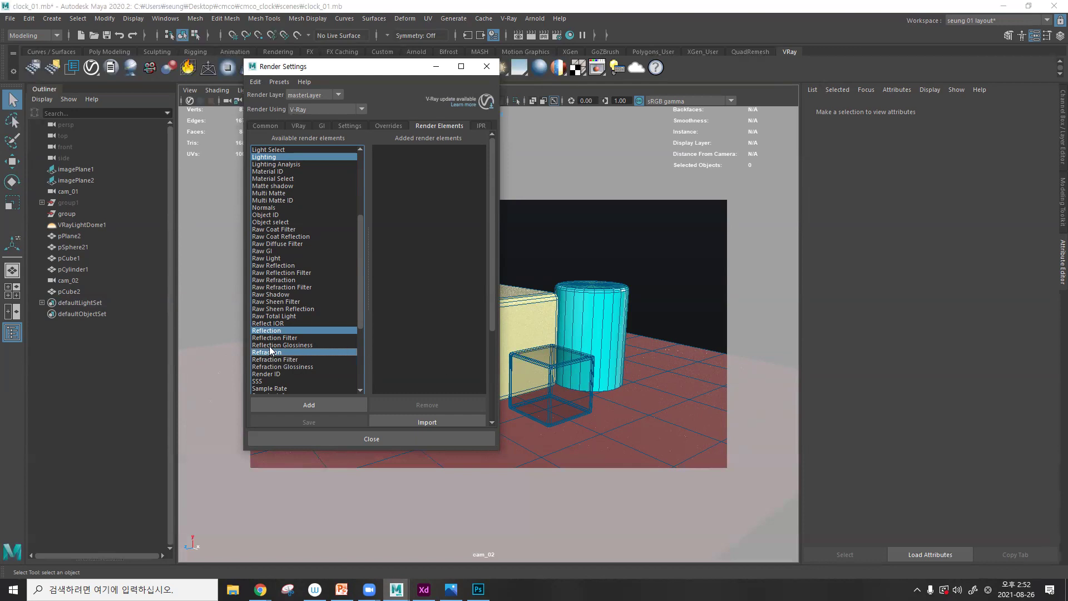
pyautogui.scroll(-1, 325, 331)
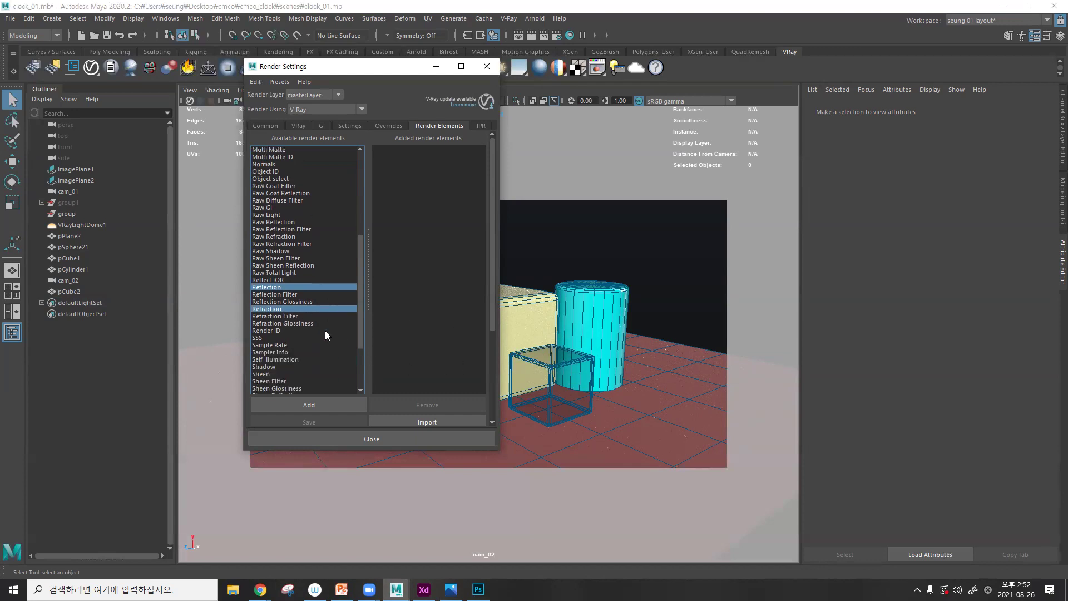
pyautogui.scroll(-1, 312, 312)
pyautogui.scroll(-3, 311, 315)
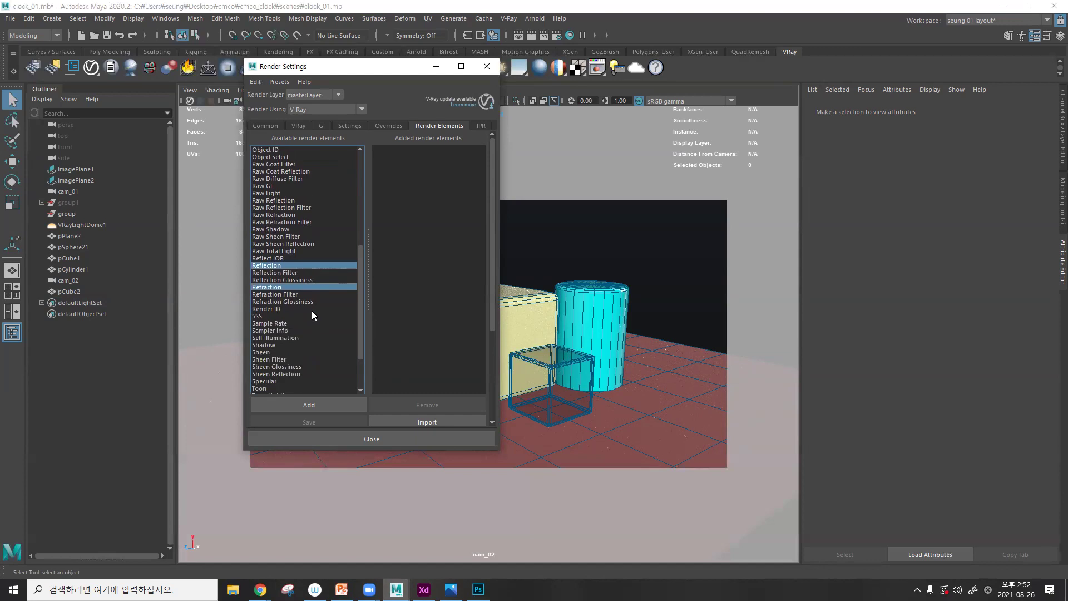
pyautogui.keyDown('ctrl'); pyautogui.click(266, 337); pyautogui.keyUp('ctrl')
pyautogui.scroll(-3, 275, 333)
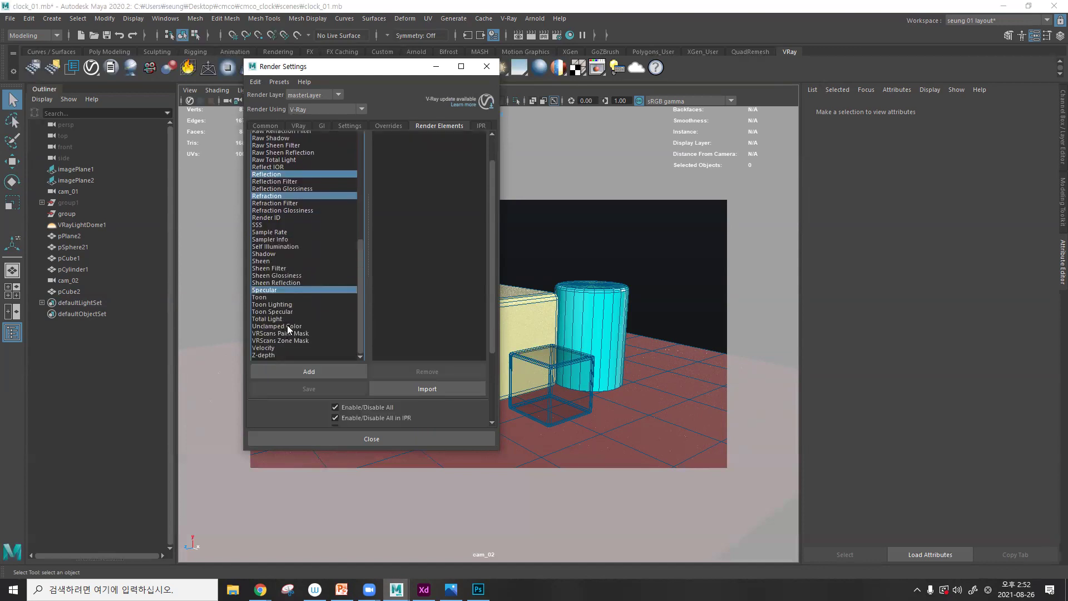
pyautogui.scroll(10, 312, 299)
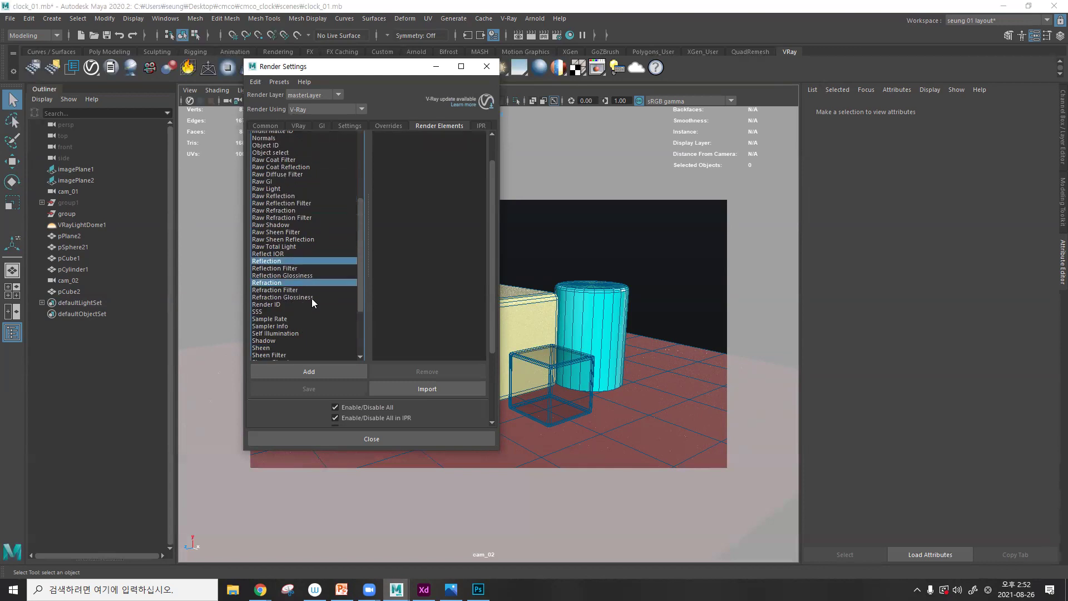
pyautogui.click(330, 369)
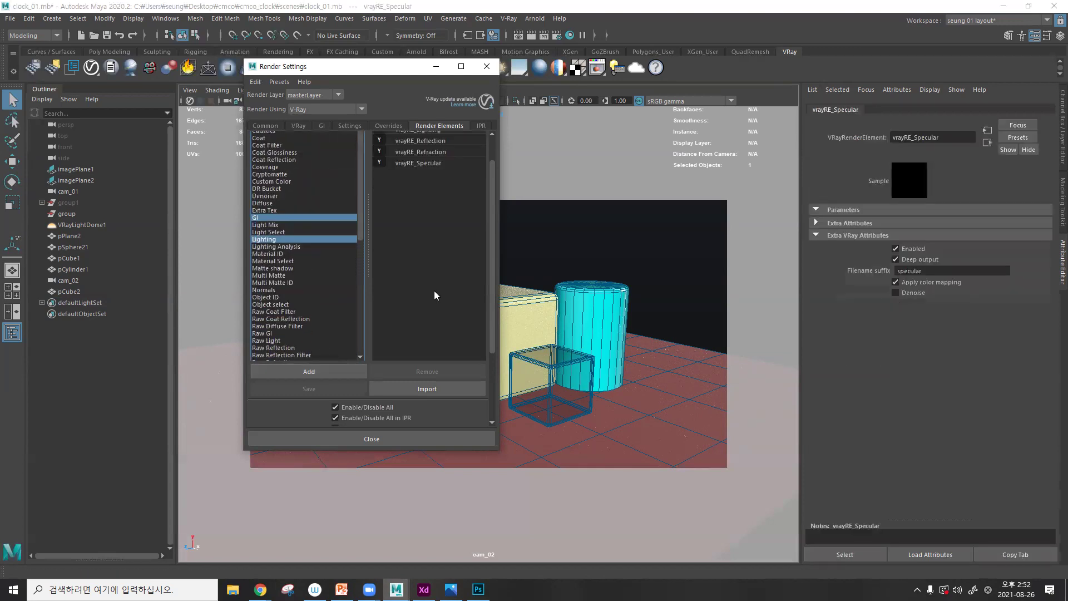
# - Select the cylinder and save the scene
pyautogui.moveTo(488, 177); pyautogui.dragTo(491, 159)
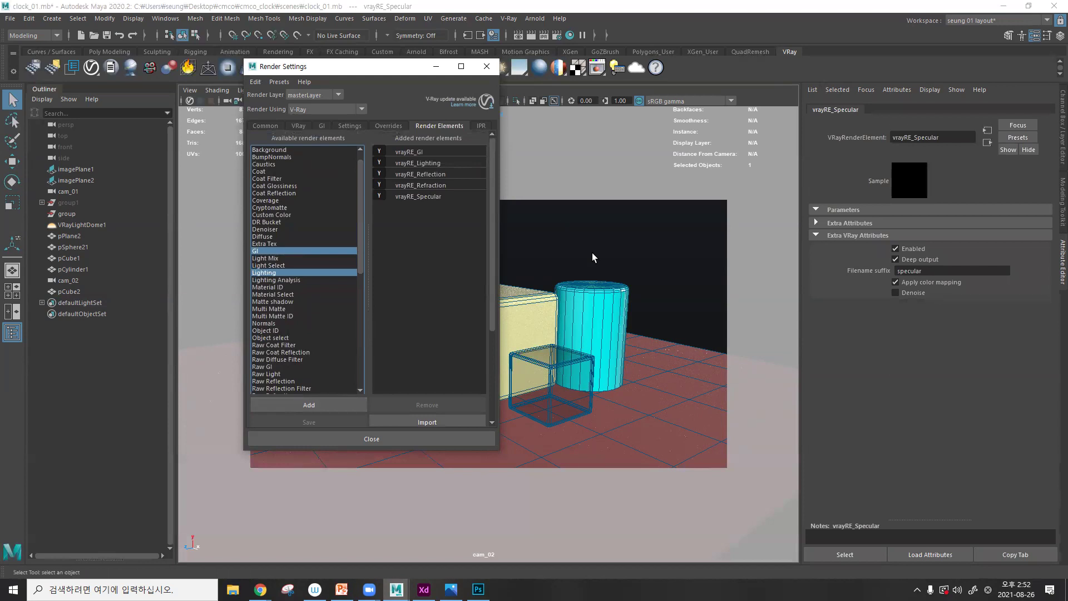
pyautogui.click(617, 288)
pyautogui.hotkey('ctrl', 's')
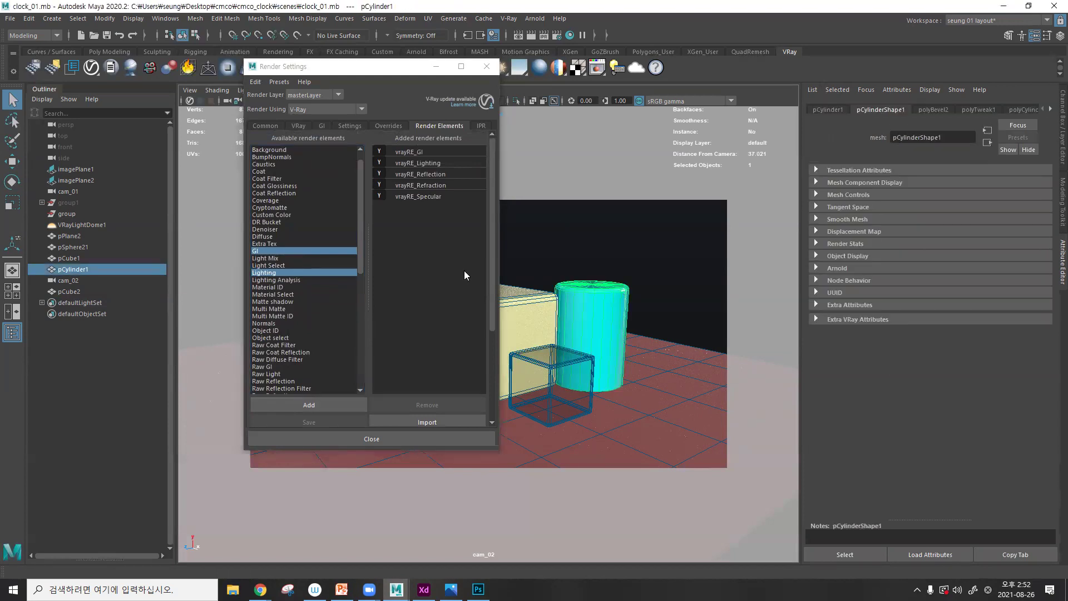
# - Examine the settings of the added GI, Lighting, Reflection, Refraction and Specular render elements one by one
pyautogui.click(432, 163)
pyautogui.click(428, 152)
pyautogui.click(437, 175)
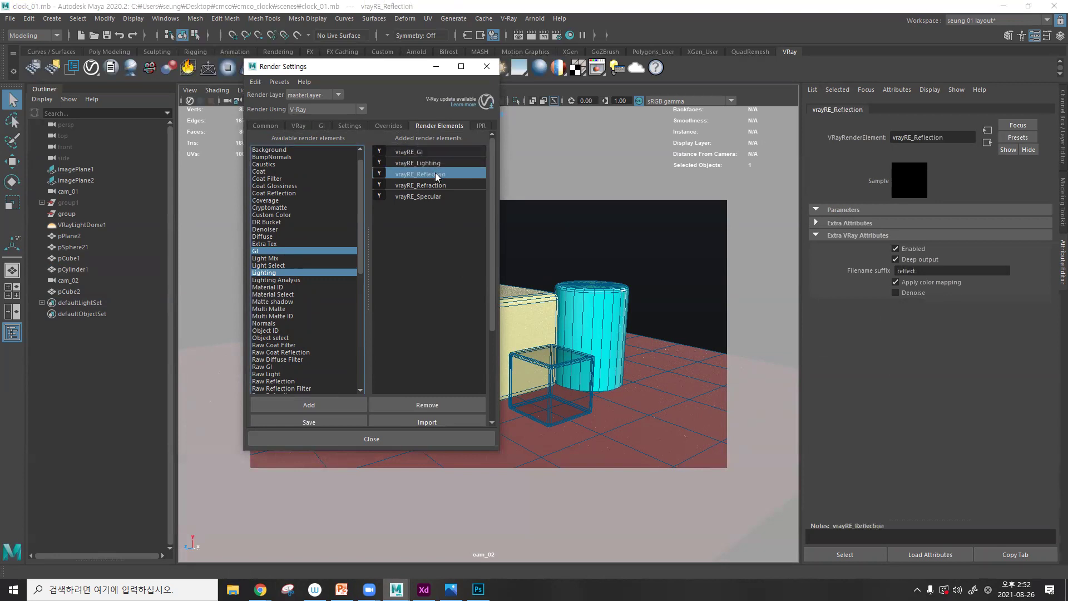
pyautogui.click(440, 184)
pyautogui.click(443, 196)
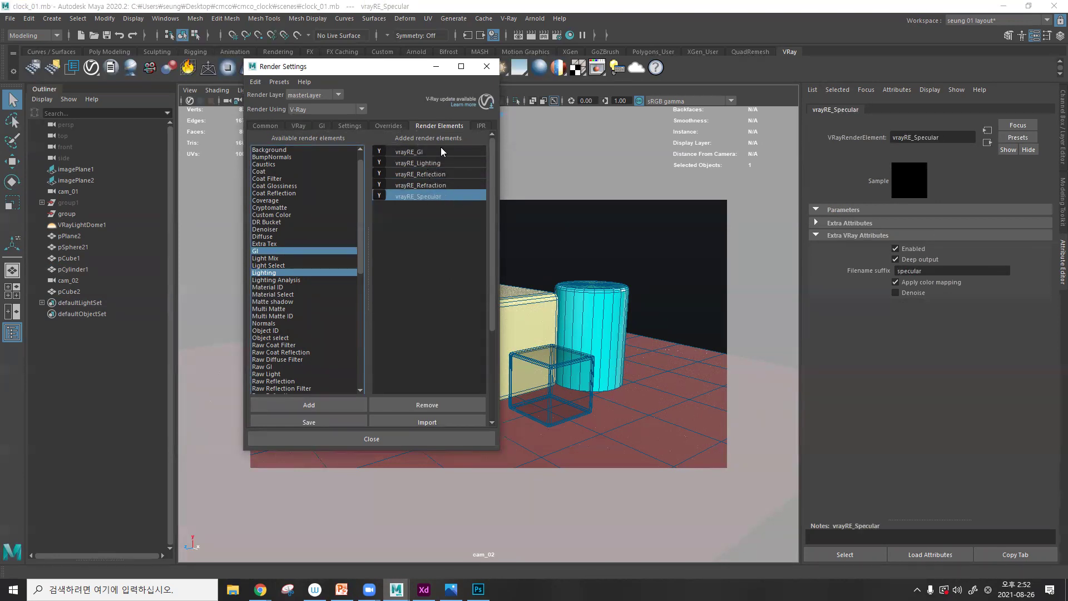
# - Look through the available render elements, including SSS, Shadow and Coat, and close the render settings
pyautogui.scroll(-3, 331, 215)
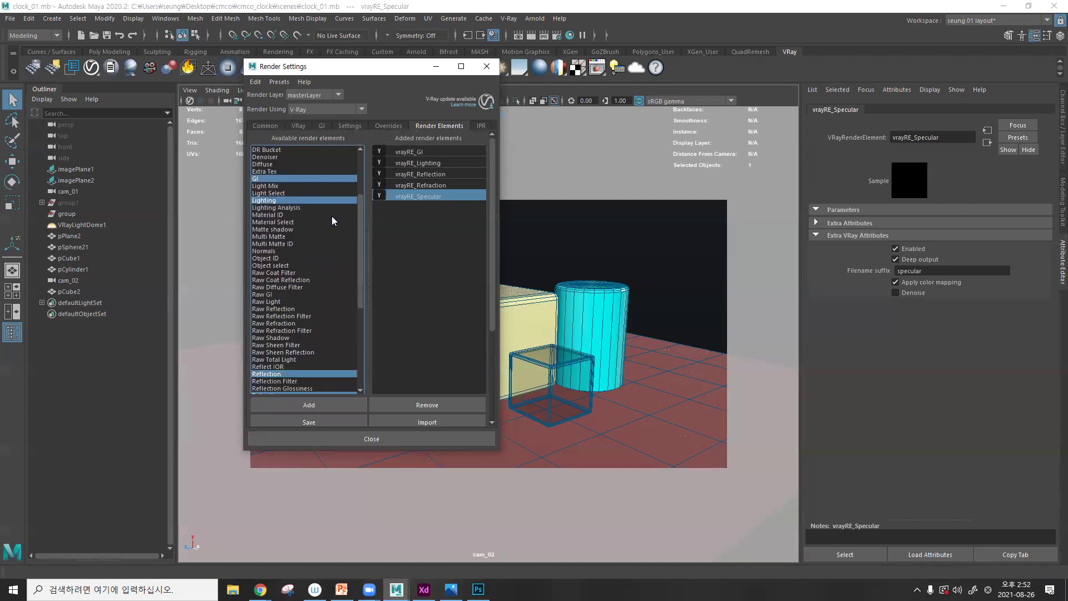
pyautogui.scroll(-5, 332, 220)
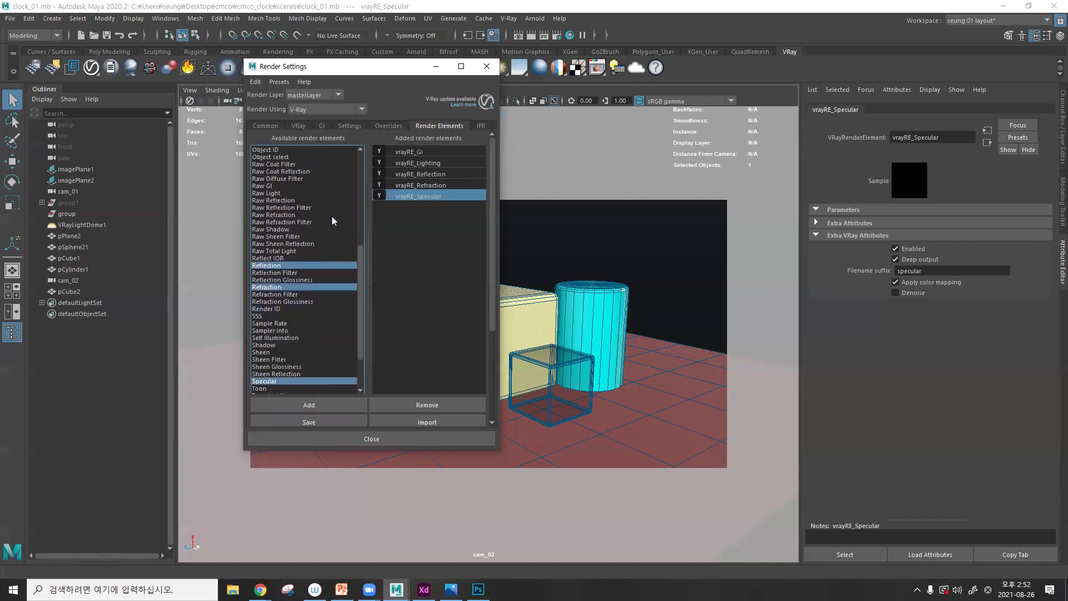
pyautogui.click(280, 316)
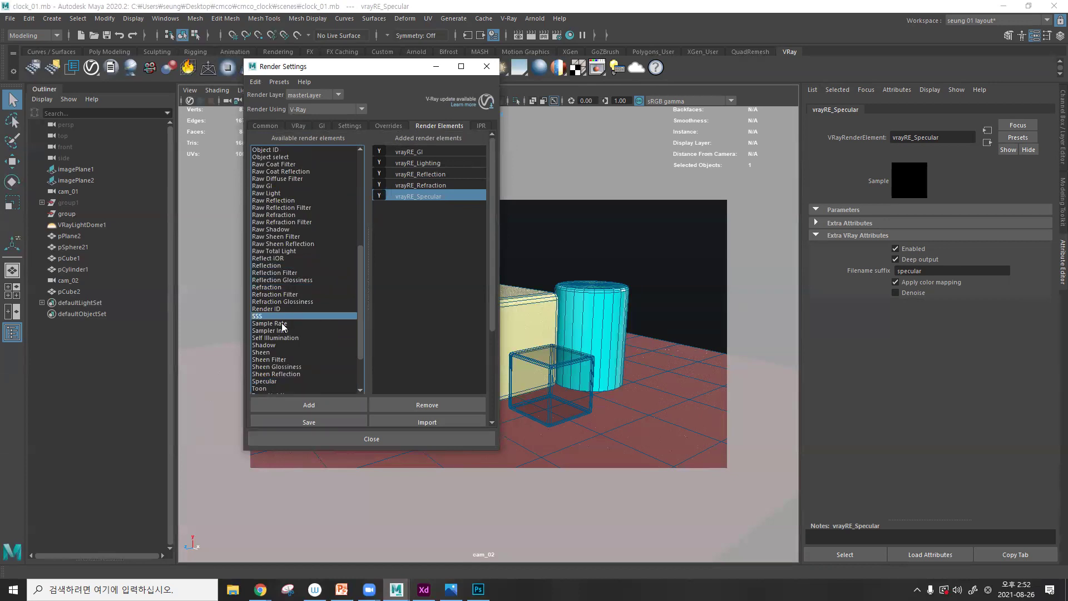
pyautogui.click(266, 345)
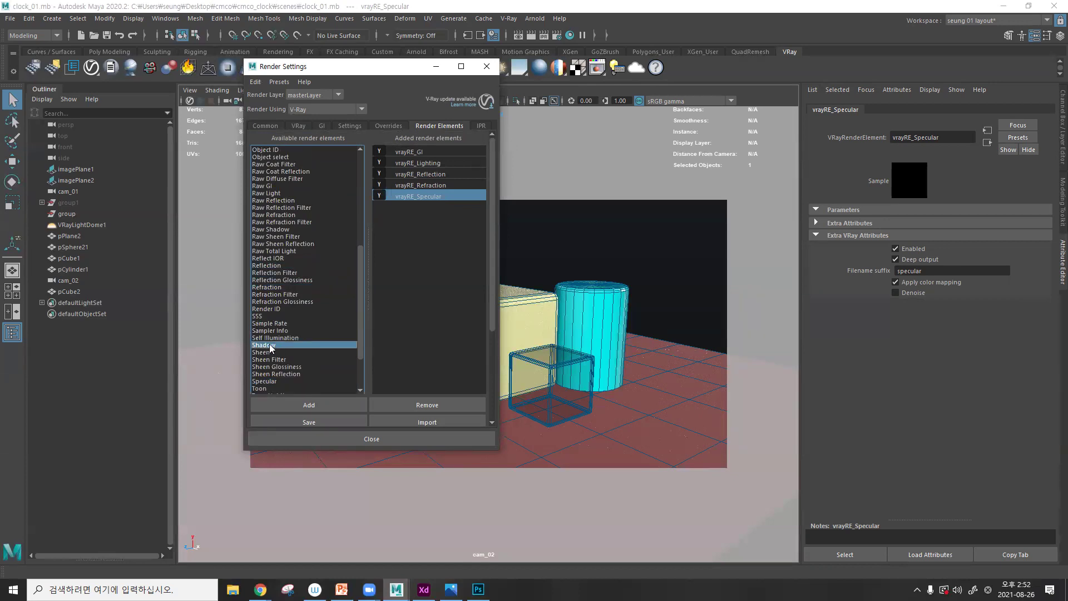
pyautogui.scroll(-3, 284, 346)
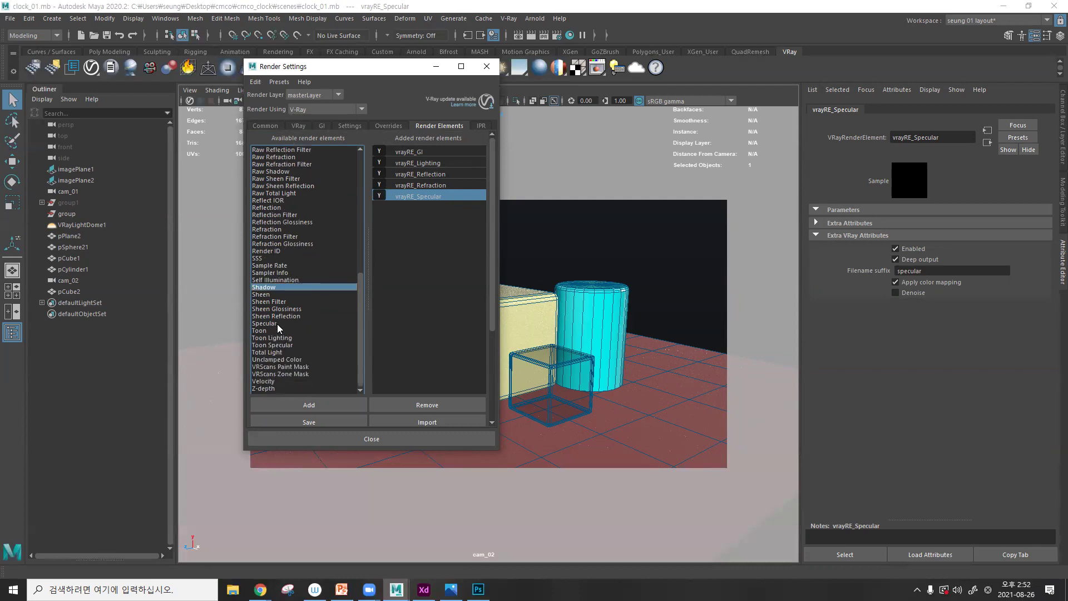
pyautogui.scroll(-2, 280, 328)
pyautogui.scroll(10, 291, 314)
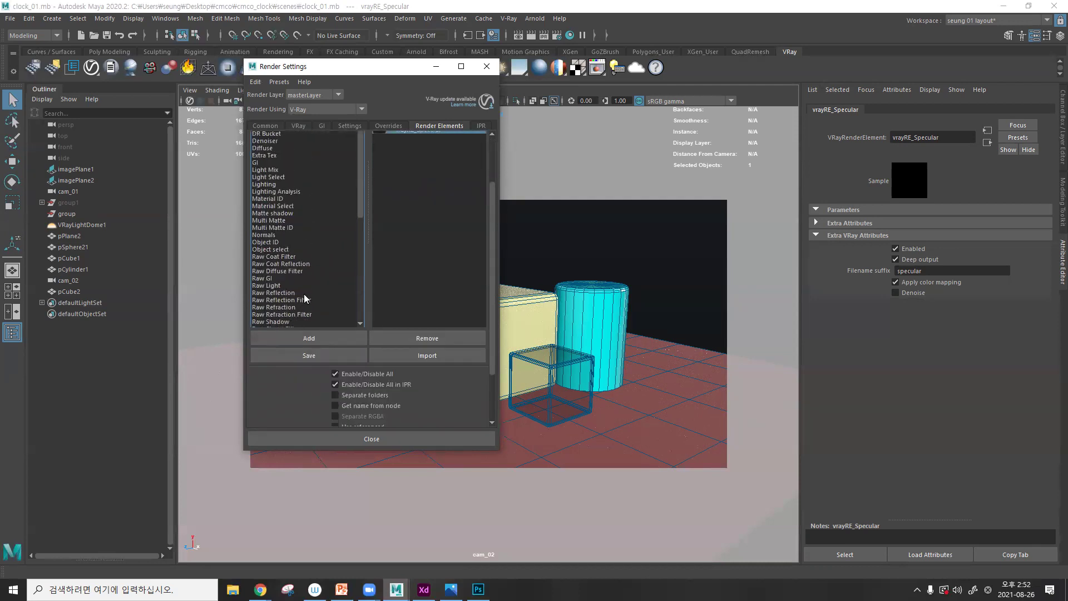
pyautogui.scroll(2, 303, 295)
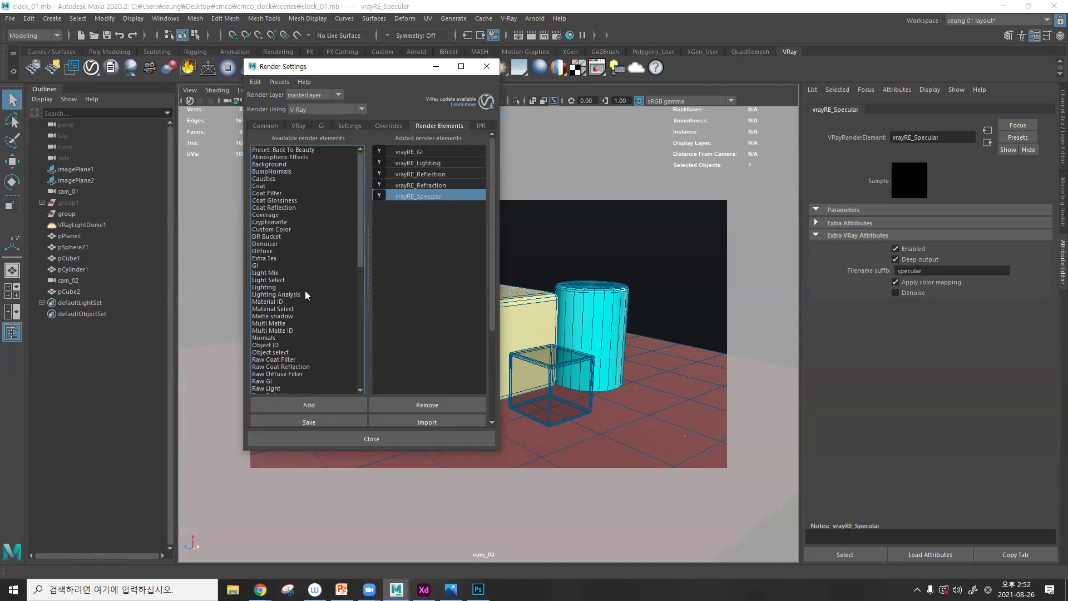
pyautogui.click(259, 186)
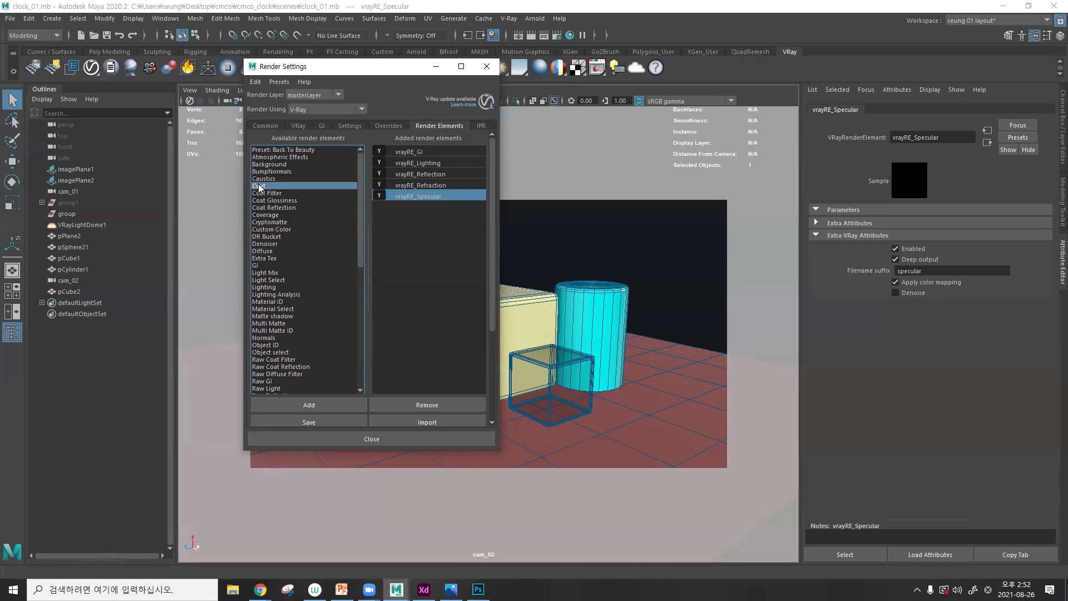
pyautogui.click(481, 71)
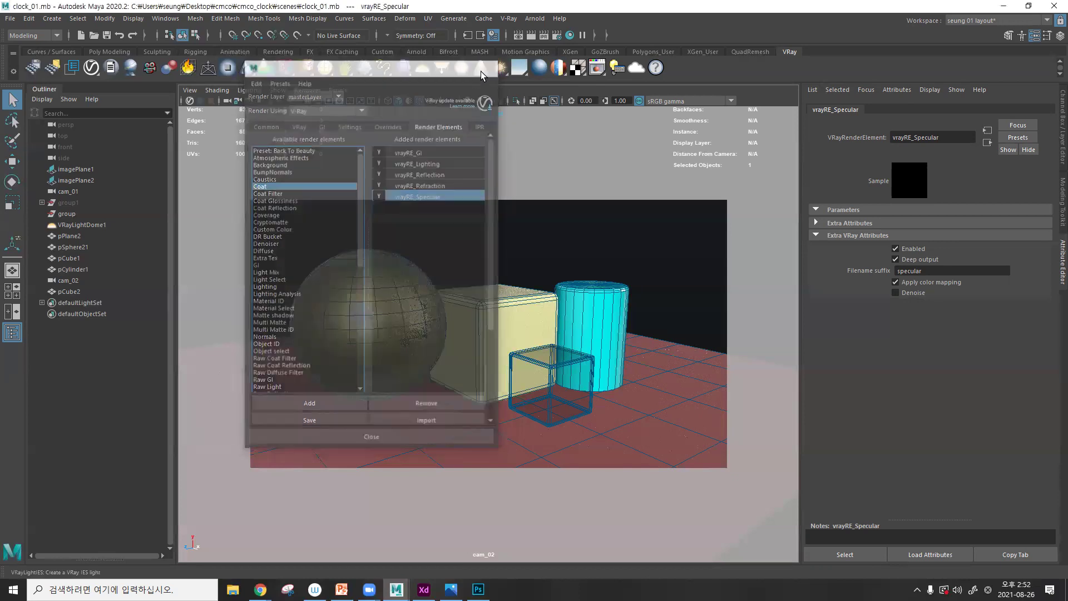
pyautogui.click(558, 35)
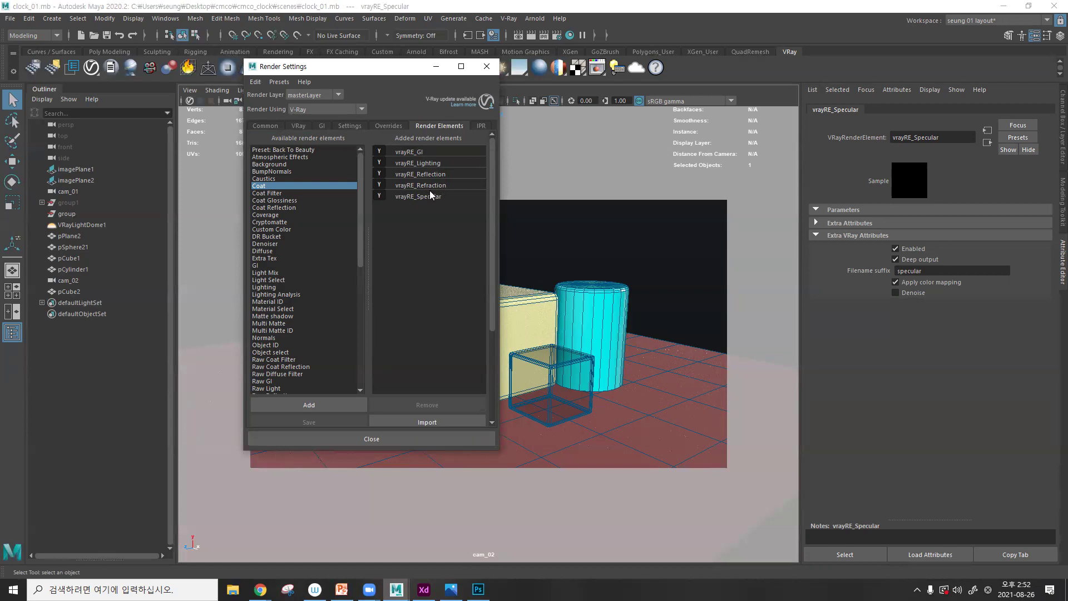
pyautogui.click(486, 66)
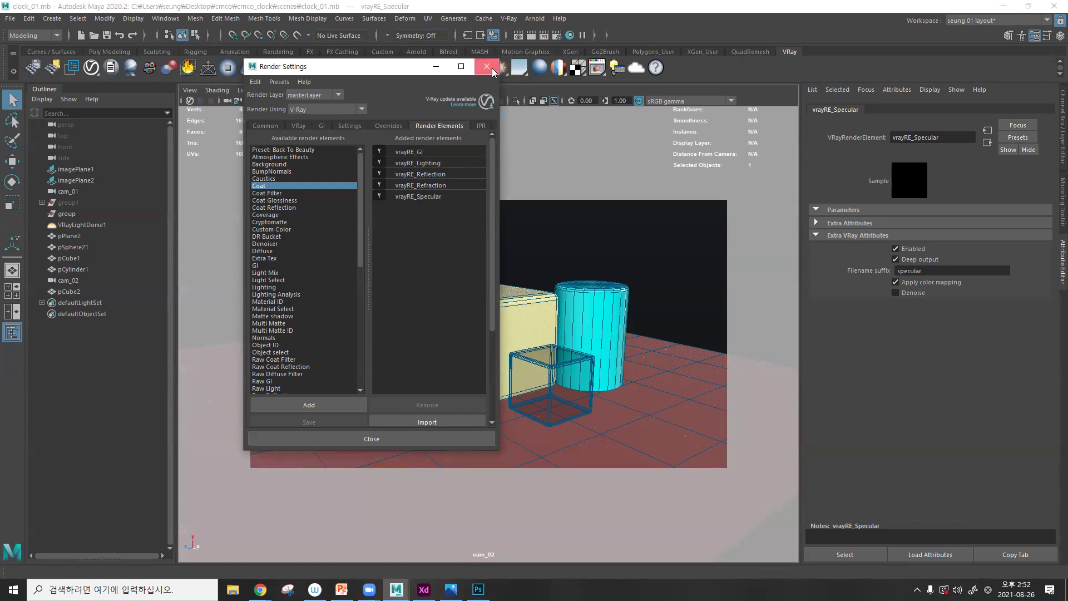
# - Render the cam_02 view with the added elements and enlarge the frame buffer window
pyautogui.click(569, 36)
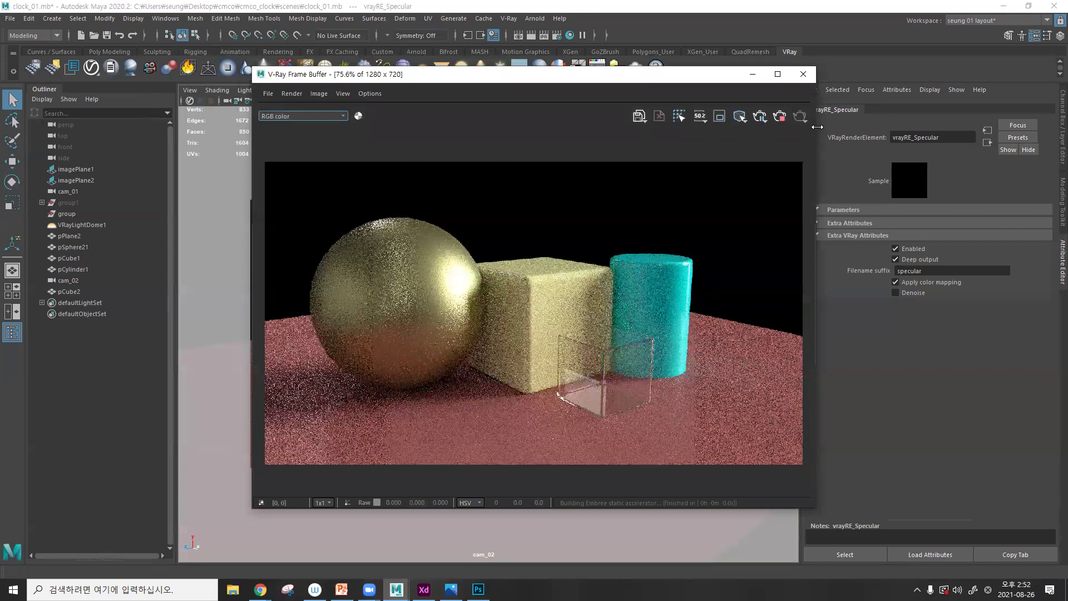
pyautogui.moveTo(817, 126); pyautogui.dragTo(916, 128)
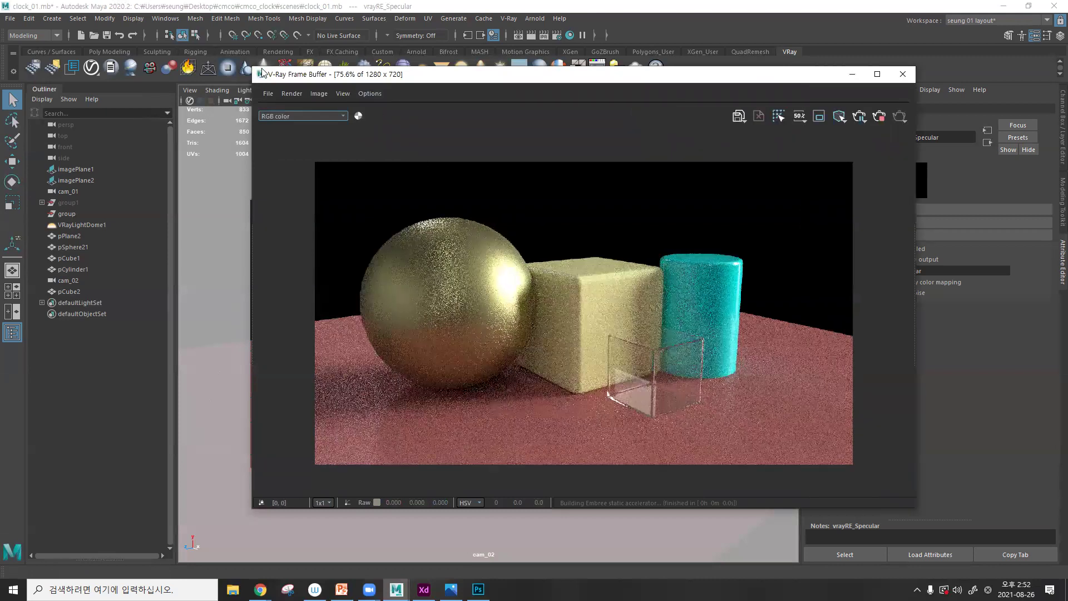
pyautogui.moveTo(251, 67); pyautogui.dragTo(226, 33)
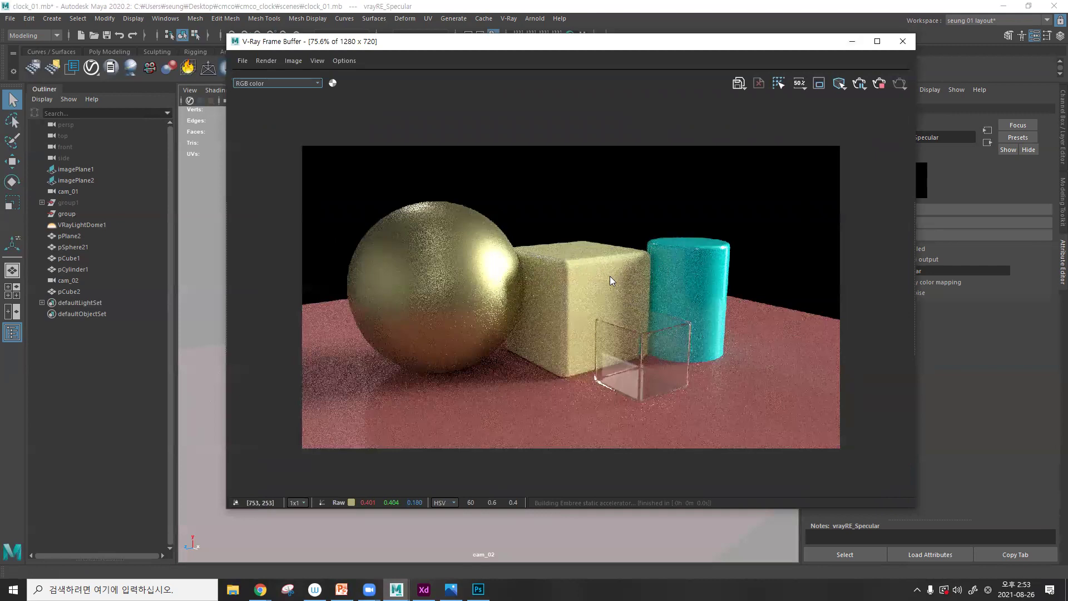
# - Inspect the lighting, GI, reflect, refract and specular passes in the frame buffer, return to RGB color and close it
pyautogui.click(313, 84)
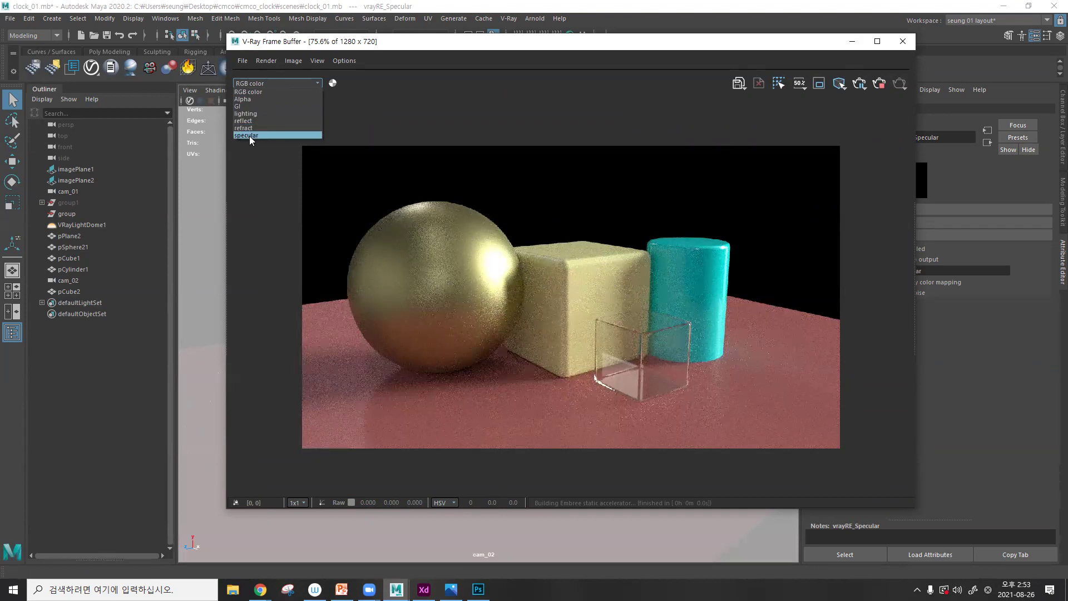
pyautogui.click(260, 113)
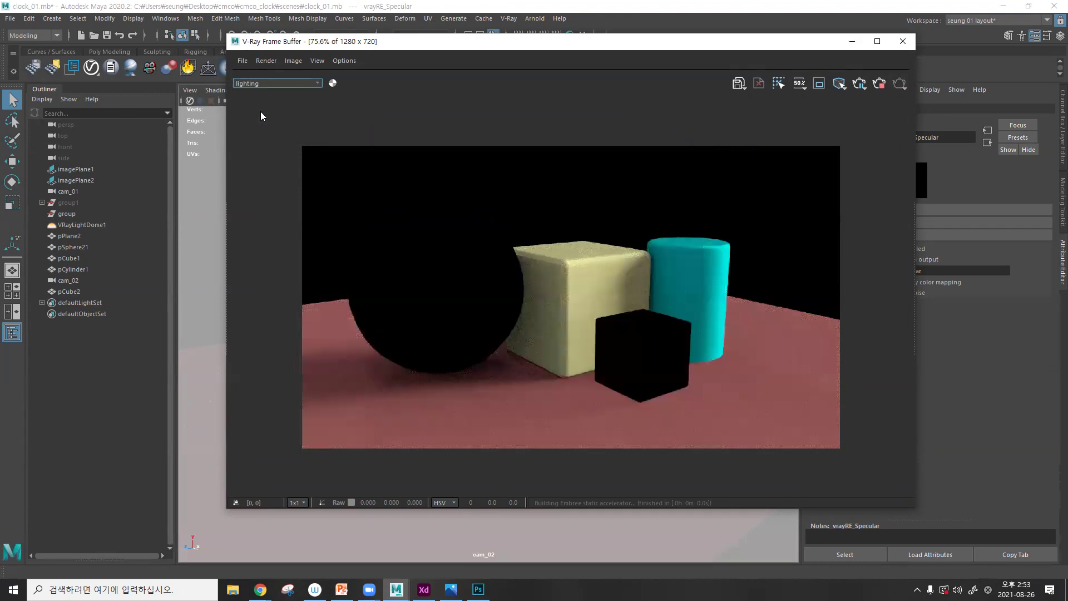
pyautogui.click(287, 84)
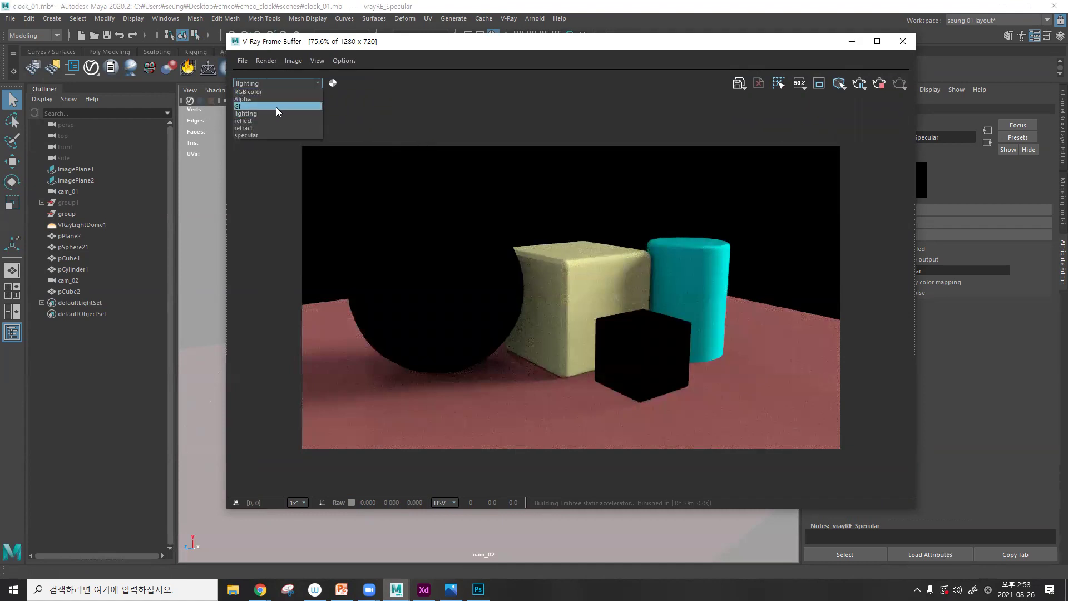
pyautogui.click(276, 106)
pyautogui.click(278, 84)
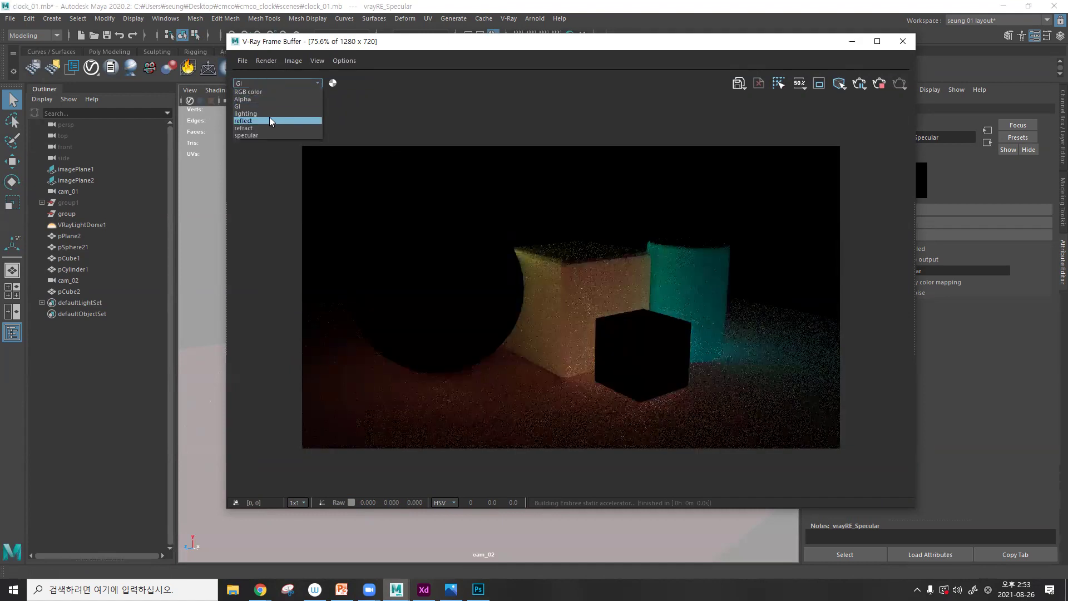
pyautogui.click(269, 117)
pyautogui.click(289, 82)
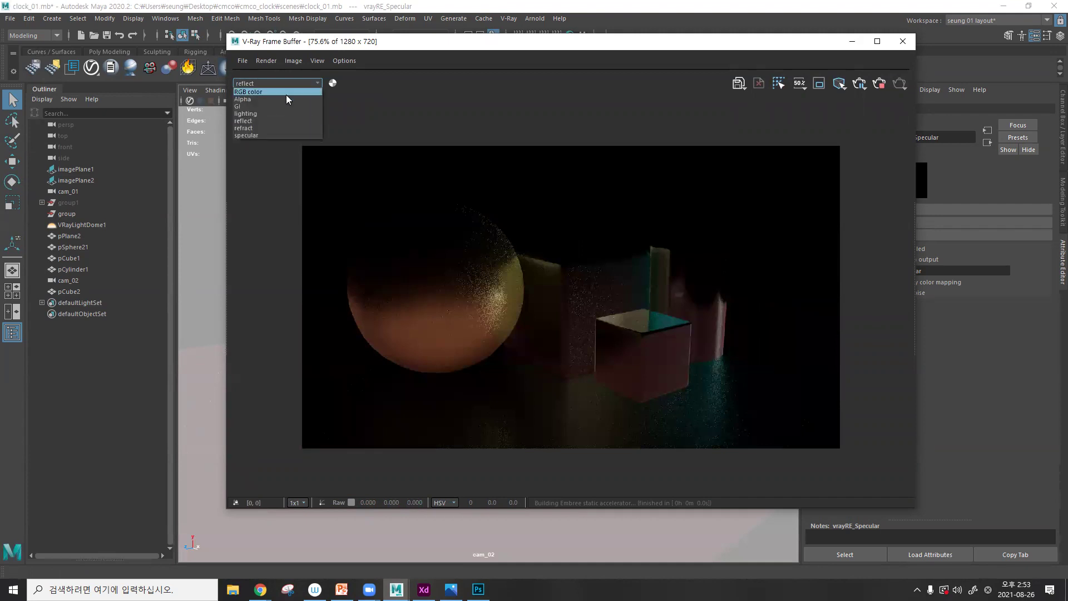
pyautogui.click(270, 129)
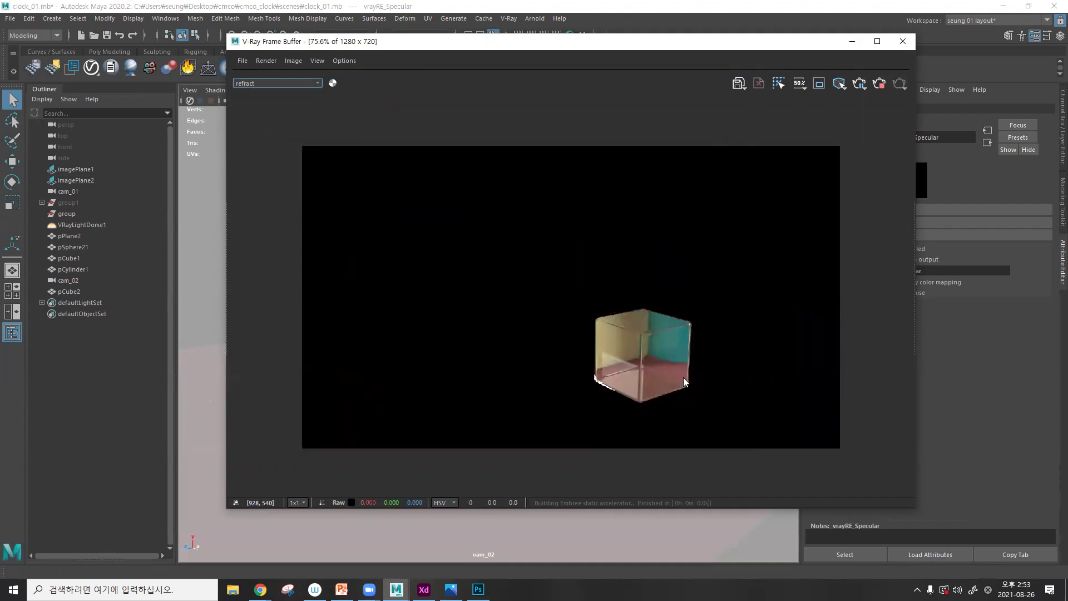
pyautogui.click(271, 83)
pyautogui.click(270, 137)
pyautogui.click(272, 85)
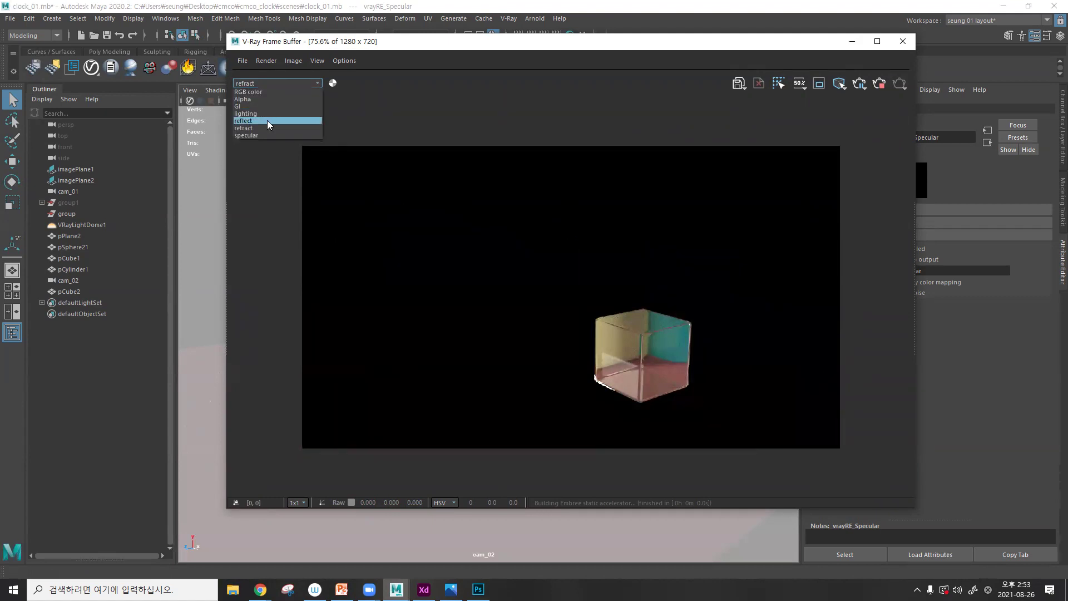
pyautogui.click(265, 132)
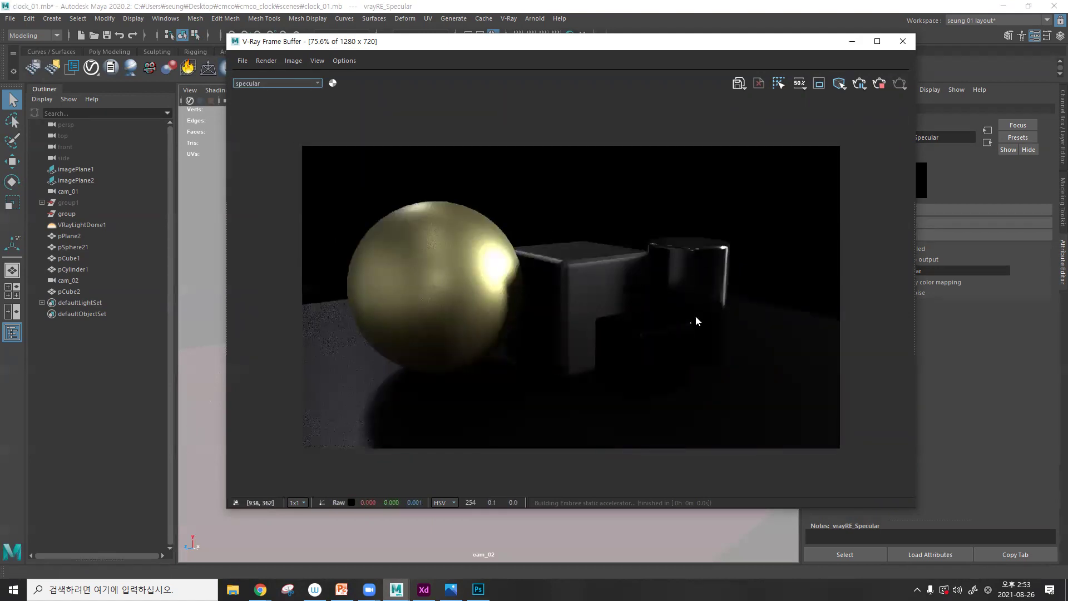
pyautogui.click(284, 82)
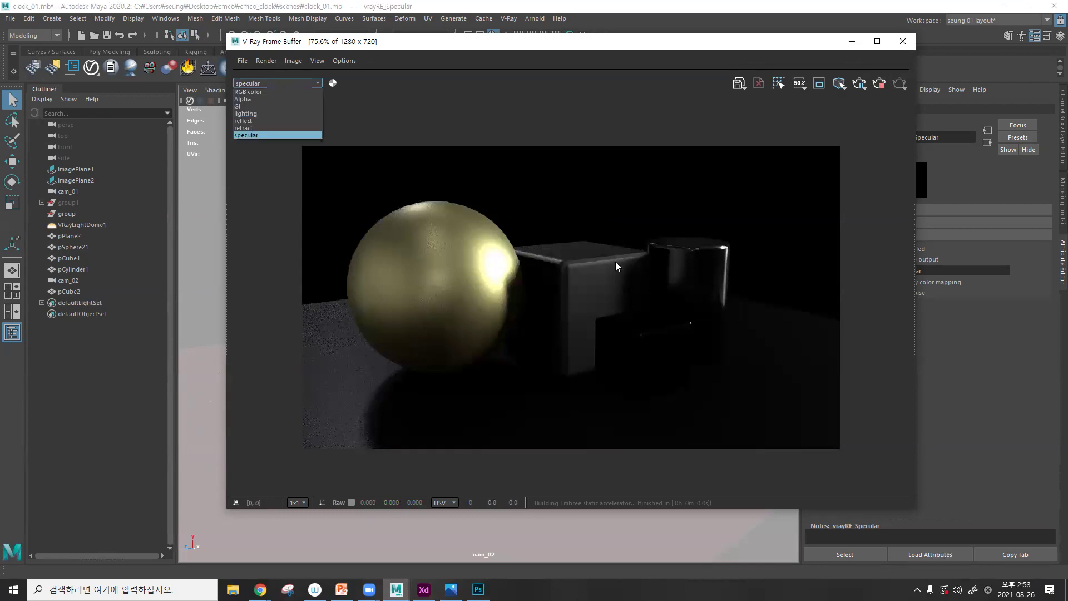
pyautogui.click(281, 91)
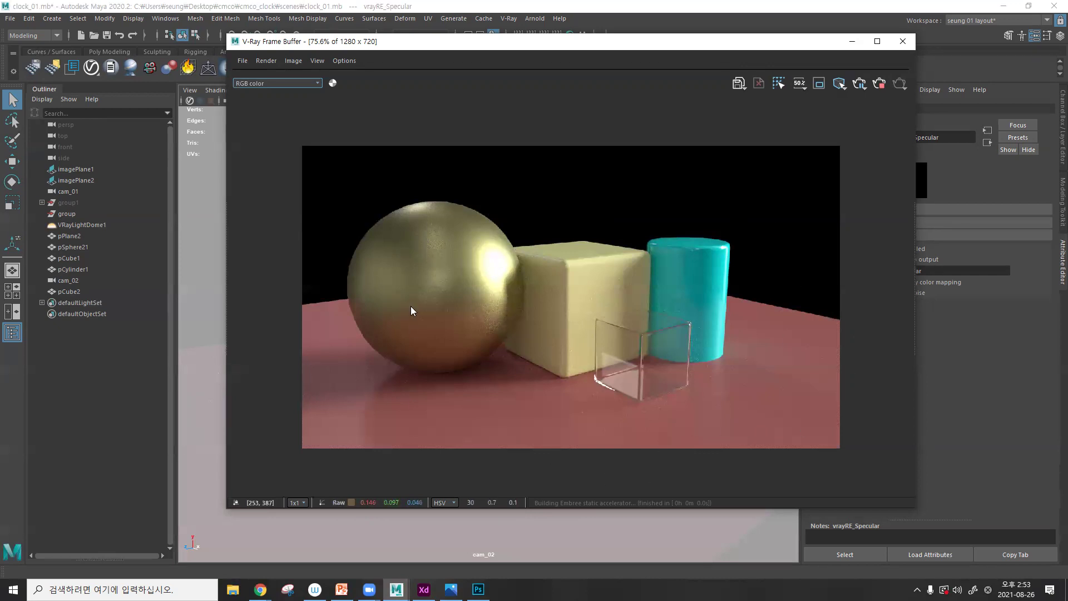
pyautogui.click(904, 41)
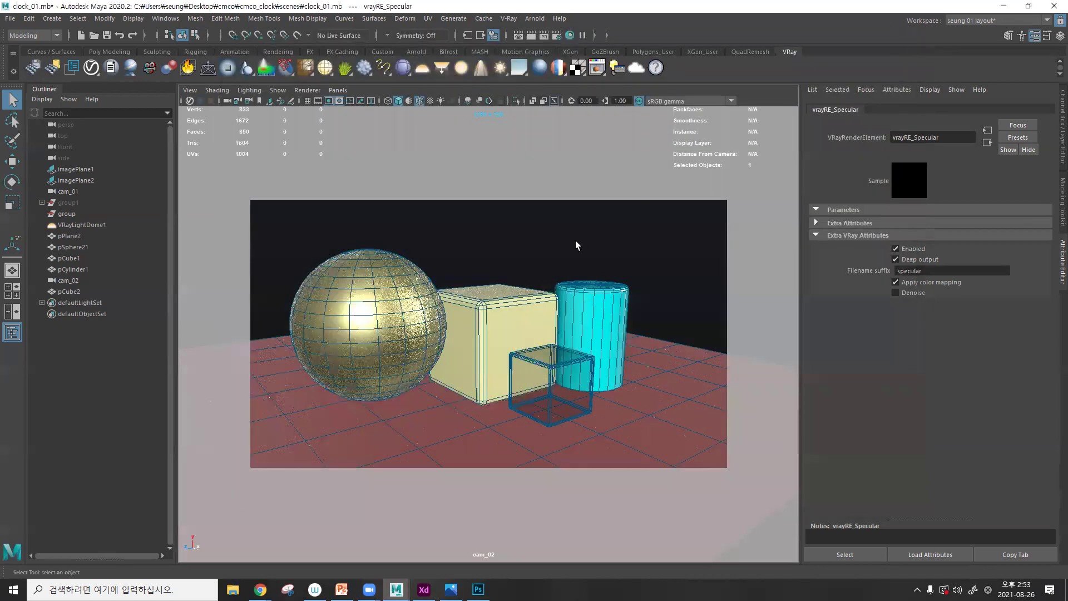
# - Check the V-Ray object IDs of the sphere, the large cube and the cylinder
pyautogui.click(380, 315)
pyautogui.click(846, 319)
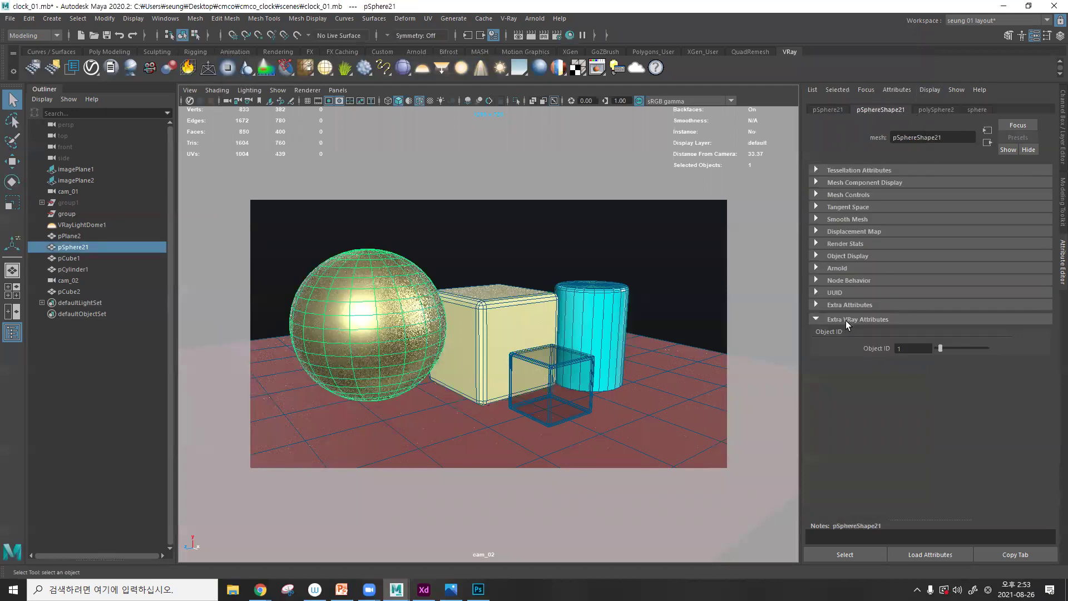
pyautogui.click(527, 339)
pyautogui.click(623, 307)
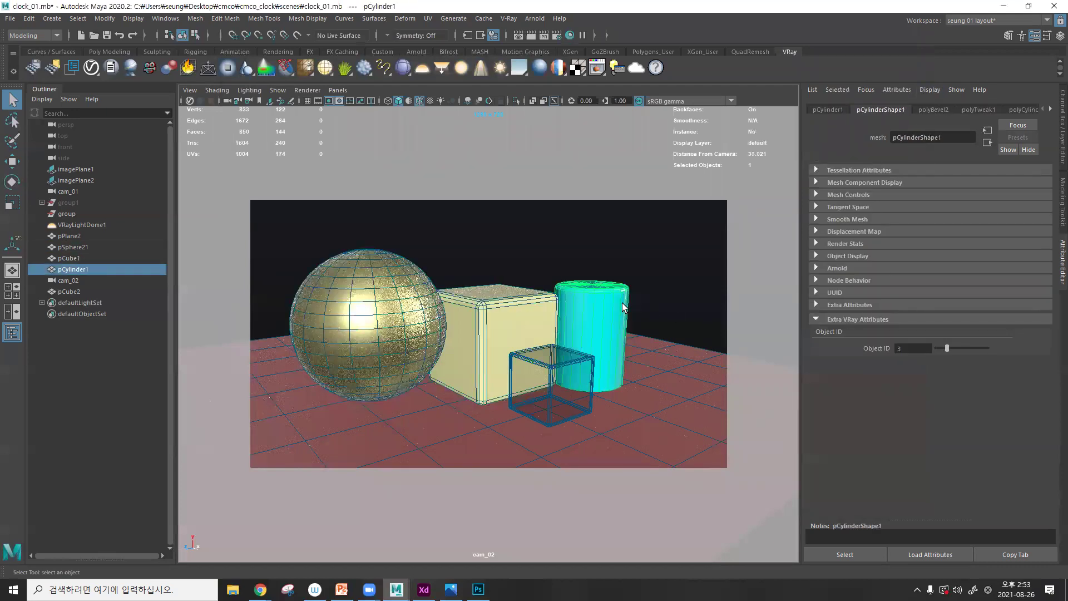
# - Add a V-Ray Object ID attribute to the small glass cube and set its ID to 4
pyautogui.click(567, 367)
pyautogui.click(898, 91)
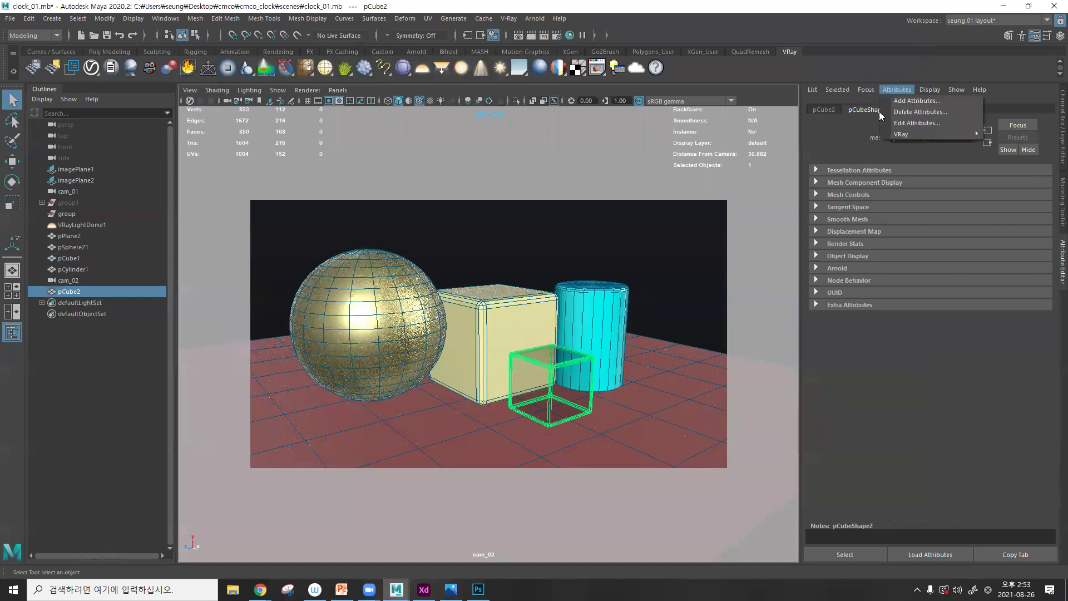
pyautogui.moveTo(896, 133)
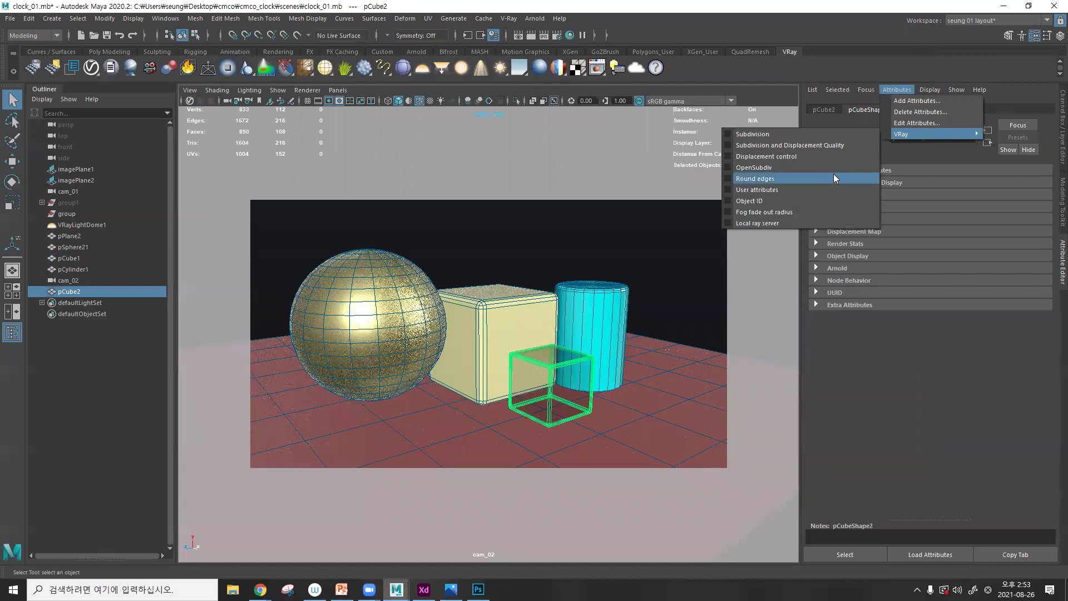
pyautogui.click(802, 200)
pyautogui.click(870, 319)
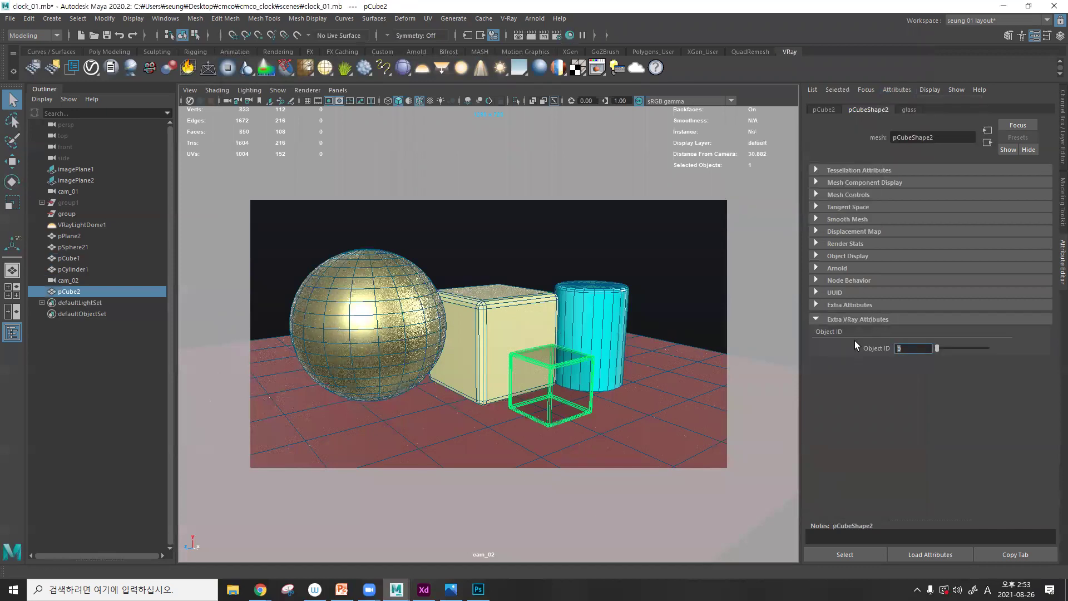
pyautogui.write('4')
pyautogui.press('Return')
# - Add two Multi Matte render elements in the render settings
pyautogui.click(557, 35)
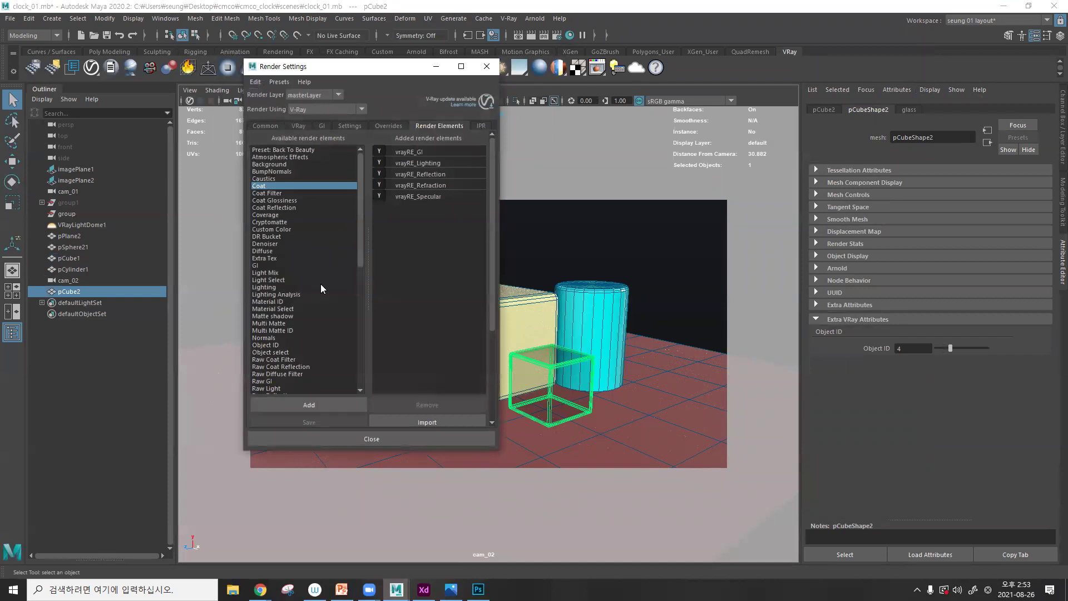
pyautogui.click(281, 323)
pyautogui.click(303, 404)
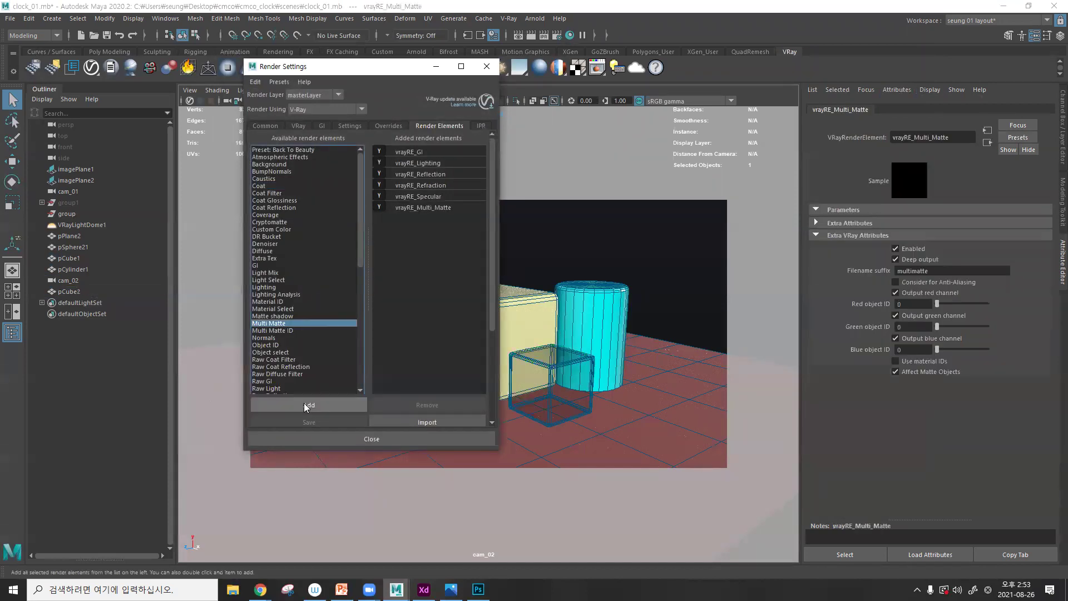
pyautogui.click(318, 400)
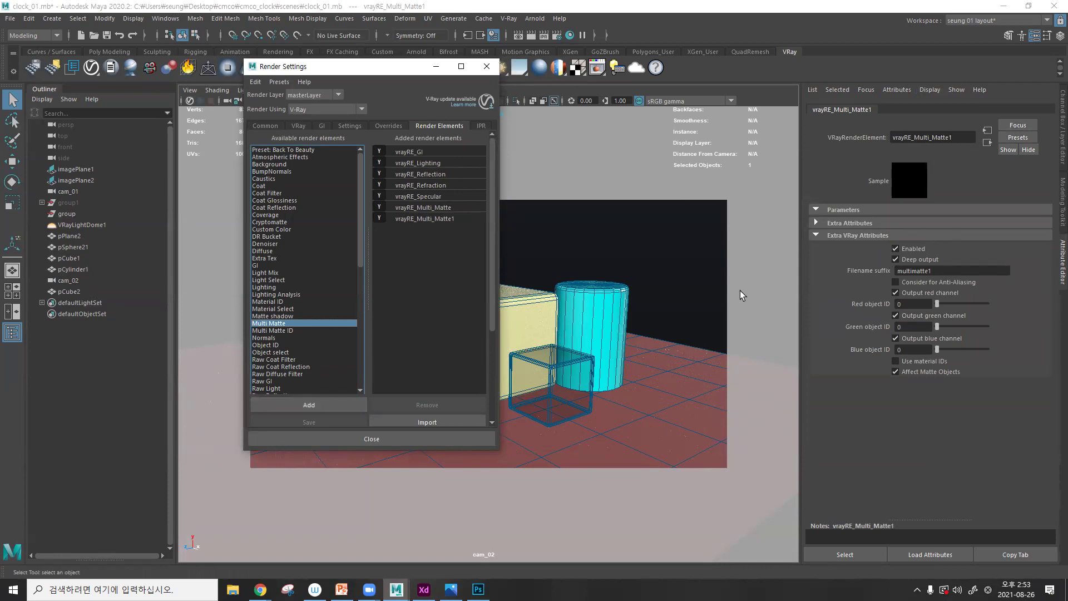
# - Set the first Multi Matte's red, green and blue object IDs to 1, 2 and 3
pyautogui.click(428, 208)
pyautogui.click(908, 304)
pyautogui.click(916, 327)
pyautogui.write('2')
pyautogui.click(912, 349)
pyautogui.write('3')
pyautogui.press('Return')
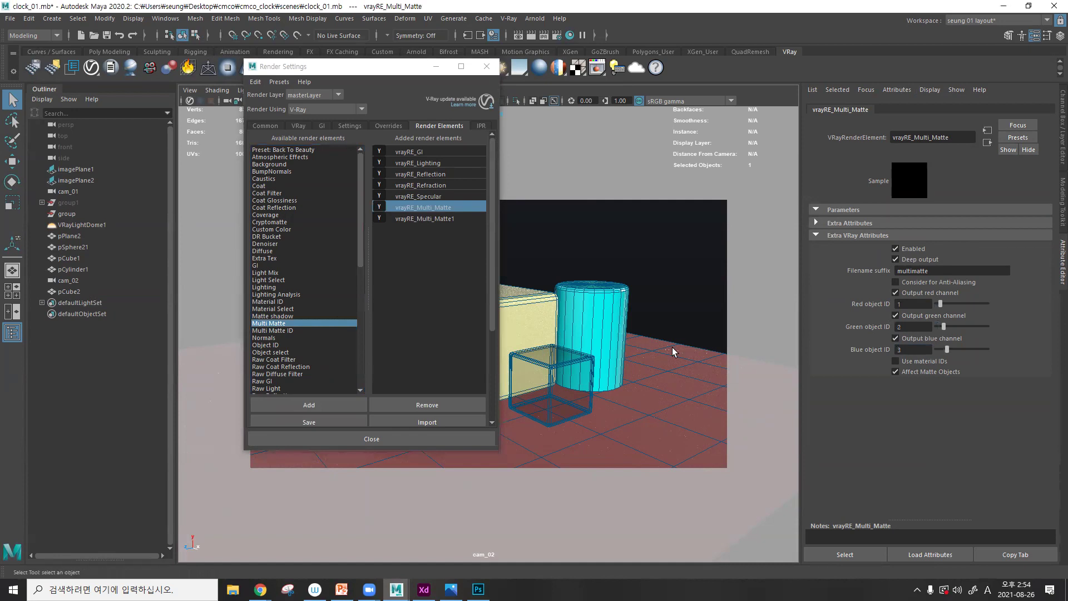
# - Set the V-Ray object ID of the floor plane to 5
pyautogui.click(668, 410)
pyautogui.click(912, 348)
pyautogui.write('5')
pyautogui.press('Return')
# - Set the second Multi Matte's red object ID to 4 and green object ID to 5
pyautogui.click(438, 219)
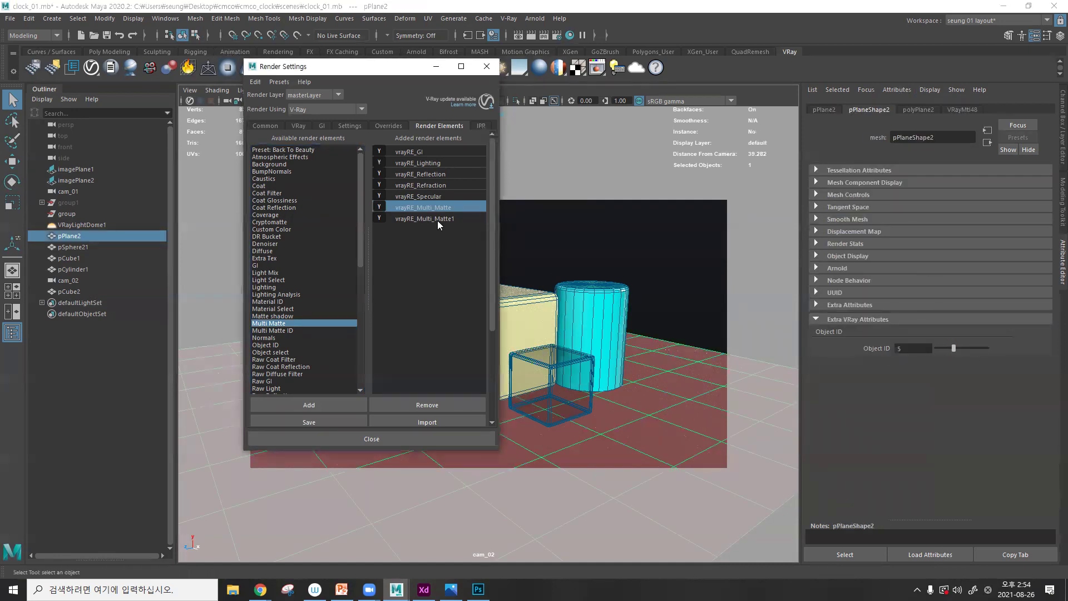
pyautogui.write('4')
pyautogui.press('Tab')
pyautogui.write('5')
pyautogui.press('Return')
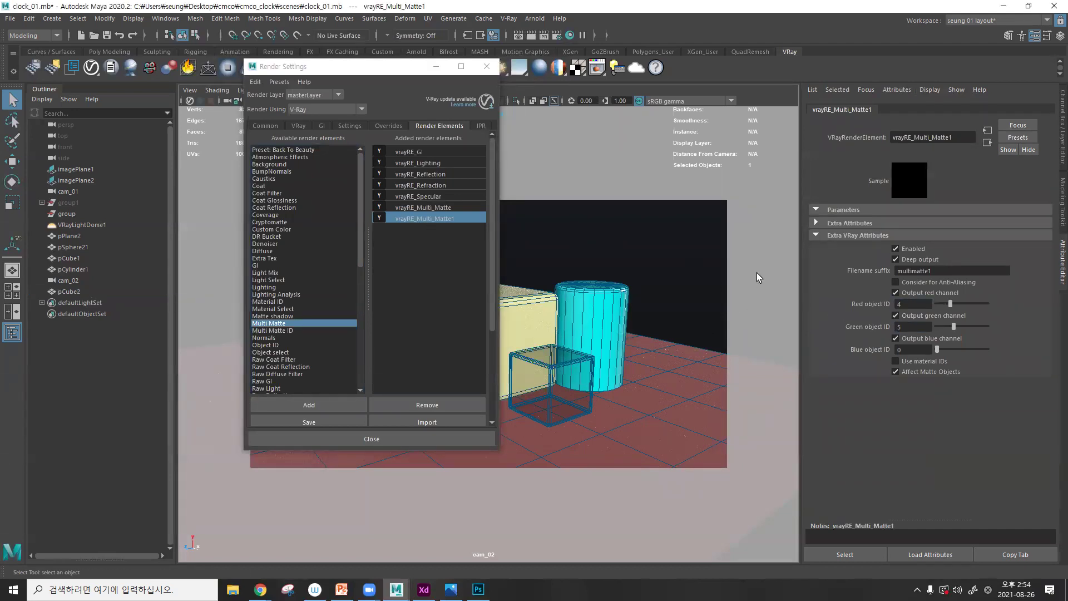
# - Close the render settings, start an interactive render, and inspect the multimatte and multimatte1 passes before returning to RGB color
pyautogui.click(486, 67)
pyautogui.click(539, 37)
pyautogui.click(254, 99)
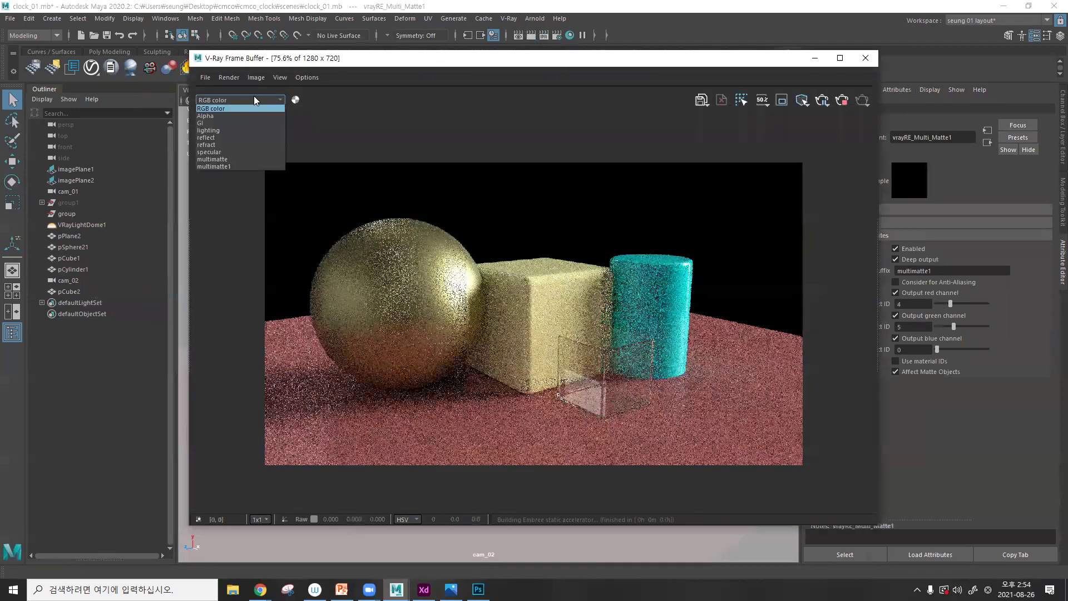
pyautogui.click(233, 159)
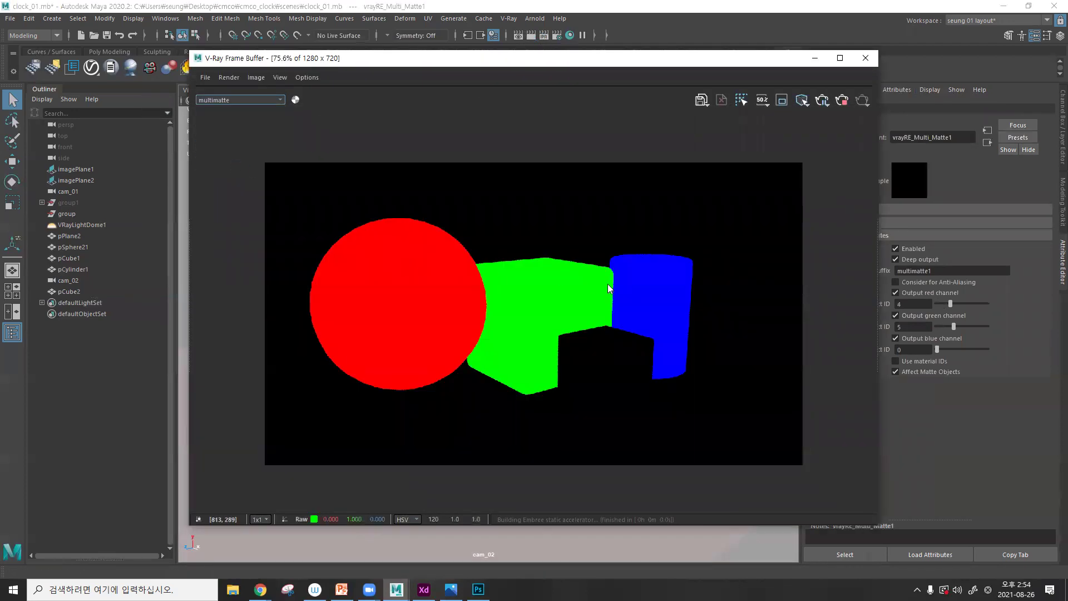
pyautogui.click(237, 101)
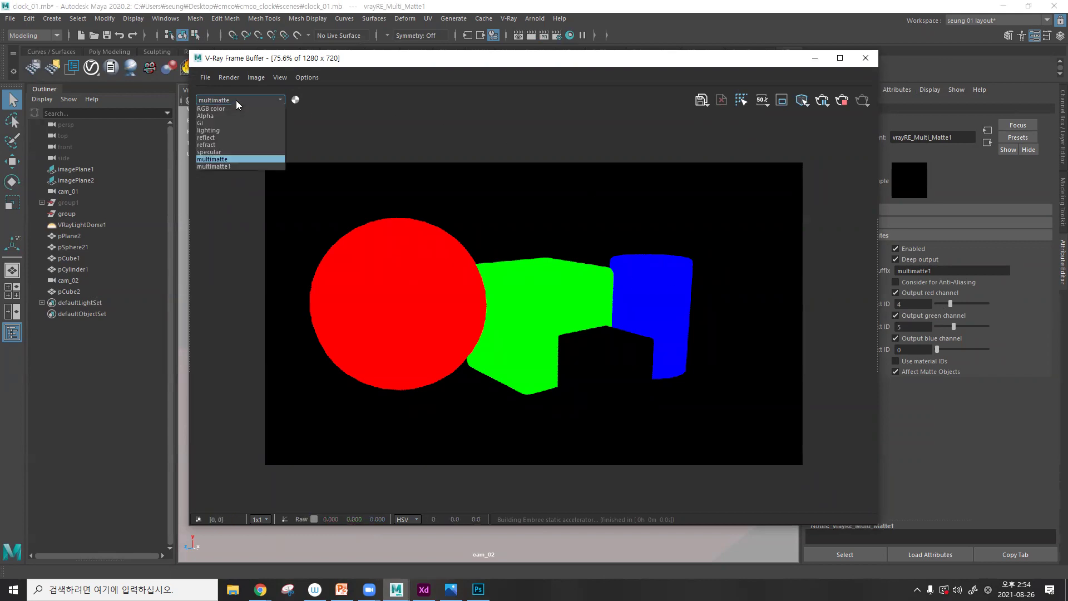
pyautogui.click(214, 167)
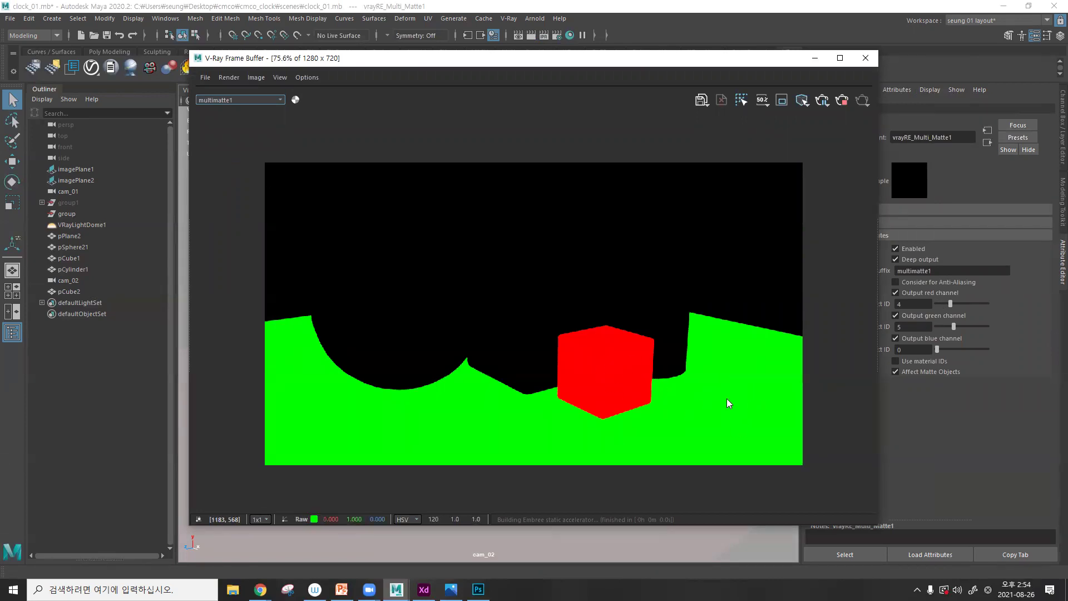
pyautogui.click(263, 100)
pyautogui.click(262, 108)
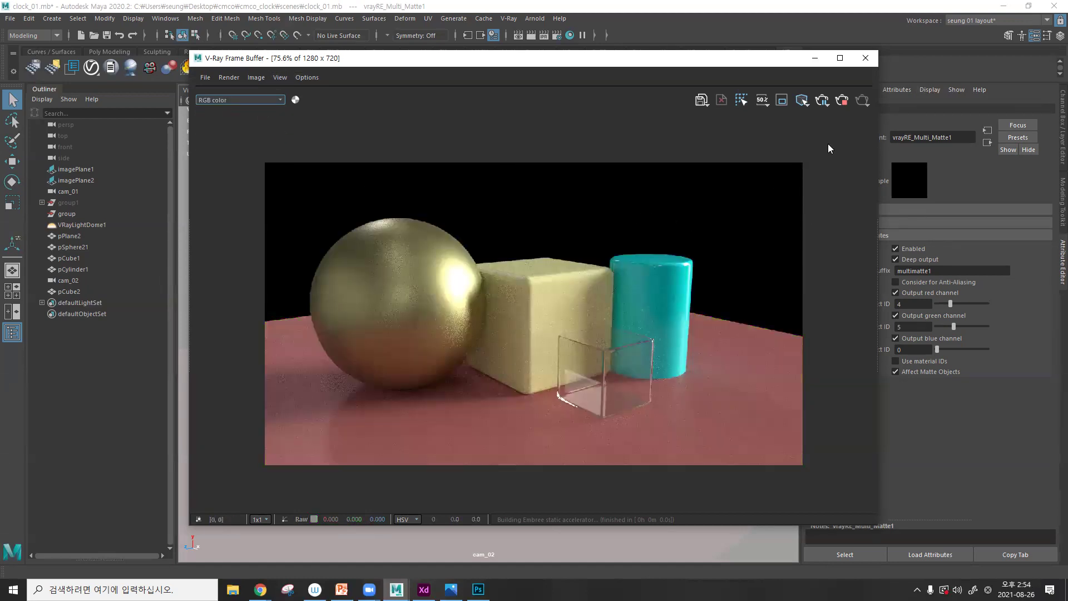
# - Stop the interactive render, maximize the frame buffer and start a render of the current camera, cam_02
pyautogui.click(843, 104)
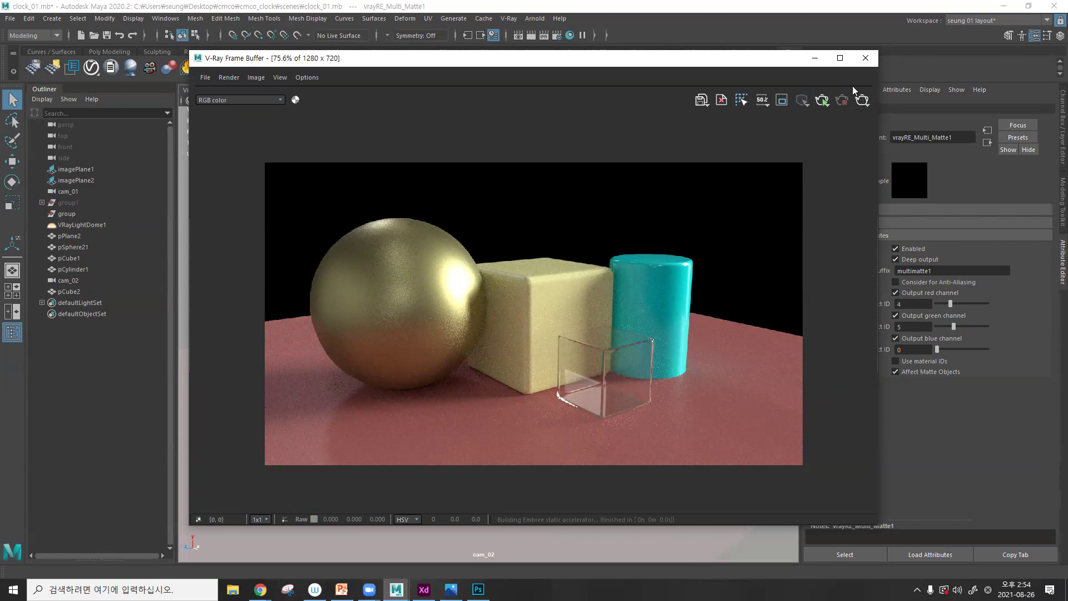
pyautogui.click(866, 97)
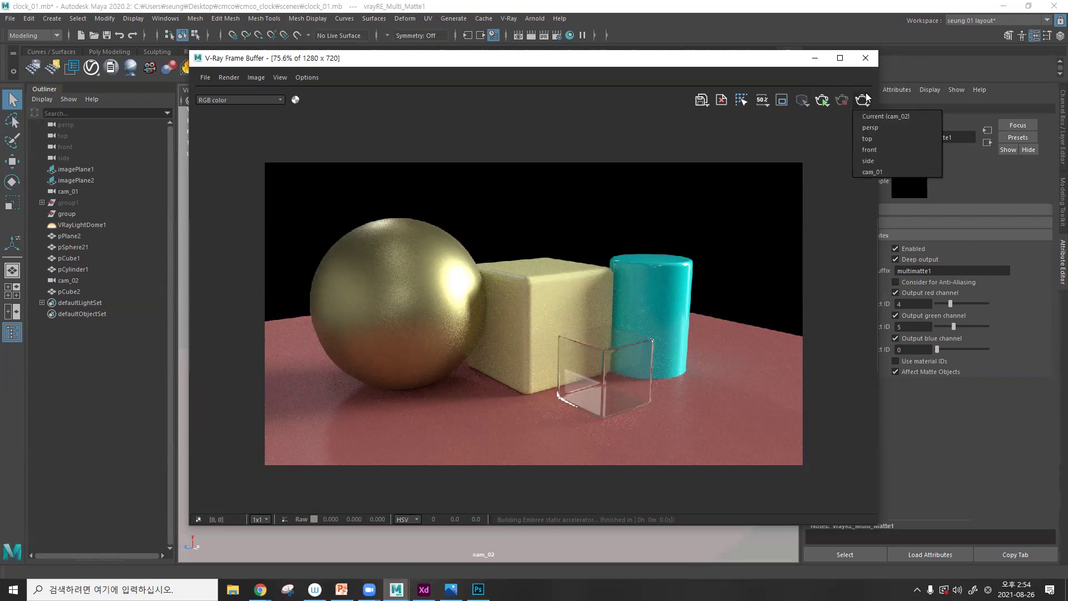
pyautogui.click(818, 59)
pyautogui.click(814, 57)
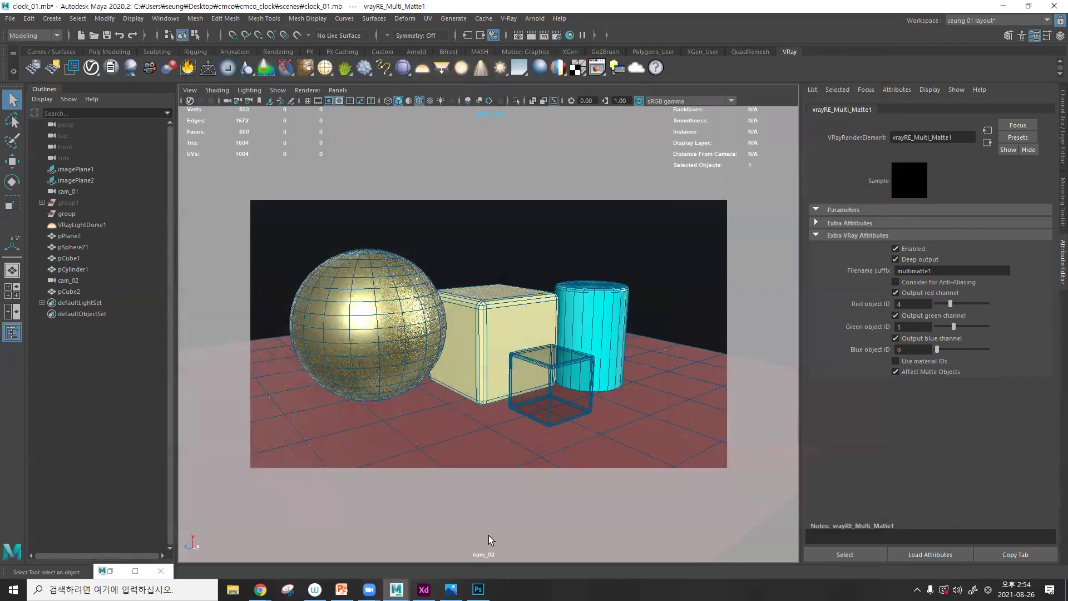
pyautogui.click(135, 570)
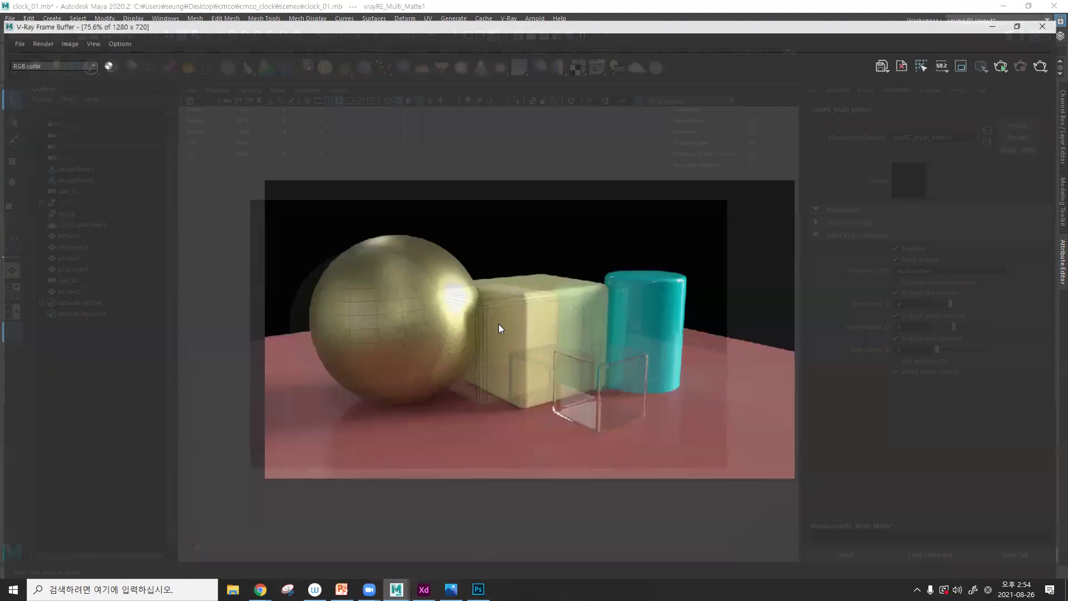
pyautogui.click(1051, 47)
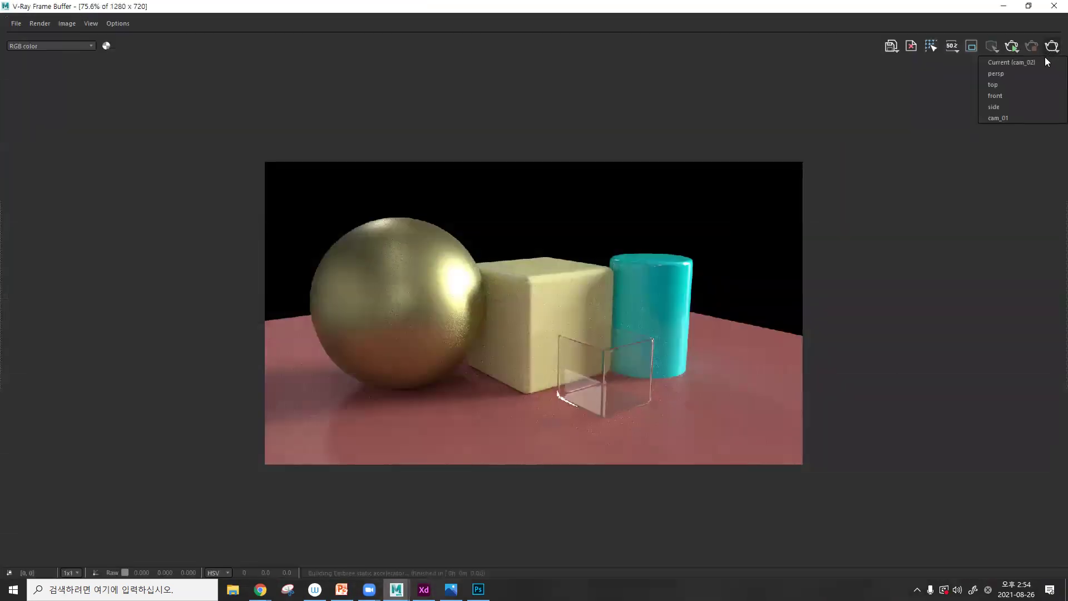
pyautogui.click(1047, 62)
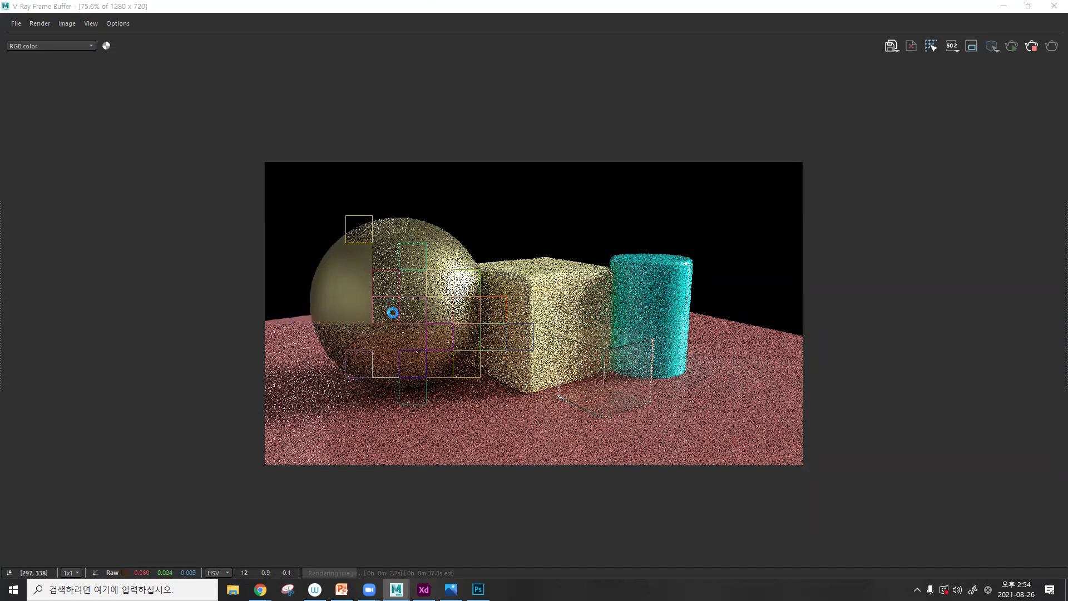
pyautogui.click(917, 589)
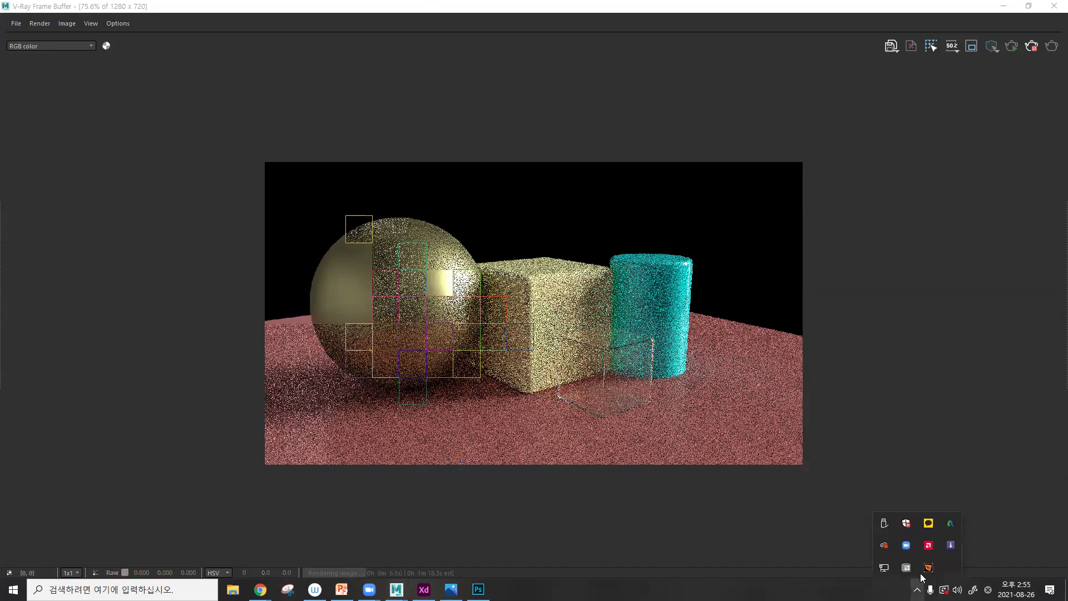
pyautogui.click(928, 522)
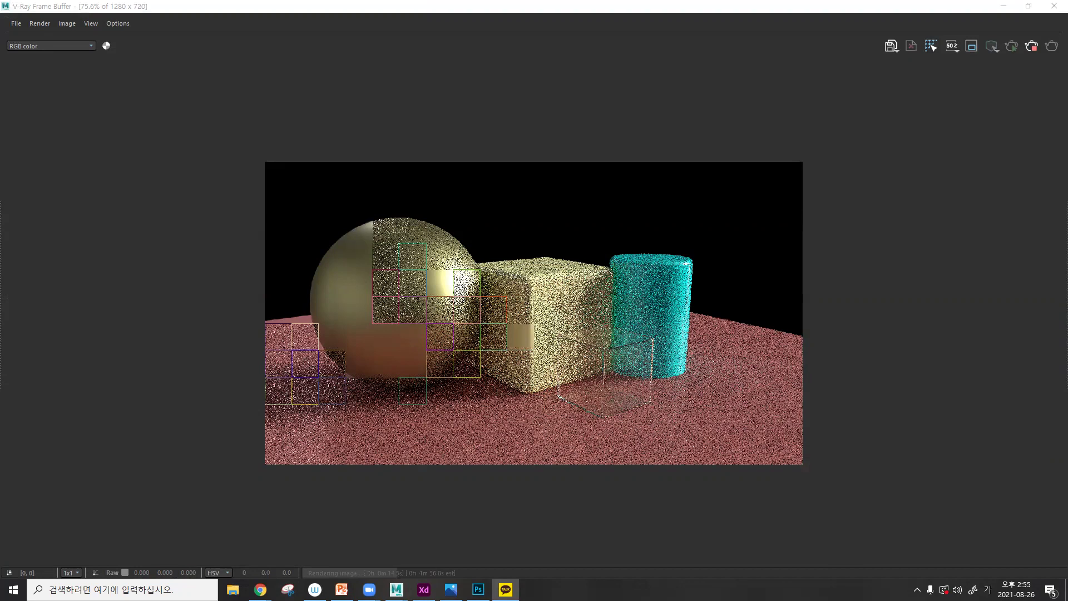
pyautogui.press('Escape')
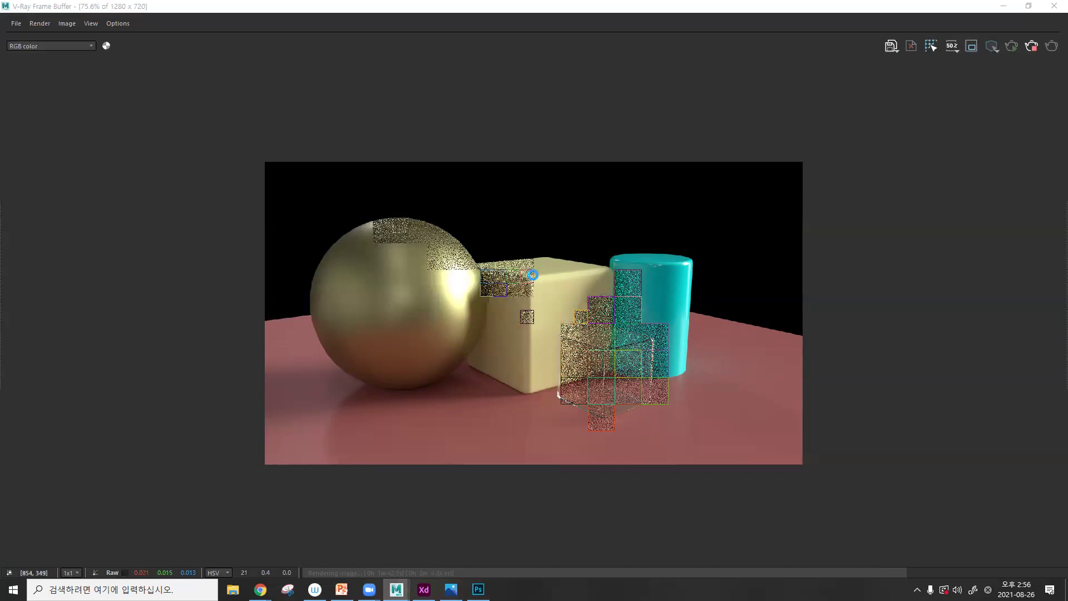
# - Examine the in-progress render in the frame buffer, particularly the area around the small glass cube
pyautogui.doubleClick(545, 288)
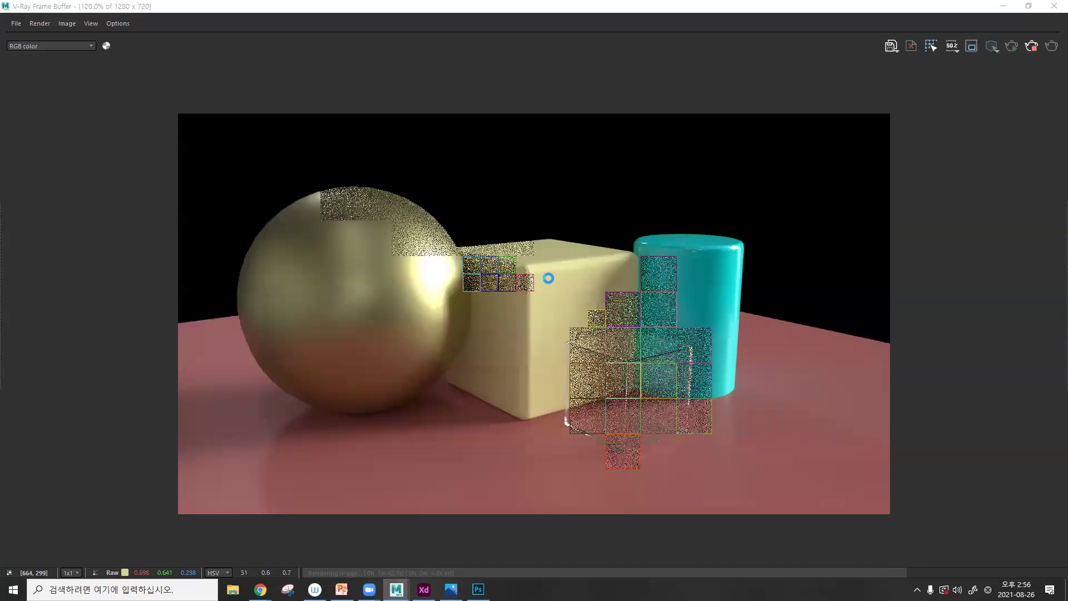
pyautogui.scroll(3, 548, 278)
pyautogui.doubleClick(548, 278)
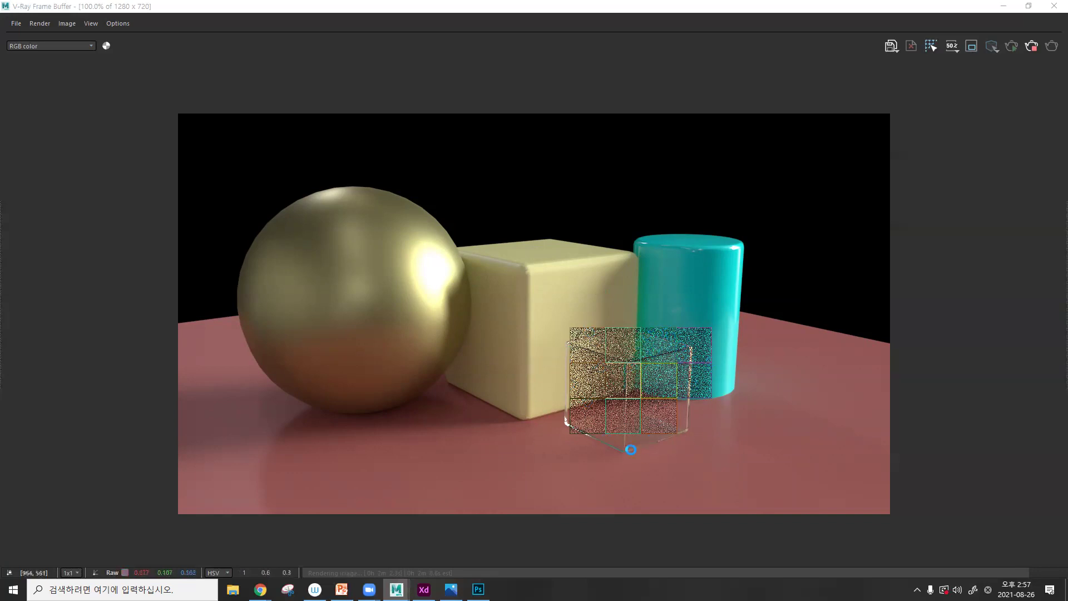
pyautogui.scroll(2, 663, 373)
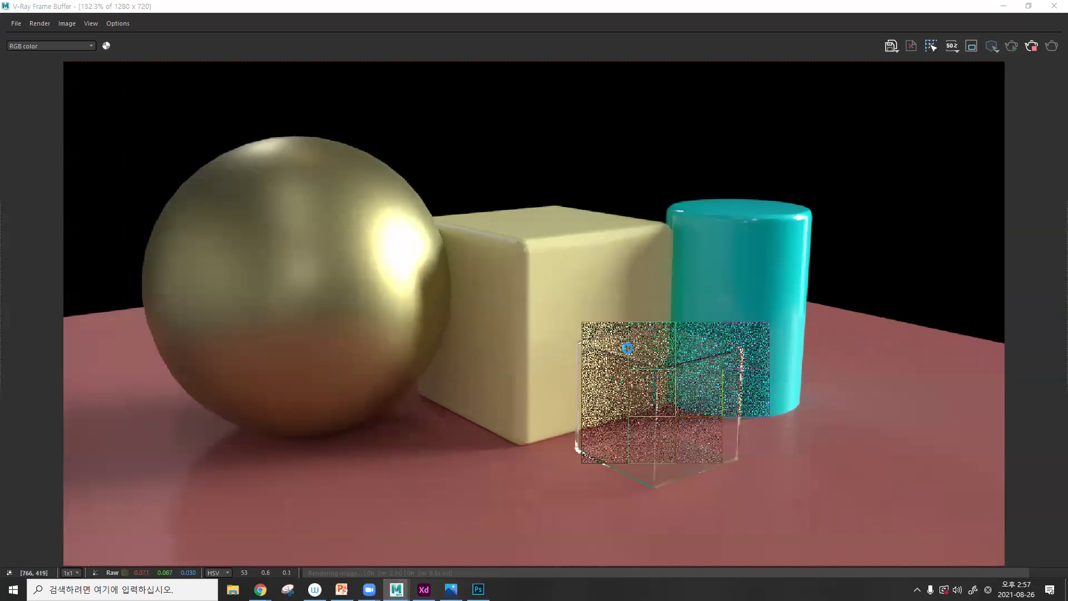
pyautogui.scroll(-1, 660, 346)
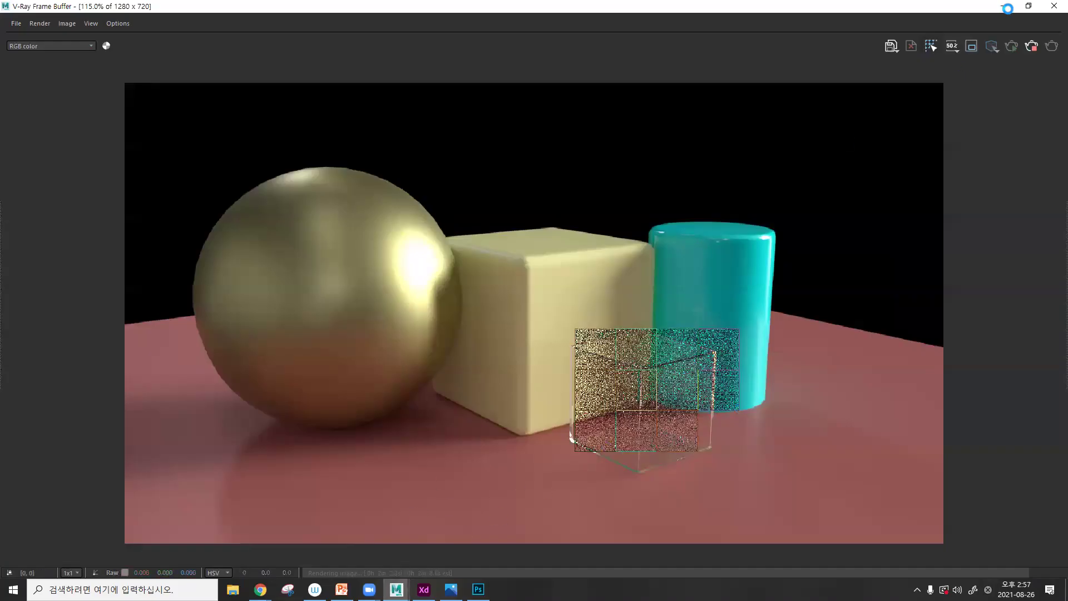
# - Select the small glass cube in the scene and review the reflection and refraction settings of its glass material
pyautogui.click(1004, 6)
pyautogui.click(531, 367)
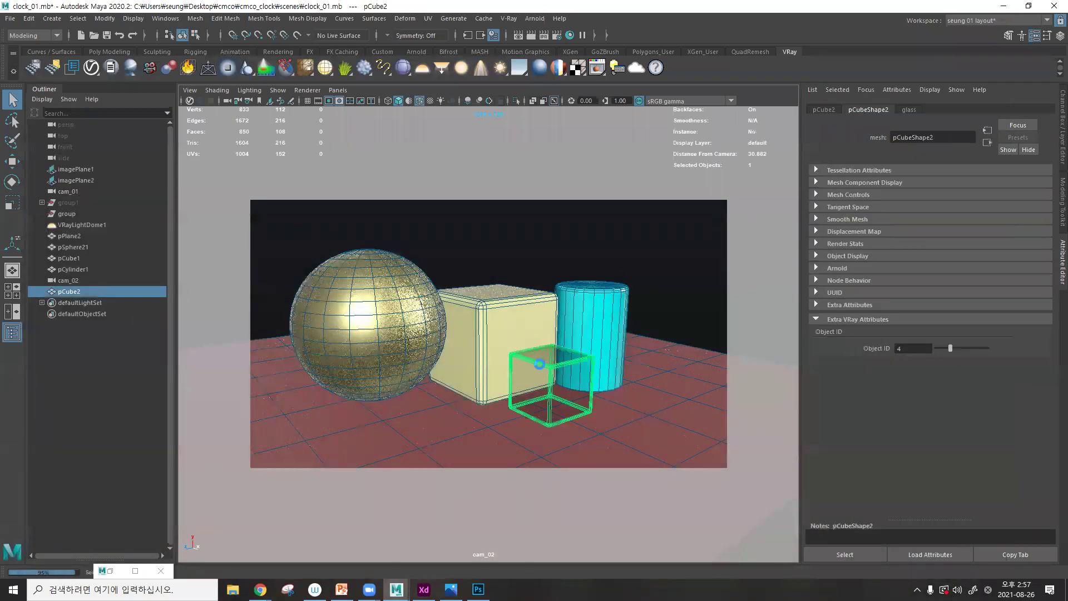
pyautogui.click(909, 111)
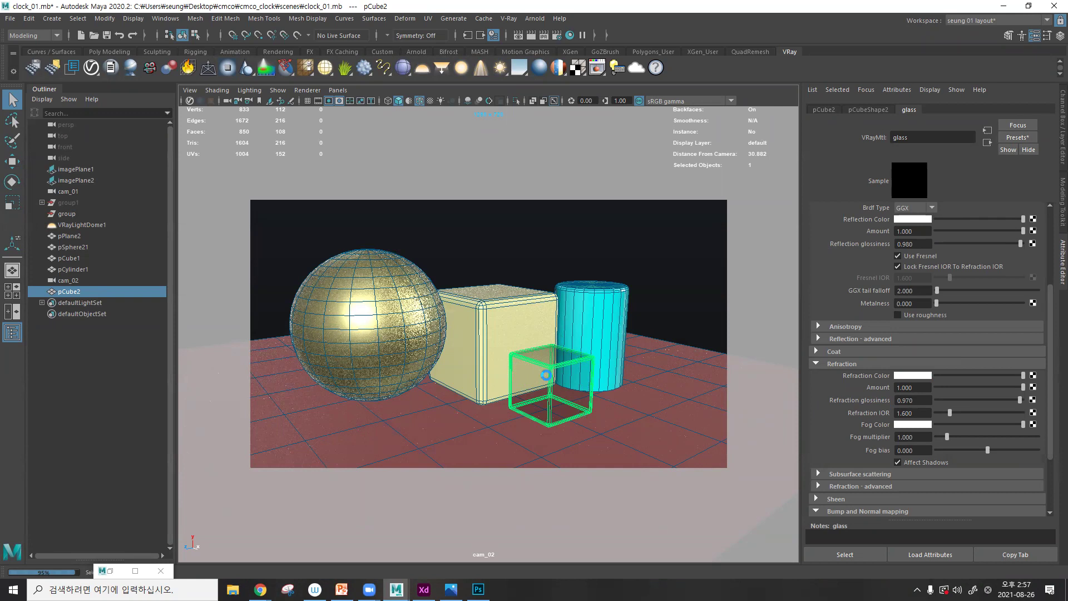
pyautogui.scroll(5, 546, 374)
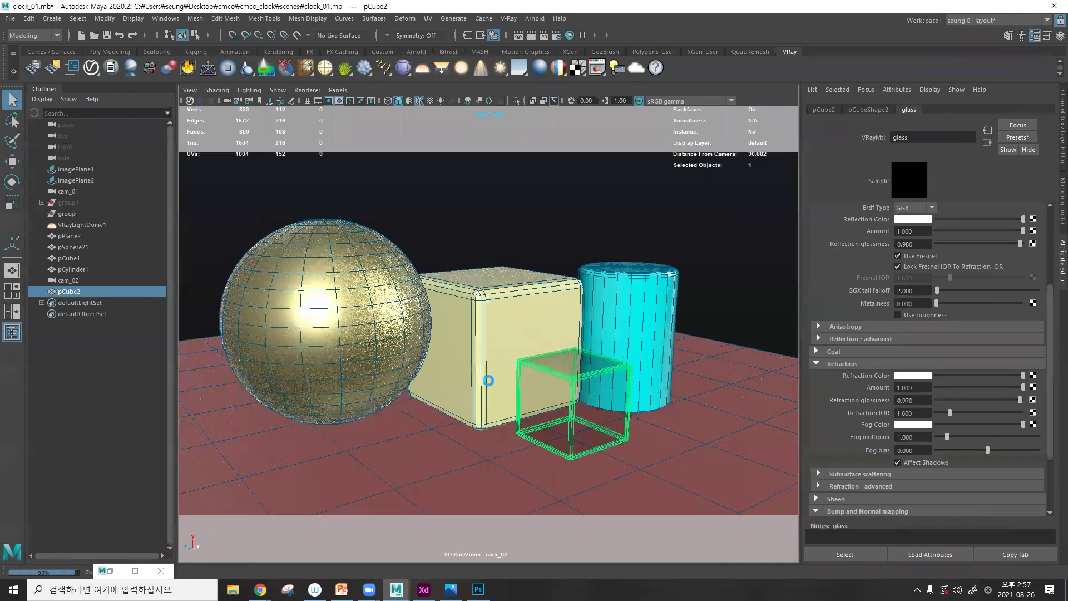
pyautogui.scroll(5, 560, 385)
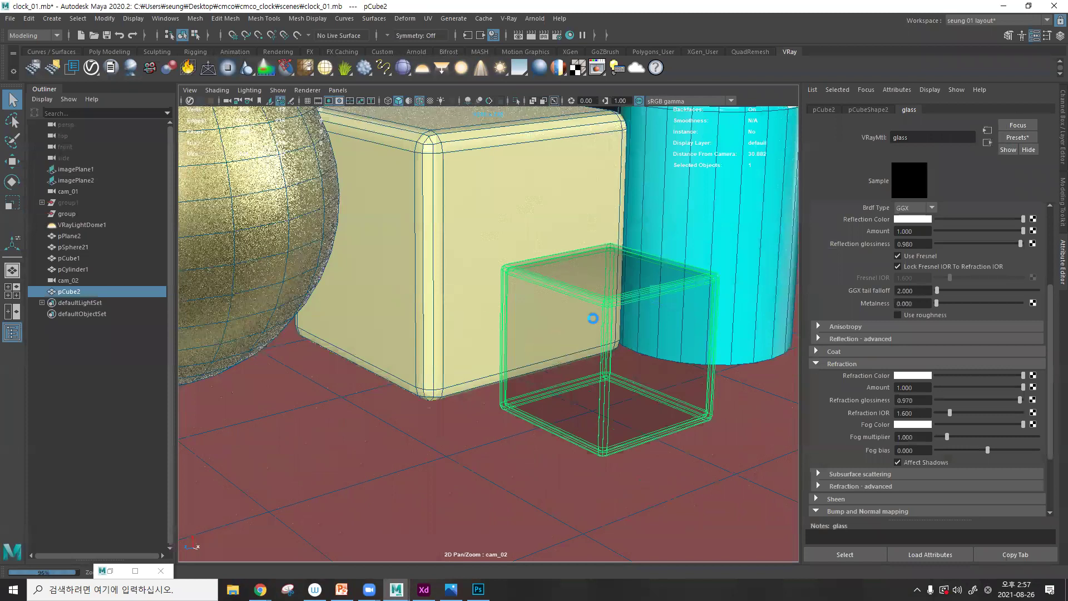
pyautogui.moveTo(550, 314); pyautogui.dragTo(619, 213, button='middle')
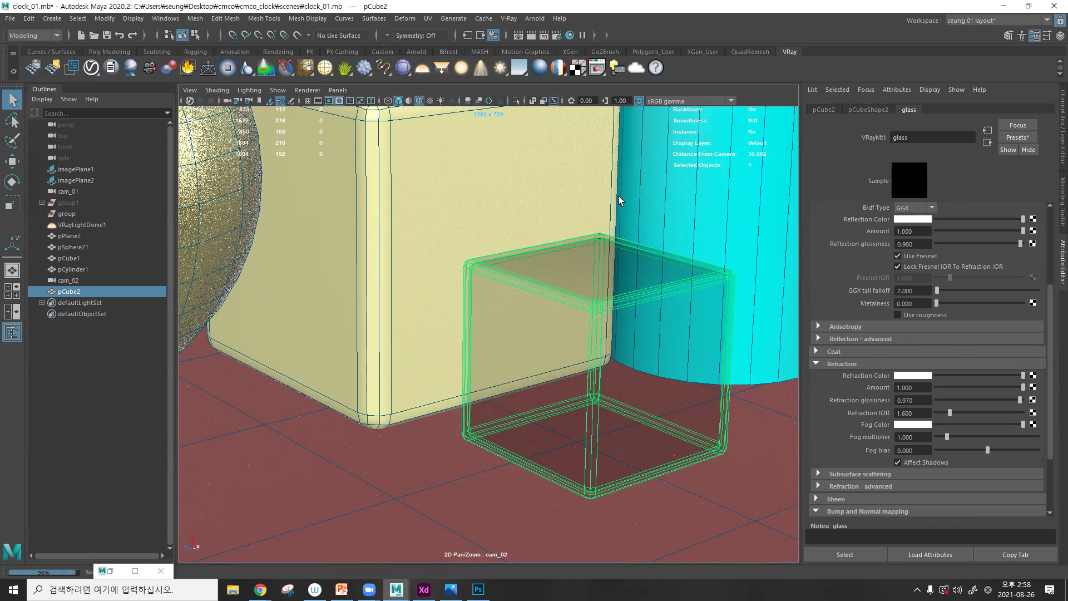
pyautogui.scroll(5, 845, 313)
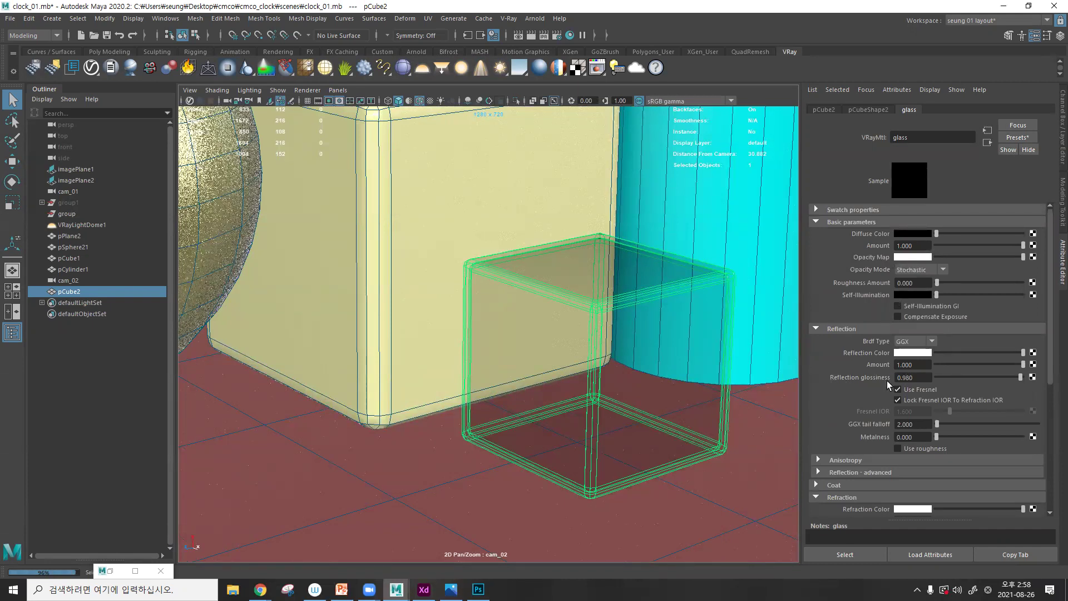
pyautogui.scroll(-7, 818, 399)
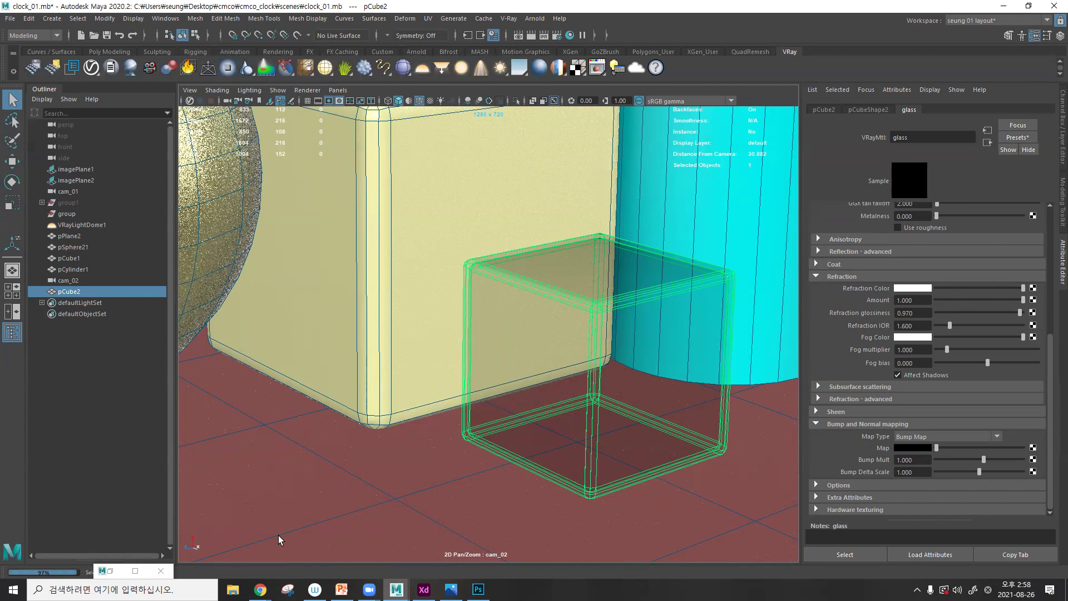
# - Return to the frame buffer and inspect the remaining render buckets over the glass cube up close
pyautogui.click(129, 575)
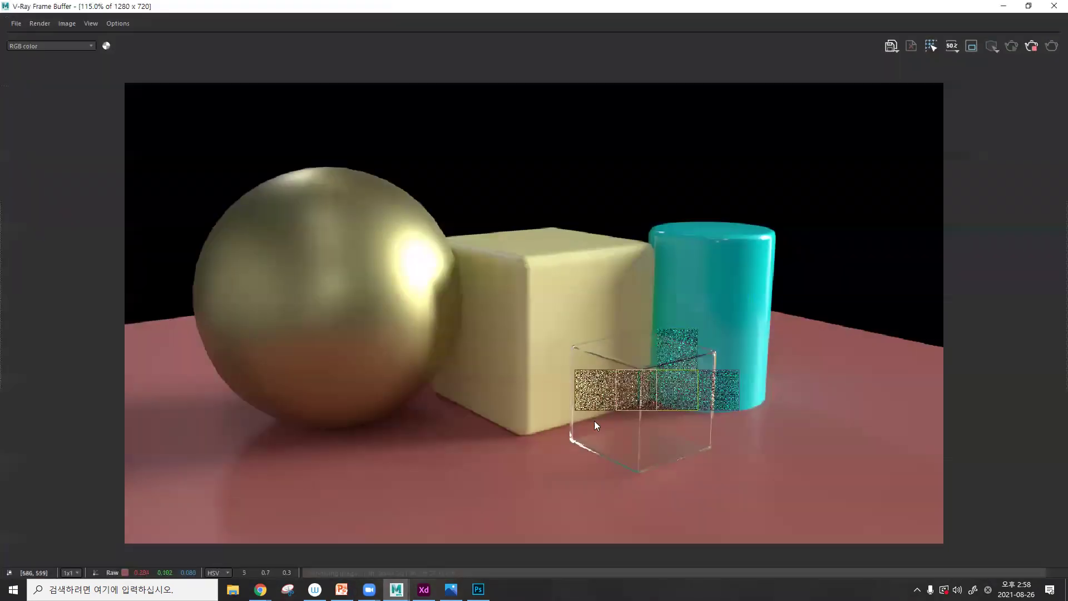
pyautogui.scroll(3, 594, 421)
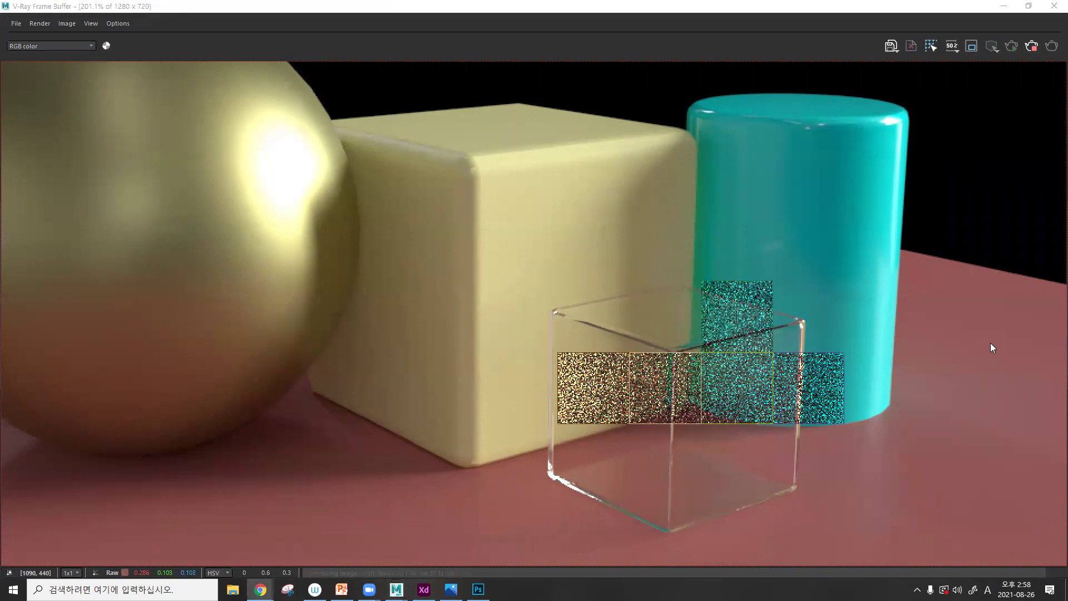
pyautogui.scroll(-4, 793, 384)
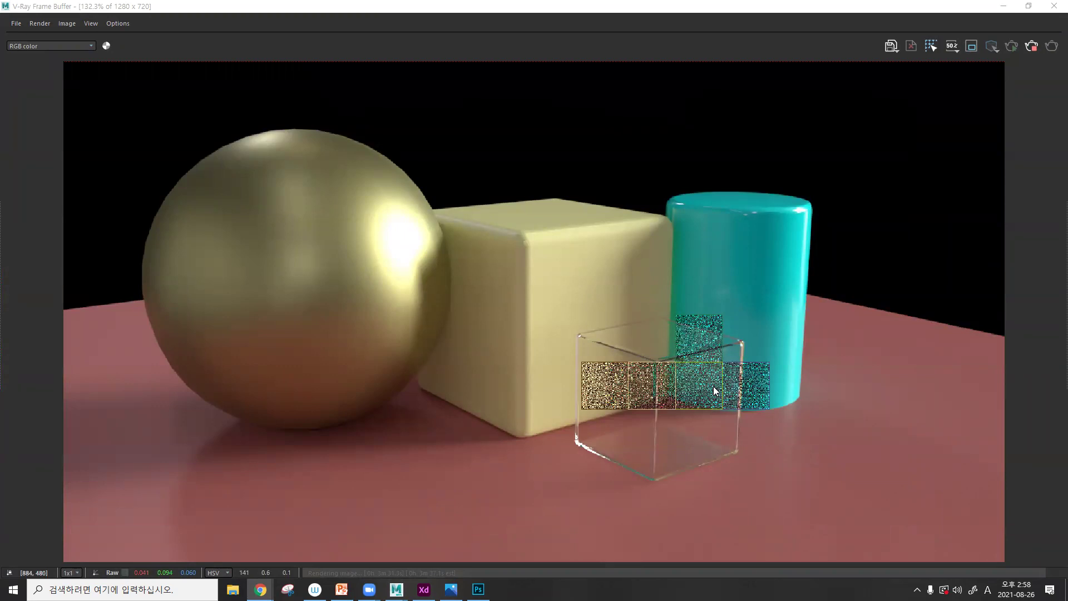
pyautogui.scroll(-3, 695, 375)
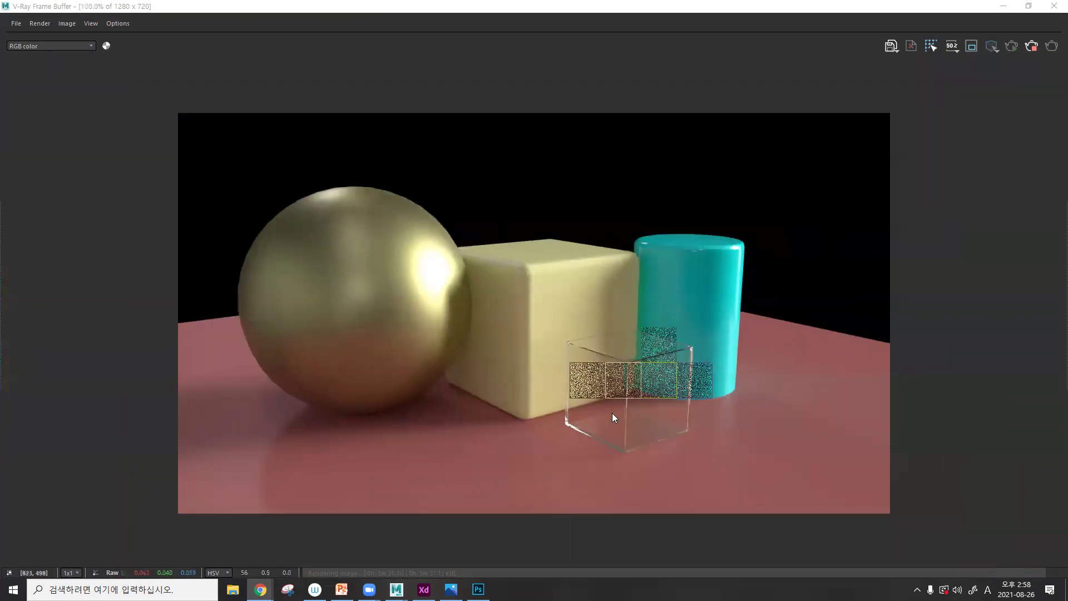
pyautogui.click(1013, 6)
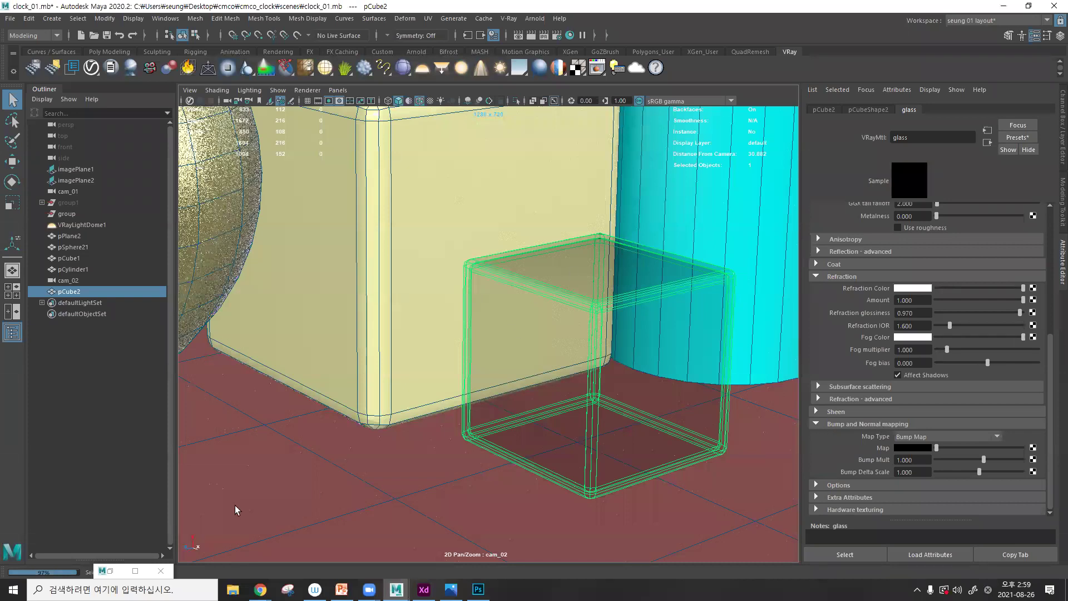
pyautogui.click(136, 570)
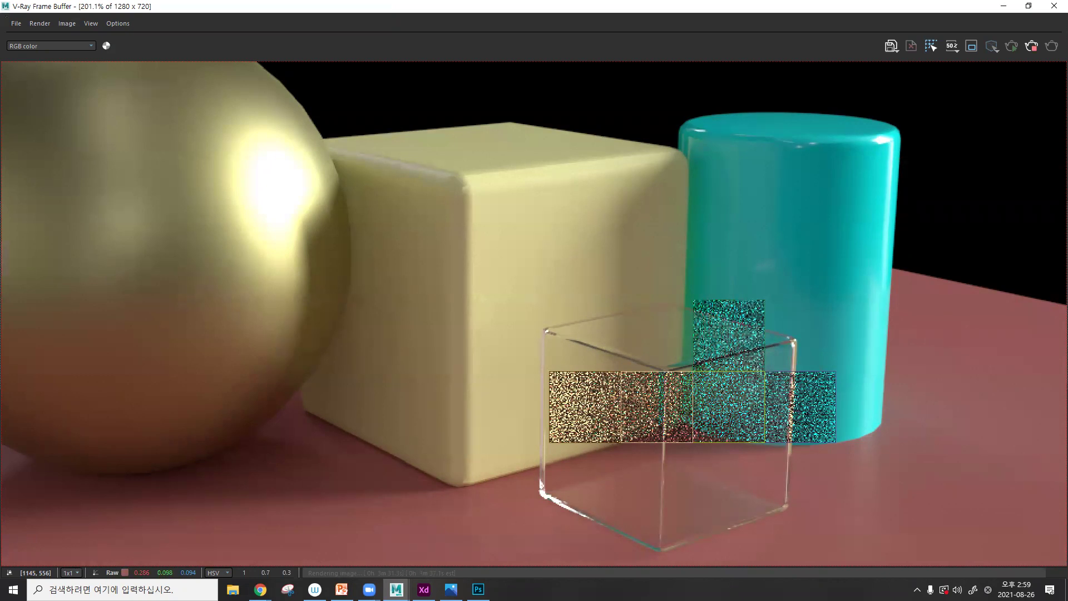
# - Return to the Render Settings and compare the object-ID settings of the vrayRE_Multi_Matte and vrayRE_Multi_Matte1 render elements
pyautogui.click(1003, 6)
pyautogui.click(555, 35)
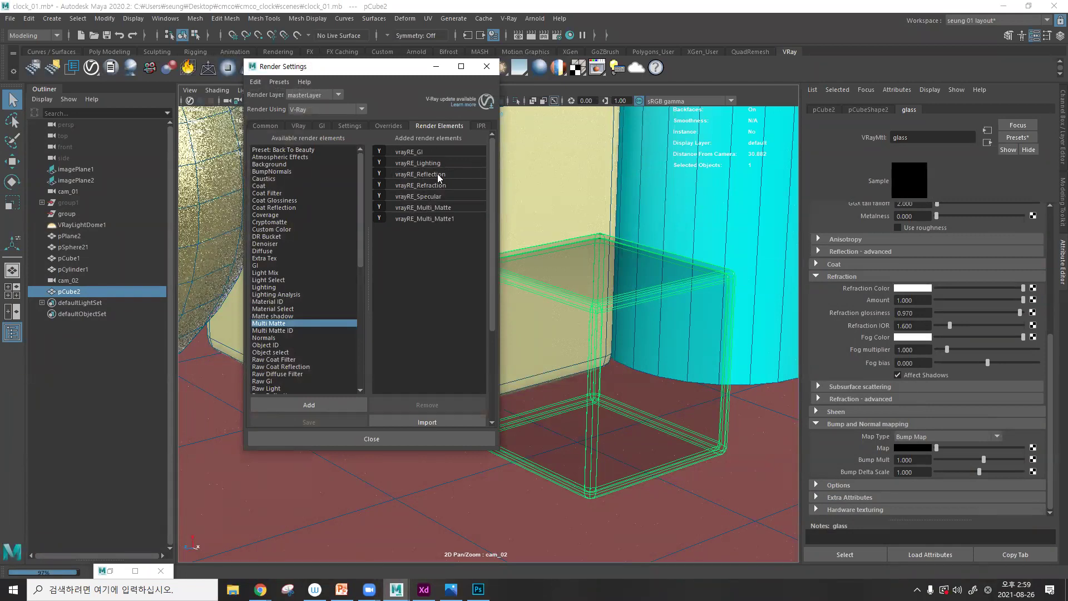
pyautogui.click(438, 207)
pyautogui.click(438, 218)
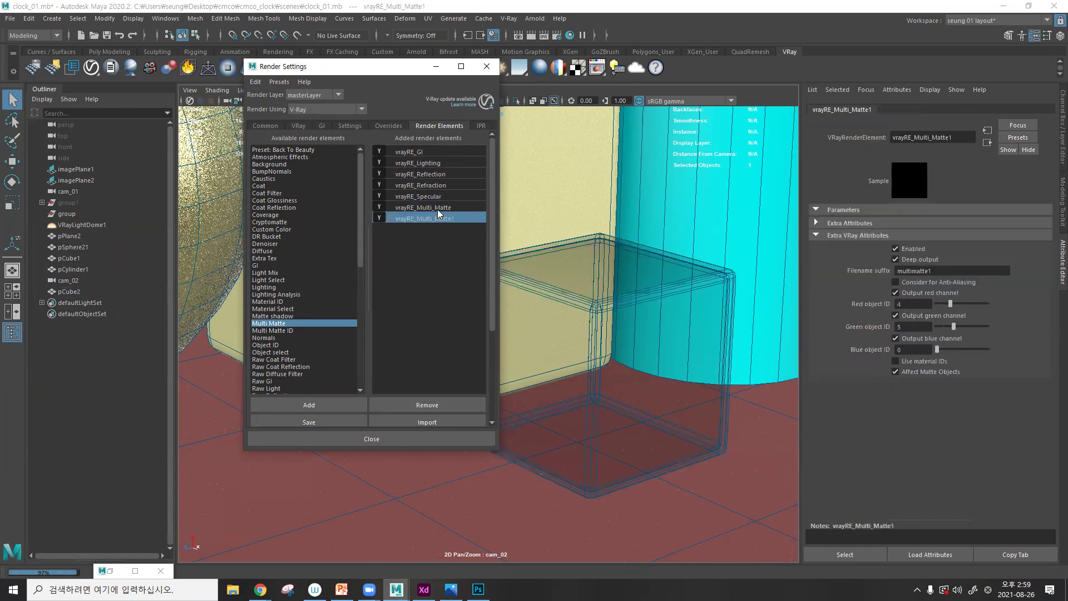
pyautogui.click(442, 207)
pyautogui.click(442, 218)
pyautogui.click(442, 205)
pyautogui.click(443, 217)
pyautogui.click(443, 208)
pyautogui.click(445, 218)
pyautogui.click(445, 209)
pyautogui.click(444, 217)
pyautogui.click(444, 207)
pyautogui.click(444, 218)
# - Look through the available V-Ray render elements, from the Back To Beauty preset and GI down to Z-depth
pyautogui.scroll(-5, 299, 224)
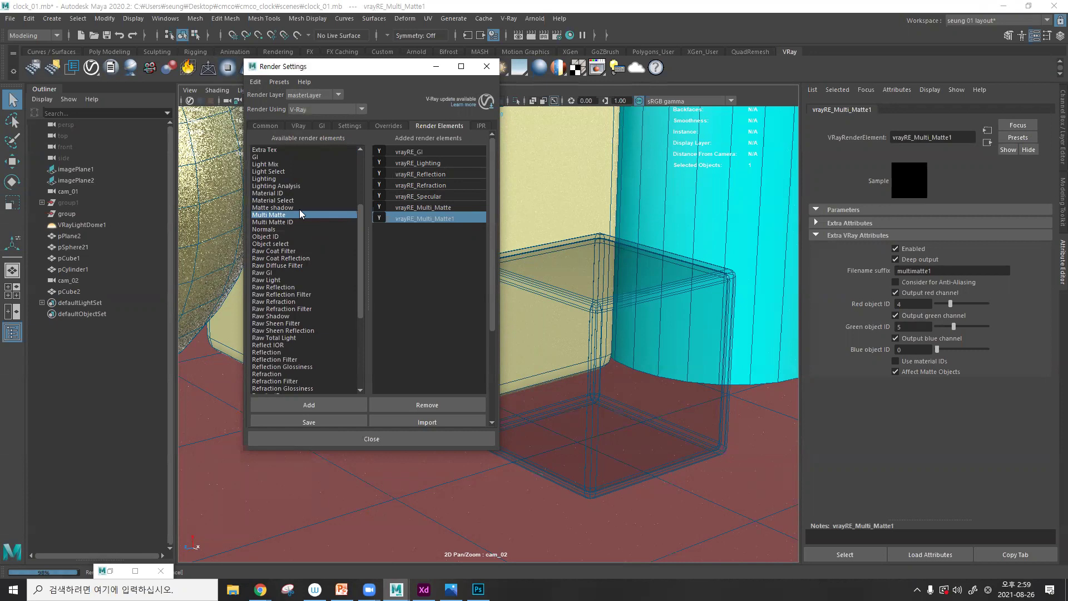
pyautogui.scroll(-3, 304, 226)
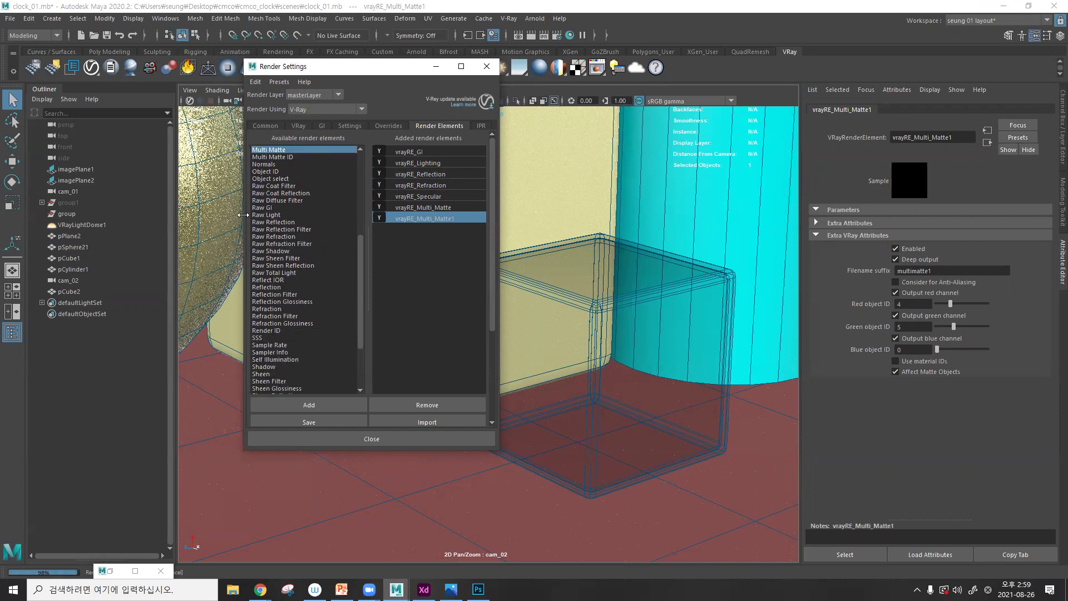
pyautogui.scroll(7, 269, 210)
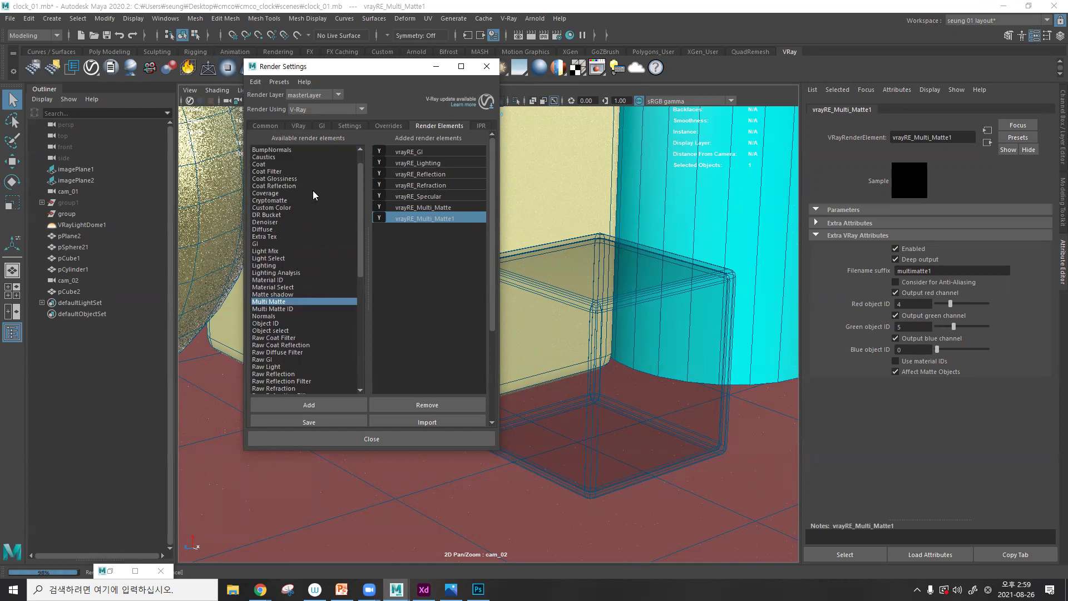
pyautogui.scroll(1, 310, 198)
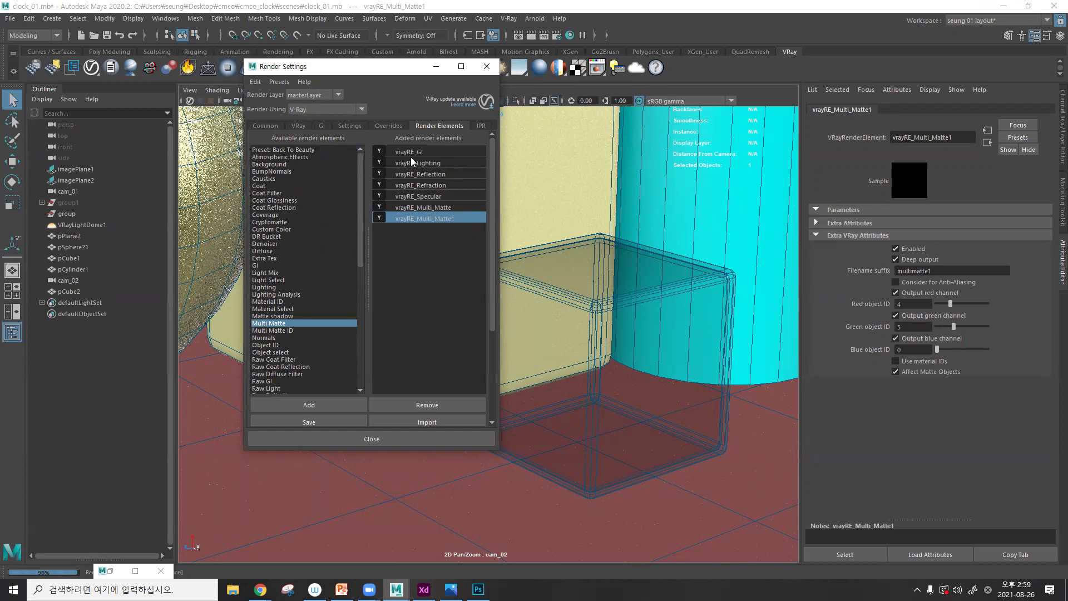
pyautogui.scroll(-2, 305, 259)
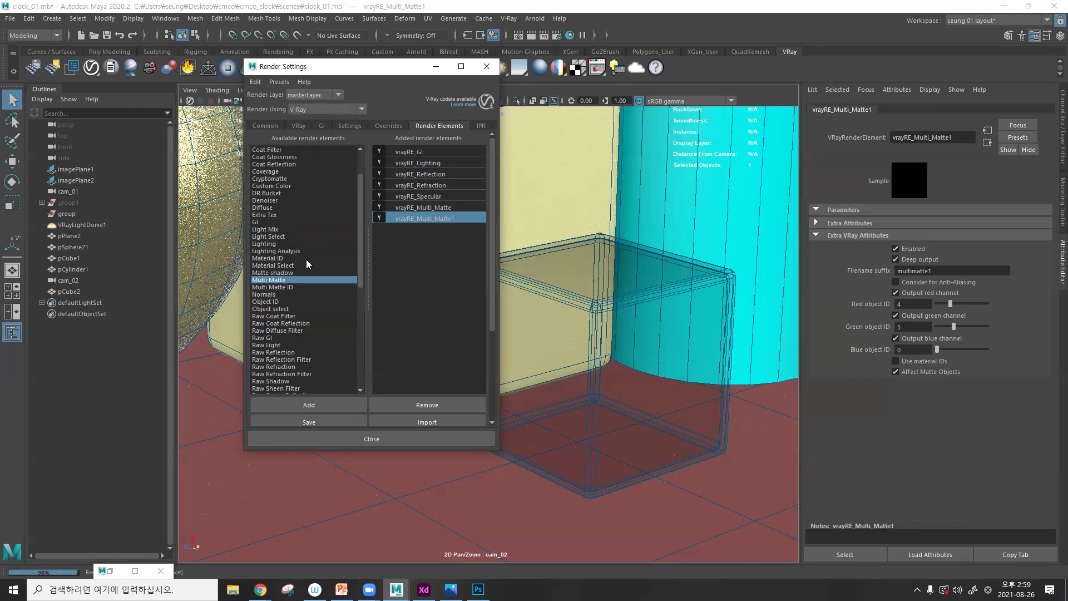
pyautogui.scroll(2, 305, 259)
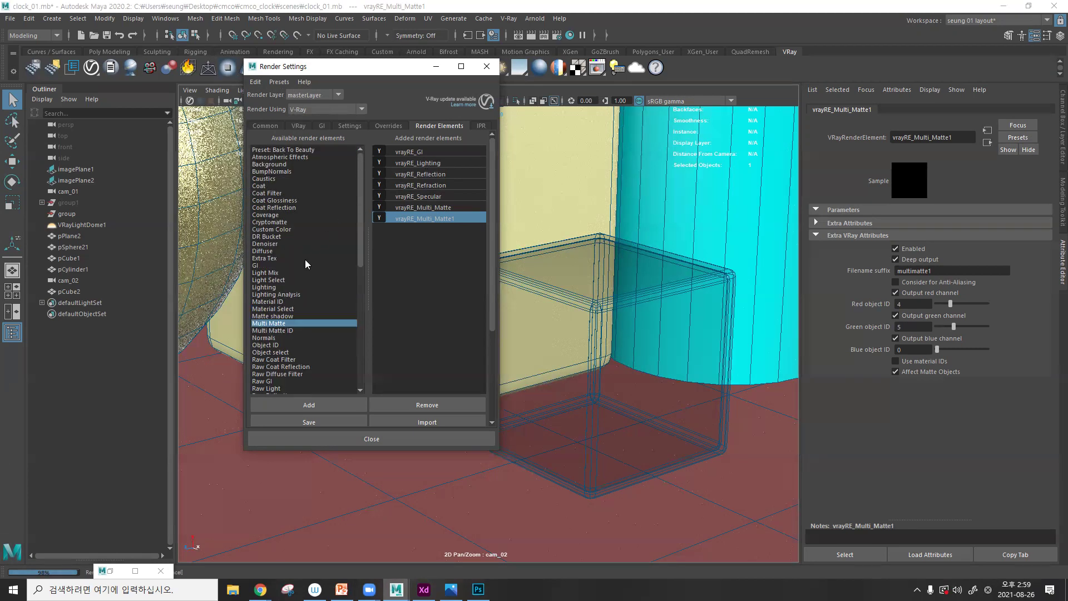
pyautogui.click(257, 265)
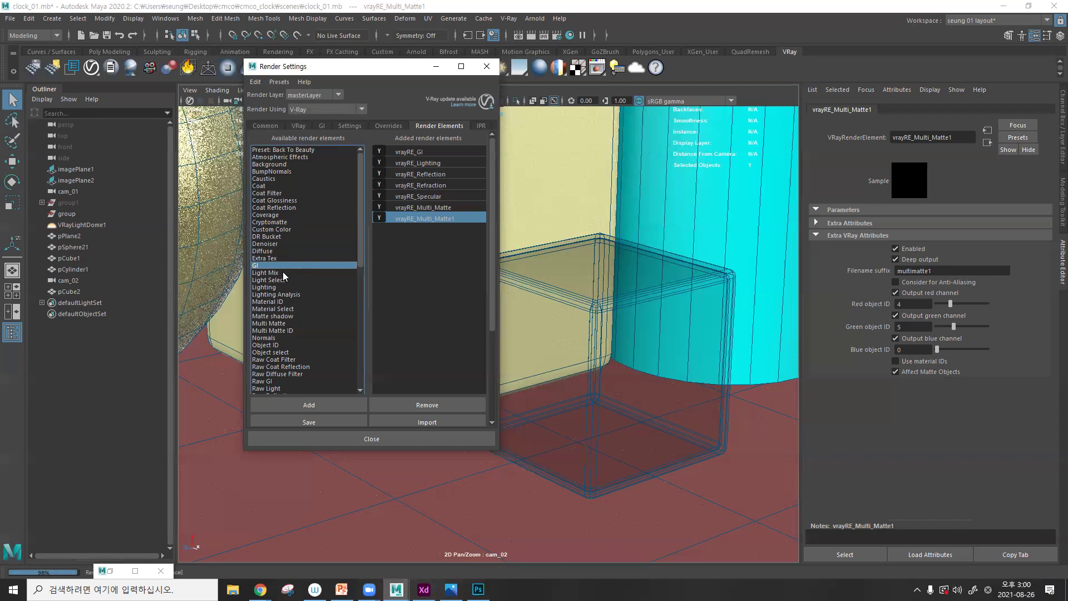
pyautogui.scroll(-1, 282, 271)
pyautogui.keyDown('ctrl'); pyautogui.click(282, 273); pyautogui.keyUp('ctrl')
pyautogui.keyDown('ctrl'); pyautogui.click(279, 308); pyautogui.keyUp('ctrl')
pyautogui.keyDown('ctrl'); pyautogui.click(278, 338); pyautogui.keyUp('ctrl')
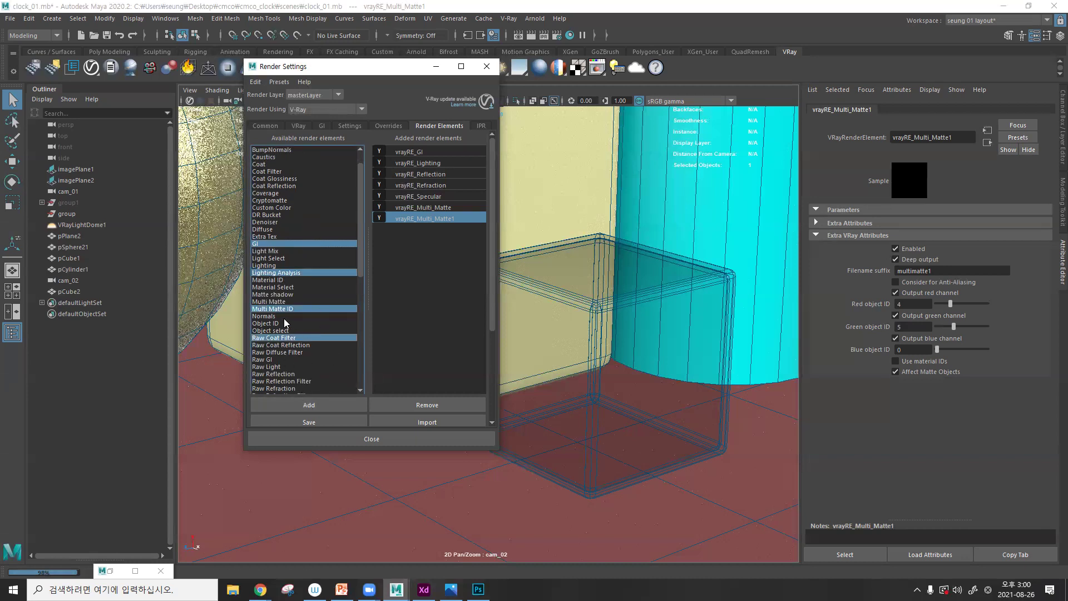
pyautogui.scroll(1, 285, 320)
pyautogui.click(288, 150)
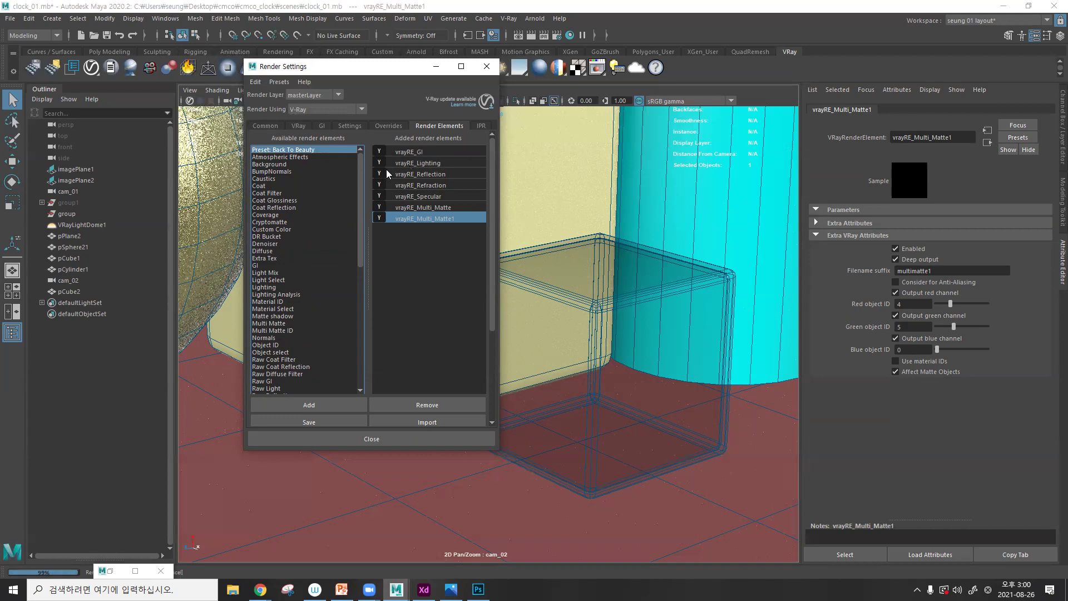
pyautogui.scroll(-15, 319, 210)
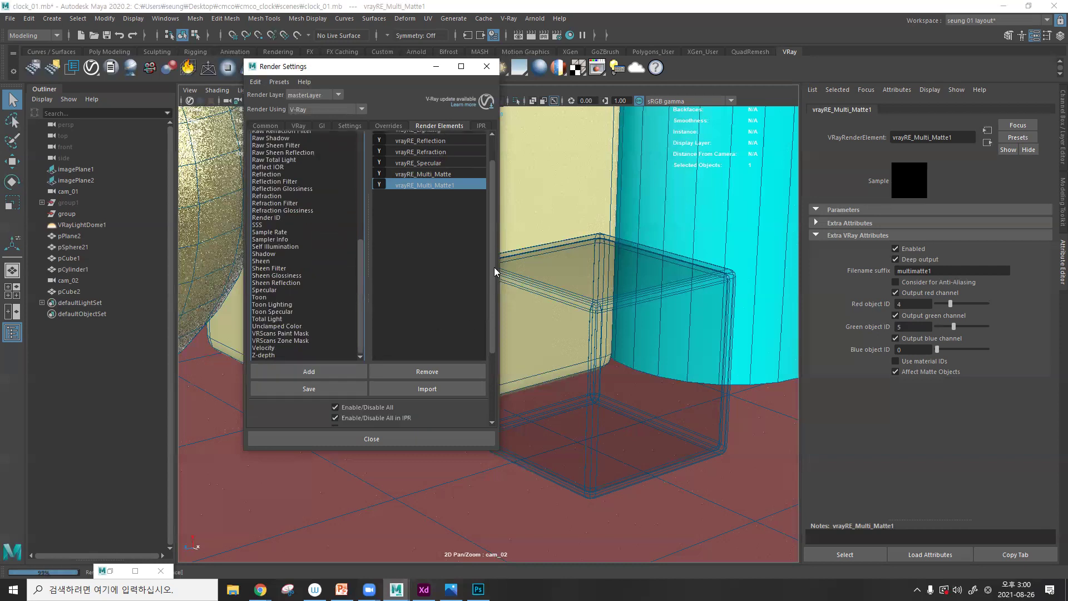
# - Bring back the frame buffer and examine the glass cube's edges and its last unfinished render bucket up close
pyautogui.click(134, 570)
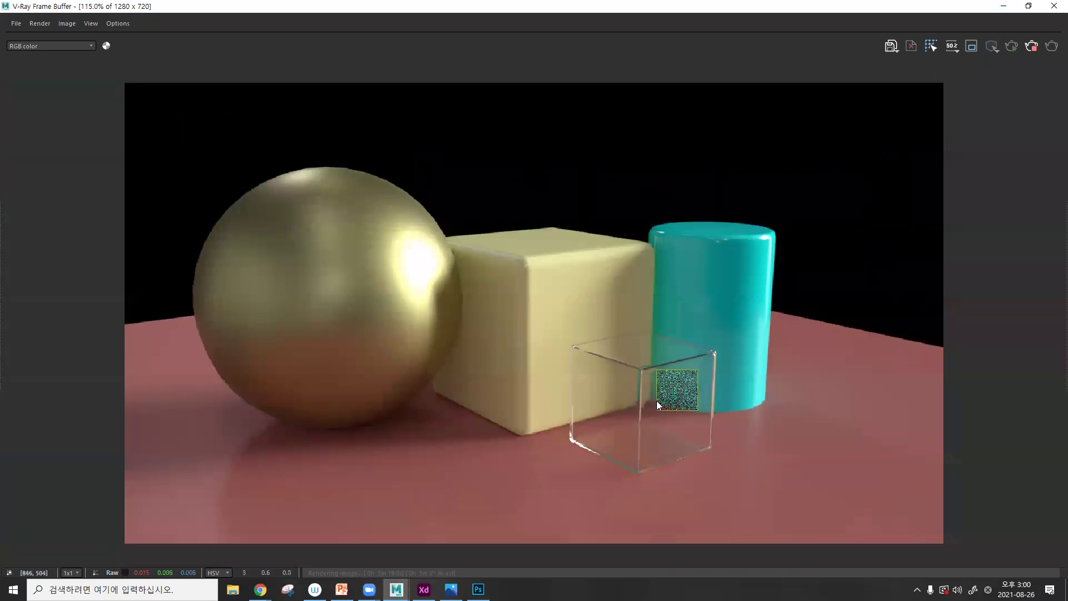
pyautogui.scroll(-1, 693, 398)
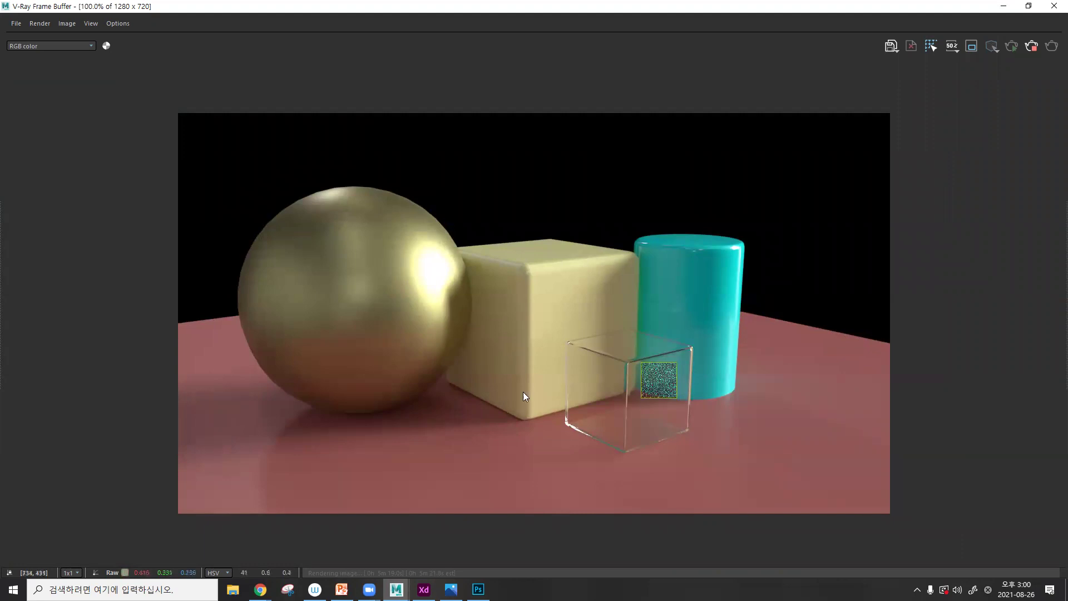
pyautogui.scroll(5, 557, 392)
pyautogui.scroll(1, 598, 392)
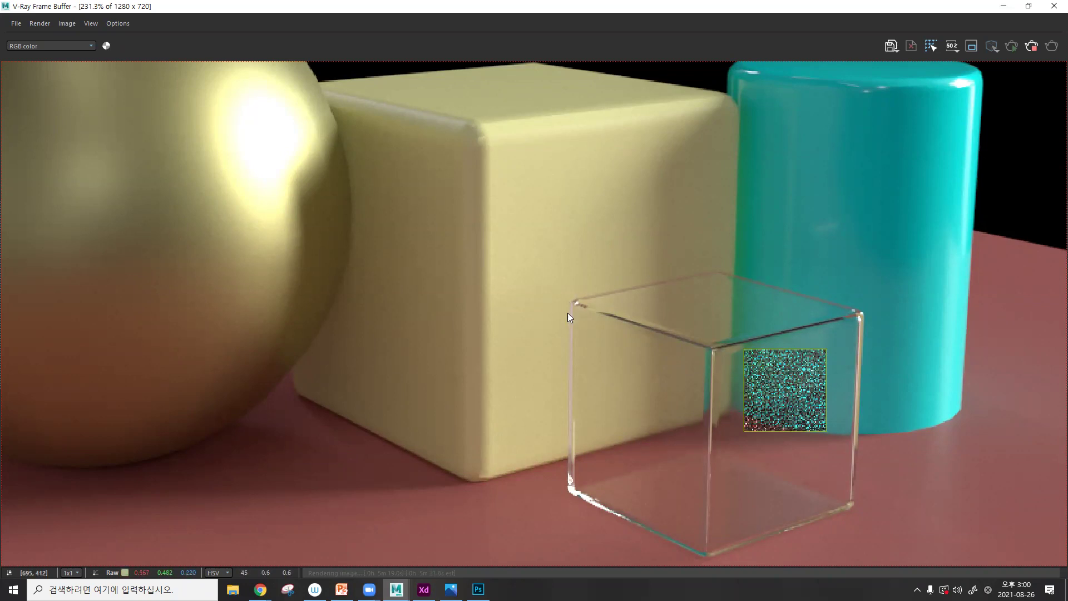
pyautogui.scroll(-3, 707, 359)
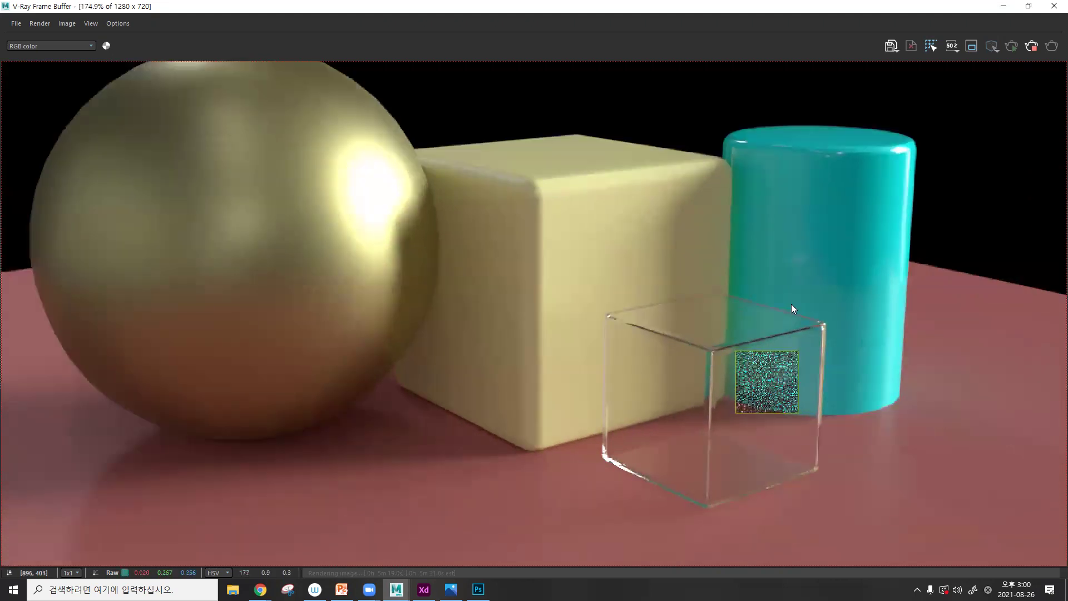
pyautogui.scroll(5, 779, 308)
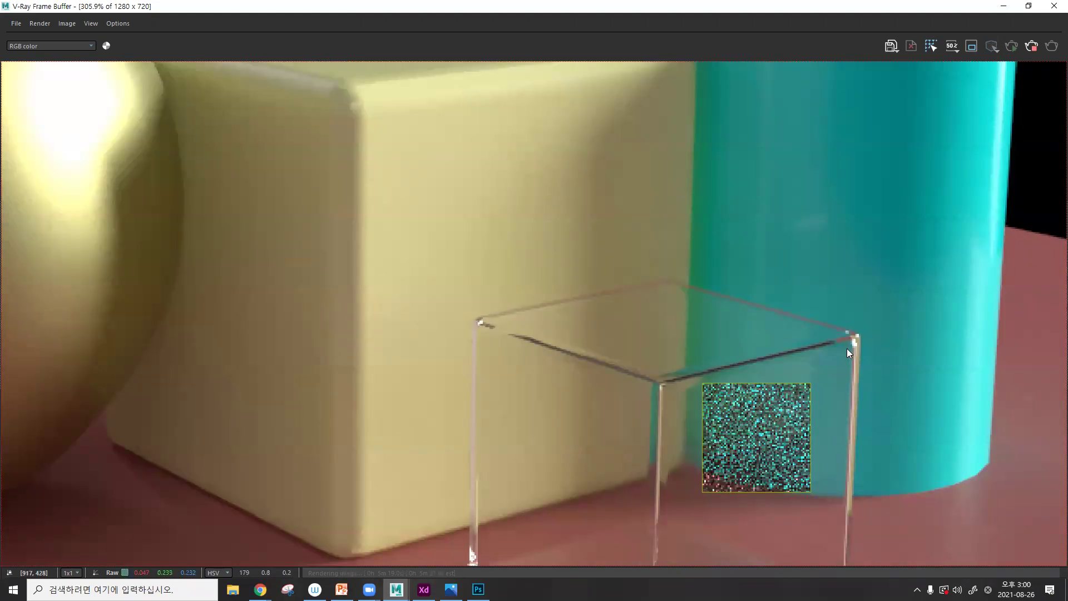
pyautogui.scroll(-5, 576, 358)
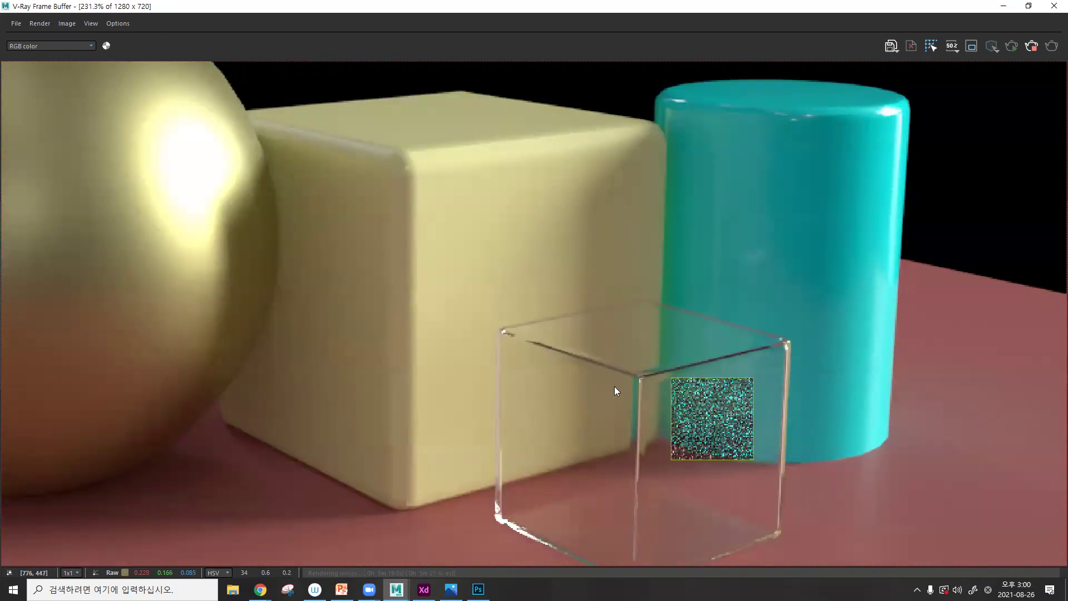
pyautogui.scroll(1, 625, 391)
pyautogui.scroll(-1, 625, 395)
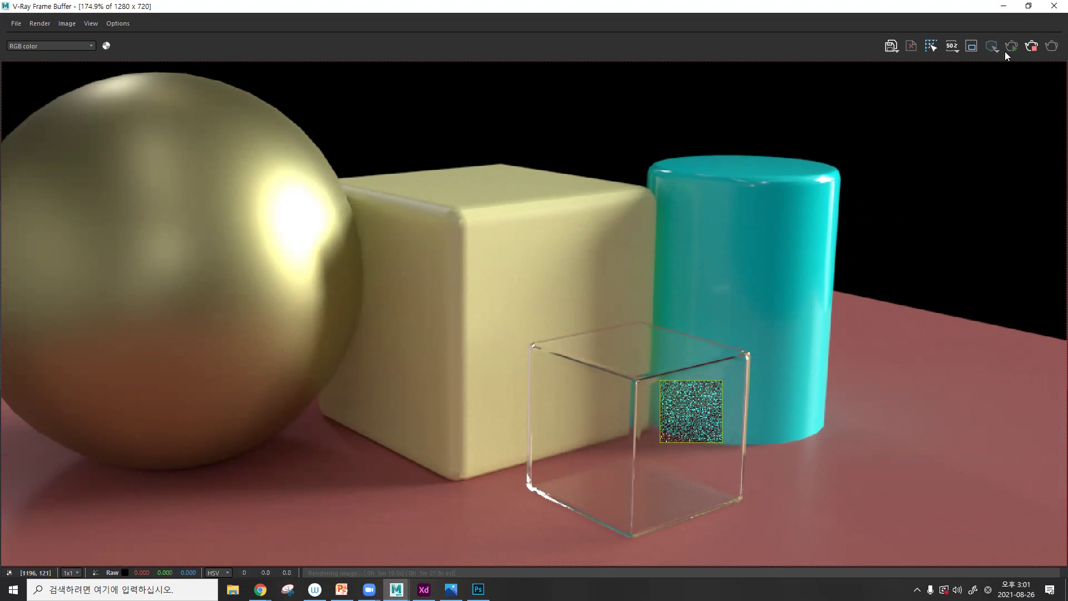
# - Reveal the frame buffer's Layers and Stats area beside the rendered image and close the Render Settings
pyautogui.moveTo(1064, 189); pyautogui.dragTo(923, 214)
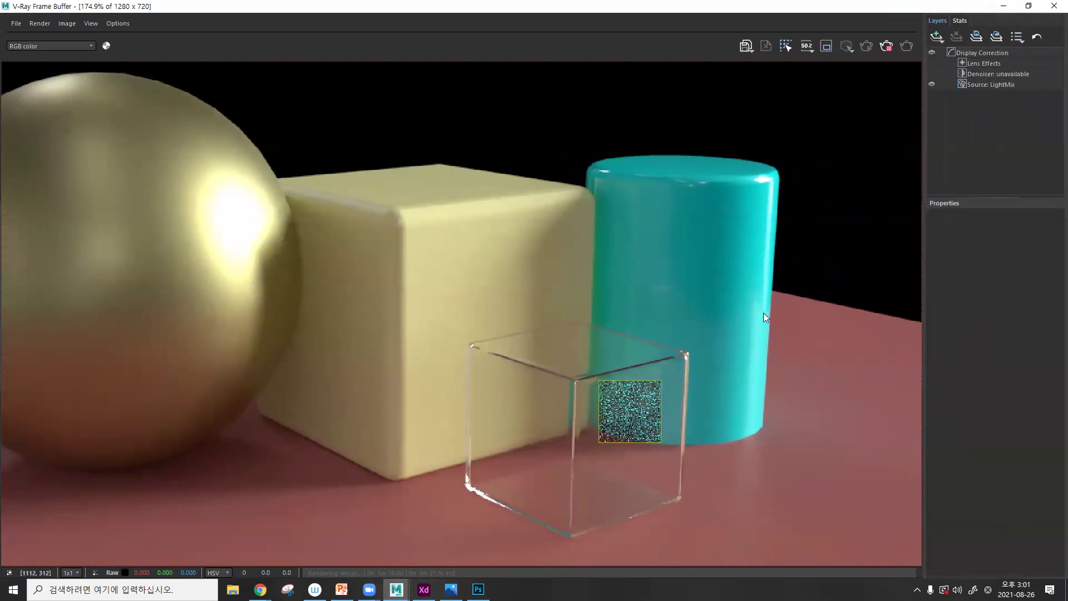
pyautogui.scroll(-3, 642, 385)
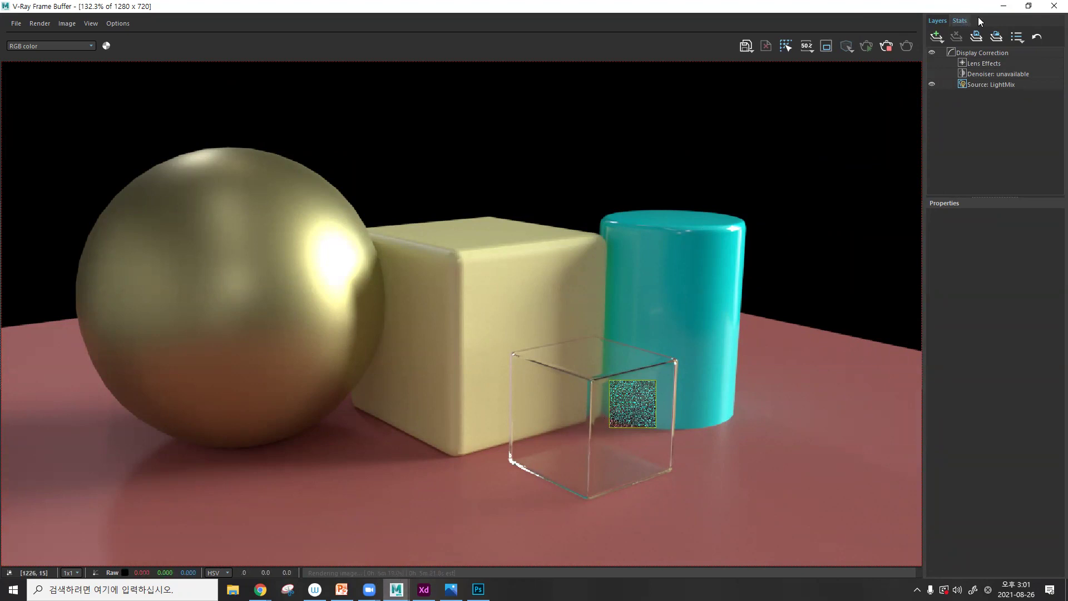
pyautogui.click(1003, 6)
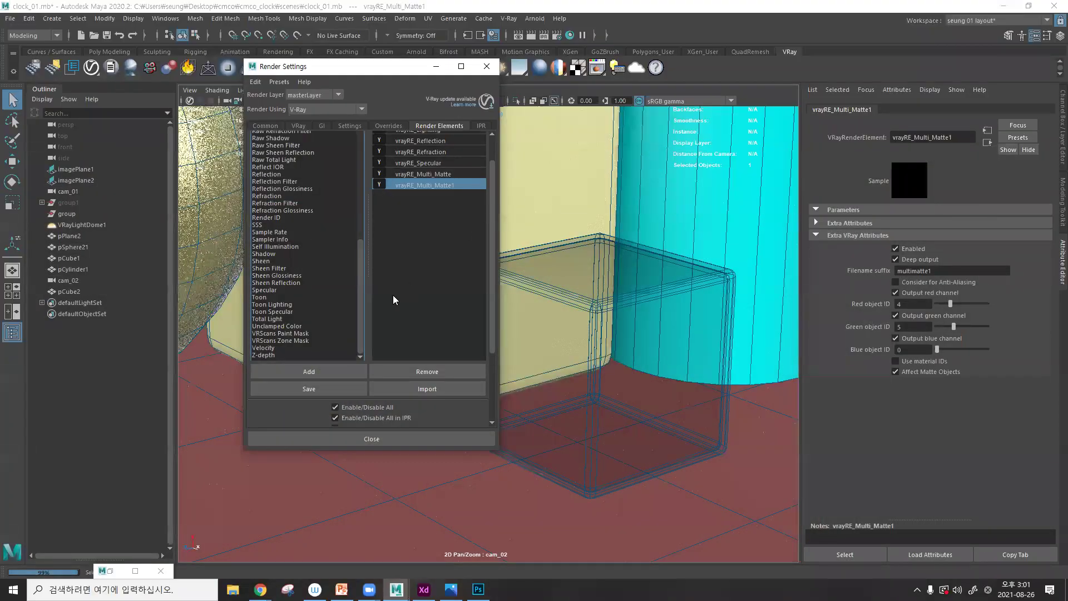
pyautogui.click(488, 66)
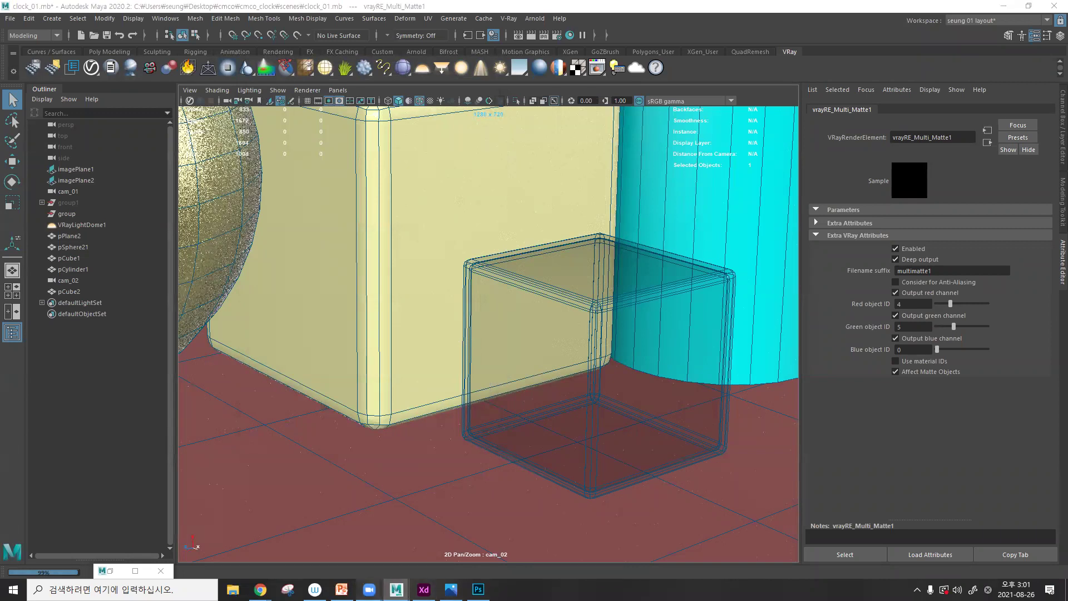
# - Reopen the frame buffer and check the render progress around the glass cube and the cyan cylinder
pyautogui.click(399, 563)
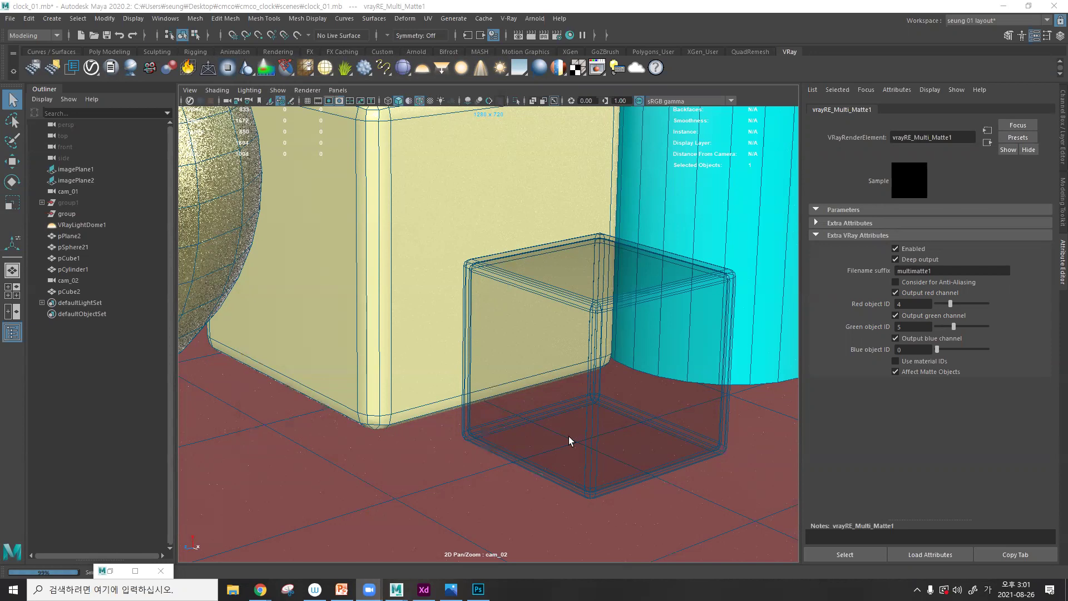
pyautogui.click(137, 569)
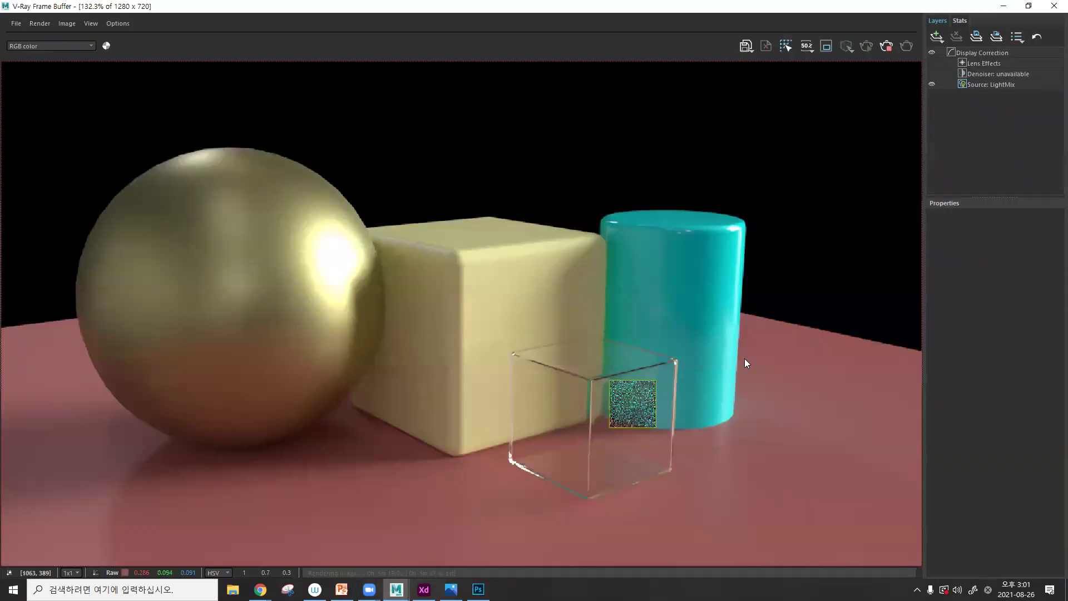
pyautogui.scroll(5, 611, 408)
pyautogui.doubleClick(610, 409)
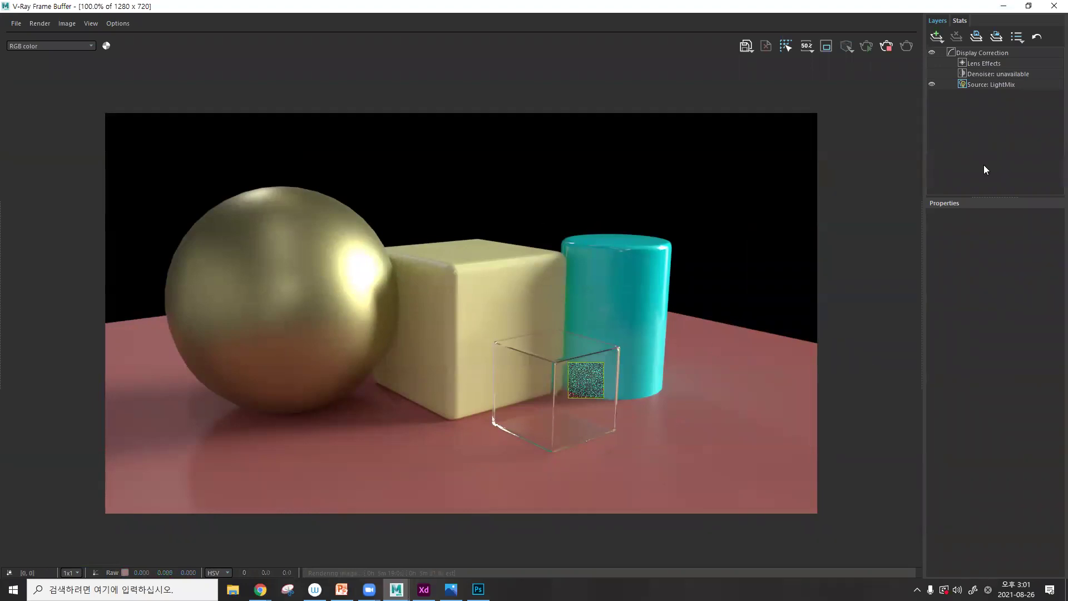
pyautogui.click(1002, 6)
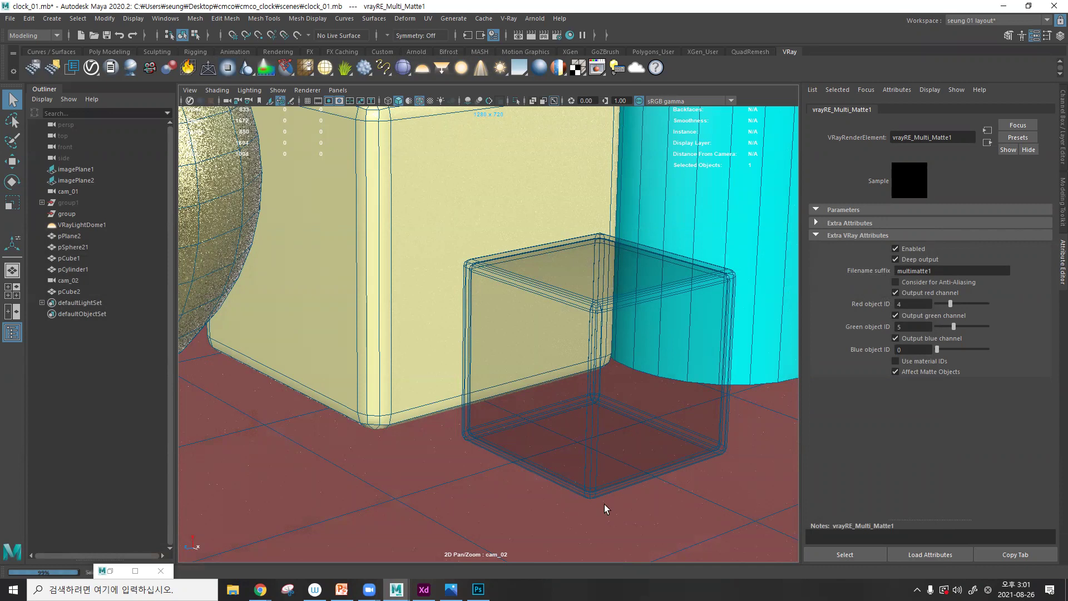
pyautogui.click(135, 571)
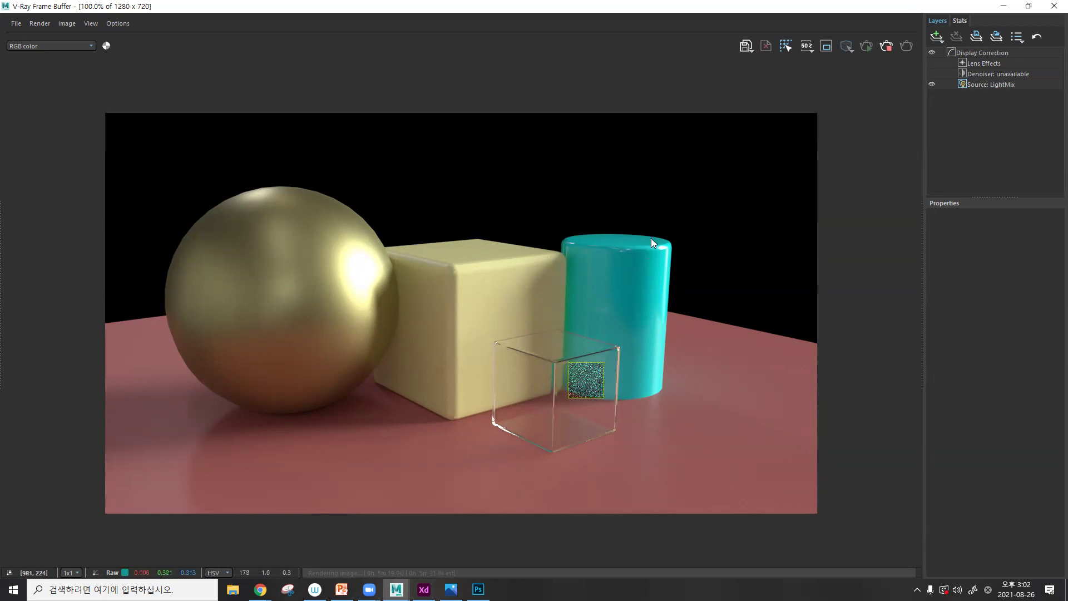
pyautogui.scroll(5, 612, 256)
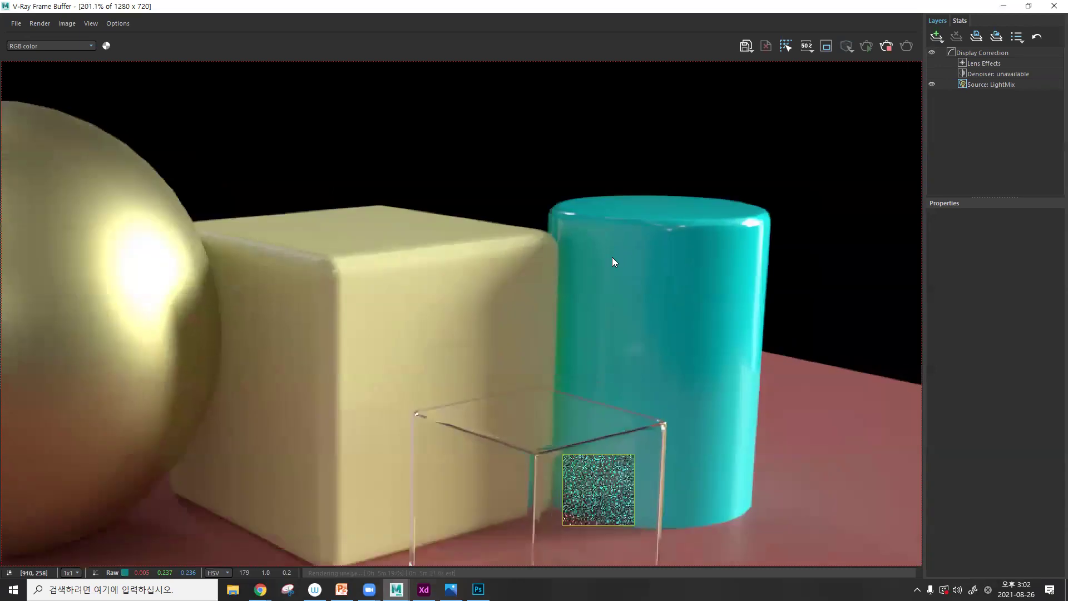
pyautogui.scroll(-3, 612, 257)
# - Switch to Chrome and look over the Google image results for multi matte
pyautogui.click(260, 590)
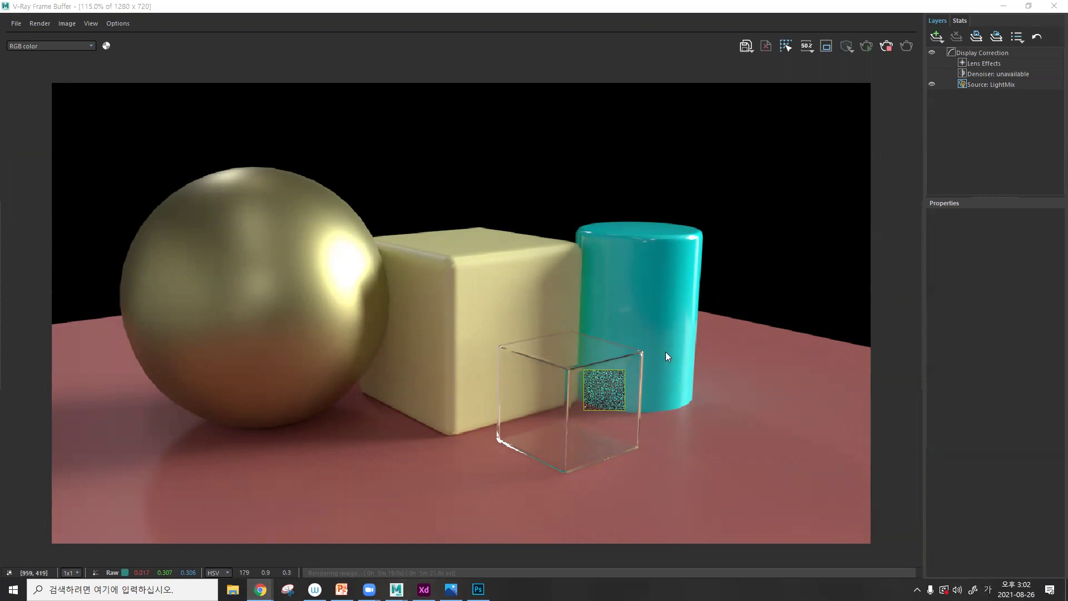
pyautogui.moveTo(260, 590)
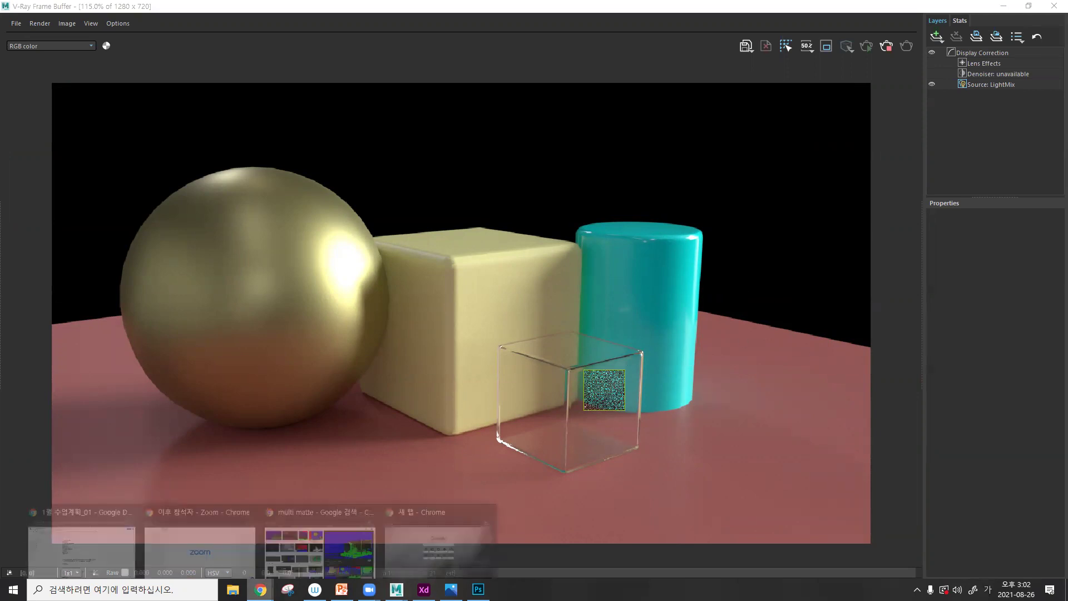
pyautogui.click(308, 564)
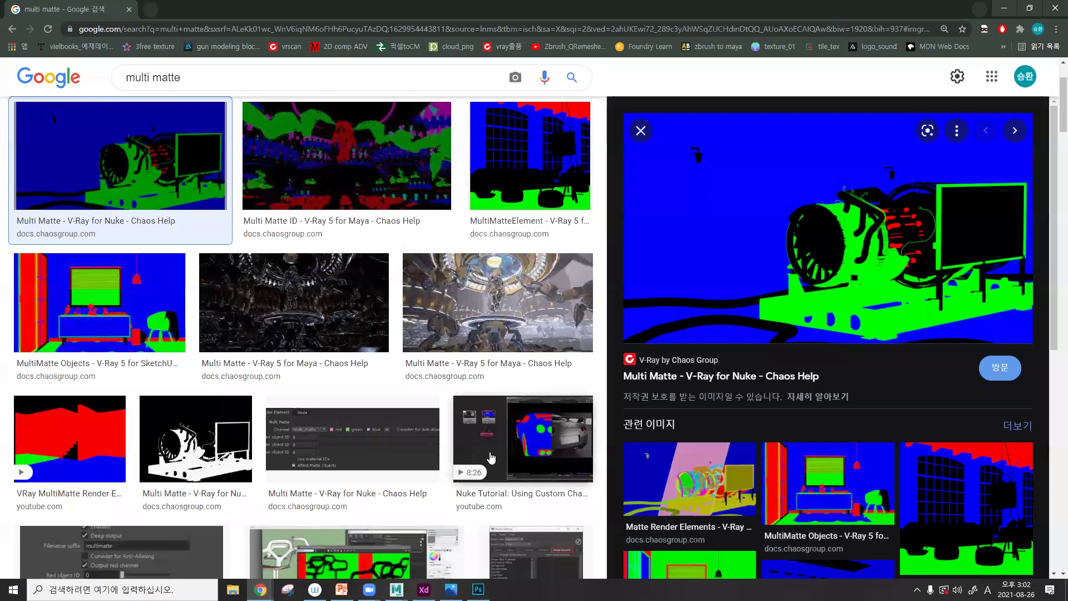
pyautogui.scroll(-5, 445, 462)
pyautogui.scroll(7, 378, 367)
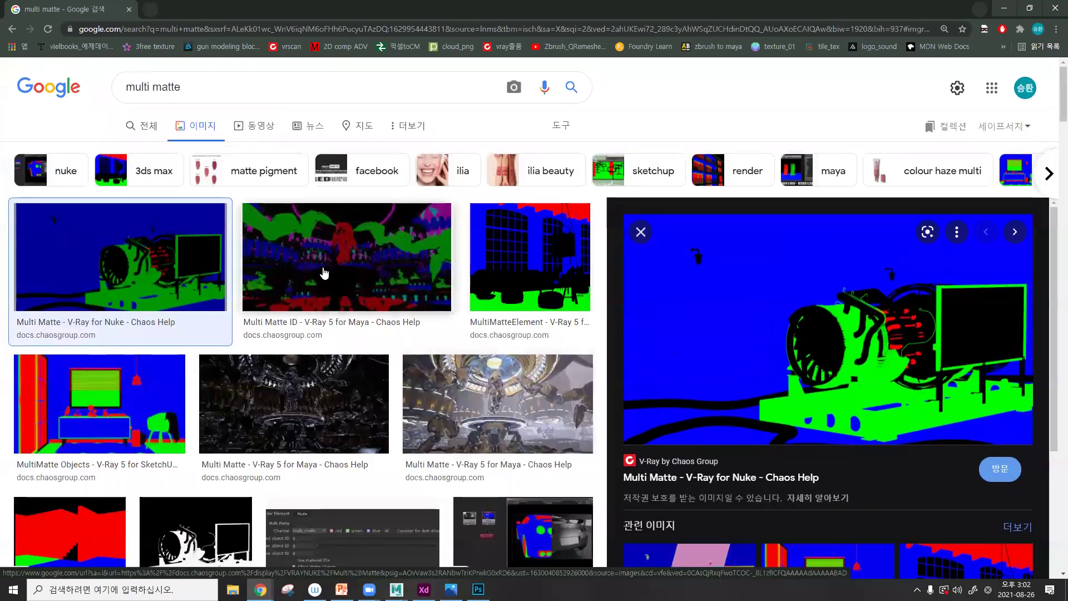
# - Search Google for hdri haven and open the HDRI Haven site at polyhaven.com
pyautogui.click(187, 31)
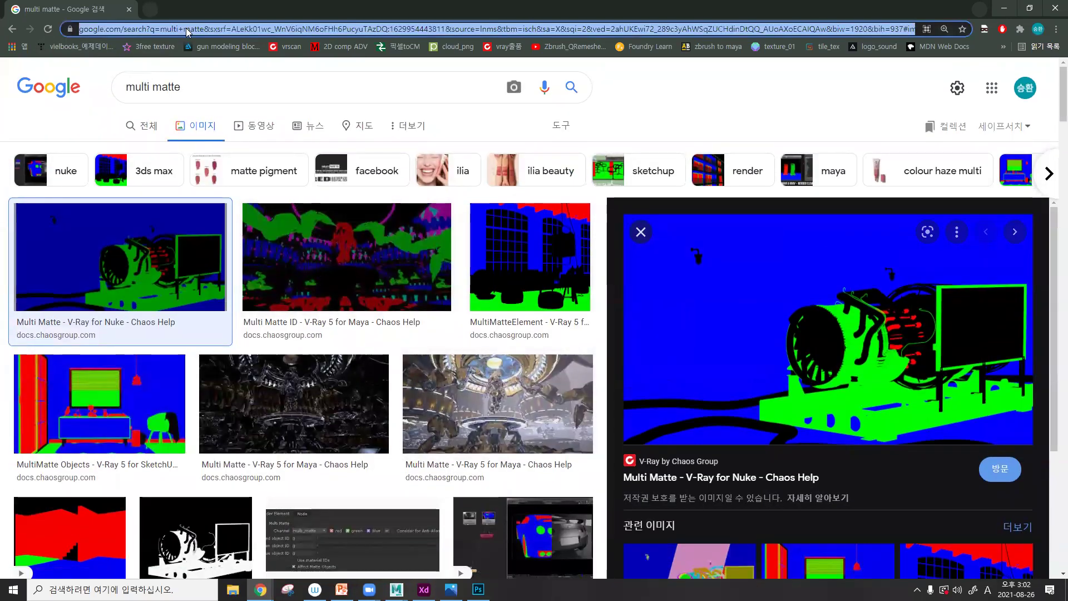
pyautogui.write('hdri')
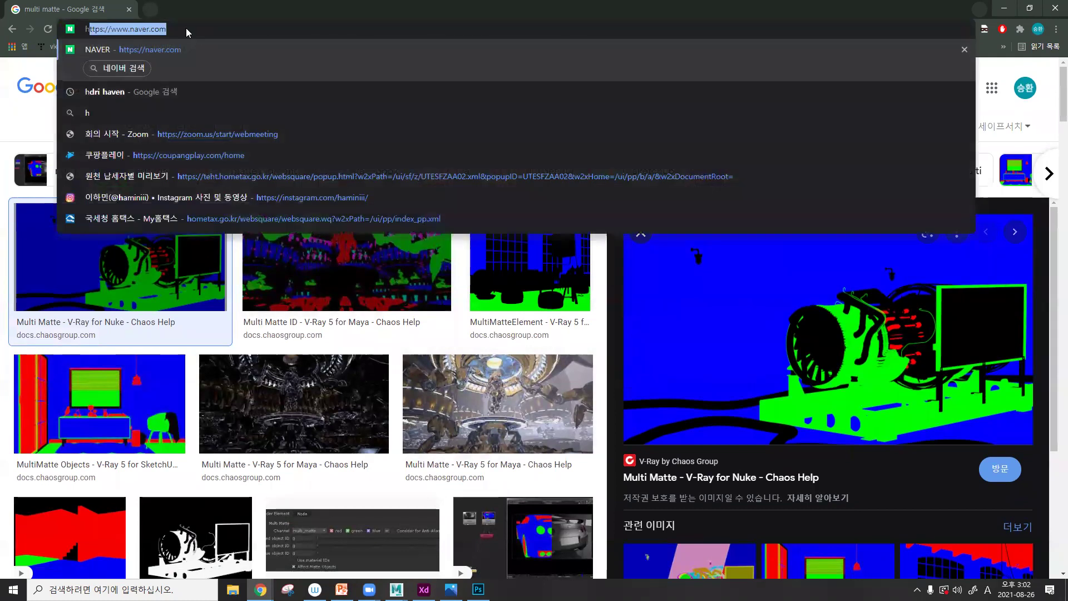
pyautogui.press('Return')
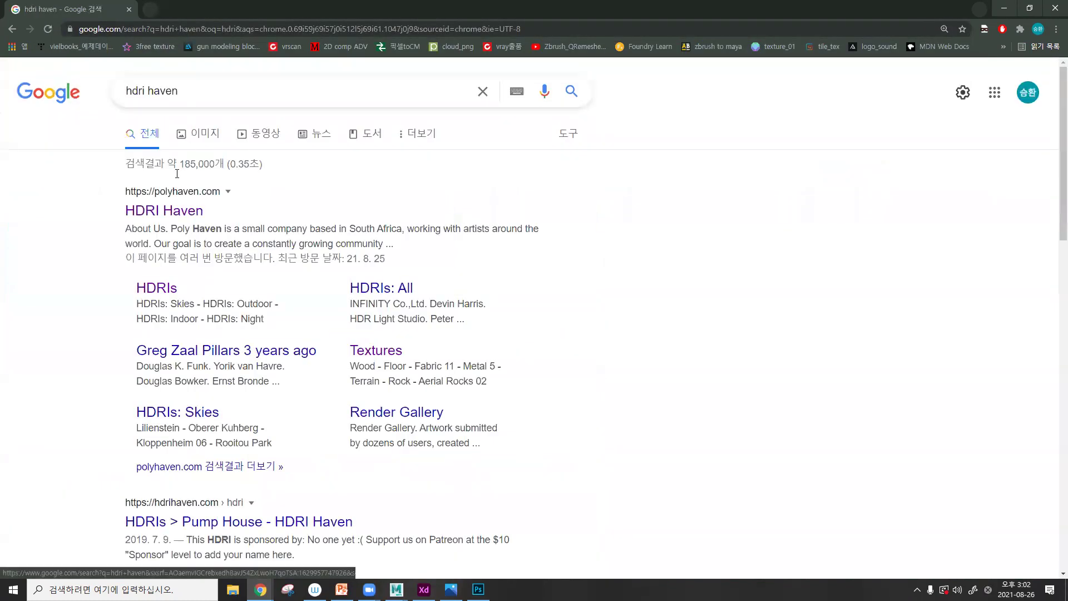
pyautogui.click(166, 210)
pyautogui.hotkey('ctrl', '-')
pyautogui.hotkey('ctrl', '-')
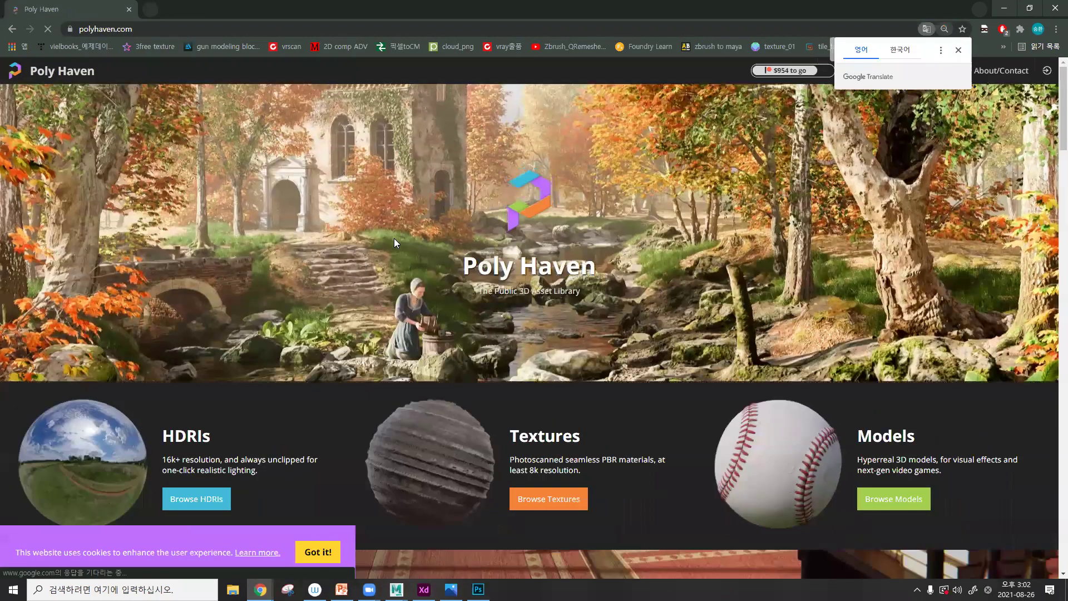
# - Browse Poly Haven's texture library and look through its Rock category
pyautogui.moveTo(880, 71)
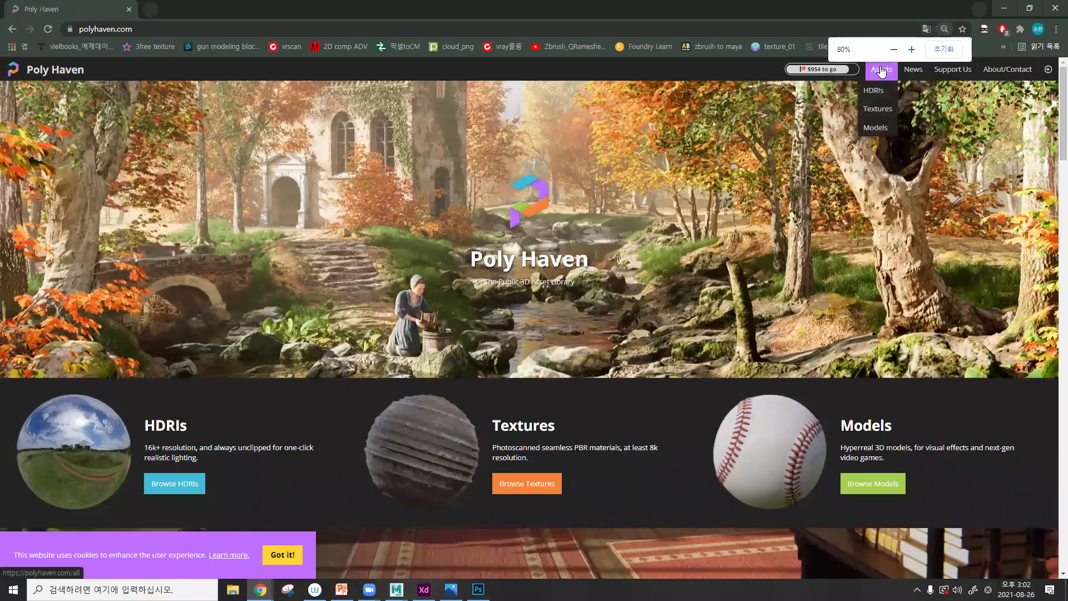
pyautogui.click(878, 108)
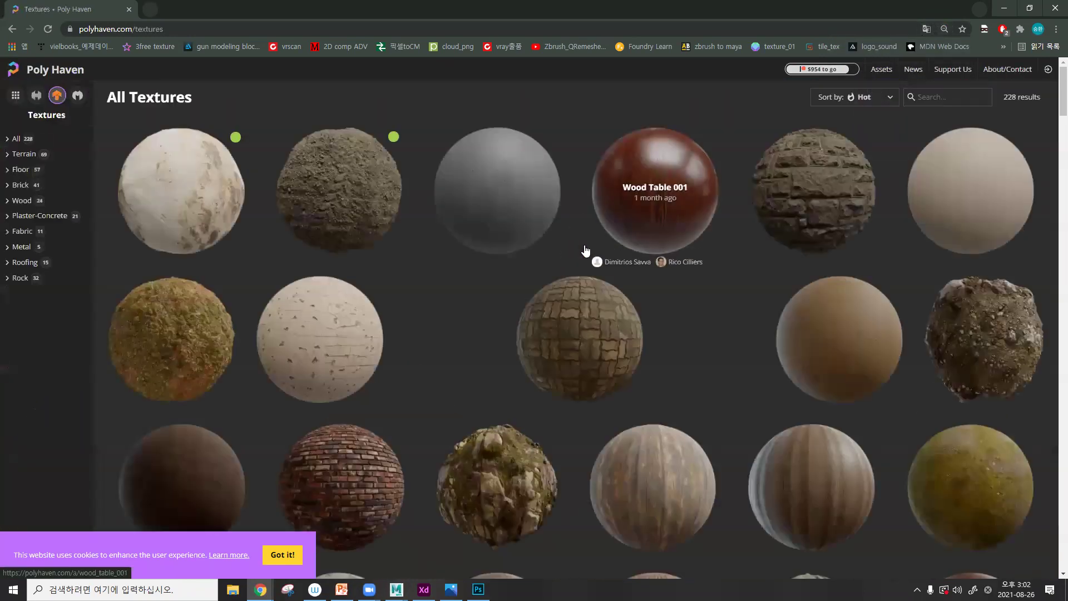
pyautogui.scroll(-5, 595, 248)
pyautogui.scroll(-4, 598, 240)
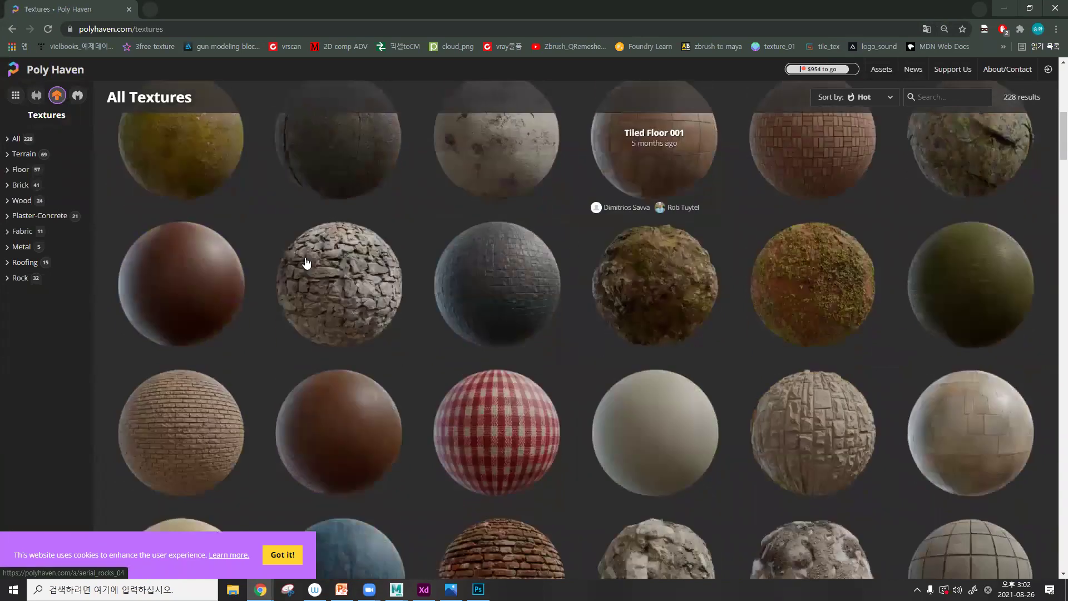
pyautogui.click(40, 278)
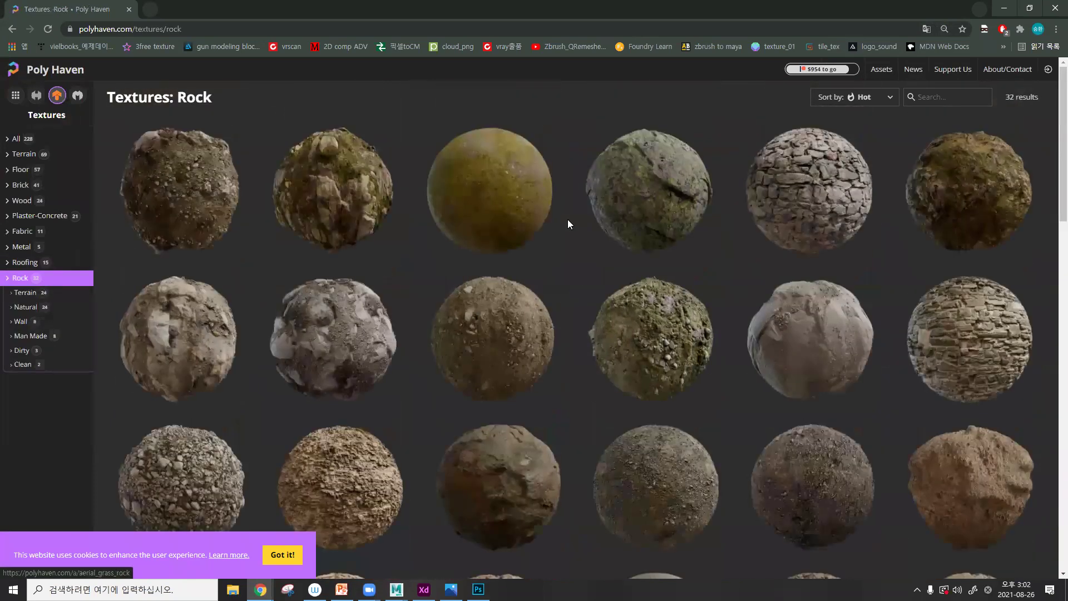
pyautogui.scroll(-7, 567, 219)
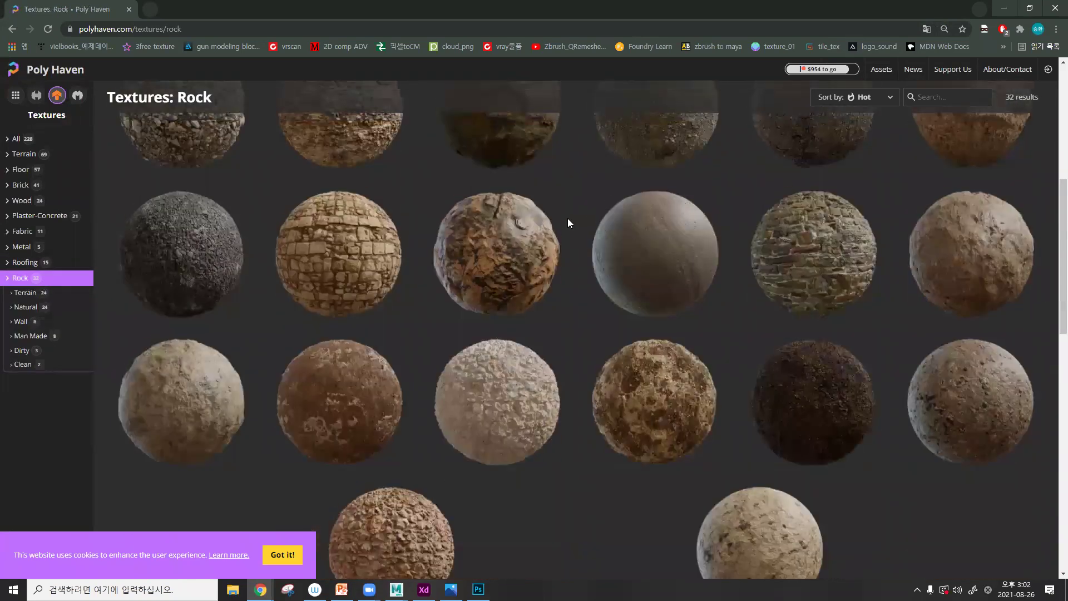
pyautogui.scroll(8, 567, 219)
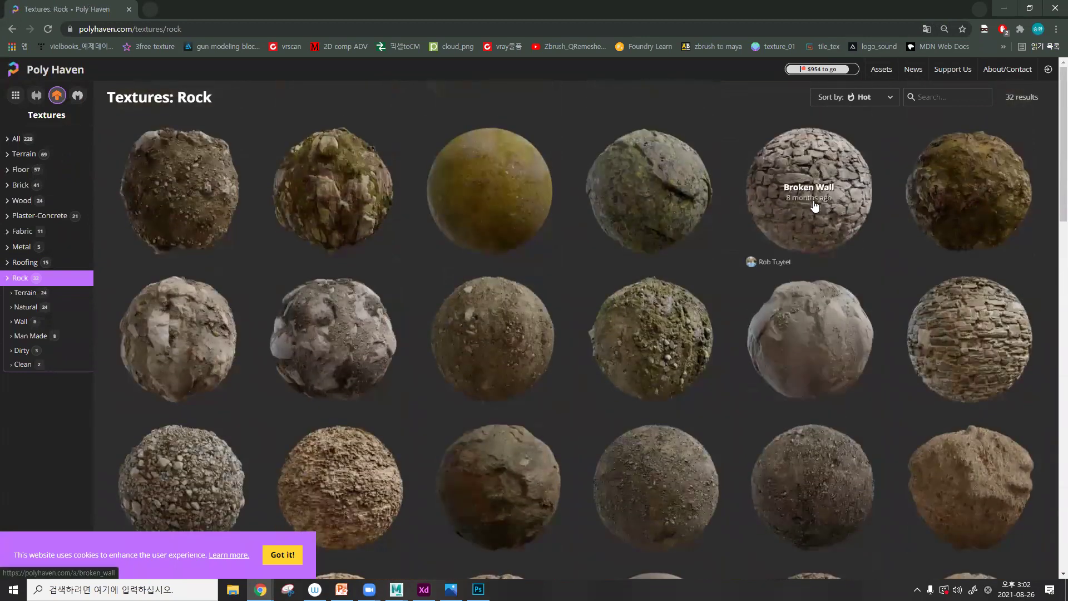
# - Open the Broken Wall texture and review its downloadable maps, file formats and resolution choices
pyautogui.click(815, 207)
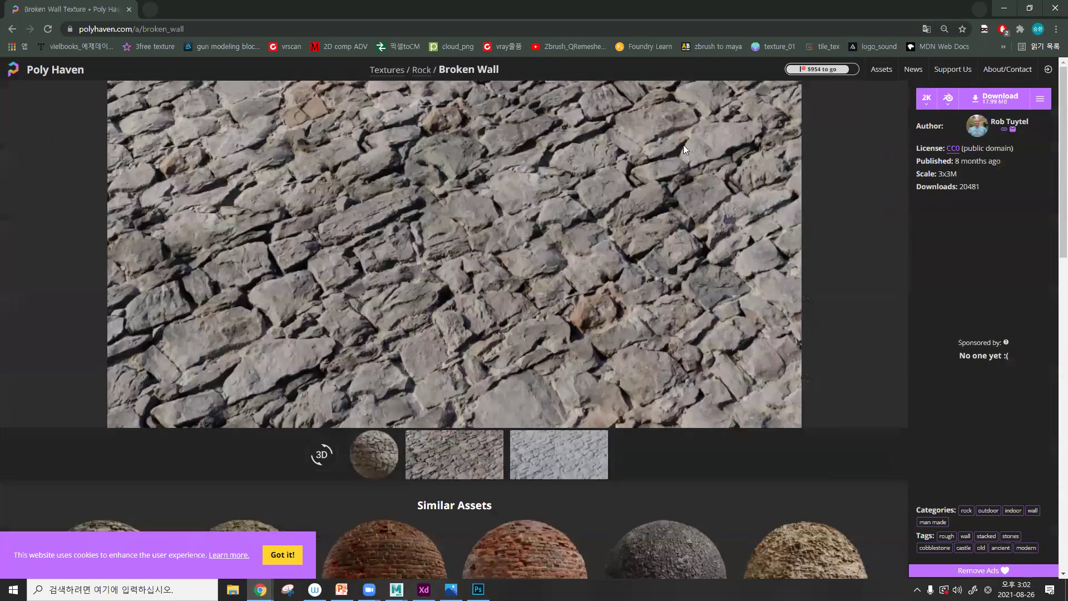
pyautogui.click(1038, 101)
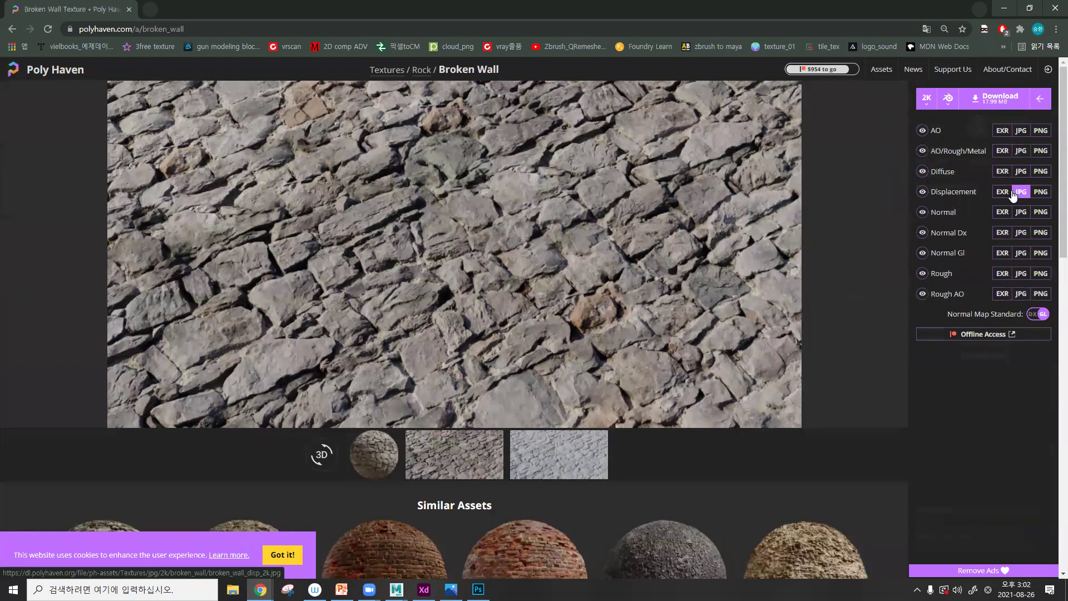
pyautogui.click(927, 99)
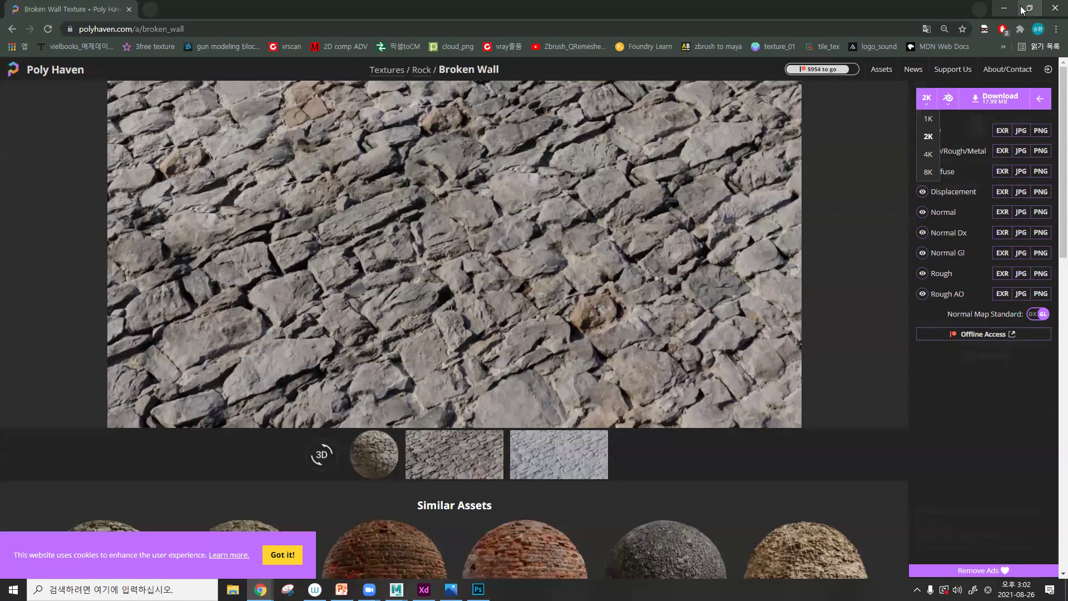
# - Return to the V-Ray Frame Buffer and examine the unfinished bucket inside the glass cube up close
pyautogui.click(1004, 8)
pyautogui.scroll(-2, 611, 320)
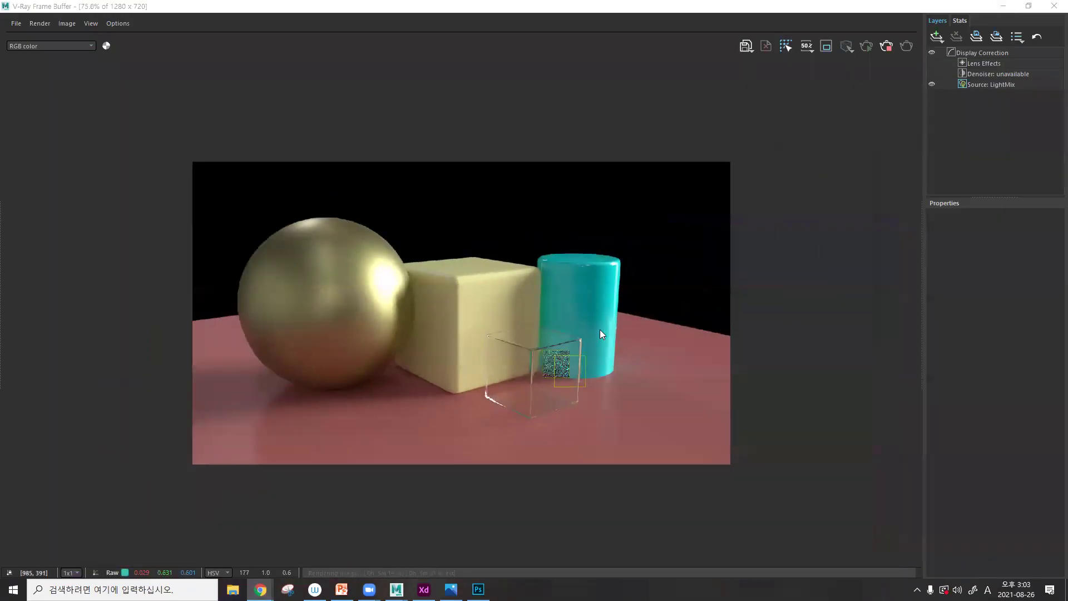
pyautogui.scroll(4, 596, 330)
pyautogui.scroll(3, 604, 381)
pyautogui.moveTo(616, 404); pyautogui.dragTo(569, 297)
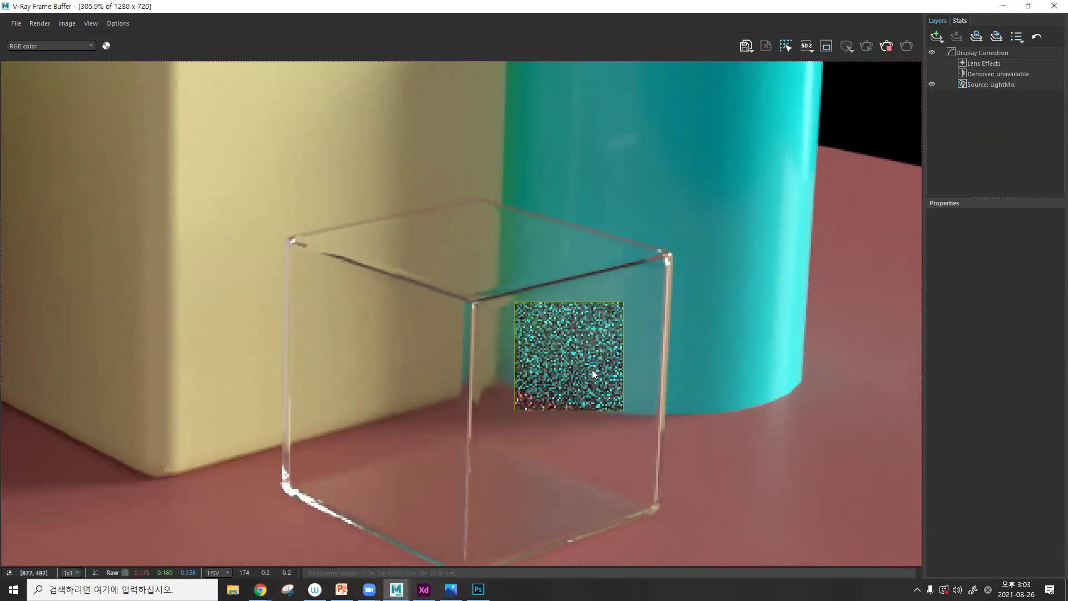
pyautogui.scroll(-2, 595, 364)
pyautogui.scroll(-2, 596, 365)
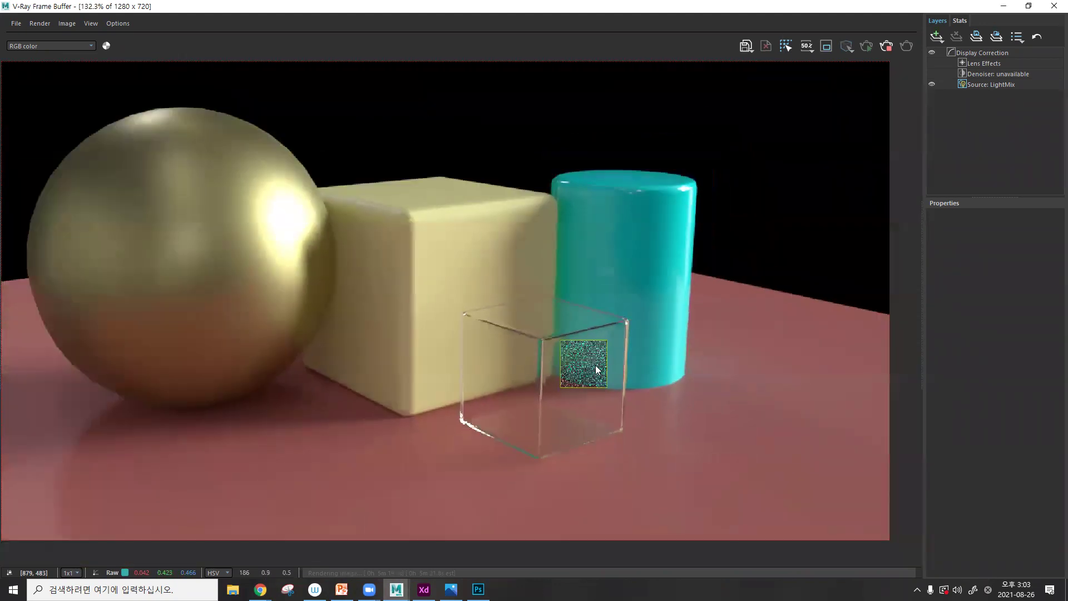
# - Check the full rendered image again in the frame buffer, and minimize it to reveal the Maya scene
pyautogui.click(1004, 6)
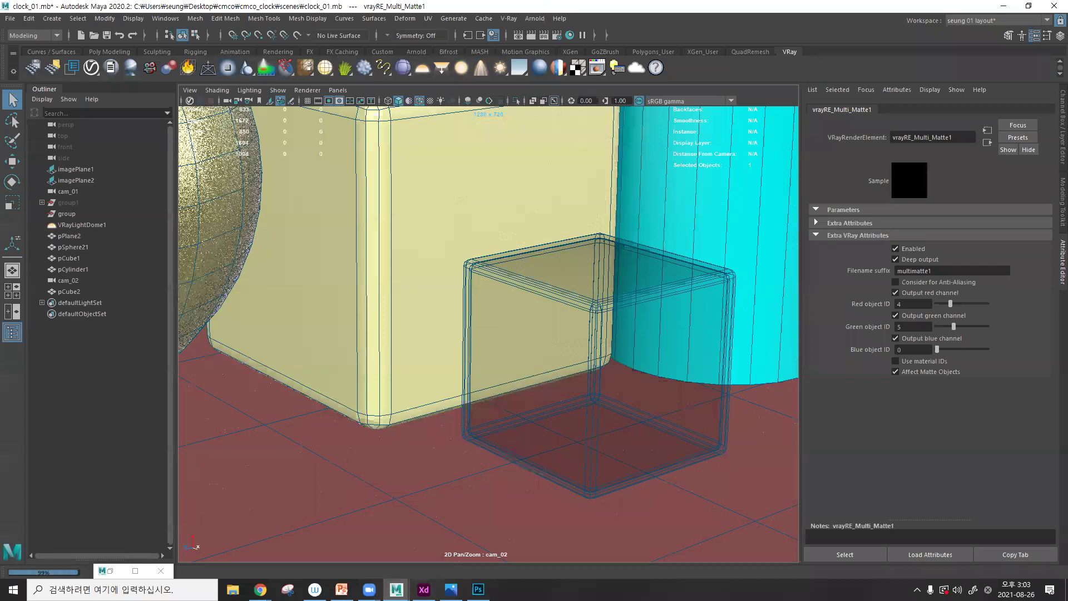
pyautogui.hotkey('alt', 'Tab')
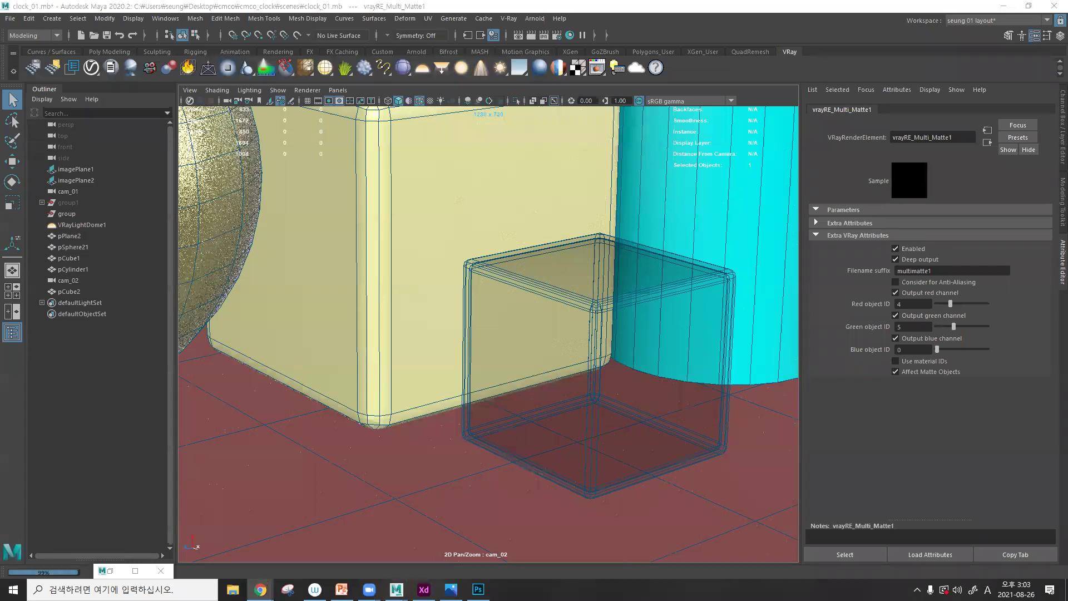
pyautogui.click(145, 569)
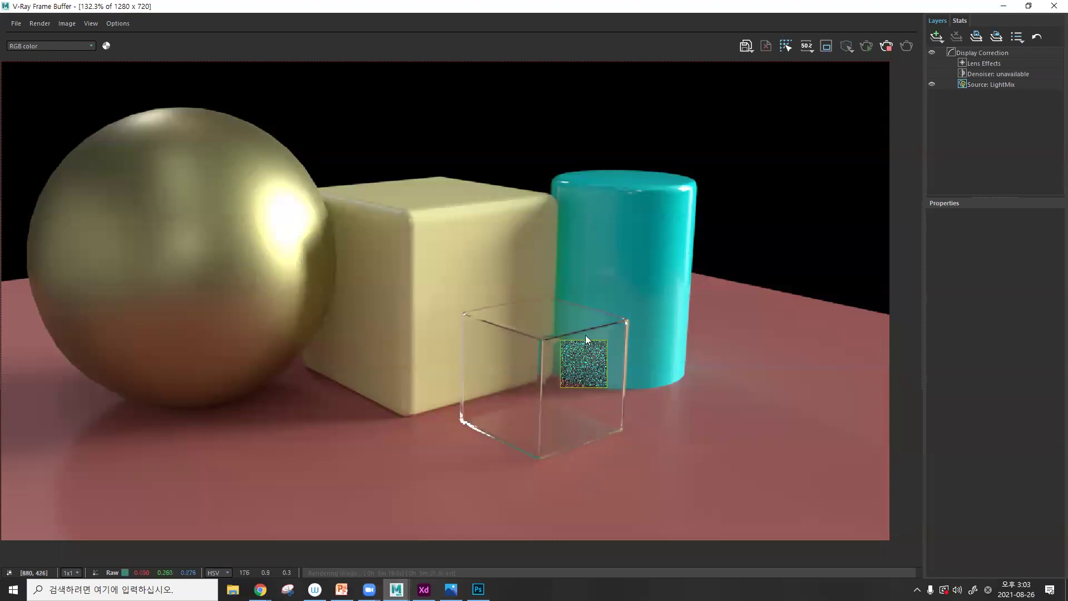
pyautogui.scroll(-2, 482, 337)
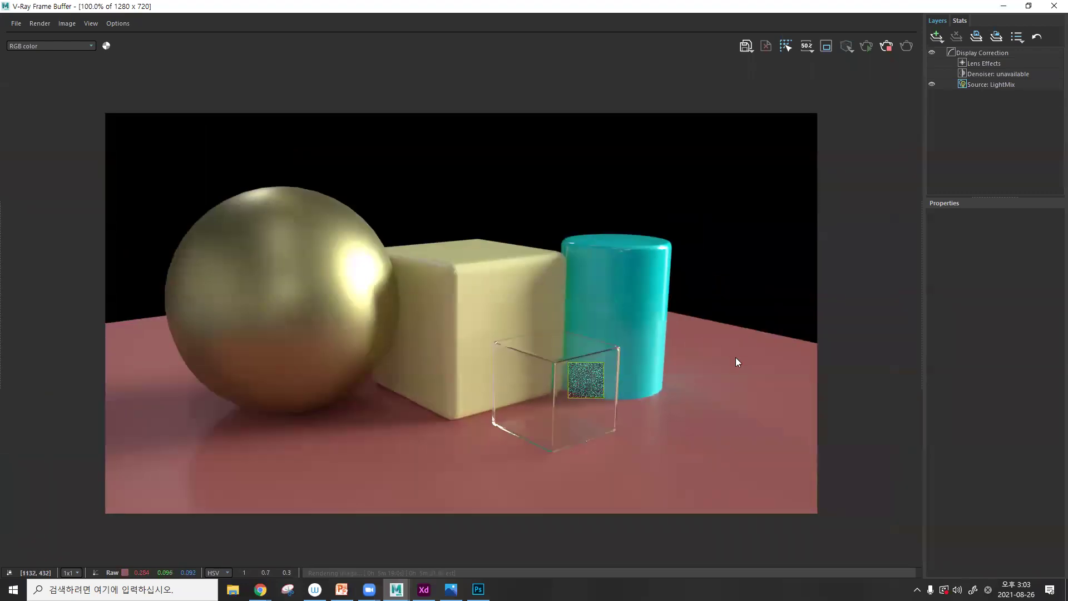
pyautogui.click(1028, 5)
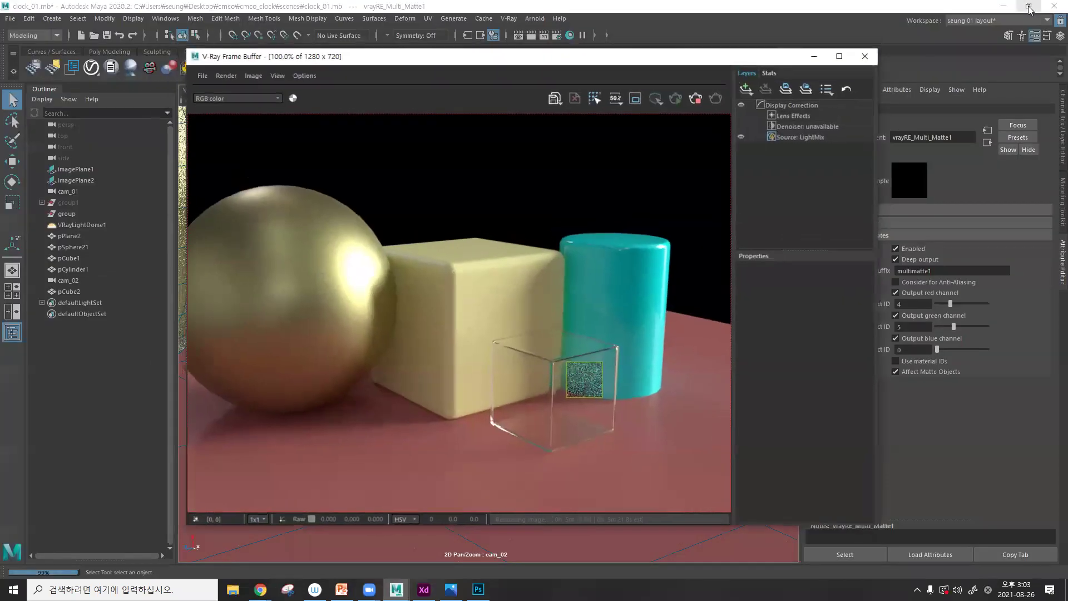
pyautogui.click(821, 62)
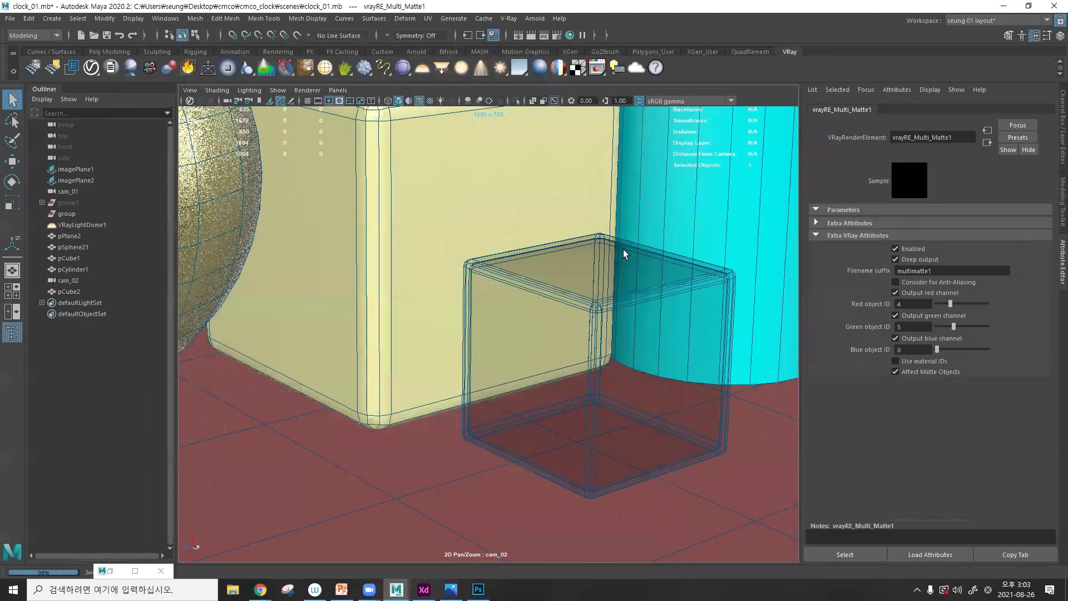
# - Create a new polygon cube in the scene with the sphere, cube, cylinder and glass cube
pyautogui.click(634, 239)
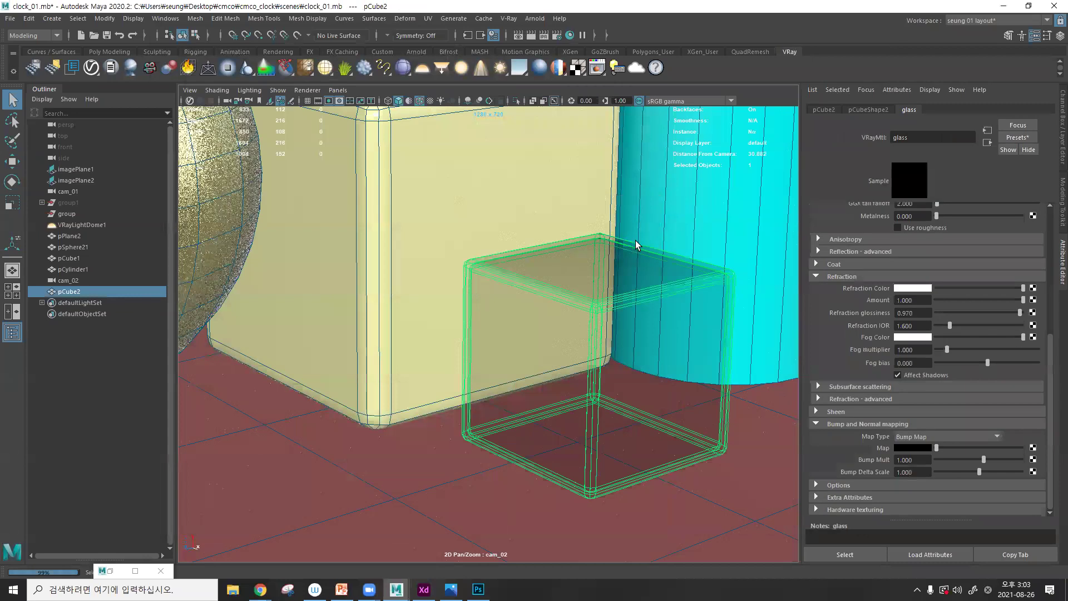
pyautogui.scroll(-3, 635, 240)
pyautogui.keyDown('alt'); pyautogui.moveTo(359, 492); pyautogui.dragTo(533, 312, button='right'); pyautogui.keyUp('alt')
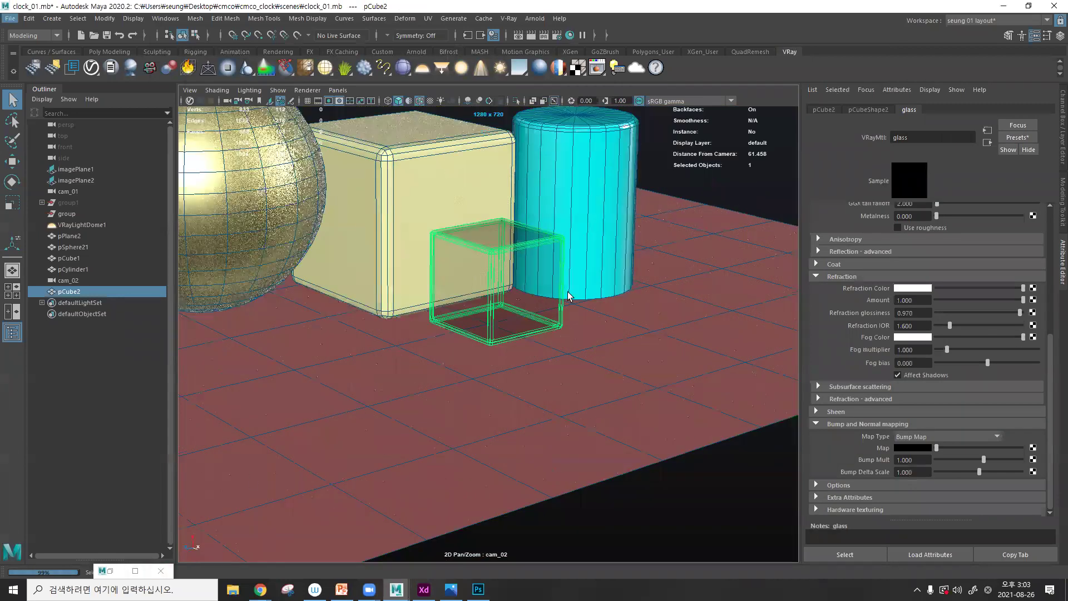
pyautogui.scroll(-1, 610, 332)
pyautogui.scroll(-1, 500, 318)
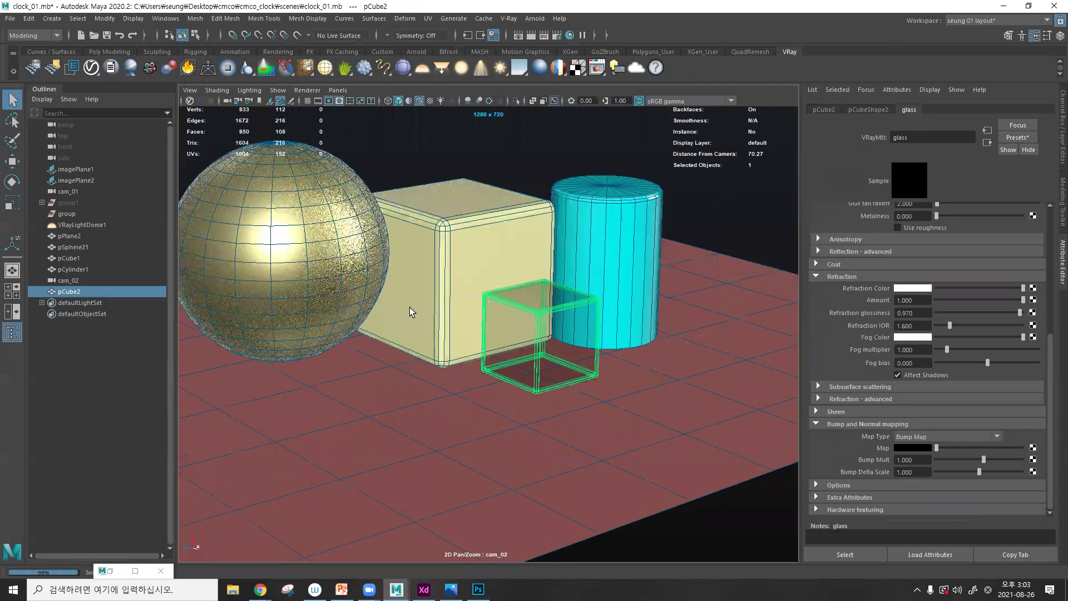
pyautogui.scroll(-4, 420, 316)
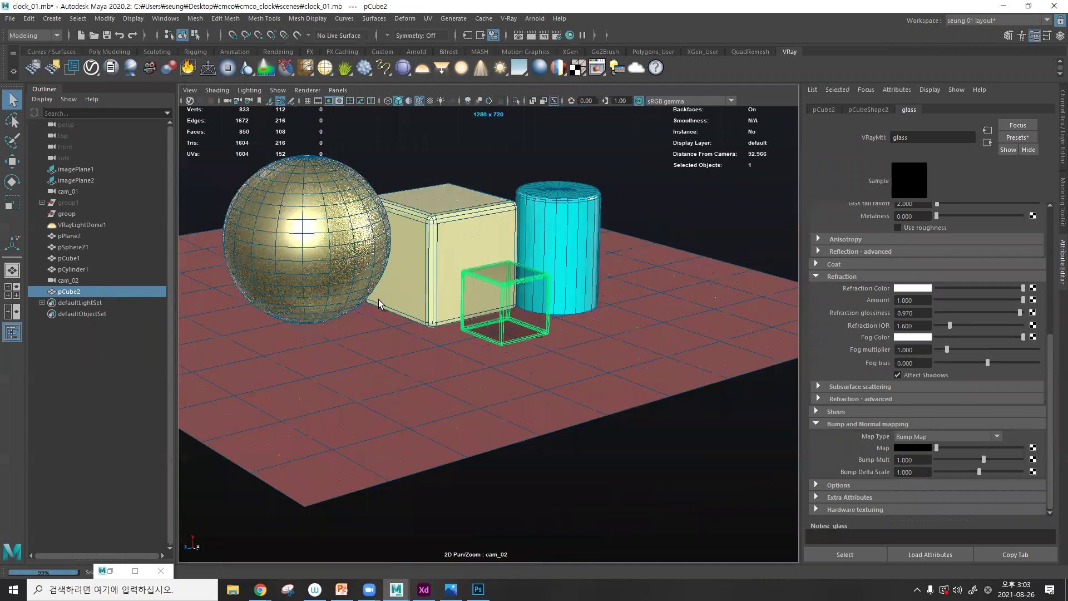
pyautogui.keyDown('alt'); pyautogui.moveTo(309, 212); pyautogui.dragTo(324, 252, button='middle'); pyautogui.keyUp('alt')
pyautogui.click(101, 52)
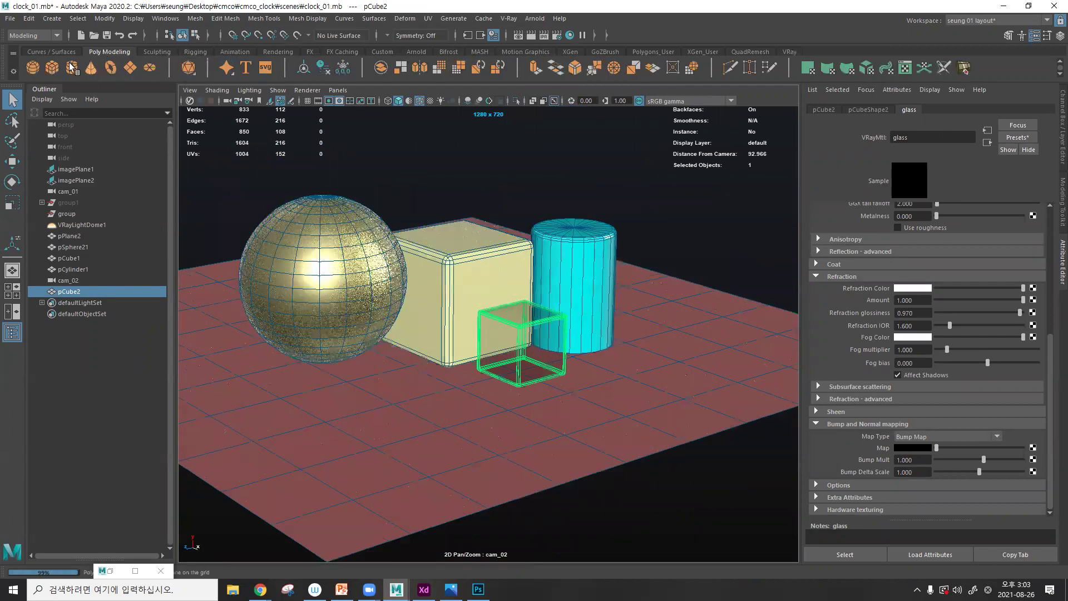
pyautogui.click(71, 67)
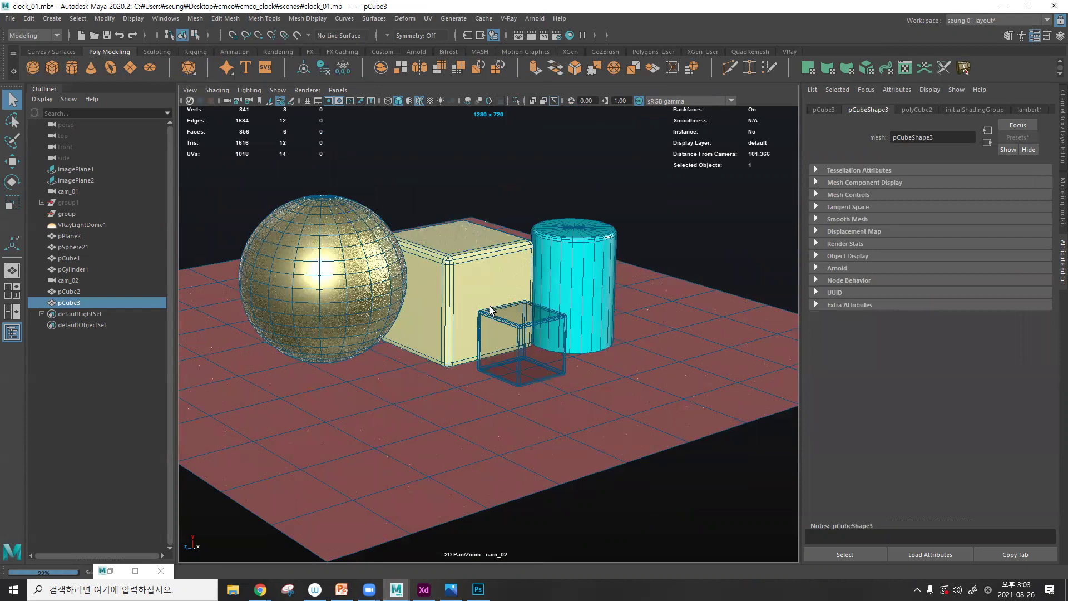
# - Move the new cube out beside the glass cube and raise it above the floor plane
pyautogui.scroll(-3, 490, 310)
pyautogui.keyDown('alt'); pyautogui.moveTo(442, 292); pyautogui.dragTo(450, 284); pyautogui.keyUp('alt')
pyautogui.press('w')
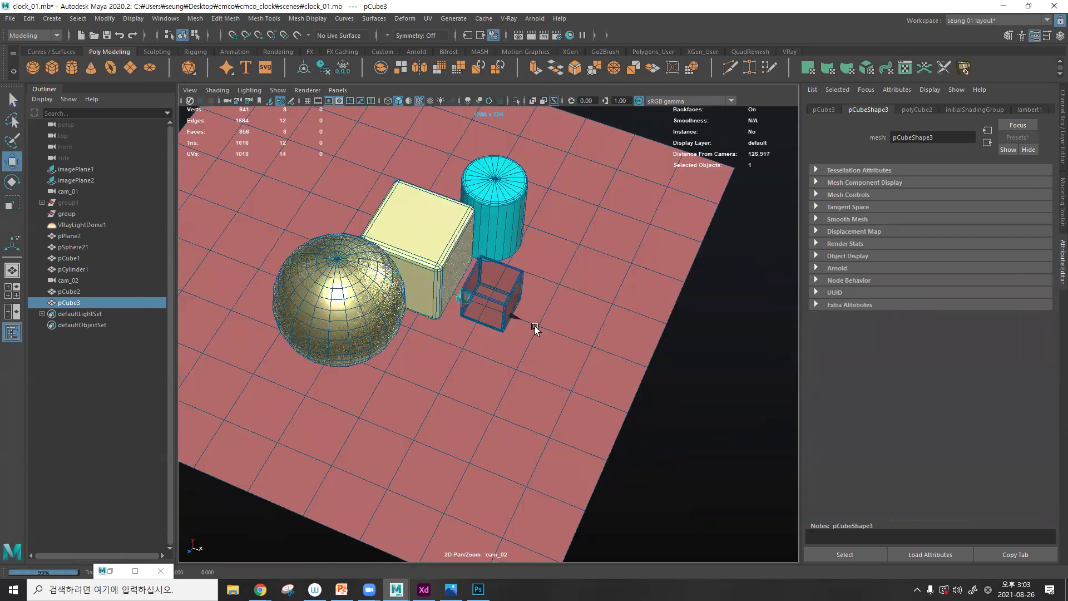
pyautogui.moveTo(535, 329); pyautogui.dragTo(586, 353)
pyautogui.press('r')
pyautogui.keyDown('alt'); pyautogui.moveTo(443, 496); pyautogui.dragTo(552, 324); pyautogui.keyUp('alt')
pyautogui.press('w')
pyautogui.moveTo(563, 388); pyautogui.dragTo(562, 313)
# - Scale the new cube into a thin, elongated flat bar next to the cyan cylinder
pyautogui.press('r')
pyautogui.moveTo(556, 246); pyautogui.dragTo(558, 175)
pyautogui.moveTo(557, 247); pyautogui.dragTo(589, 300)
# - Insert an edge loop across the flat bar with the Multi-Cut tool
pyautogui.hotkey('ctrl', 'shift', 'x')
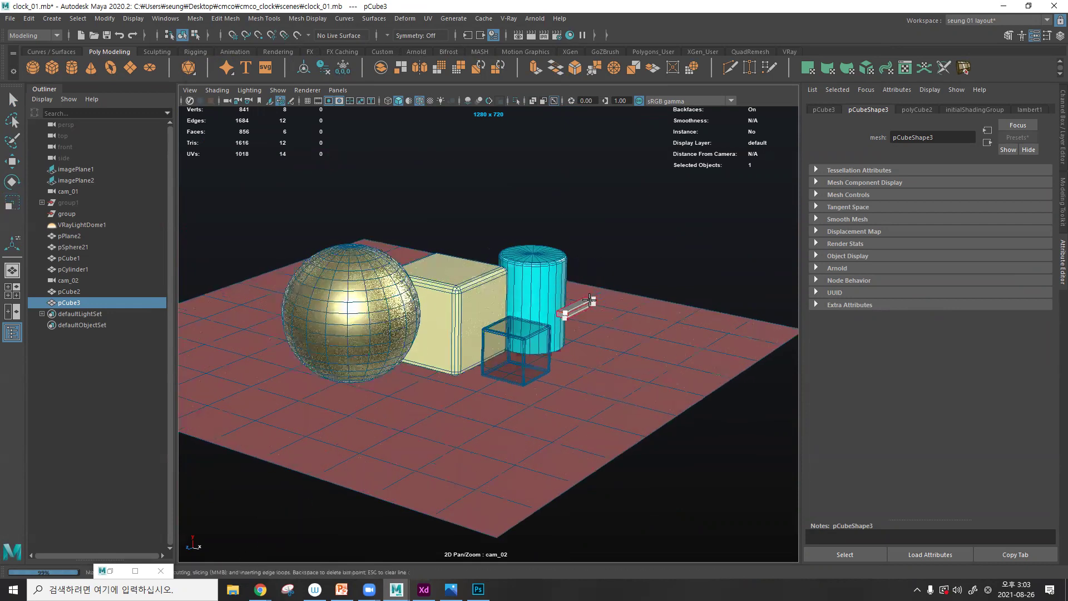
pyautogui.keyDown('ctrl'); pyautogui.click(584, 303); pyautogui.keyUp('ctrl')
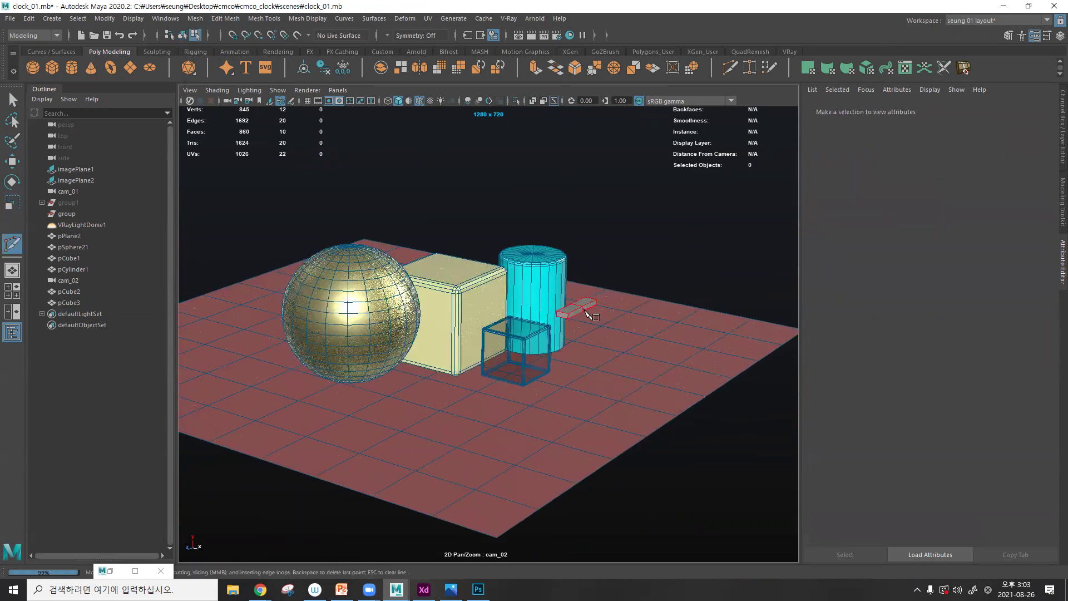
# - Move an edge at the flat bar's new edge loop outward to give the bar an angled outline
pyautogui.press('q')
pyautogui.click(576, 300)
pyautogui.press('w')
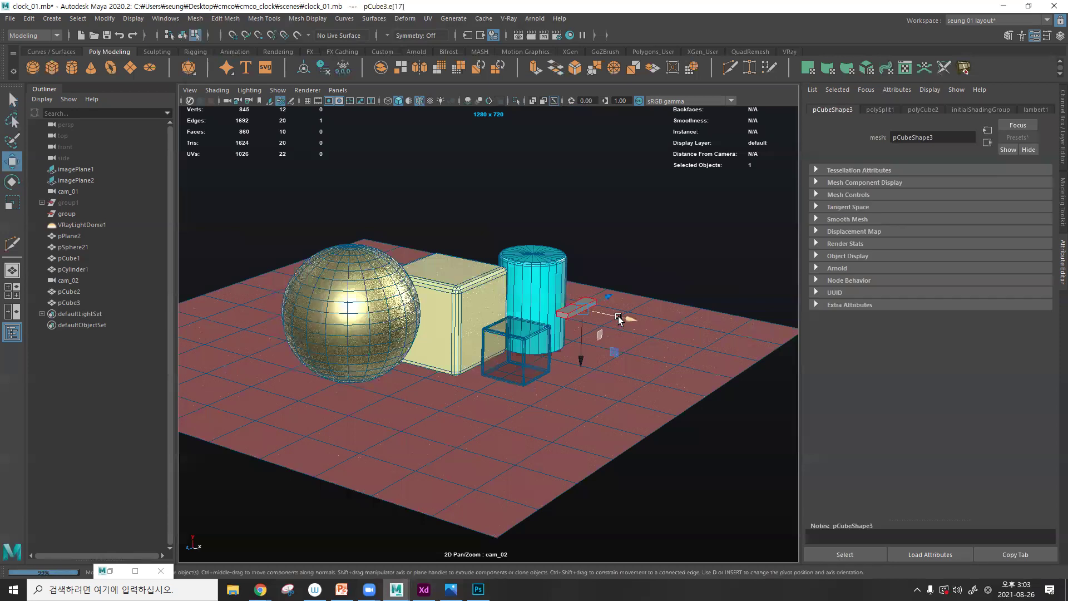
pyautogui.click(638, 331)
pyautogui.keyDown('alt'); pyautogui.moveTo(638, 331); pyautogui.dragTo(560, 300); pyautogui.keyUp('alt')
pyautogui.scroll(3, 560, 301)
pyautogui.scroll(5, 521, 340)
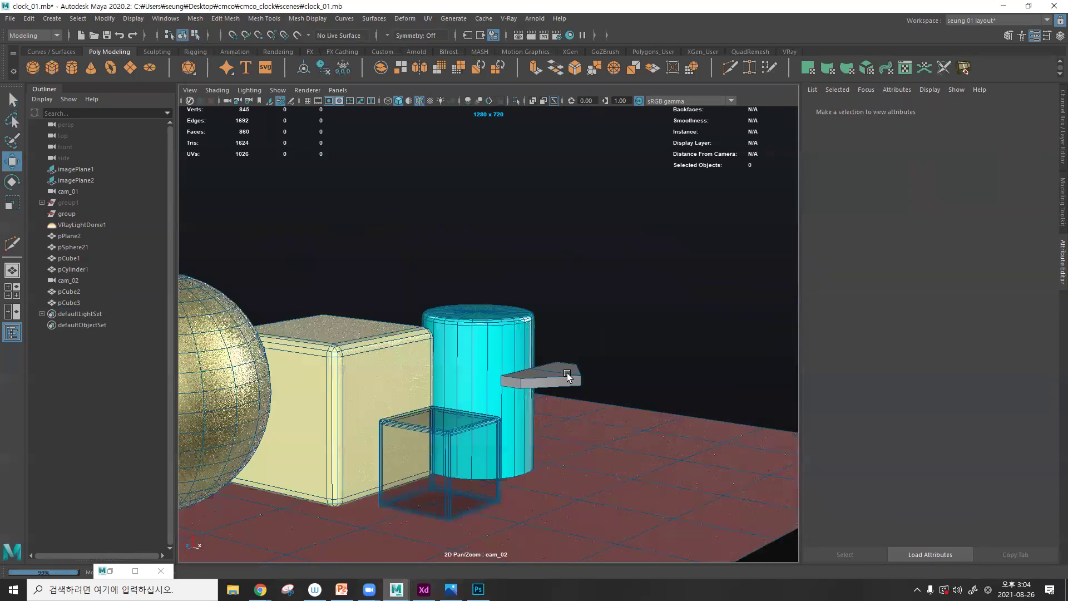
# - Delete the flat bar's construction history and assign a new VRayMtl material to it
pyautogui.click(563, 371)
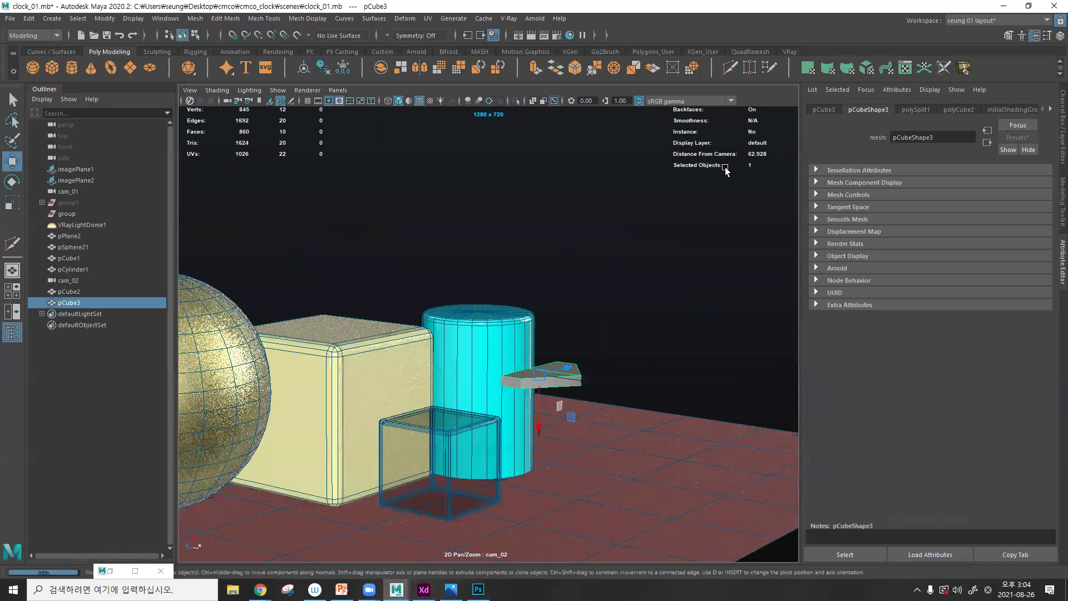
pyautogui.hotkey('alt', 'shift', 'd')
pyautogui.click(787, 51)
pyautogui.click(539, 67)
pyautogui.click(920, 109)
pyautogui.click(935, 269)
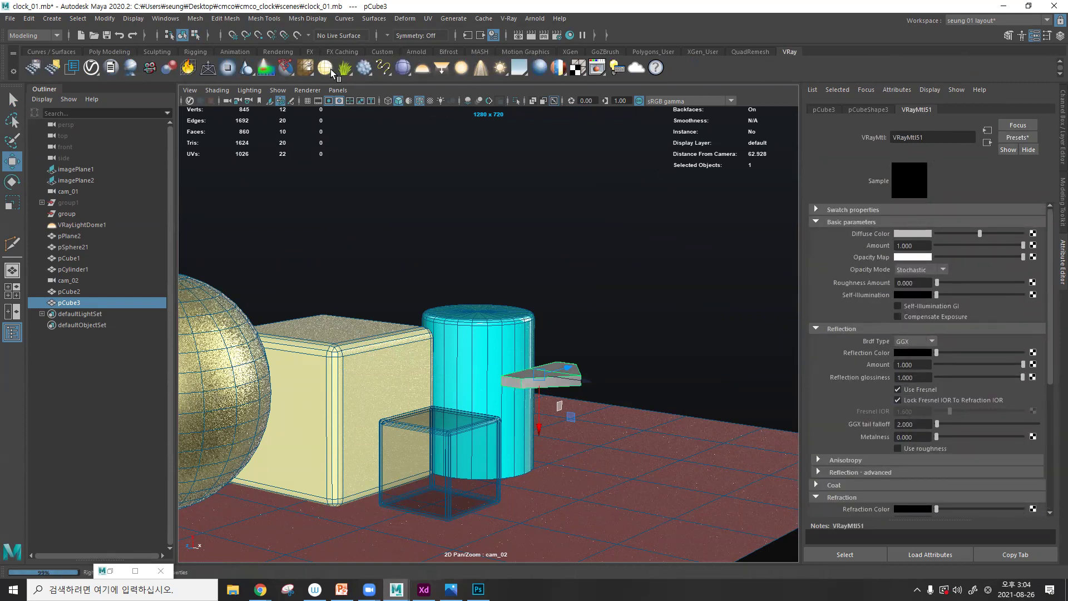
# - Convert the flat bar beside the cylinder into a V-Ray mesh light and expand its entry in the scene hierarchy
pyautogui.click(623, 312)
pyautogui.click(573, 380)
pyautogui.click(326, 70)
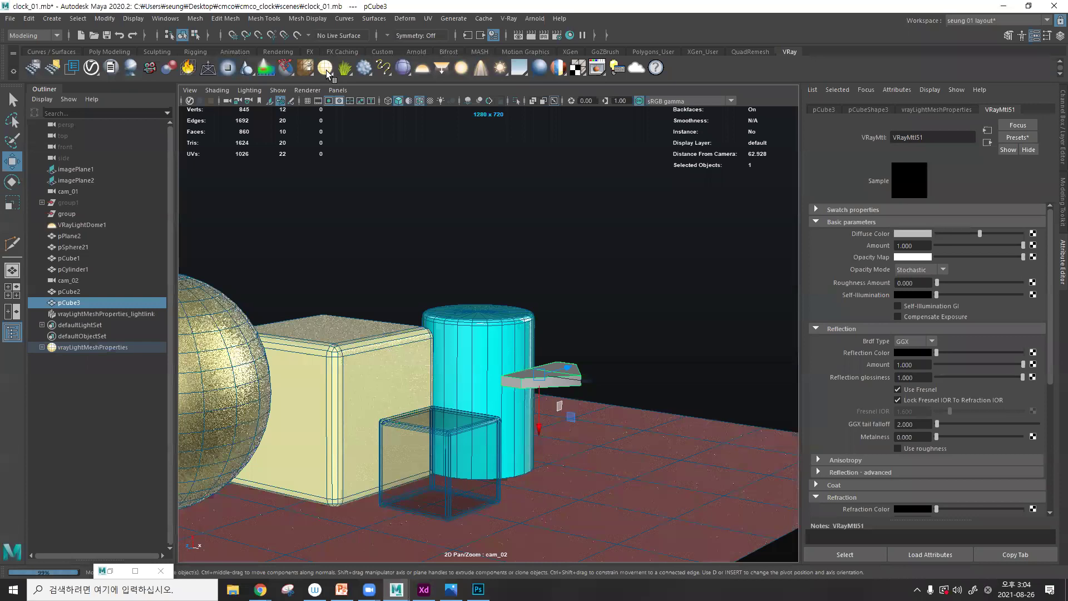
pyautogui.click(40, 347)
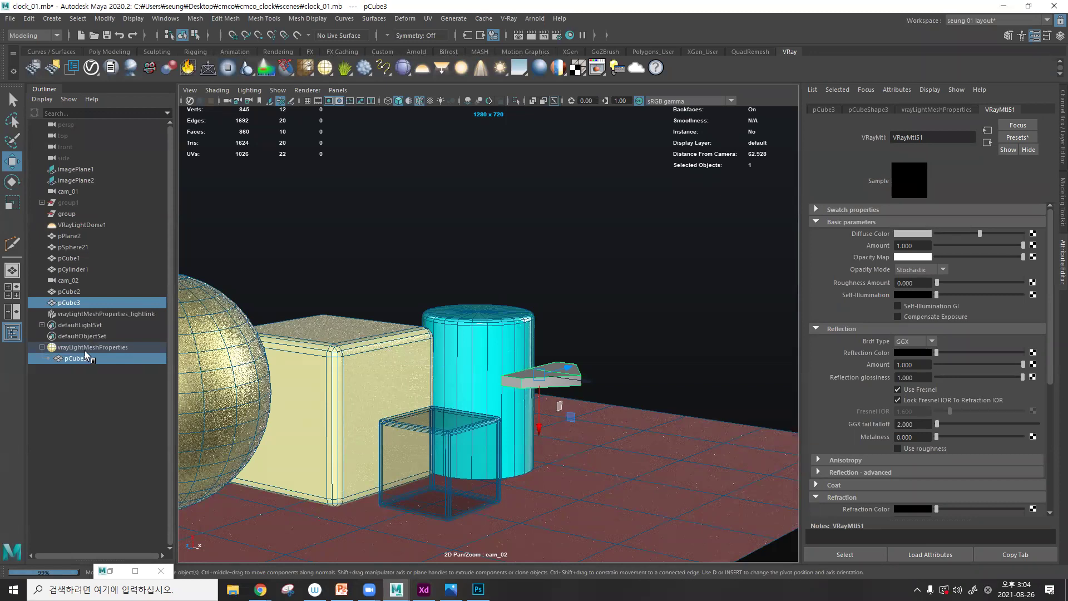
pyautogui.click(610, 260)
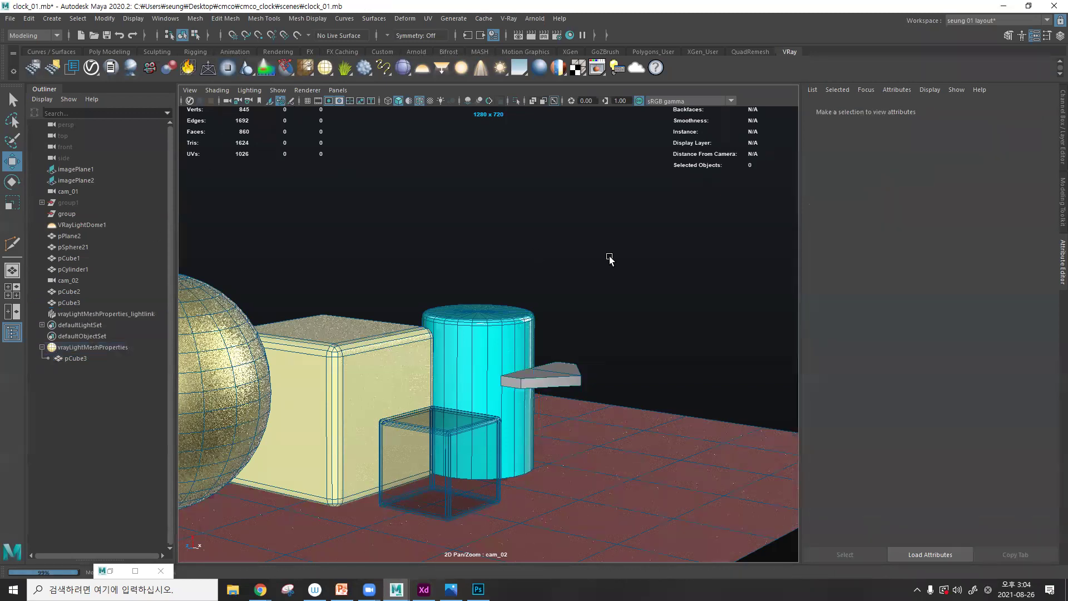
# - Create a V-Ray rectangle light and compare its basic parameters with those of the mesh light
pyautogui.click(569, 379)
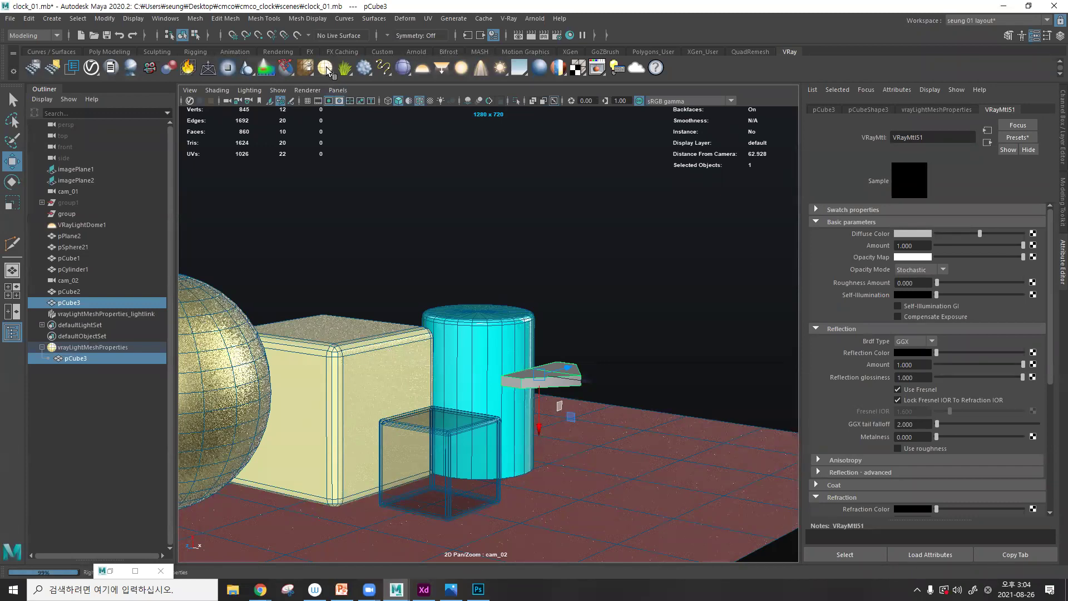
pyautogui.click(367, 227)
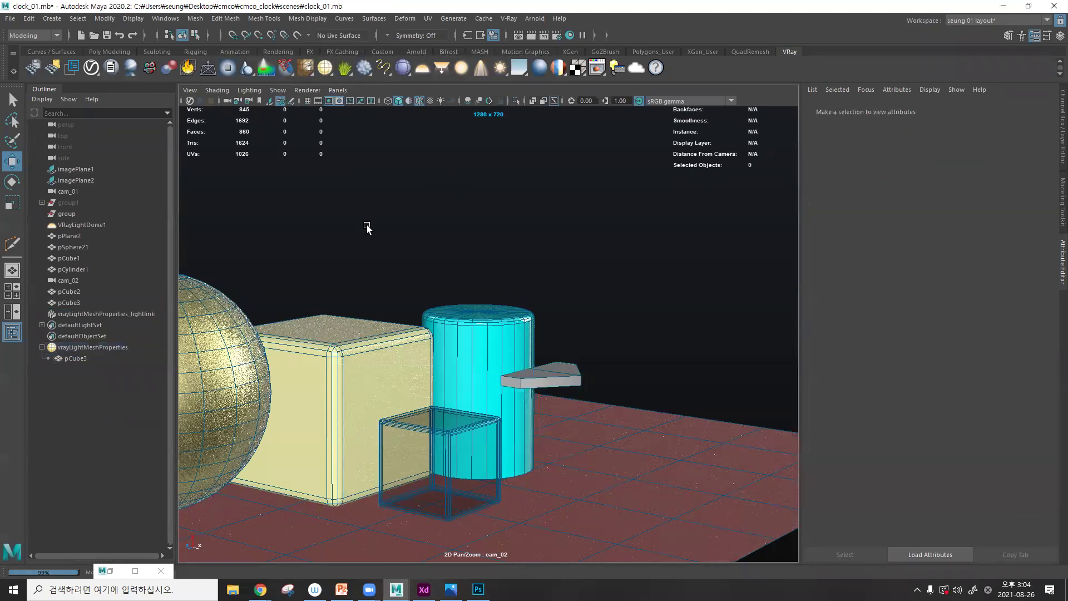
pyautogui.click(92, 347)
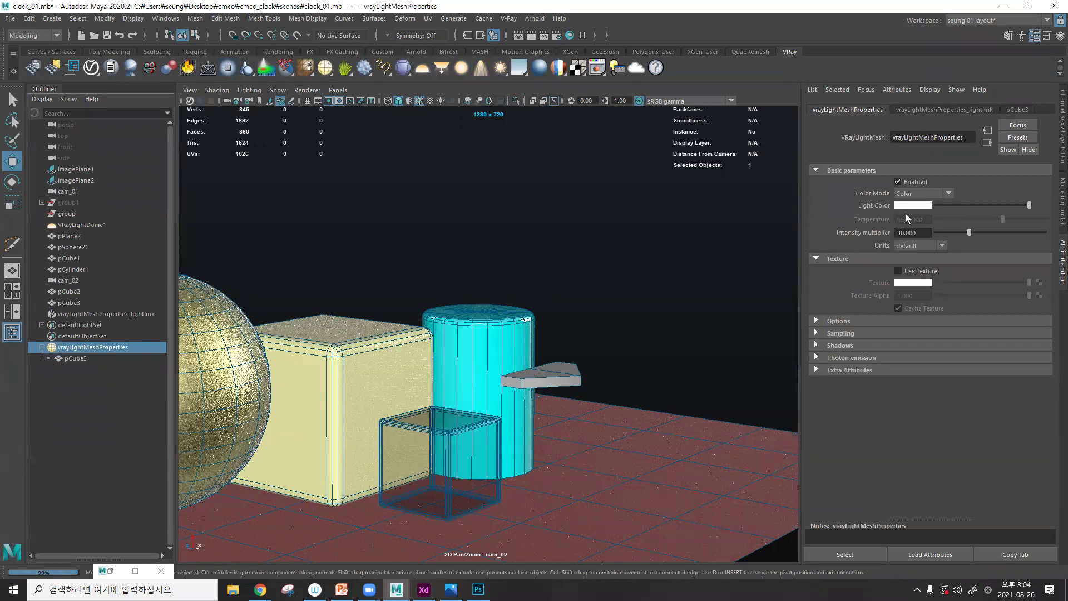
pyautogui.click(442, 67)
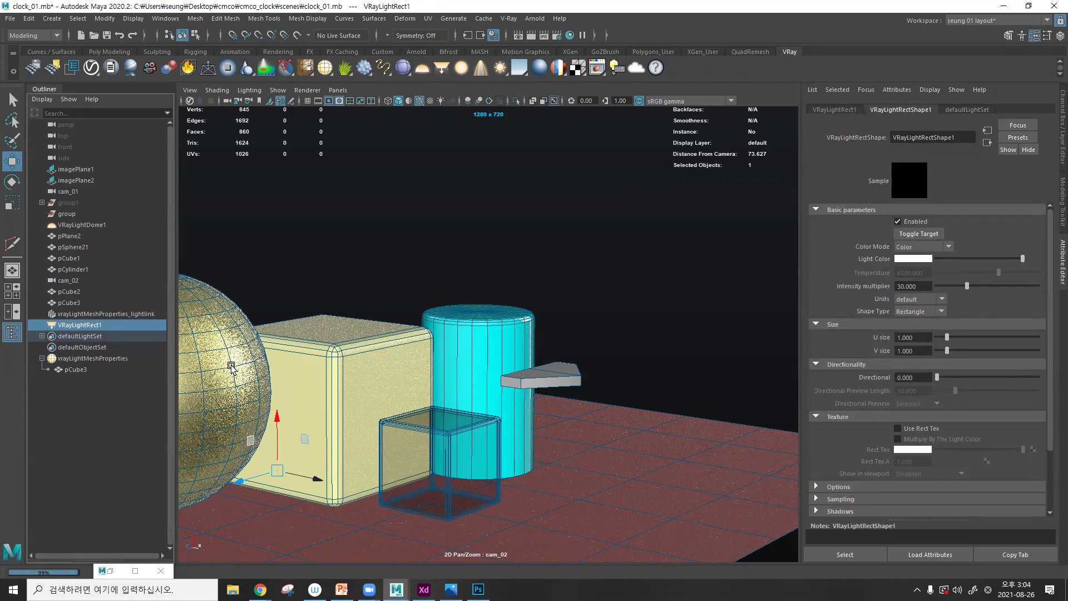
pyautogui.click(88, 359)
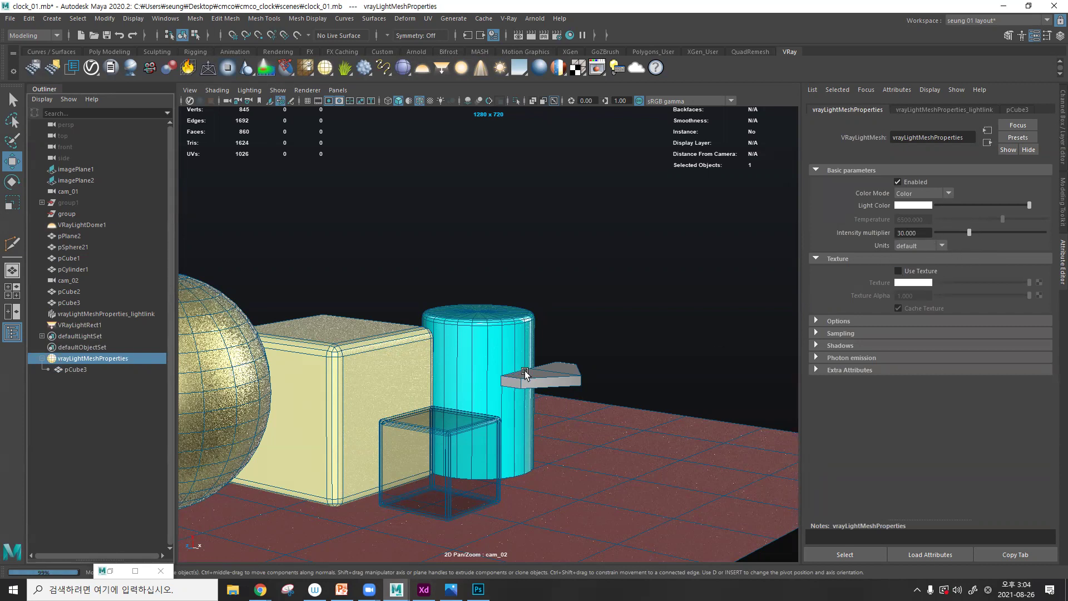
# - Check the render's progress in the V-Ray Frame Buffer and inspect the mesh light bar from several angles
pyautogui.click(134, 571)
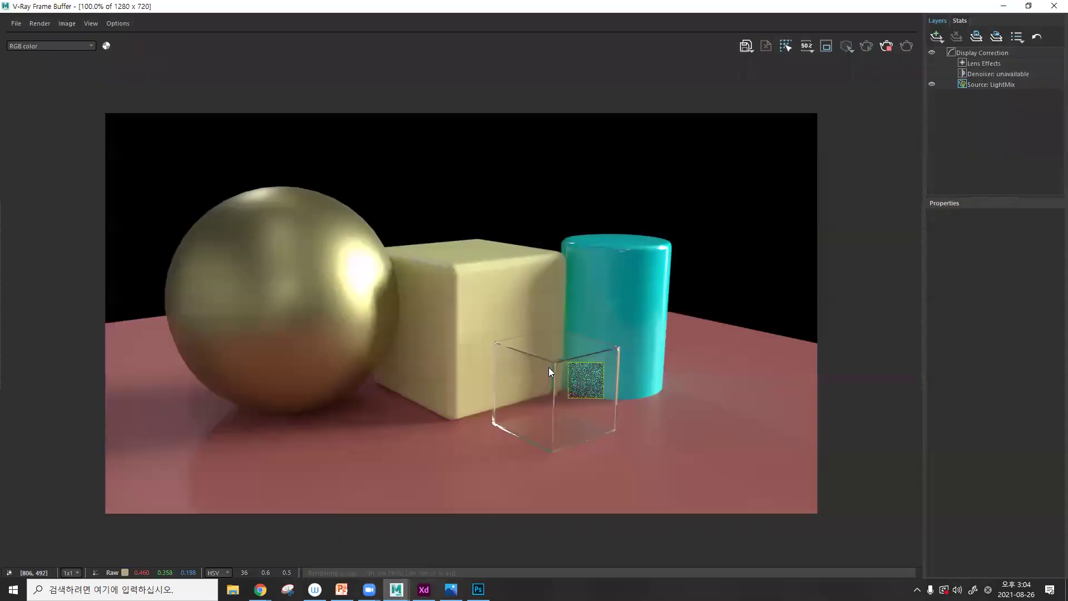
pyautogui.click(1004, 6)
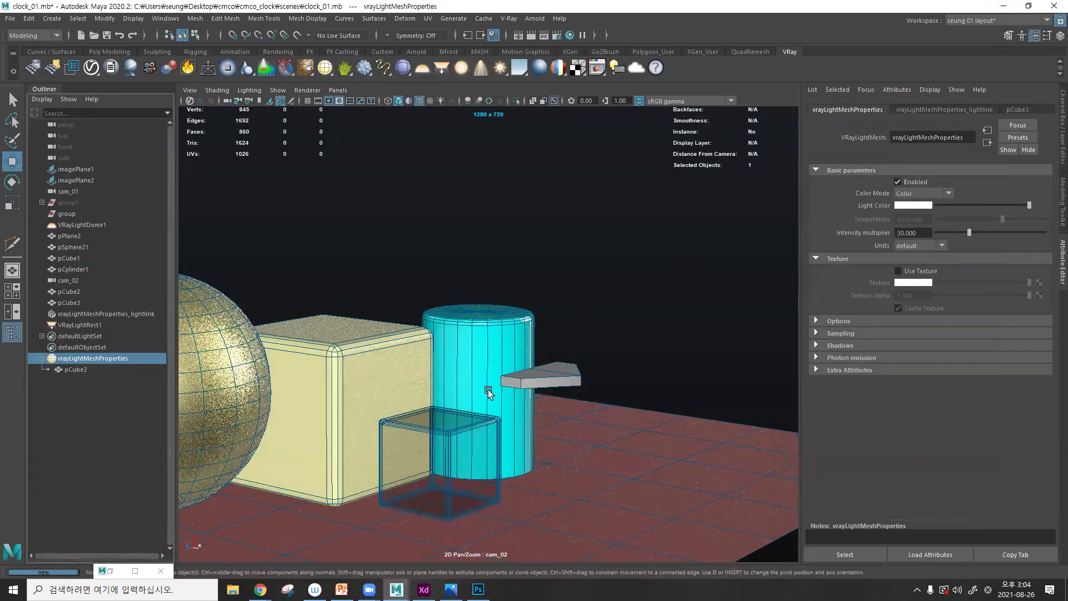
pyautogui.keyDown('alt'); pyautogui.moveTo(500, 374); pyautogui.dragTo(509, 382); pyautogui.keyUp('alt')
pyautogui.scroll(1, 514, 334)
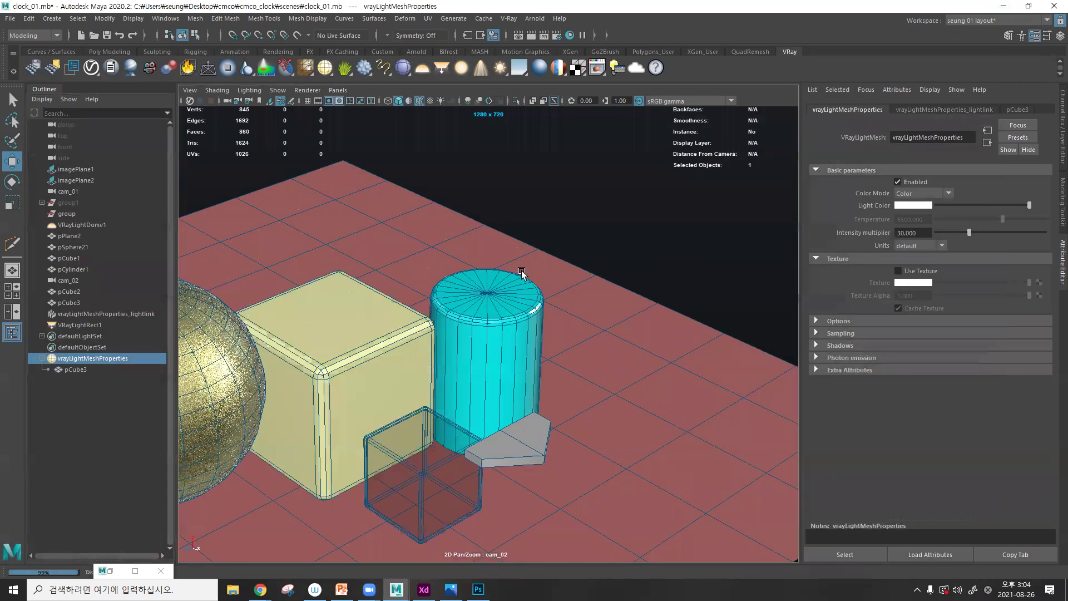
pyautogui.scroll(2, 573, 286)
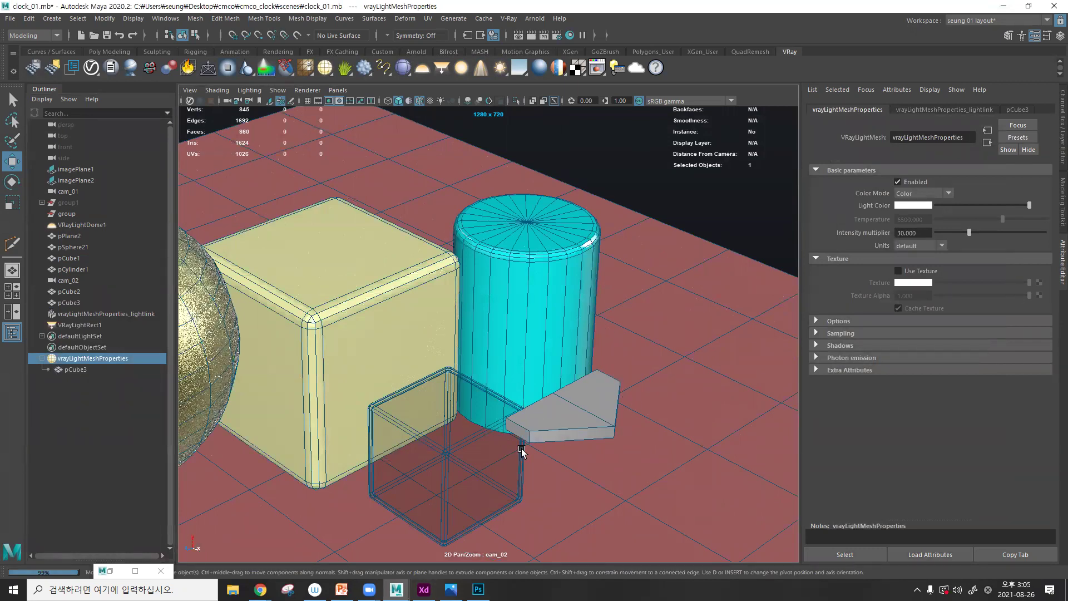
pyautogui.keyDown('alt'); pyautogui.moveTo(556, 417); pyautogui.dragTo(577, 388); pyautogui.keyUp('alt')
pyautogui.keyDown('alt'); pyautogui.moveTo(581, 341); pyautogui.dragTo(645, 355); pyautogui.keyUp('alt')
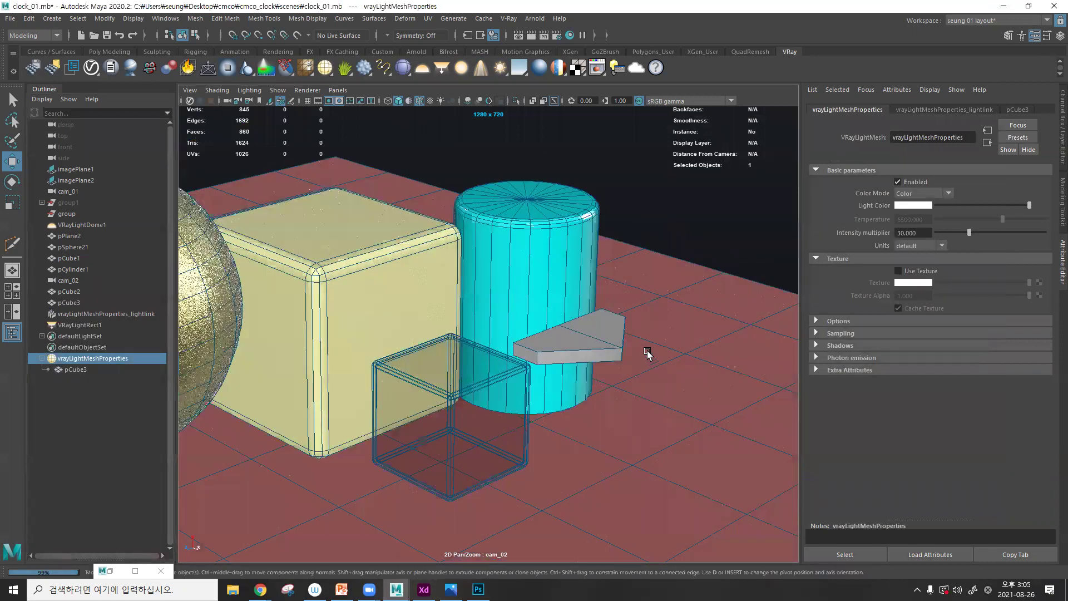
pyautogui.click(325, 69)
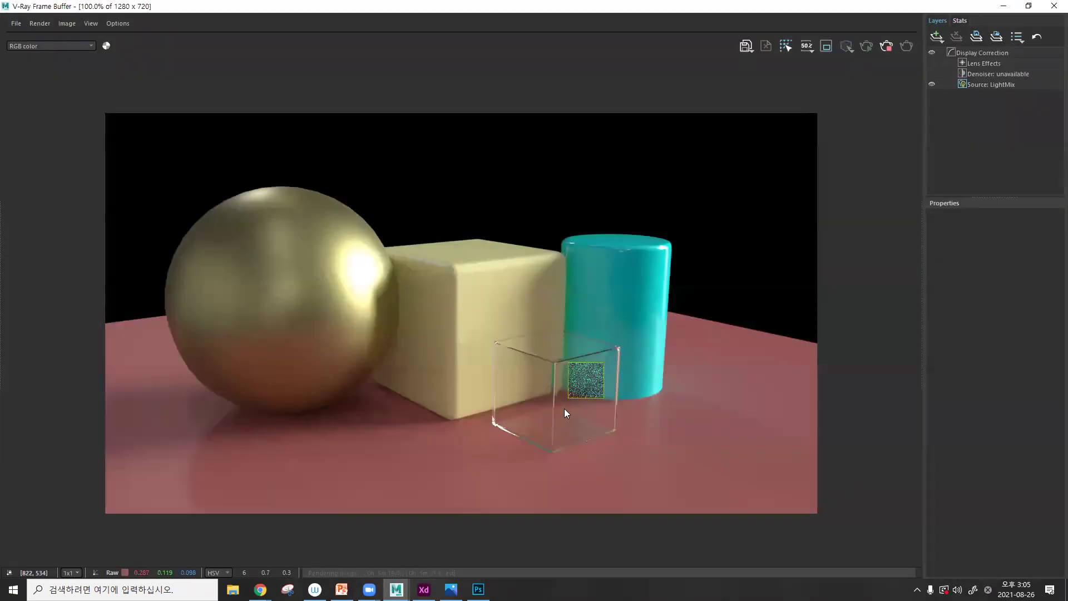
# - Examine the glass cube and the small square area inside it in the rendered image
pyautogui.scroll(5, 565, 407)
pyautogui.scroll(-4, 628, 392)
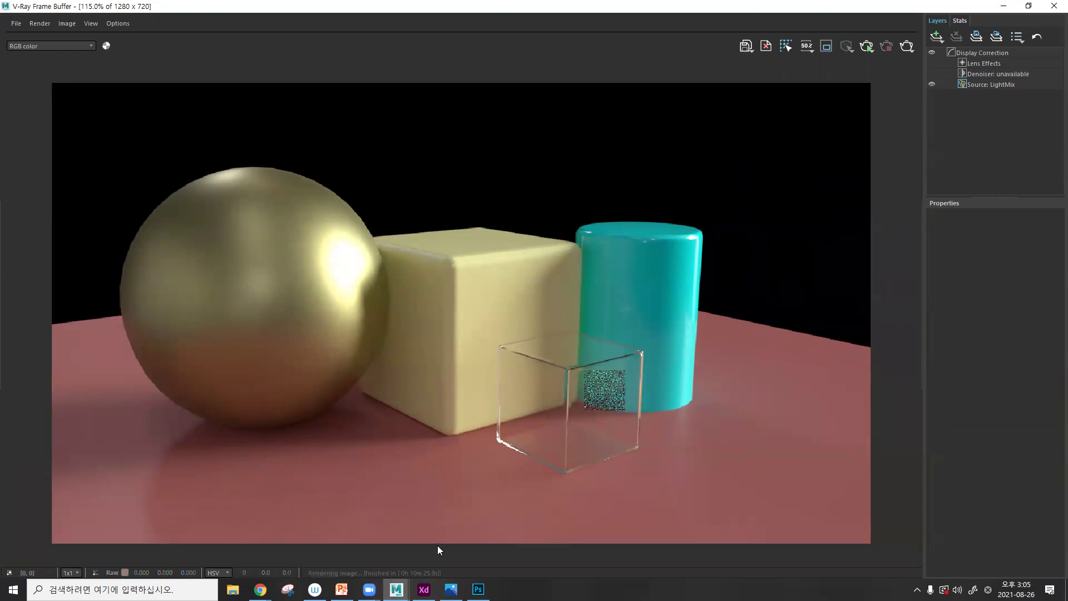
pyautogui.scroll(-1, 627, 307)
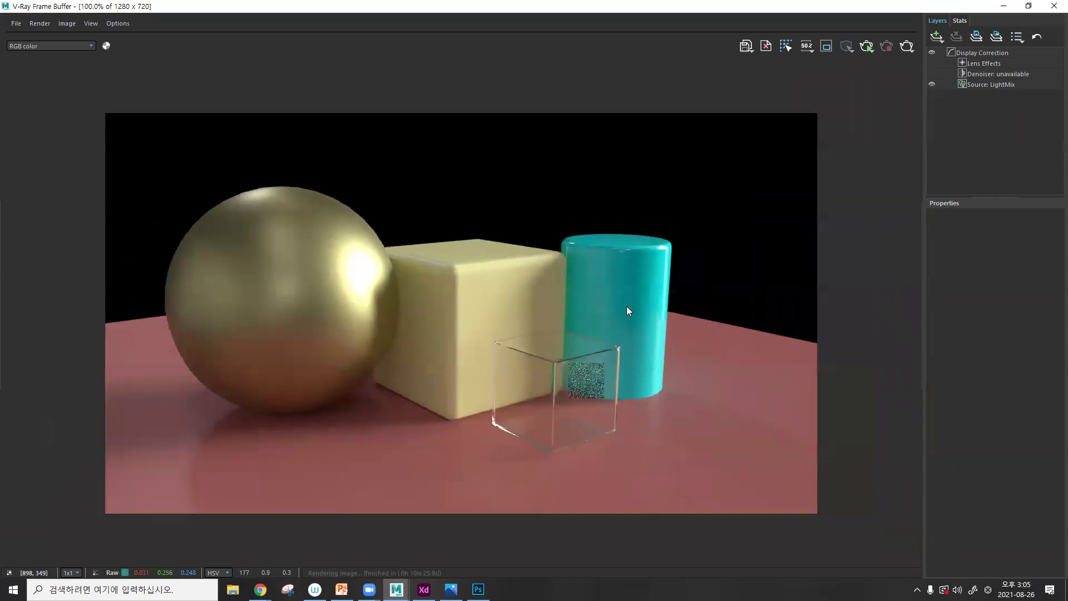
pyautogui.scroll(5, 589, 372)
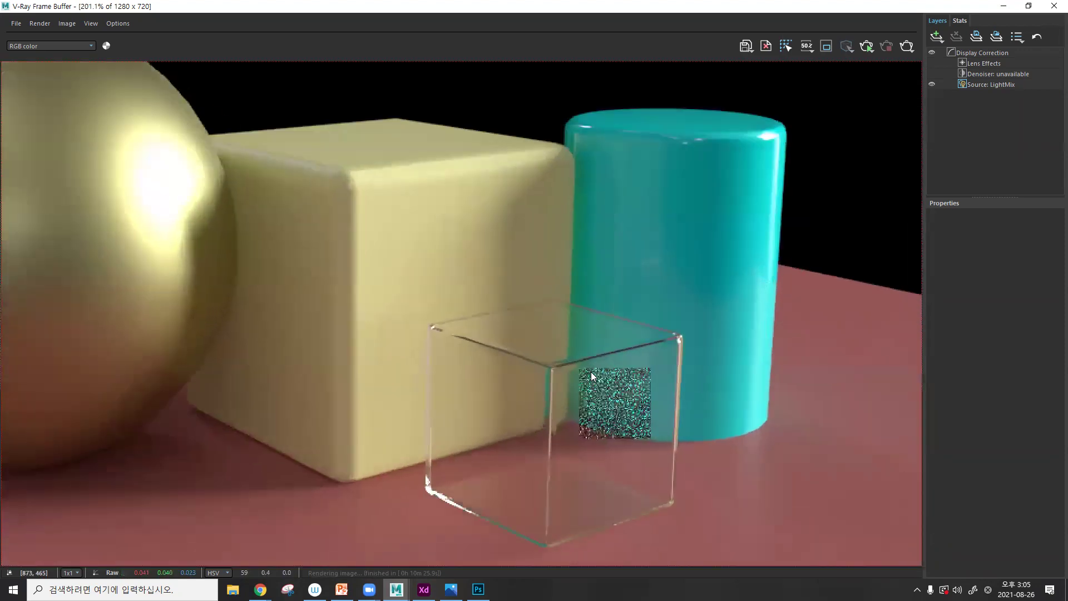
pyautogui.scroll(-2, 604, 389)
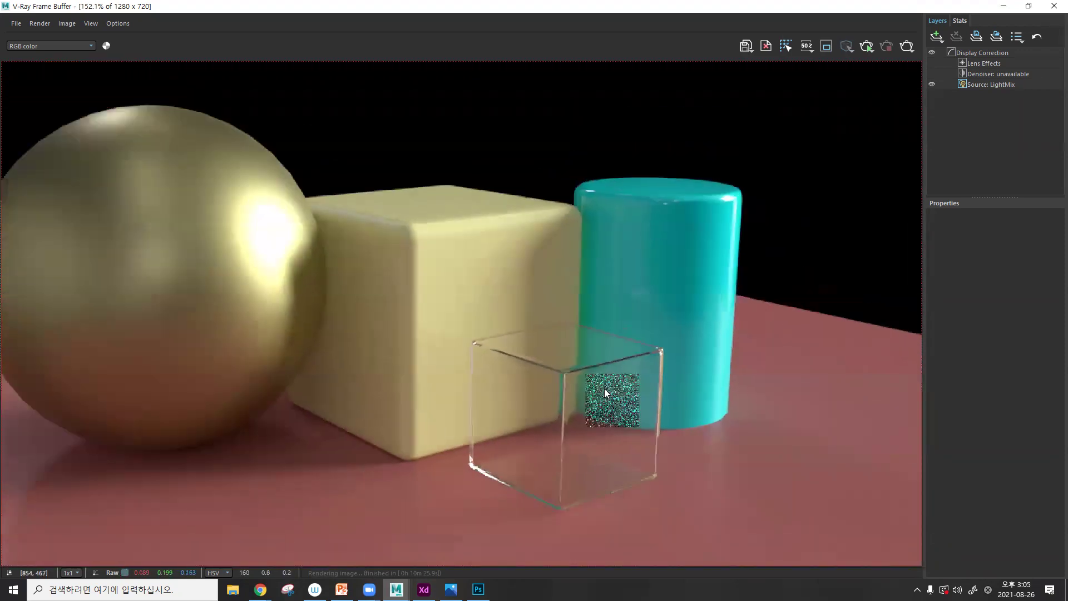
pyautogui.scroll(-2, 604, 387)
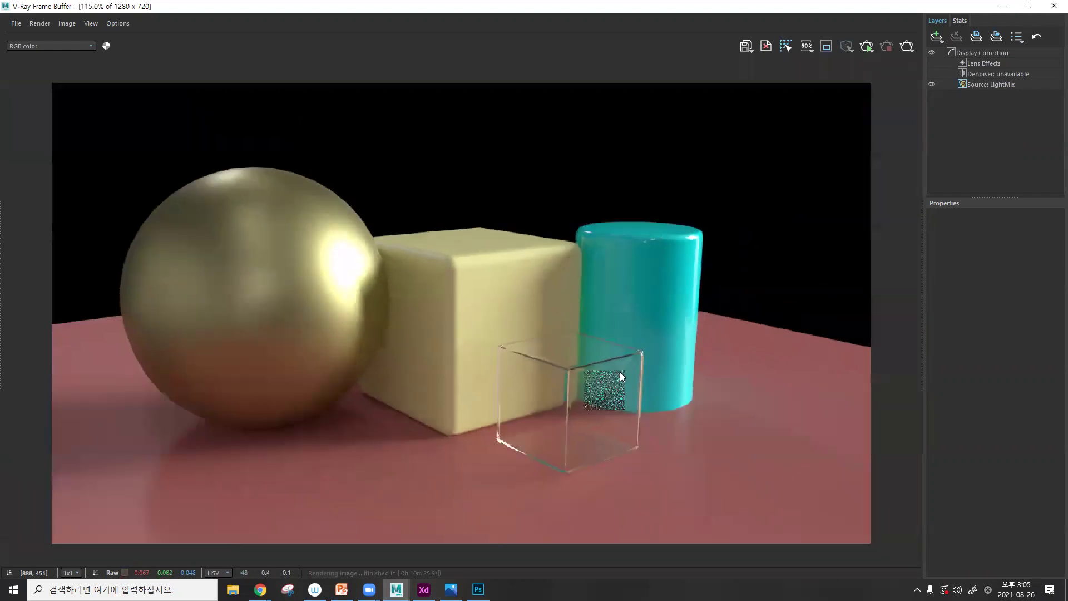
# - Start saving all image channels to separate PNG files, choosing the images/test_0826 folder and the name test0826.png
pyautogui.click(746, 46)
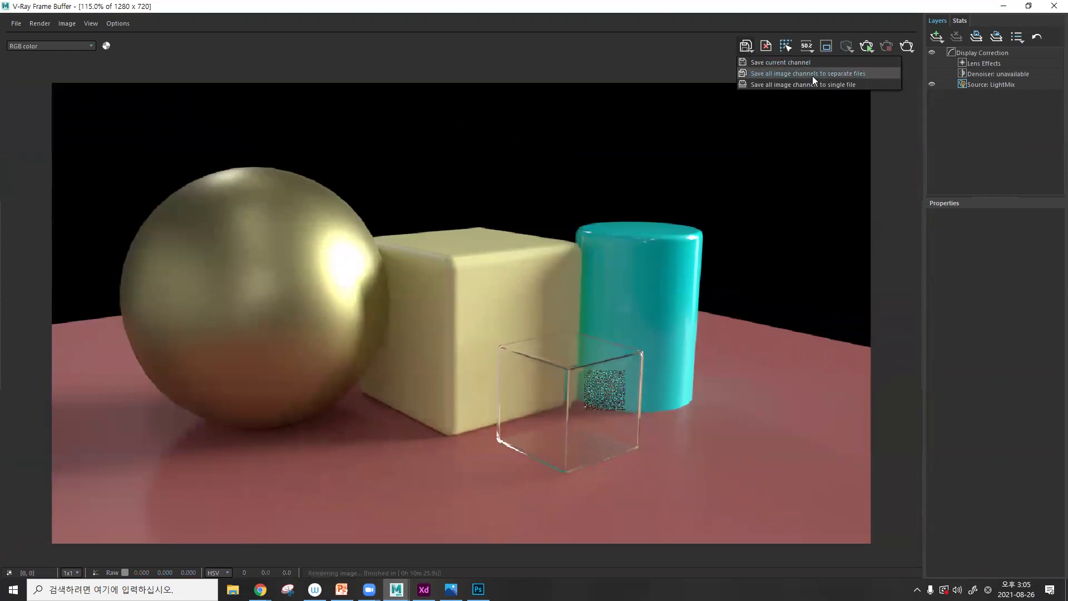
pyautogui.click(831, 74)
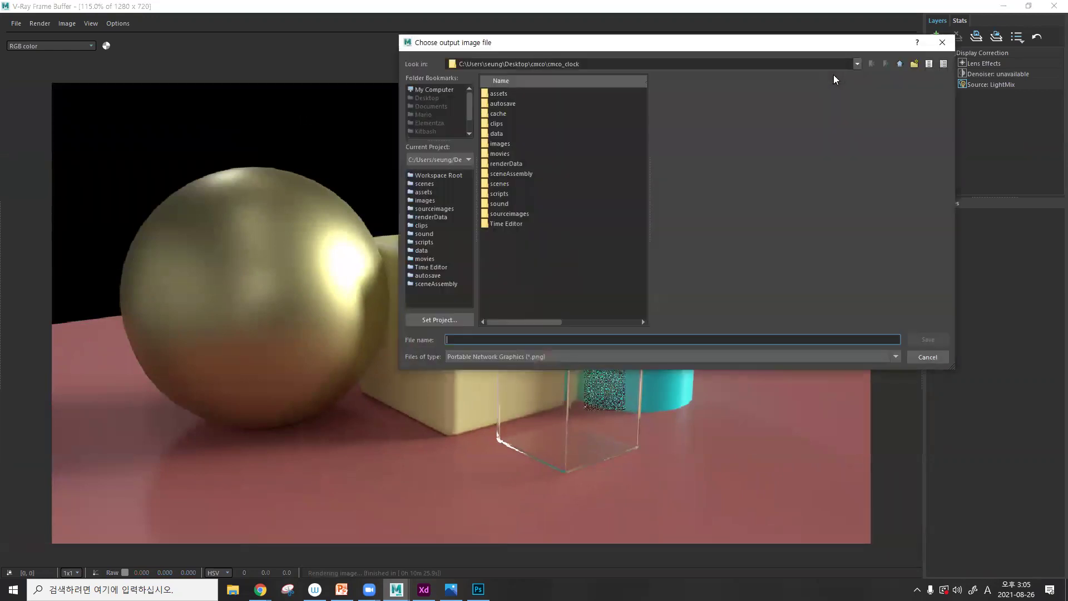
pyautogui.doubleClick(538, 143)
pyautogui.doubleClick(548, 94)
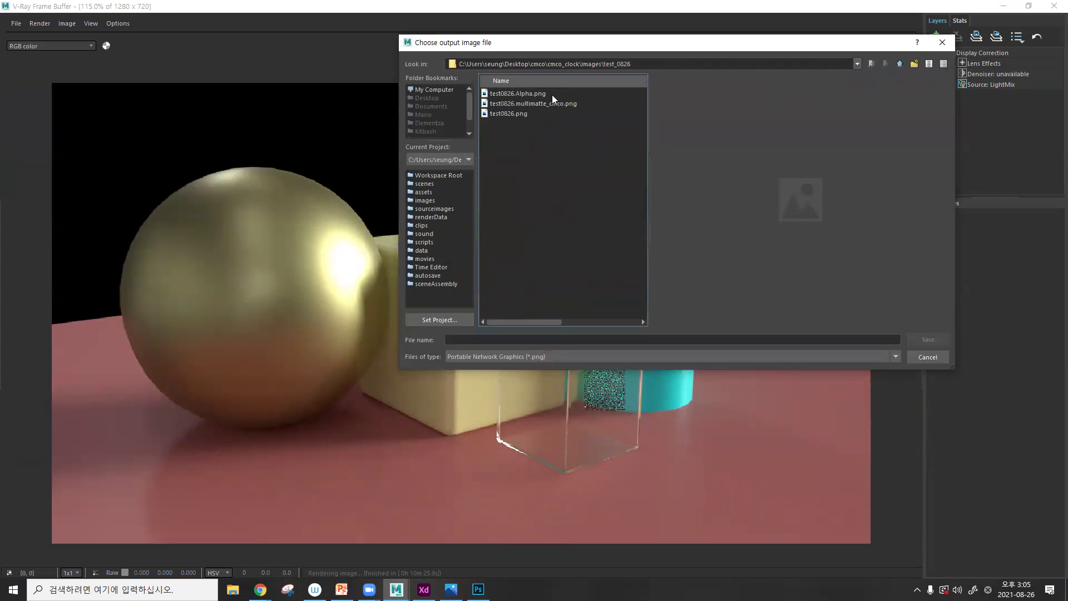
pyautogui.click(526, 113)
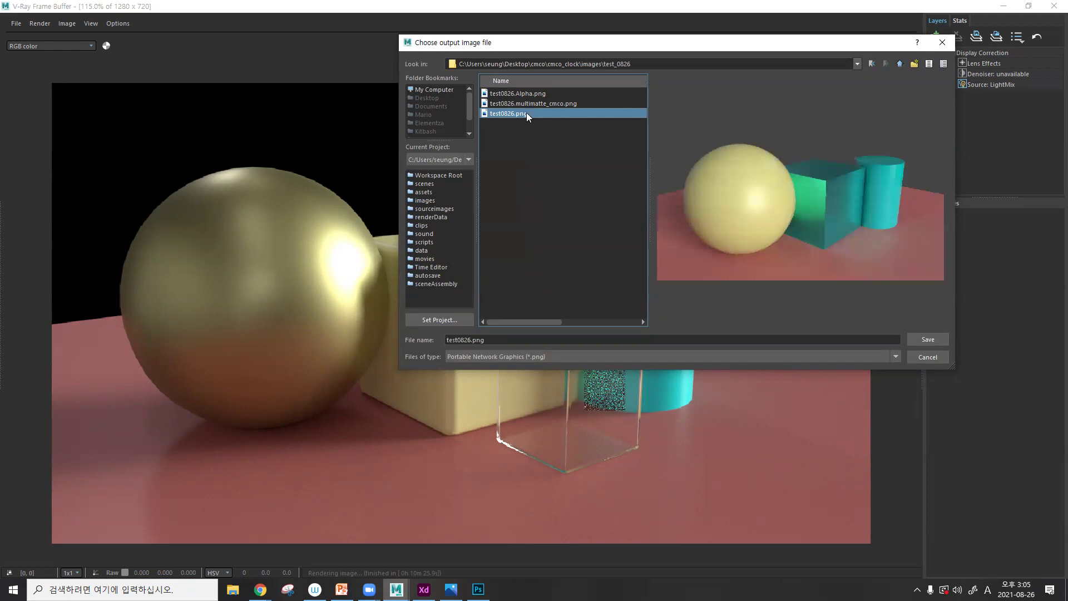
# - Delete the old PNG files from the test_0826 folder and save all render channels there as test0826.png
pyautogui.moveTo(233, 590); pyautogui.dragTo(233, 372)
pyautogui.click(455, 342)
pyautogui.moveTo(695, 203); pyautogui.dragTo(486, 178)
pyautogui.press('Delete')
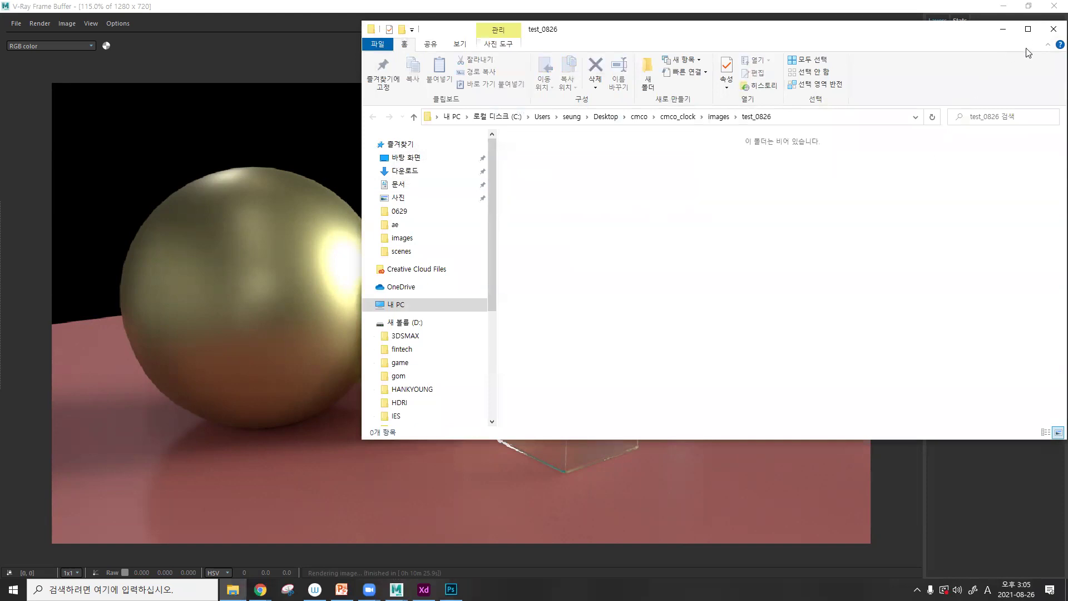
pyautogui.click(1053, 29)
pyautogui.click(505, 338)
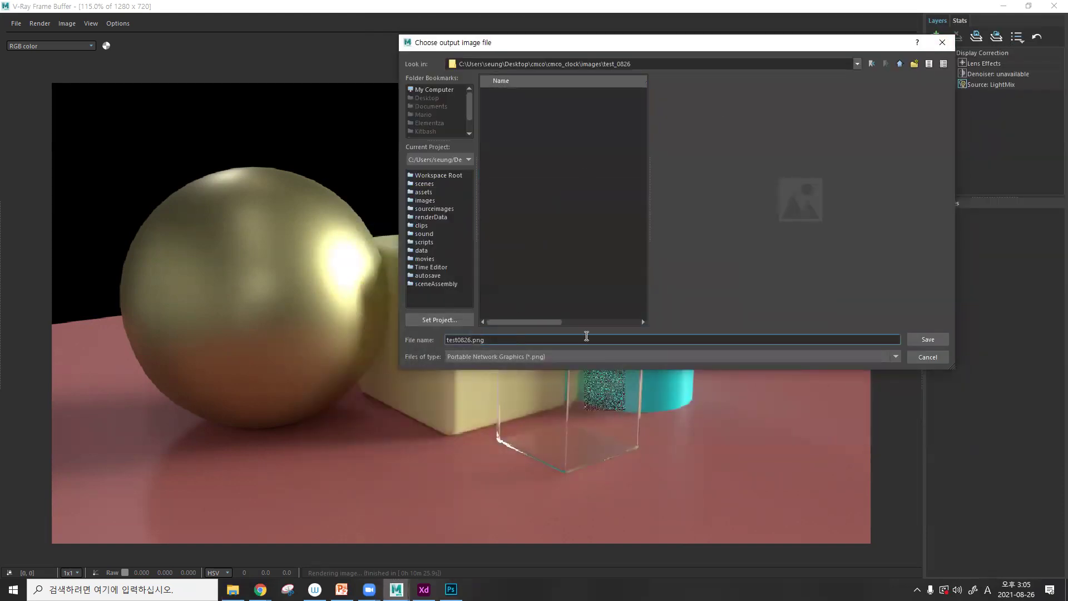
pyautogui.click(945, 342)
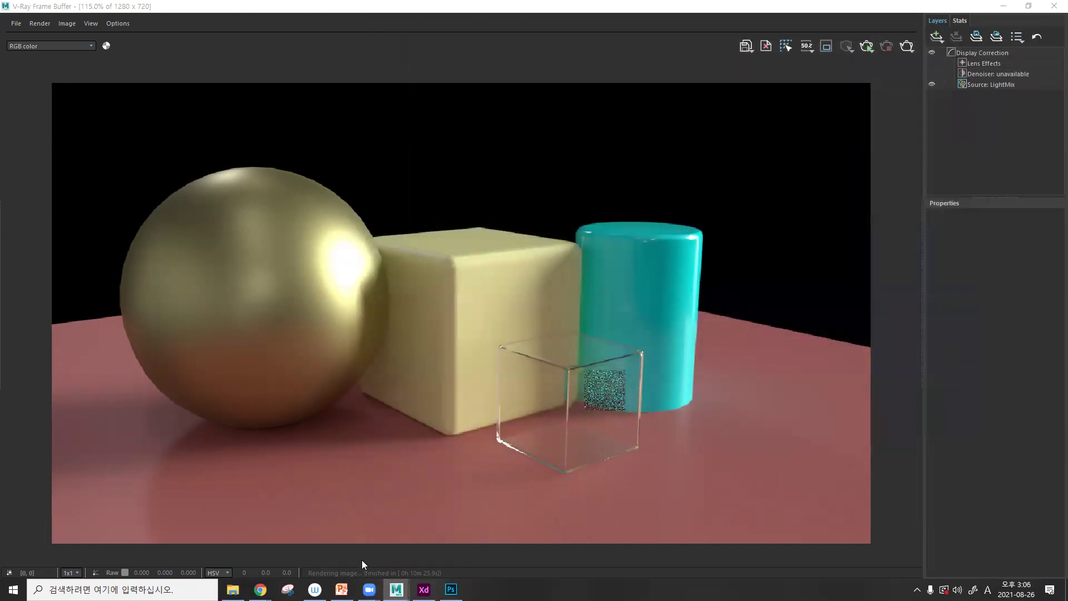
# - Review the saved passes in the test_0826 folder, including lighting, both multimattes and the full render
pyautogui.click(232, 589)
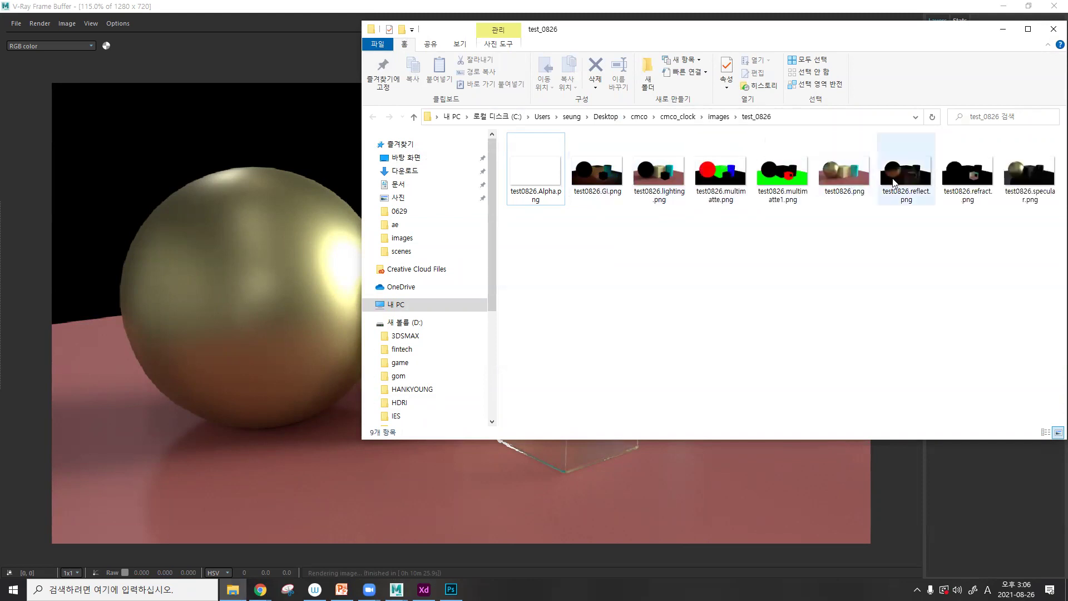
pyautogui.click(598, 182)
pyautogui.doubleClick(597, 182)
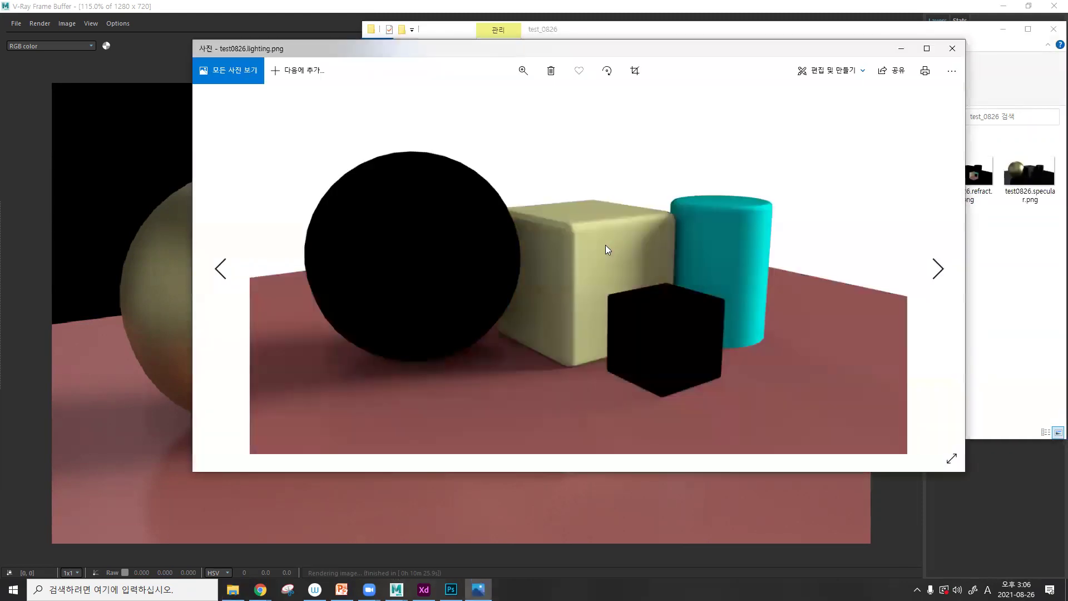
pyautogui.press('Right')
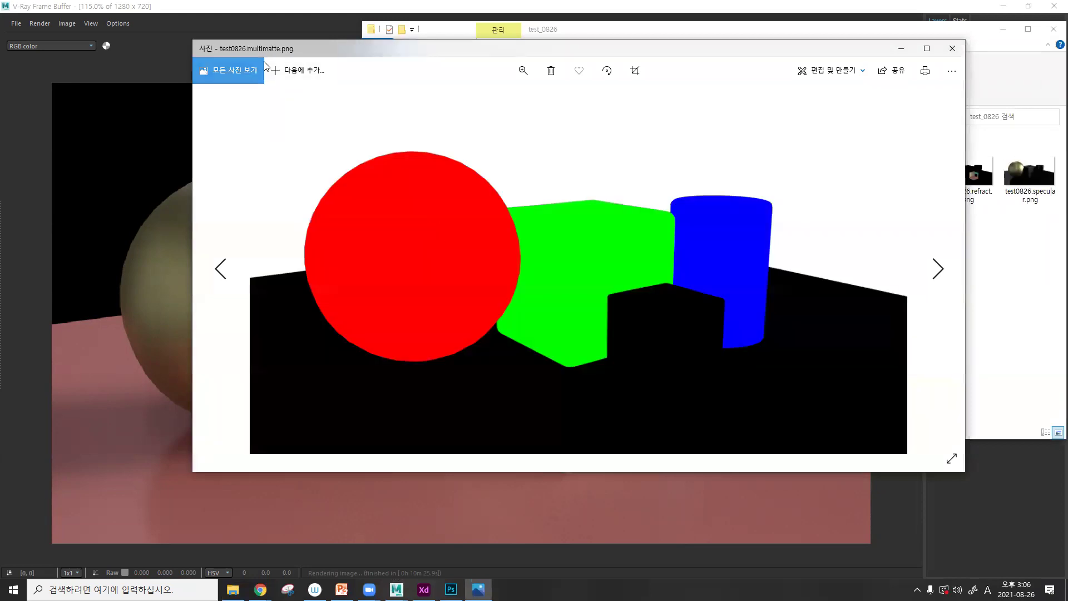
pyautogui.press('Right')
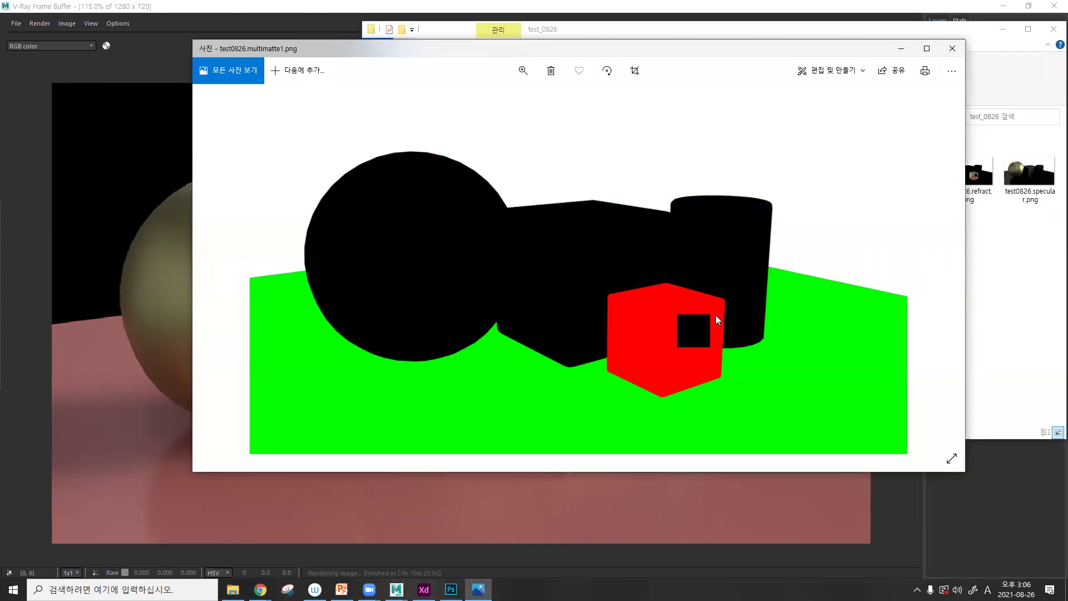
pyautogui.press('Right')
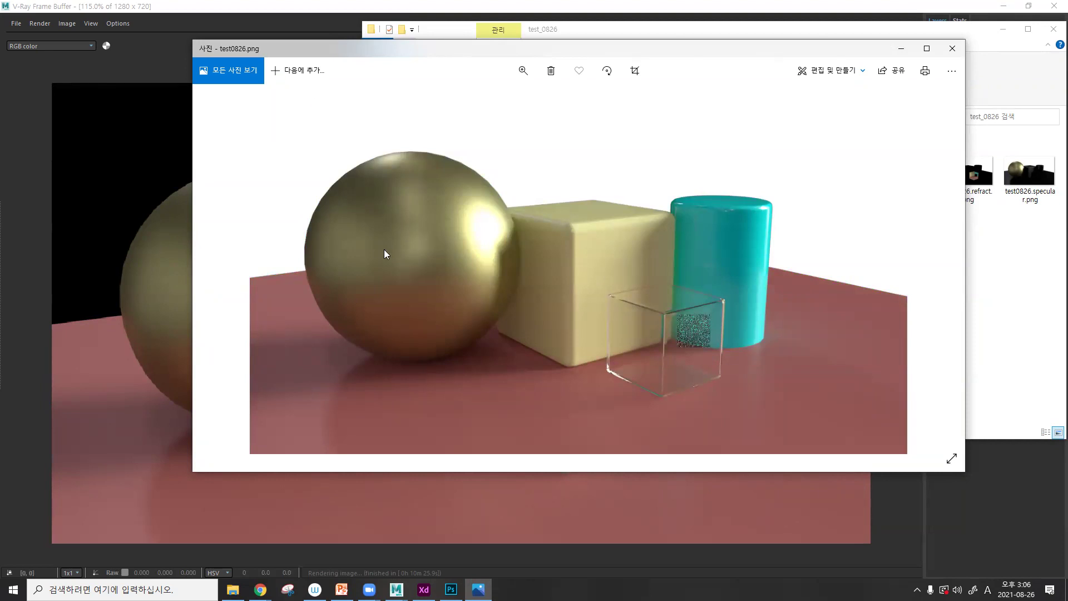
# - Compare the reflect, refract and specular passes in the image viewer, and close the viewer
pyautogui.press('Right')
pyautogui.press('Right')
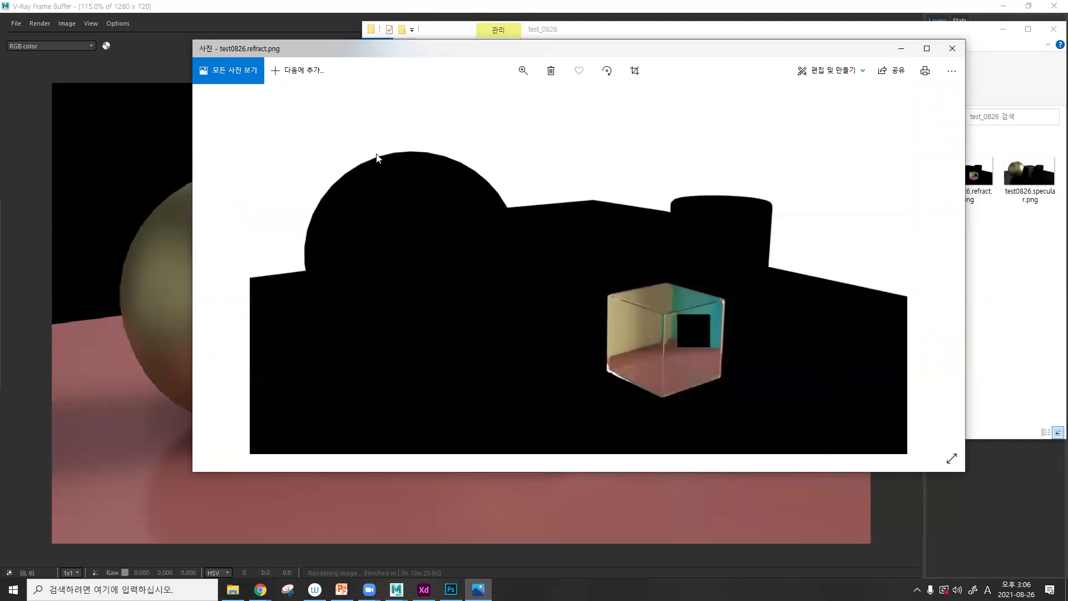
pyautogui.press('Right')
pyautogui.press('Left')
pyautogui.press('Right')
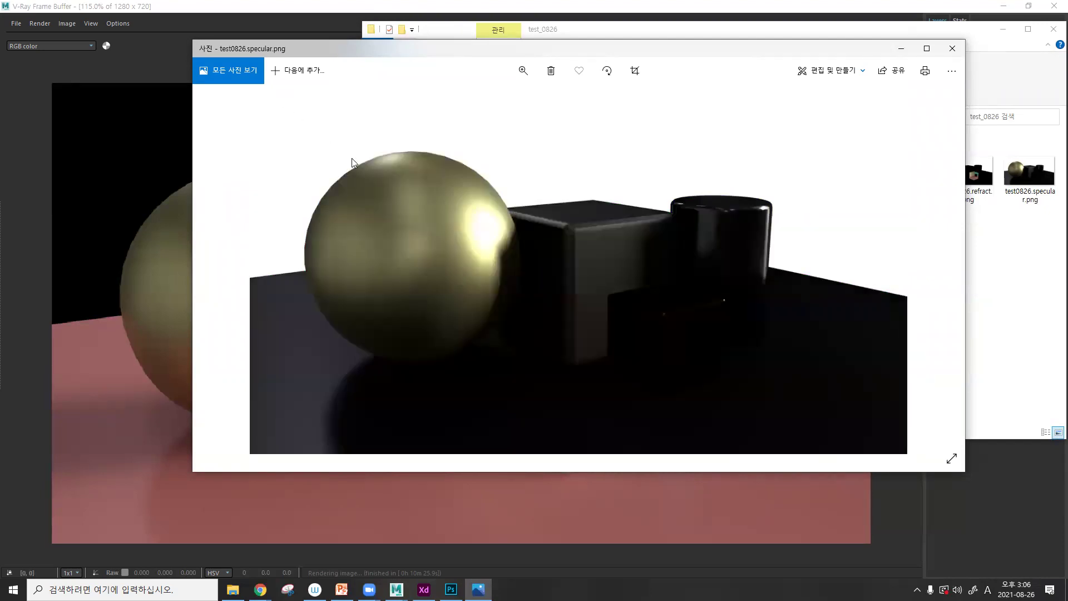
pyautogui.press('Left')
pyautogui.press('Right')
pyautogui.click(952, 48)
# - Switch to Photoshop and create a new 1280 x 720 pixel document in RGB Color at 32 bit
pyautogui.click(1011, 32)
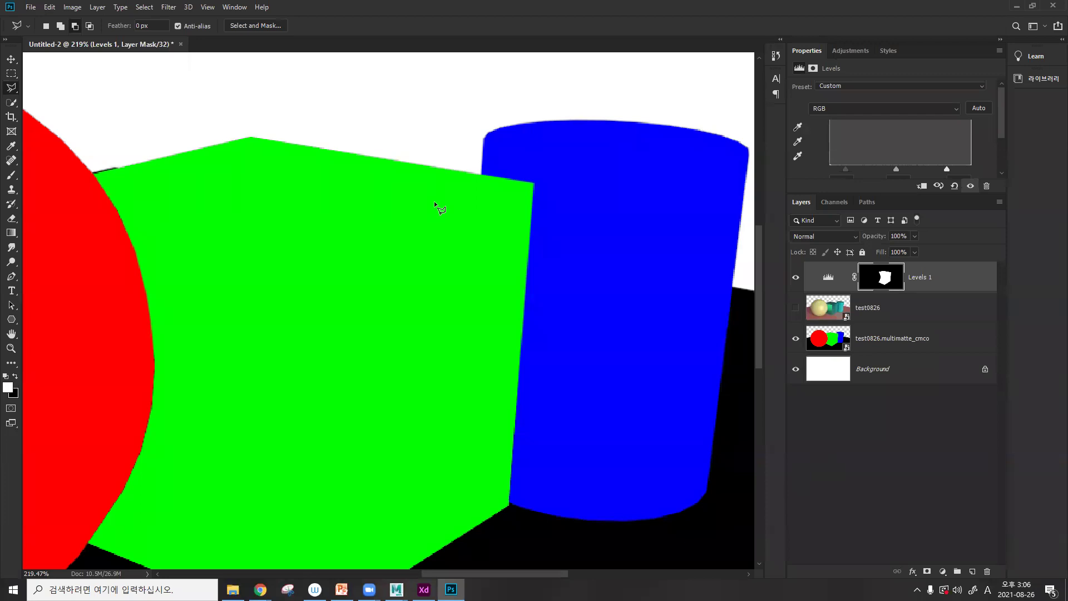
pyautogui.click(31, 8)
pyautogui.click(38, 18)
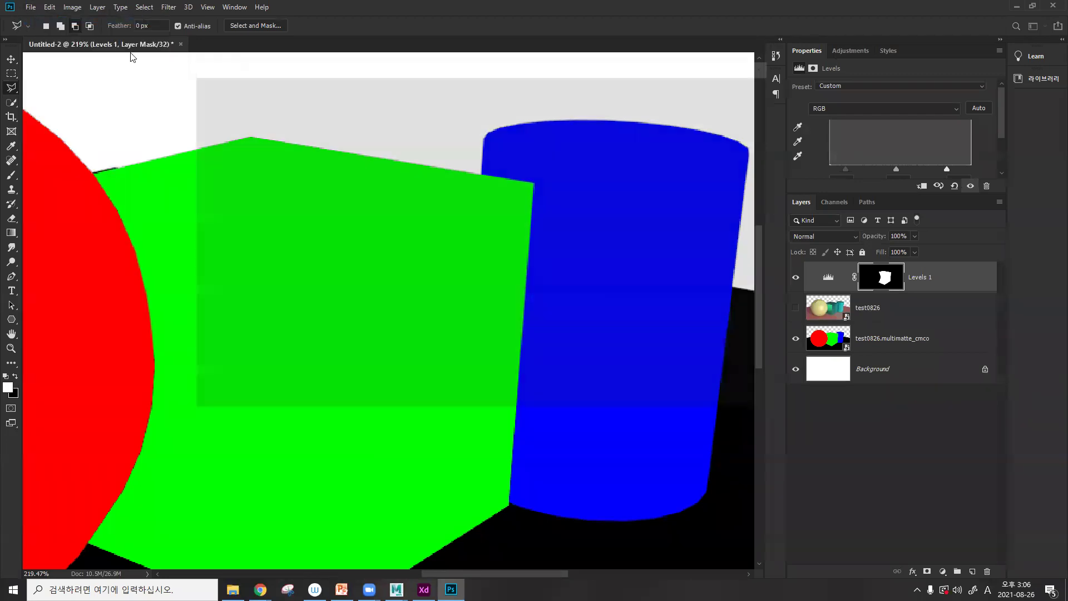
pyautogui.doubleClick(648, 192)
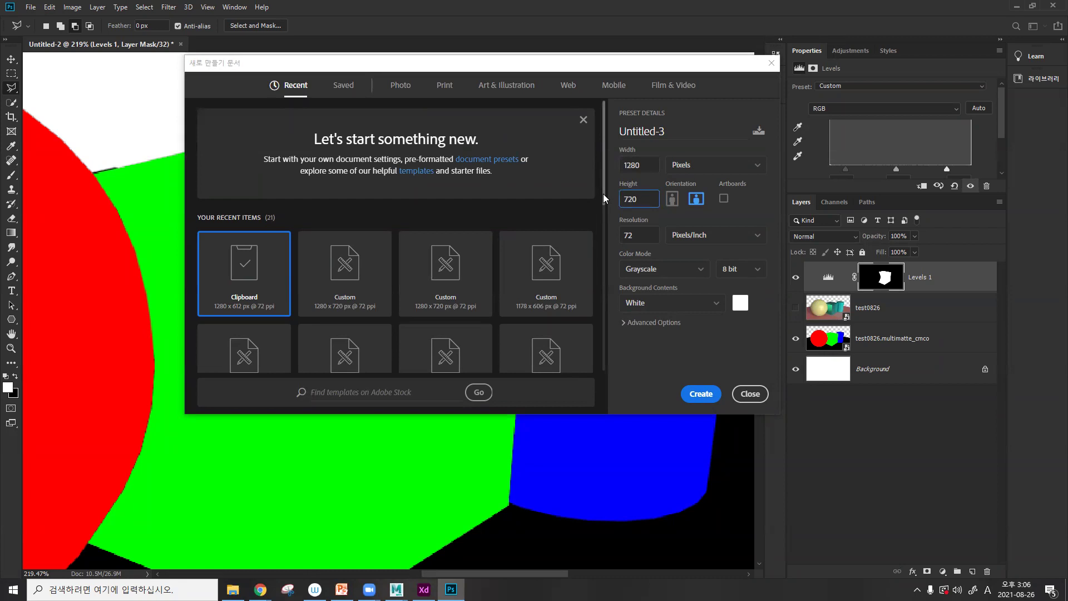
pyautogui.click(642, 273)
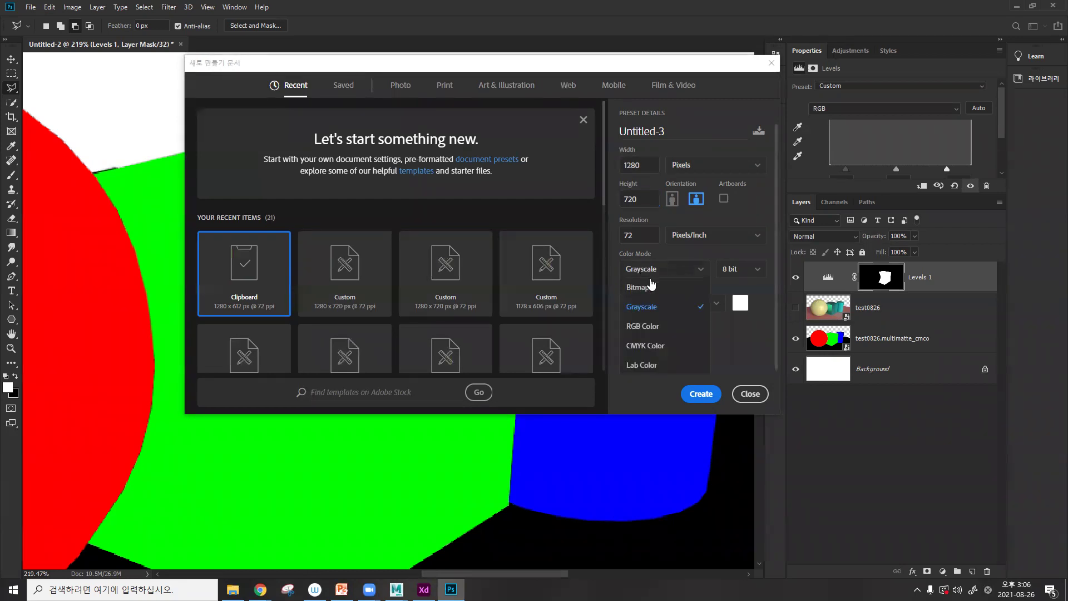
pyautogui.click(654, 326)
pyautogui.click(726, 277)
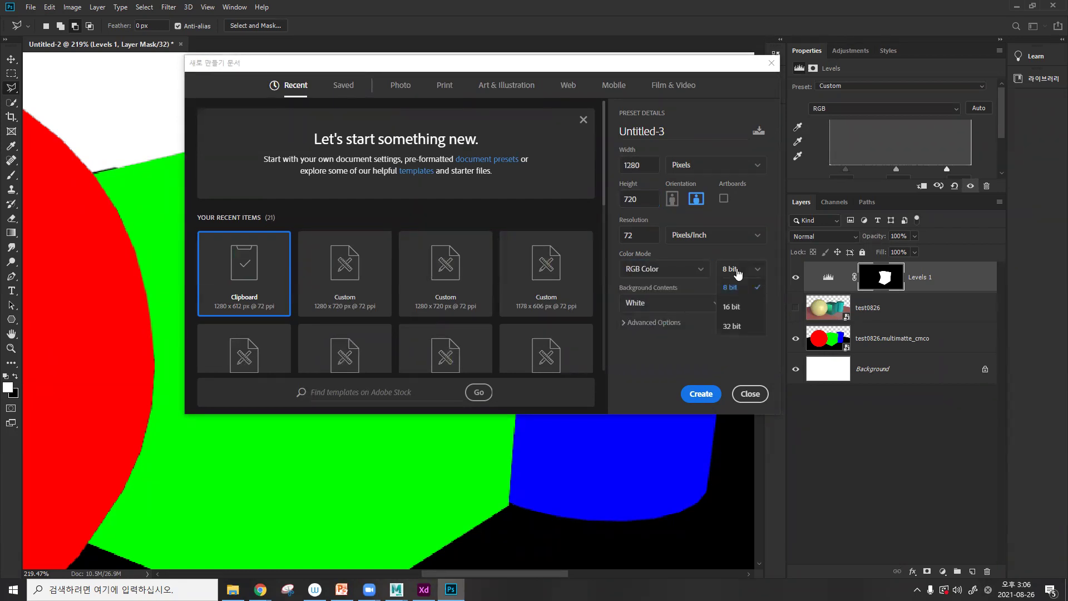
pyautogui.click(728, 327)
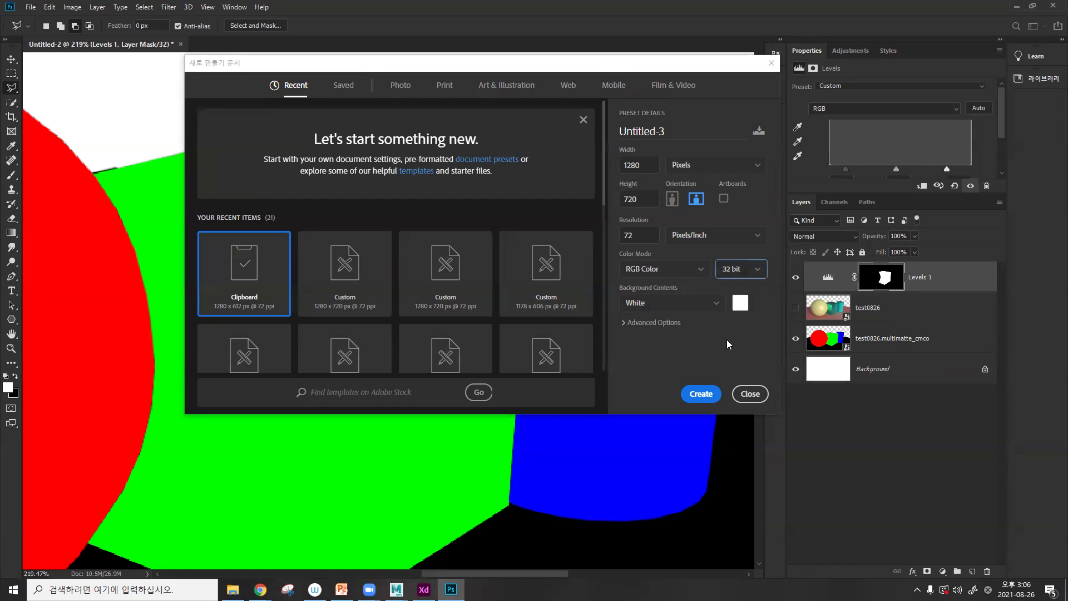
pyautogui.click(699, 393)
# - Check the bit depth of test0826.GI.png in its detailed file properties in the test_0826 folder
pyautogui.hotkey('alt', 'Tab')
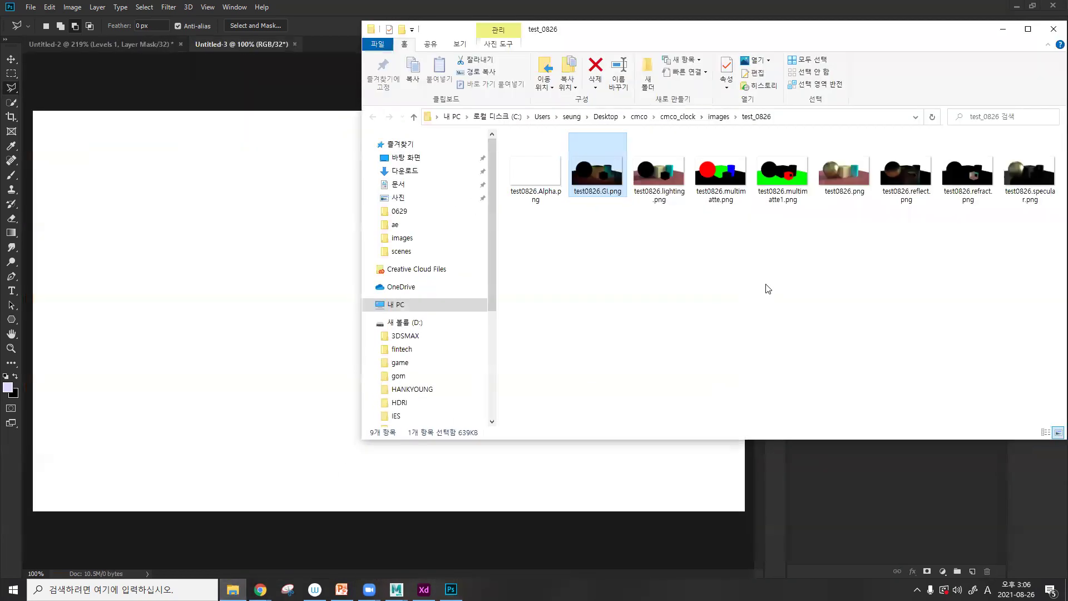
pyautogui.rightClick(594, 169)
pyautogui.click(495, 503)
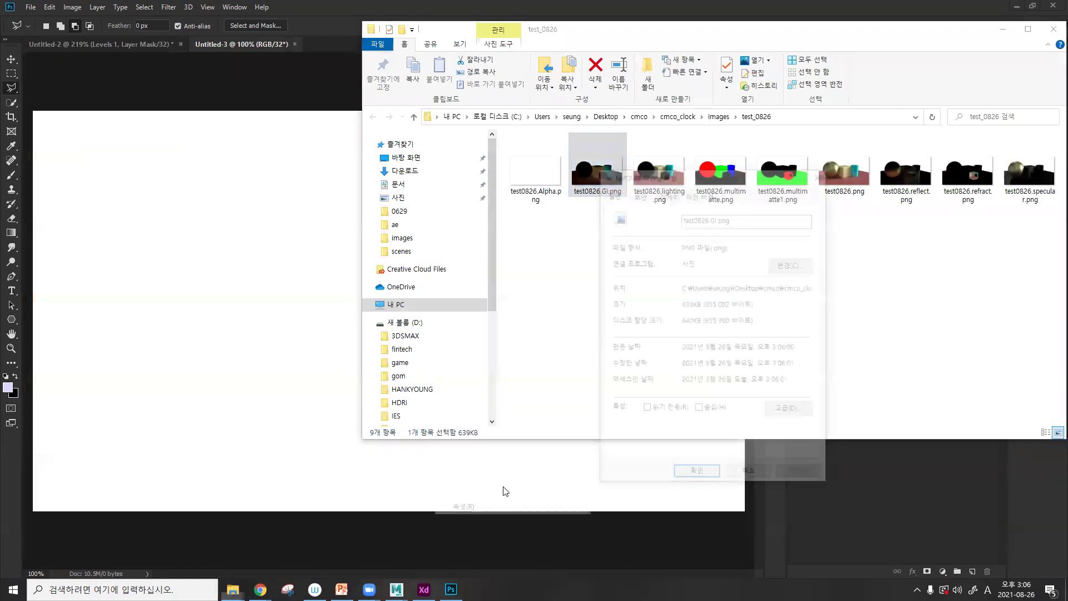
pyautogui.click(662, 194)
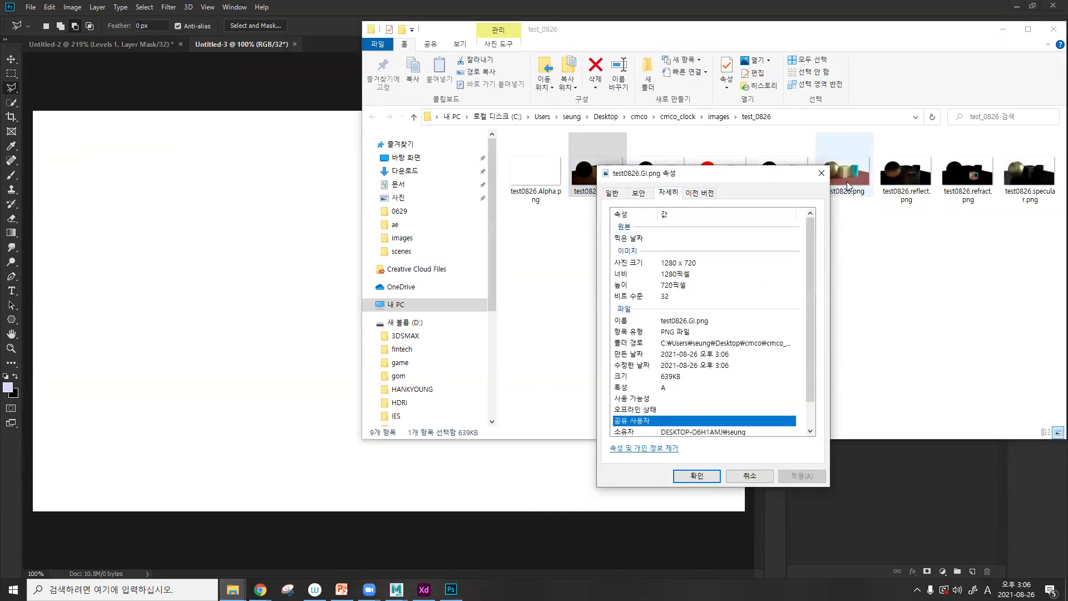
pyautogui.click(821, 173)
# - Place all the test0826 PNG passes from the folder into the new Photoshop document as separate layers
pyautogui.moveTo(1021, 225); pyautogui.dragTo(210, 262)
pyautogui.press('Return')
pyautogui.press('Return')
pyautogui.press('Return')
pyautogui.press('Return')
pyautogui.press('Return')
pyautogui.press('Return')
pyautogui.press('Return')
pyautogui.press('Return')
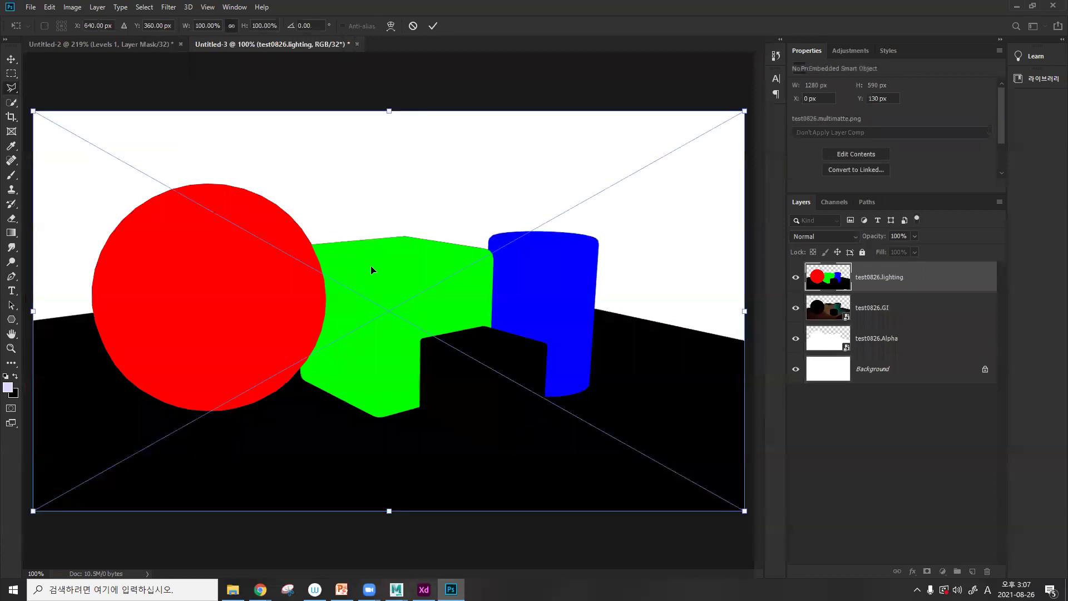
pyautogui.press('Return')
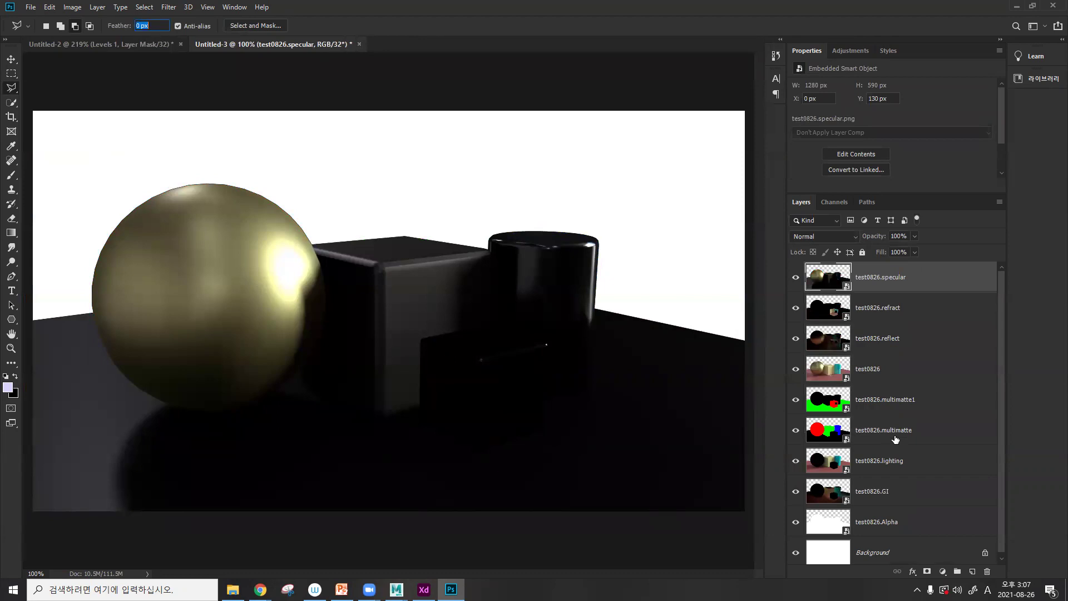
# - Bring the test0826, multimatte1, multimatte and Alpha layers together to the top of the layer stack
pyautogui.click(888, 407)
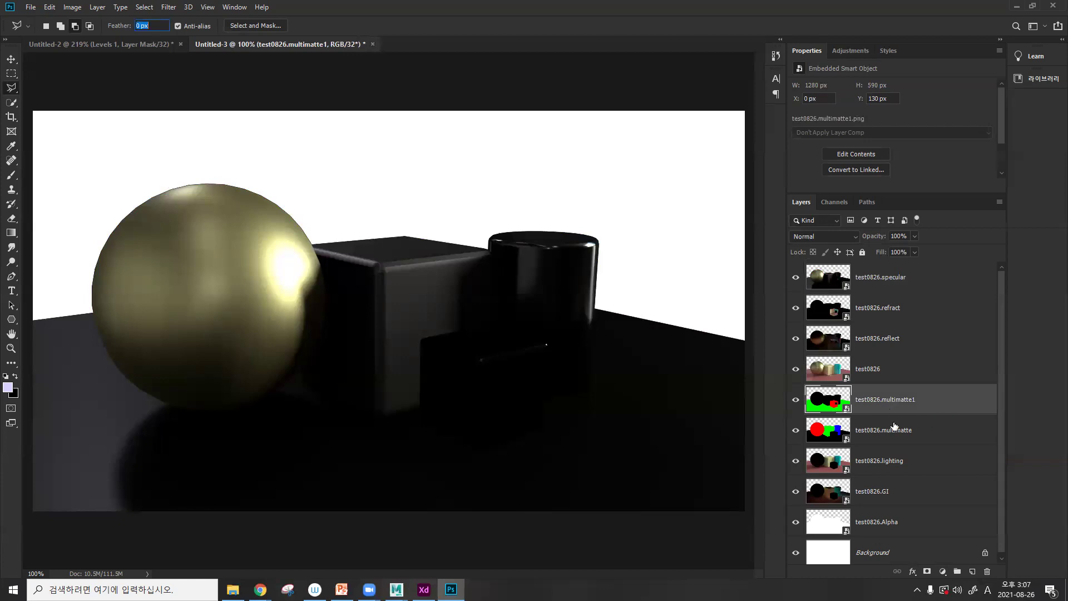
pyautogui.keyDown('ctrl'); pyautogui.click(894, 430); pyautogui.keyUp('ctrl')
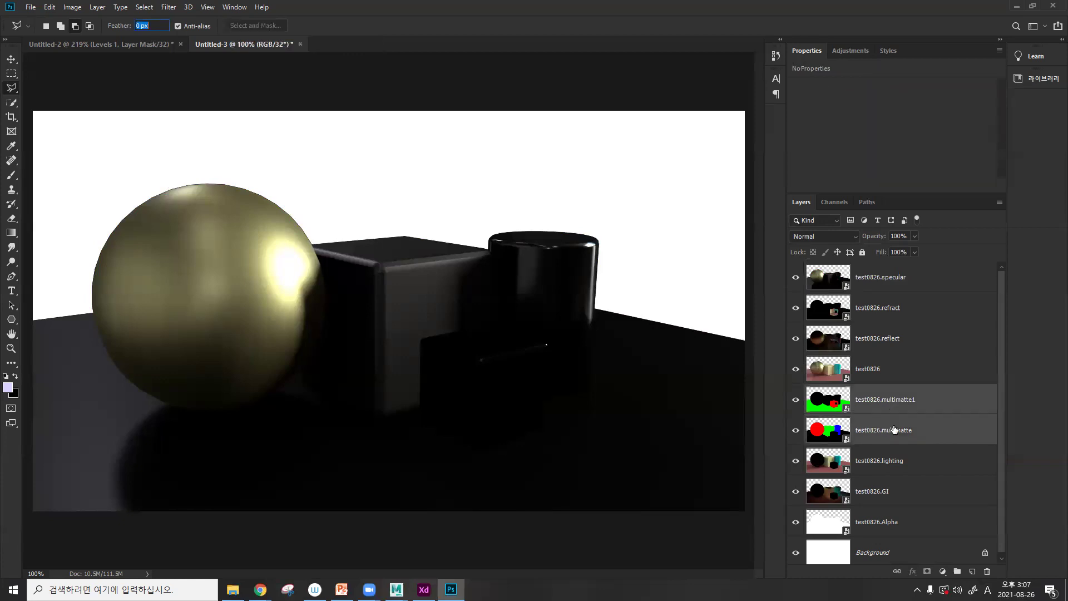
pyautogui.keyDown('ctrl'); pyautogui.click(899, 524); pyautogui.keyUp('ctrl')
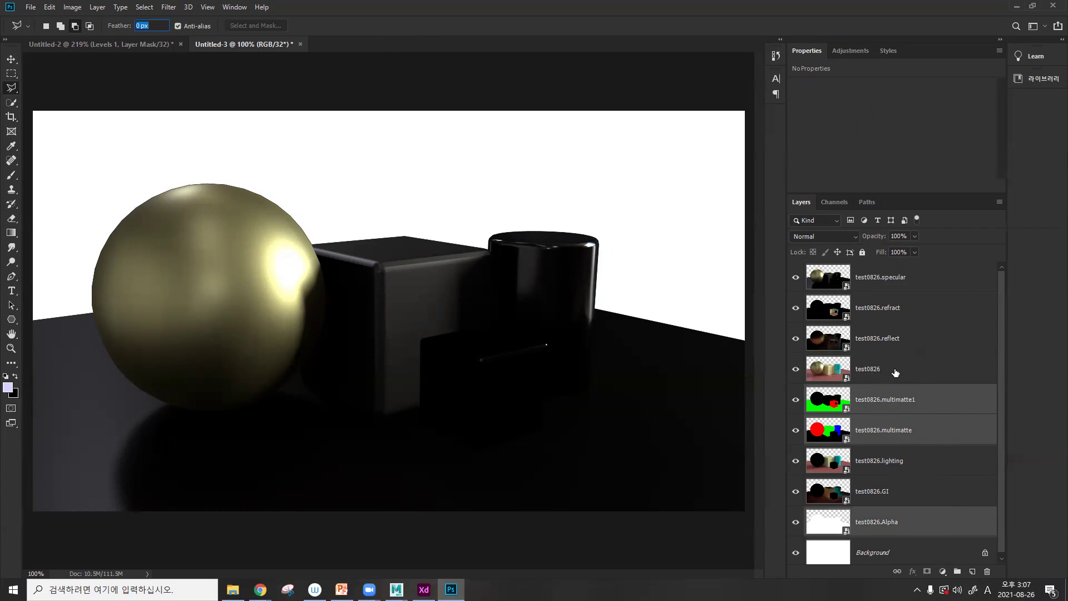
pyautogui.keyDown('ctrl'); pyautogui.click(877, 377); pyautogui.keyUp('ctrl')
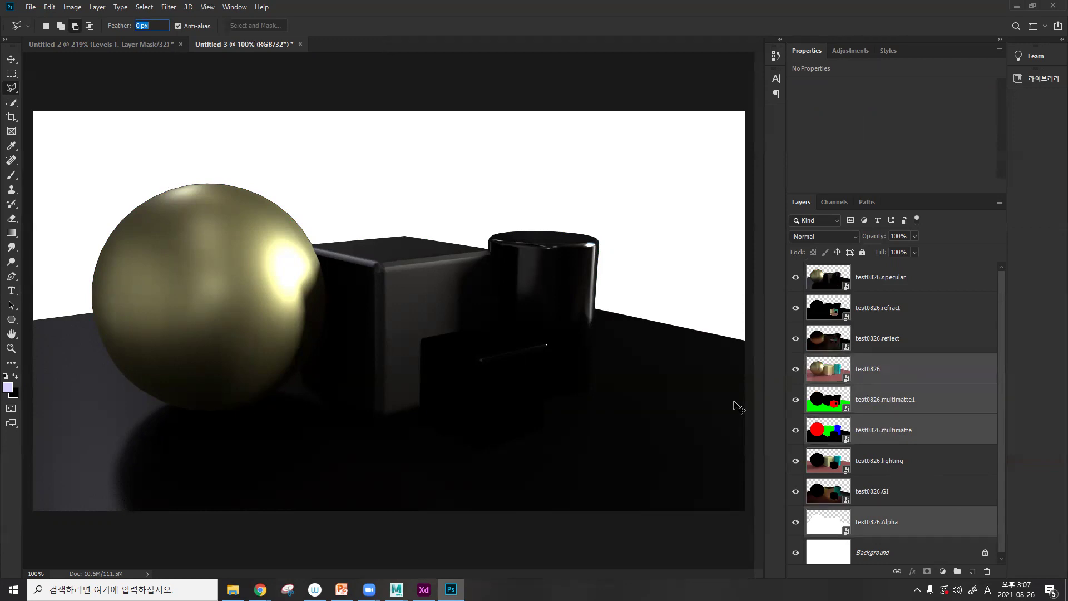
pyautogui.hotkey('ctrl', 'shift', ']')
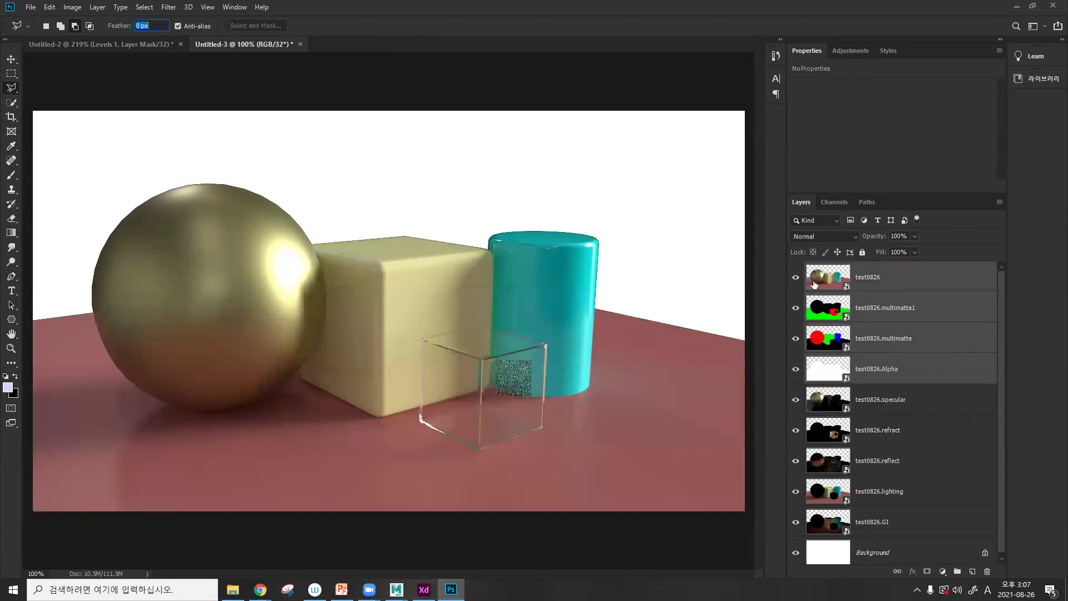
# - Hide the test0826, multimatte1, multimatte and Alpha layers
pyautogui.click(796, 278)
pyautogui.click(796, 307)
pyautogui.click(795, 338)
pyautogui.click(796, 369)
pyautogui.scroll(-1, 919, 415)
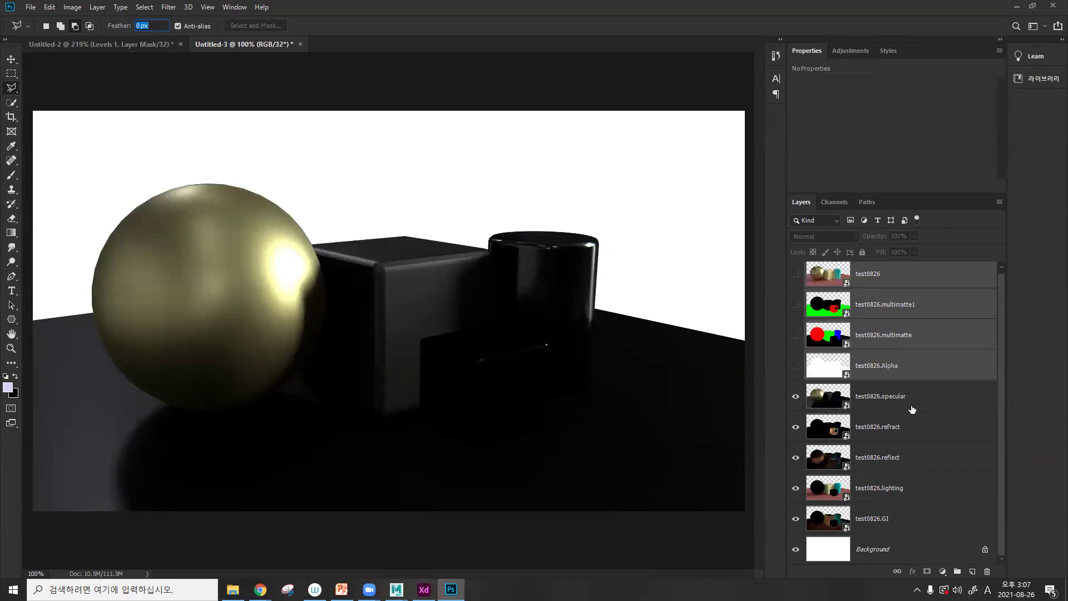
# - Hide the specular, refract, reflect, lighting and GI layers, leaving only the white Background shown
pyautogui.click(902, 397)
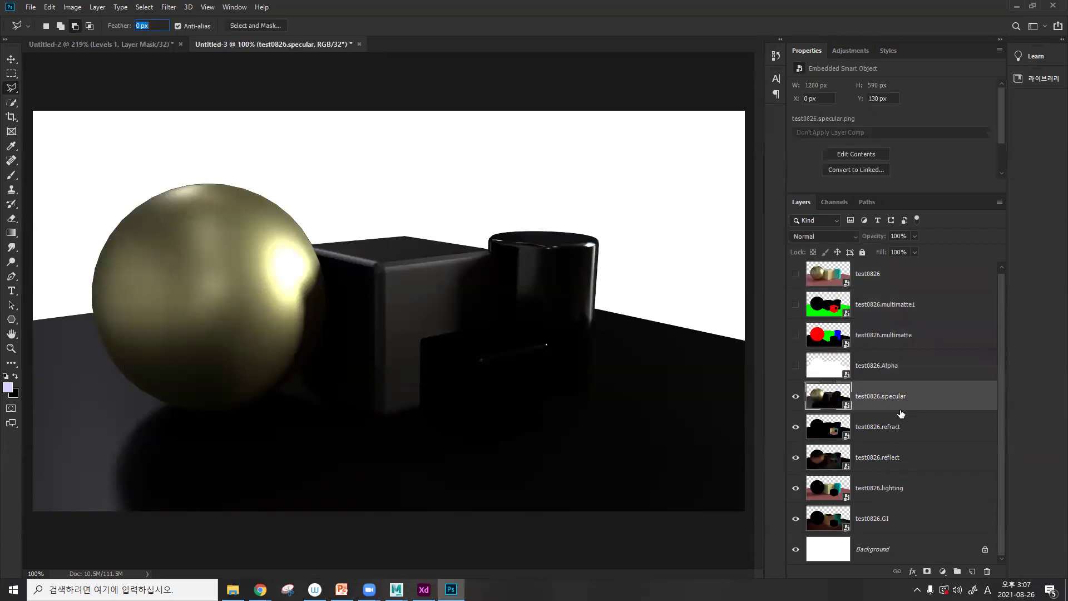
pyautogui.click(796, 397)
pyautogui.click(795, 427)
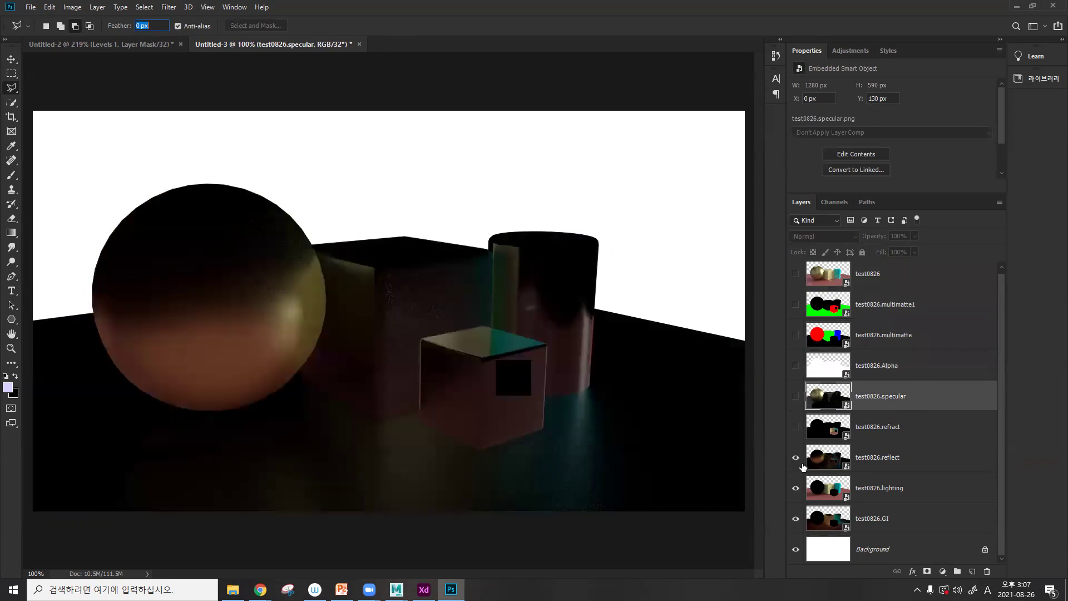
pyautogui.click(795, 457)
pyautogui.click(795, 488)
pyautogui.click(796, 518)
# - Preview the GI, lighting, reflect and refract passes individually, hiding each one again after viewing it
pyautogui.click(796, 518)
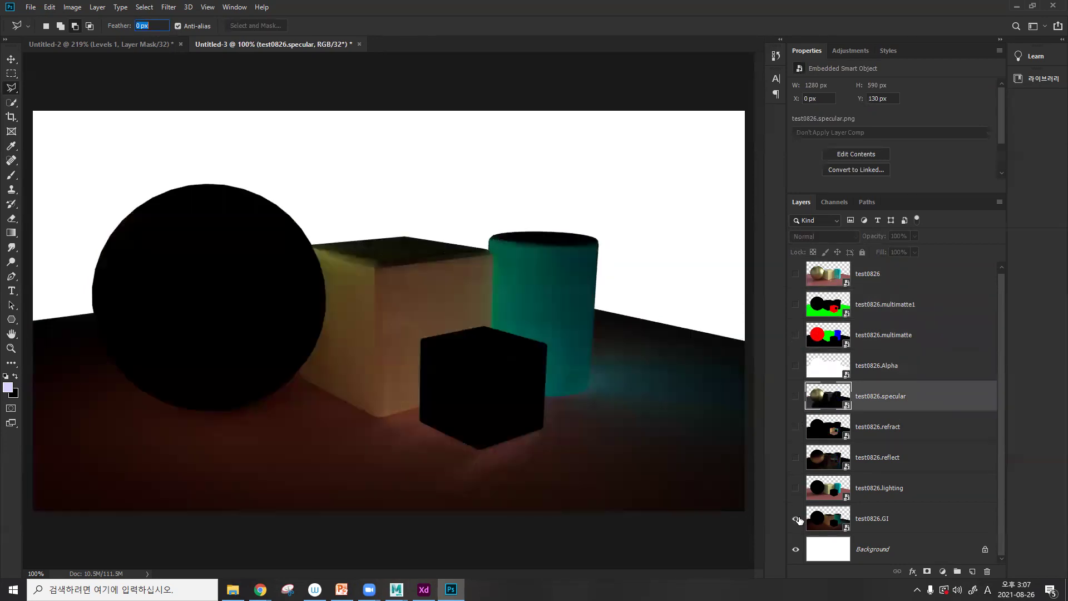
pyautogui.click(796, 518)
pyautogui.click(795, 487)
pyautogui.click(795, 487)
pyautogui.click(795, 457)
pyautogui.click(795, 457)
pyautogui.click(795, 427)
pyautogui.click(795, 427)
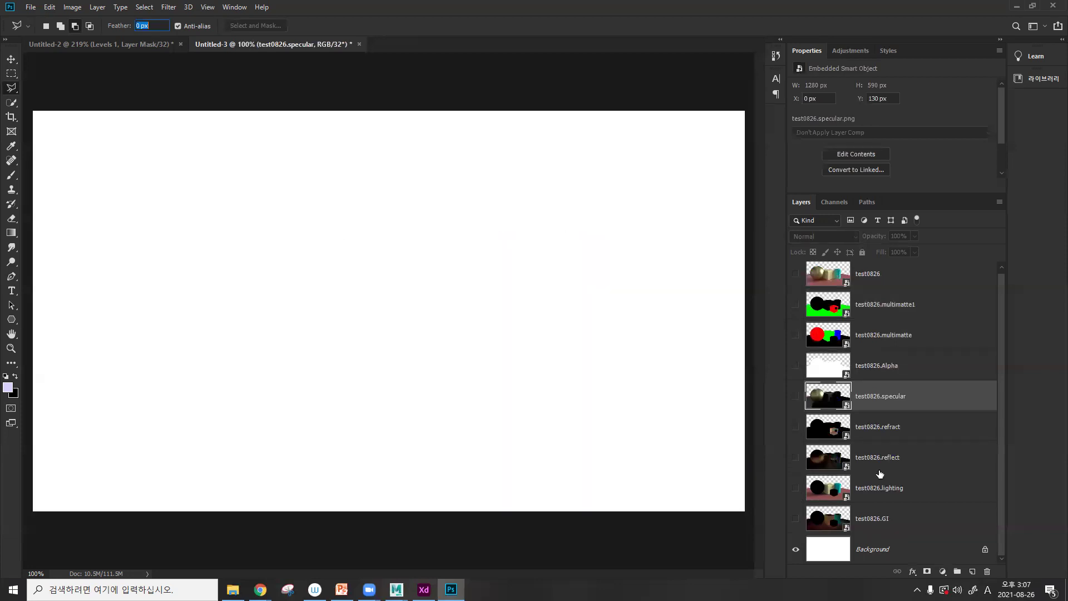
# - Move the test0826.lighting layer below test0826.GI, directly above the Background
pyautogui.click(897, 494)
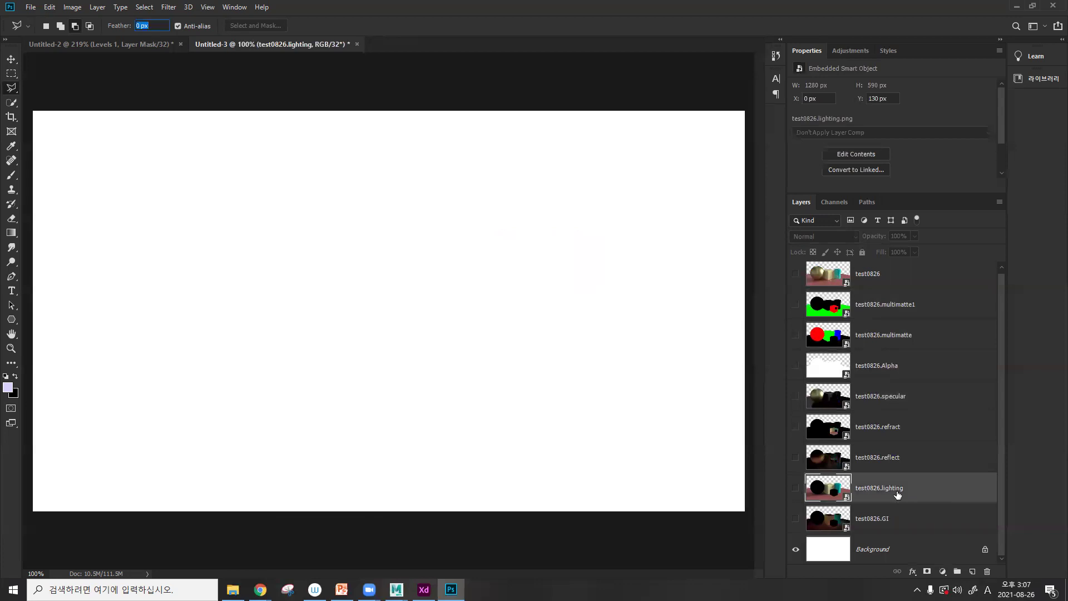
pyautogui.hotkey('ctrl', ']')
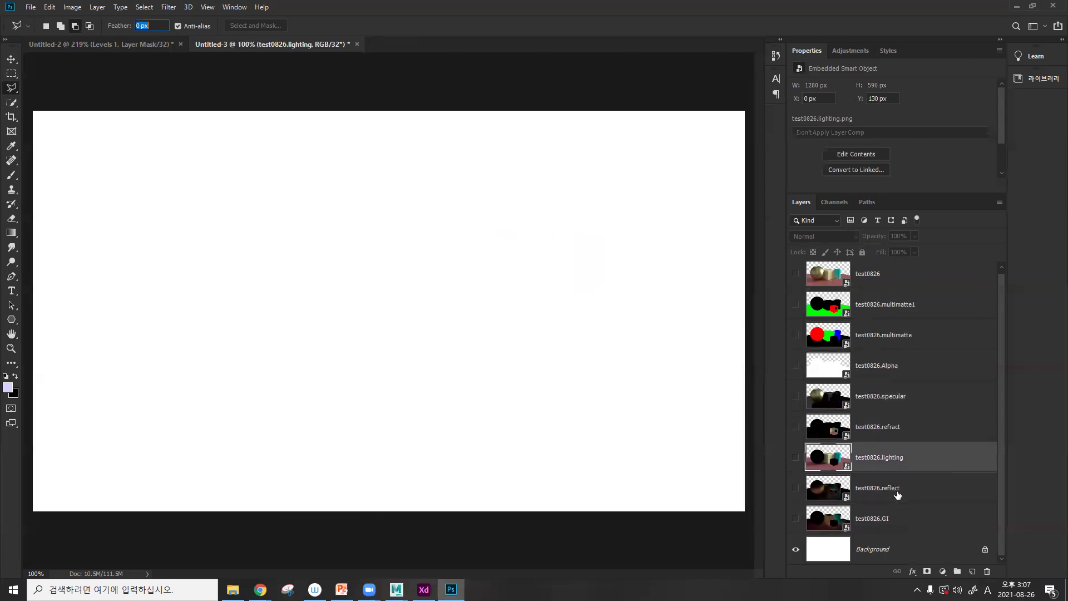
pyautogui.hotkey('ctrl', ']')
pyautogui.moveTo(890, 429); pyautogui.dragTo(879, 519)
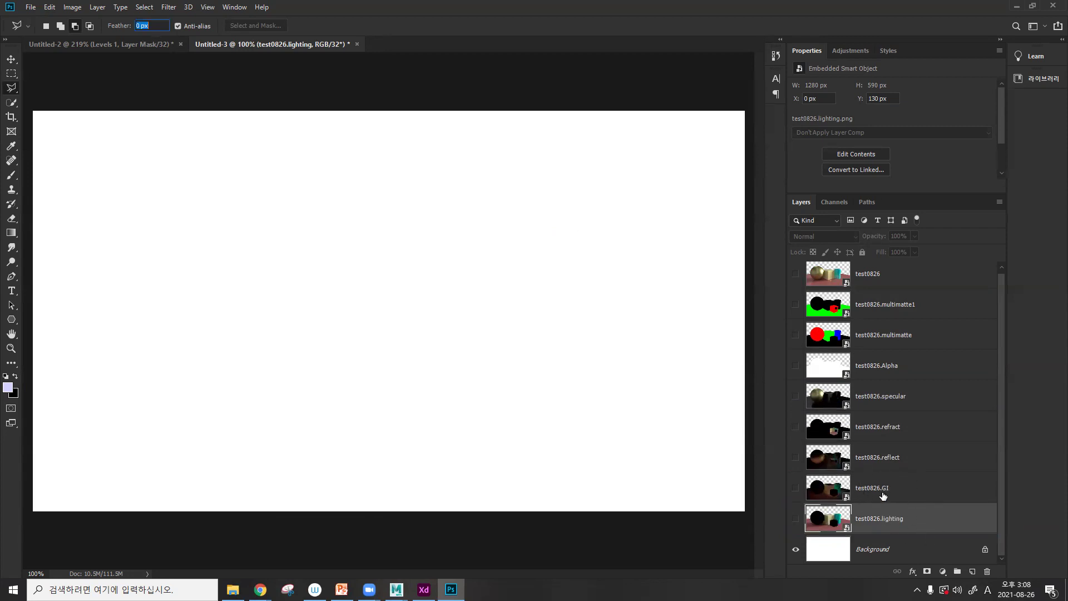
# - Go through the lighting, GI, reflect, refract and specular layers one by one to review their stacking order
pyautogui.click(879, 467)
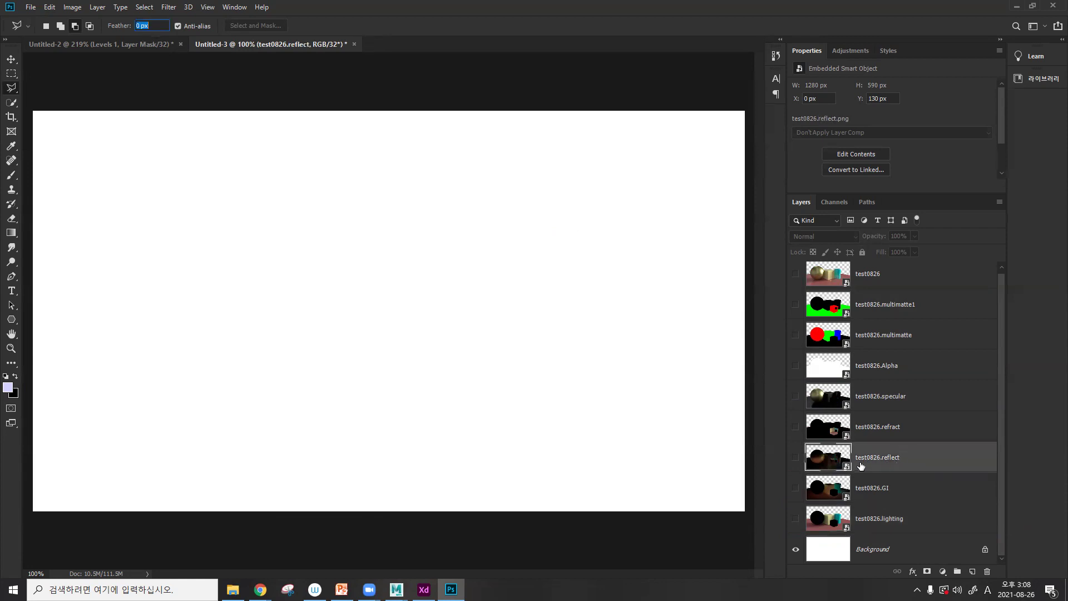
pyautogui.click(877, 435)
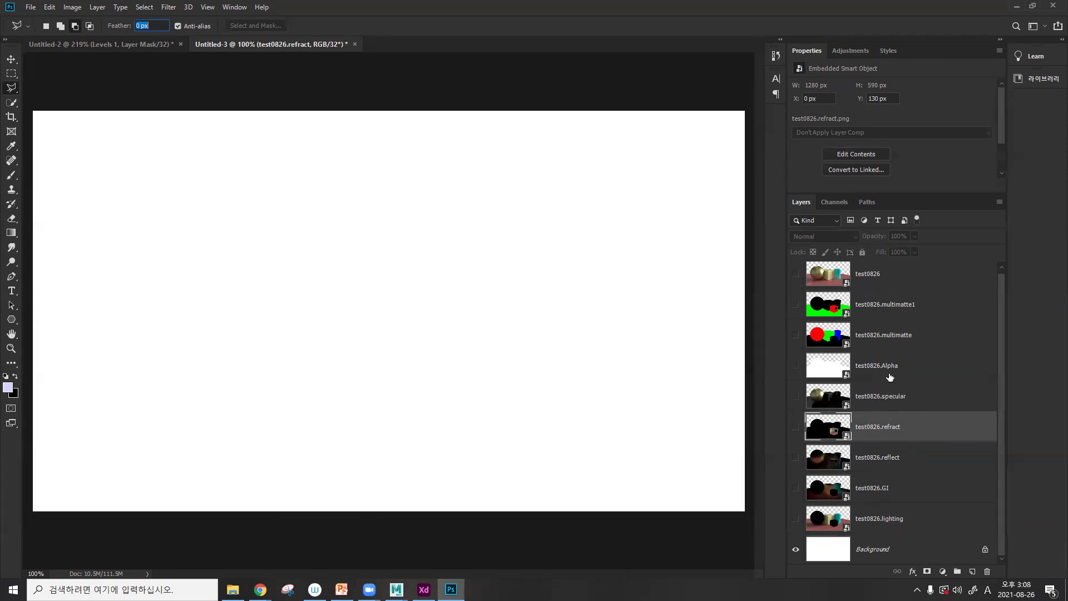
pyautogui.click(884, 401)
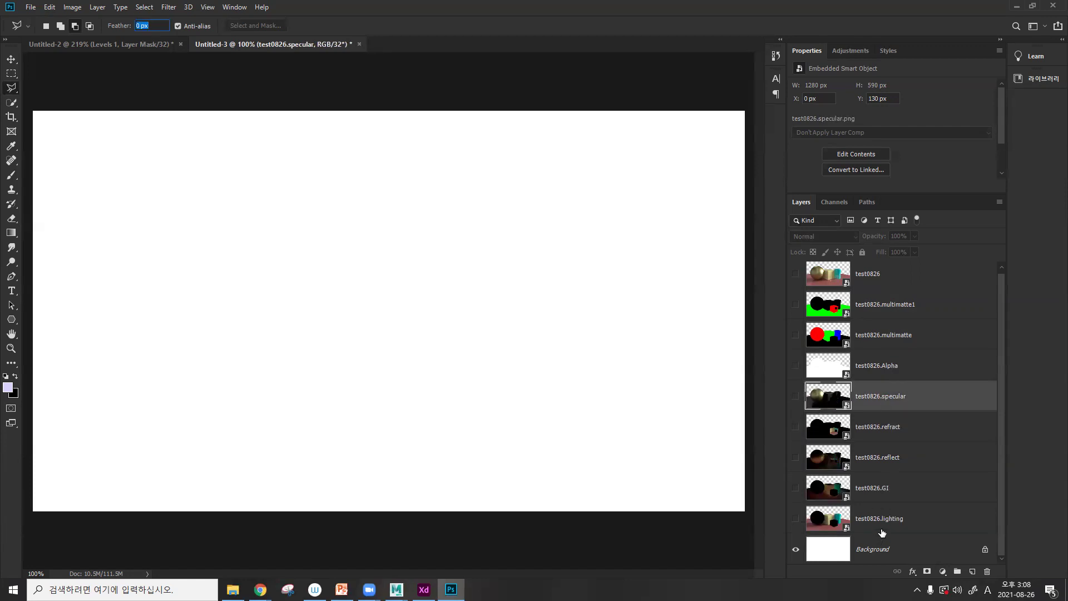
pyautogui.click(882, 527)
pyautogui.click(881, 492)
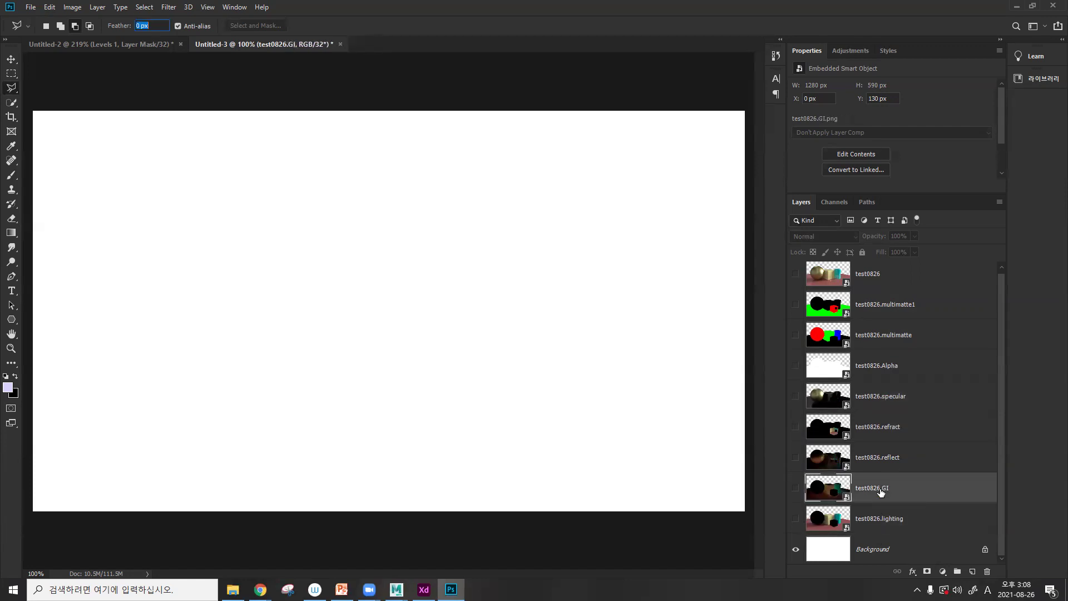
pyautogui.click(890, 468)
pyautogui.click(892, 437)
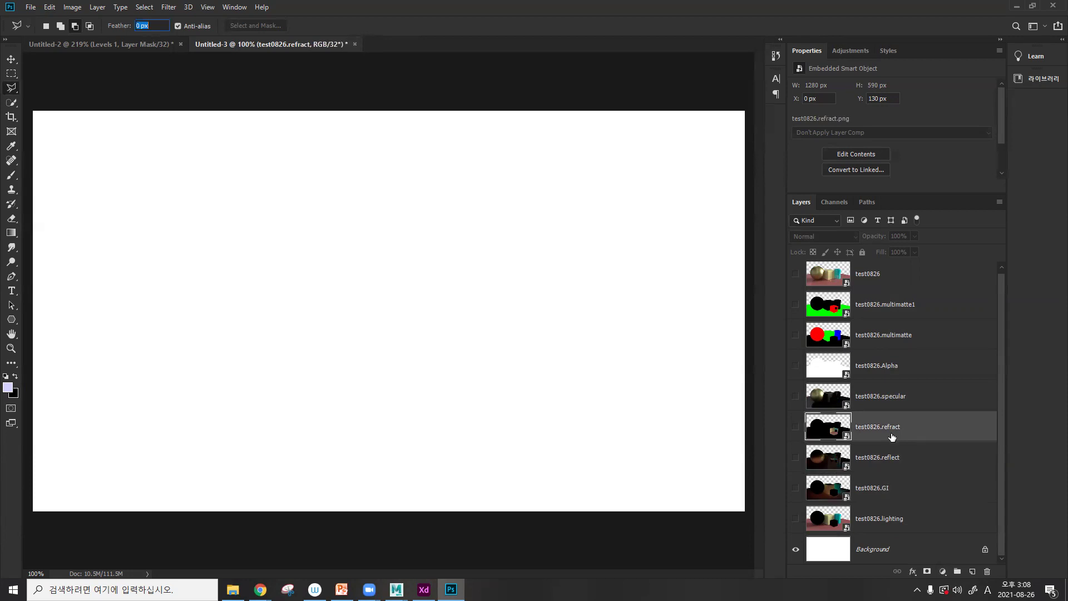
pyautogui.click(896, 405)
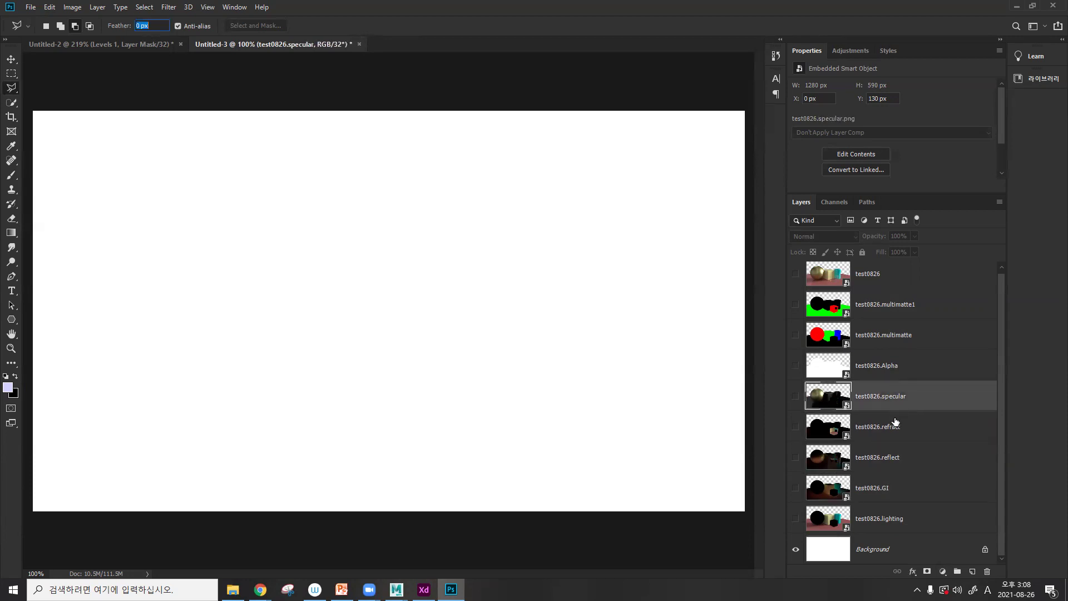
pyautogui.click(892, 526)
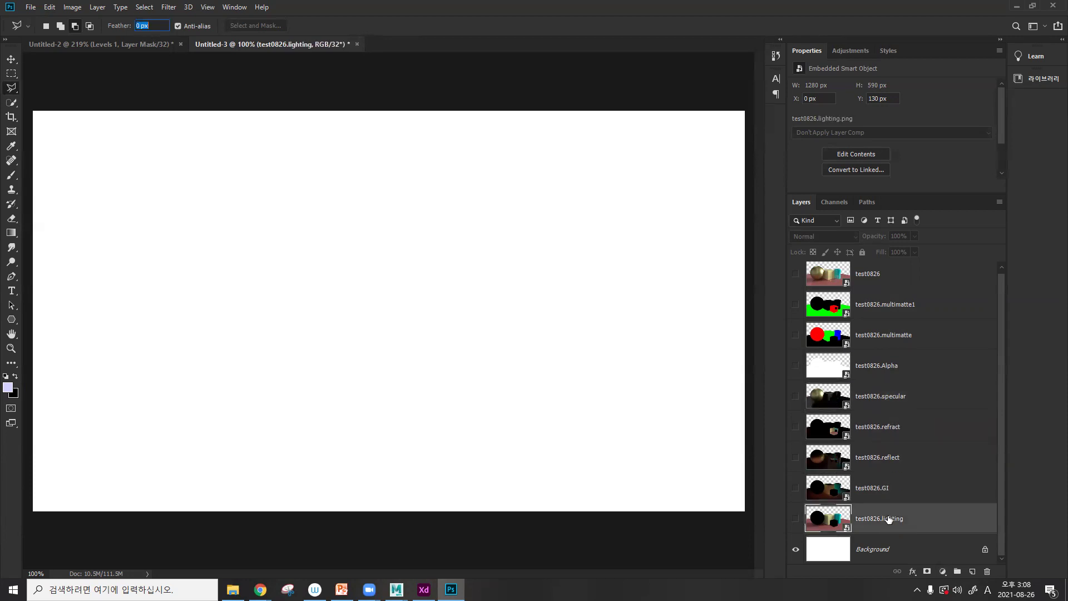
# - Show the specular, refract, reflect, GI and lighting layers together
pyautogui.click(883, 493)
pyautogui.keyDown('shift'); pyautogui.click(890, 466); pyautogui.keyUp('shift')
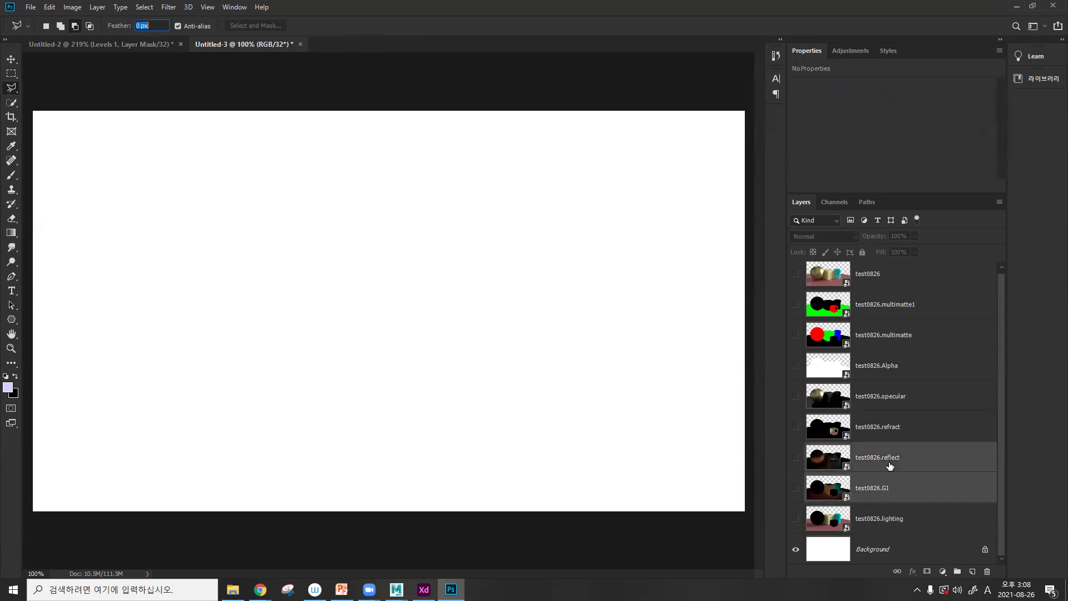
pyautogui.keyDown('shift'); pyautogui.click(892, 430); pyautogui.keyUp('shift')
pyautogui.keyDown('shift'); pyautogui.click(898, 405); pyautogui.keyUp('shift')
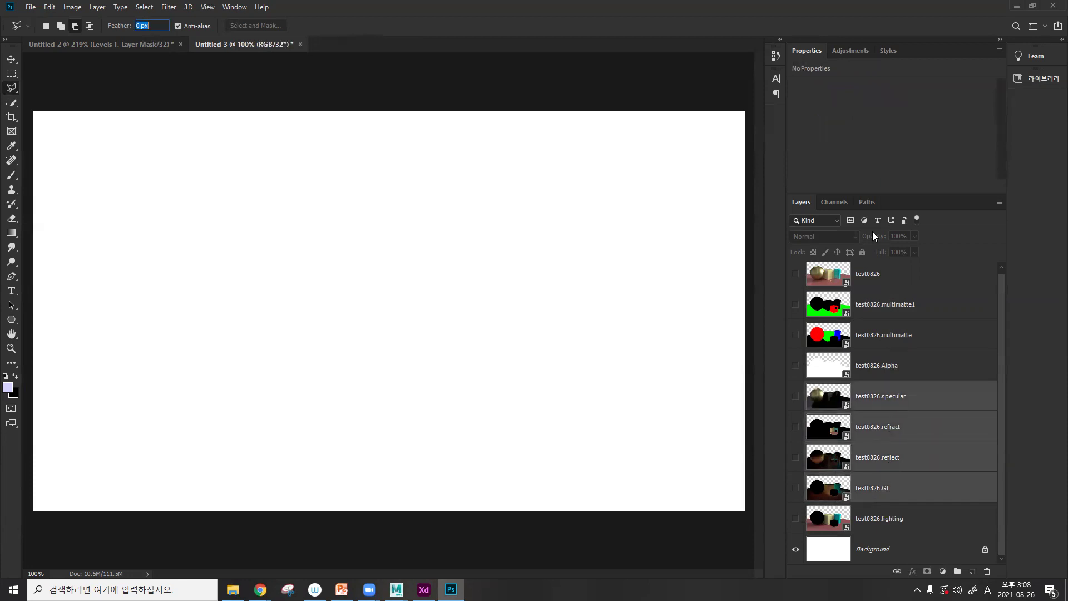
pyautogui.click(881, 396)
pyautogui.moveTo(795, 396); pyautogui.dragTo(796, 519)
# - Set the blend mode of the GI, reflect, refract and specular layers to Linear Dodge (Add)
pyautogui.click(881, 494)
pyautogui.keyDown('shift'); pyautogui.click(901, 405); pyautogui.keyUp('shift')
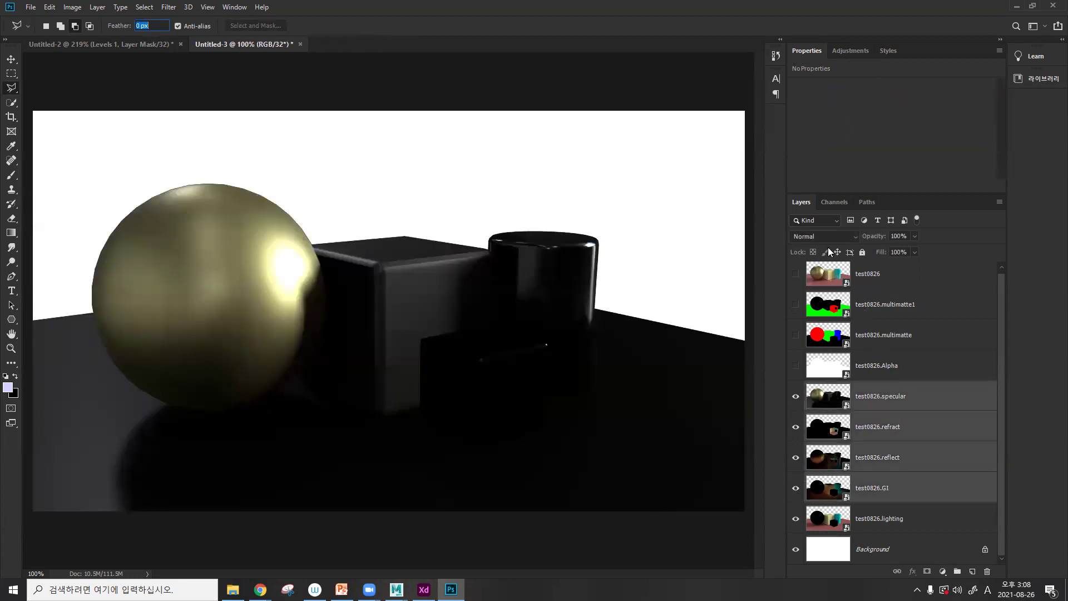
pyautogui.click(826, 236)
pyautogui.click(829, 362)
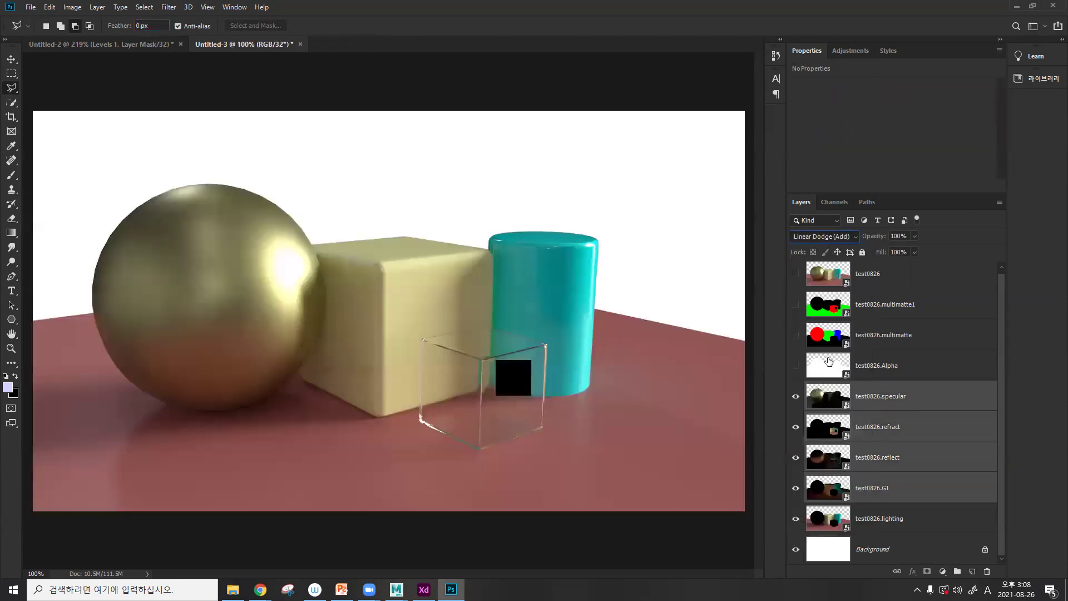
pyautogui.click(910, 389)
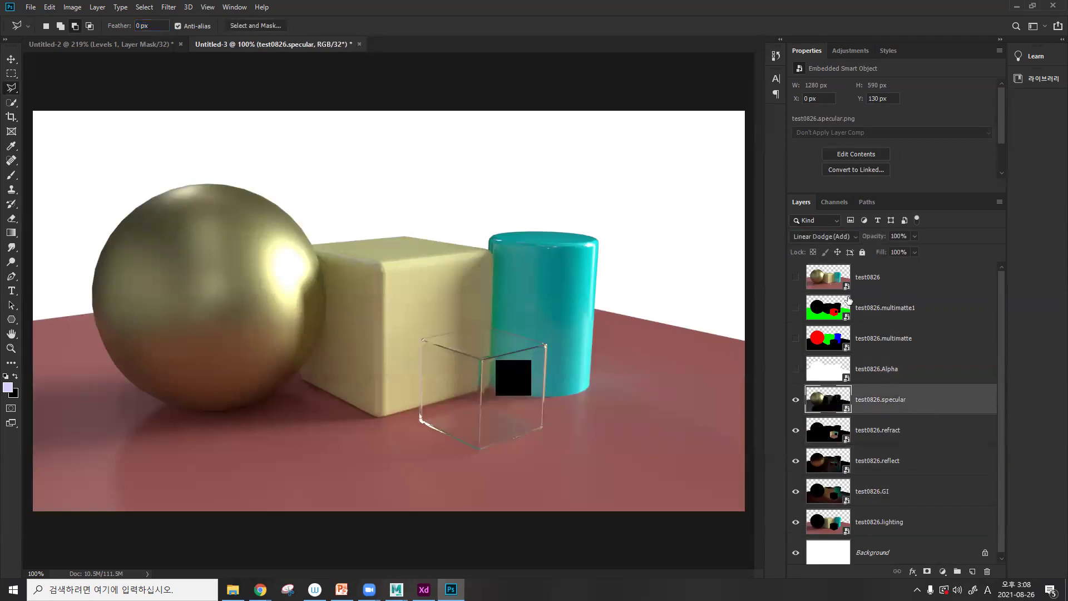
# - Toggle the test0826 layer to compare the full render with the composited passes around the glass cube, leaving it shown
pyautogui.click(798, 278)
pyautogui.click(798, 278)
pyautogui.click(798, 278)
pyautogui.keyDown('alt'); pyautogui.scroll(1, 356, 304); pyautogui.keyUp('alt')
pyautogui.keyDown('alt'); pyautogui.scroll(4, 356, 305); pyautogui.keyUp('alt')
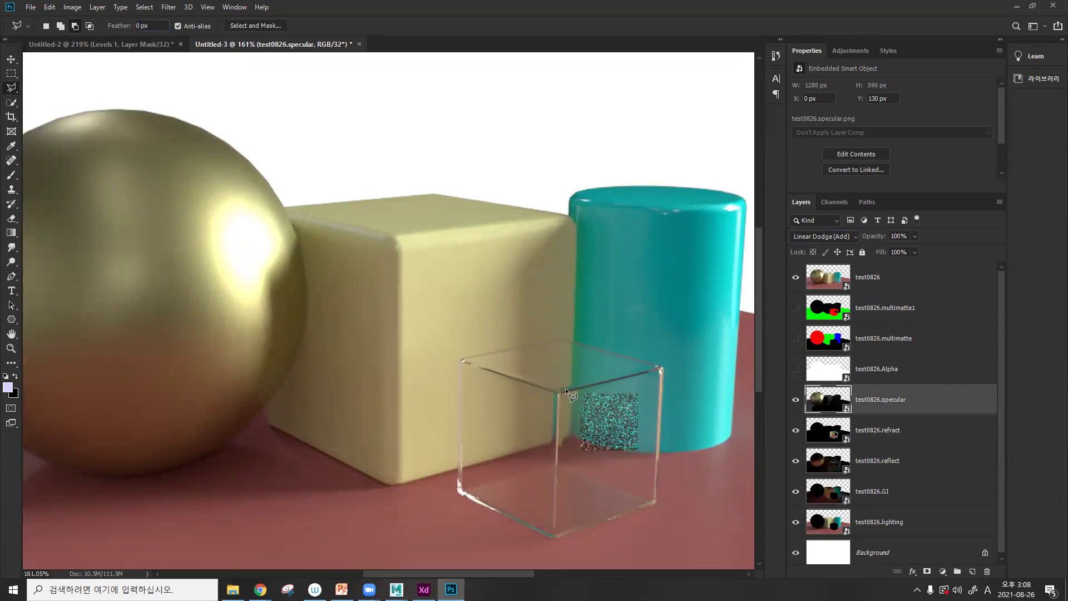
pyautogui.keyDown('alt'); pyautogui.scroll(-2, 515, 358); pyautogui.keyUp('alt')
pyautogui.scroll(-1, 841, 350)
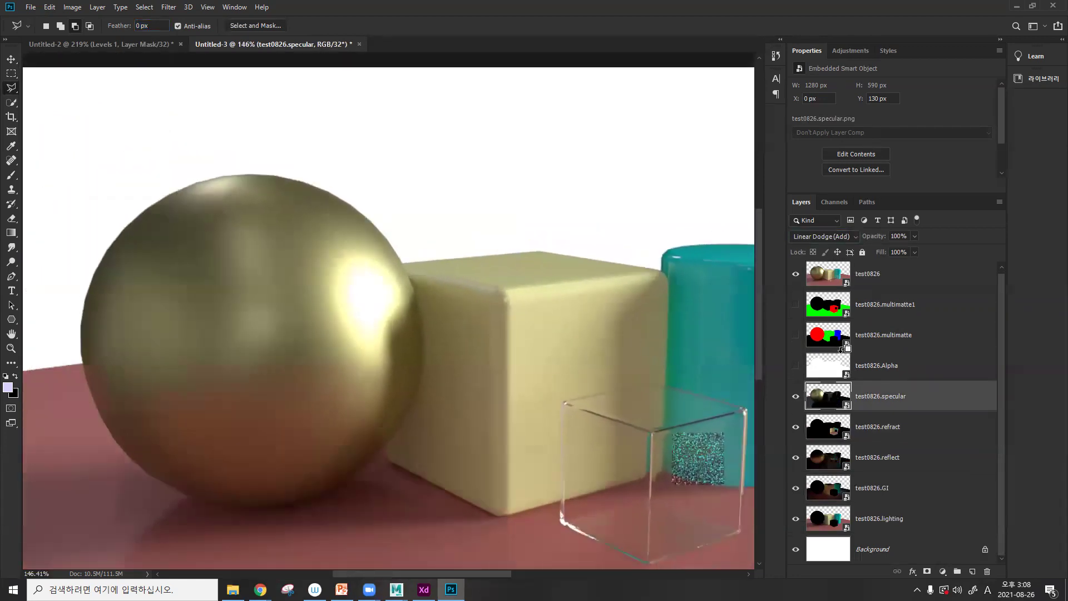
# - Check the blend modes of the refract, reflect, GI and lighting layers one by one
pyautogui.click(900, 432)
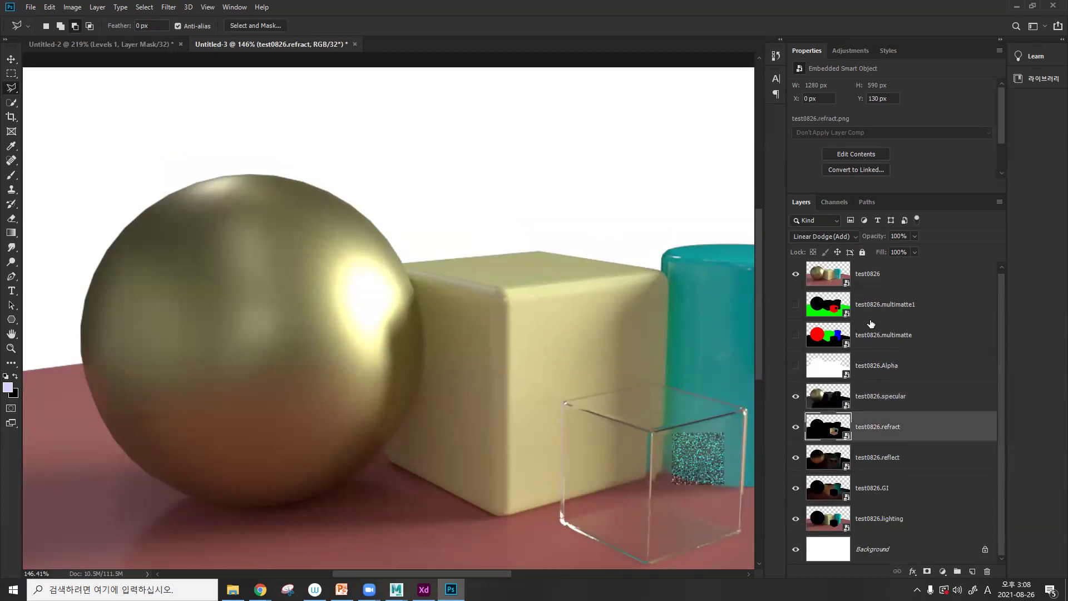
pyautogui.click(909, 462)
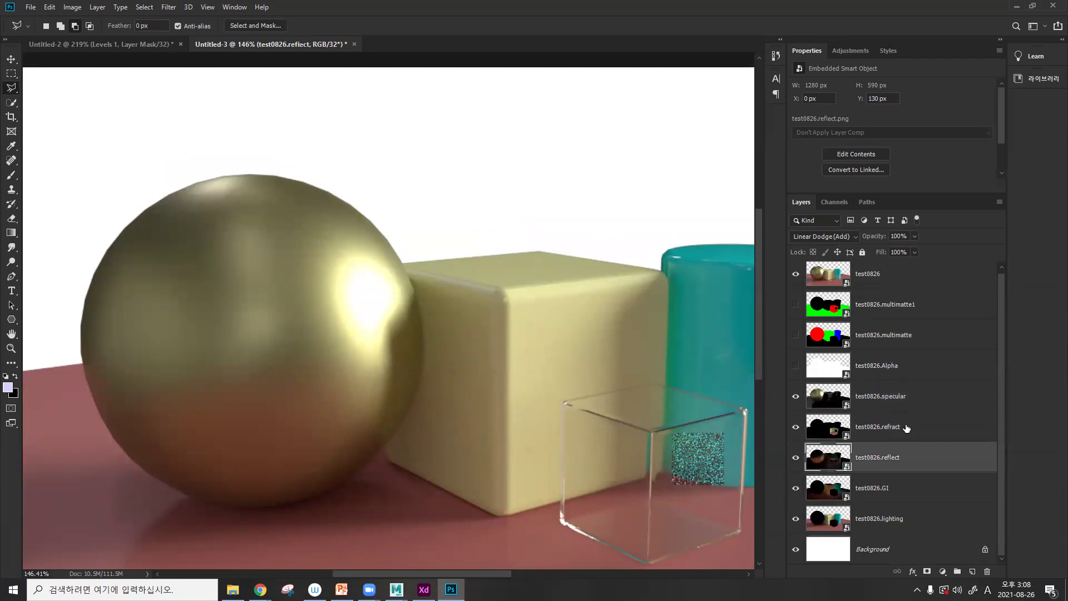
pyautogui.click(893, 485)
pyautogui.click(925, 518)
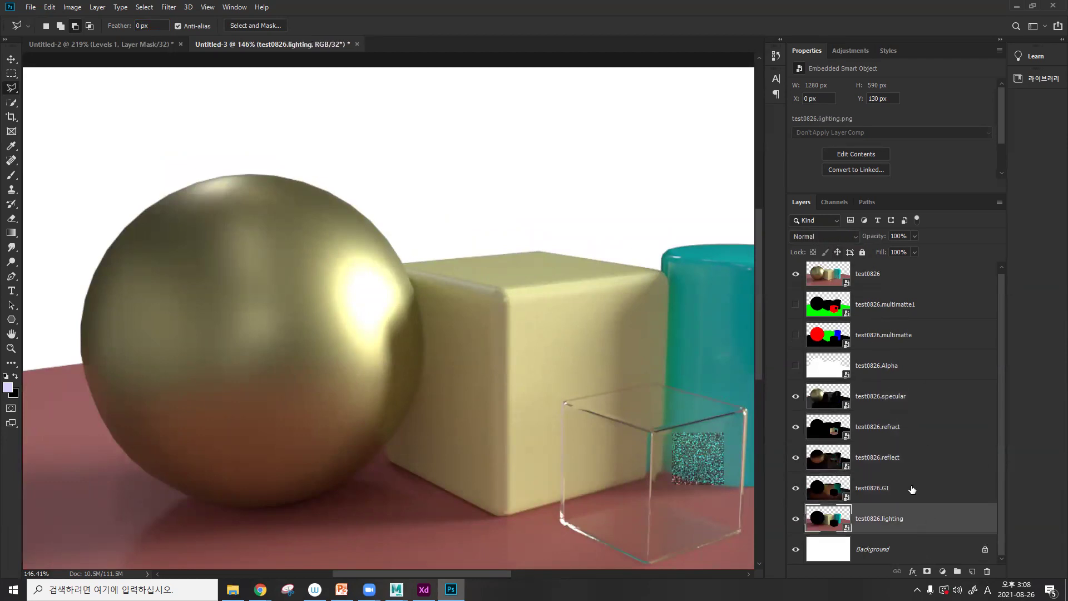
pyautogui.keyDown('alt'); pyautogui.scroll(-3, 630, 366); pyautogui.keyUp('alt')
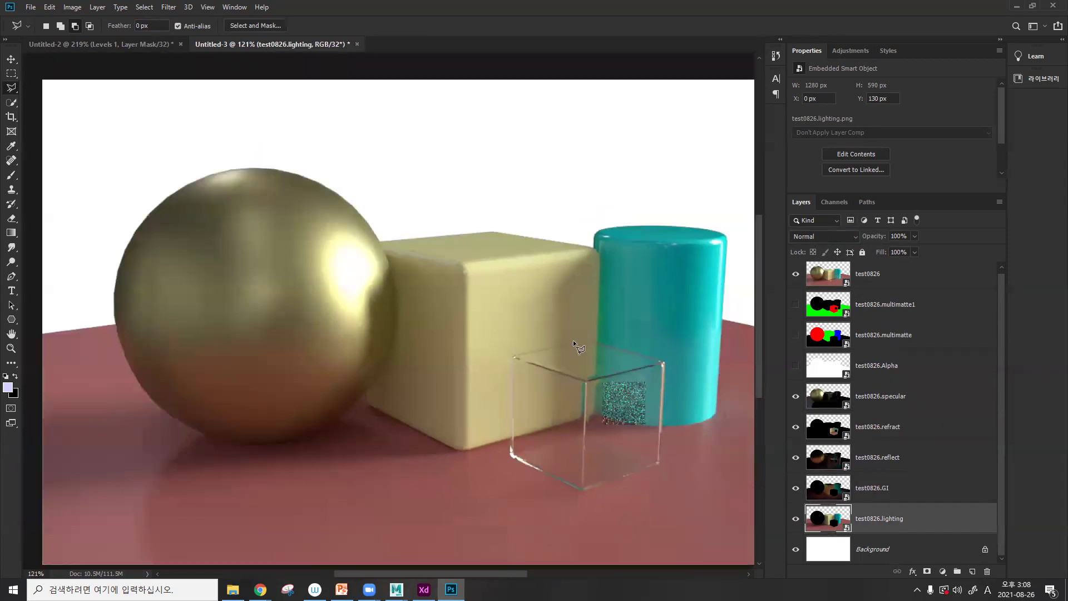
# - Move the test0826 layer directly above test0826.specular, compare it with the composite and leave it hidden
pyautogui.click(870, 275)
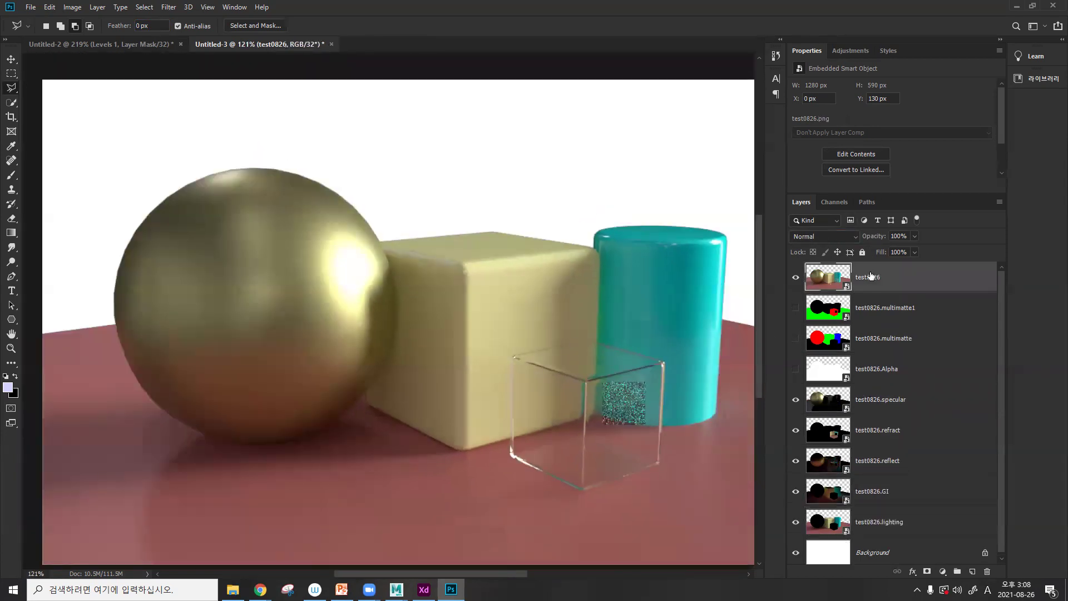
pyautogui.moveTo(871, 277); pyautogui.dragTo(868, 387)
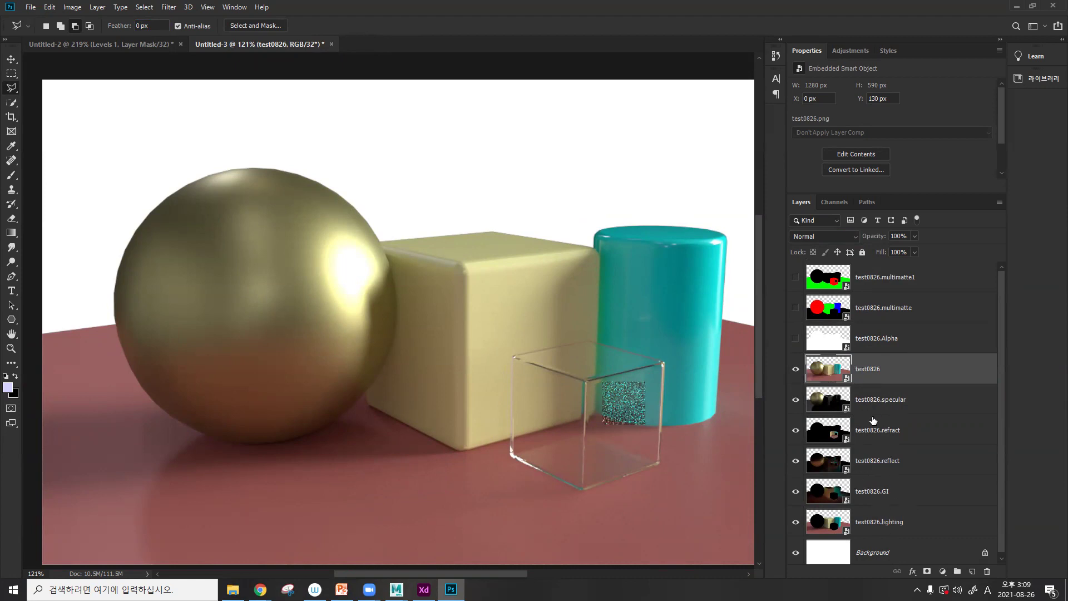
pyautogui.click(795, 370)
pyautogui.click(795, 370)
pyautogui.click(795, 370)
pyautogui.click(796, 370)
pyautogui.click(795, 370)
pyautogui.click(795, 371)
pyautogui.click(795, 371)
pyautogui.click(859, 405)
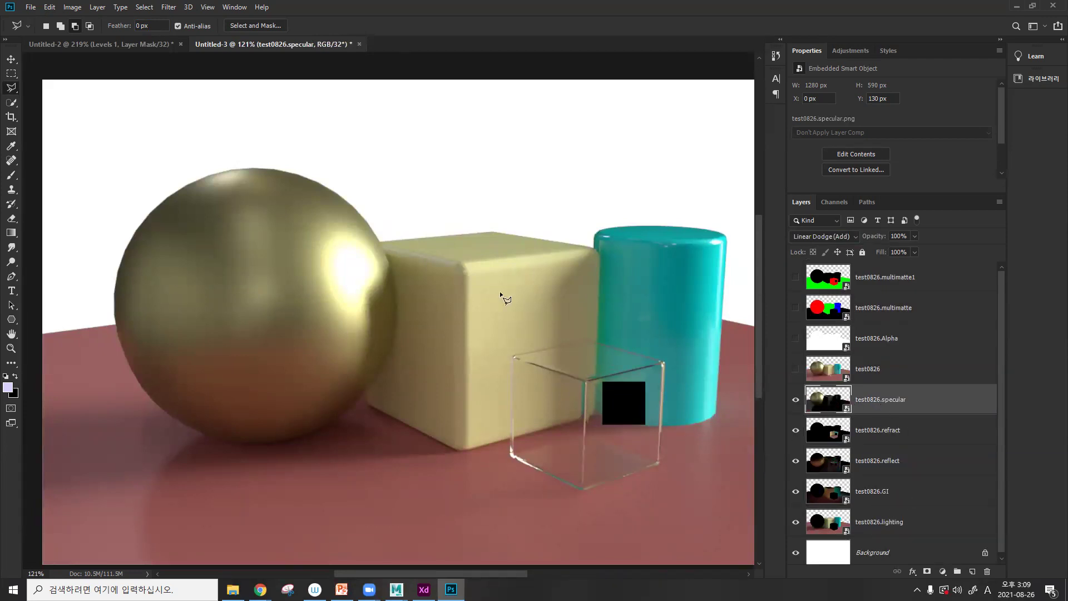
# - Toggle the refract, reflect and specular layers off and on to examine what each pass contributes
pyautogui.click(796, 431)
pyautogui.click(796, 430)
pyautogui.click(795, 460)
pyautogui.click(795, 461)
pyautogui.click(795, 460)
pyautogui.click(795, 460)
pyautogui.click(796, 430)
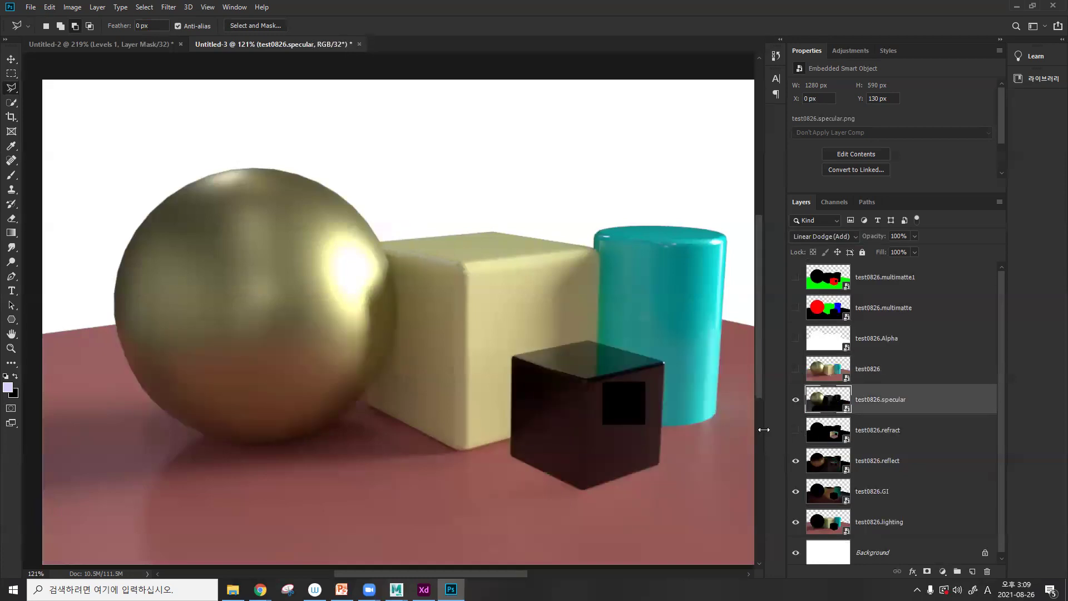
pyautogui.click(796, 431)
pyautogui.click(796, 405)
pyautogui.click(796, 406)
pyautogui.click(796, 400)
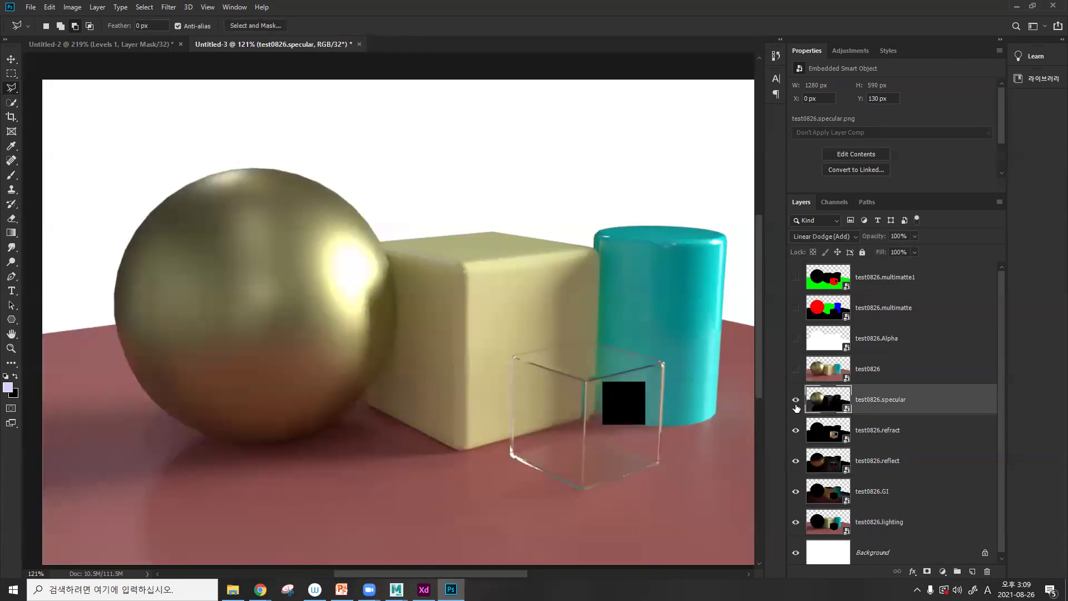
# - Toggle the test0826.GI layer off and on to examine its effect on the composite
pyautogui.click(794, 492)
pyautogui.click(795, 492)
pyautogui.click(795, 491)
pyautogui.click(794, 492)
pyautogui.click(795, 492)
pyautogui.click(795, 491)
pyautogui.keyDown('alt'); pyautogui.scroll(-3, 616, 429); pyautogui.keyUp('alt')
pyautogui.keyDown('alt'); pyautogui.scroll(2, 326, 350); pyautogui.keyUp('alt')
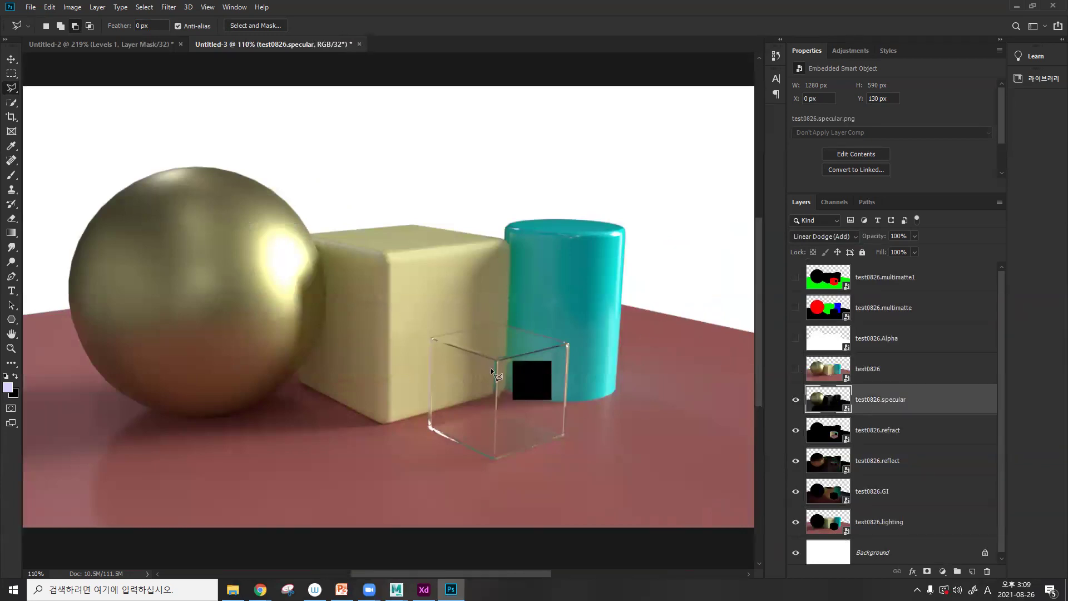
# - Toggle the test0826.specular layer off and on to examine the highlights it adds
pyautogui.click(796, 399)
pyautogui.click(797, 401)
pyautogui.click(798, 401)
pyautogui.click(797, 401)
pyautogui.click(797, 401)
pyautogui.click(796, 400)
# - Try a Hue/Saturation adjustment above test0826.specular with Hue +5, and clip it to that layer
pyautogui.click(941, 571)
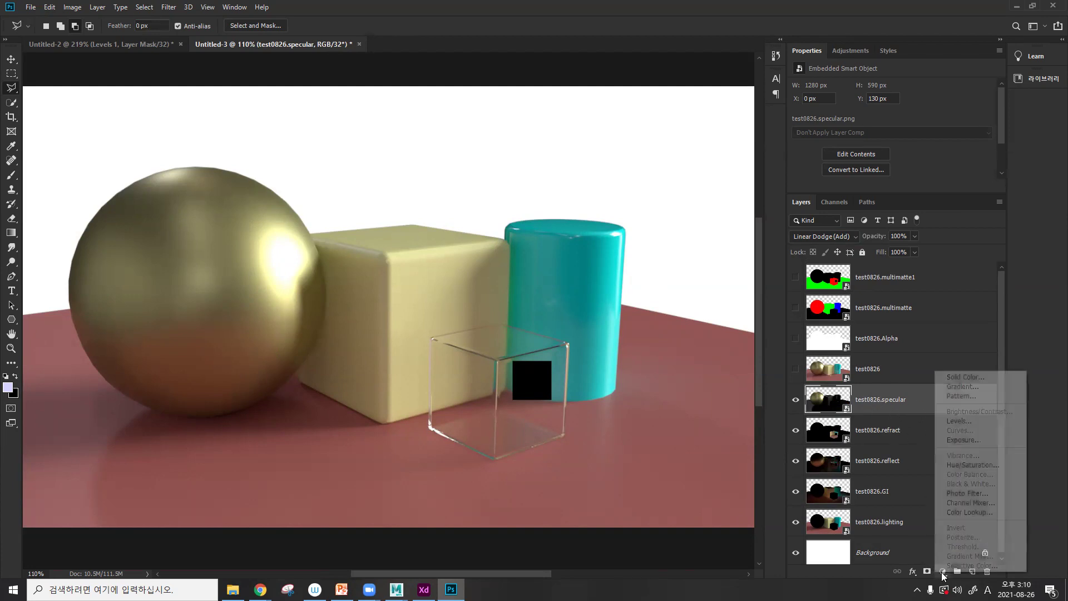
pyautogui.click(979, 466)
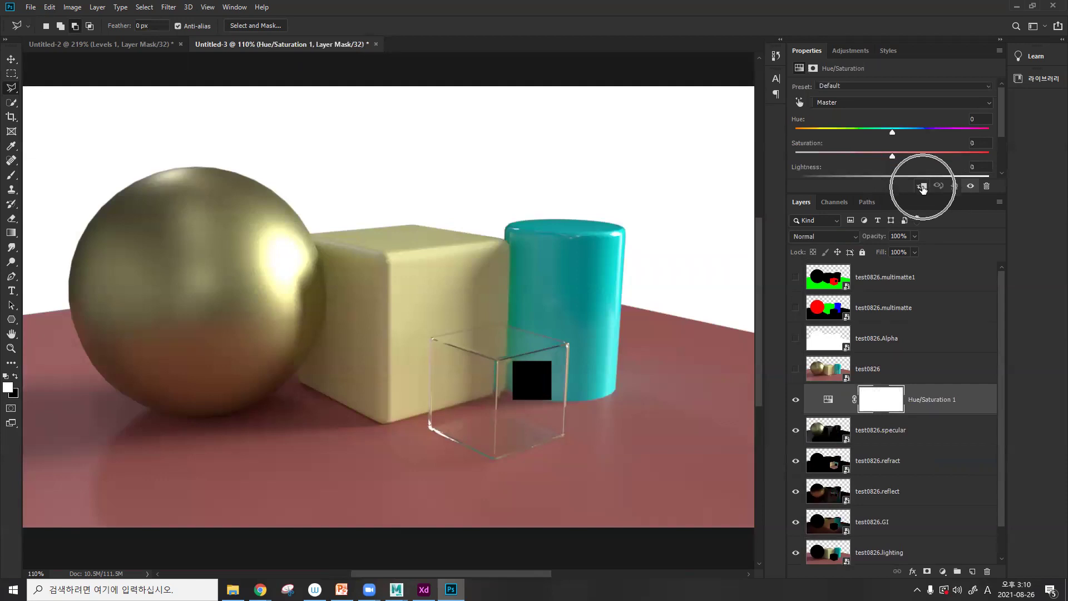
pyautogui.moveTo(893, 135)
pyautogui.mouseDown()
pyautogui.moveTo(914, 133)
pyautogui.moveTo(897, 134)
pyautogui.mouseUp()
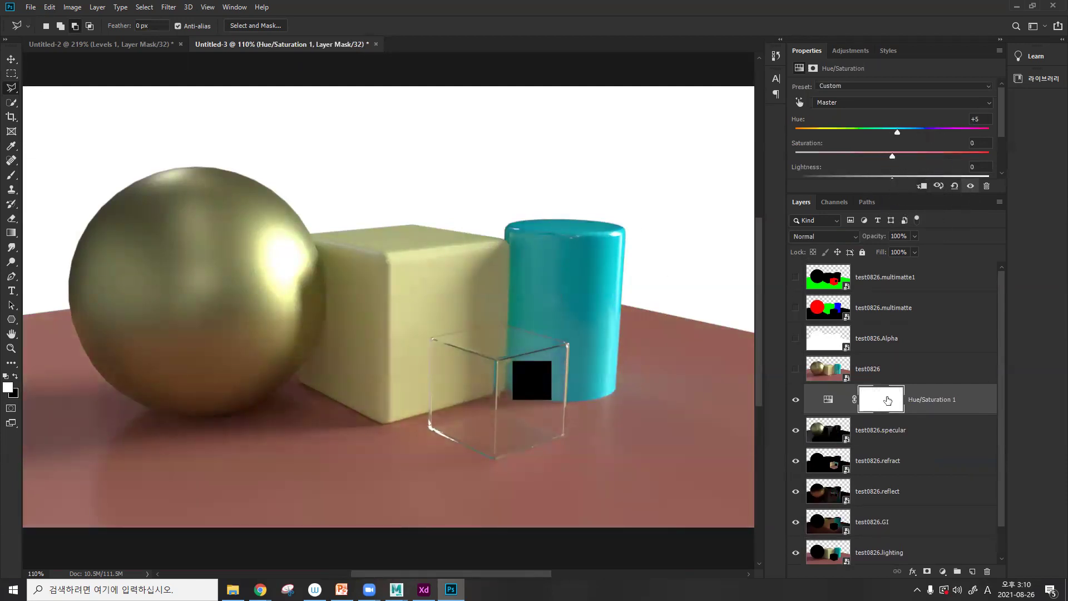
pyautogui.scroll(-1, 887, 400)
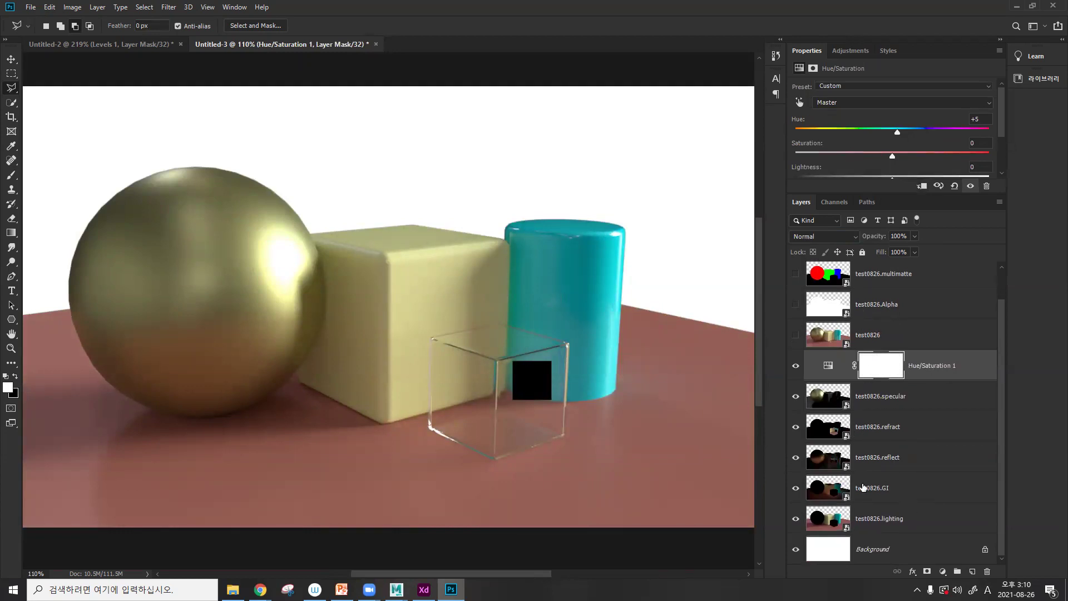
pyautogui.click(922, 186)
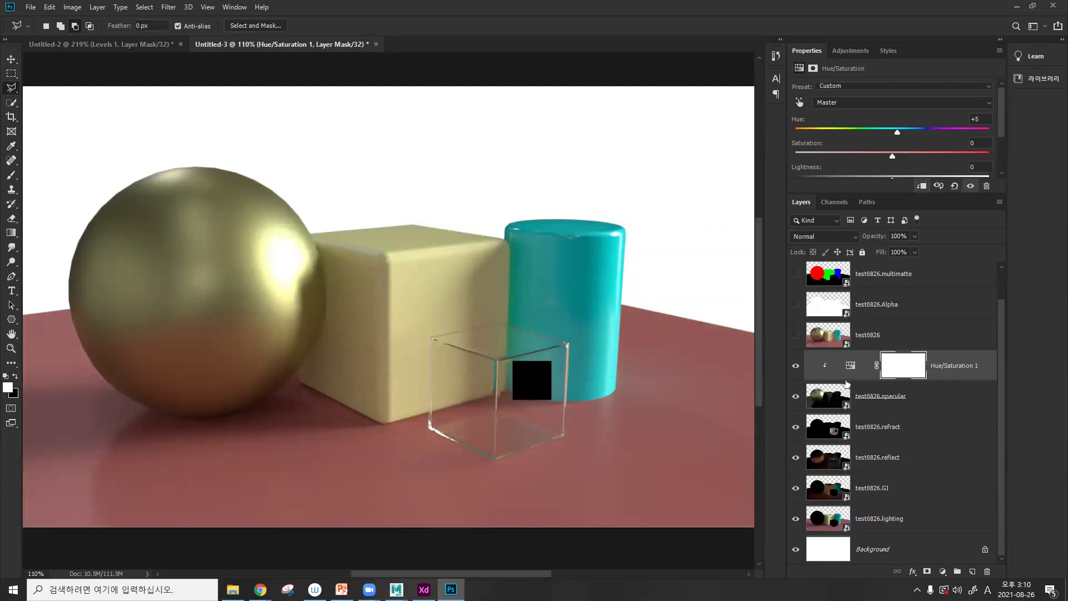
# - Try Hue values of -15, -32 and -94 with Saturation -12 on the specular adjustment, and undo the Hue/Saturation layer
pyautogui.moveTo(897, 131)
pyautogui.mouseDown()
pyautogui.moveTo(920, 131)
pyautogui.moveTo(878, 132)
pyautogui.mouseUp()
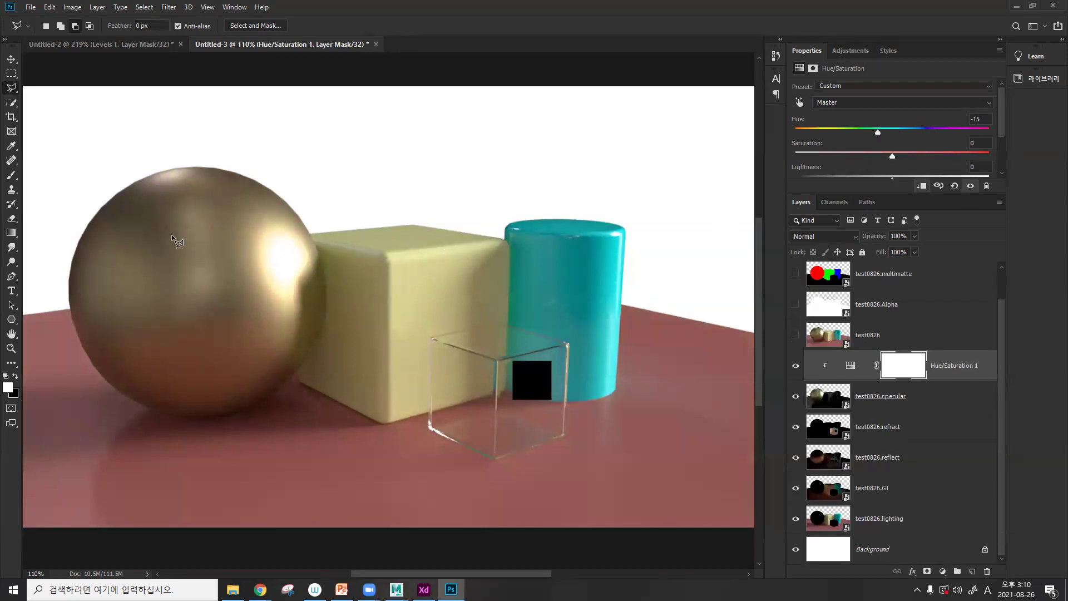
pyautogui.moveTo(897, 154); pyautogui.dragTo(828, 155)
pyautogui.moveTo(884, 132); pyautogui.dragTo(860, 134)
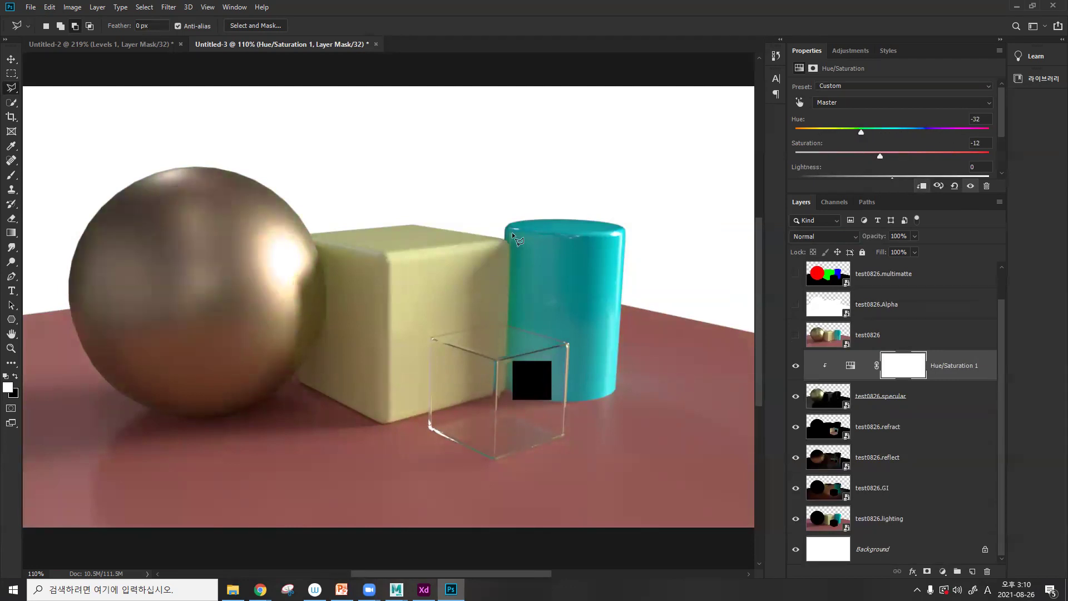
pyautogui.keyDown('alt'); pyautogui.scroll(4, 568, 243); pyautogui.keyUp('alt')
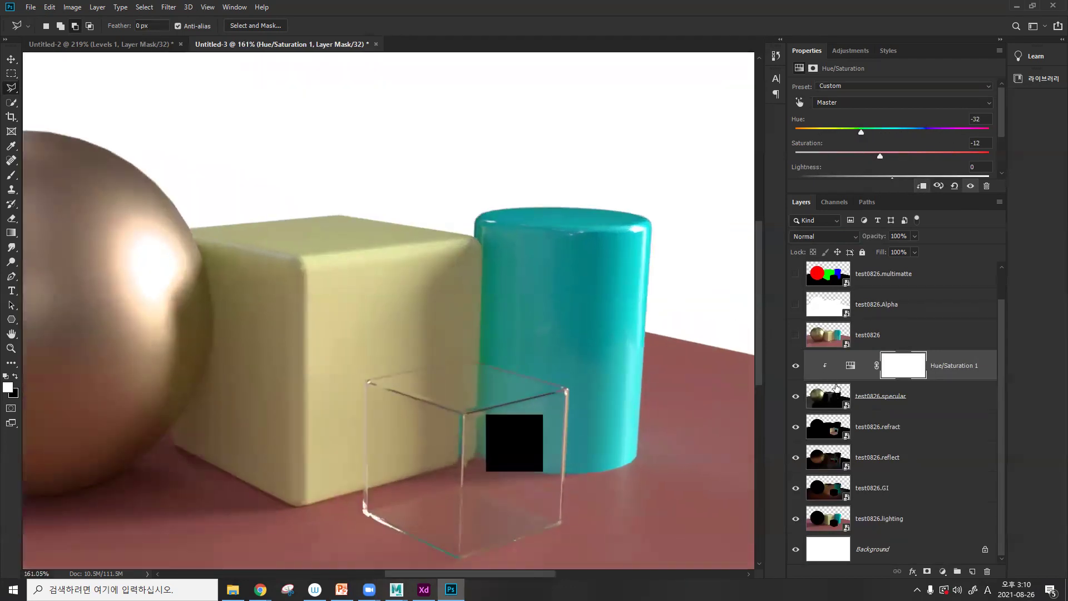
pyautogui.moveTo(864, 135); pyautogui.dragTo(828, 133)
pyautogui.hotkey('ctrl', 'z')
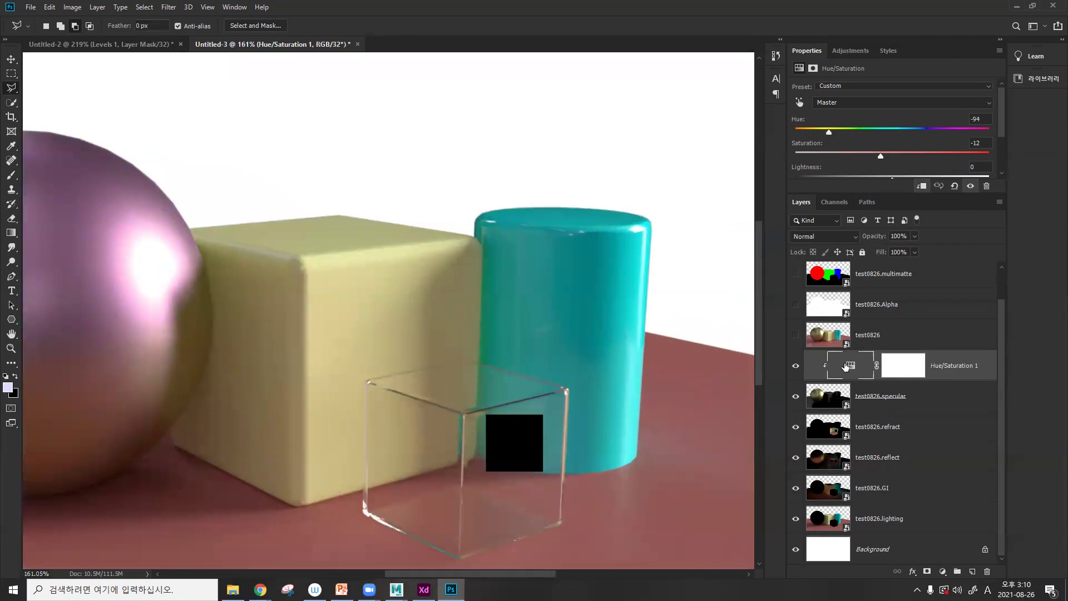
# - Add a Hue/Saturation adjustment above test0826.reflect and clip it to that layer
pyautogui.click(797, 457)
pyautogui.click(797, 457)
pyautogui.click(829, 466)
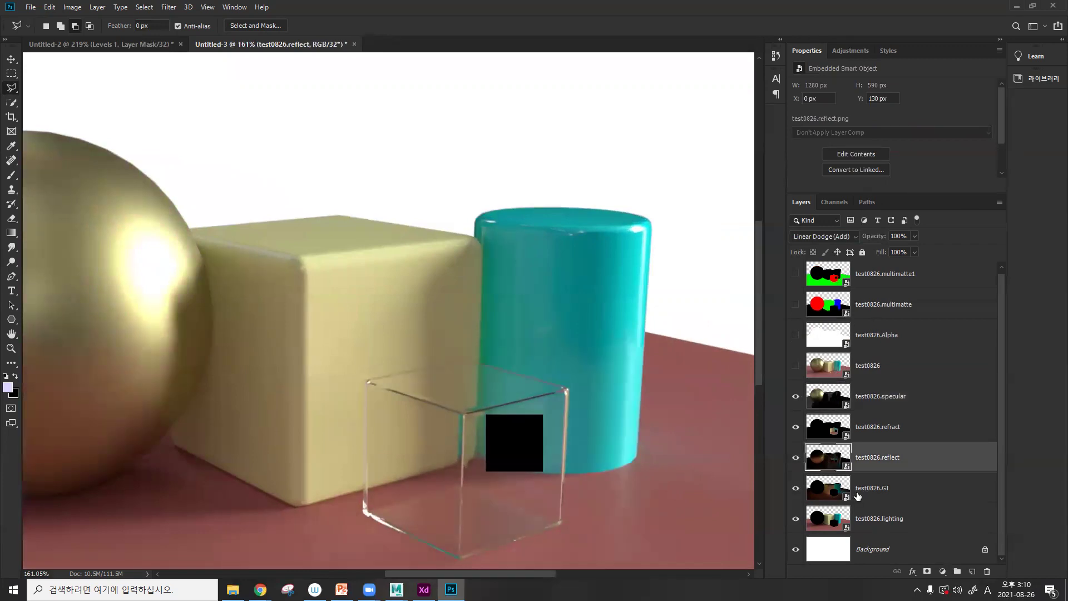
pyautogui.click(942, 572)
pyautogui.click(982, 466)
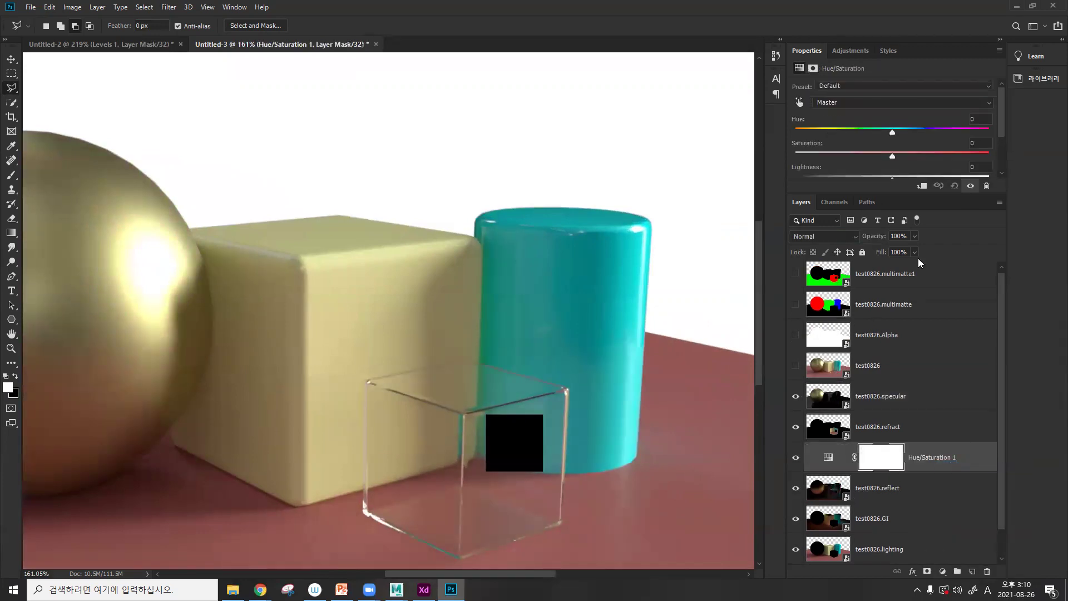
pyautogui.click(921, 185)
# - Set the reflect adjustment's Saturation to +44 and its Hue to -6, trying Hue -14 and -29 first
pyautogui.moveTo(915, 153); pyautogui.dragTo(878, 132)
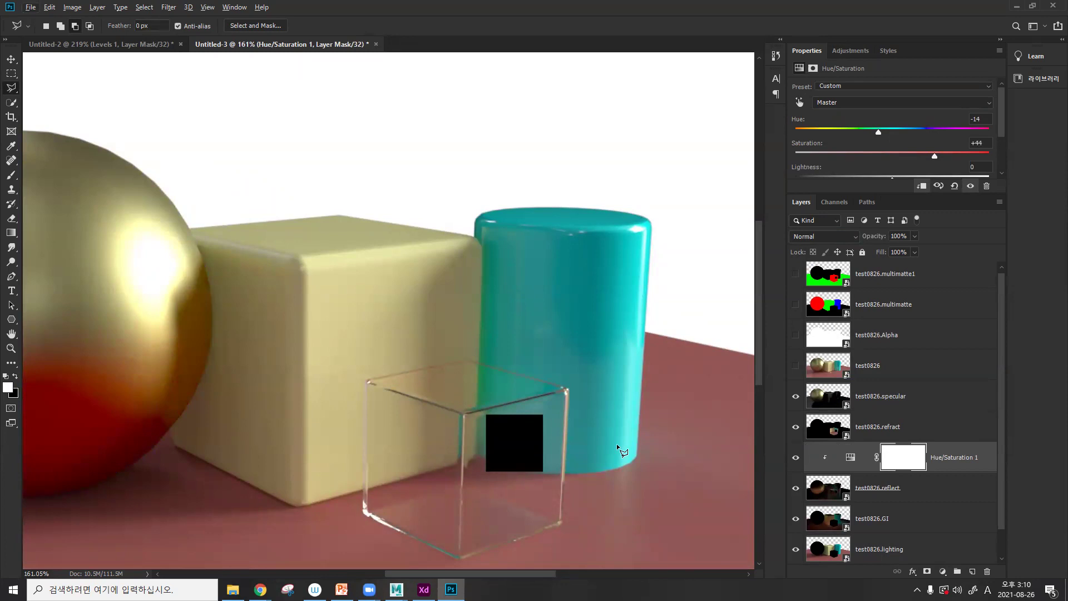
pyautogui.moveTo(348, 328); pyautogui.dragTo(491, 312)
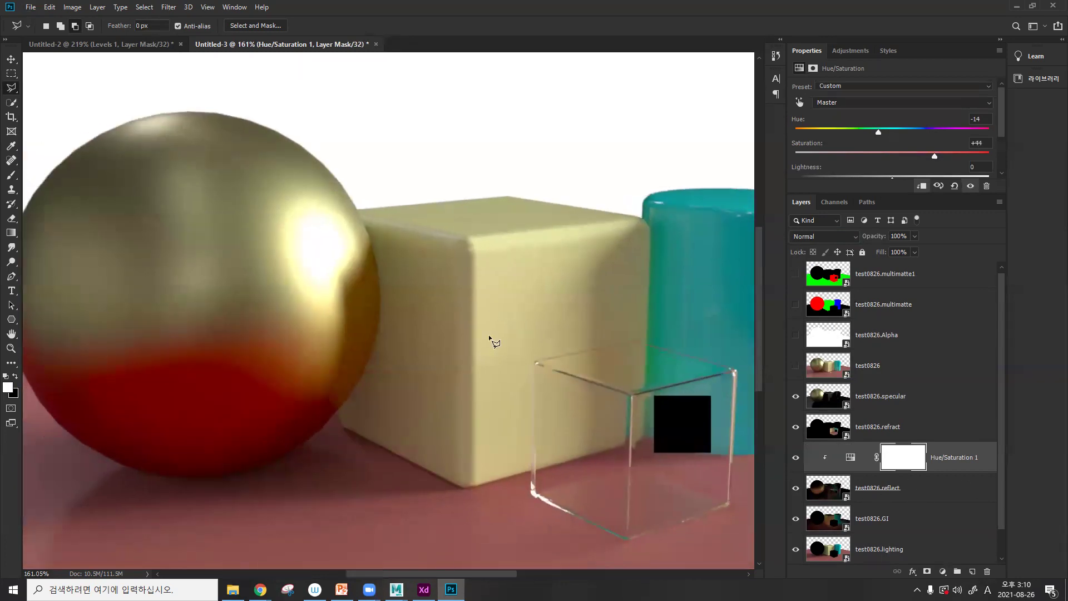
pyautogui.moveTo(842, 135); pyautogui.dragTo(863, 134)
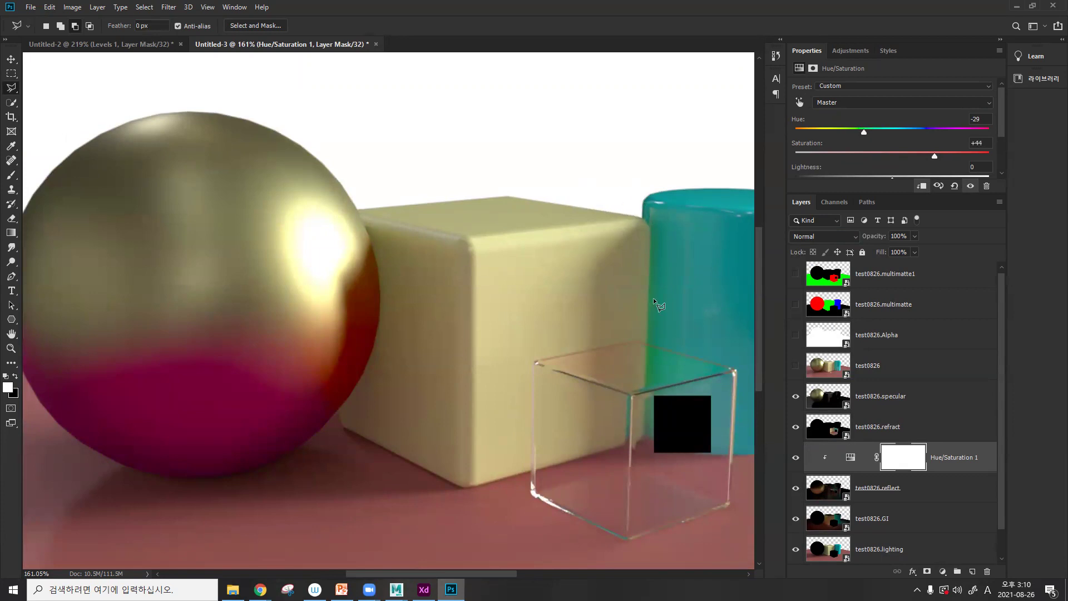
pyautogui.moveTo(864, 133)
pyautogui.mouseDown()
pyautogui.moveTo(904, 131)
pyautogui.moveTo(885, 134)
pyautogui.mouseUp()
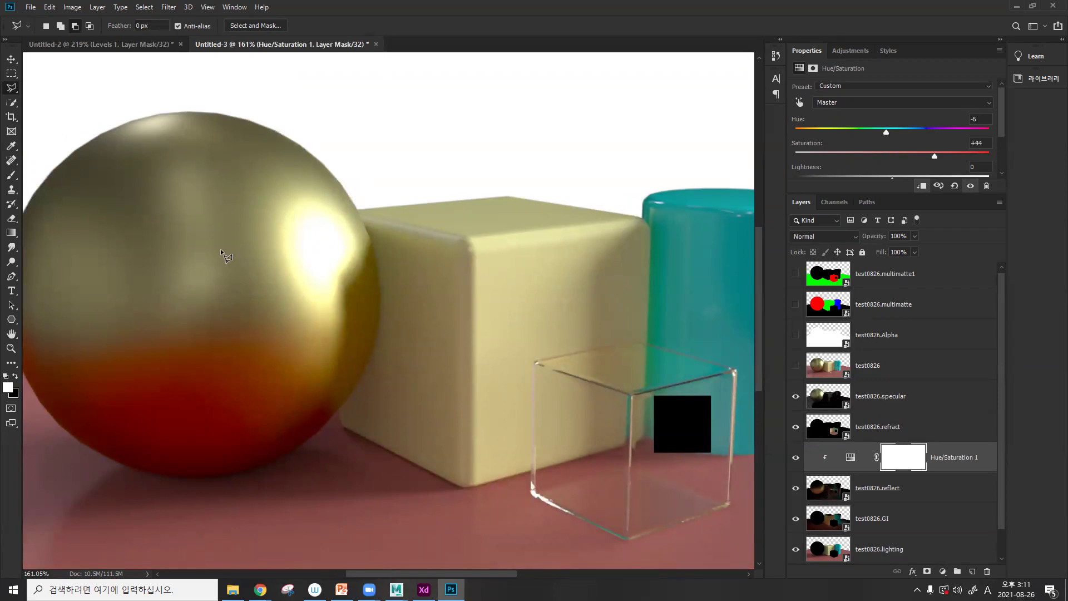
# - Show the test0826.multimatte layer and display only its Red channel
pyautogui.click(825, 309)
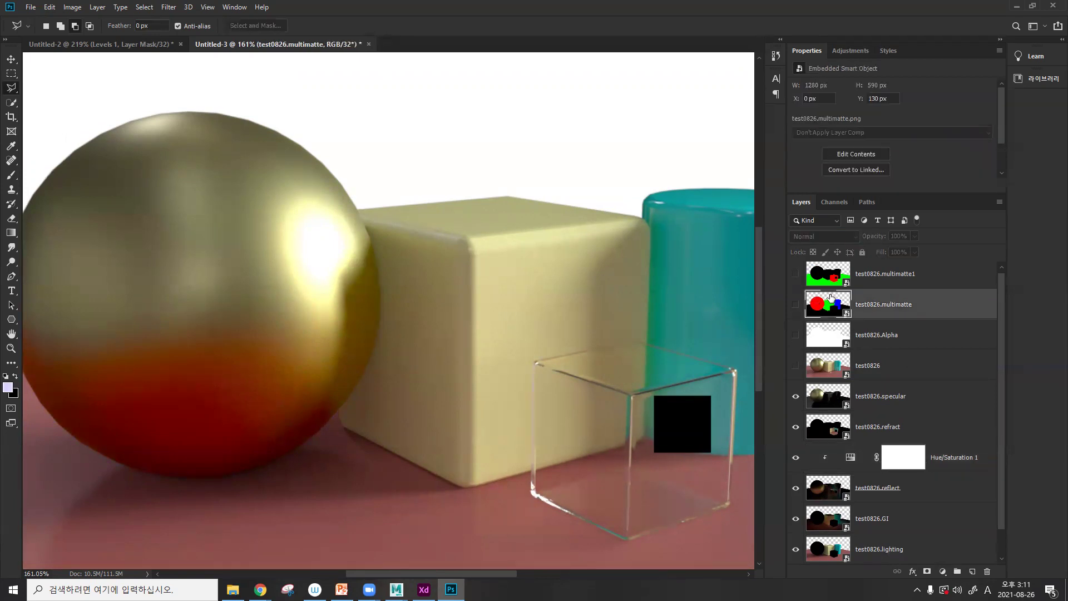
pyautogui.click(795, 304)
pyautogui.click(838, 204)
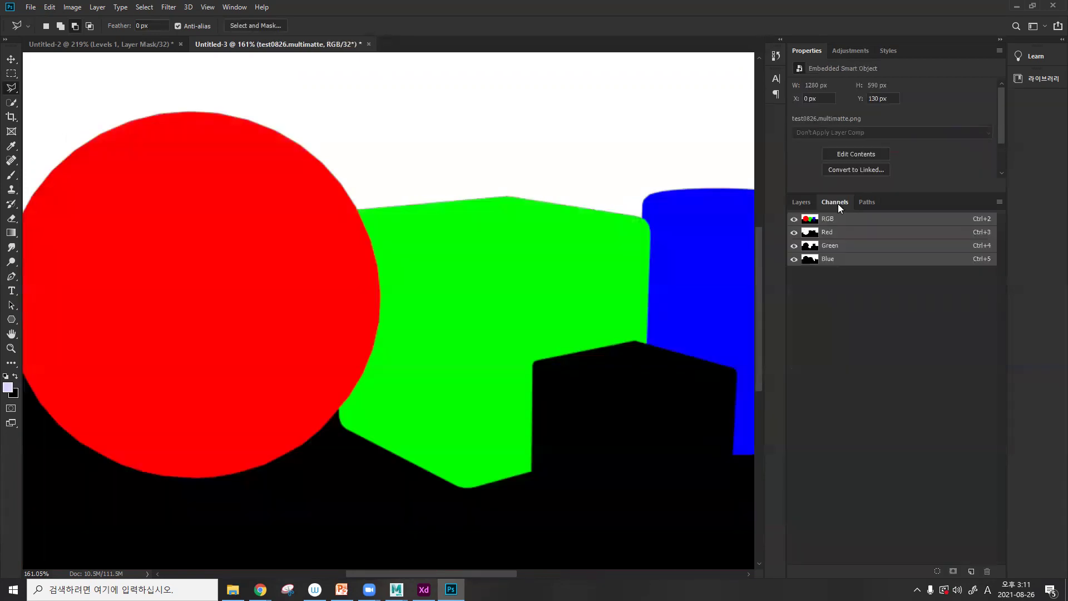
pyautogui.click(825, 232)
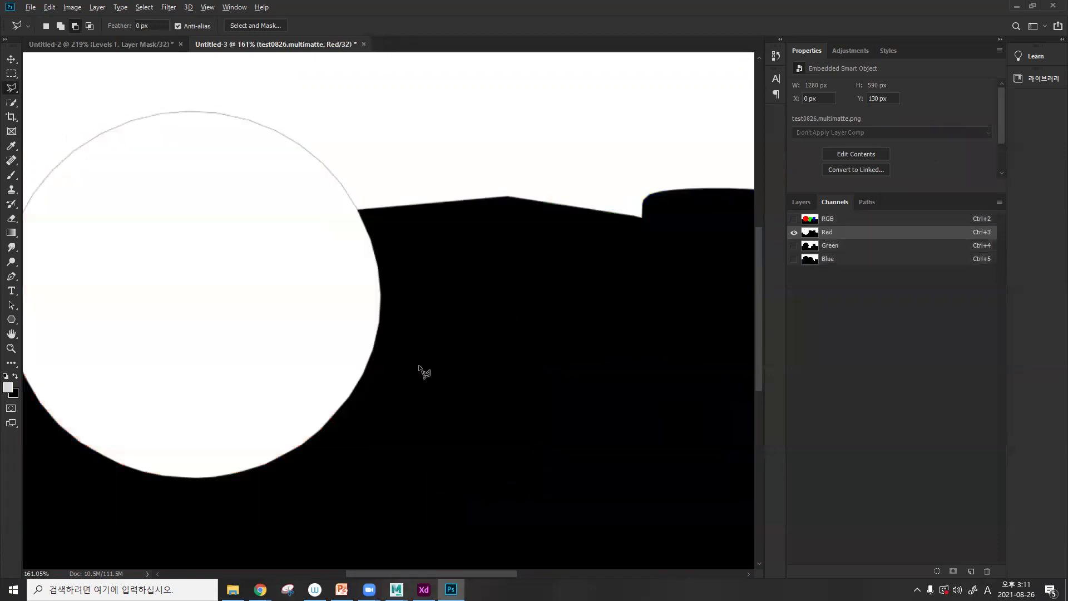
pyautogui.keyDown('alt'); pyautogui.scroll(-2, 397, 347); pyautogui.keyUp('alt')
pyautogui.keyDown('alt'); pyautogui.scroll(-1, 392, 342); pyautogui.keyUp('alt')
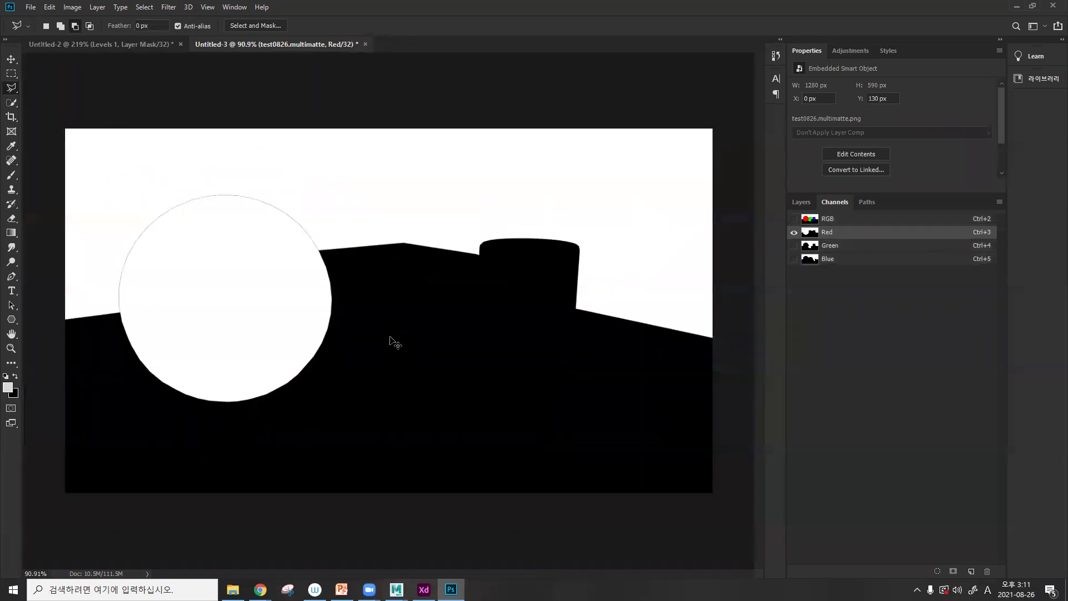
# - Copy the entire Red channel and return to the full-colour composite with the test0826.multimatte layer hidden
pyautogui.hotkey('ctrl', 'a')
pyautogui.hotkey('ctrl', 'd')
pyautogui.hotkey('ctrl', '2')
pyautogui.click(799, 201)
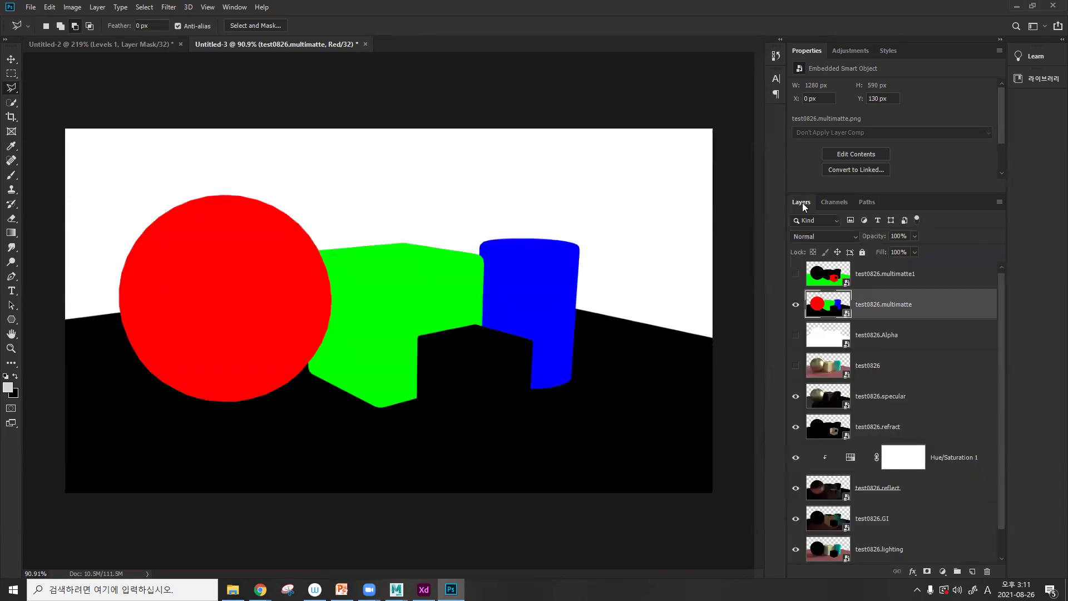
pyautogui.click(796, 306)
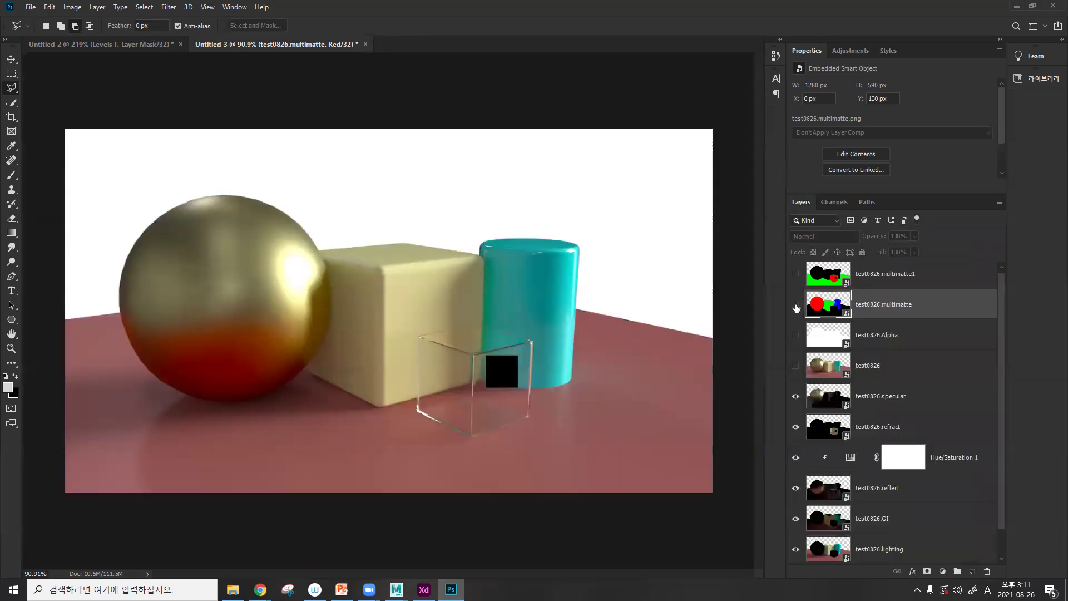
# - Paste the copied matte into the Hue/Saturation 1 layer mask, deselect and leave the mask view
pyautogui.keyDown('alt'); pyautogui.click(907, 462); pyautogui.keyUp('alt')
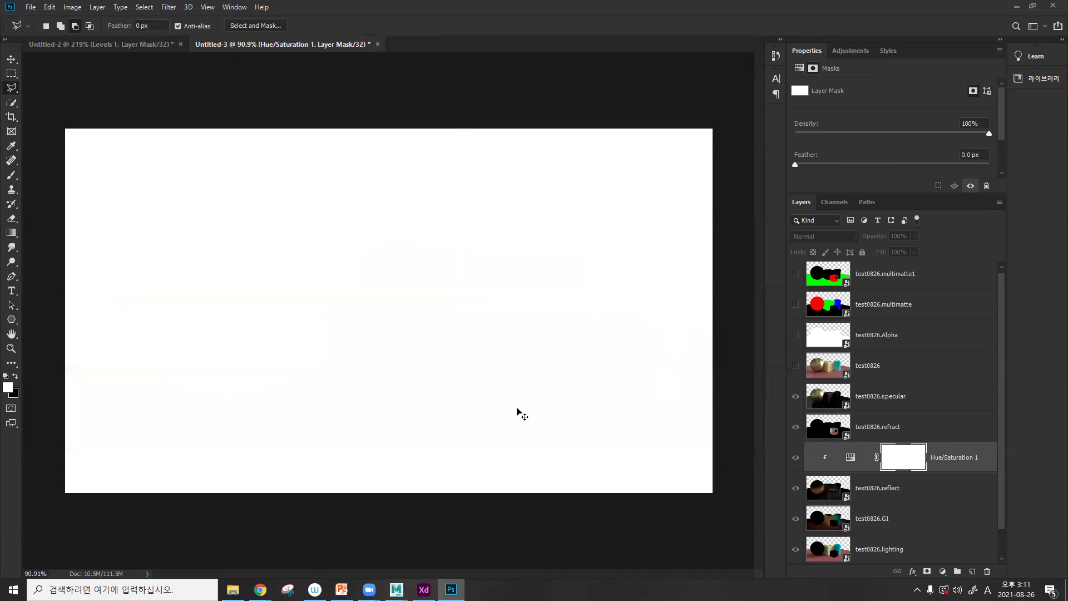
pyautogui.hotkey('ctrl', 'v')
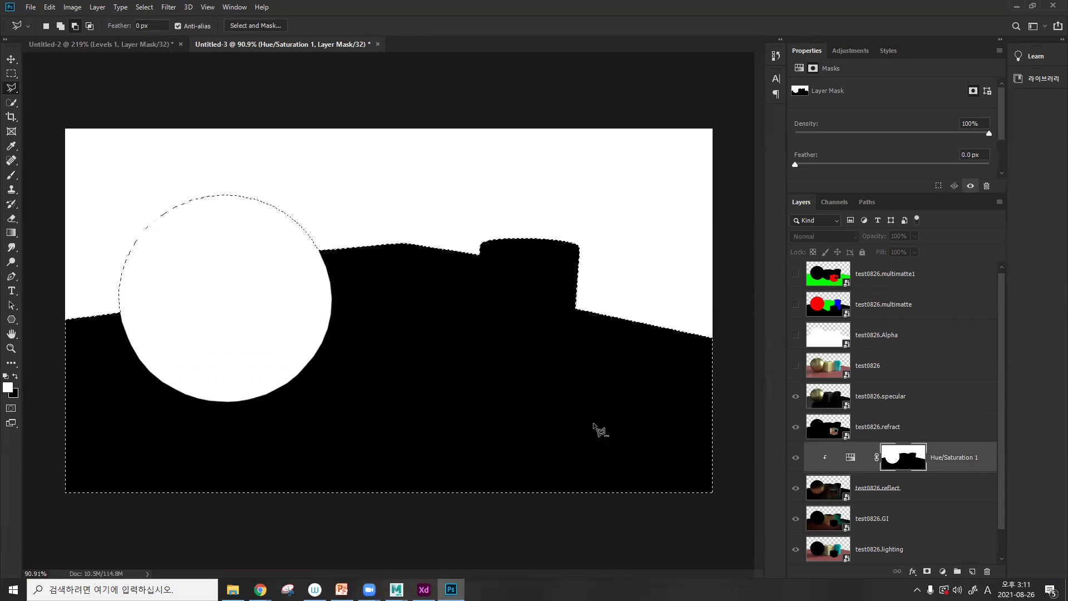
pyautogui.hotkey('ctrl', 'd')
pyautogui.click(835, 503)
# - Try a saturation of -27 and a hue of -101 on the Hue/Saturation 1 adjustment
pyautogui.click(848, 456)
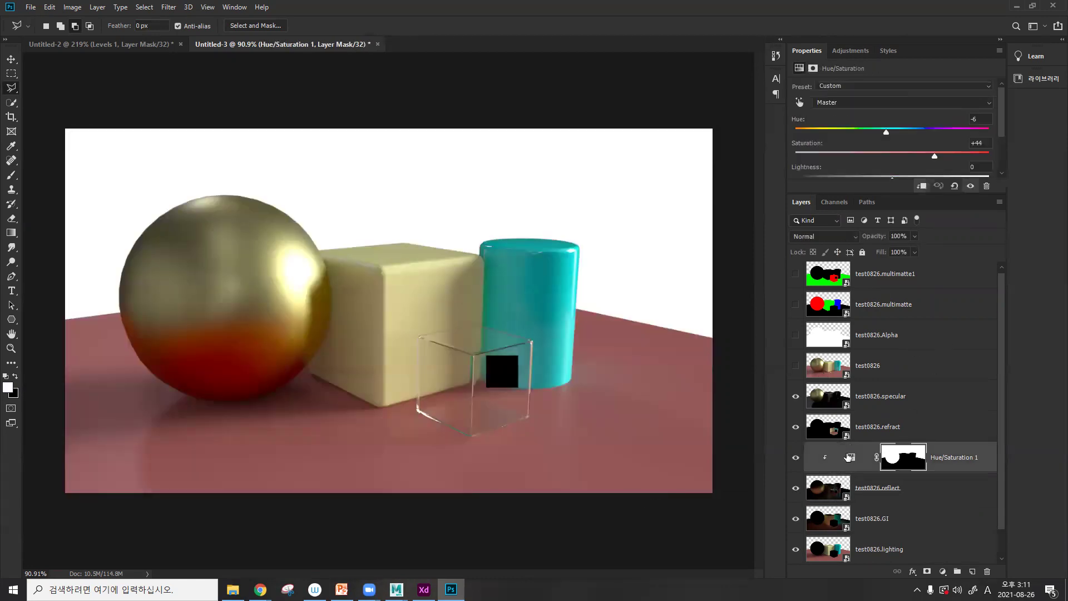
pyautogui.moveTo(915, 154); pyautogui.dragTo(844, 162)
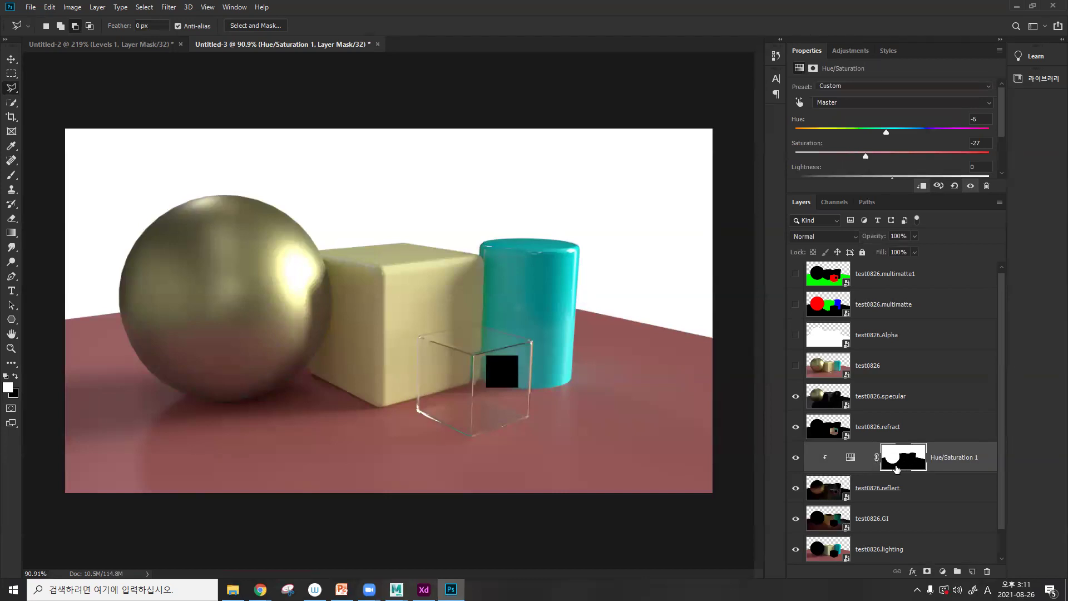
pyautogui.moveTo(823, 138)
pyautogui.mouseDown()
pyautogui.moveTo(897, 139)
pyautogui.moveTo(826, 136)
pyautogui.mouseUp()
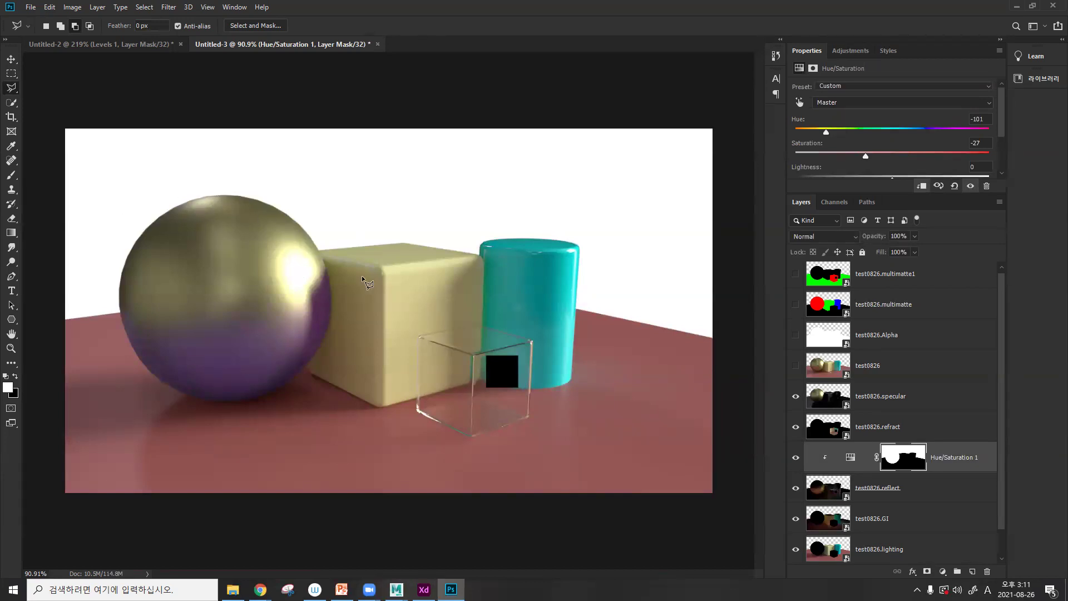
# - Check the Hue/Saturation 1 mask on the canvas and set the adjustment's hue to -32 and saturation to -1
pyautogui.keyDown('alt'); pyautogui.scroll(1, 373, 334); pyautogui.keyUp('alt')
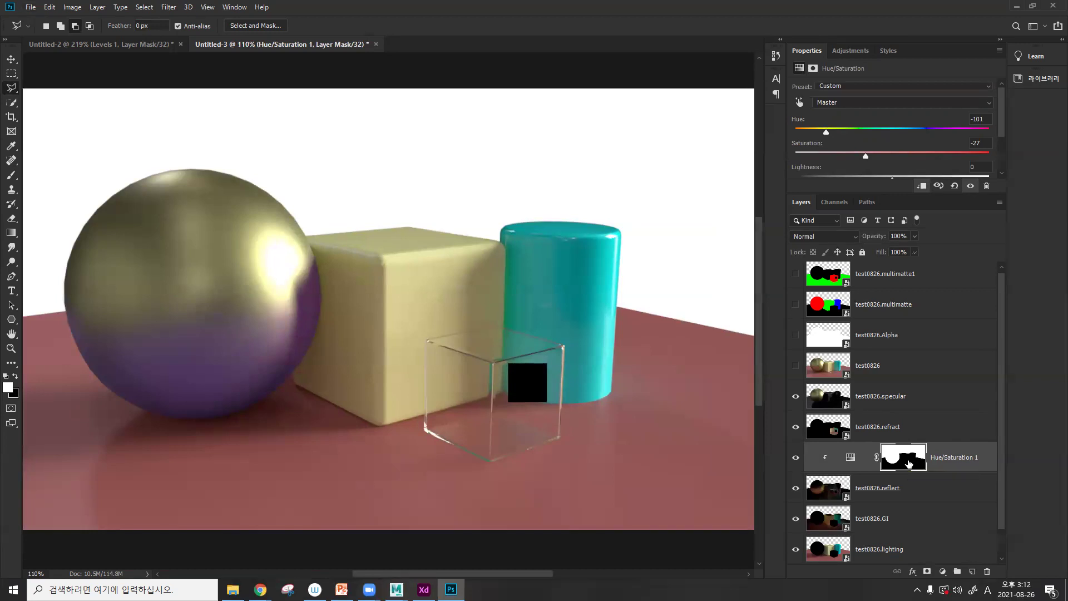
pyautogui.keyDown('alt'); pyautogui.click(908, 462); pyautogui.keyUp('alt')
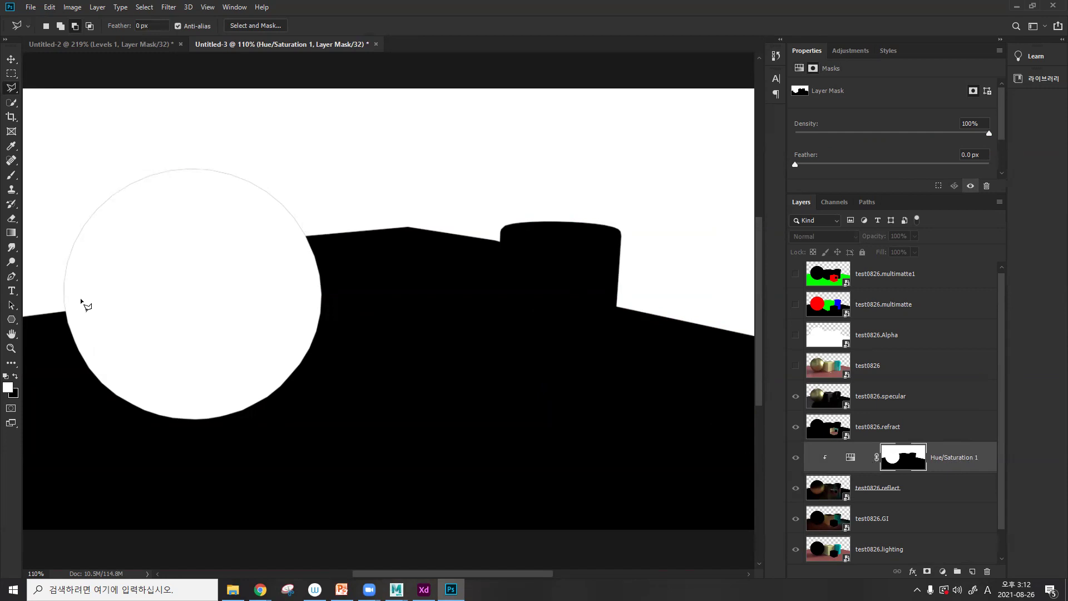
pyautogui.click(851, 462)
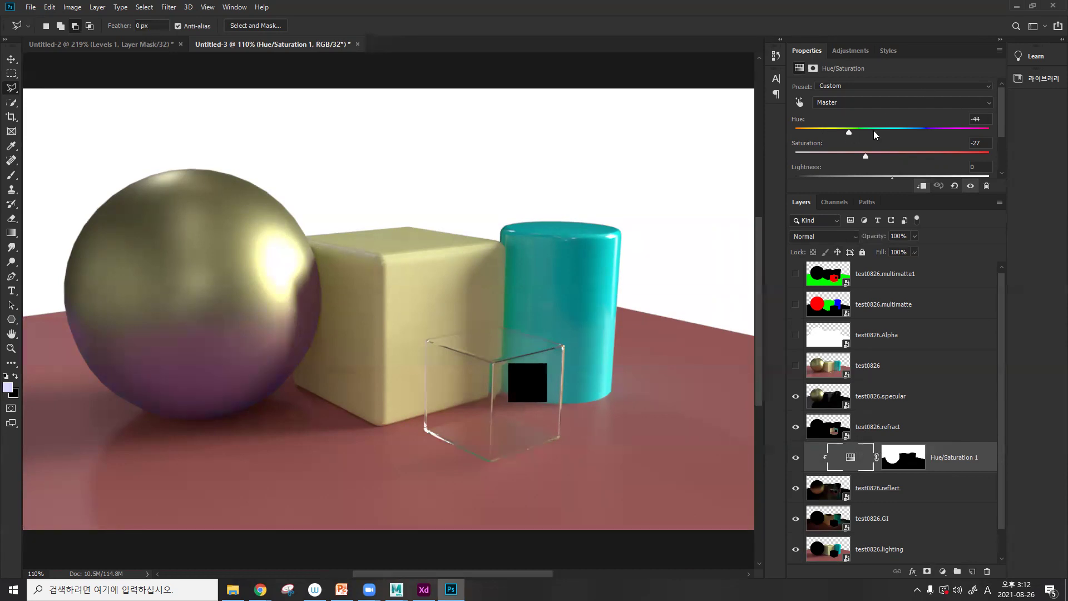
pyautogui.click(861, 129)
# - Add a Hue/Saturation adjustment layer above test0826.lighting and clip it to that layer
pyautogui.scroll(-1, 901, 421)
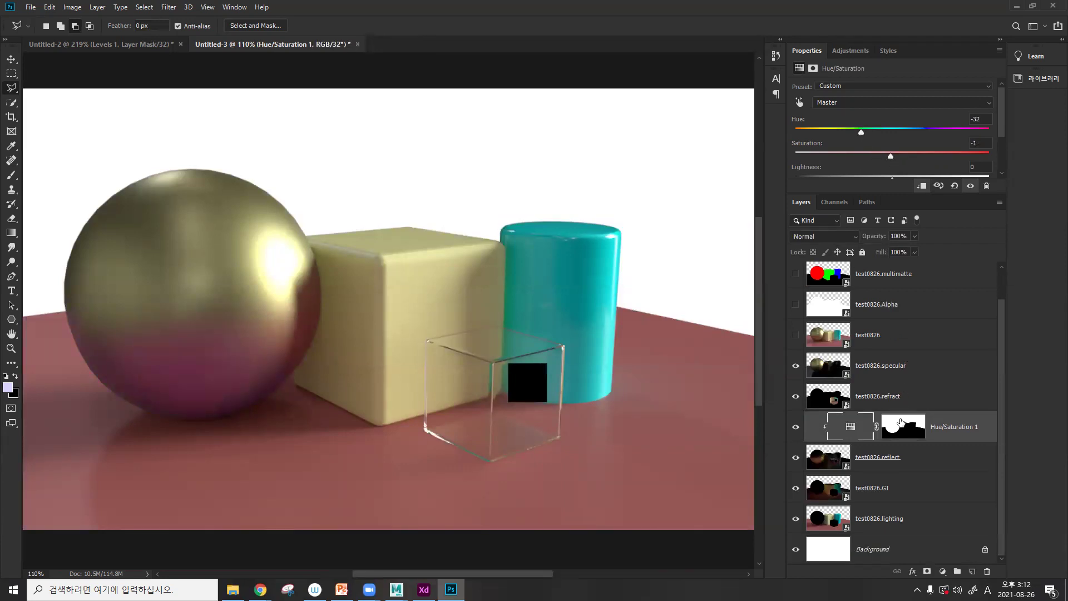
pyautogui.click(896, 523)
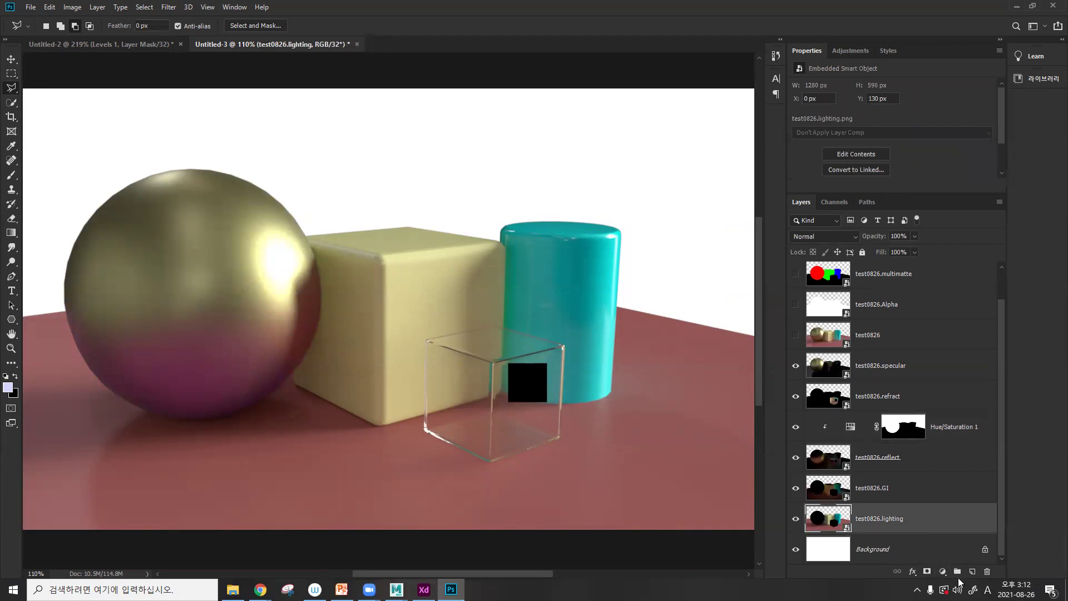
pyautogui.click(928, 571)
pyautogui.hotkey('ctrl', 'z')
pyautogui.click(941, 573)
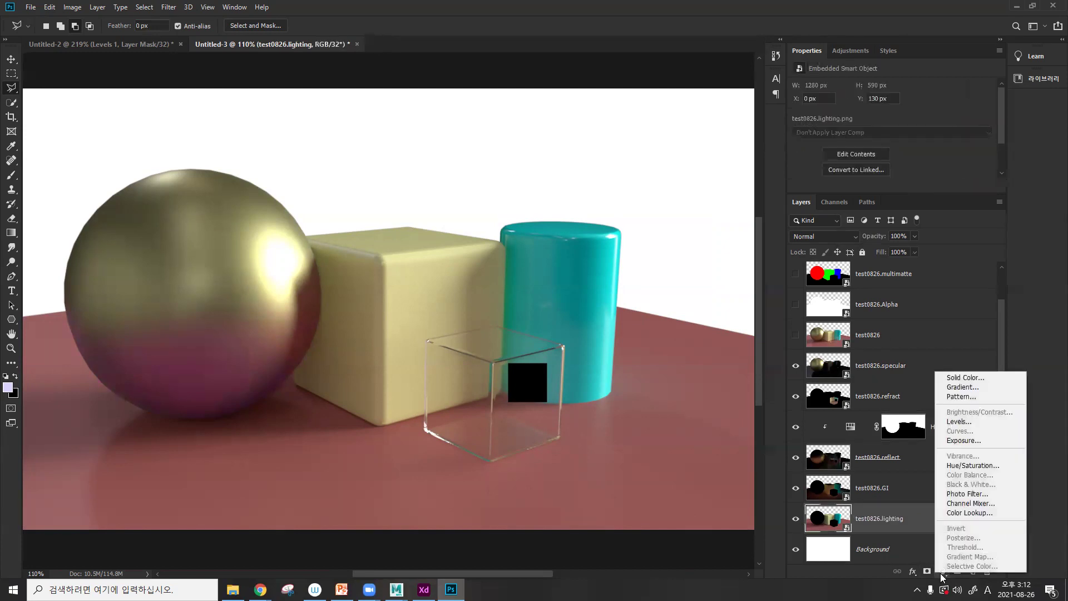
pyautogui.click(986, 466)
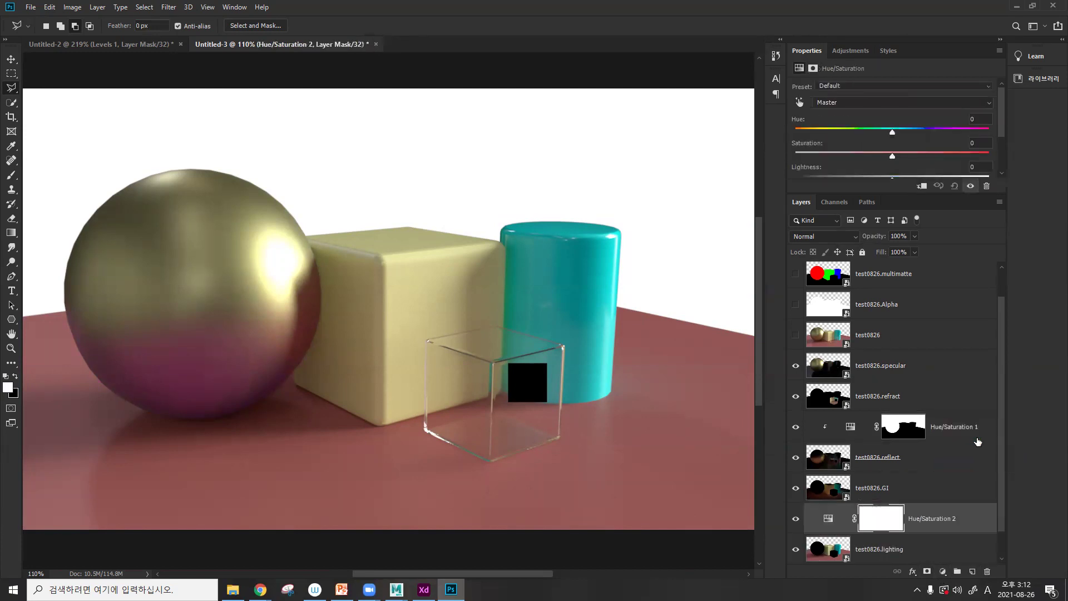
pyautogui.click(922, 187)
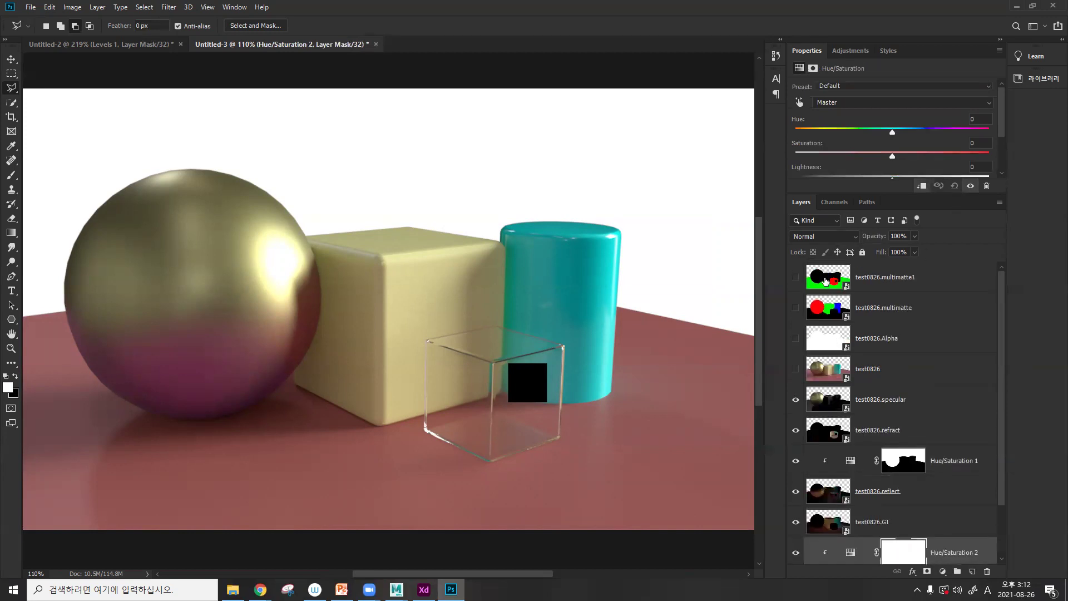
# - Show the test0826.multimatte1 layer and copy the full canvas with only its Green channel visible
pyautogui.click(825, 281)
pyautogui.click(802, 278)
pyautogui.click(836, 202)
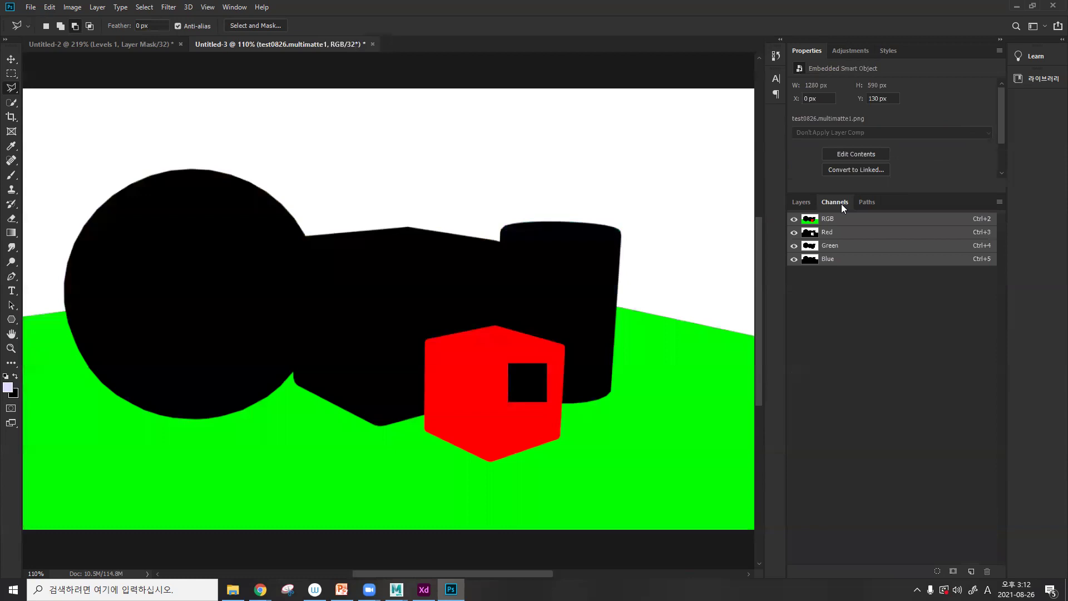
pyautogui.click(794, 233)
pyautogui.click(794, 259)
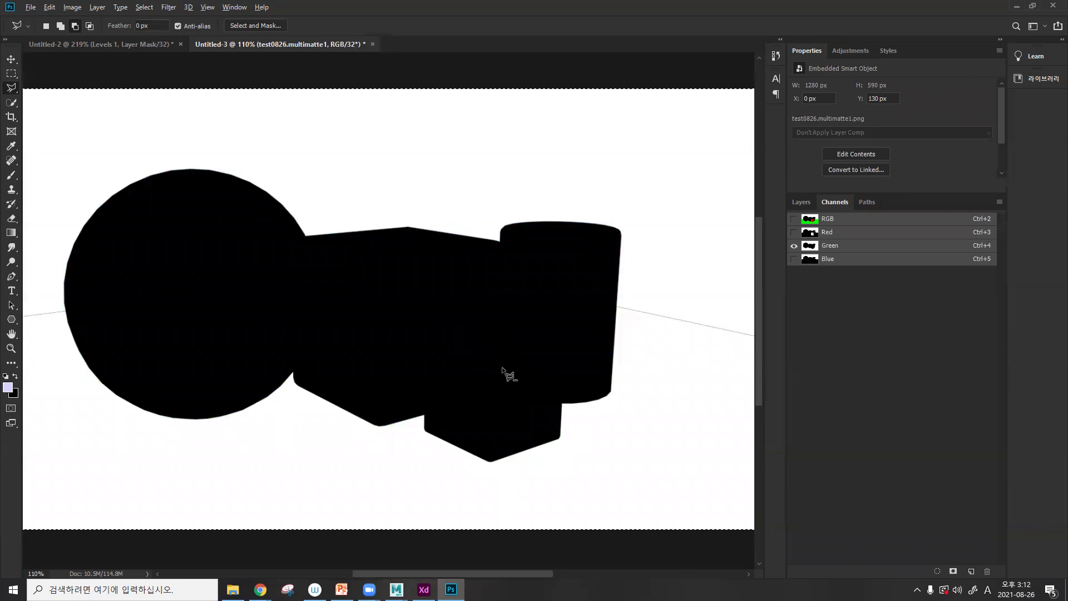
pyautogui.hotkey('ctrl', '-')
pyautogui.click(794, 219)
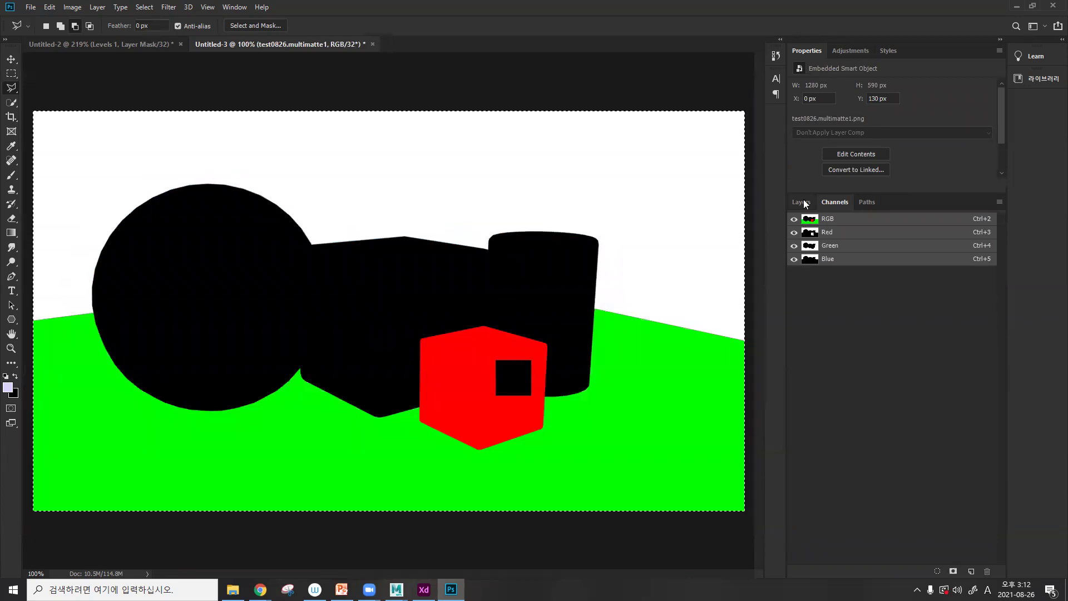
# - Paste the copied matte into the clipped Hue/Saturation 2 layer mask
pyautogui.click(801, 202)
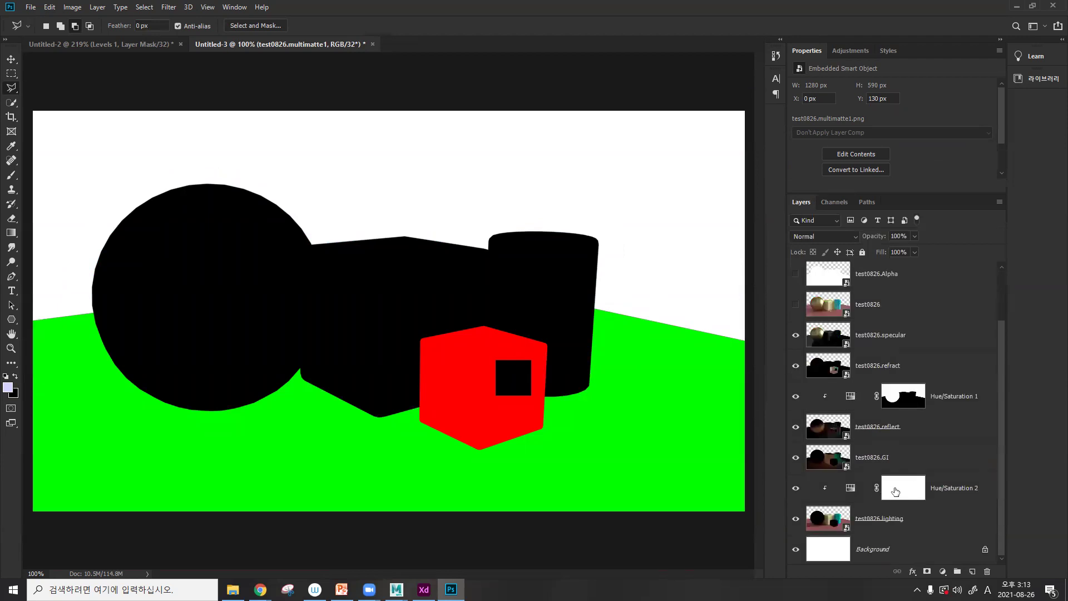
pyautogui.keyDown('alt'); pyautogui.click(894, 492); pyautogui.keyUp('alt')
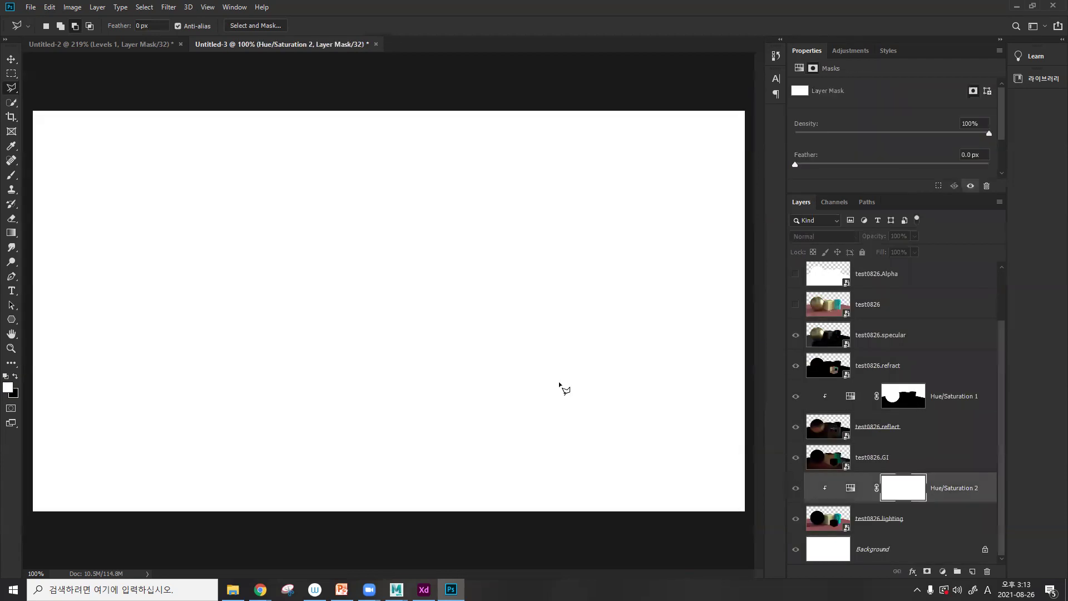
pyautogui.hotkey('ctrl', 'v')
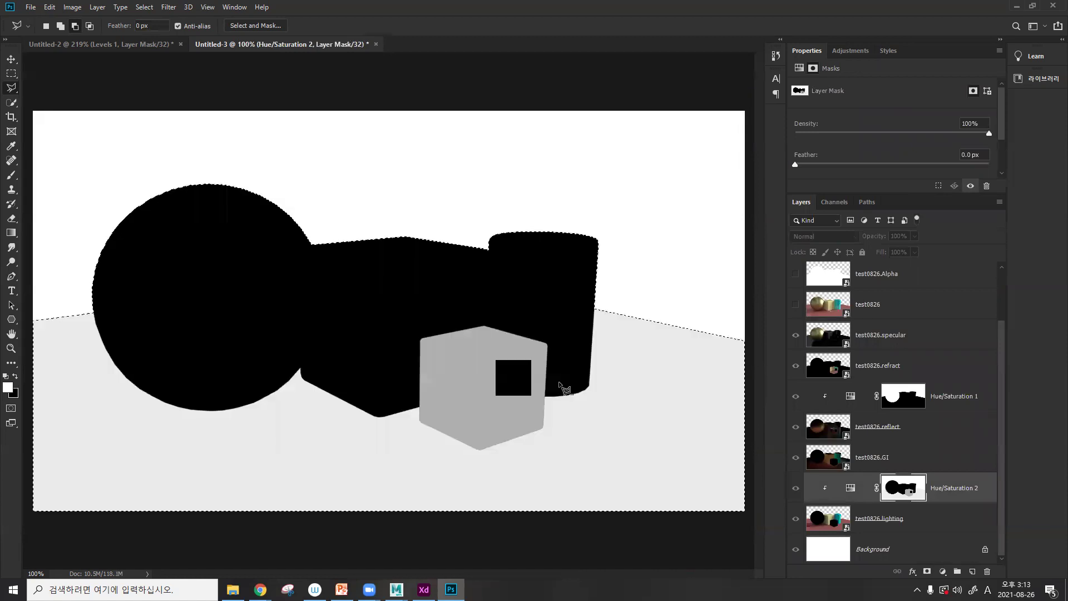
pyautogui.scroll(2, 892, 443)
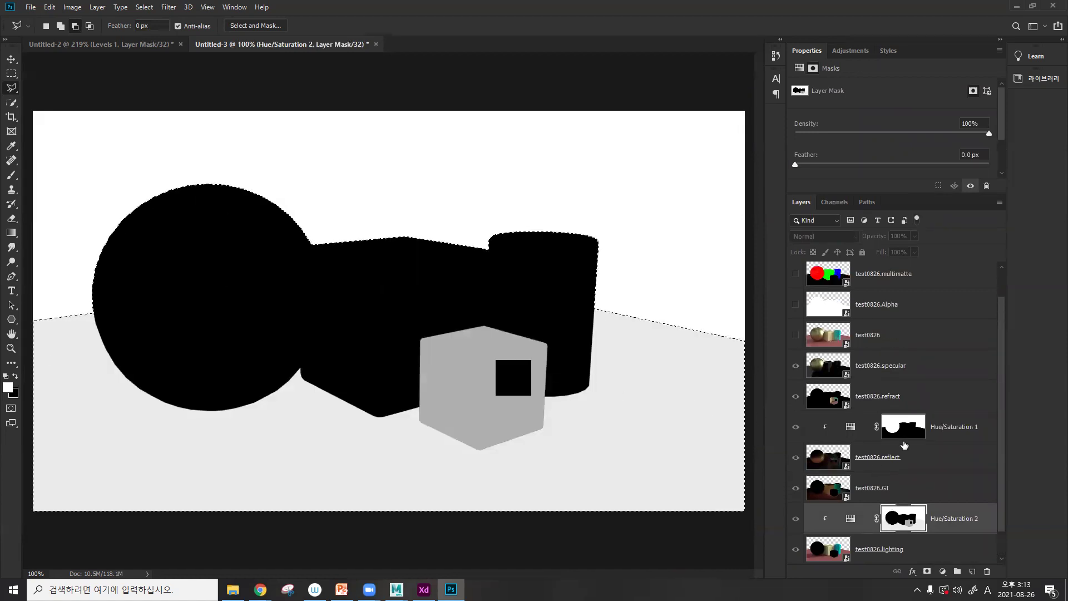
# - Delete the Hue/Saturation 2 mask channel
pyautogui.click(834, 202)
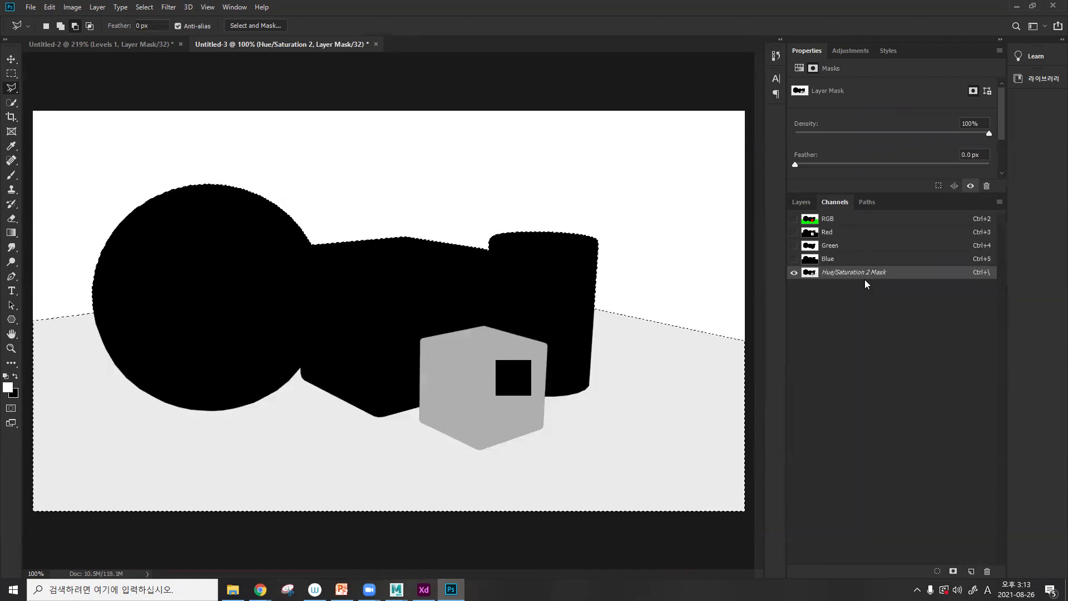
pyautogui.moveTo(866, 276); pyautogui.dragTo(987, 571)
pyautogui.press('Return')
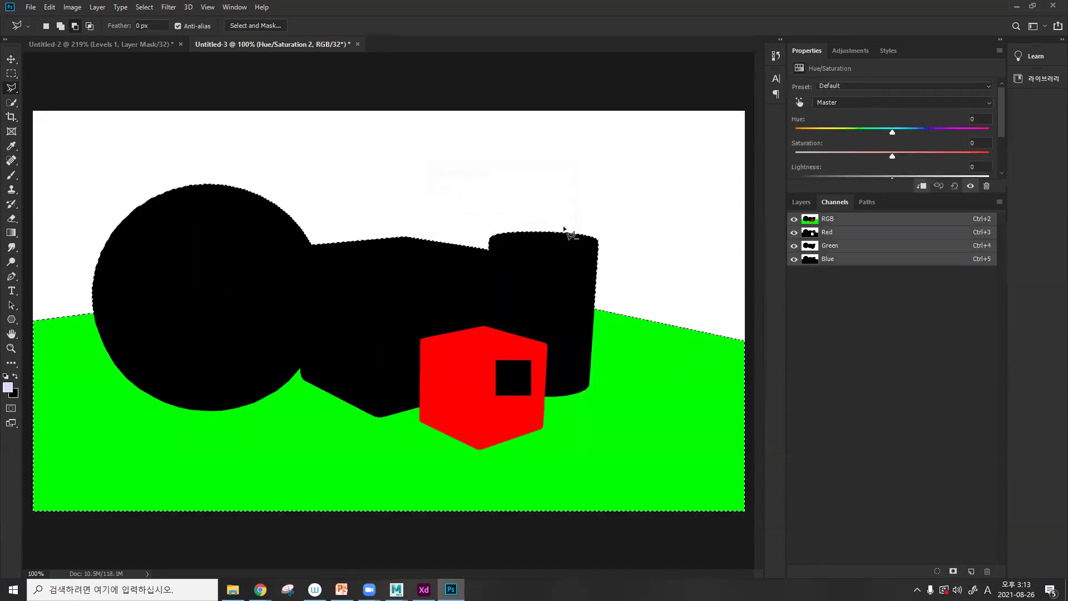
# - Select the Green channel alone, copy the whole canvas and show all the colour channels again
pyautogui.click(793, 232)
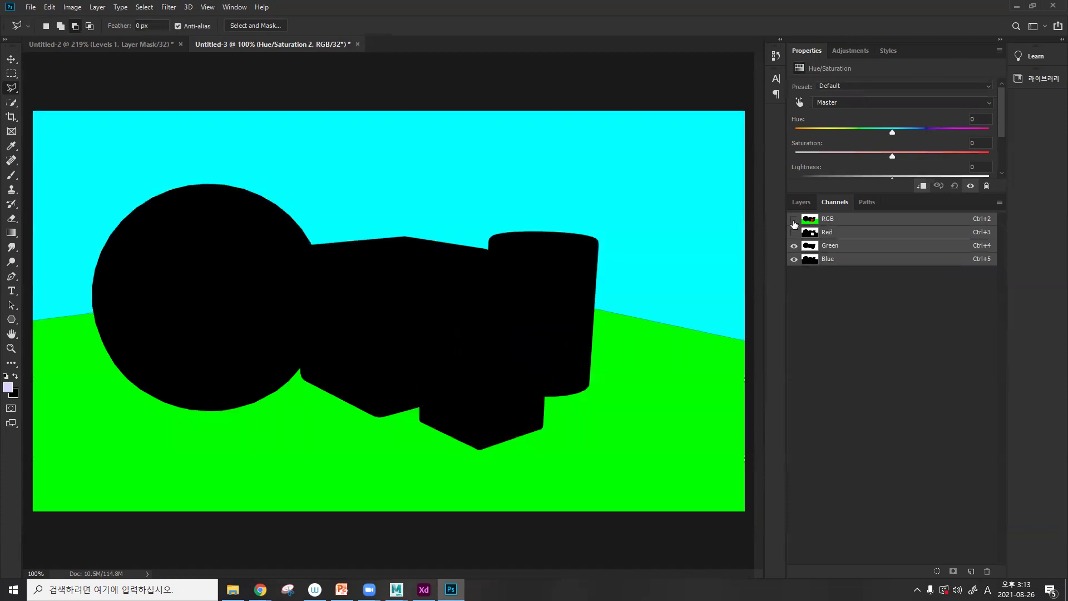
pyautogui.click(811, 249)
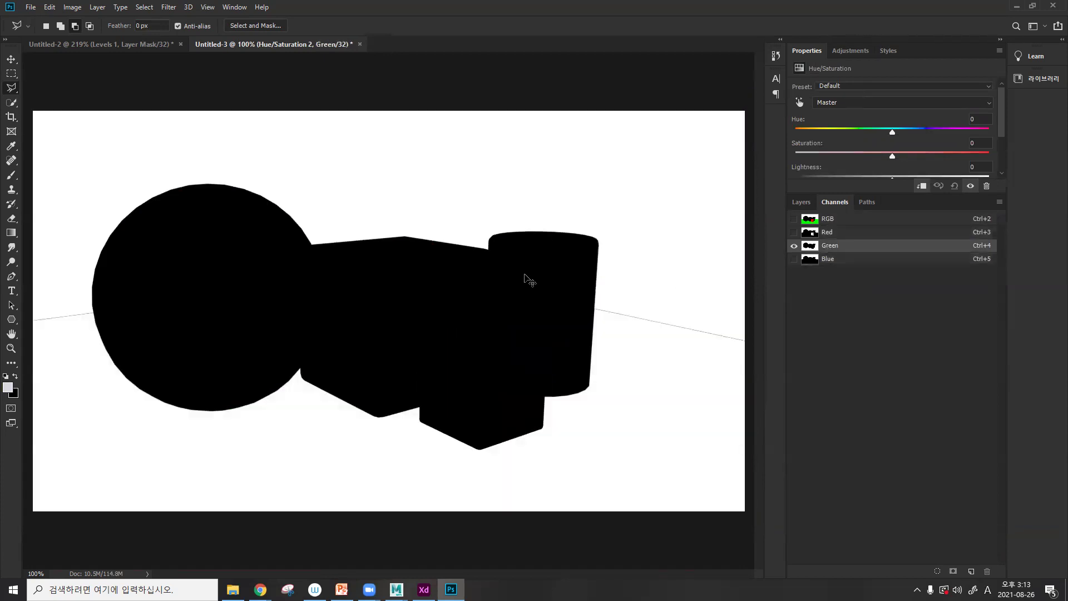
pyautogui.hotkey('ctrl', 'a')
pyautogui.click(793, 218)
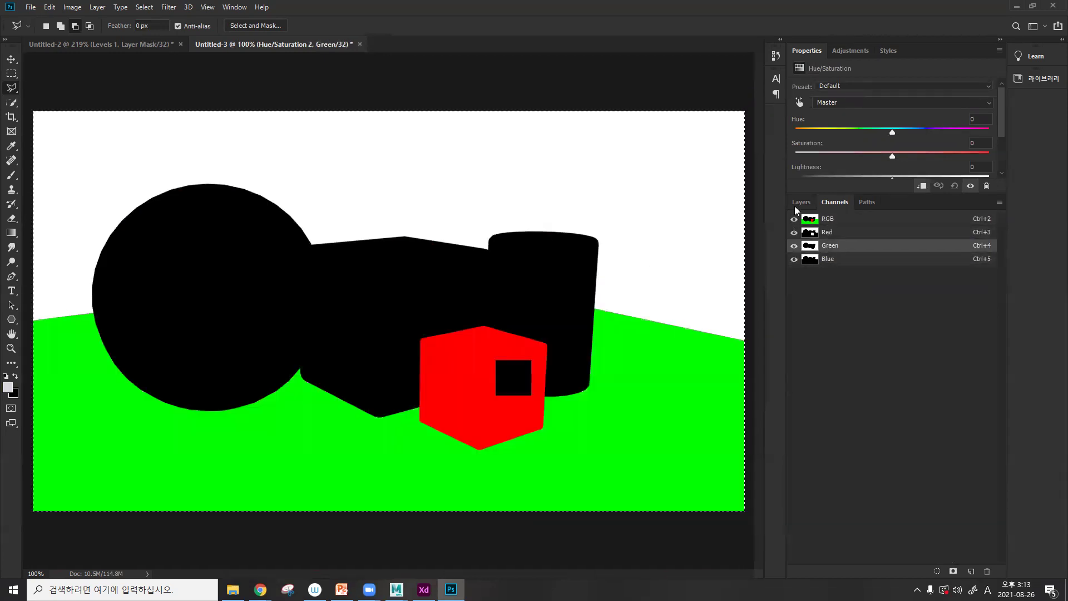
pyautogui.click(800, 203)
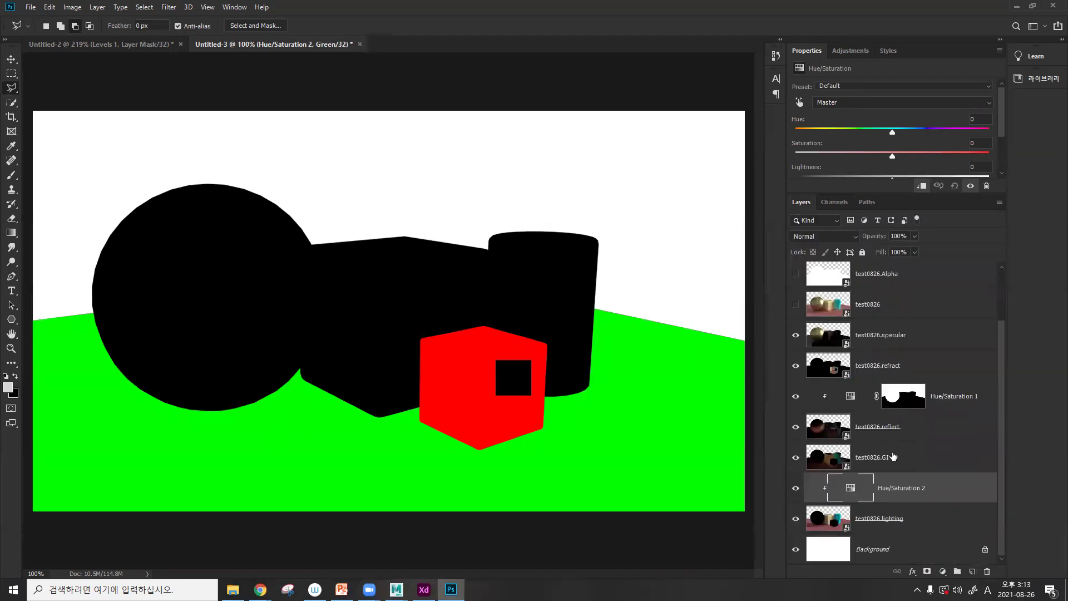
# - Replace the maskless Hue/Saturation 2 layer with a fresh Hue/Saturation adjustment layer above test0826.lighting
pyautogui.click(986, 572)
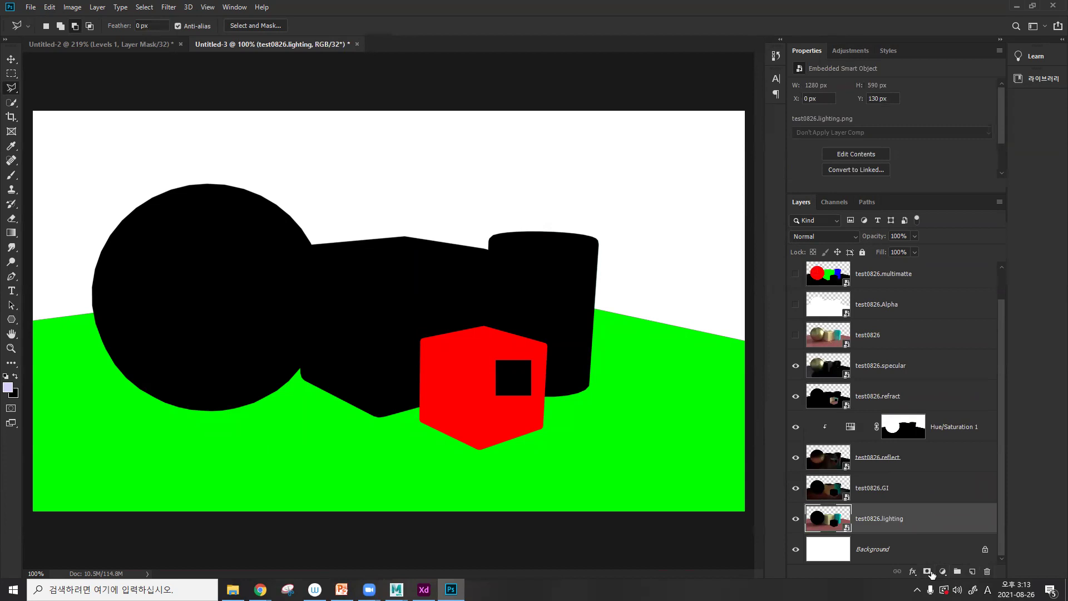
pyautogui.click(941, 571)
pyautogui.click(963, 465)
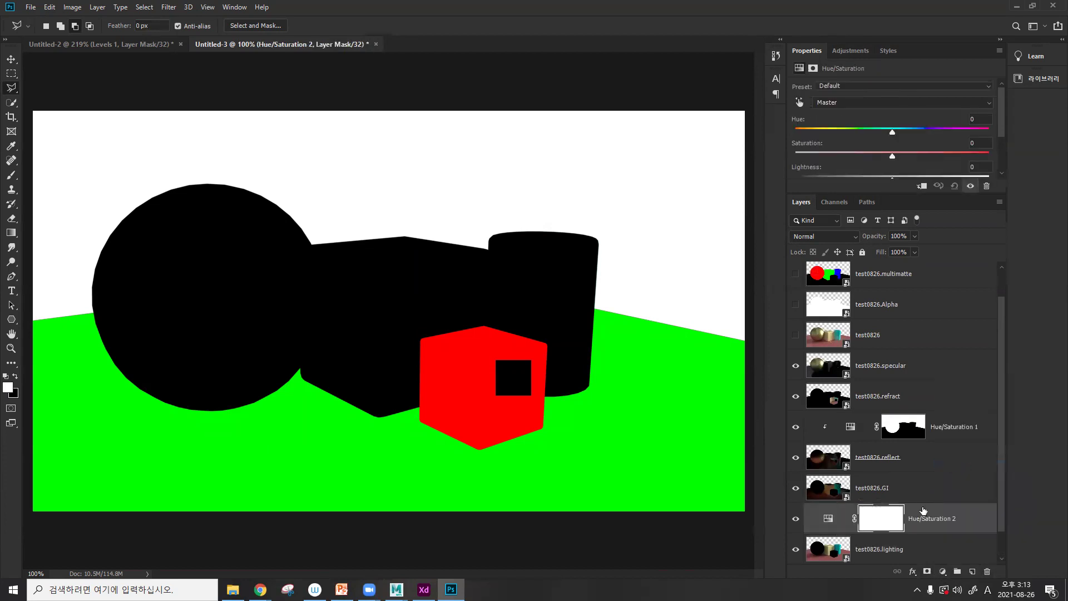
# - Paste the copied matte into the mask of the new Hue/Saturation 2 layer and deselect
pyautogui.keyDown('alt'); pyautogui.click(892, 524); pyautogui.keyUp('alt')
pyautogui.hotkey('ctrl', 'v')
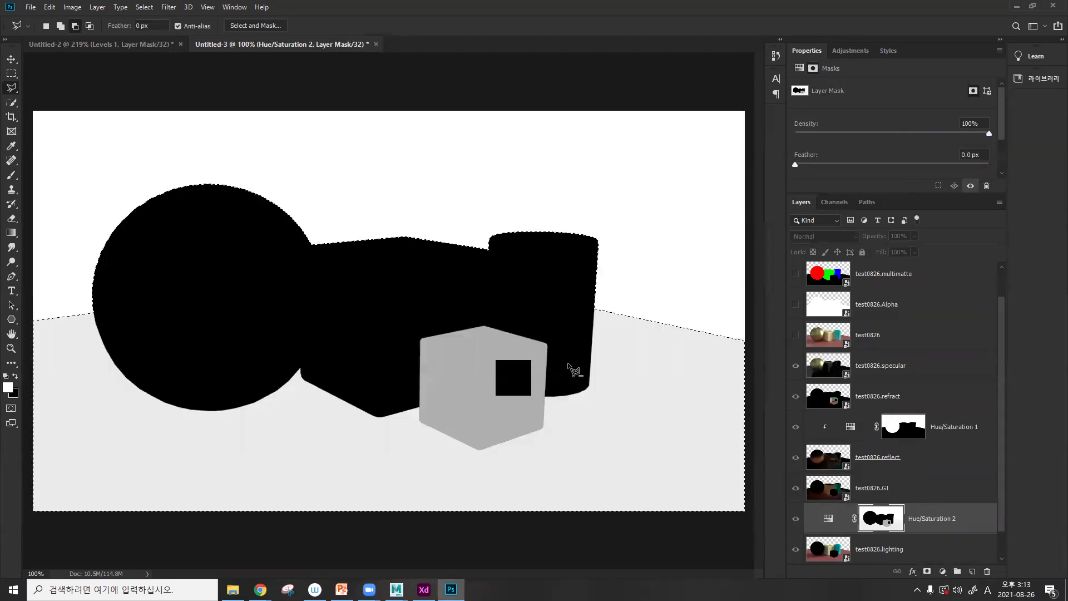
pyautogui.hotkey('ctrl', 'd')
pyautogui.click(834, 202)
pyautogui.click(819, 220)
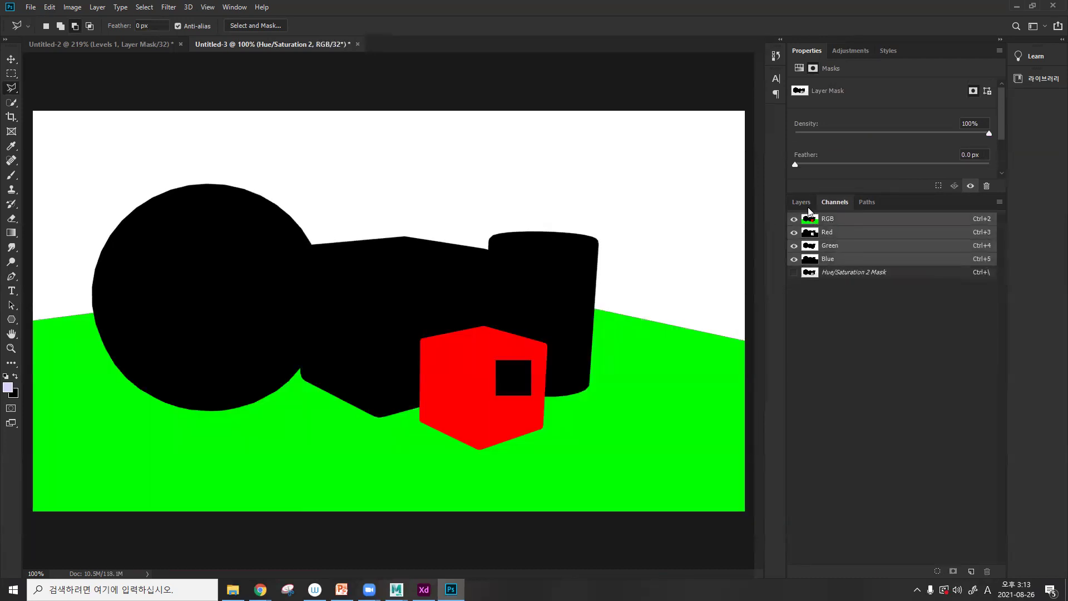
pyautogui.click(808, 203)
pyautogui.click(894, 516)
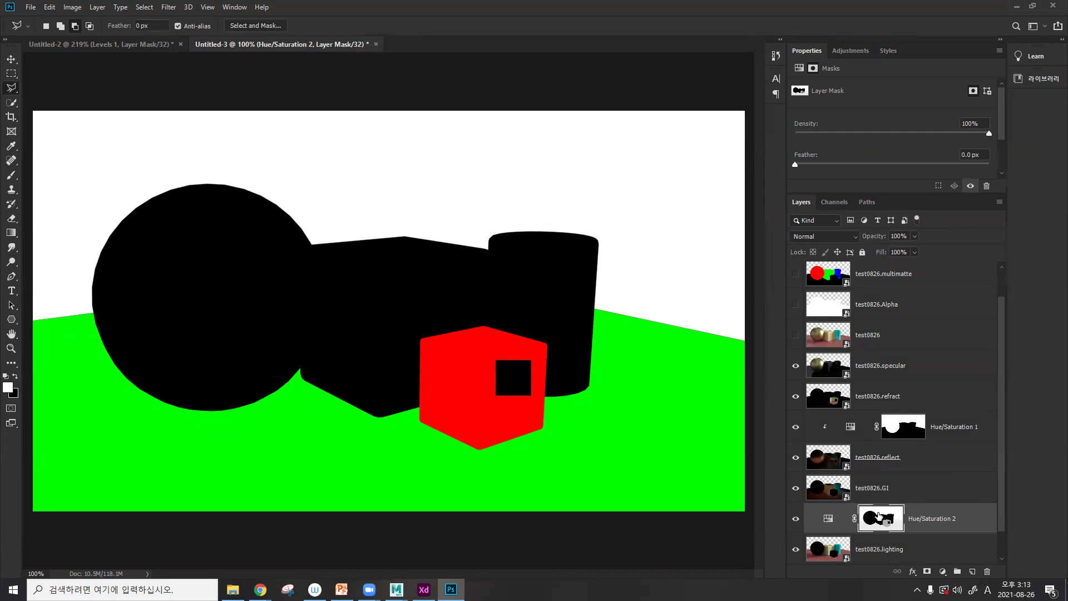
pyautogui.click(834, 203)
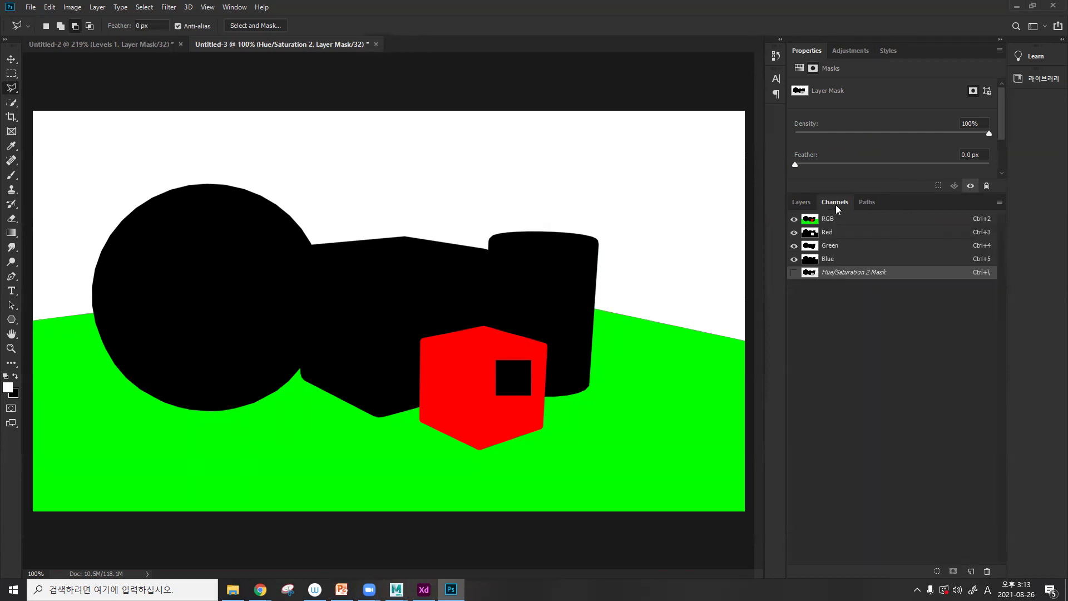
pyautogui.click(840, 245)
pyautogui.click(801, 201)
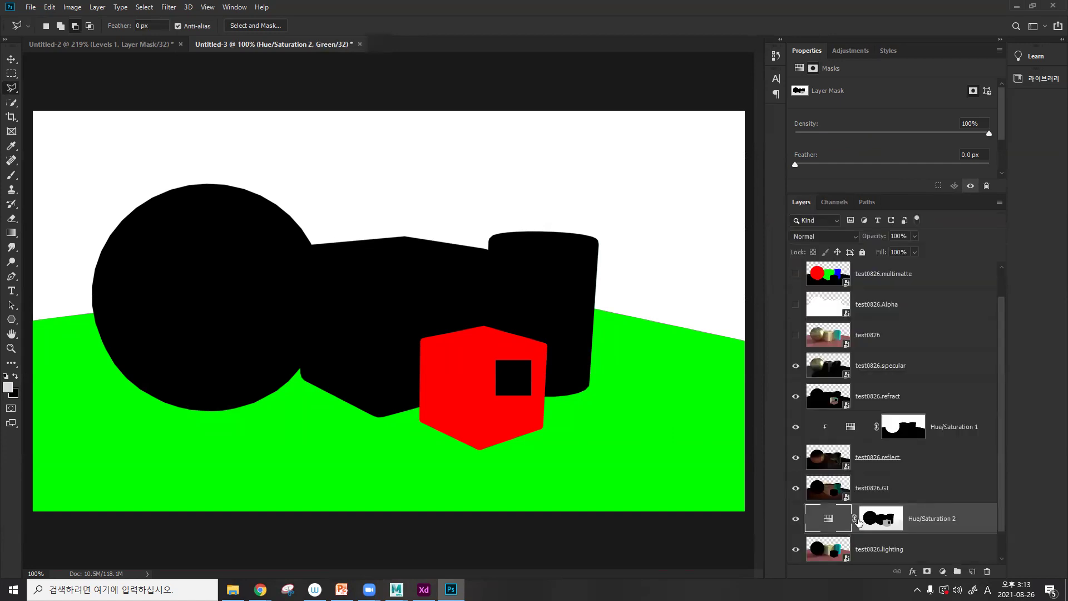
pyautogui.scroll(-1, 857, 521)
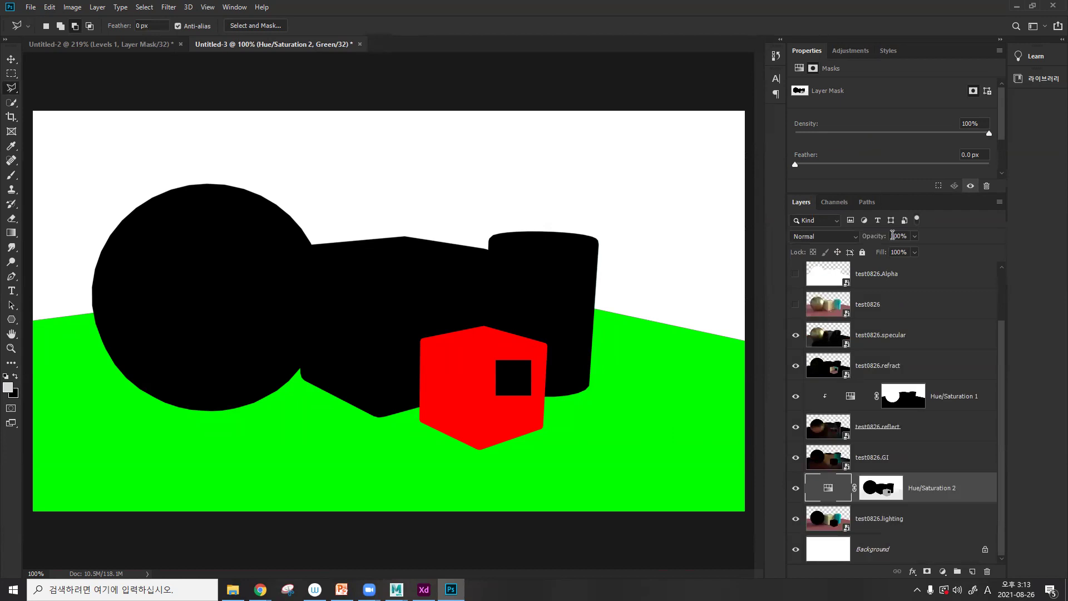
pyautogui.click(884, 493)
# - Replace the Hue/Saturation 2 layer with a fresh Hue/Saturation adjustment clipped to the test0826.lighting layer
pyautogui.click(921, 497)
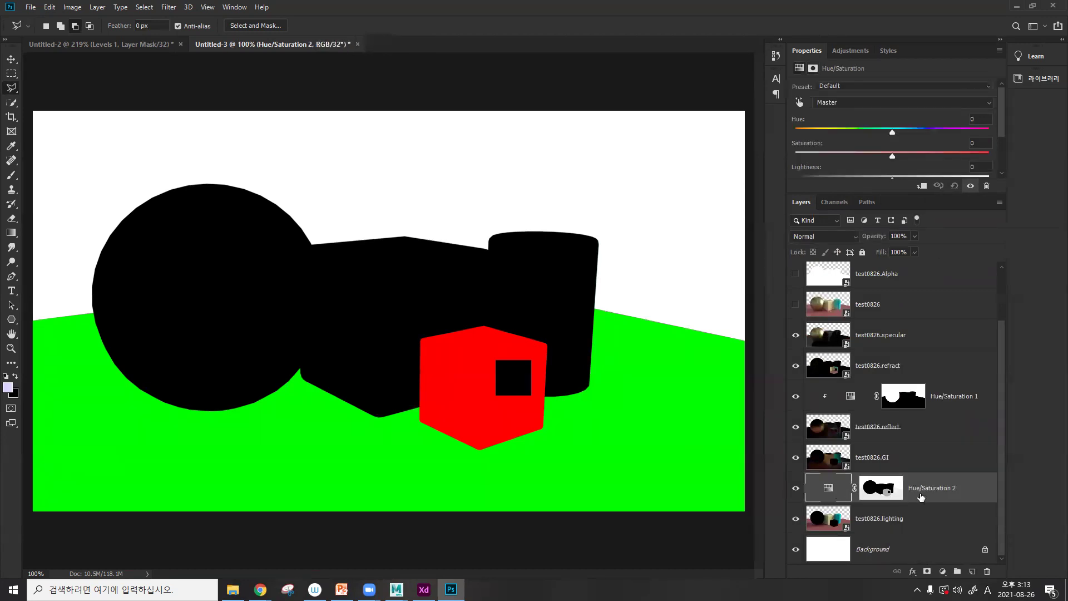
pyautogui.click(986, 571)
pyautogui.click(948, 571)
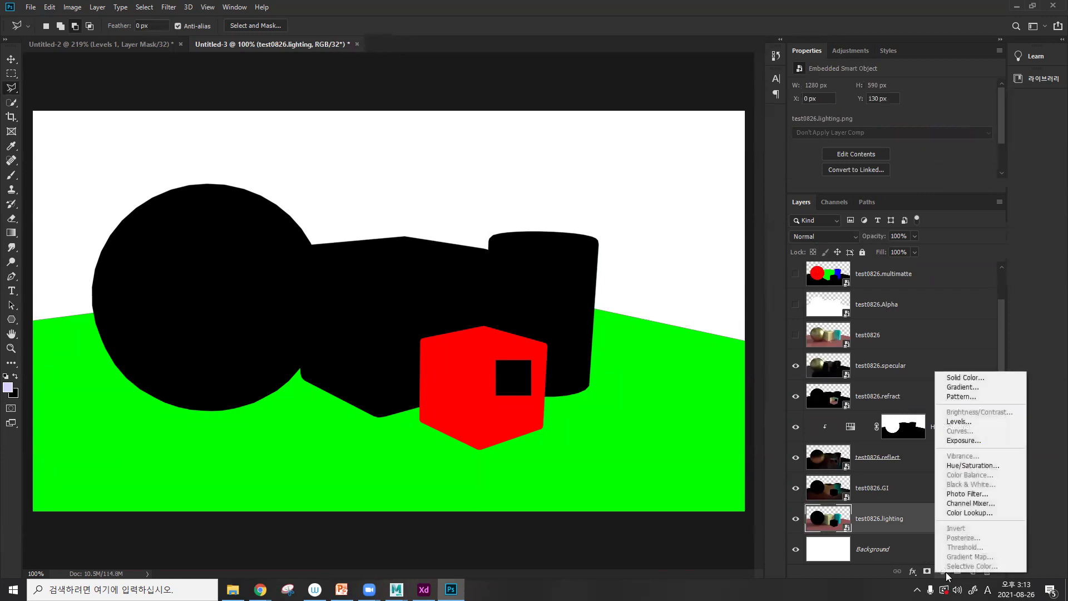
pyautogui.click(973, 470)
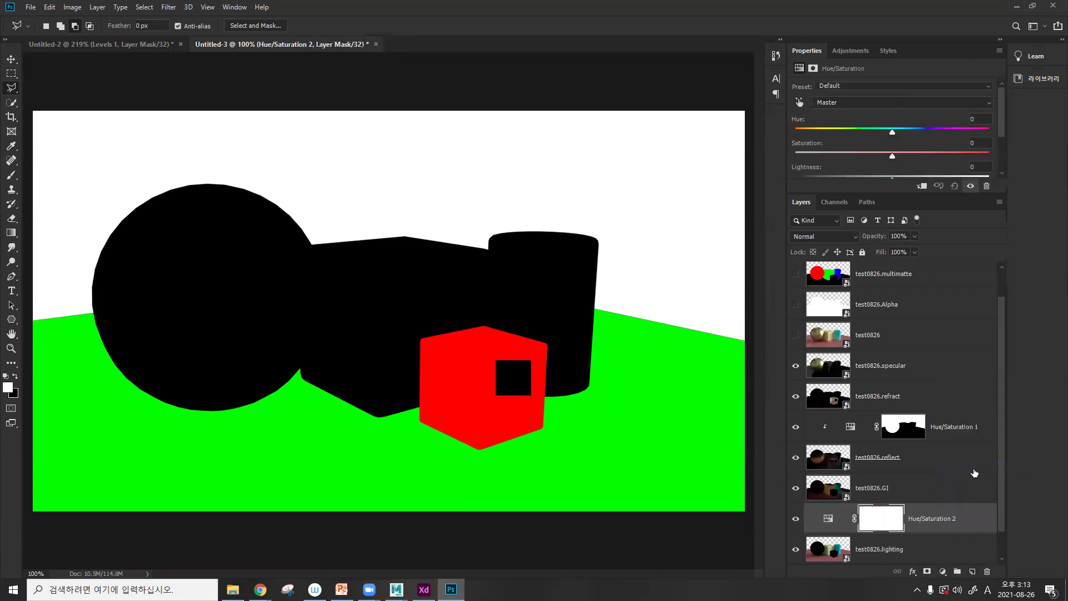
pyautogui.click(922, 187)
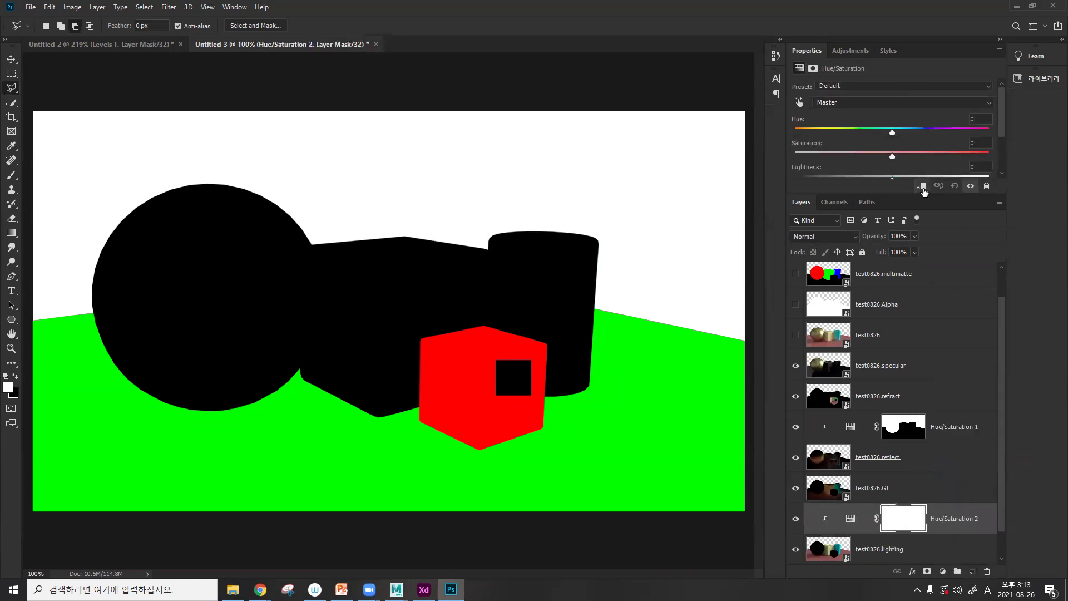
# - Try to paste the previously copied matte into the clipped Hue/Saturation 2 layer's mask
pyautogui.keyDown('alt'); pyautogui.click(910, 520); pyautogui.keyUp('alt')
pyautogui.hotkey('ctrl', 'v')
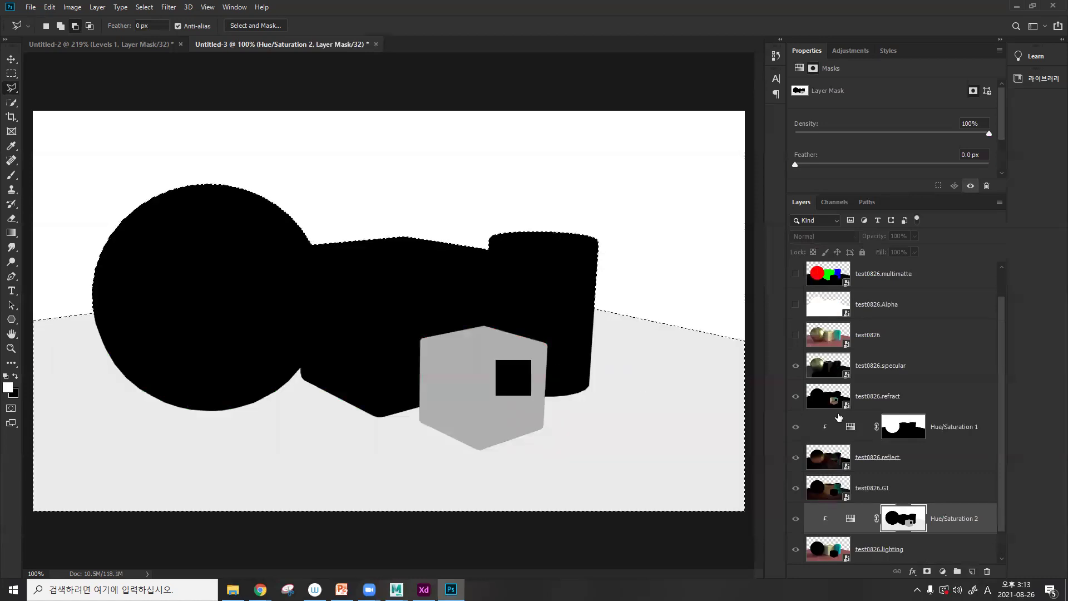
pyautogui.hotkey('ctrl', 'z')
# - Leave only the test0826.multimatte1 layer visible, hiding every other layer including Background, and select it
pyautogui.scroll(1, 795, 367)
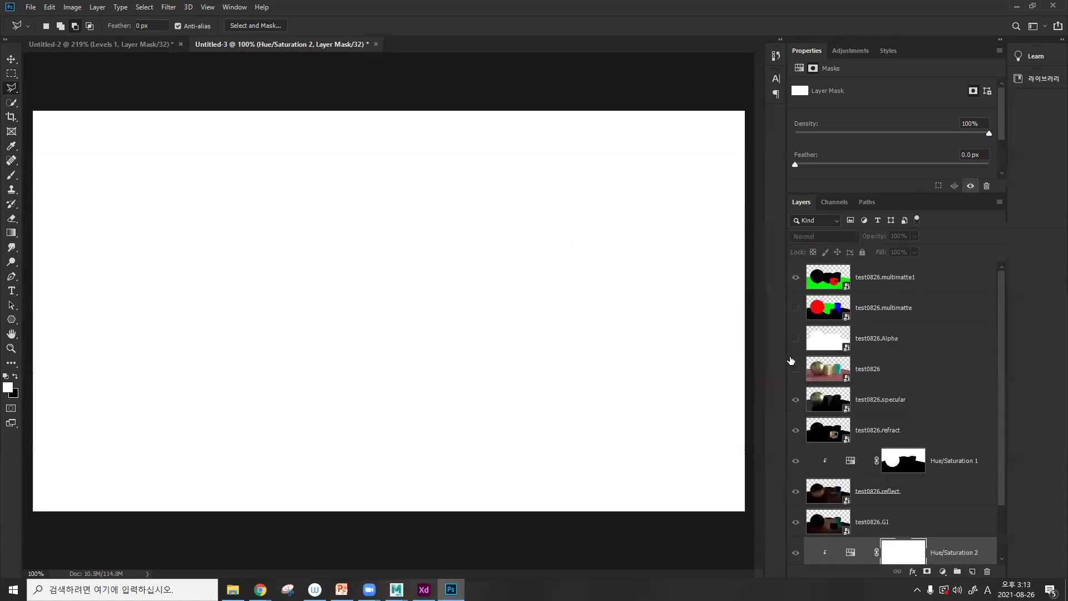
pyautogui.click(795, 276)
pyautogui.rightClick(798, 282)
pyautogui.click(823, 299)
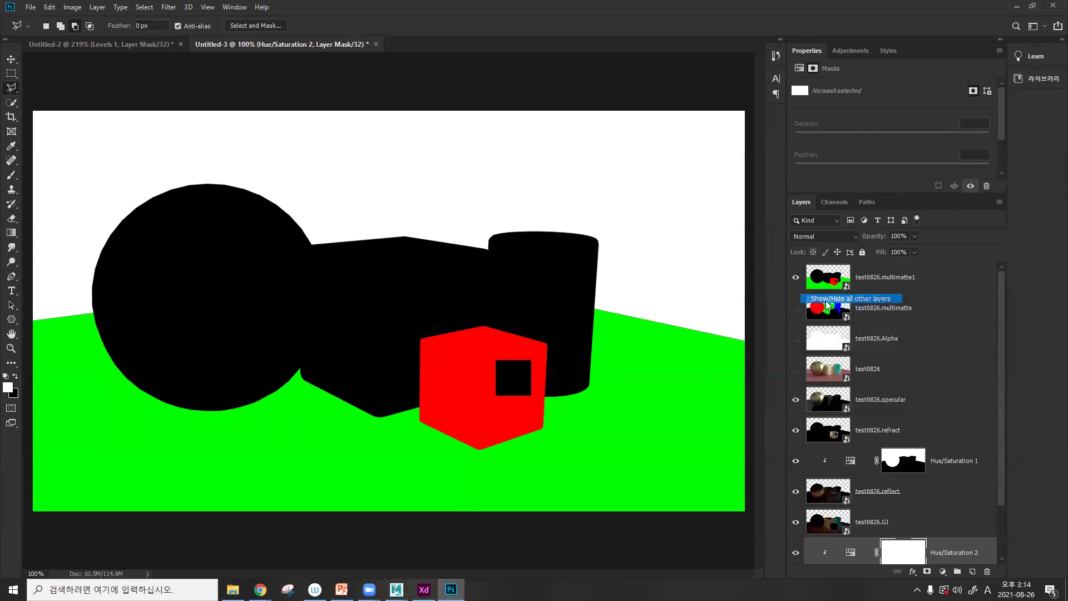
pyautogui.rightClick(796, 311)
pyautogui.click(820, 330)
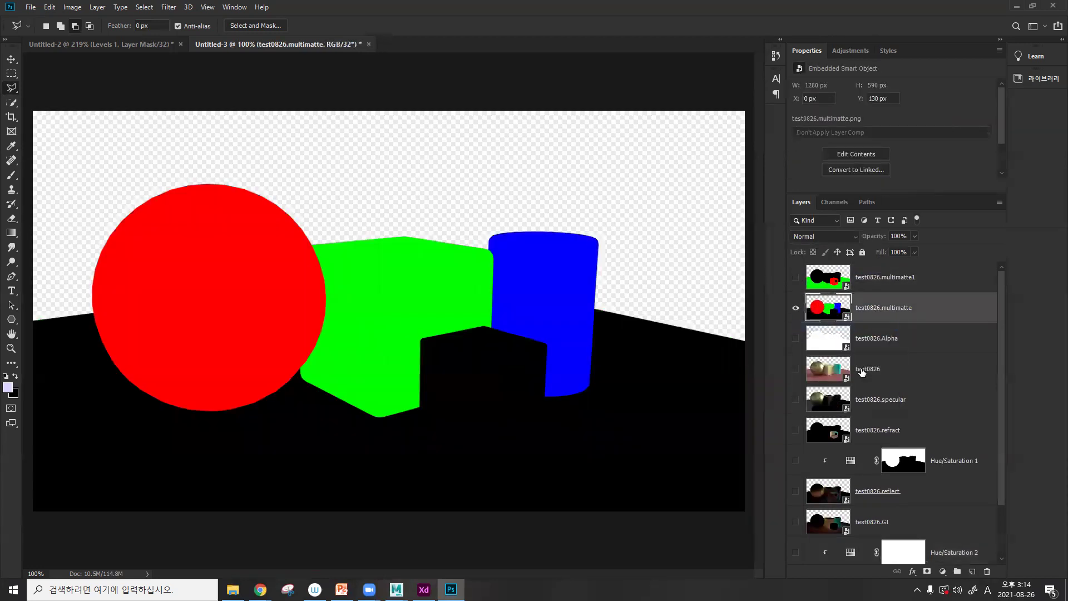
pyautogui.click(796, 278)
pyautogui.click(795, 307)
pyautogui.click(839, 286)
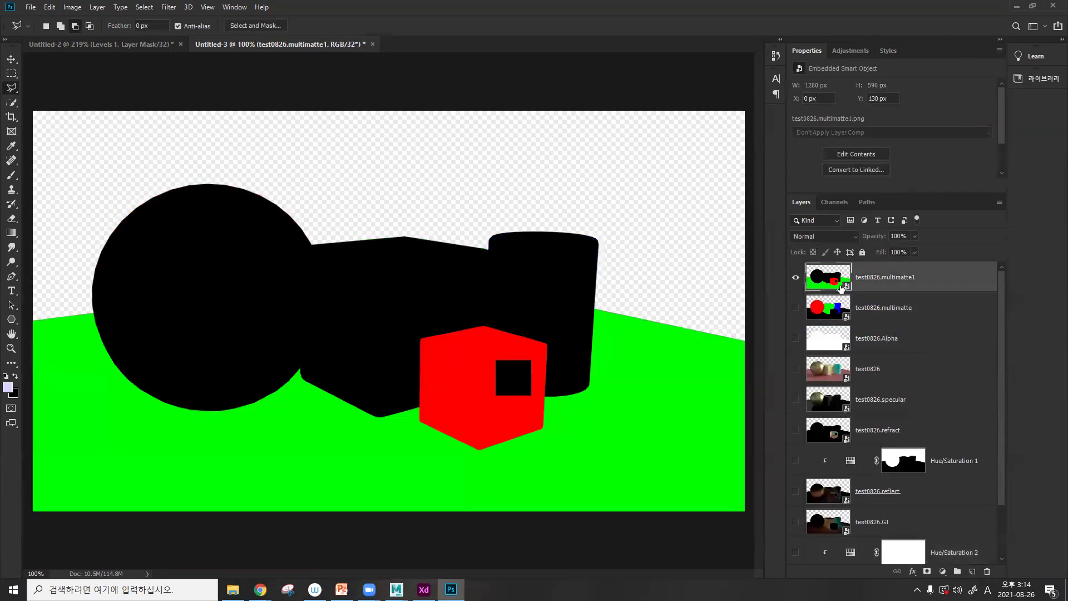
# - Isolate the Green channel, copy the whole canvas, show all the colour channels again and deselect
pyautogui.click(834, 202)
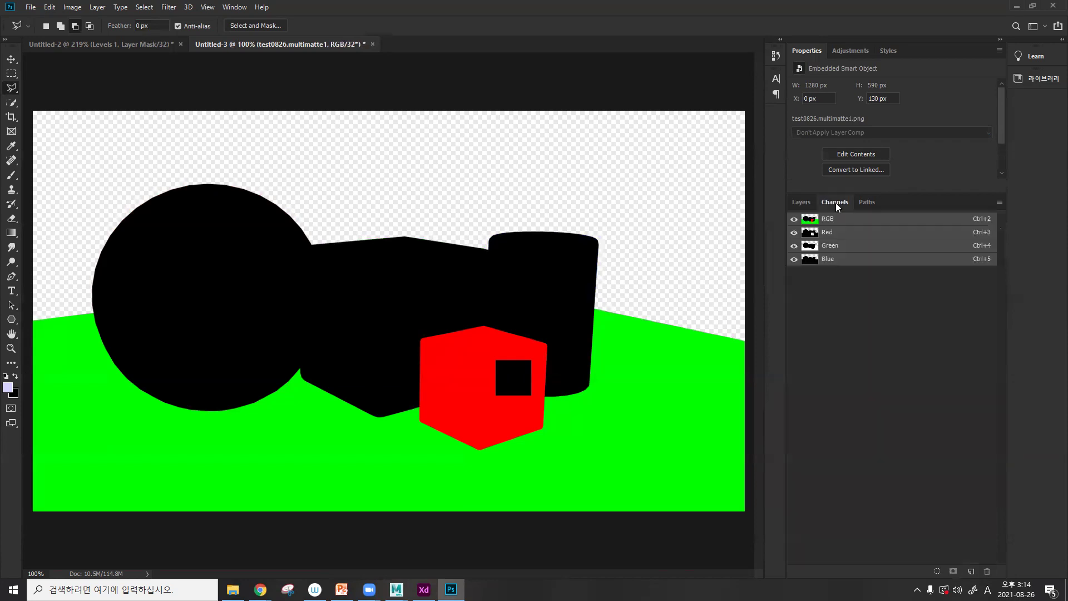
pyautogui.click(794, 245)
pyautogui.click(794, 232)
pyautogui.click(793, 245)
pyautogui.click(794, 259)
pyautogui.click(833, 247)
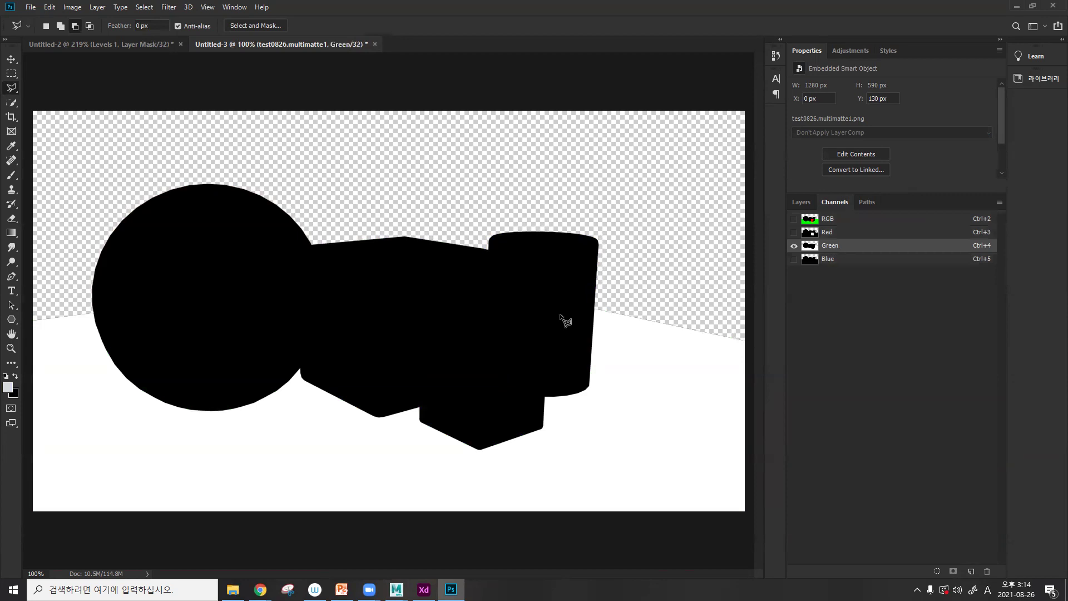
pyautogui.hotkey('ctrl', 'a')
pyautogui.click(801, 203)
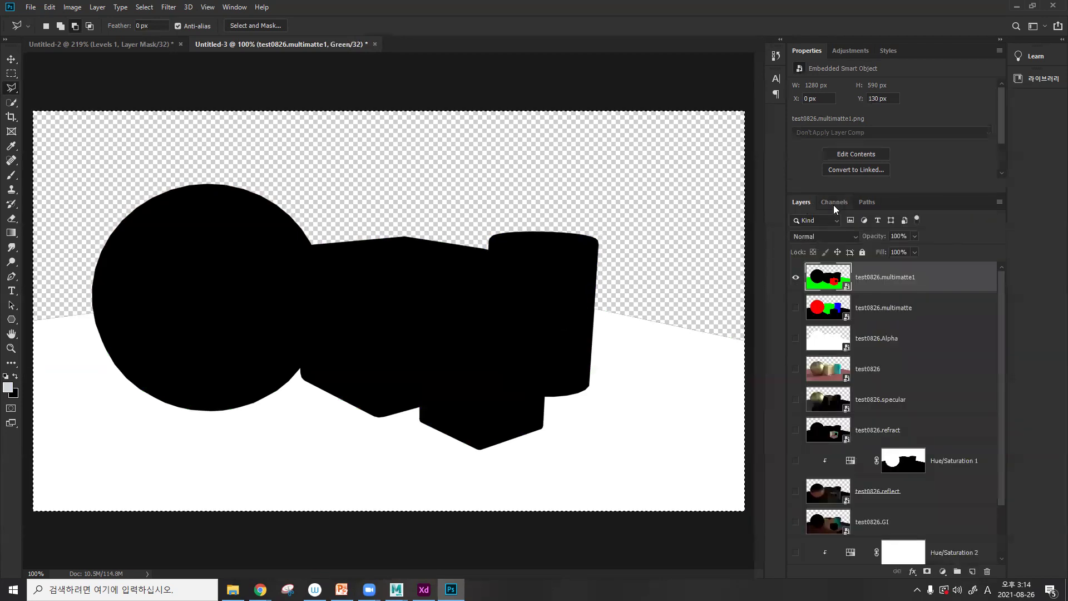
pyautogui.click(834, 203)
pyautogui.click(793, 219)
pyautogui.hotkey('ctrl', 'd')
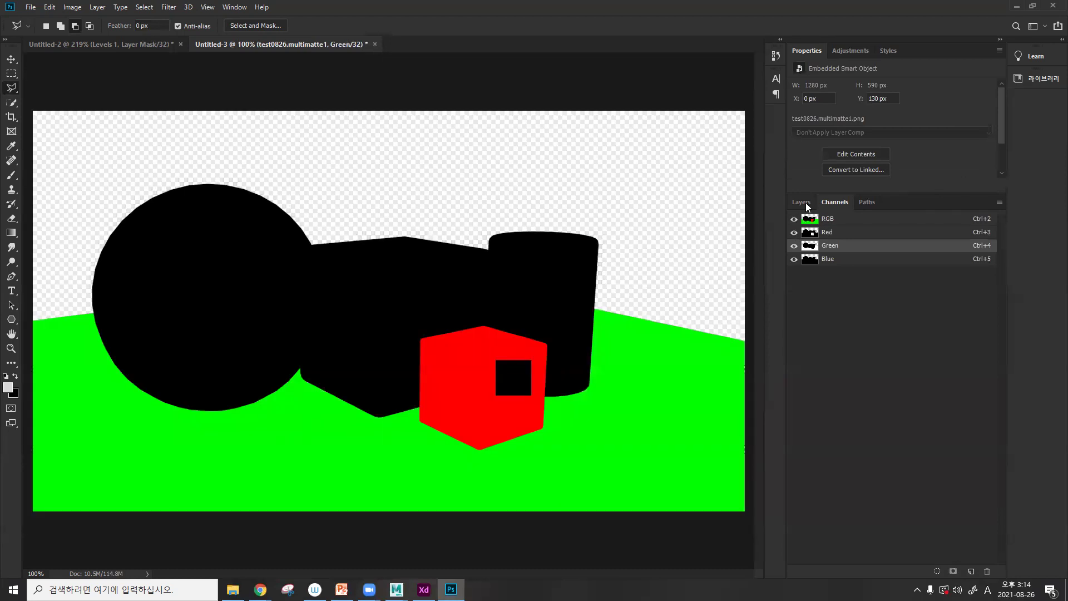
# - Paste the copied floor matte into the mask of the Hue/Saturation 2 layer and deselect
pyautogui.click(801, 202)
pyautogui.click(884, 493)
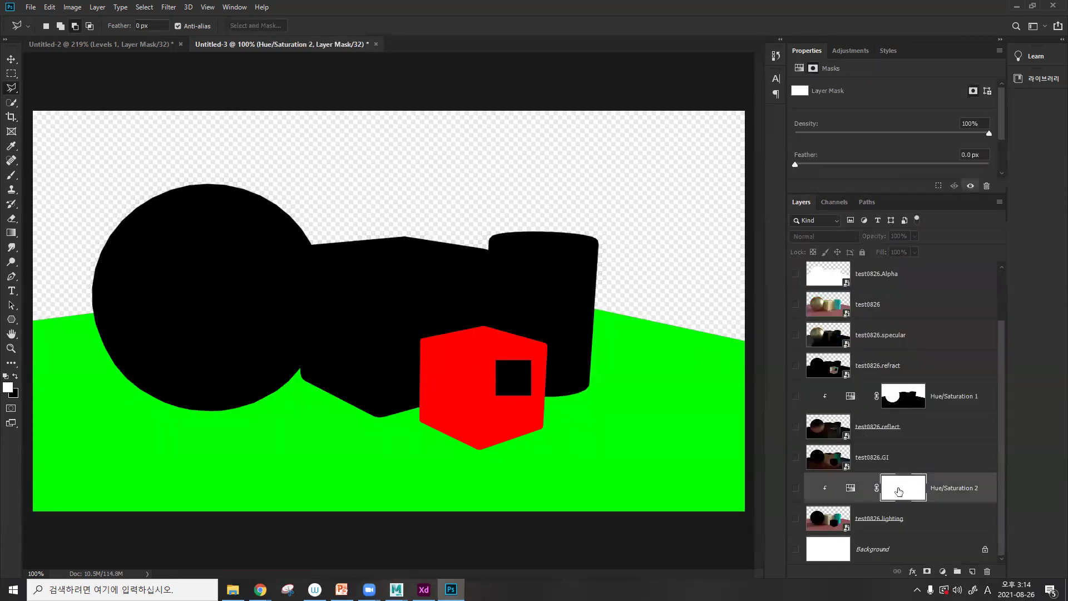
pyautogui.keyDown('alt'); pyautogui.click(899, 492); pyautogui.keyUp('alt')
pyautogui.hotkey('ctrl', 'v')
pyautogui.hotkey('ctrl', 'd')
# - Hide test0826.multimatte1 and show the specular, refract, reflect and lighting passes with both Hue/Saturation layers
pyautogui.click(800, 280)
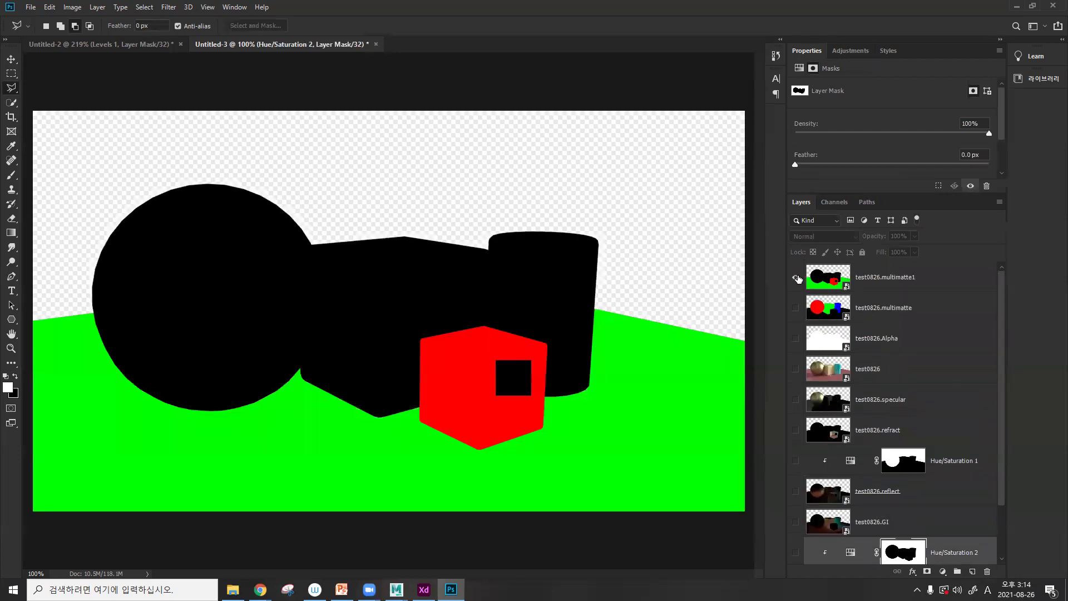
pyautogui.rightClick(795, 281)
pyautogui.click(794, 277)
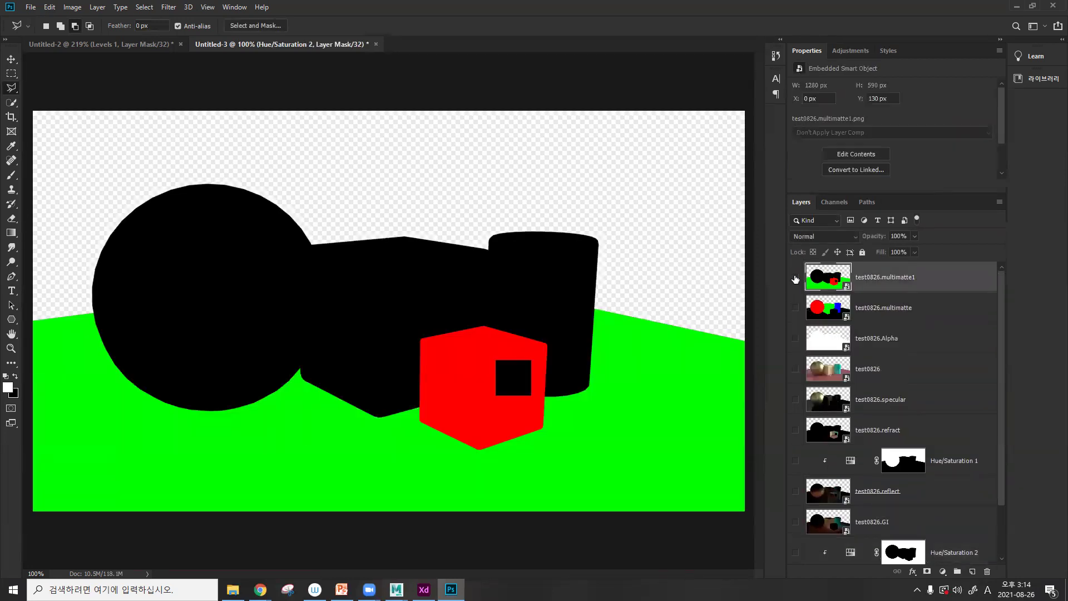
pyautogui.scroll(-2, 793, 345)
pyautogui.moveTo(799, 304); pyautogui.dragTo(795, 426)
pyautogui.click(795, 306)
pyautogui.moveTo(795, 488); pyautogui.dragTo(798, 529)
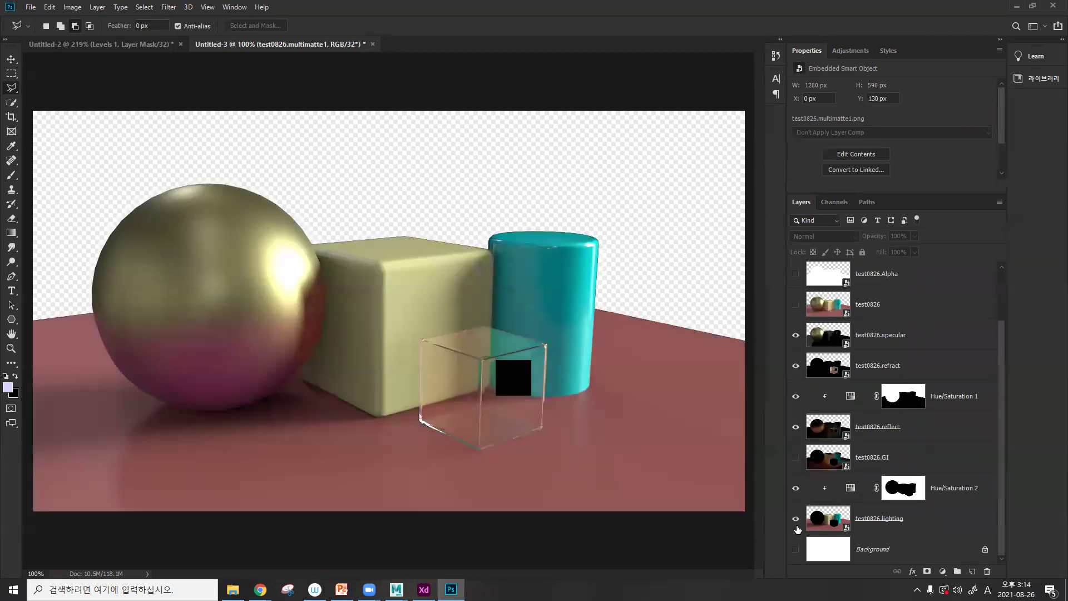
# - Recolour the floor with Hue/Saturation 2, setting Hue to -122 and Saturation to +18
pyautogui.click(904, 499)
pyautogui.click(850, 488)
pyautogui.moveTo(892, 155); pyautogui.dragTo(818, 134)
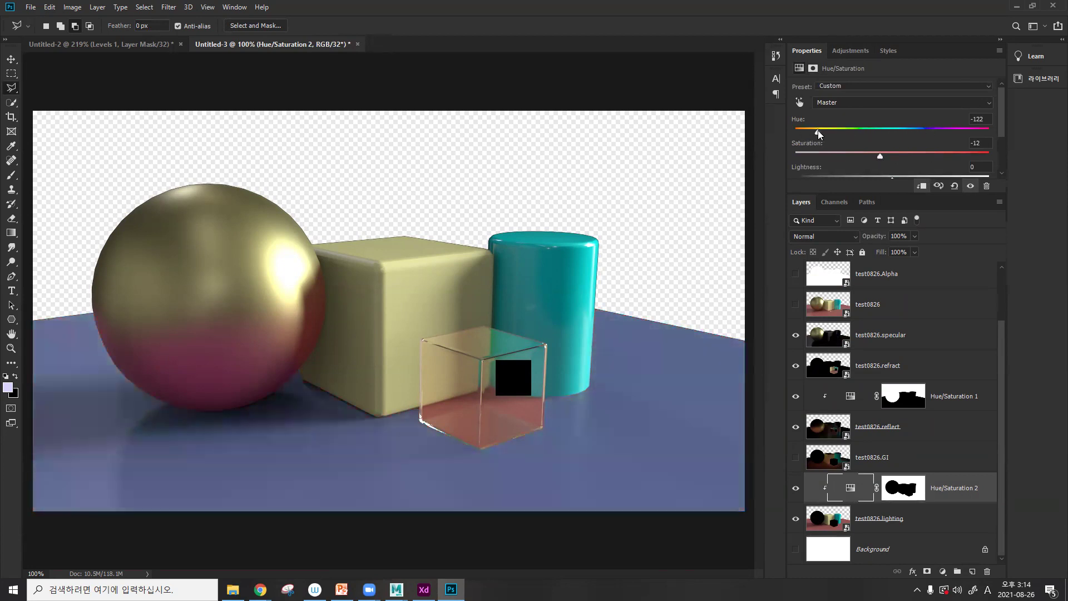
pyautogui.moveTo(883, 155); pyautogui.dragTo(909, 156)
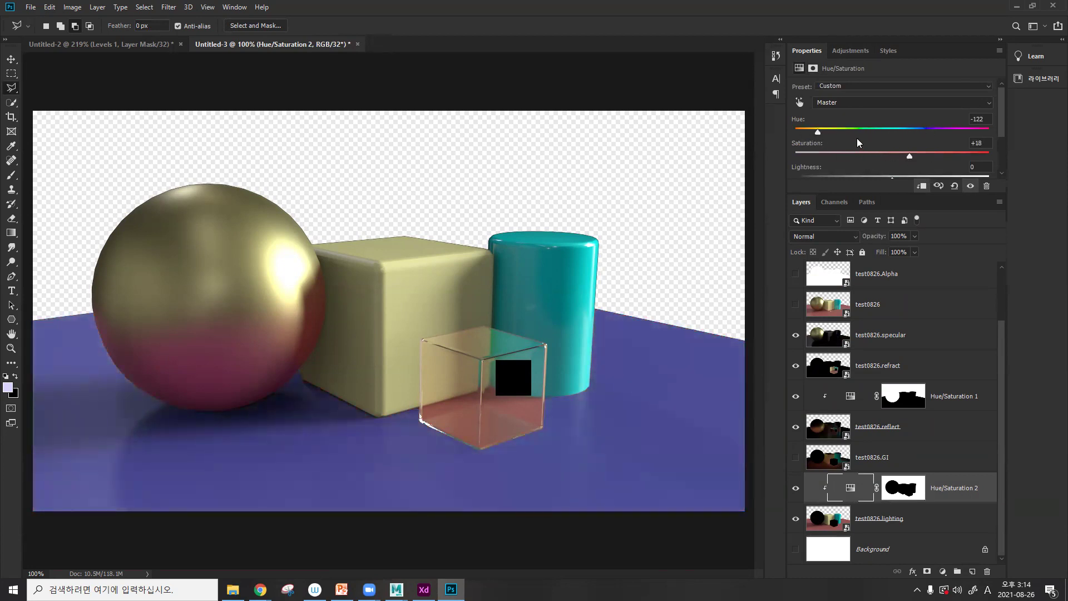
# - Try floor hues of -180 and -120 in Hue/Saturation 2, and settle on a Hue of -67
pyautogui.moveTo(816, 132); pyautogui.dragTo(794, 132)
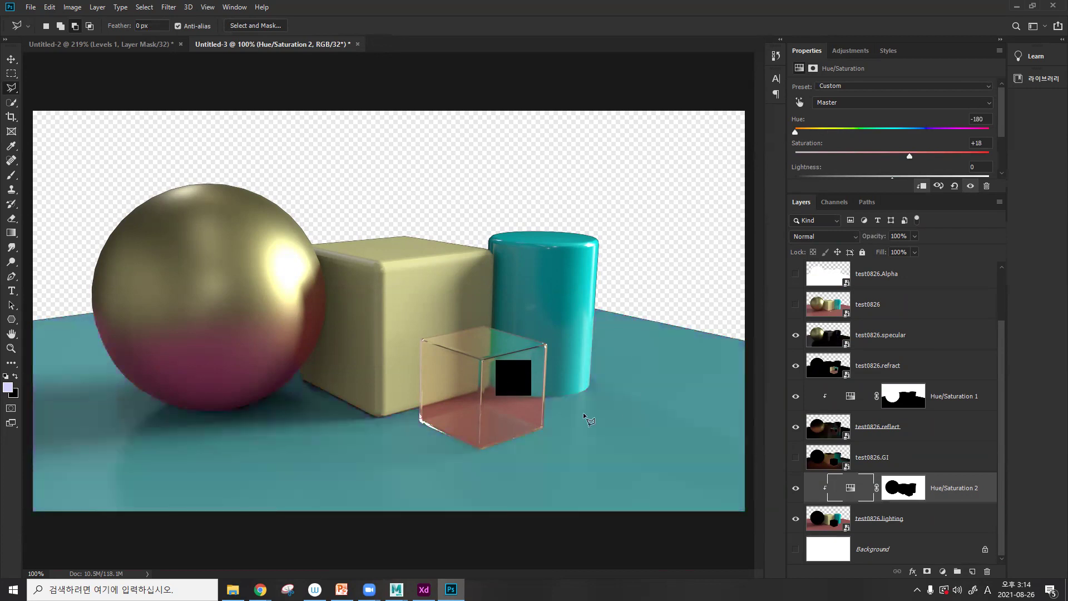
pyautogui.click(819, 132)
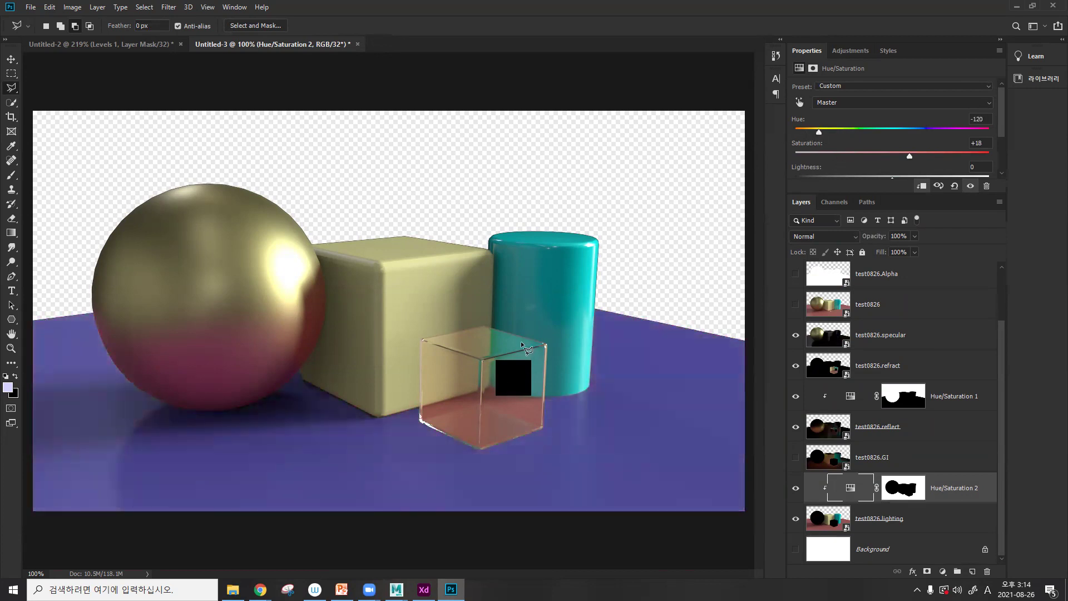
pyautogui.keyDown('alt'); pyautogui.scroll(-1, 494, 374); pyautogui.keyUp('alt')
pyautogui.keyDown('alt'); pyautogui.scroll(-1, 491, 369); pyautogui.keyUp('alt')
pyautogui.keyDown('alt'); pyautogui.scroll(1, 490, 369); pyautogui.keyUp('alt')
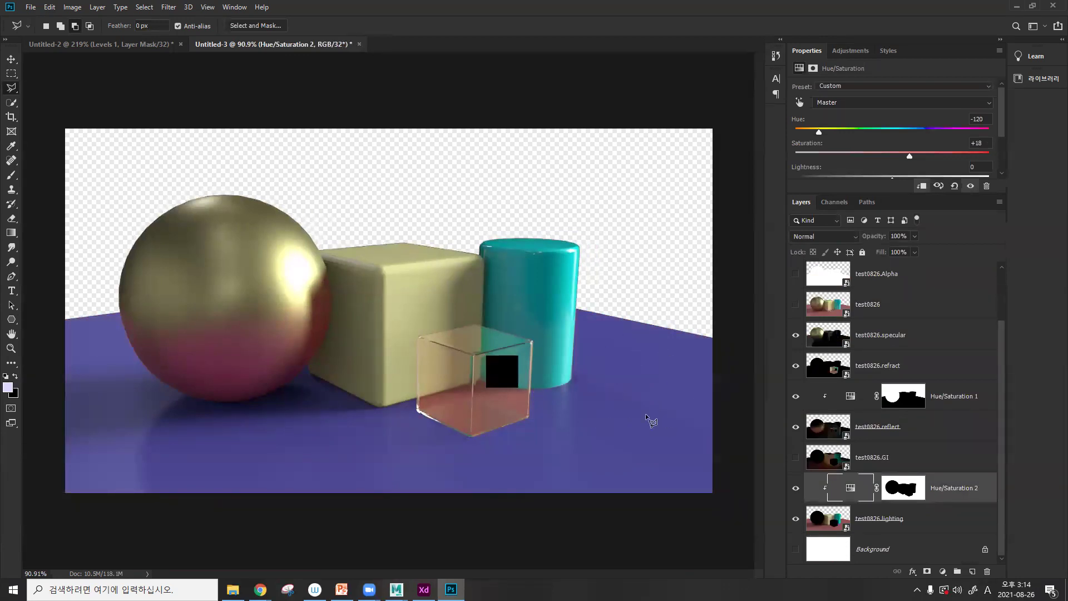
pyautogui.moveTo(818, 131); pyautogui.dragTo(839, 132)
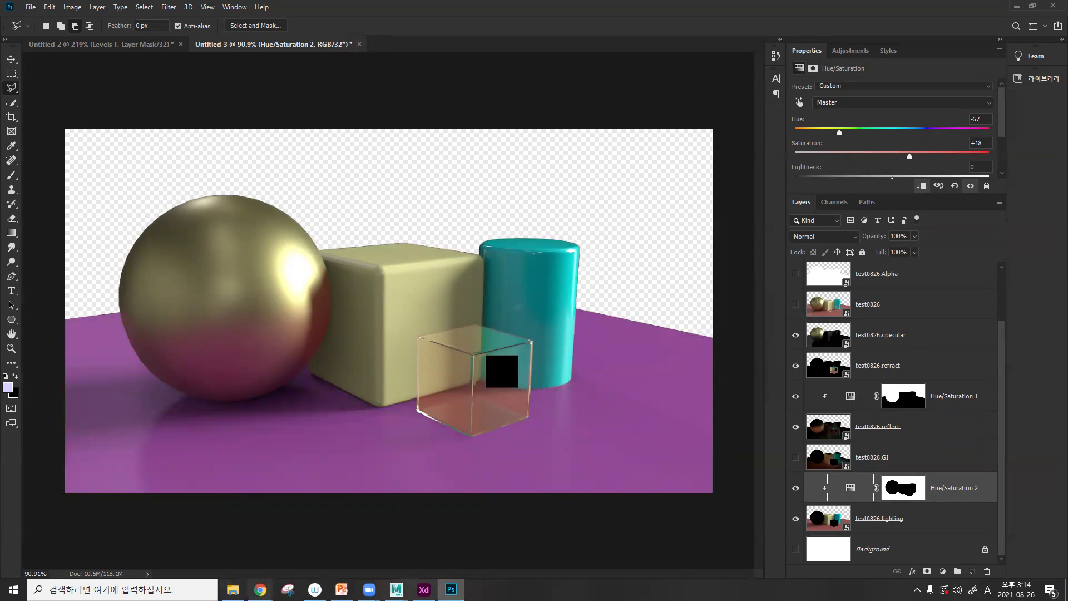
pyautogui.moveTo(260, 589)
pyautogui.click(319, 543)
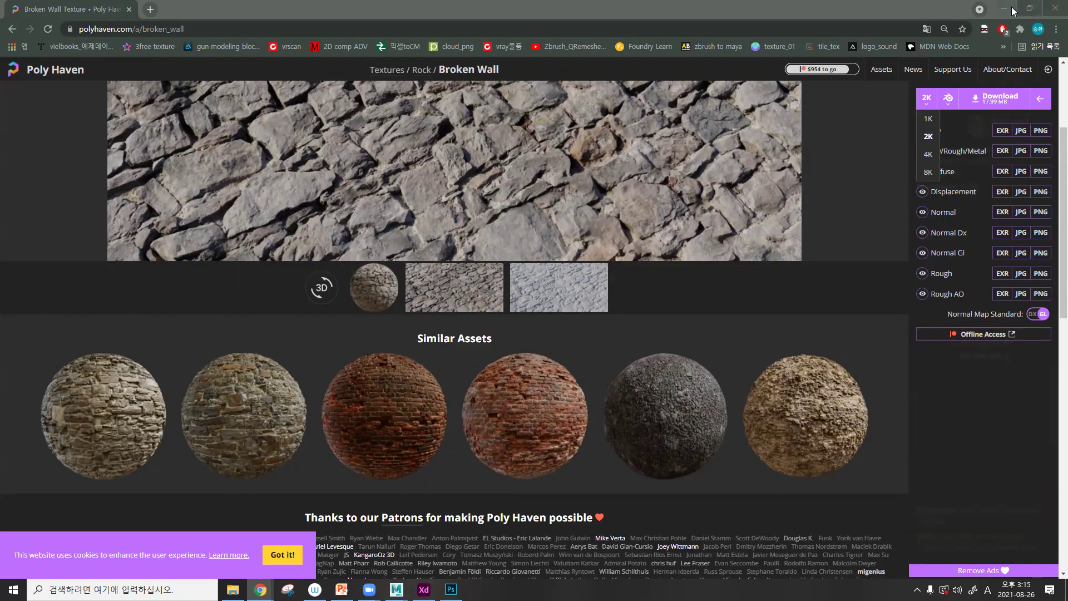
pyautogui.click(1006, 10)
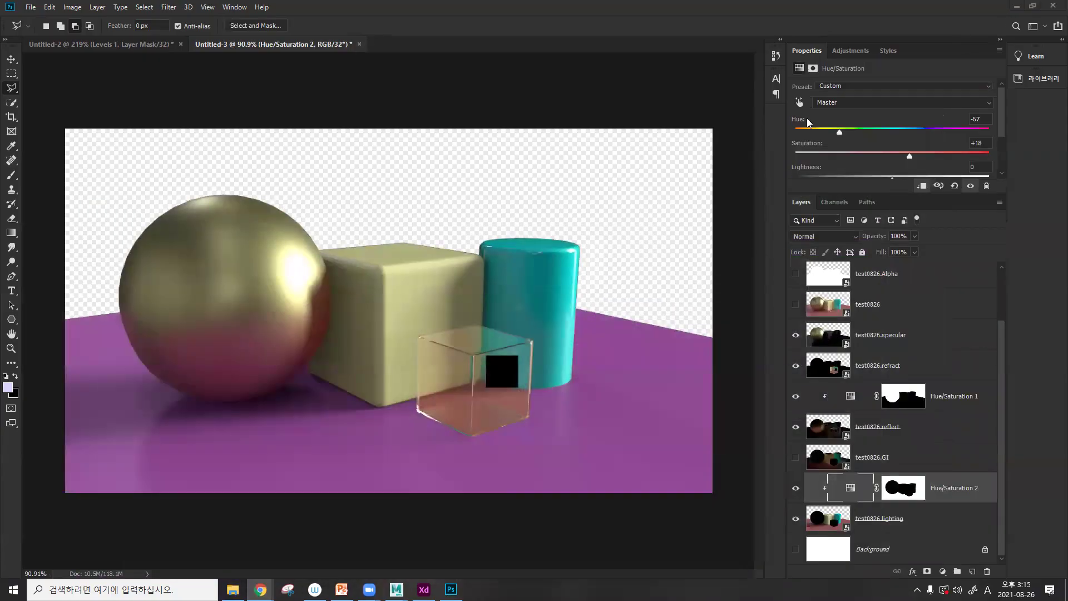
# - Switch to the clock_01.mb scene in Maya, clearing away the Photoshop, test_0826 folder and V-Ray Frame Buffer windows
pyautogui.click(1017, 7)
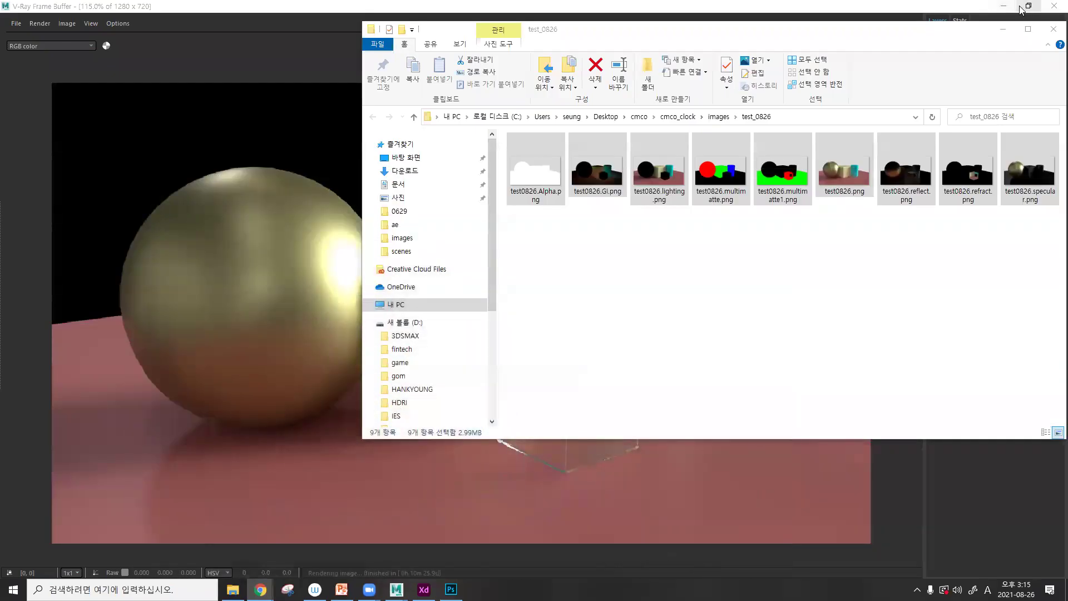
pyautogui.click(1004, 25)
pyautogui.click(1045, 6)
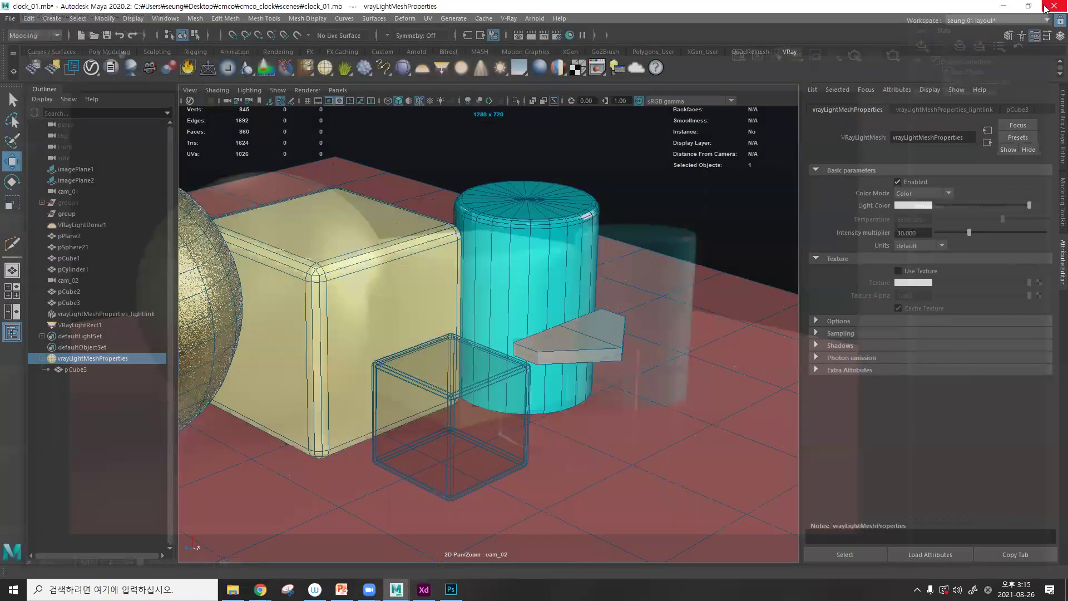
# - Delete the floor plane, sphere, cubes and cylinder from the scene together with the mesh light and rectangle light
pyautogui.scroll(-6, 632, 221)
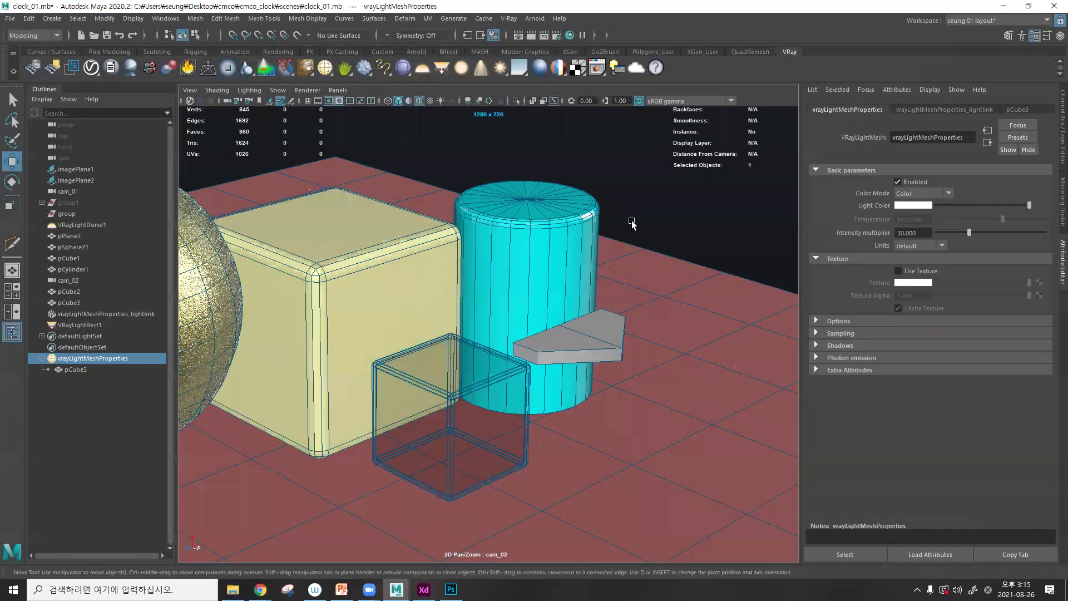
pyautogui.moveTo(608, 236)
pyautogui.keyDown('alt'); pyautogui.mouseDown()
pyautogui.moveTo(590, 221)
pyautogui.moveTo(593, 239)
pyautogui.mouseUp(); pyautogui.keyUp('alt')
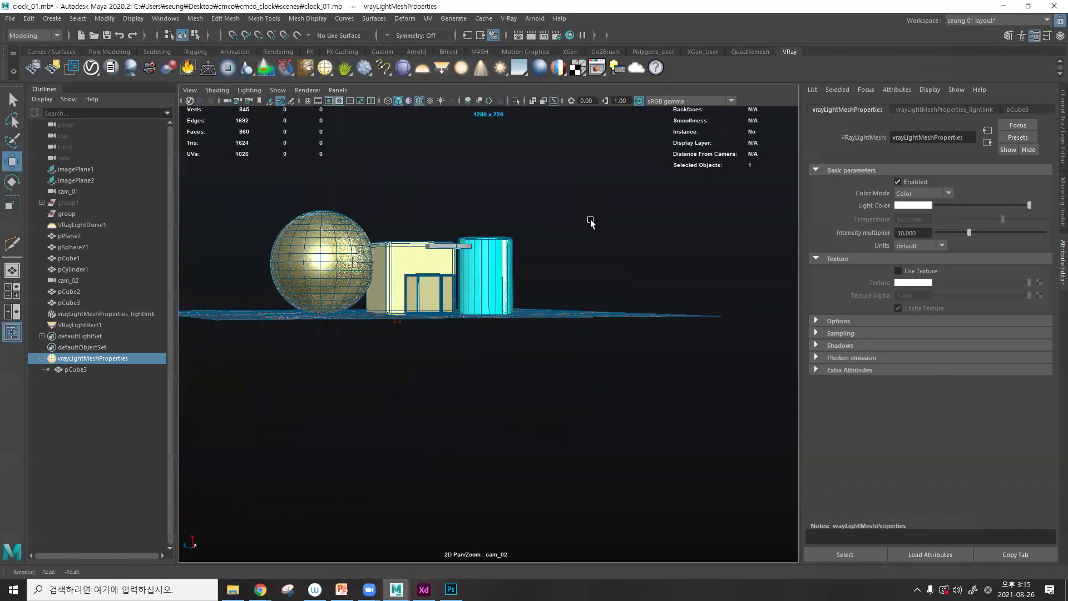
pyautogui.moveTo(631, 409); pyautogui.dragTo(334, 165)
pyautogui.press('Delete')
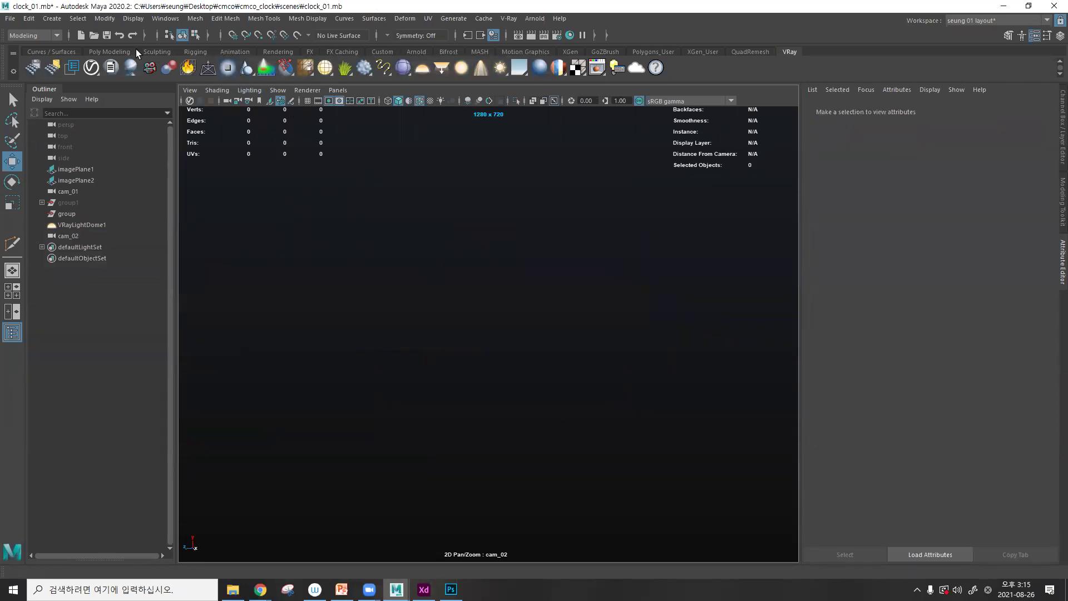
# - Delete the image planes, cam_01, cam_02, both group nodes and VRayLightDome1 from the scene
pyautogui.click(92, 202)
pyautogui.click(89, 181)
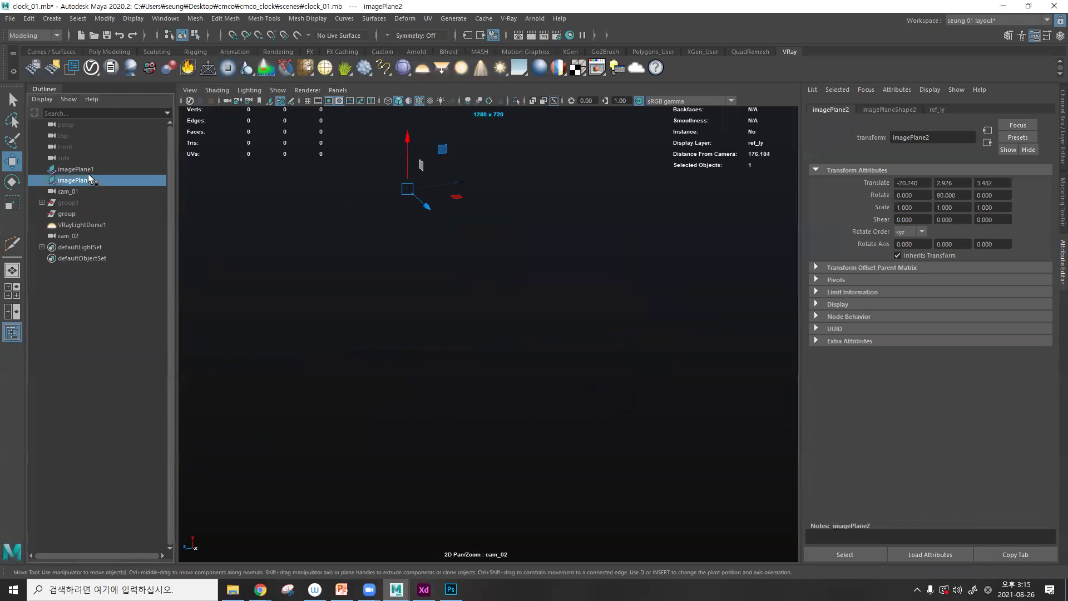
pyautogui.click(87, 173)
pyautogui.keyDown('shift'); pyautogui.click(93, 234); pyautogui.keyUp('shift')
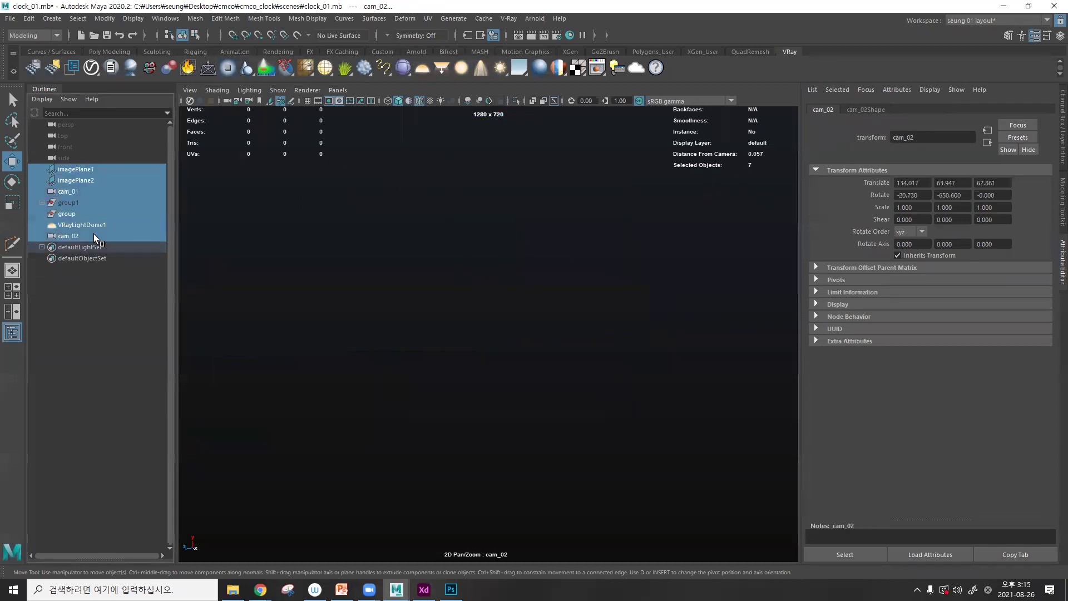
pyautogui.press('Delete')
# - Create a polygon plane at the origin and scale it up uniformly into a large floor-like surface
pyautogui.click(106, 51)
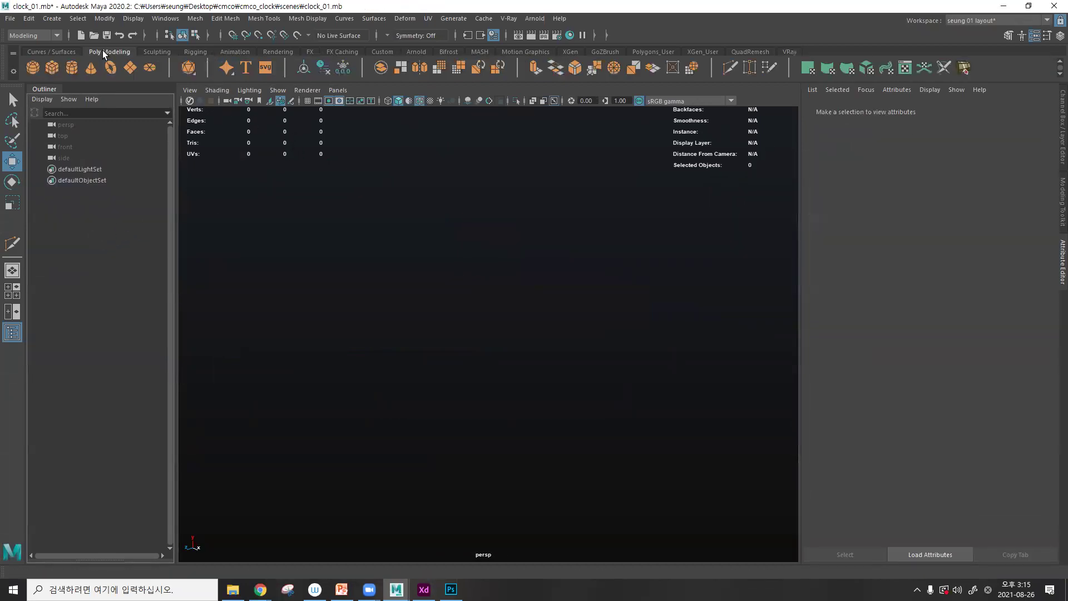
pyautogui.click(130, 70)
pyautogui.press('r')
pyautogui.moveTo(484, 340); pyautogui.dragTo(720, 410)
pyautogui.click(719, 410)
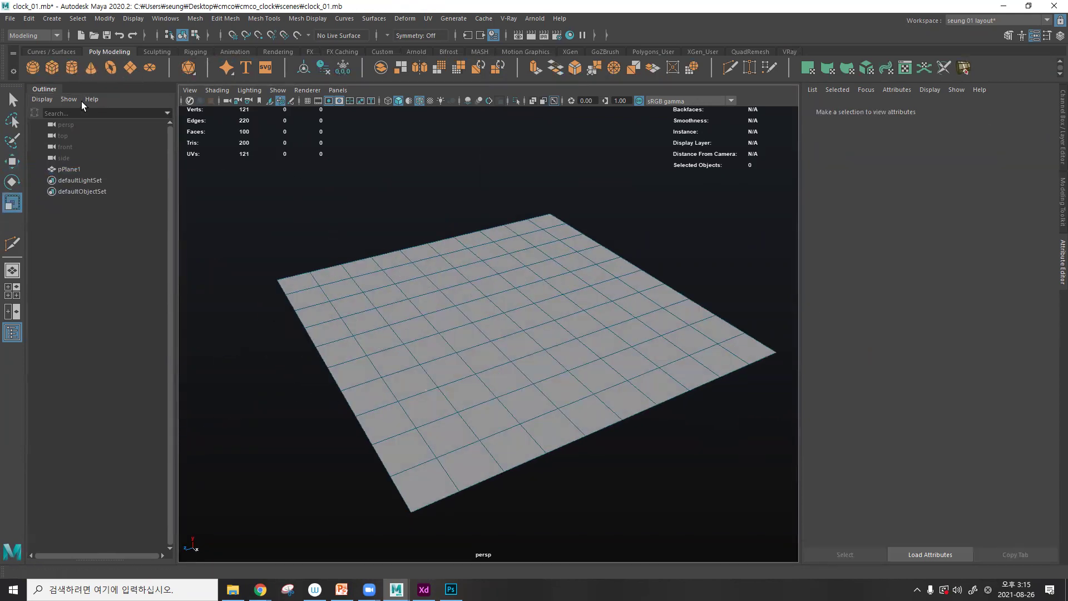
# - Create a polygon cube, scale it up and move it beside the plane so both objects stand apart
pyautogui.click(52, 66)
pyautogui.scroll(-3, 454, 225)
pyautogui.press('w')
pyautogui.press('r')
pyautogui.moveTo(497, 321); pyautogui.dragTo(579, 374)
pyautogui.press('w')
pyautogui.moveTo(457, 335); pyautogui.dragTo(650, 288)
pyautogui.click(664, 372)
pyautogui.keyDown('alt'); pyautogui.moveTo(663, 373); pyautogui.dragTo(552, 372); pyautogui.keyUp('alt')
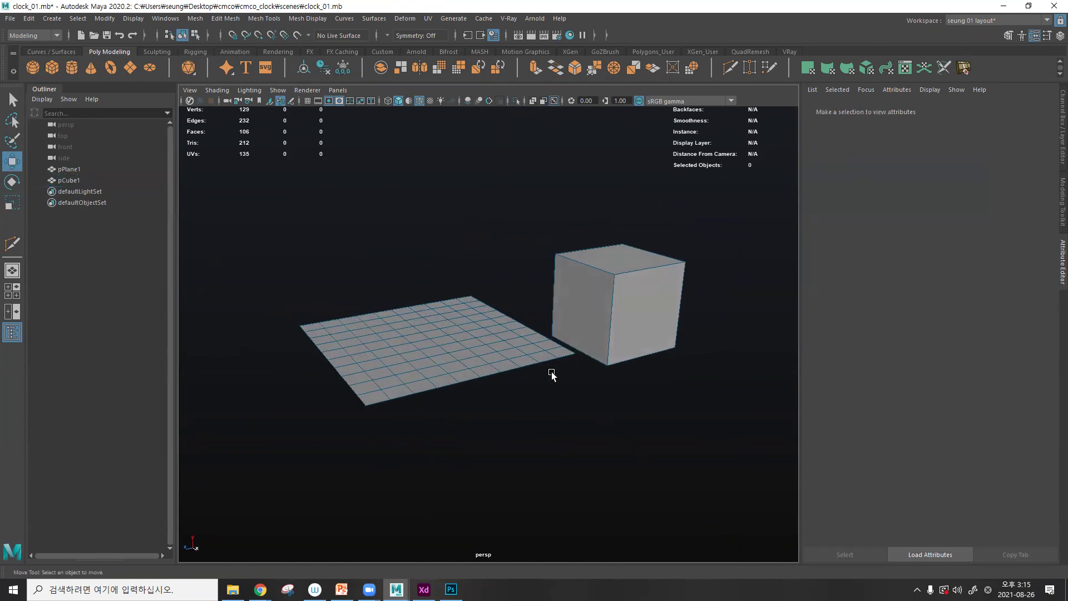
# - Review the Broken Wall texture page on Poly Haven in the browser, then return to Maya
pyautogui.click(232, 589)
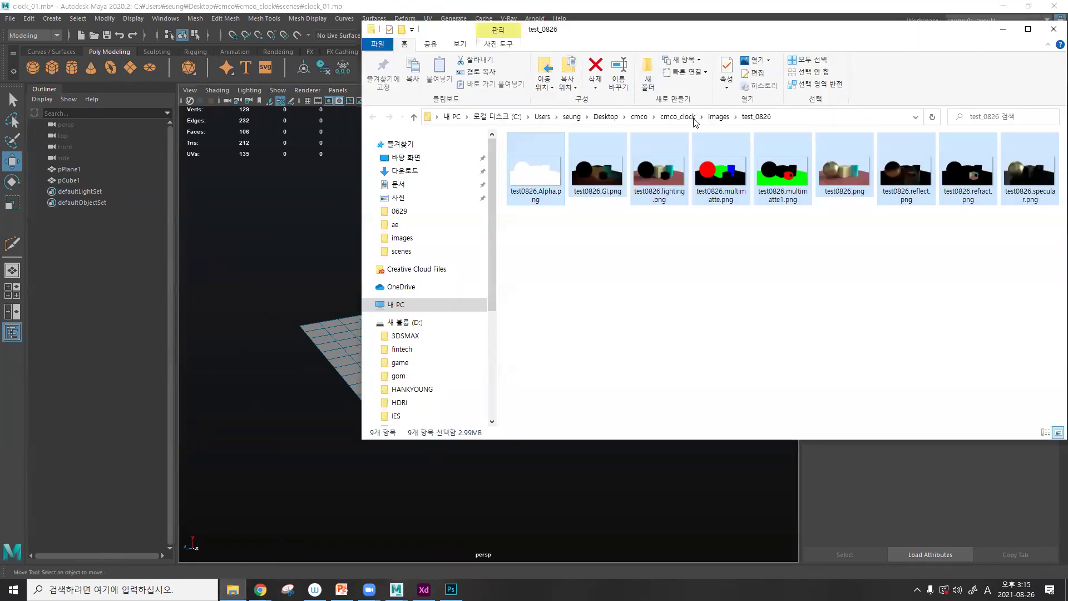
pyautogui.click(260, 589)
pyautogui.click(318, 554)
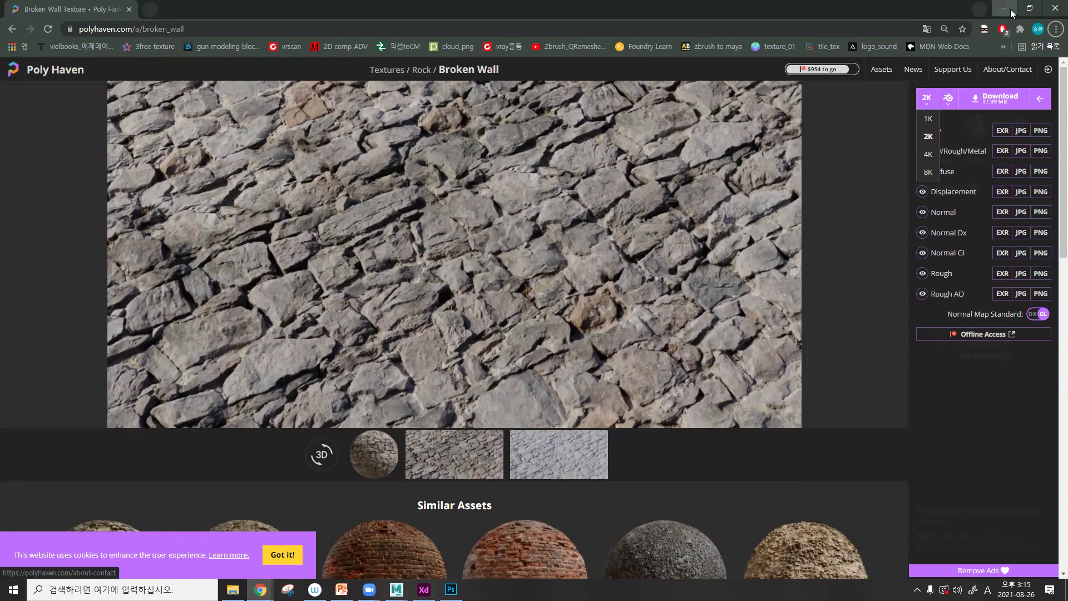
pyautogui.click(1004, 8)
pyautogui.click(1003, 29)
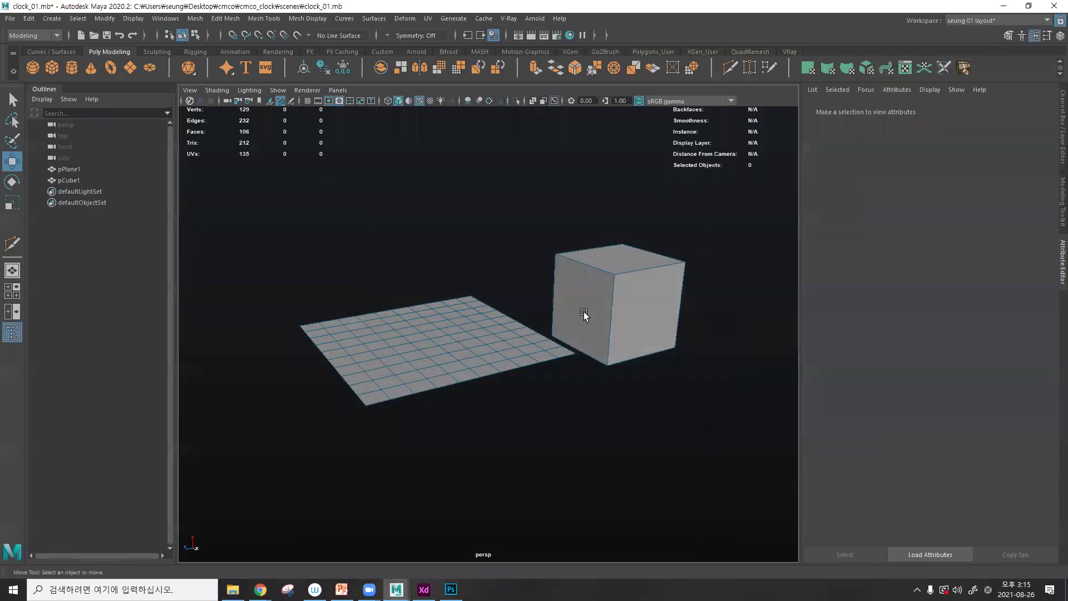
# - Find dis.exr in the cmco_clock sourceimages folder and check the Broken Wall texture page again before returning to Maya
pyautogui.click(233, 589)
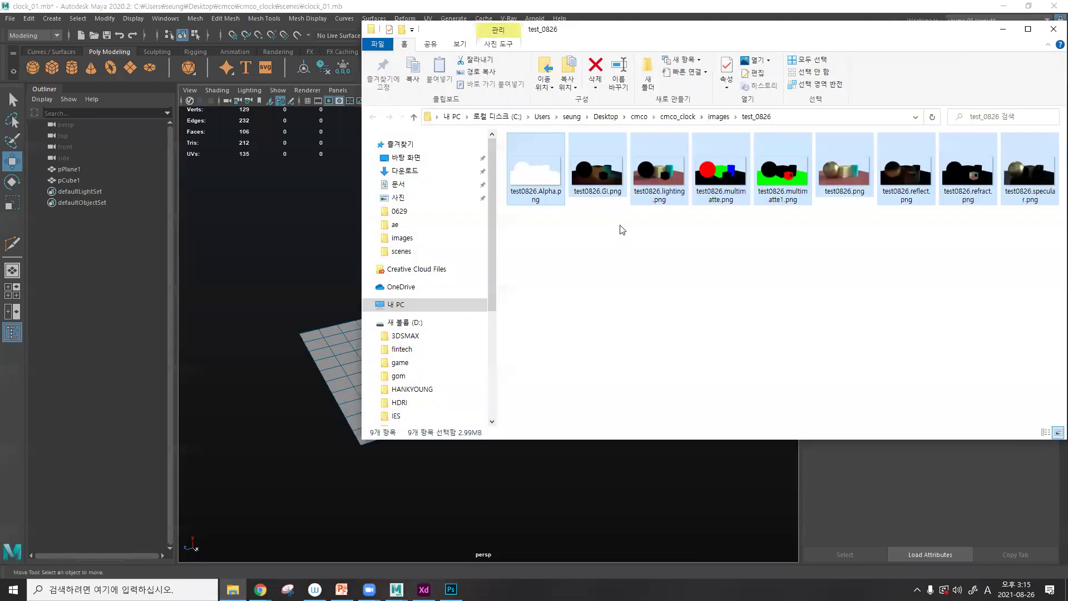
pyautogui.click(718, 116)
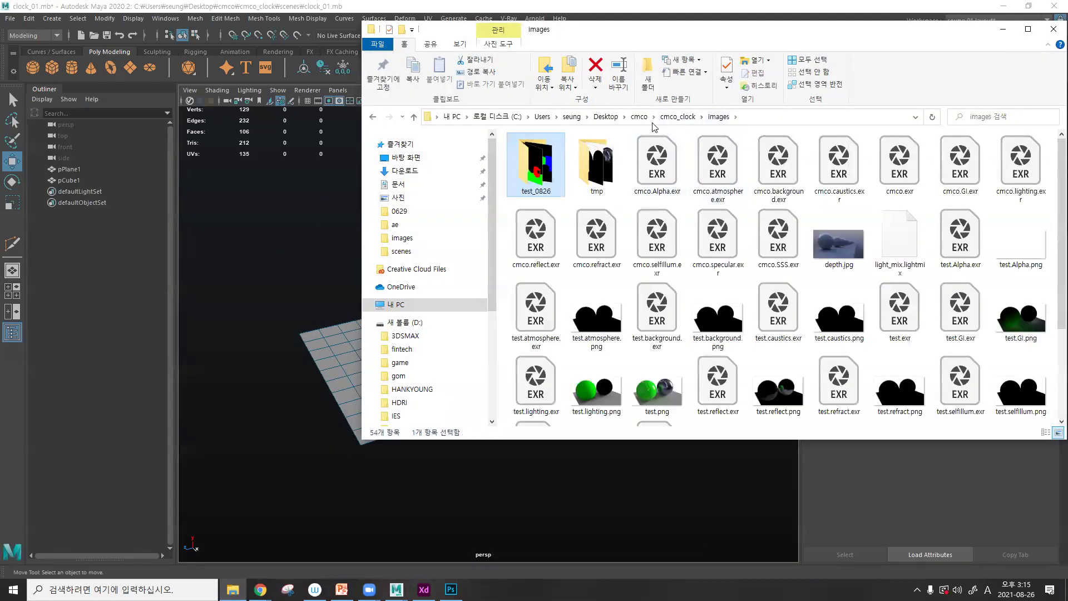
pyautogui.click(677, 116)
pyautogui.doubleClick(603, 293)
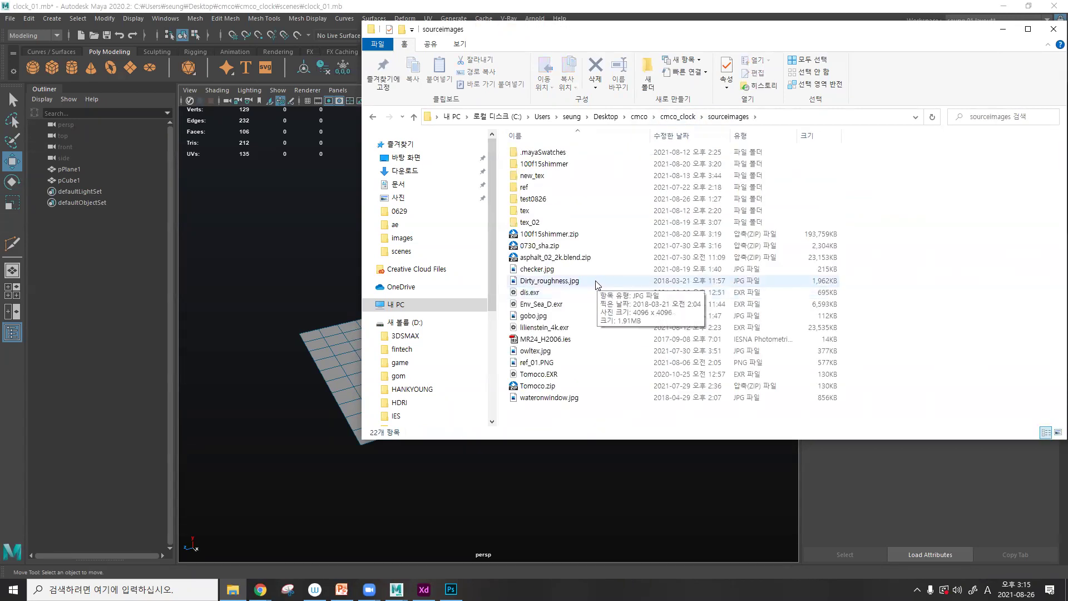
pyautogui.click(533, 293)
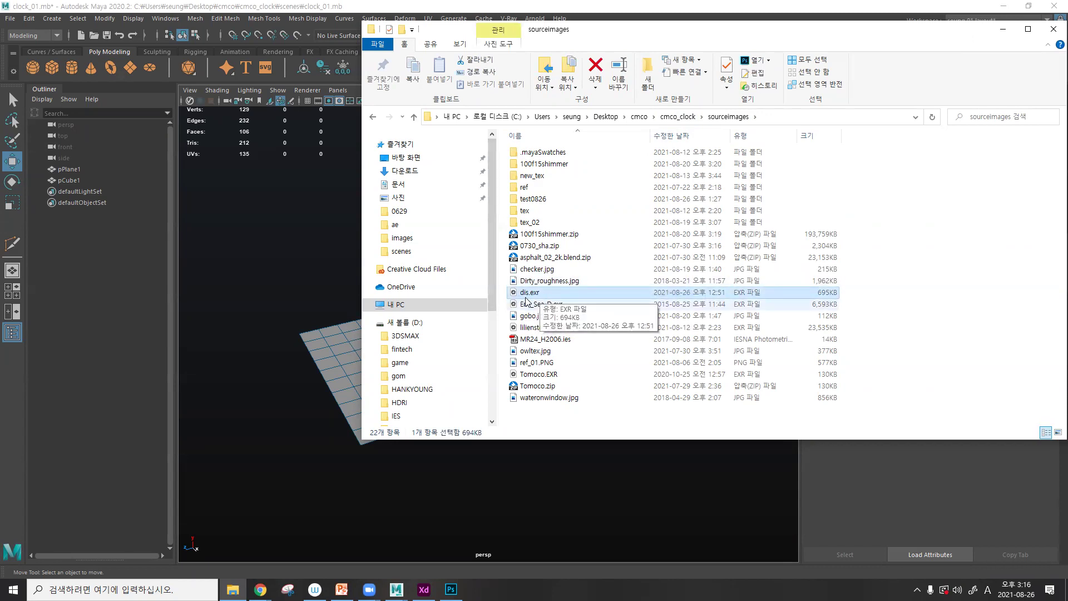
pyautogui.click(1053, 29)
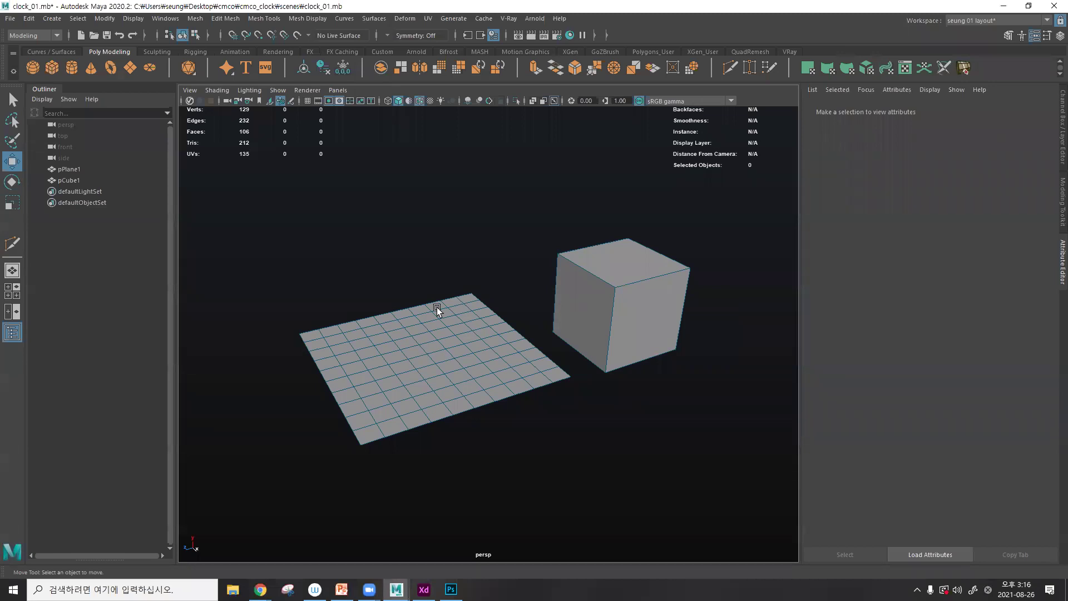
pyautogui.click(311, 542)
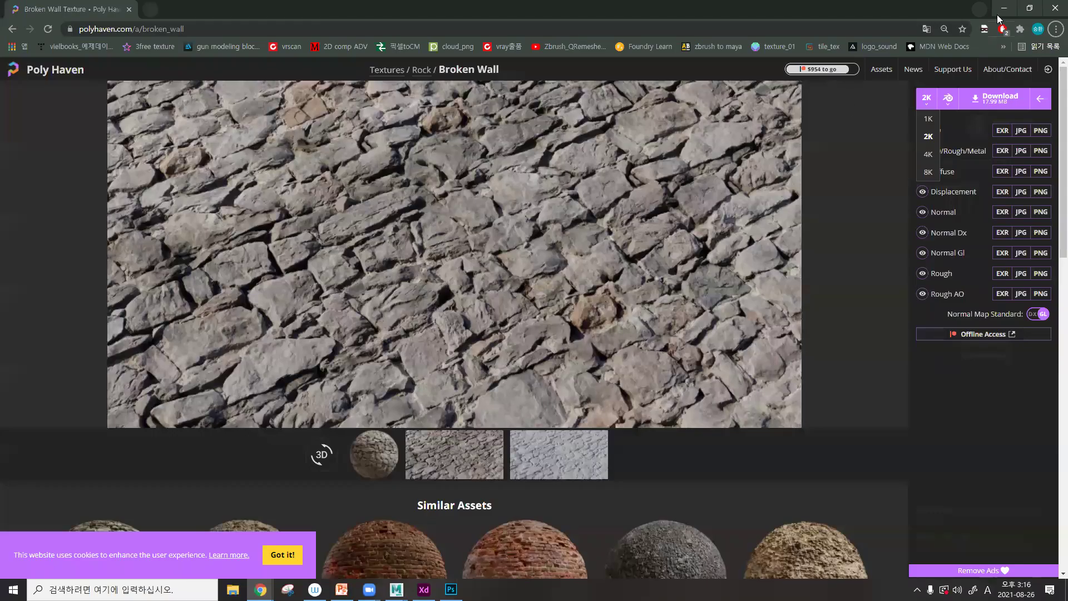
pyautogui.click(1001, 10)
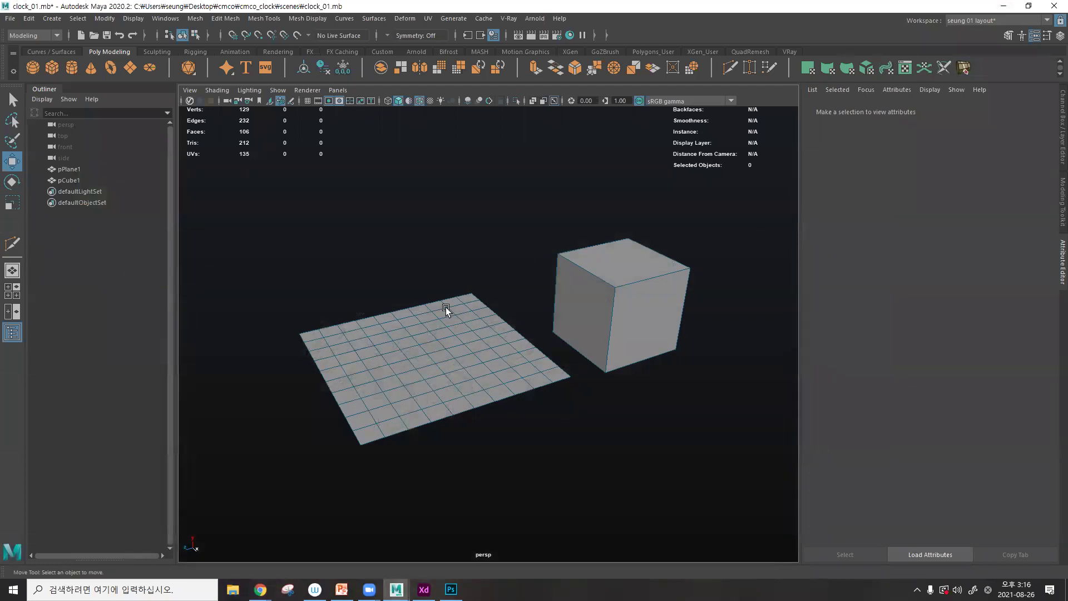
# - Try reducing the plane's Subdivisions Width and Subdivisions Height to 2 each
pyautogui.scroll(2, 438, 379)
pyautogui.click(437, 374)
pyautogui.scroll(4, 436, 367)
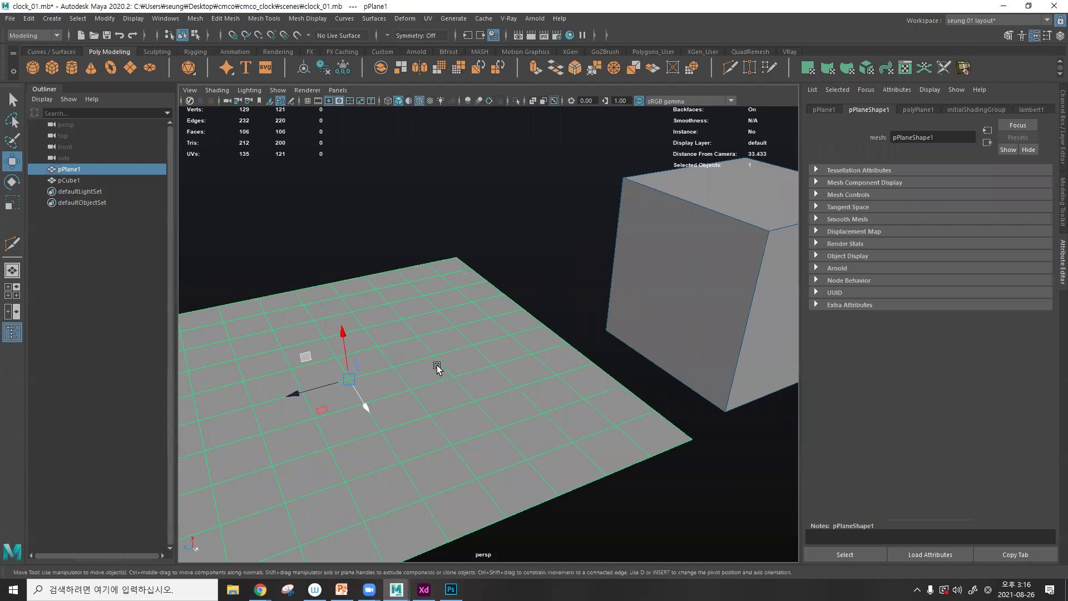
pyautogui.press('t')
pyautogui.click(770, 179)
pyautogui.write('2')
pyautogui.click(772, 190)
pyautogui.write('2')
pyautogui.press('Return')
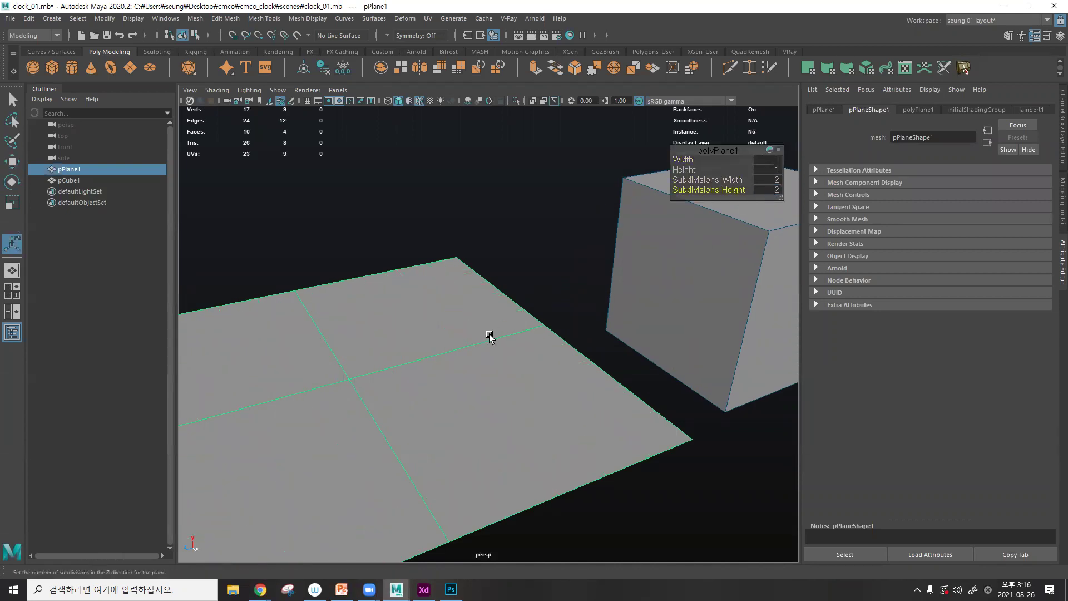
# - Set the plane's Subdivisions Width and Subdivisions Height to 10 each
pyautogui.scroll(2, 456, 312)
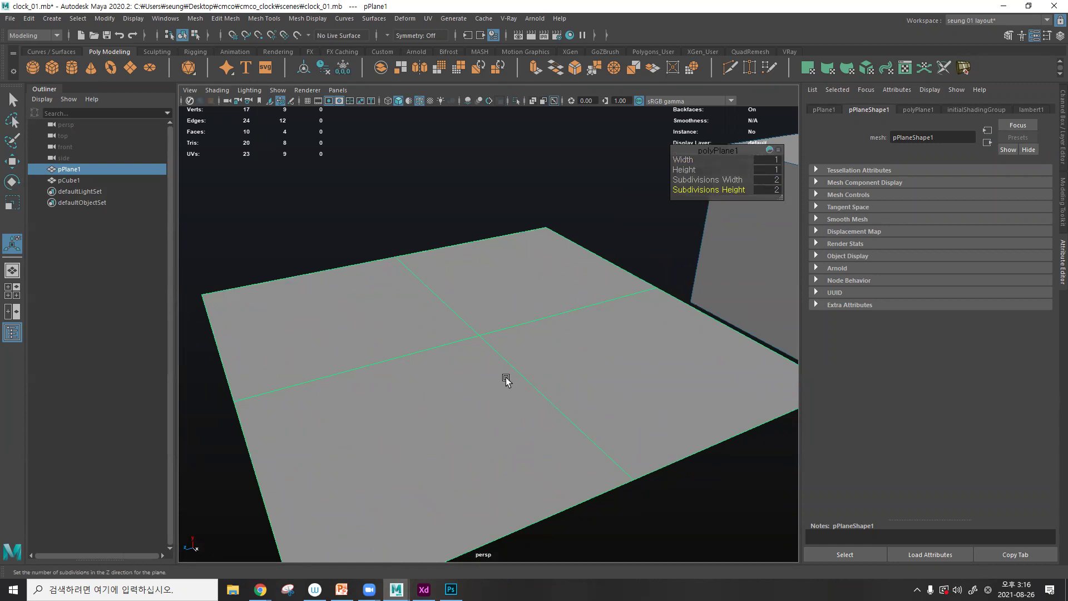
pyautogui.click(777, 180)
pyautogui.write('10')
pyautogui.click(772, 190)
pyautogui.write('10')
pyautogui.press('Return')
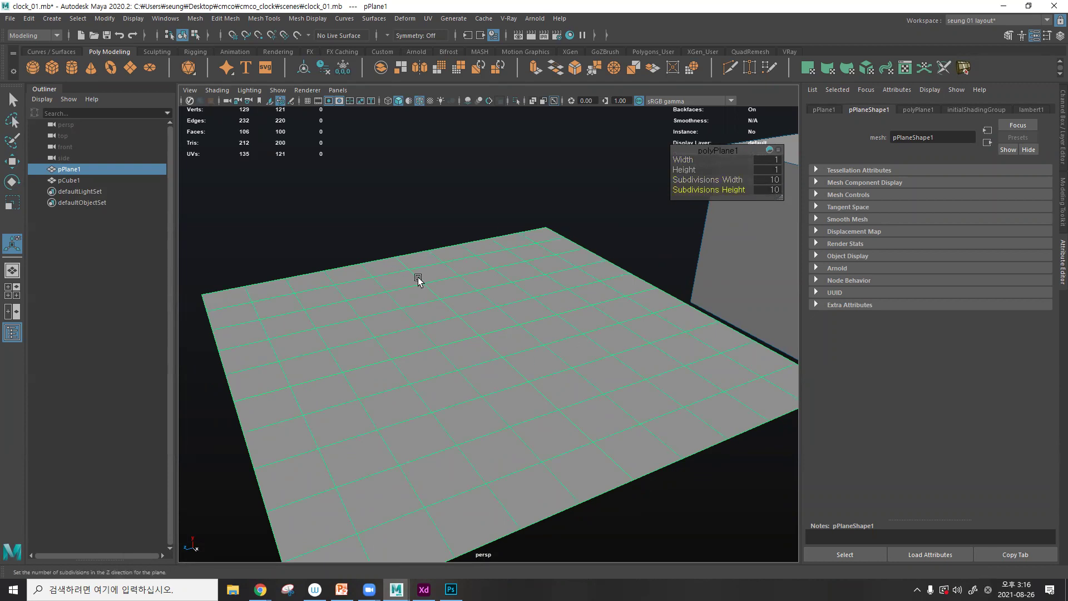
# - Set the cube's Subdivisions Width, Height and Depth to 8 each
pyautogui.keyDown('alt'); pyautogui.moveTo(615, 363); pyautogui.dragTo(489, 330); pyautogui.keyUp('alt')
pyautogui.click(567, 252)
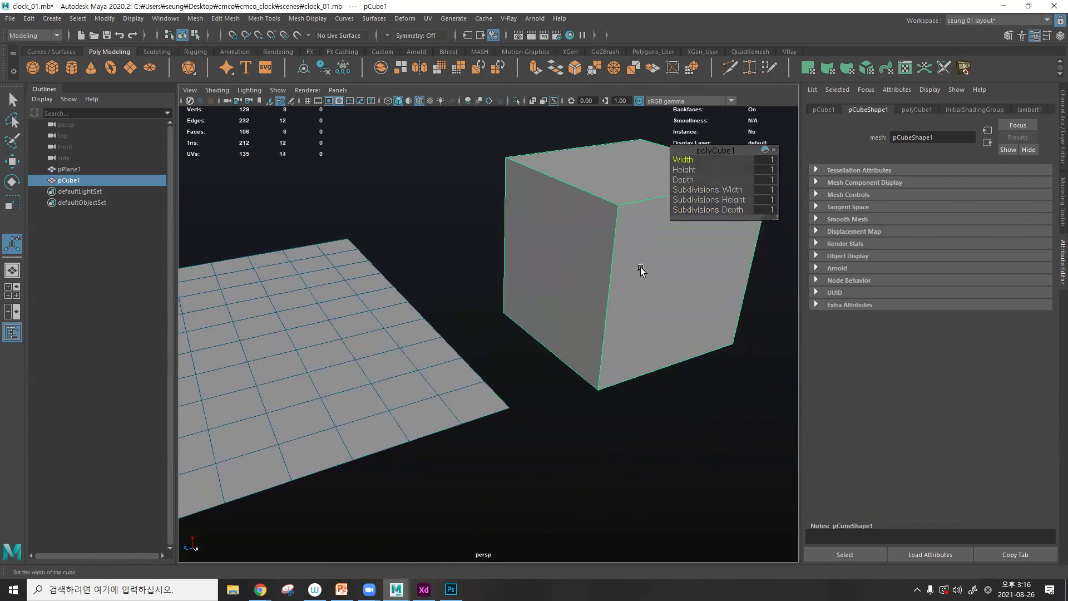
pyautogui.click(762, 189)
pyautogui.write('8')
pyautogui.press('Tab')
pyautogui.write('8')
pyautogui.press('Tab')
pyautogui.write('8')
pyautogui.press('Return')
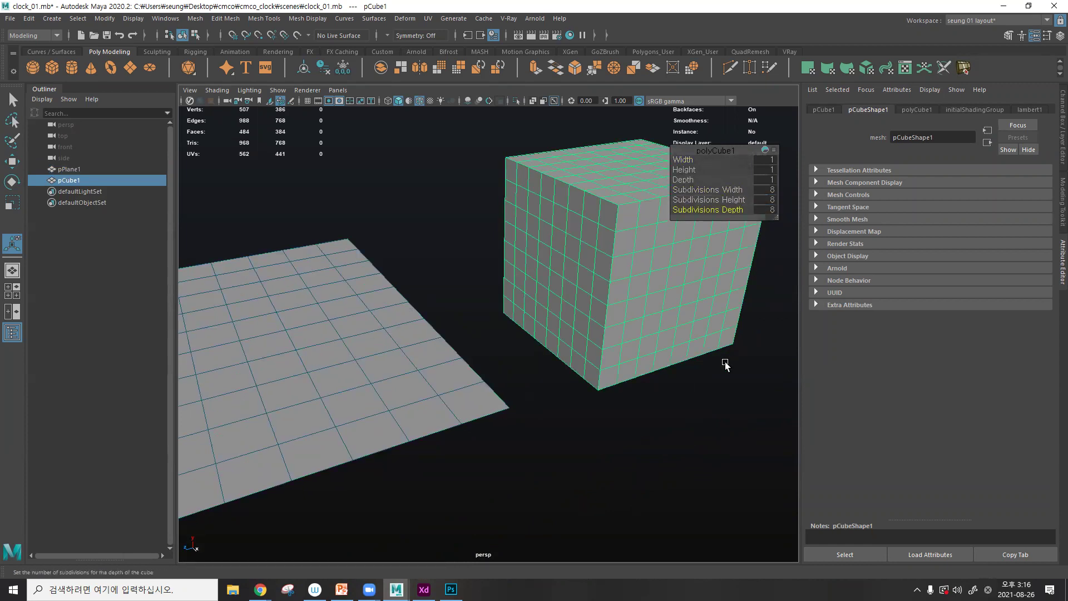
# - Freeze the transformations of the plane and cube together, and check their transform values in the Channel Box
pyautogui.keyDown('alt'); pyautogui.moveTo(677, 373); pyautogui.dragTo(571, 387, button='right'); pyautogui.keyUp('alt')
pyautogui.moveTo(618, 426); pyautogui.dragTo(370, 206)
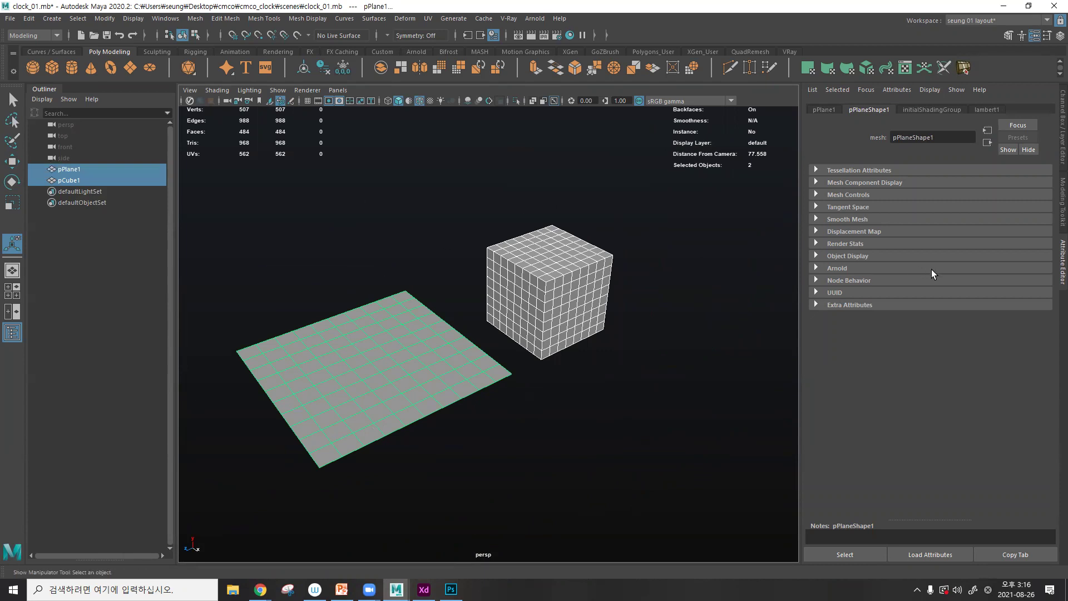
pyautogui.click(105, 19)
pyautogui.click(161, 69)
pyautogui.click(1061, 119)
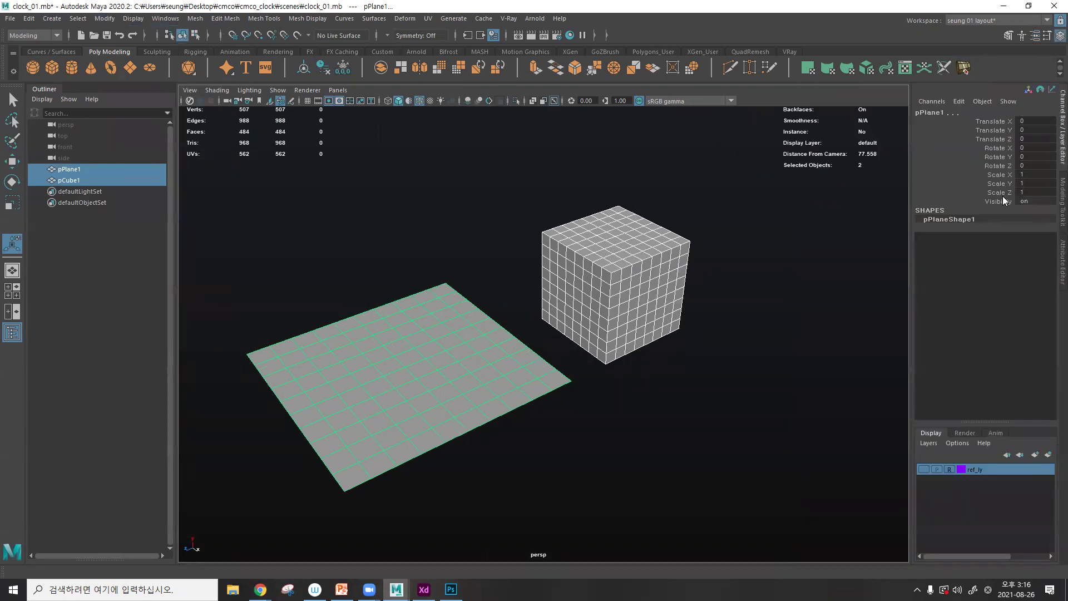
pyautogui.click(721, 291)
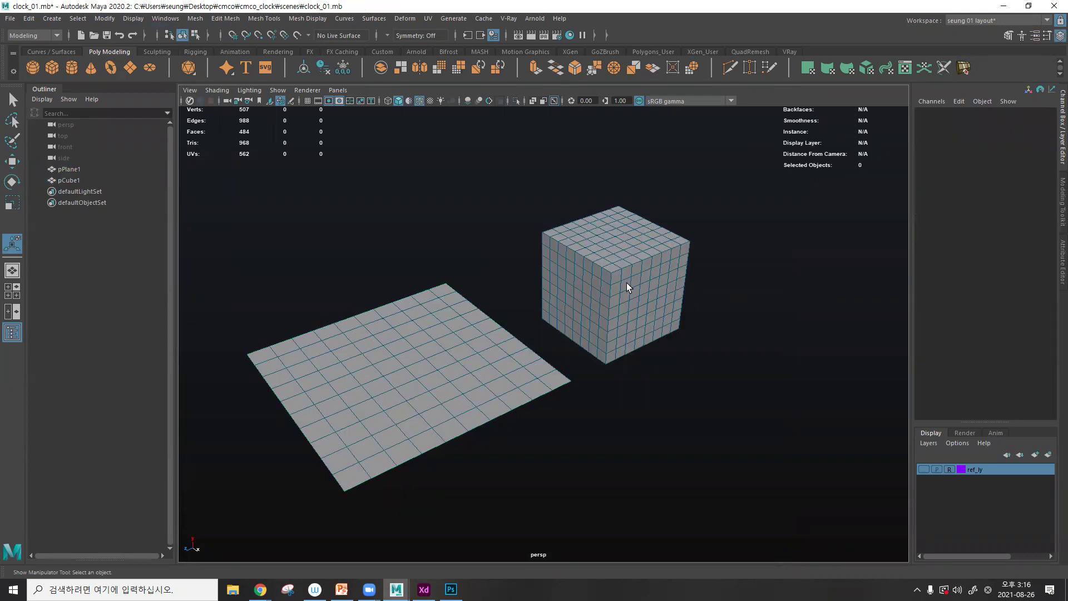
# - Look over the plane and cube and examine the V-Ray displacement commands available for selected objects
pyautogui.keyDown('alt'); pyautogui.moveTo(586, 255); pyautogui.dragTo(592, 270); pyautogui.keyUp('alt')
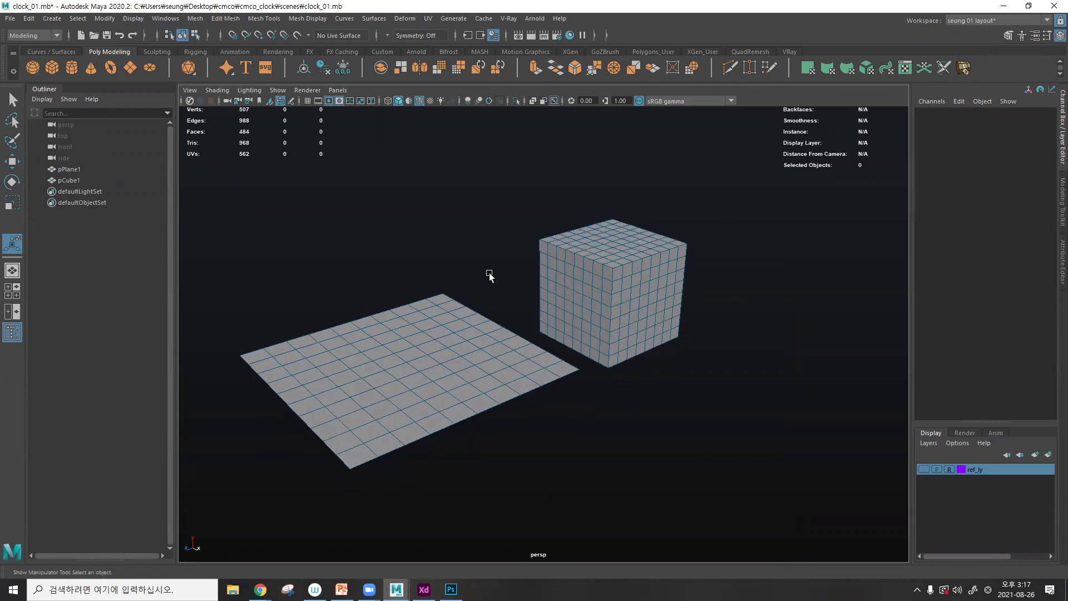
pyautogui.keyDown('alt'); pyautogui.moveTo(409, 354); pyautogui.dragTo(502, 318); pyautogui.keyUp('alt')
pyautogui.keyDown('alt'); pyautogui.moveTo(693, 286); pyautogui.dragTo(651, 258); pyautogui.keyUp('alt')
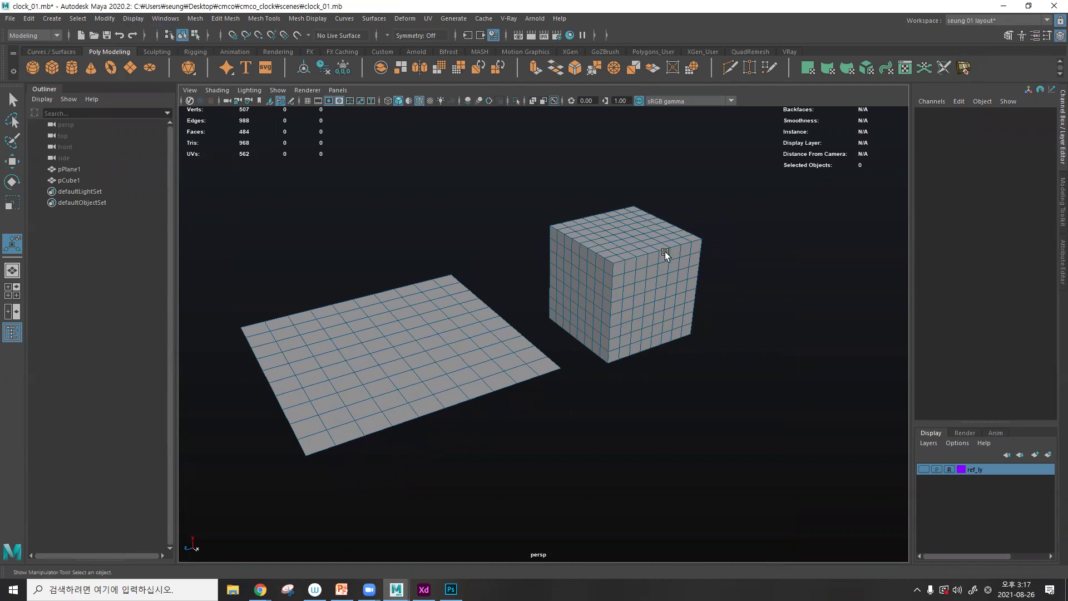
pyautogui.click(646, 244)
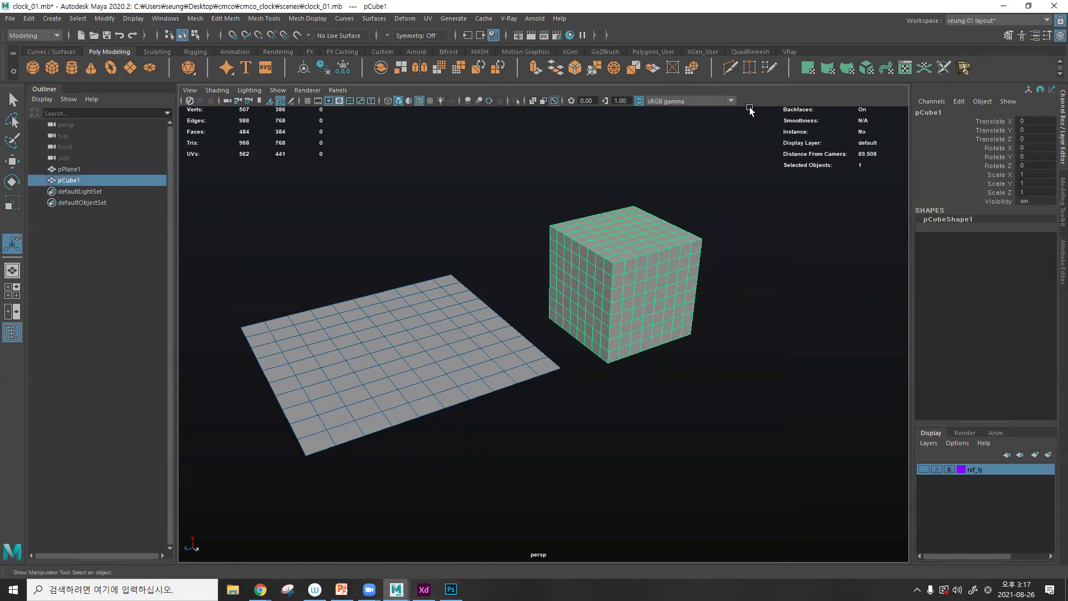
pyautogui.click(786, 52)
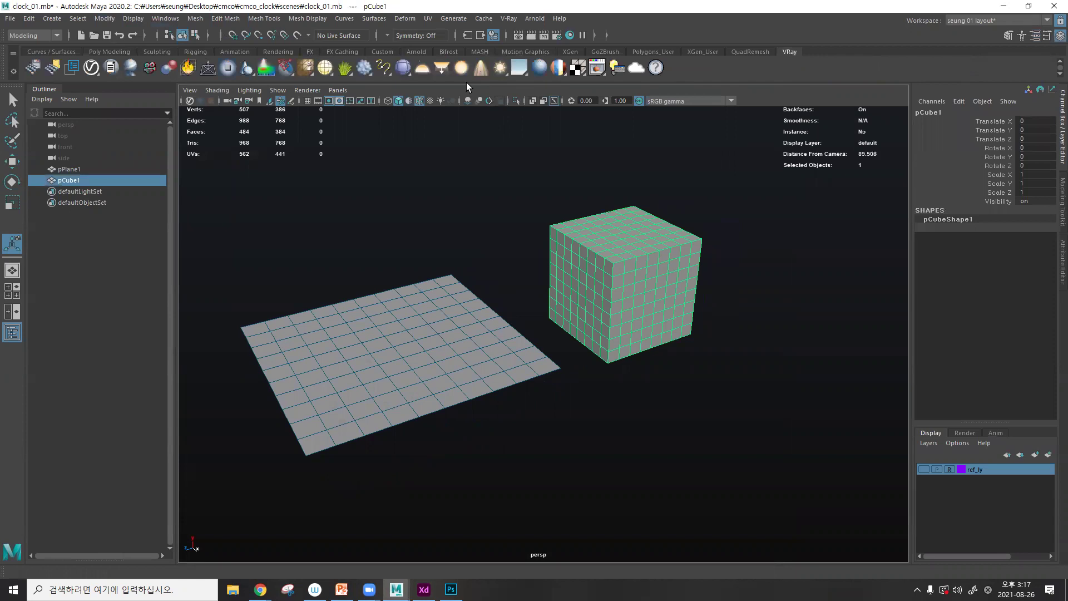
pyautogui.rightClick(362, 68)
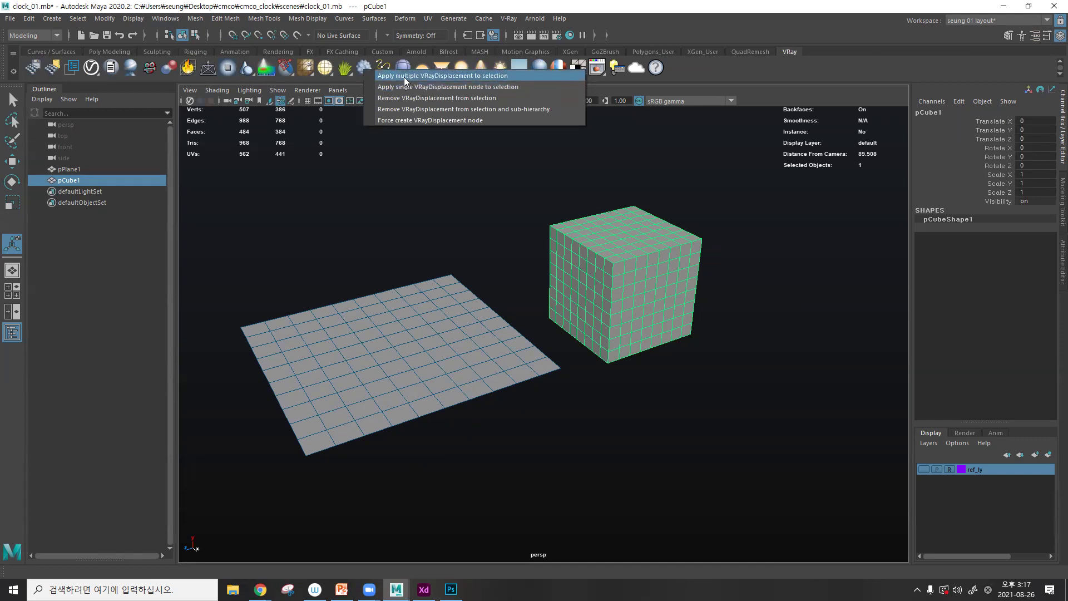
pyautogui.keyDown('shift'); pyautogui.moveTo(692, 433); pyautogui.dragTo(388, 248); pyautogui.keyUp('shift')
pyautogui.click(641, 377)
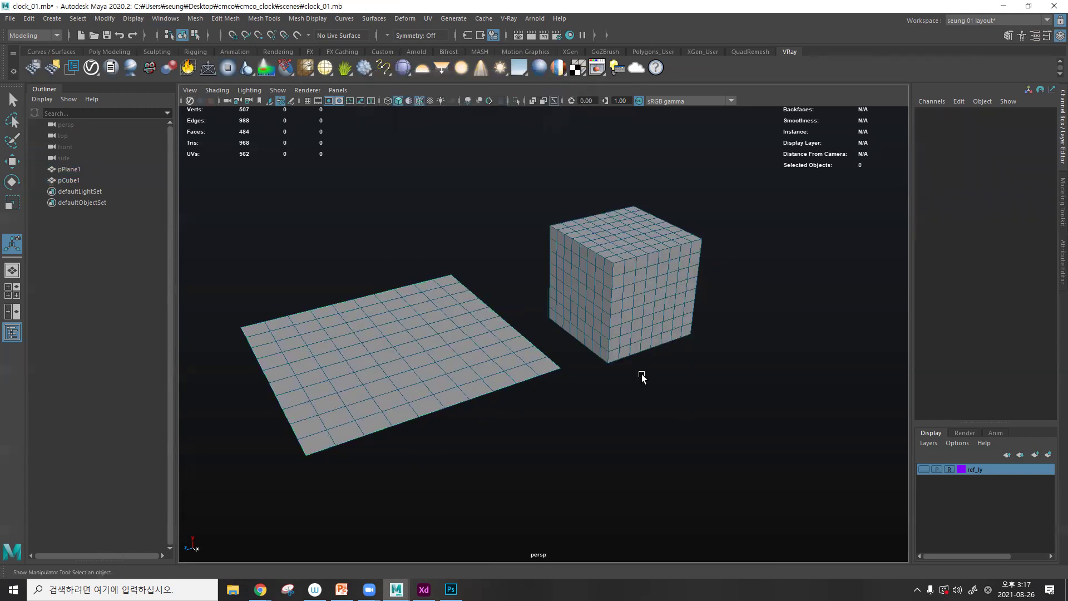
pyautogui.rightClick(369, 72)
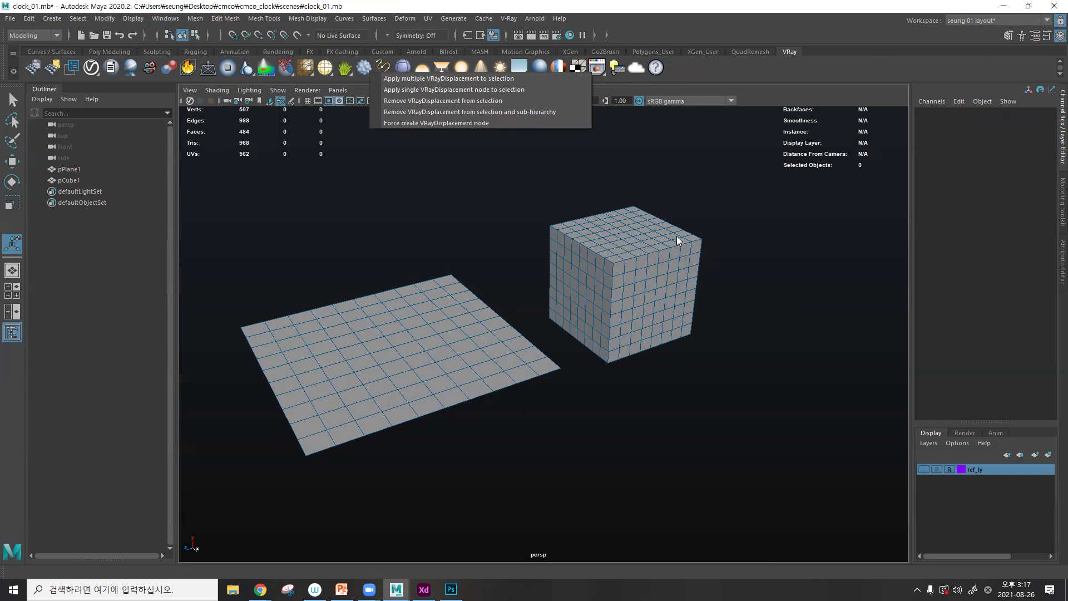
# - Try applying one shared VRayDisplacement node to the plane and cube, inspect its members, and undo it
pyautogui.moveTo(727, 487); pyautogui.dragTo(479, 289)
pyautogui.rightClick(369, 71)
pyautogui.click(380, 82)
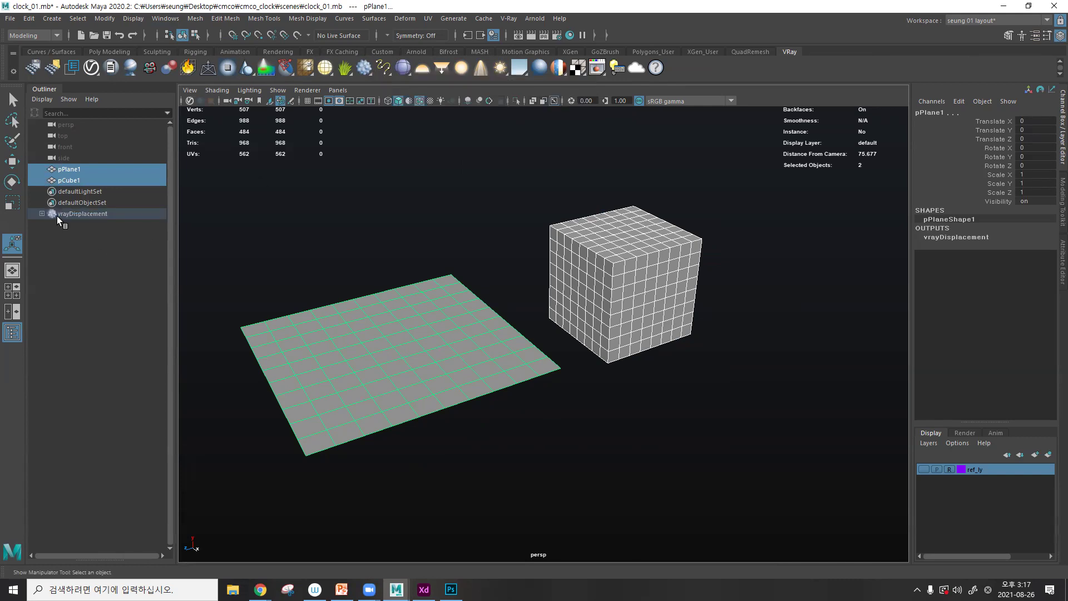
pyautogui.click(42, 214)
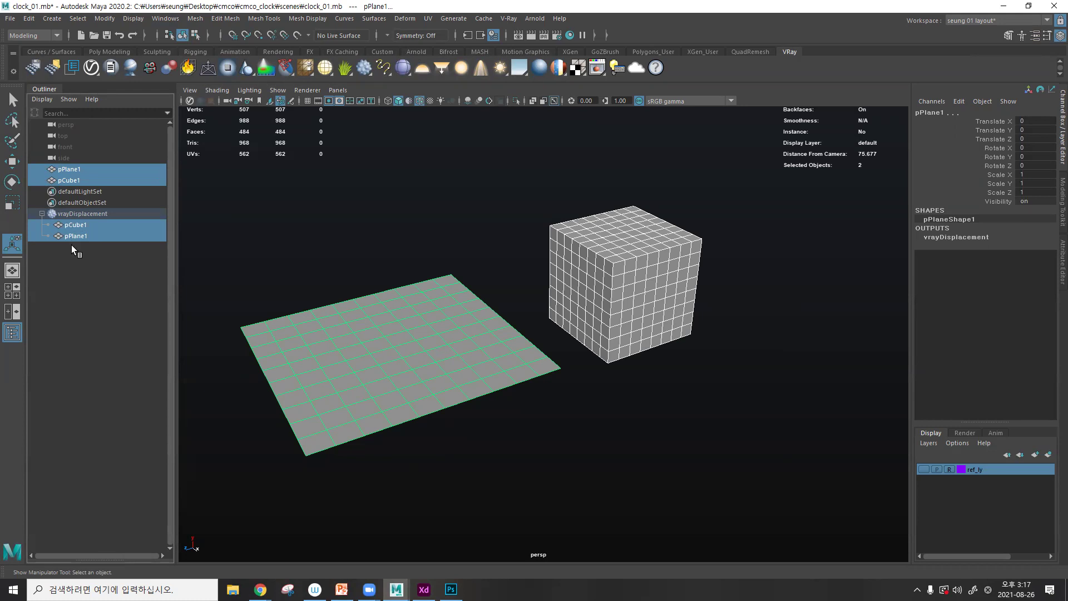
pyautogui.hotkey('ctrl', 'z')
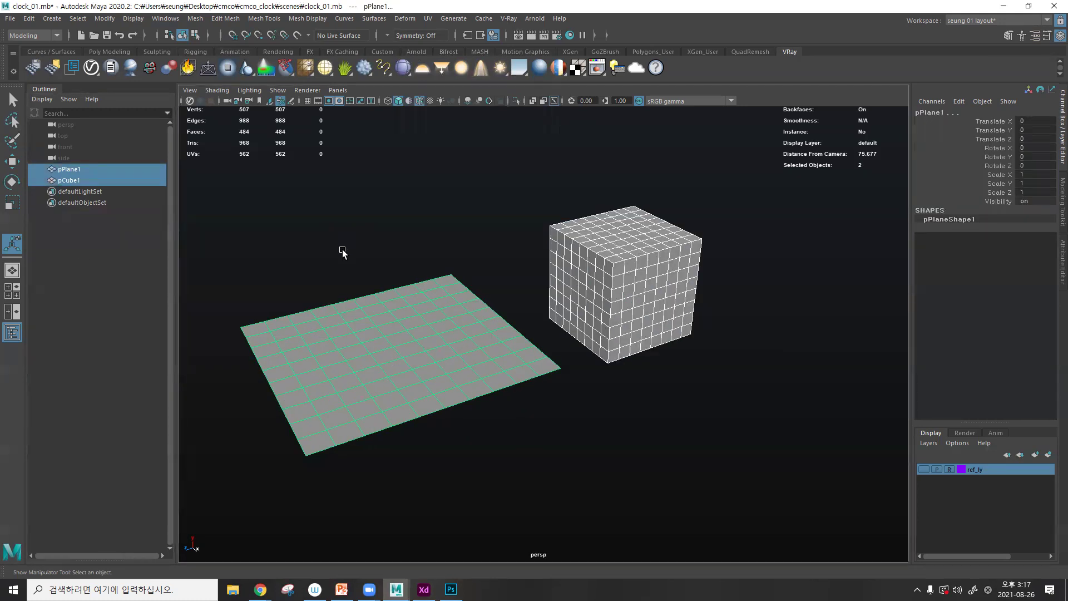
# - Try applying a separate VRayDisplacement node to each of the plane and cube, and inspect both nodes and the cube's displacement commands
pyautogui.rightClick(368, 71)
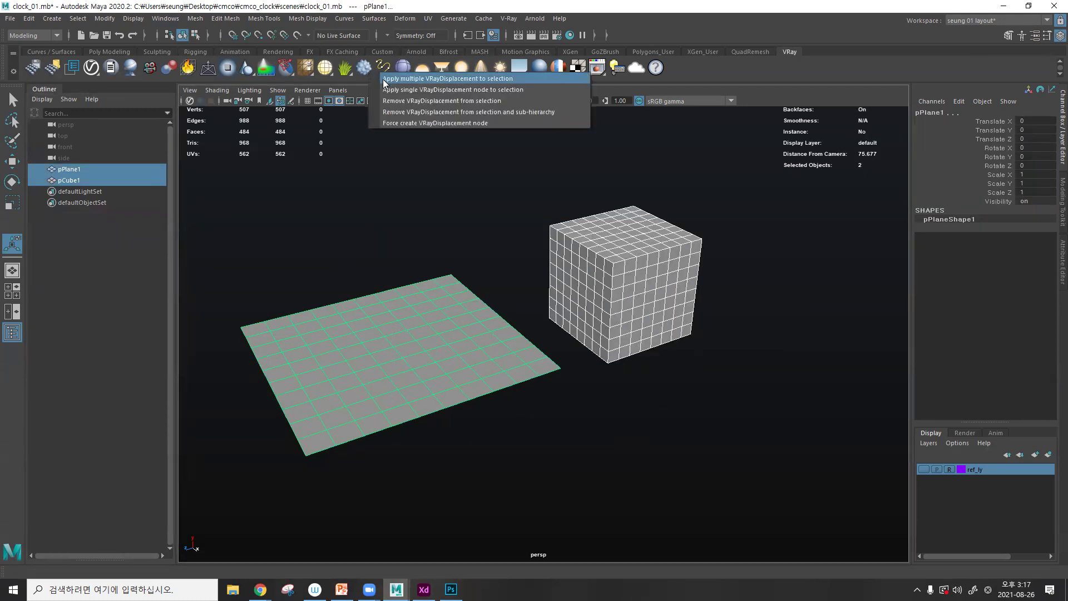
pyautogui.click(384, 78)
pyautogui.click(38, 213)
pyautogui.click(65, 223)
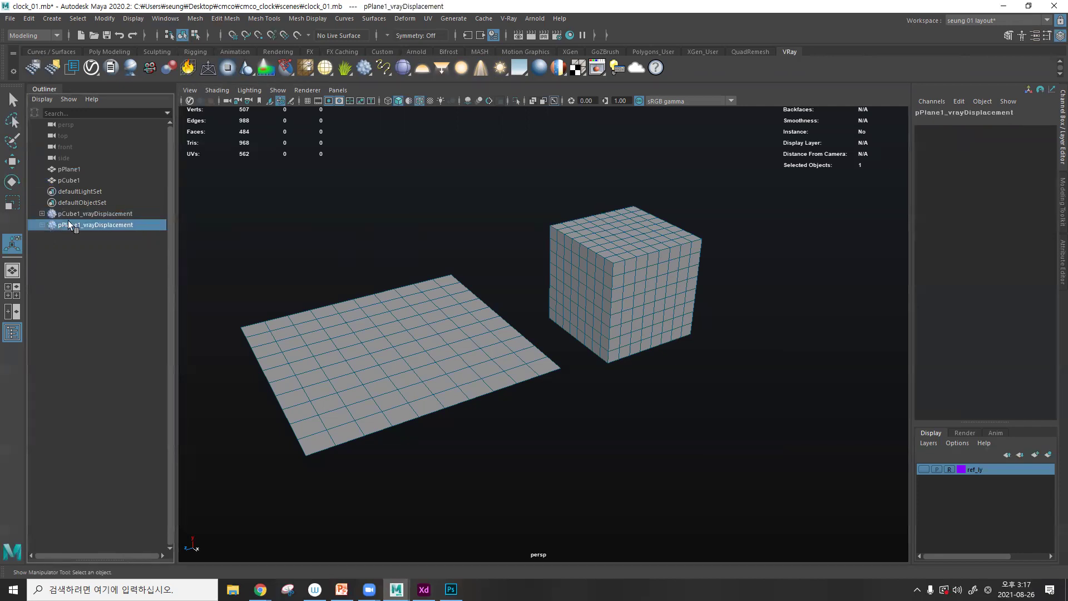
pyautogui.click(82, 214)
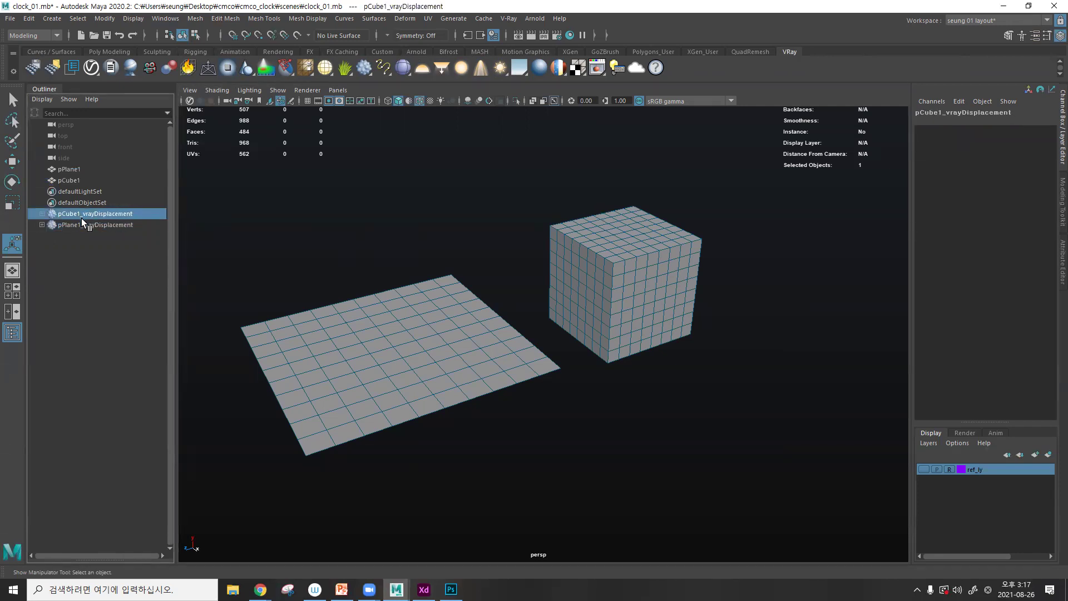
pyautogui.click(84, 226)
pyautogui.click(91, 215)
pyautogui.click(656, 268)
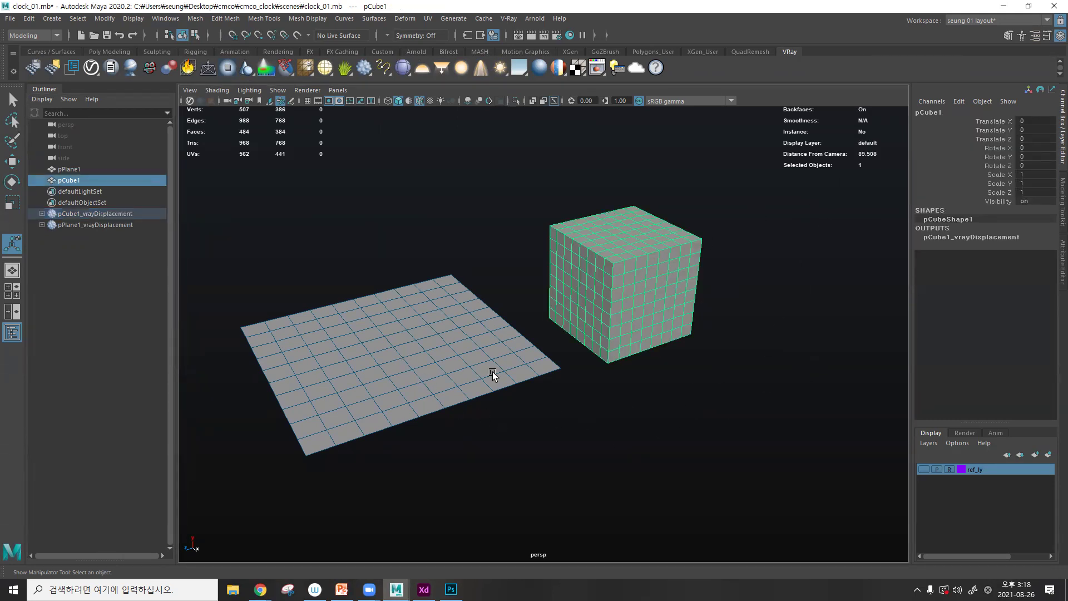
pyautogui.click(381, 69)
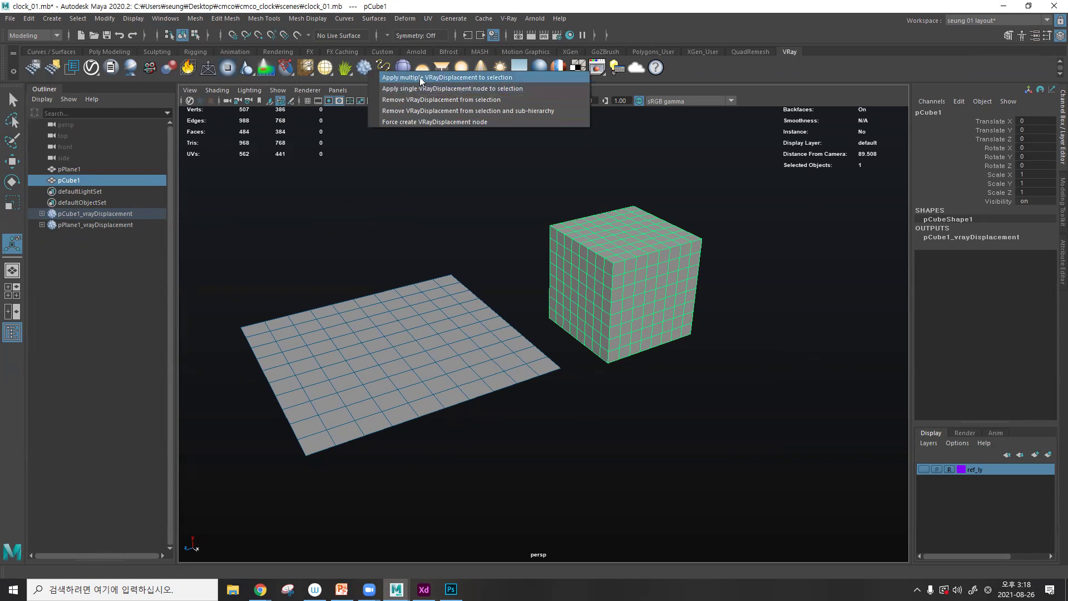
pyautogui.click(419, 182)
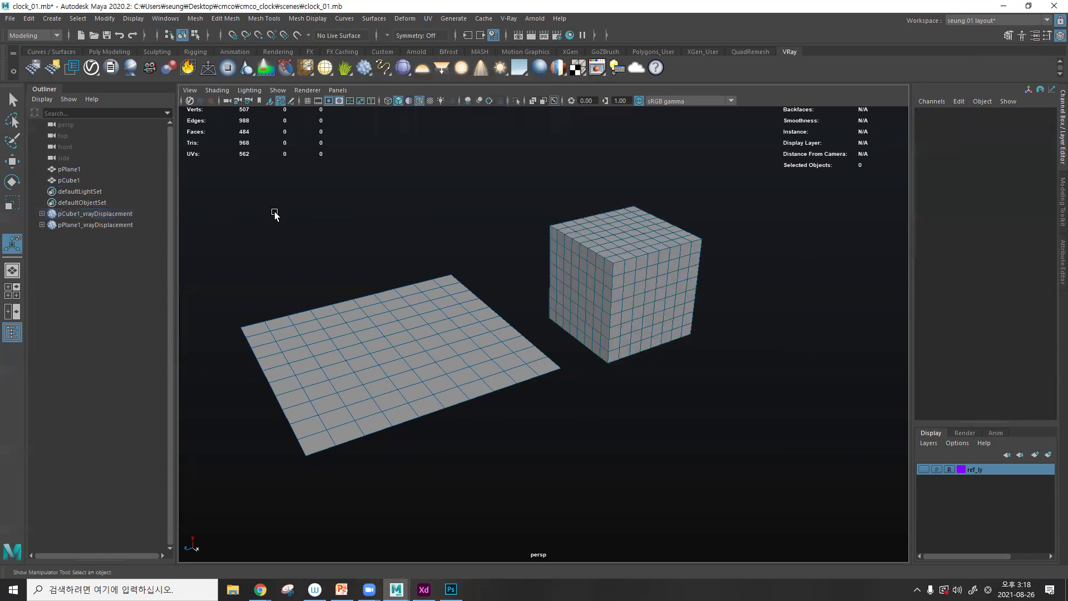
# - Delete the separate VRayDisplacement nodes of the cube and the plane
pyautogui.click(91, 223)
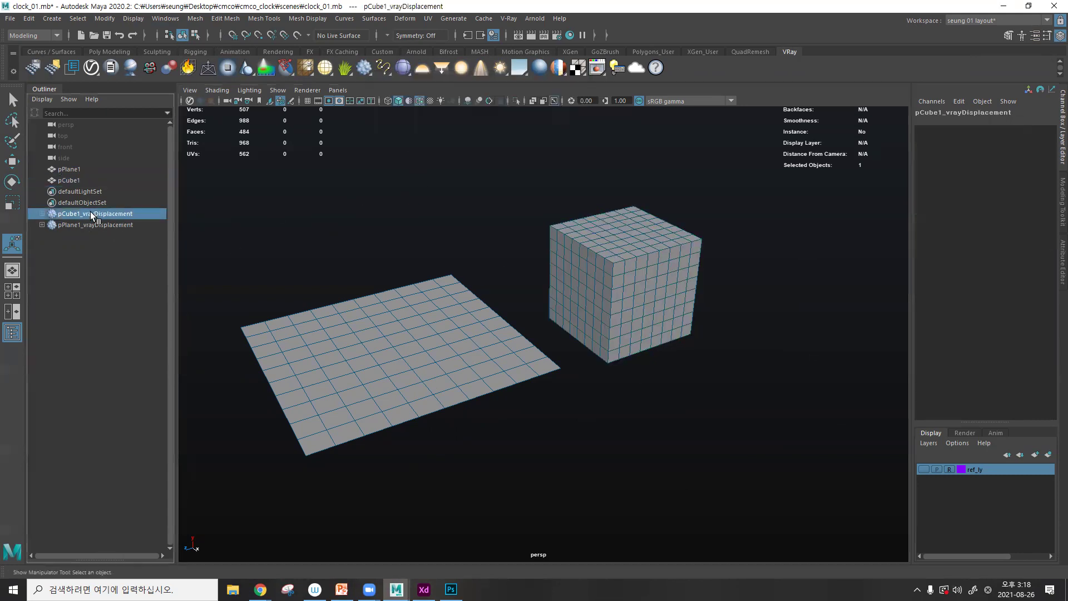
pyautogui.click(94, 222)
pyautogui.click(93, 215)
pyautogui.press('Delete')
pyautogui.click(96, 216)
pyautogui.press('Delete')
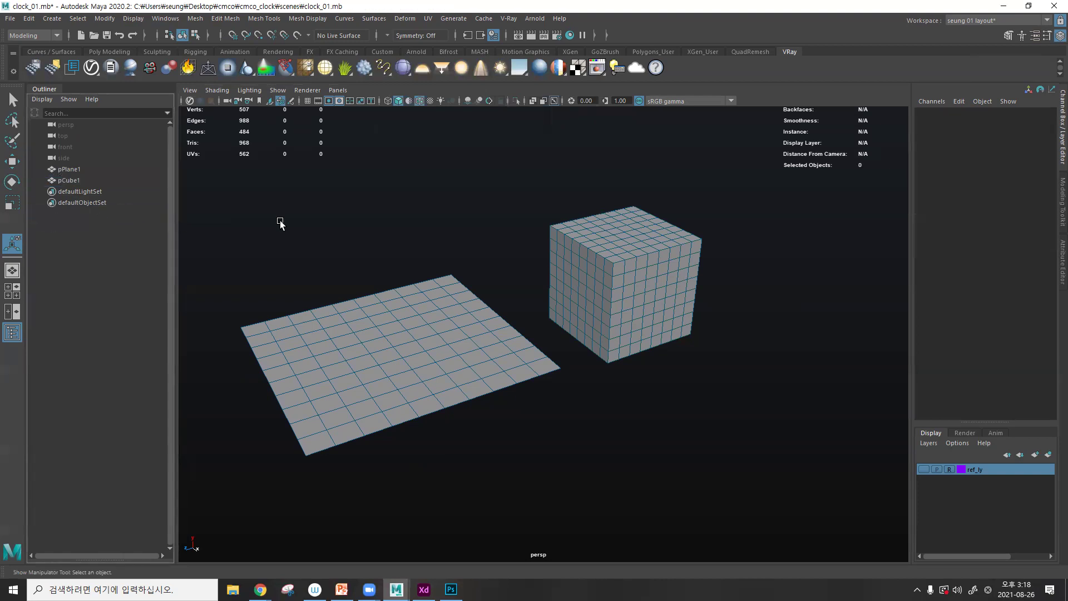
# - Apply a single VRayDisplacement node to the cube only
pyautogui.click(589, 231)
pyautogui.rightClick(369, 70)
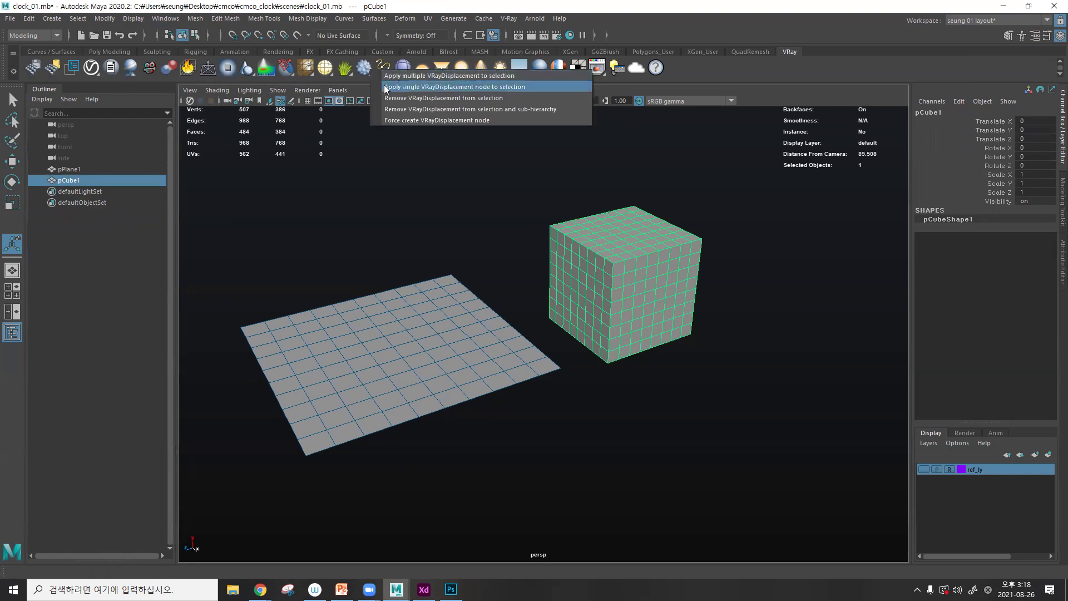
pyautogui.click(388, 88)
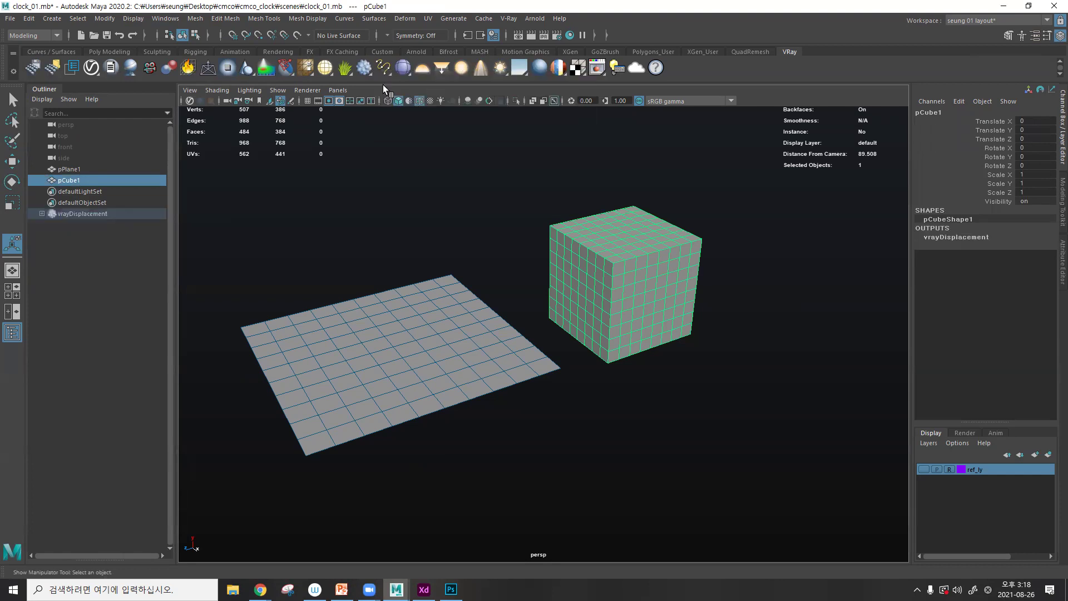
pyautogui.click(774, 234)
pyautogui.keyDown('alt'); pyautogui.moveTo(746, 231); pyautogui.dragTo(640, 254, button='middle'); pyautogui.keyUp('alt')
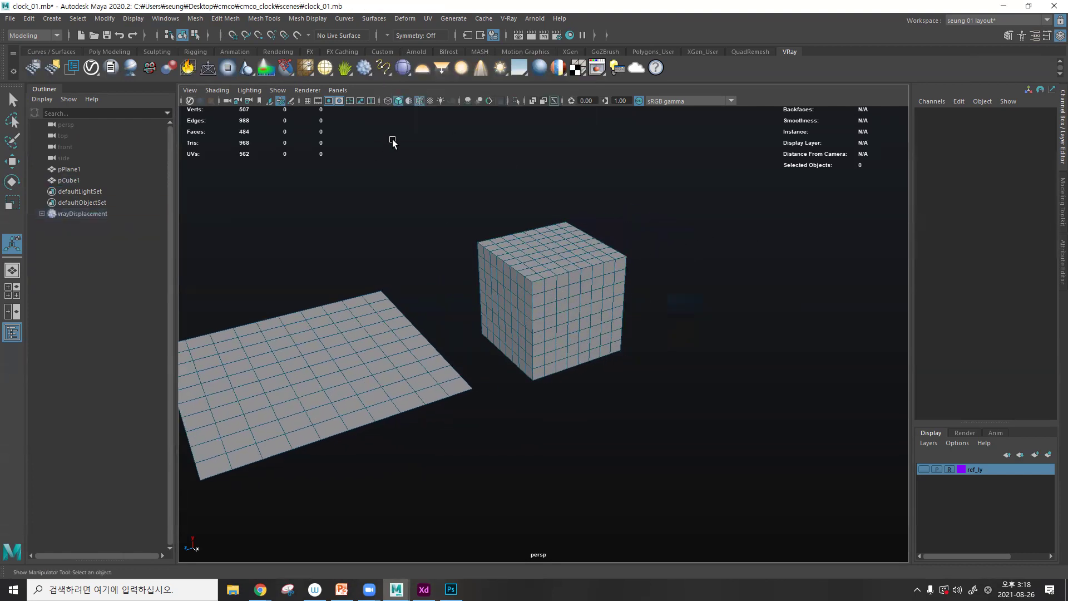
# - Add a V-Ray dome light that uses a dome texture, a File node loading Tomoco.EXR from sourceimages
pyautogui.click(423, 69)
pyautogui.hotkey('ctrl', 'a')
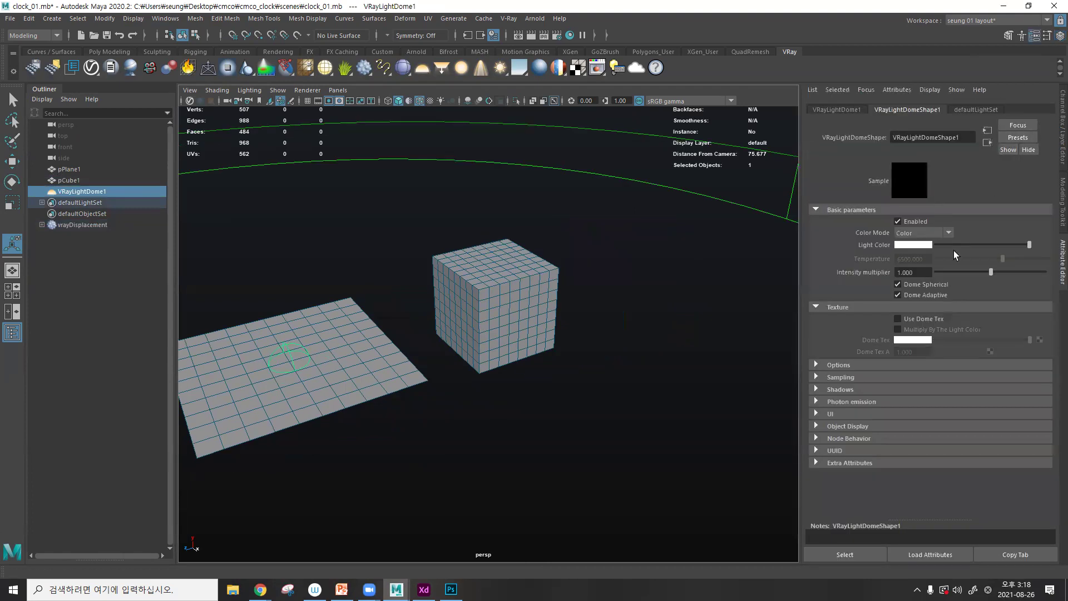
pyautogui.click(926, 319)
pyautogui.click(1038, 339)
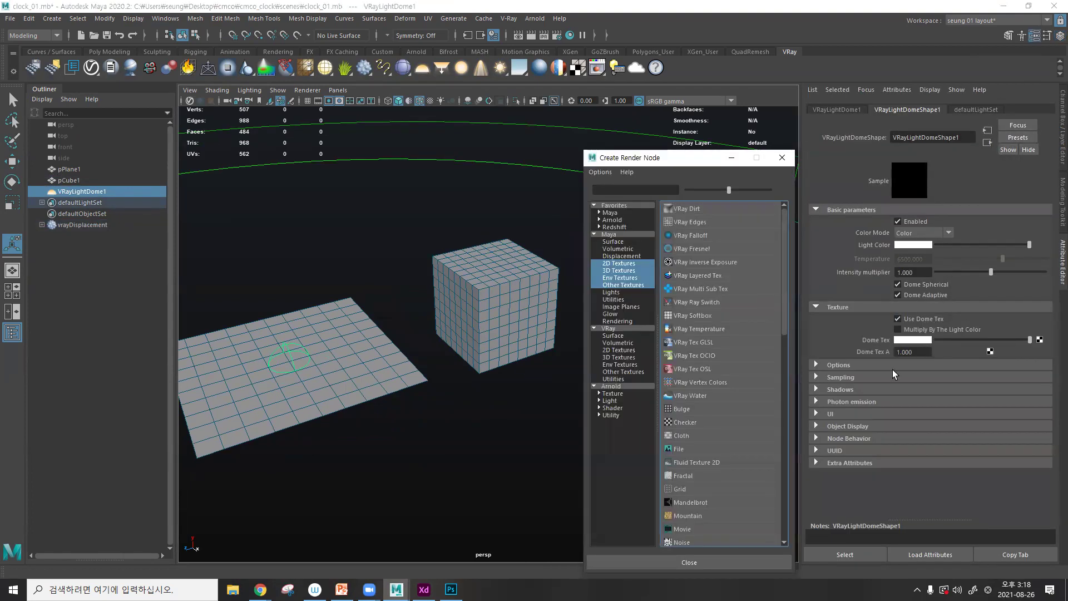
pyautogui.click(690, 449)
pyautogui.click(1041, 262)
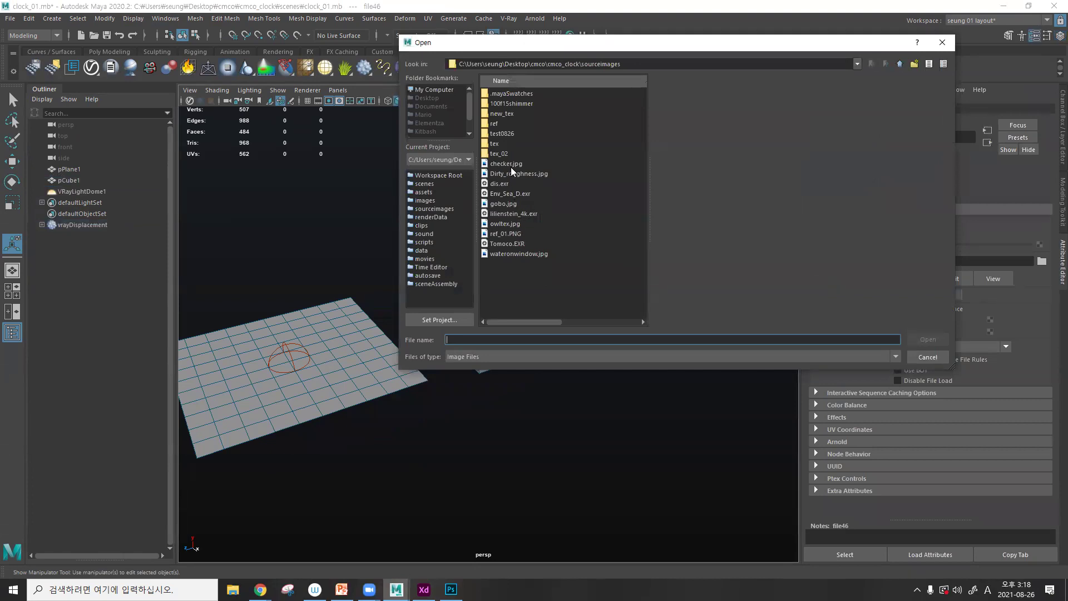
pyautogui.click(506, 243)
pyautogui.click(926, 339)
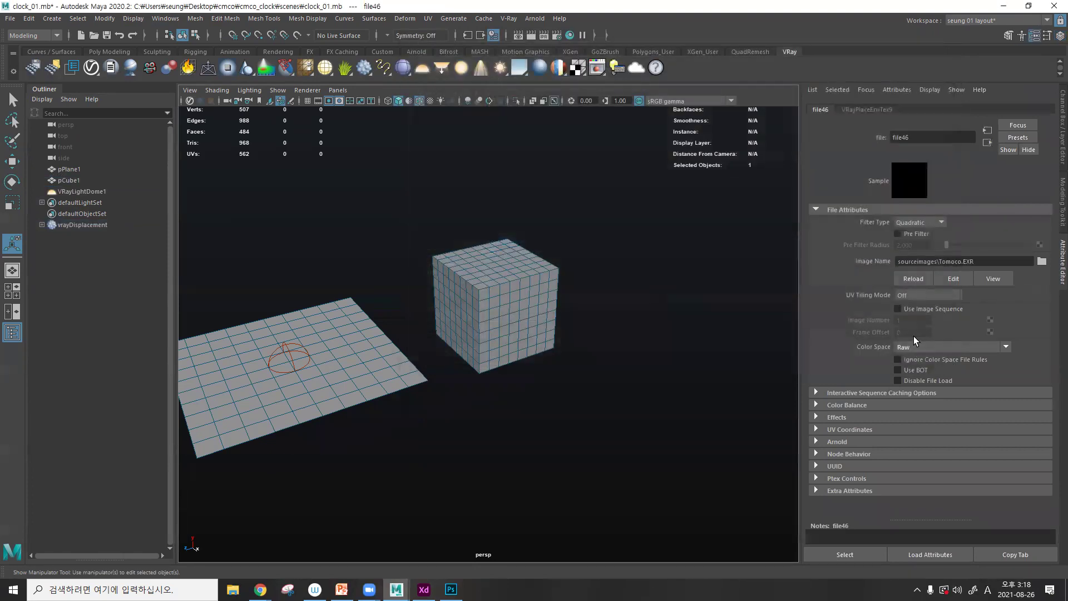
# - Start a V-Ray interactive render of the cube and plane, and move the smaller frame buffer window clear of the viewport
pyautogui.scroll(4, 524, 317)
pyautogui.scroll(-2, 496, 289)
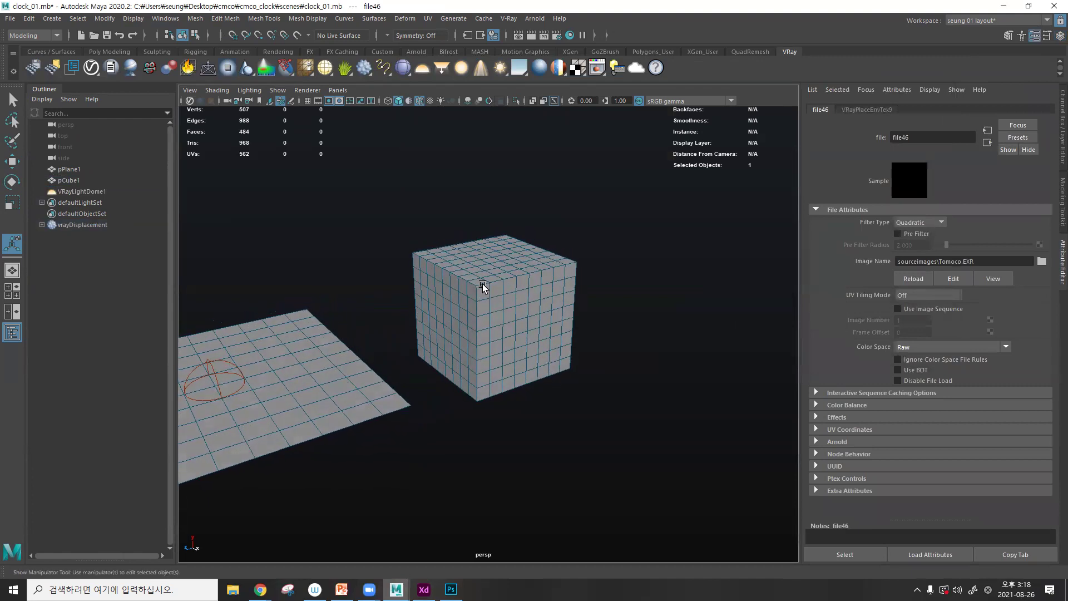
pyautogui.click(538, 34)
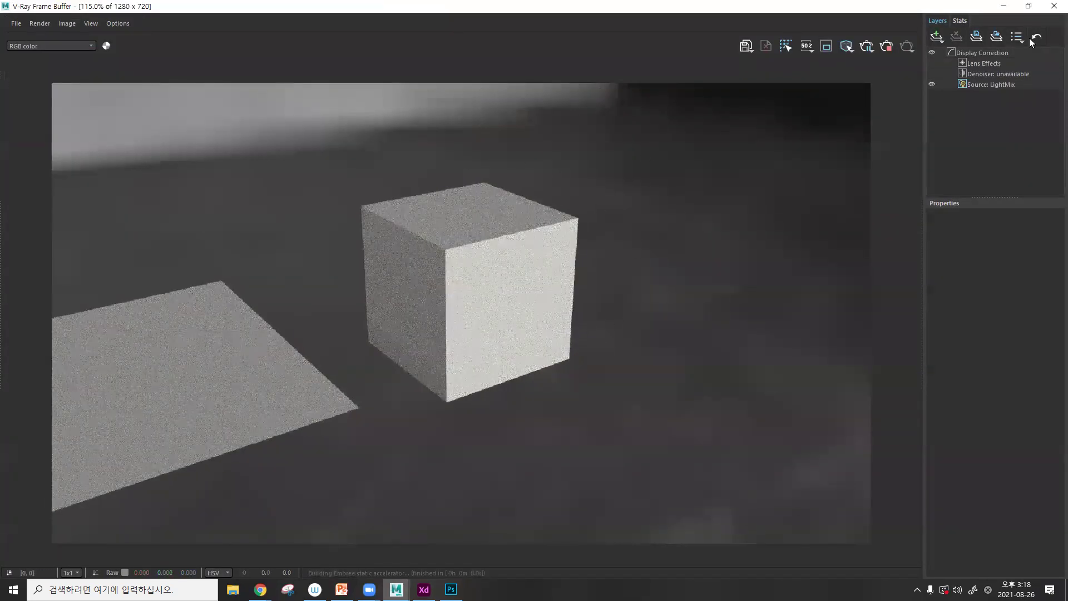
pyautogui.click(1029, 6)
pyautogui.moveTo(973, 10); pyautogui.dragTo(910, 48)
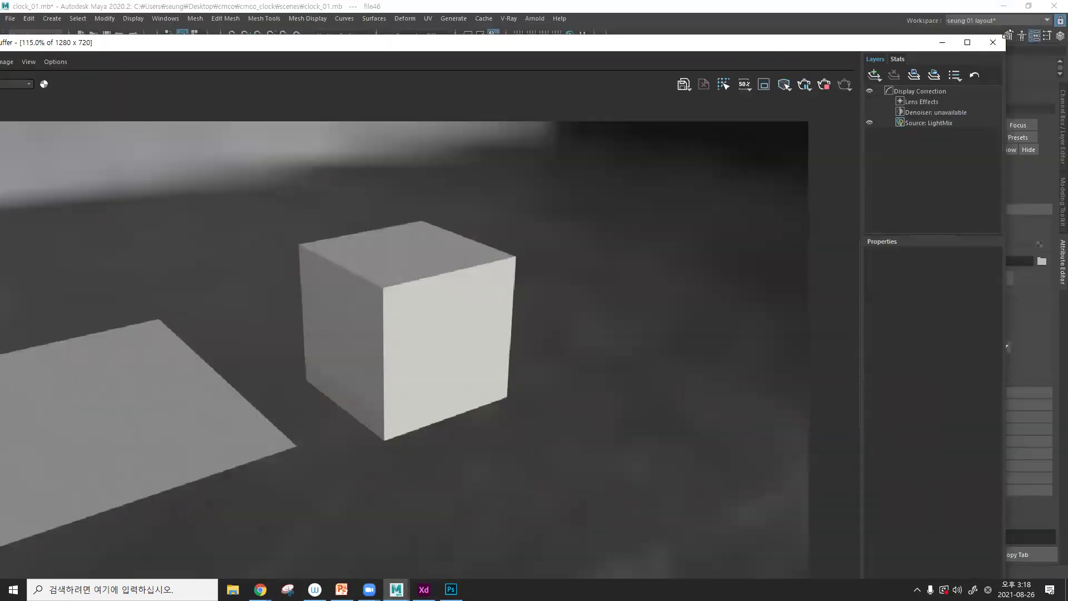
pyautogui.moveTo(1007, 35); pyautogui.dragTo(686, 203)
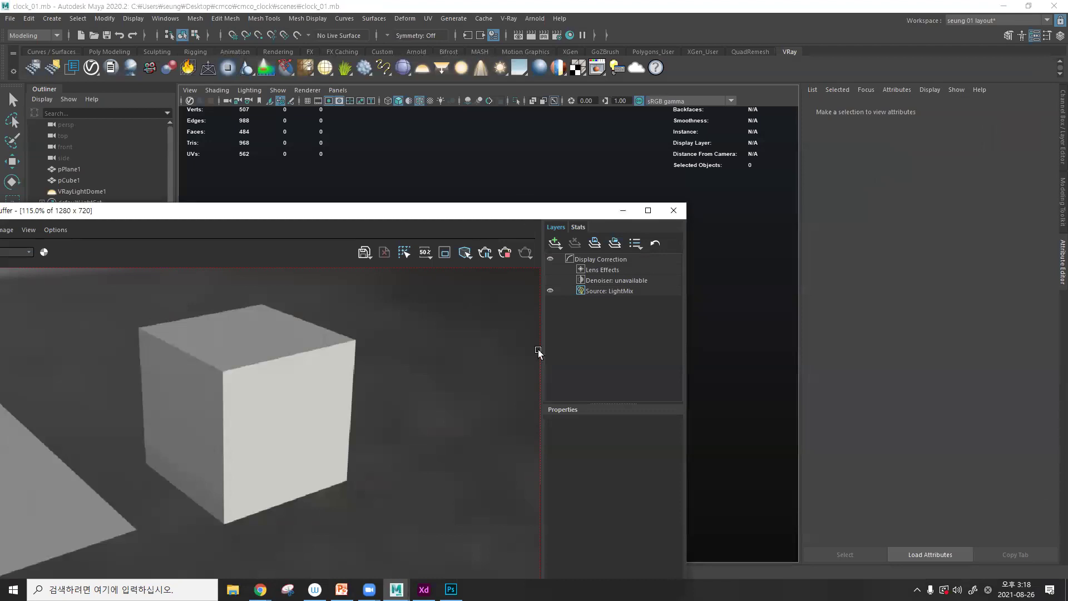
pyautogui.moveTo(522, 210); pyautogui.dragTo(538, 360)
# - Make the dome light invisible to the camera in its Options attributes
pyautogui.click(507, 349)
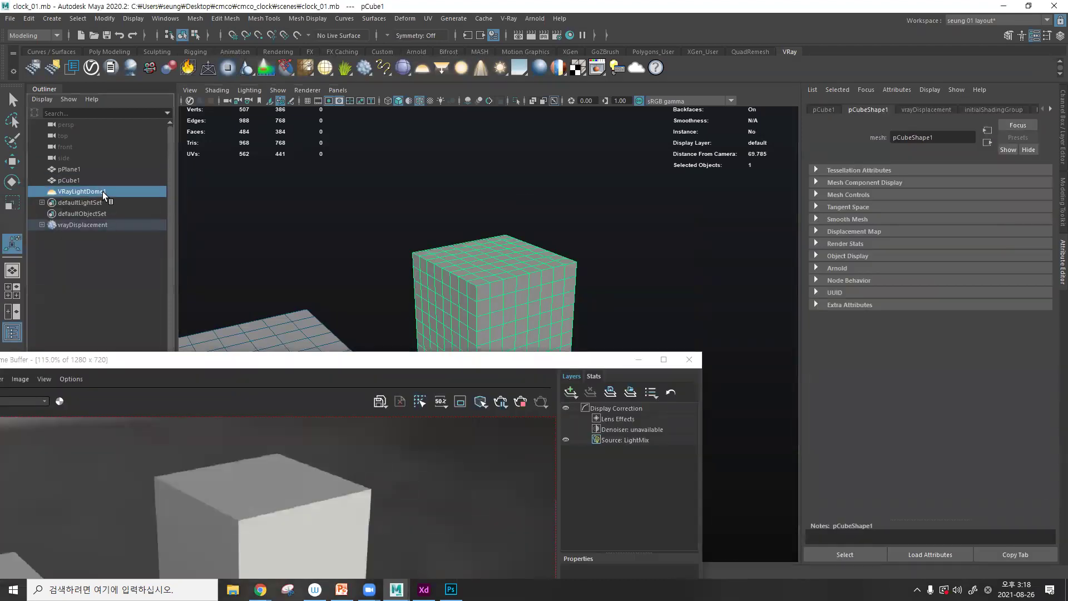
pyautogui.click(83, 192)
pyautogui.click(831, 366)
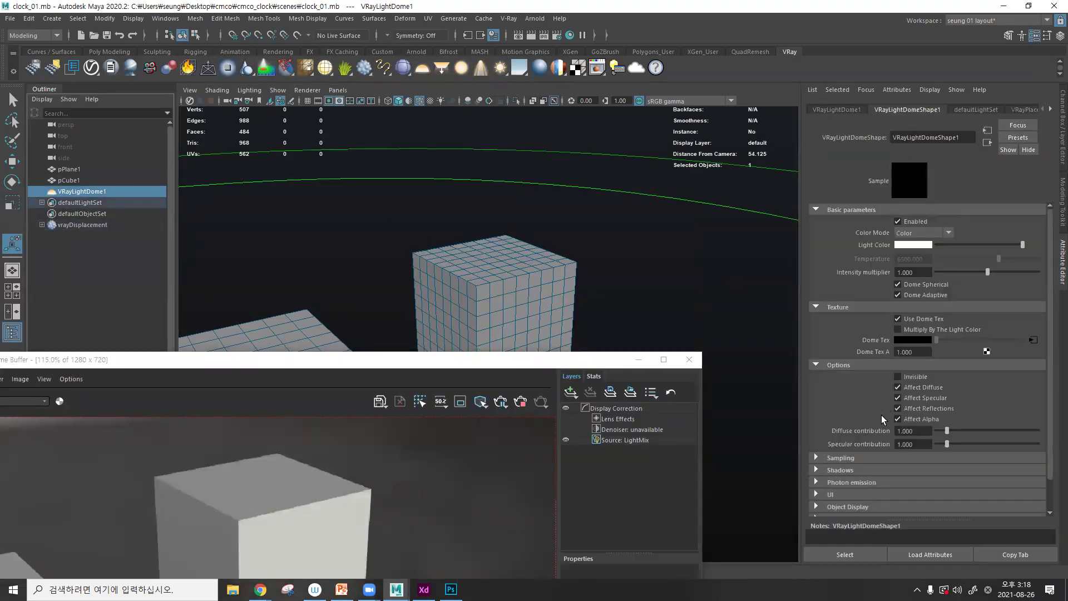
pyautogui.click(915, 378)
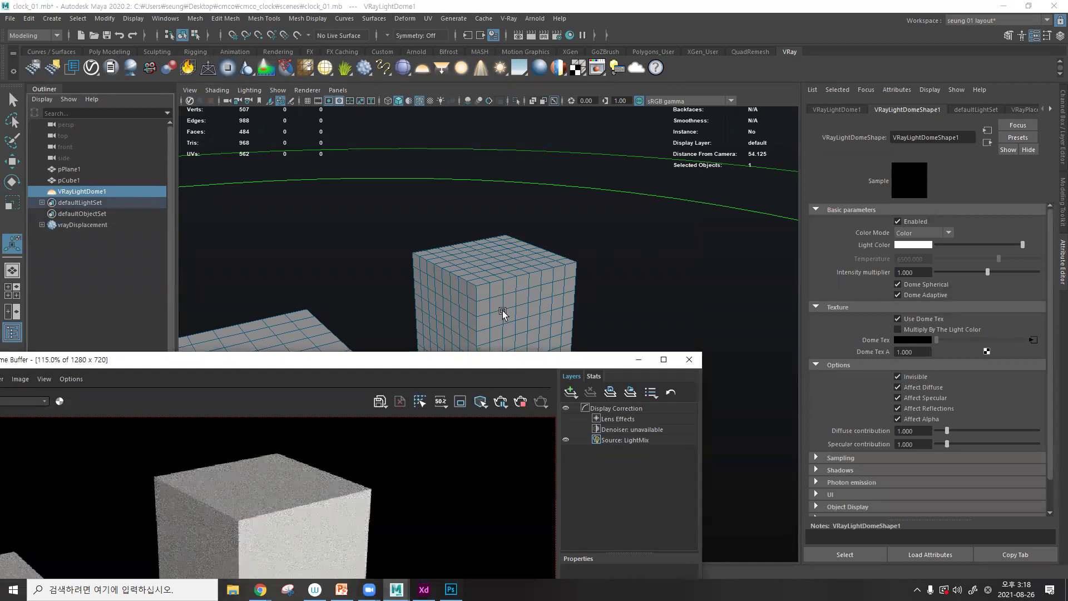
# - Create a new perspective camera from the current view and look through it in a single full-size viewport
pyautogui.moveTo(457, 360); pyautogui.dragTo(711, 129)
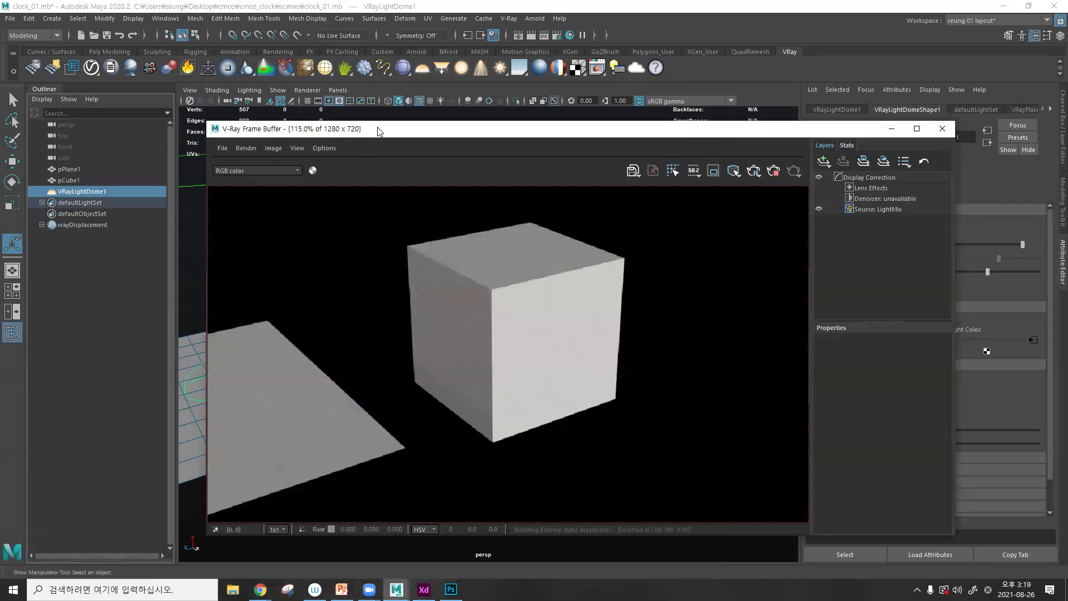
pyautogui.moveTo(378, 132); pyautogui.dragTo(572, 368)
pyautogui.click(617, 248)
pyautogui.press('space')
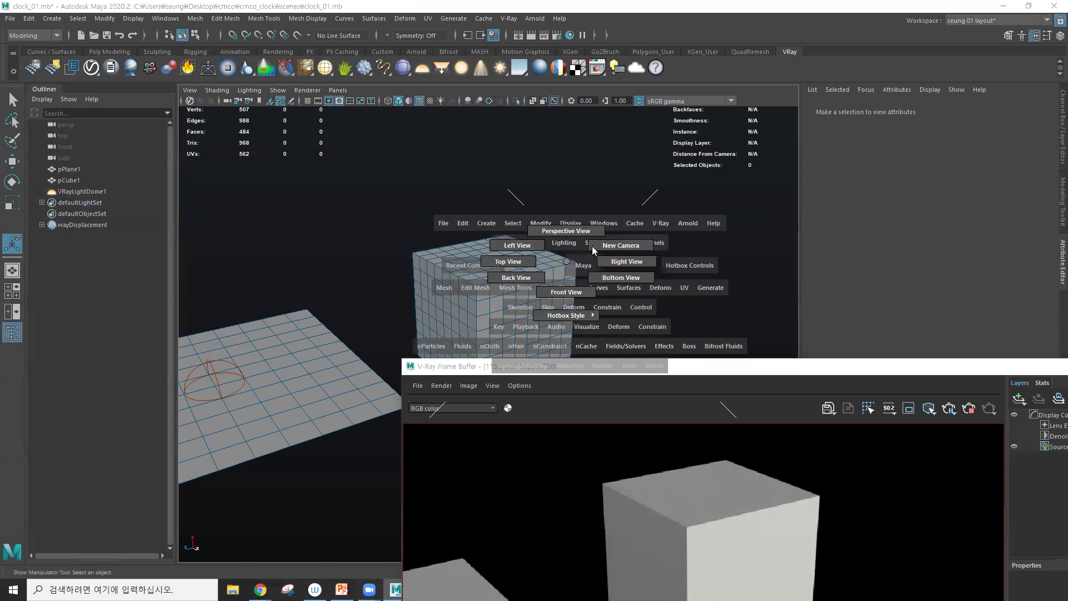
pyautogui.click(594, 250)
pyautogui.press('space')
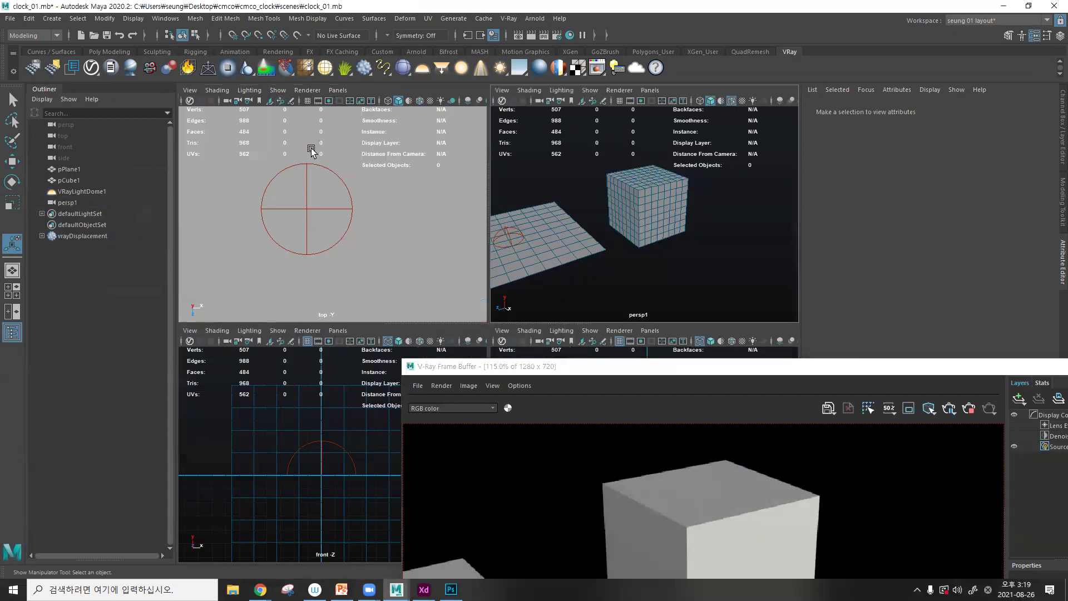
pyautogui.click(338, 90)
pyautogui.moveTo(378, 99)
pyautogui.click(473, 107)
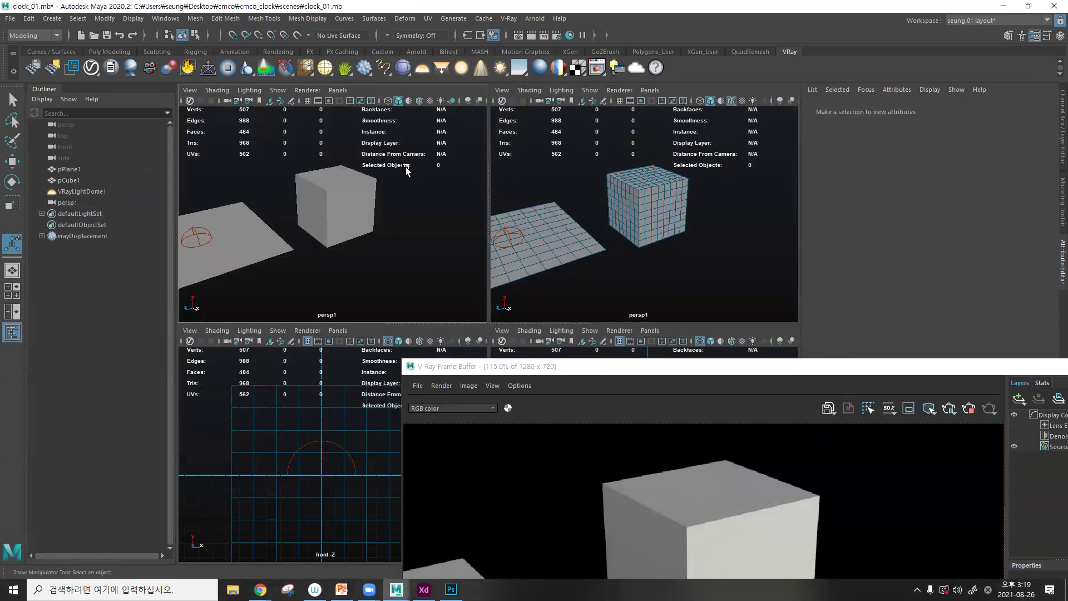
pyautogui.press('space')
# - Render the scene interactively from the new camera, and resize and reposition the frame buffer beside the Outliner
pyautogui.click(968, 409)
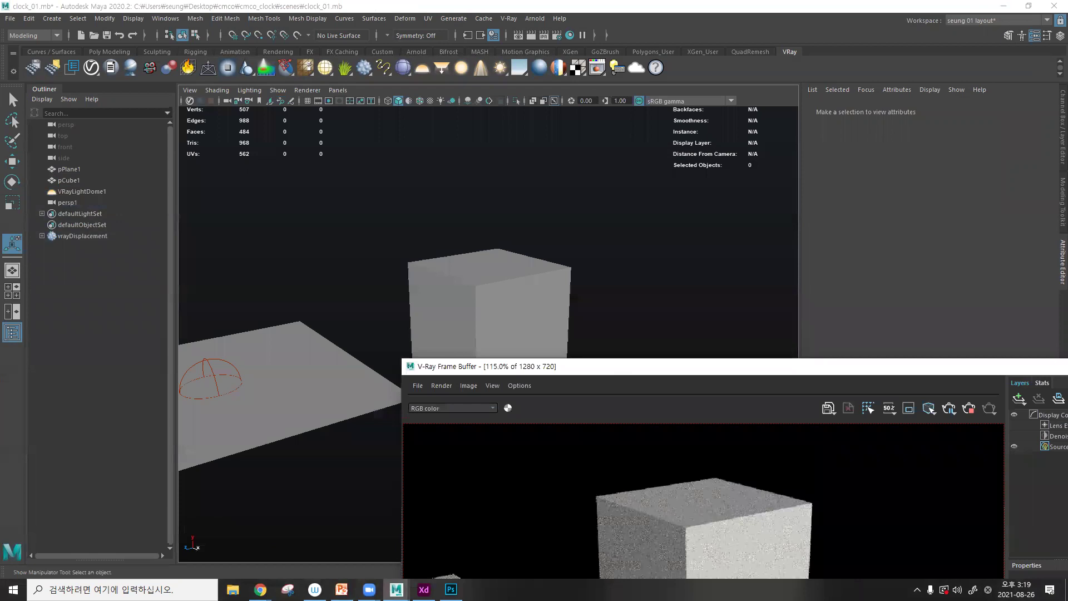
pyautogui.keyDown('alt'); pyautogui.moveTo(527, 317); pyautogui.dragTo(607, 318); pyautogui.keyUp('alt')
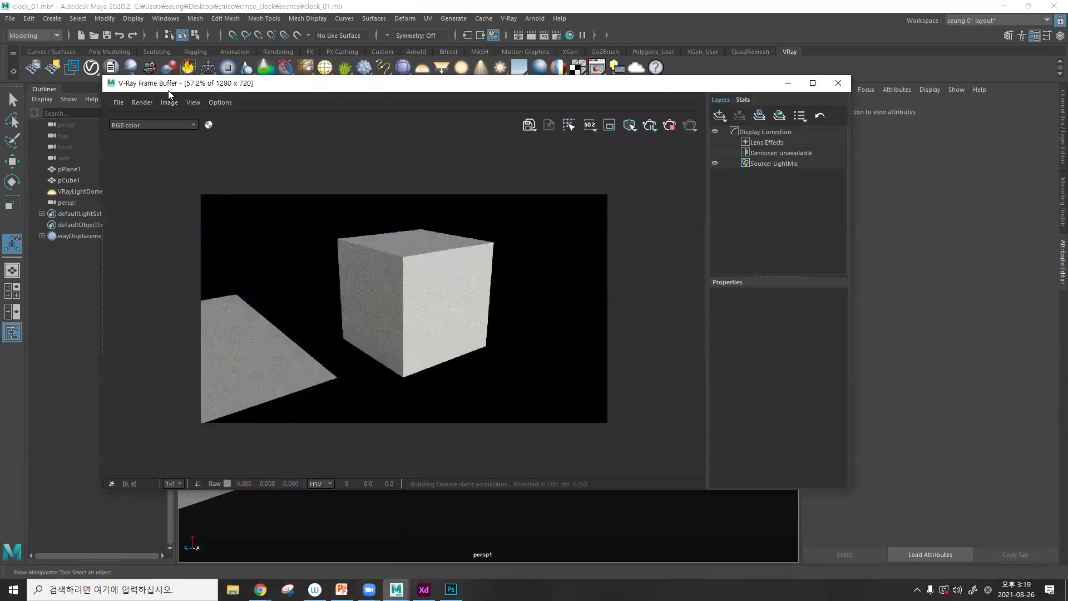
pyautogui.moveTo(102, 76); pyautogui.dragTo(212, 78)
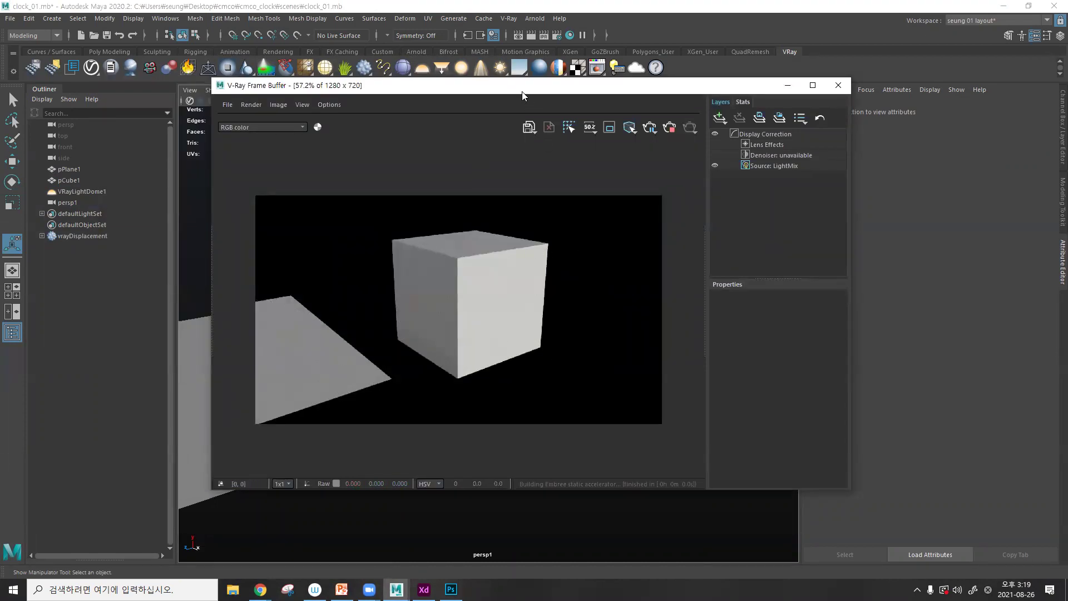
pyautogui.moveTo(524, 97); pyautogui.dragTo(473, 83)
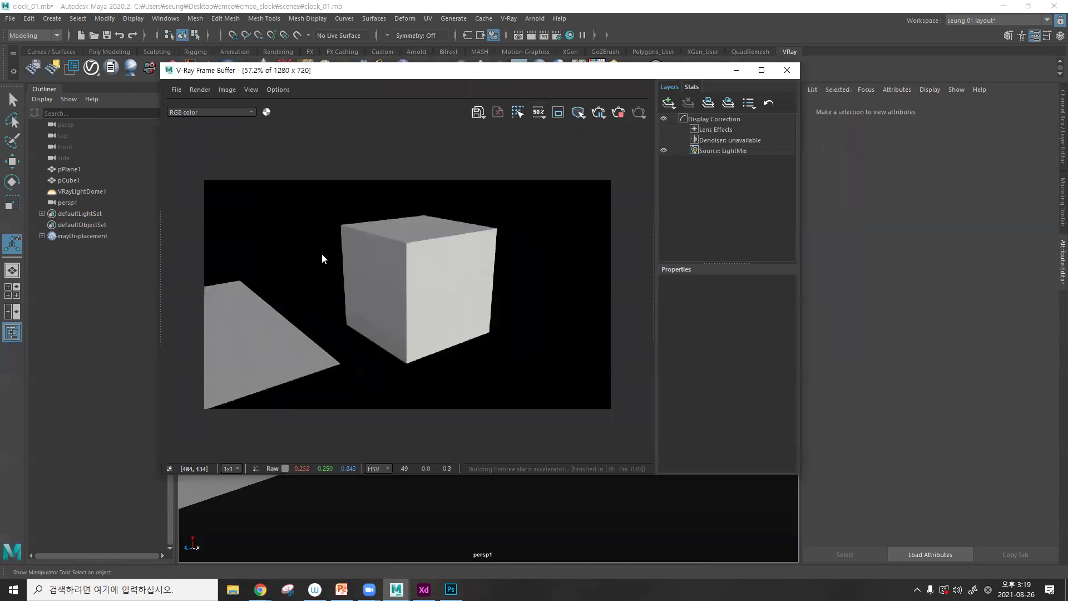
# - Connect a File texture to the vrayDisplacement node's displacement material and load dis.exr as its image
pyautogui.click(93, 238)
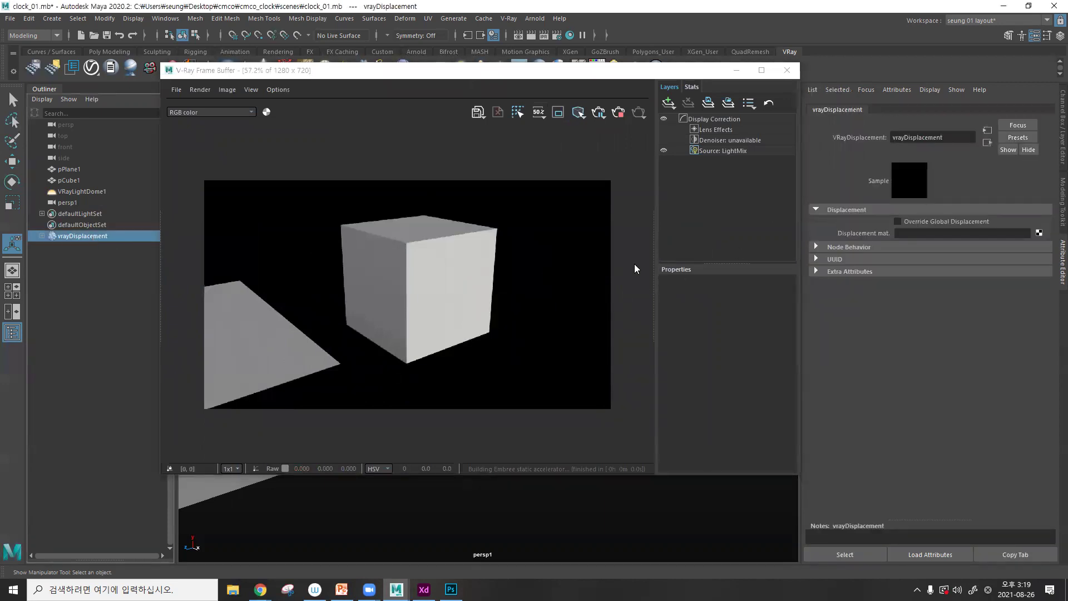
pyautogui.moveTo(653, 249); pyautogui.dragTo(831, 242)
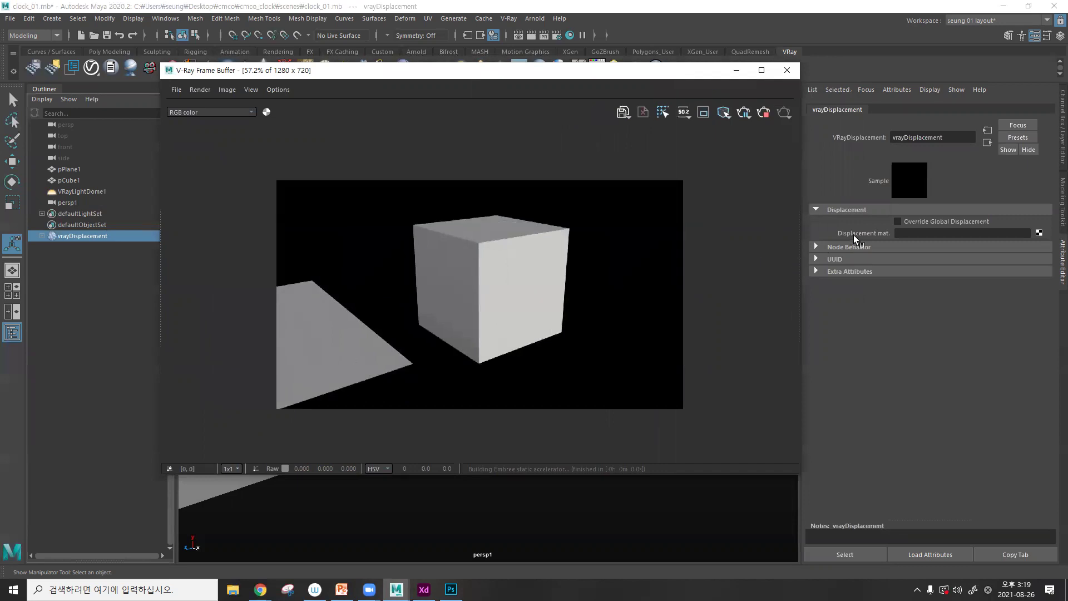
pyautogui.moveTo(802, 150); pyautogui.dragTo(737, 153)
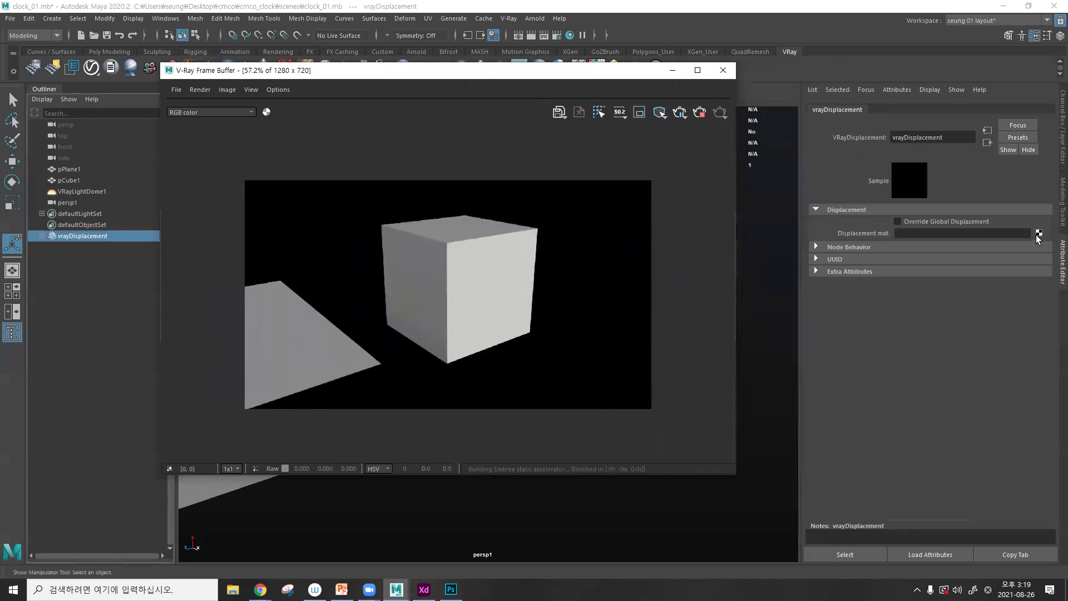
pyautogui.click(1037, 233)
pyautogui.click(685, 448)
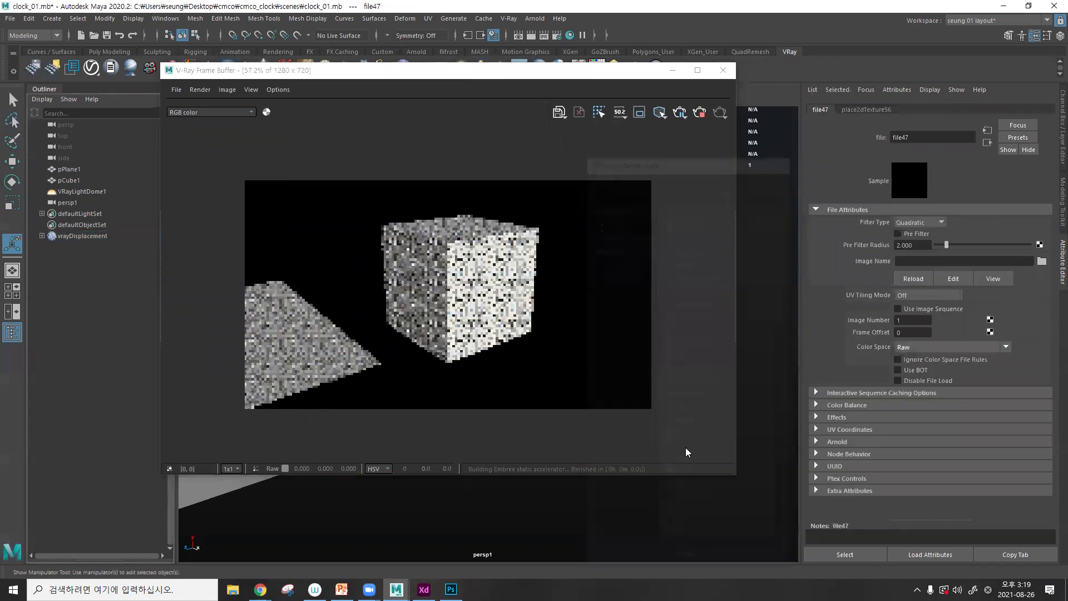
pyautogui.click(1041, 261)
pyautogui.click(495, 184)
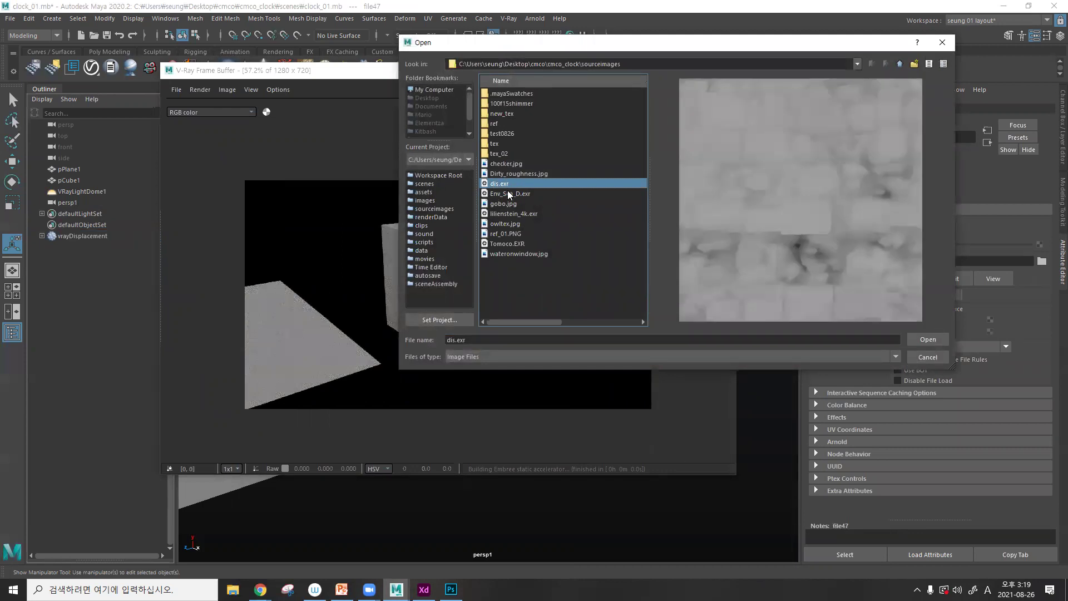
pyautogui.click(928, 340)
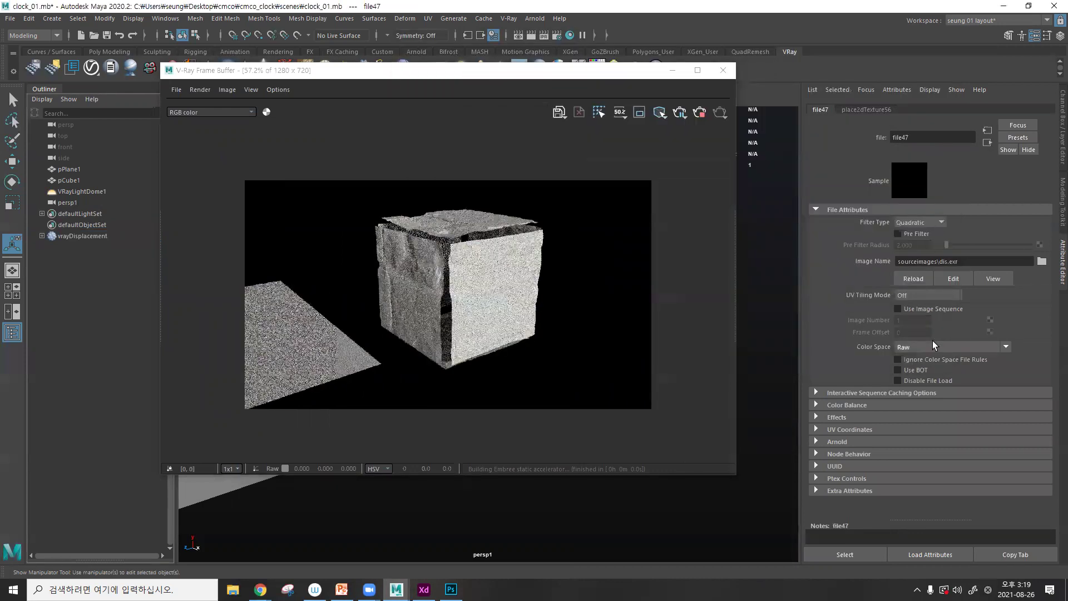
# - Examine the displaced cube's surface and face edges in the interactive render, enlarged and from several camera angles
pyautogui.scroll(2, 371, 204)
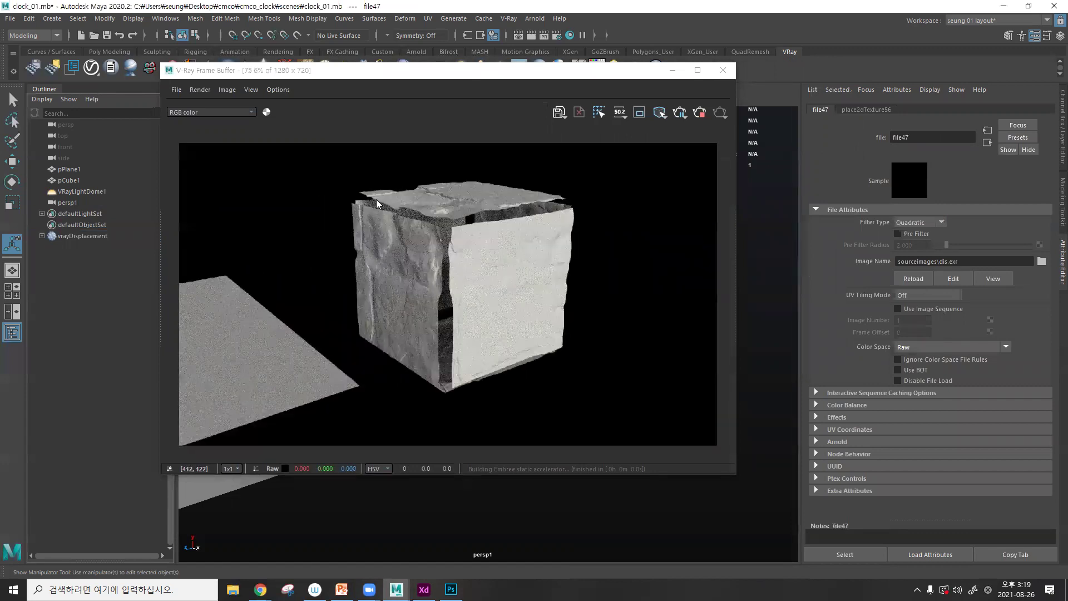
pyautogui.scroll(1, 465, 255)
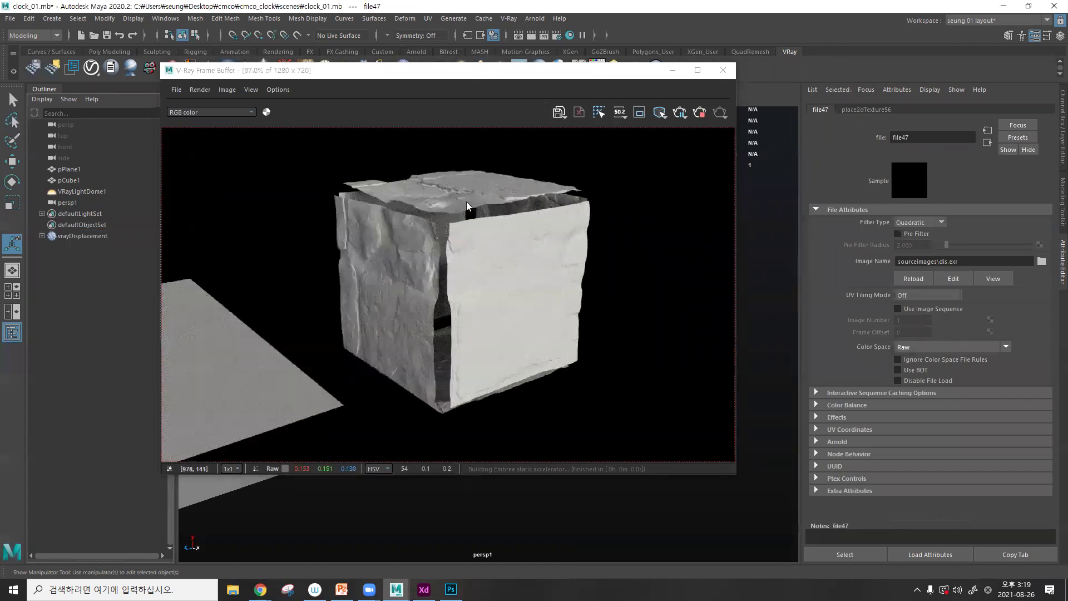
pyautogui.scroll(1, 383, 236)
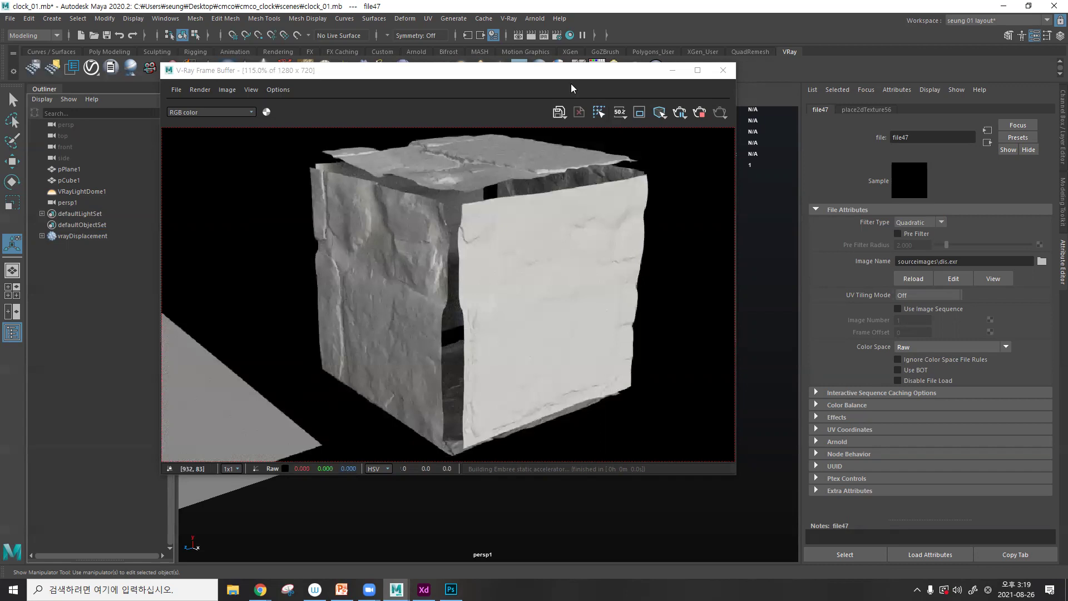
pyautogui.moveTo(571, 75); pyautogui.dragTo(669, 342)
pyautogui.click(555, 267)
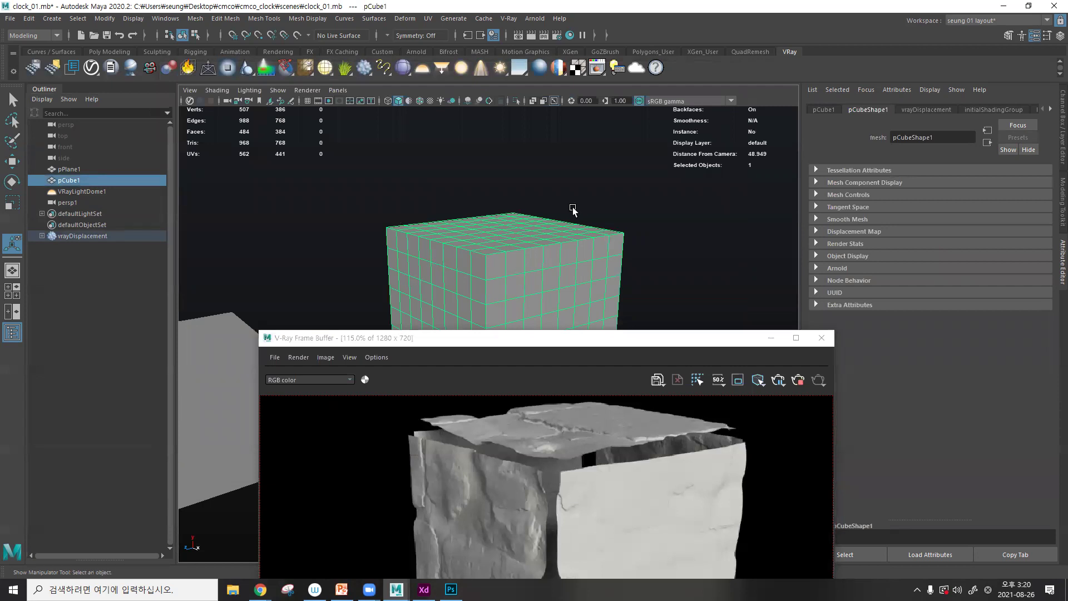
pyautogui.click(489, 343)
pyautogui.keyDown('alt'); pyautogui.moveTo(388, 257); pyautogui.dragTo(373, 285); pyautogui.keyUp('alt')
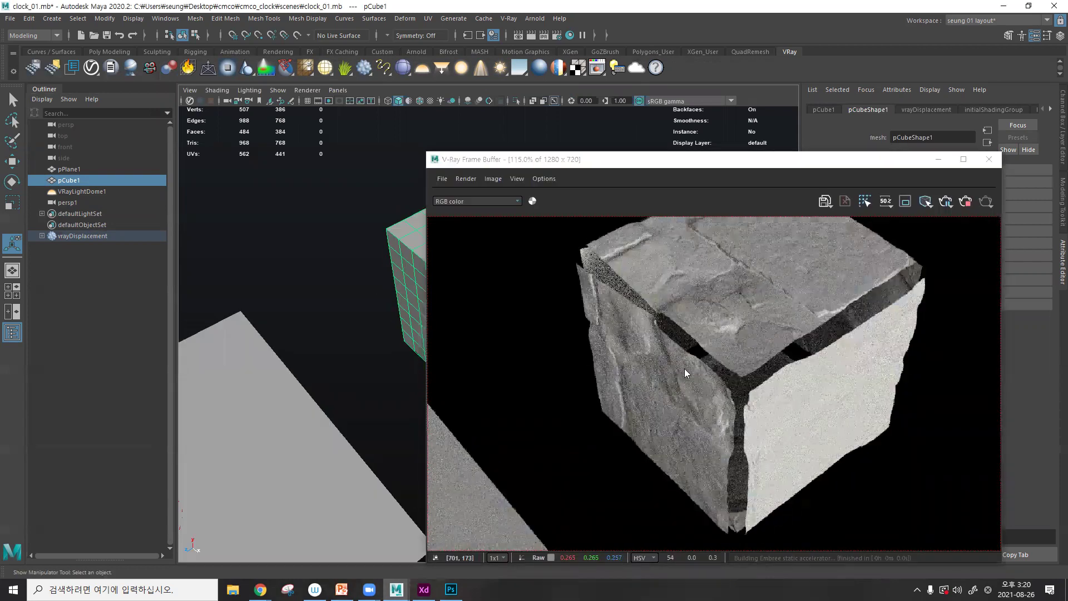
pyautogui.keyDown('alt'); pyautogui.moveTo(363, 356); pyautogui.dragTo(364, 358); pyautogui.keyUp('alt')
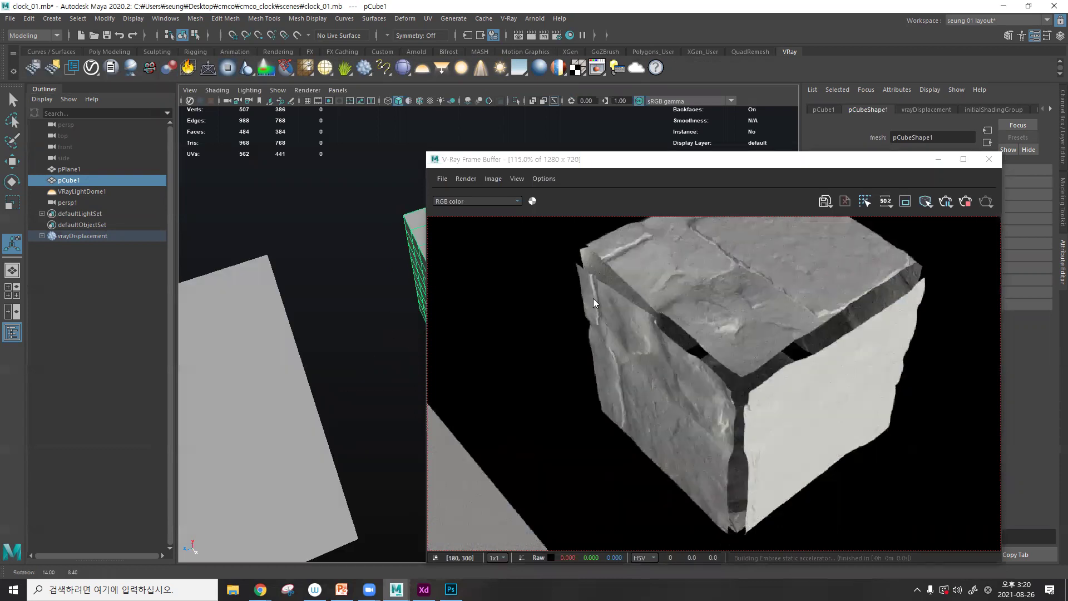
pyautogui.keyDown('alt'); pyautogui.moveTo(593, 303); pyautogui.dragTo(698, 317); pyautogui.keyUp('alt')
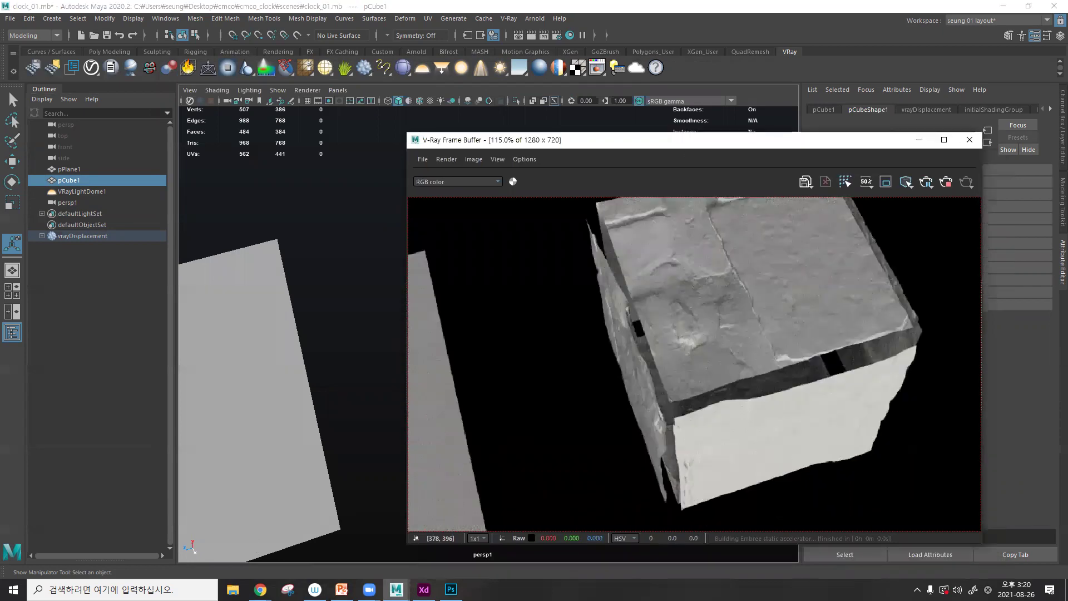
# - Switch to Chrome to view the Poly Haven Broken Wall texture page, and return to Maya
pyautogui.click(260, 590)
pyautogui.click(320, 538)
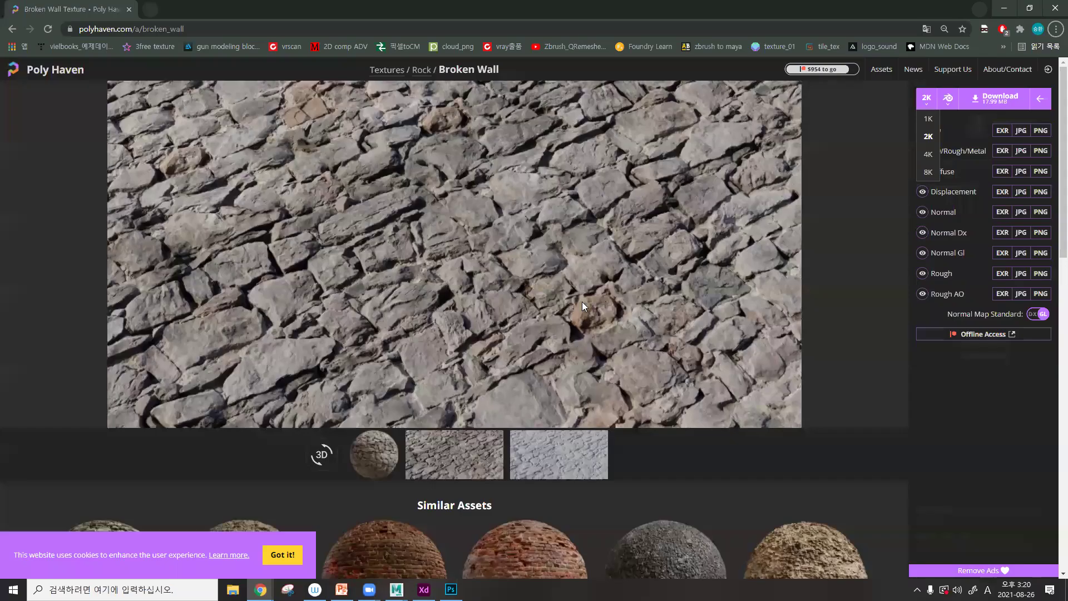
pyautogui.click(1003, 8)
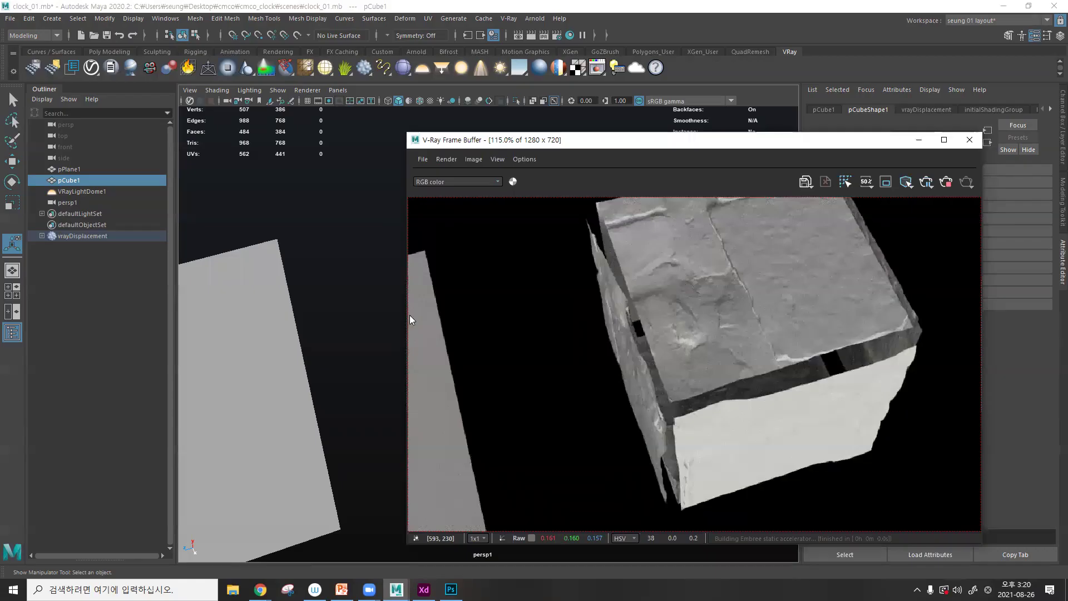
# - Inspect the cube's displaced sides from a lower camera angle, with the whole cube shown in the frame buffer
pyautogui.keyDown('alt'); pyautogui.moveTo(372, 276); pyautogui.dragTo(389, 268); pyautogui.keyUp('alt')
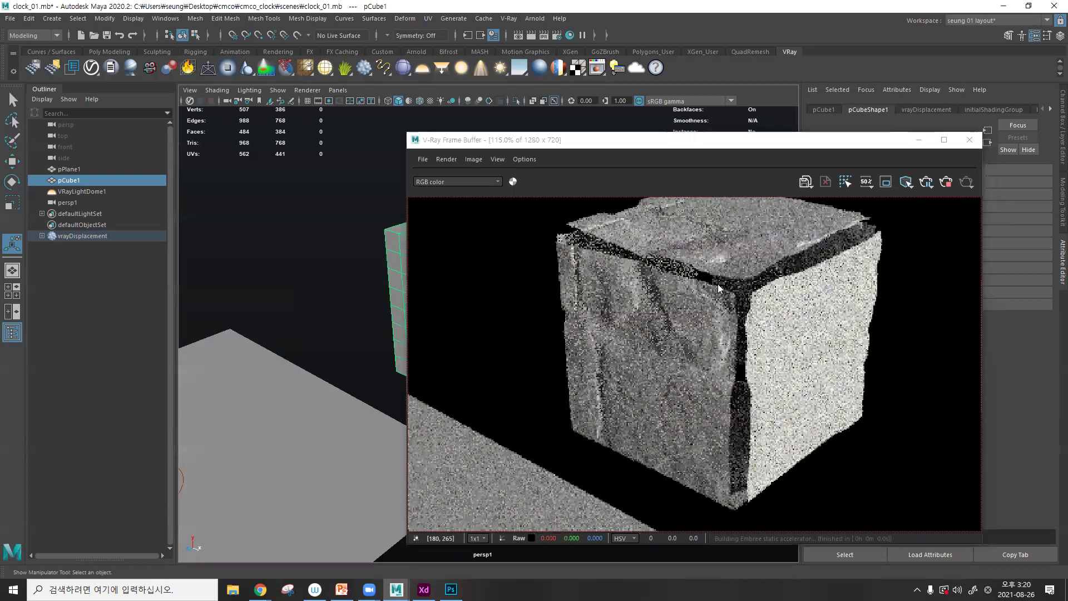
pyautogui.moveTo(481, 139); pyautogui.dragTo(496, 278)
pyautogui.keyDown('alt'); pyautogui.moveTo(496, 199); pyautogui.dragTo(449, 221); pyautogui.keyUp('alt')
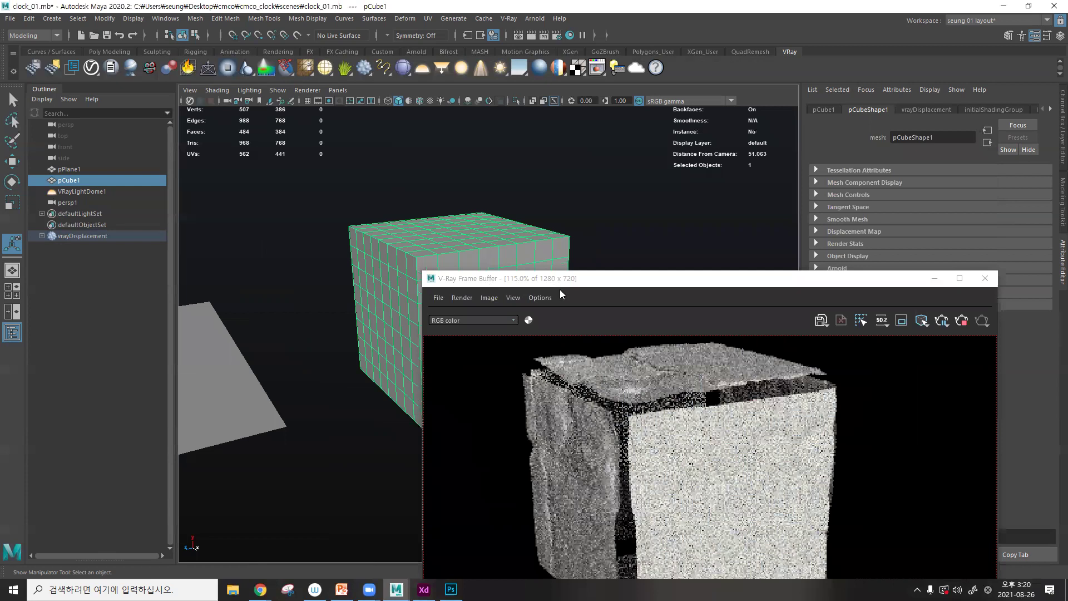
pyautogui.scroll(2, 345, 295)
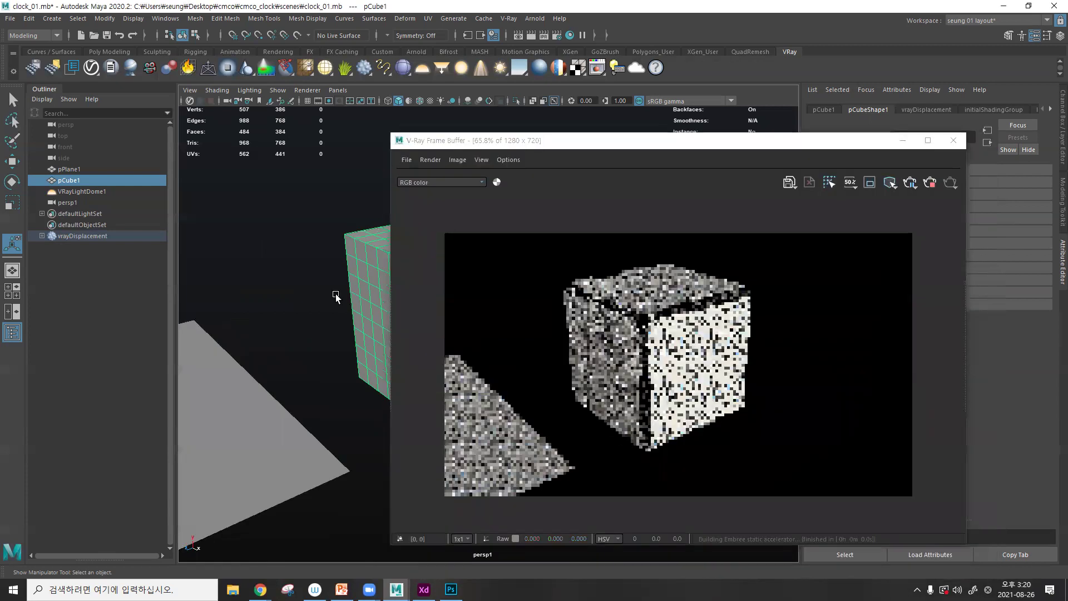
# - Clear the selection and replace the persp1 camera view with the default persp view in a single full-size viewport
pyautogui.click(214, 217)
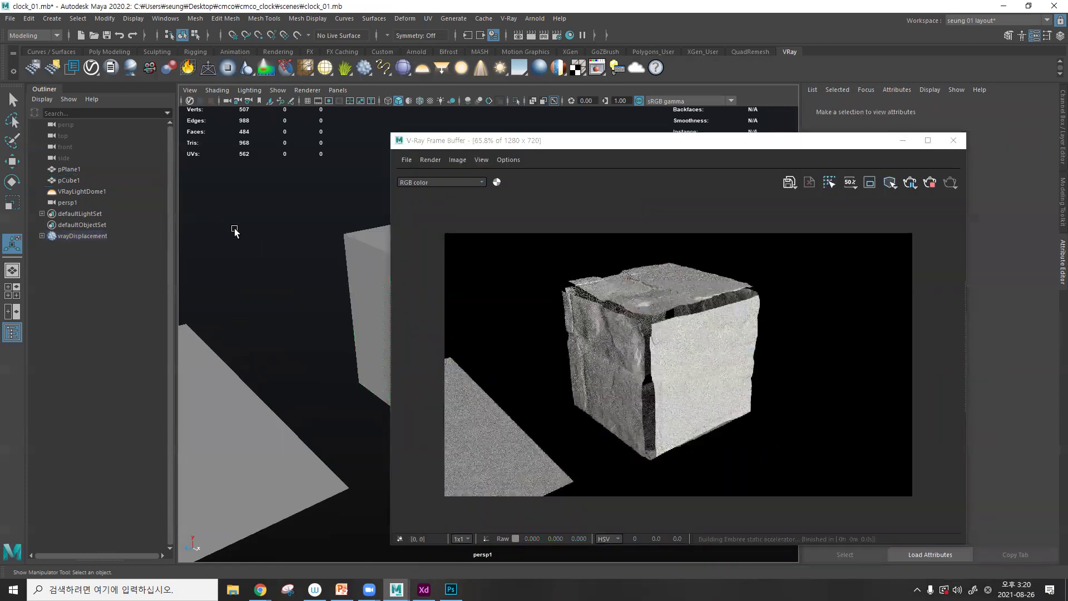
pyautogui.press('space')
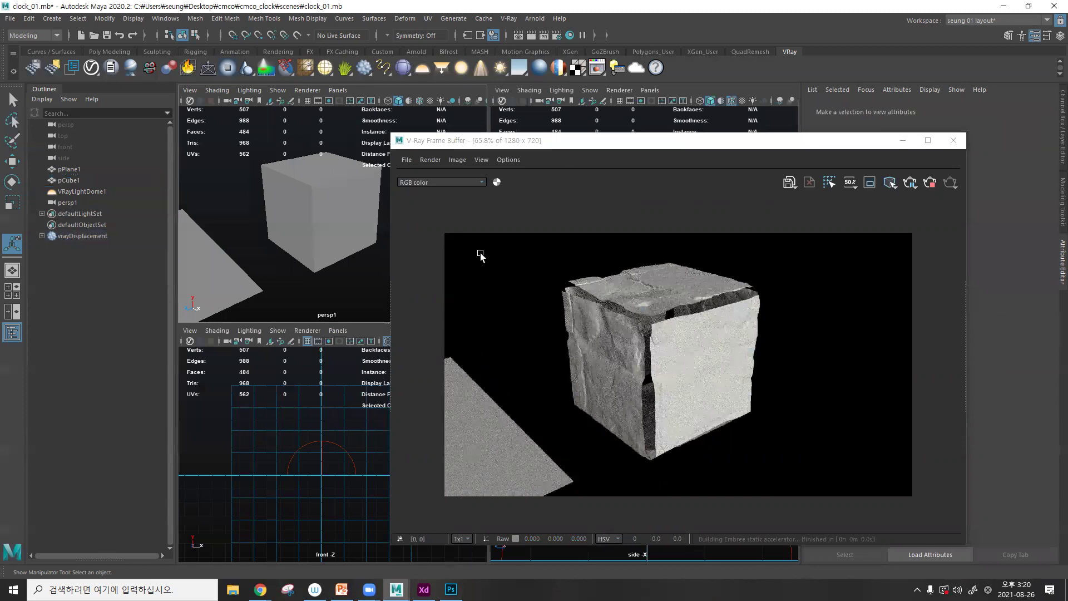
pyautogui.press('space')
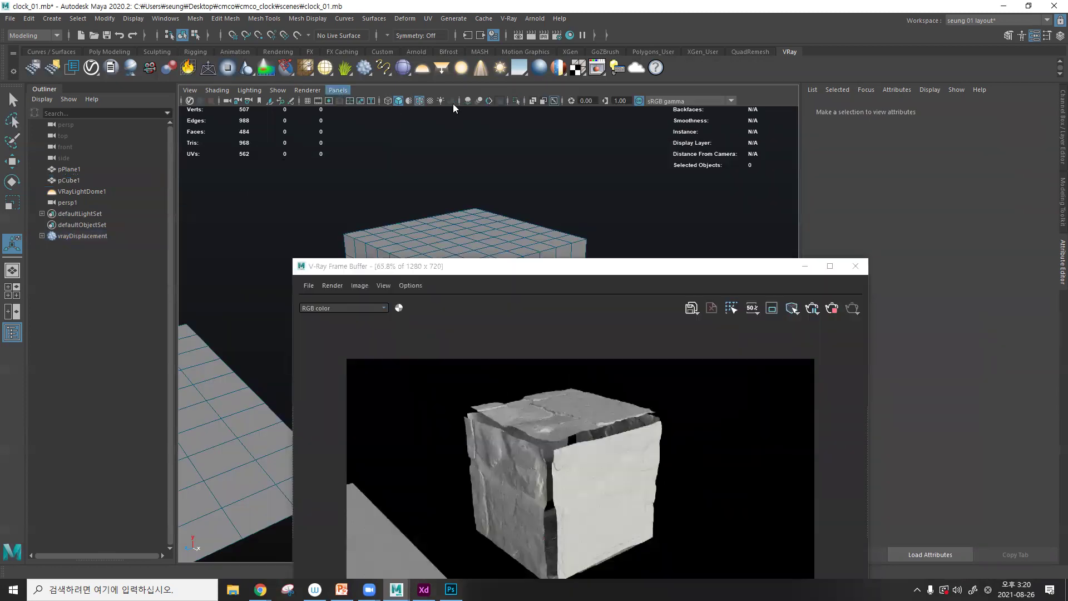
pyautogui.click(468, 115)
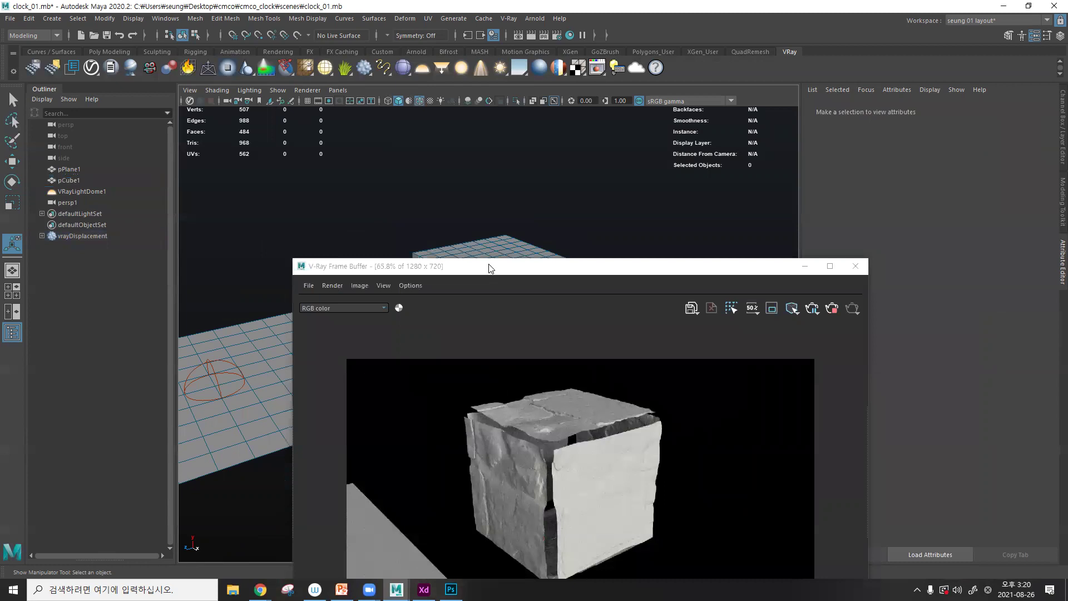
# - Add the V-Ray Displacement control and Subdivision and Displacement Quality attributes to the vrayDisplacement node
pyautogui.click(84, 236)
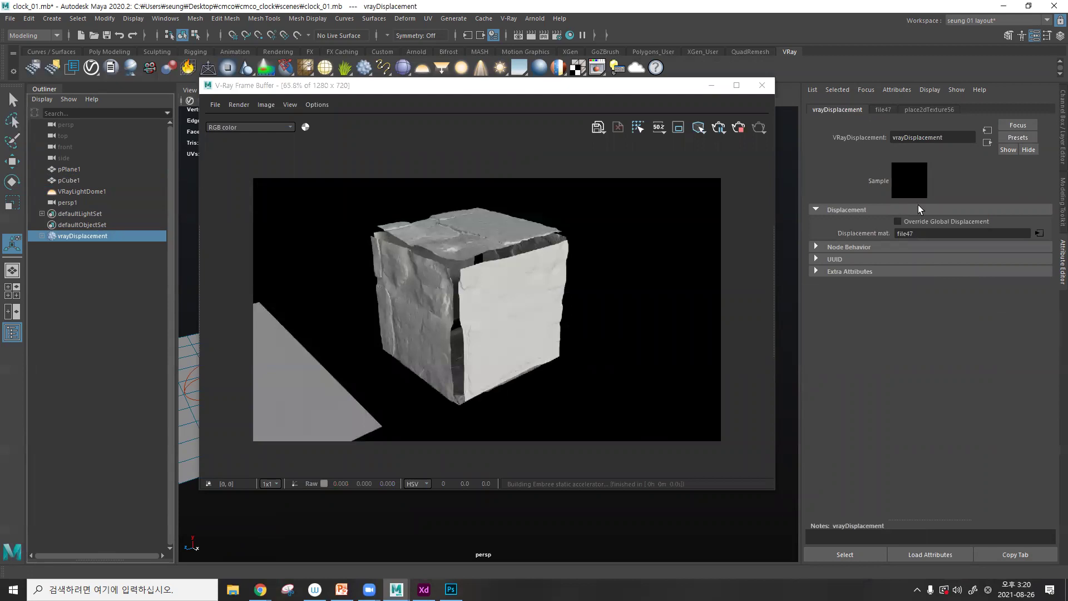
pyautogui.click(897, 90)
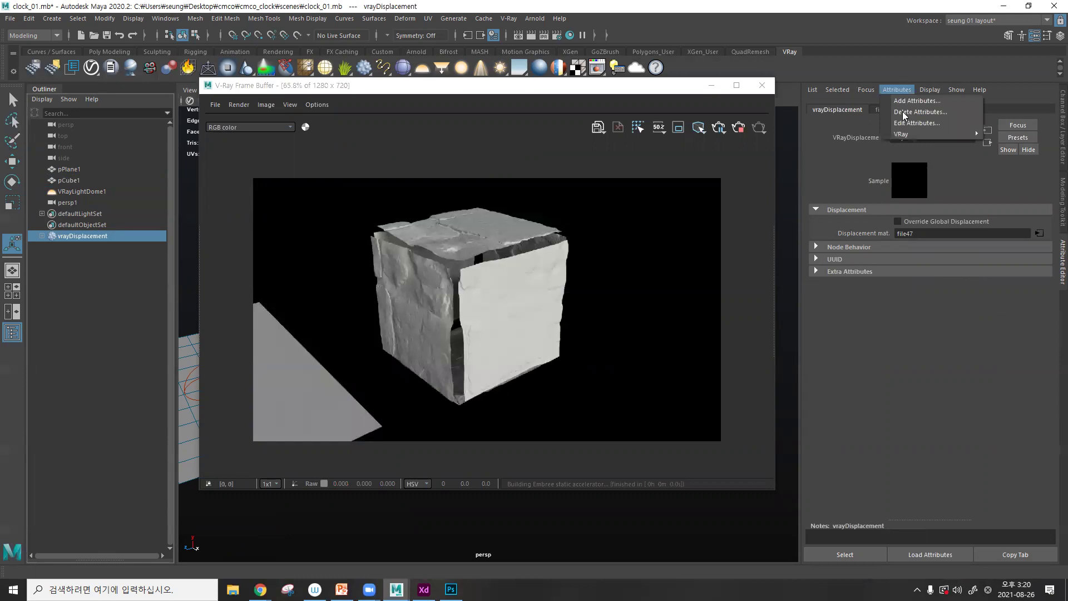
pyautogui.moveTo(904, 134)
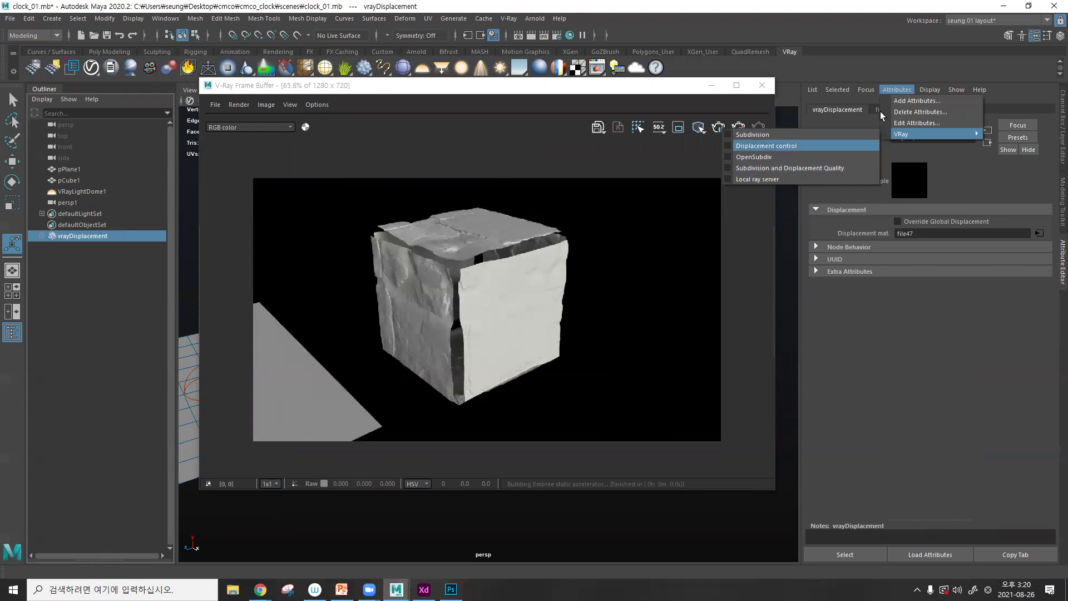
pyautogui.press('Return')
pyautogui.click(897, 89)
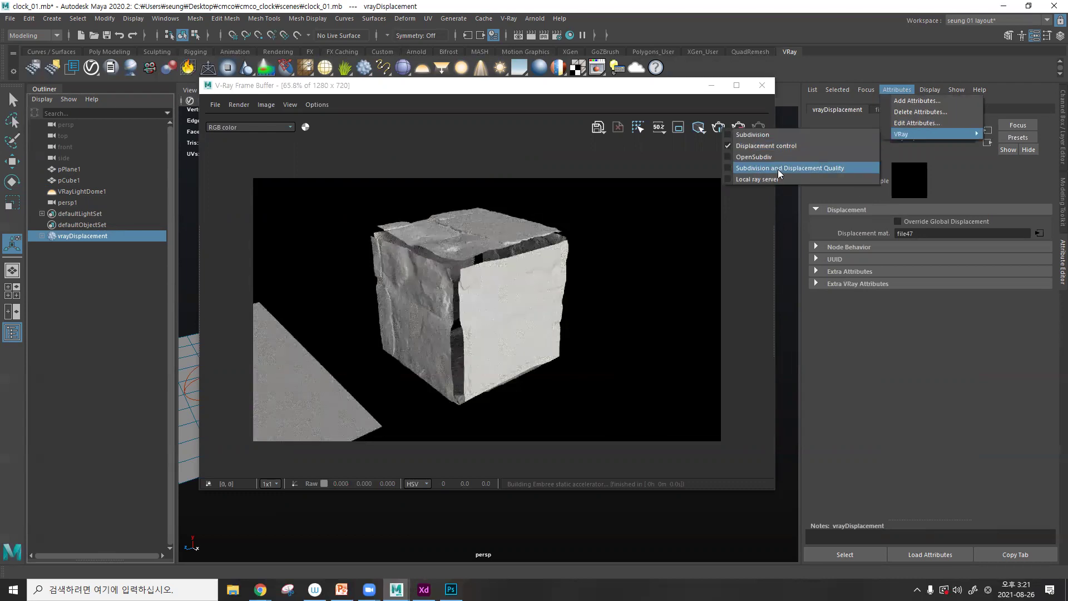
pyautogui.click(802, 169)
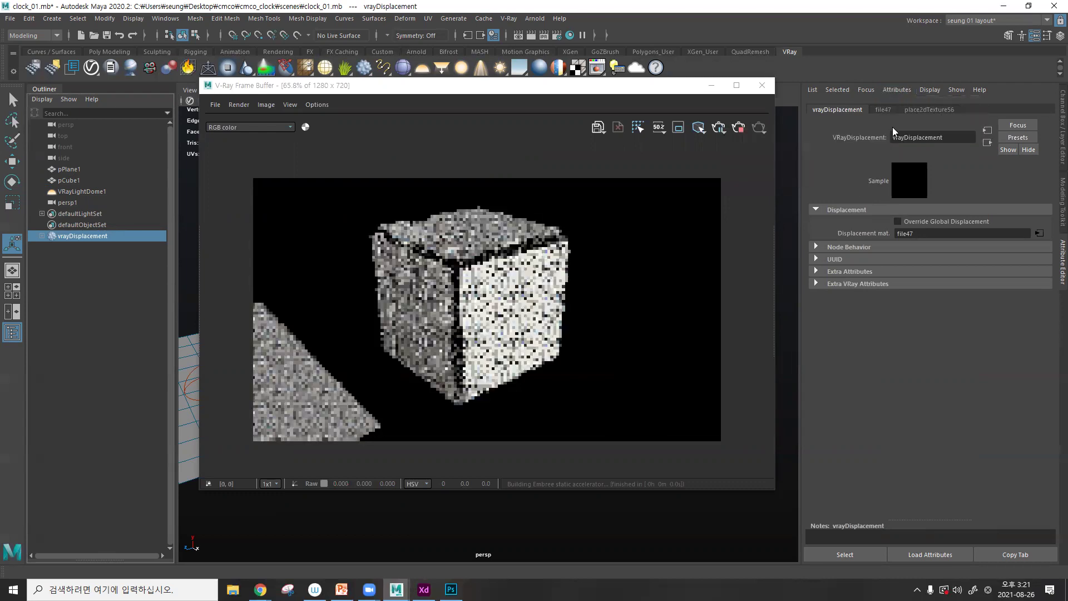
pyautogui.click(897, 88)
pyautogui.moveTo(912, 134)
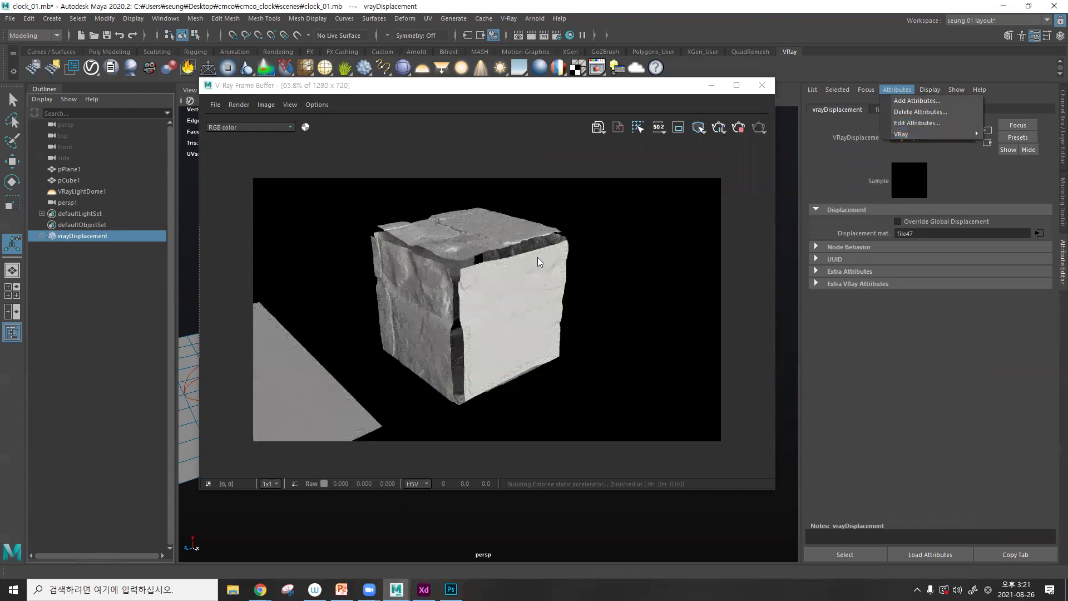
pyautogui.click(823, 303)
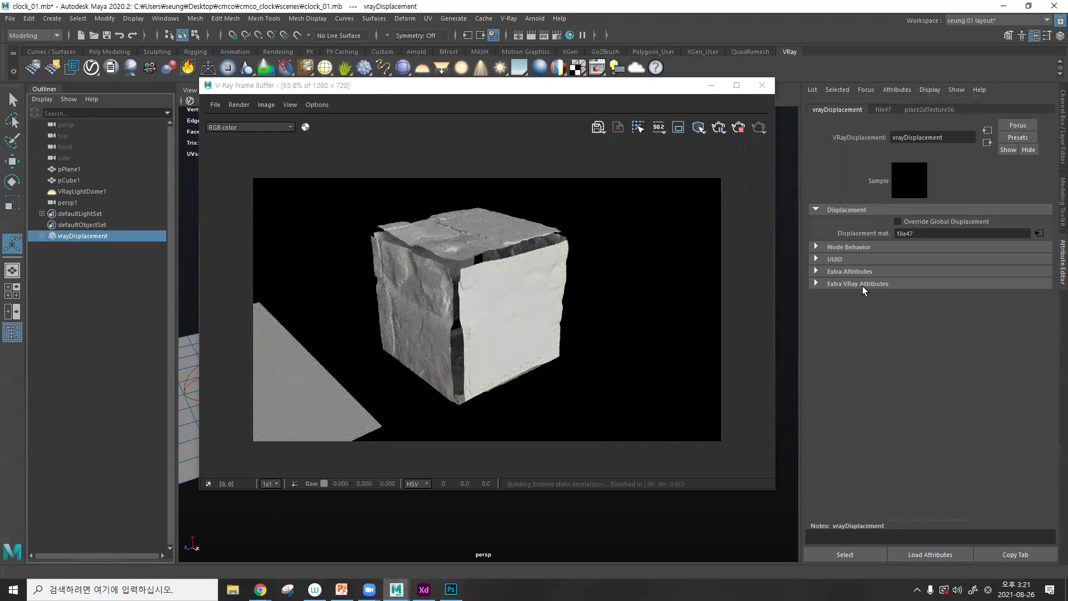
# - Turn on Keep Continuity in the vrayDisplacement node's Extra VRay Attributes
pyautogui.click(815, 284)
pyautogui.scroll(-3, 846, 324)
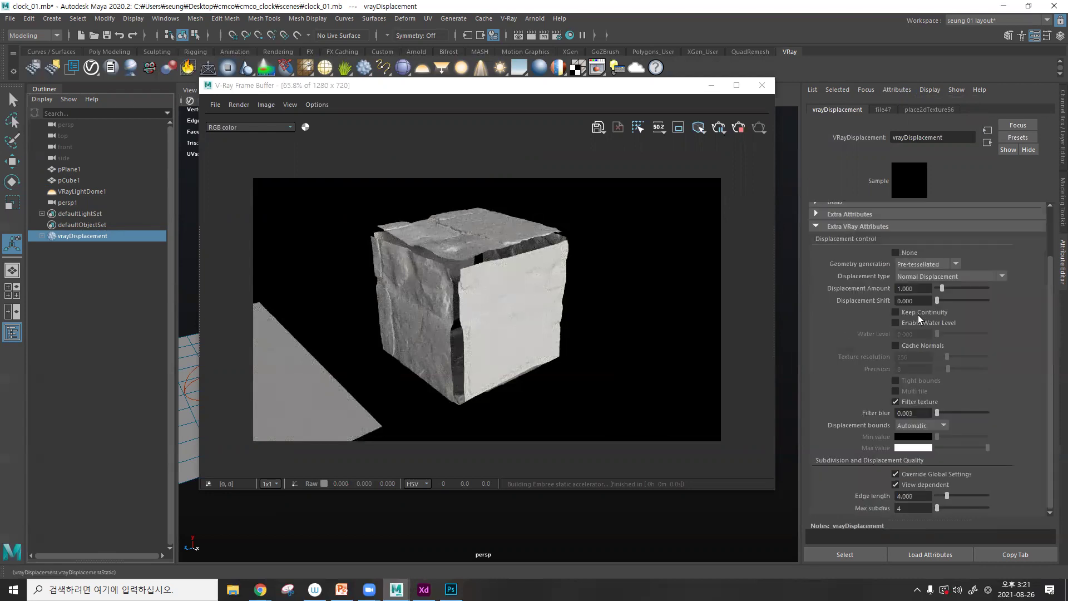
pyautogui.click(895, 312)
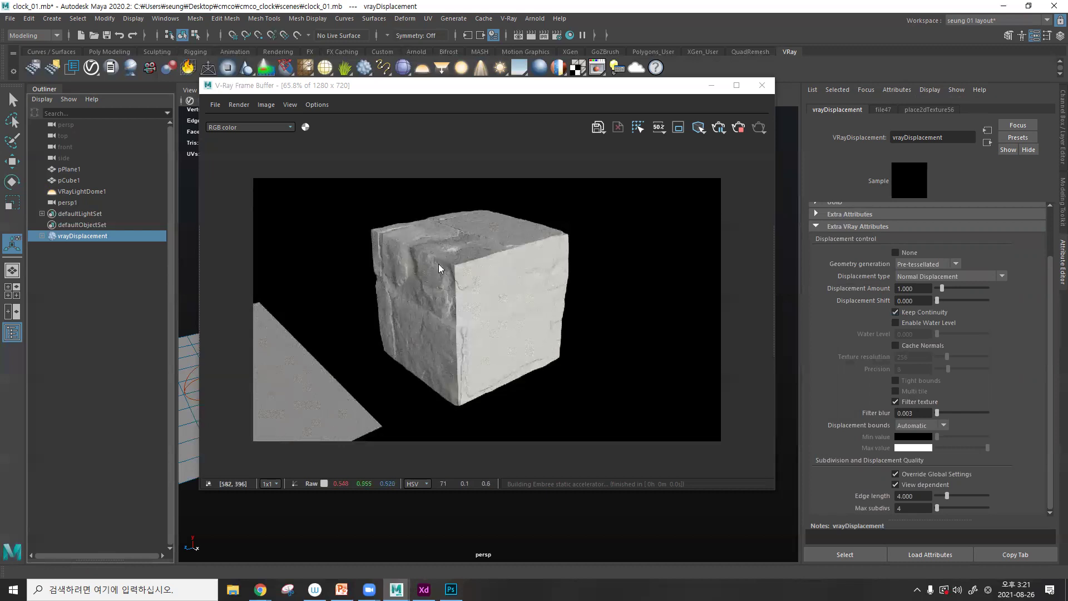
pyautogui.click(895, 311)
# - Try a Displacement Amount of 2 and one of 4 on the vrayDisplacement node
pyautogui.moveTo(924, 289); pyautogui.dragTo(846, 286)
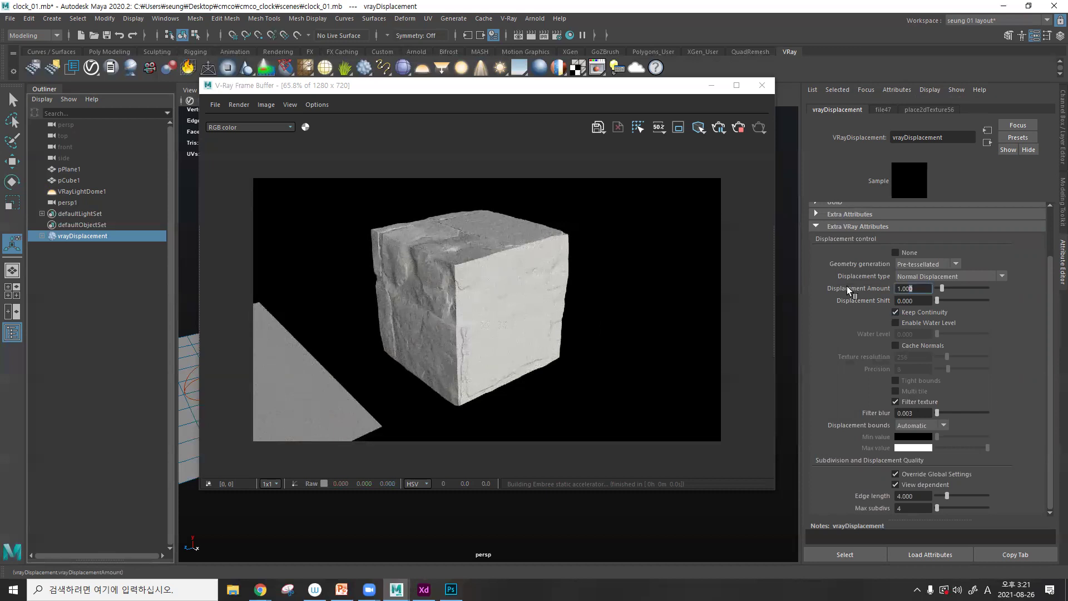
pyautogui.write('2')
pyautogui.press('Return')
pyautogui.write('4')
pyautogui.press('Return')
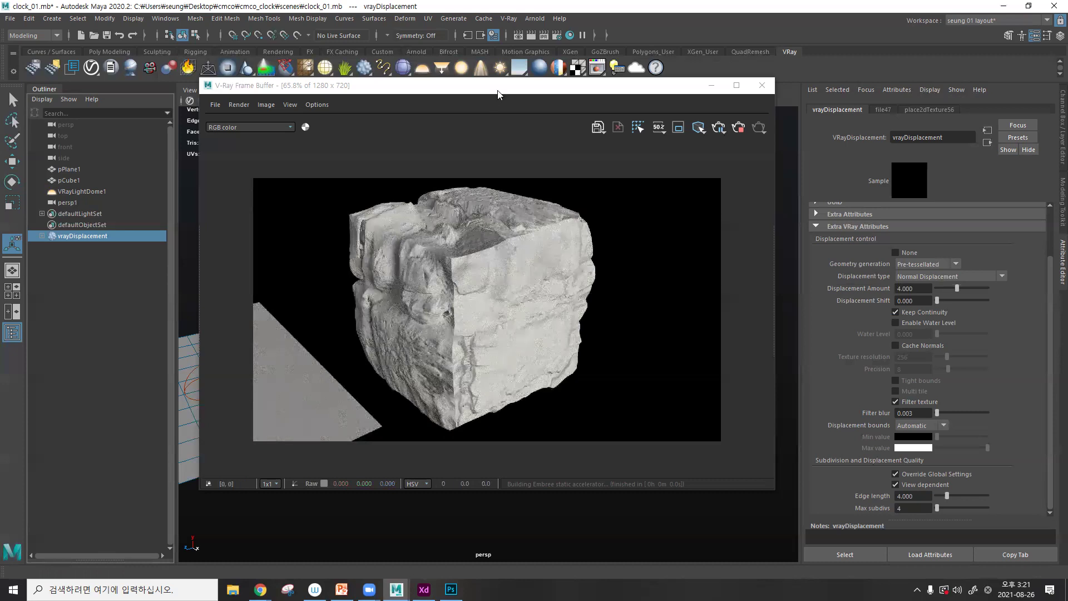
# - Try a Displacement Amount of 10 on the vrayDisplacement node, and set it back to 4
pyautogui.moveTo(532, 90); pyautogui.dragTo(454, 113)
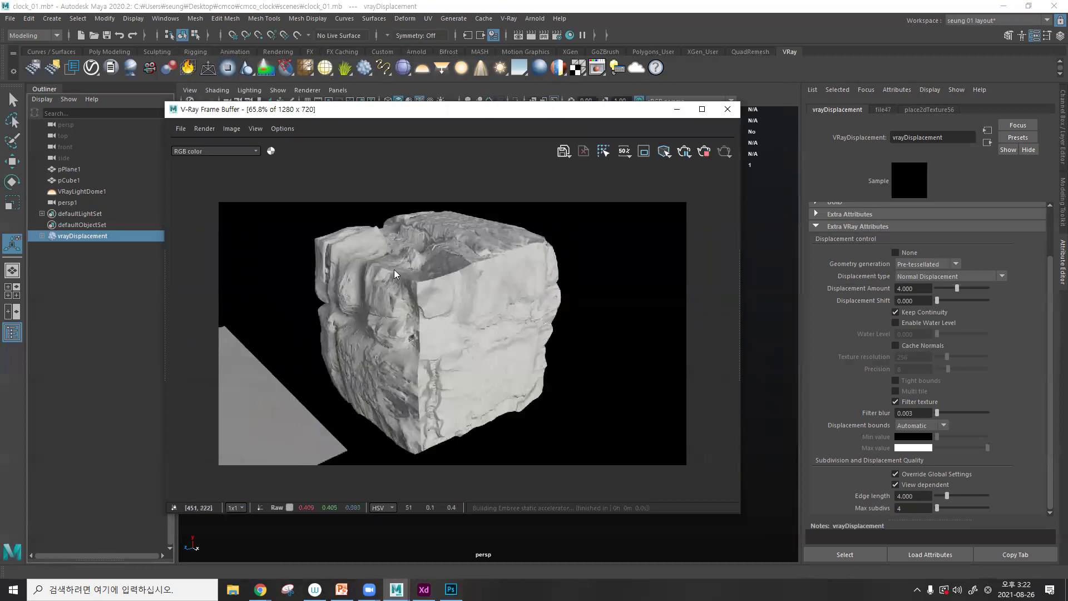
pyautogui.doubleClick(917, 288)
pyautogui.write('10')
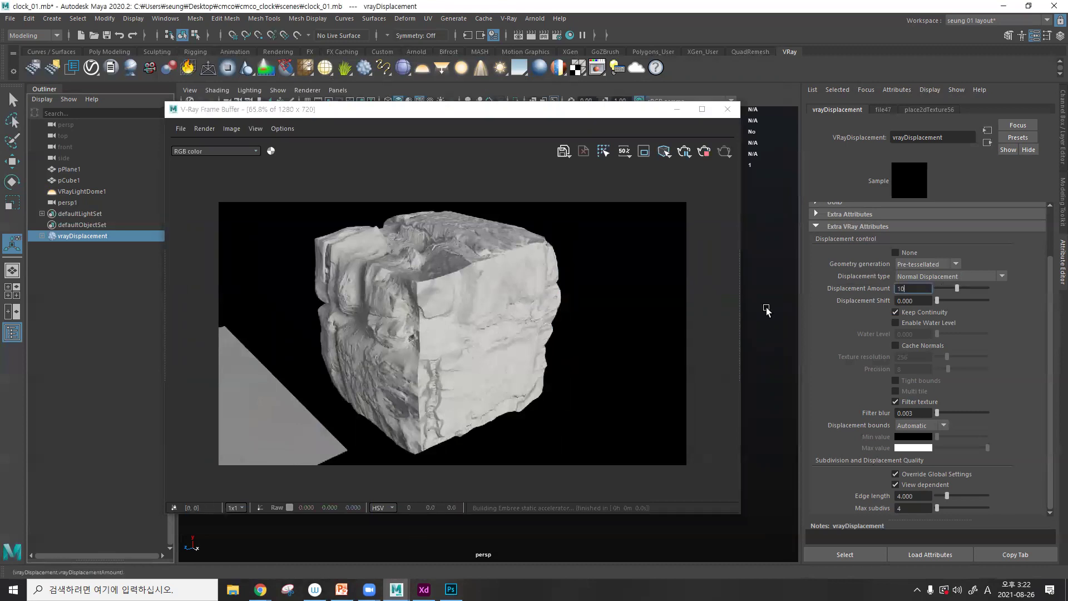
pyautogui.press('Return')
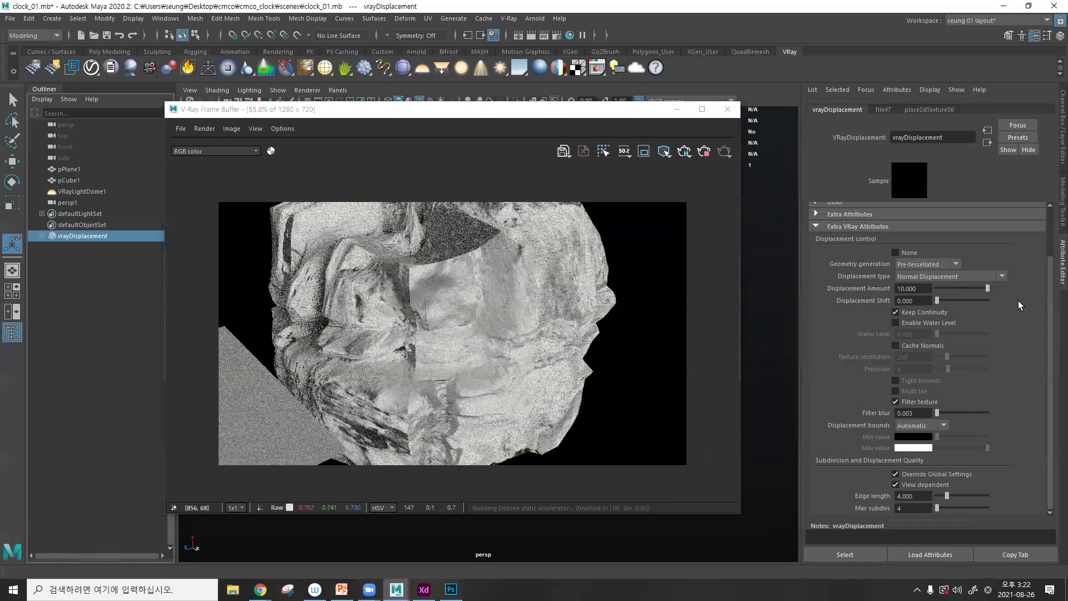
pyautogui.moveTo(928, 290); pyautogui.dragTo(749, 290)
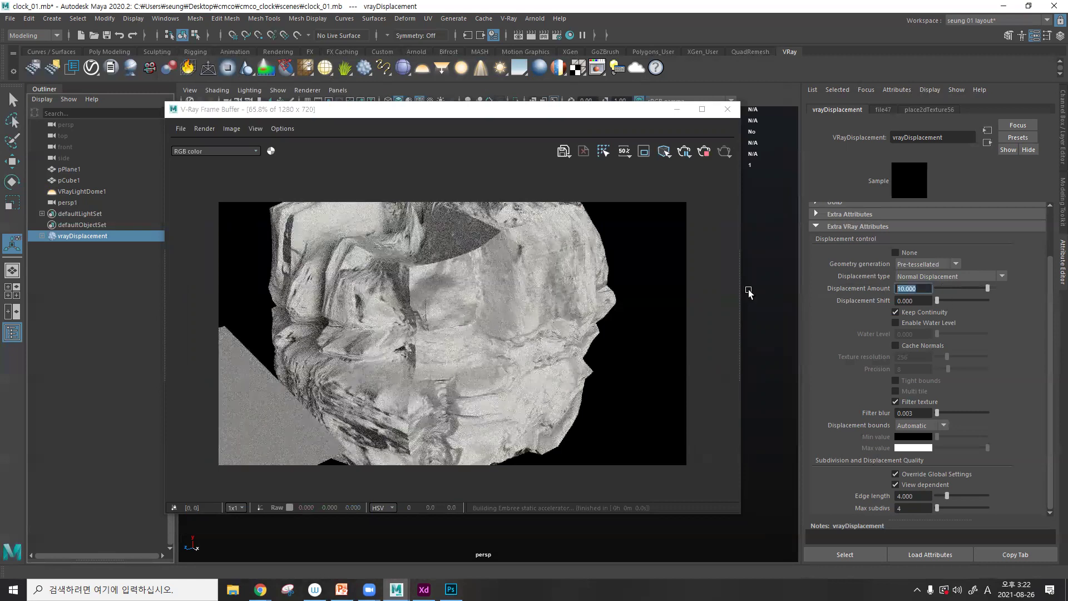
pyautogui.write('4')
pyautogui.press('Return')
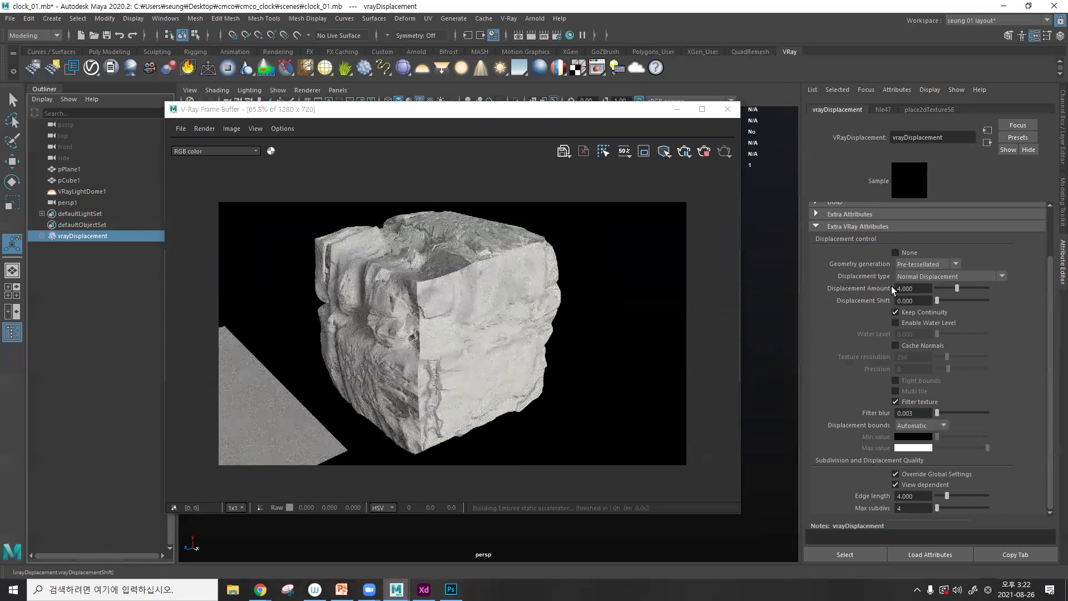
# - Try a Displacement Shift of -0.2 and one of -2 on the vrayDisplacement node
pyautogui.click(917, 300)
pyautogui.write('-.2')
pyautogui.press('Return')
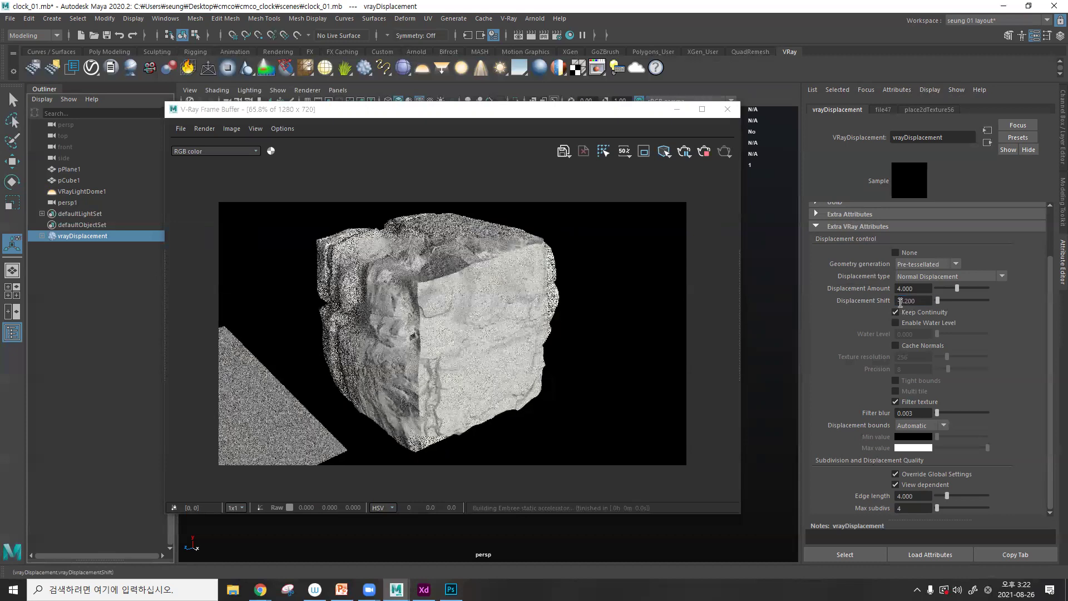
pyautogui.write('-2')
pyautogui.press('Return')
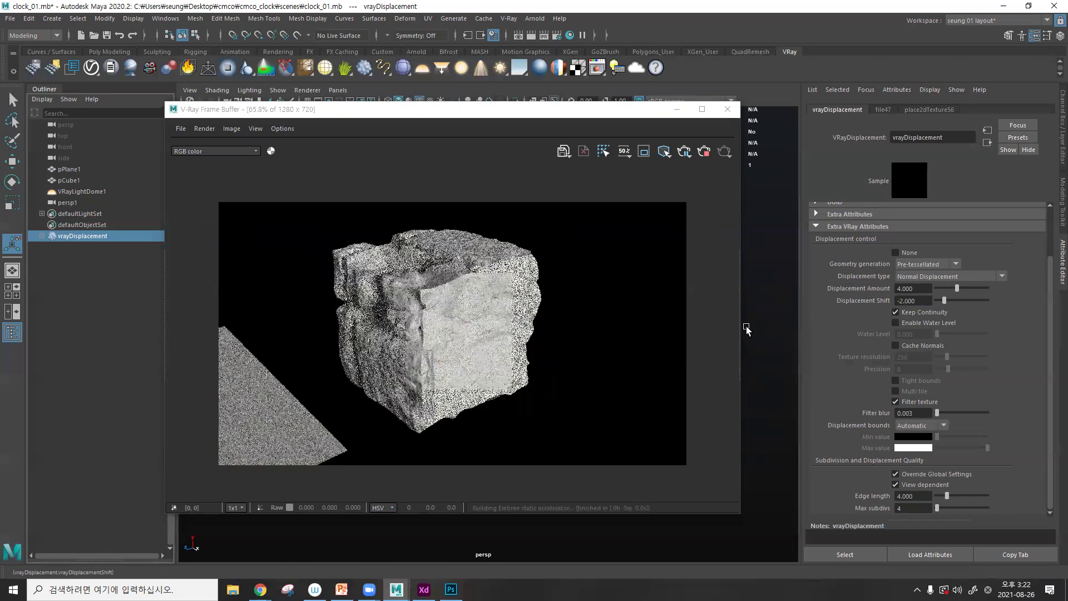
# - Set the vrayDisplacement node's Displacement Amount to 1 and its Displacement Shift to -0.5
pyautogui.moveTo(913, 289); pyautogui.dragTo(782, 296)
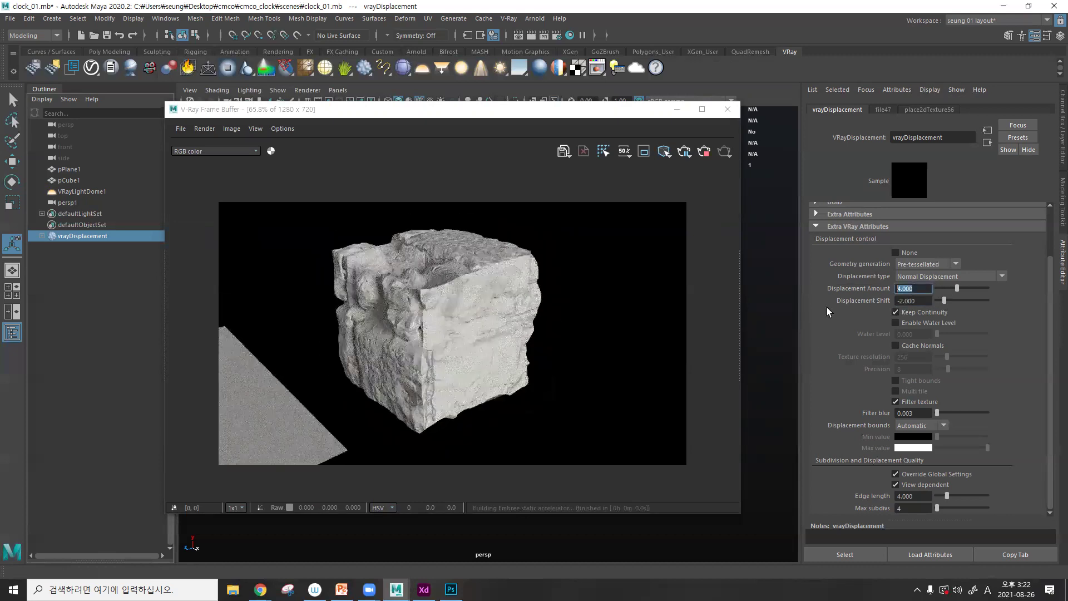
pyautogui.write('1')
pyautogui.press('Tab')
pyautogui.write('-.5')
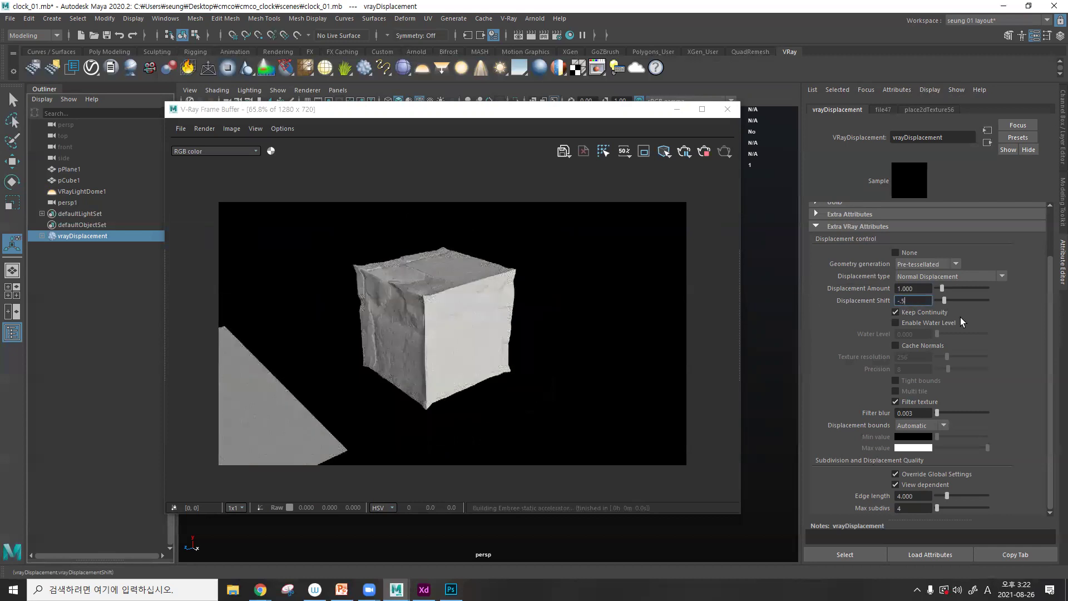
pyautogui.press('Return')
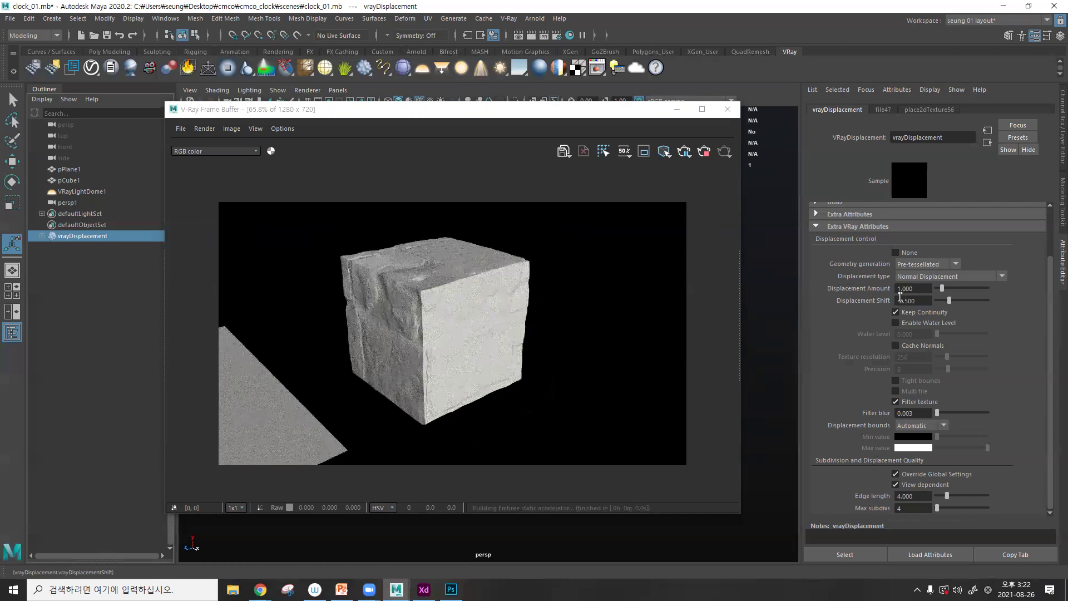
# - Set the vrayDisplacement node's Displacement Amount to 2 and its Displacement Shift to -1
pyautogui.moveTo(917, 289); pyautogui.dragTo(860, 290)
pyautogui.write('2')
pyautogui.press('Tab')
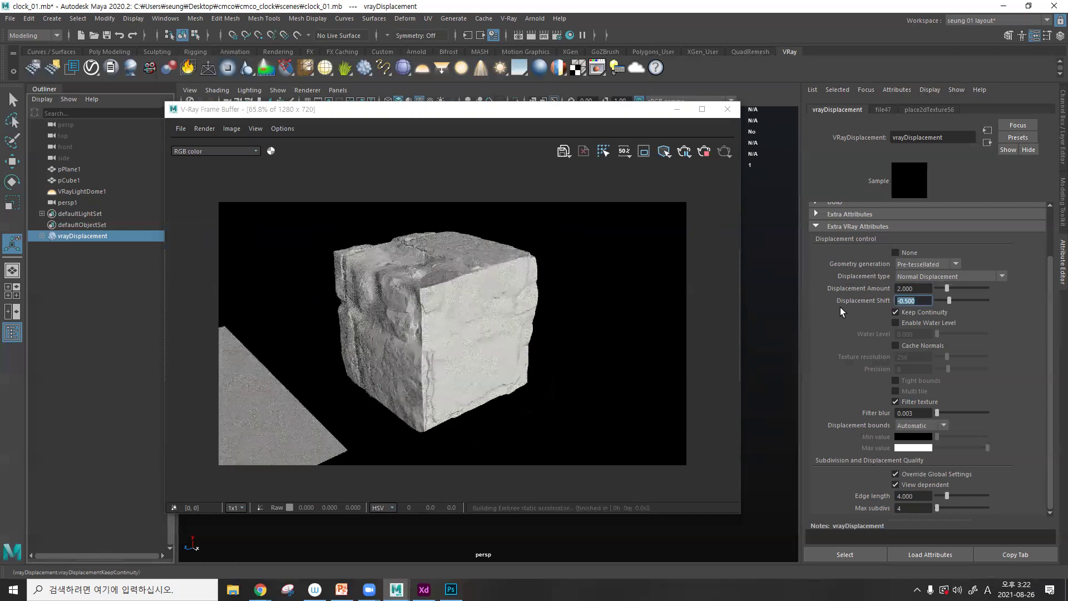
pyautogui.write('-1')
pyautogui.press('Return')
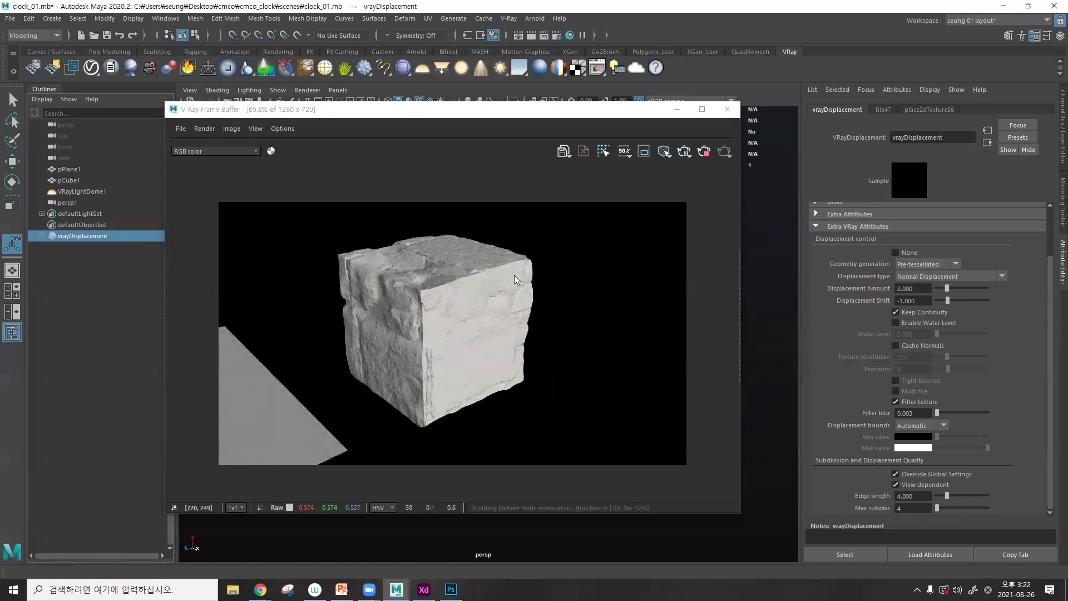
# - Change the Horizontal rotation of VRayLightDome1's environment texture placement to about 69.4 to relight the cube
pyautogui.click(138, 193)
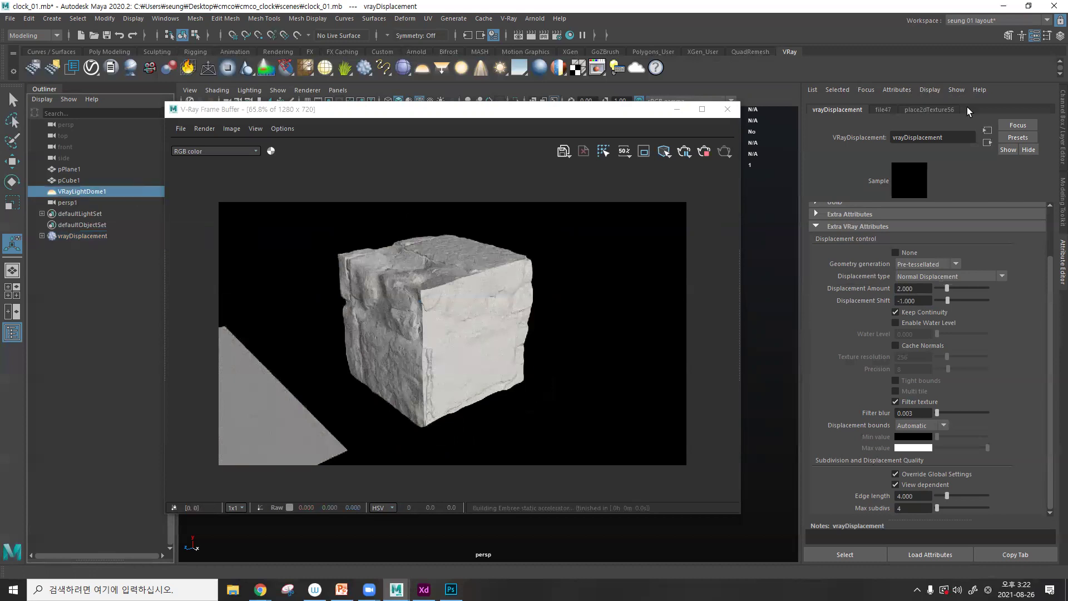
pyautogui.click(1011, 109)
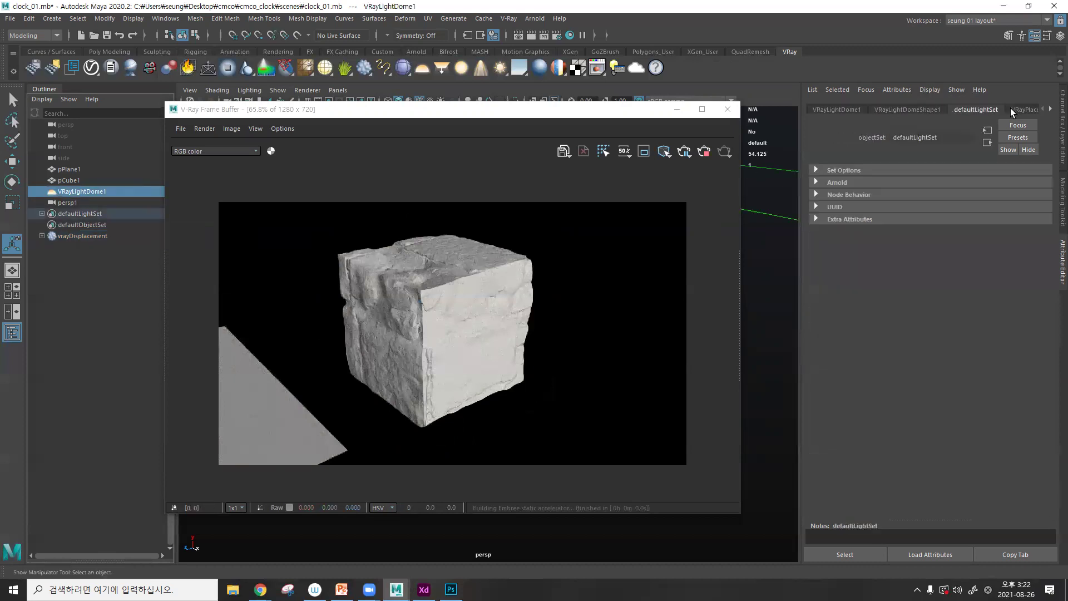
pyautogui.moveTo(942, 223); pyautogui.dragTo(947, 222)
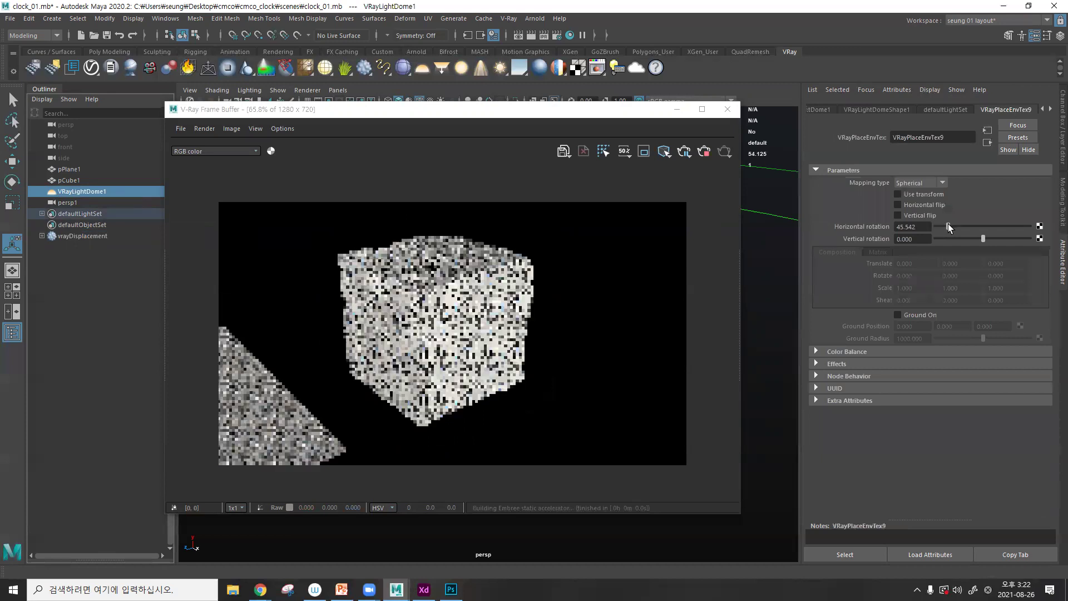
pyautogui.click(953, 223)
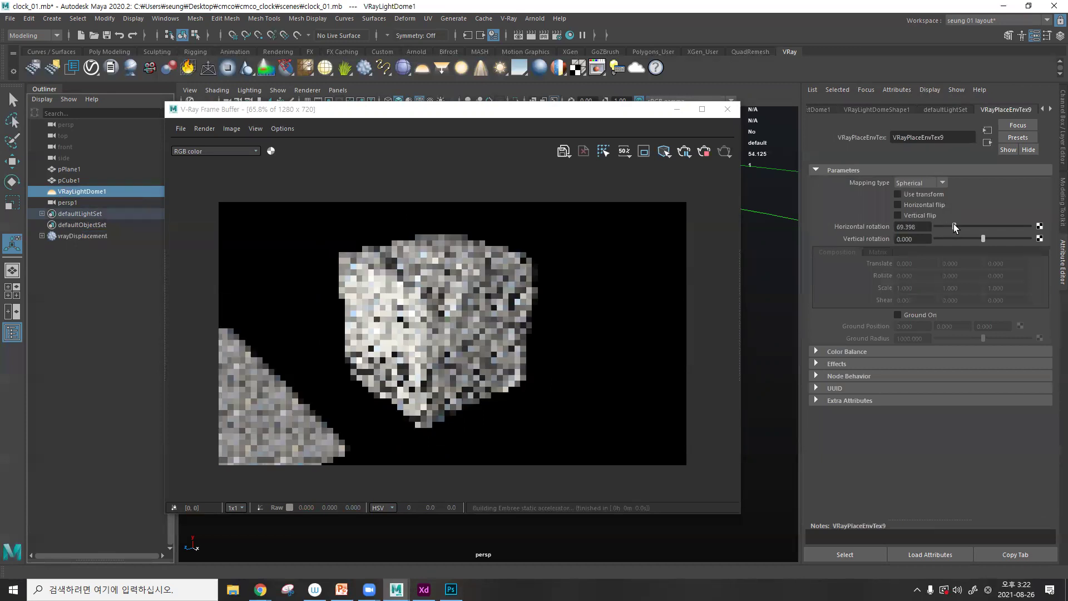
# - Reselect the vrayDisplacement node and try a Displacement Amount of 10 with a Displacement Shift of -5
pyautogui.click(114, 236)
pyautogui.click(923, 288)
pyautogui.write('10')
pyautogui.press('Tab')
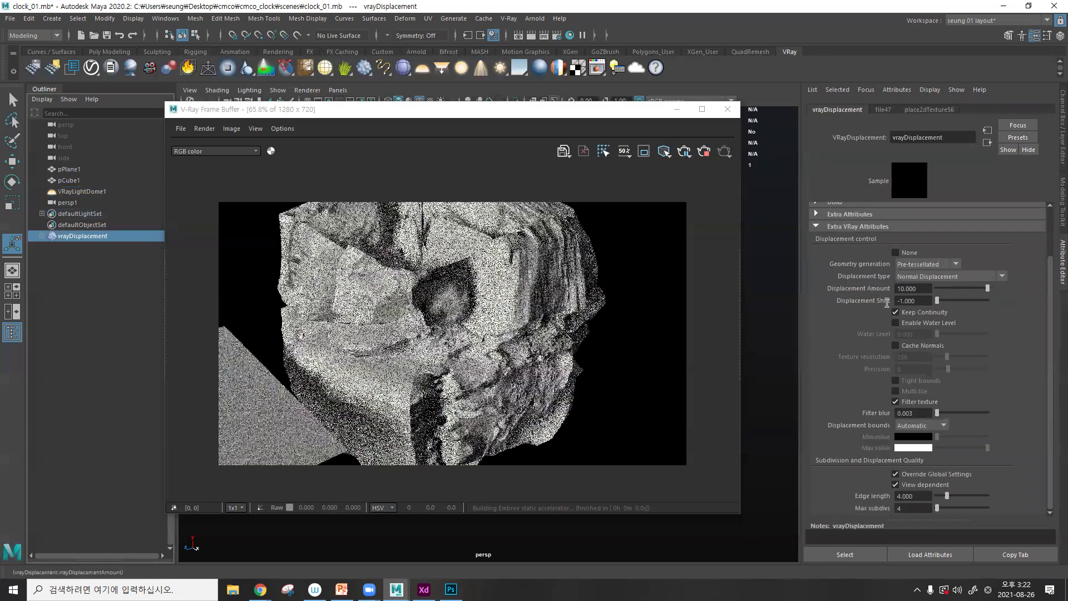
pyautogui.write('-5')
pyautogui.press('Return')
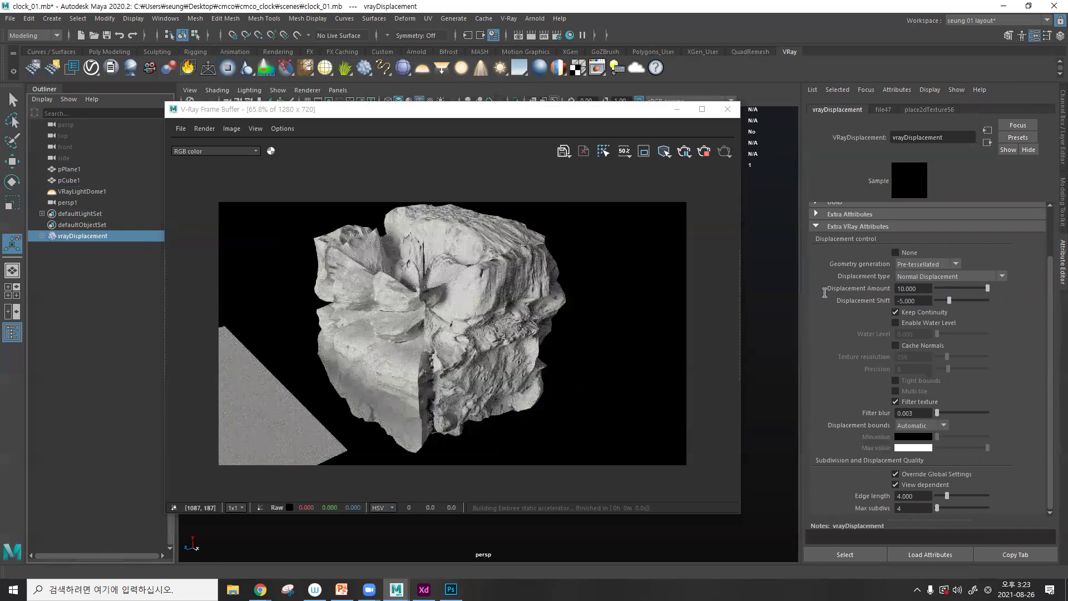
# - Reduce the vrayDisplacement node's Displacement Amount to 4 and set its Displacement Shift to -2
pyautogui.write('4')
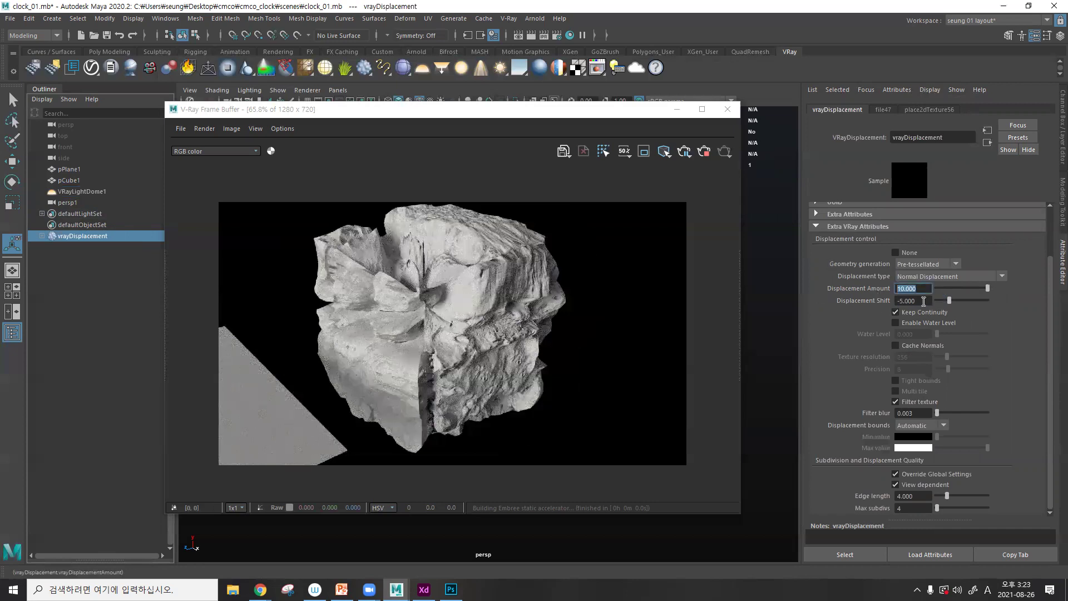
pyautogui.press('Tab')
pyautogui.write('-2')
pyautogui.press('Return')
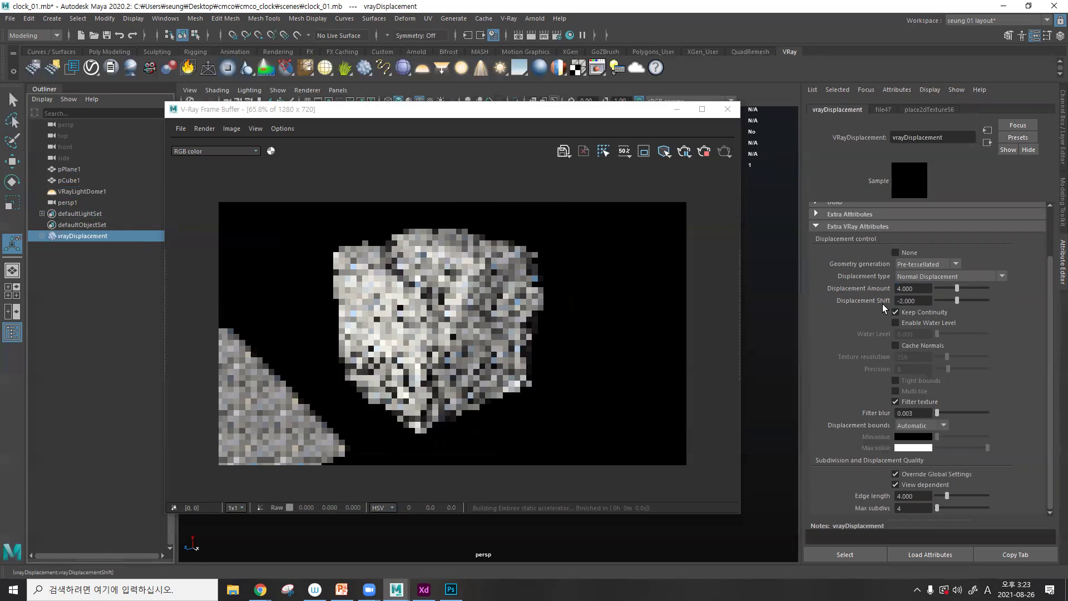
# - Lower the vrayDisplacement node's Displacement Amount to 2 and set its Displacement Shift to -1
pyautogui.doubleClick(923, 288)
pyautogui.write('2')
pyautogui.press('Tab')
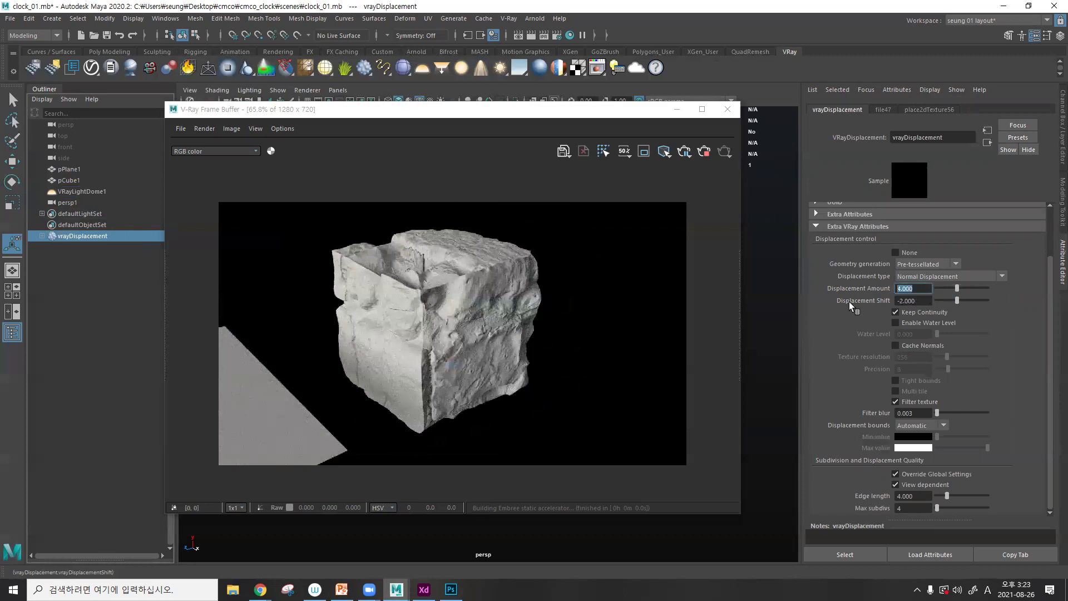
pyautogui.write('-1')
pyautogui.press('Return')
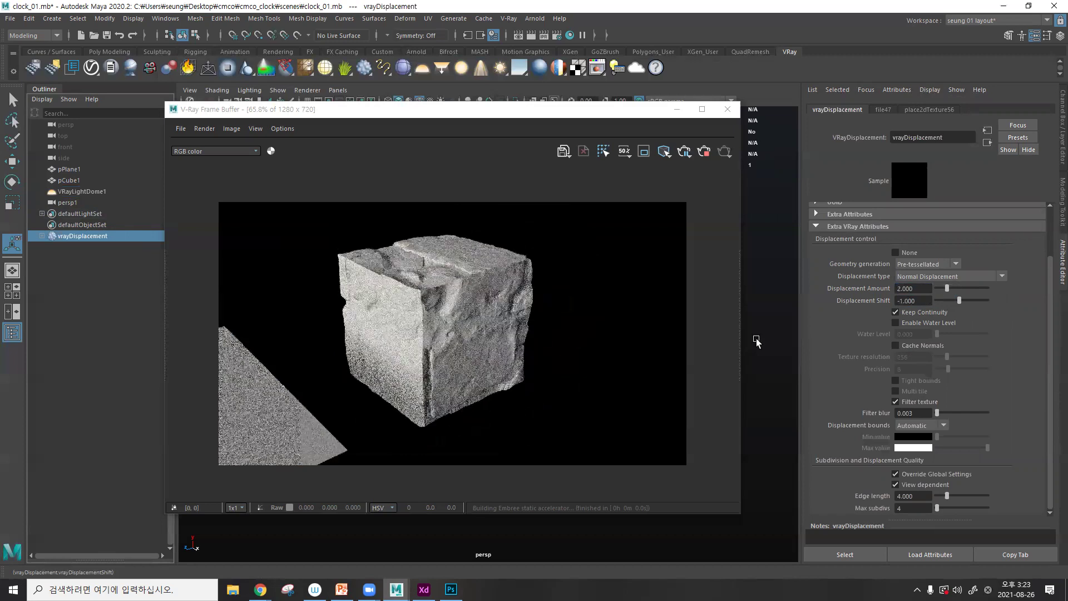
# - View the render at 100% and add the V-Ray Allow negative colors attribute to the file47 displacement texture
pyautogui.doubleClick(474, 318)
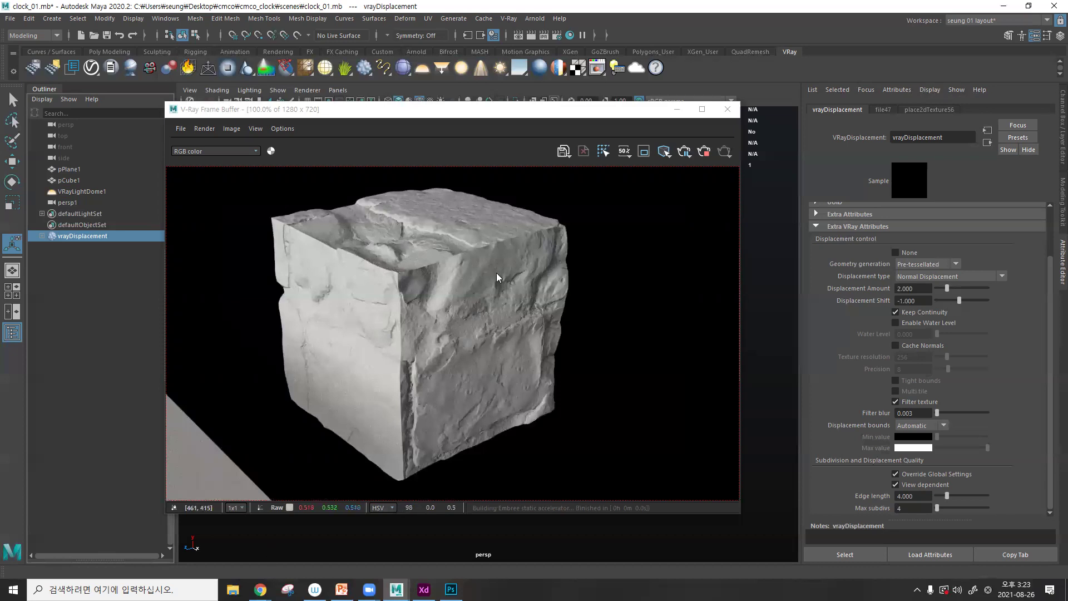
pyautogui.scroll(1, 1029, 248)
pyautogui.click(1026, 235)
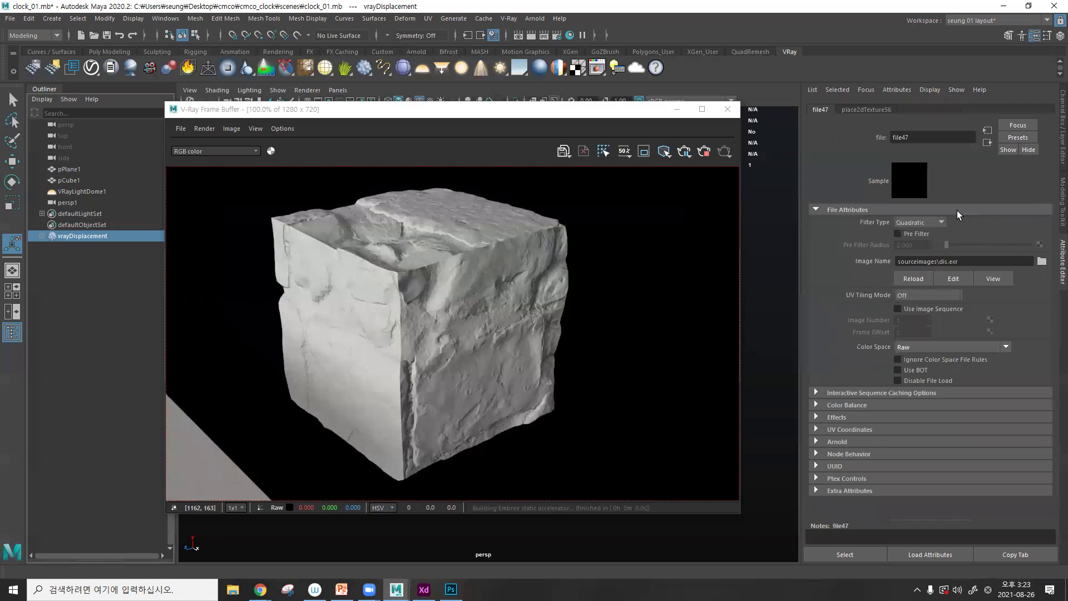
pyautogui.click(889, 94)
pyautogui.moveTo(889, 132)
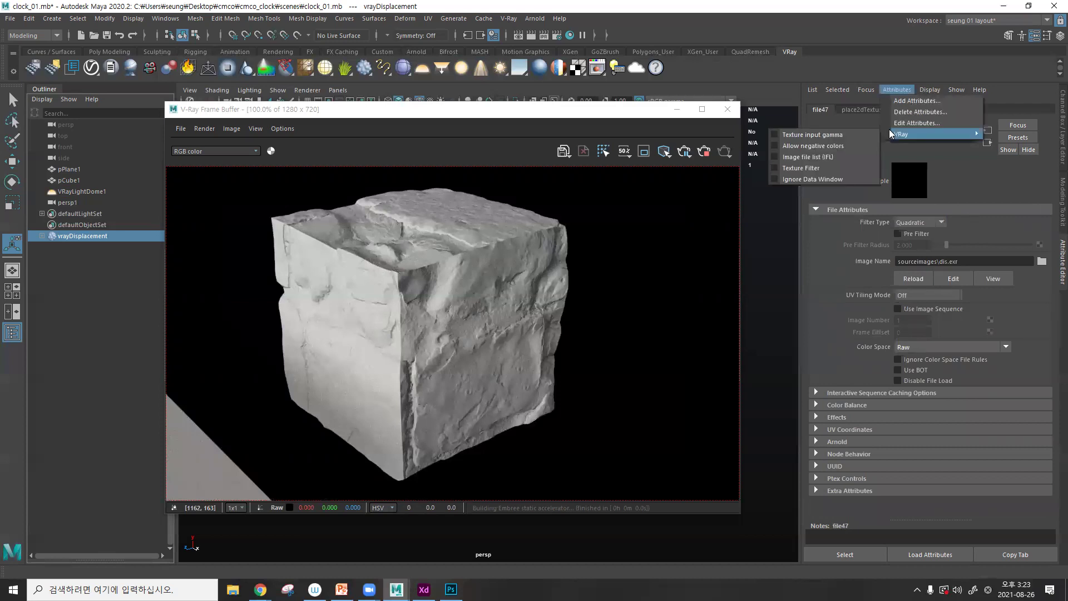
pyautogui.click(798, 146)
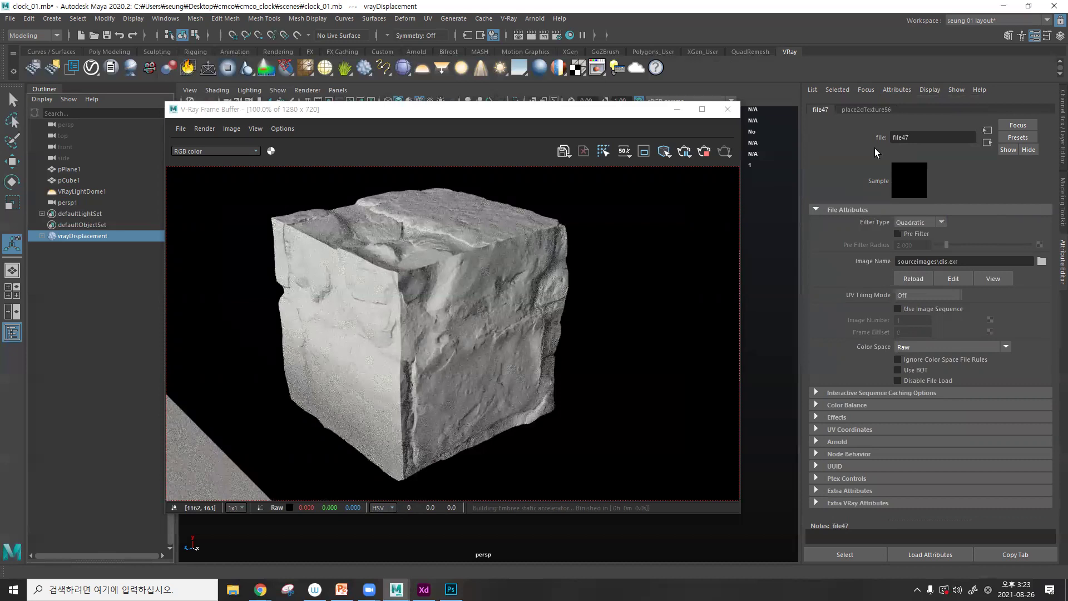
# - Set the Repeat UV of the displacement texture's place2dTexture56 node to 4 by 4
pyautogui.click(856, 110)
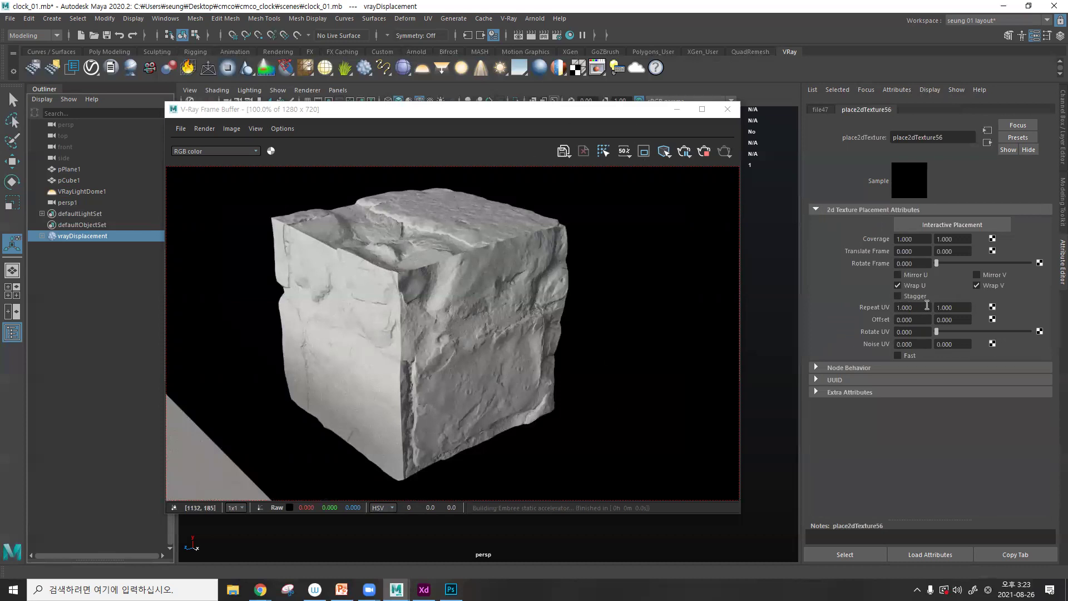
pyautogui.click(894, 307)
pyautogui.write('4')
pyautogui.press('Tab')
pyautogui.write('4')
pyautogui.press('Return')
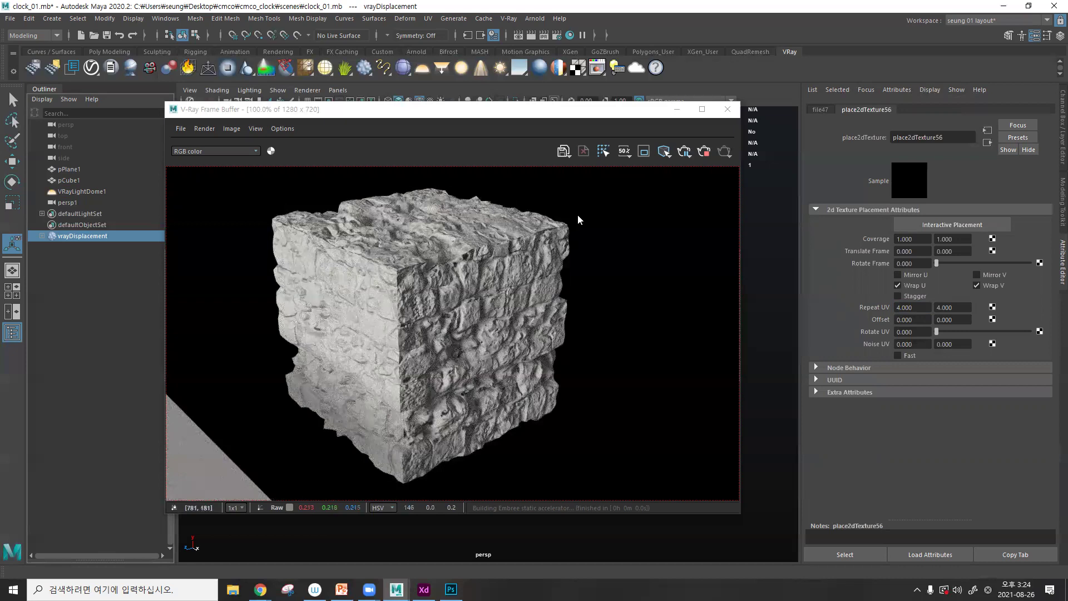
# - Try a Repeat UV of 2 by 2 on the place2dTexture56 node
pyautogui.click(912, 307)
pyautogui.write('2')
pyautogui.press('Tab')
pyautogui.write('2')
pyautogui.press('Return')
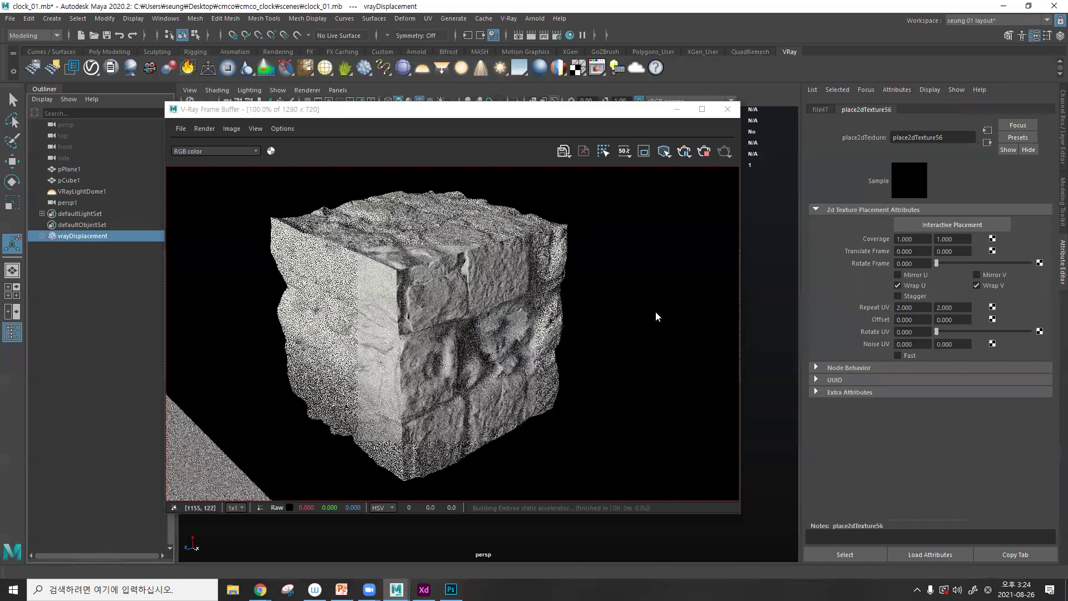
# - Set the place2dTexture56 node's Repeat UV to 3 by 3
pyautogui.click(923, 307)
pyautogui.write('3')
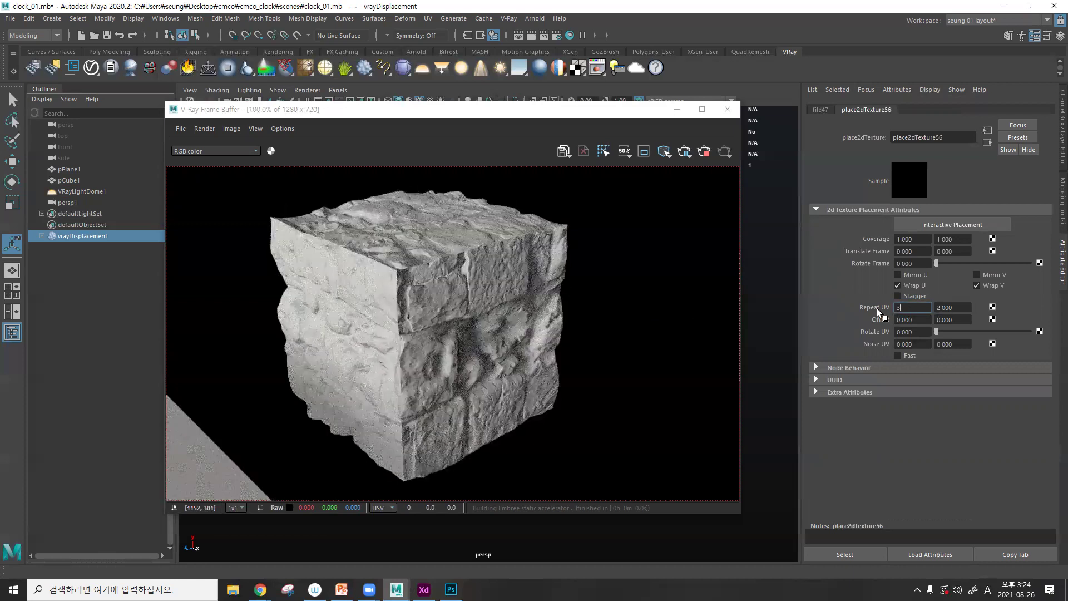
pyautogui.press('Tab')
pyautogui.write('3')
pyautogui.press('Return')
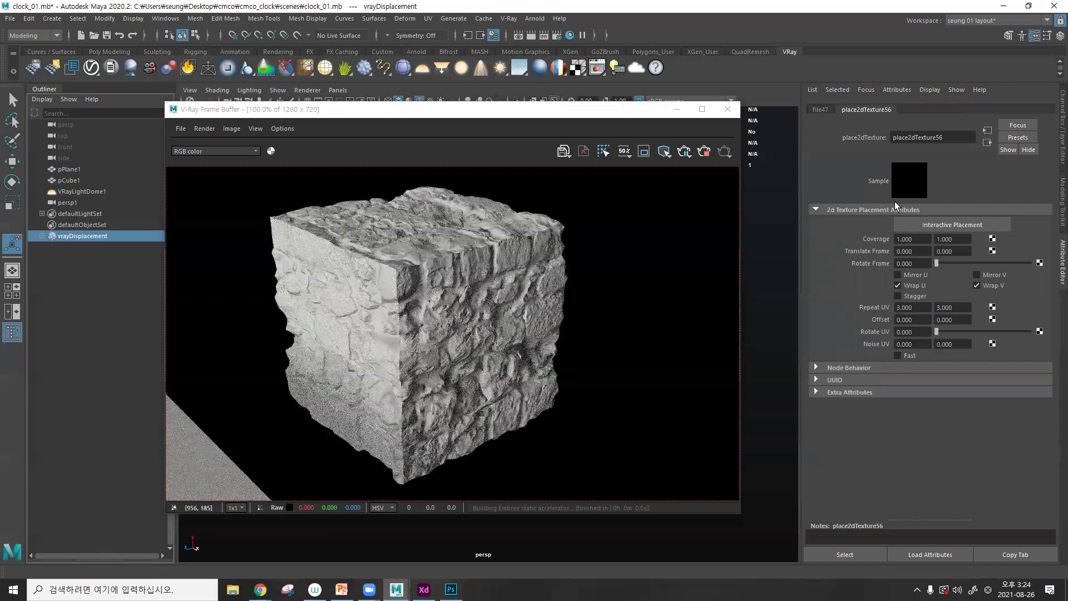
# - Return to the vrayDisplacement node and set its Displacement Amount to 4 and Displacement Shift to -2
pyautogui.click(983, 146)
pyautogui.click(985, 143)
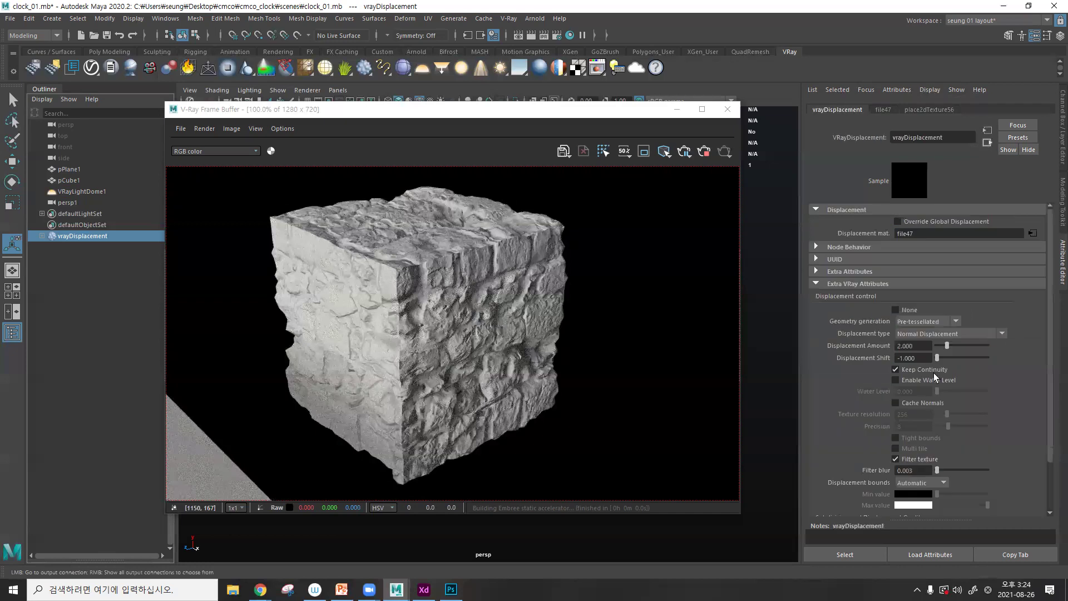
pyautogui.click(891, 345)
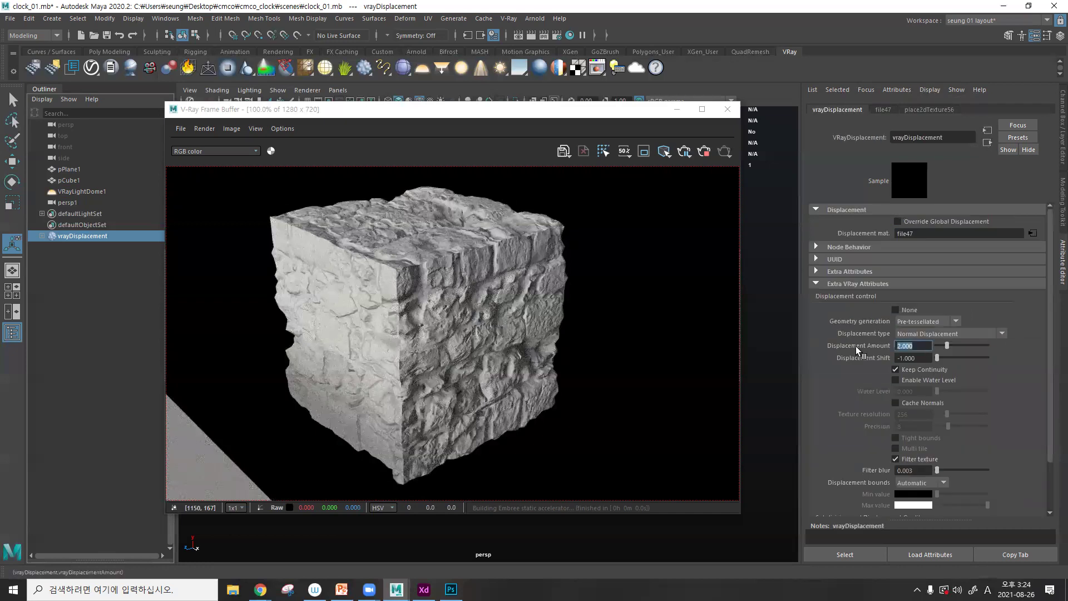
pyautogui.write('4')
pyautogui.press('Tab')
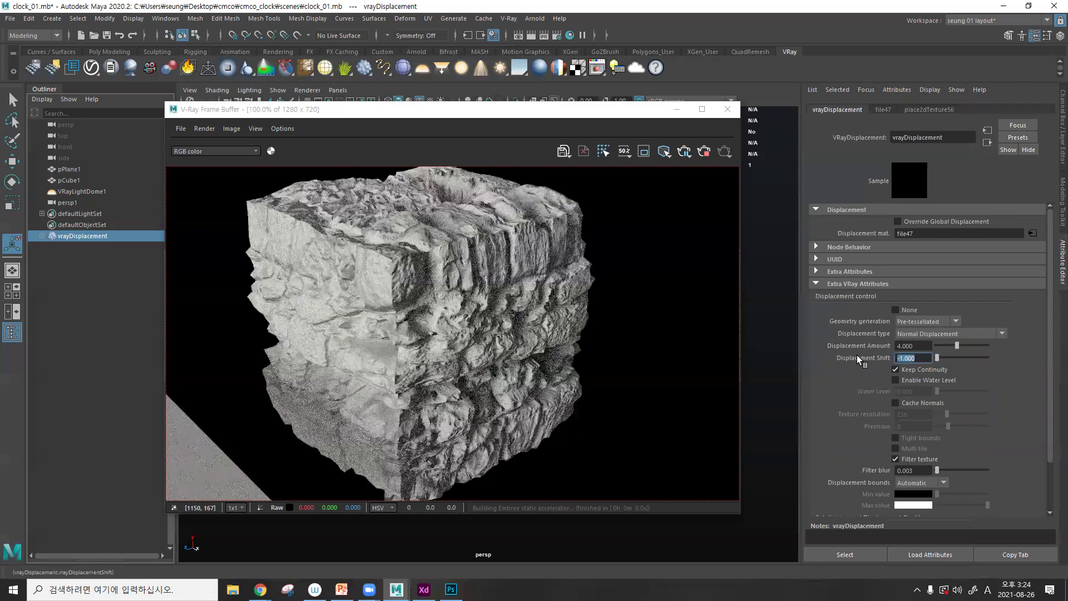
pyautogui.write('-2')
pyautogui.press('Return')
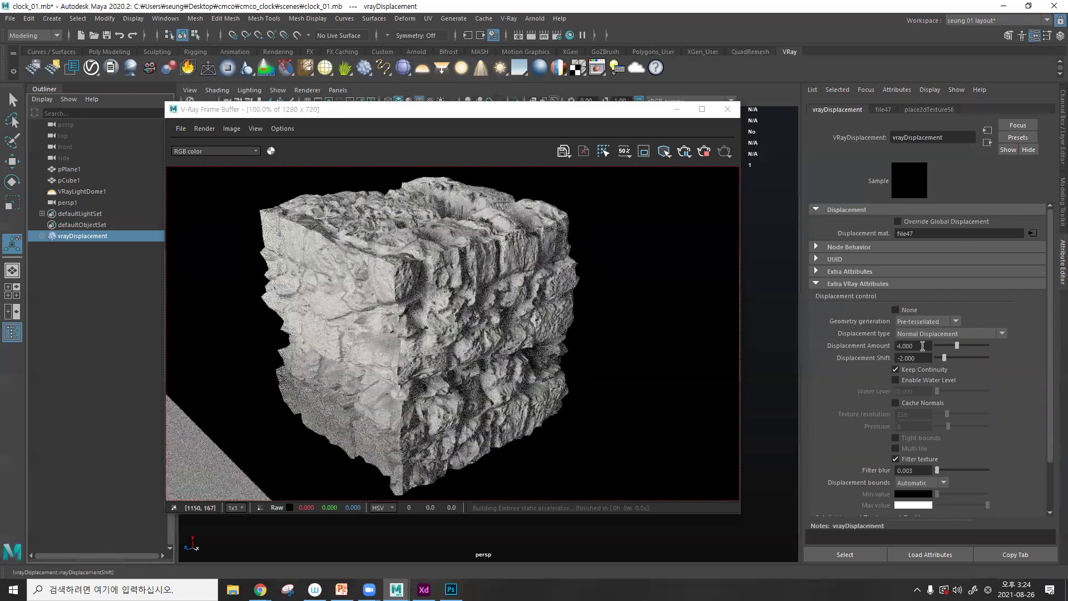
# - Try a Displacement Amount of 1 with a Displacement Shift of -0.5 on the vrayDisplacement node
pyautogui.hotkey('shift', 'Tab')
pyautogui.write('1')
pyautogui.press('Tab')
pyautogui.write('-.5')
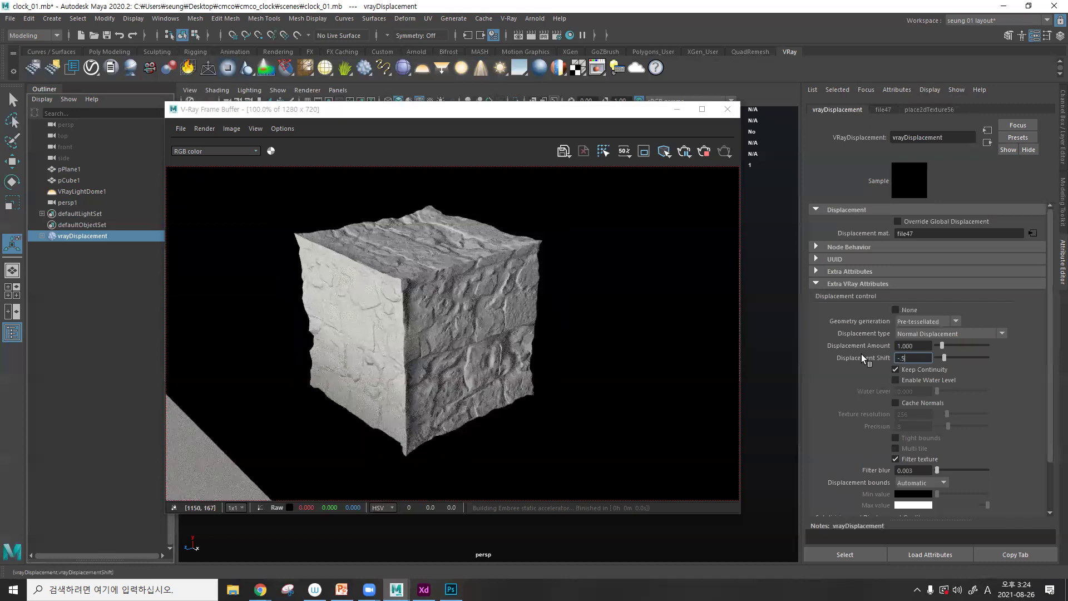
pyautogui.press('Return')
# - Set the vrayDisplacement node's Displacement Amount to 2 and Displacement Shift to -1
pyautogui.doubleClick(906, 346)
pyautogui.write('2')
pyautogui.press('Tab')
pyautogui.write('-1')
pyautogui.press('Return')
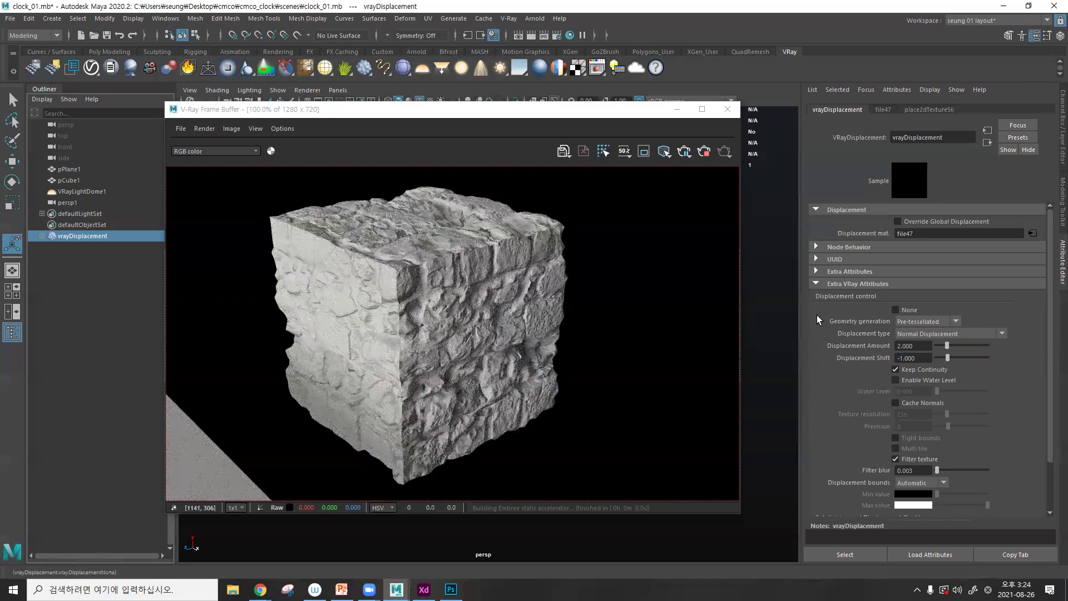
# - Disable Filter texture on the vrayDisplacement node and reduce its Edge length to 2
pyautogui.scroll(-2, 898, 398)
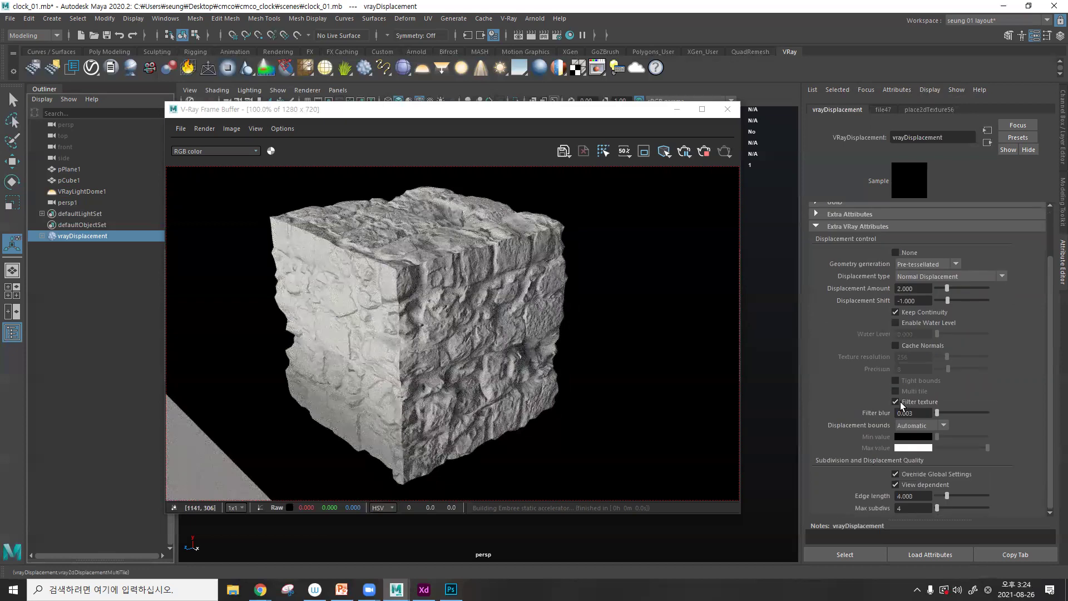
pyautogui.click(896, 402)
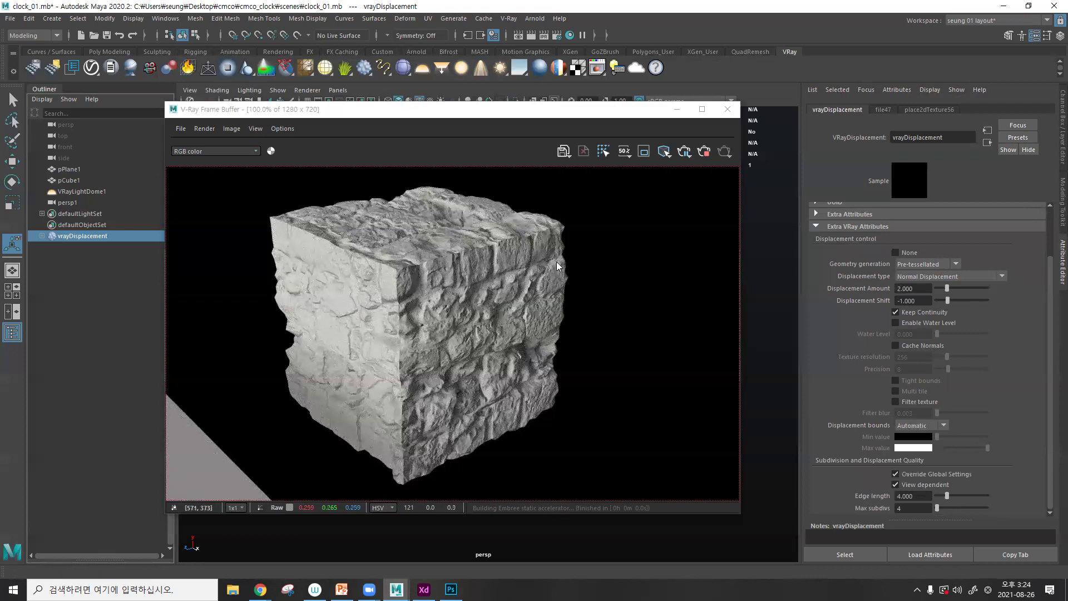
pyautogui.click(926, 496)
pyautogui.hotkey('ctrl', 'a')
pyautogui.write('2')
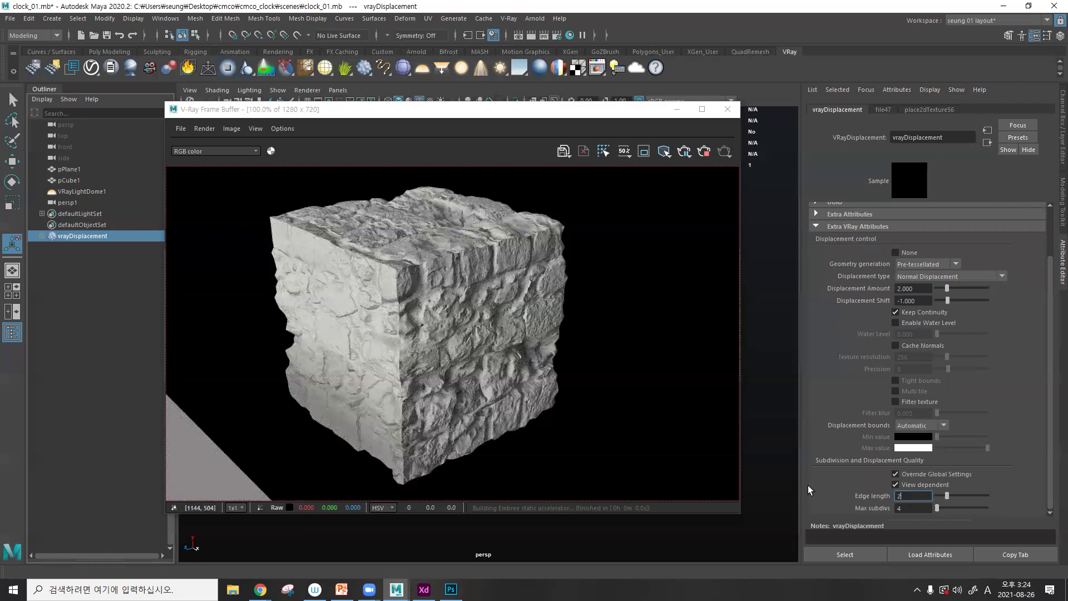
pyautogui.press('Return')
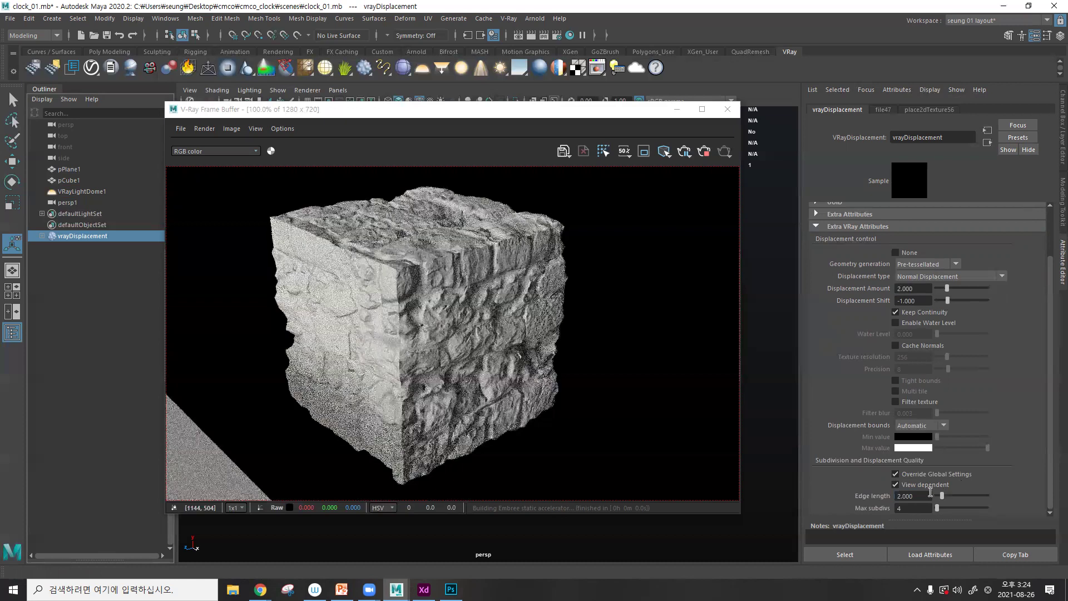
# - Set the Edge length of the cube's displacement to 1 and its Max subdivs to 8
pyautogui.hotkey('ctrl', 'a')
pyautogui.write('1')
pyautogui.press('Return')
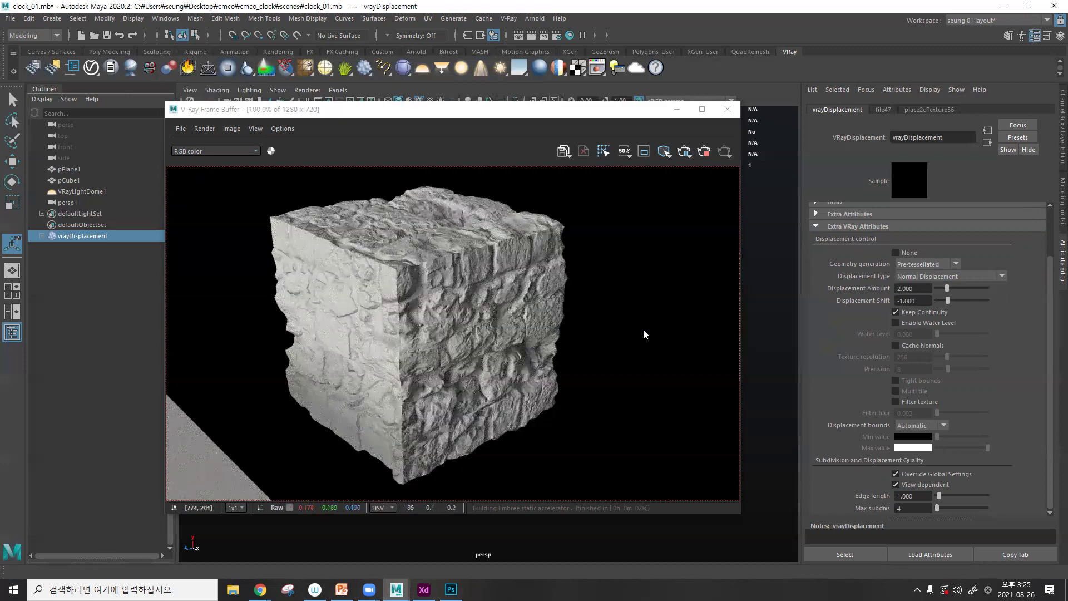
pyautogui.doubleClick(912, 507)
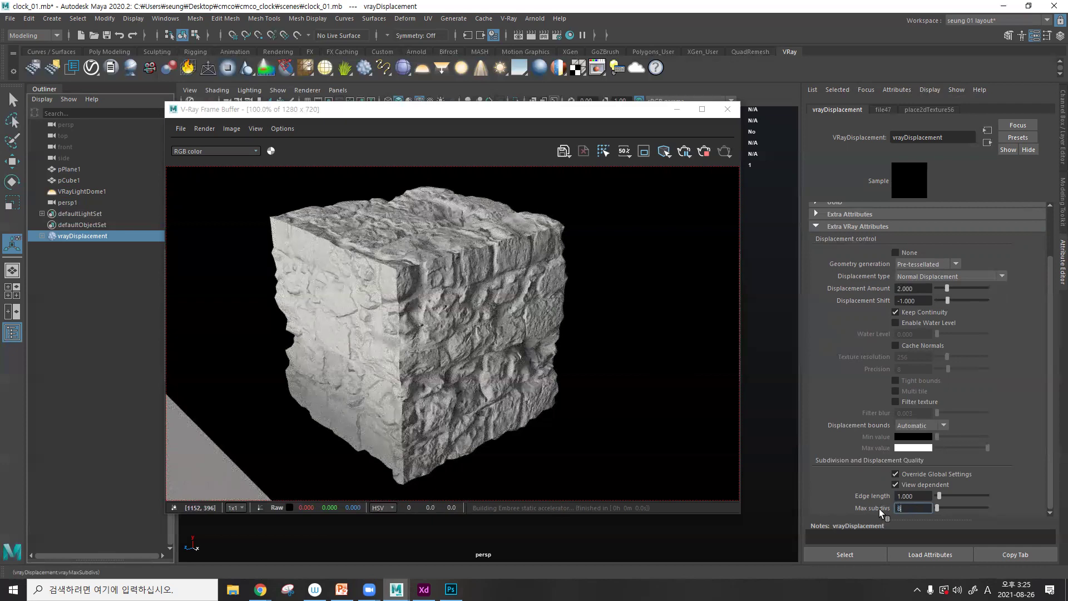
pyautogui.press('Return')
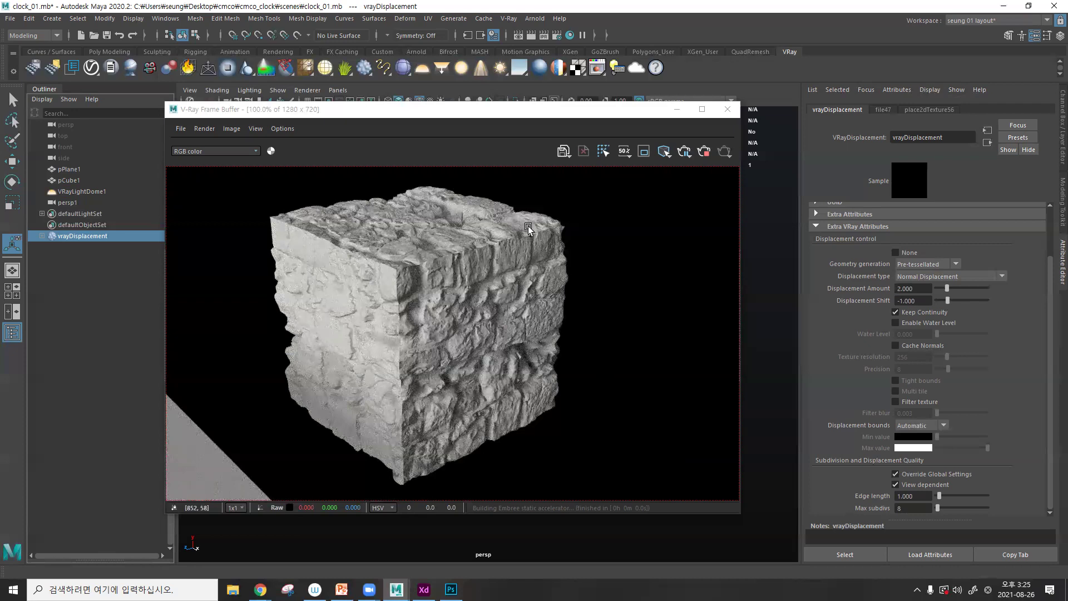
# - Compare the displaced cube render with the base mesh in the viewport and the Broken Wall texture page on Poly Haven in Chrome
pyautogui.moveTo(512, 108); pyautogui.dragTo(553, 385)
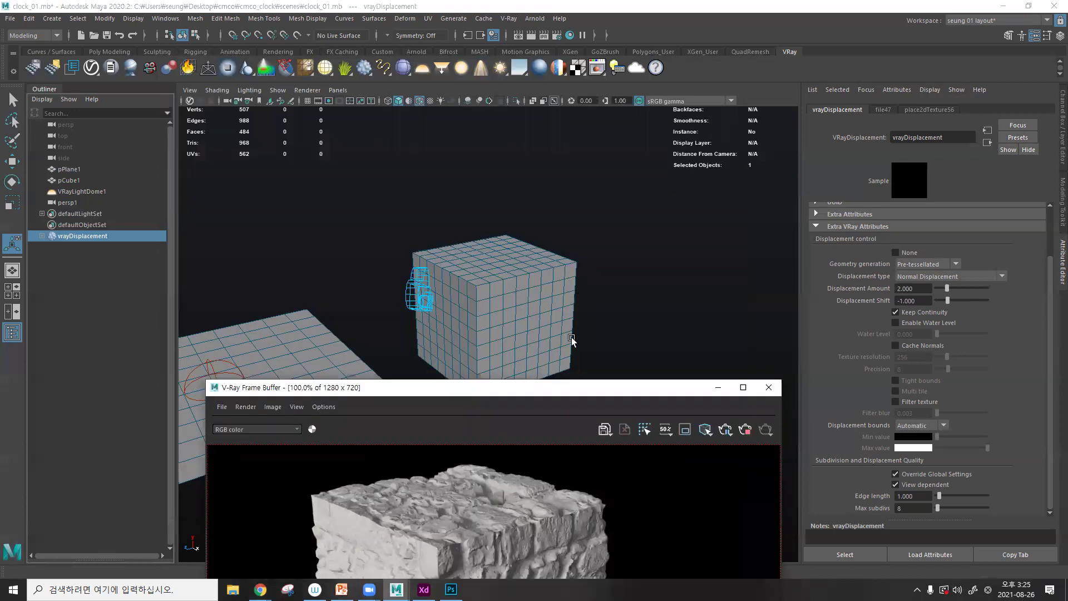
pyautogui.moveTo(555, 386); pyautogui.dragTo(561, 105)
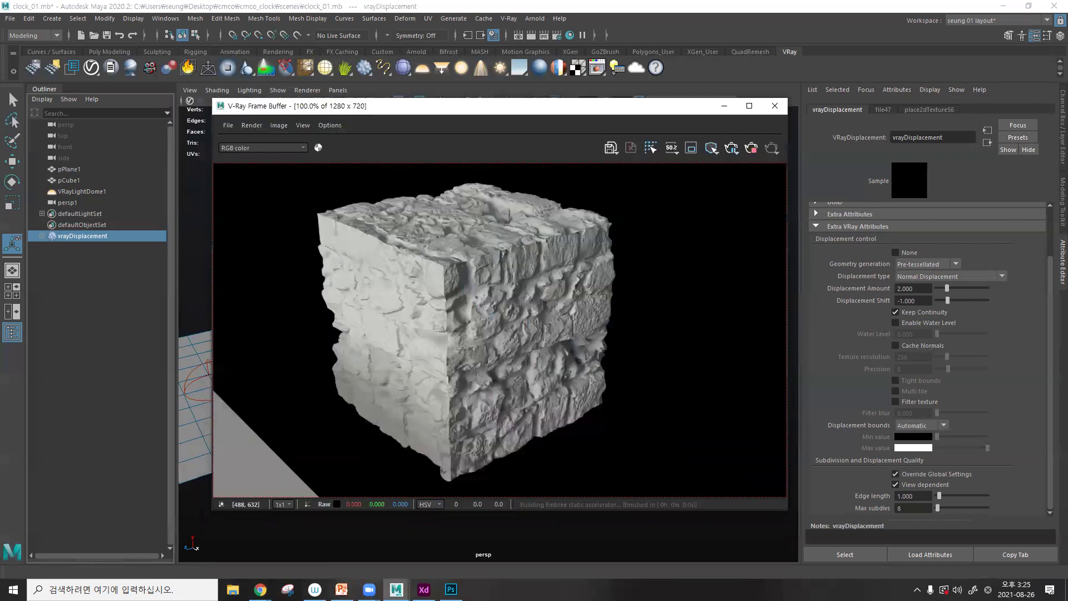
pyautogui.click(260, 589)
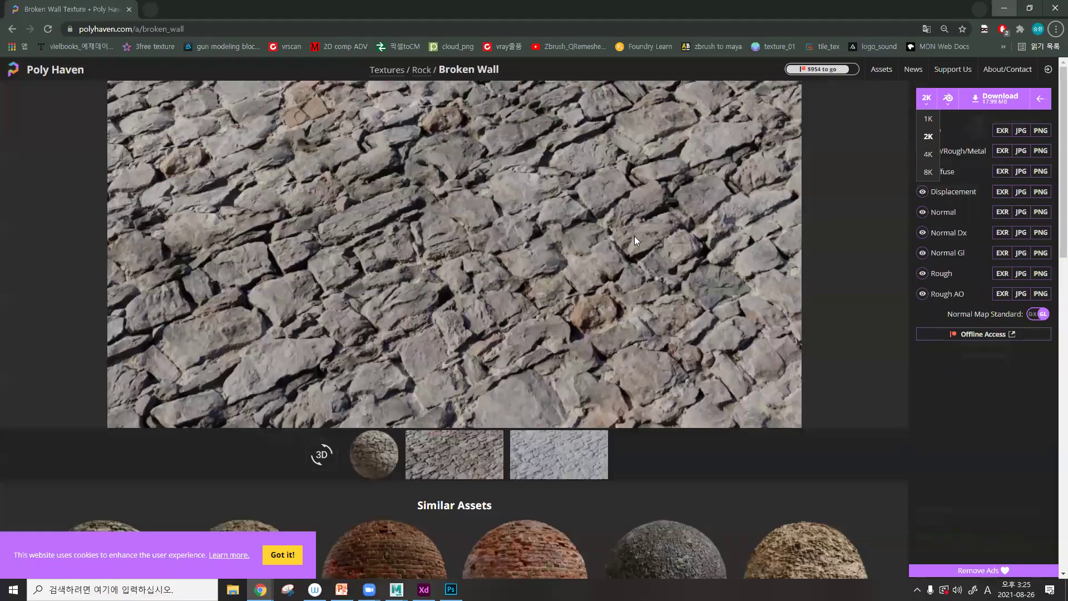
pyautogui.hotkey('alt', 'Tab')
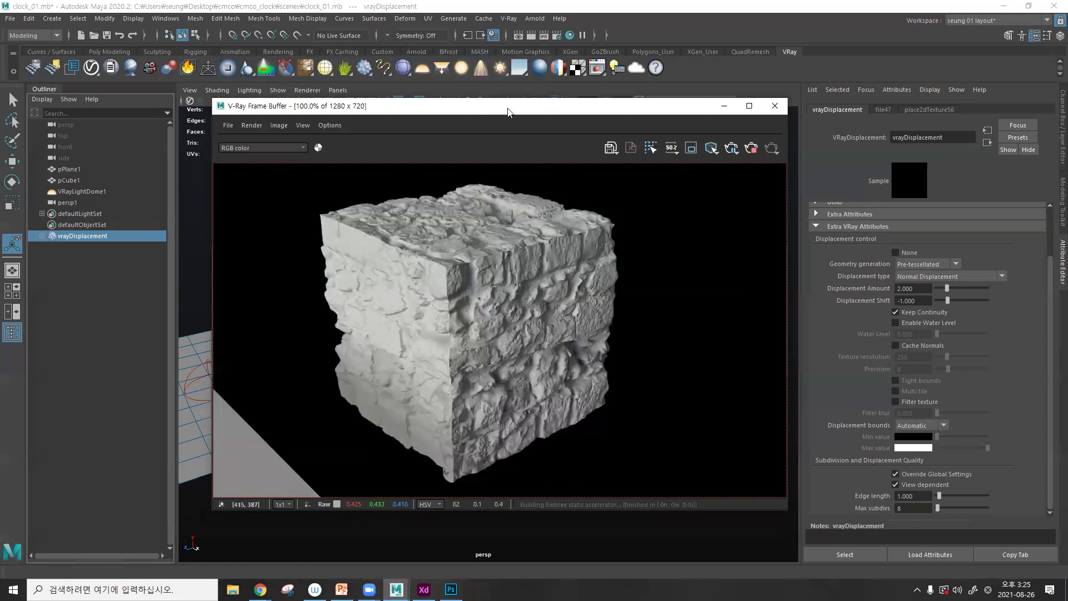
pyautogui.scroll(-2, 615, 272)
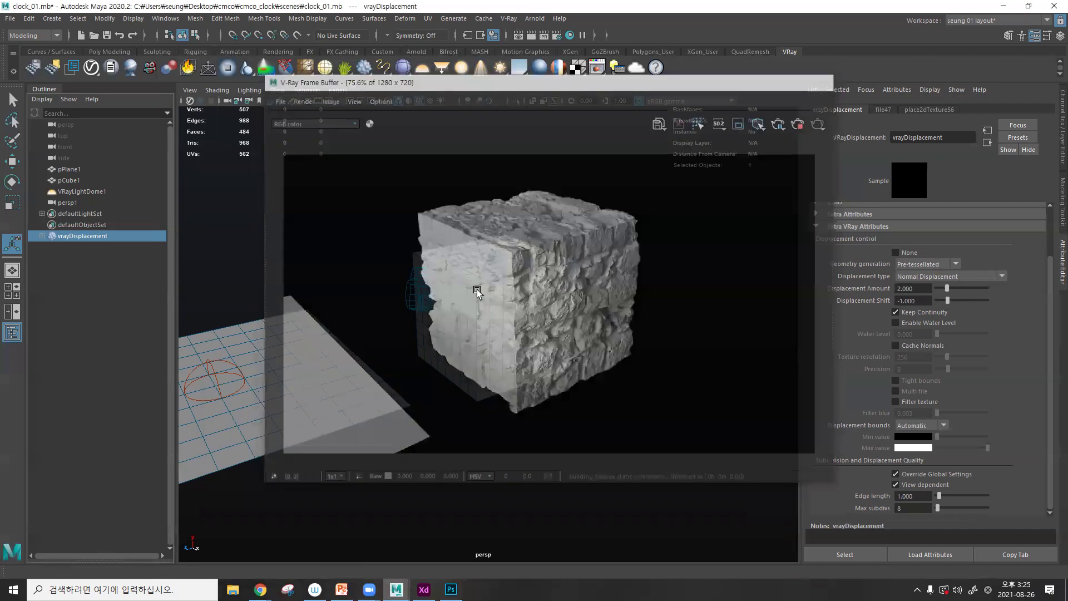
# - Put the V-Ray Frame Buffer away and apply a single VRayDisplacement node to the pPlane1 plane
pyautogui.click(825, 82)
pyautogui.keyDown('alt'); pyautogui.moveTo(588, 315); pyautogui.dragTo(565, 324, button='middle'); pyautogui.keyUp('alt')
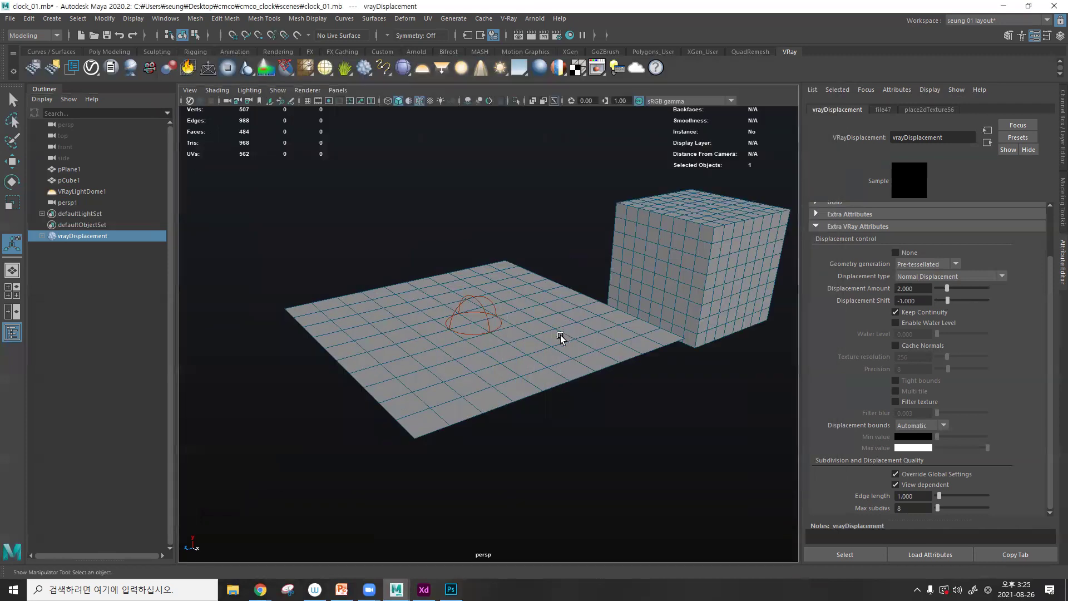
pyautogui.keyDown('alt'); pyautogui.moveTo(564, 327); pyautogui.dragTo(563, 337); pyautogui.keyUp('alt')
pyautogui.moveTo(241, 280); pyautogui.dragTo(340, 139)
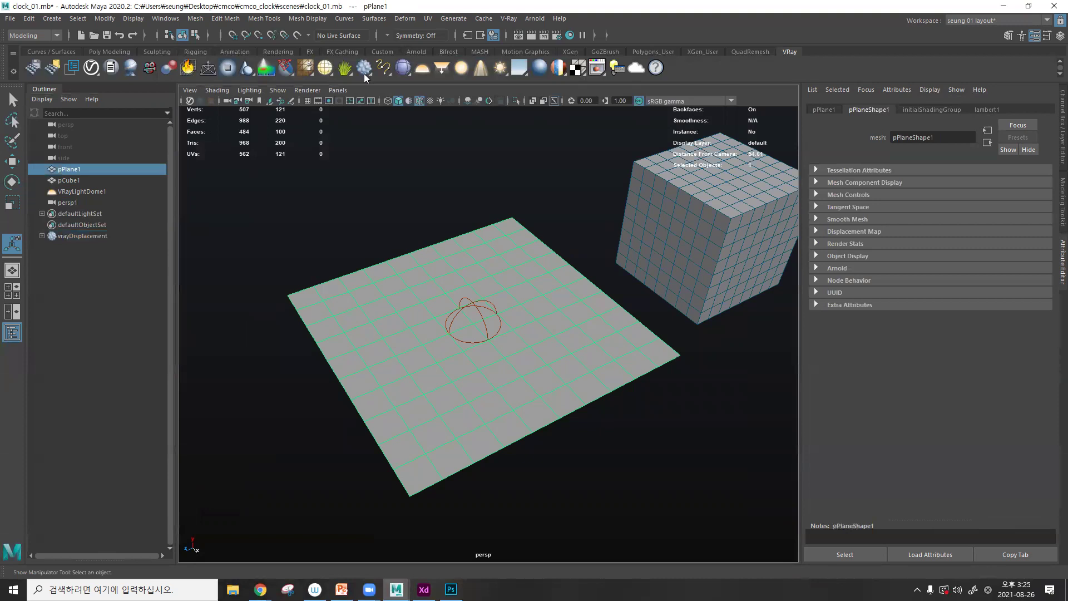
pyautogui.click(365, 74)
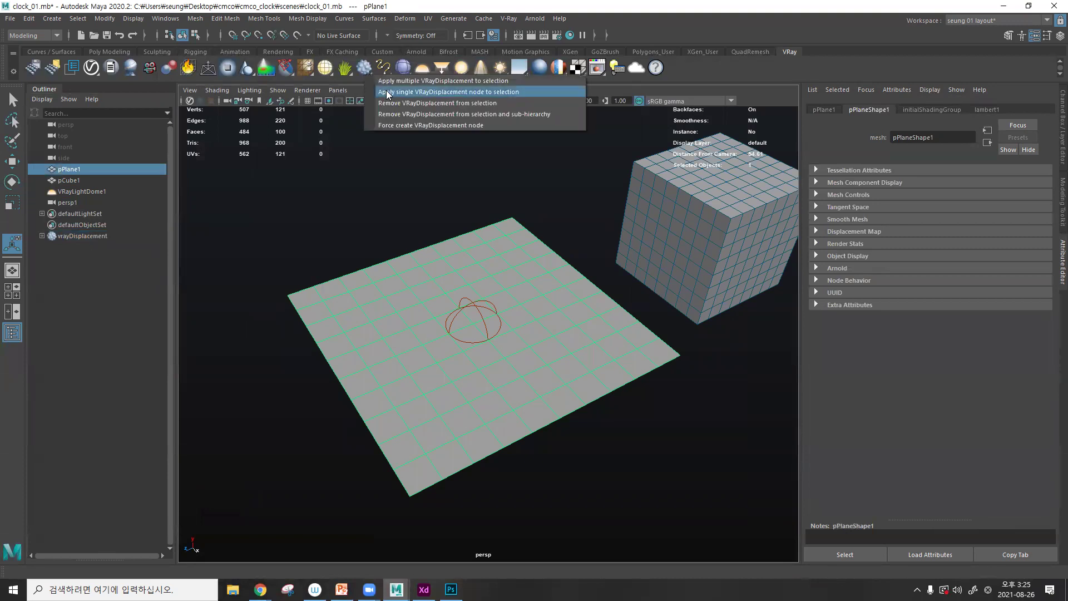
pyautogui.click(388, 94)
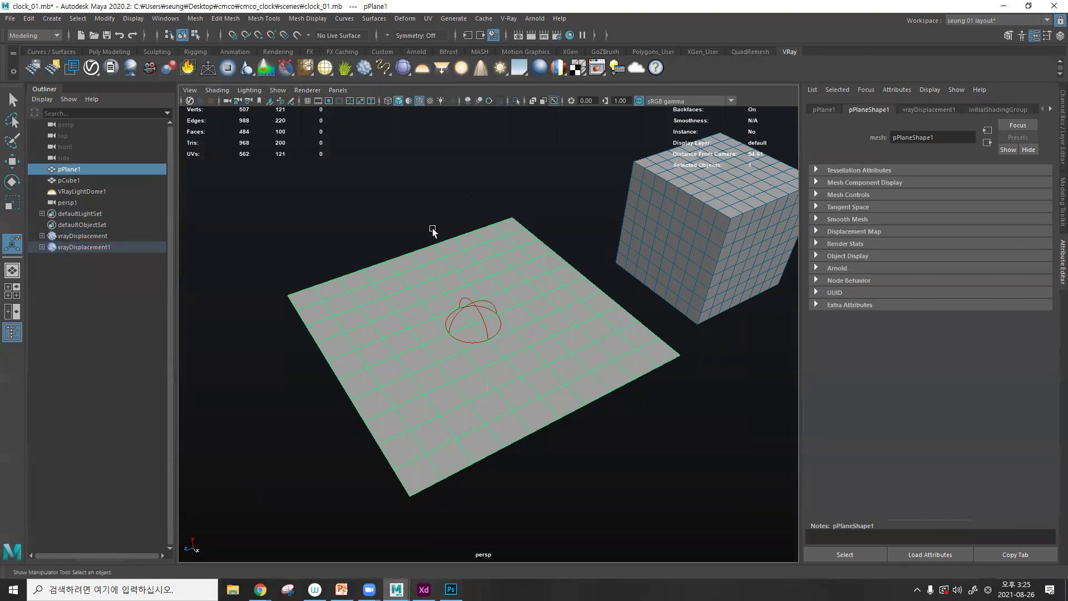
# - Assign a file texture with the dis.exr image as the displacement material of the plane's vrayDisplacement1 node
pyautogui.keyDown('alt'); pyautogui.moveTo(431, 231); pyautogui.dragTo(123, 258); pyautogui.keyUp('alt')
pyautogui.click(121, 252)
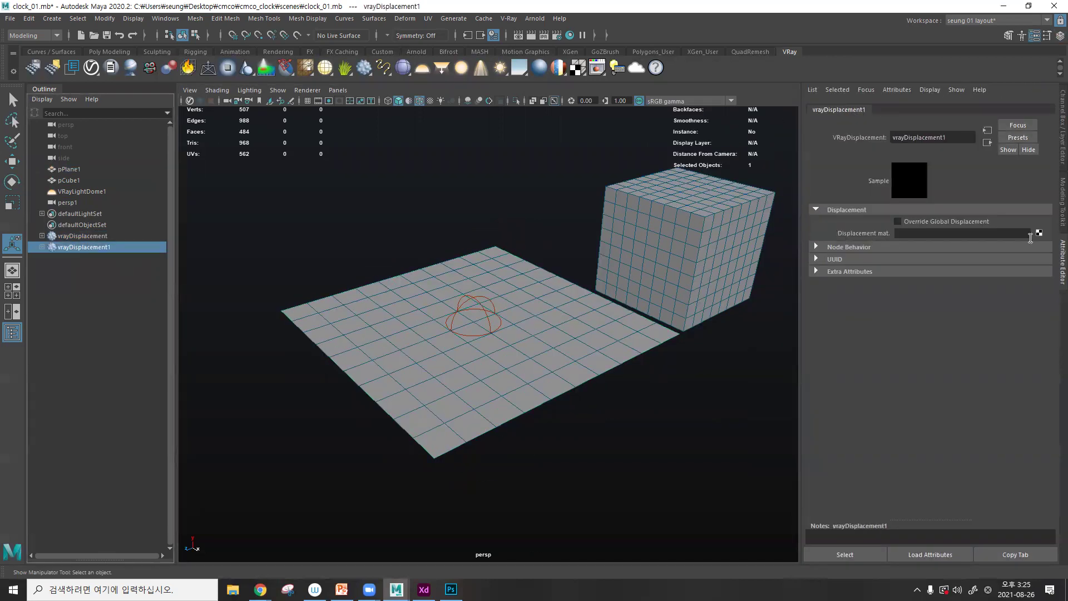
pyautogui.click(1038, 233)
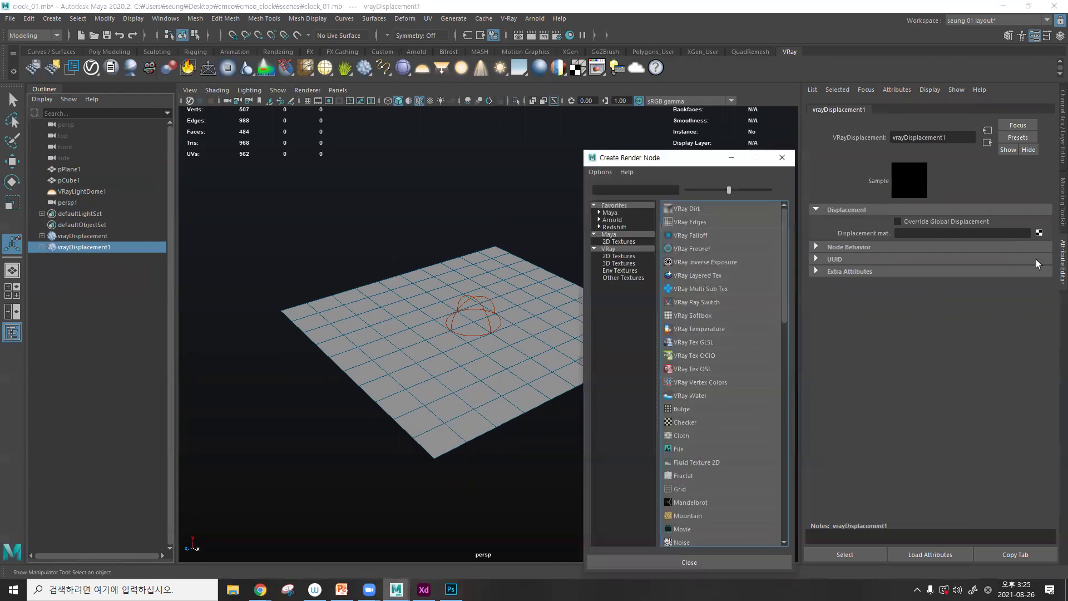
pyautogui.click(510, 185)
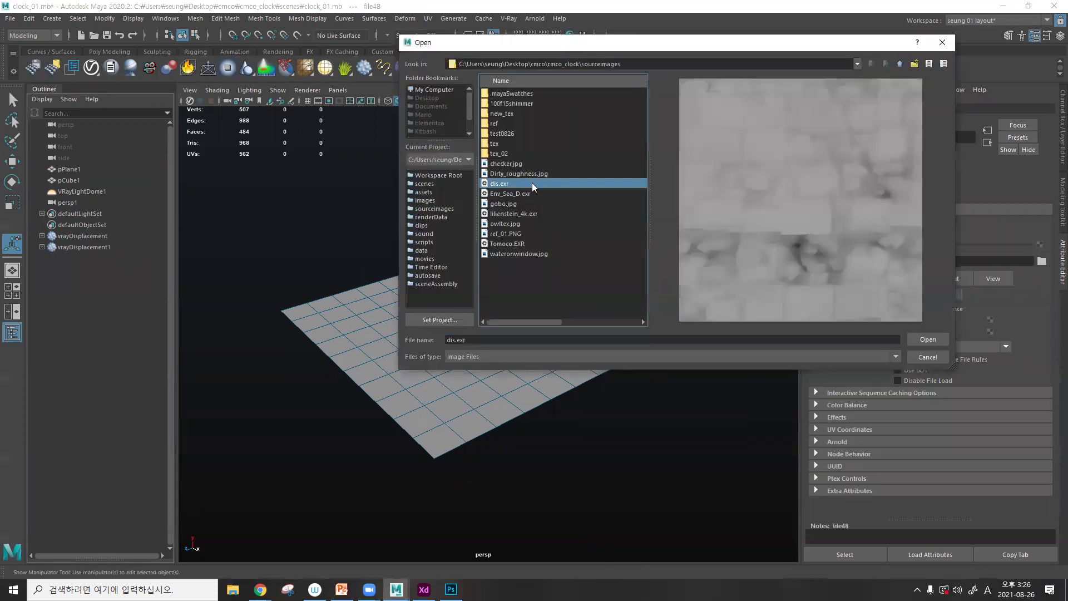
pyautogui.click(928, 339)
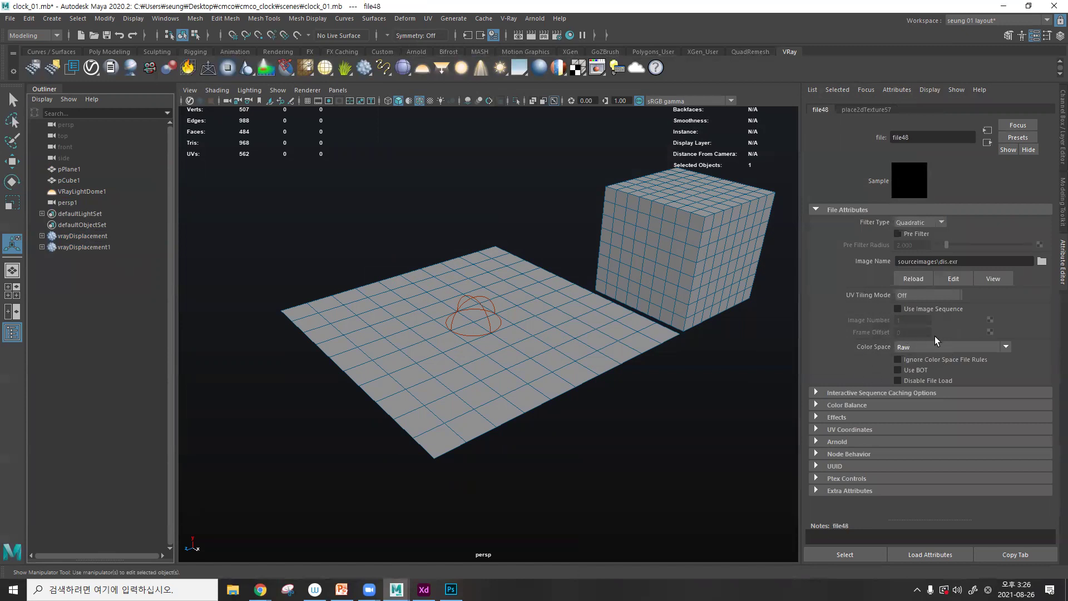
# - Add the V-Ray Displacement control and Subdivision and Displacement Quality attributes to the vrayDisplacement1 node
pyautogui.click(987, 143)
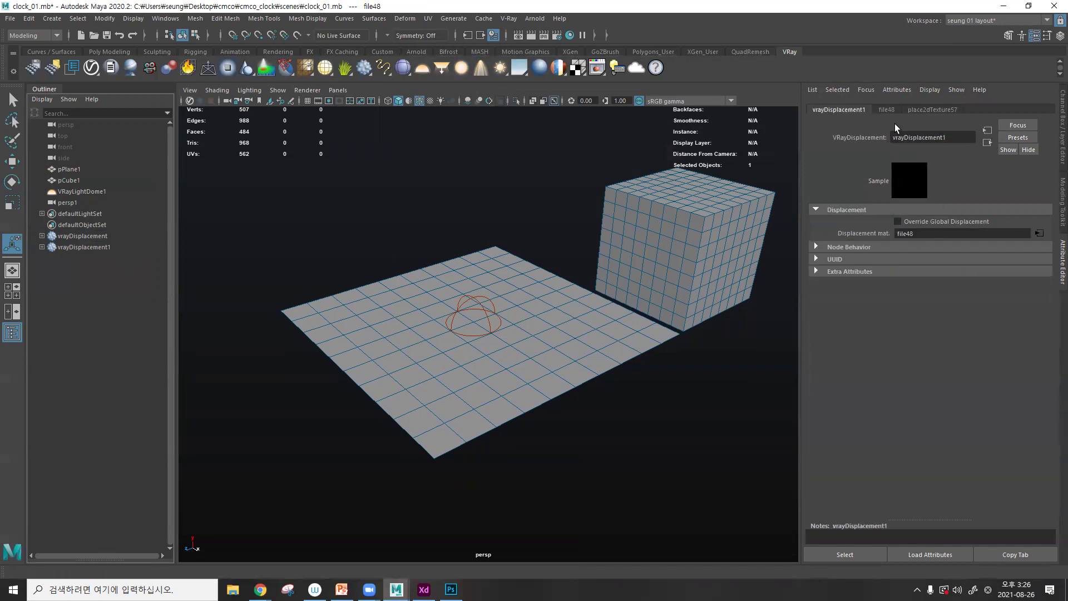
pyautogui.click(897, 90)
pyautogui.moveTo(904, 134)
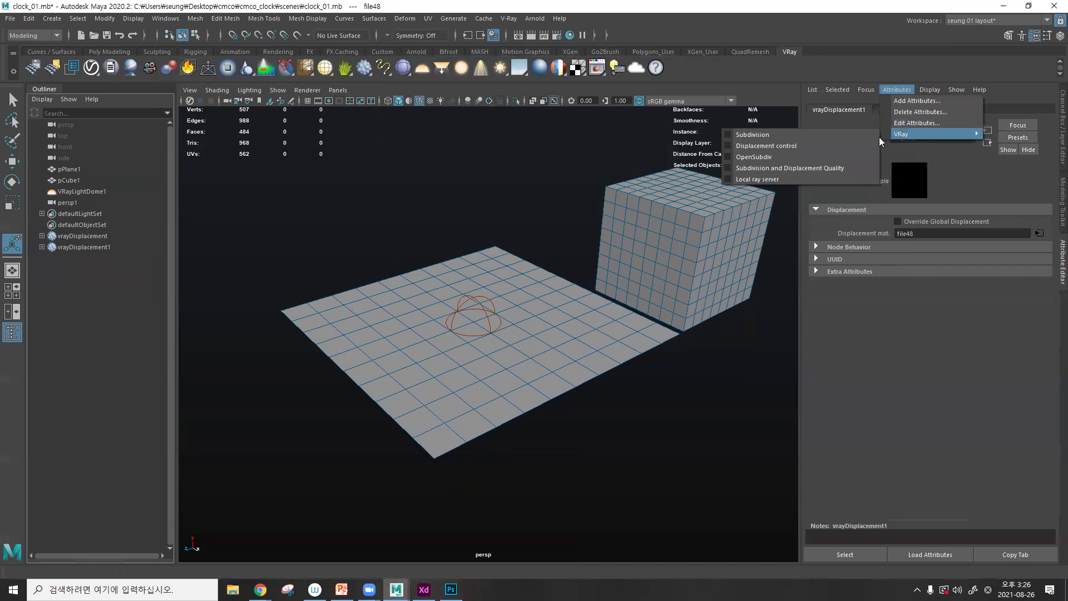
pyautogui.click(737, 146)
pyautogui.click(898, 89)
pyautogui.moveTo(900, 134)
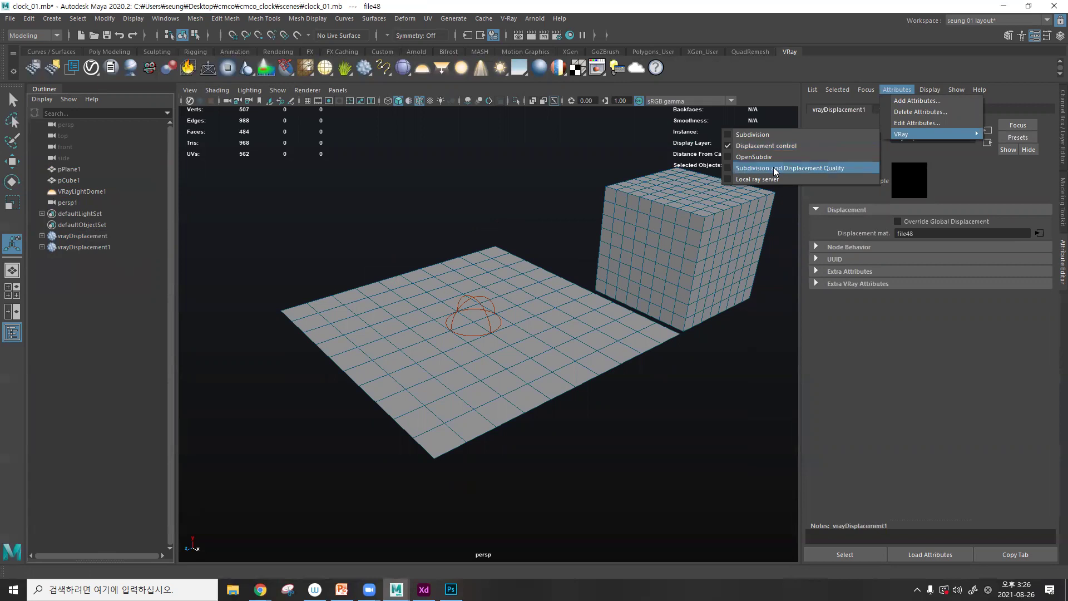
pyautogui.click(802, 167)
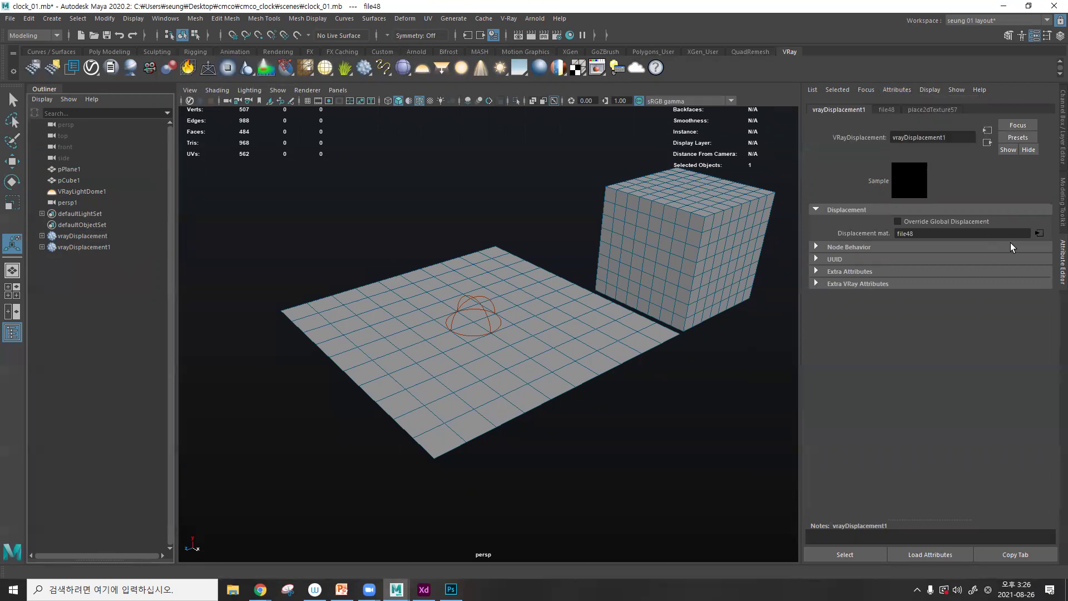
pyautogui.click(900, 90)
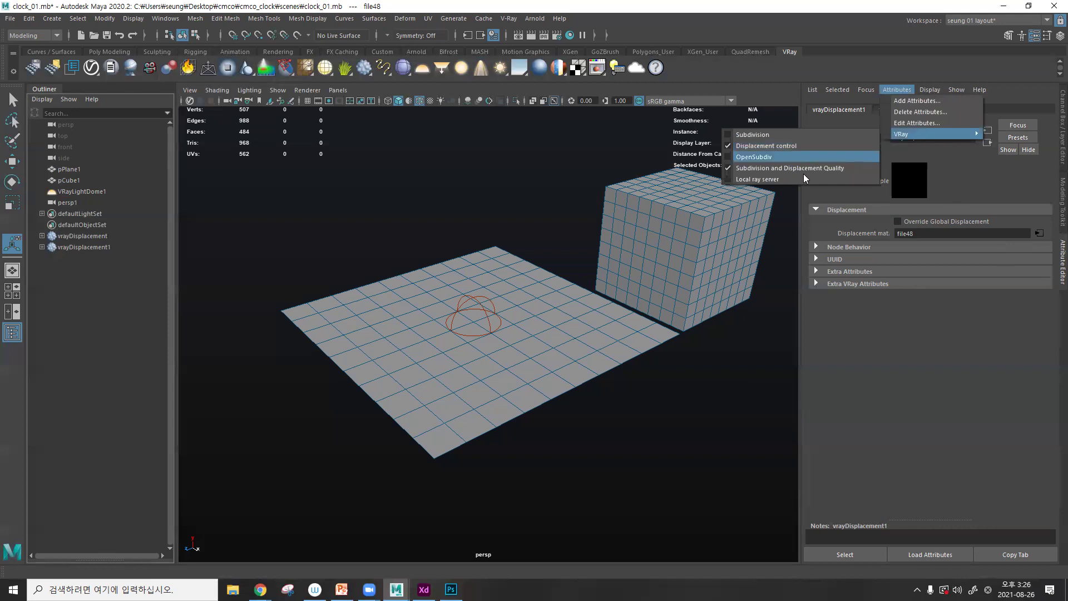
# - Add the V-Ray Allow negative colors attribute to the file48 texture and return to the vrayDisplacement1 node
pyautogui.click(1039, 233)
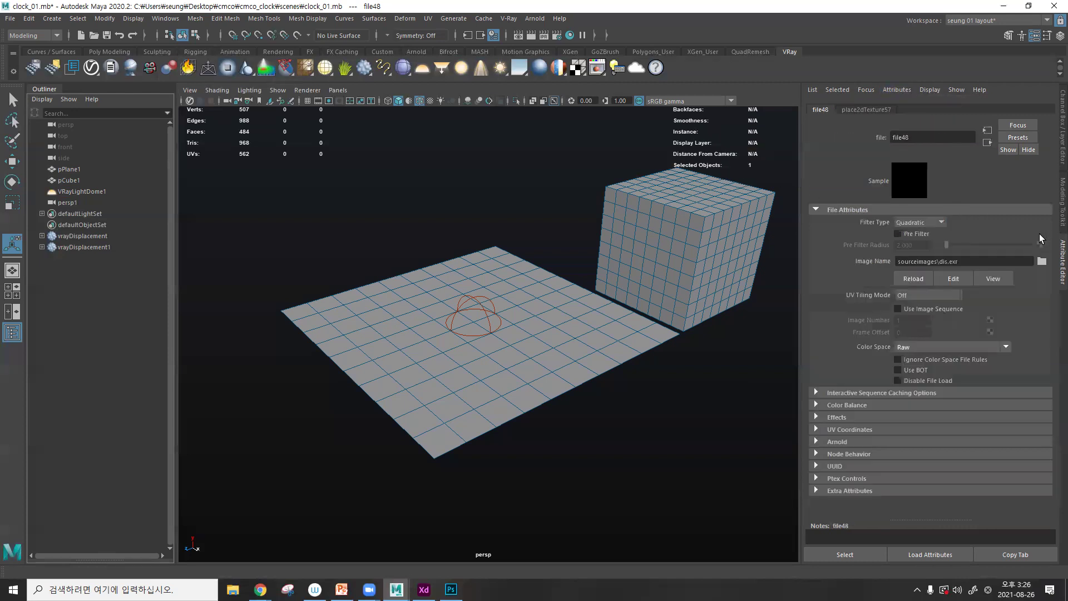
pyautogui.click(889, 91)
pyautogui.moveTo(886, 134)
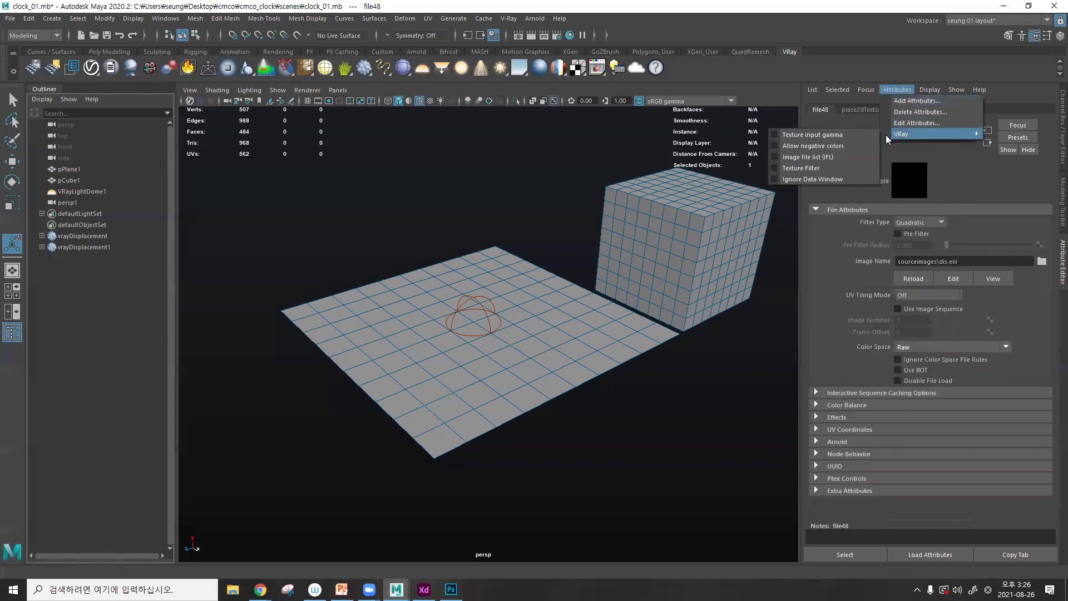
pyautogui.click(802, 147)
pyautogui.click(986, 142)
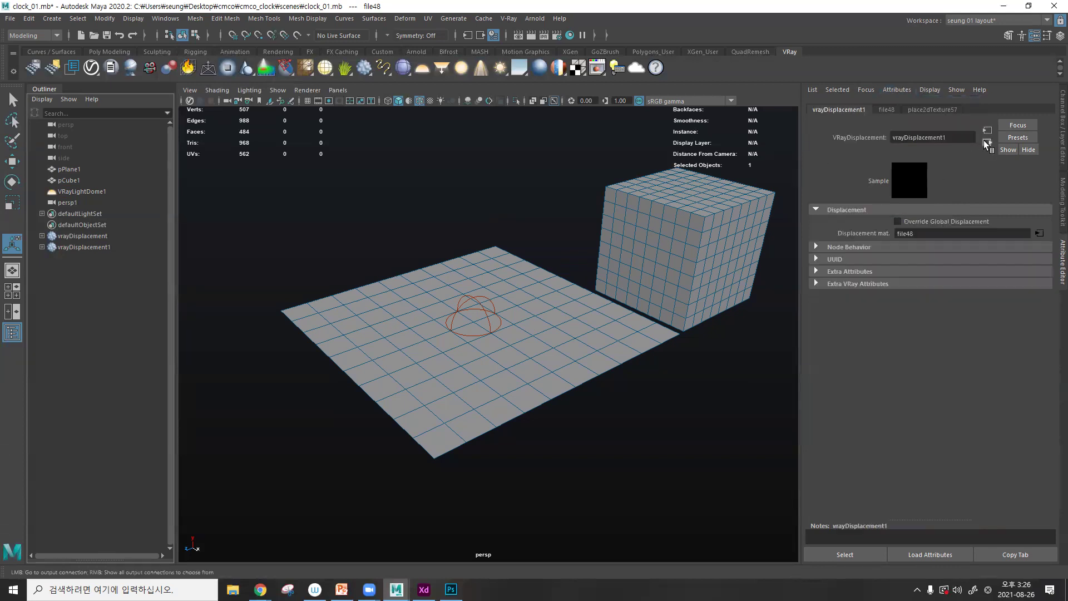
# - Expand vrayDisplacement1's Extra VRay Attributes and show the plane's render in the V-Ray Frame Buffer beside them
pyautogui.click(820, 286)
pyautogui.scroll(-2, 863, 307)
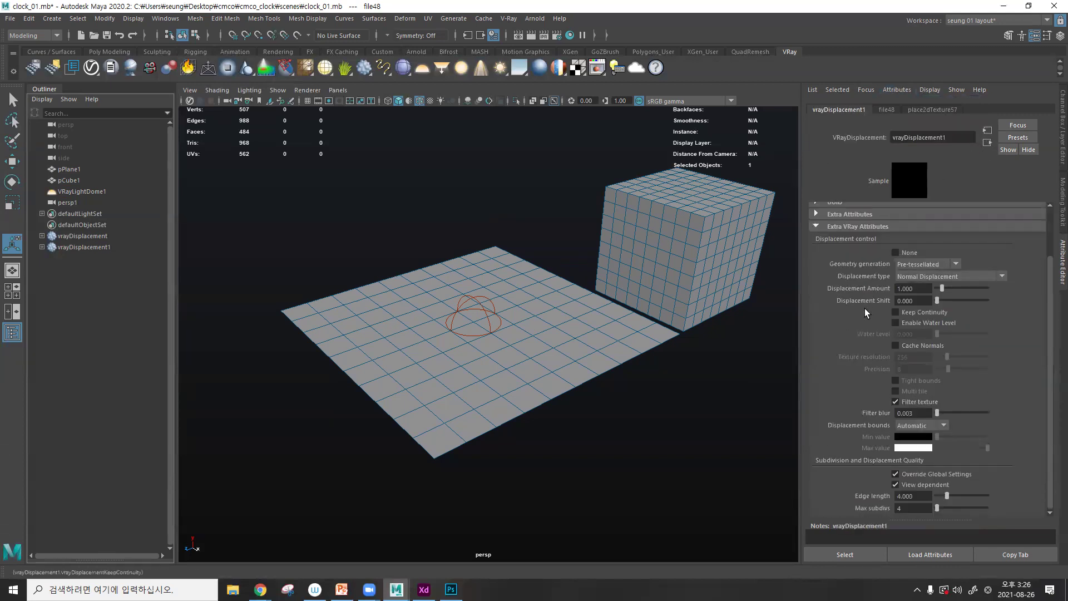
pyautogui.click(547, 36)
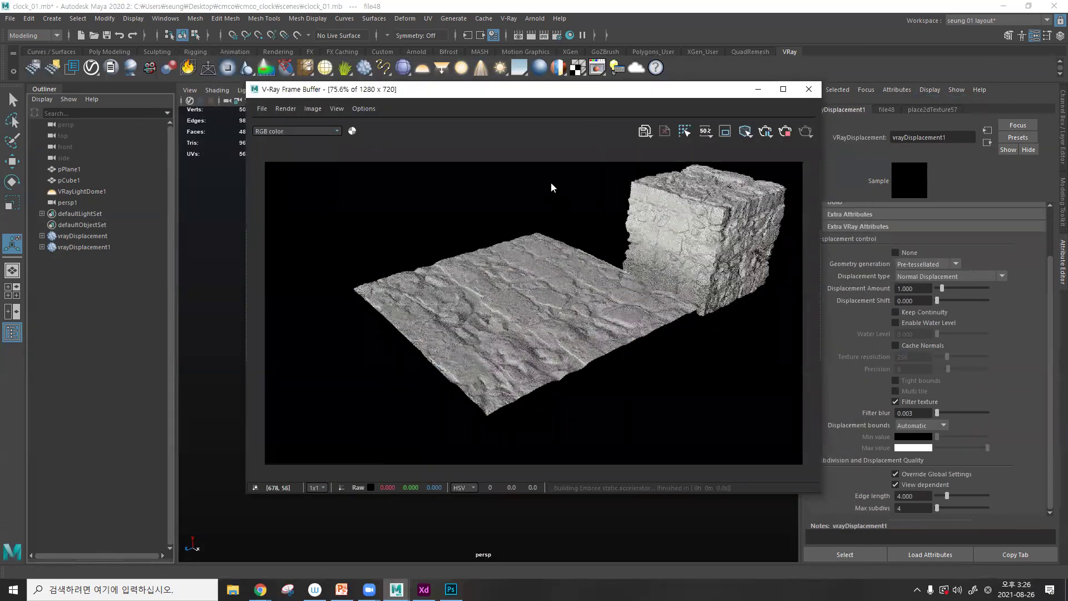
pyautogui.moveTo(572, 99); pyautogui.dragTo(664, 94)
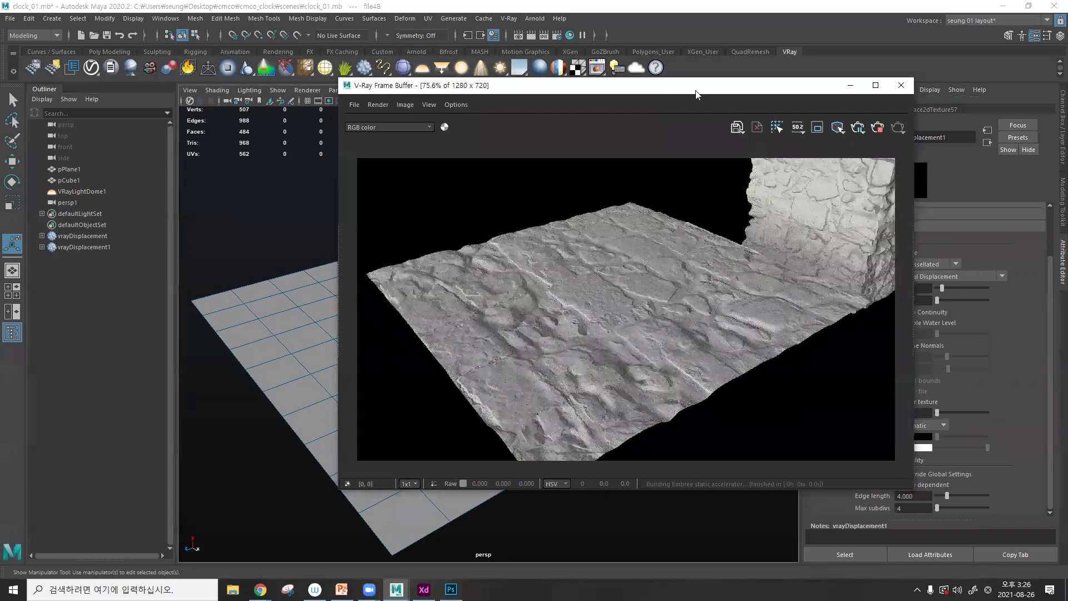
pyautogui.moveTo(695, 86); pyautogui.dragTo(554, 62)
pyautogui.scroll(3, 927, 286)
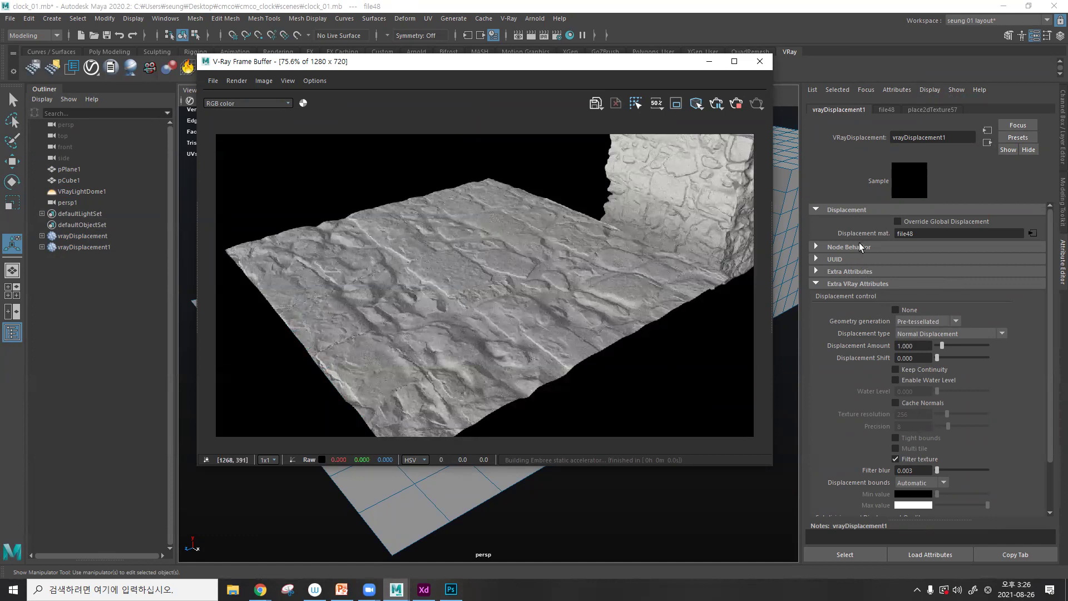
# - Open the place2dTexture57 node of the plane's file48 displacement texture and set its Repeat UV to 2 by 2
pyautogui.click(1033, 234)
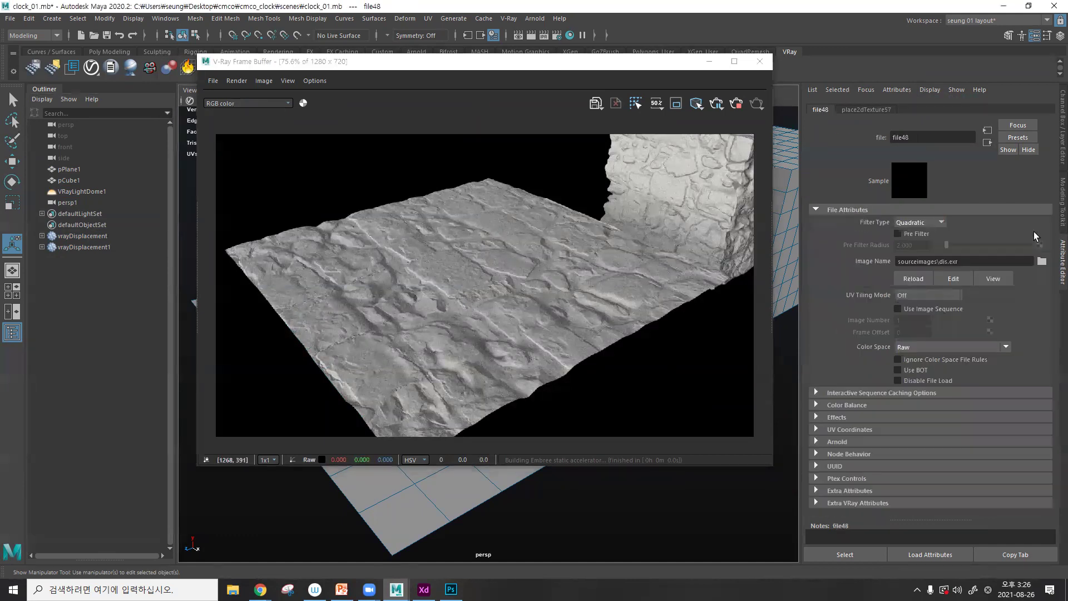
pyautogui.click(847, 111)
pyautogui.click(908, 308)
pyautogui.write('2')
pyautogui.press('Tab')
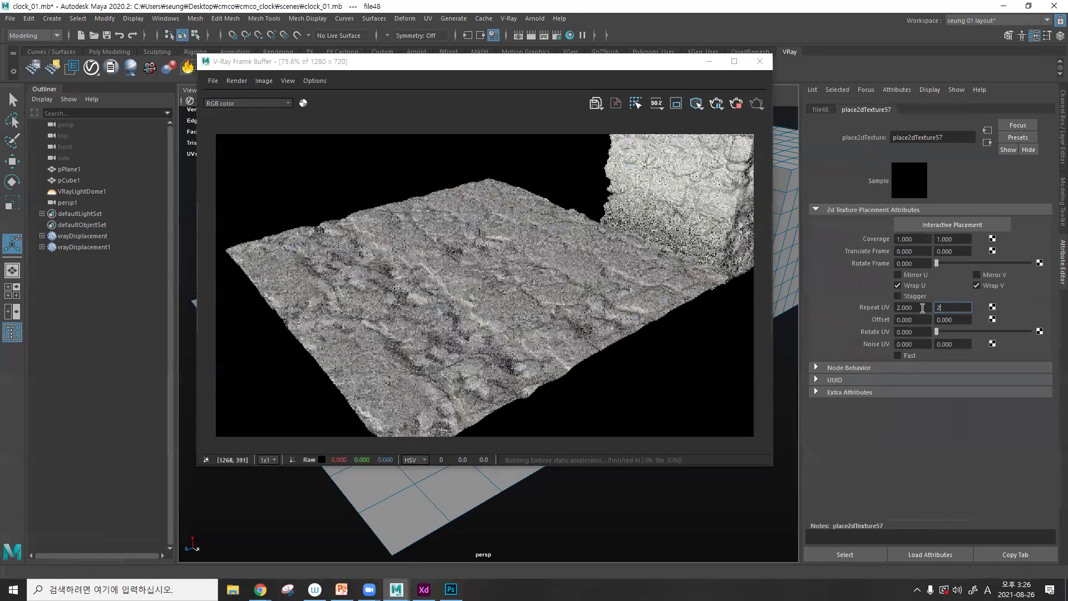
pyautogui.write('2')
pyautogui.press('Return')
# - Set the displacement texture's Repeat UV to 4 by 4
pyautogui.click(922, 308)
pyautogui.write('1')
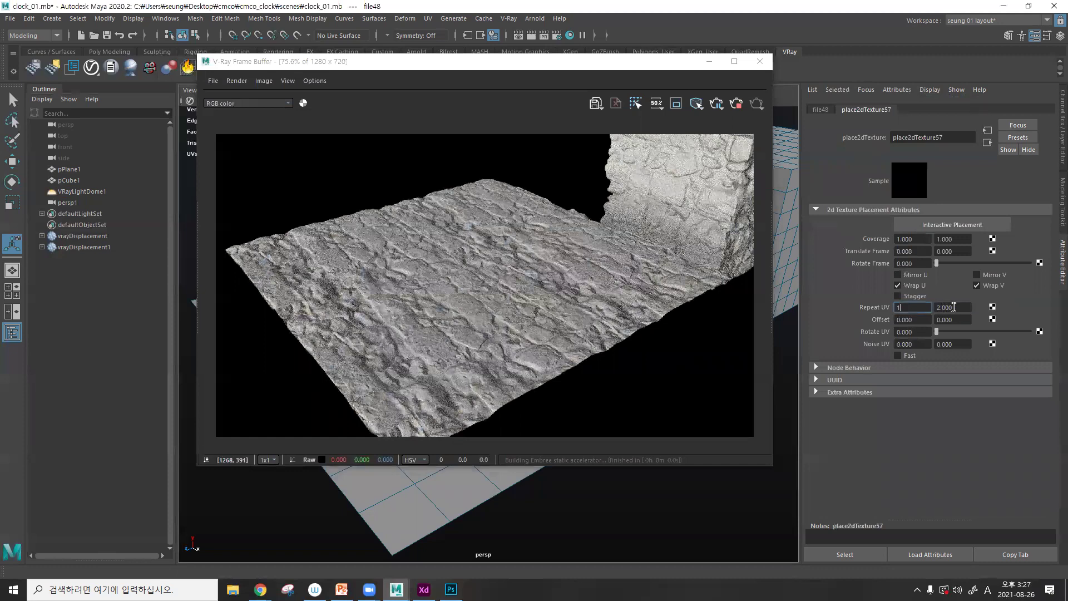
pyautogui.press('Tab')
pyautogui.write('4')
pyautogui.press('Return')
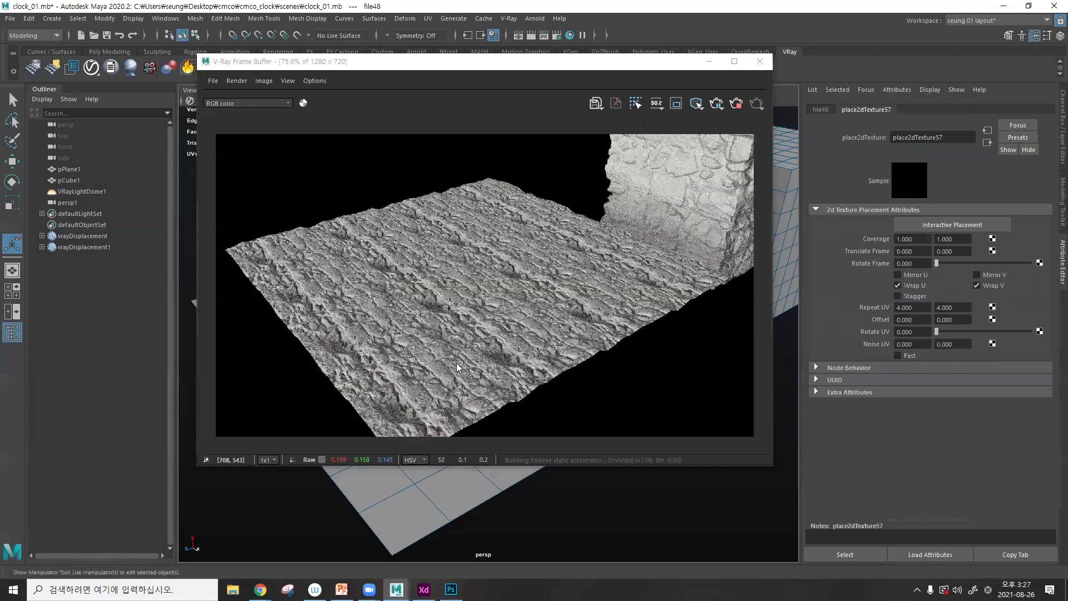
# - Set the displacement texture's Repeat UV to 10 by 10
pyautogui.click(916, 307)
pyautogui.write('10')
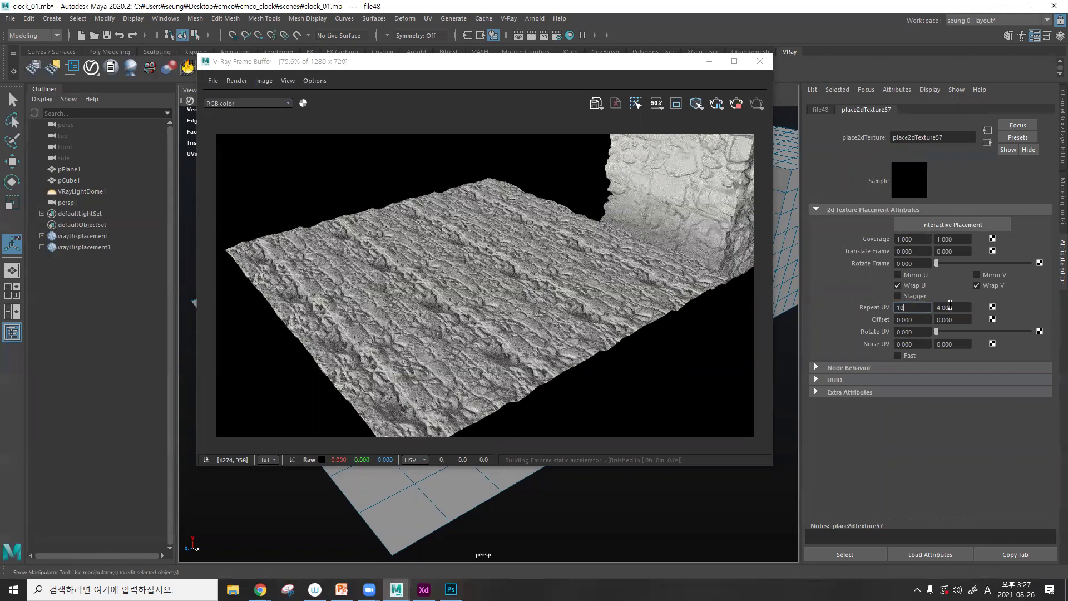
pyautogui.press('Tab')
pyautogui.write('10')
pyautogui.press('Return')
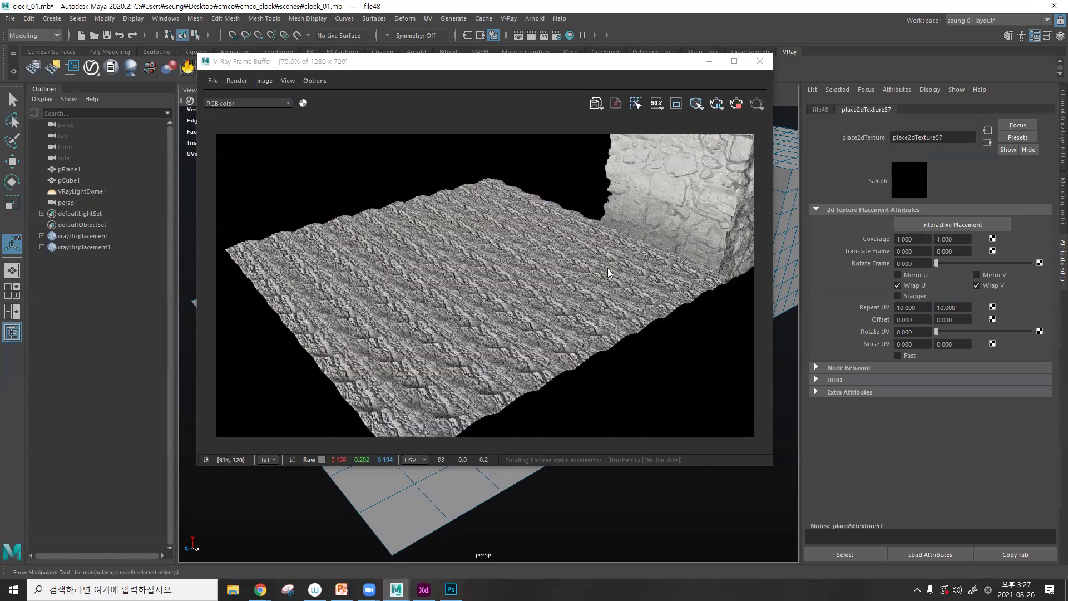
# - Lower the displacement texture's Repeat UV to 4 by 4
pyautogui.doubleClick(912, 308)
pyautogui.write('4')
pyautogui.press('Tab')
pyautogui.write('4')
pyautogui.press('Return')
# - Set the displacement texture's Repeat UV to 2 in both directions
pyautogui.doubleClick(907, 307)
pyautogui.write('2')
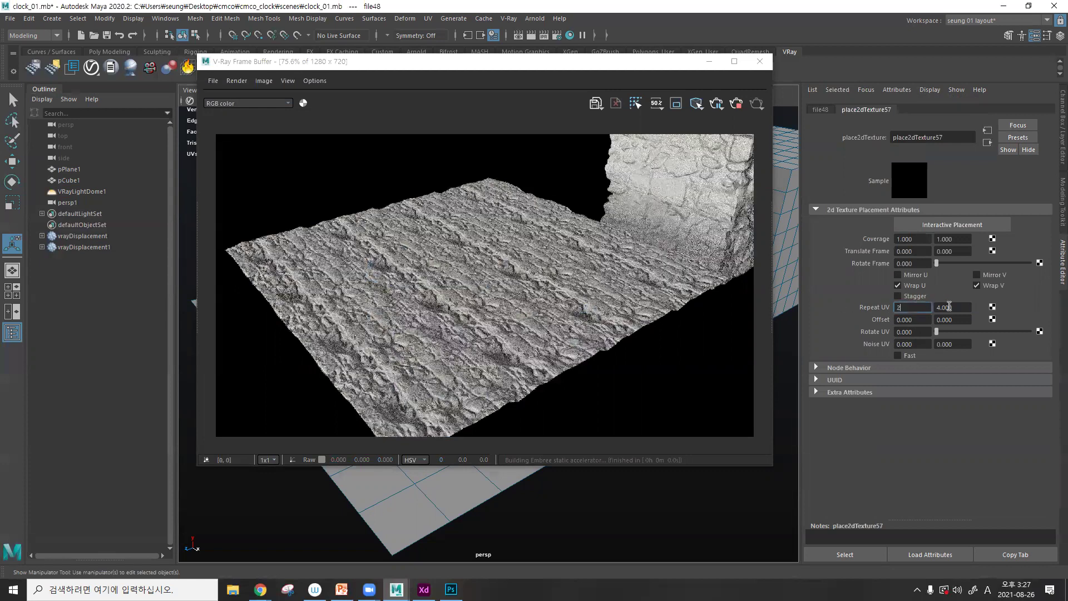
pyautogui.press('Tab')
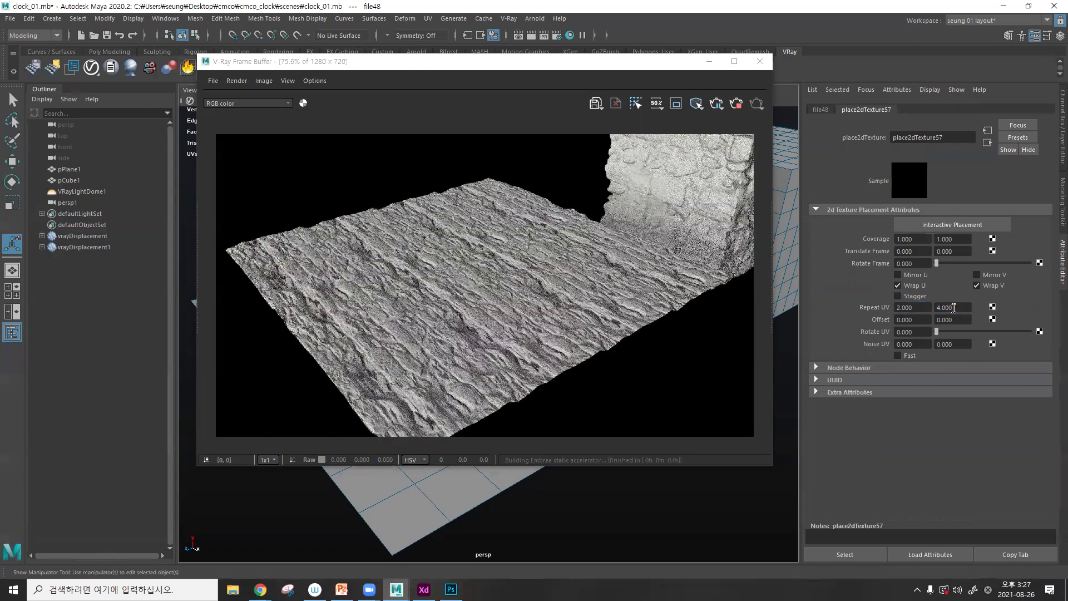
pyautogui.write('2')
pyautogui.press('Return')
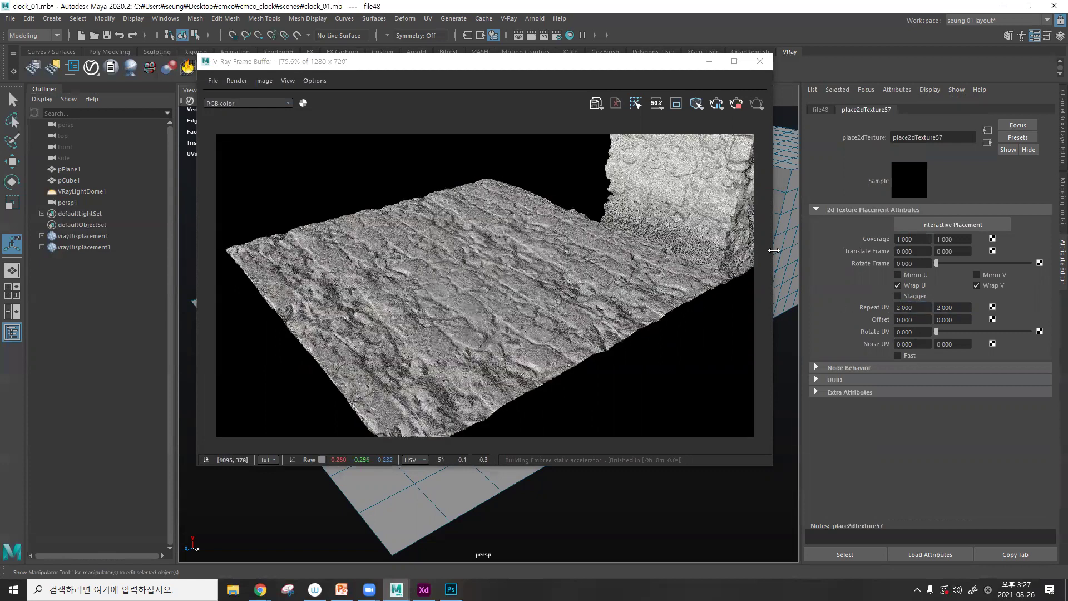
# - Return to the vrayDisplacement1 node and set its Displacement Amount to 2
pyautogui.click(986, 143)
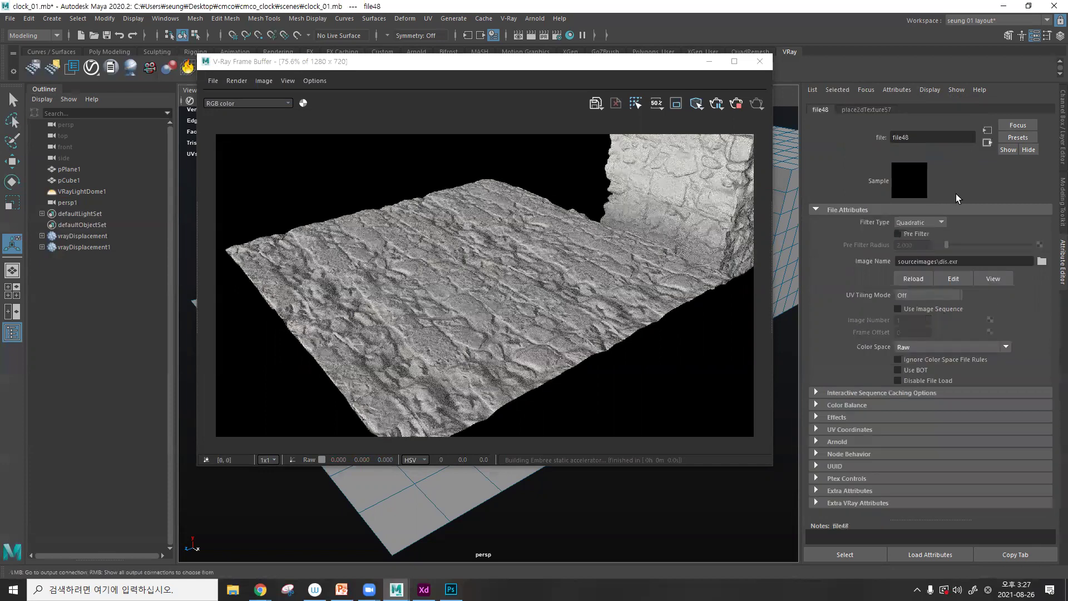
pyautogui.click(986, 143)
pyautogui.click(925, 345)
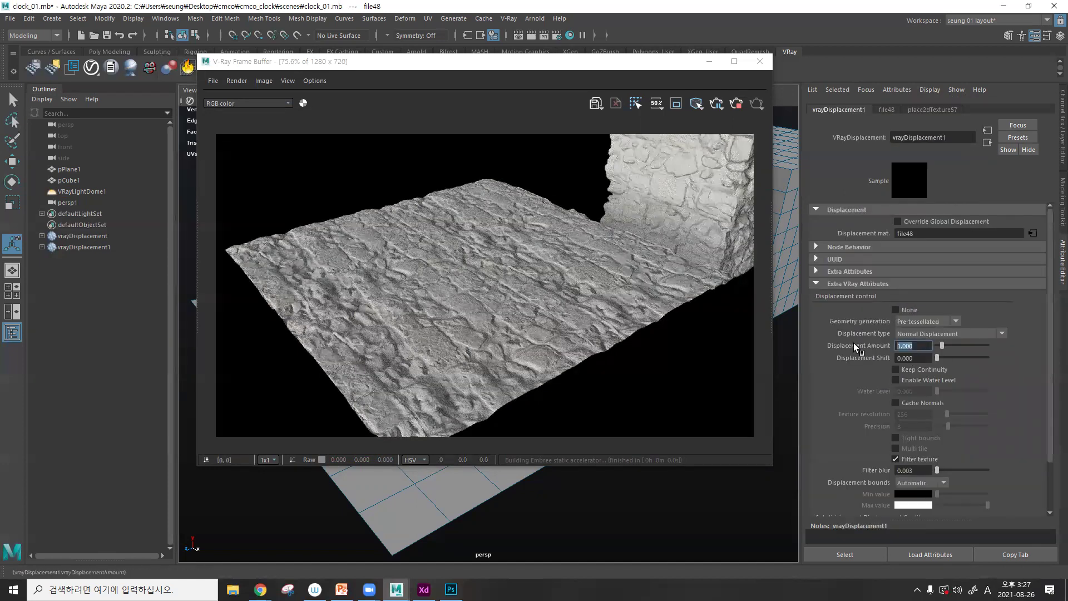
pyautogui.write('2')
pyautogui.press('Return')
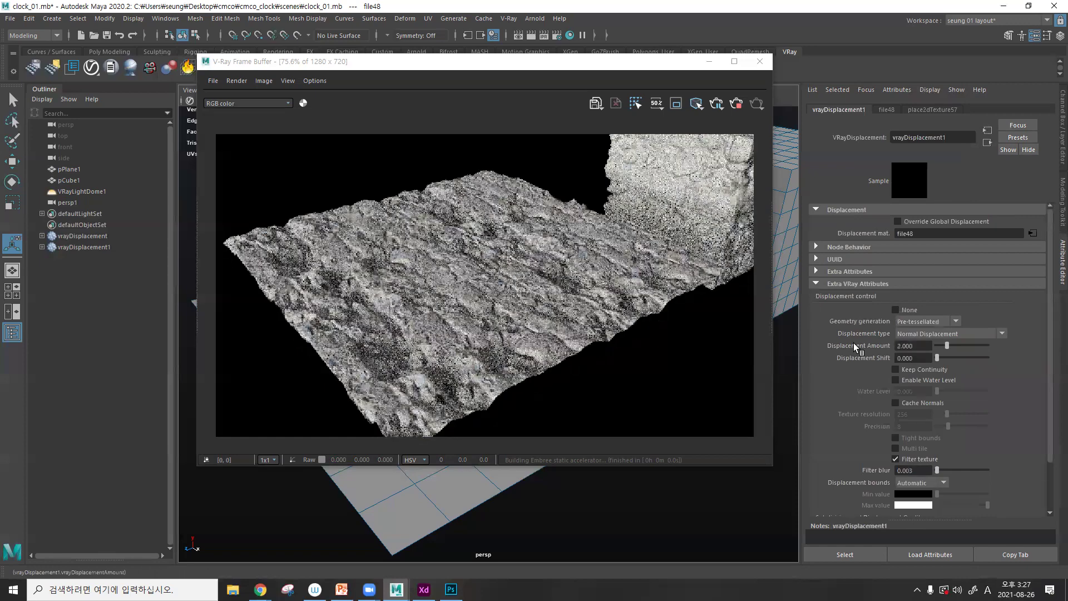
# - Raise vrayDisplacement1's Displacement Amount to 4 and again to 6 to compare the plane's relief in the render
pyautogui.moveTo(862, 346); pyautogui.dragTo(779, 347, button='middle')
pyautogui.write('4')
pyautogui.press('Return')
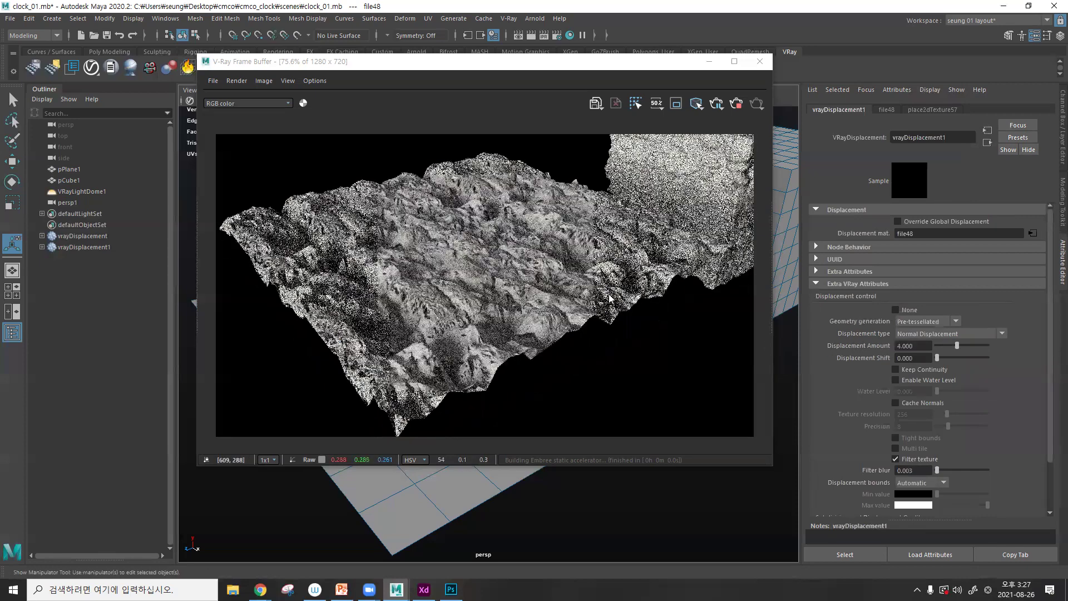
pyautogui.middleClick(843, 344)
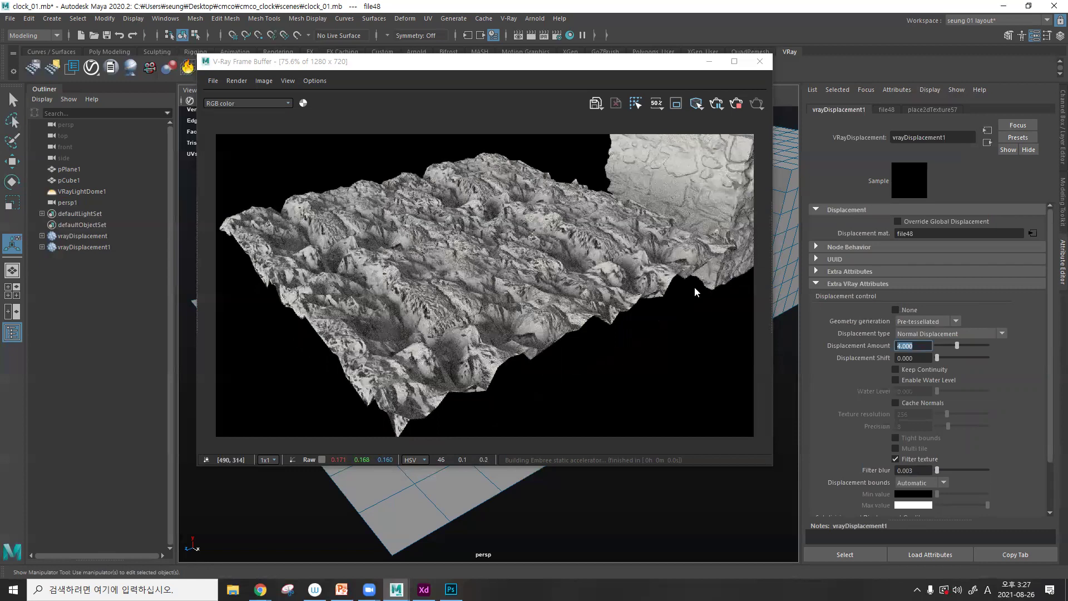
pyautogui.write('6')
pyautogui.press('Return')
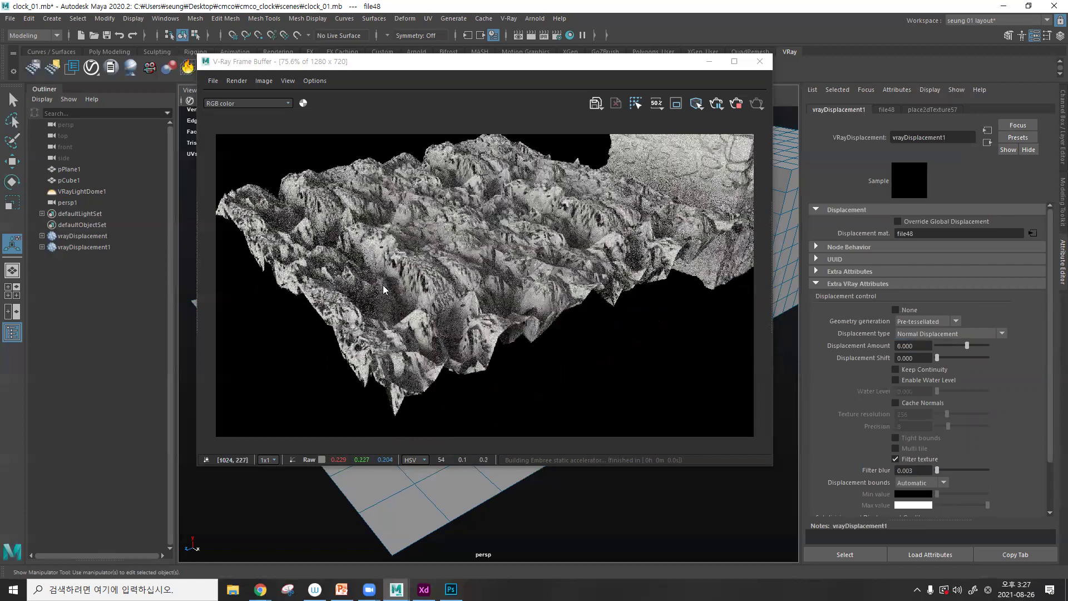
# - Select the vrayDisplacement1 node and set its Displacement Shift to -3
pyautogui.click(511, 471)
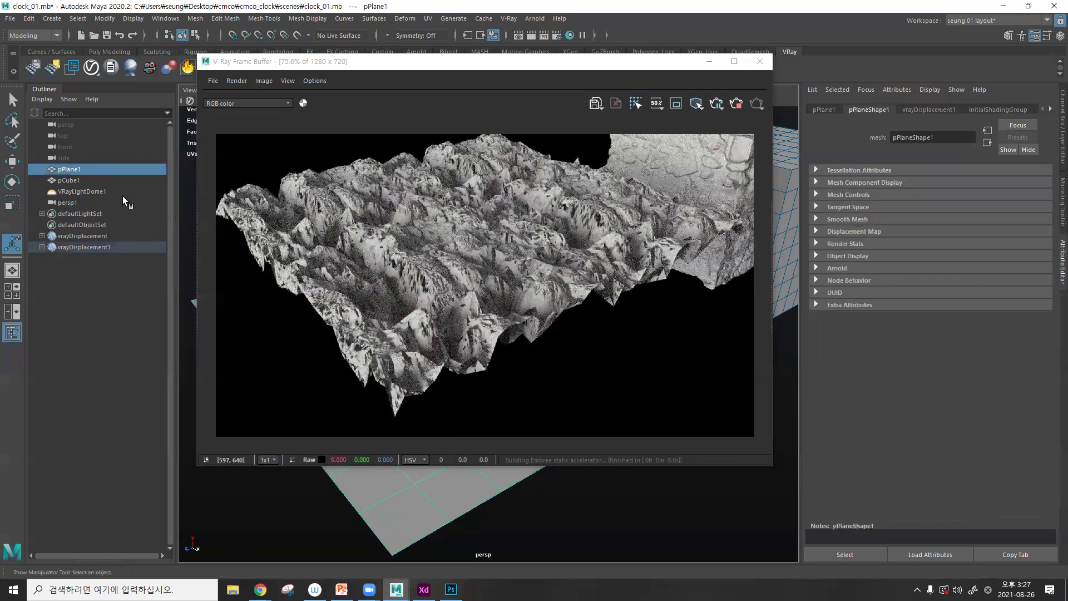
pyautogui.click(83, 246)
pyautogui.click(922, 357)
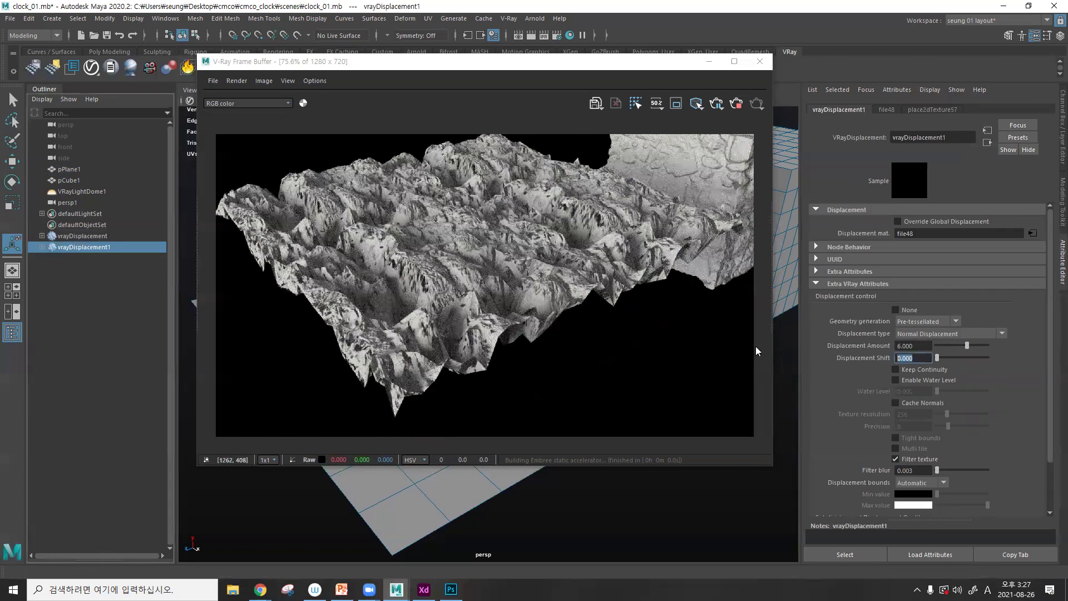
pyautogui.write('-3')
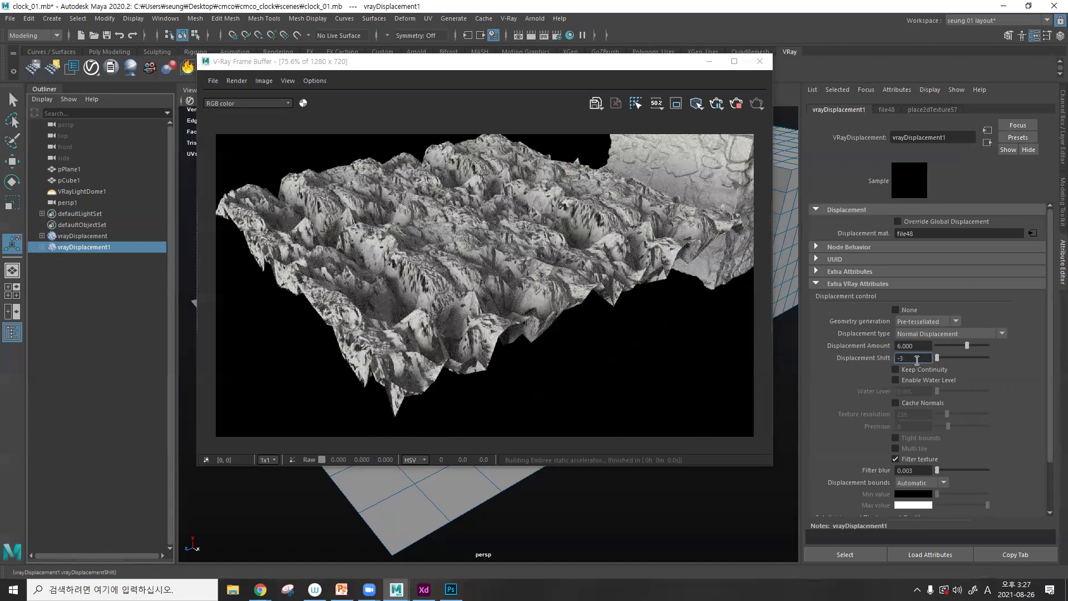
pyautogui.press('Return')
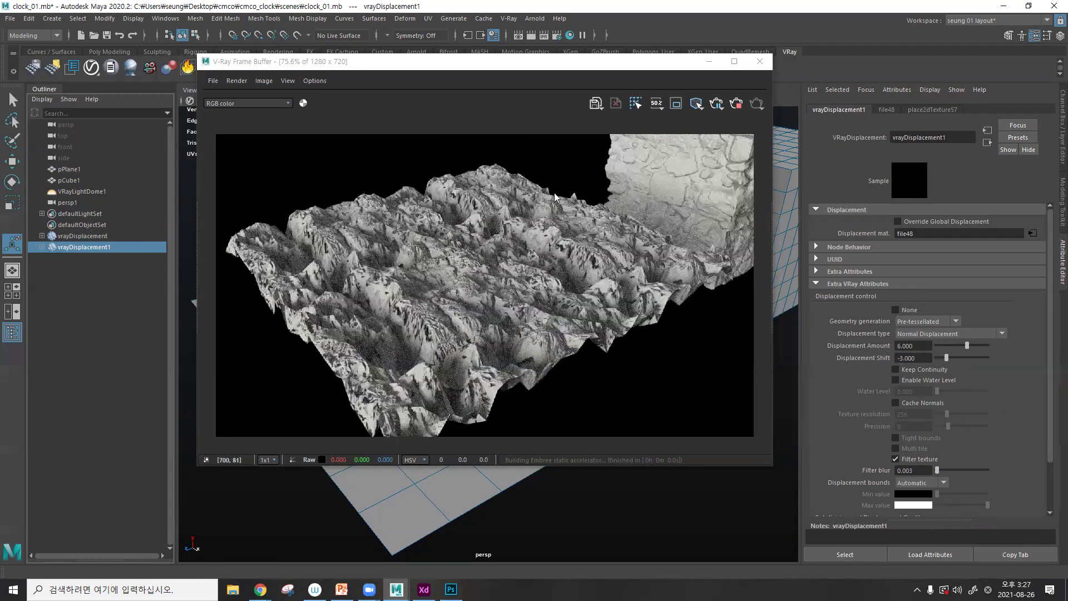
# - Set vrayDisplacement1's Displacement Amount to 2 and its Displacement Shift to -1
pyautogui.write('2')
pyautogui.press('Tab')
pyautogui.write('-1')
pyautogui.press('Return')
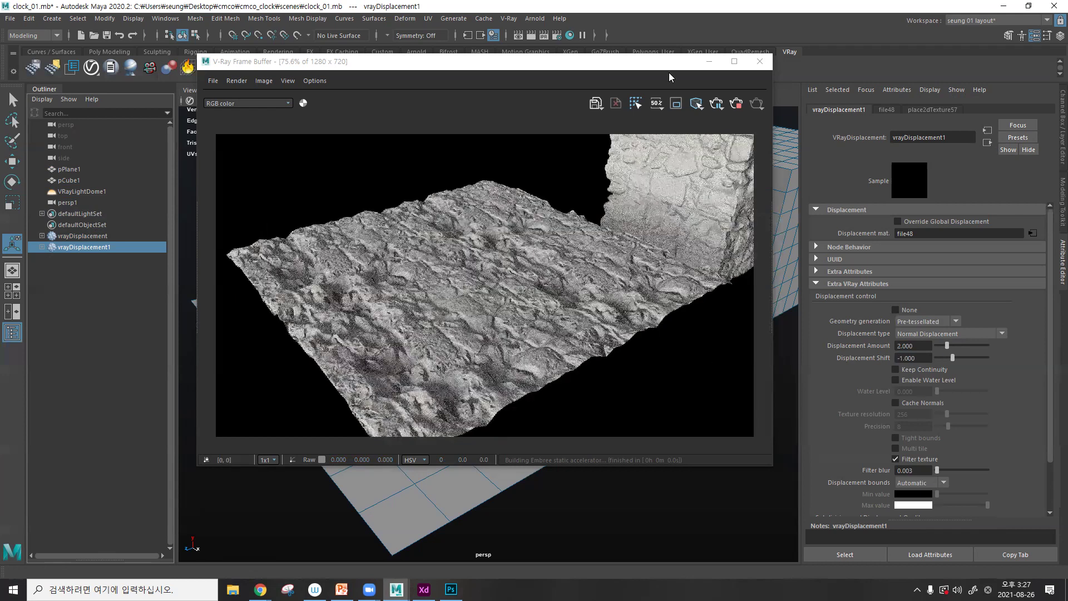
# - Set vrayDisplacement1's Displacement Amount to 1 and its Displacement Shift to -0.5
pyautogui.moveTo(668, 70); pyautogui.dragTo(646, 83)
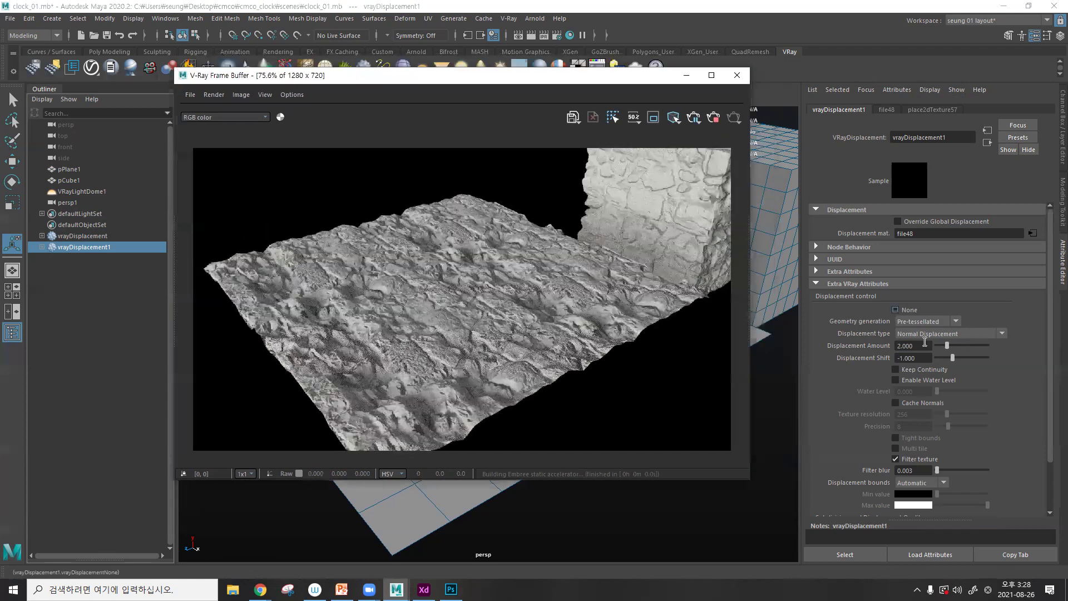
pyautogui.click(922, 346)
pyautogui.press('Tab')
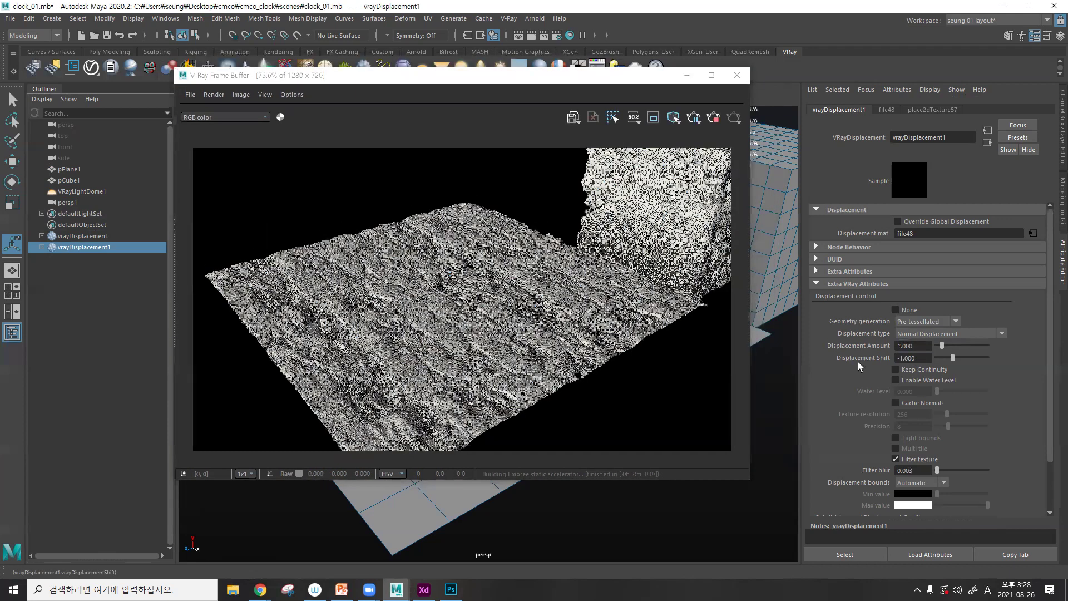
pyautogui.write('-0.5')
pyautogui.press('Return')
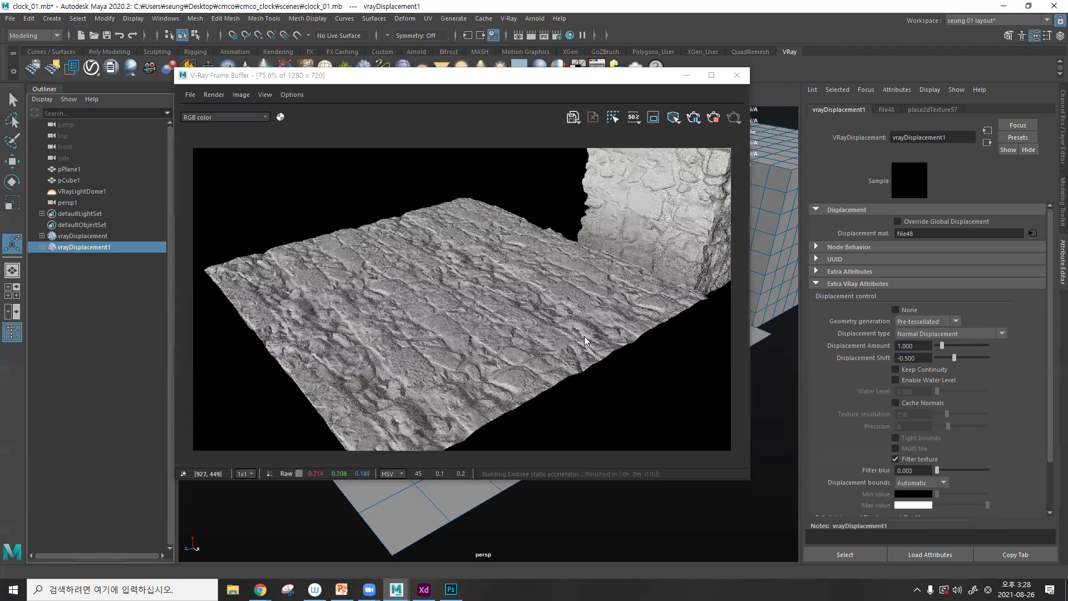
# - Disable Filter texture on vrayDisplacement1 and set the subdivision Edge length to 2
pyautogui.click(922, 459)
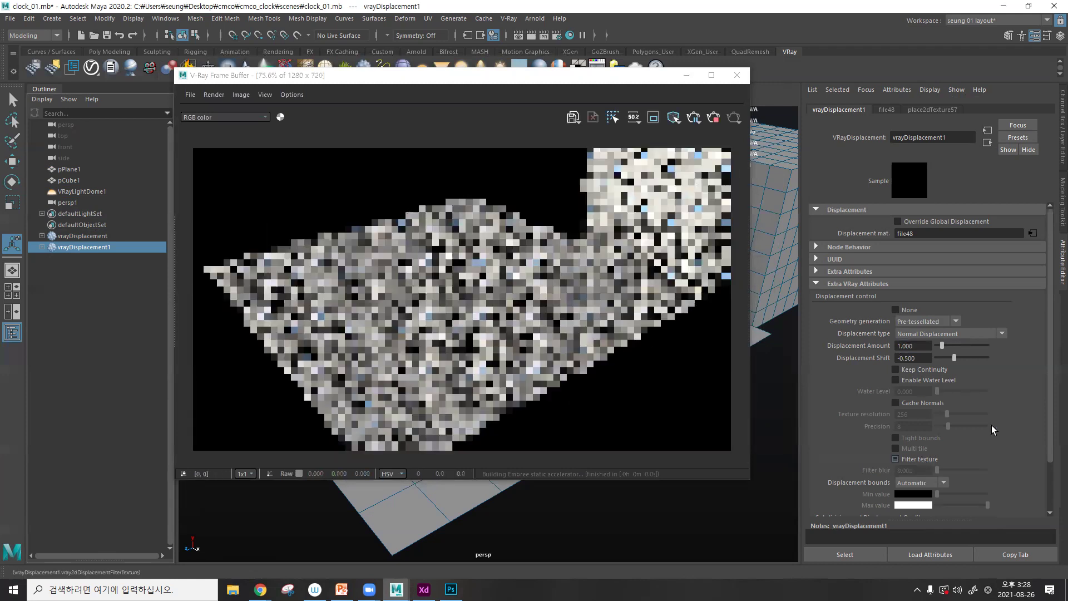
pyautogui.scroll(-3, 924, 491)
pyautogui.moveTo(924, 491); pyautogui.dragTo(833, 493)
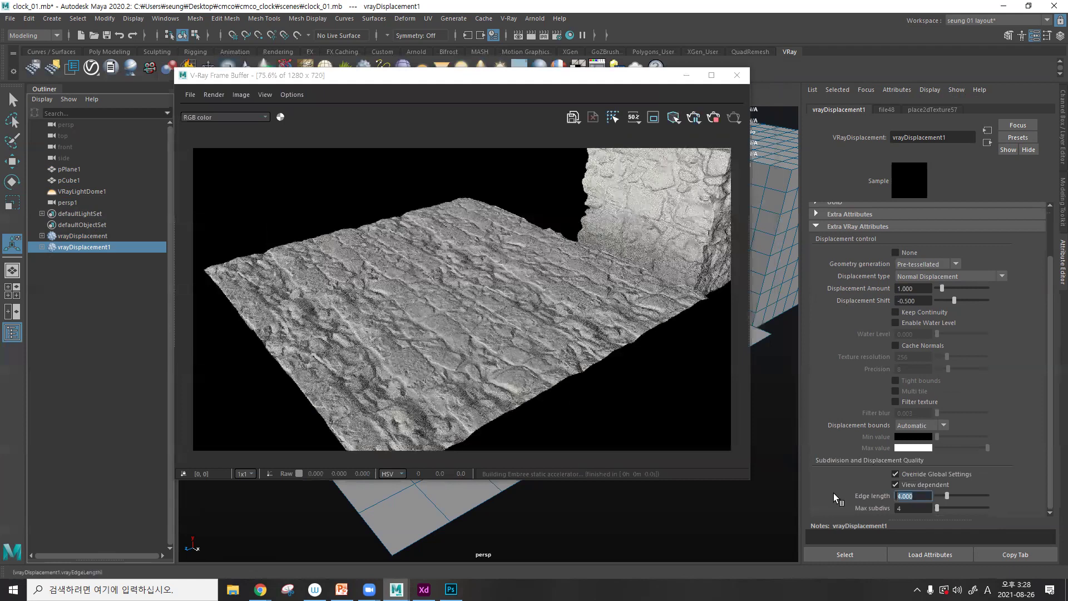
pyautogui.write('2')
pyautogui.press('Return')
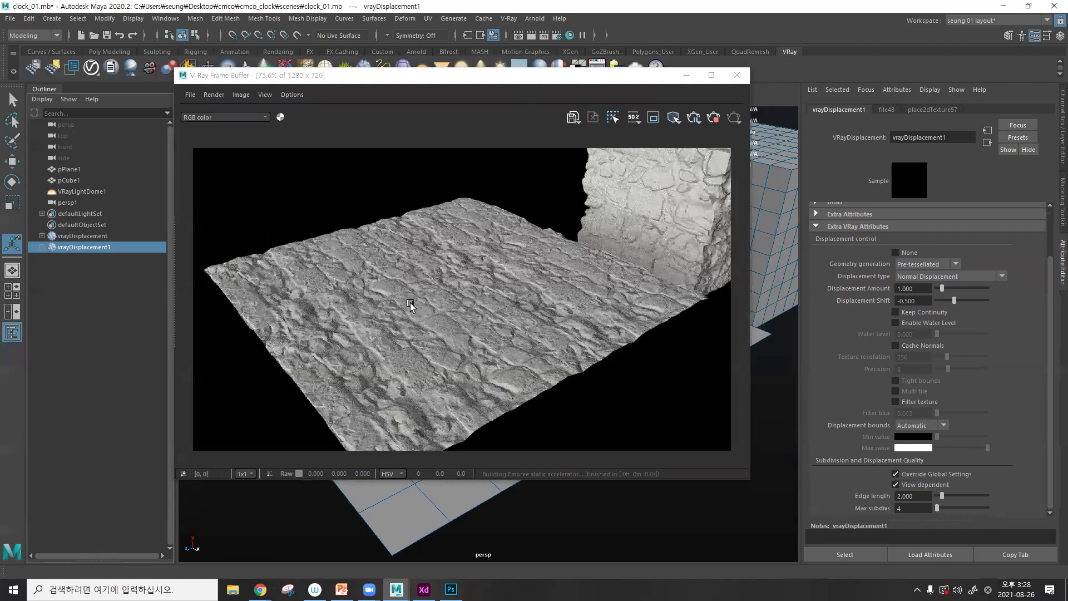
# - Compare the undisplaced plane mesh with its render, and examine the displaced cube from different angles
pyautogui.moveTo(311, 75); pyautogui.dragTo(673, 62)
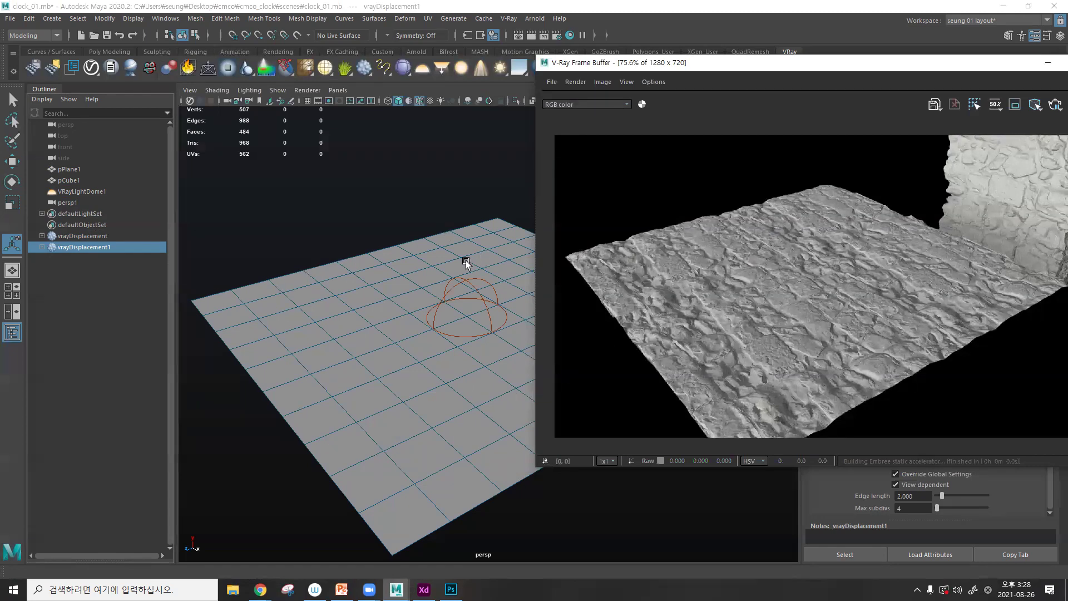
pyautogui.moveTo(673, 67); pyautogui.dragTo(343, 150)
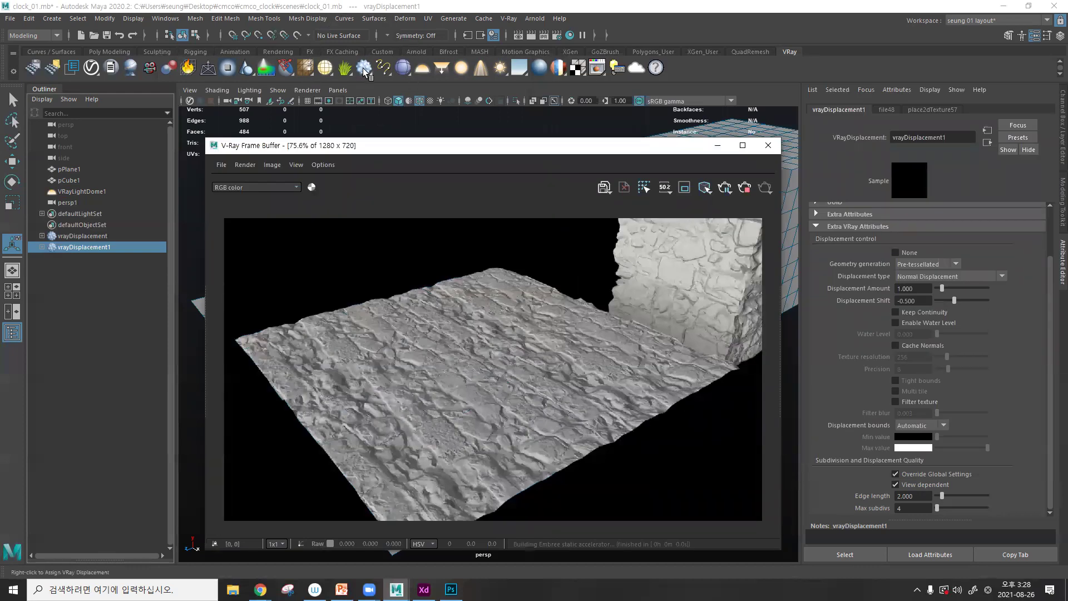
pyautogui.press('ctrl')
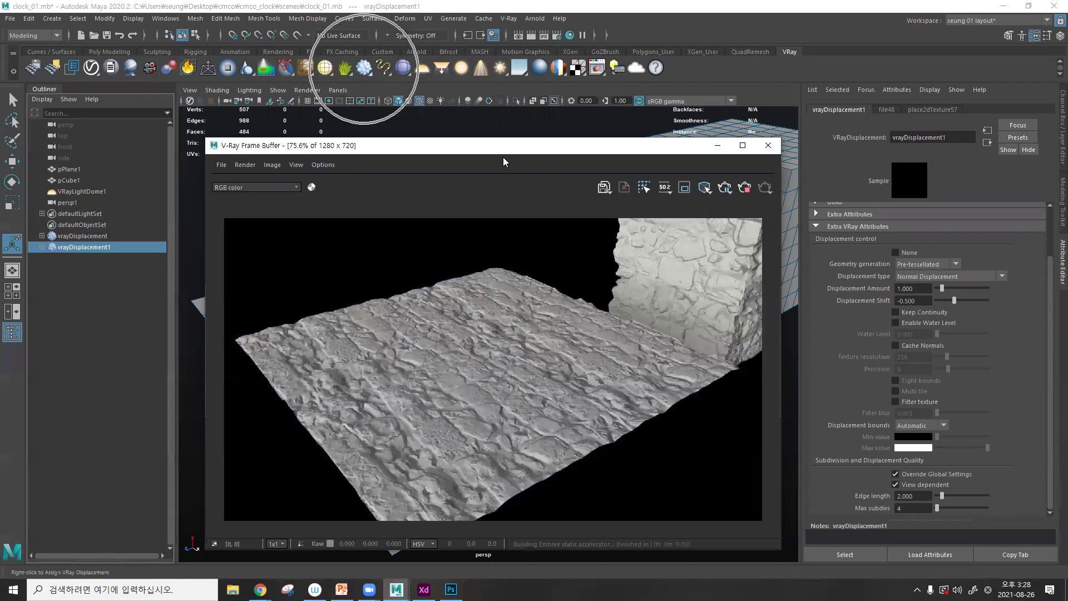
pyautogui.moveTo(506, 149); pyautogui.dragTo(408, 70)
pyautogui.keyDown('alt'); pyautogui.moveTo(755, 288); pyautogui.dragTo(734, 290); pyautogui.keyUp('alt')
pyautogui.keyDown('alt'); pyautogui.moveTo(734, 290); pyautogui.dragTo(652, 345, button='middle'); pyautogui.keyUp('alt')
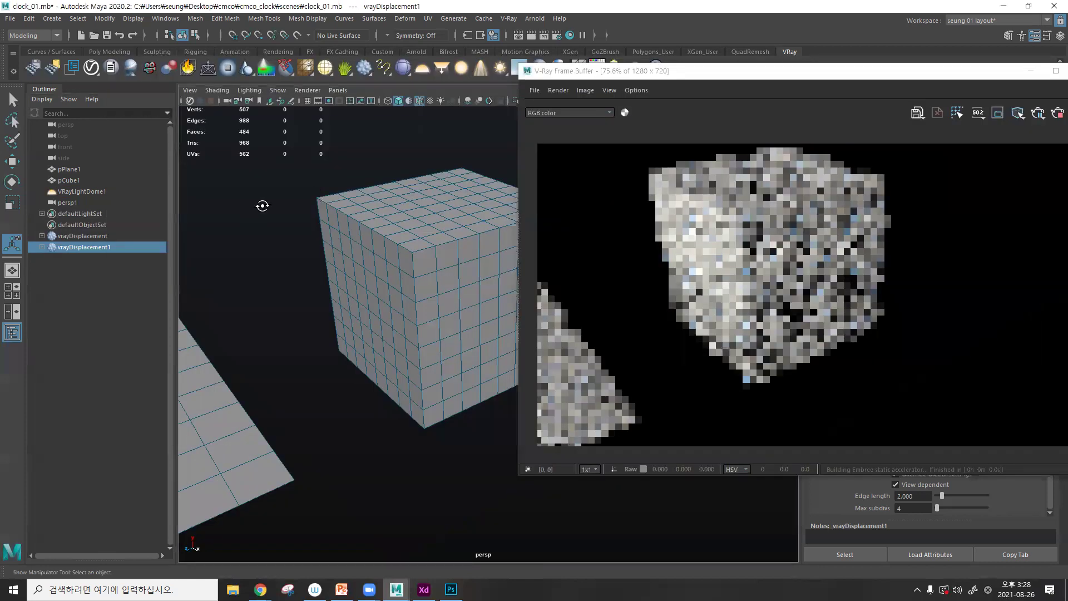
pyautogui.keyDown('alt'); pyautogui.moveTo(257, 210); pyautogui.dragTo(388, 222); pyautogui.keyUp('alt')
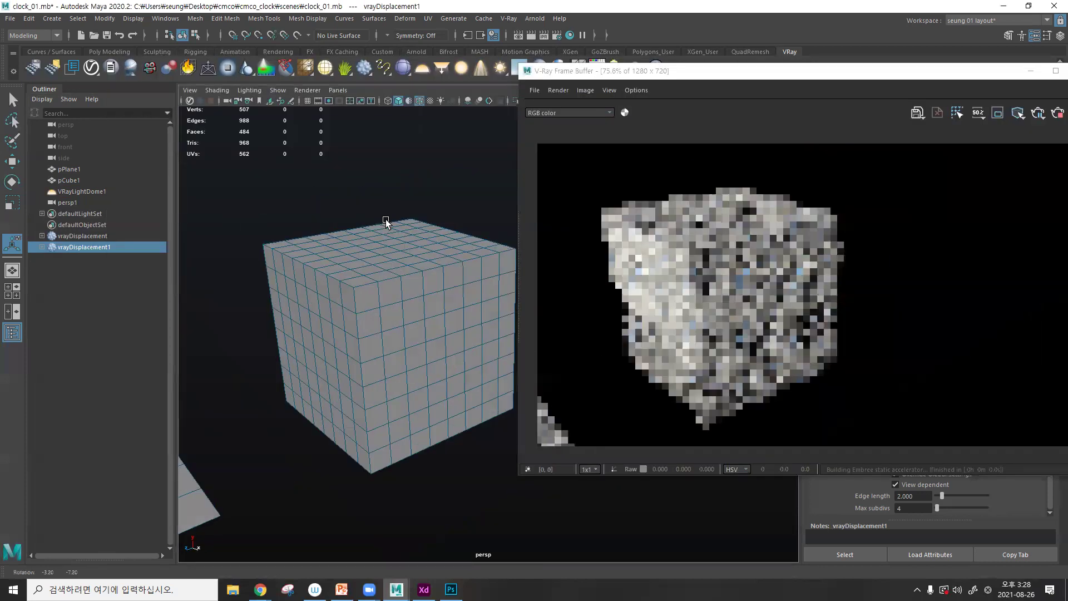
pyautogui.keyDown('alt'); pyautogui.moveTo(320, 232); pyautogui.dragTo(210, 234); pyautogui.keyUp('alt')
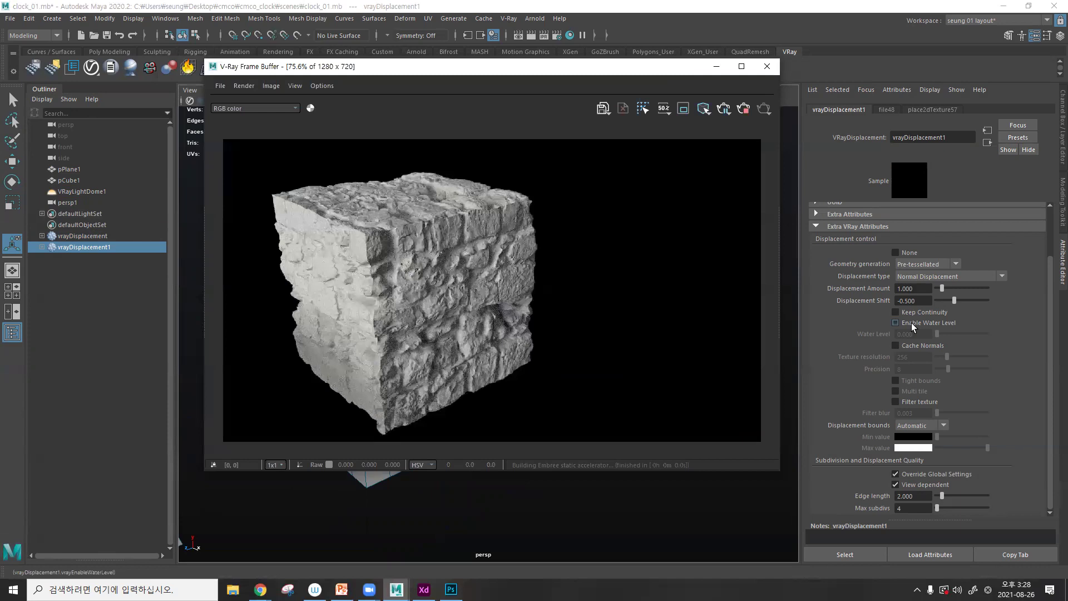
# - Enable the Water Level on vrayDisplacement1, raise it to 9.101, and save the scene
pyautogui.click(907, 324)
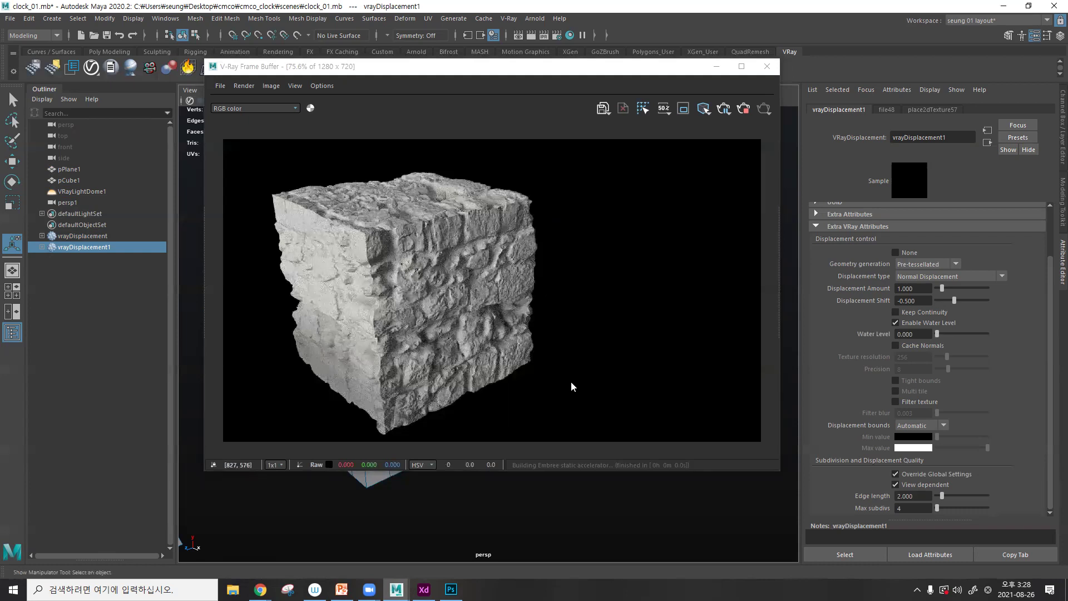
pyautogui.hotkey('ctrl', 's')
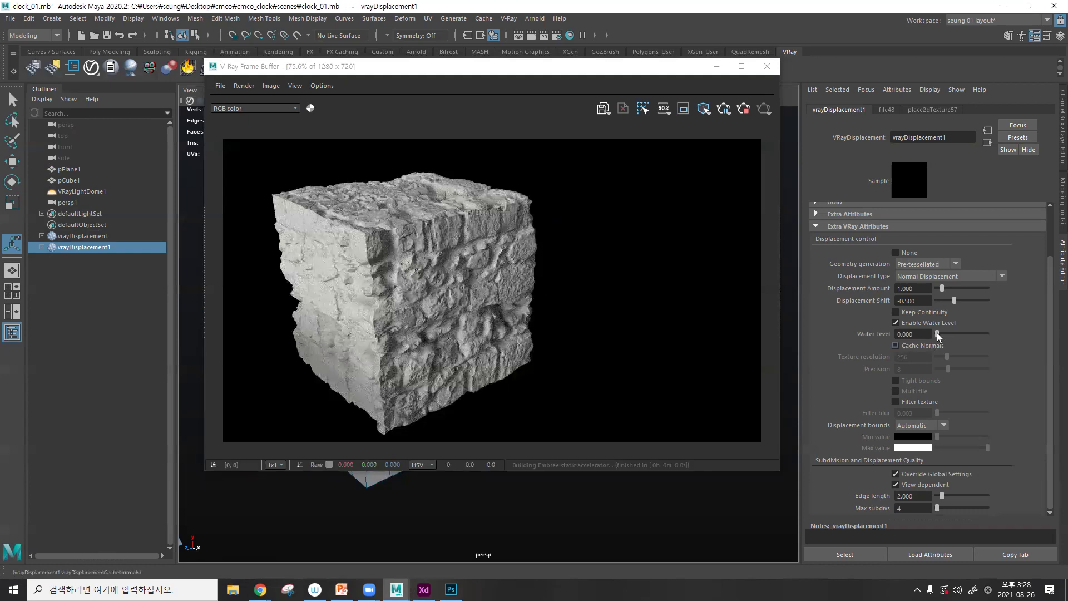
pyautogui.moveTo(939, 336); pyautogui.dragTo(982, 333)
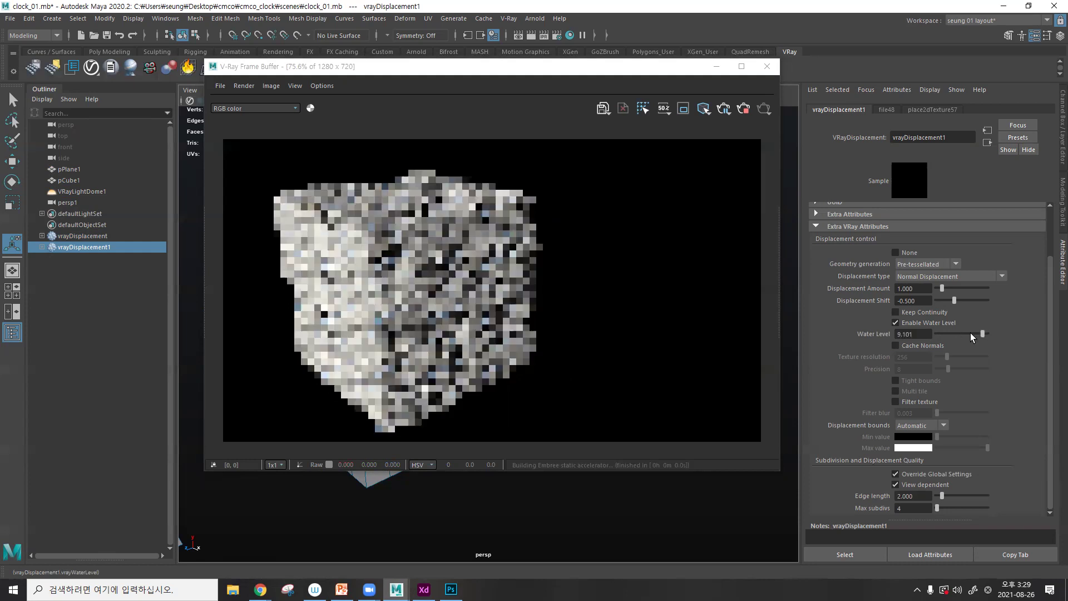
# - Undo the last Water Level change on vrayDisplacement1, try a level of 2.697 with Keep Continuity, and turn both options off
pyautogui.hotkey('ctrl', 'z')
pyautogui.hotkey('ctrl', 'z')
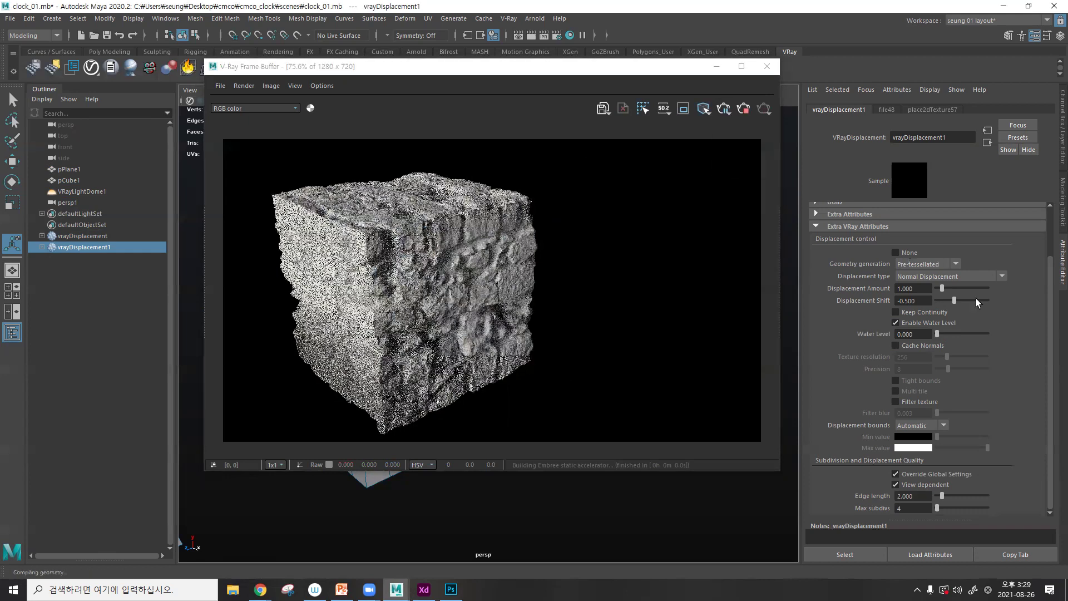
pyautogui.moveTo(939, 334); pyautogui.dragTo(950, 334)
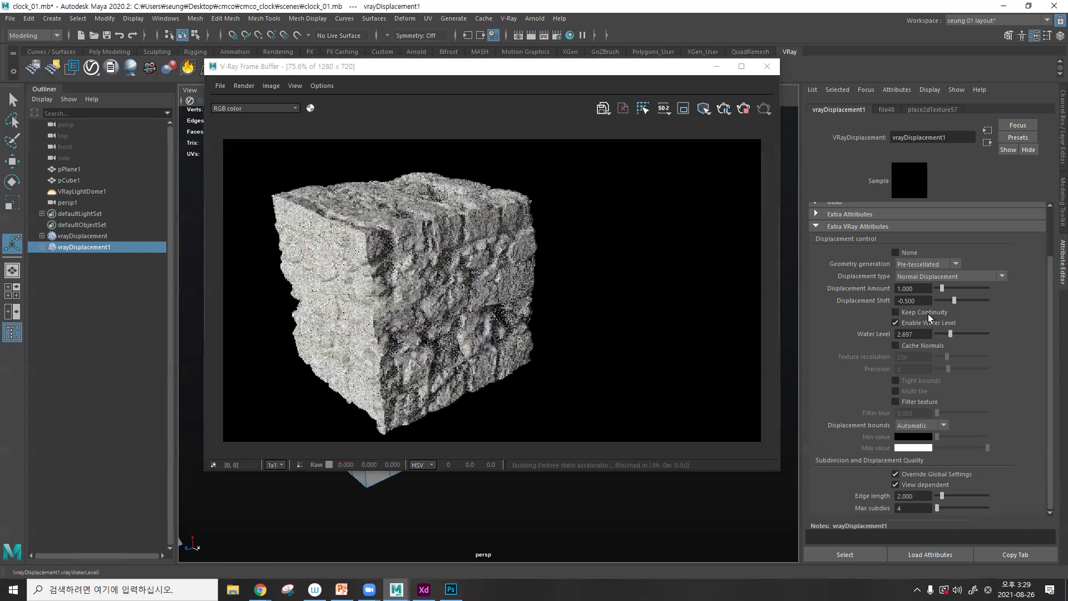
pyautogui.click(923, 312)
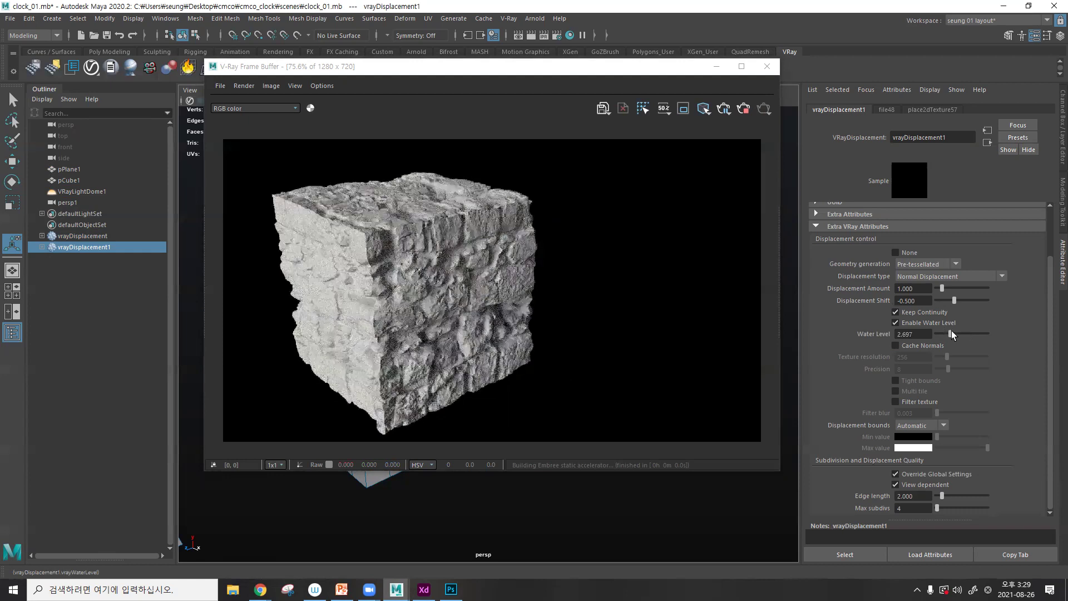
pyautogui.click(974, 335)
pyautogui.click(925, 325)
pyautogui.click(923, 312)
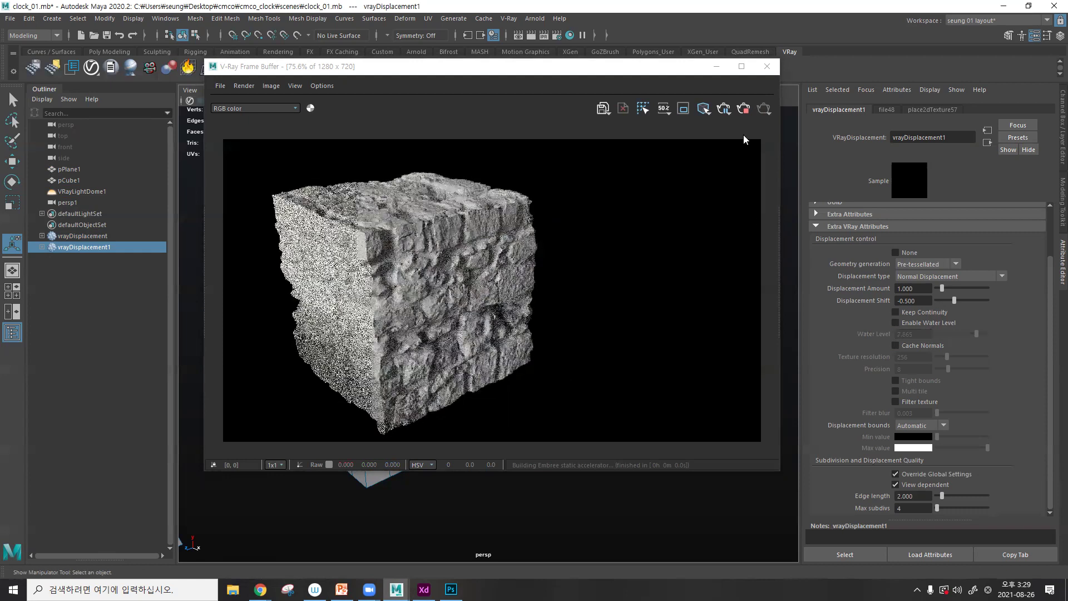
# - Close the frame buffer, save the scene, and remove vrayDisplacement1 from it
pyautogui.click(766, 66)
pyautogui.click(519, 249)
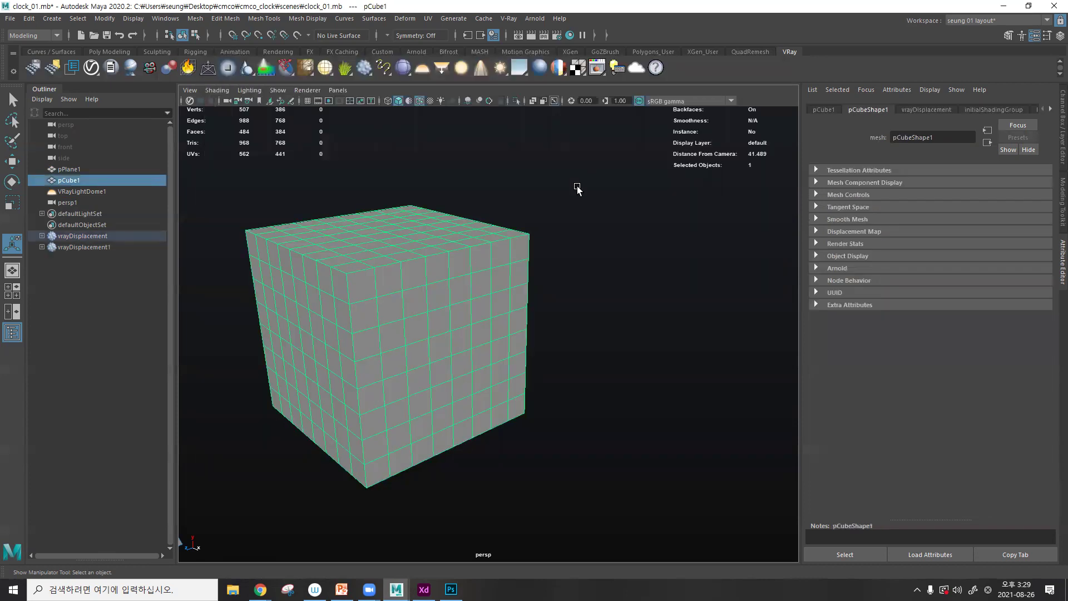
pyautogui.hotkey('ctrl', 's')
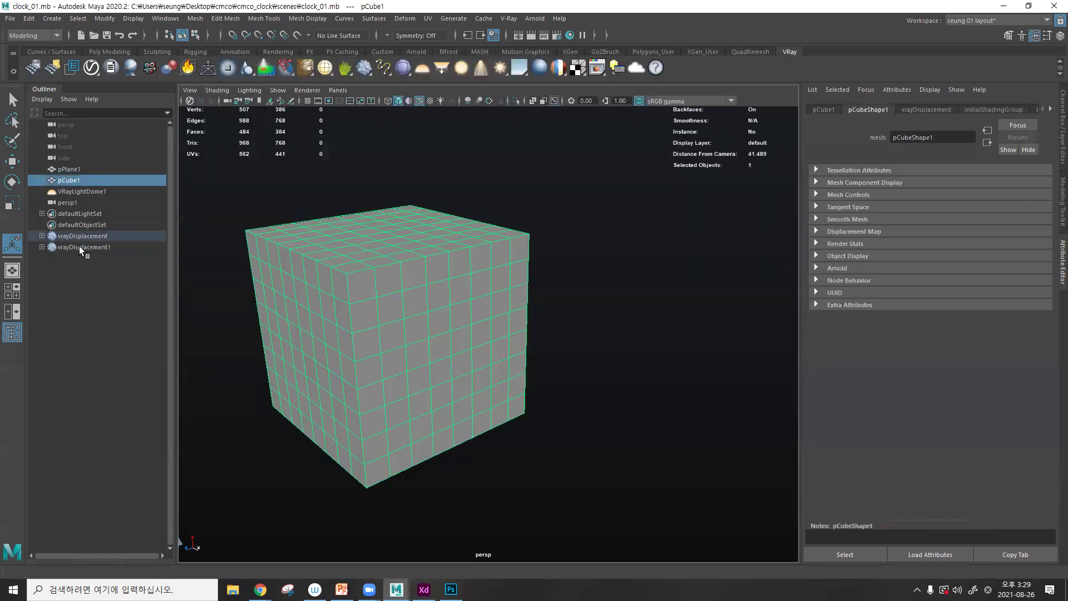
pyautogui.hotkey('ctrl', 'z')
pyautogui.hotkey('ctrl', 'z')
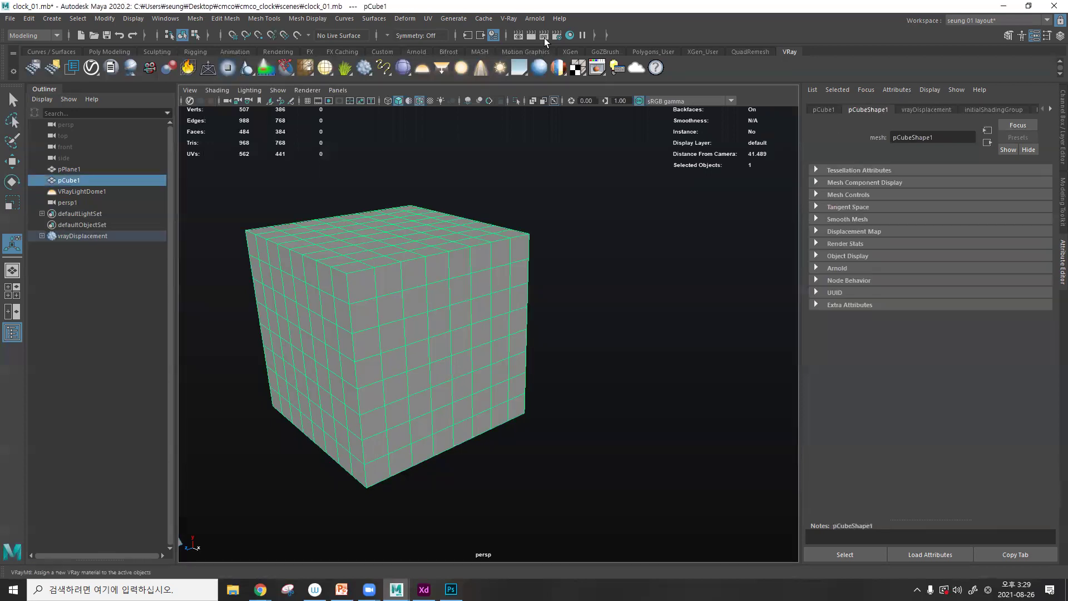
# - Start an interactive render, enable the Water Level on vrayDisplacement, and set it to 0.787
pyautogui.click(545, 36)
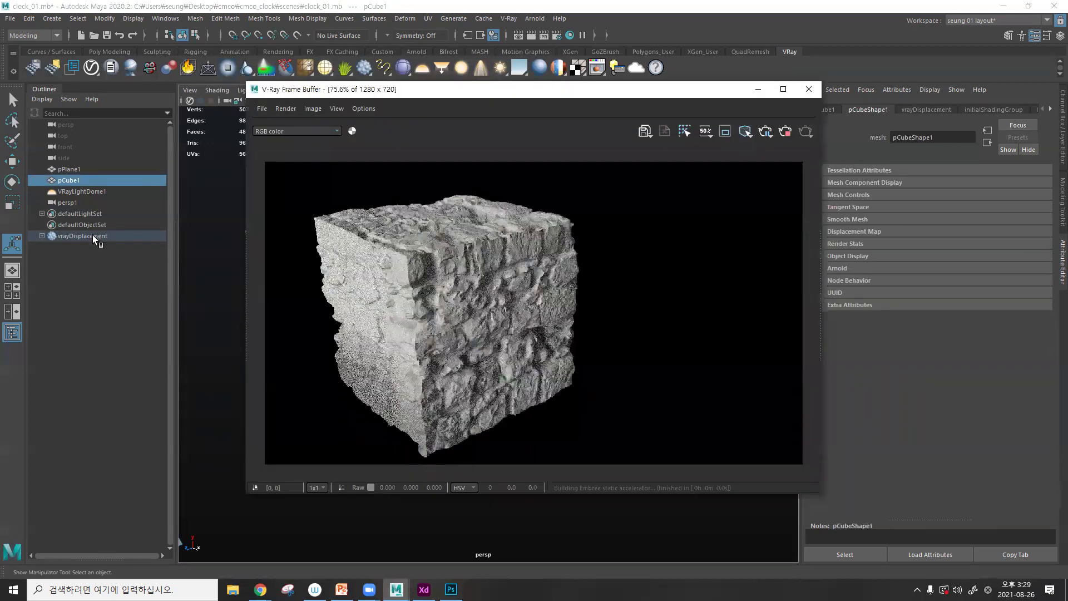
pyautogui.click(926, 109)
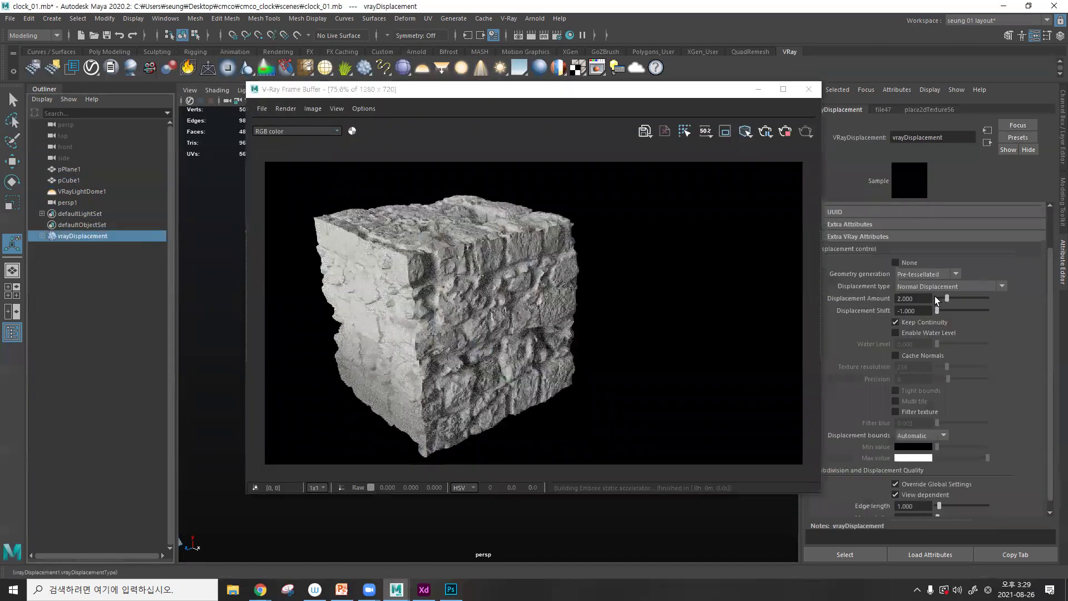
pyautogui.click(911, 328)
pyautogui.click(951, 343)
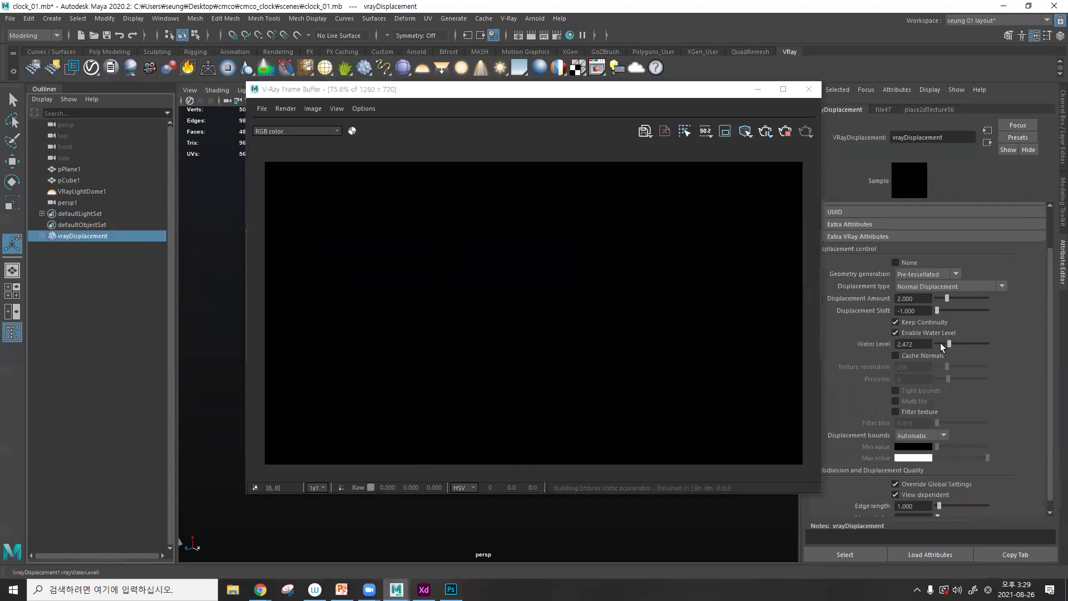
pyautogui.click(936, 342)
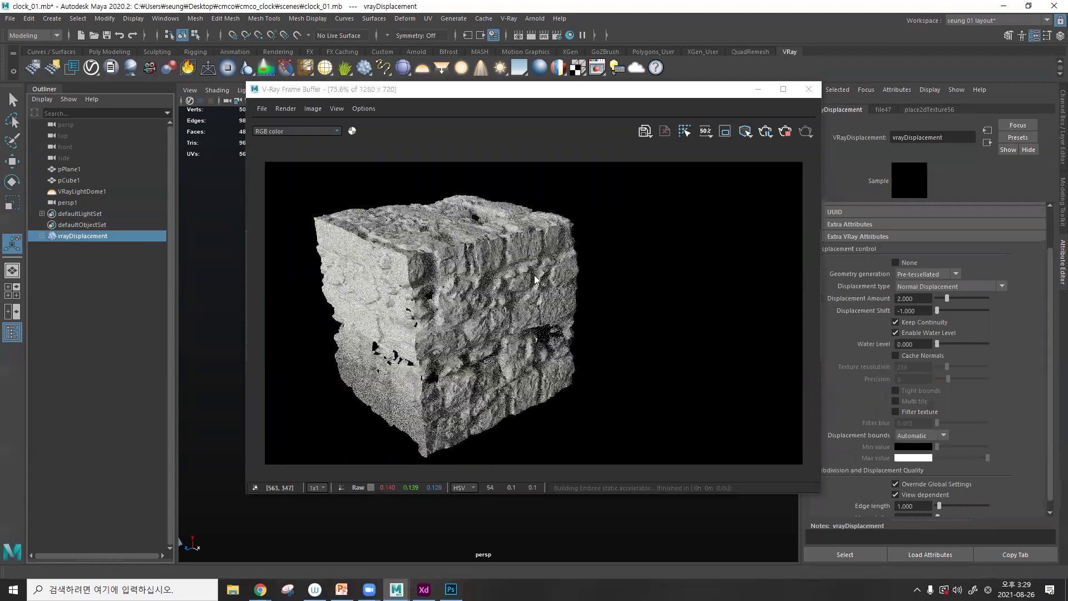
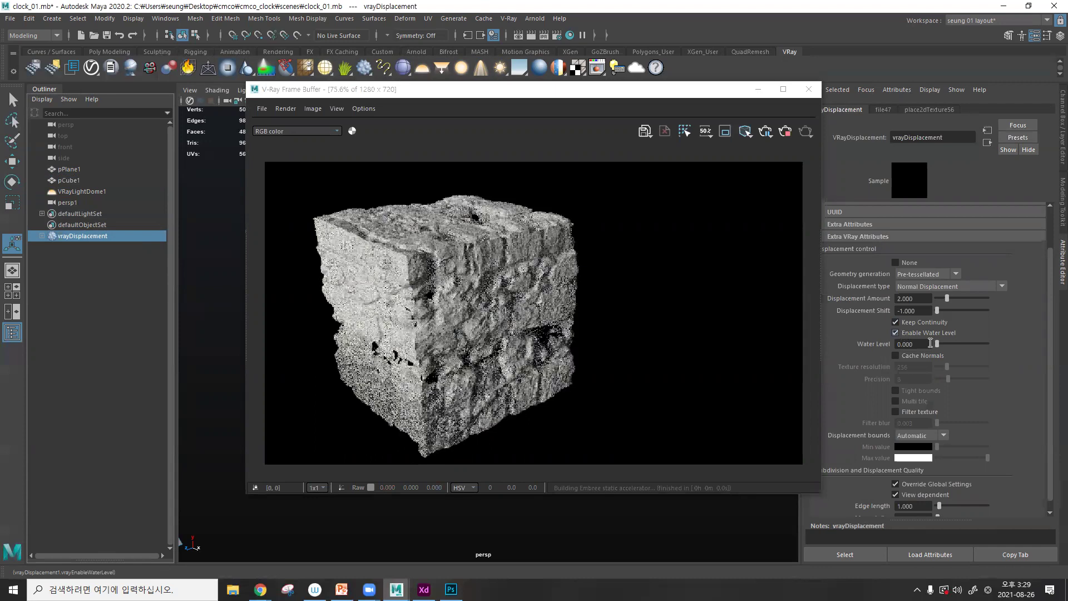
pyautogui.moveTo(938, 343); pyautogui.dragTo(939, 344)
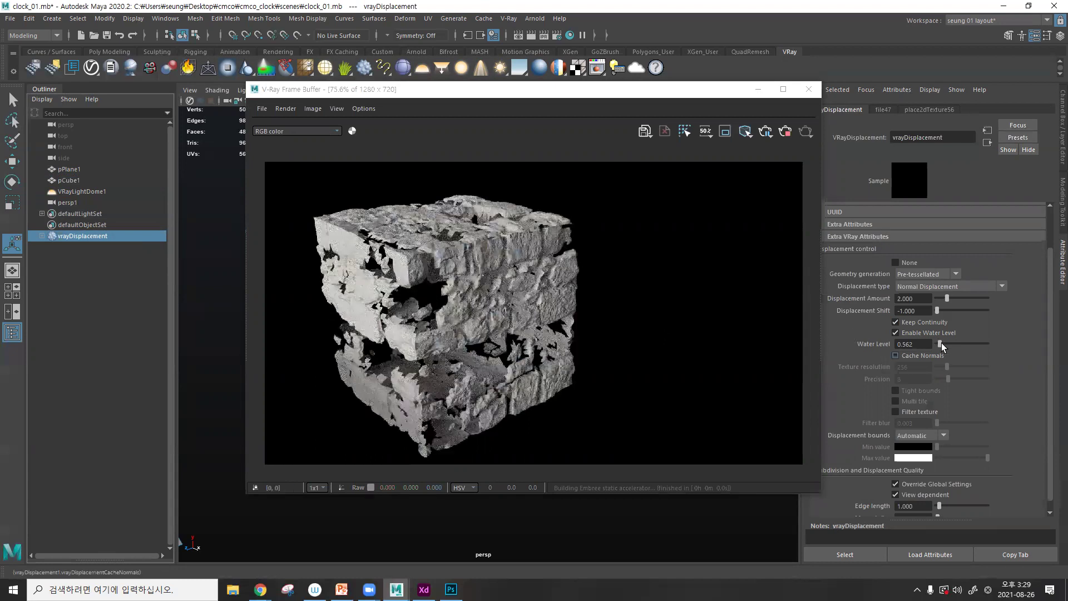
pyautogui.moveTo(940, 343); pyautogui.dragTo(940, 344)
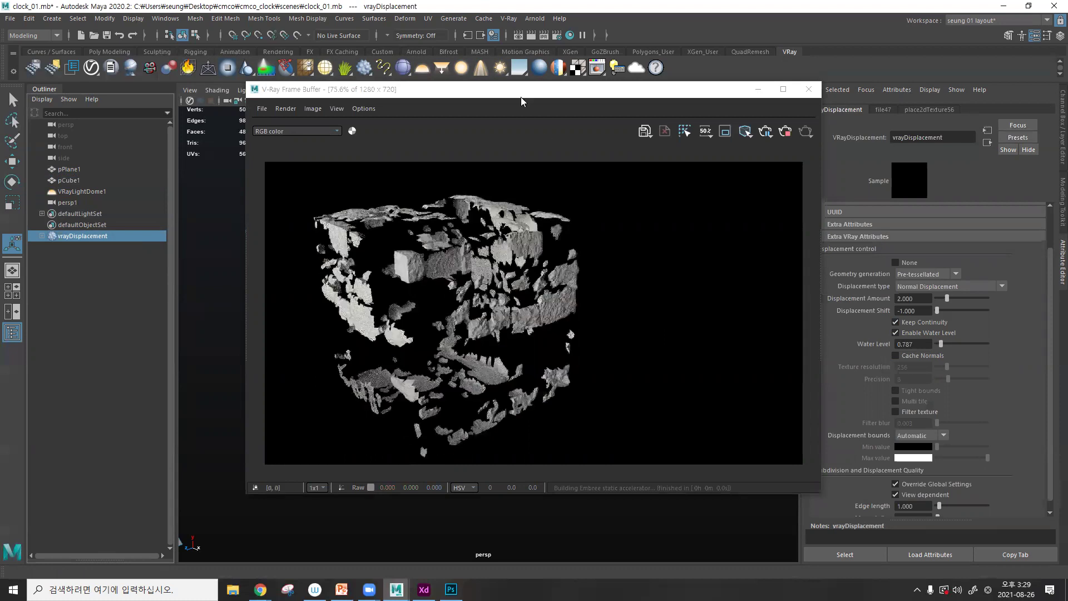
# - Compare the cube mesh with its render from another angle, and recheck the effect of the 0.787 Water Level
pyautogui.moveTo(389, 89); pyautogui.dragTo(599, 88)
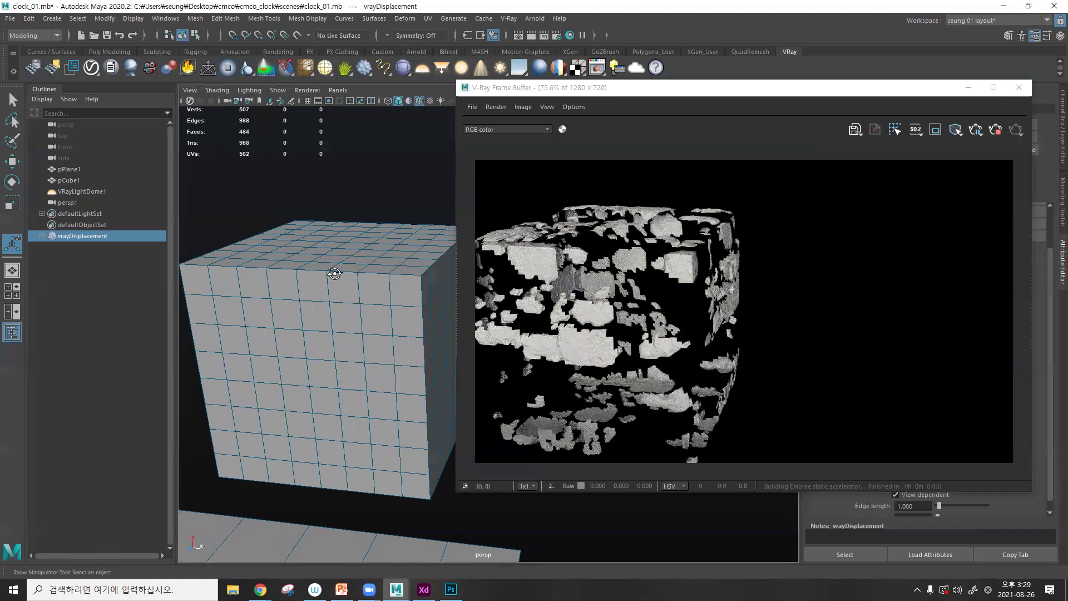
pyautogui.keyDown('alt'); pyautogui.moveTo(312, 281); pyautogui.dragTo(234, 327); pyautogui.keyUp('alt')
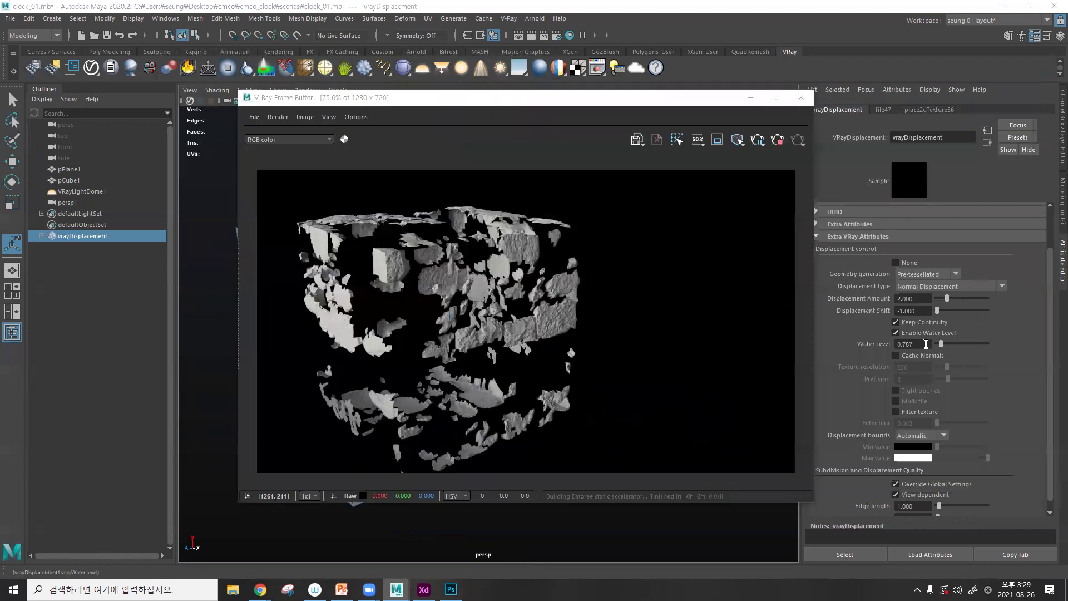
pyautogui.click(935, 343)
pyautogui.moveTo(938, 345); pyautogui.dragTo(941, 345)
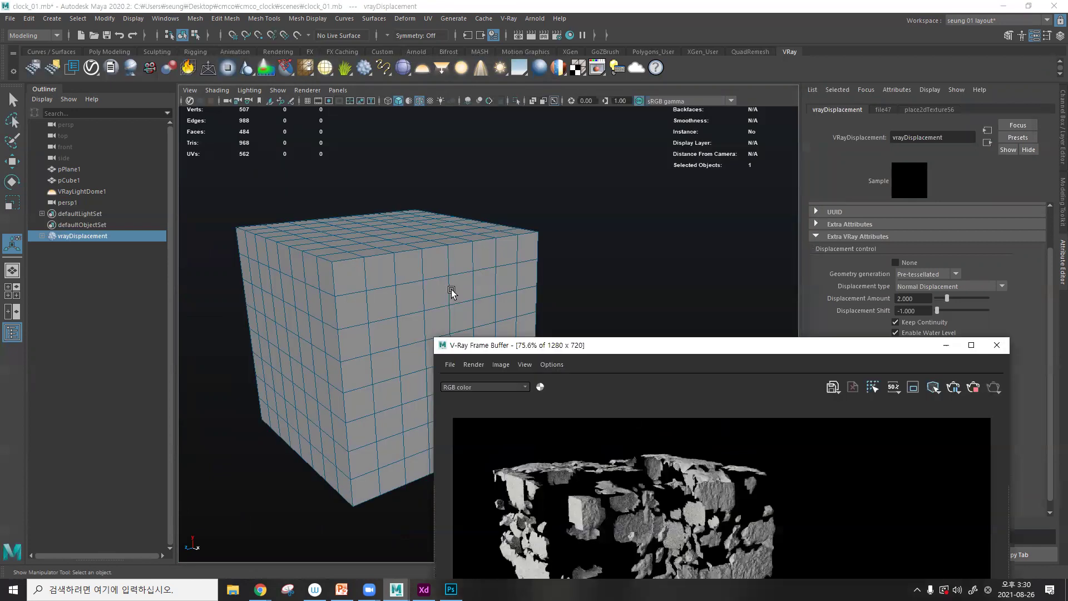
# - Duplicate the displaced cube in place, and check the original and the copy by selecting each
pyautogui.click(451, 292)
pyautogui.hotkey('ctrl', 'd')
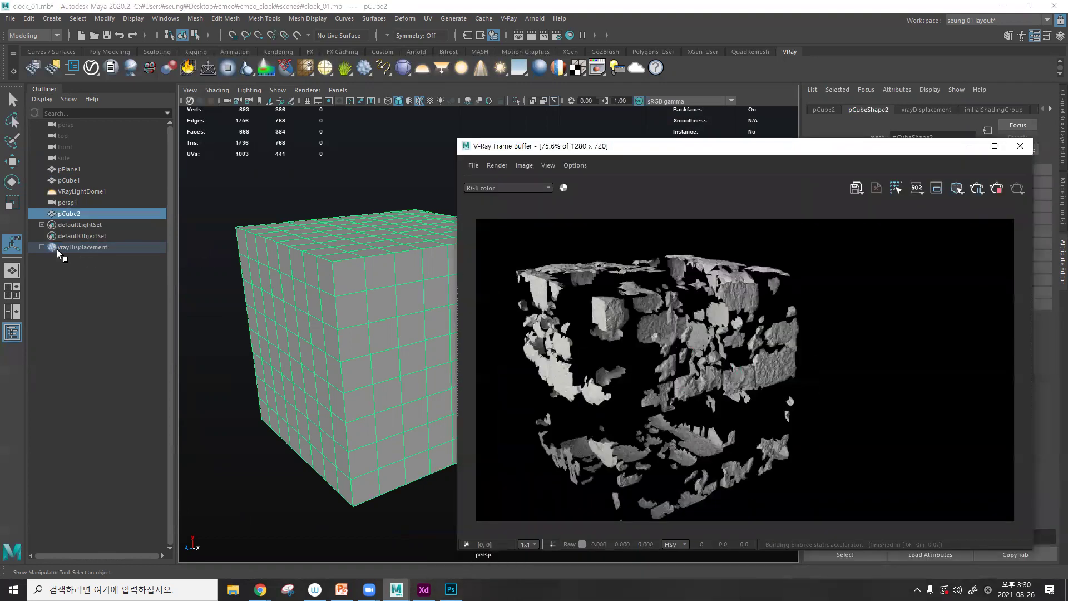
pyautogui.click(77, 213)
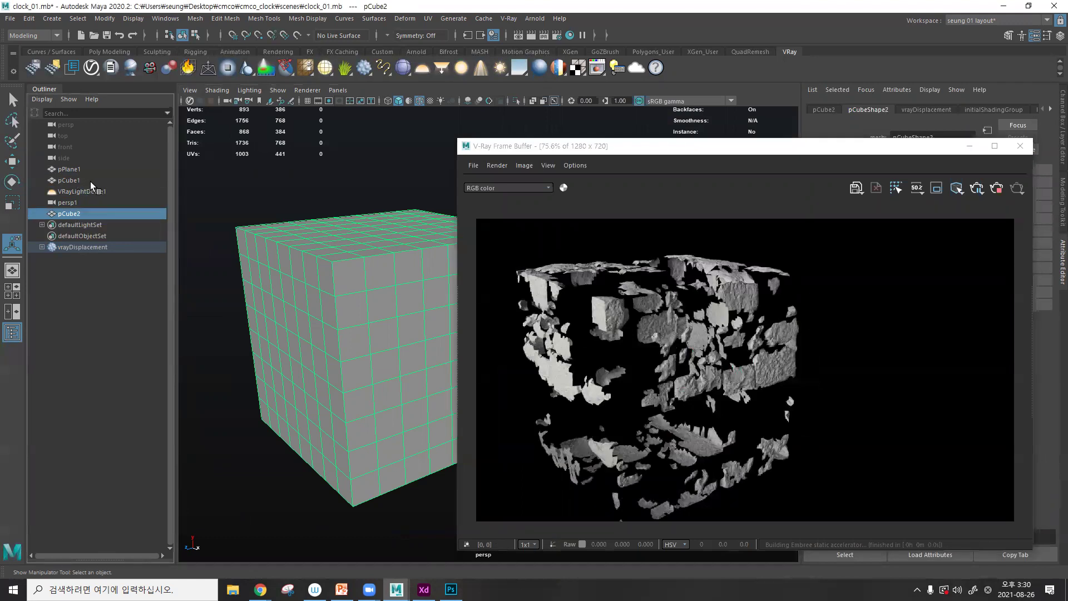
pyautogui.click(278, 235)
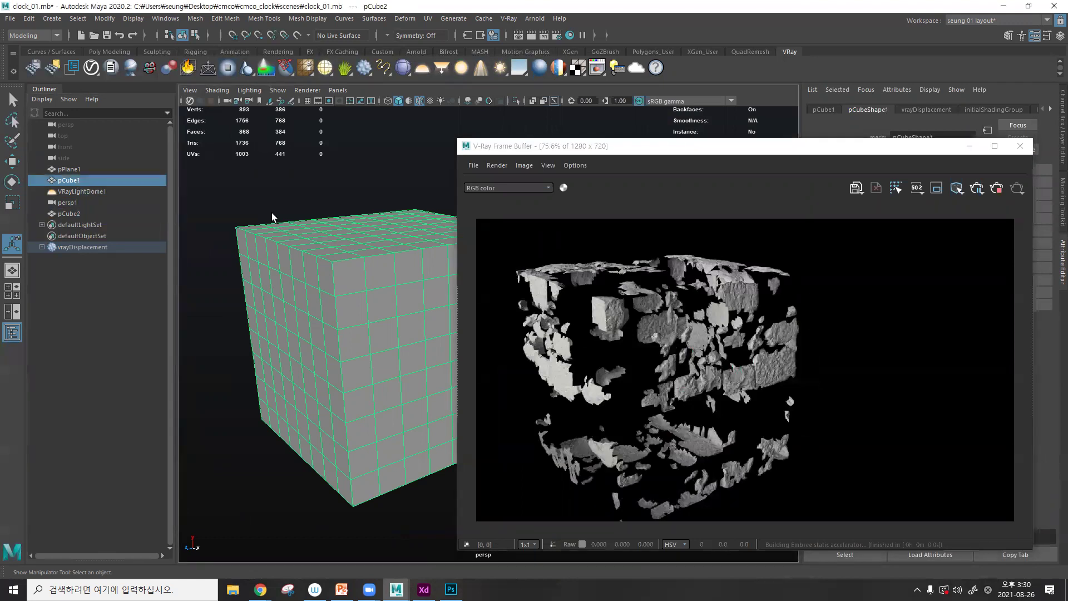
pyautogui.press('w')
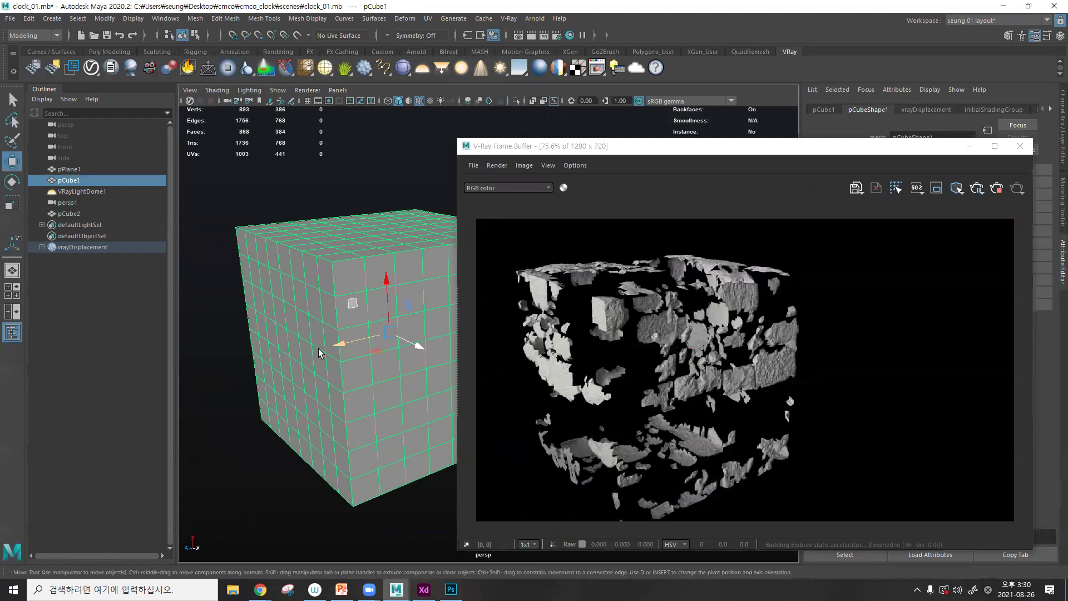
pyautogui.scroll(5, 334, 274)
pyautogui.keyDown('alt'); pyautogui.moveTo(333, 295); pyautogui.dragTo(425, 272); pyautogui.keyUp('alt')
# - Take the duplicate pCube2 out of the vrayDisplacement set, leaving only pCube1 in it
pyautogui.click(42, 246)
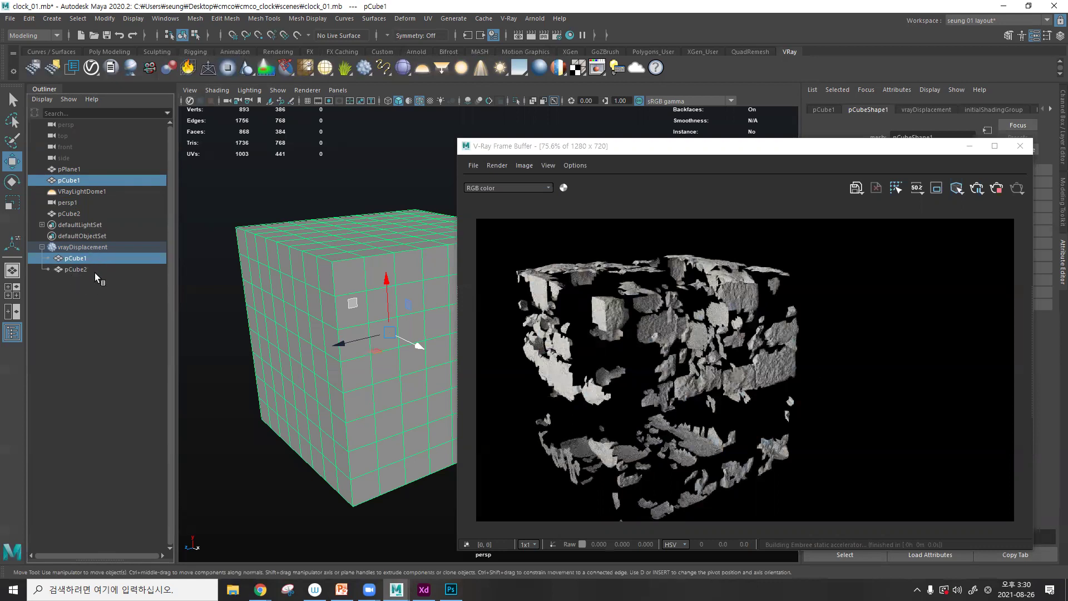
pyautogui.click(76, 269)
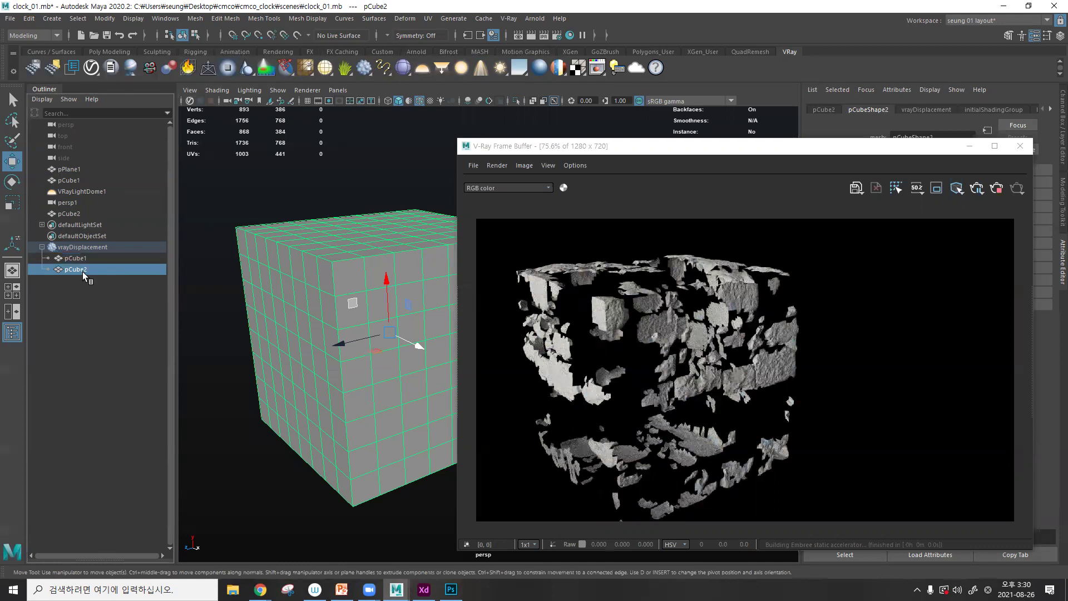
pyautogui.moveTo(76, 269); pyautogui.dragTo(85, 241)
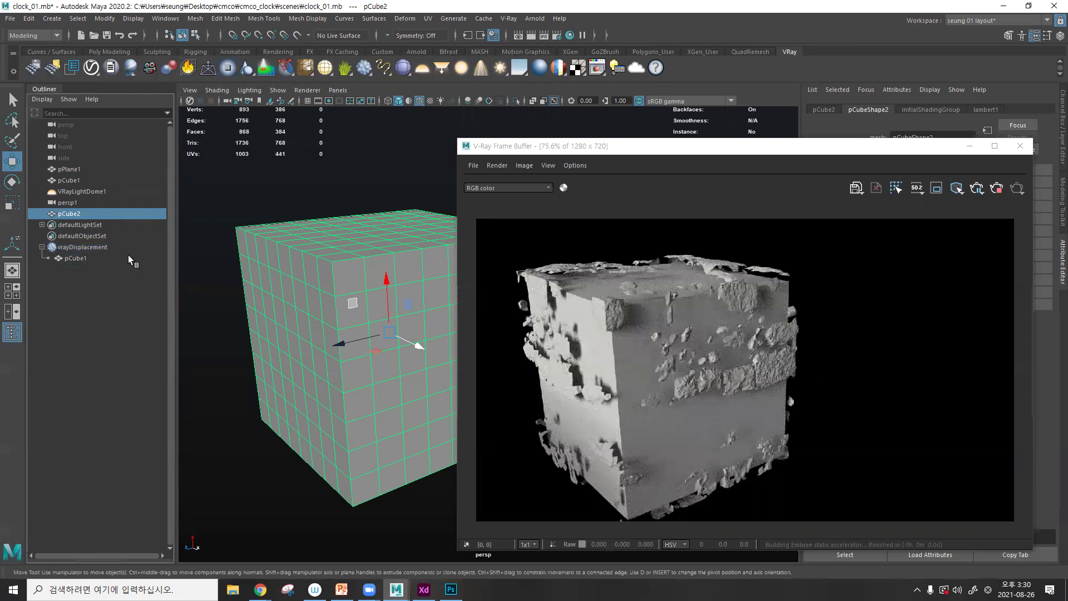
# - Compare Water Levels of 0.337, 0.562 and 0.674 on vrayDisplacement in the live render
pyautogui.moveTo(534, 153); pyautogui.dragTo(269, 102)
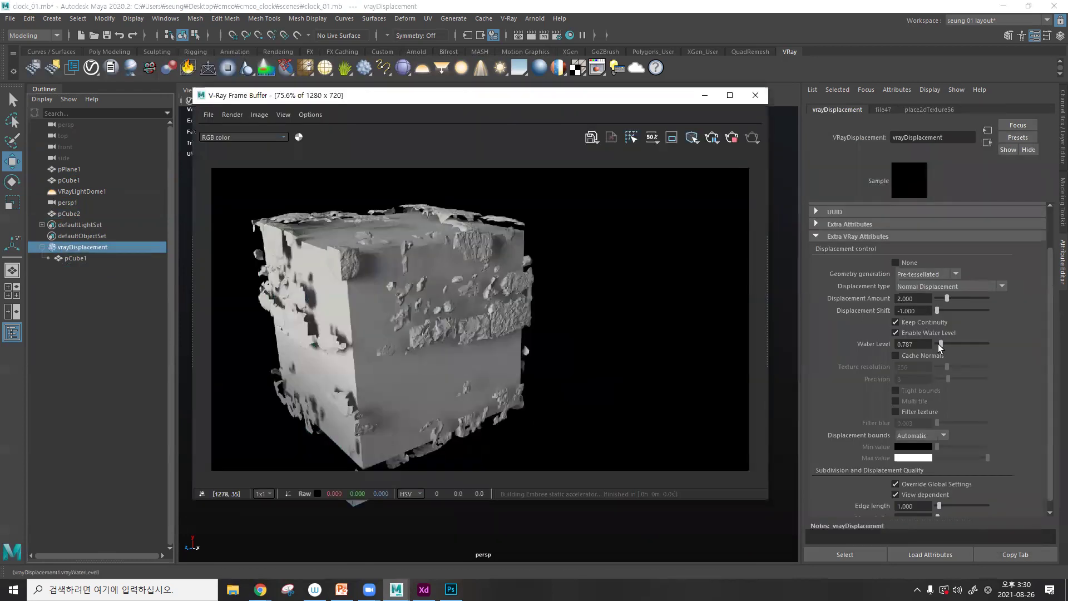
pyautogui.click(938, 344)
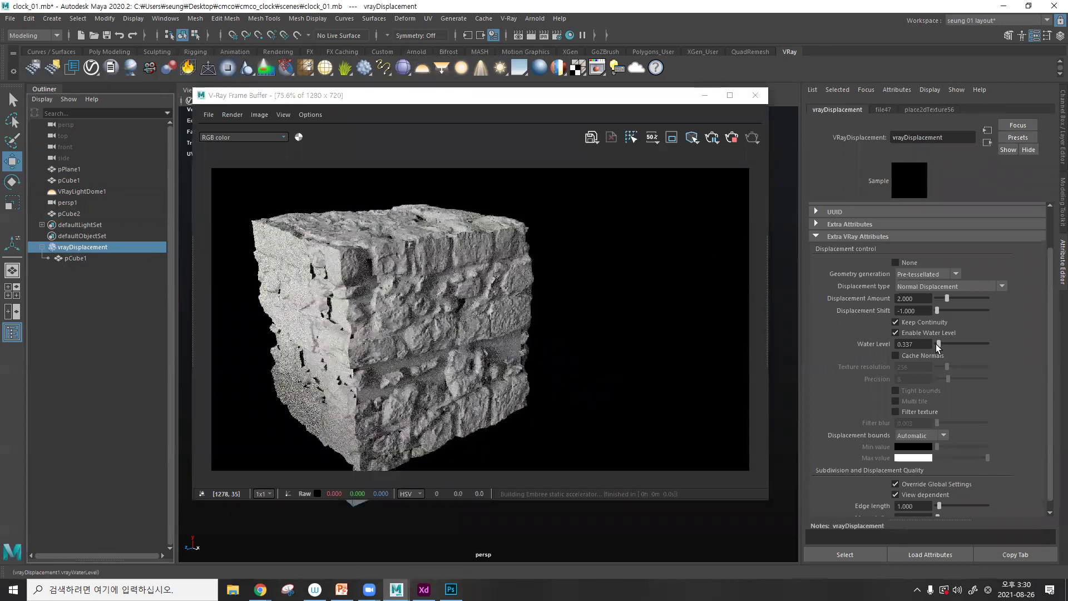
pyautogui.moveTo(938, 344); pyautogui.dragTo(938, 344)
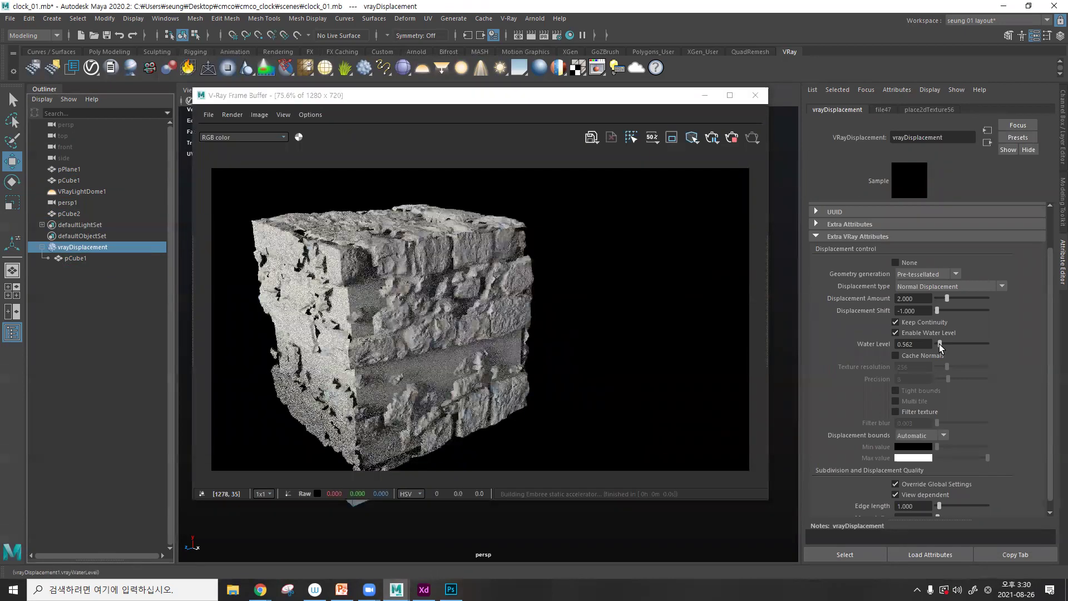
# - Try a Displacement Shift of 0 on vrayDisplacement with the Water Level raised to 1.348
pyautogui.doubleClick(932, 313)
pyautogui.write('0')
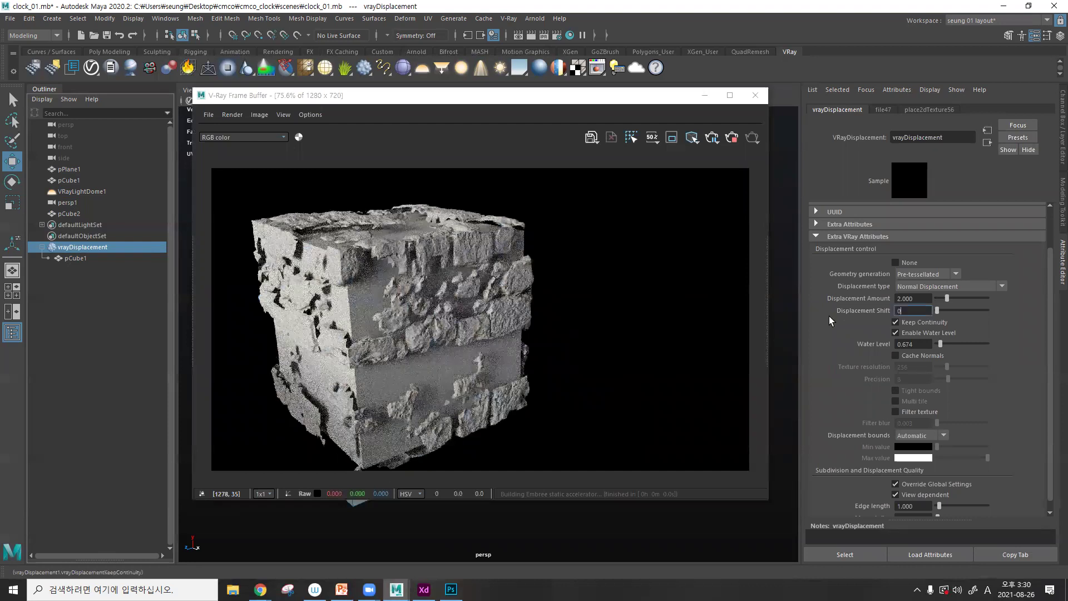
pyautogui.press('Return')
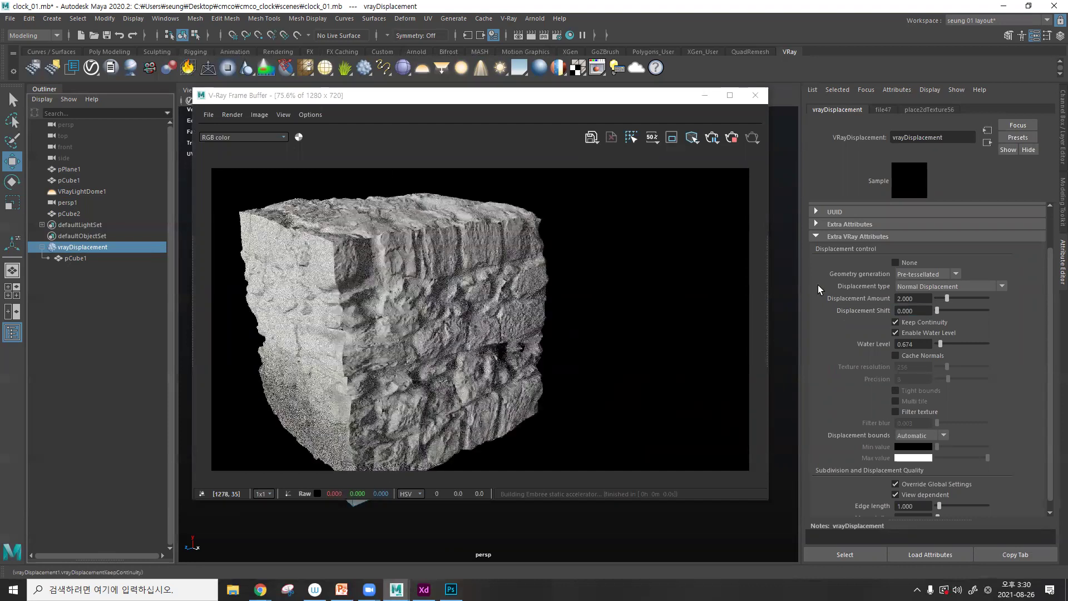
pyautogui.click(944, 342)
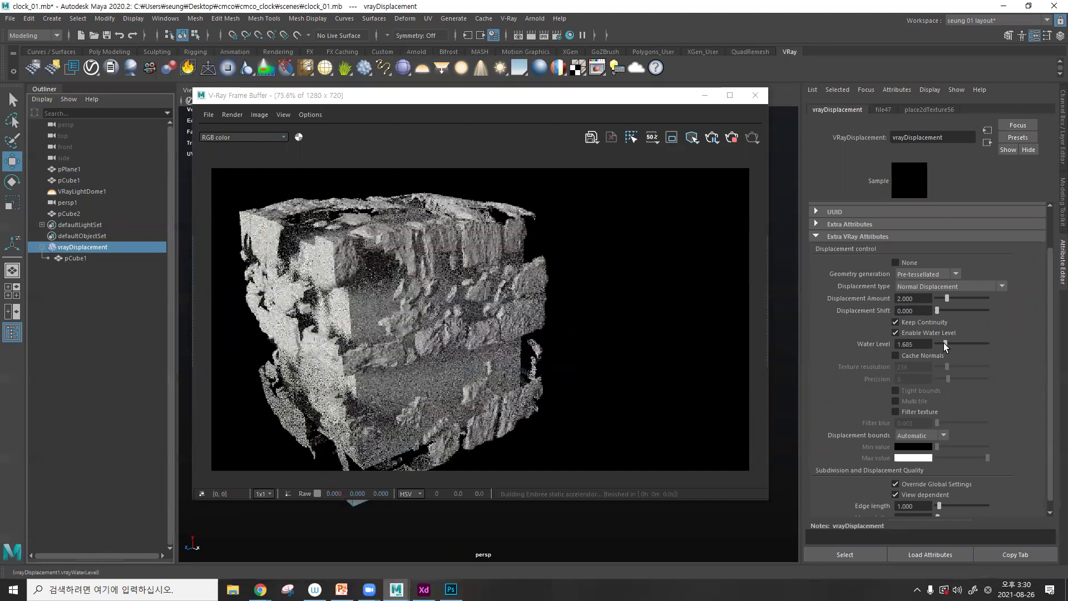
# - Set vrayDisplacement's Displacement Shift to -1 and its Water Level to 0.337
pyautogui.write('-1')
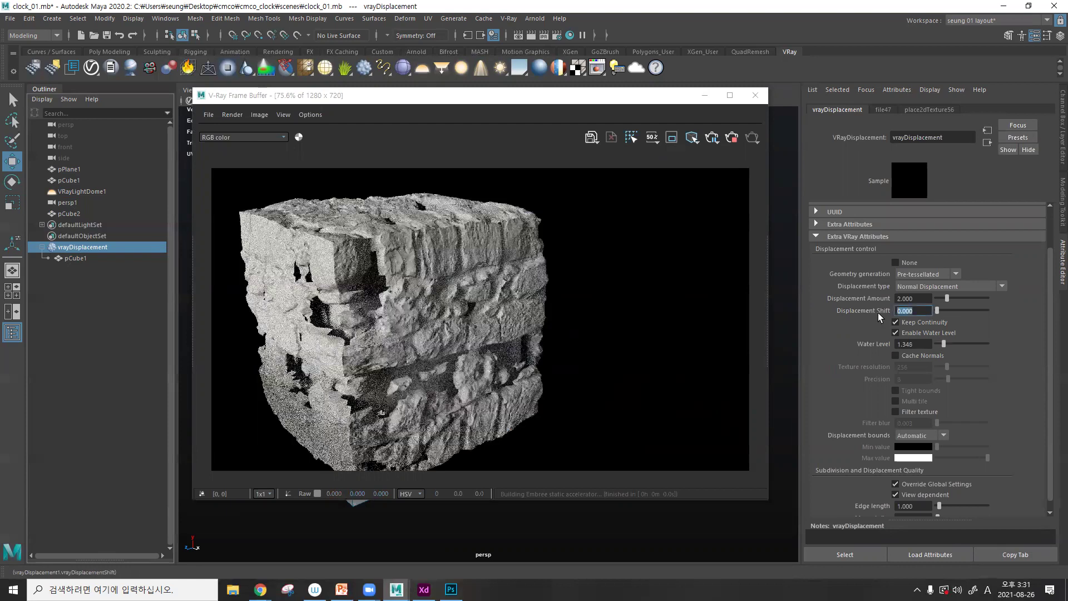
pyautogui.press('Return')
pyautogui.click(939, 344)
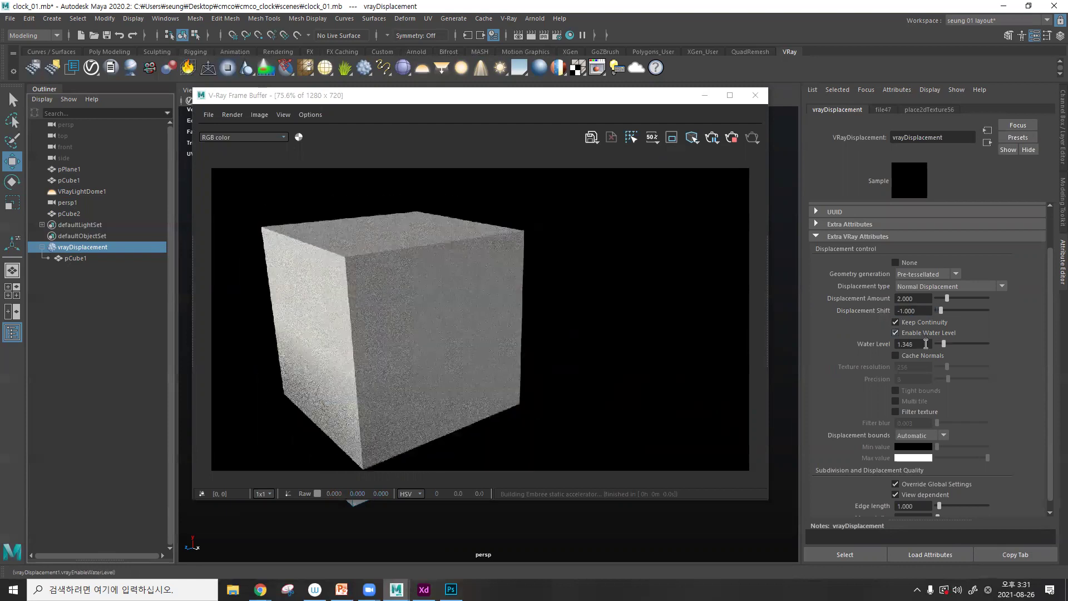
pyautogui.moveTo(939, 345); pyautogui.dragTo(938, 345)
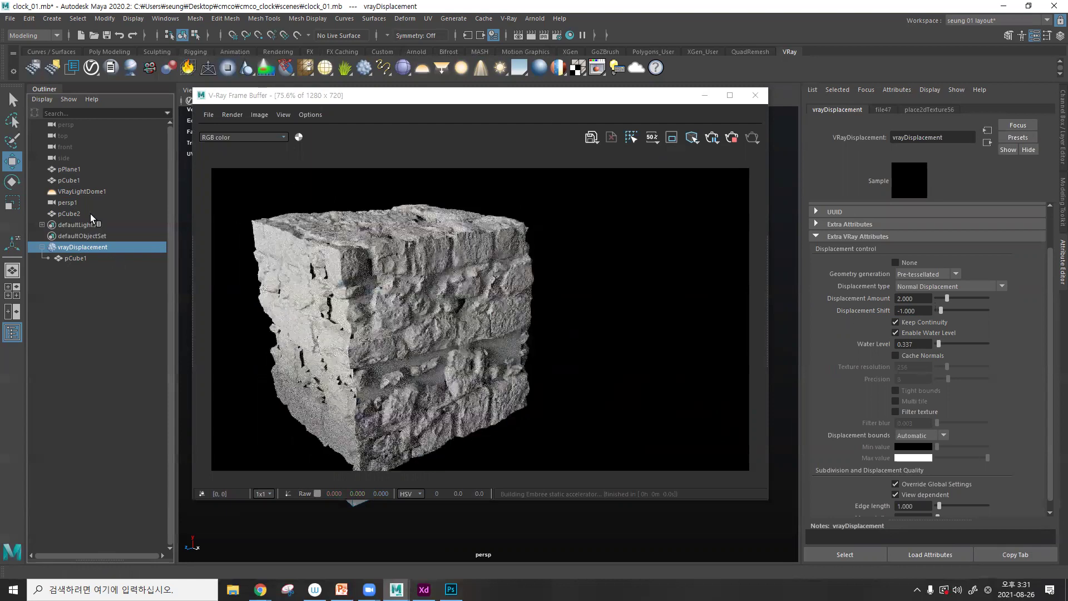
# - Assign a new V-Ray material to the duplicate pCube2 and make its Diffuse Color red
pyautogui.click(544, 72)
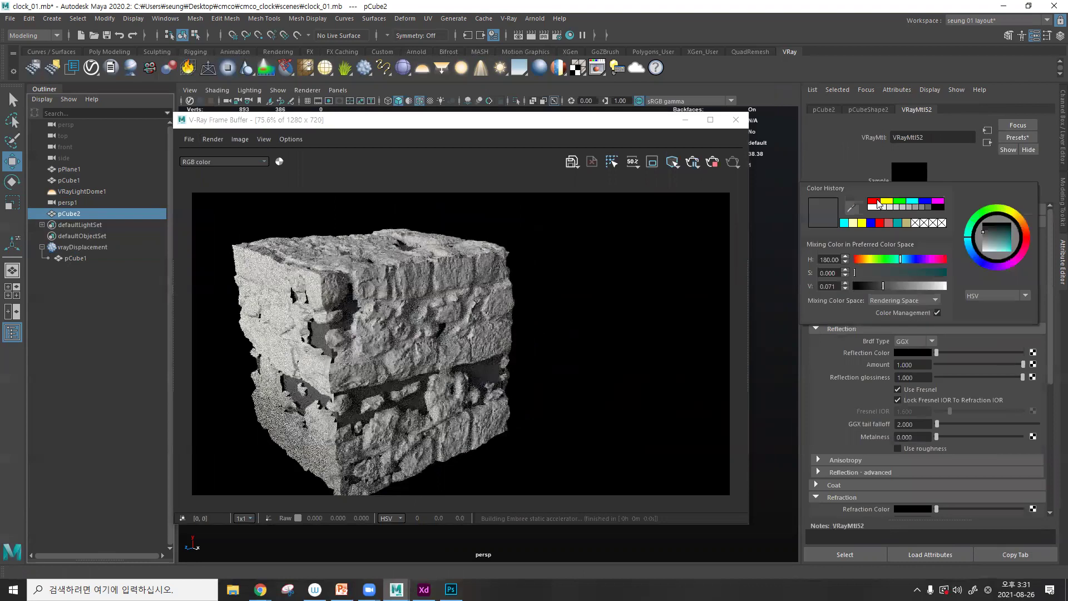
pyautogui.click(872, 202)
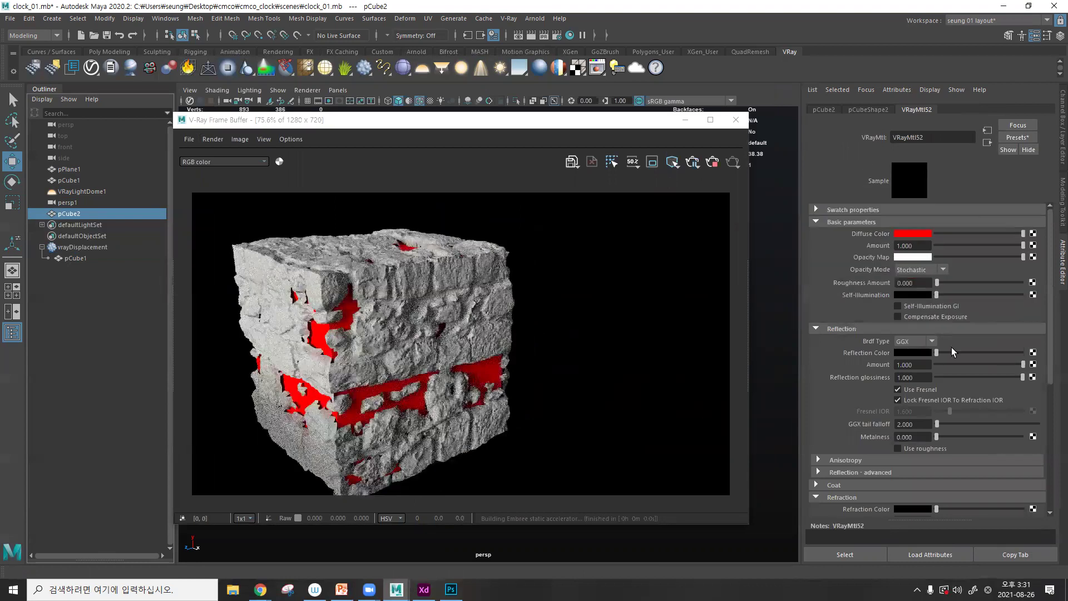
# - Set the Reflection Color of the red duplicate cube's V-Ray material to white
pyautogui.click(1019, 352)
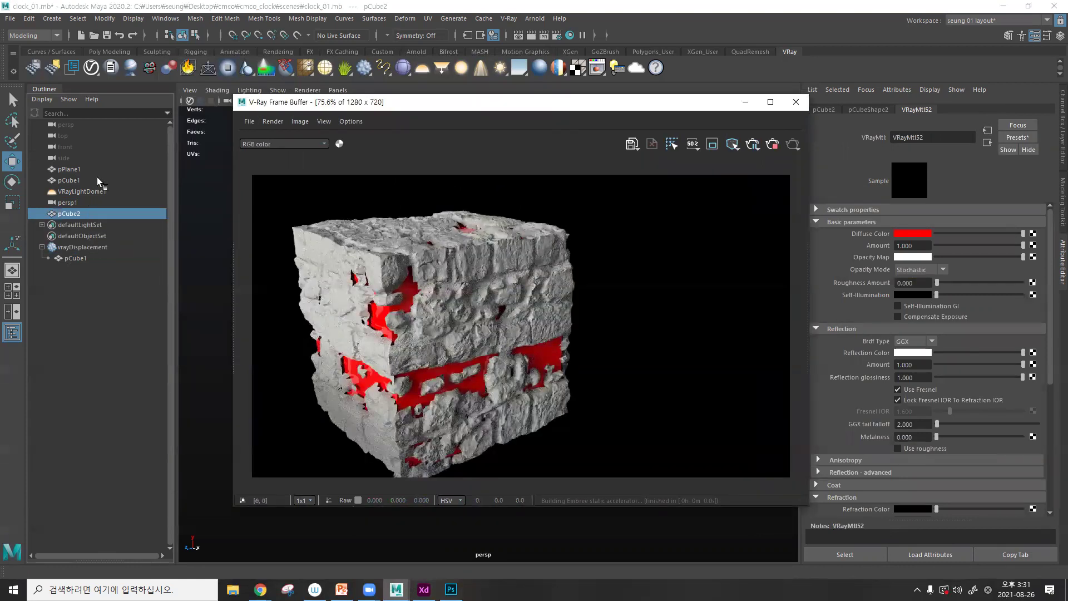
# - Try Displacement Shifts of -1.5 and -1.1 on vrayDisplacement, and return it to -1
pyautogui.click(93, 258)
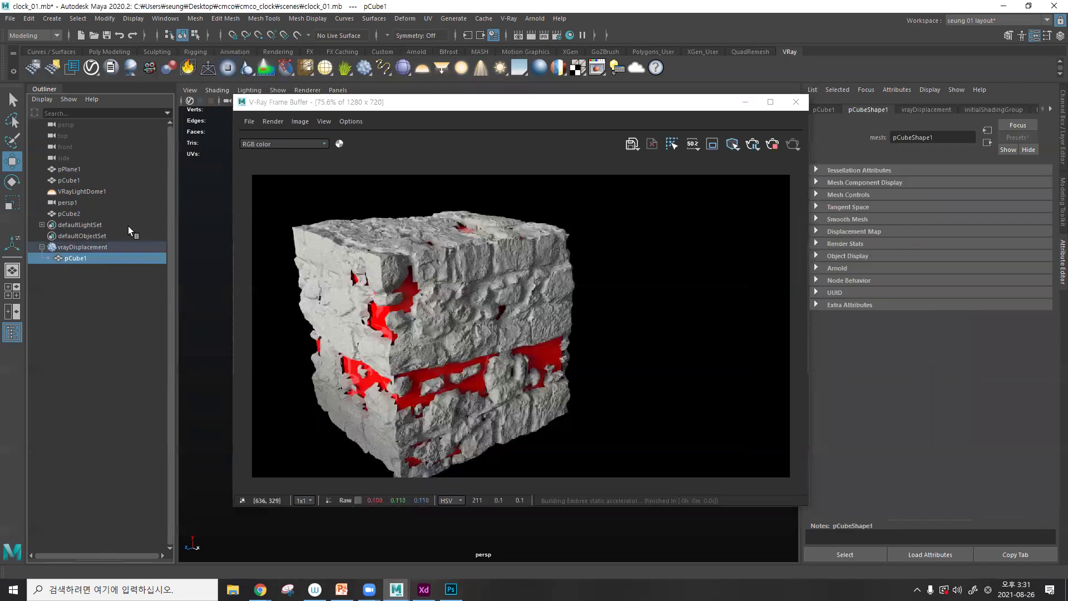
pyautogui.click(109, 248)
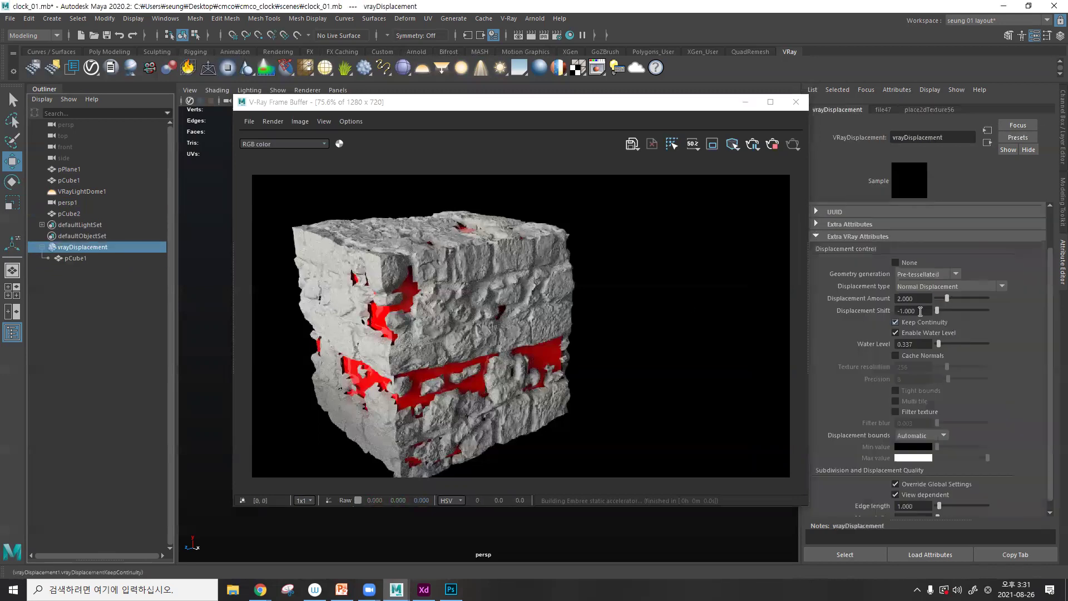
pyautogui.click(883, 311)
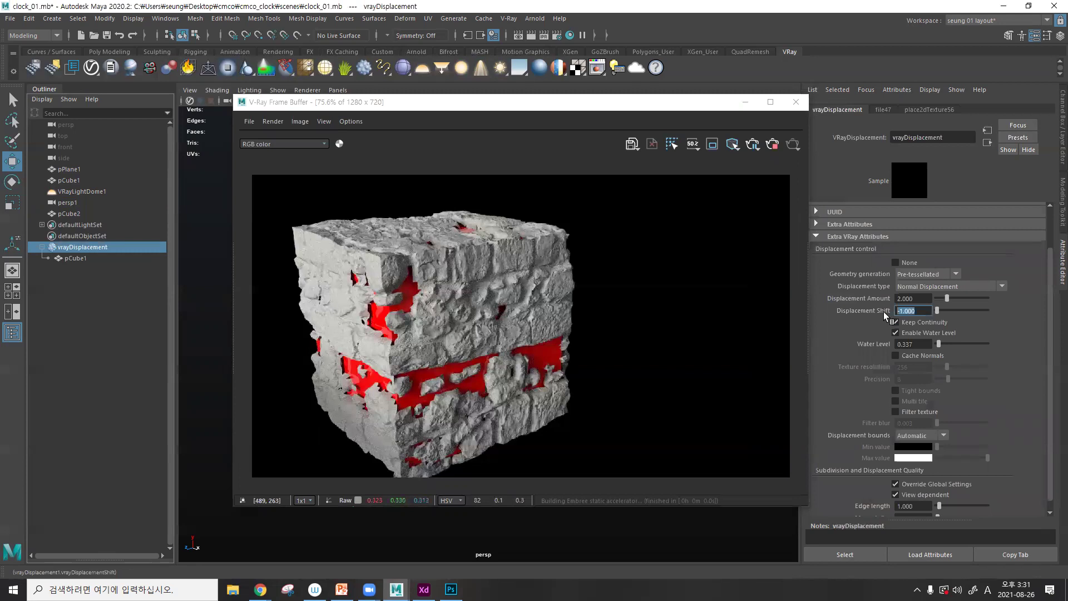
pyautogui.write('-1.5')
pyautogui.press('Return')
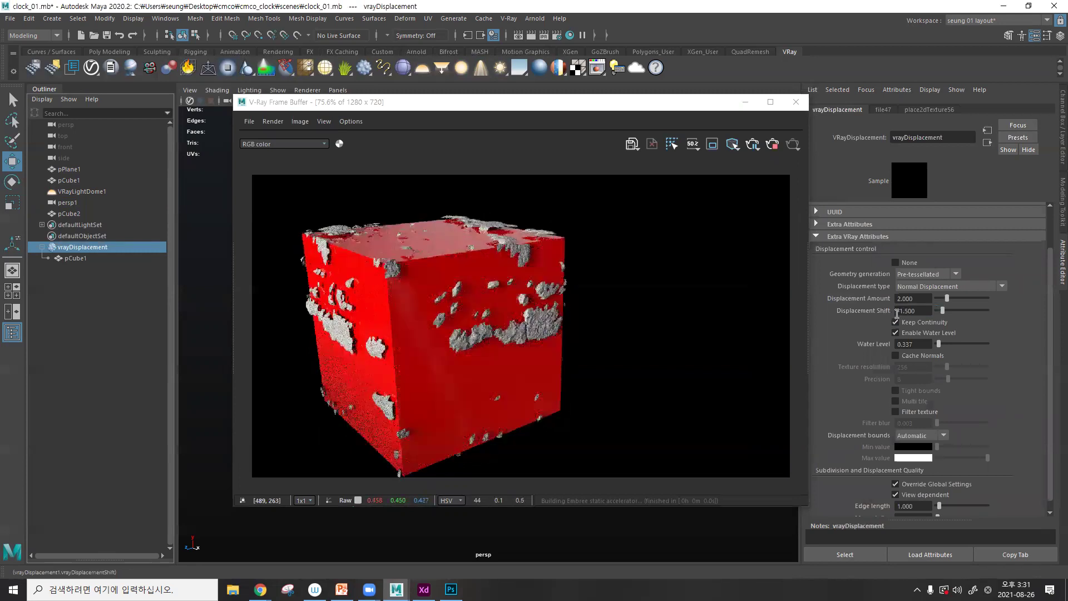
pyautogui.moveTo(918, 314); pyautogui.dragTo(907, 314)
pyautogui.write('2')
pyautogui.press('Return')
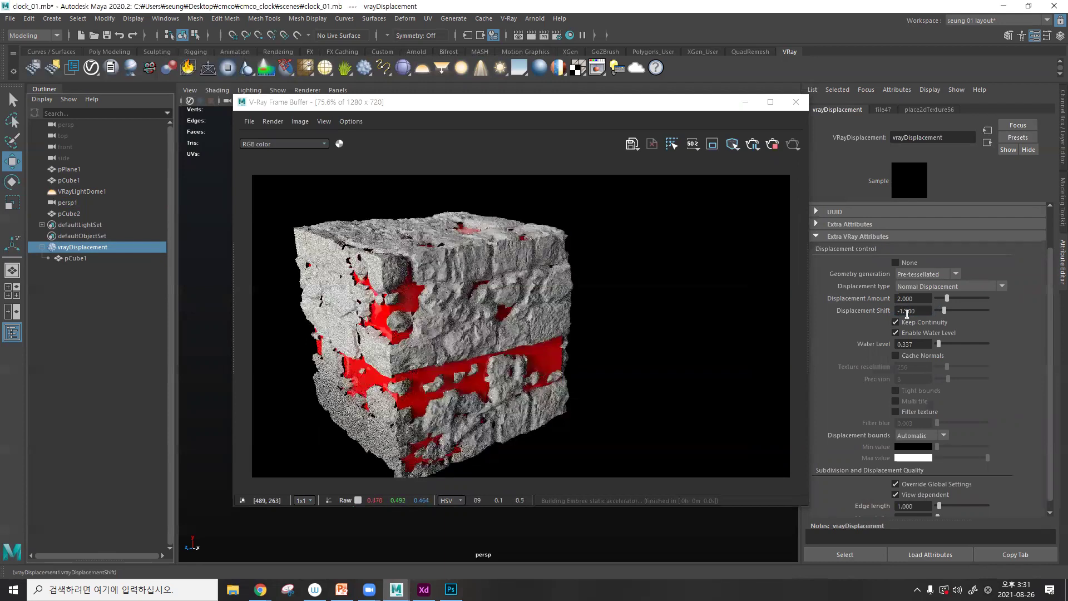
pyautogui.moveTo(923, 313); pyautogui.dragTo(896, 310)
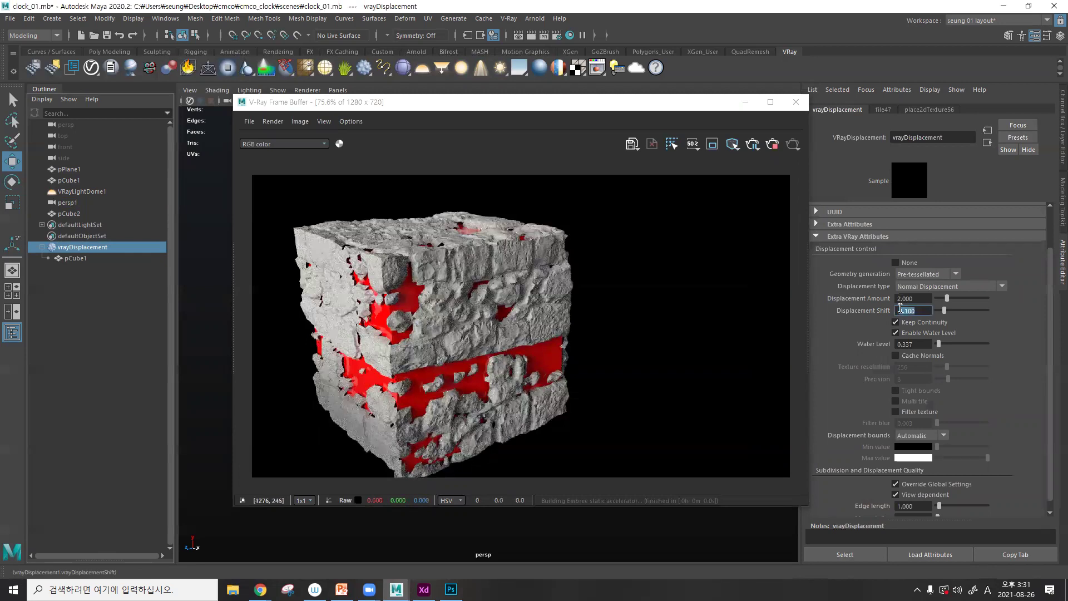
pyautogui.write('-1')
pyautogui.press('Return')
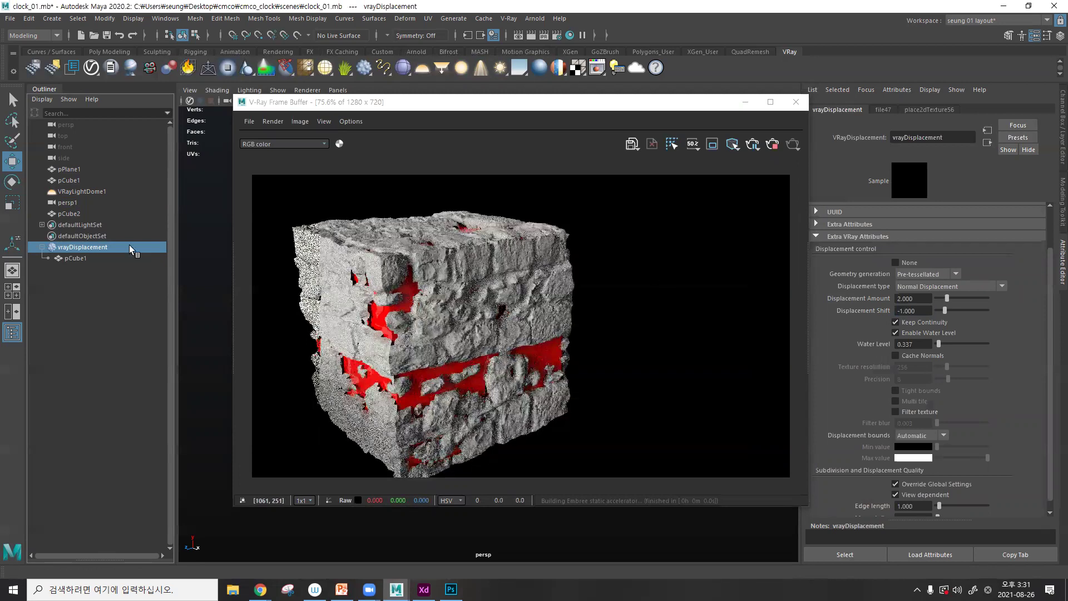
# - Select the displaced pCube1 and assign it a new V-Ray material
pyautogui.click(117, 259)
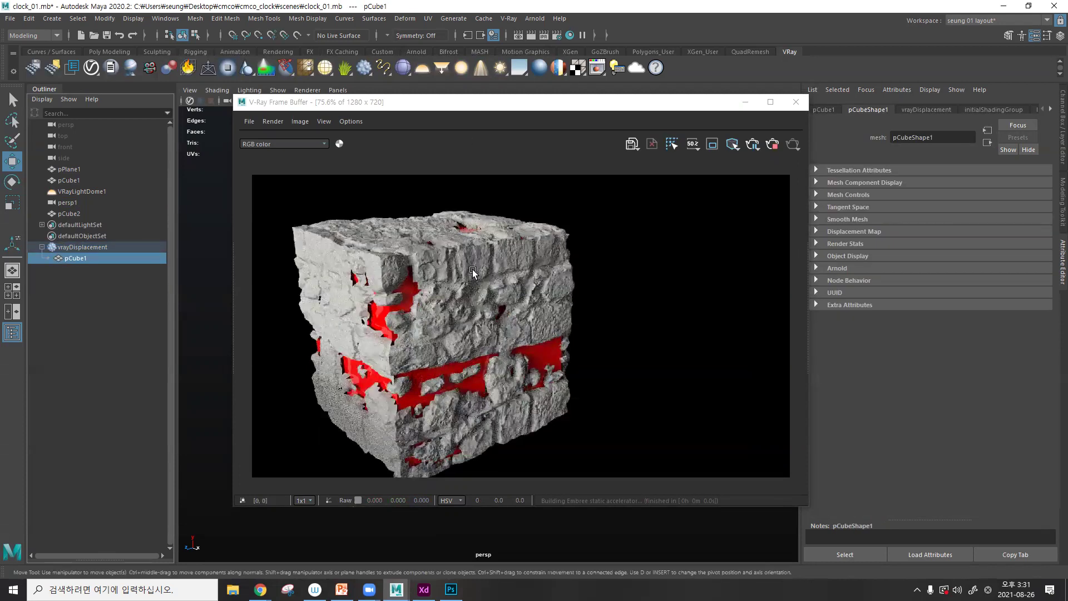
pyautogui.press('r')
pyautogui.moveTo(454, 305); pyautogui.dragTo(669, 97)
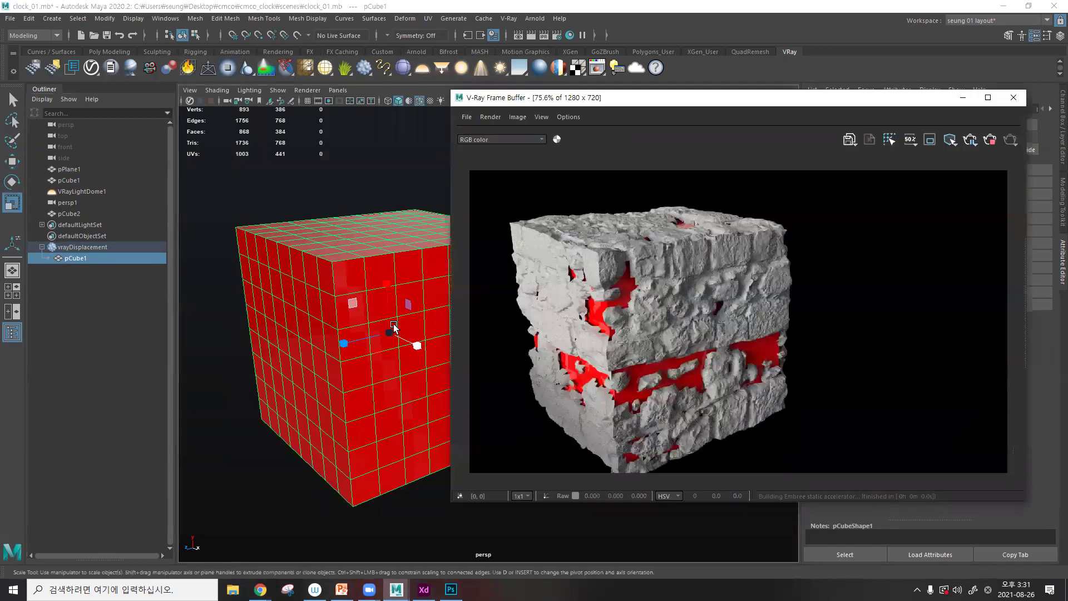
pyautogui.moveTo(392, 328); pyautogui.dragTo(424, 306)
pyautogui.keyDown('alt'); pyautogui.moveTo(389, 272); pyautogui.dragTo(407, 260); pyautogui.keyUp('alt')
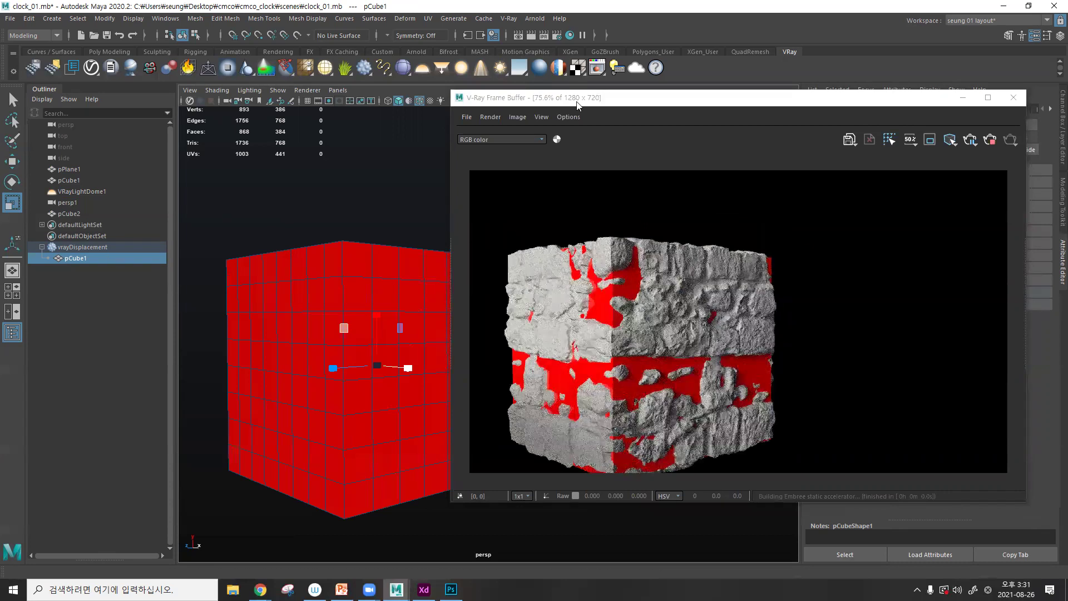
pyautogui.moveTo(577, 101); pyautogui.dragTo(479, 144)
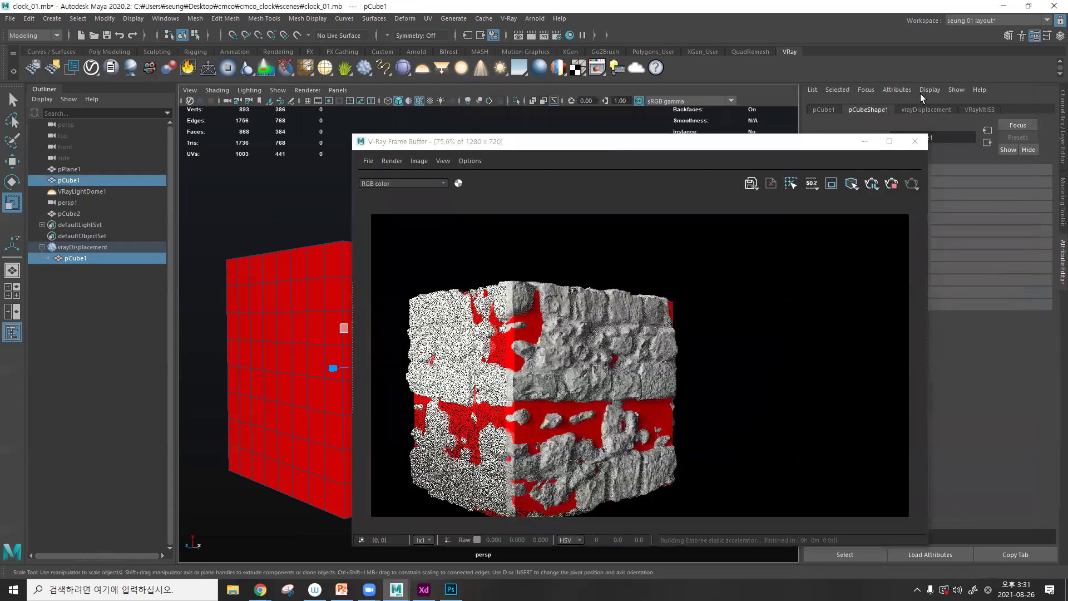
# - Give pCube1's material a pale blue Diffuse Color, a white Reflection Color and a lower Reflection glossiness
pyautogui.click(968, 108)
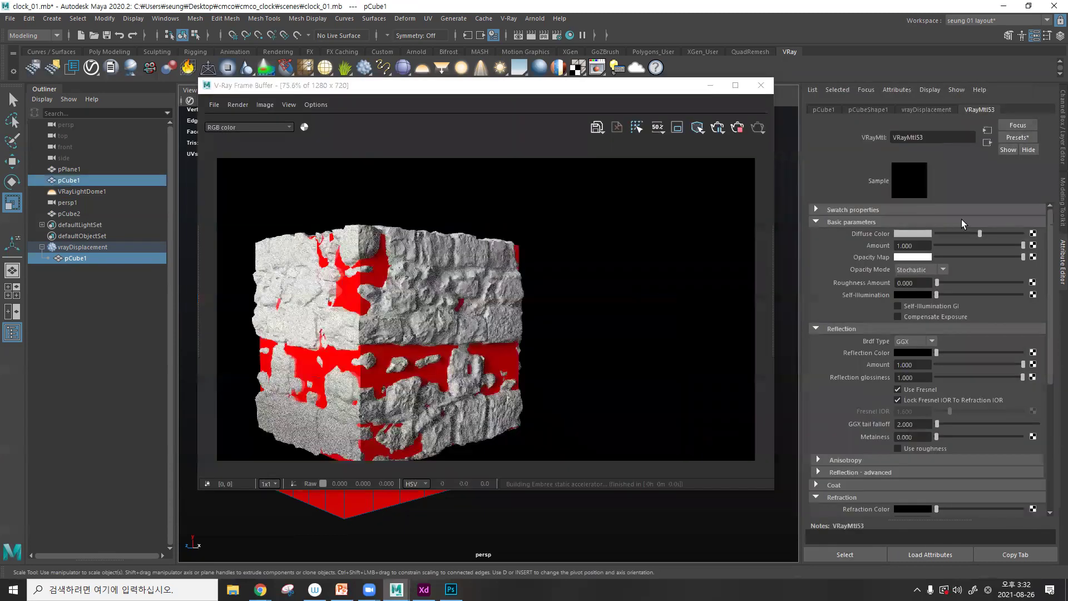
pyautogui.click(925, 234)
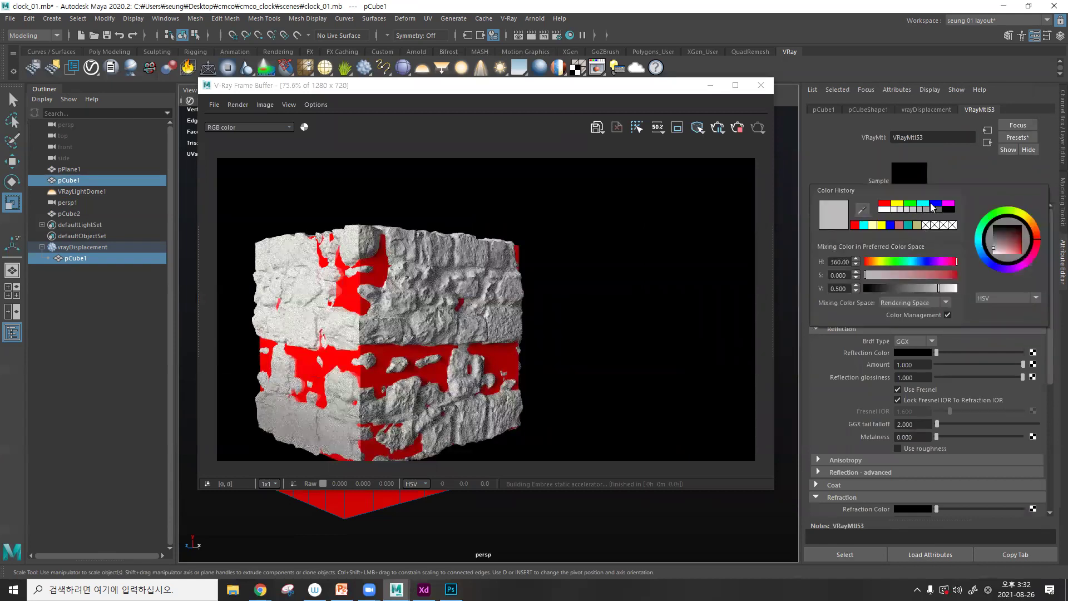
pyautogui.click(890, 225)
pyautogui.click(904, 274)
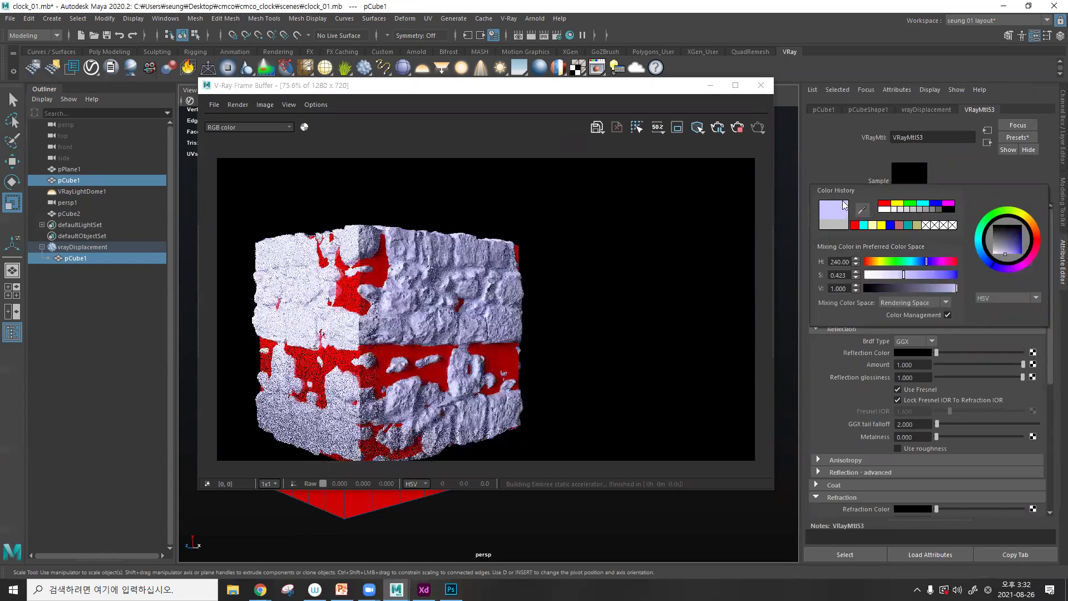
pyautogui.moveTo(937, 352); pyautogui.dragTo(1066, 350)
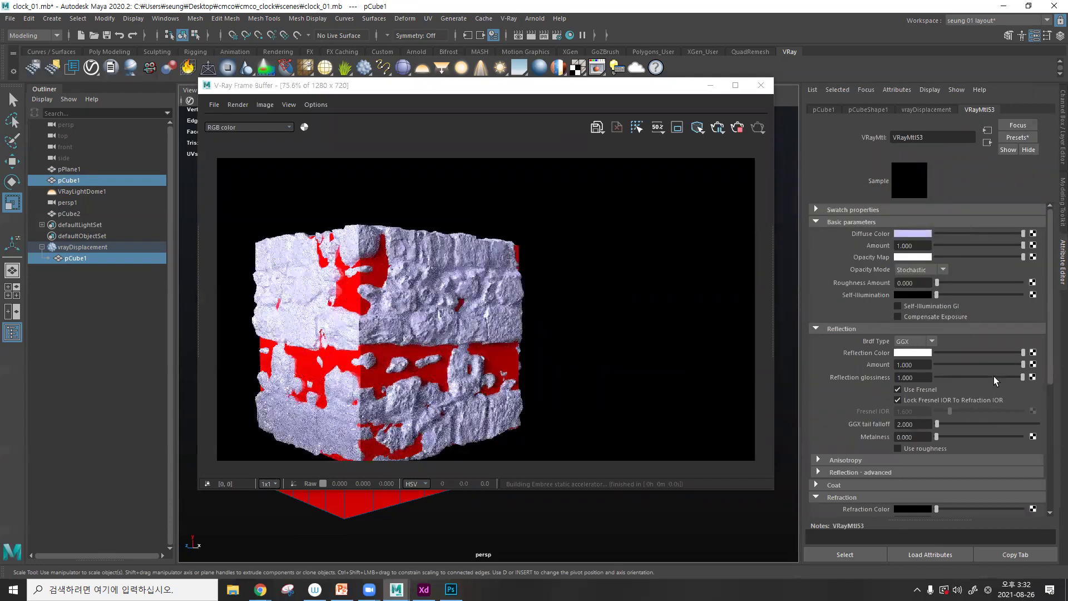
pyautogui.moveTo(974, 377); pyautogui.dragTo(992, 377)
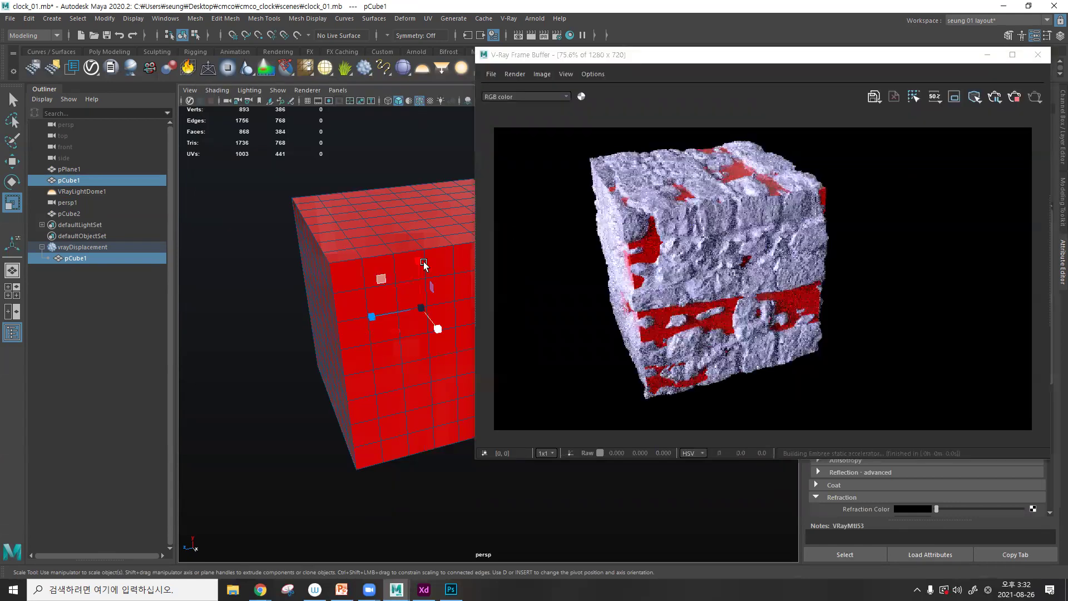
# - Compare Water Levels of 0 and 0.899 on vrayDisplacement and settle on 0.562
pyautogui.keyDown('alt'); pyautogui.moveTo(420, 259); pyautogui.dragTo(307, 313); pyautogui.keyUp('alt')
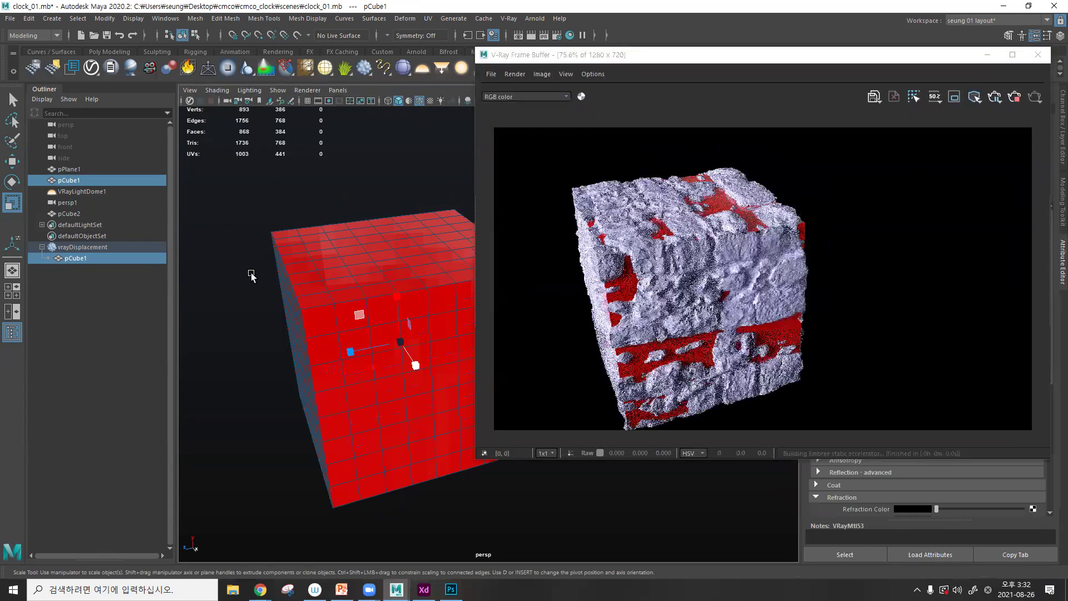
pyautogui.click(99, 247)
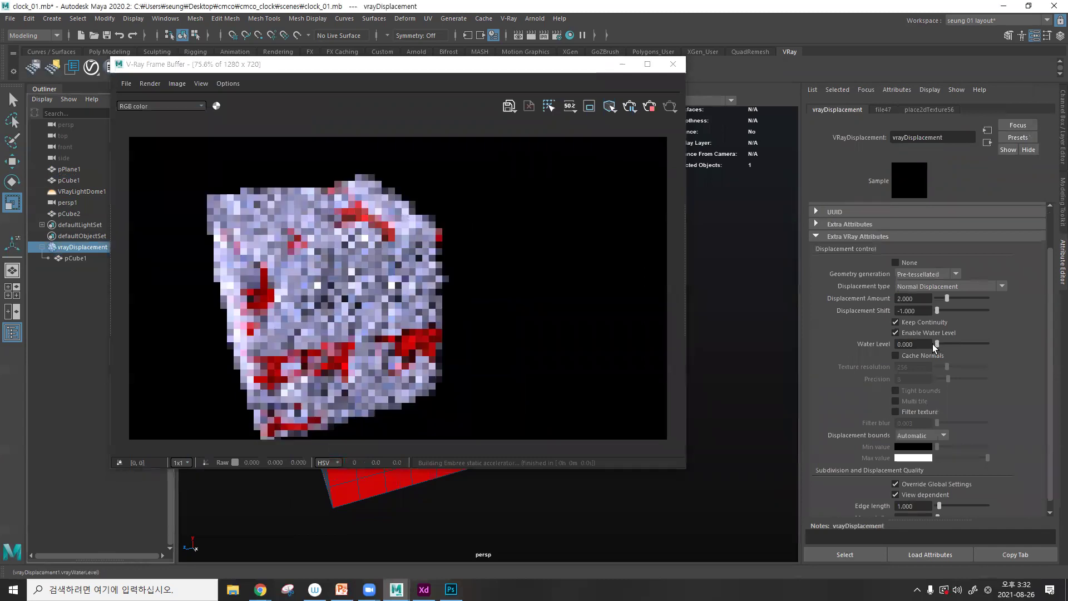
pyautogui.moveTo(940, 344); pyautogui.dragTo(941, 343)
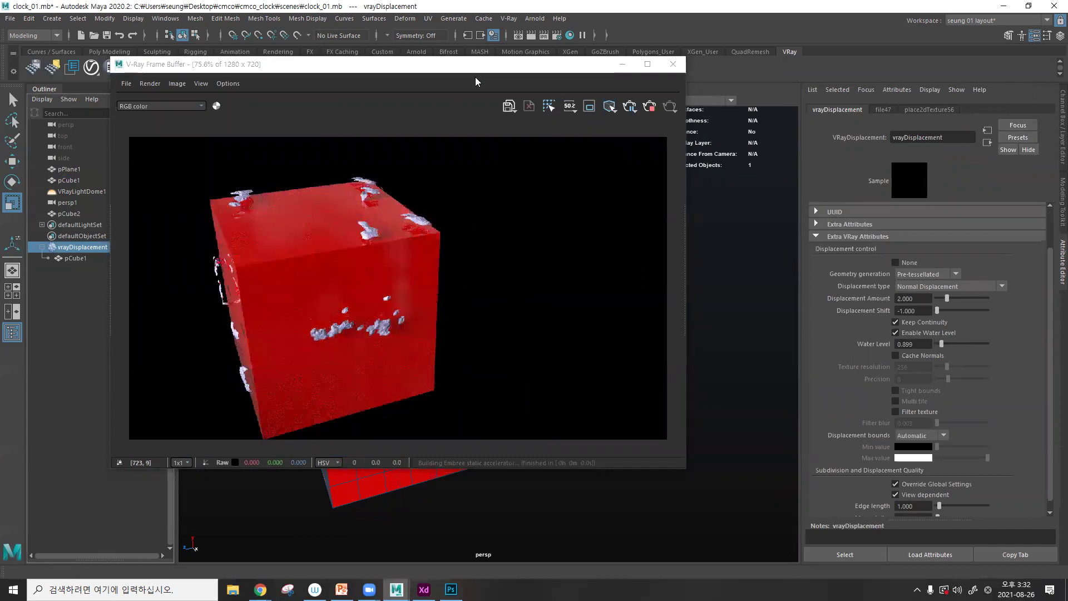
pyautogui.keyDown('alt'); pyautogui.moveTo(696, 476); pyautogui.dragTo(785, 435); pyautogui.keyUp('alt')
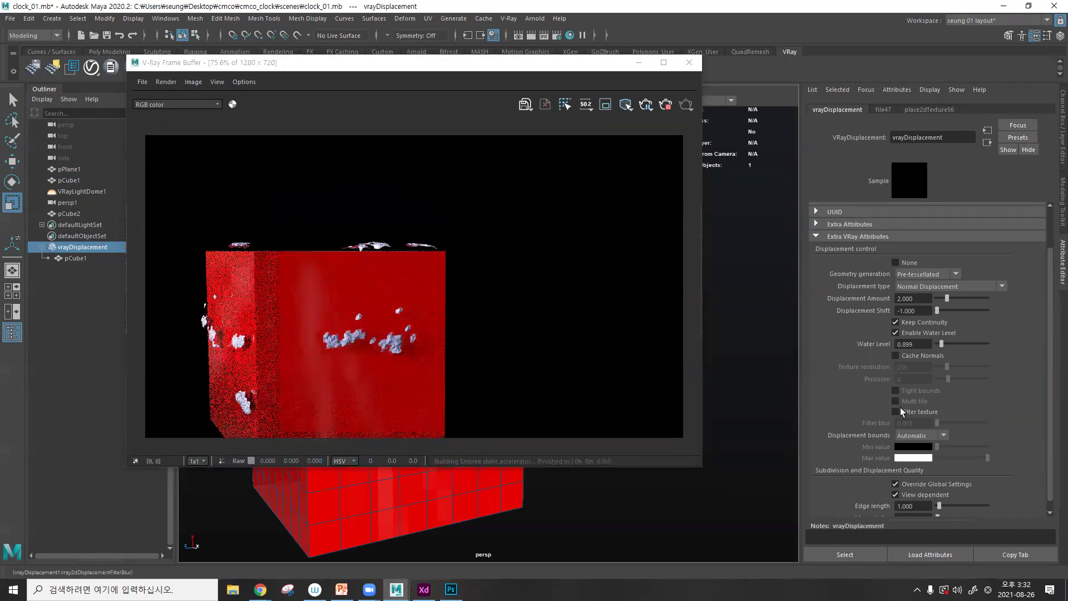
pyautogui.click(936, 343)
pyautogui.moveTo(937, 344); pyautogui.dragTo(938, 344)
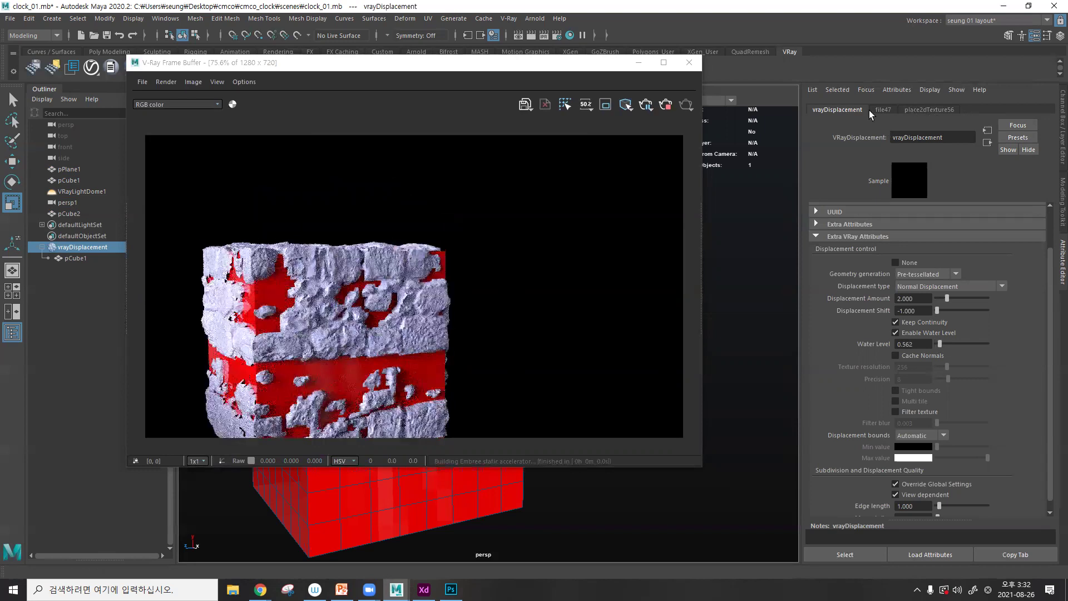
# - Review the displacement texture's file settings and vrayDisplacement's control and subdivision settings, and view the rendered cube from other angles
pyautogui.click(890, 111)
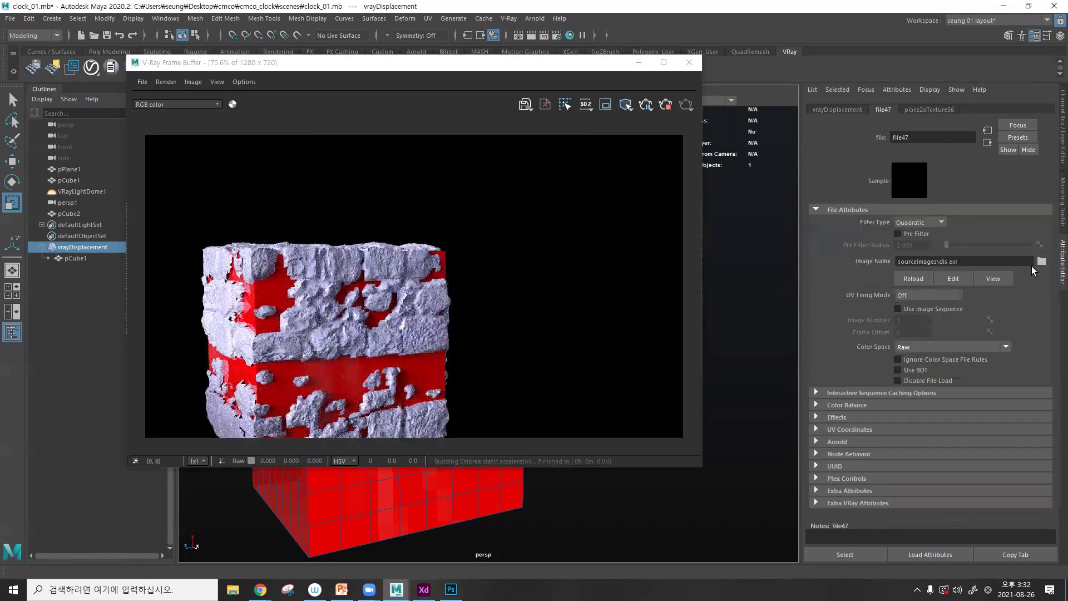
pyautogui.click(896, 90)
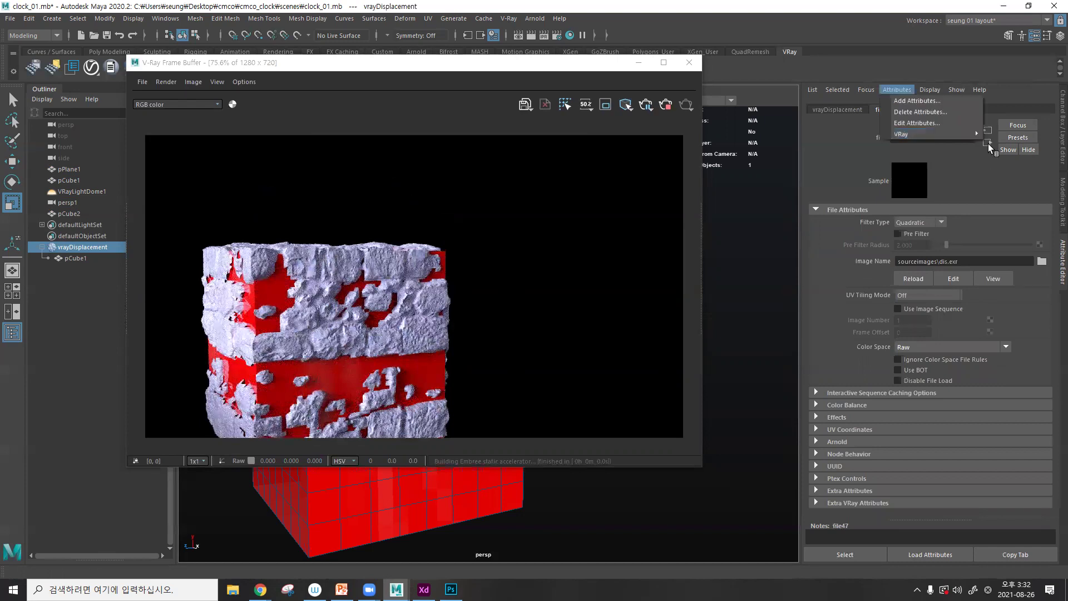
pyautogui.scroll(-1, 1000, 469)
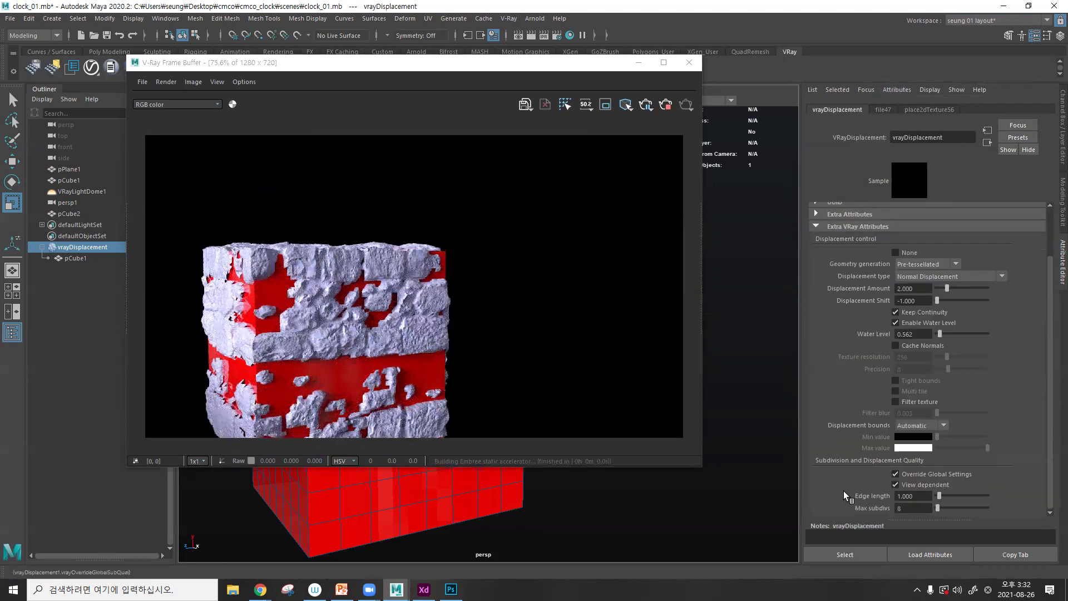
pyautogui.press('r')
pyautogui.keyDown('alt'); pyautogui.moveTo(577, 500); pyautogui.dragTo(539, 493); pyautogui.keyUp('alt')
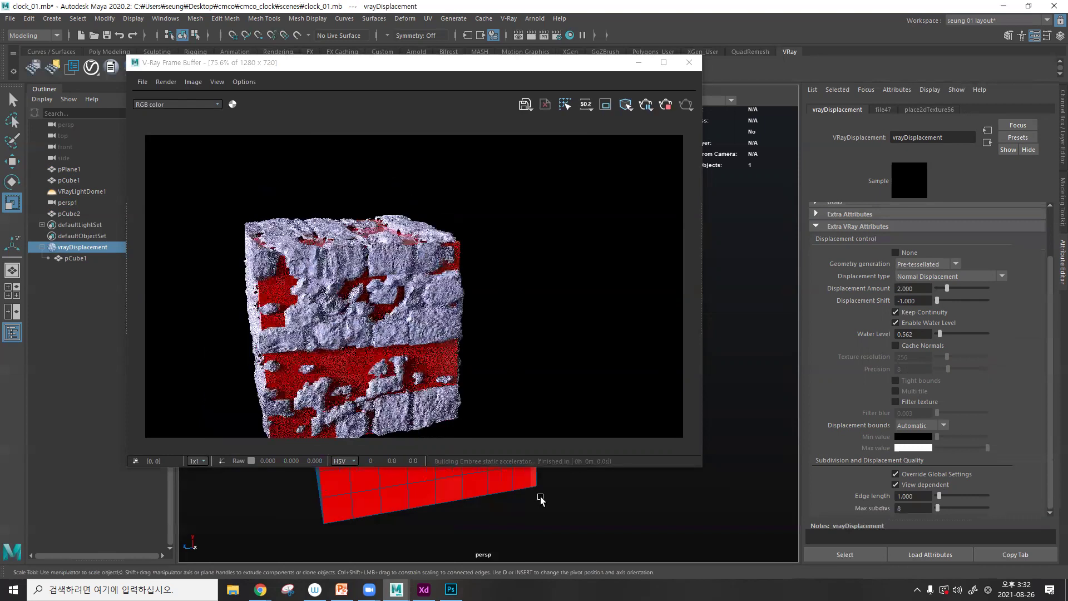
pyautogui.keyDown('alt'); pyautogui.moveTo(446, 495); pyautogui.dragTo(565, 470); pyautogui.keyUp('alt')
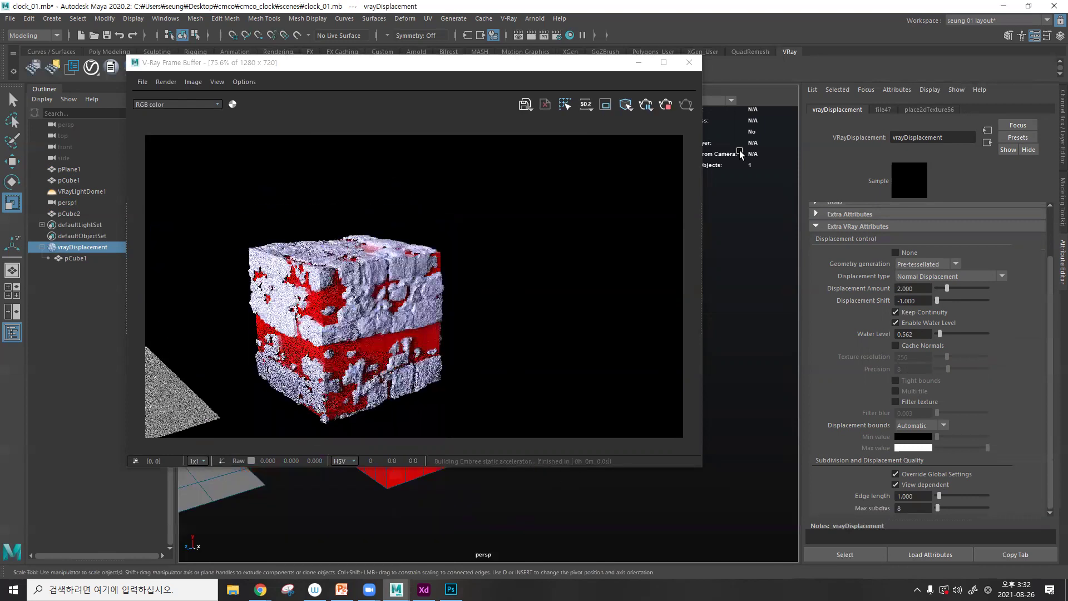
# - Select pPlane1, restart the live render with the plane in view and apply a V-Ray displacement to it
pyautogui.click(689, 63)
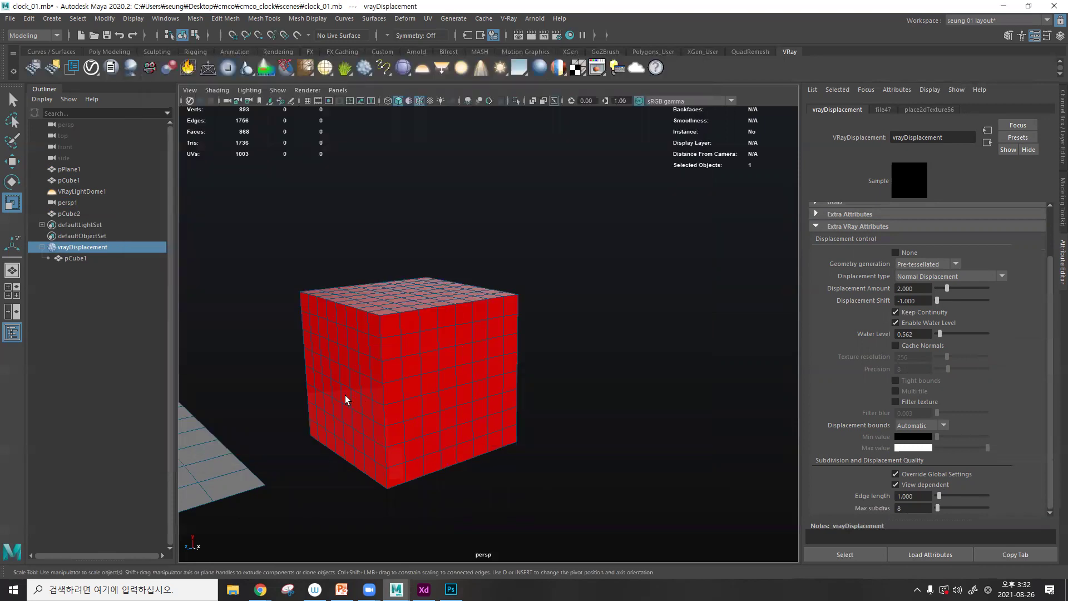
pyautogui.click(495, 378)
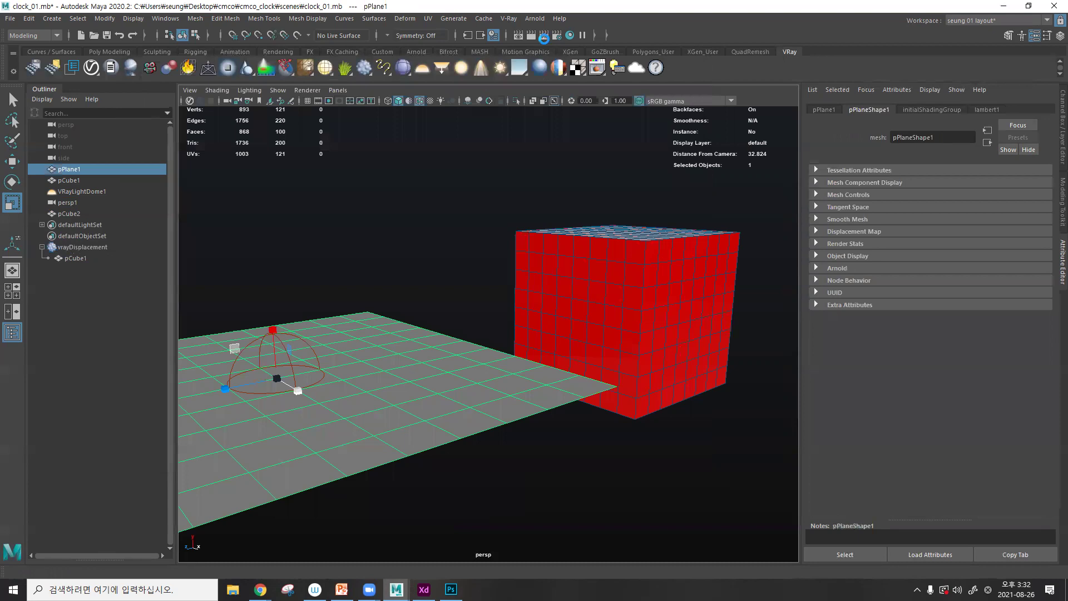
pyautogui.click(531, 35)
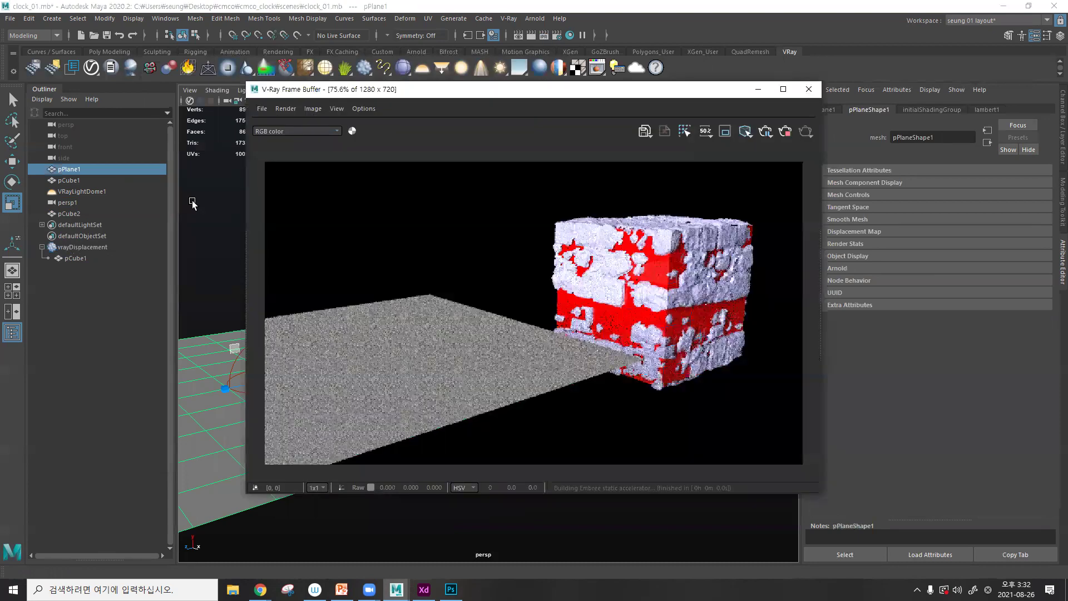
pyautogui.click(363, 68)
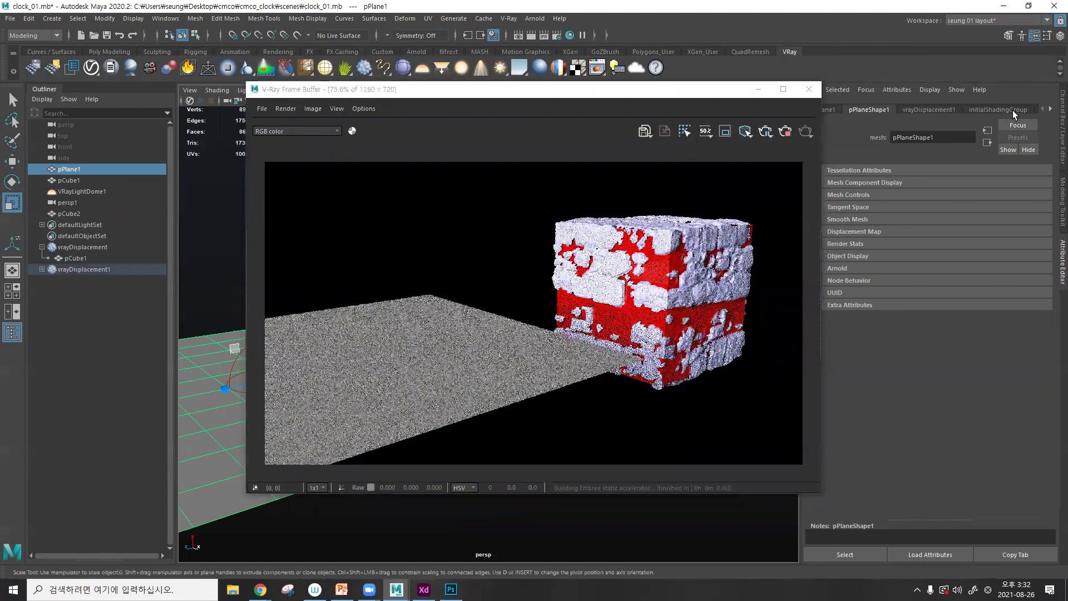
# - Connect a File texture using dis.exr as the displacement material of vrayDisplacement1
pyautogui.click(82, 269)
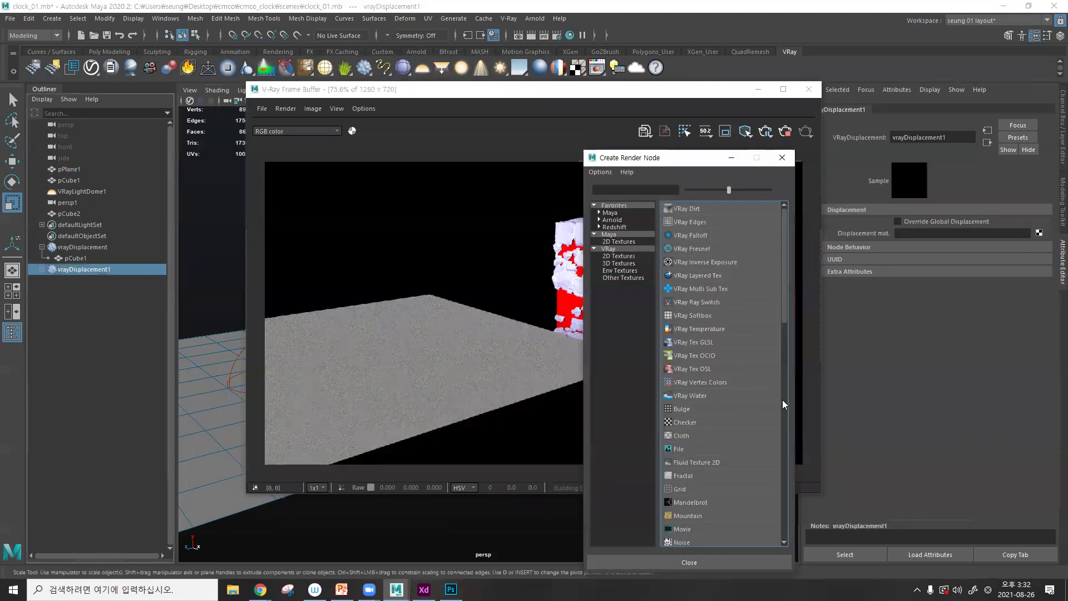
pyautogui.click(685, 448)
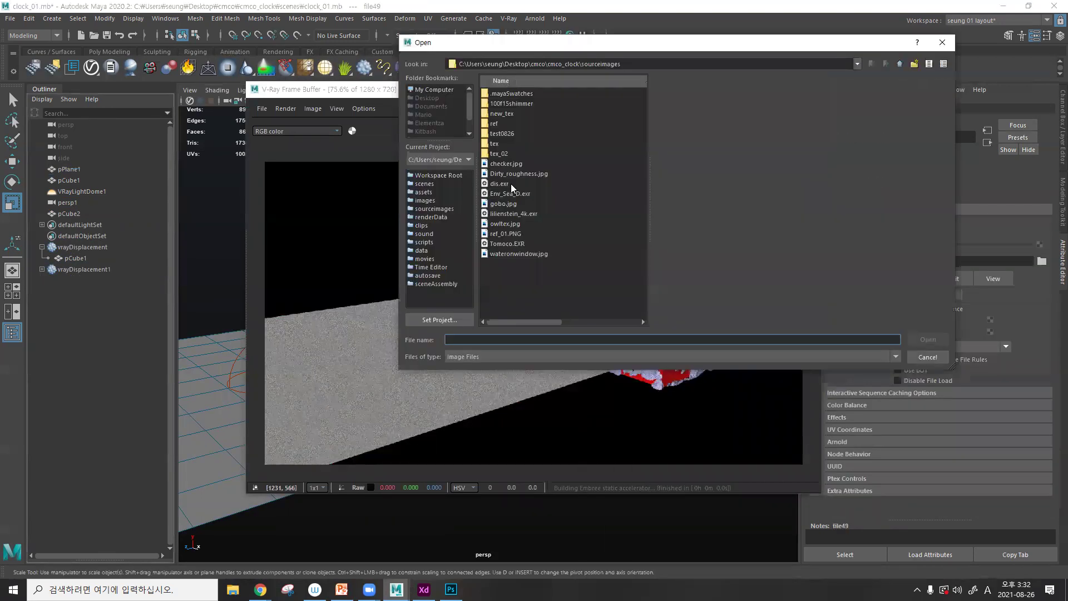
pyautogui.click(921, 349)
# - Add extra V-Ray attributes to the plane's displacement file texture and to vrayDisplacement1
pyautogui.click(896, 89)
pyautogui.moveTo(902, 134)
pyautogui.click(833, 147)
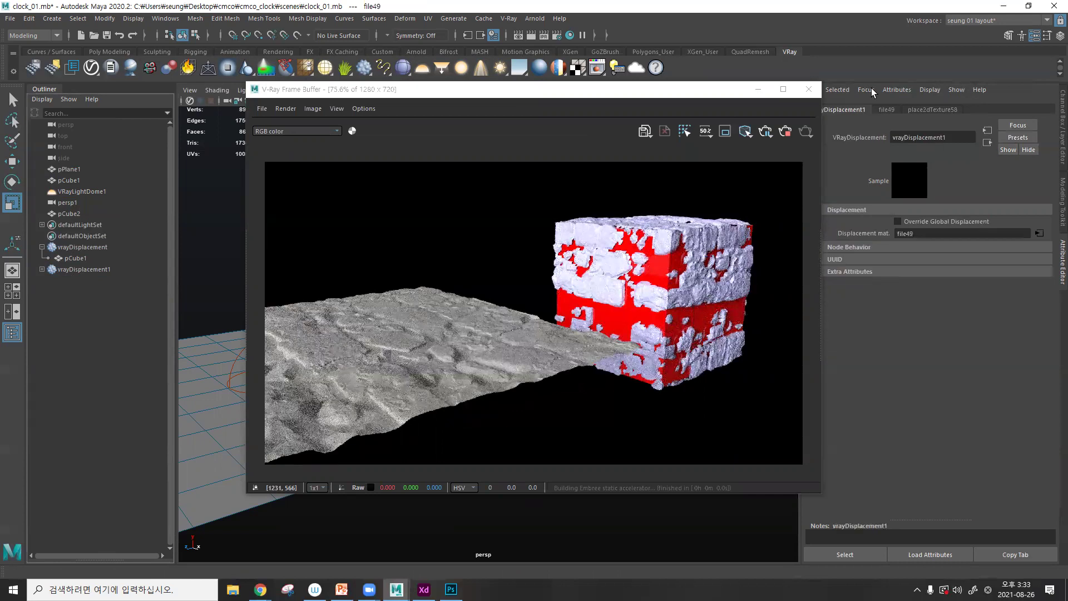
pyautogui.click(897, 90)
pyautogui.click(896, 91)
pyautogui.moveTo(894, 132)
pyautogui.click(808, 175)
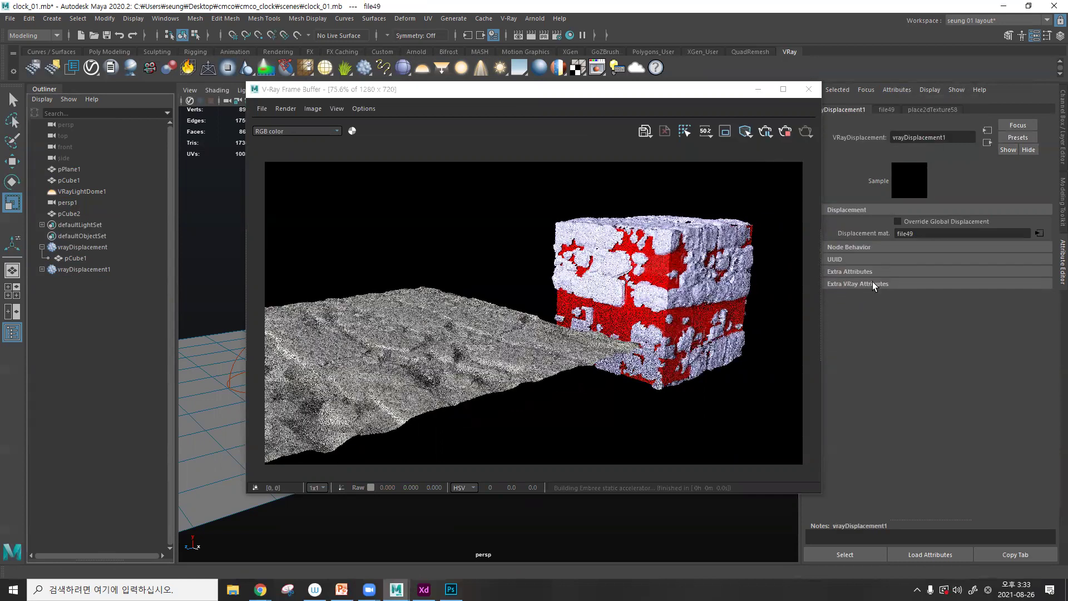
# - Open vrayDisplacement1's extra V-Ray attributes and raise the Displacement Amount to 2 and finally to 4, with the whole plane in view
pyautogui.click(873, 284)
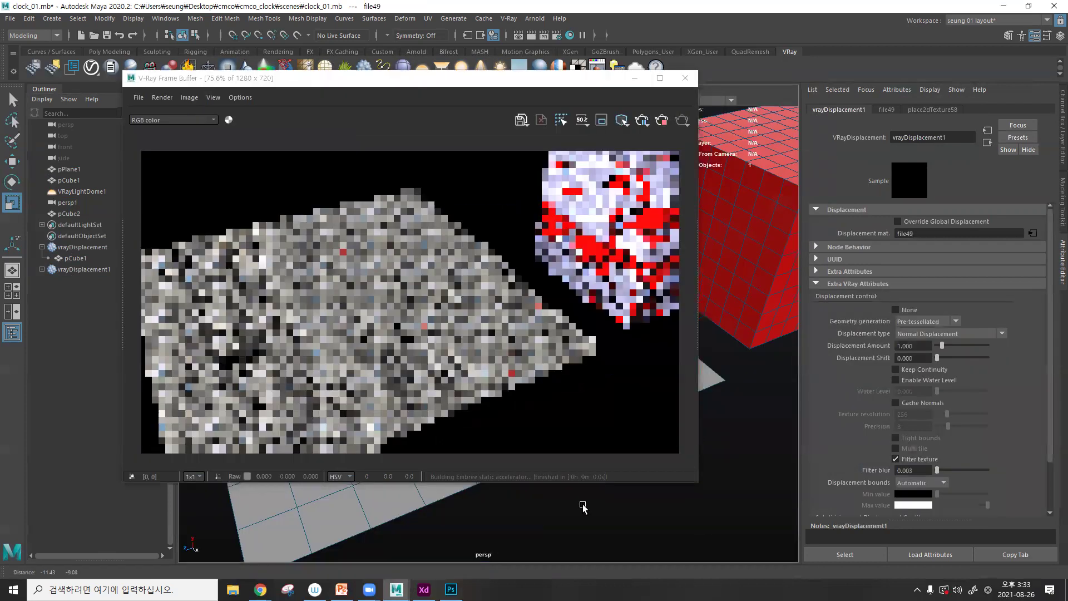
pyautogui.scroll(3, 597, 507)
pyautogui.scroll(-2, 597, 507)
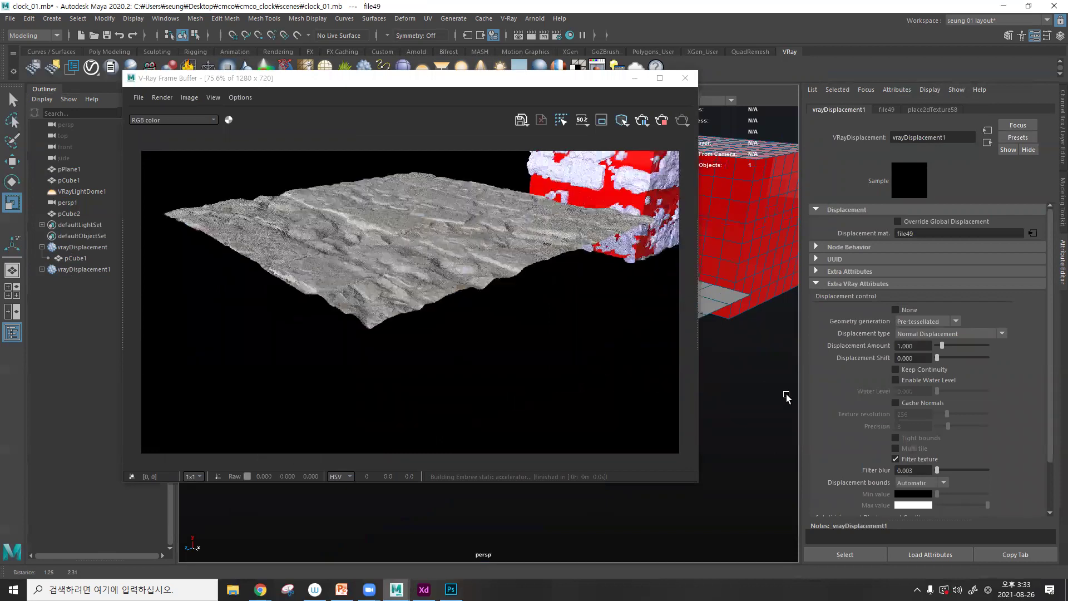
pyautogui.doubleClick(926, 344)
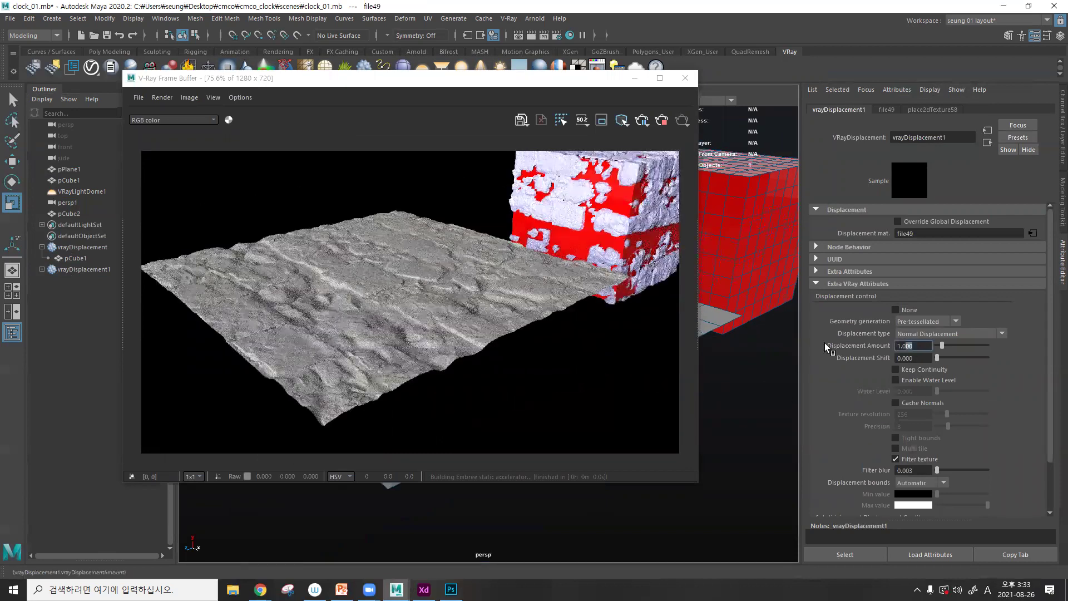
pyautogui.hotkey('ctrl', 'a')
pyautogui.write('2')
pyautogui.press('Return')
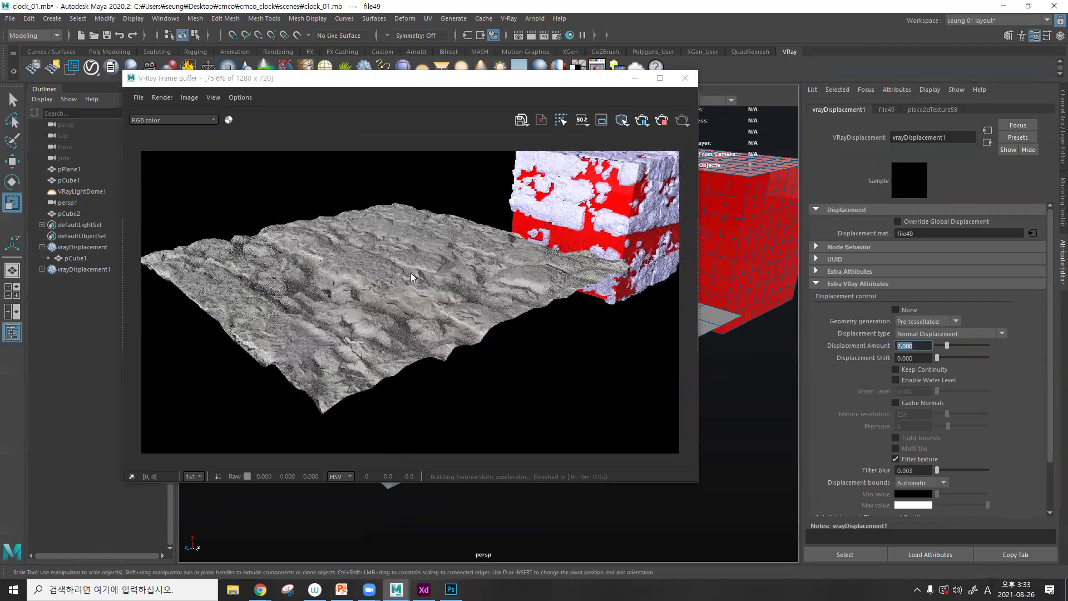
pyautogui.write('1')
pyautogui.press('Return')
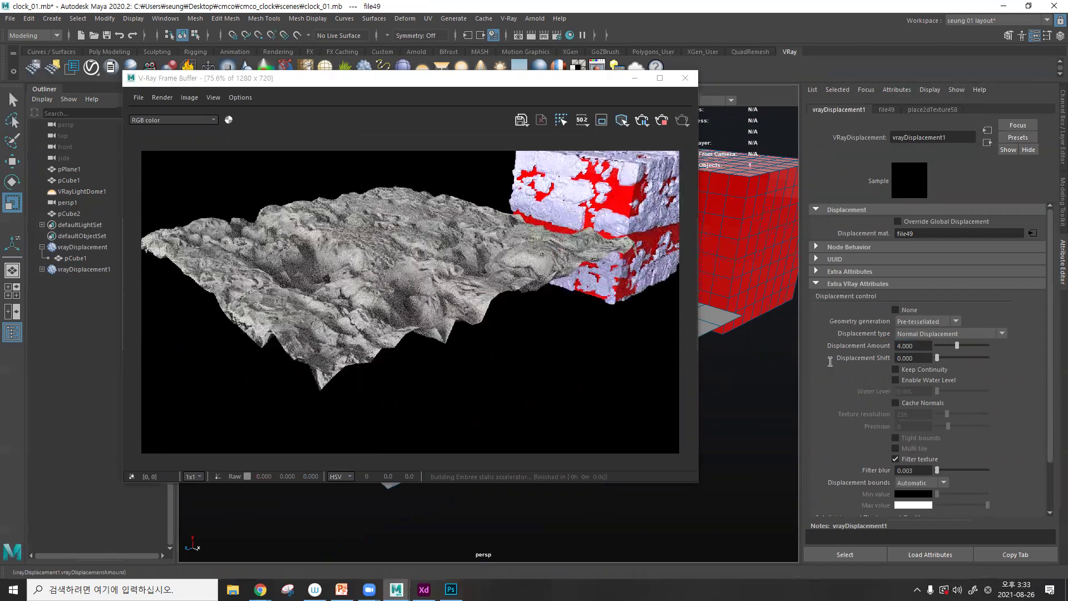
# - Set vrayDisplacement1's Displacement Shift to -2
pyautogui.press('Tab')
pyautogui.write('-2')
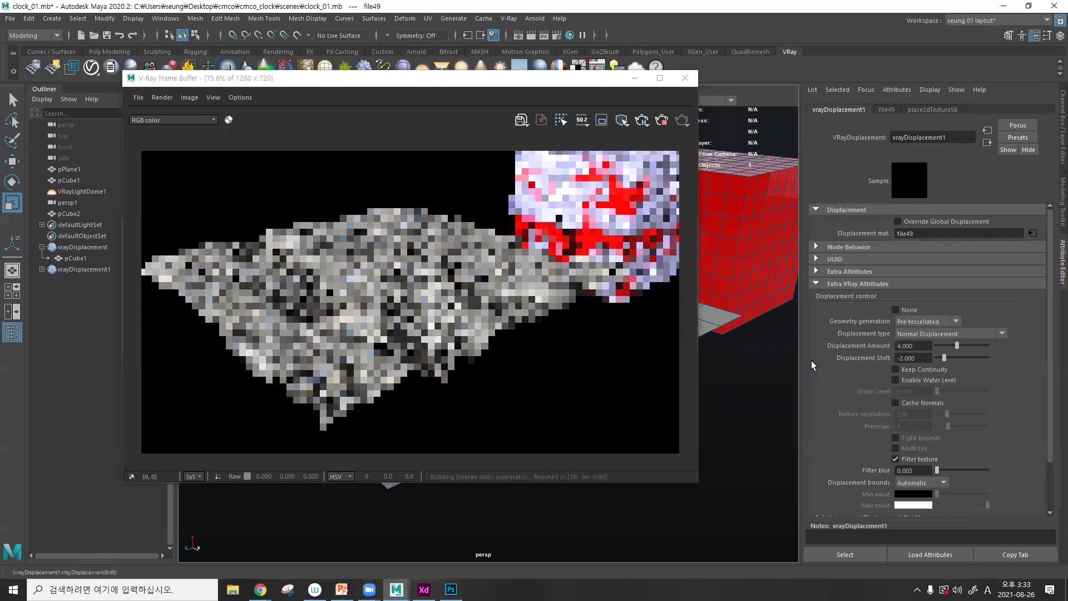
pyautogui.press('Return')
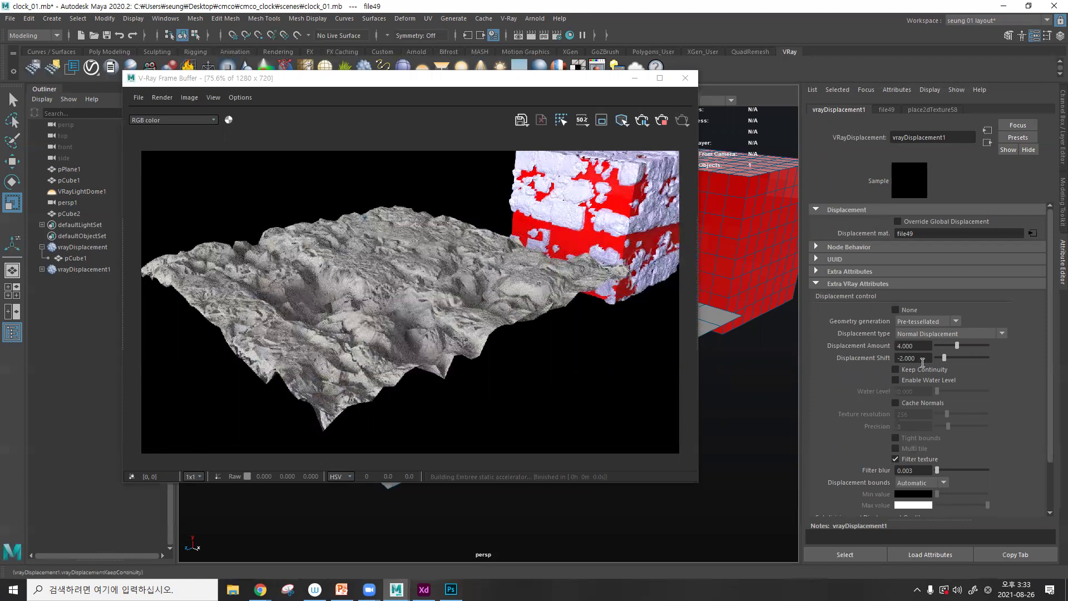
# - Enable Water Level on vrayDisplacement1 and try levels between 0 and about 1.685, settling on 1.236
pyautogui.click(903, 382)
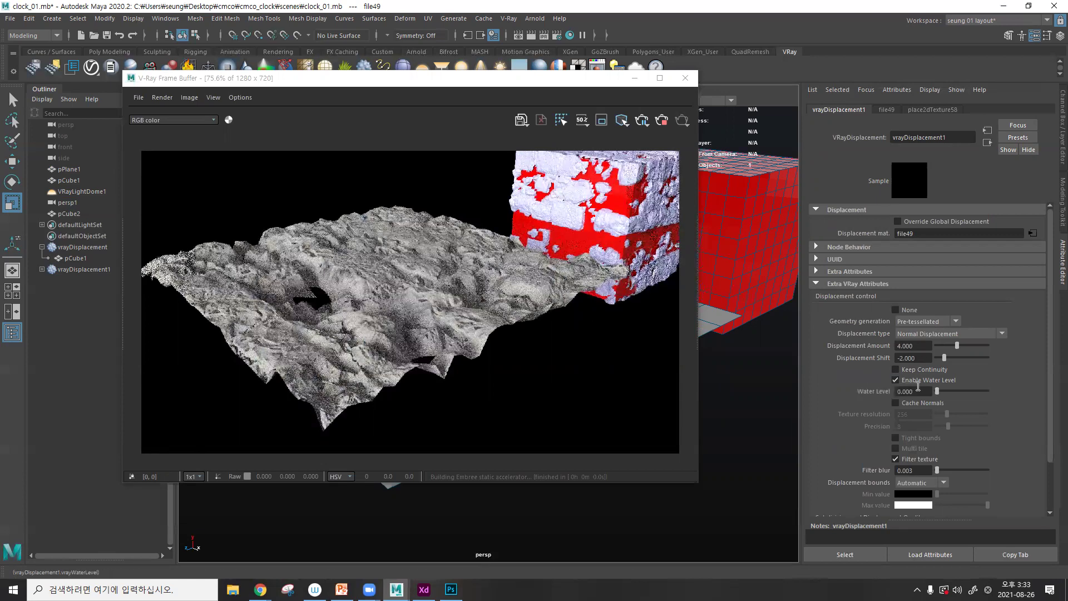
pyautogui.moveTo(938, 391); pyautogui.dragTo(944, 392)
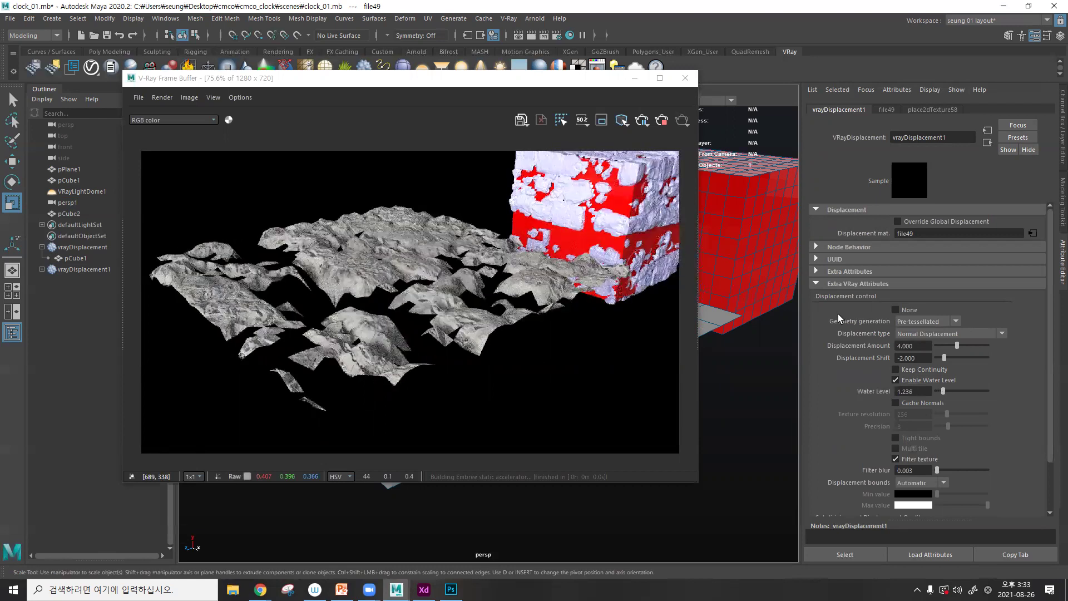
pyautogui.moveTo(944, 392); pyautogui.dragTo(926, 392)
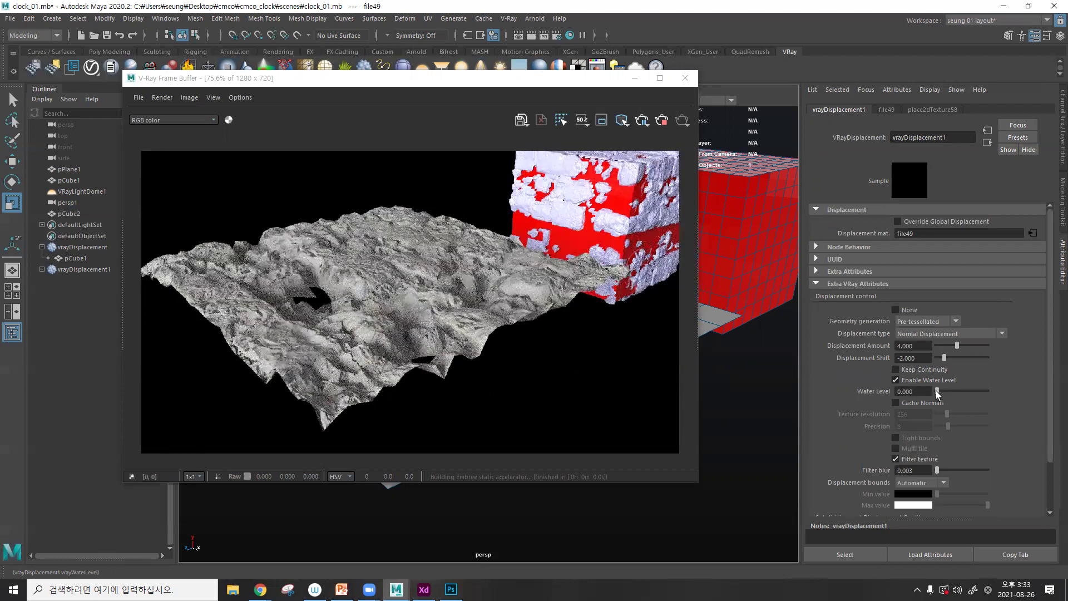
pyautogui.moveTo(939, 391); pyautogui.dragTo(945, 390)
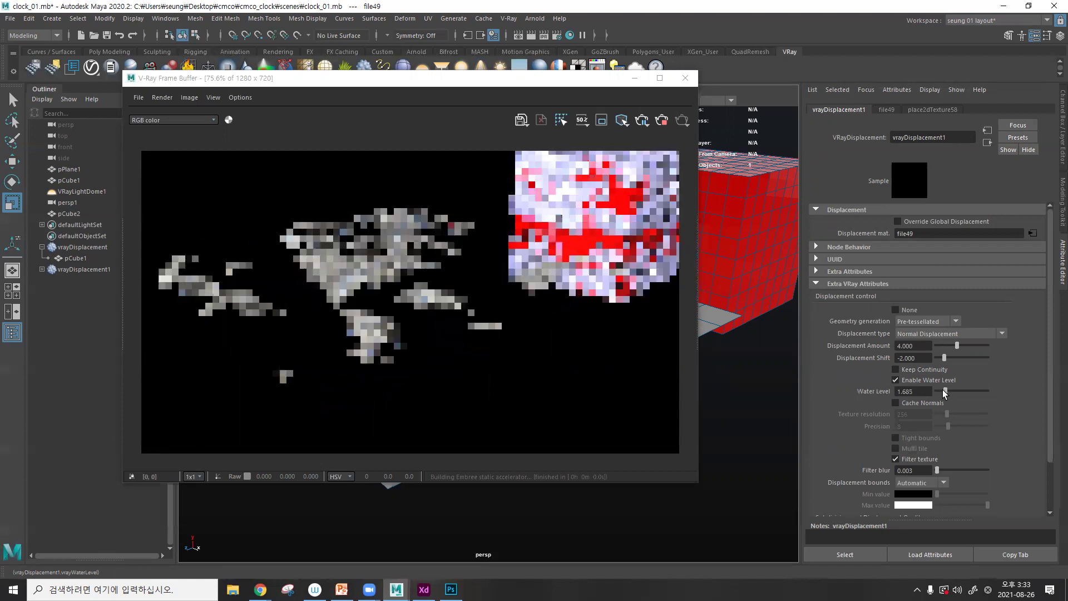
# - Select pCube1 under vrayDisplacement and examine the displaced cube in the live render from close up, other angles and farther away
pyautogui.keyDown('alt'); pyautogui.moveTo(718, 219); pyautogui.dragTo(609, 323, button='middle'); pyautogui.keyUp('alt')
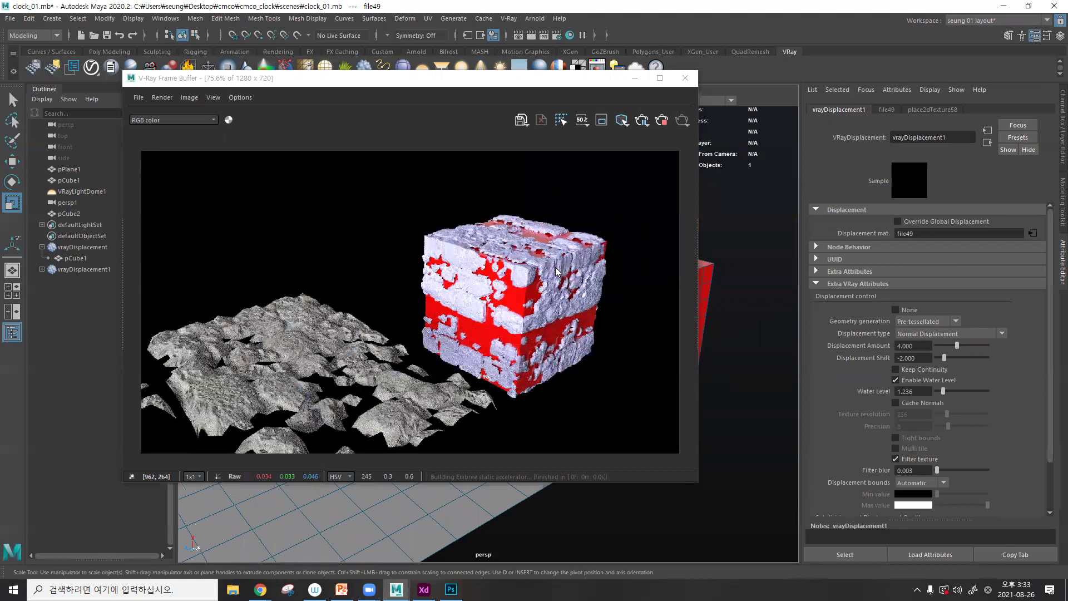
pyautogui.moveTo(535, 83); pyautogui.dragTo(430, 257)
pyautogui.click(76, 258)
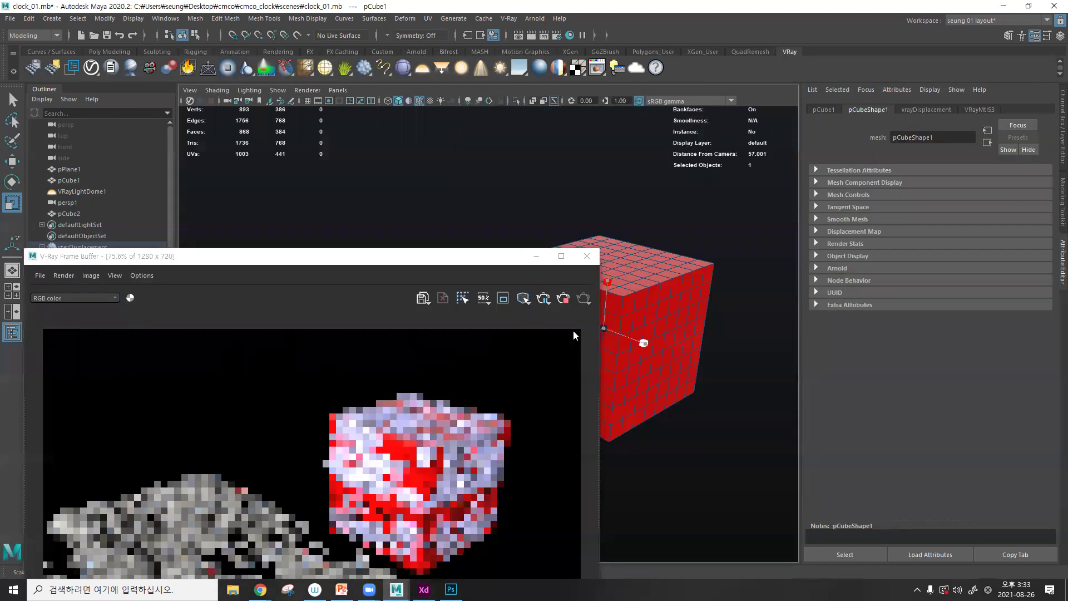
pyautogui.moveTo(429, 257); pyautogui.dragTo(300, 162)
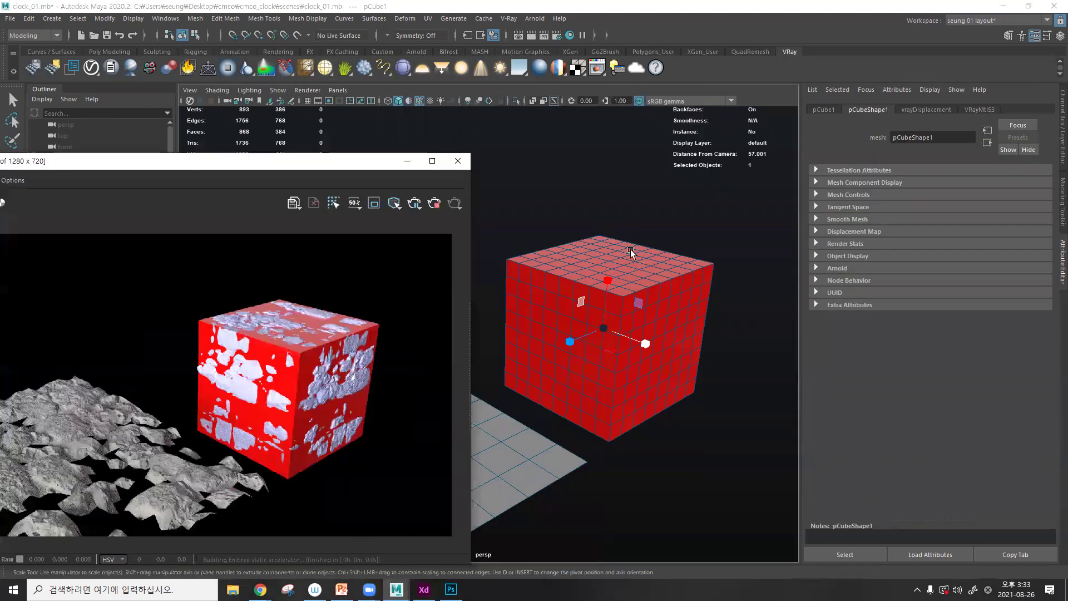
pyautogui.scroll(3, 662, 311)
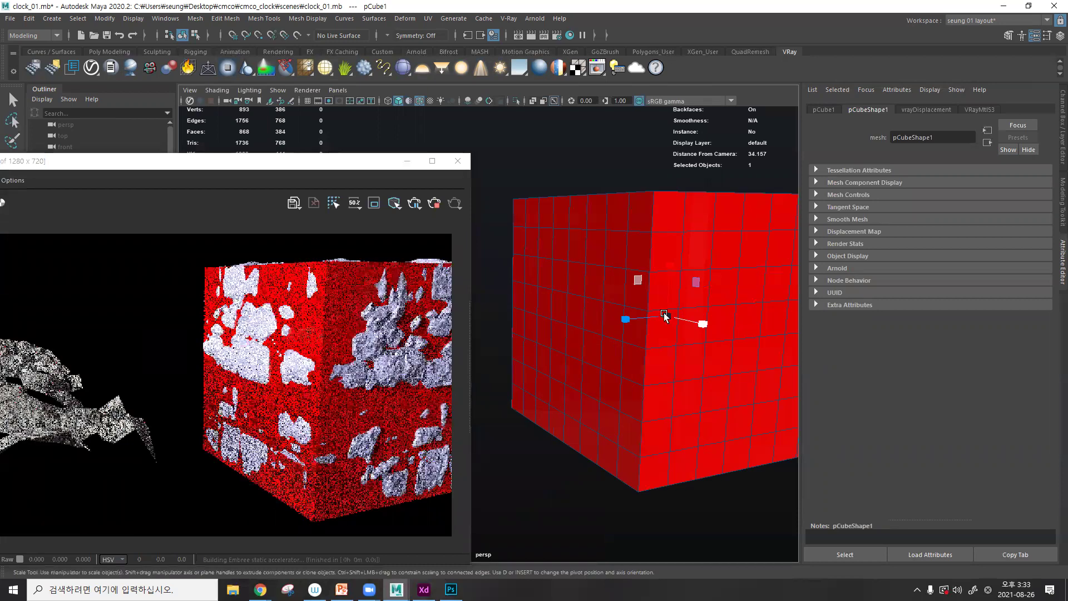
pyautogui.moveTo(669, 316); pyautogui.dragTo(556, 225)
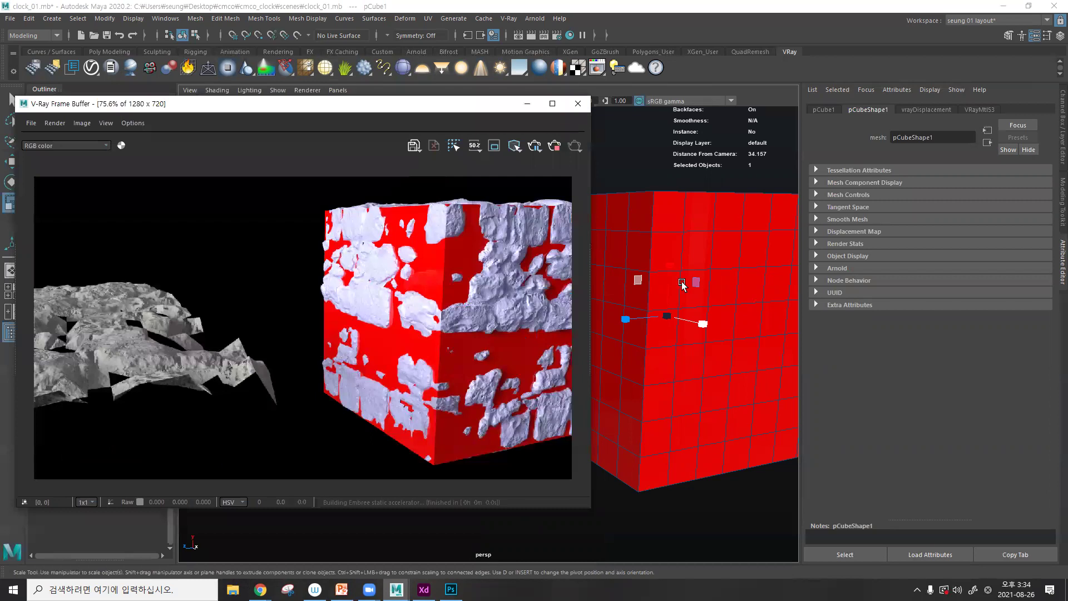
pyautogui.keyDown('alt'); pyautogui.moveTo(606, 312); pyautogui.dragTo(655, 397); pyautogui.keyUp('alt')
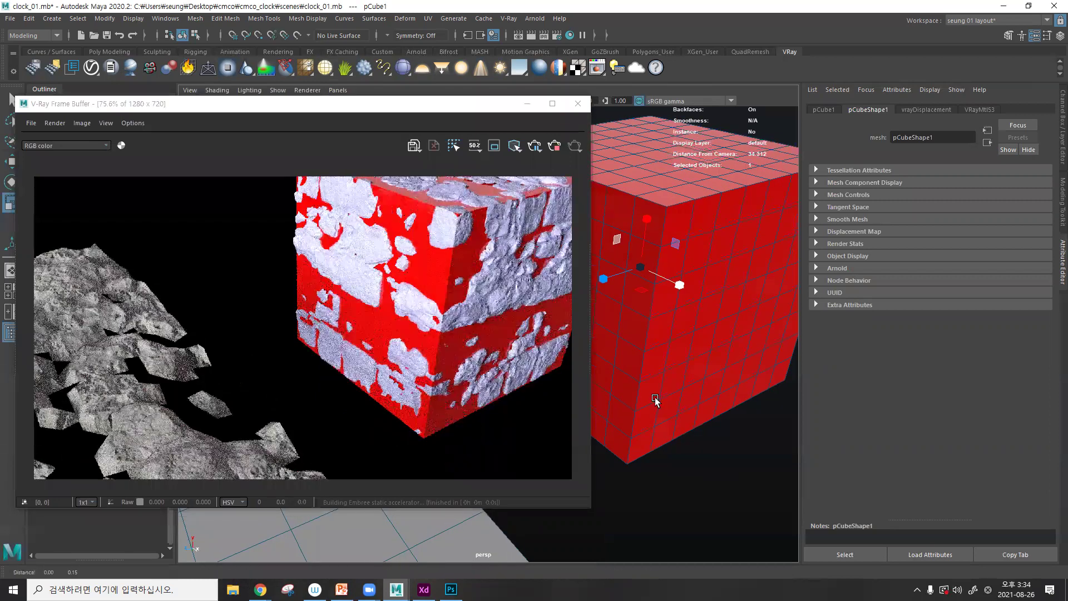
pyautogui.scroll(-5, 669, 372)
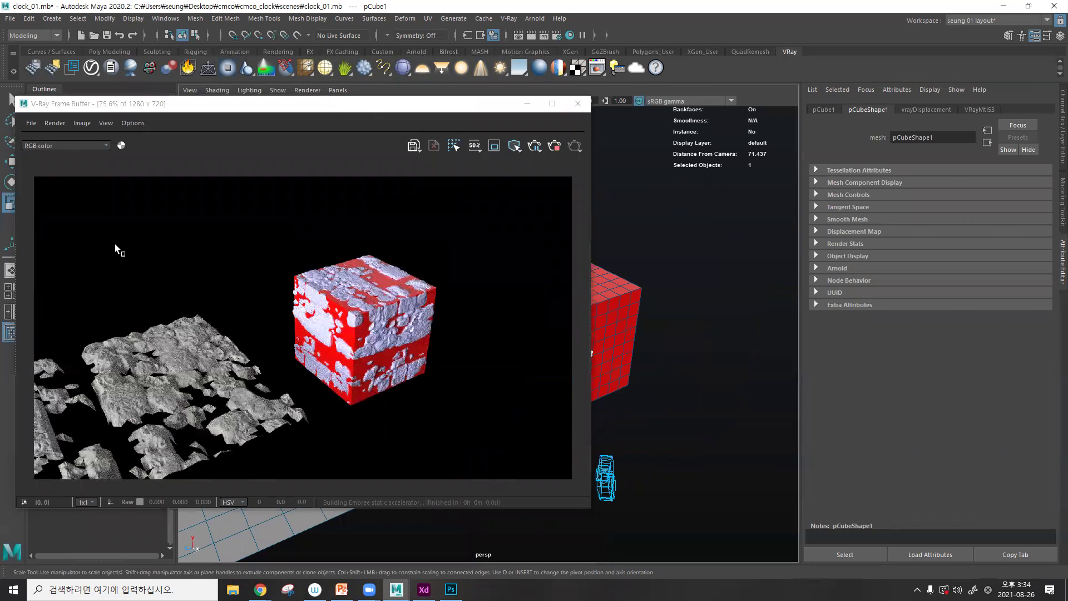
# - Set Repeat UV to 2 by 2 on the placement node of vrayDisplacement1's file texture, and close the render window after checking it
pyautogui.moveTo(291, 108); pyautogui.dragTo(548, 74)
pyautogui.click(82, 269)
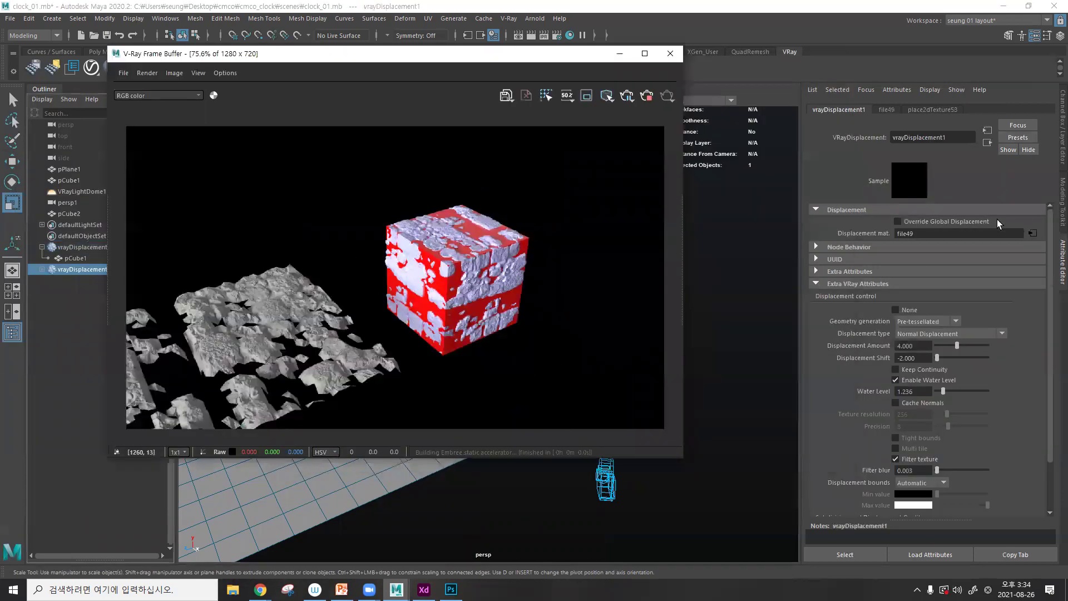
pyautogui.click(1032, 233)
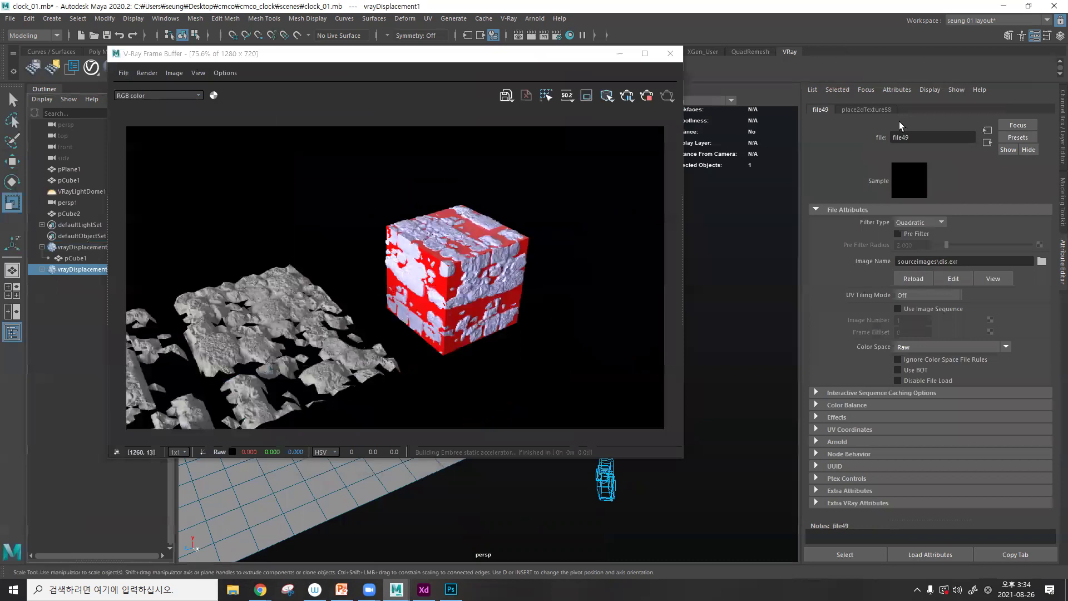
pyautogui.click(884, 111)
pyautogui.click(917, 306)
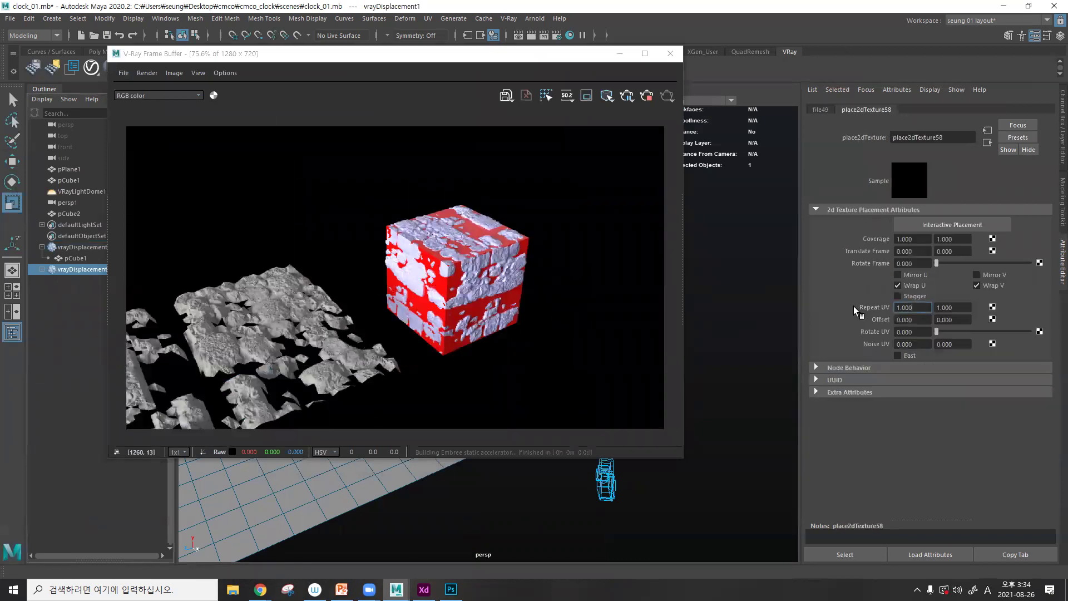
pyautogui.write('2')
pyautogui.press('Tab')
pyautogui.write('2')
pyautogui.press('Return')
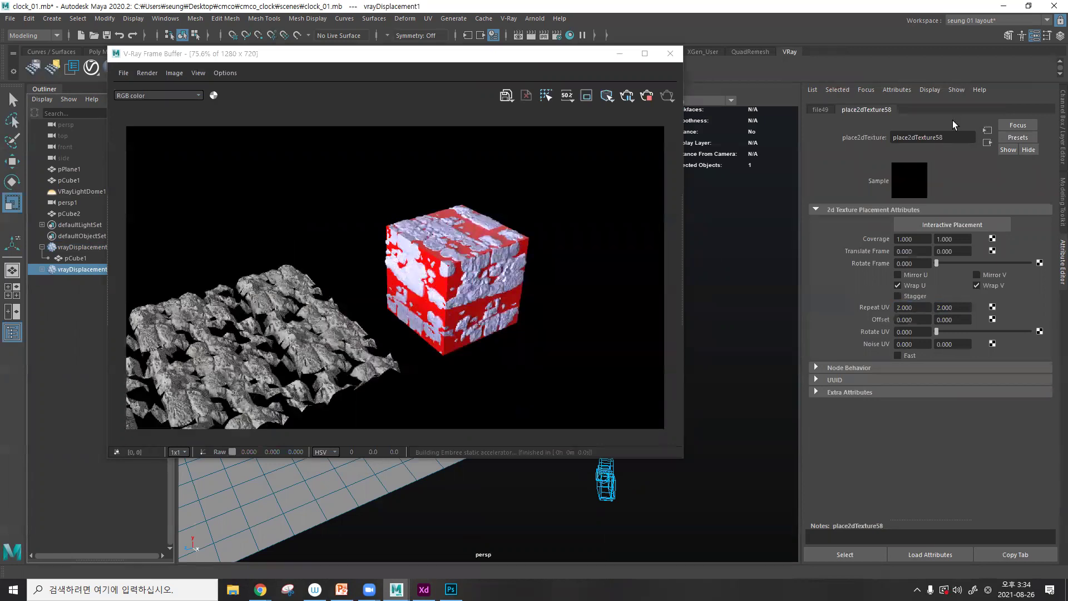
pyautogui.click(671, 53)
# - Return to vrayDisplacement1 and review its displacement control and subdivision quality settings, keeping Normal Displacement as the displacement type
pyautogui.click(986, 143)
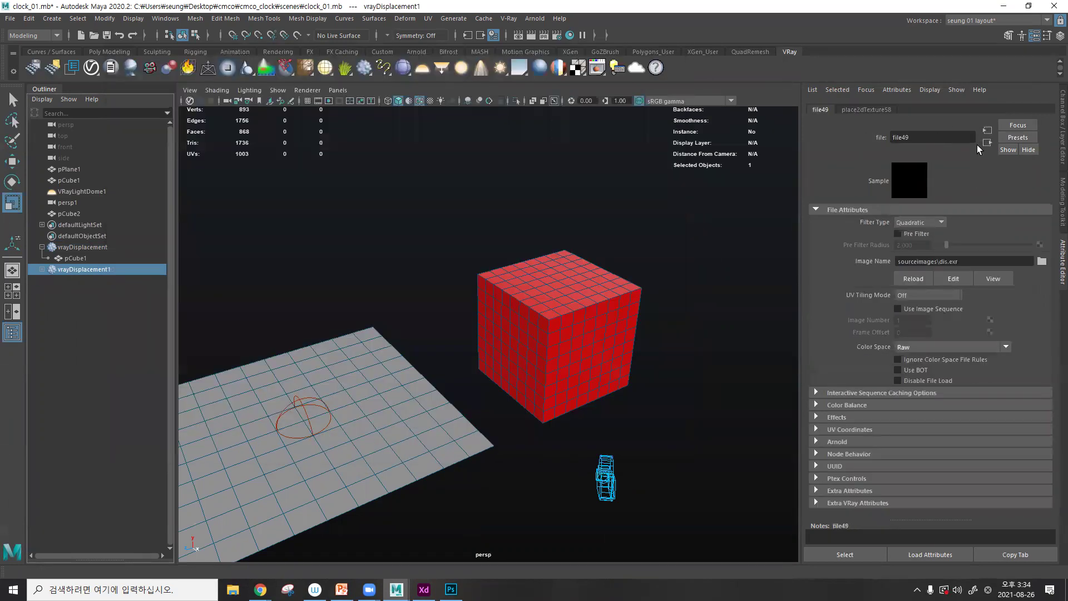
pyautogui.click(982, 144)
pyautogui.scroll(-2, 978, 379)
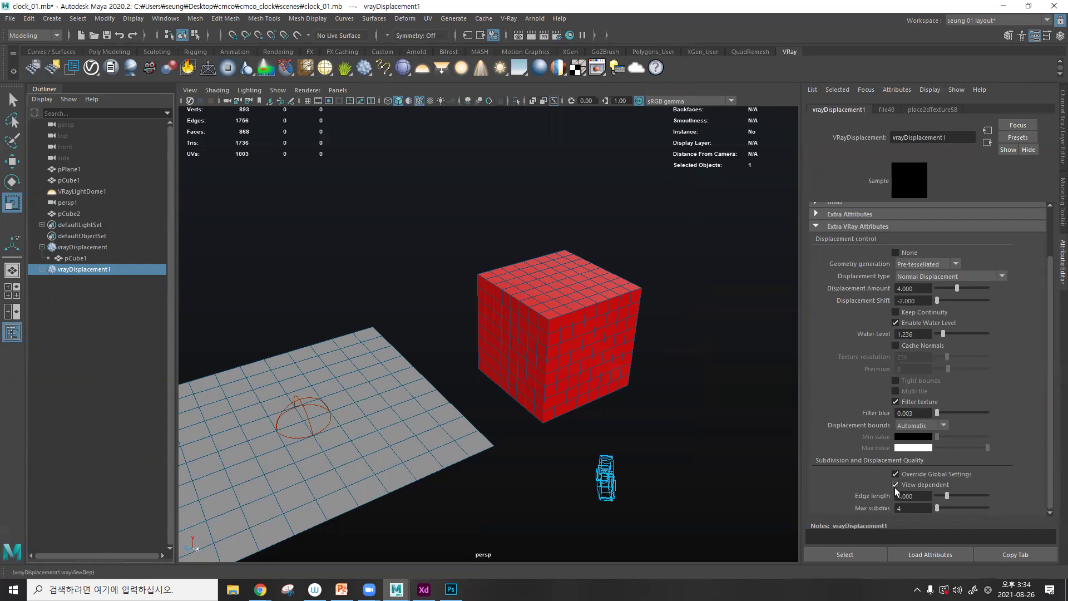
pyautogui.click(918, 277)
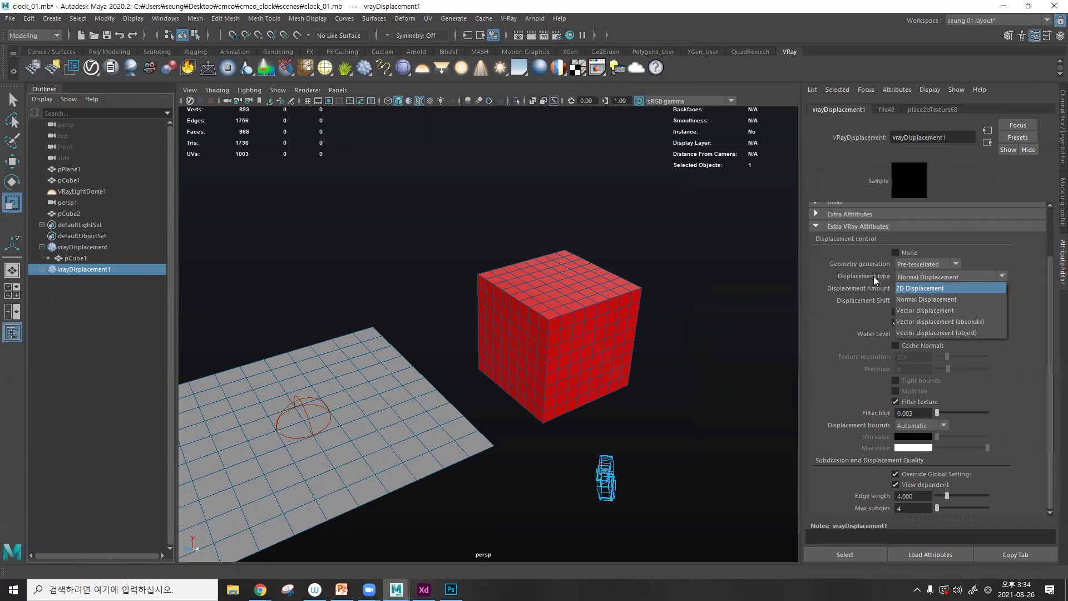
pyautogui.click(926, 300)
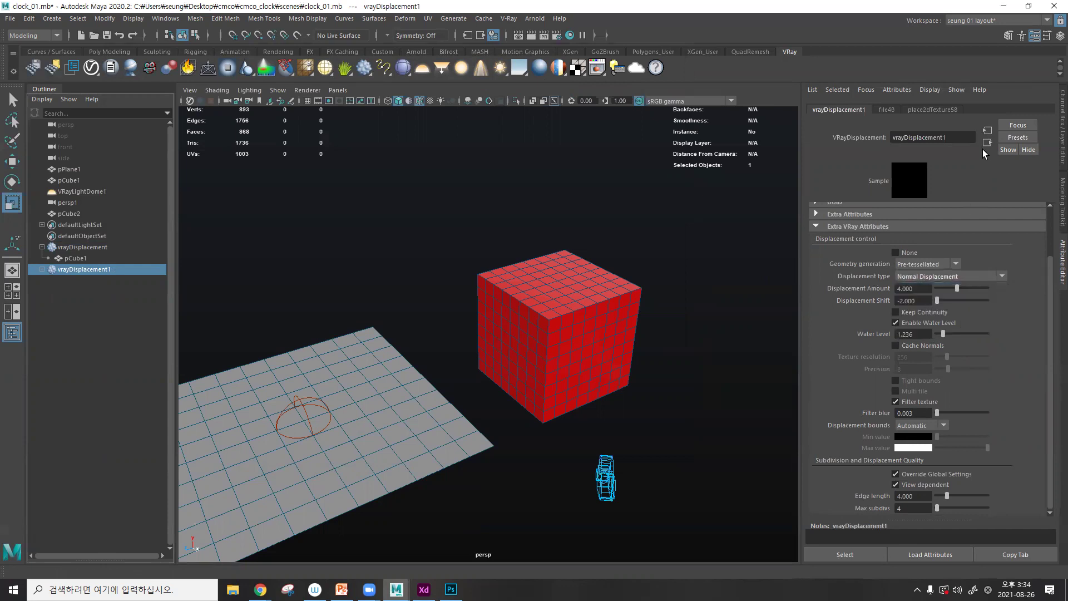
# - Refresh the sample previews of vrayDisplacement1 and its dis.exr file texture
pyautogui.click(903, 189)
pyautogui.scroll(3, 973, 246)
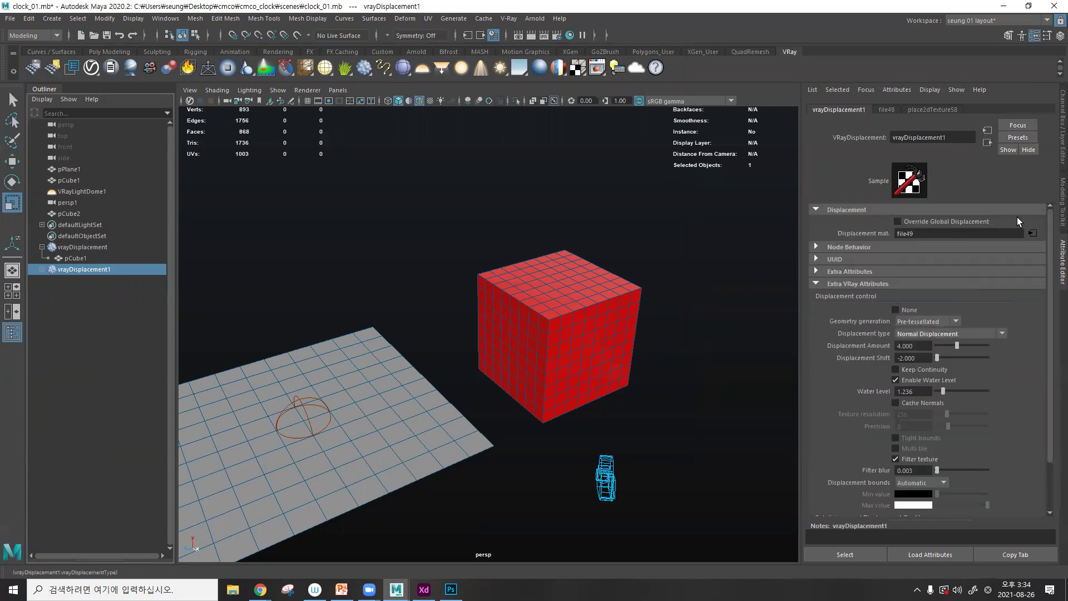
pyautogui.click(1040, 233)
pyautogui.click(907, 182)
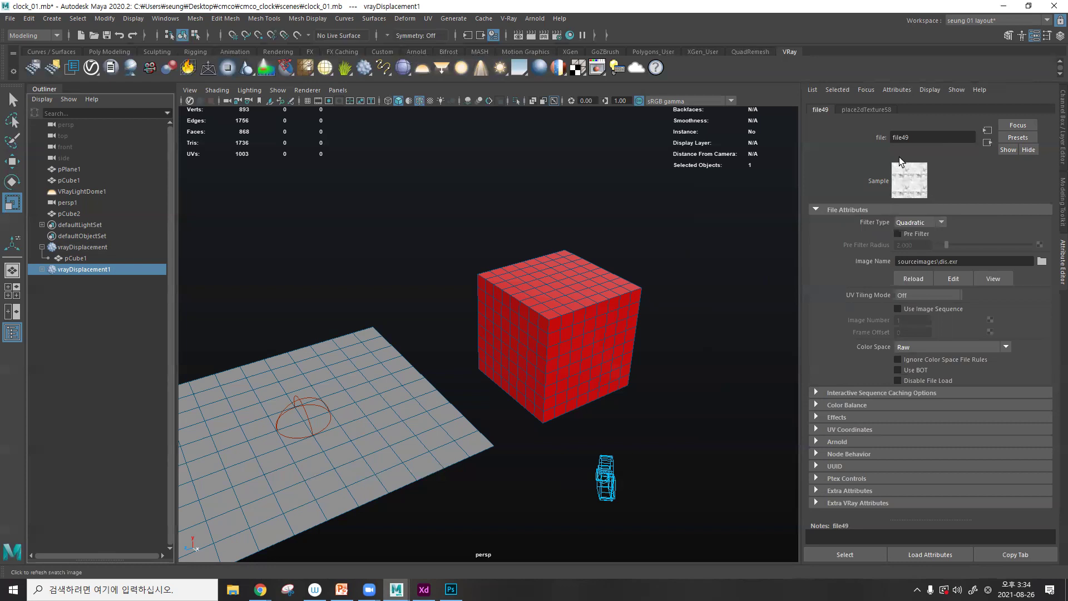
# - Go back to vrayDisplacement1 and examine the available displacement types and the subdivision settings below them
pyautogui.click(985, 143)
pyautogui.click(956, 333)
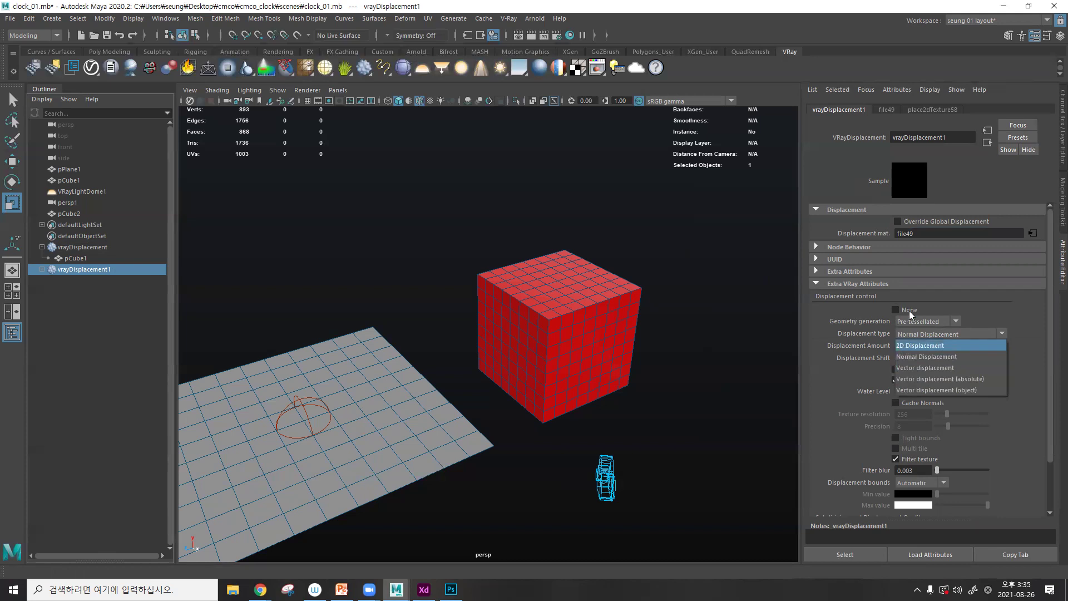
pyautogui.click(985, 150)
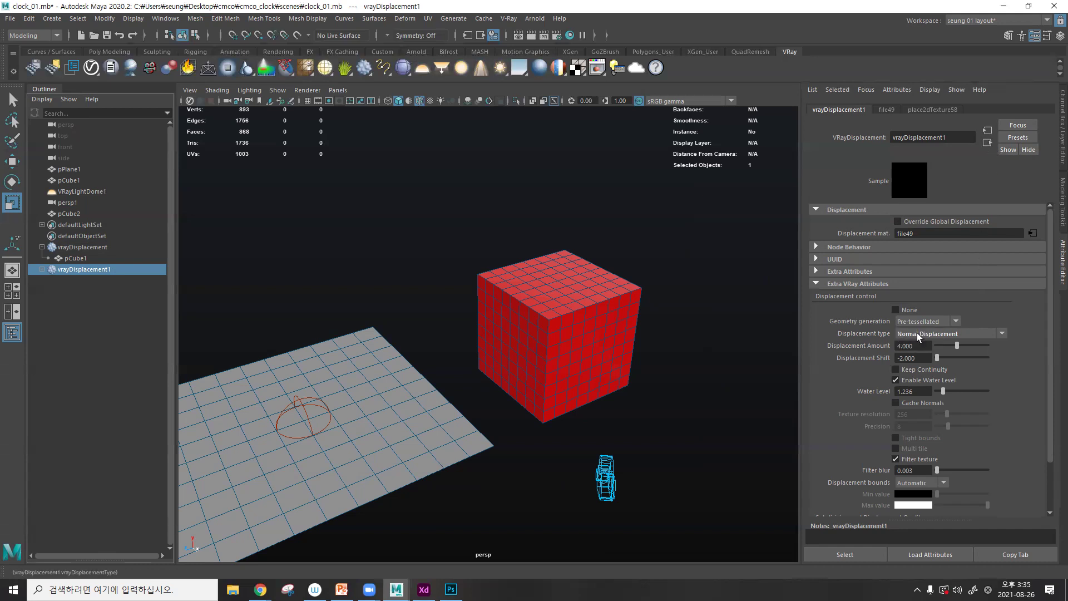
pyautogui.scroll(-2, 959, 324)
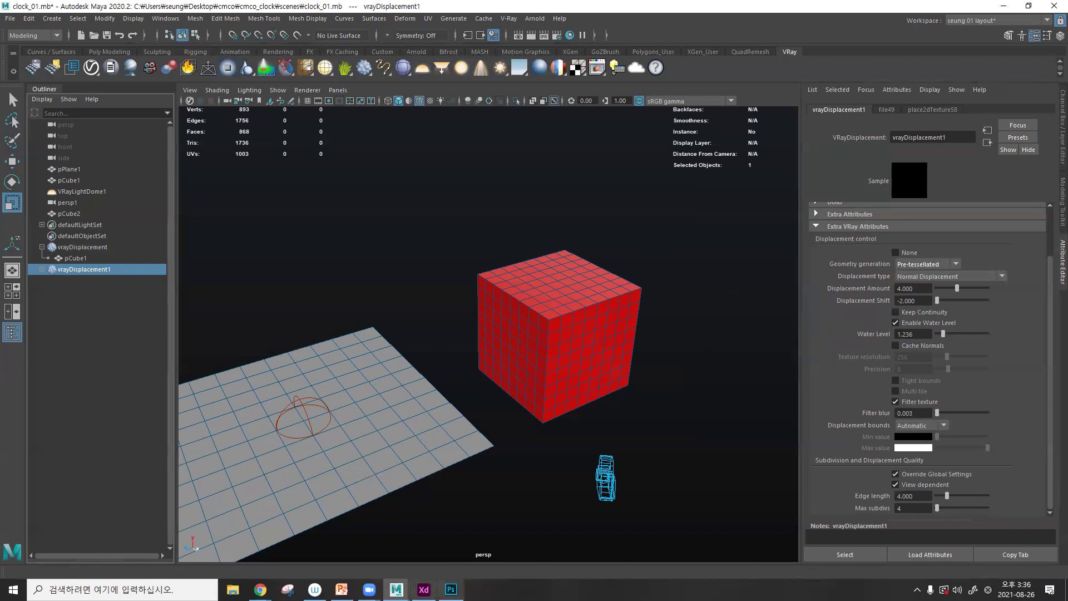
# - Switch to Photoshop and compare the Untitled-3 composite with the test0826 specular, refract and reflect layers each hidden and shown
pyautogui.click(451, 589)
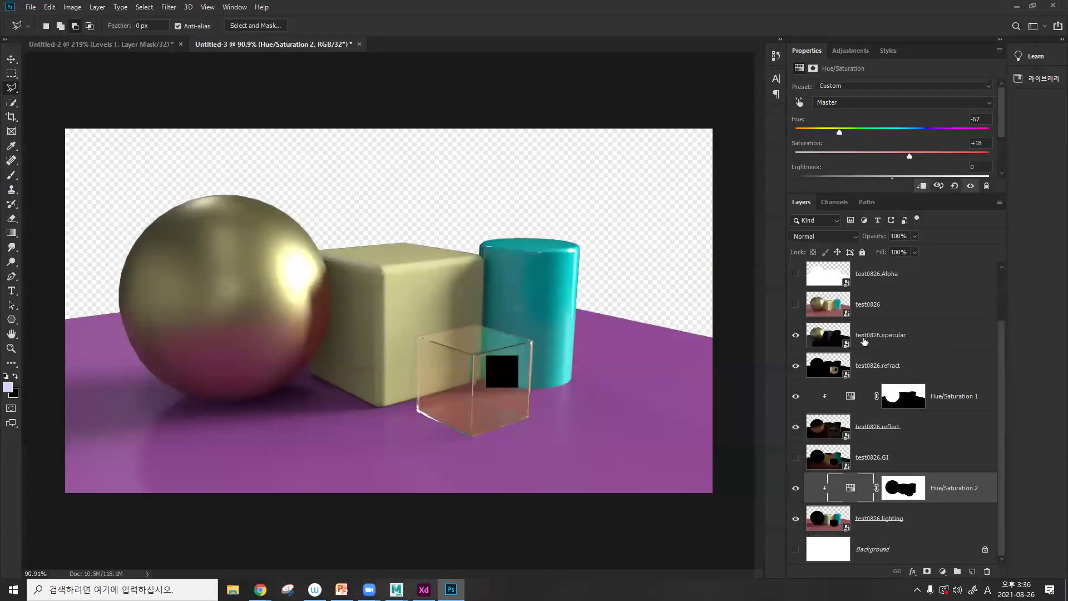
pyautogui.click(859, 338)
pyautogui.click(795, 335)
pyautogui.click(795, 335)
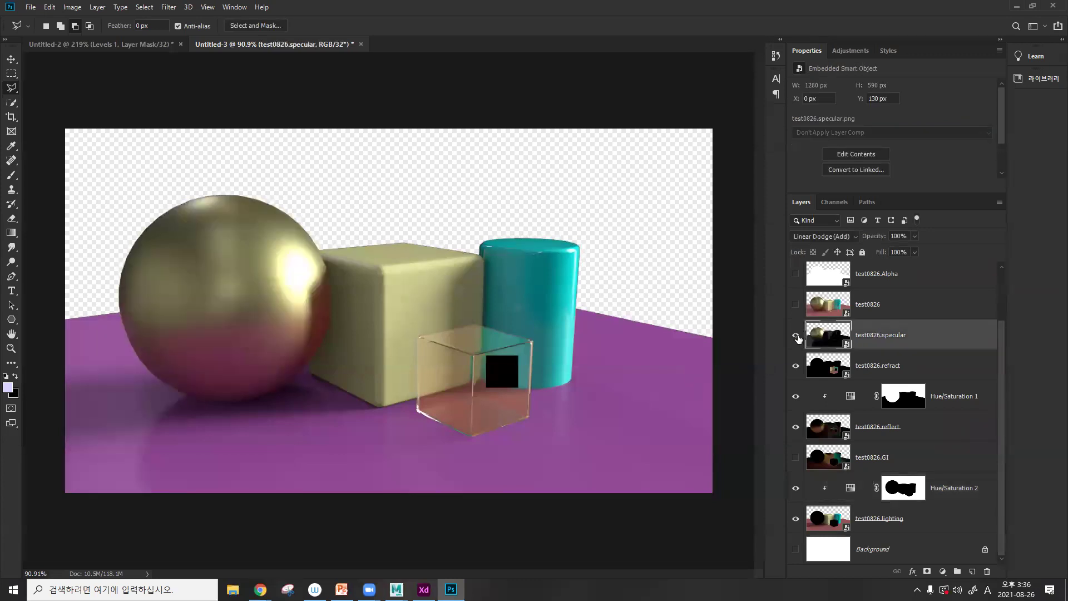
pyautogui.click(795, 366)
pyautogui.click(795, 366)
pyautogui.click(795, 367)
pyautogui.click(796, 366)
pyautogui.click(795, 426)
pyautogui.click(795, 426)
# - Inspect the layer mask of Hue/Saturation 1 on its own, and return to the full image with the test0826.reflect layer selected
pyautogui.keyDown('alt'); pyautogui.click(906, 406); pyautogui.keyUp('alt')
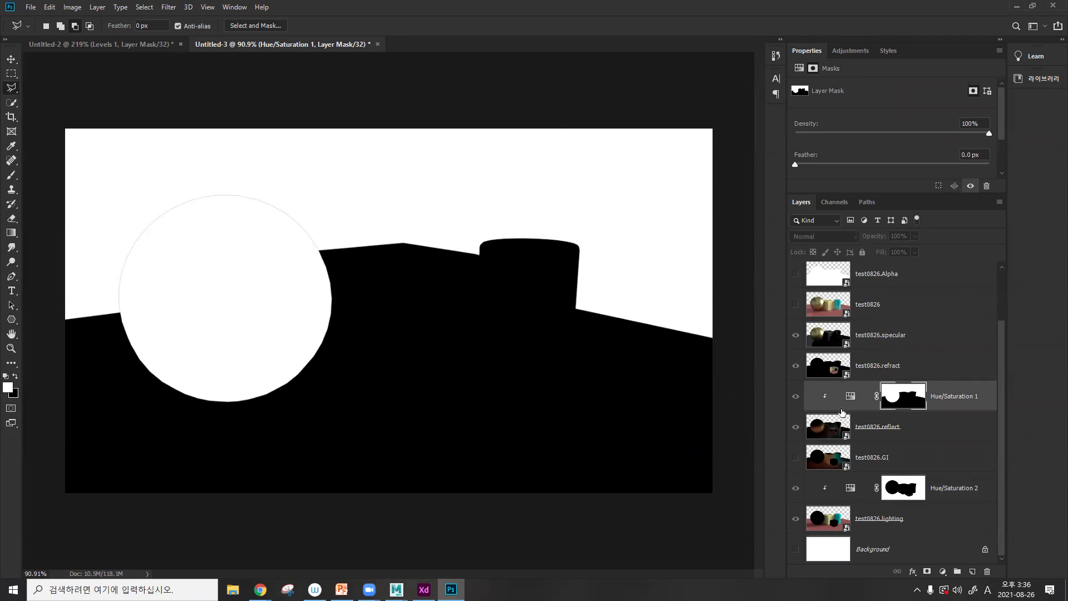
pyautogui.click(827, 431)
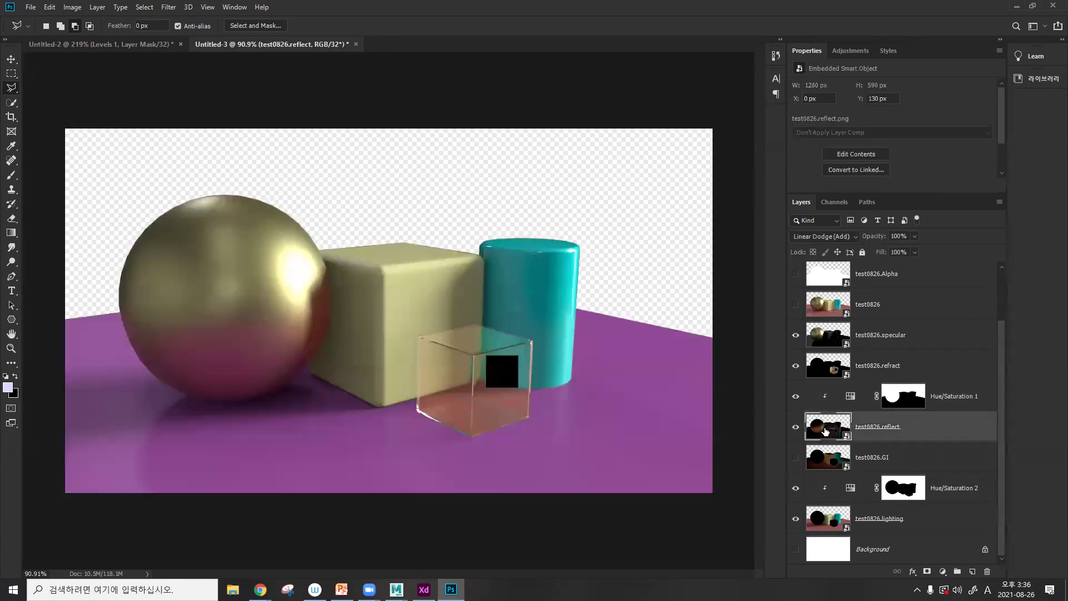
pyautogui.keyDown('alt'); pyautogui.click(897, 408); pyautogui.keyUp('alt')
pyautogui.press('m')
pyautogui.click(831, 433)
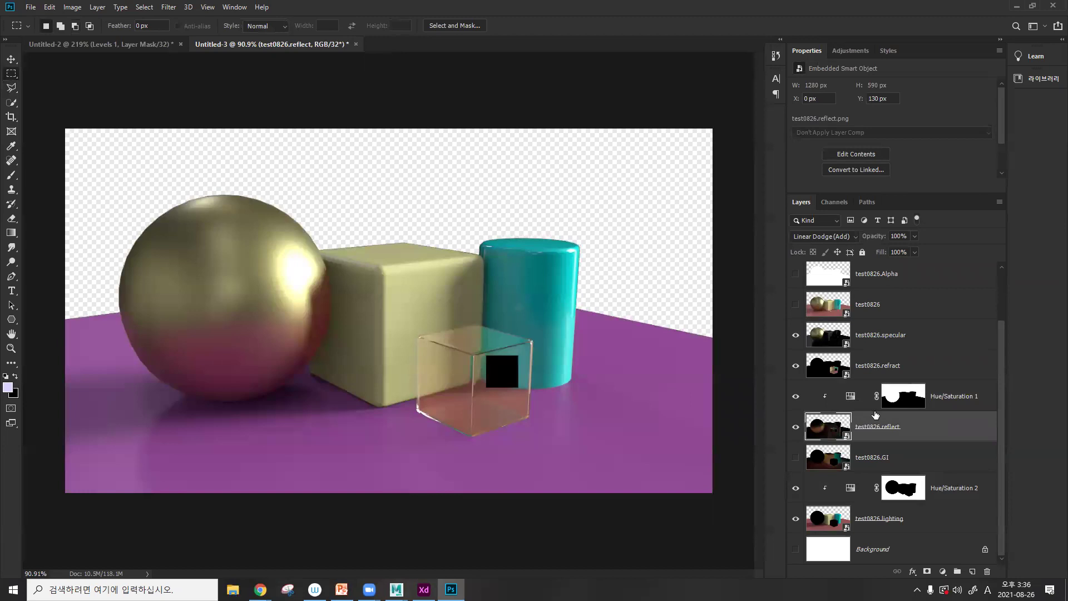
# - Check the composite with the test0826.reflect layer hidden and shown, and turn on the test0826.GI layer
pyautogui.click(798, 435)
pyautogui.click(799, 437)
pyautogui.click(795, 457)
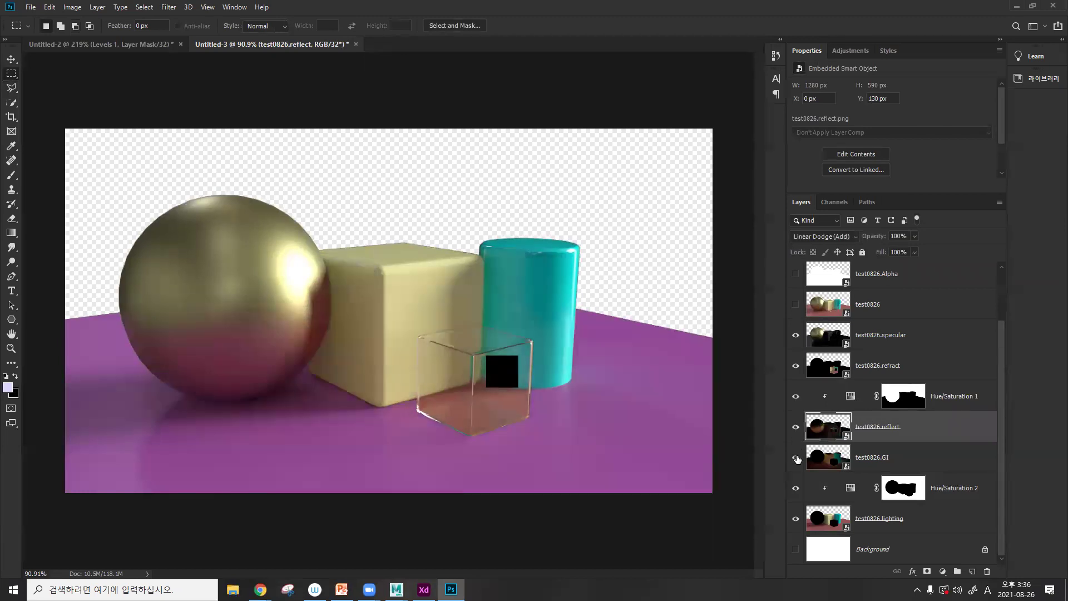